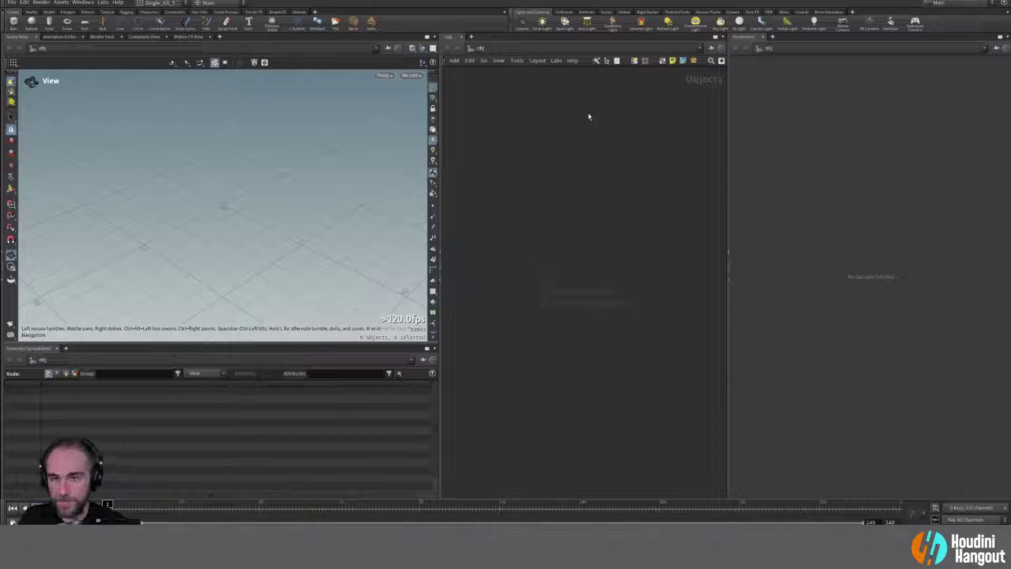
Step: Add a Geometry object to the empty object network
key("Tab")
mouse_move(583, 244)
left_click(637, 244)
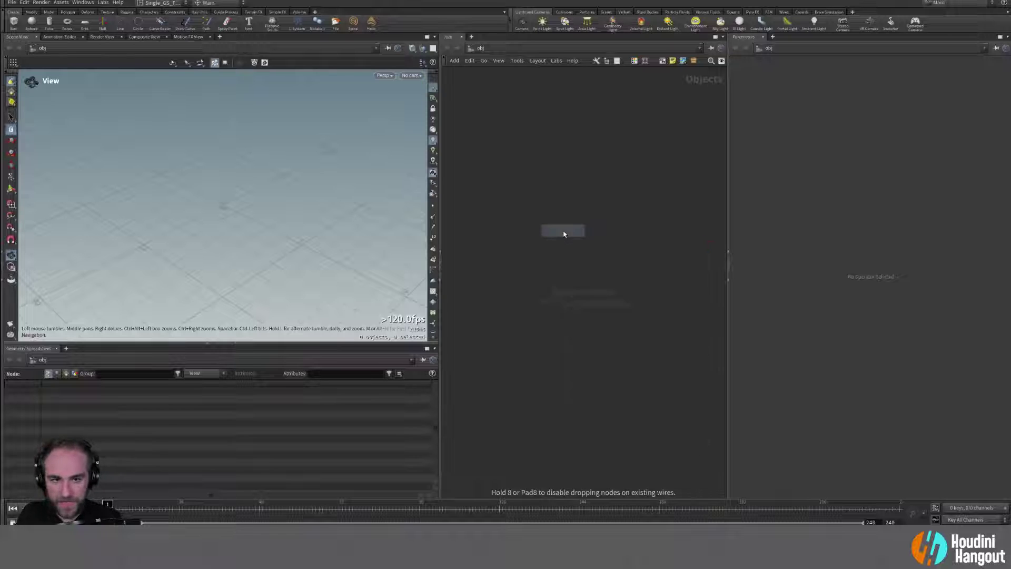
left_click(593, 206)
left_click_drag(592, 206, 572, 219)
Step: Rename the Geometry object as feather_template and reposition it in the network
double_click(601, 220)
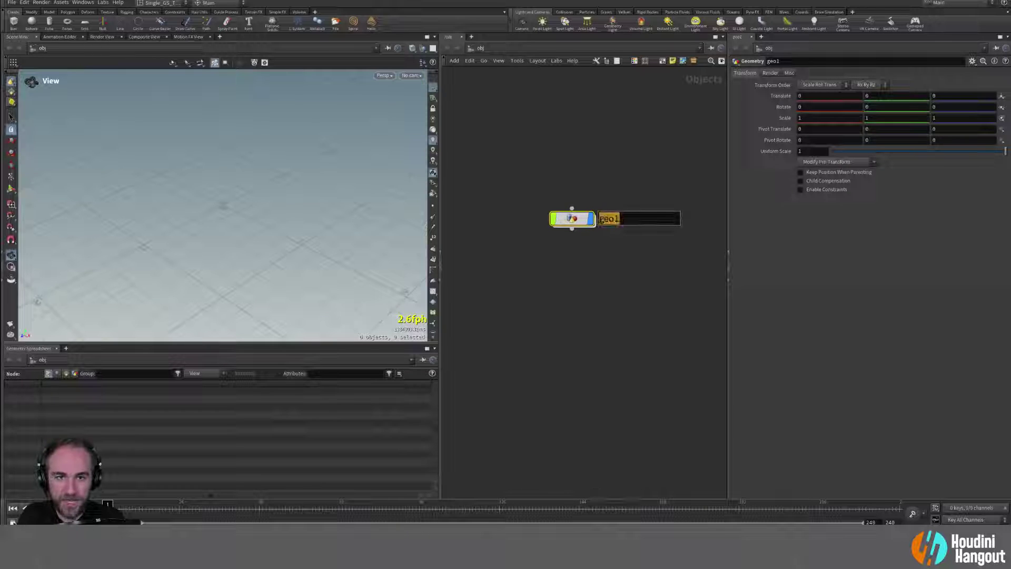
type("feather_tem")
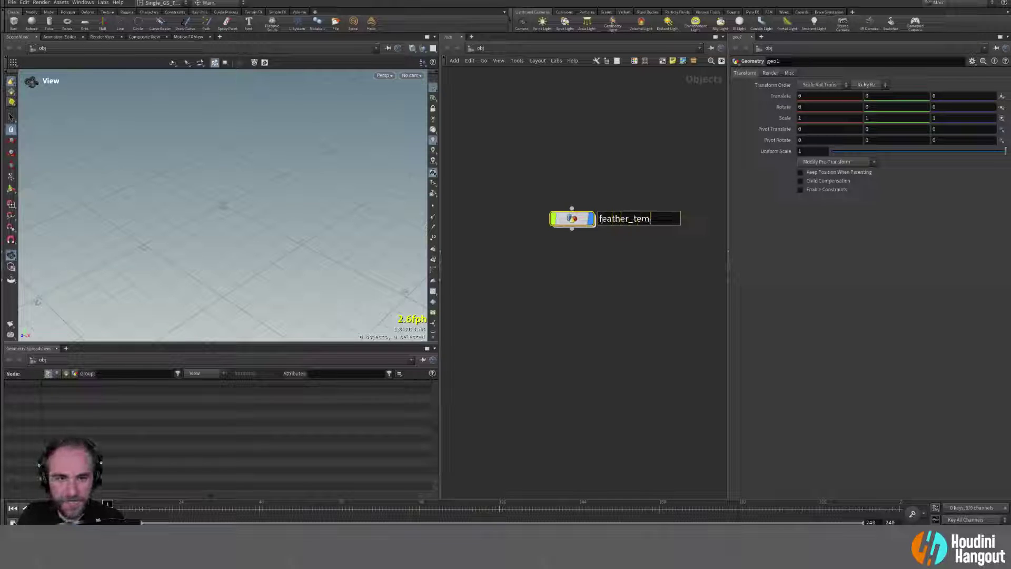
type("plate")
key("Return")
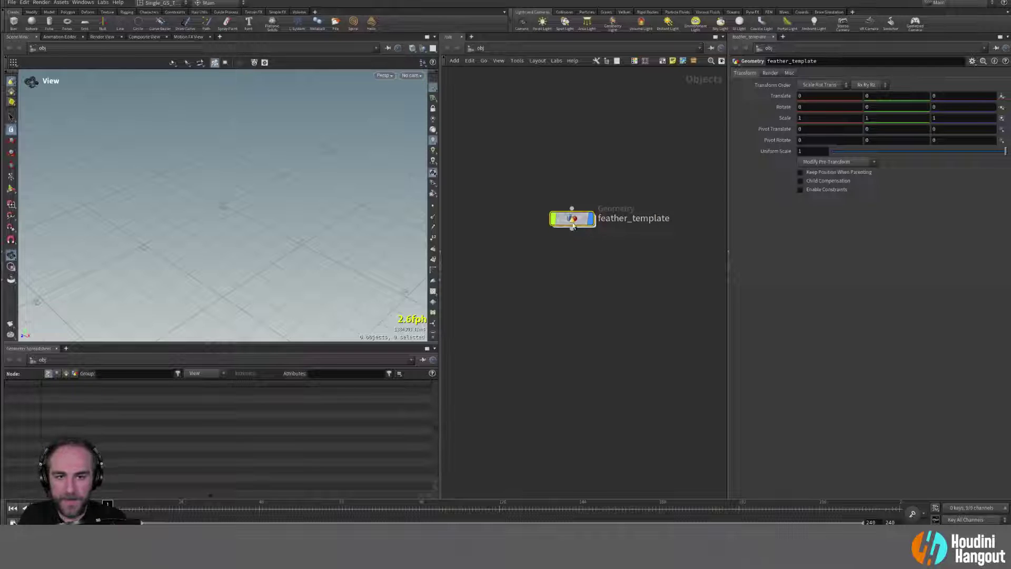
left_click_drag(577, 223, 558, 251)
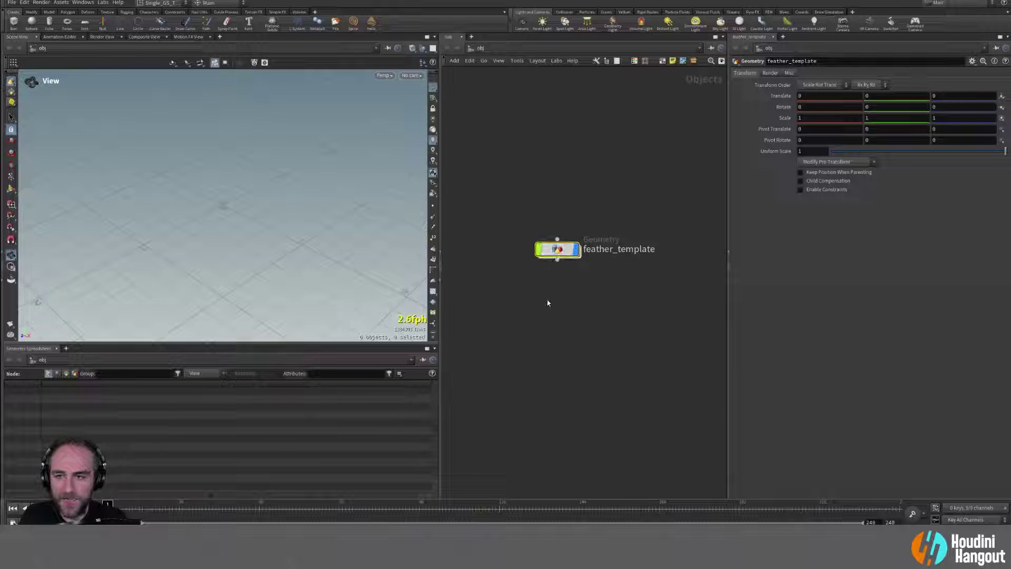
Step: Inside feather_template, add the Feather Template from Shape setup with its curve and Feather Shape Organize nodes
double_click(557, 249)
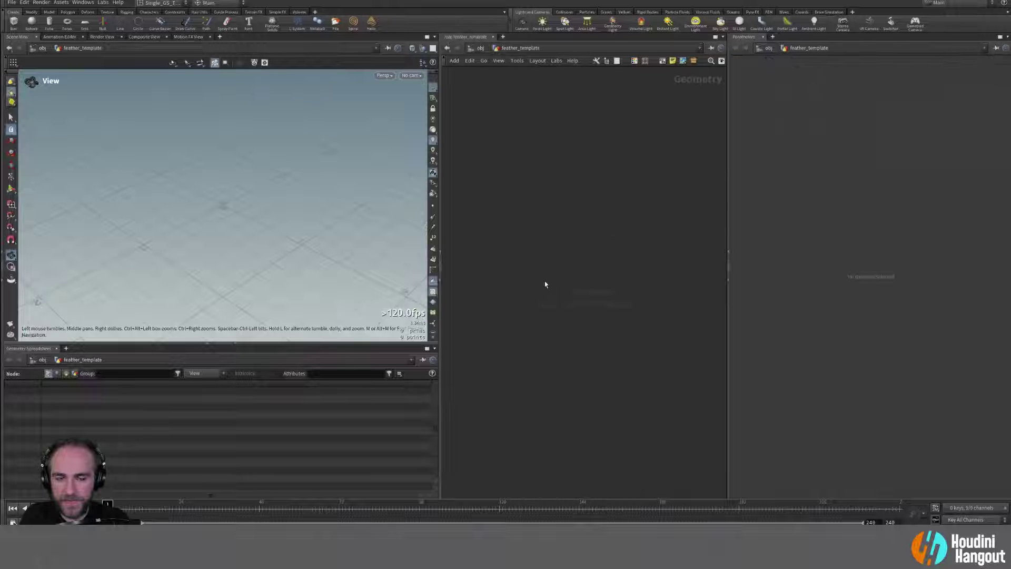
key("Tab")
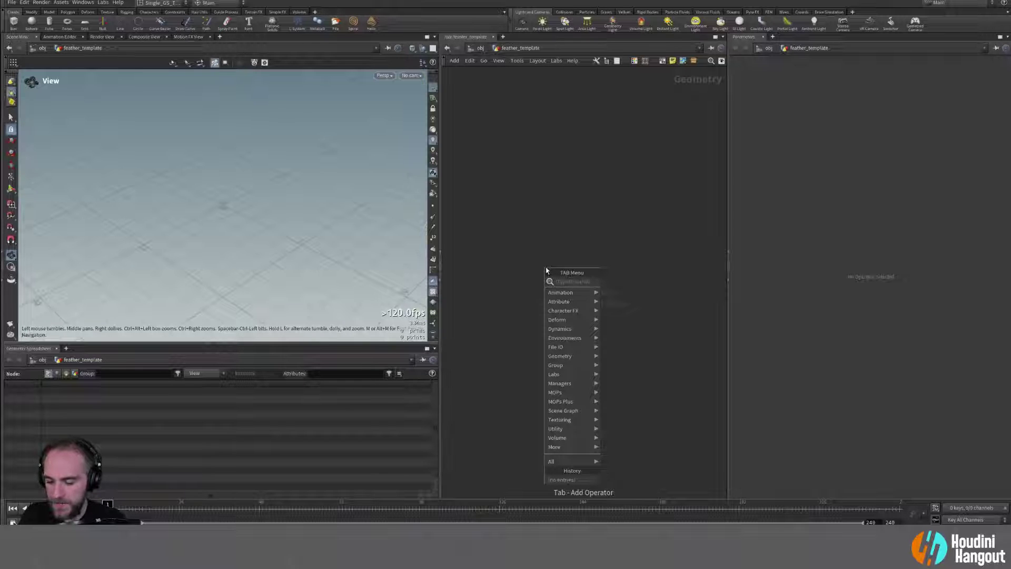
type("feather temp")
key("Return")
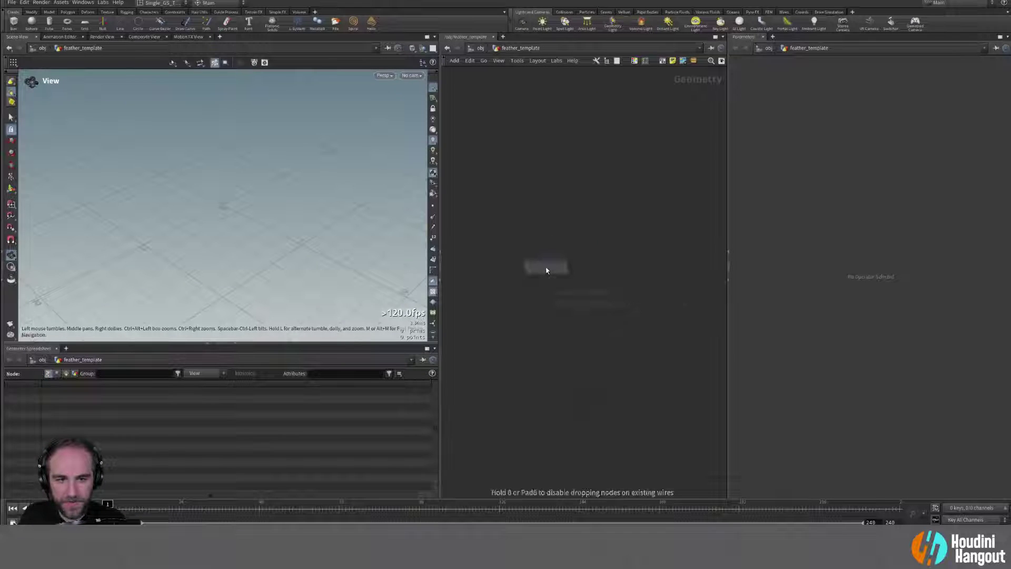
left_click(568, 200)
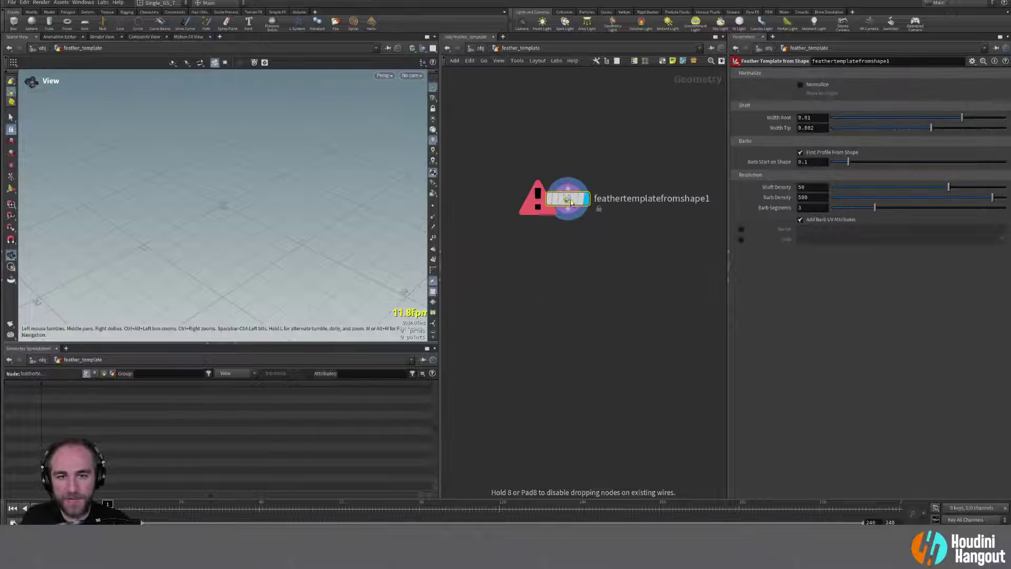
left_click_drag(531, 327, 545, 158)
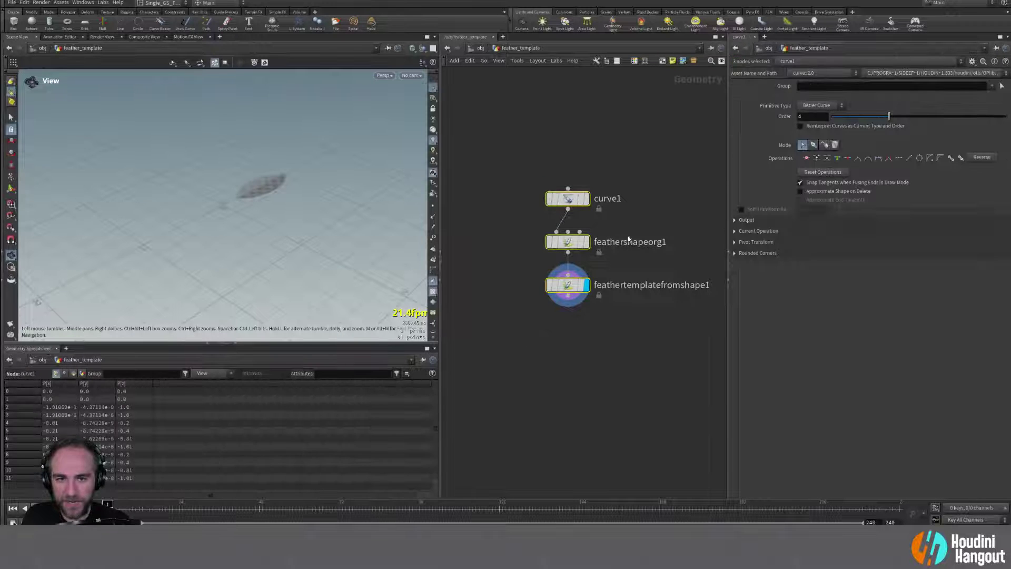
left_click_drag(317, 127, 295, 195)
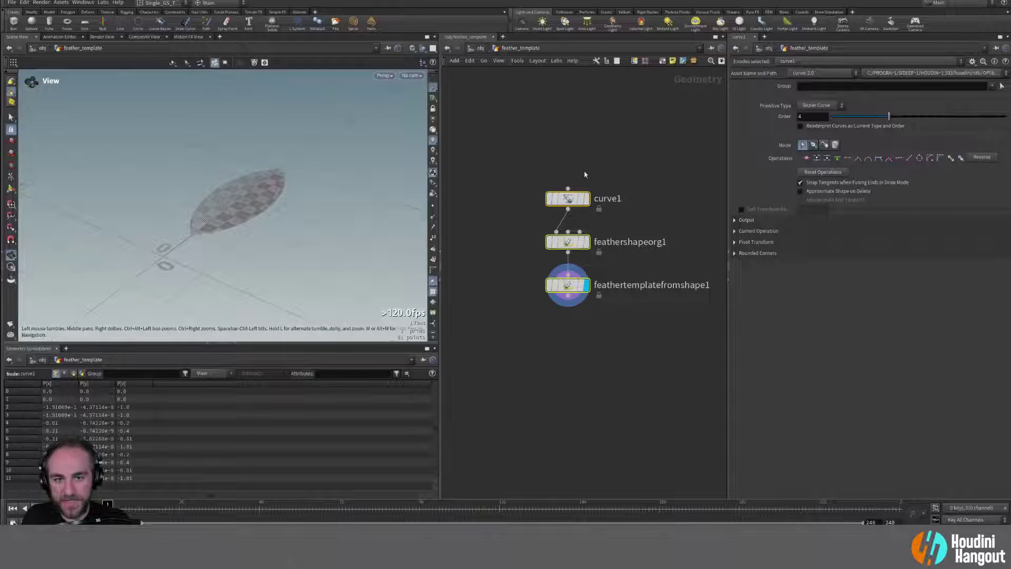
Step: Review the shape organizer and template nodes' parameters, move curve1 away from the chain and display its output
left_click(546, 360)
left_click(556, 242)
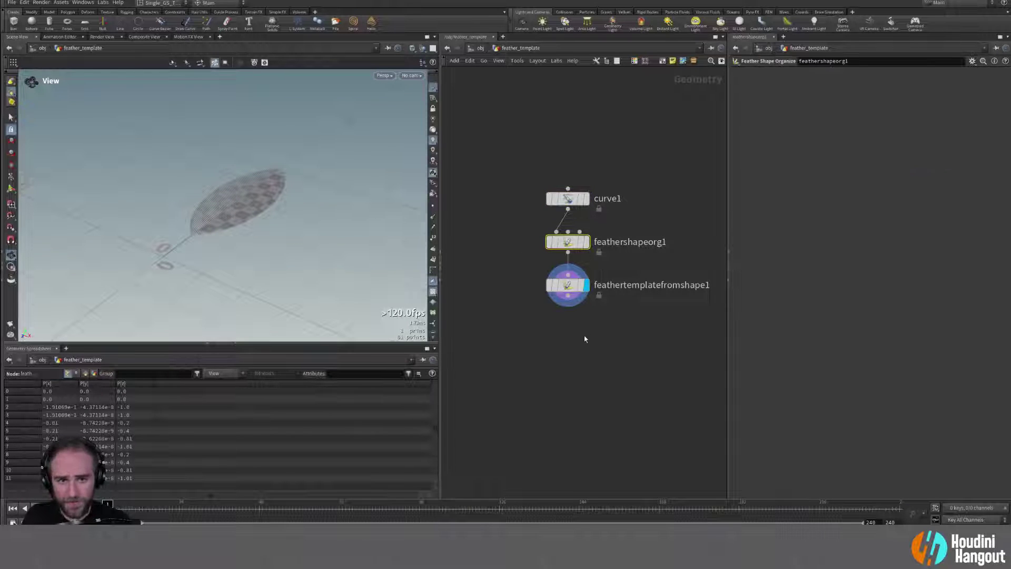
left_click(548, 285)
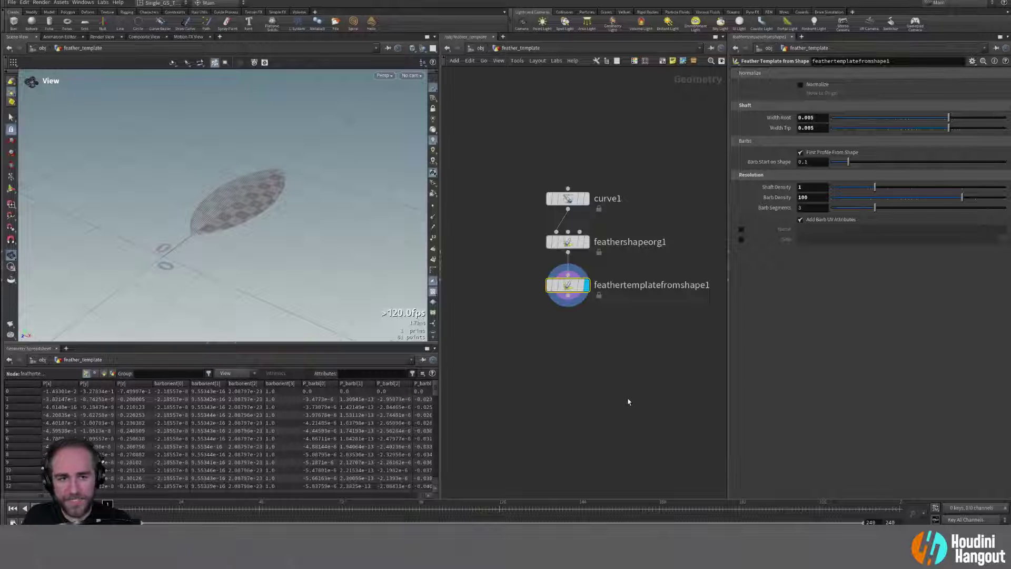
left_click_drag(587, 202, 523, 179)
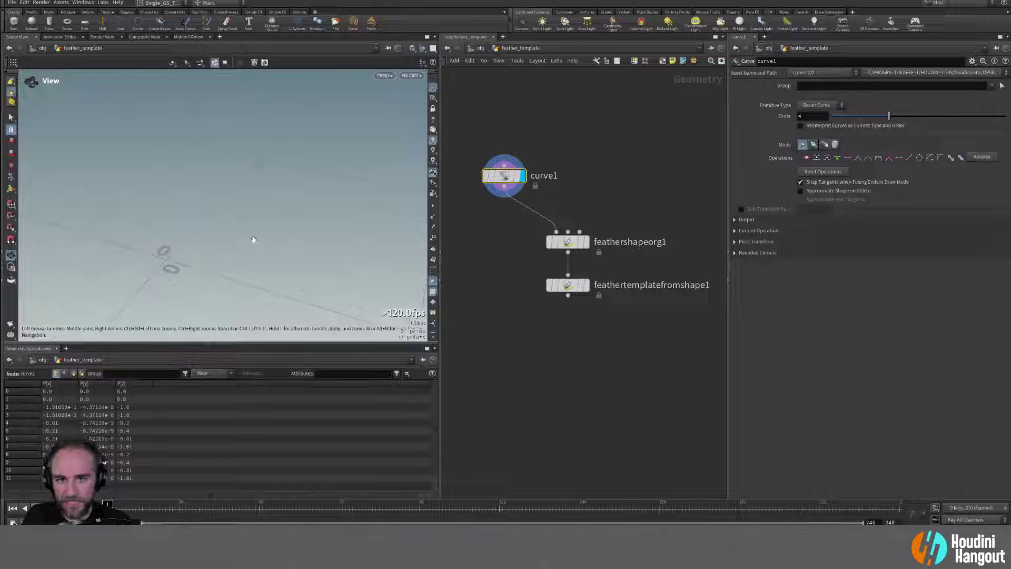
Step: Change the viewport's background colour scheme to Dark Grey
key("d")
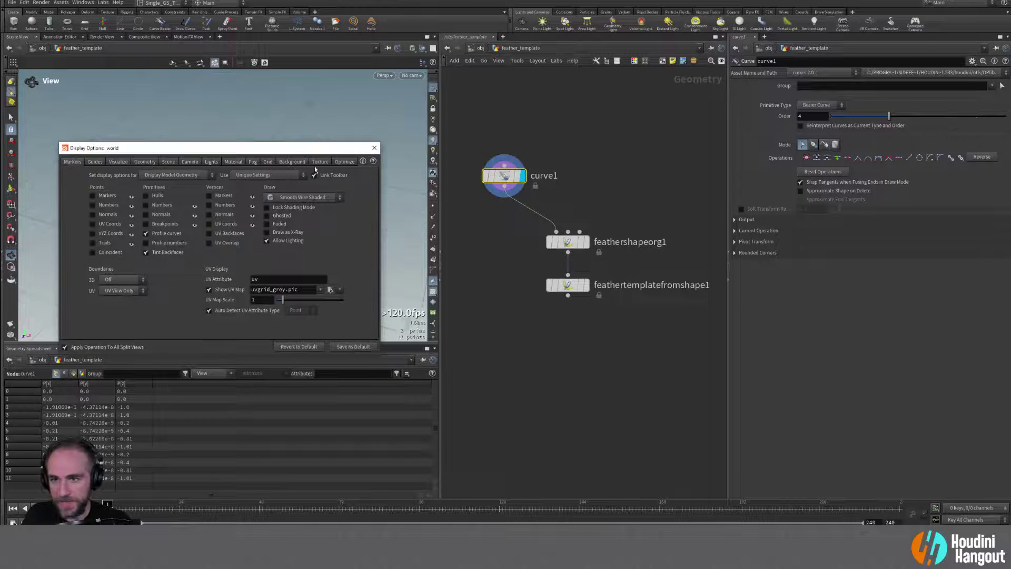
left_click(292, 162)
left_click(136, 175)
left_click(129, 215)
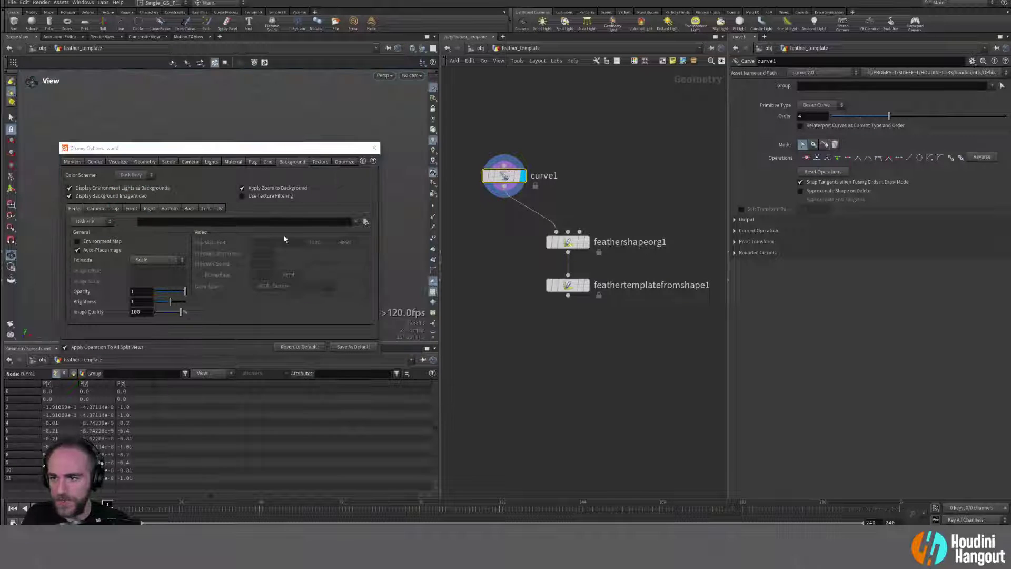
left_click(375, 148)
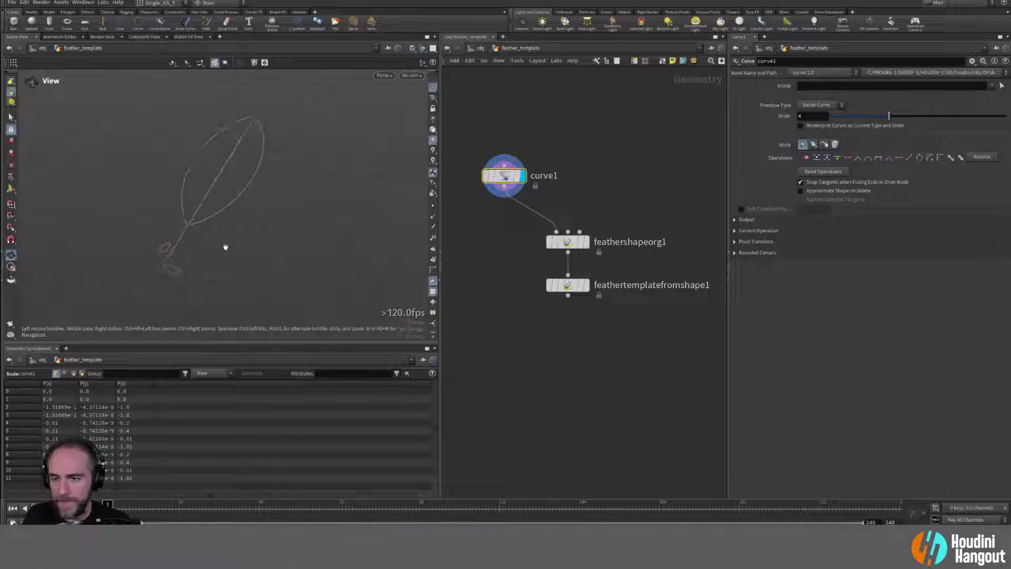
Step: Examine the feather curves, and display the feathershapeorg1 and feathertemplatefromshape1 outputs in turn
left_click_drag(226, 247, 246, 174)
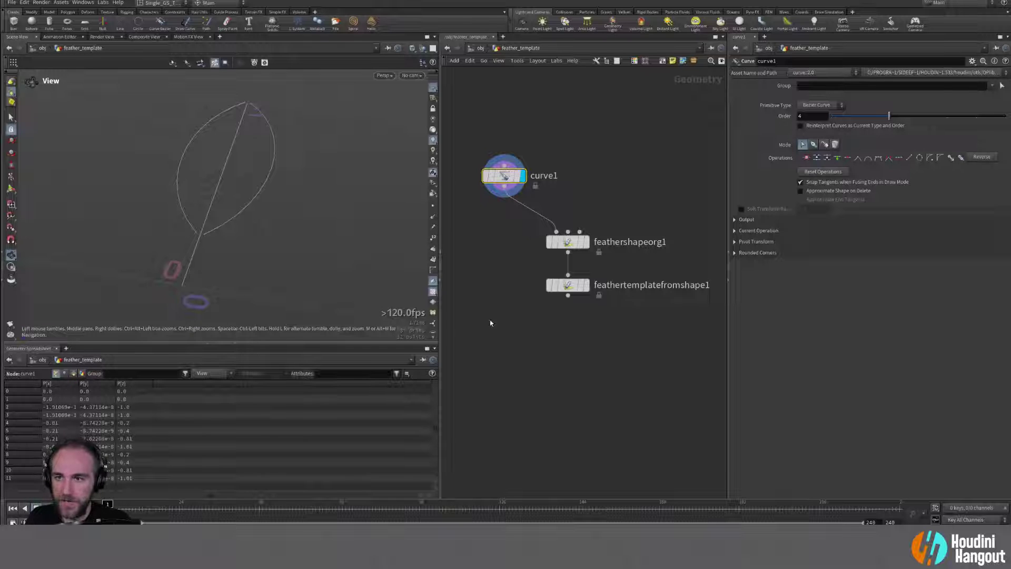
left_click(568, 241)
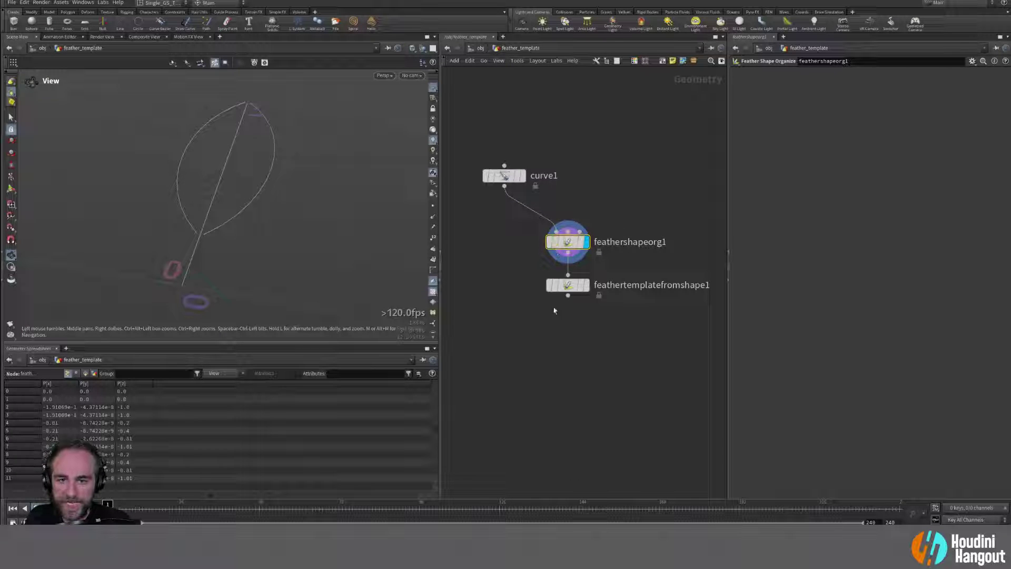
left_click(568, 287)
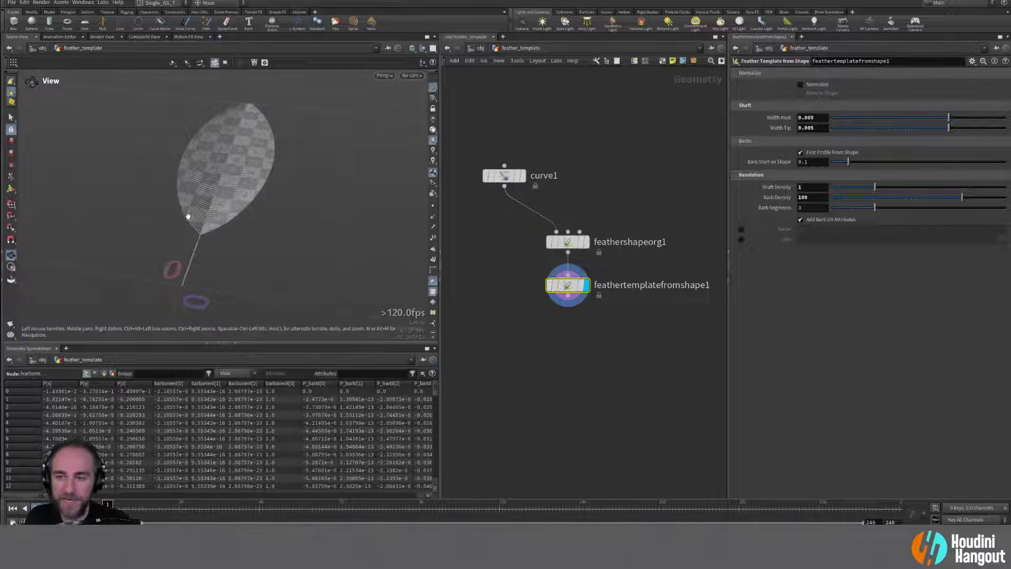
Step: Enlarge the viewport around the feather and reset the template's Barb Density to its default of 500
left_click_drag(333, 245, 206, 244)
key("ctrl+b")
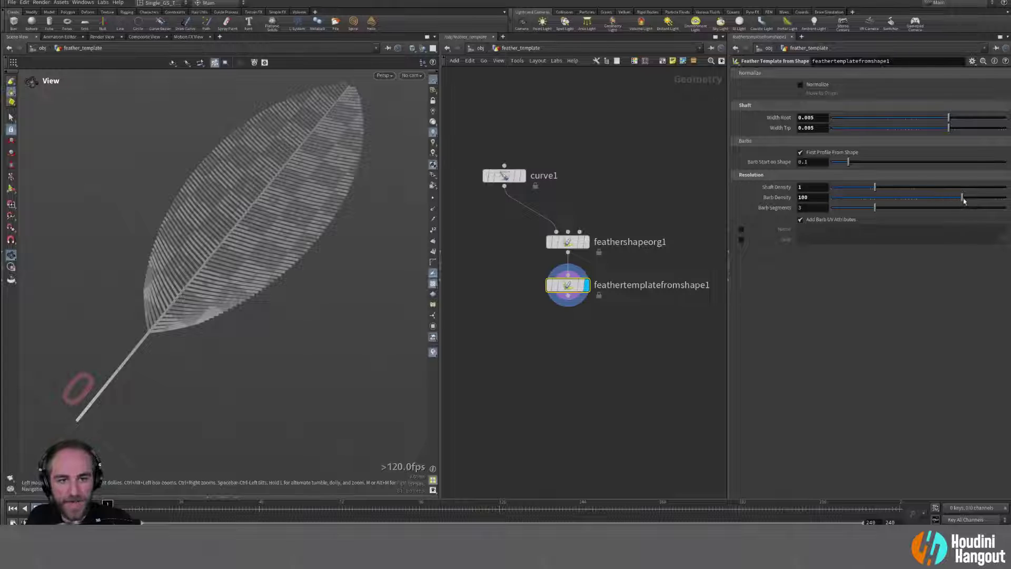
mouse_move(964, 201)
left_mouse_down()
mouse_move(993, 201)
mouse_move(969, 200)
left_mouse_up()
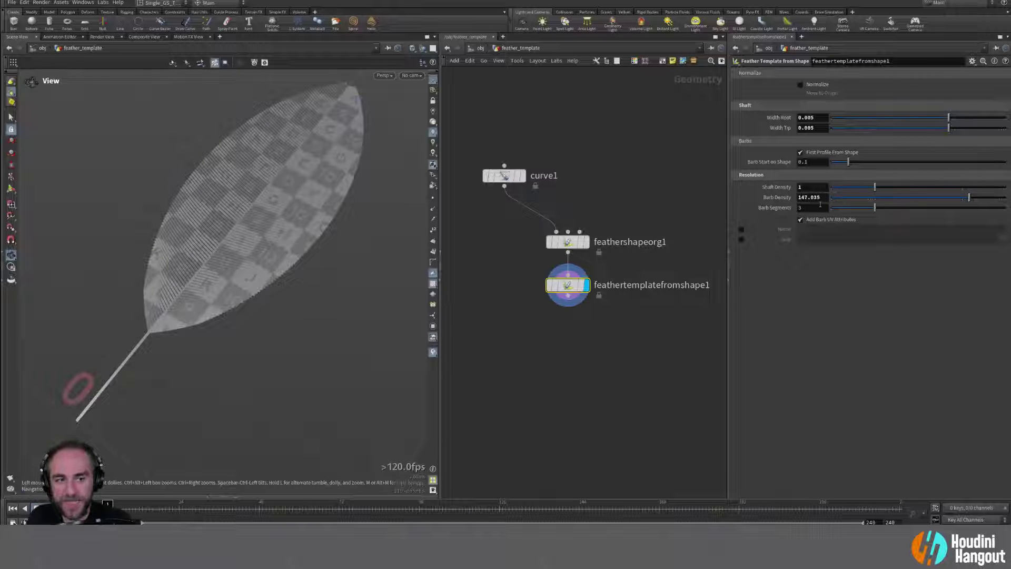
middle_click(790, 203, "ctrl")
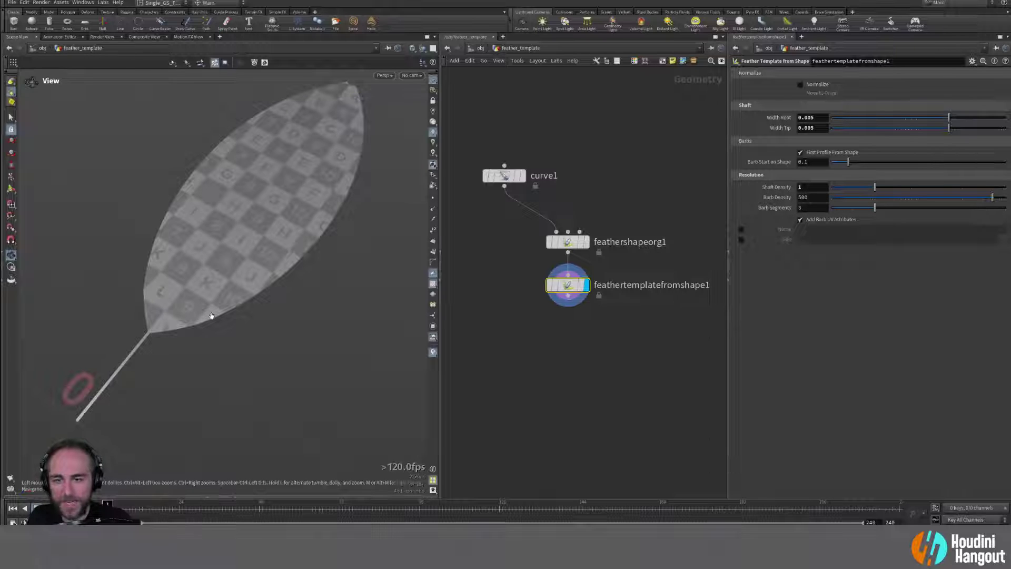
Step: Show the geometry's points in the viewport and raise the template's Shaft Density to about 250
left_click(433, 209)
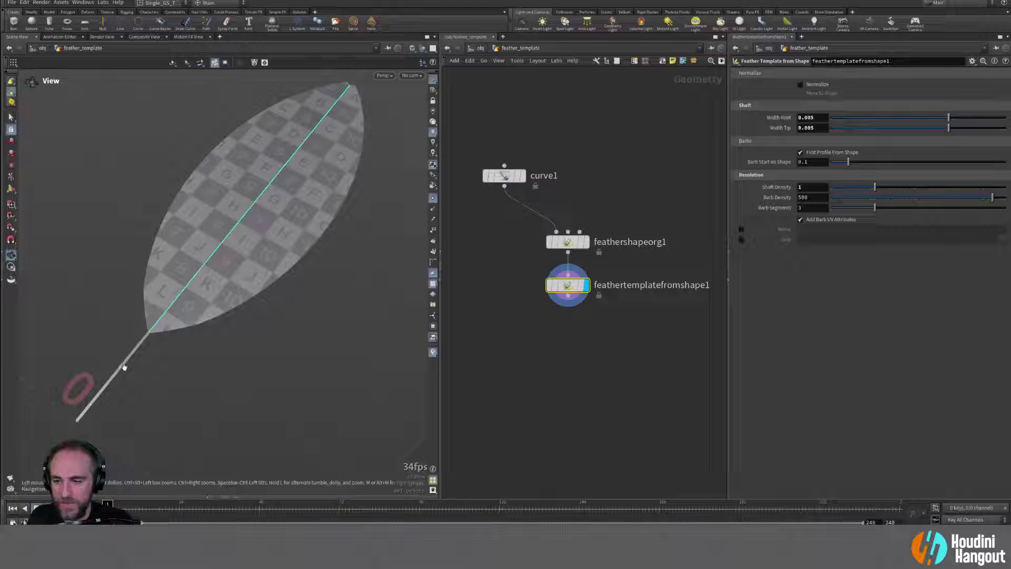
left_click_drag(876, 188, 986, 187)
Step: Set both the particle Point Size and the guide Point marker size to 6 in the viewport display options
key("d")
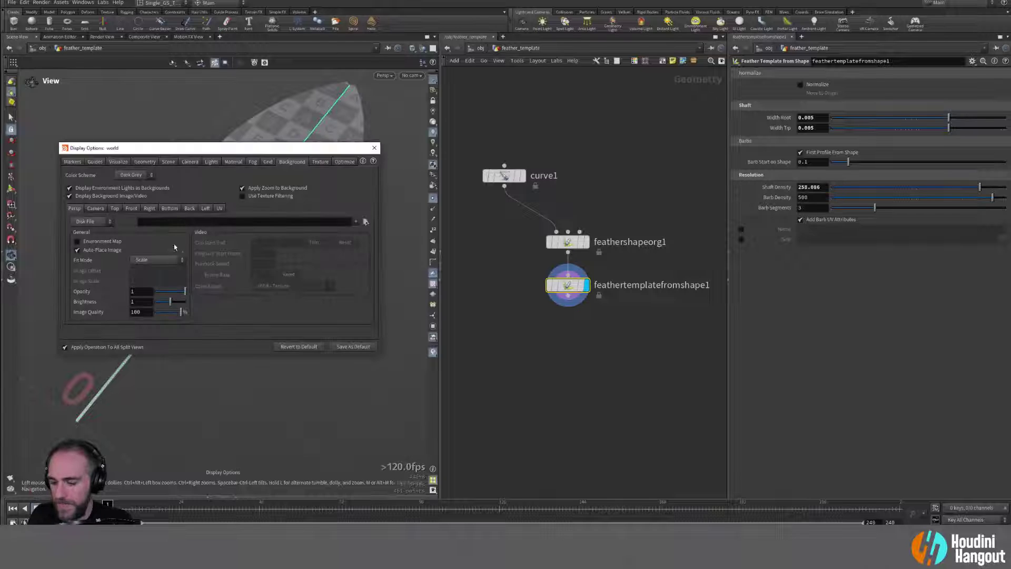
left_click(144, 161)
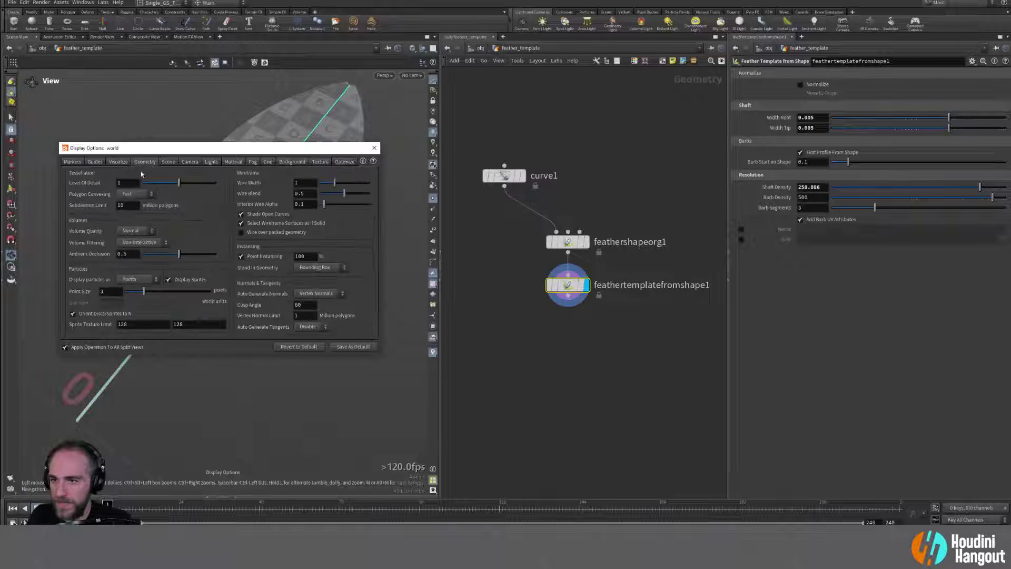
double_click(106, 292)
type("6")
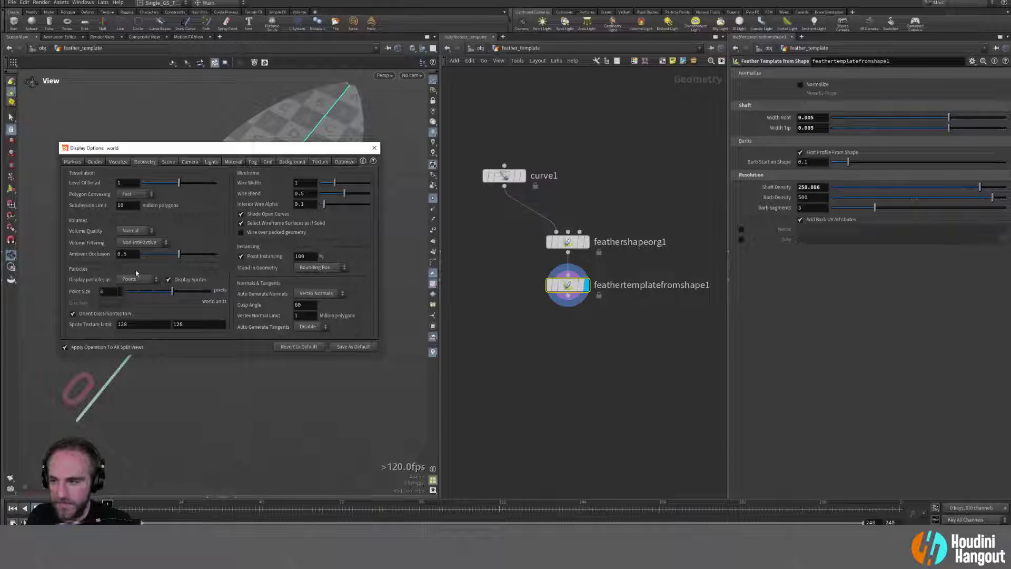
left_click(94, 162)
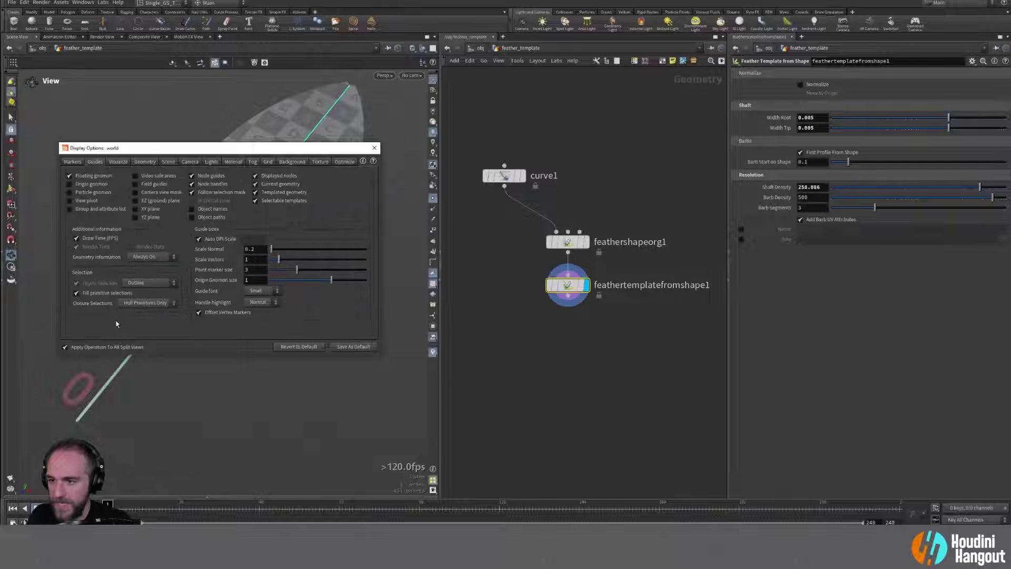
double_click(255, 270)
type("6")
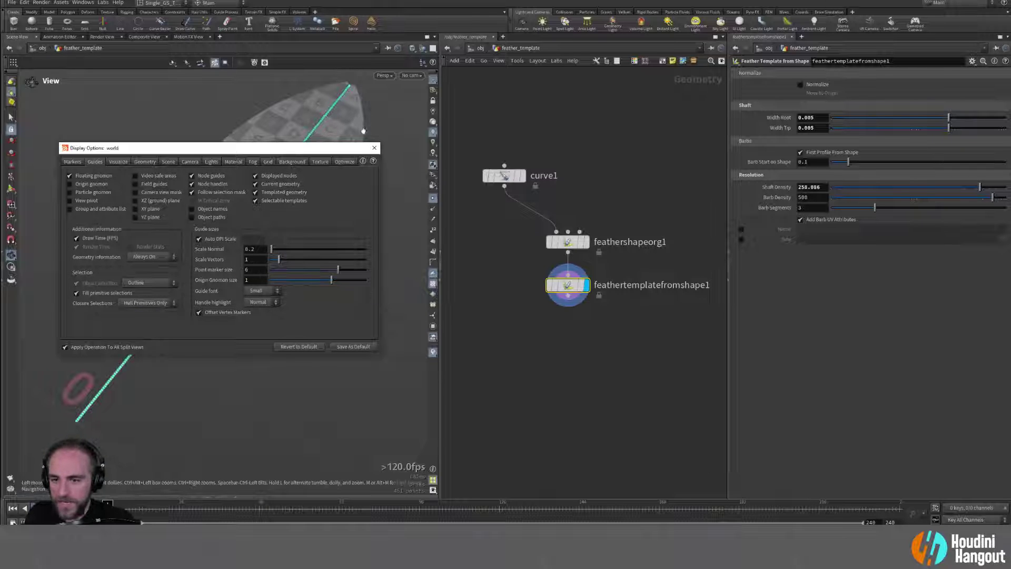
left_click(374, 148)
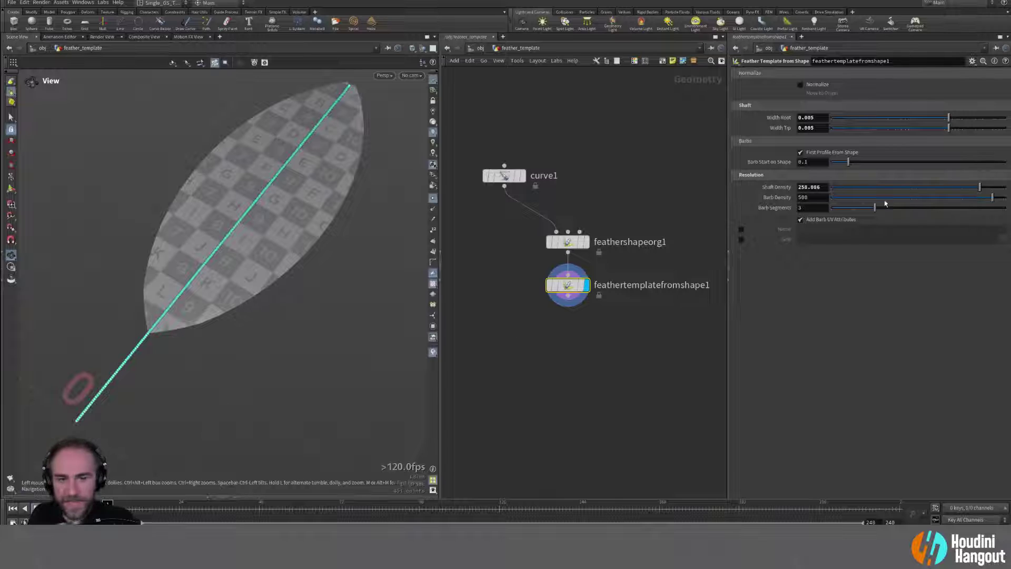
Step: Try lower Shaft Density values down to 50, and finally set Shaft Density to 1
left_click_drag(974, 189, 965, 188)
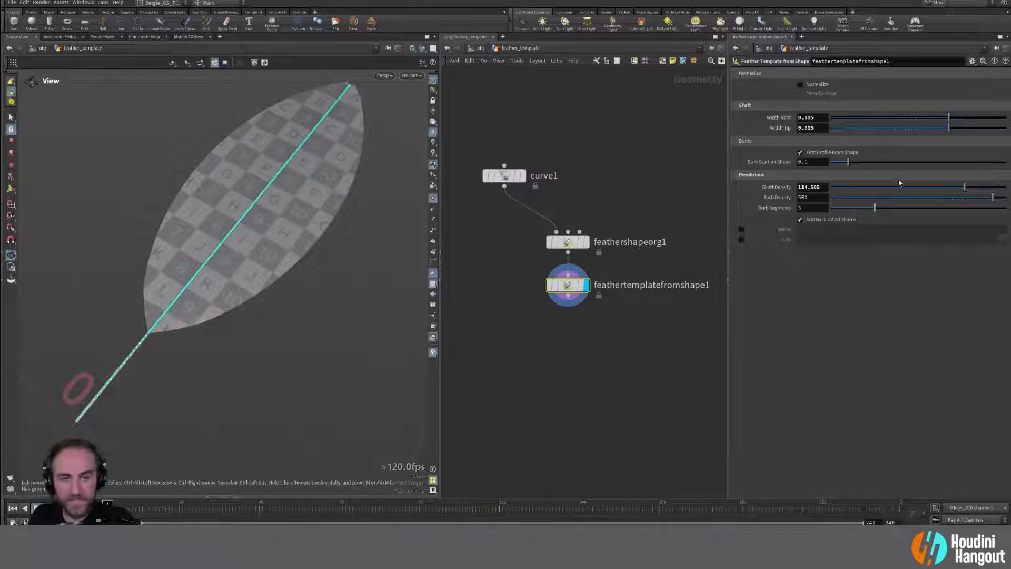
double_click(814, 187)
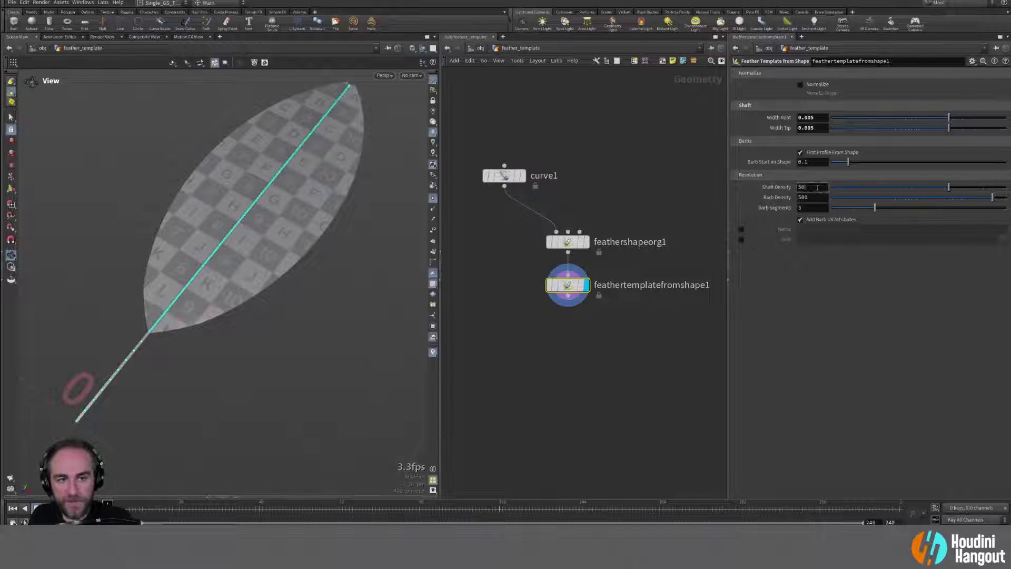
type("50")
key("Return")
type("1")
key("Return")
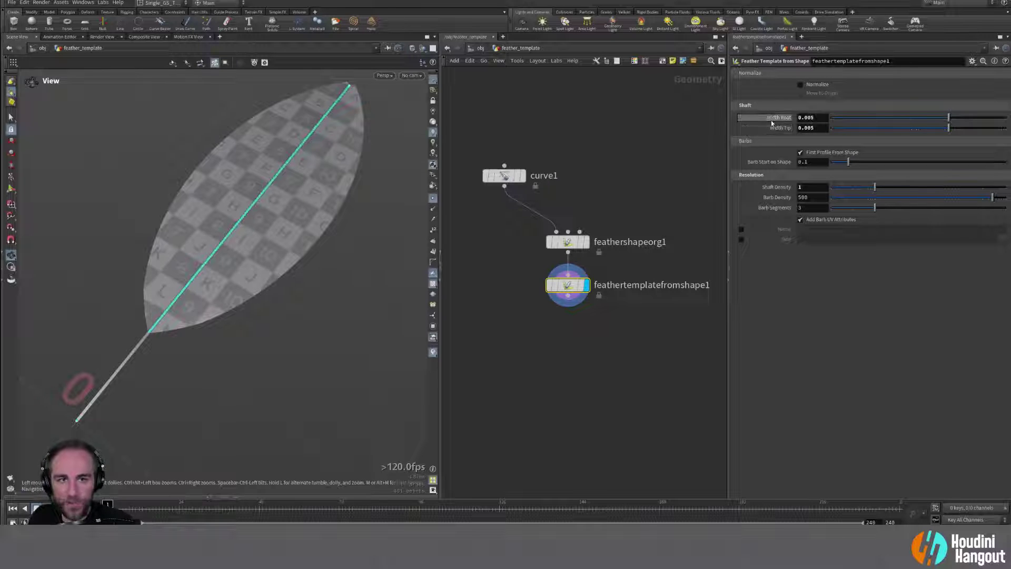
Step: Taper the feather shaft by reducing Width Tip far below Width Root, and inspect the result
left_click_drag(112, 381, 161, 309)
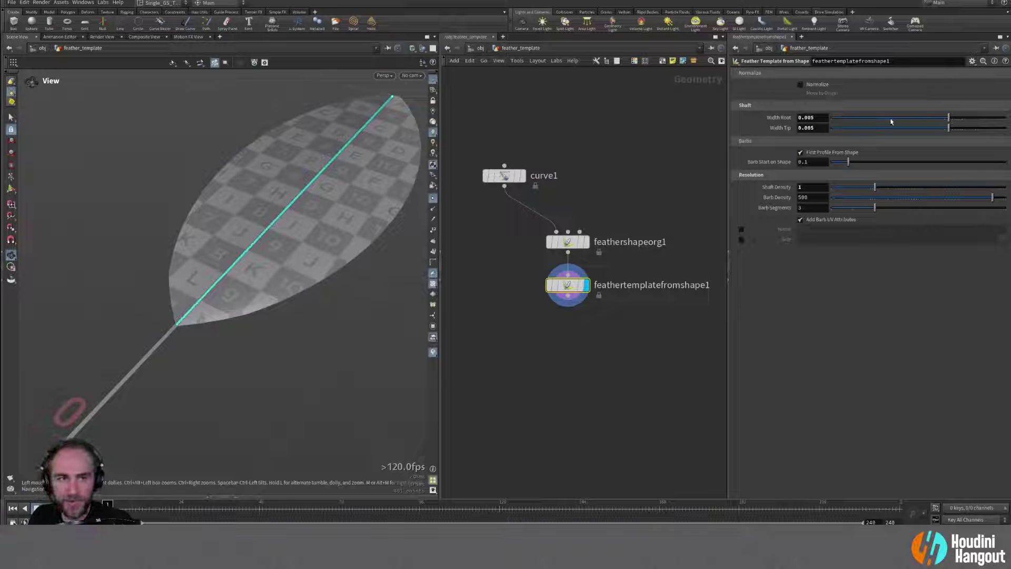
left_click_drag(947, 128, 872, 135)
left_click_drag(327, 206, 213, 268)
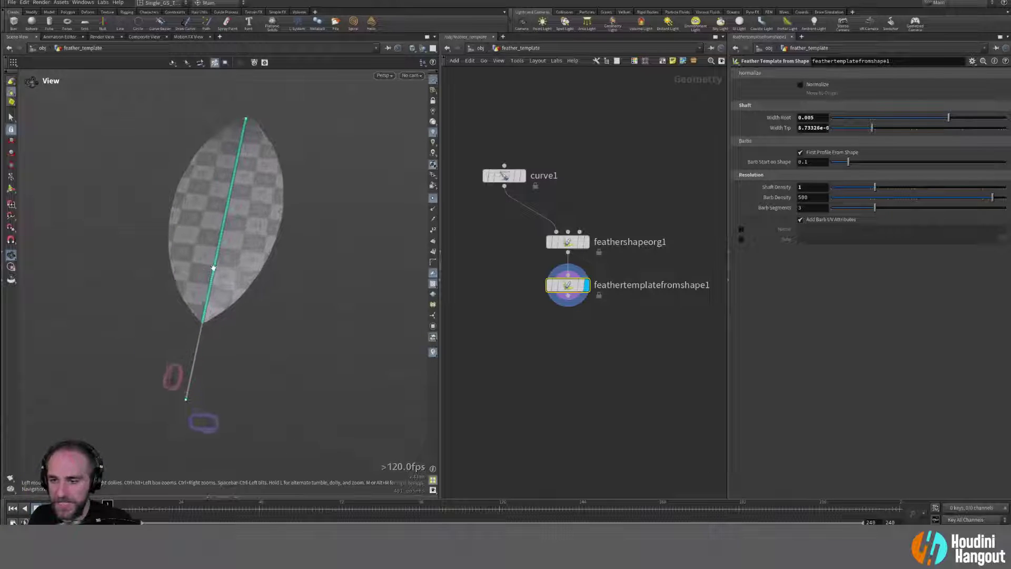
Step: Set the feather template's Width Root to 0.02 and hide the point markers in the viewport
double_click(806, 118)
type("0.")
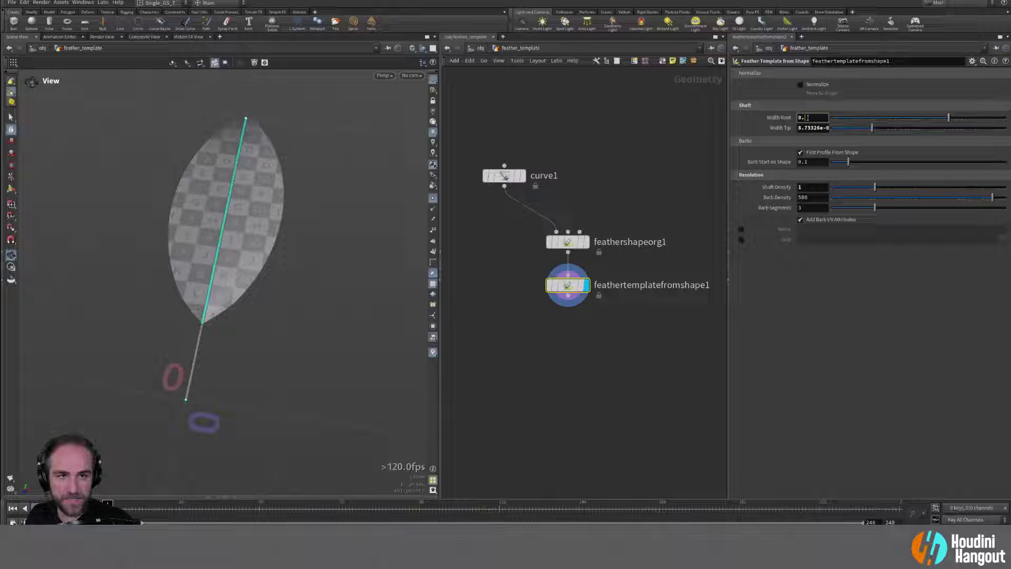
type("02")
key("Return")
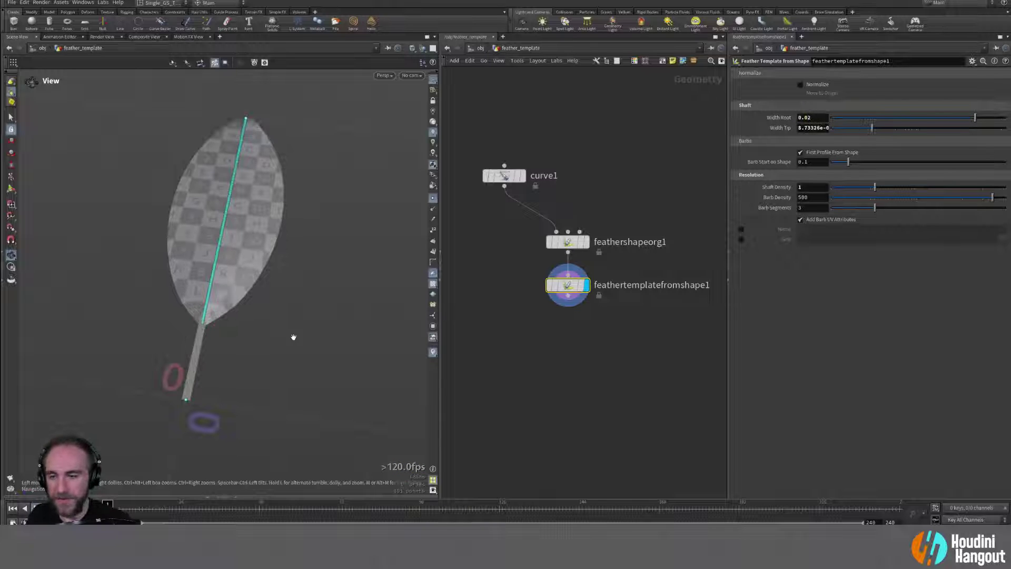
left_click(434, 199)
left_click_drag(204, 293, 176, 285)
scroll(214, 283, "up", 3)
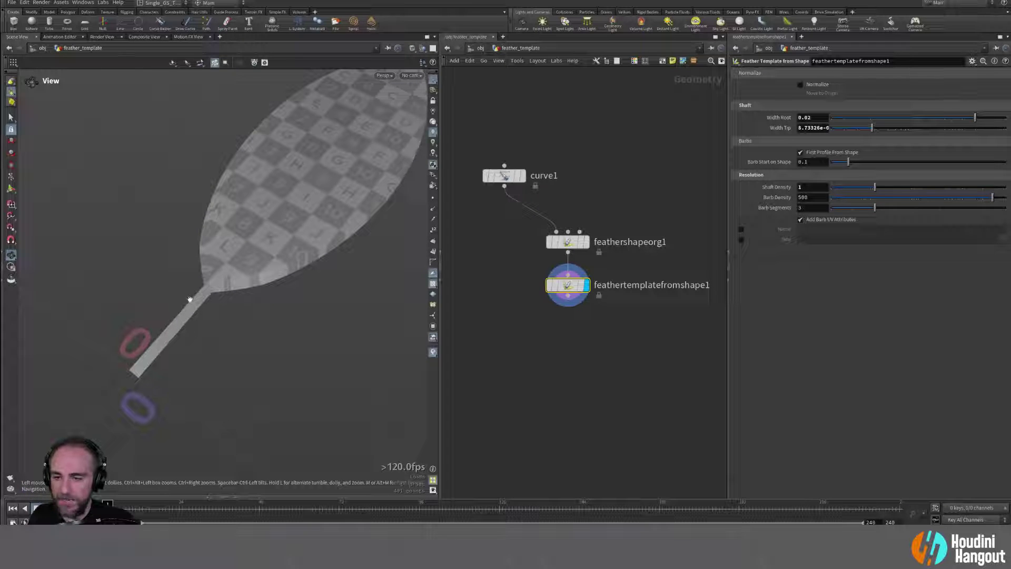
left_click_drag(318, 198, 173, 361)
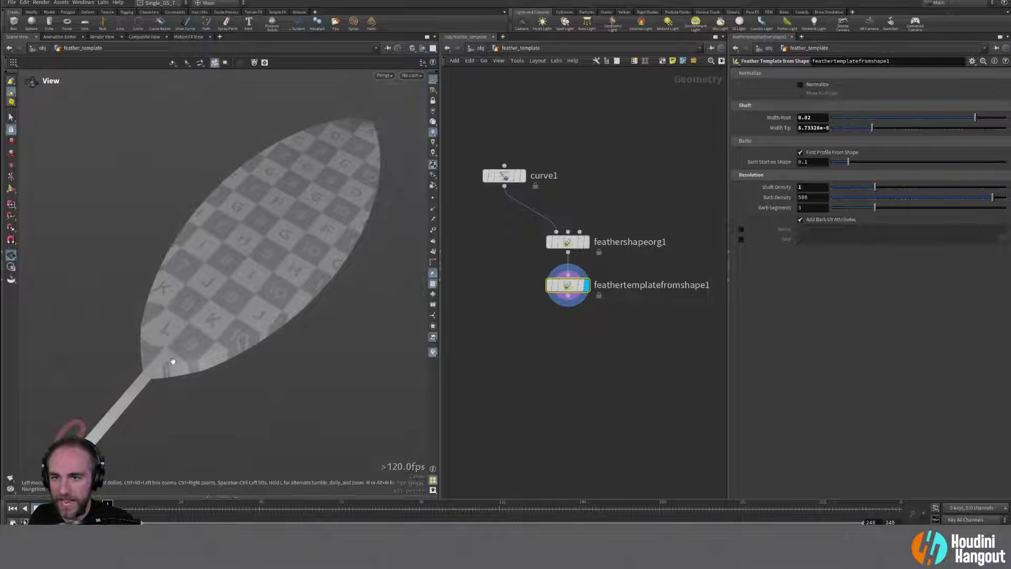
Step: Lower the shaft's Width Tip slightly and inspect the barbs at the feather's tip up close
left_click_drag(870, 131, 865, 130)
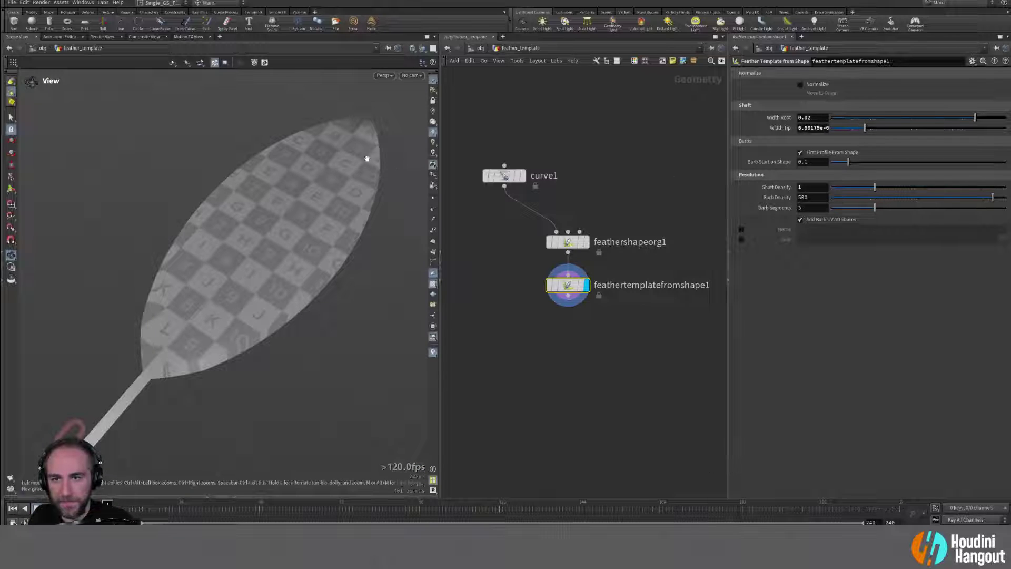
left_click_drag(365, 158, 285, 138)
middle_click_drag(380, 208, 192, 224)
right_click_drag(191, 224, 467, 163)
middle_click_drag(362, 225, 289, 242)
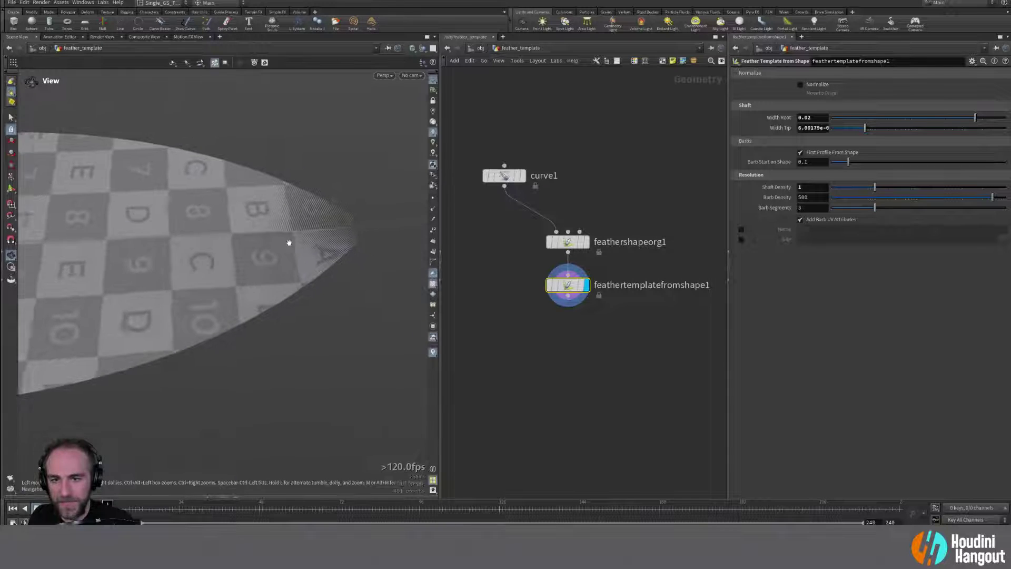
right_click_drag(289, 243, 456, 192)
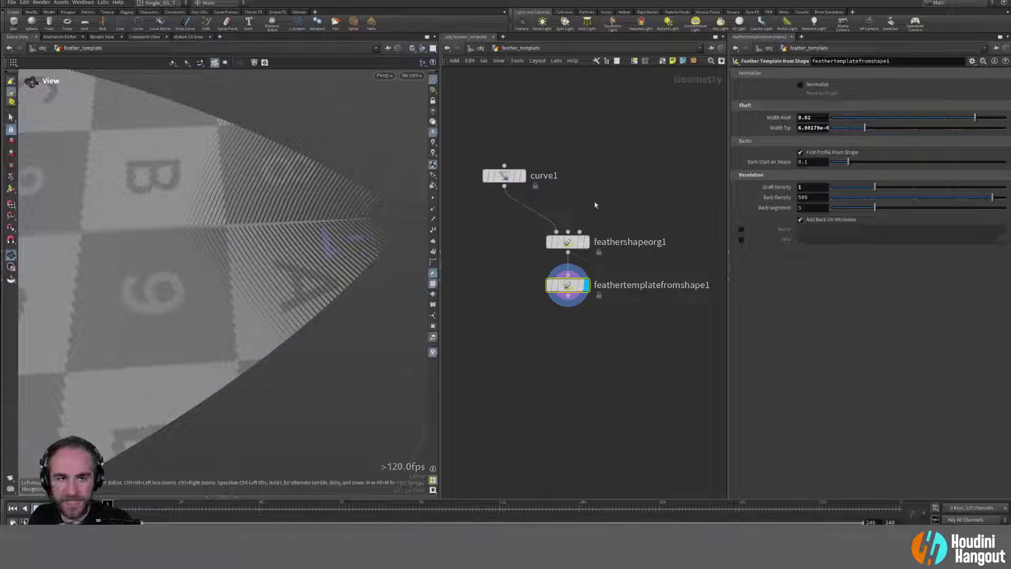
Step: Reduce Width Root to about 0.0087 and raise Width Tip to about 0.0003, checking the shaft's taper
left_click_drag(978, 119, 957, 122)
mouse_move(338, 249)
left_mouse_down()
mouse_move(369, 244)
mouse_move(348, 257)
left_mouse_up()
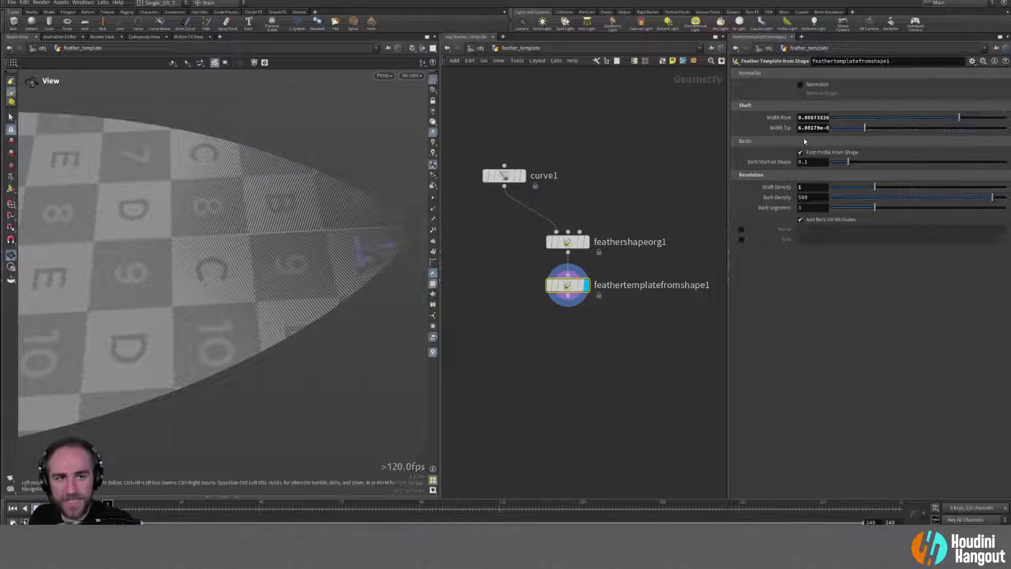
left_click_drag(864, 129, 896, 132)
right_click_drag(369, 253, 147, 286)
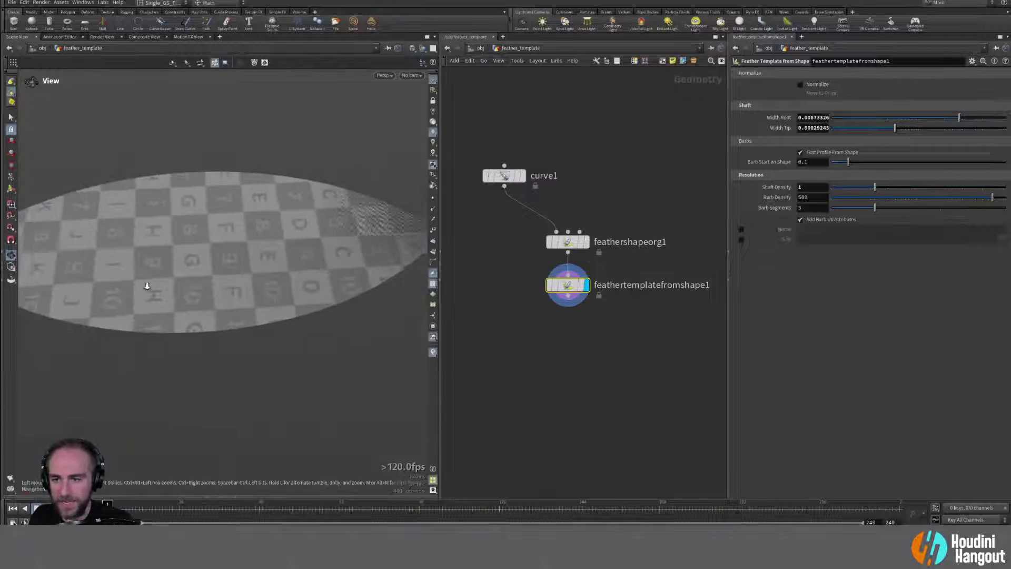
left_click_drag(52, 251, 214, 321)
right_click_drag(213, 321, 215, 305)
Step: Reset Width Root and Width Tip to their defaults and set both to 0.005
middle_click(783, 118, "ctrl")
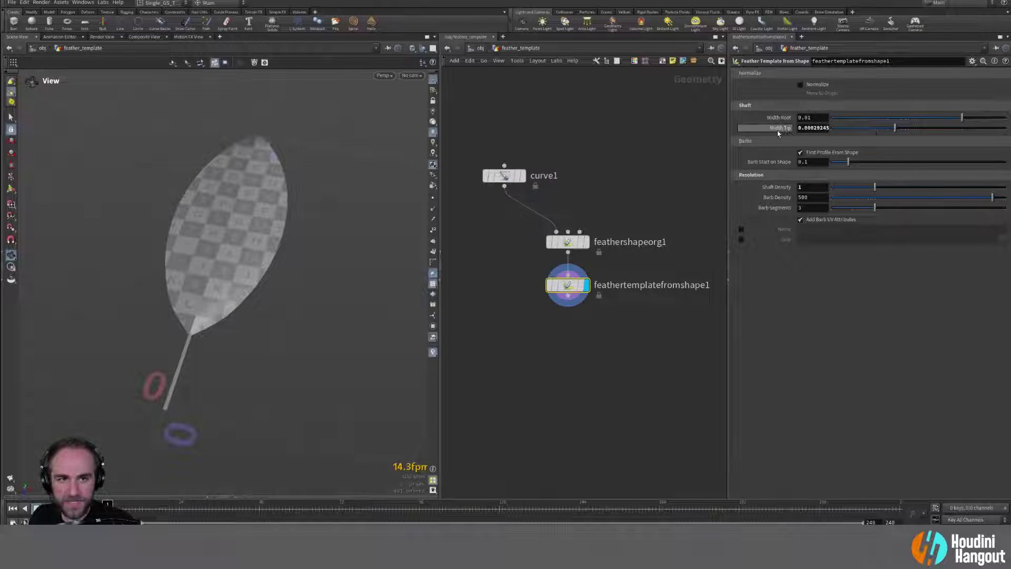
middle_click(779, 131, "ctrl")
left_click_drag(815, 120, 693, 115)
type("0.0")
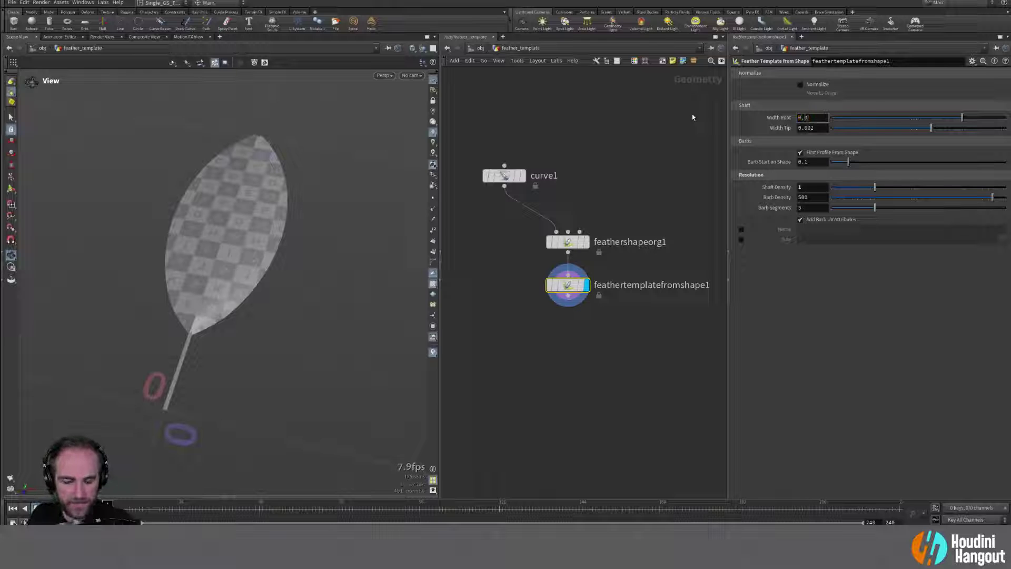
type("5")
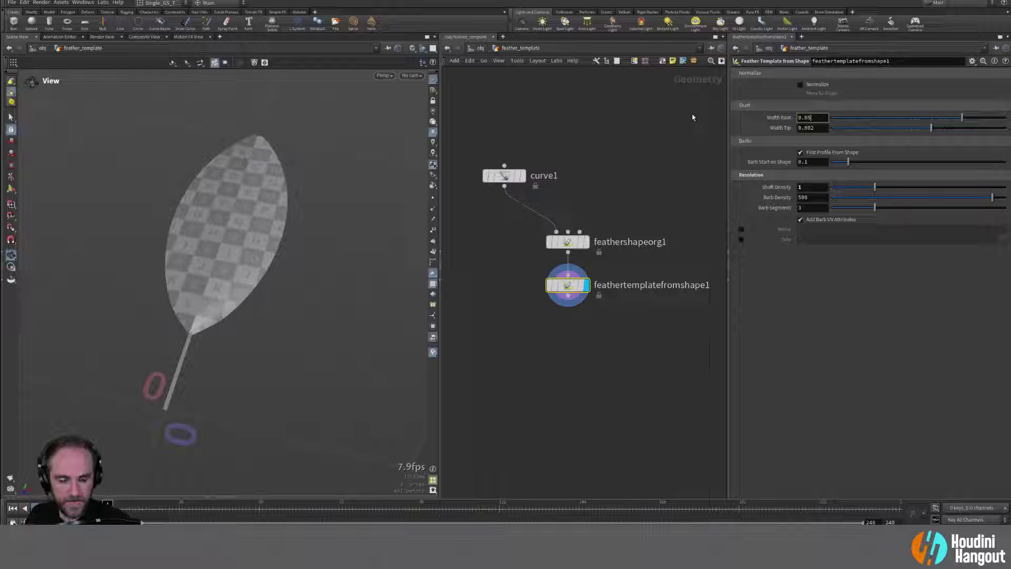
key("BackSpace")
type("05")
key("Tab")
type("0.005")
key("Return")
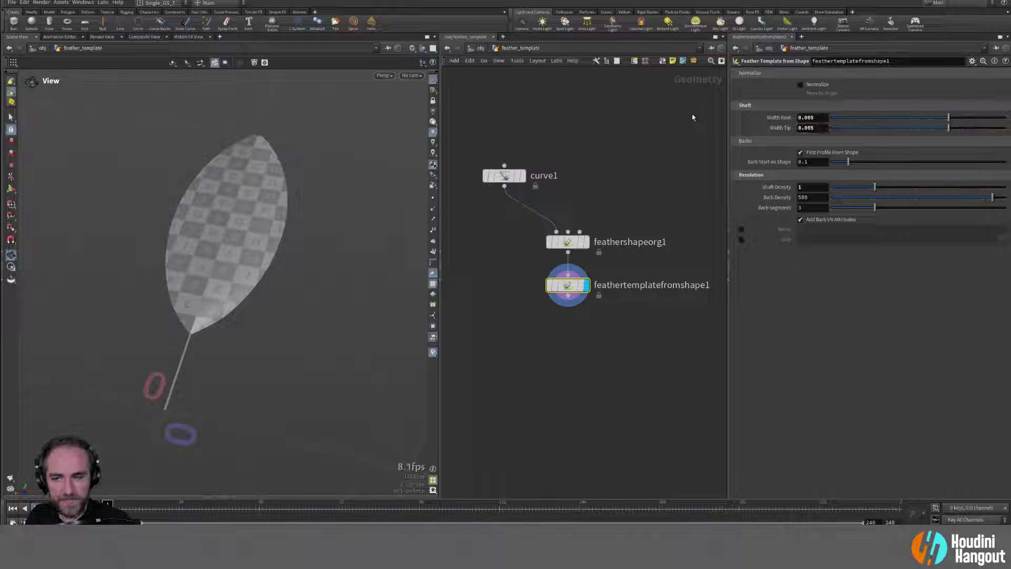
left_click_drag(229, 249, 241, 273)
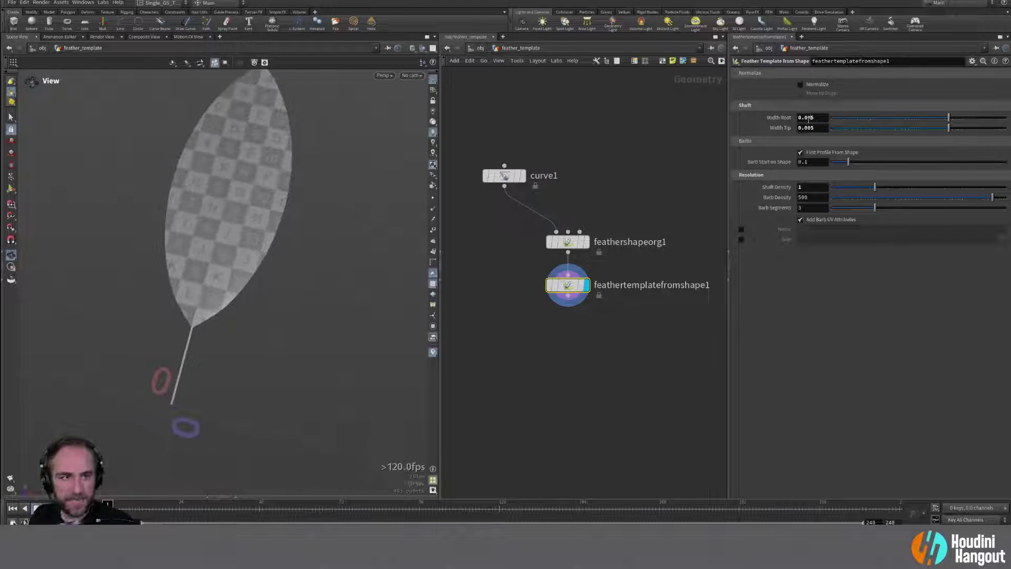
Step: Set both Width Root and Width Tip to 0.0005
left_click(808, 118)
left_click(808, 128)
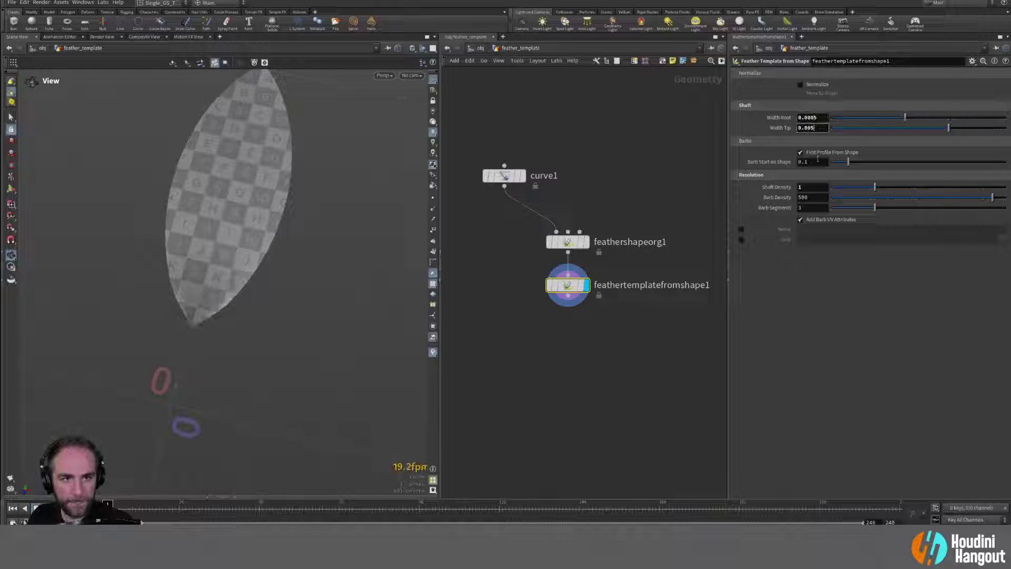
type("0")
key("Return")
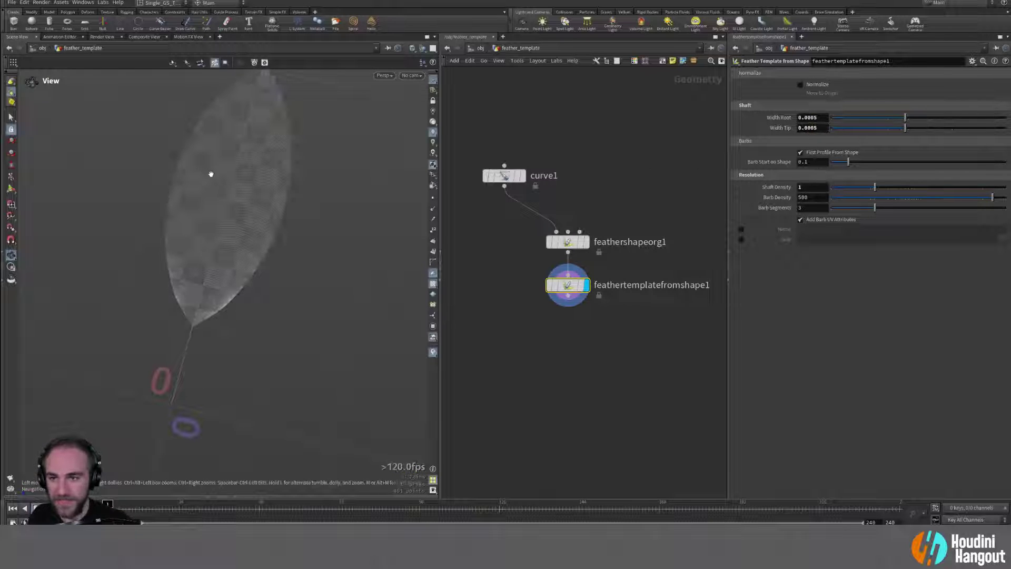
Step: Examine the thin barbs and the points along the shaft, from the feather's base up to its tip
left_click_drag(210, 173, 217, 218)
right_click_drag(217, 218, 231, 264)
left_click_drag(230, 263, 217, 264)
right_click_drag(216, 264, 212, 253)
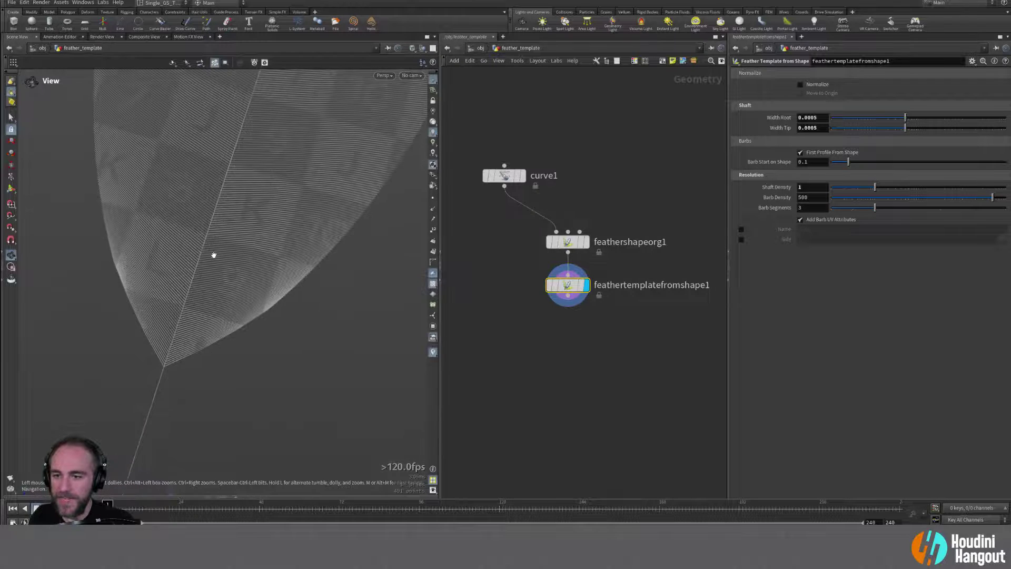
left_click_drag(212, 253, 214, 315)
middle_click_drag(214, 315, 212, 280)
right_click_drag(213, 280, 190, 317)
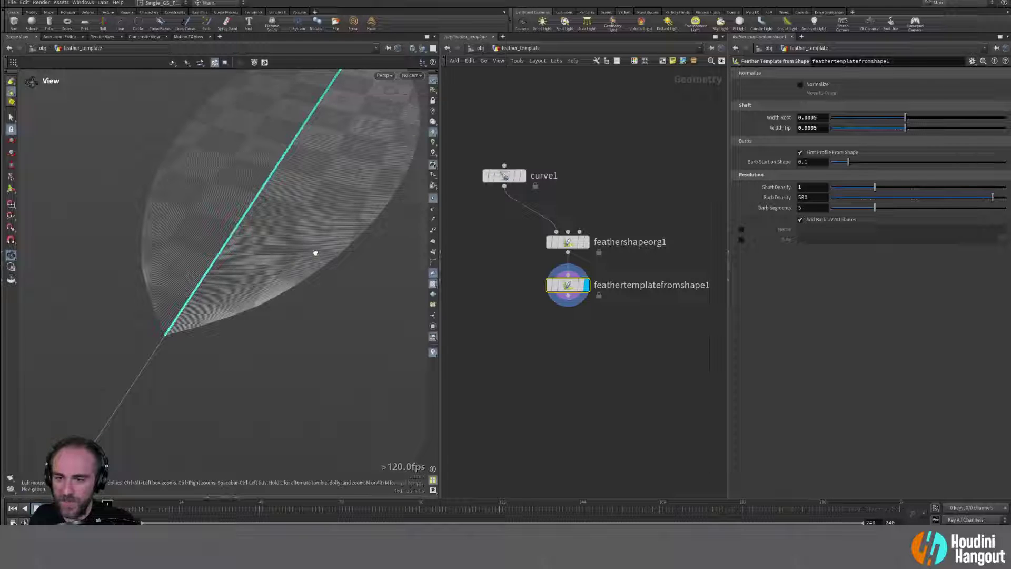
left_click_drag(176, 232, 234, 251)
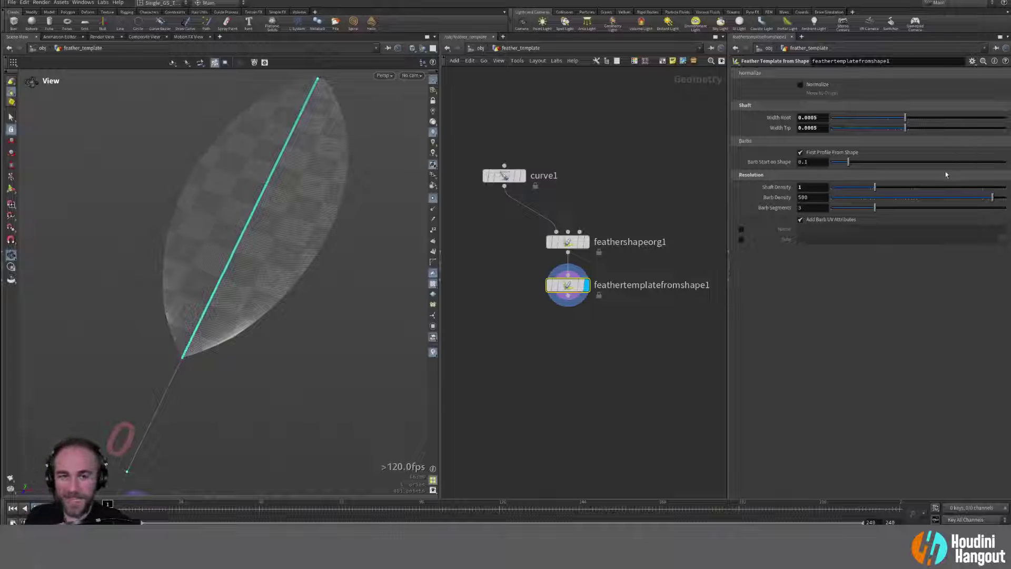
Step: Reduce Barb Density to about 21 and set Width Root and Width Tip to 0.005
left_click(934, 202)
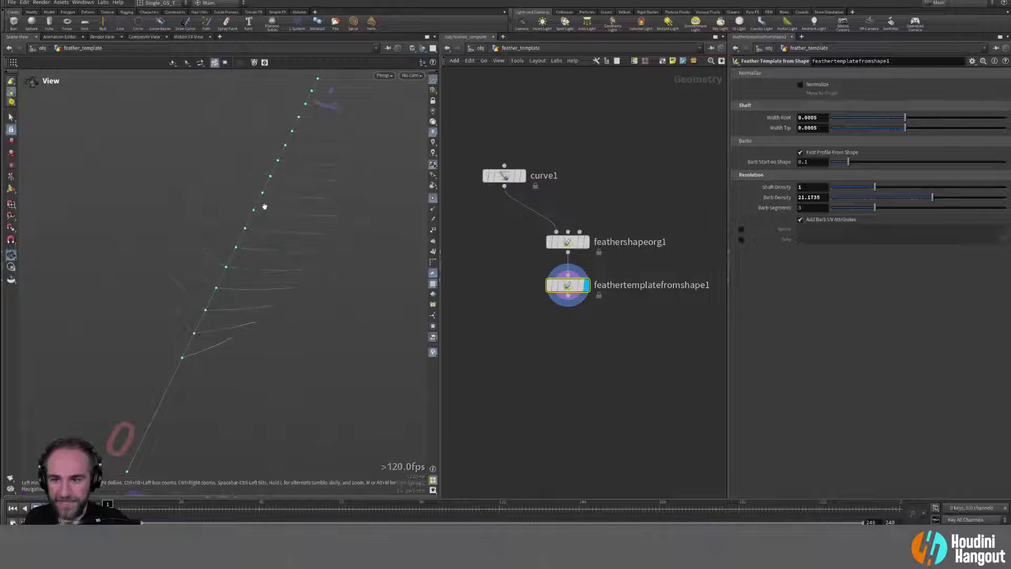
left_click(807, 118)
key("Return")
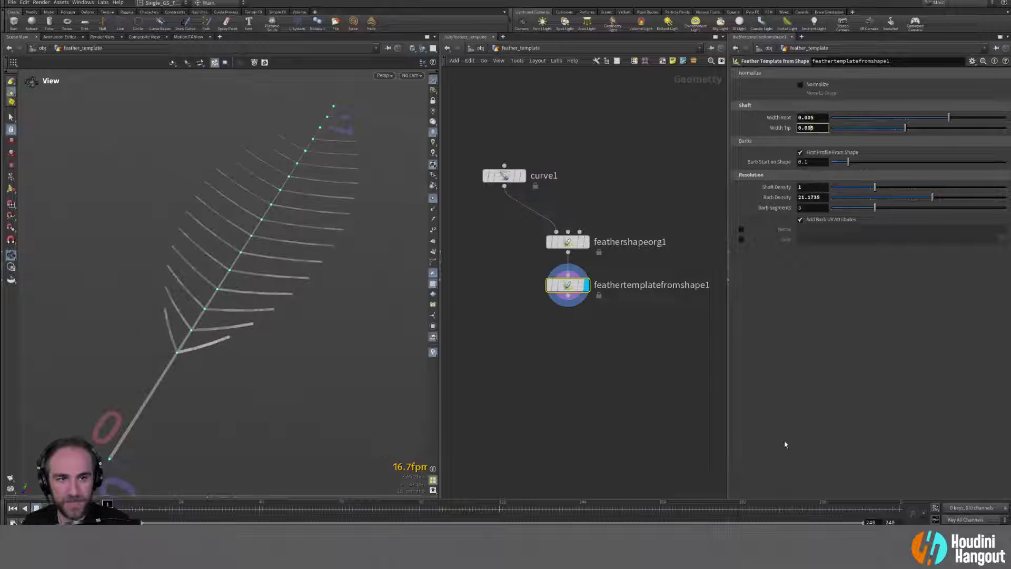
left_click_drag(181, 312, 177, 363)
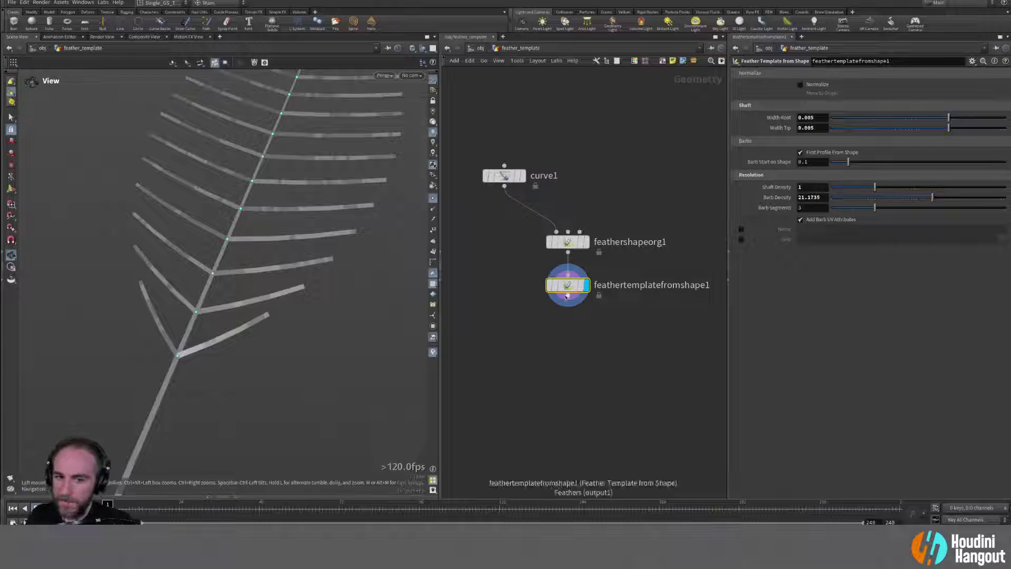
Step: Reveal the Geometry Spreadsheet for the feather template node and enlarge its pane
left_click_drag(567, 285, 568, 289)
left_click(237, 497)
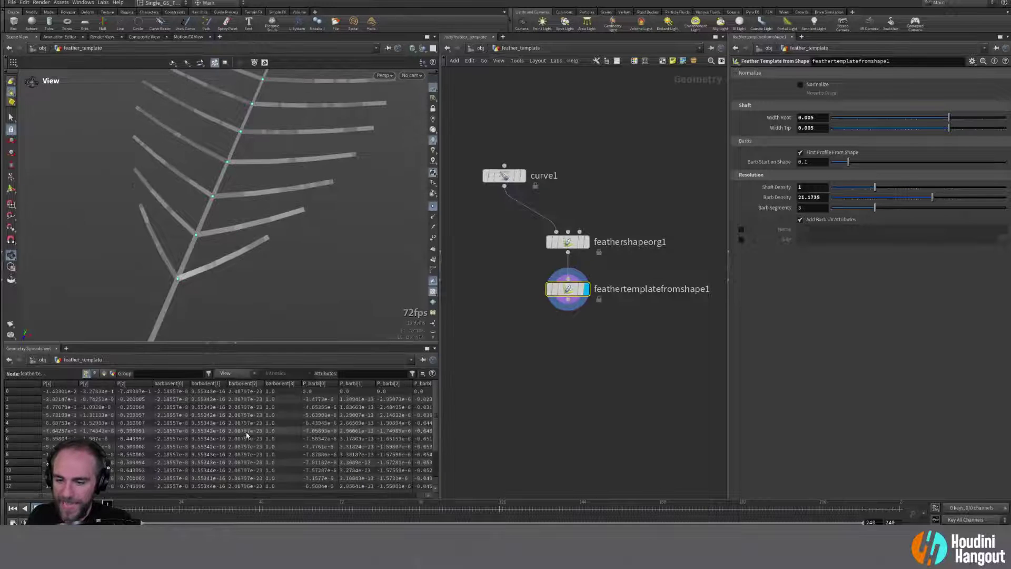
left_click_drag(220, 344, 199, 165)
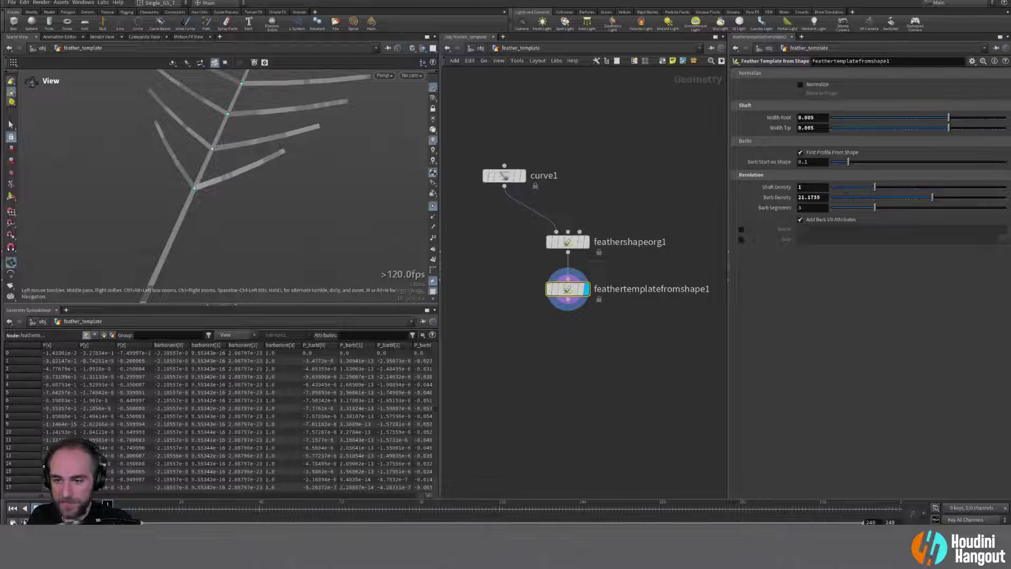
Step: Examine the barb position and barb UV point attributes in the spreadsheet and the feather template's node info
scroll(299, 392, "right", 1)
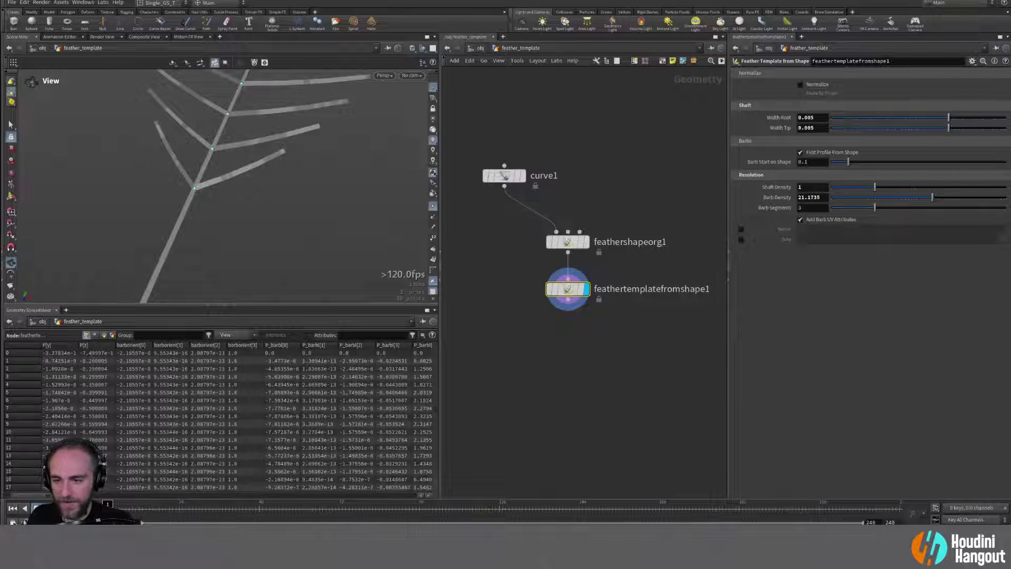
scroll(113, 366, "right", 4)
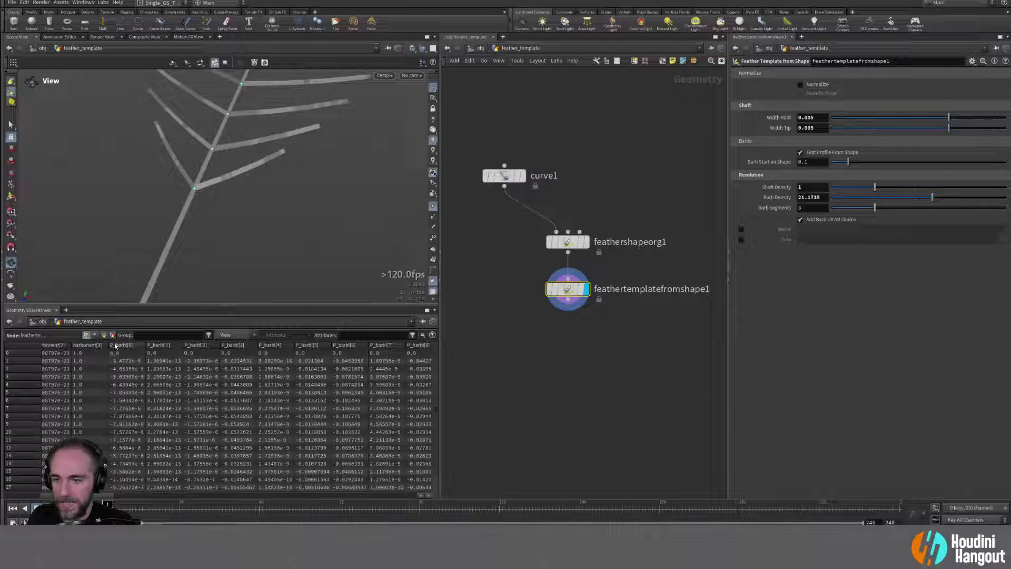
scroll(141, 495, "right", 12)
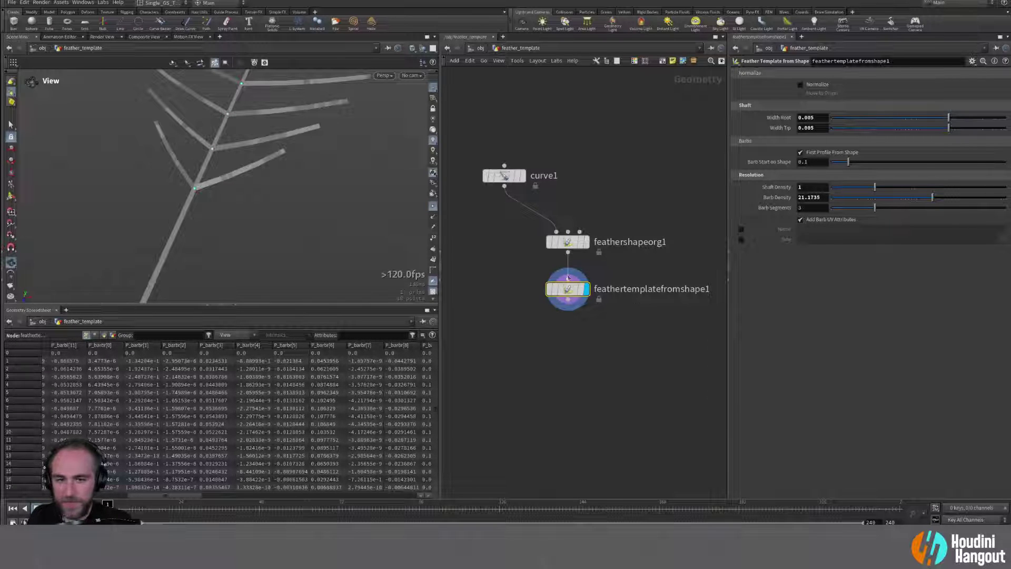
left_click(585, 300)
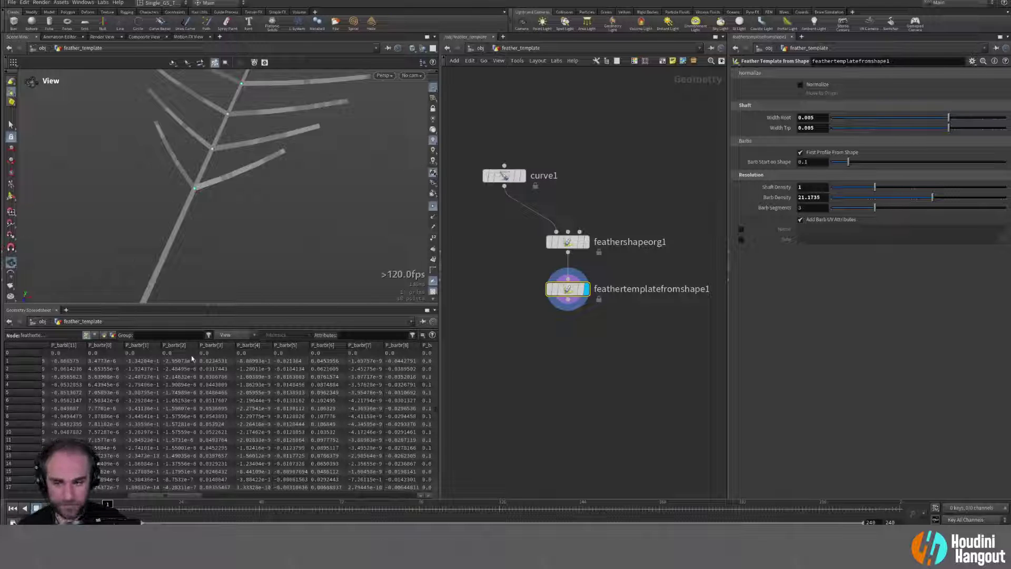
left_click_drag(165, 490, 306, 490)
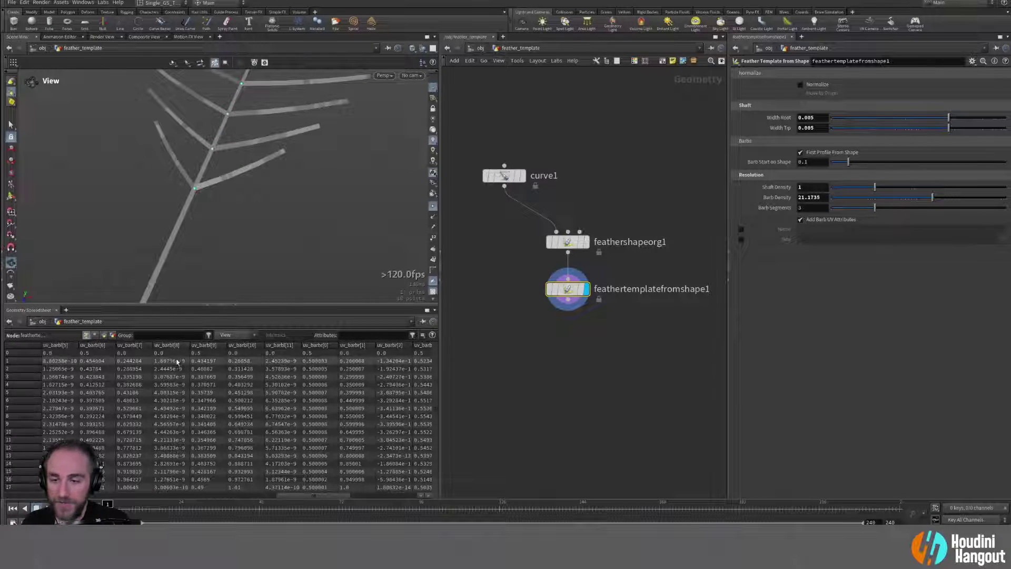
middle_click(559, 294)
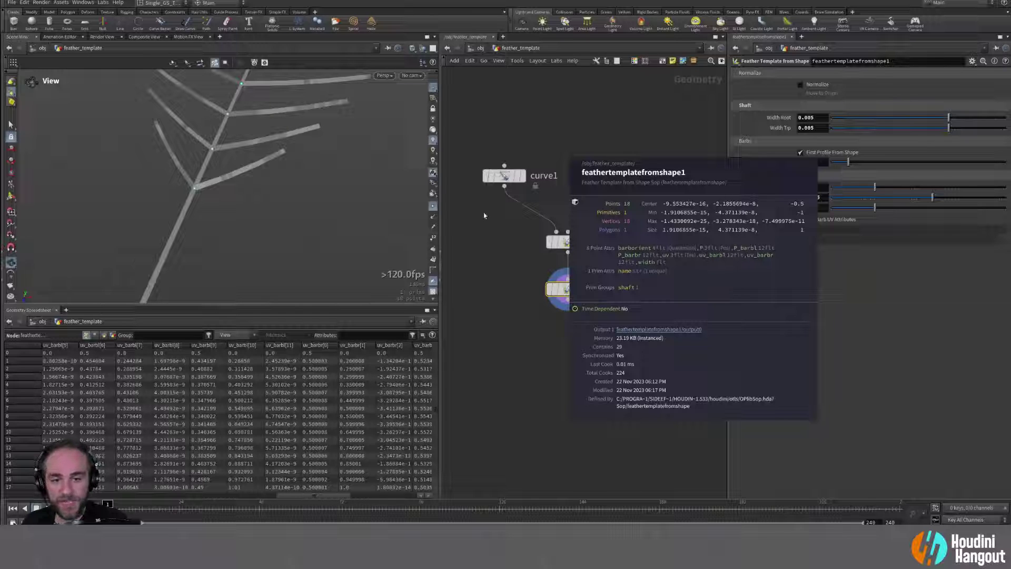
Step: Raise Barb Density to about 122 and review the whole feather and its point attributes
left_click_drag(267, 135, 216, 156)
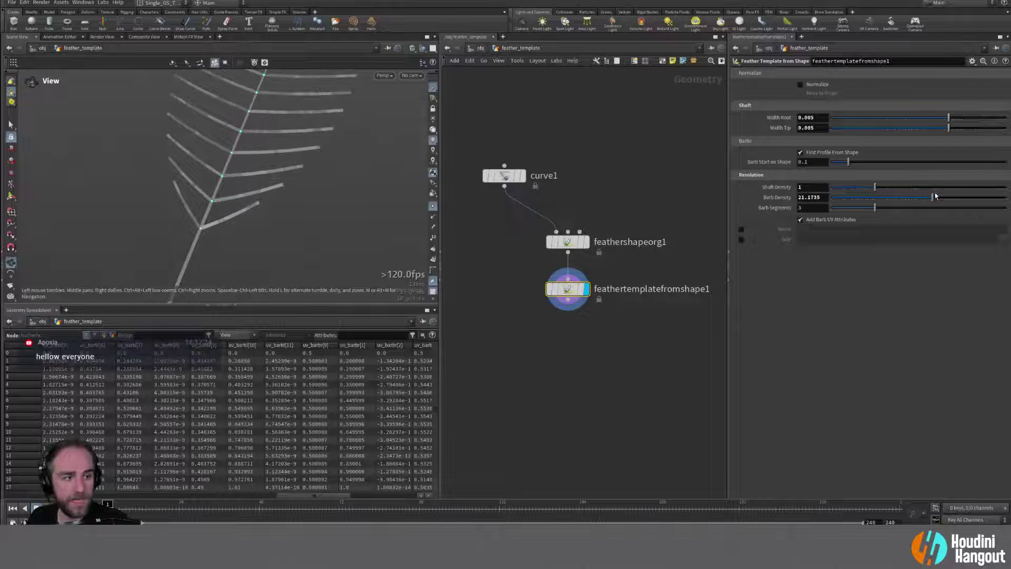
left_click_drag(936, 196, 965, 198)
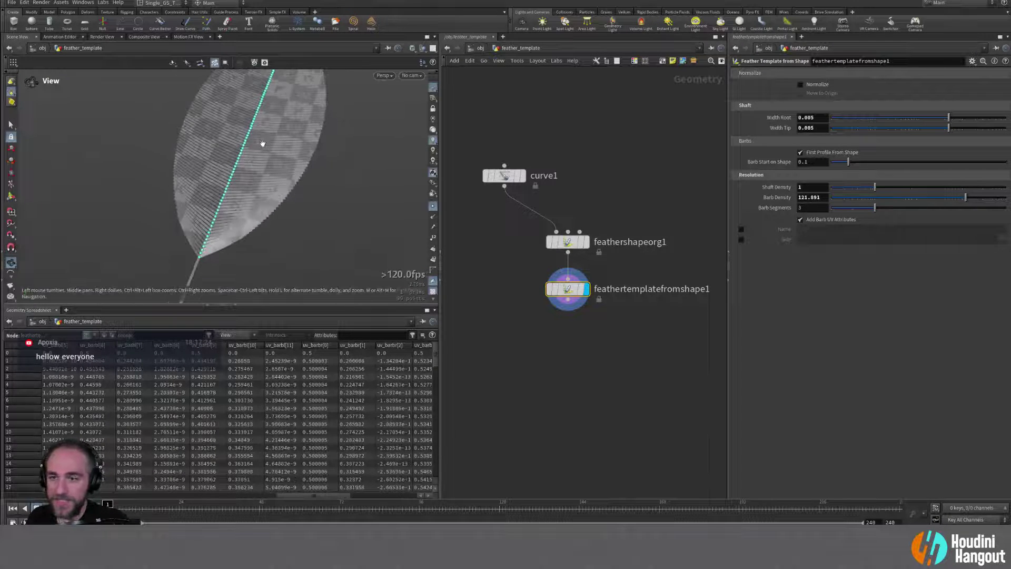
left_click_drag(262, 144, 203, 181)
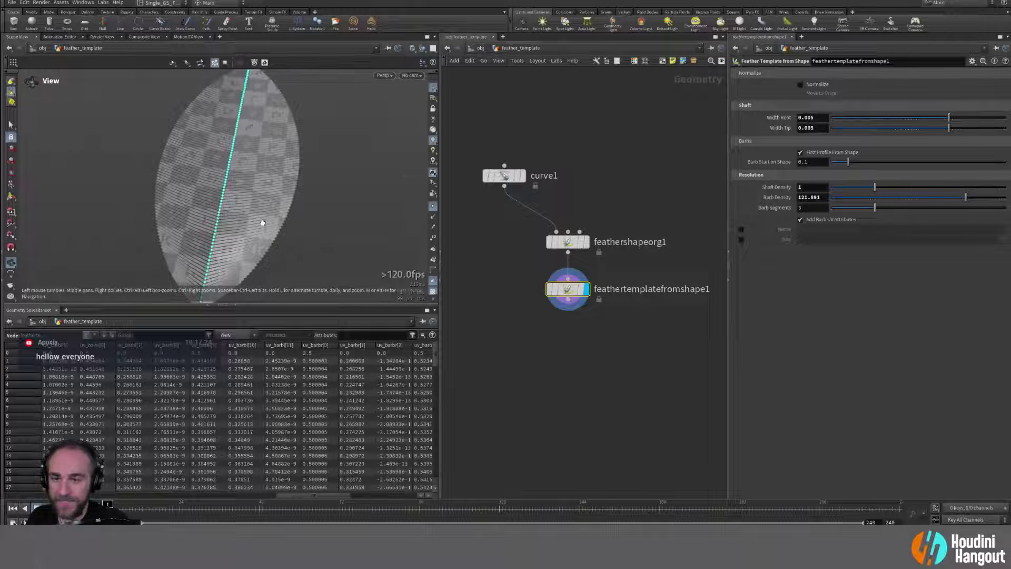
left_click_drag(248, 227, 198, 199)
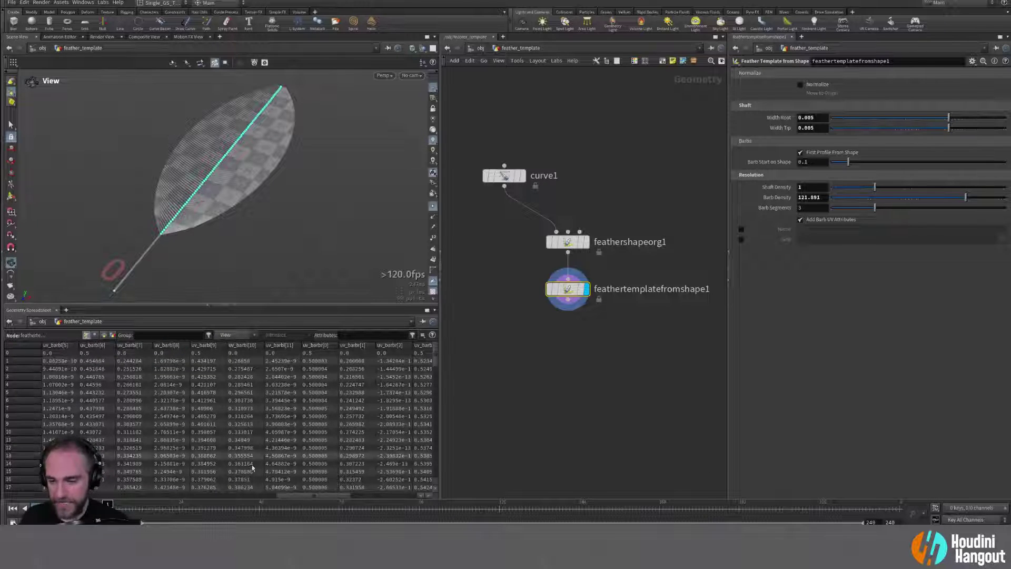
left_click_drag(298, 496, 24, 506)
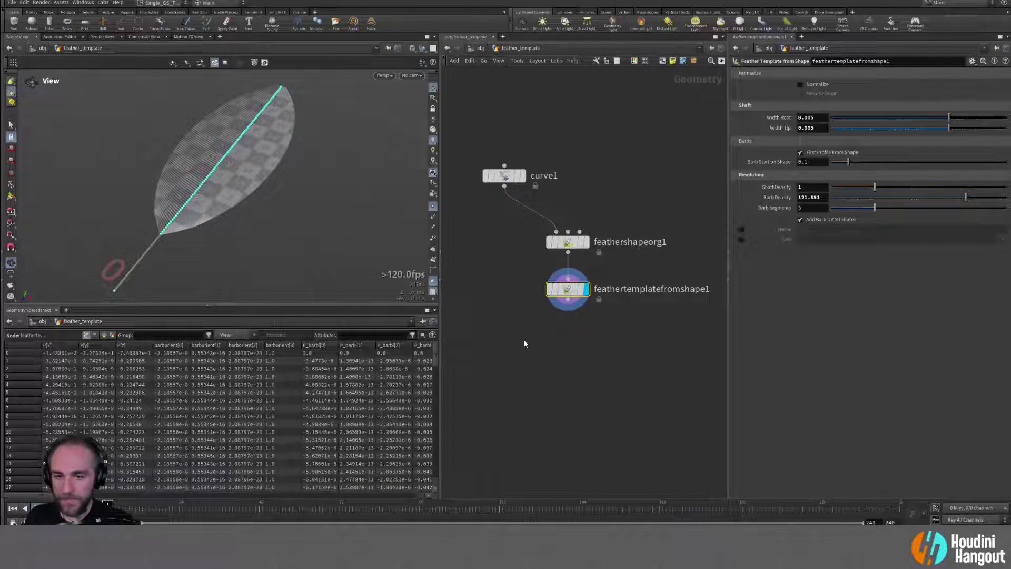
Step: Show the primitive attributes, enable the feather template's Name attribute, set it to turkey_feather, and widen the name column
left_click(104, 335)
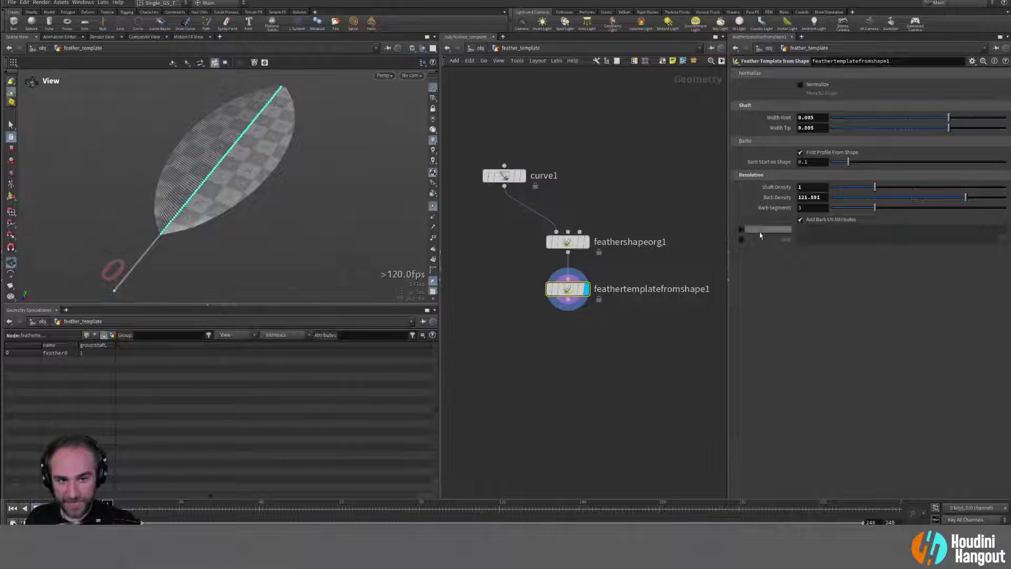
left_click(742, 229)
left_click(831, 230)
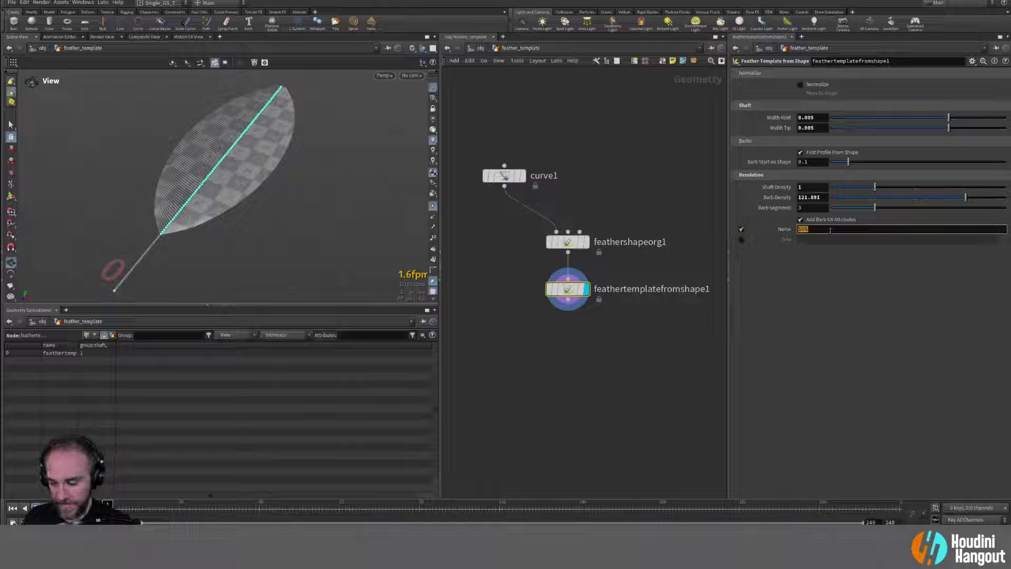
type("turkey_re")
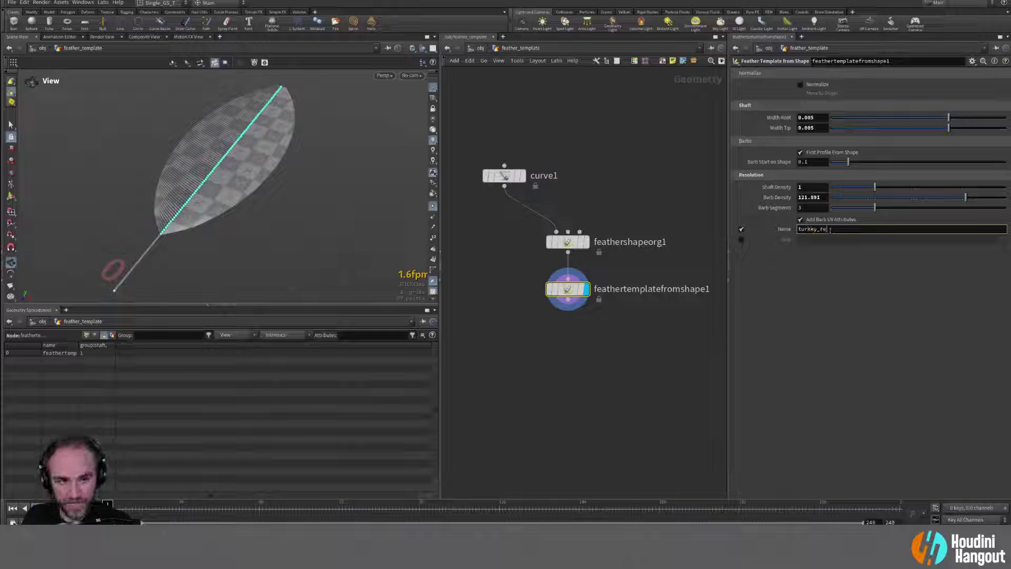
type("ather")
key("Return")
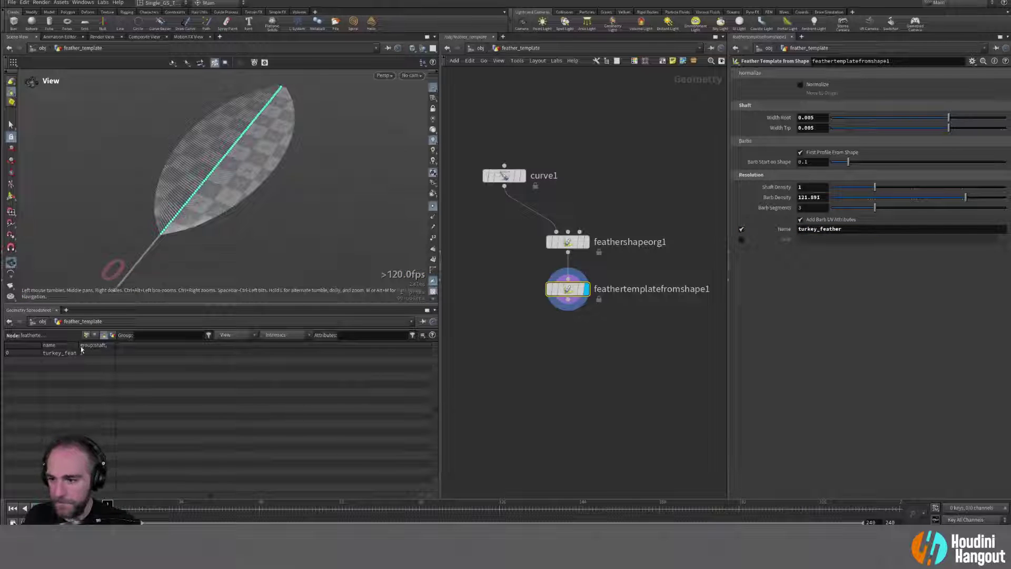
left_click_drag(80, 349, 99, 350)
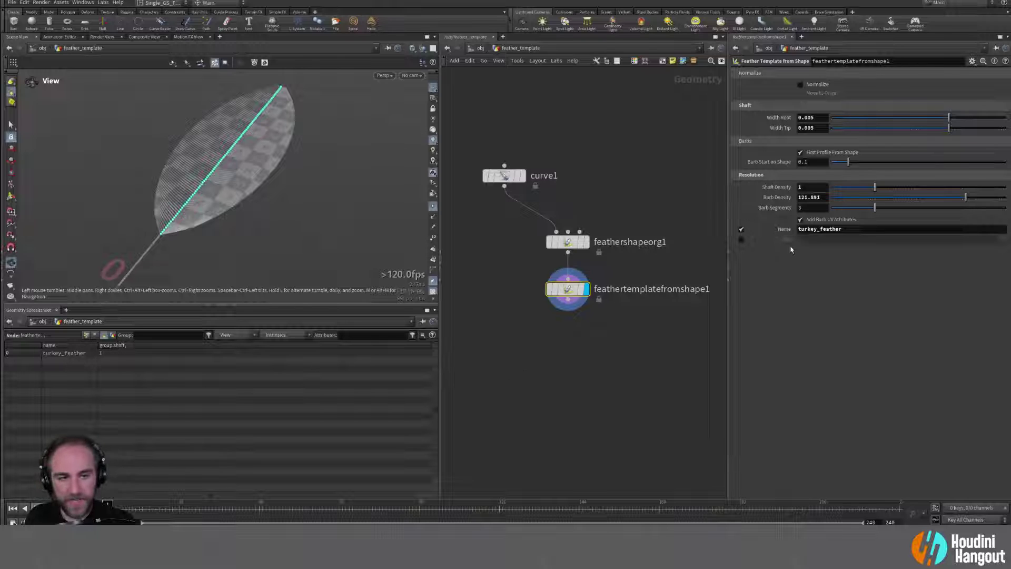
Step: Try the Side attribute on the feather template, look through its choices, and disable it
left_click(741, 239)
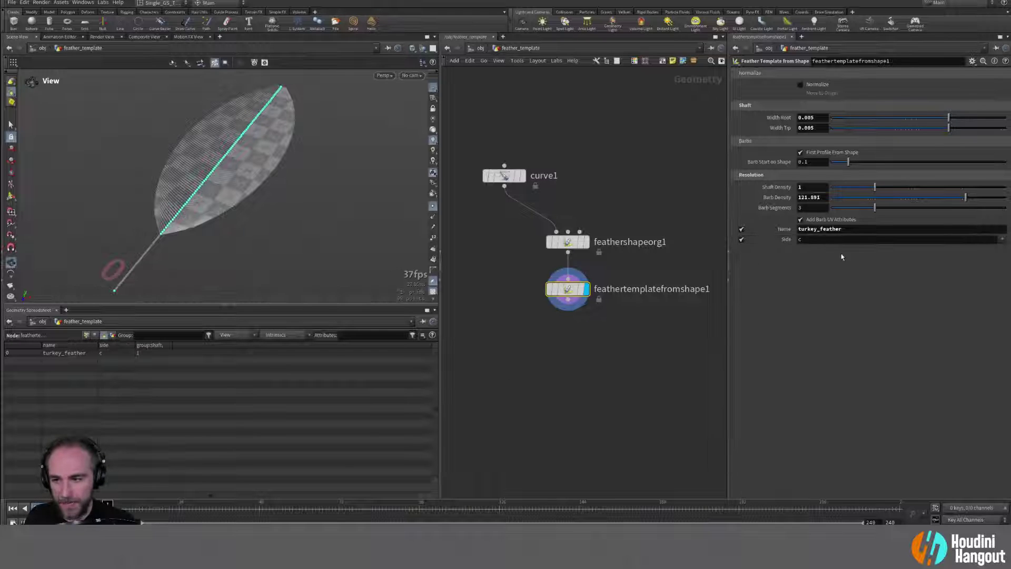
left_click(1003, 240)
left_click(883, 303)
left_click(742, 239)
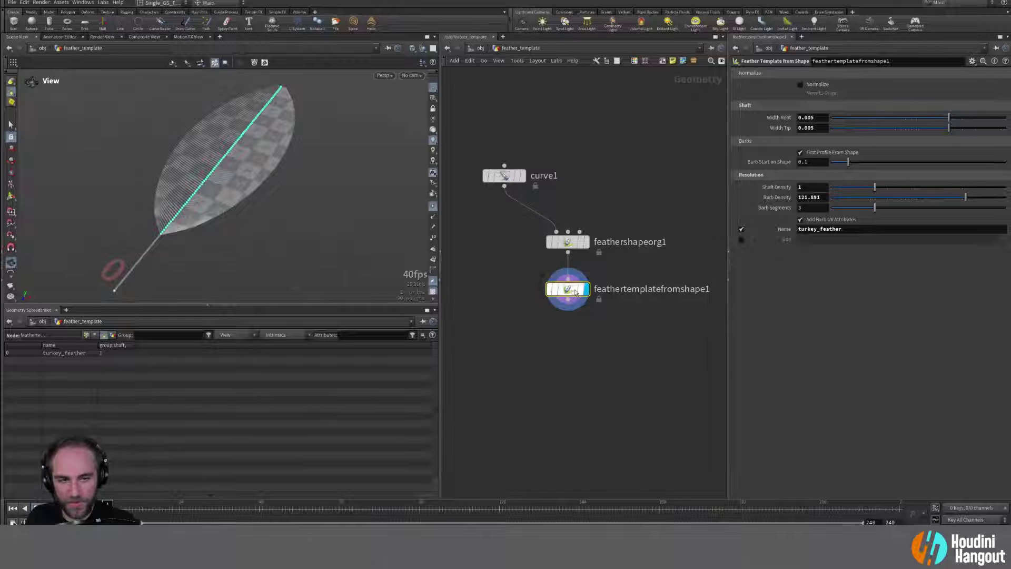
left_click_drag(566, 289, 567, 294)
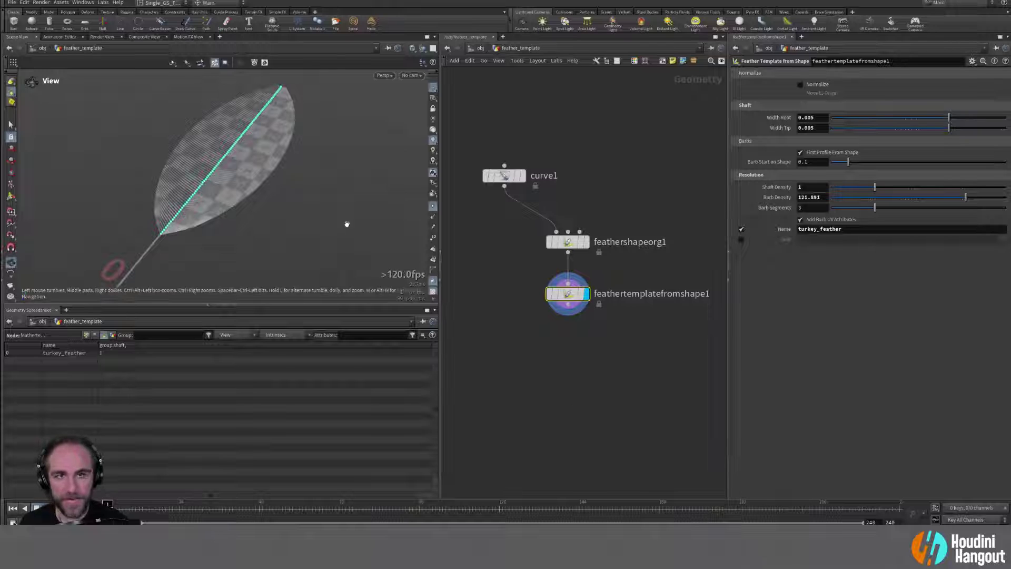
Step: Turn on Normalize for the feather template and inspect the feather's placement from a flatter angle
left_click(805, 86)
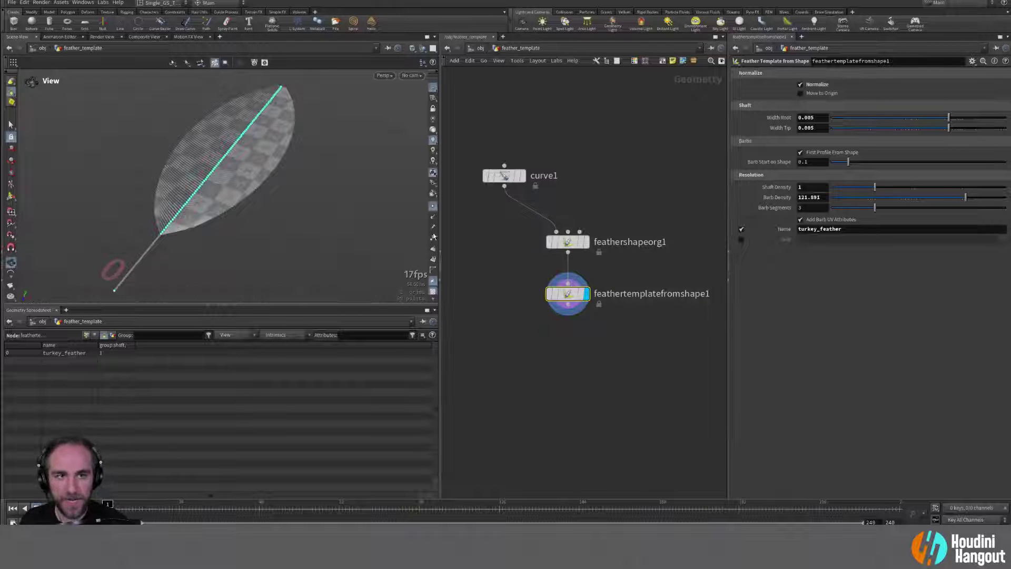
scroll(156, 199, "down", 3)
left_click_drag(155, 198, 157, 225)
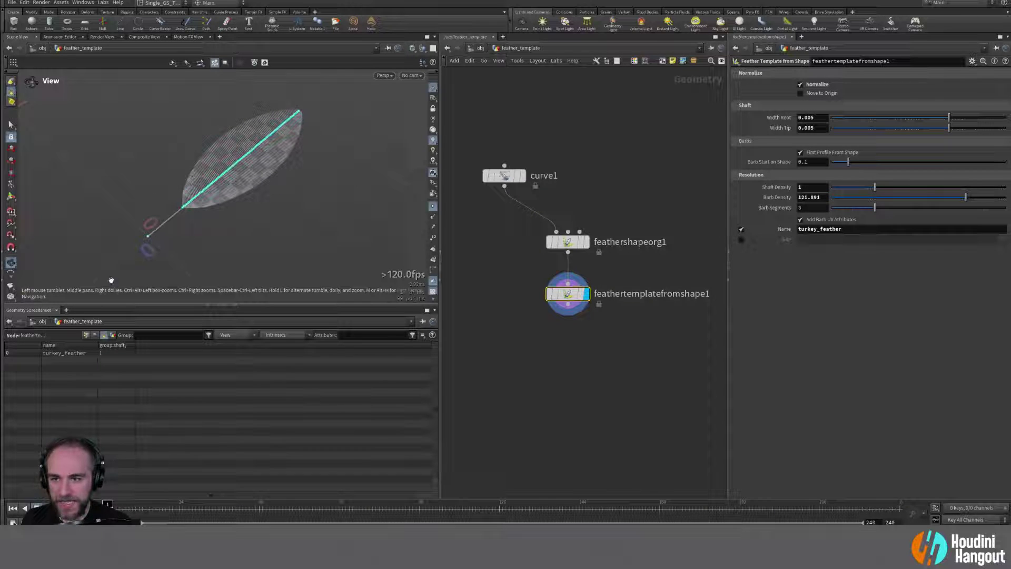
left_click_drag(81, 255, 128, 183)
mouse_move(237, 201)
left_mouse_down()
mouse_move(269, 188)
mouse_move(245, 205)
left_mouse_up()
scroll(283, 171, "up", 5)
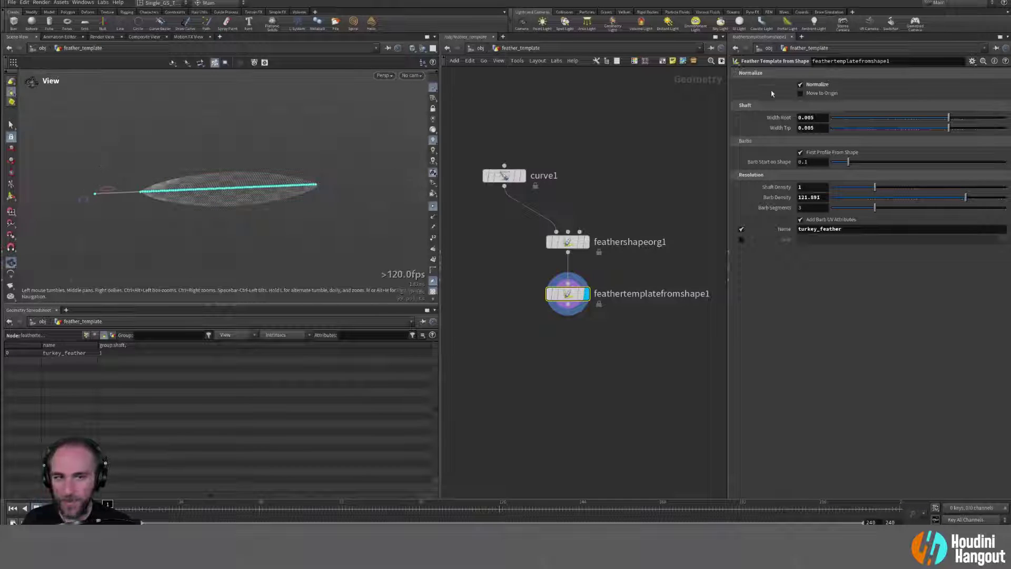
Step: Compare the feather with Normalize off and on, and enable Move to Origin
left_click(801, 84)
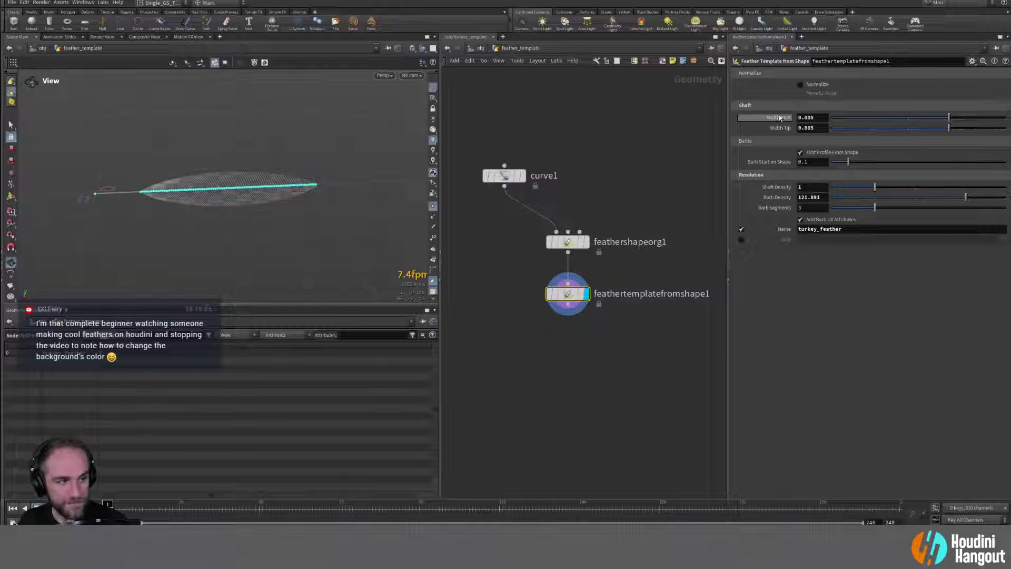
left_click(801, 84)
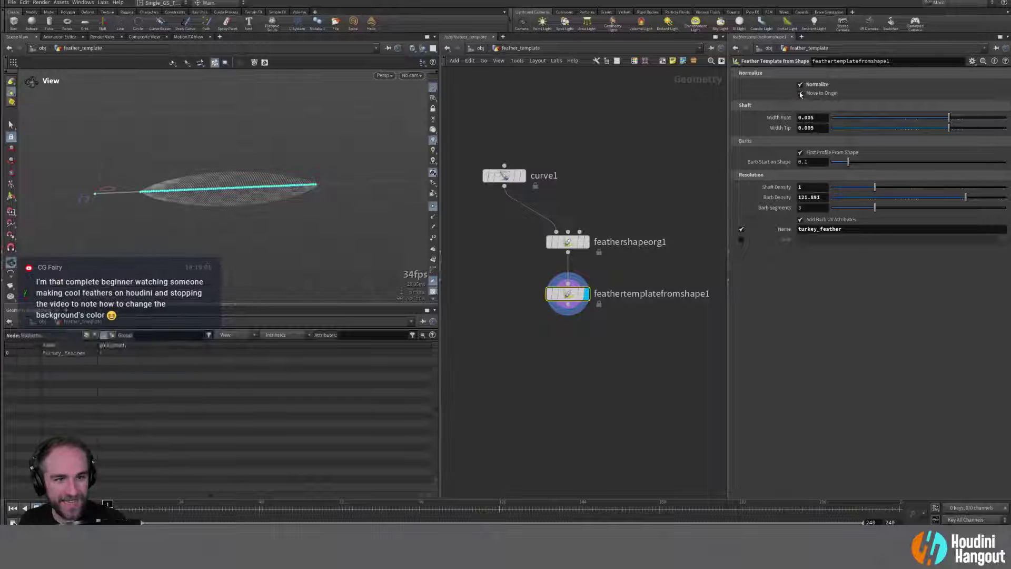
left_click(801, 94)
left_click_drag(133, 213, 90, 242)
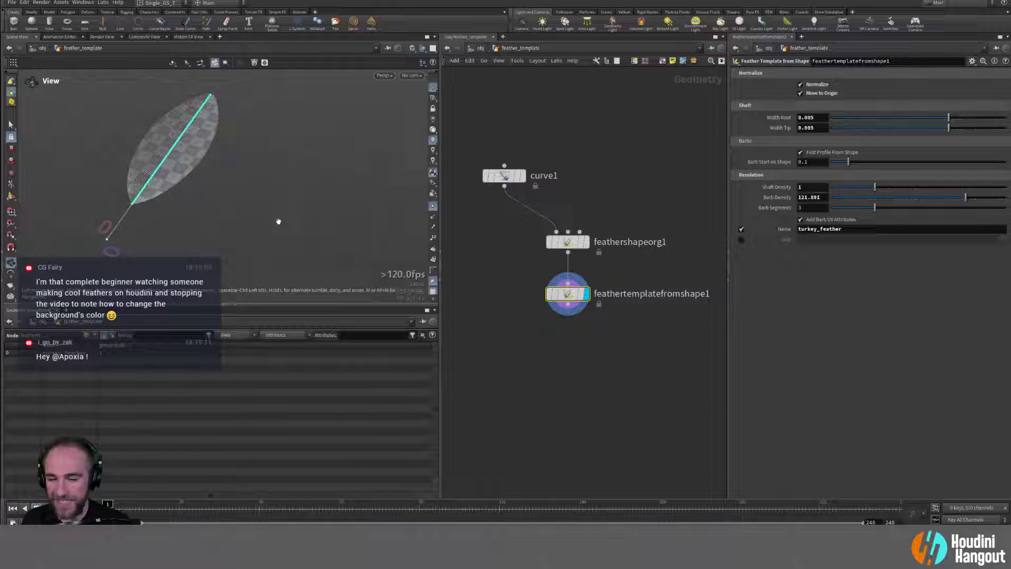
Step: Insert a Transform node between curve1 and feathershapeorg1 and display its output
left_click(503, 175)
key("Tab")
type("trans")
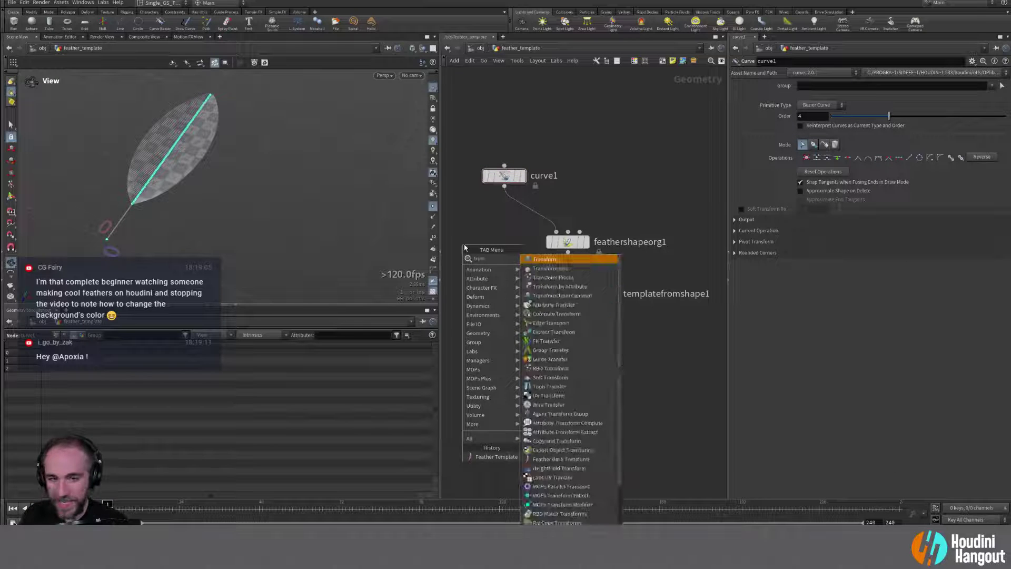
key("Return")
left_click(510, 208)
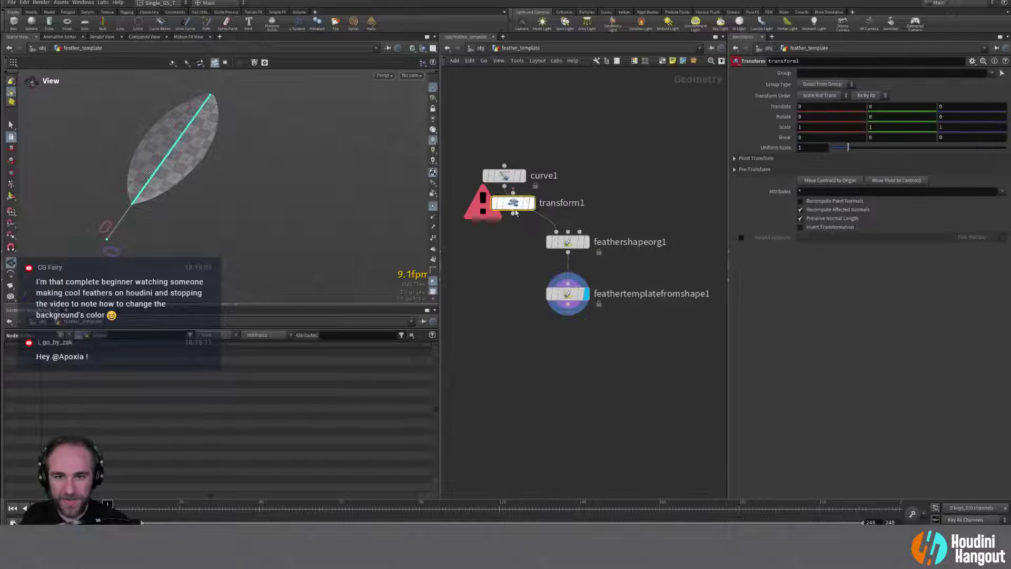
left_click(524, 217)
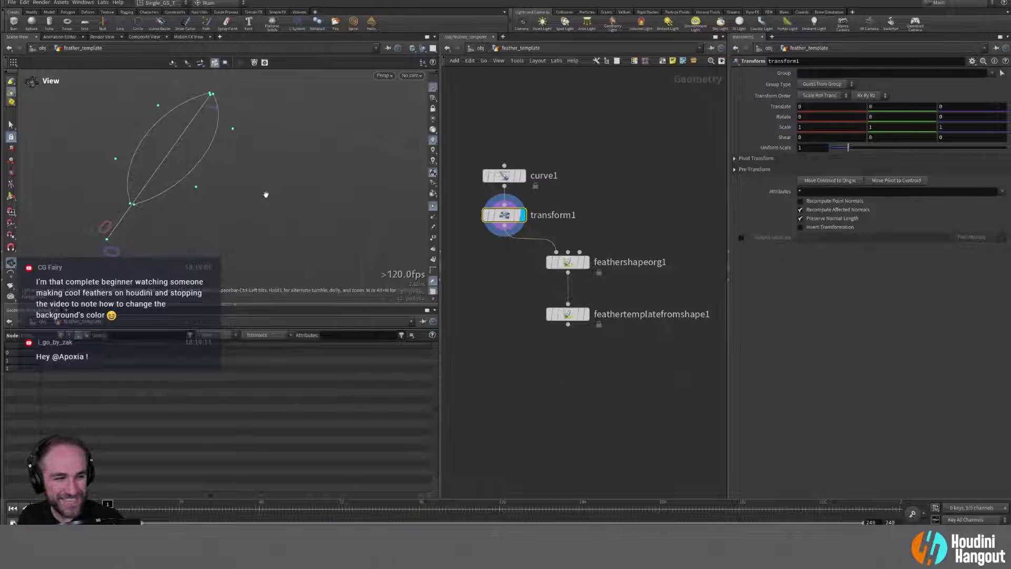
Step: Try the Grey, Dark and Light viewport background color schemes and restore Dark Grey
key("d")
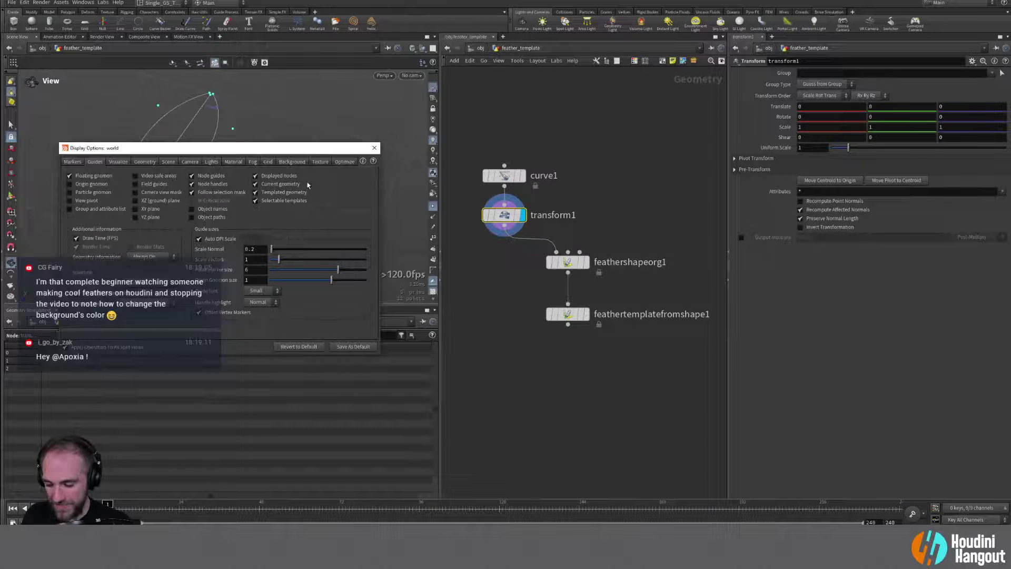
left_click(285, 162)
left_click(134, 175)
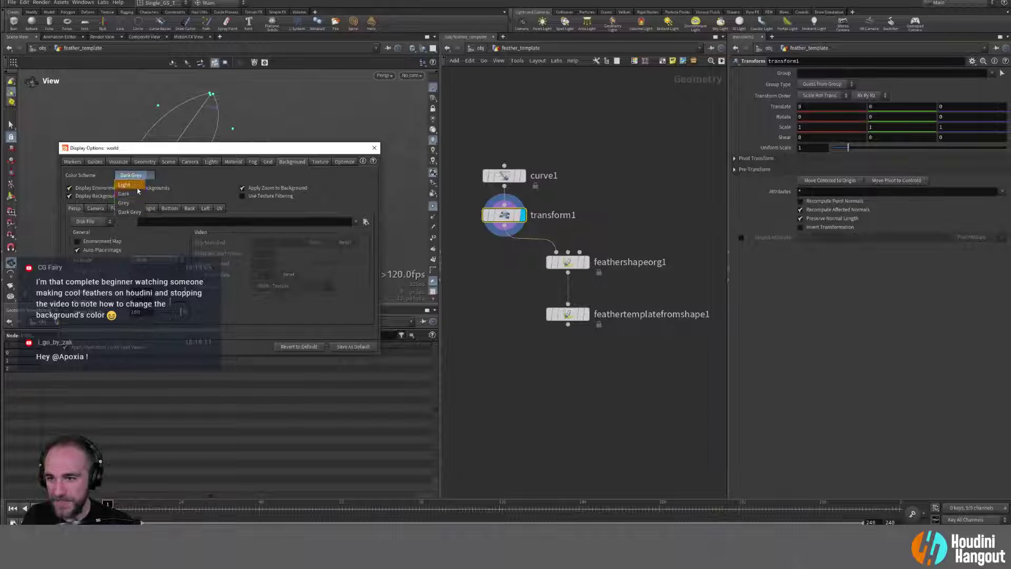
left_click(124, 202)
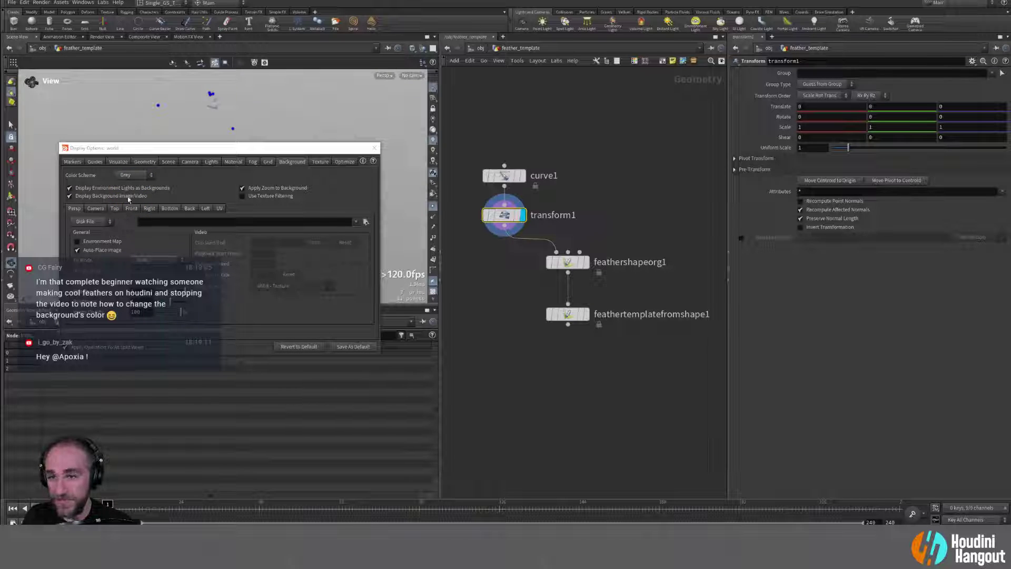
left_click(135, 176)
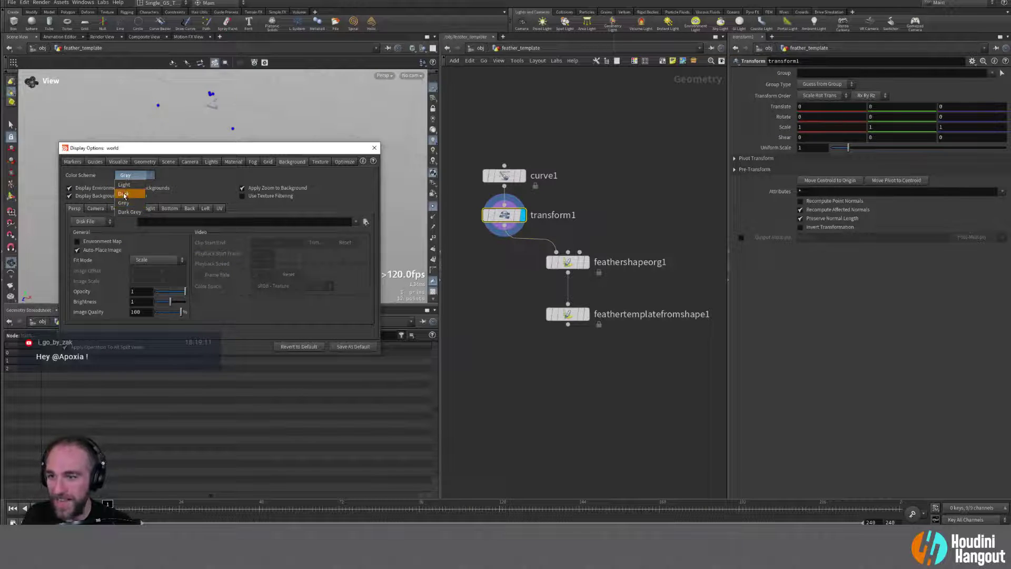
left_click(124, 194)
left_click(134, 175)
left_click(124, 185)
left_click(134, 175)
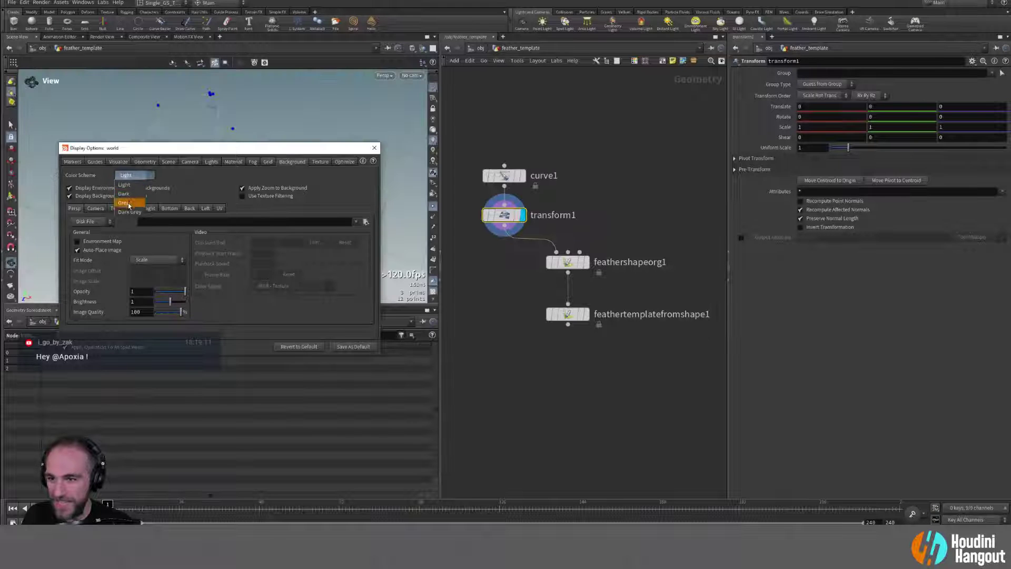
left_click(129, 212)
left_click(374, 147)
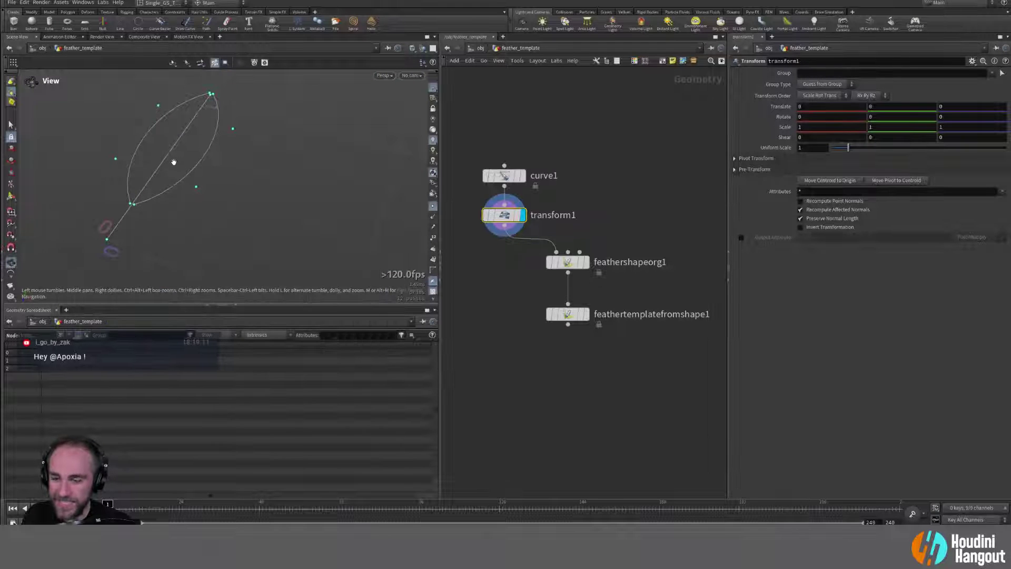
Step: Transform the feather curves with Uniform Scale 0.59, Y rotation -60, X translation 0.4 and Z translation -0.3
left_click_drag(174, 162, 225, 154)
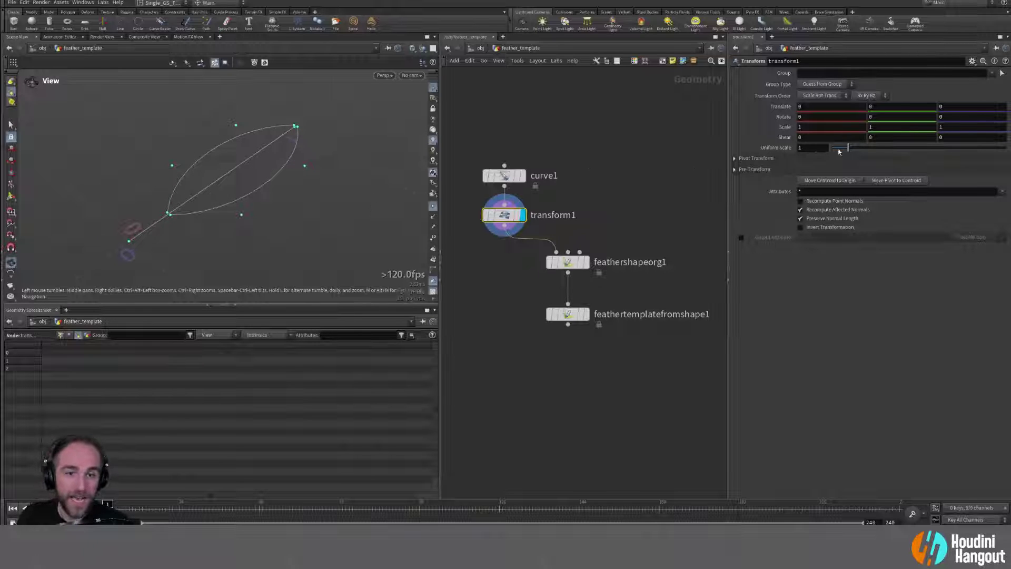
left_click_drag(849, 149, 842, 151)
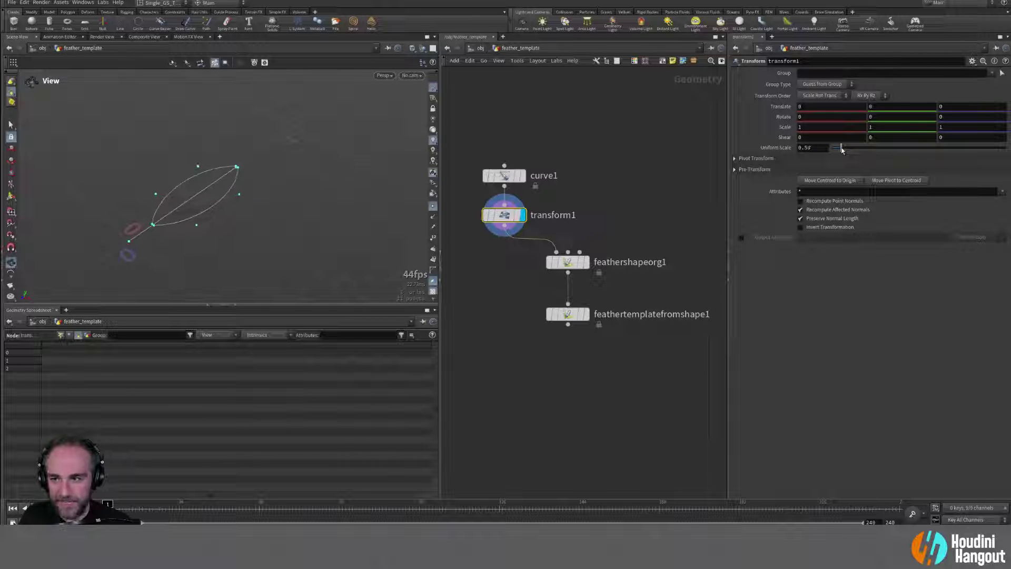
middle_click_drag(822, 116, 823, 87)
middle_click_drag(889, 117, 819, 111)
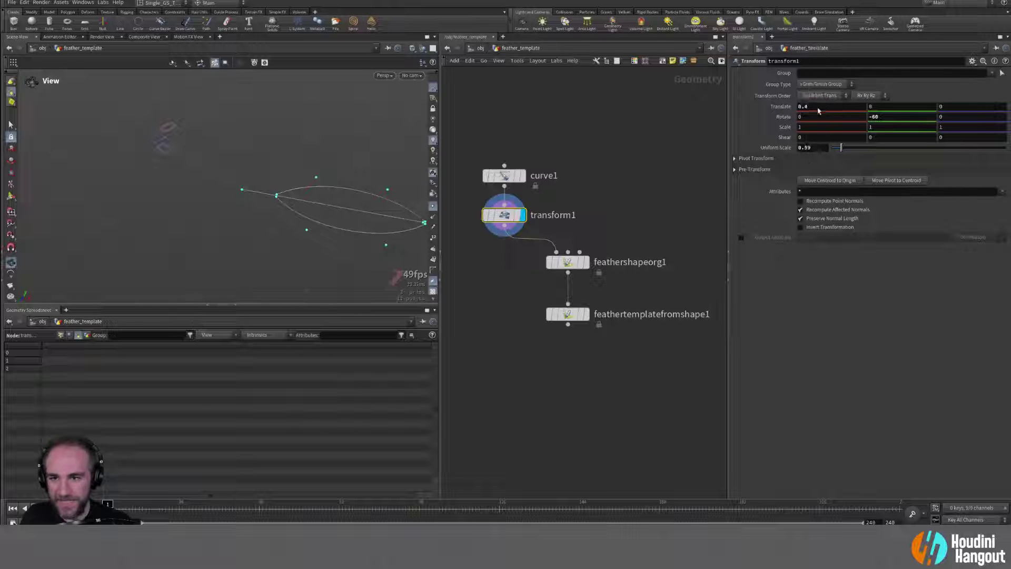
middle_click_drag(964, 109, 925, 117)
Step: Display the feather template node and compare the feather with Move to Origin and Normalize each switched off and on
left_click(583, 315)
left_click(550, 314)
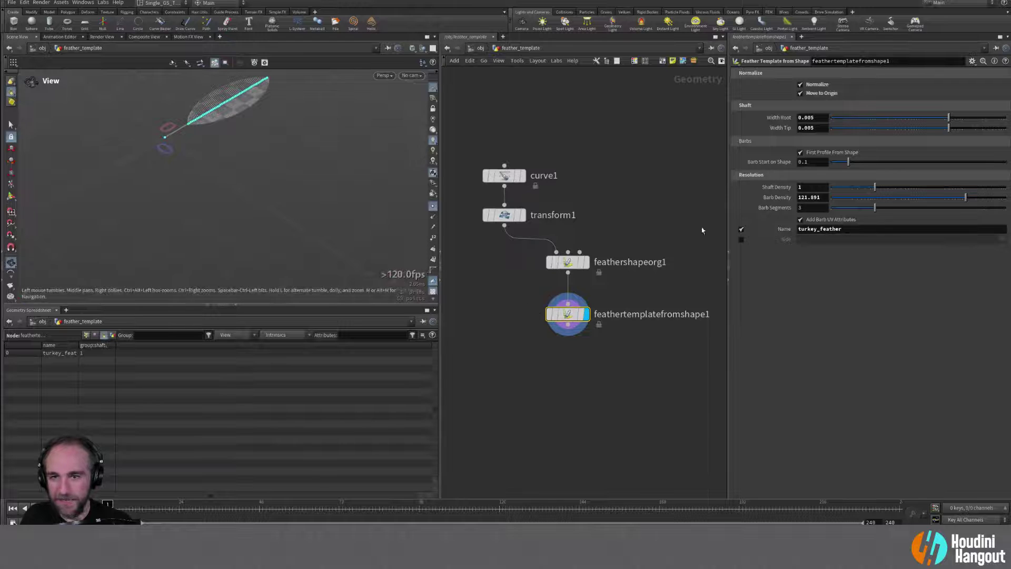
left_click_drag(307, 200, 221, 208)
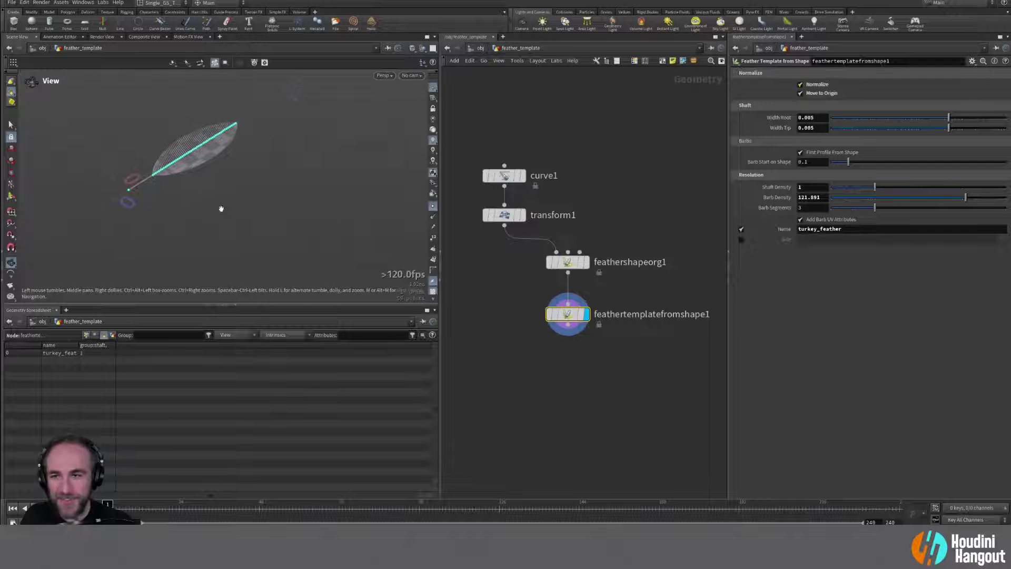
left_click(801, 94)
left_click(801, 94)
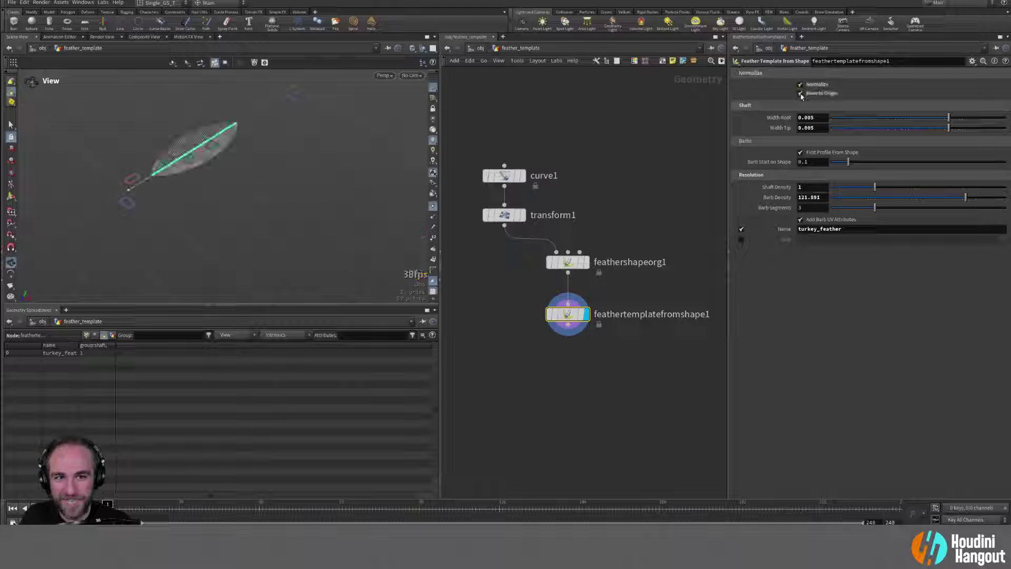
left_click(800, 94)
left_click(801, 94)
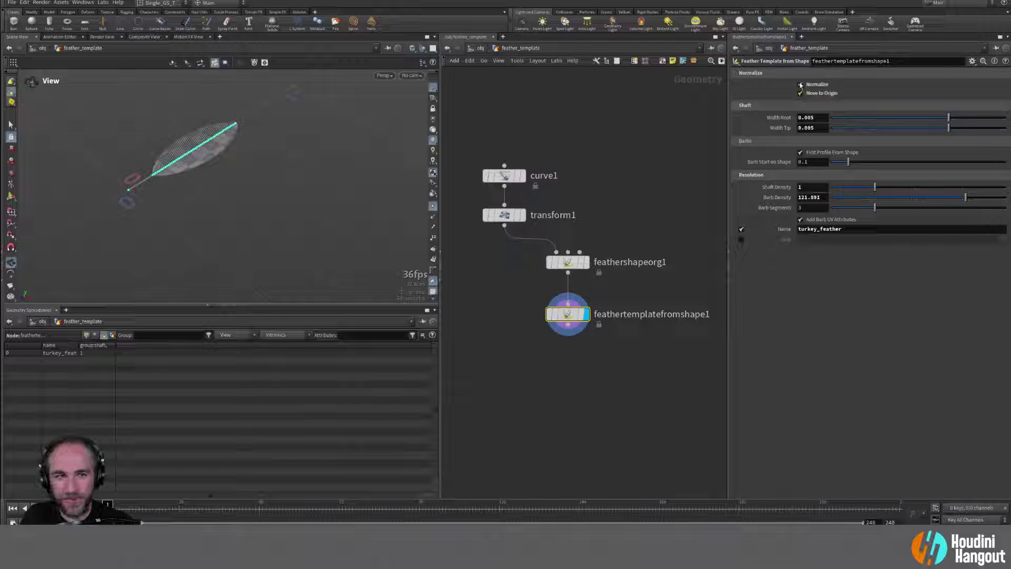
left_click(801, 84)
left_click(801, 85)
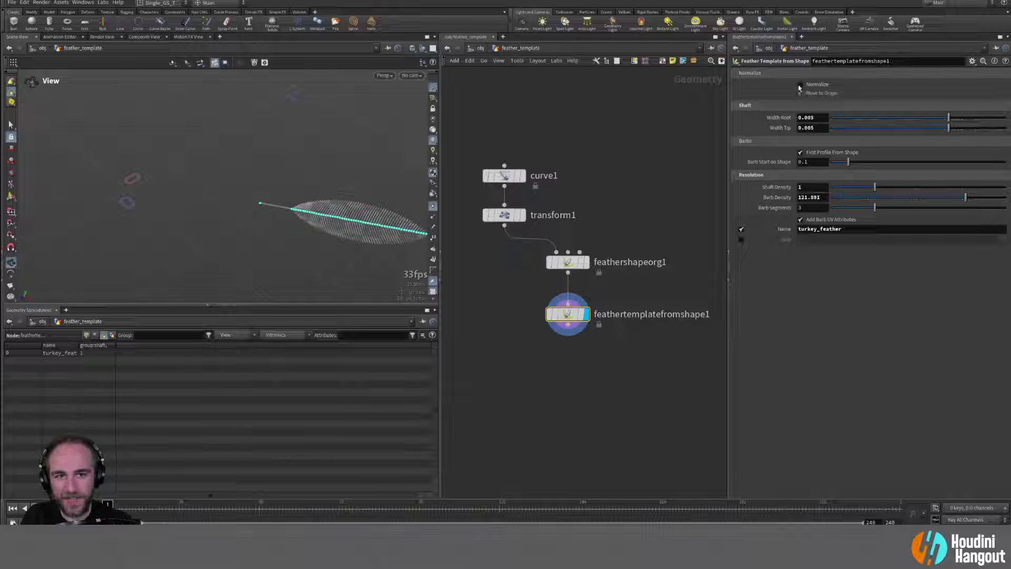
left_click(800, 86)
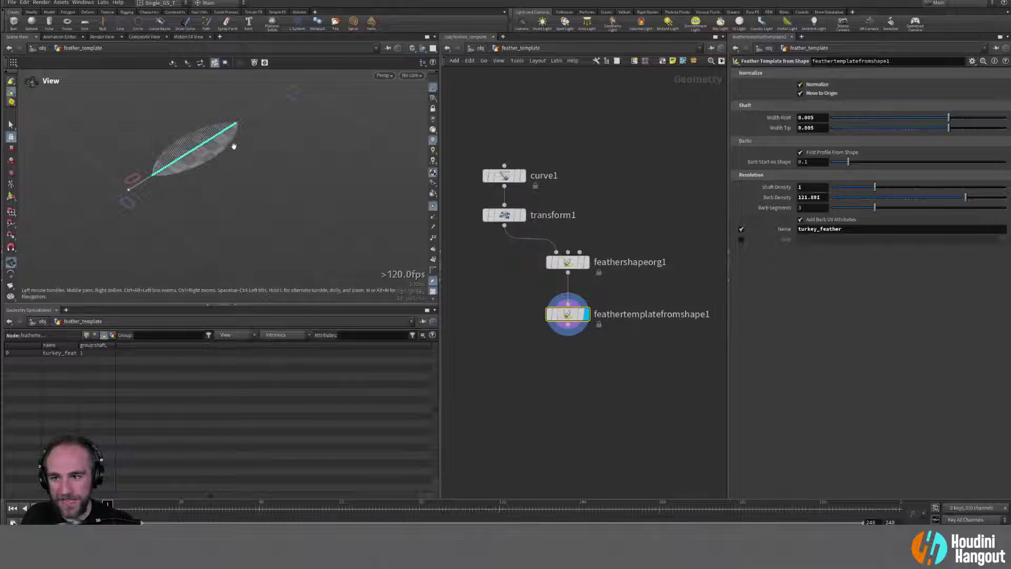
Step: Reduce transform1's Uniform Scale to 0.34 and display the transformed curves
left_click(506, 215)
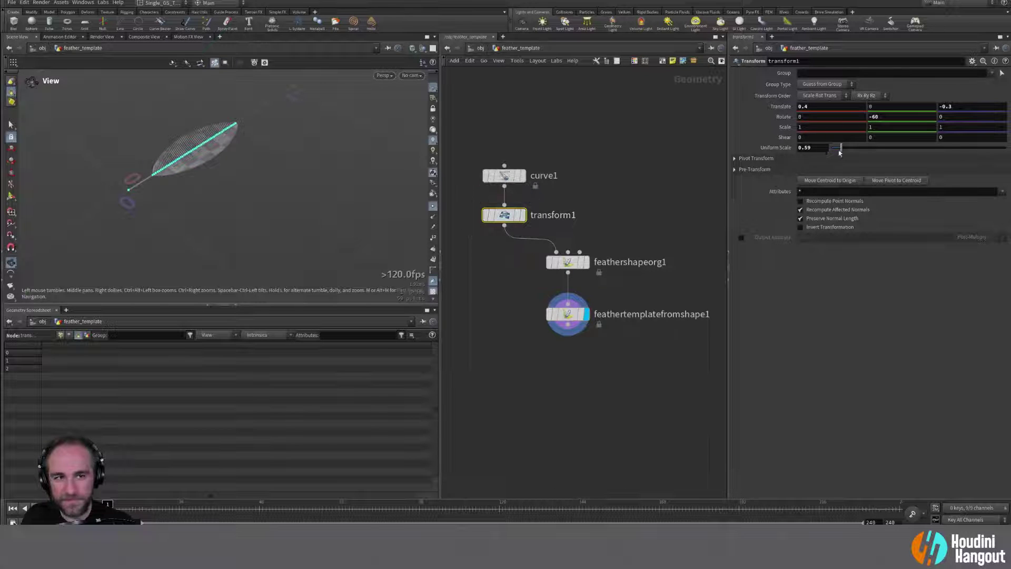
left_click_drag(843, 148, 837, 148)
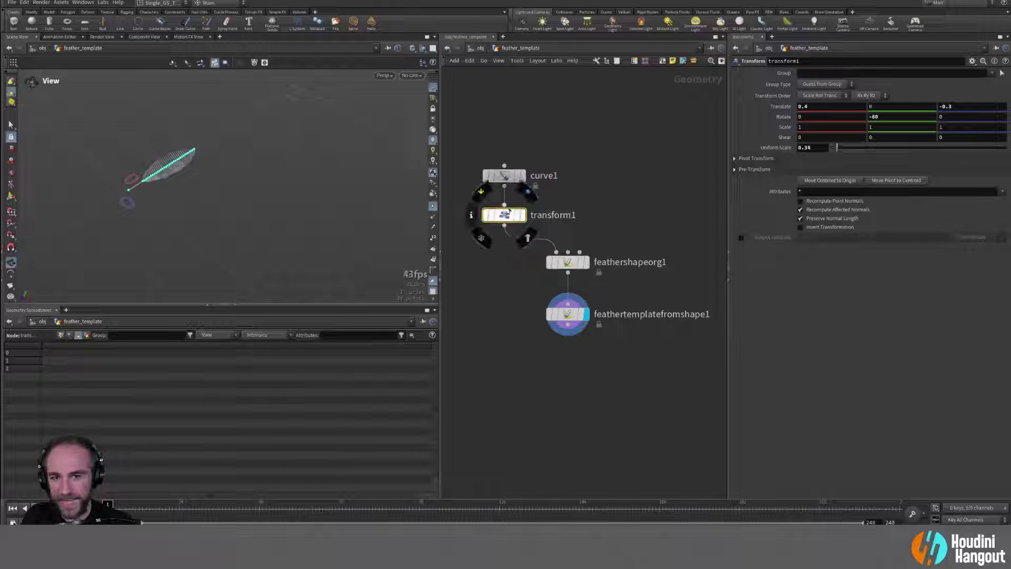
left_click(525, 217)
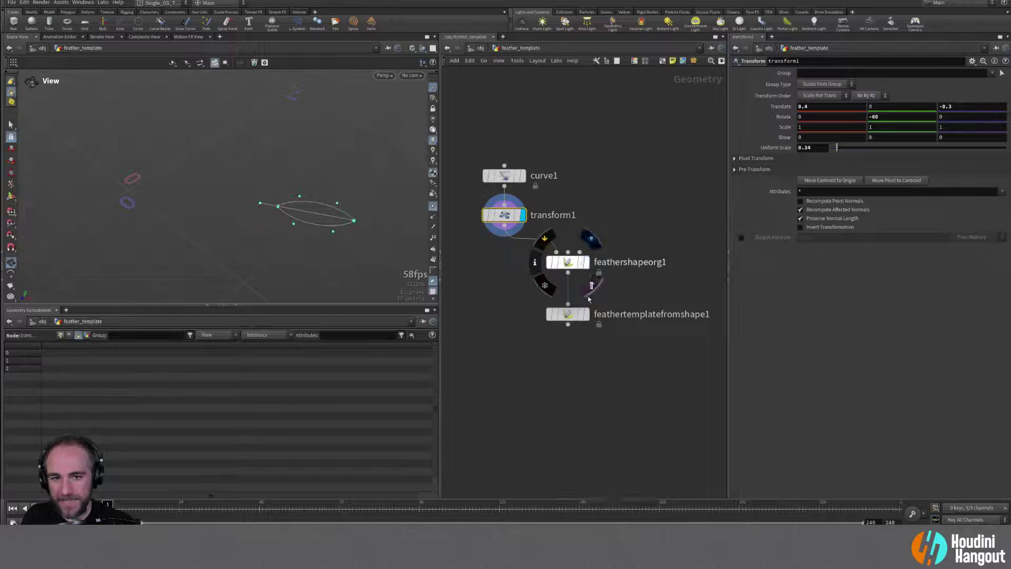
Step: Display feathertemplatefromshape1 and toggle Move to Origin and Normalize off and on to check the rescaled feather
left_click(585, 315)
left_click(576, 319)
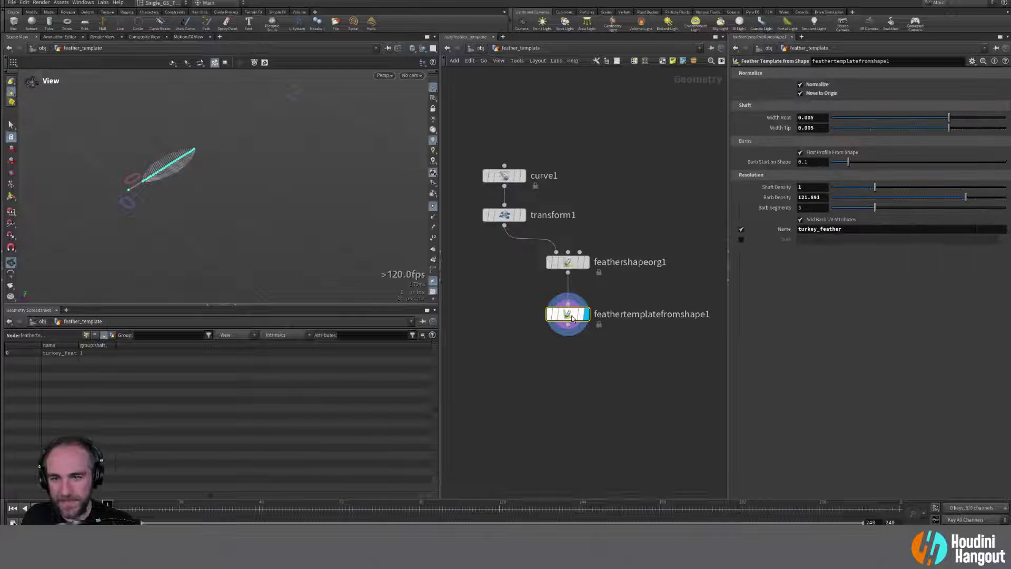
left_click(801, 93)
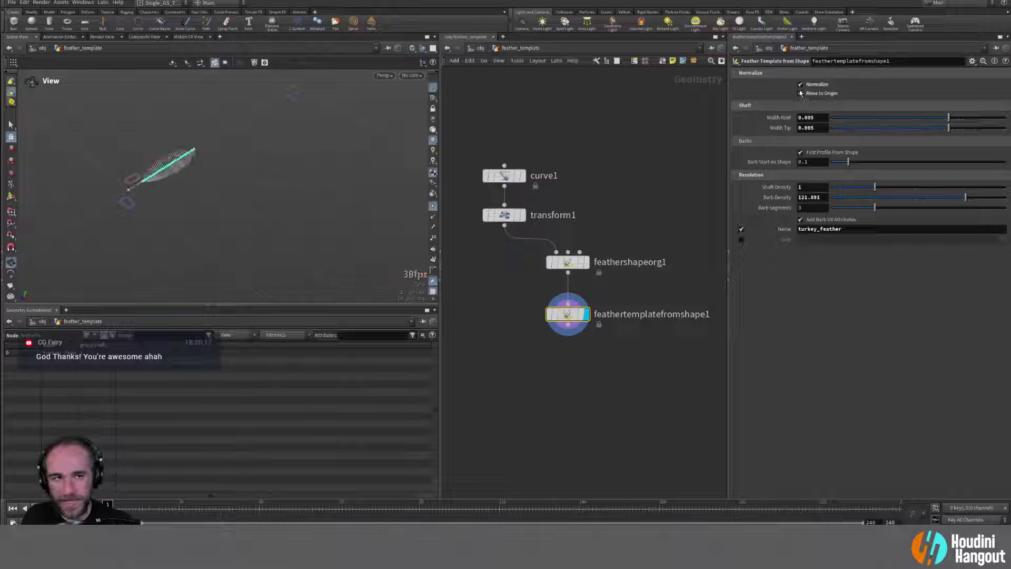
left_click_drag(146, 144, 217, 117)
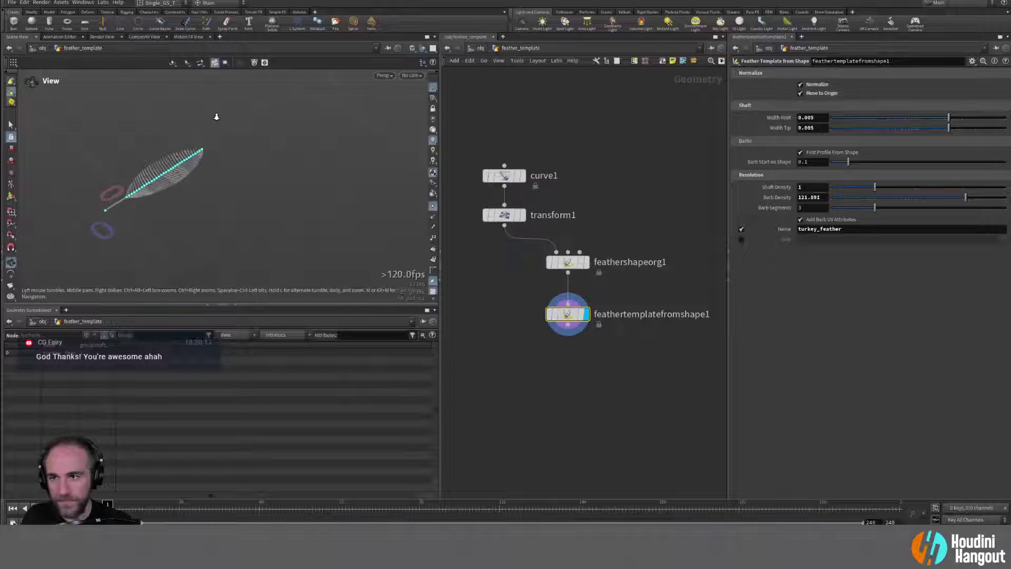
left_click_drag(193, 155, 132, 173)
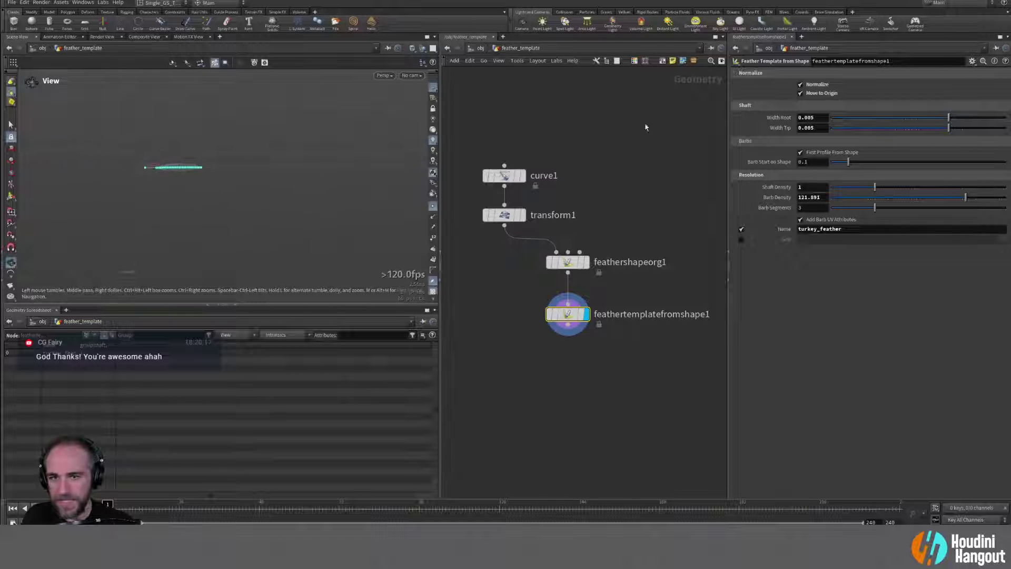
left_click(801, 93)
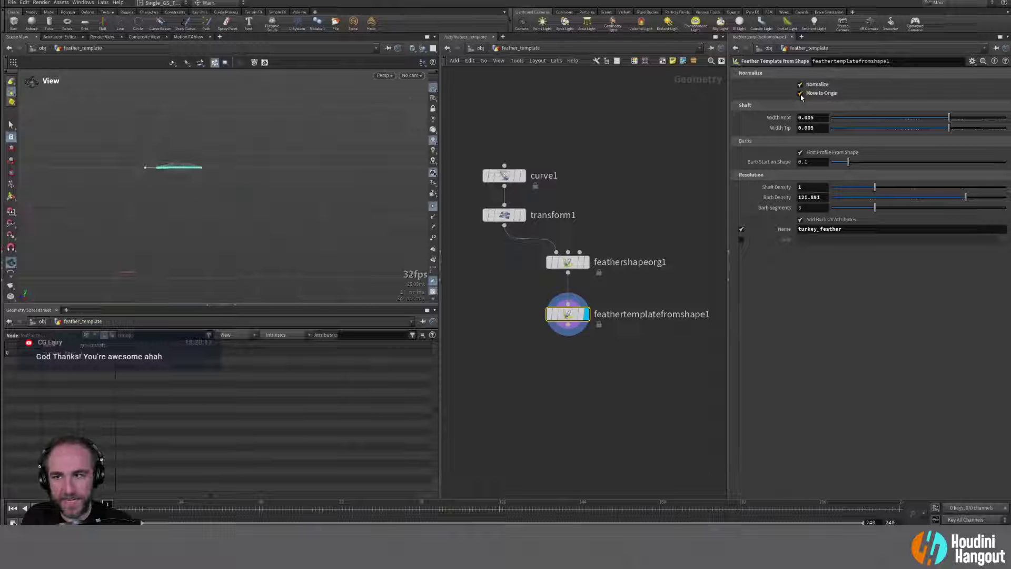
left_click(801, 84)
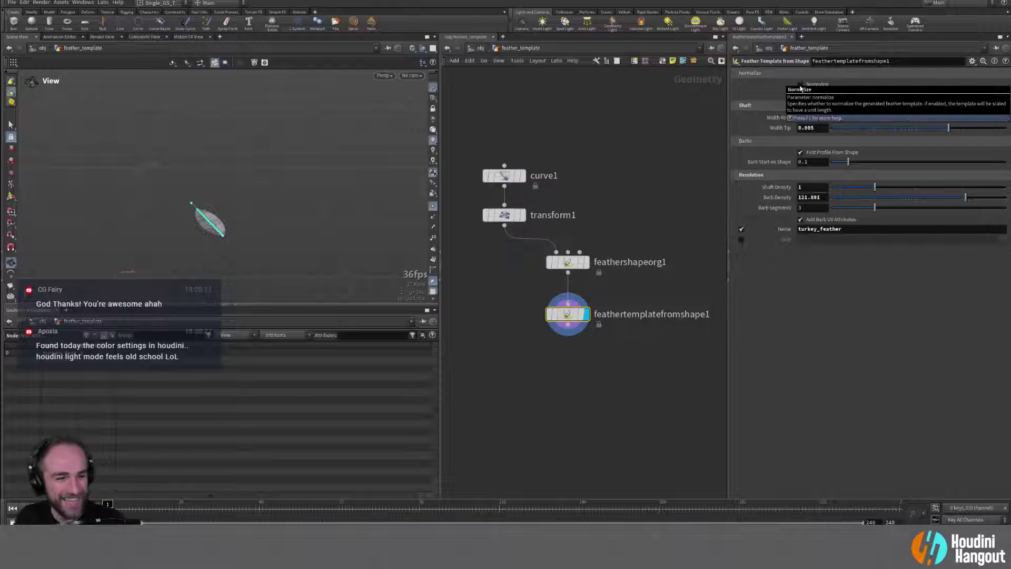
left_click(800, 85)
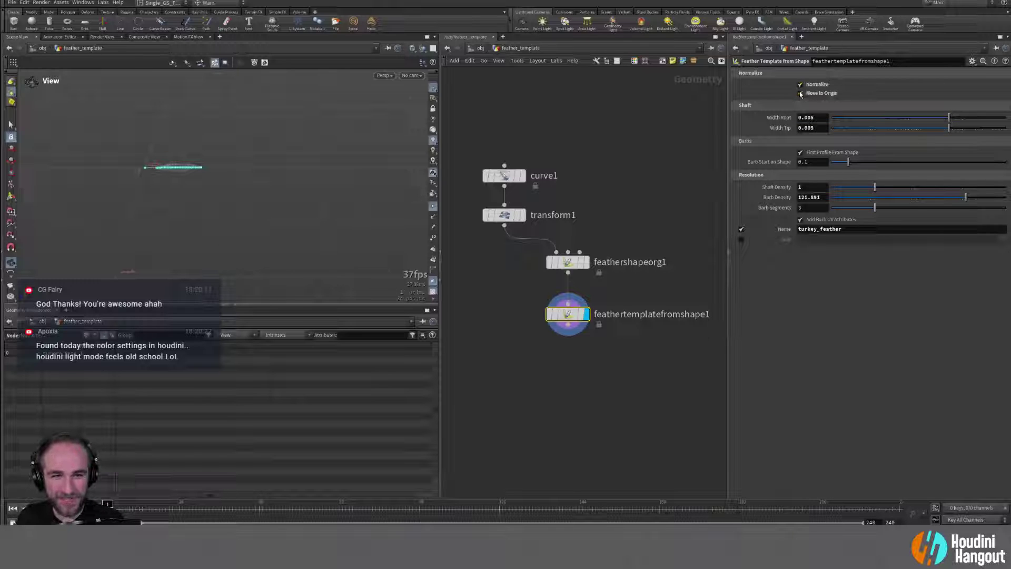
left_click(801, 93)
left_click(800, 94)
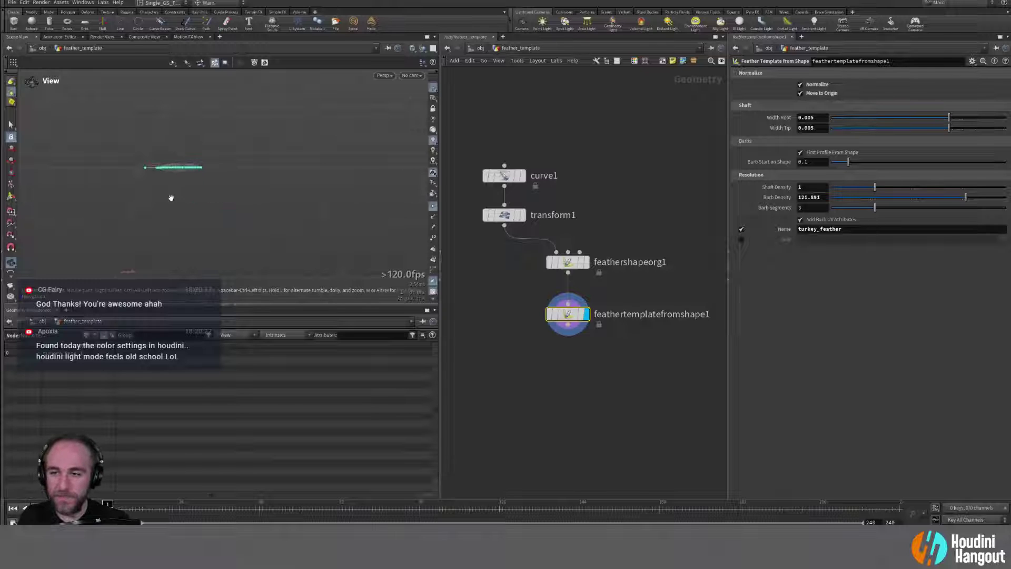
mouse_move(171, 198)
left_mouse_down()
mouse_move(278, 171)
mouse_move(230, 185)
mouse_move(330, 128)
mouse_move(206, 182)
mouse_move(164, 185)
left_mouse_up()
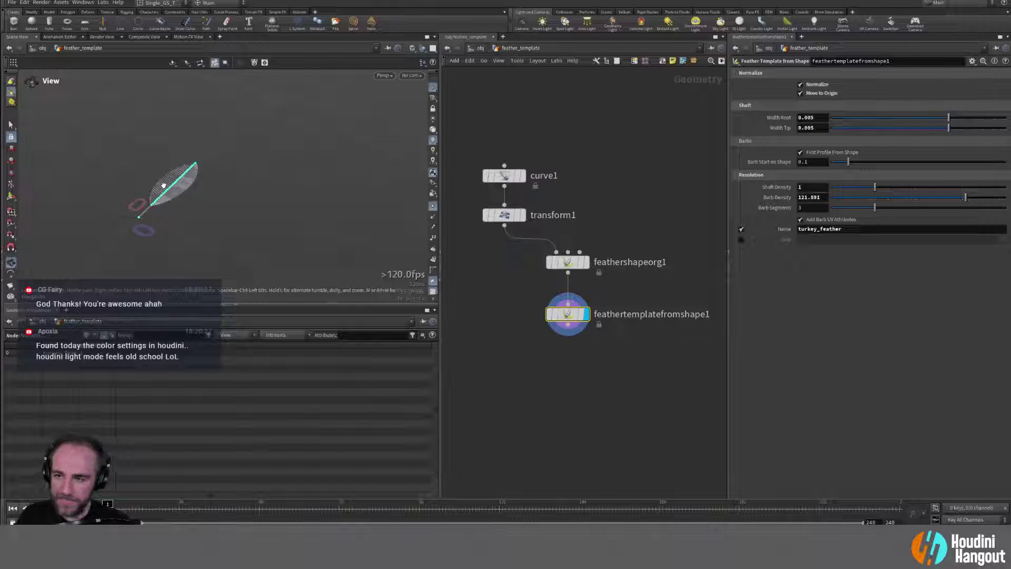
Step: Examine the feather, and display curve1 and transform1 in turn to compare the original curves with the transformed ones
left_click(504, 215)
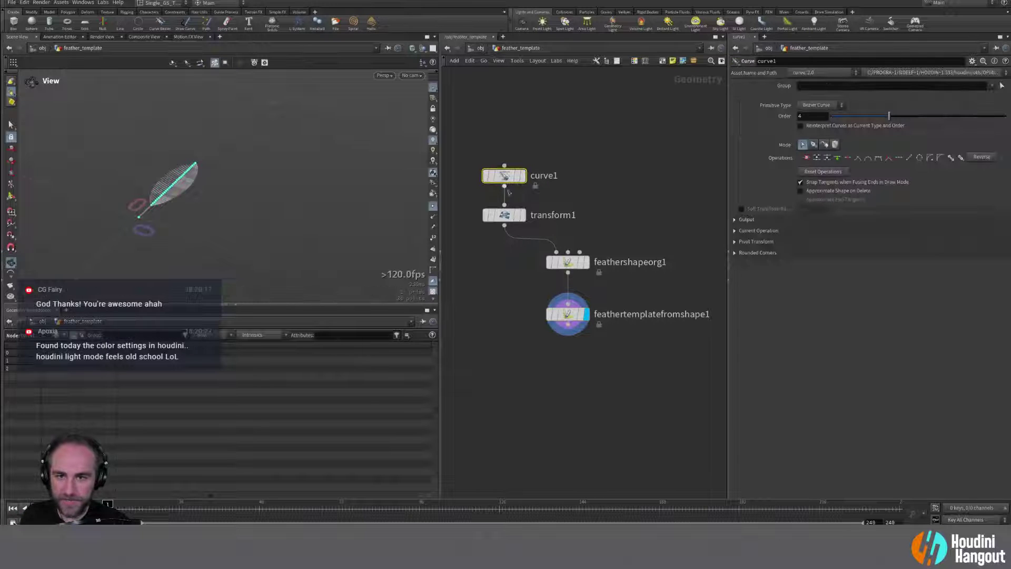
left_click_drag(156, 197, 175, 208)
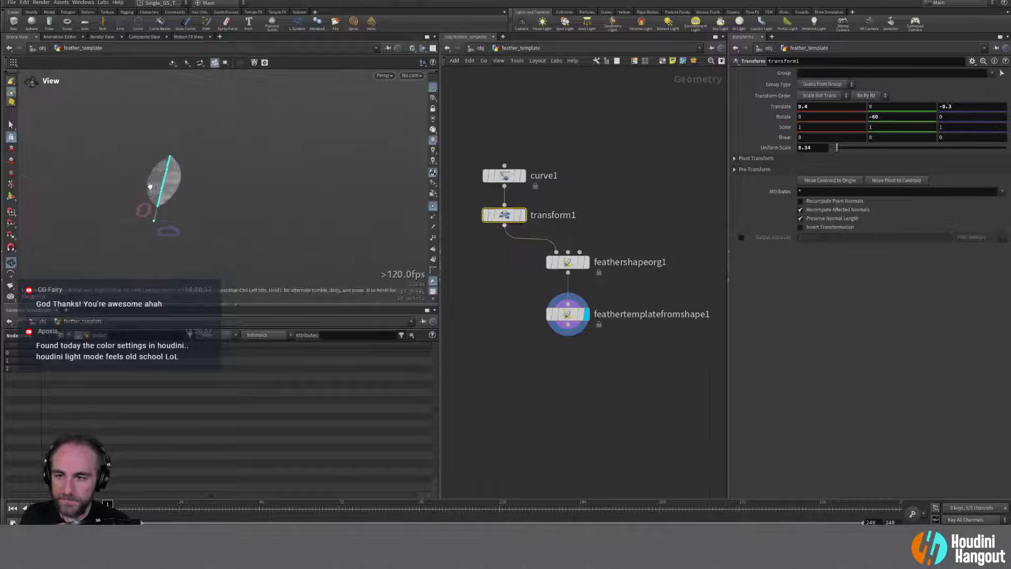
right_click_drag(175, 208, 251, 119)
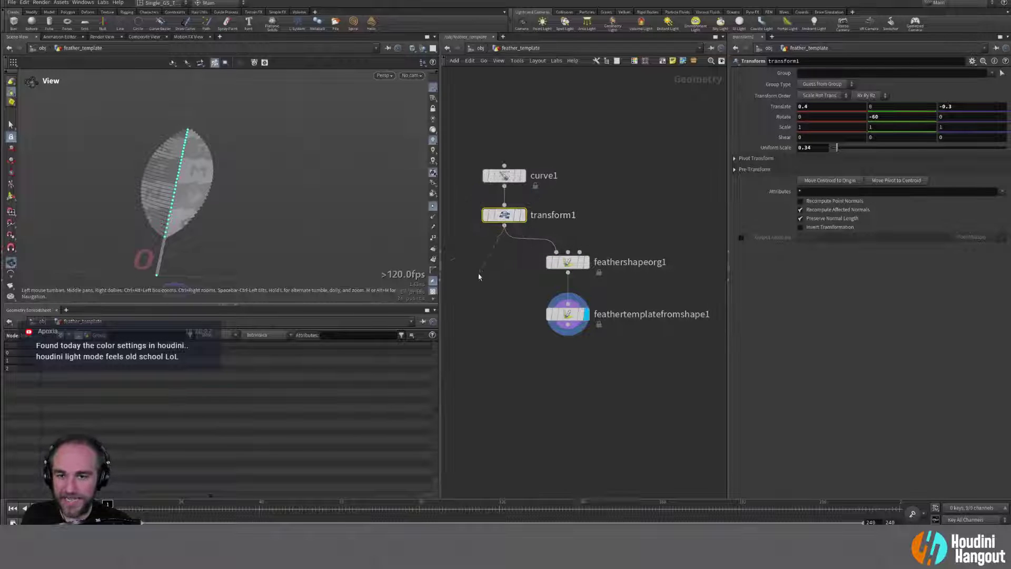
left_click_drag(242, 208, 166, 228)
scroll(166, 228, "down", 3)
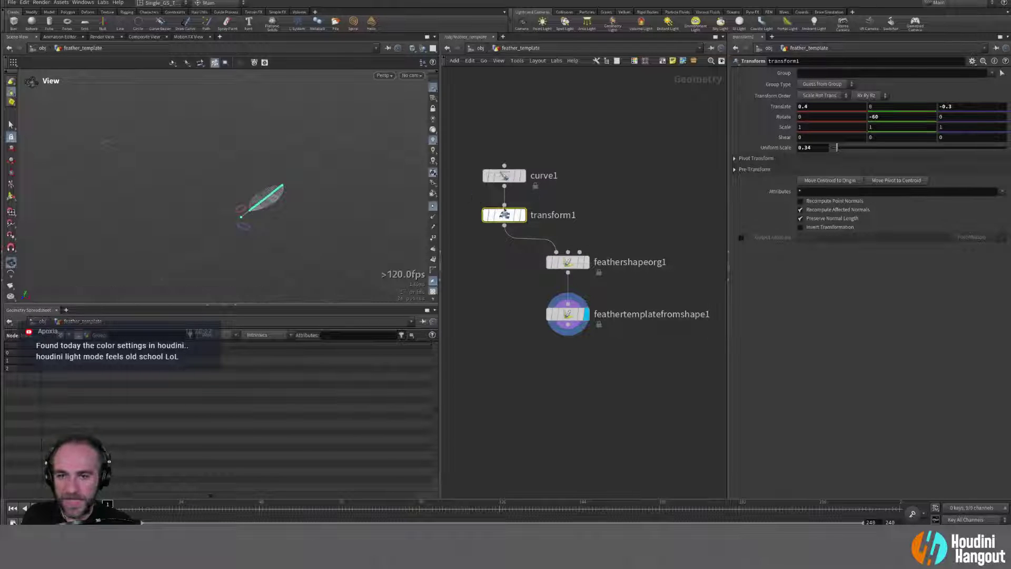
left_click(504, 175)
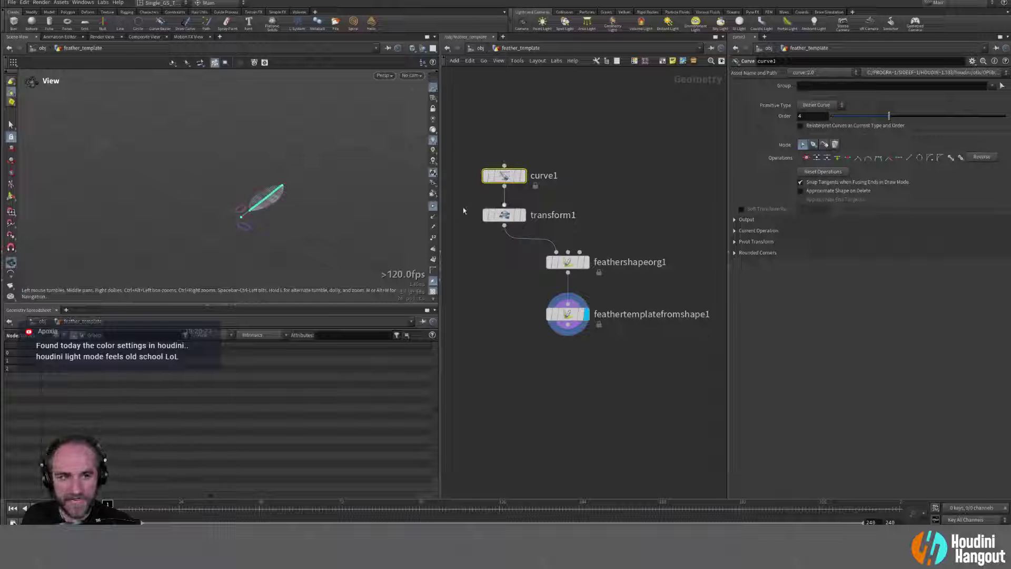
key("e")
left_click(506, 177)
key("r")
left_click(507, 178)
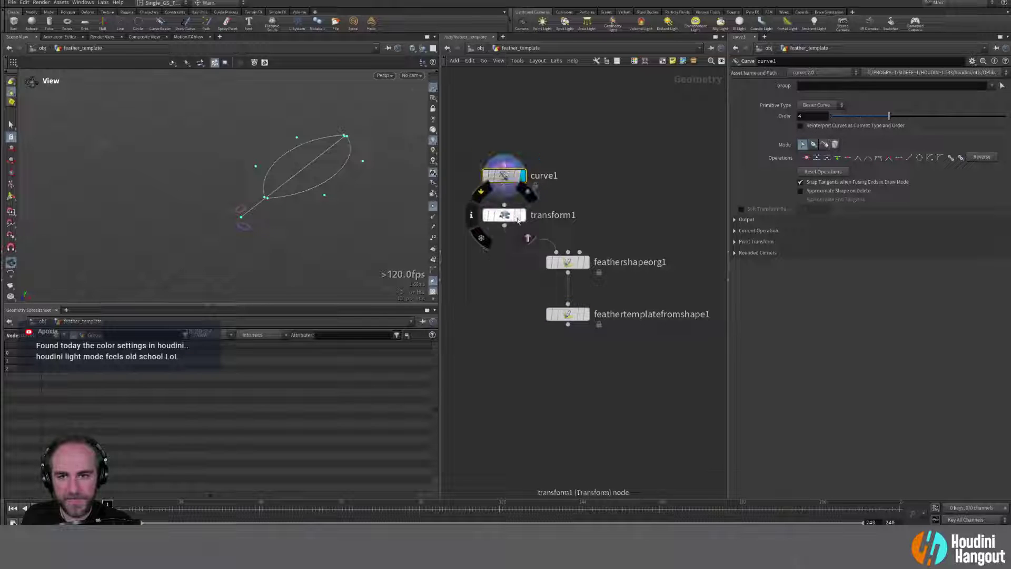
left_click(522, 215)
left_click(505, 215)
left_click_drag(302, 181, 260, 214)
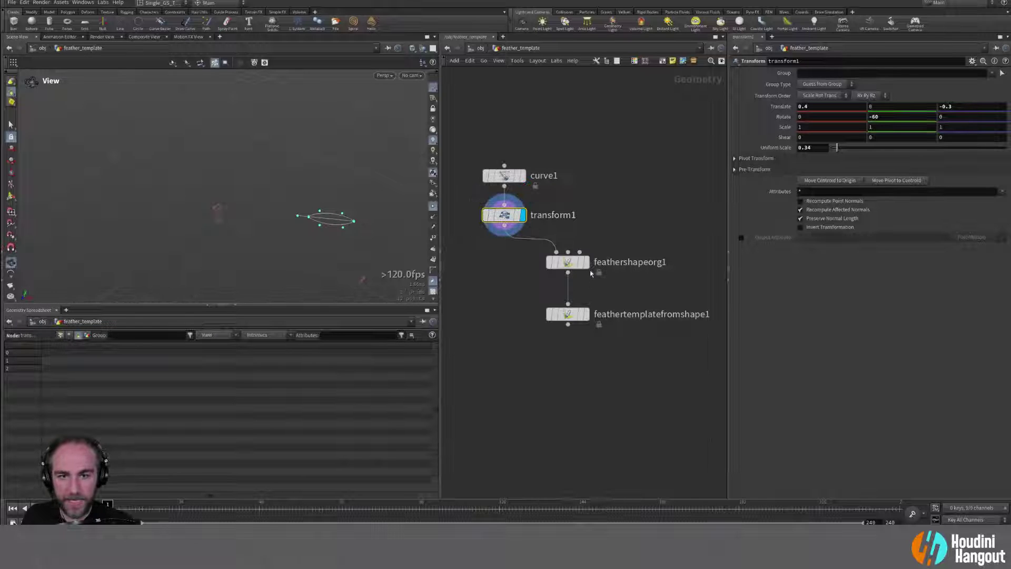
left_click(568, 263)
left_click(504, 216)
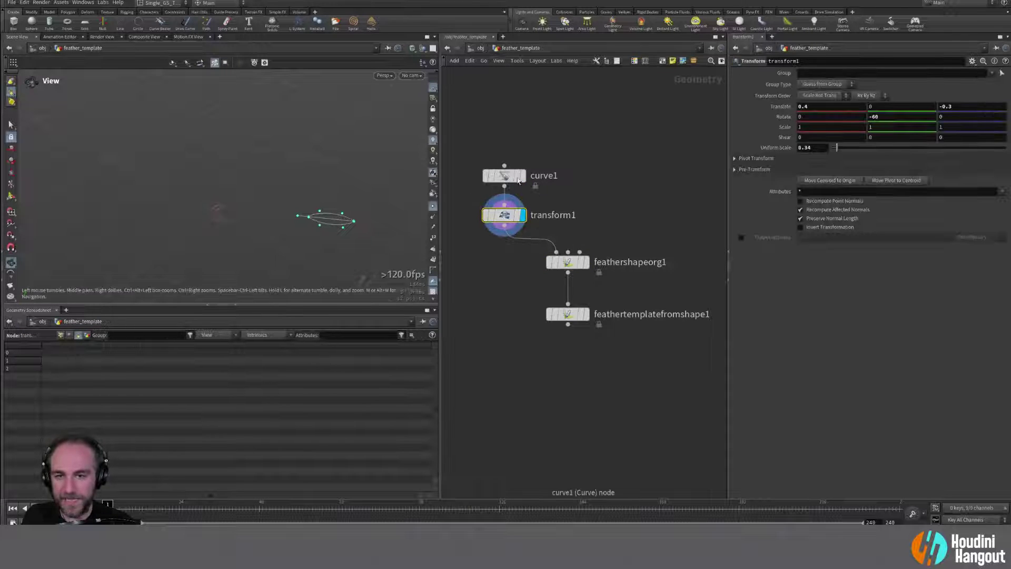
left_click(504, 175)
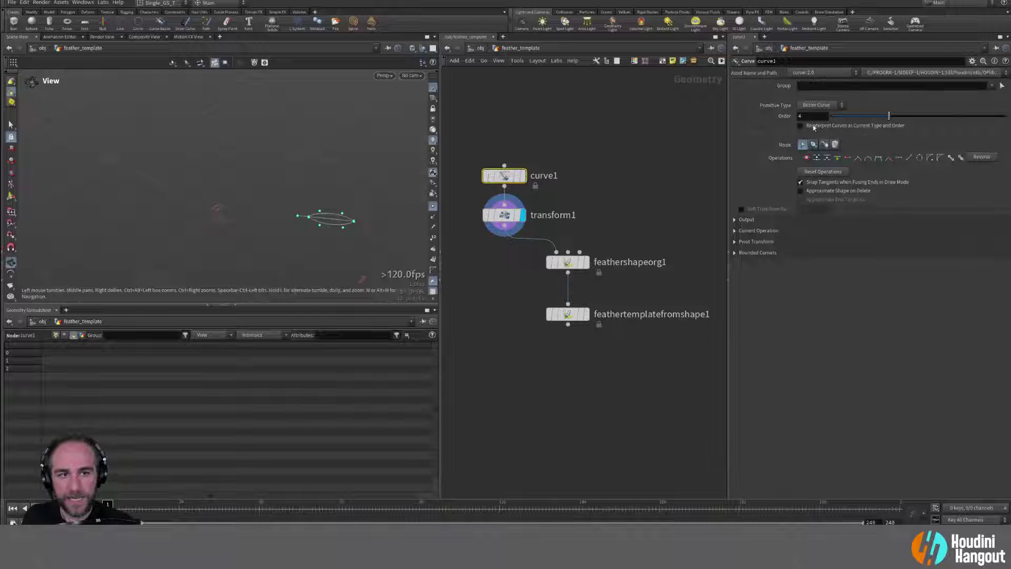
Step: Display the feather template node again and compare Normalize and Move to Origin in different on/off combinations, leaving both enabled
left_click(568, 313)
left_click(801, 94)
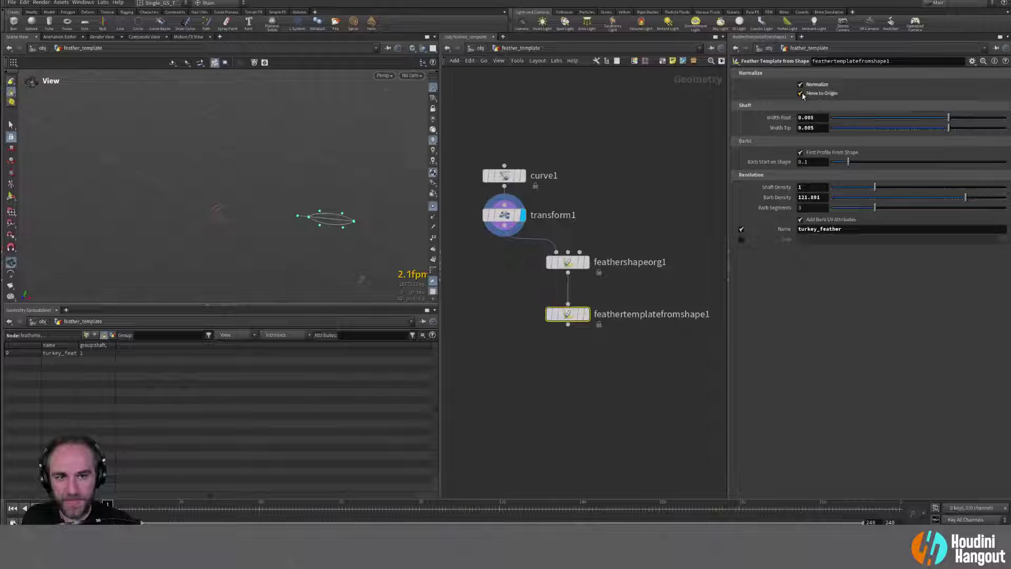
left_click(586, 314)
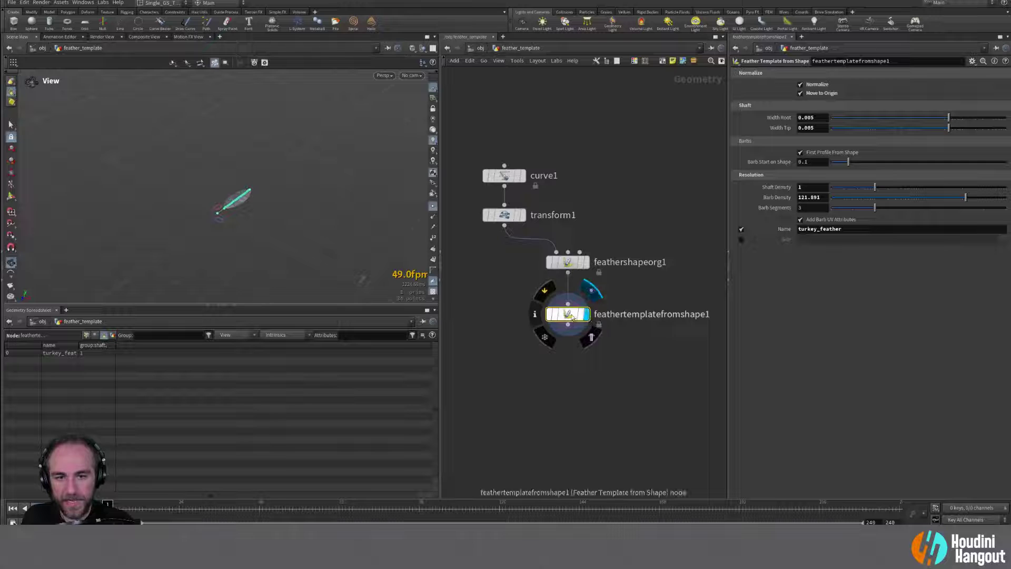
left_click(801, 95)
left_click_drag(316, 274, 339, 217)
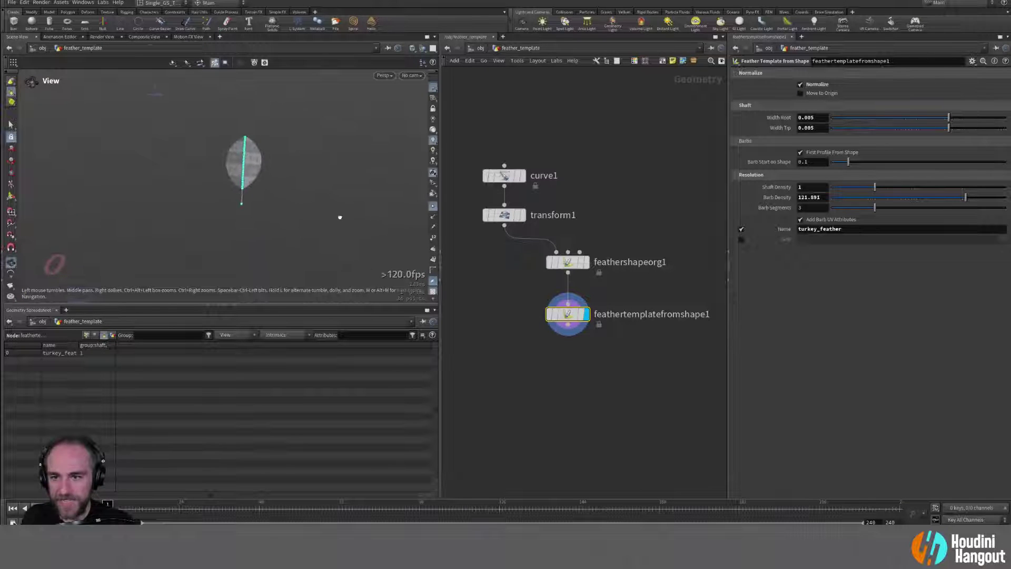
left_click(802, 84)
left_click(802, 84)
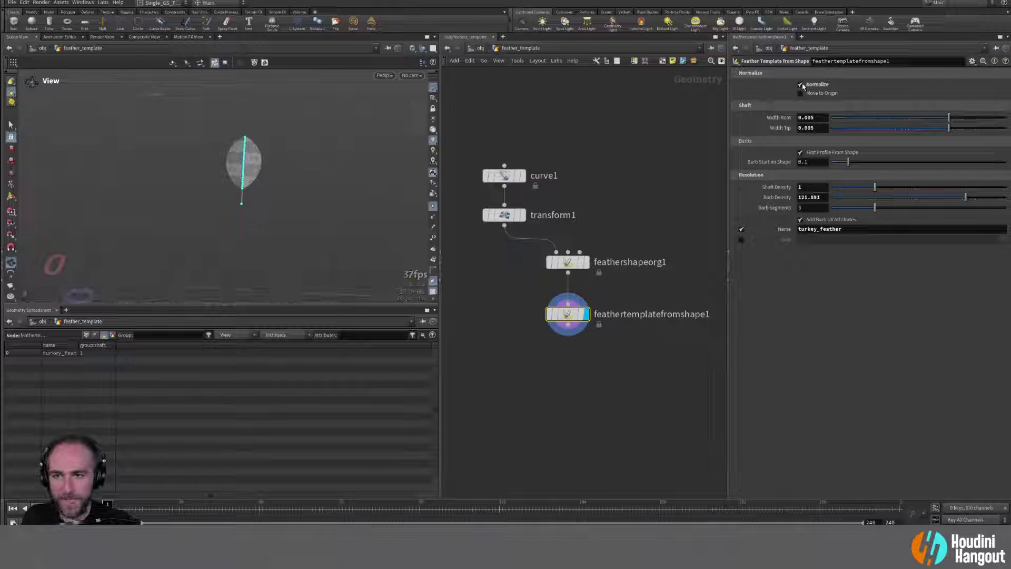
left_click(802, 84)
left_click(801, 84)
left_click(801, 93)
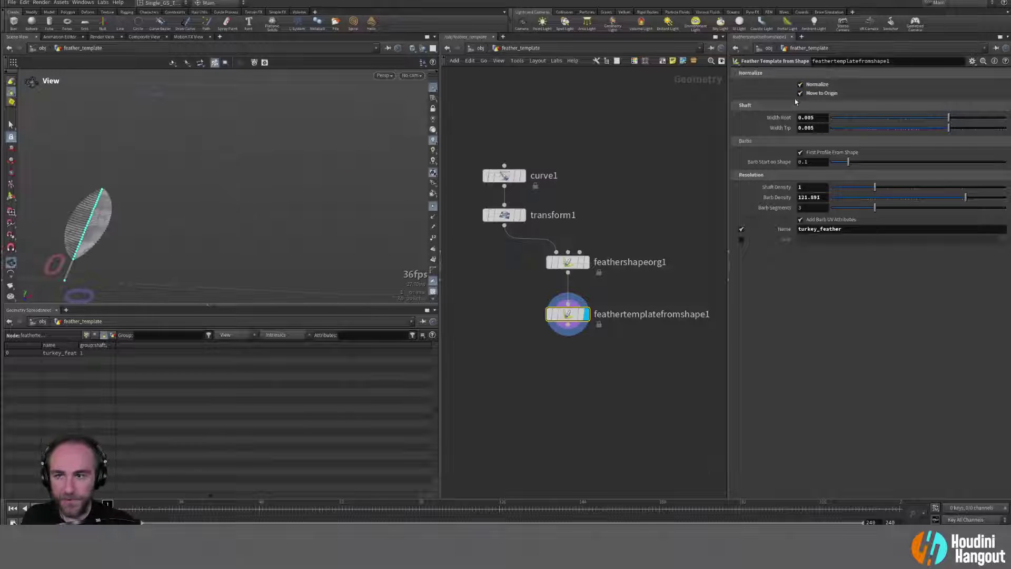
left_click(800, 95)
left_click(800, 94)
left_click(801, 85)
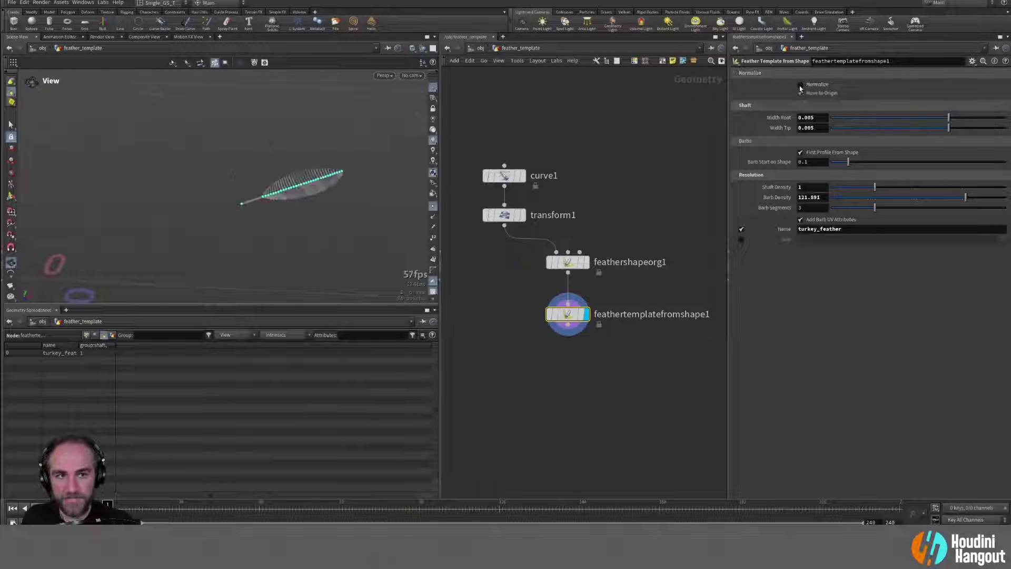
left_click(800, 86)
Step: Delete transform1 from the network and move curve1 closer to feathershapeorg1
left_click(505, 215)
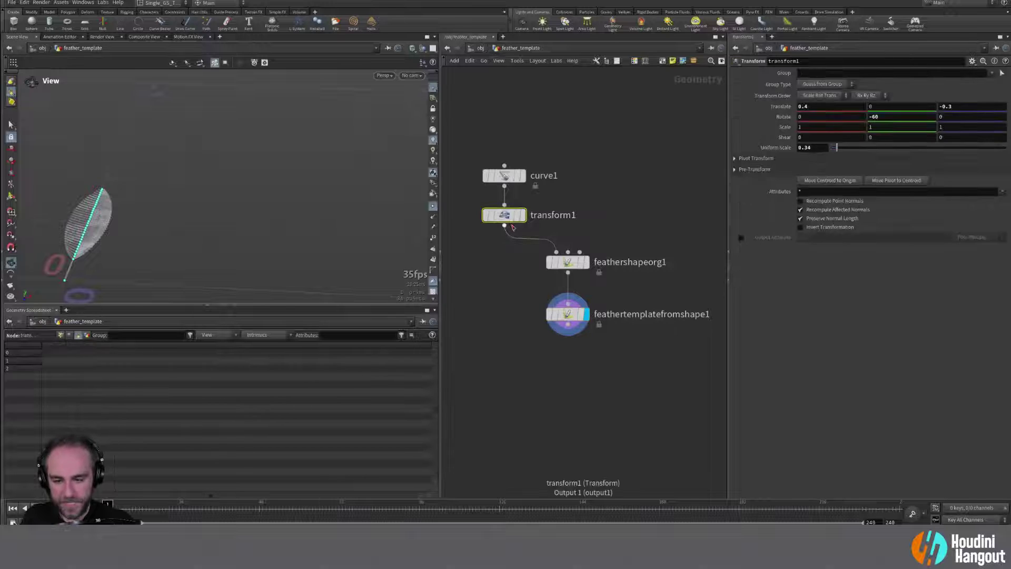
key("Delete")
left_click_drag(104, 222, 203, 180)
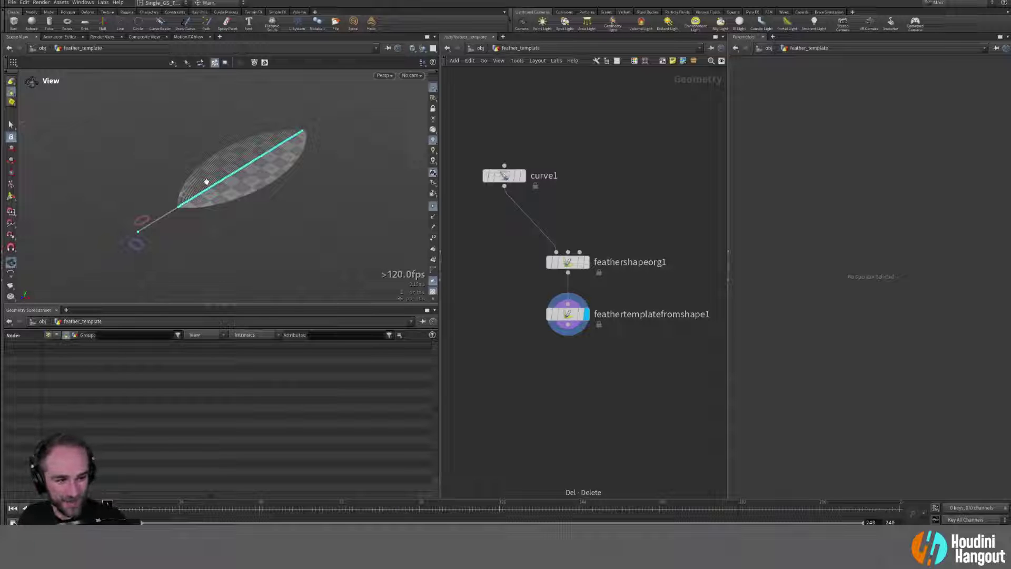
left_click_drag(180, 164, 213, 218)
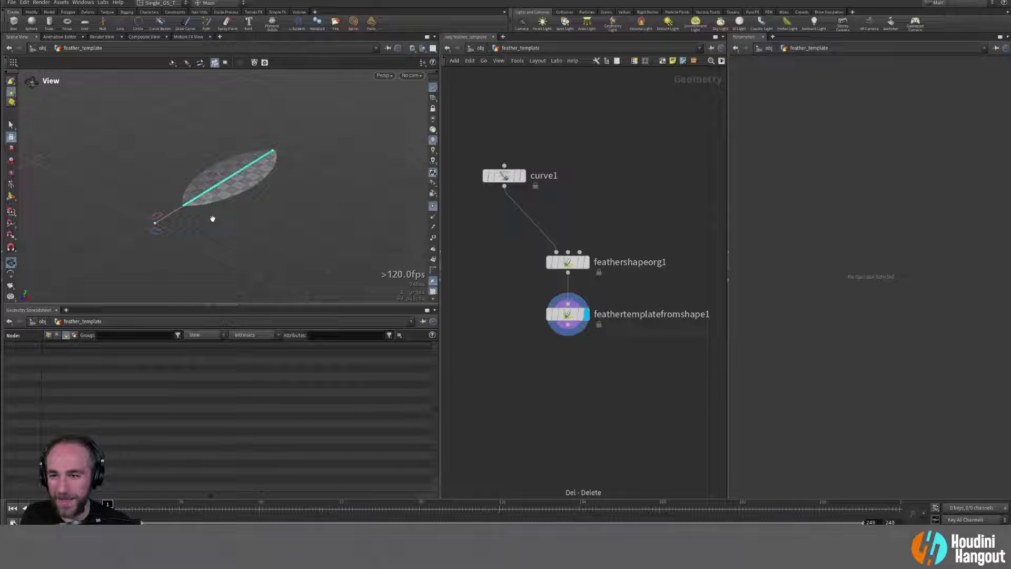
left_click_drag(505, 176, 533, 185)
Step: Add a Feather Uncondense node after feathertemplatefromshape1, display it and place it with more space below the template node
left_click(565, 319)
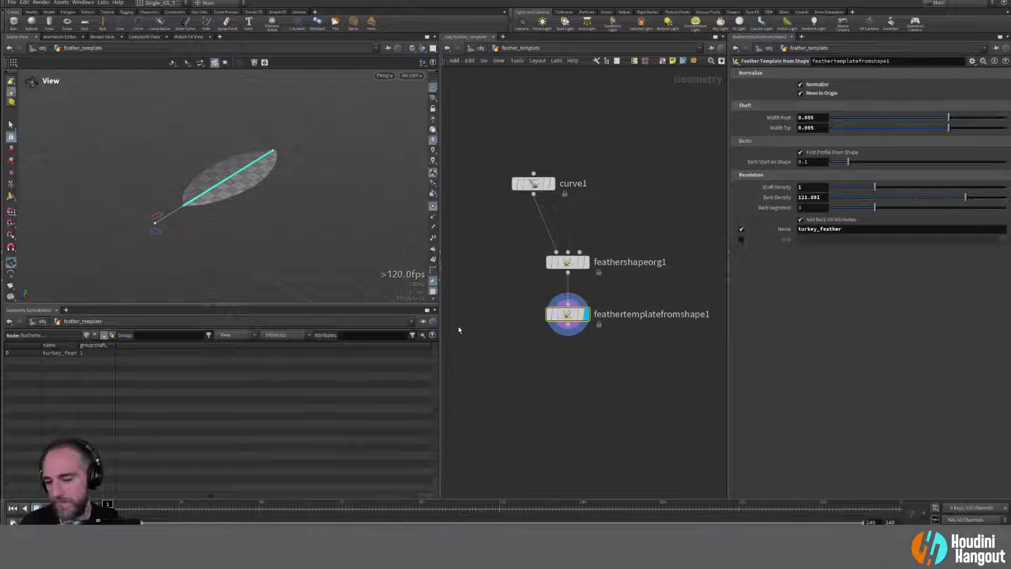
key("Tab")
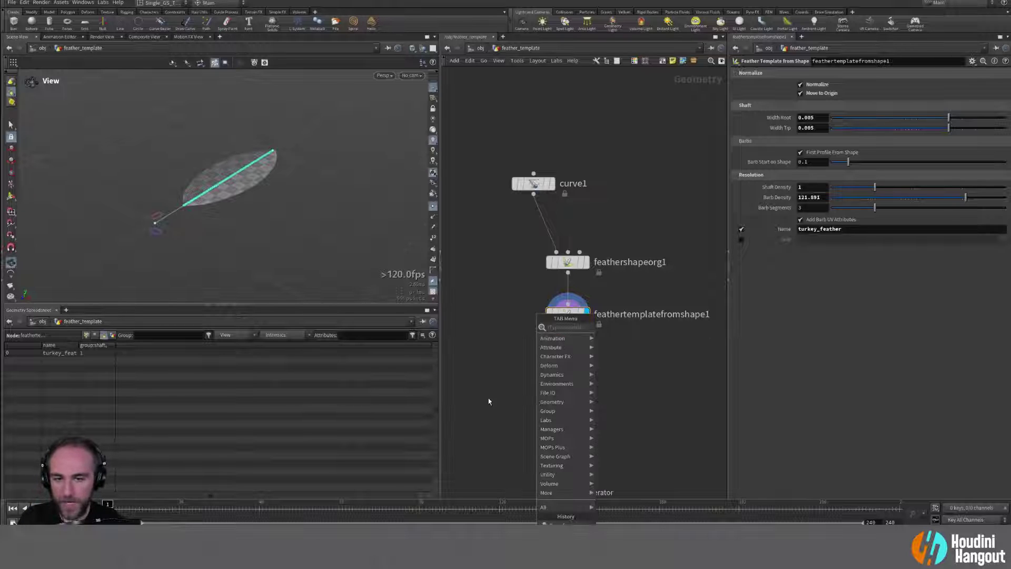
key("Escape")
left_click(566, 315)
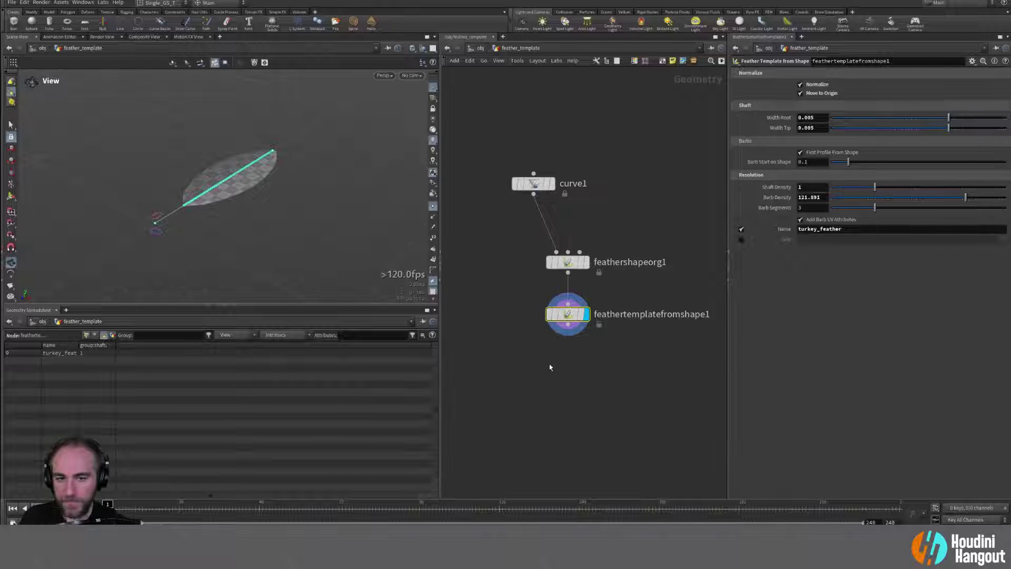
key("Tab")
type("u")
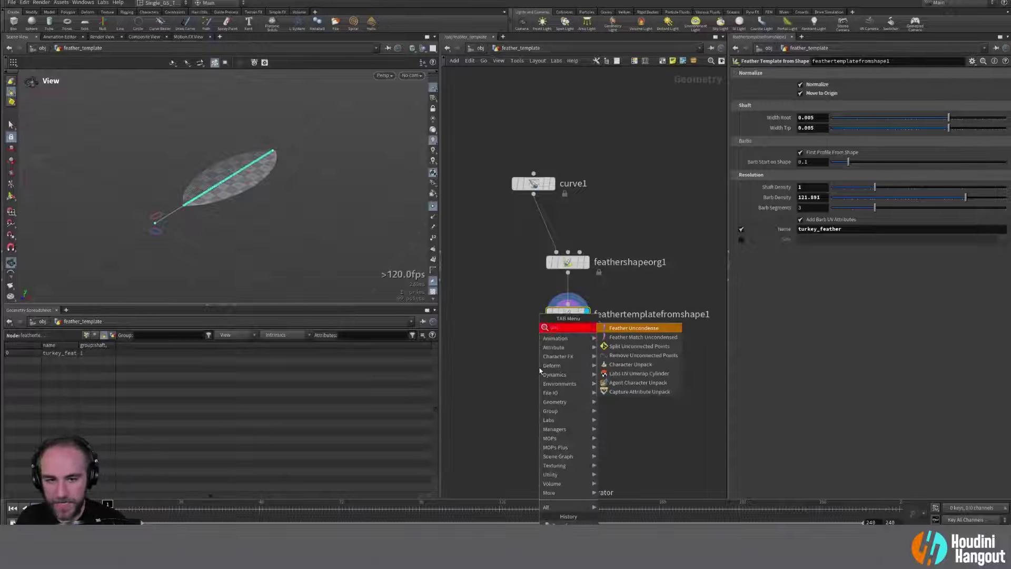
key("BackSpace")
type("feather un")
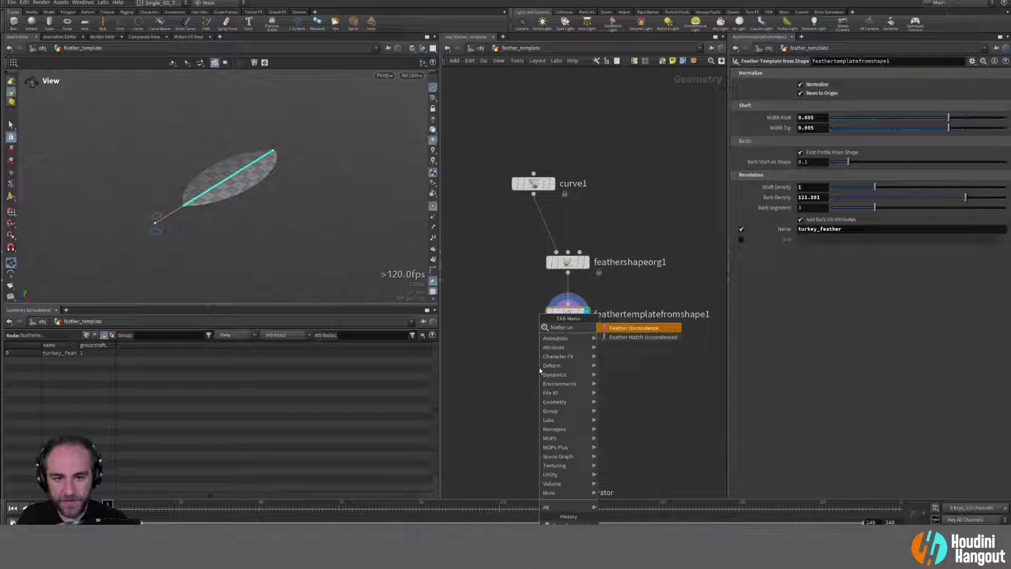
key("Return")
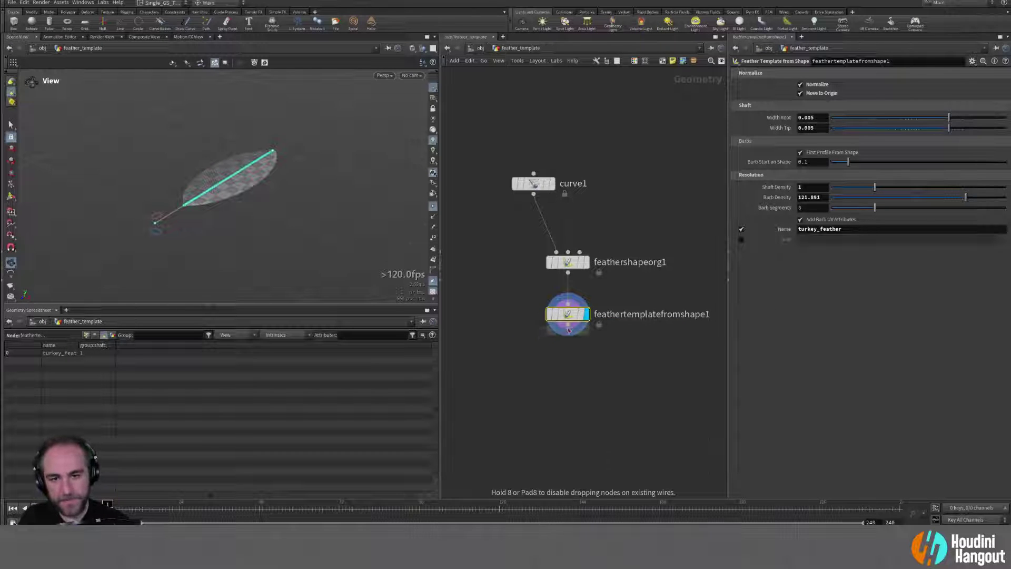
left_click(566, 426)
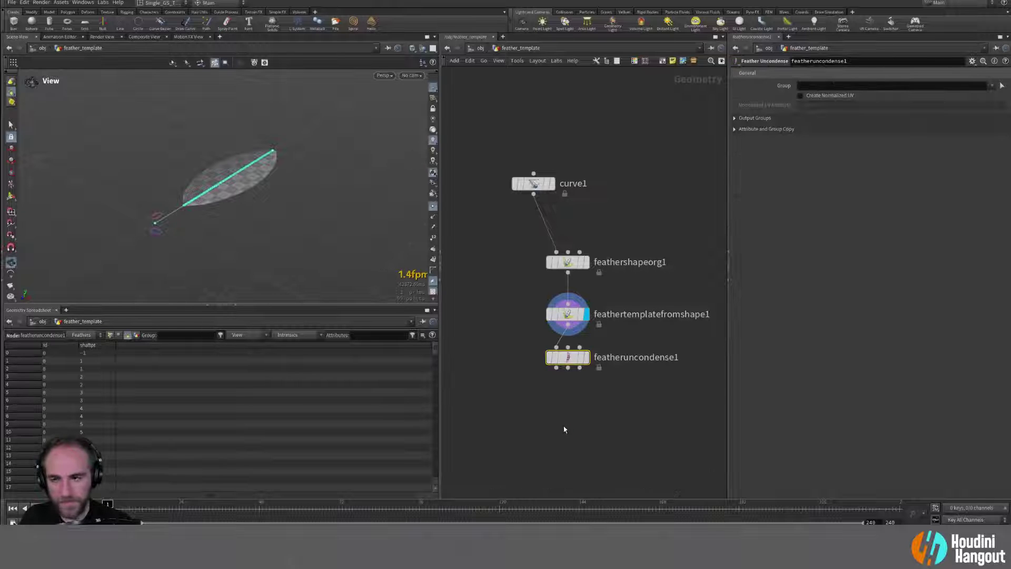
left_click(586, 368)
left_click_drag(572, 374, 573, 387)
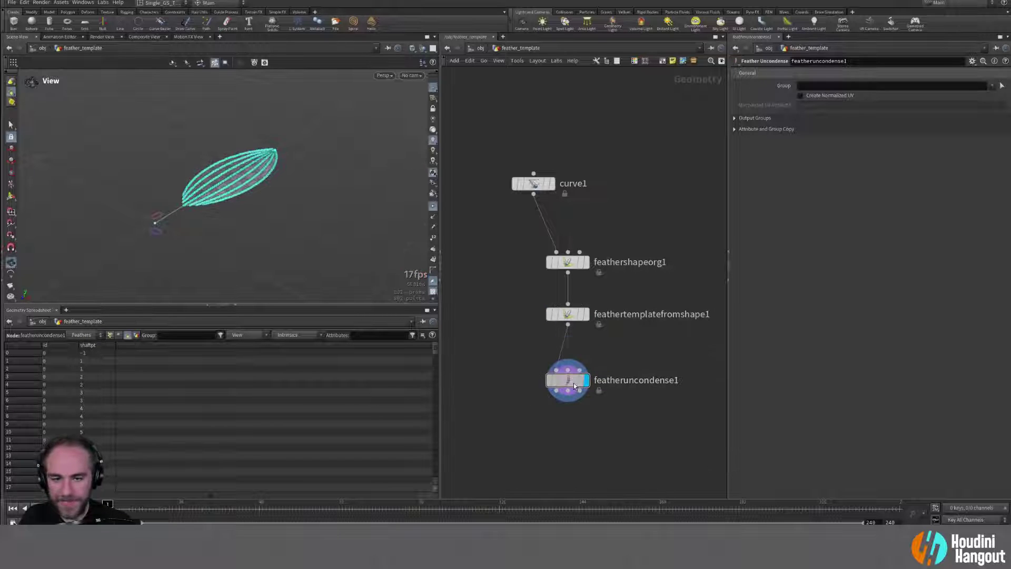
Step: Collapse the geometry spreadsheet pane so the viewport uses the full height, and frame the uncondensed feather
left_click_drag(275, 141, 221, 199)
scroll(226, 194, "up", 4)
left_click(232, 304)
scroll(212, 266, "up", 5)
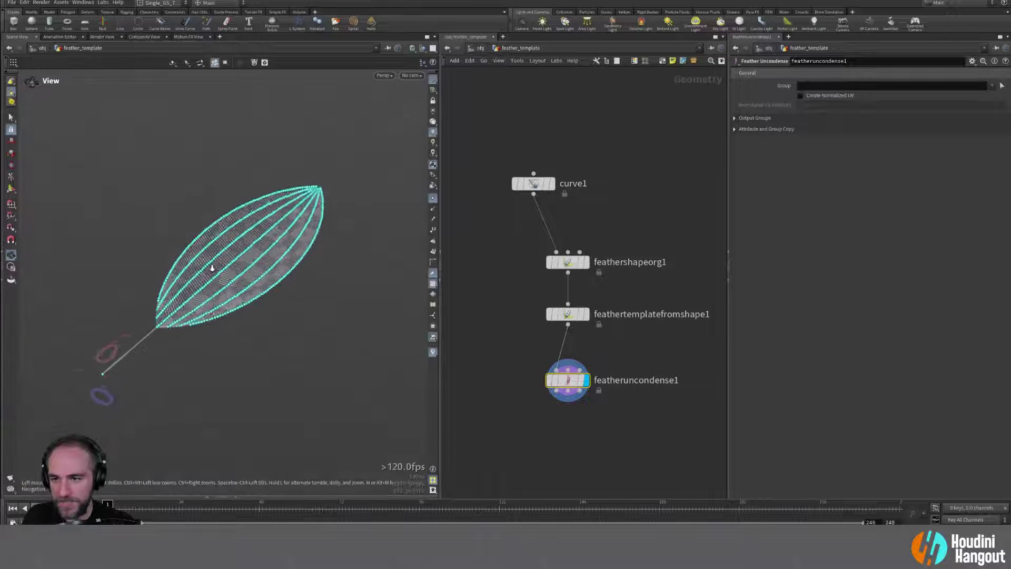
mouse_move(213, 267)
left_mouse_down()
mouse_move(233, 255)
mouse_move(226, 265)
left_mouse_up()
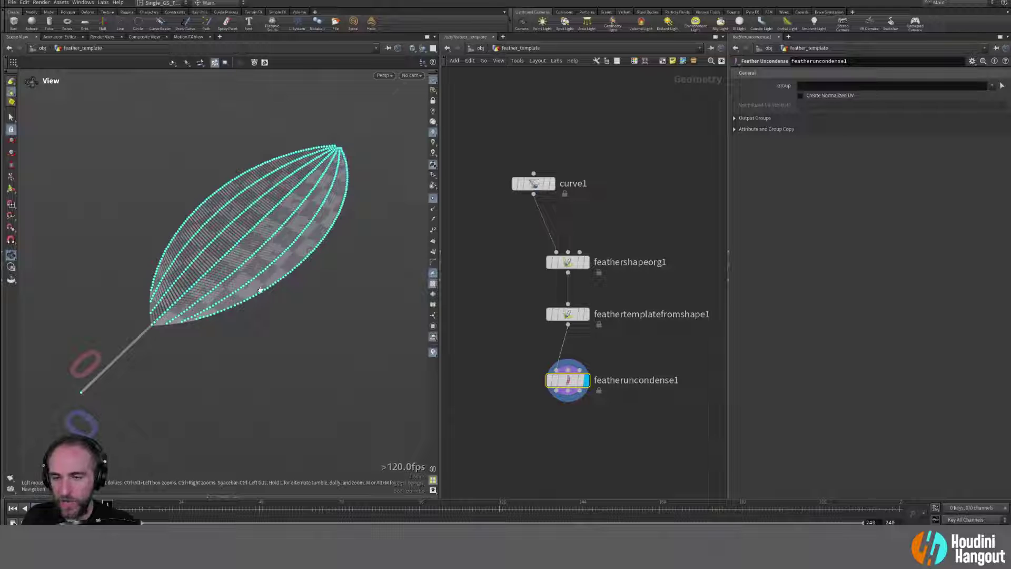
Step: Select several groups of barbs across the uncondensed feather to examine its individual primitives, and clear the selection
key("s")
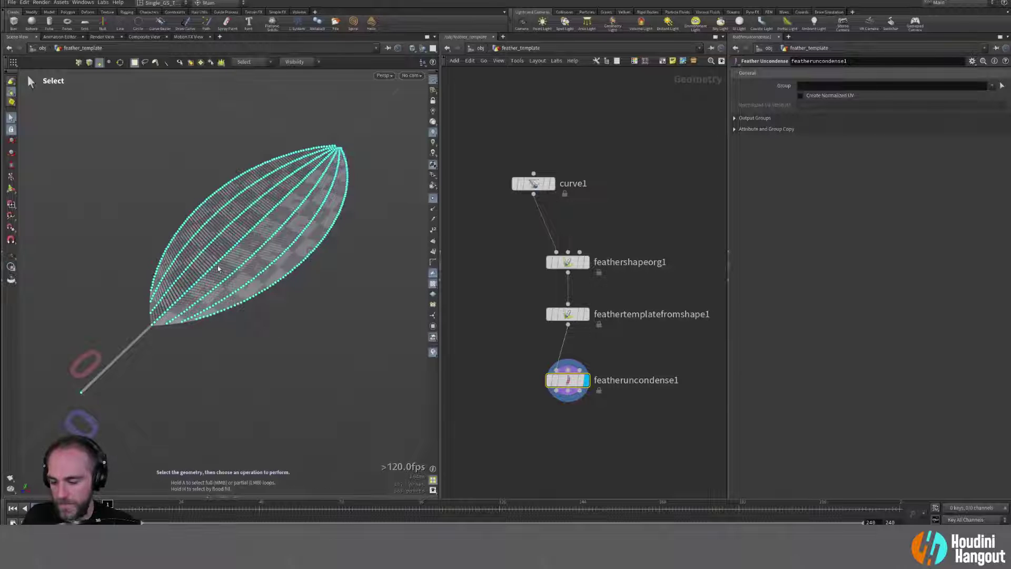
key("4")
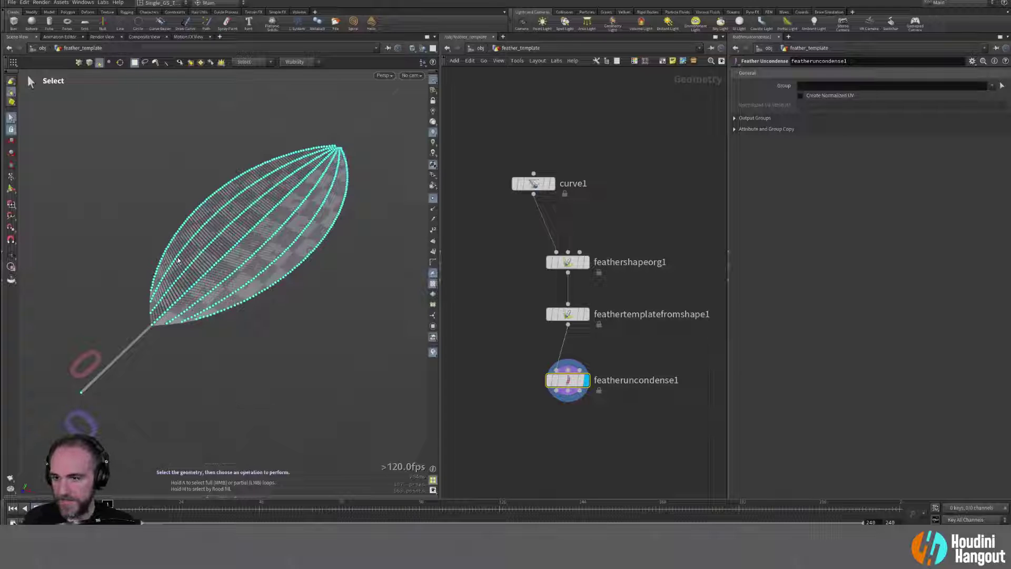
right_click_drag(132, 237, 151, 228, "alt")
left_click_drag(172, 180, 228, 234)
left_click_drag(269, 147, 279, 182)
left_click_drag(224, 156, 236, 205)
left_click(131, 252)
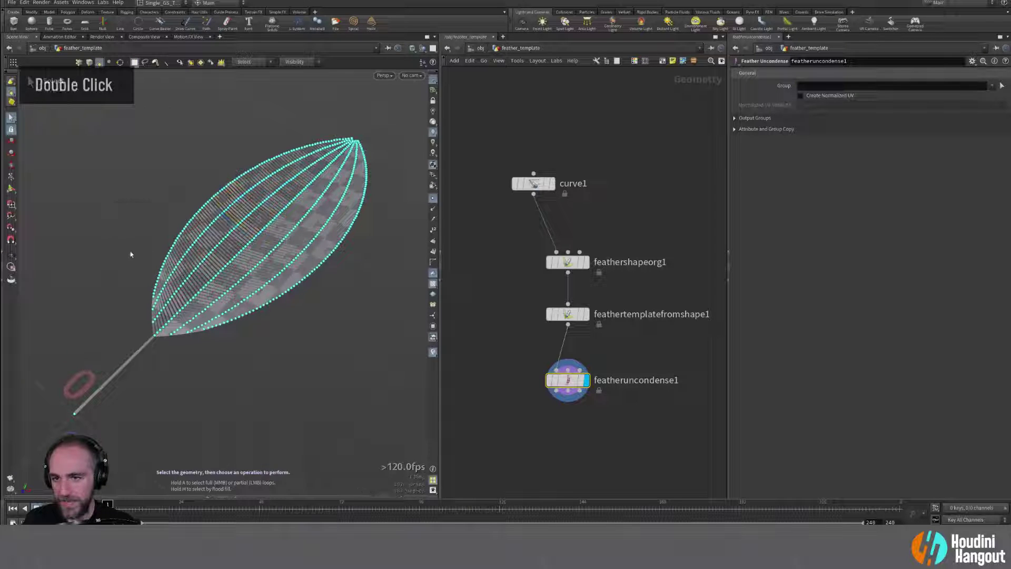
left_click_drag(131, 247, 184, 271)
left_click_drag(170, 210, 208, 243)
left_click_drag(214, 182, 251, 214)
left_click_drag(248, 159, 282, 181)
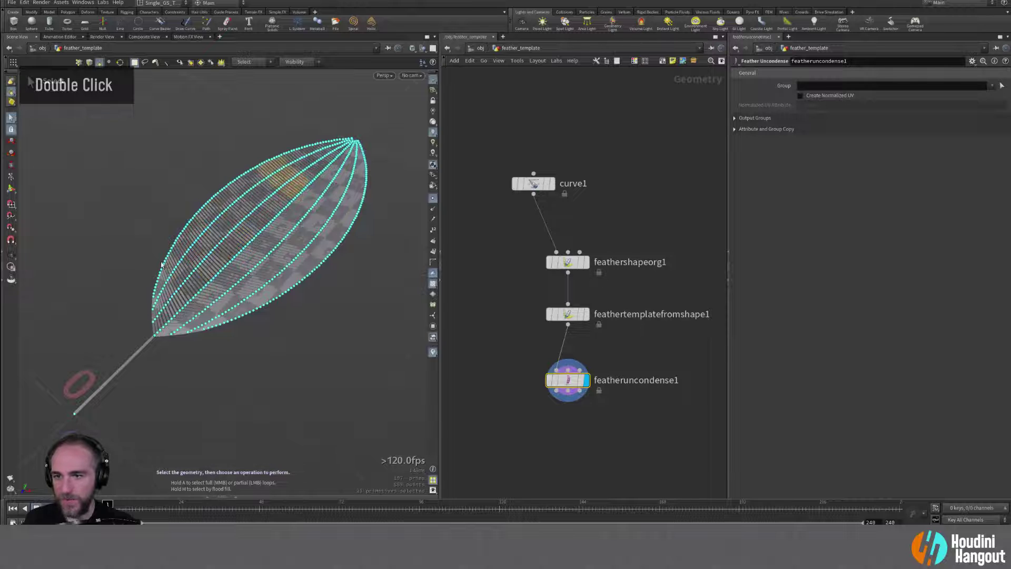
left_click_drag(311, 237, 434, 344, "alt")
middle_click_drag(558, 441, 558, 431)
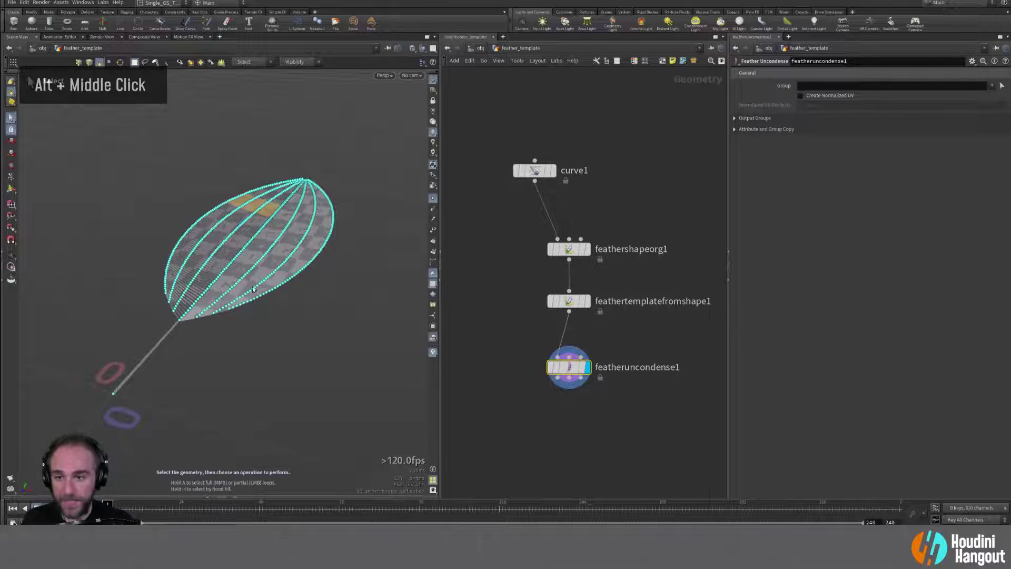
left_click_drag(399, 180, 293, 303)
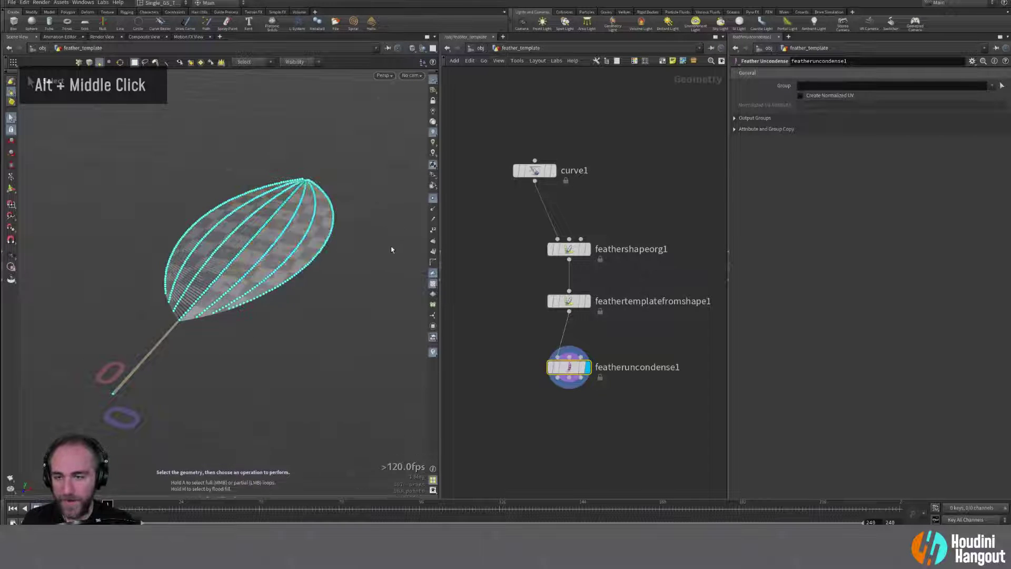
Step: Add a Mountain node after featheruncondense1, display it and line it up below that node
key("Tab")
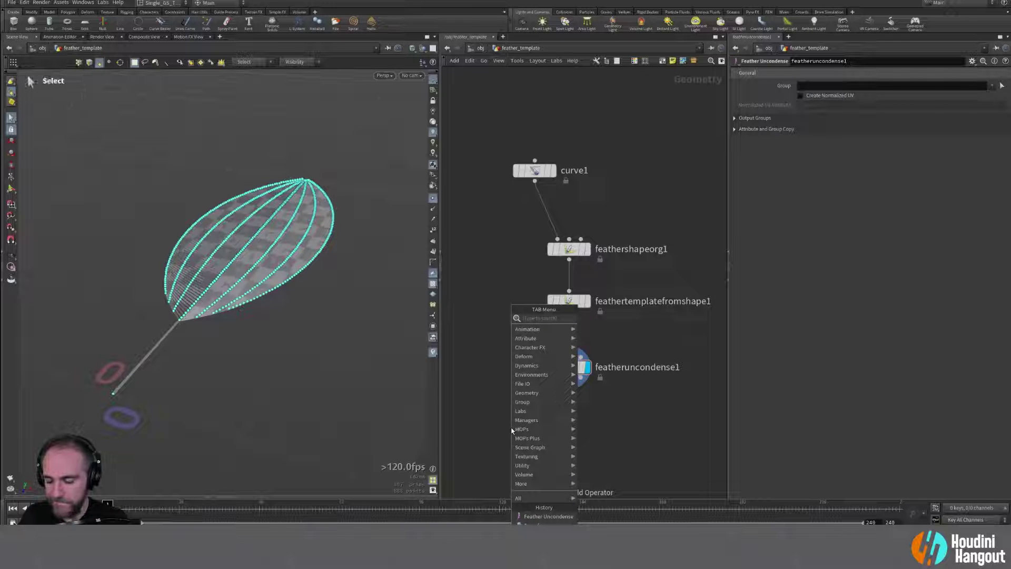
type("mountain")
key("Return")
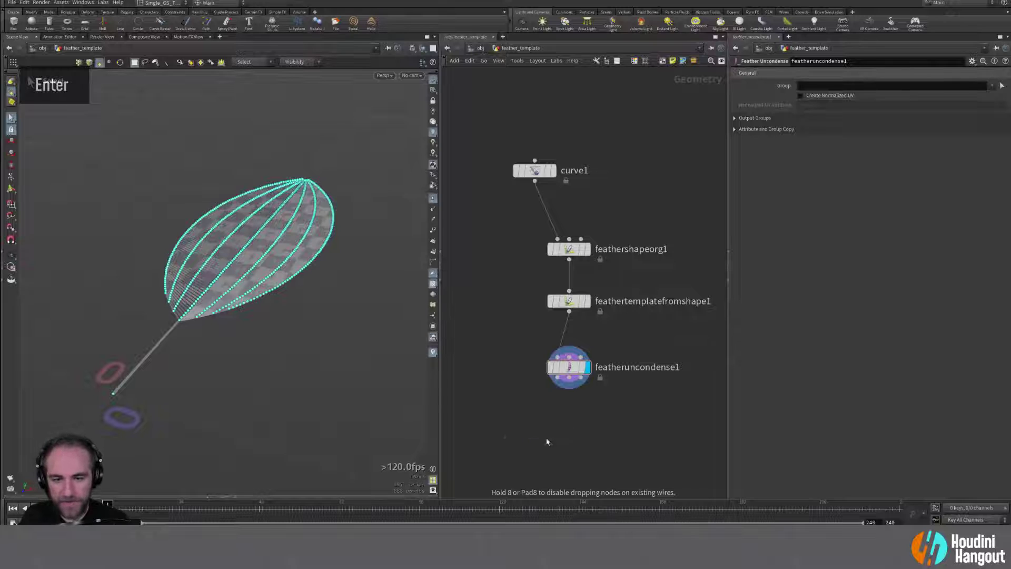
left_click(547, 442)
double_click(562, 437)
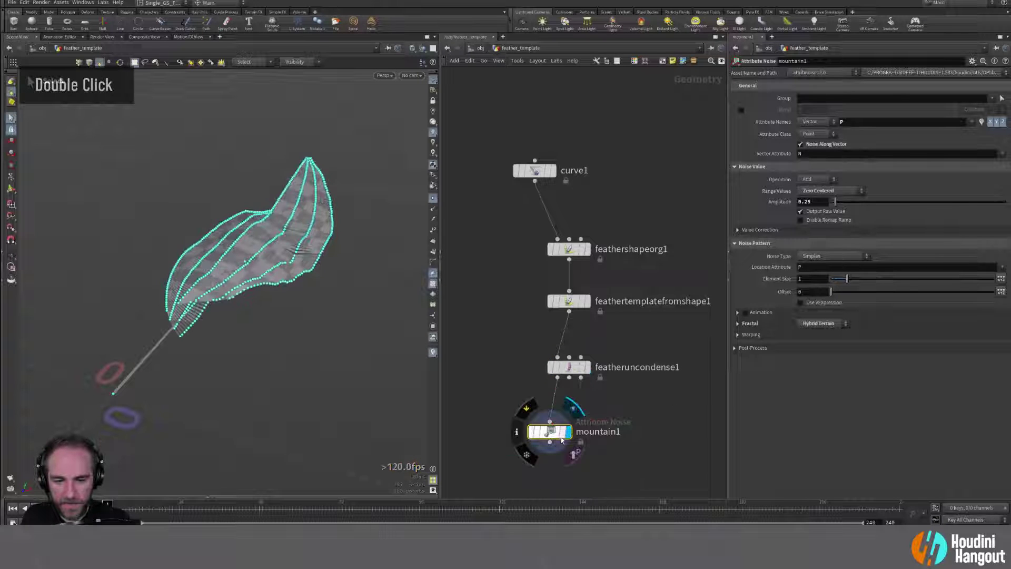
left_click_drag(562, 440, 575, 437)
left_click_drag(227, 247, 185, 239, "alt")
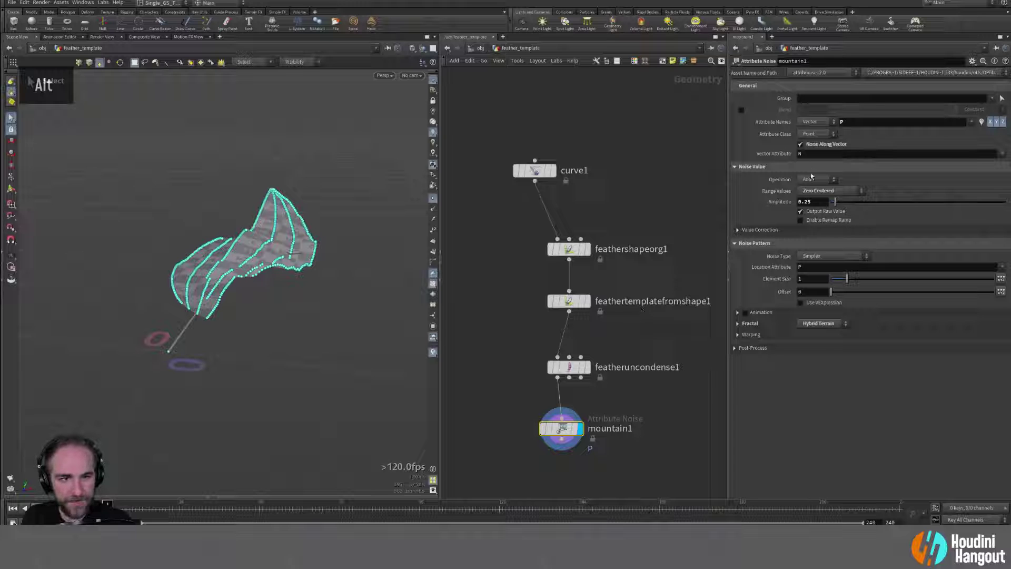
Step: Turn off Noise Along Vector on mountain1 and set its Amplitude to 0.19
left_click(801, 144)
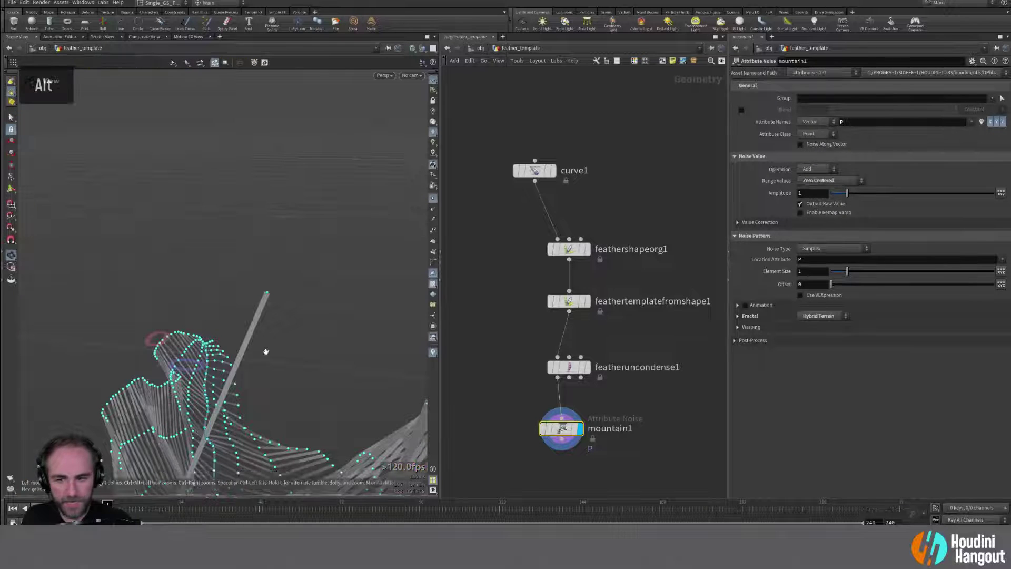
left_click_drag(264, 351, 121, 368, "alt")
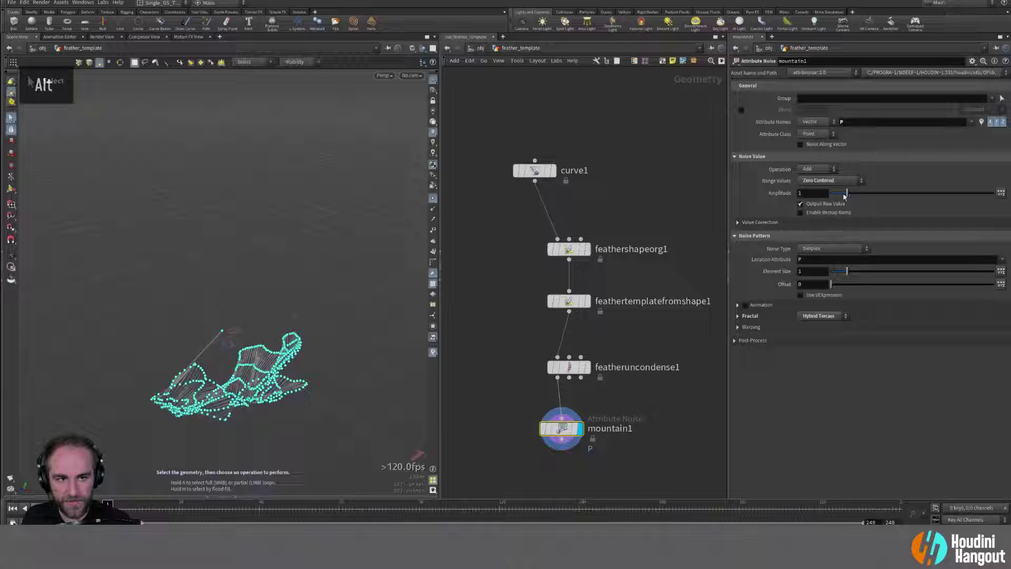
left_click_drag(845, 196, 836, 197)
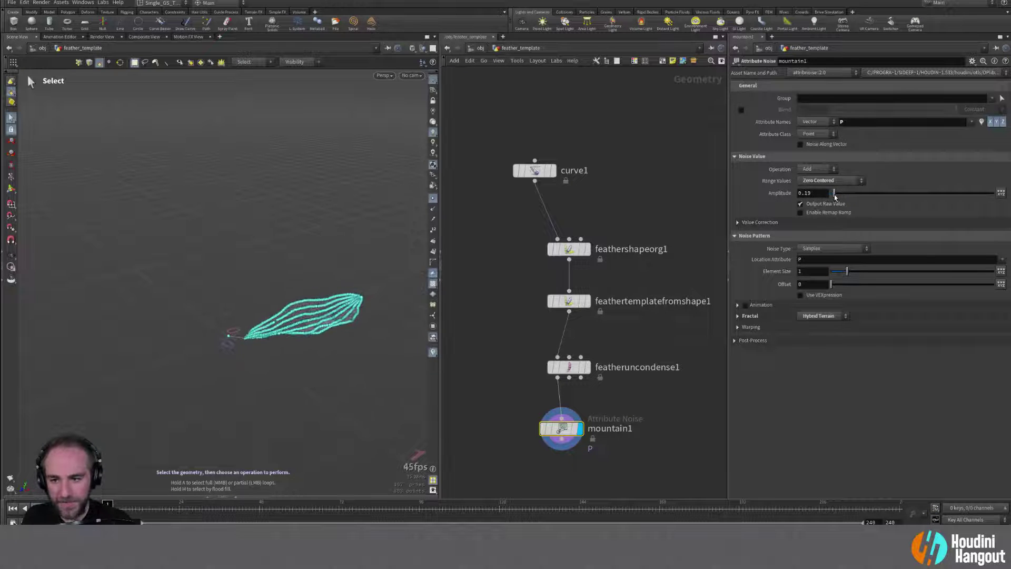
Step: Hide the point display in the viewport and set the Element Size of the mountain1 noise to 0.71
left_click_drag(363, 247, 337, 272, "alt")
right_click_drag(338, 272, 349, 273, "alt")
left_click_drag(349, 273, 334, 289, "alt")
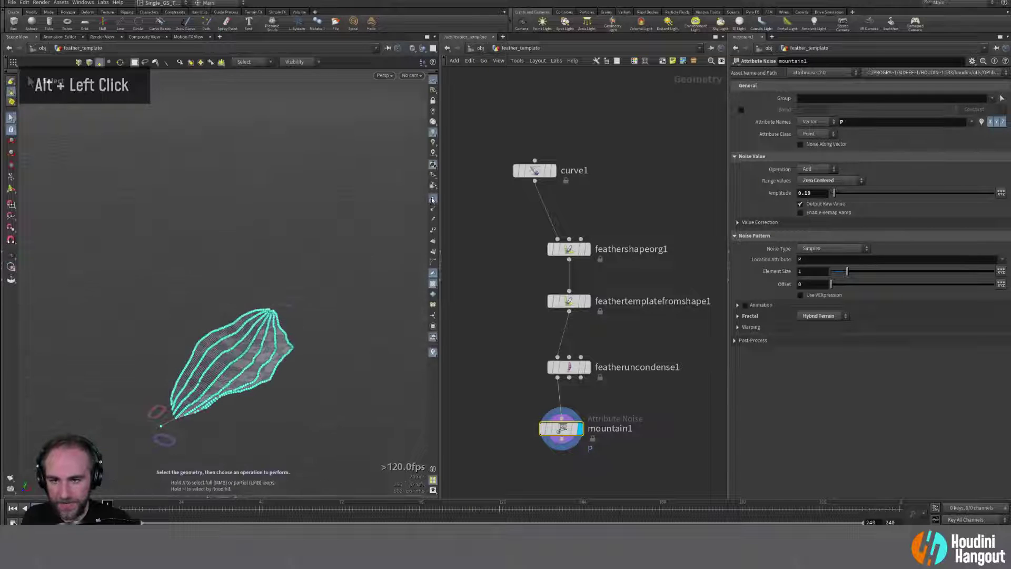
middle_click_drag(334, 290, 333, 264, "alt")
right_click_drag(333, 264, 255, 331, "alt")
left_click_drag(255, 332, 282, 327, "alt")
key("s")
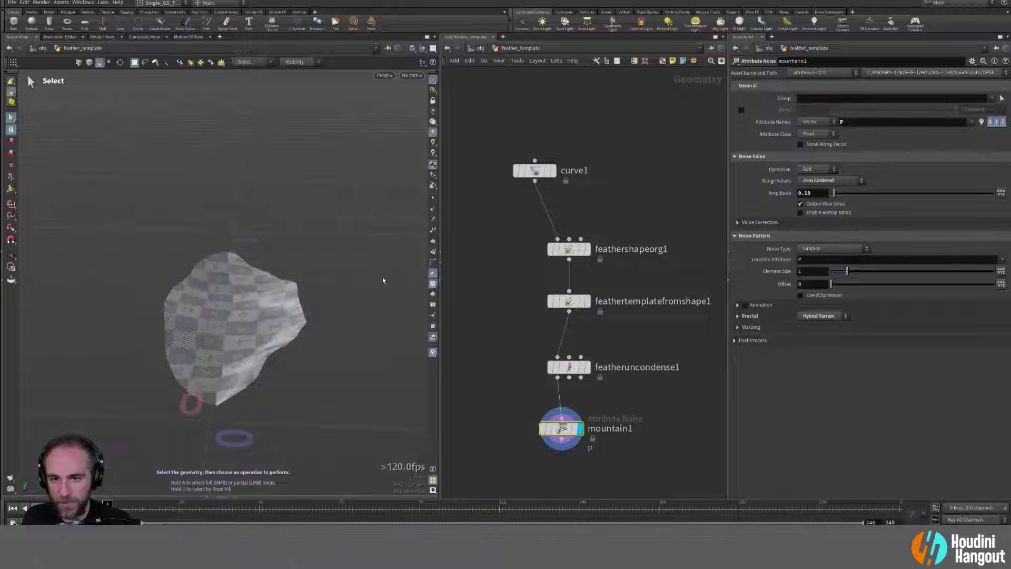
left_click_drag(848, 272, 842, 272)
left_click_drag(253, 274, 285, 269, "alt")
left_click_drag(536, 425, 542, 435)
middle_click_drag(543, 435, 578, 394, "alt")
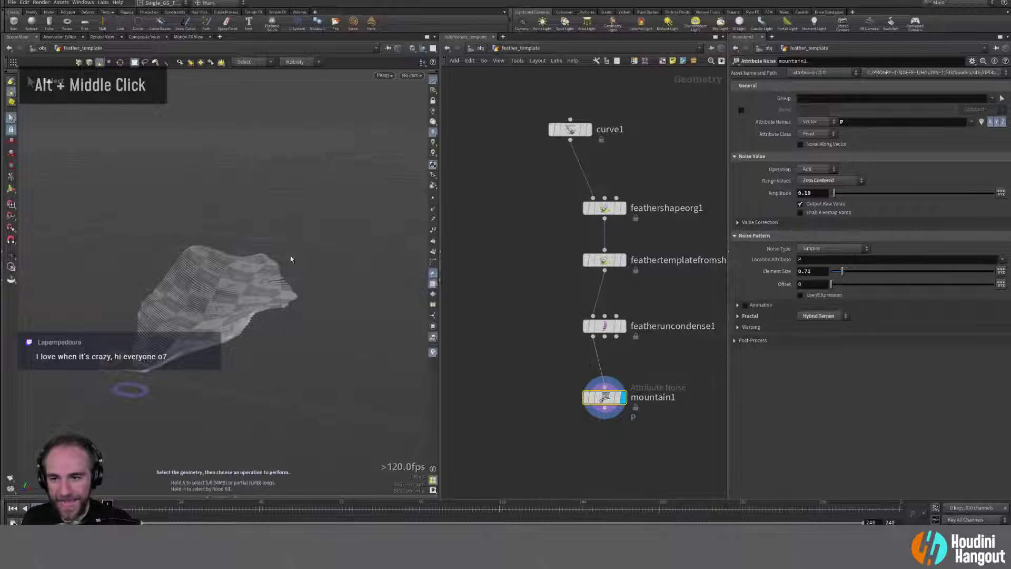
Step: Select the deformed primitives with points shown, and display feathertemplatefromshape1 and mountain1 in turn to compare condensed and deformed feathers
key("s")
left_click_drag(129, 255, 306, 337)
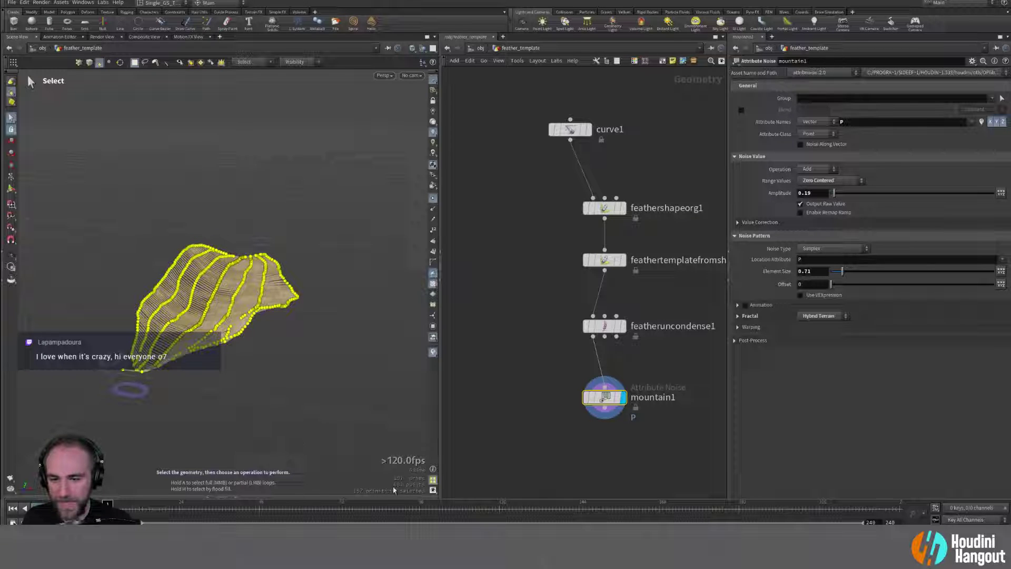
left_click(612, 263)
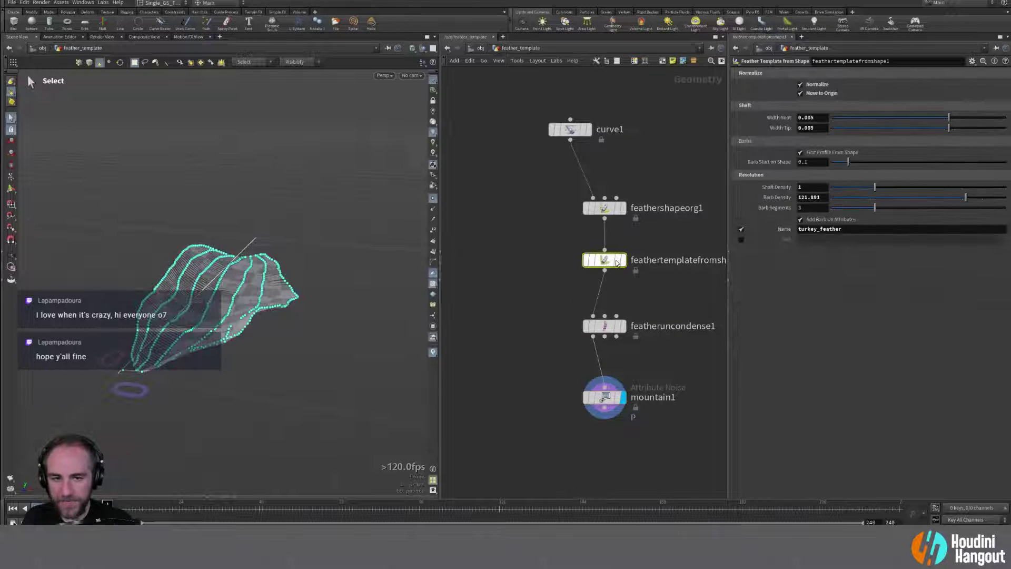
double_click(628, 237)
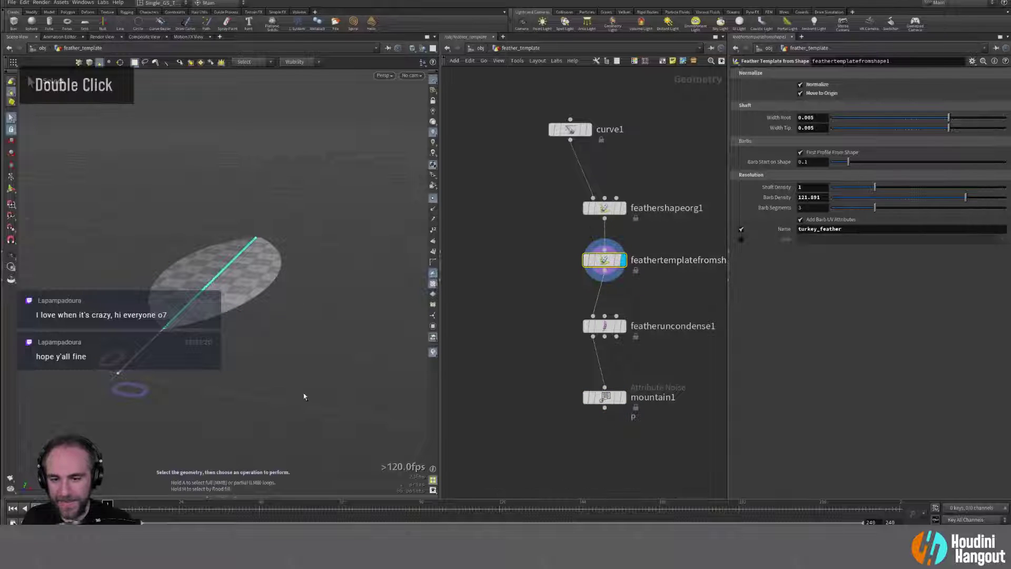
double_click(621, 396)
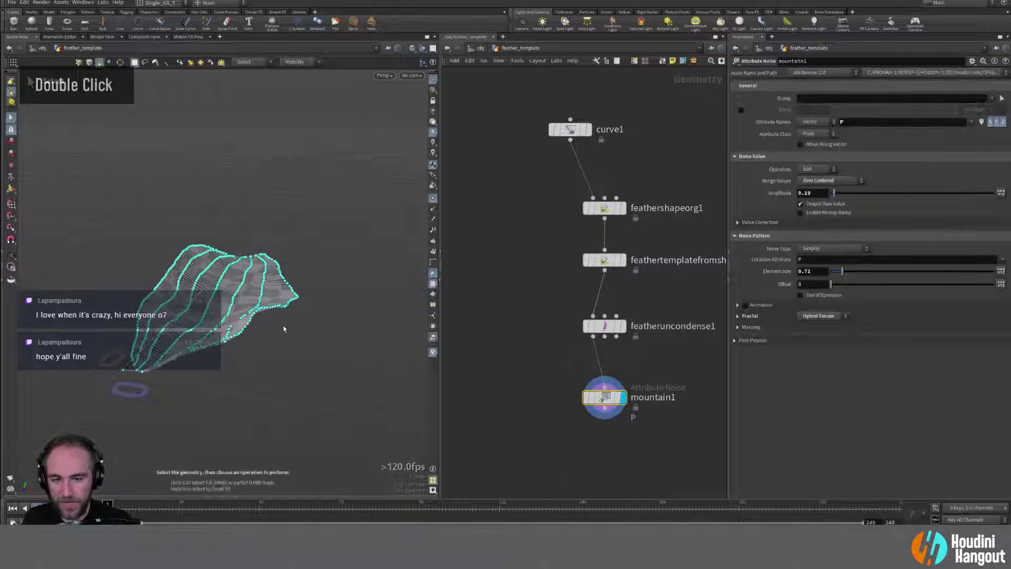
Step: Examine the noise-deformed feather from several angles and select its barb primitives
left_click_drag(282, 328, 225, 273, "alt")
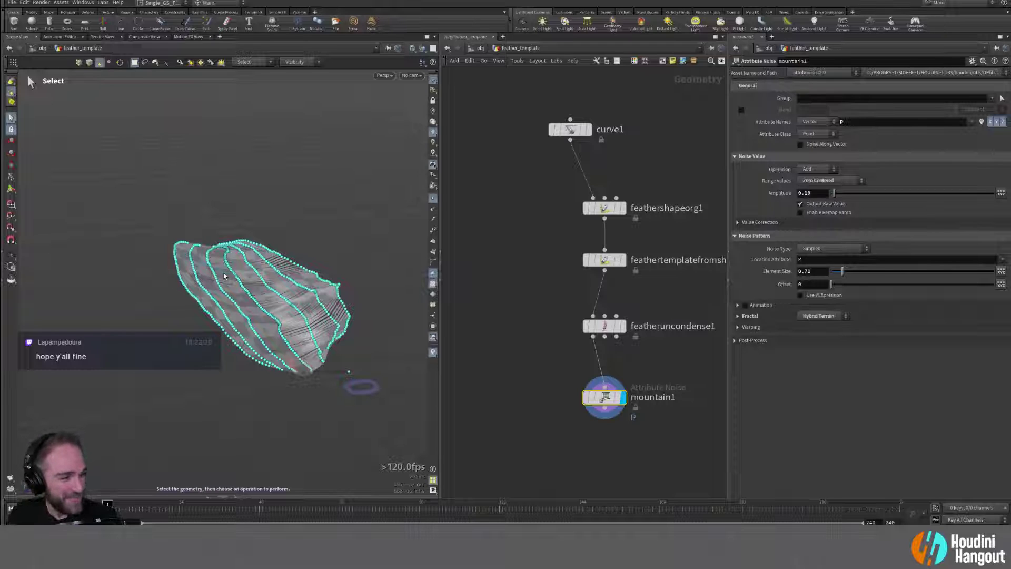
left_click_drag(206, 259, 211, 266, "alt")
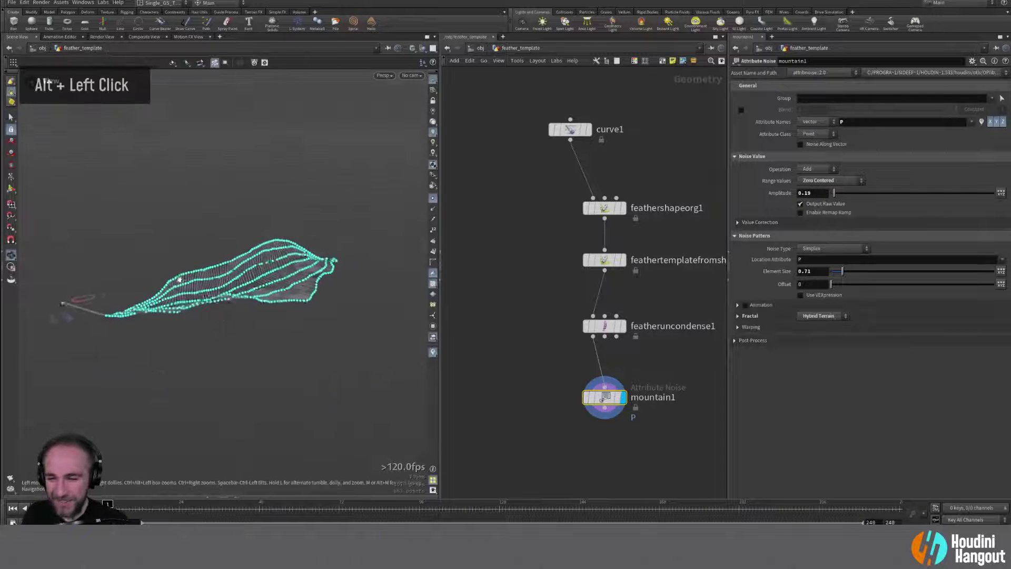
middle_click_drag(211, 266, 215, 271, "alt")
left_click_drag(215, 271, 218, 275, "alt")
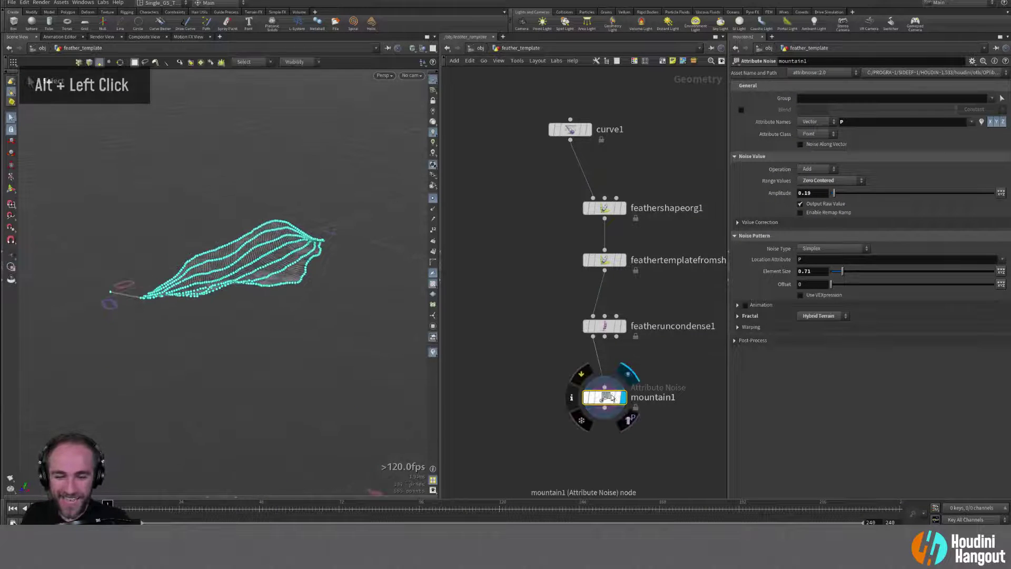
key("s")
left_click_drag(295, 221, 108, 313)
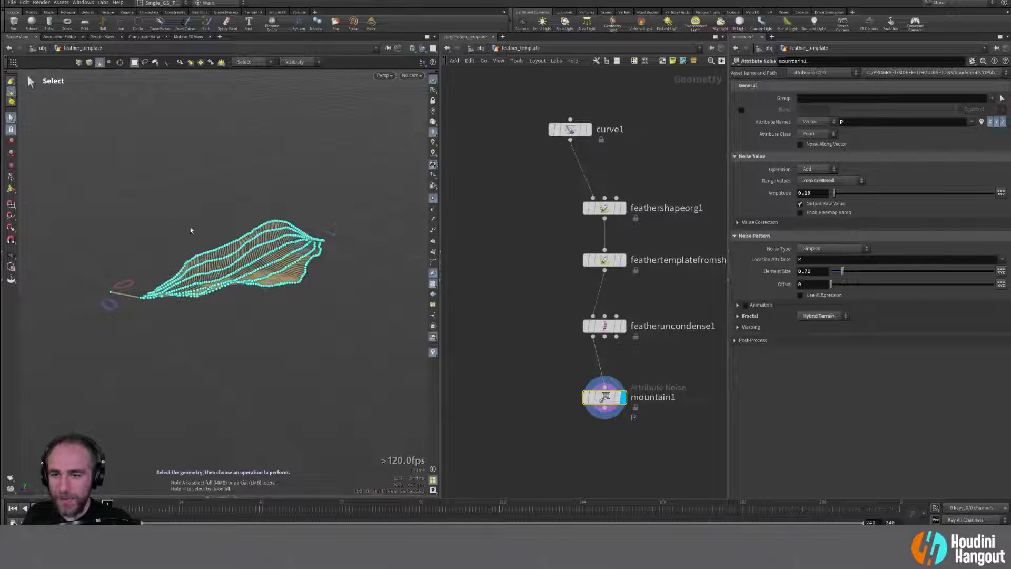
left_click_drag(151, 219, 293, 311)
Step: Select feathertemplatefromshape1 and start adding a new node in the empty area below mountain1
middle_click_drag(534, 429, 515, 399)
left_click(584, 229)
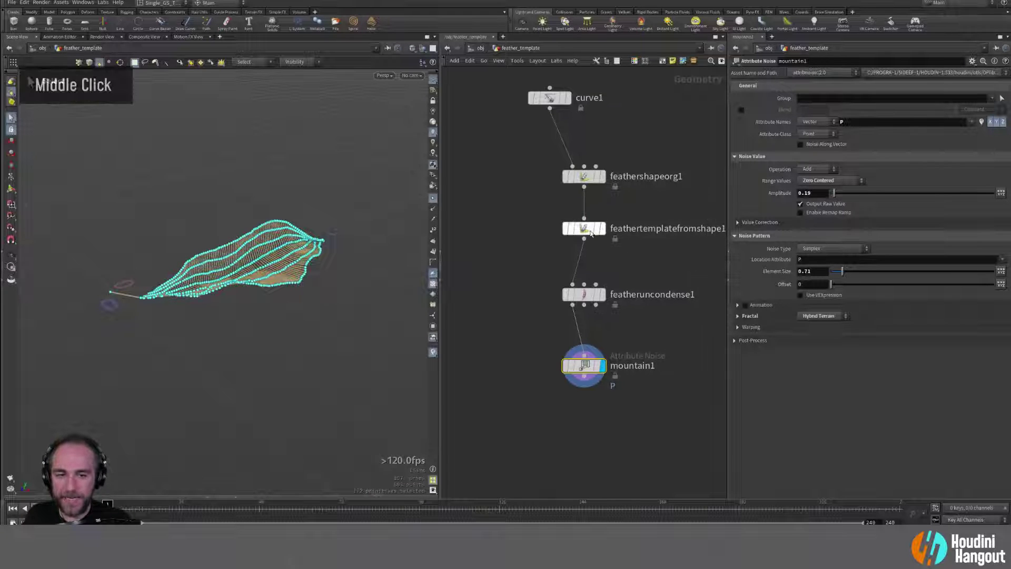
middle_click_drag(503, 335, 492, 294)
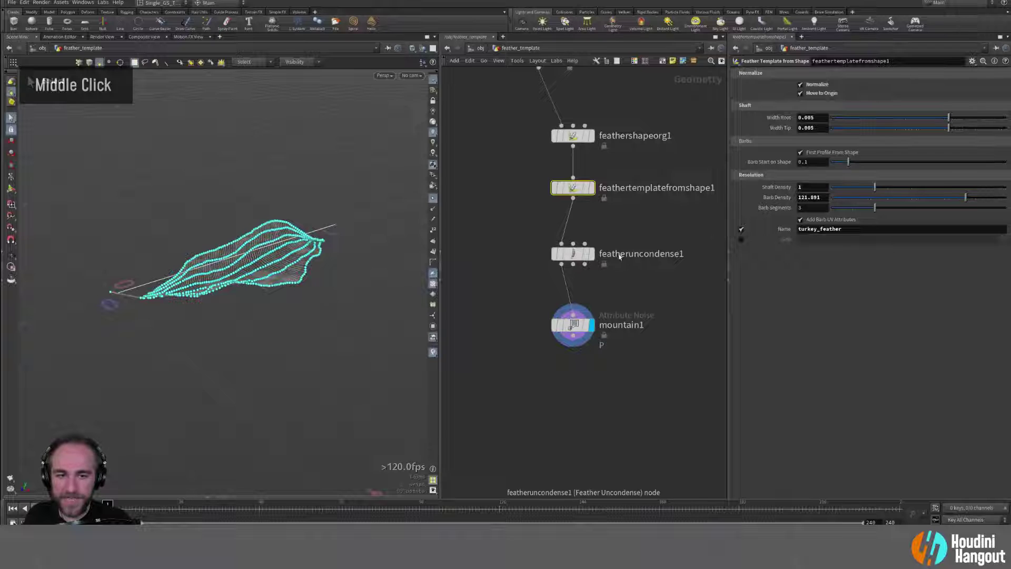
key("Tab")
type("co")
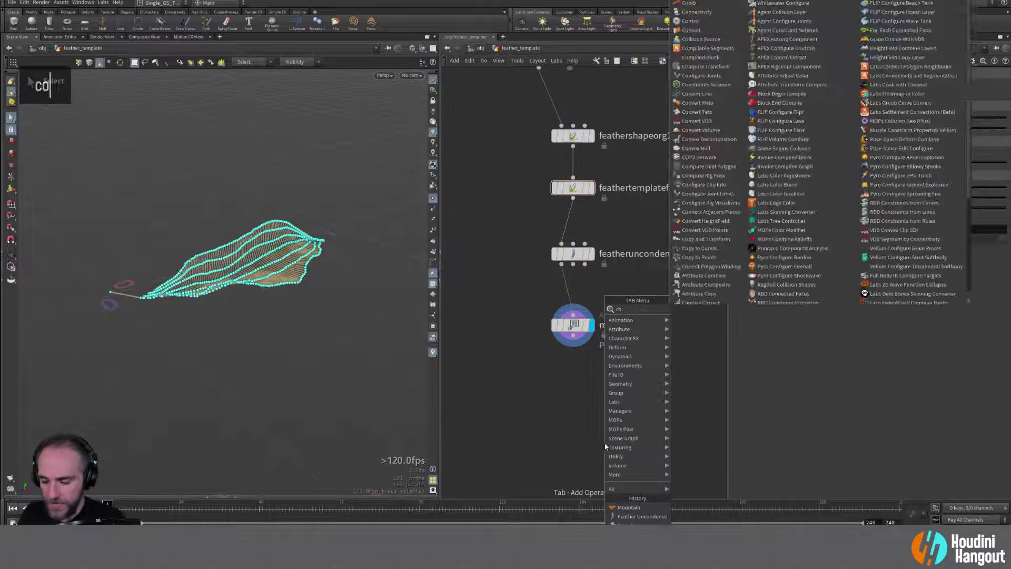
type("nden")
key("BackSpace")
key("BackSpace")
key("BackSpace")
key("BackSpace")
key("BackSpace")
key("BackSpace")
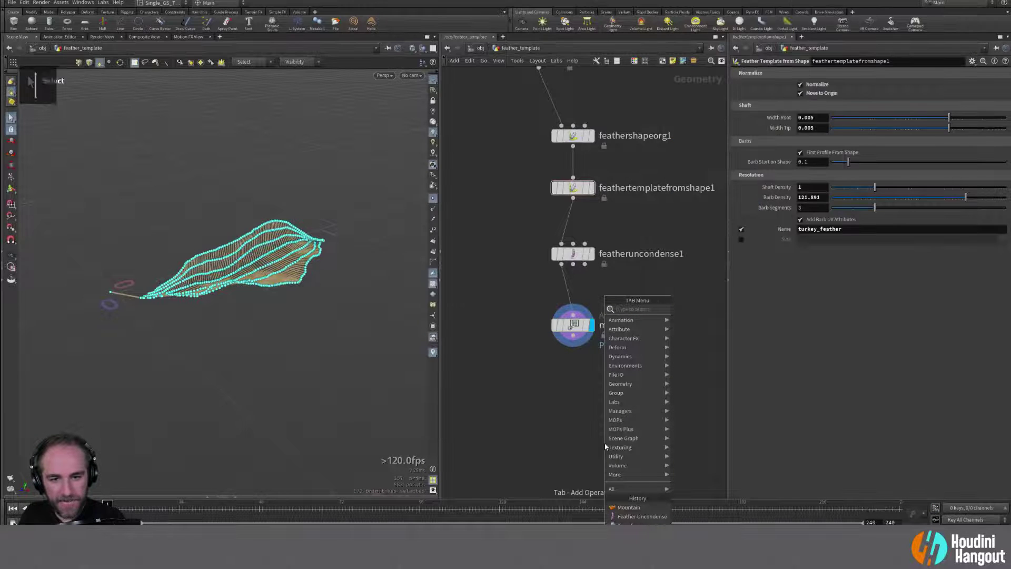
Step: Find the Feather Match Uncondensed node by searching for "match" and place it below mountain1
type("match")
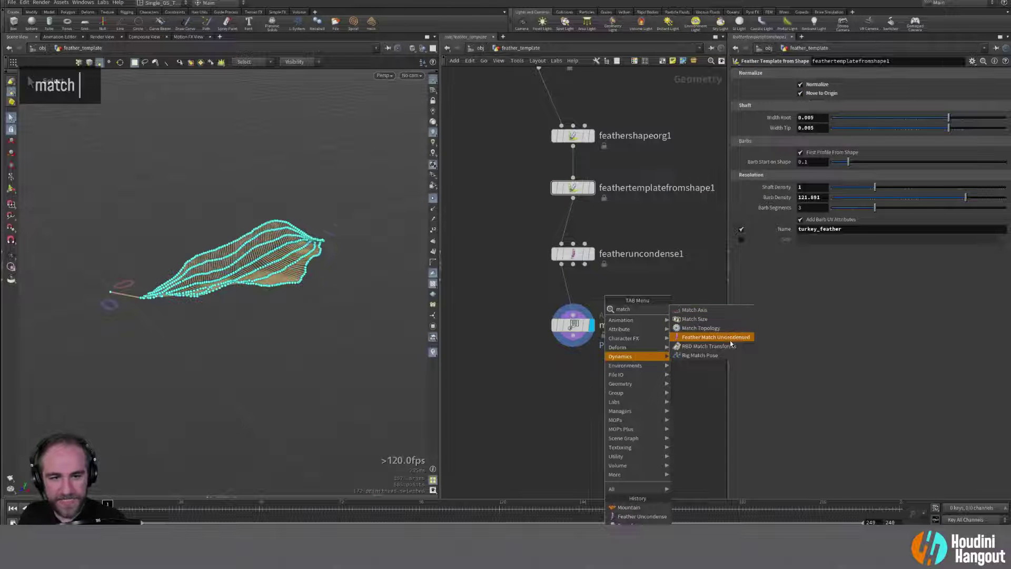
left_click(728, 337)
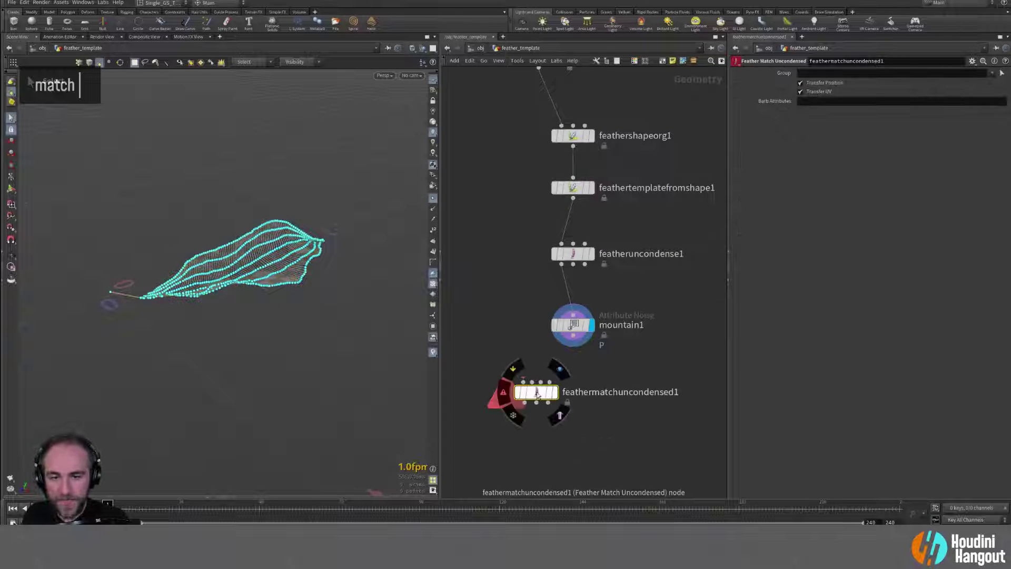
left_click(546, 400)
Step: Move featheruncondense1 and mountain1 into a side branch and wire feathertemplatefromshape1 into the first input of feathermatchuncondensed1
left_click_drag(578, 332, 634, 345)
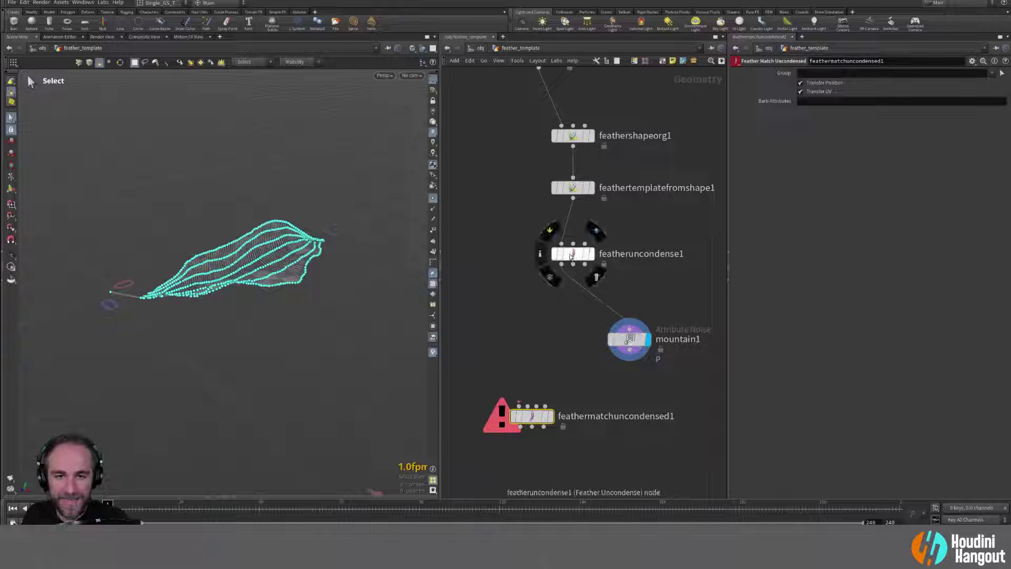
left_click_drag(568, 253, 642, 315)
double_click(655, 318)
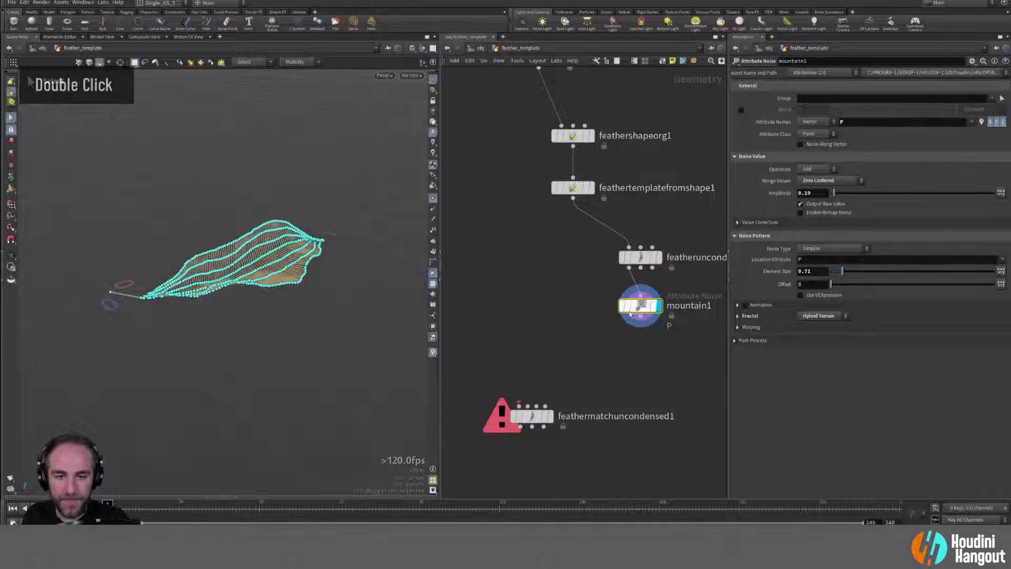
left_click_drag(568, 418, 573, 198)
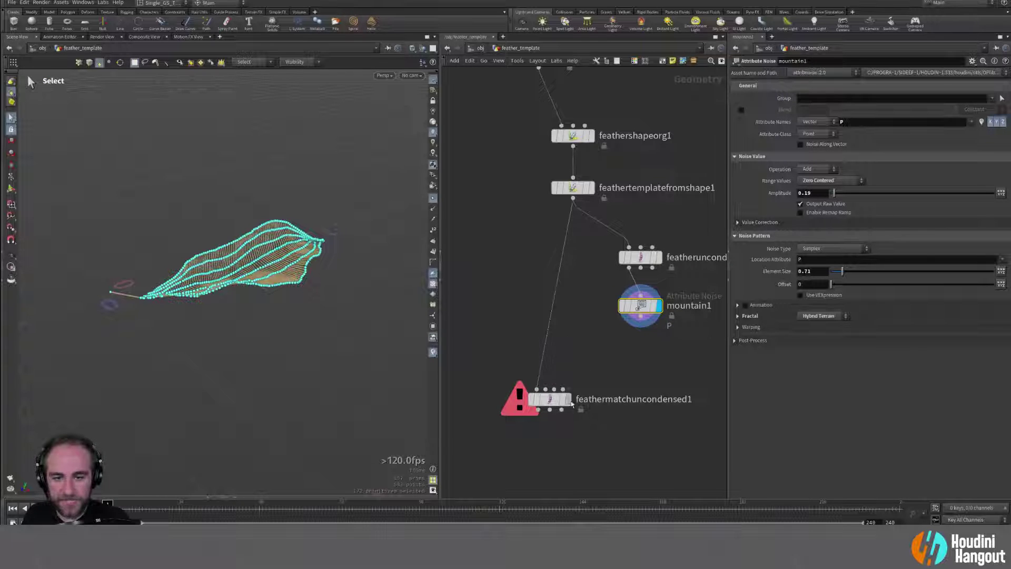
Step: Display feathermatchuncondensed1, wire mountain1 into its fourth input, Uncondensed Feathers, and inspect the resulting feather
double_click(572, 404)
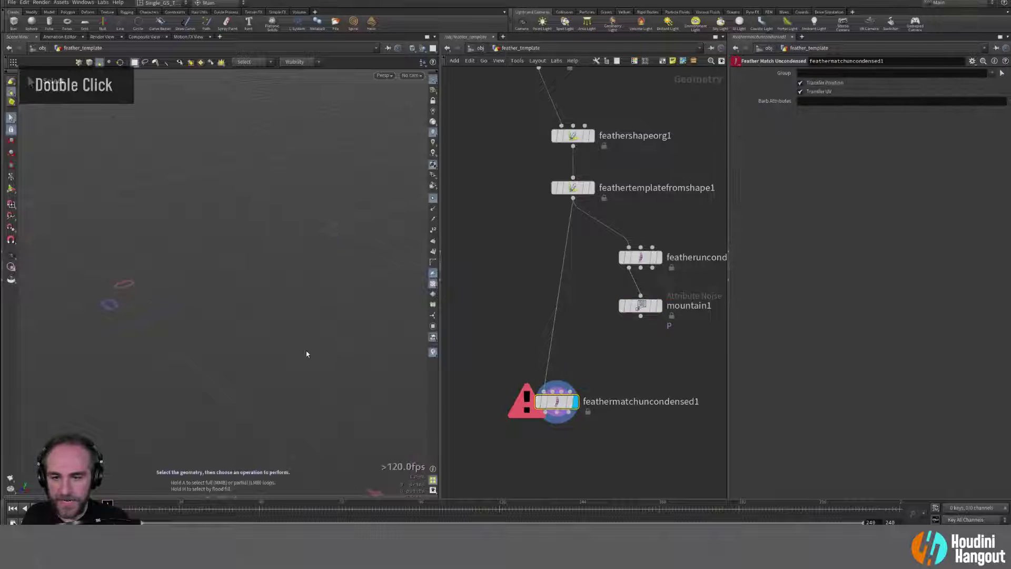
mouse_move(545, 406)
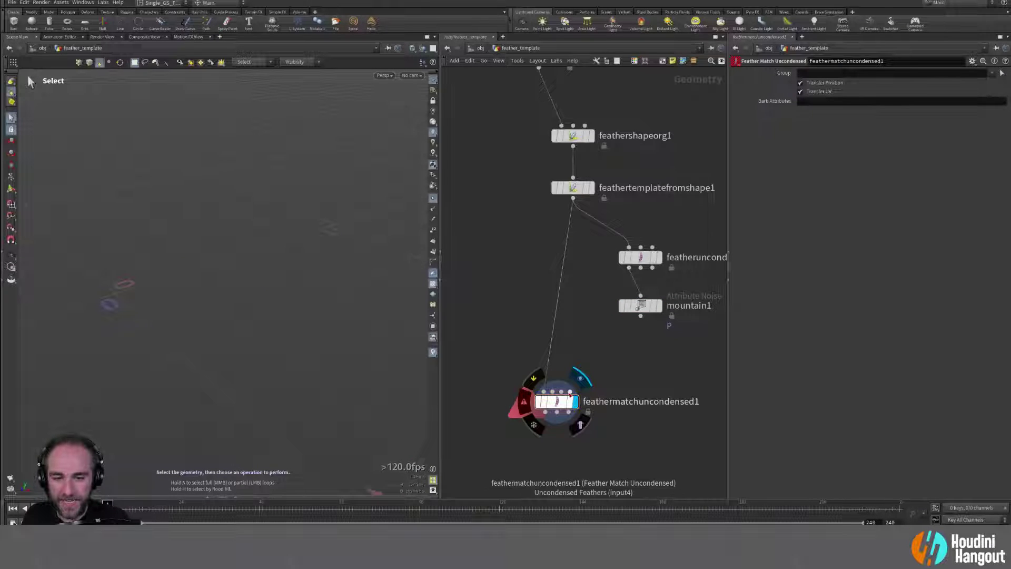
left_click_drag(570, 394, 641, 317)
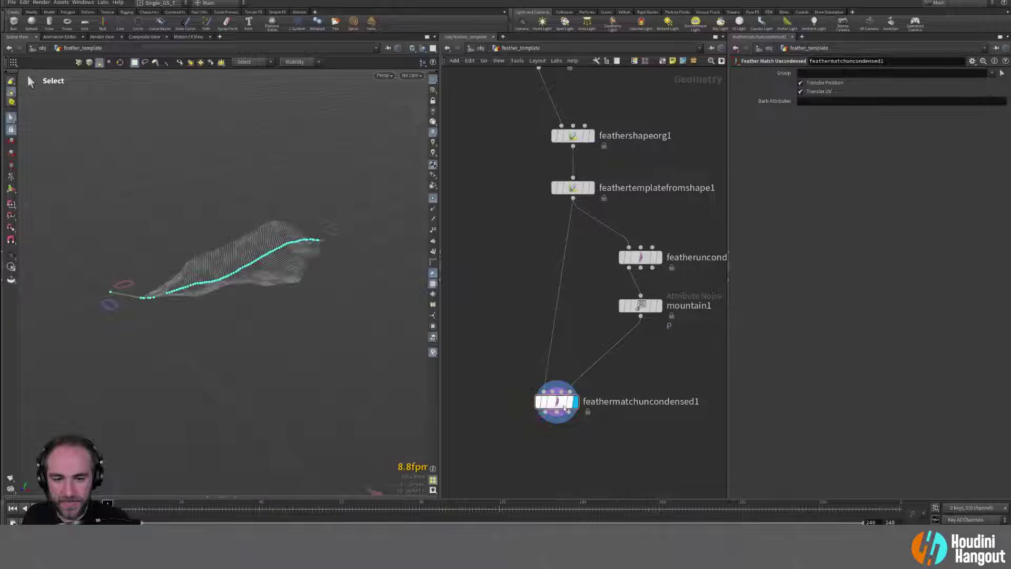
left_click_drag(232, 296, 245, 259, "alt")
right_click_drag(245, 259, 265, 246, "alt")
left_click_drag(265, 246, 295, 274, "alt")
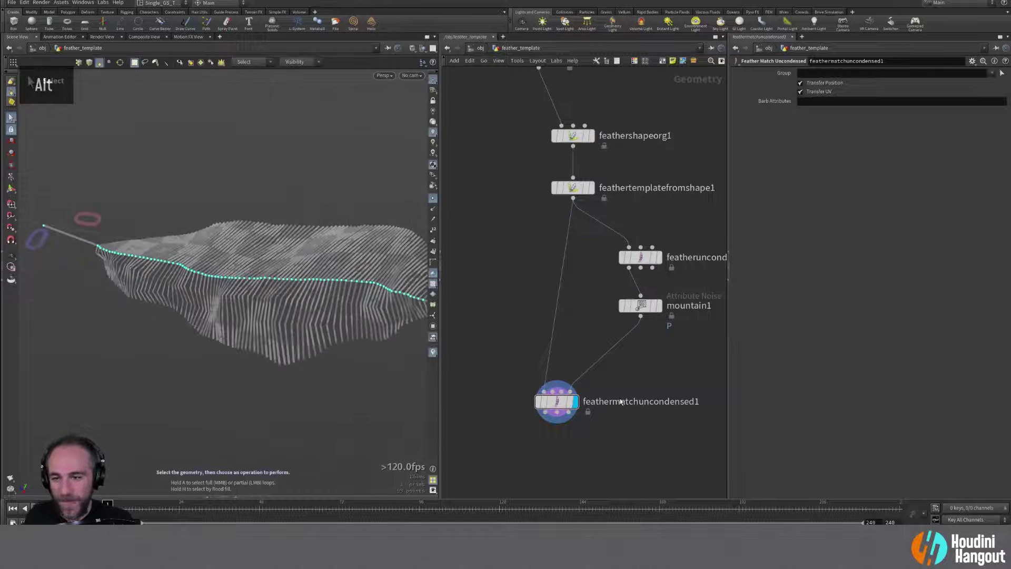
Step: Compare the feather with feathermatchuncondensed1 bypassed, the mountain1 output, and the re-enabled match result
left_click(538, 402)
left_click(537, 402)
left_click(536, 402)
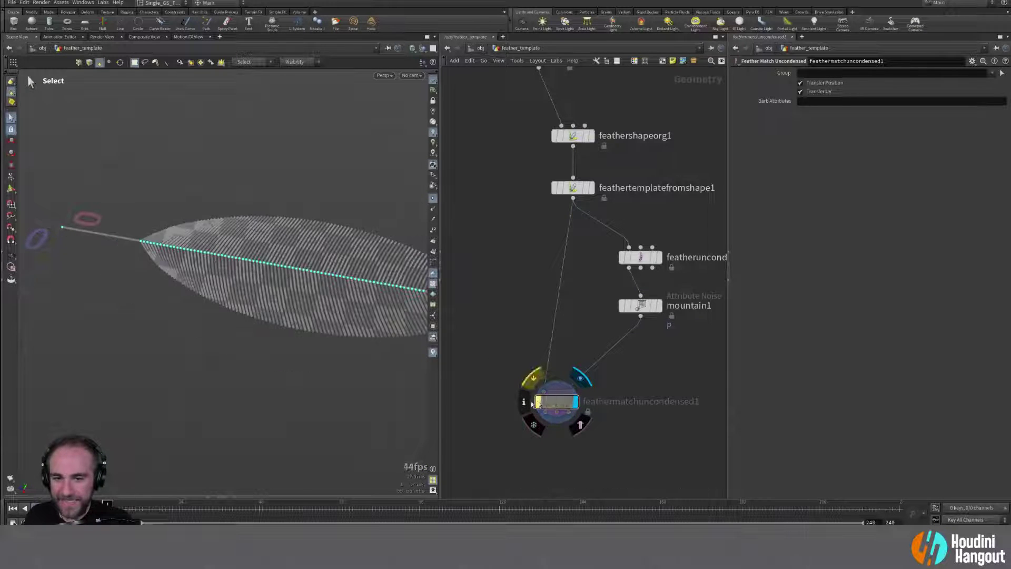
left_click_drag(226, 254, 313, 220, "alt")
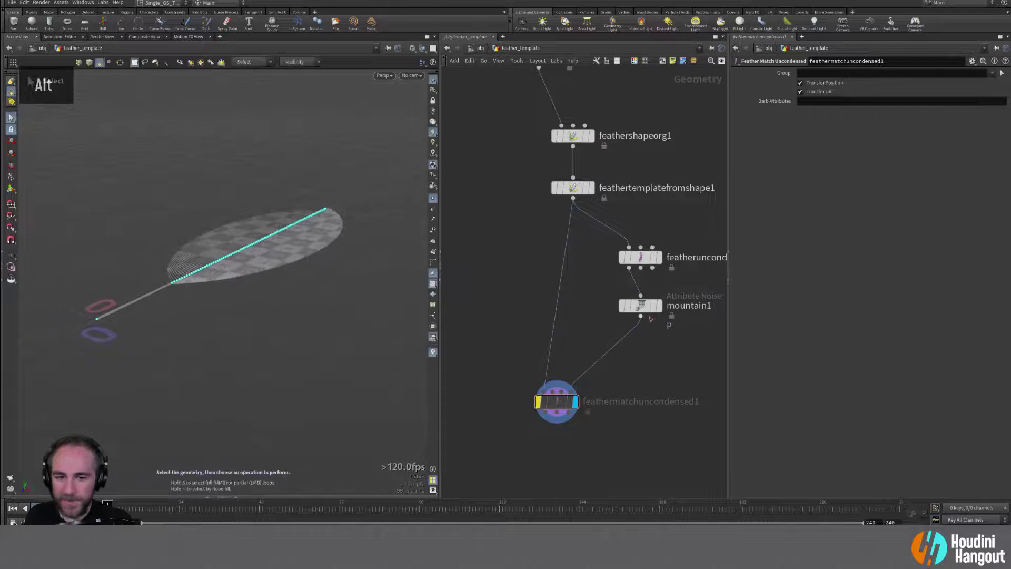
double_click(655, 306)
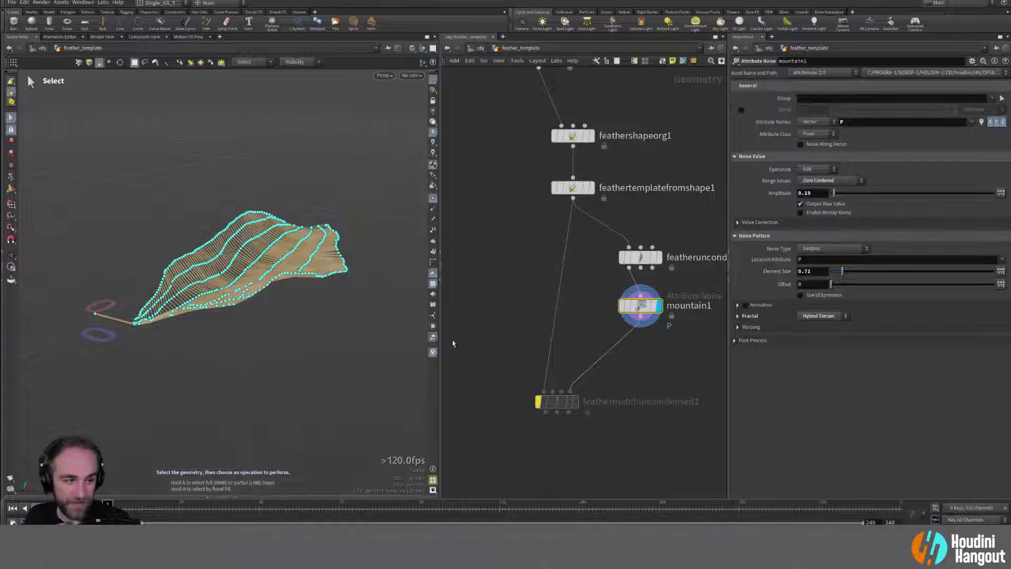
left_click(539, 402)
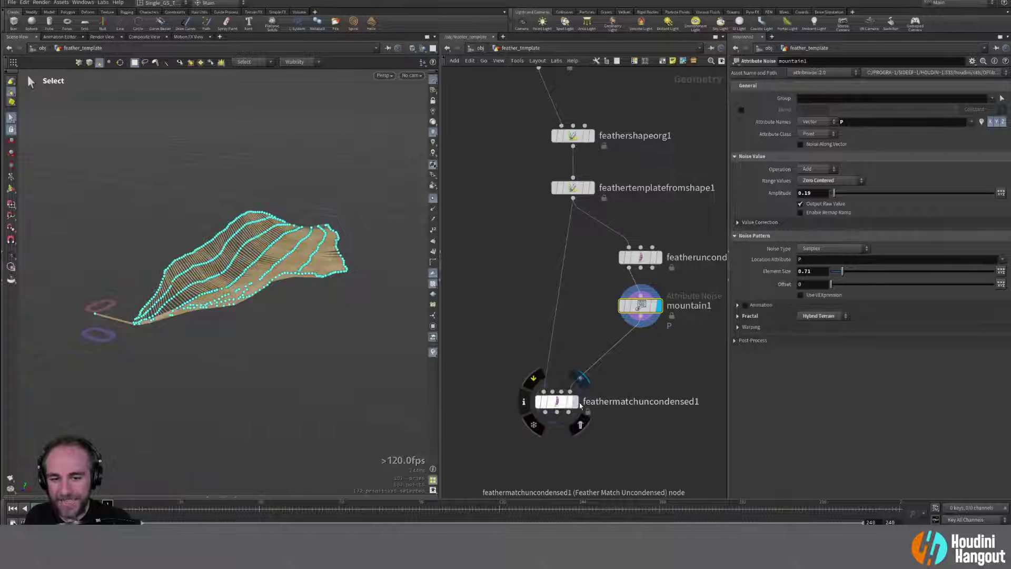
double_click(554, 401)
left_click_drag(158, 295, 98, 307, "alt")
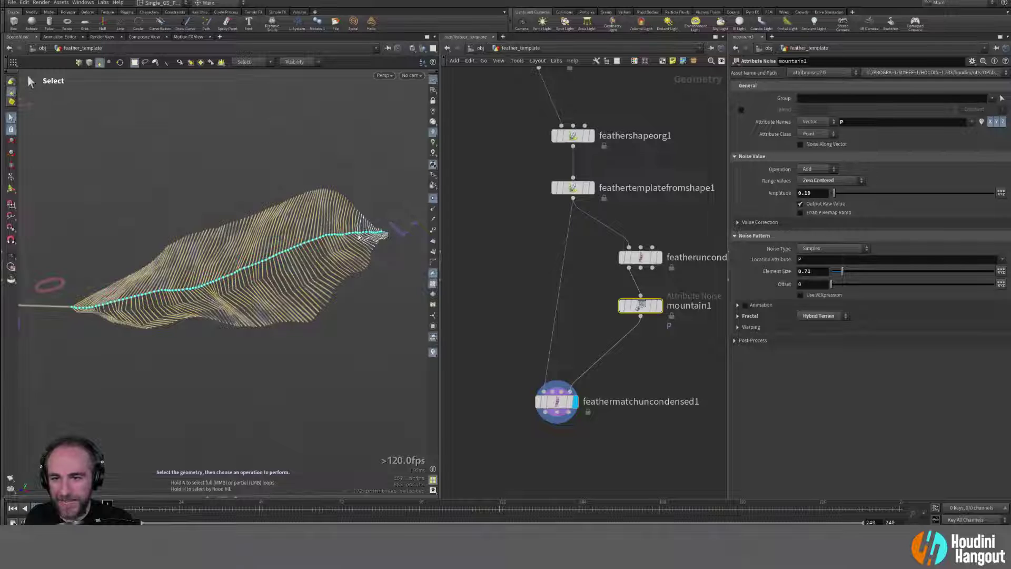
Step: Show the geometry spreadsheet below the viewport and inspect the P_barb point attributes of feathermatchuncondensed1
left_click(237, 498)
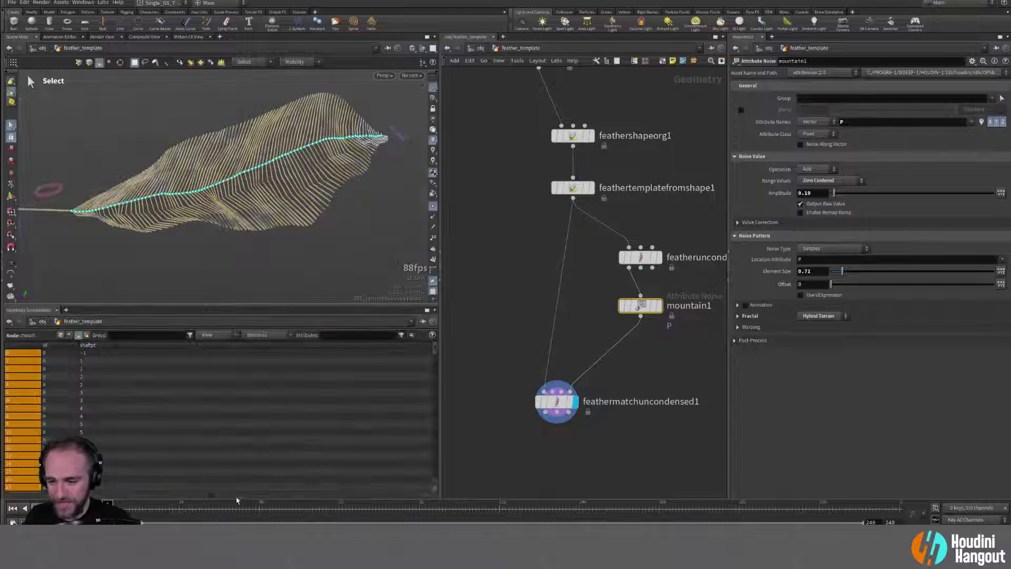
double_click(61, 335)
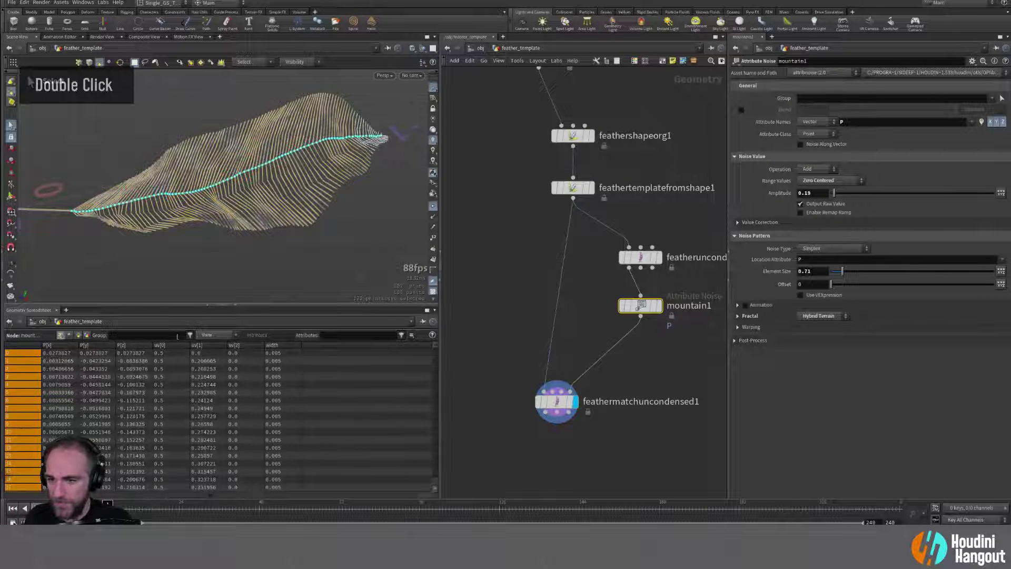
left_click(557, 401)
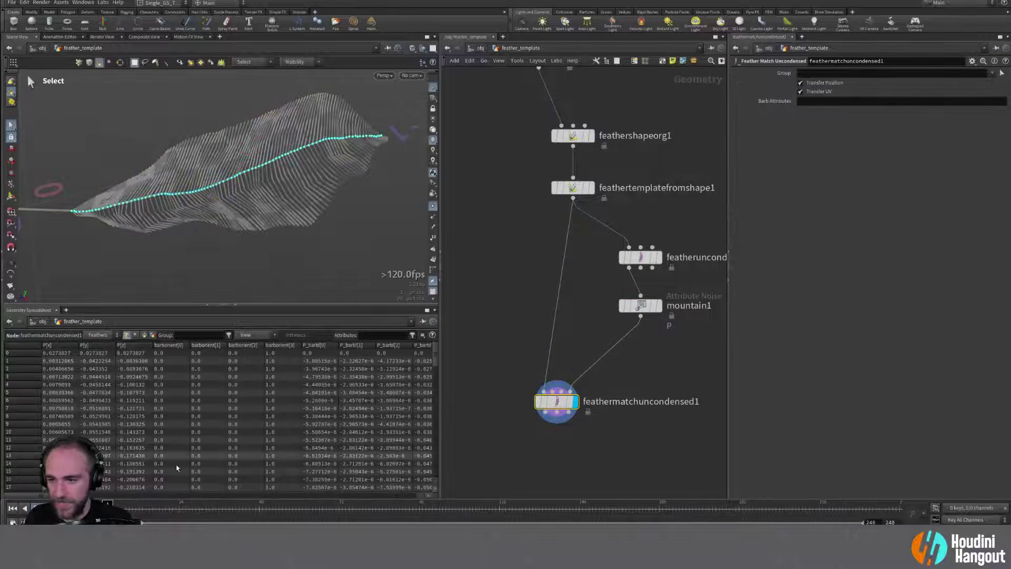
mouse_move(80, 496)
left_mouse_down()
mouse_move(98, 495)
mouse_move(76, 496)
mouse_move(86, 495)
left_mouse_up()
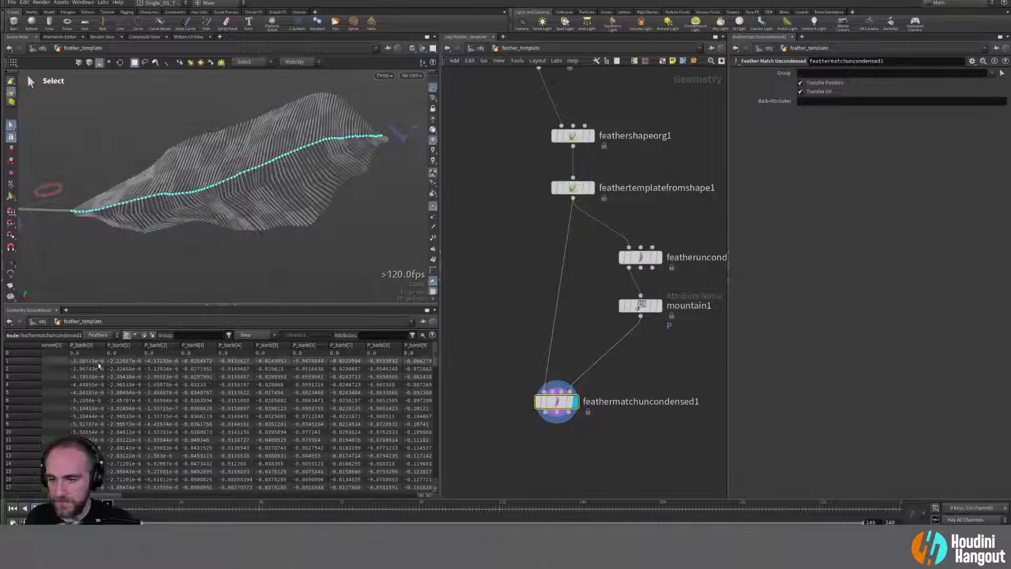
Step: Toggle the bypass on feathermatchuncondensed1 to compare its P and P_barb values before and after matching
double_click(539, 404)
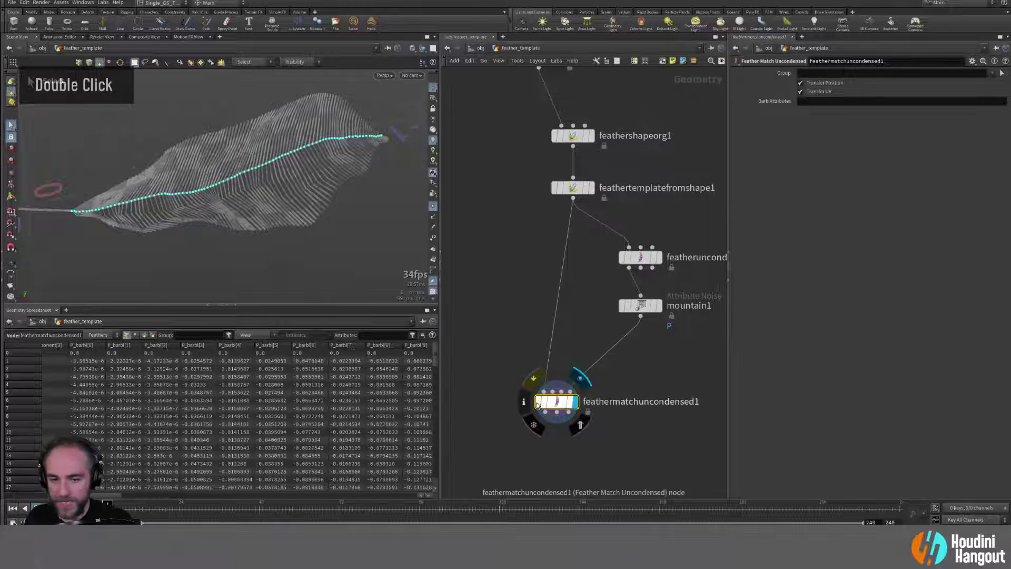
left_click(531, 378)
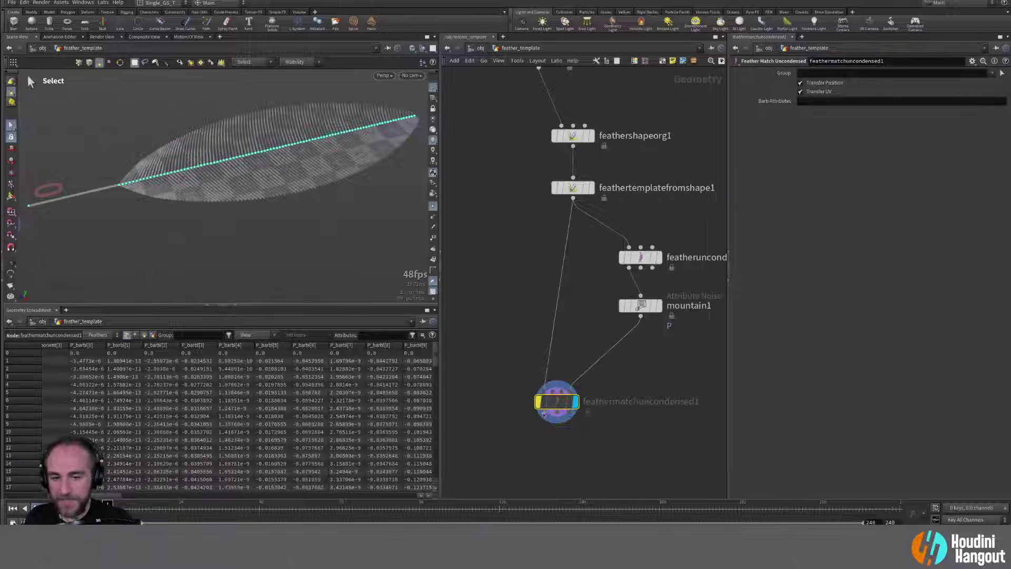
left_click(540, 402)
left_click_drag(101, 495, 63, 495)
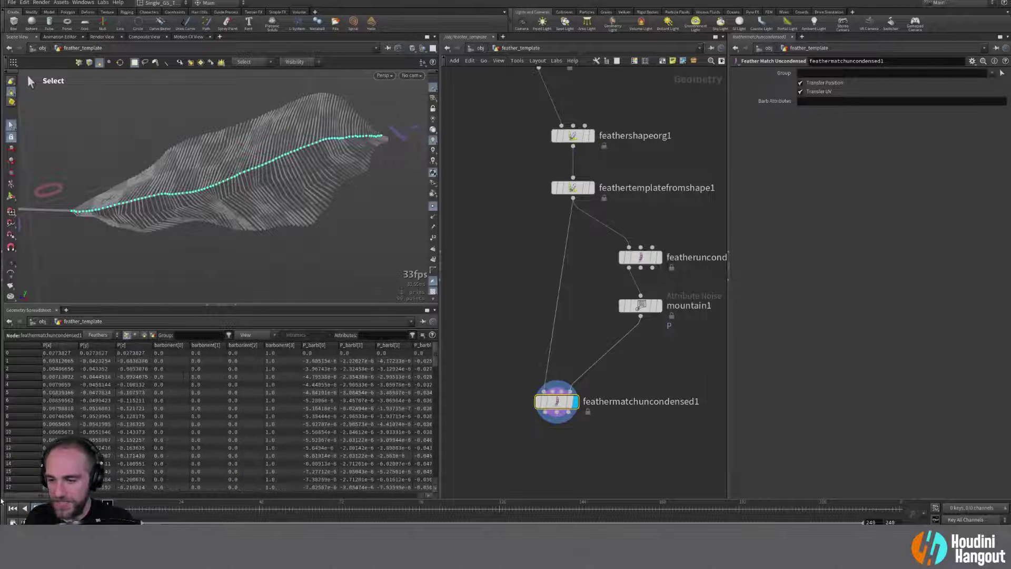
left_click(539, 402)
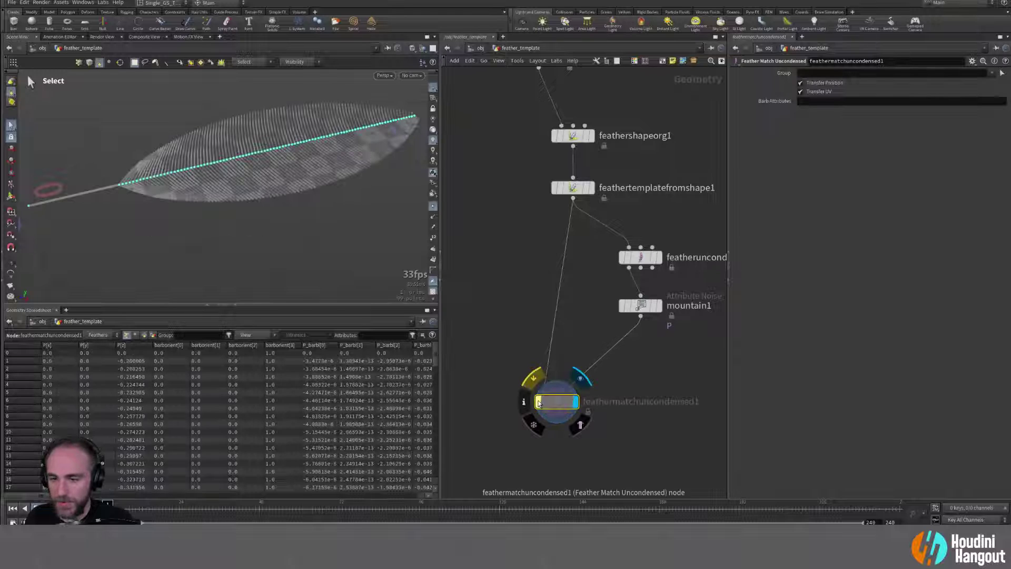
left_click(539, 402)
left_click(539, 402)
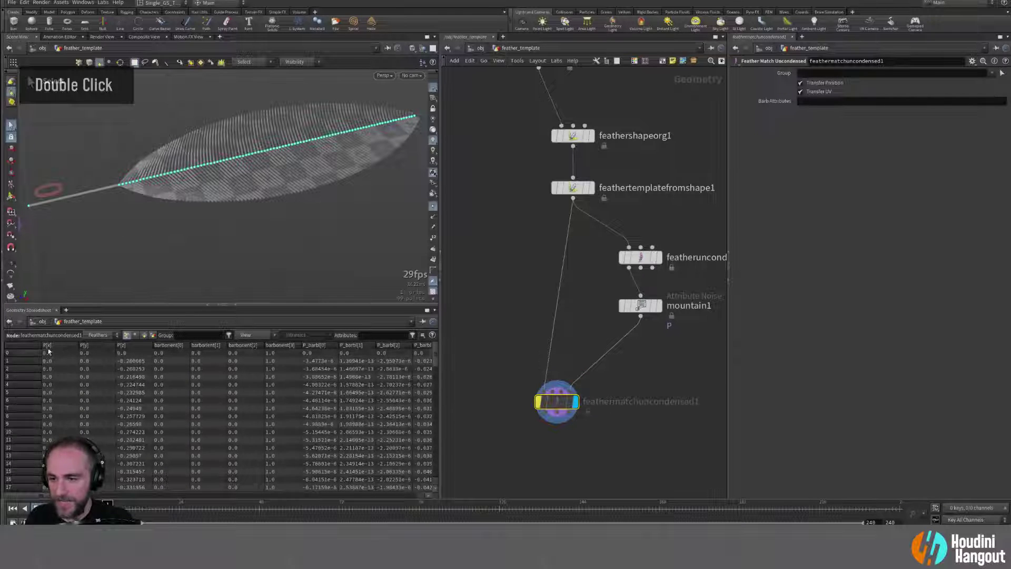
scroll(94, 401, "down", 8)
scroll(94, 402, "up", 8)
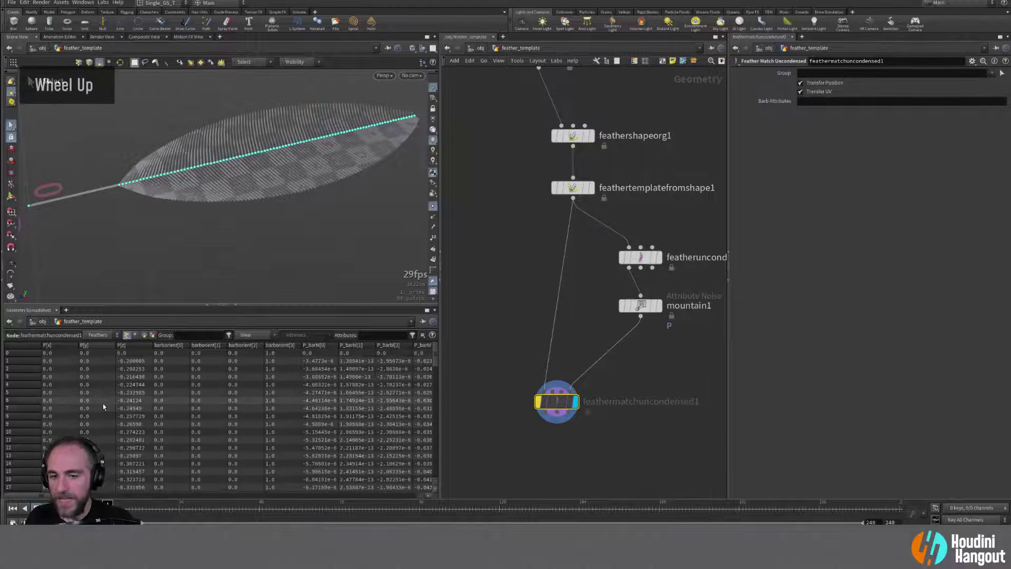
left_click(539, 402)
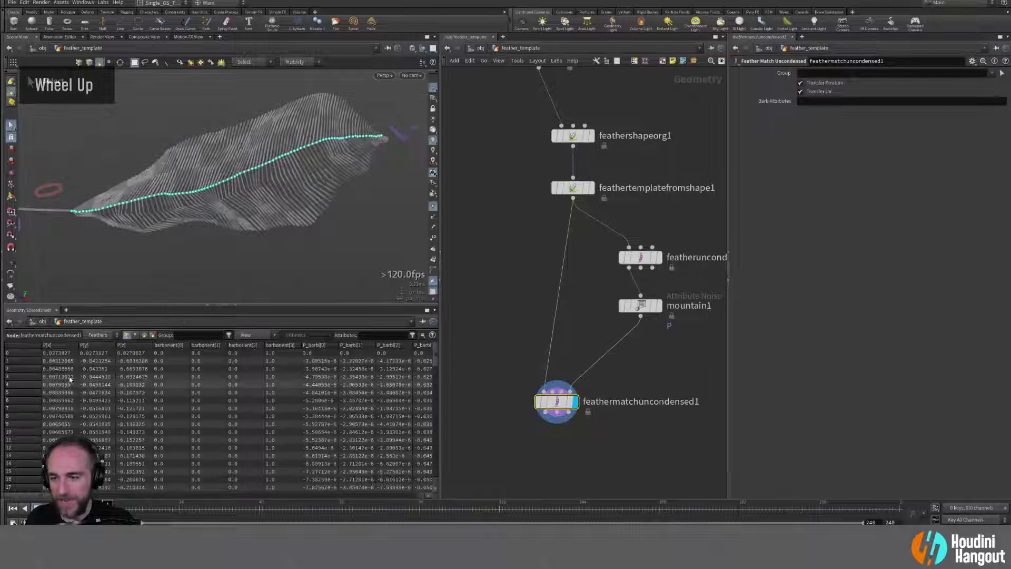
Step: Examine the matched feather from other angles and look through its P_barb columns in the spreadsheet
left_click_drag(156, 184, 211, 179, "alt")
middle_click_drag(211, 179, 249, 165, "alt")
left_click_drag(248, 166, 265, 169, "alt")
middle_click_drag(264, 169, 255, 188, "alt")
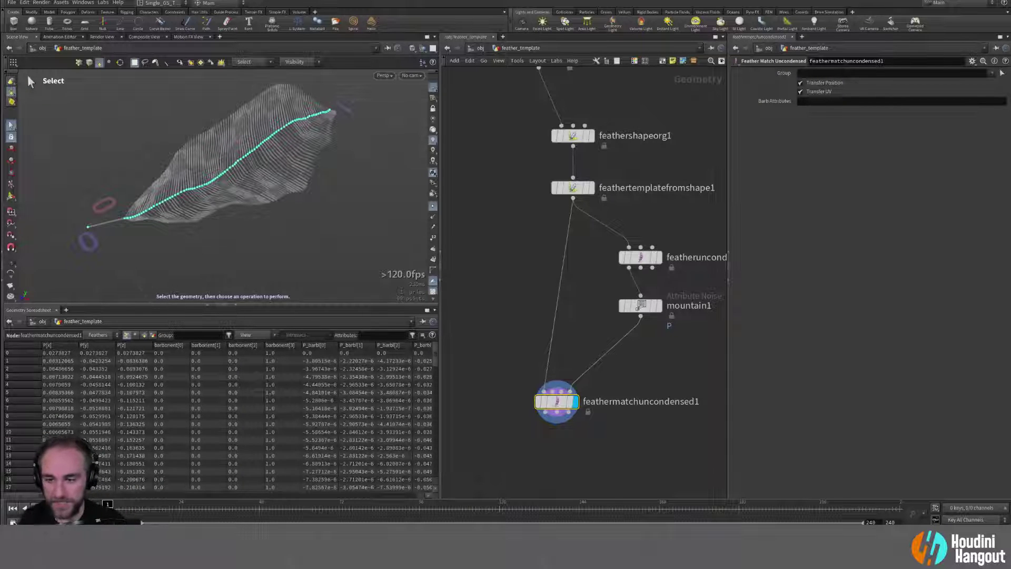
middle_click_drag(314, 364, 131, 352)
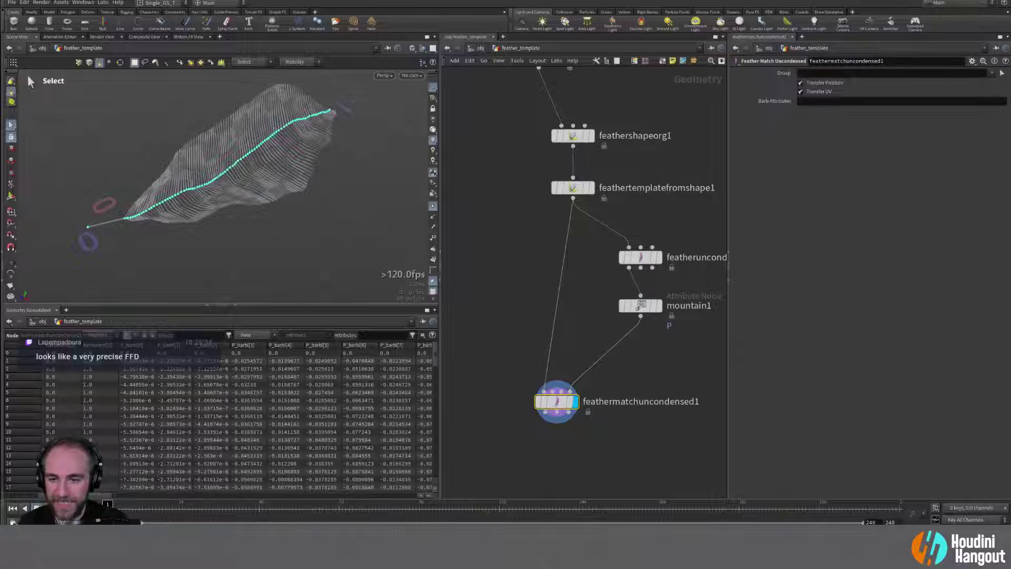
left_click_drag(91, 497, 99, 497)
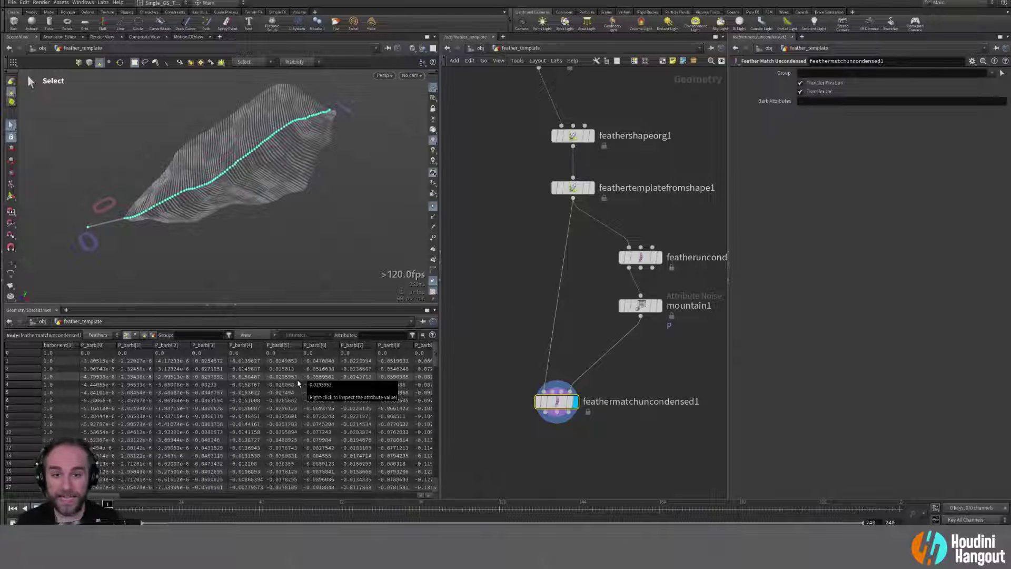
Step: Set Barb Segments on feathertemplatefromshape1 to 5 and display the mountain1 output
left_click(574, 188)
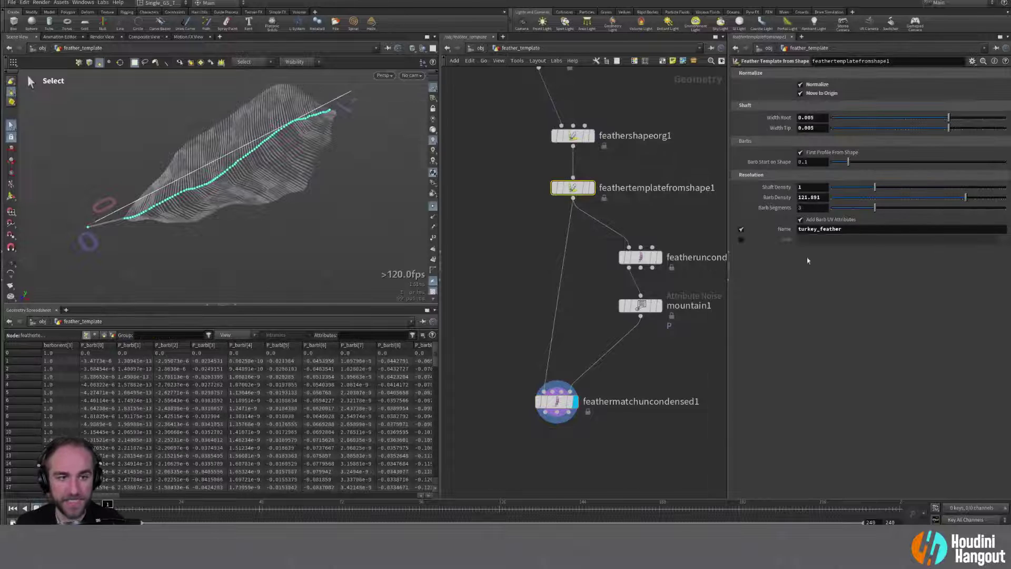
left_click(909, 208)
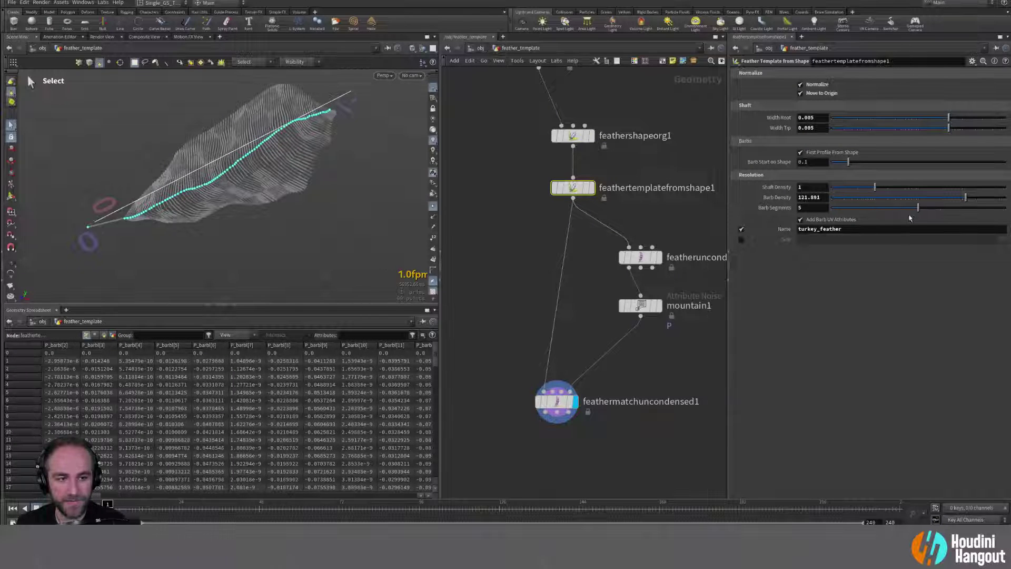
double_click(640, 305)
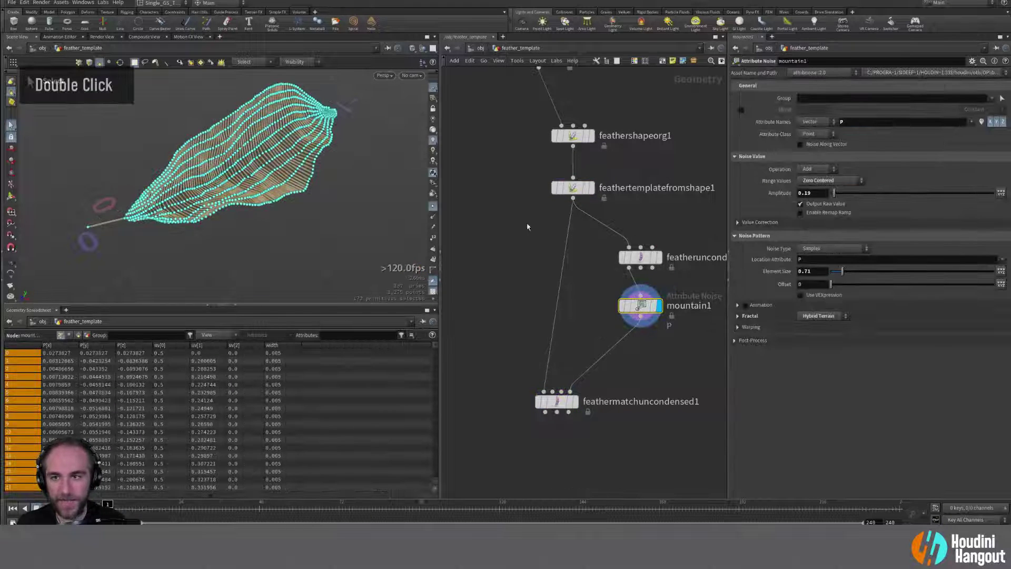
Step: Raise Barb Segments on feathertemplatefromshape1 to 8 and examine the denser noise-deformed barbs up close
left_click(574, 188)
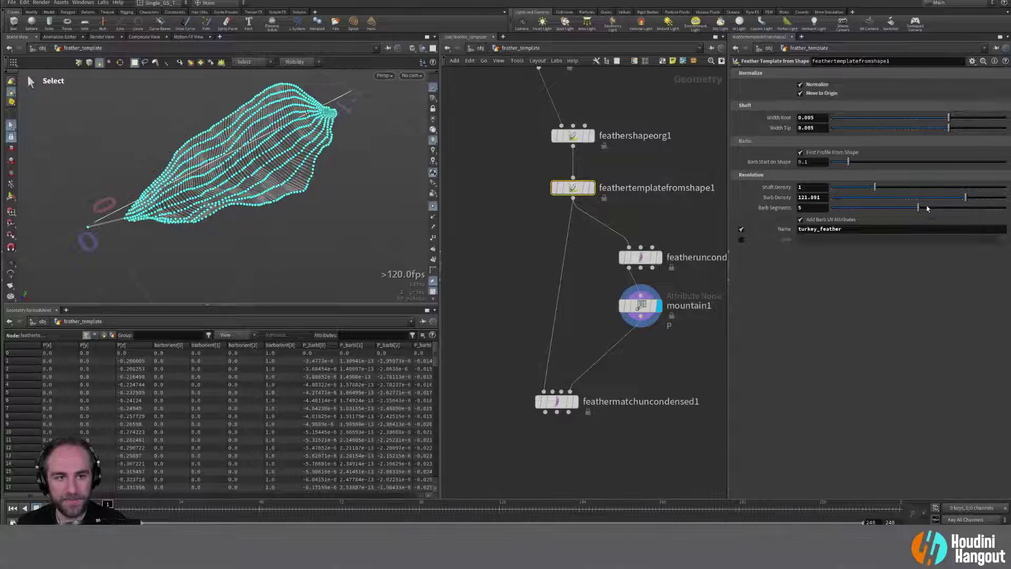
left_click(983, 208)
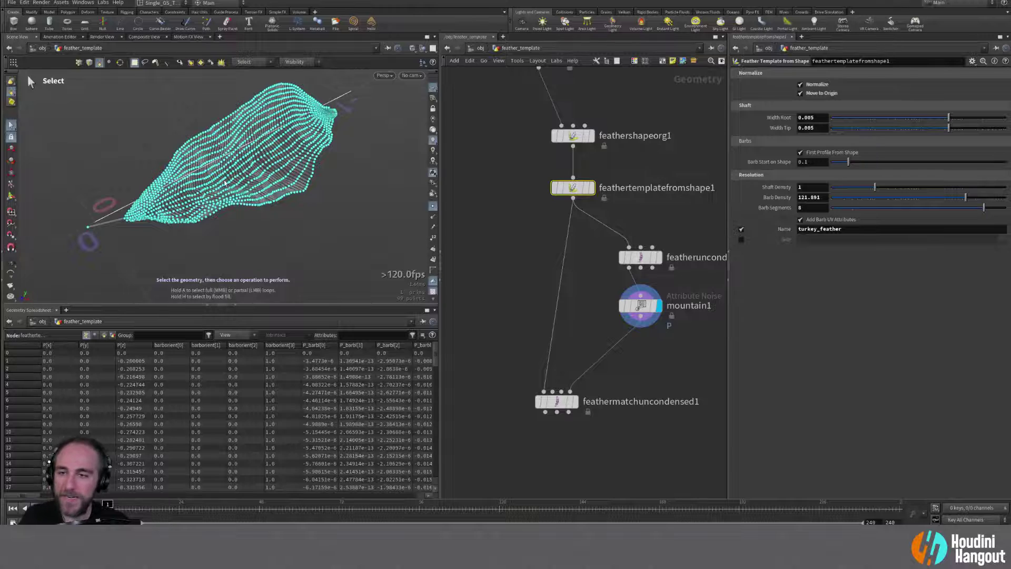
left_click_drag(225, 182, 211, 193, "alt")
right_click_drag(211, 193, 210, 195, "alt")
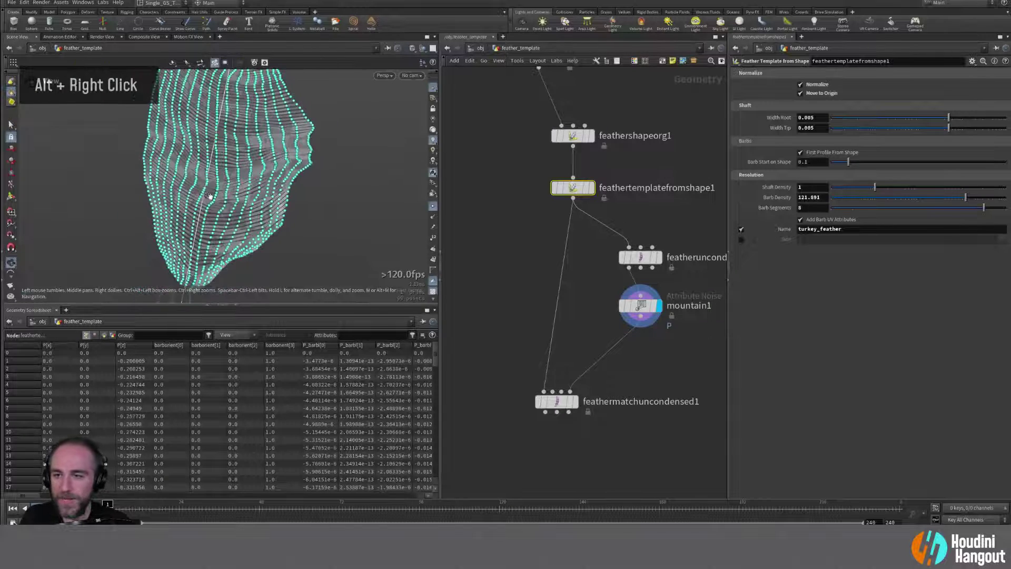
left_click_drag(210, 196, 155, 234, "alt")
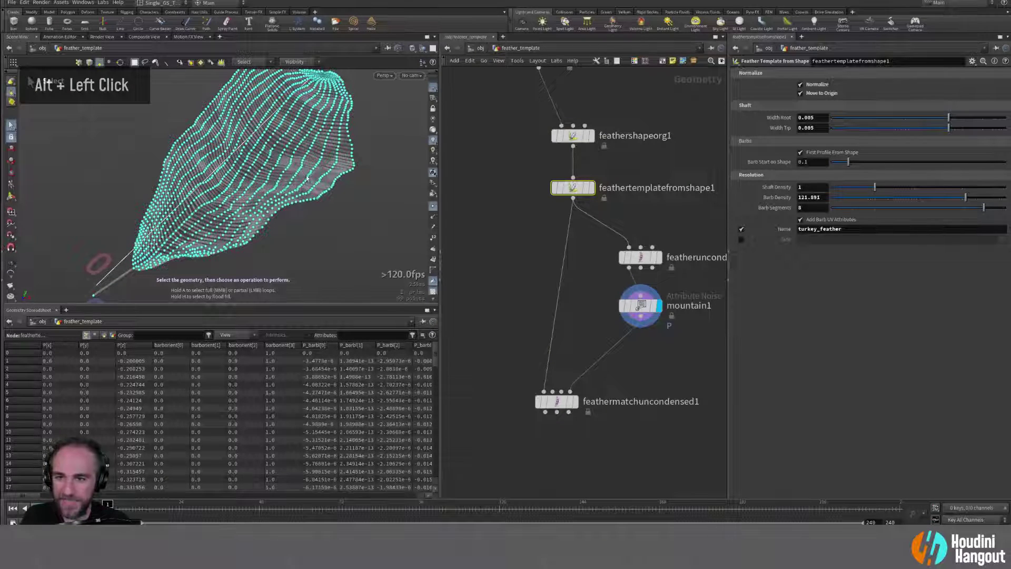
Step: Check featheruncondense1, then display feathertemplatefromshape1 and set its Barb Segments back to 3
left_click(636, 260)
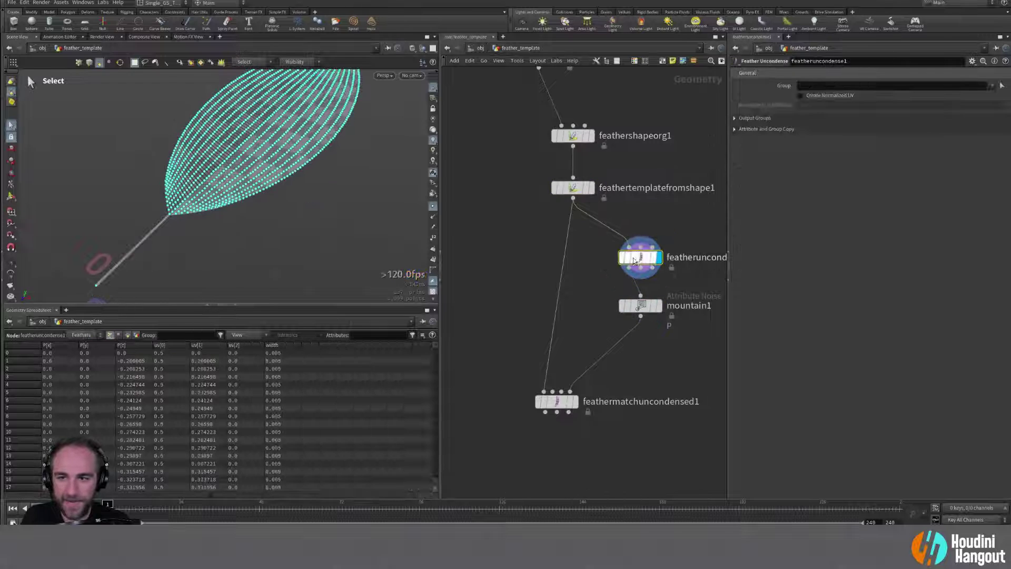
double_click(574, 188)
left_click_drag(232, 158, 258, 202, "alt")
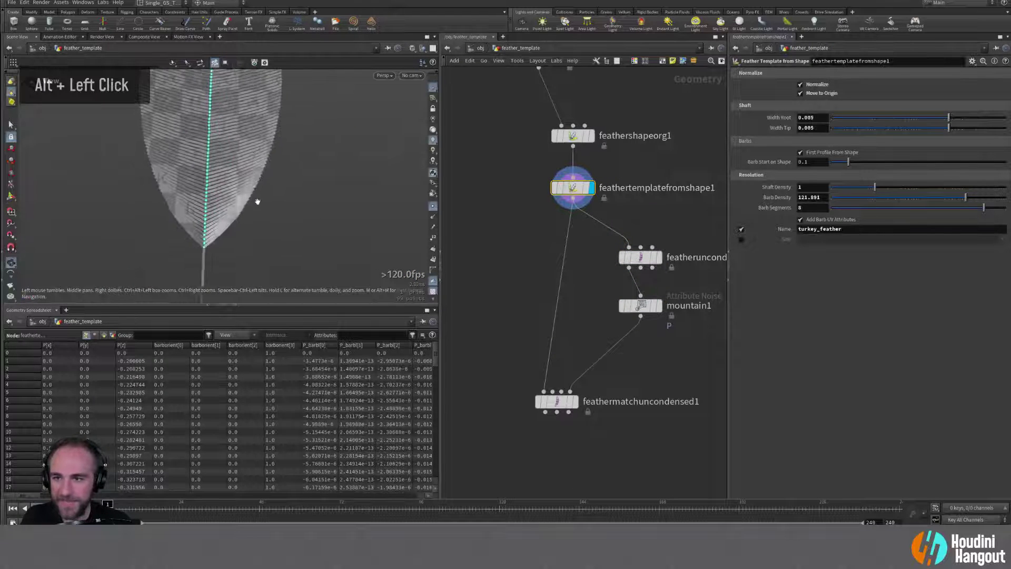
right_click_drag(257, 202, 227, 237, "alt")
left_click_drag(226, 237, 248, 227, "alt")
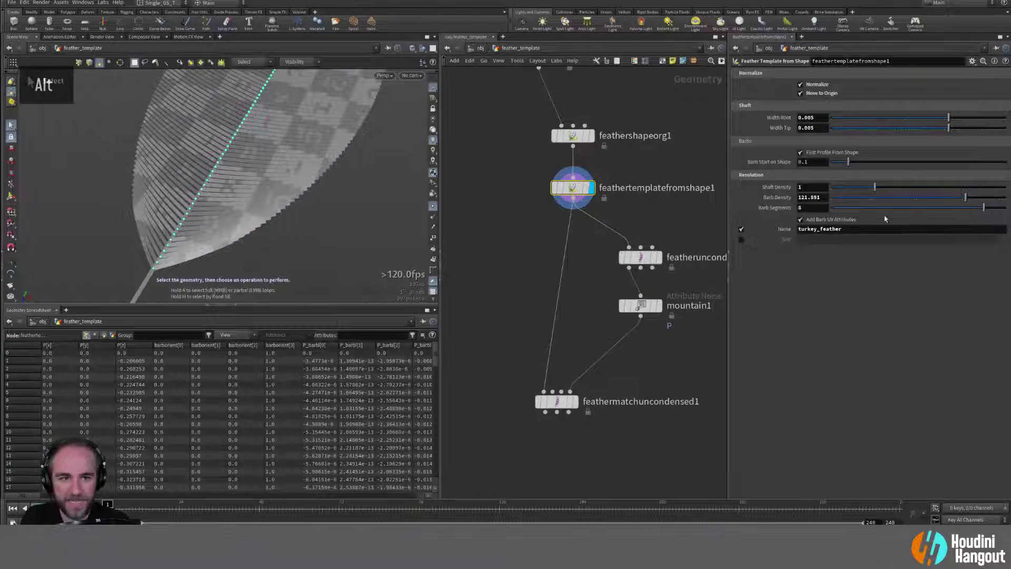
middle_click_drag(264, 188, 147, 155, "alt")
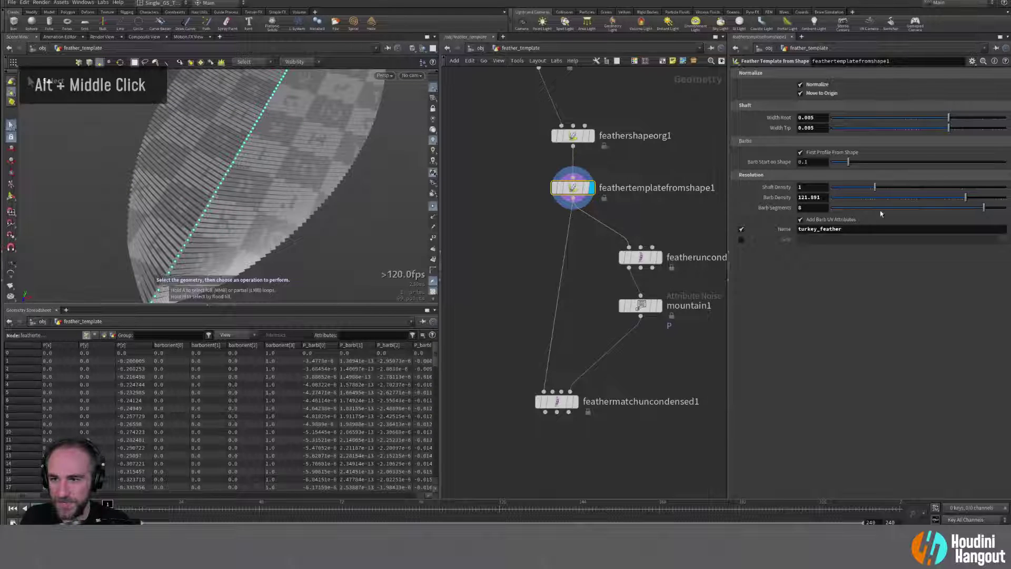
left_click_drag(972, 209, 883, 222)
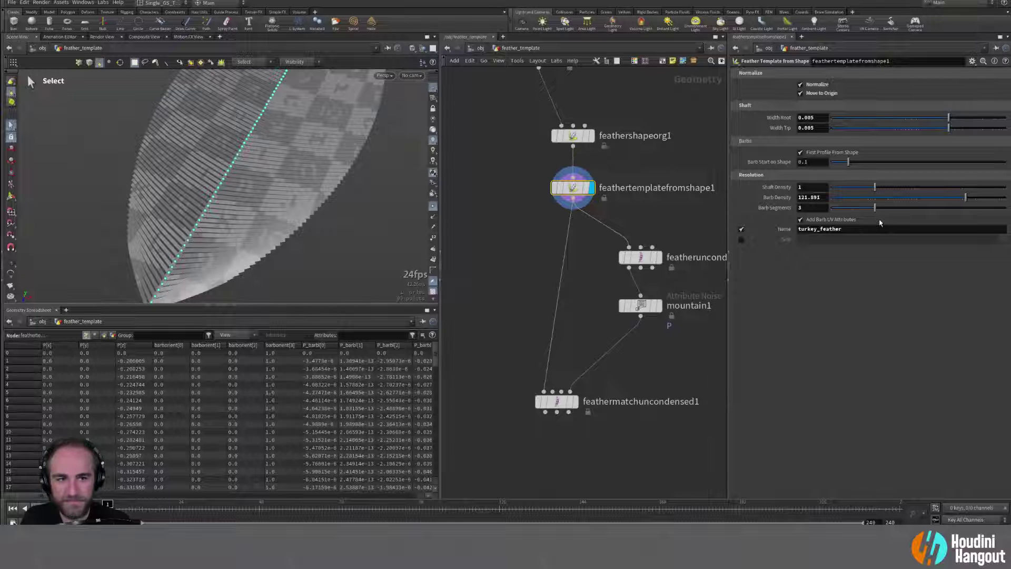
Step: Try Barb Segments of 2 on feathertemplatefromshape1, restore it to 3, and examine the whole feather
left_click_drag(899, 210, 854, 218)
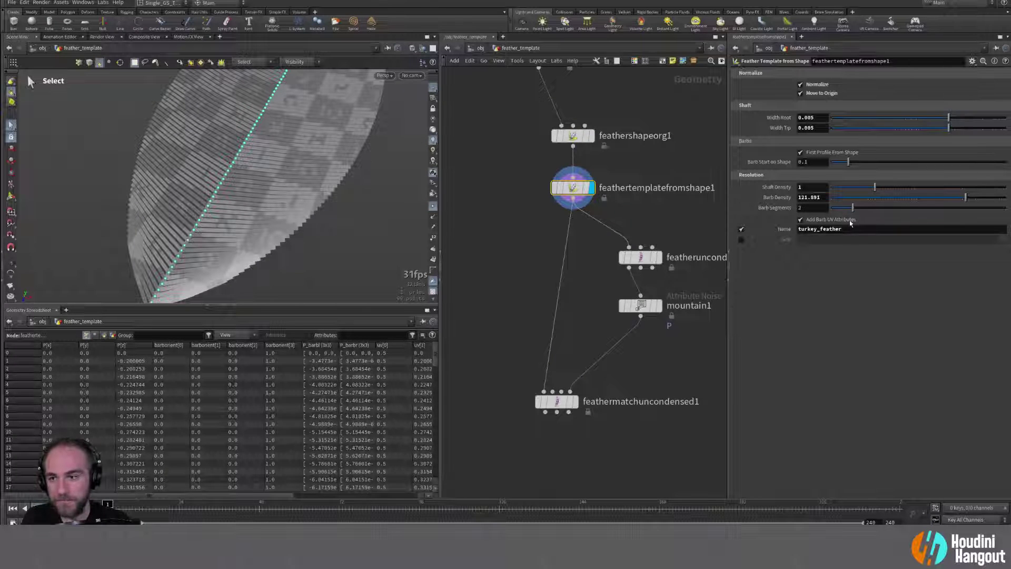
left_click_drag(853, 207, 875, 208)
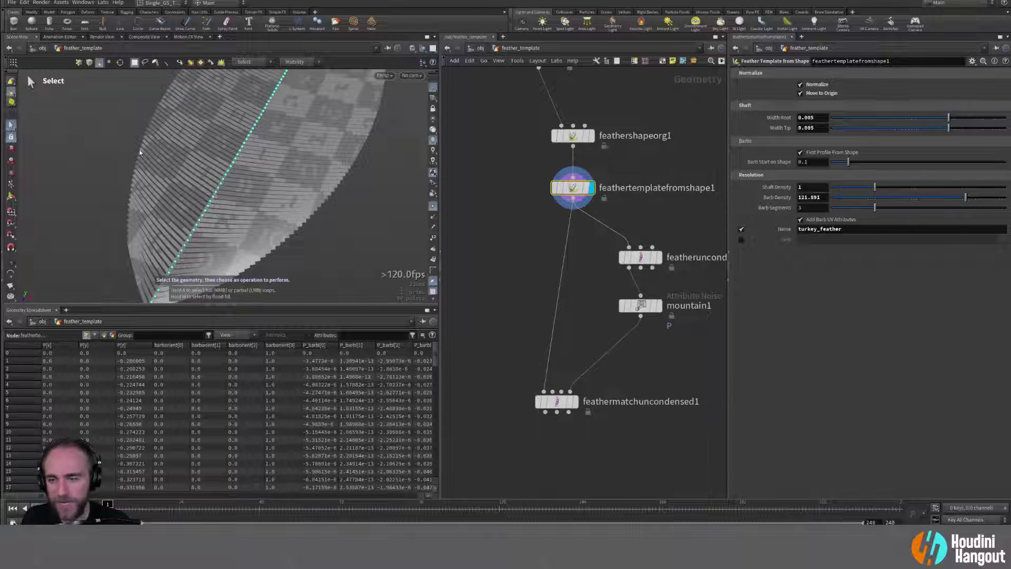
right_click_drag(158, 122, 226, 199, "alt")
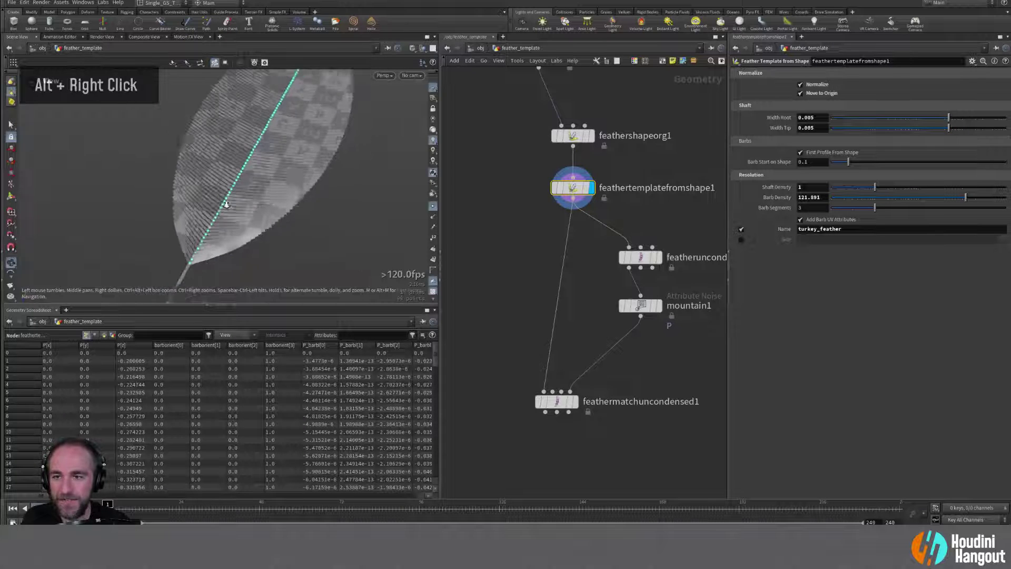
left_click_drag(226, 198, 248, 213, "alt")
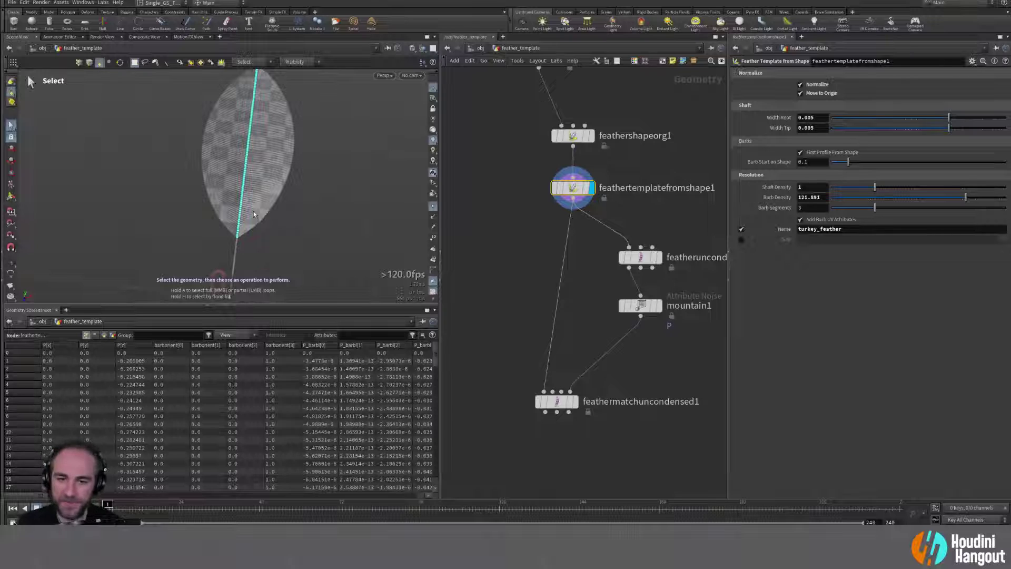
Step: Display the feathermatchuncondensed1 output and move that node closer to the mountain1 branch
double_click(556, 402)
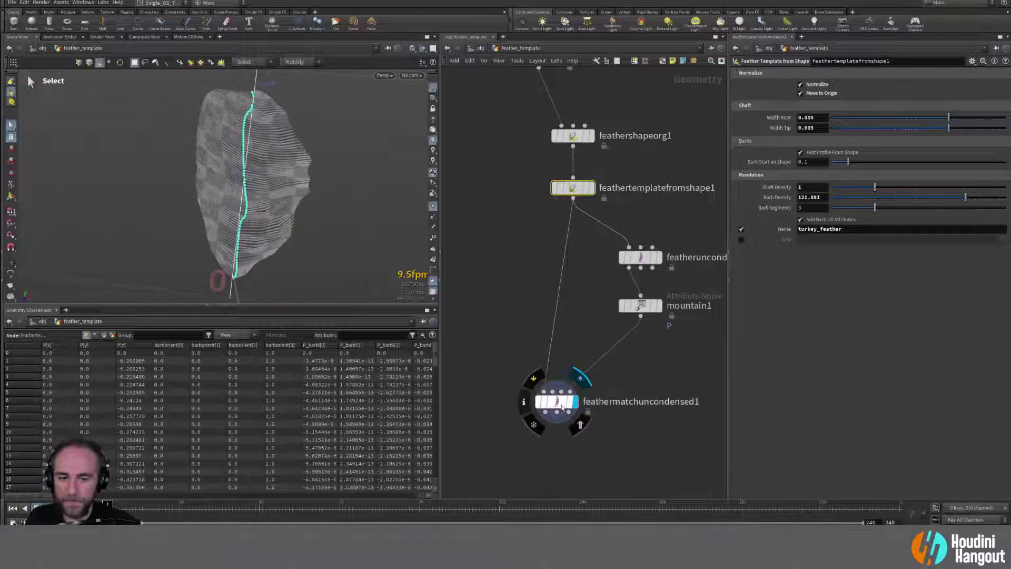
left_click_drag(556, 401, 562, 371)
left_click(562, 370)
right_click_drag(563, 370, 519, 166, "alt")
left_click_drag(518, 166, 519, 167)
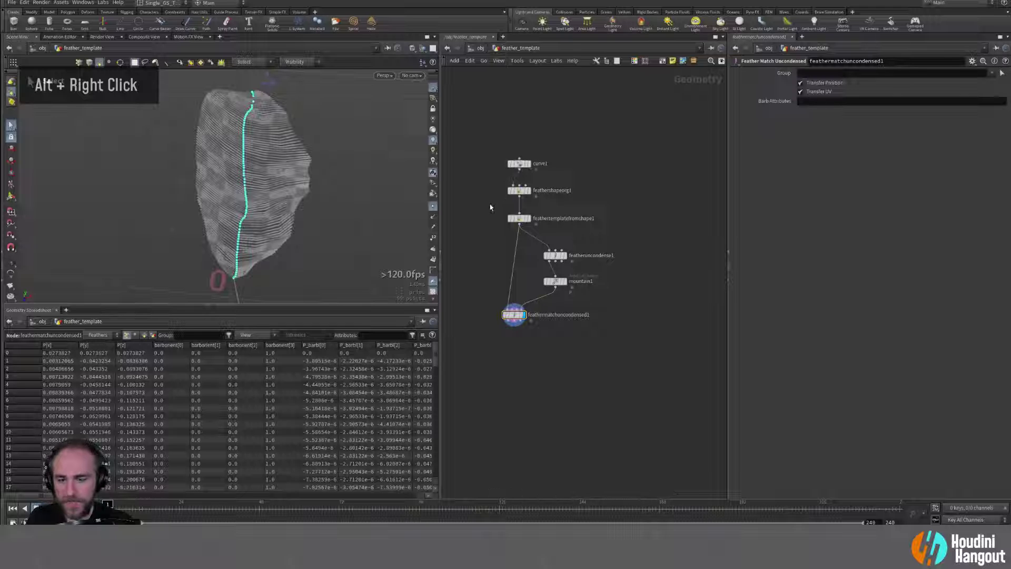
Step: Rename the feather_template geometry object to basic_feather_template and go back inside its network
key("u")
double_click(583, 251)
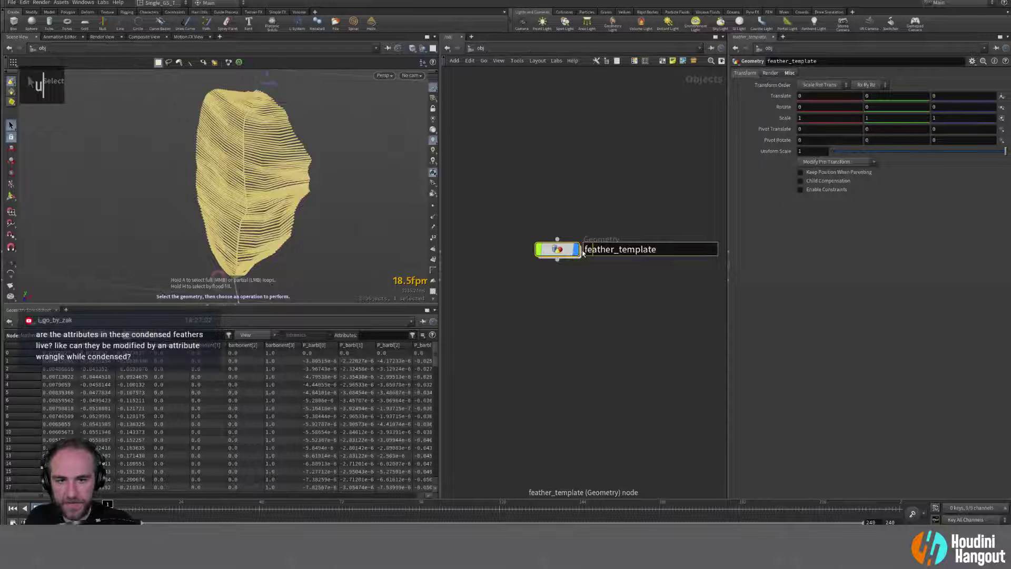
type("basic_")
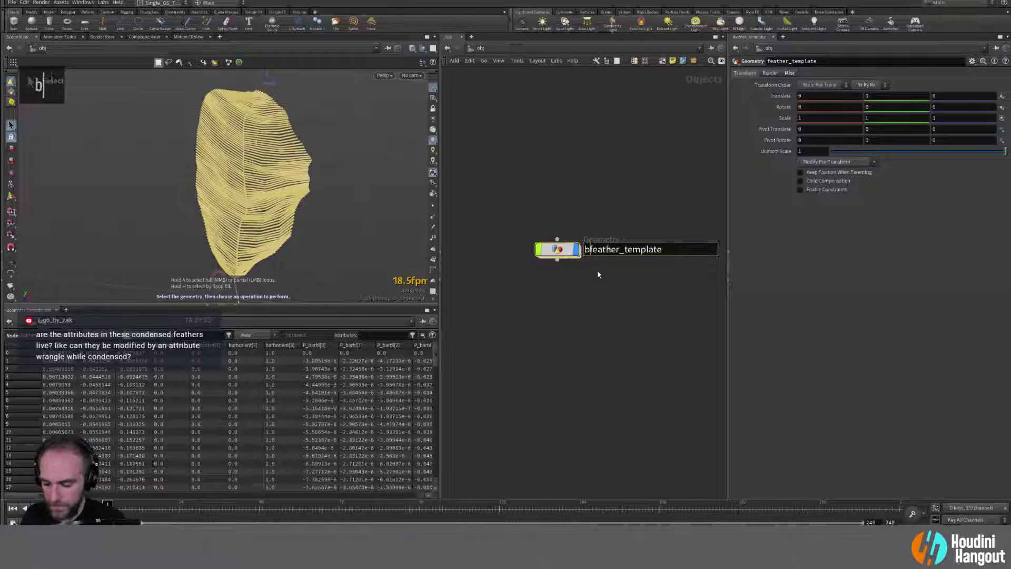
key("Return")
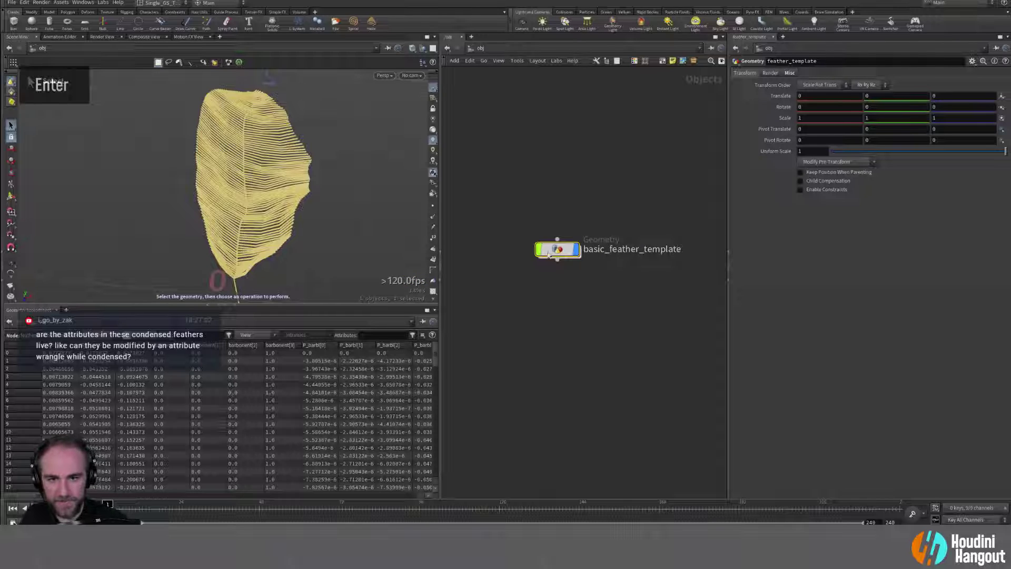
key("c")
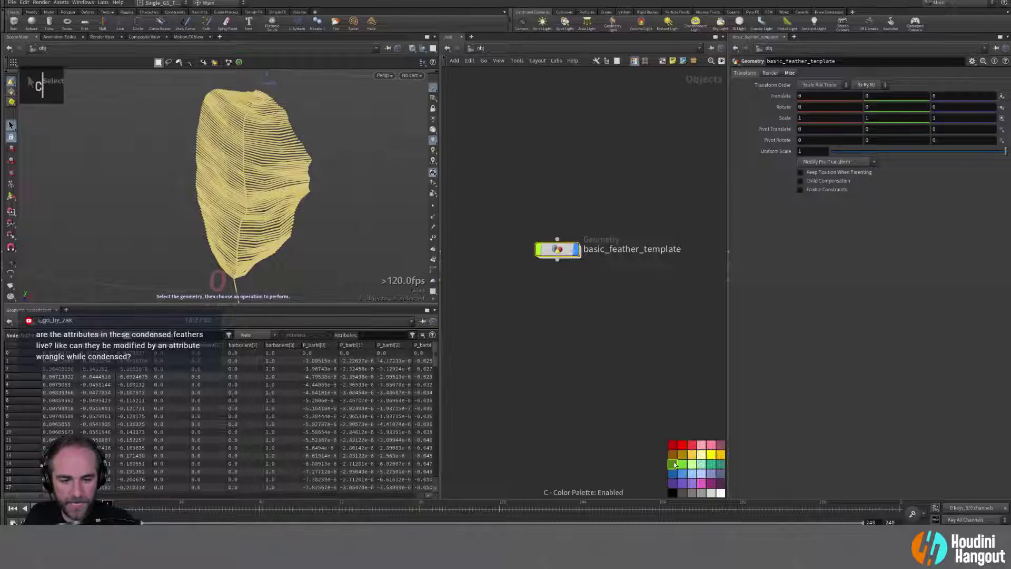
double_click(557, 249)
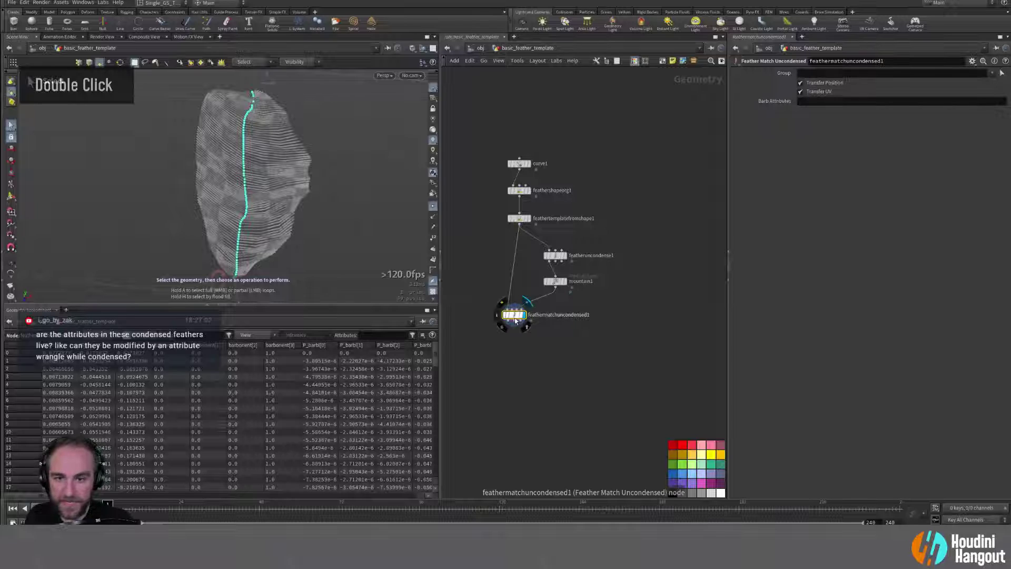
Step: Line up feathermatchuncondensed1 beneath the feather template chain in the network
left_click_drag(515, 320, 520, 332)
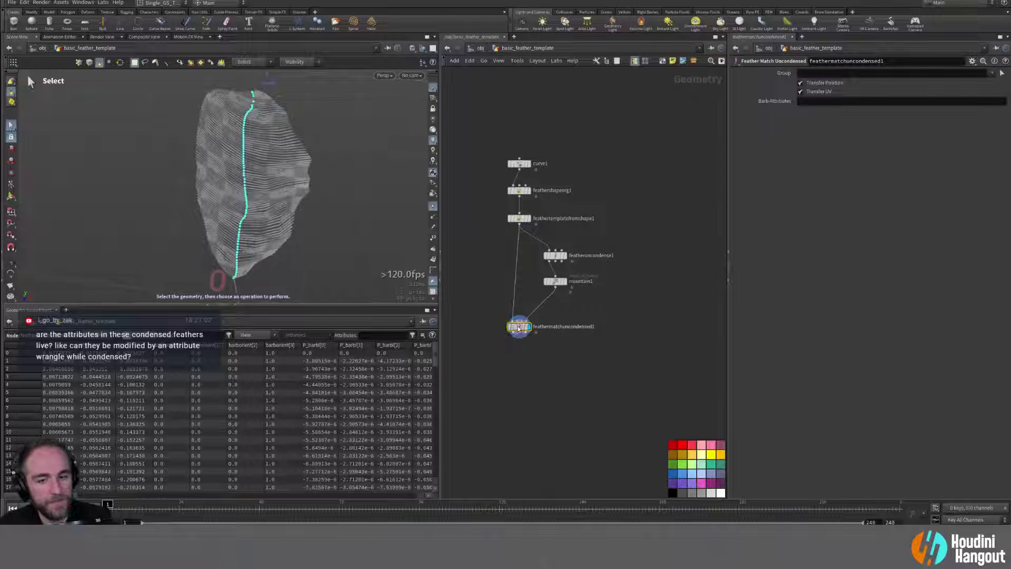
mouse_move(518, 329)
left_mouse_down()
mouse_move(533, 347)
mouse_move(518, 391)
mouse_move(519, 315)
left_mouse_up()
right_click_drag(496, 388, 497, 363)
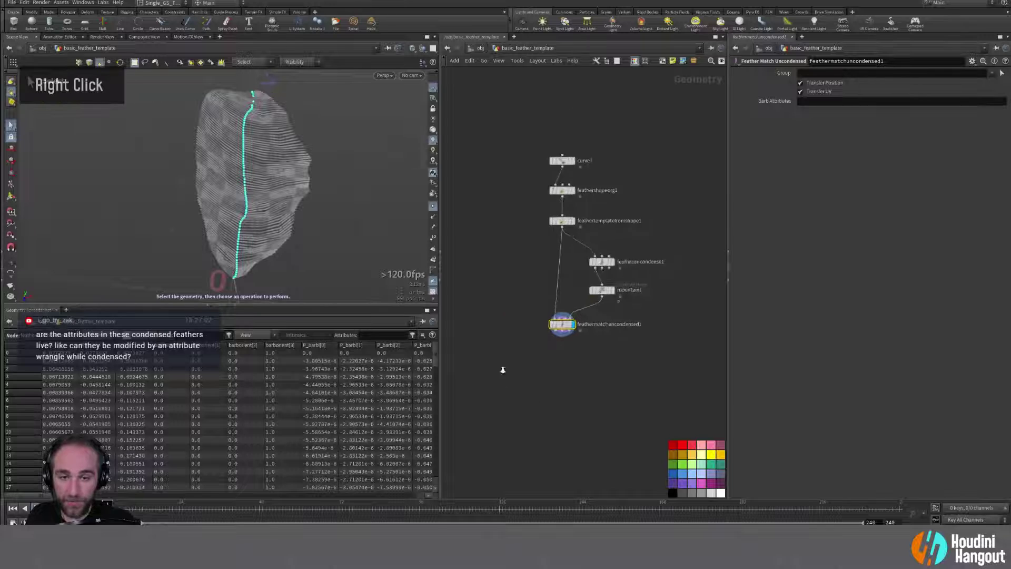
middle_click_drag(496, 363, 496, 343)
right_click_drag(496, 343, 476, 347)
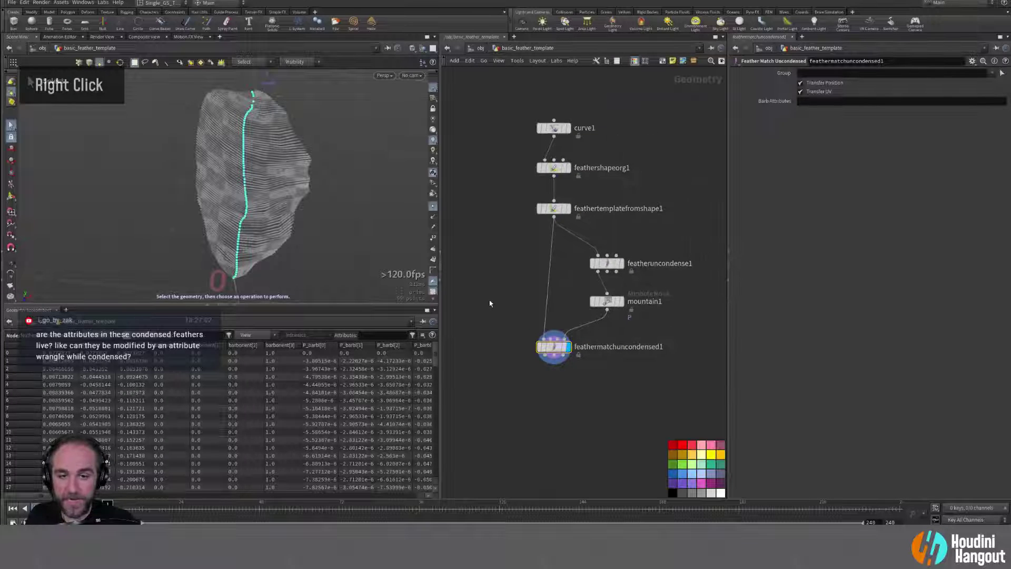
Step: Add a Feather Noise node, wire feathertemplatefromshape1 into its first input, and minimize the console window
key("Tab")
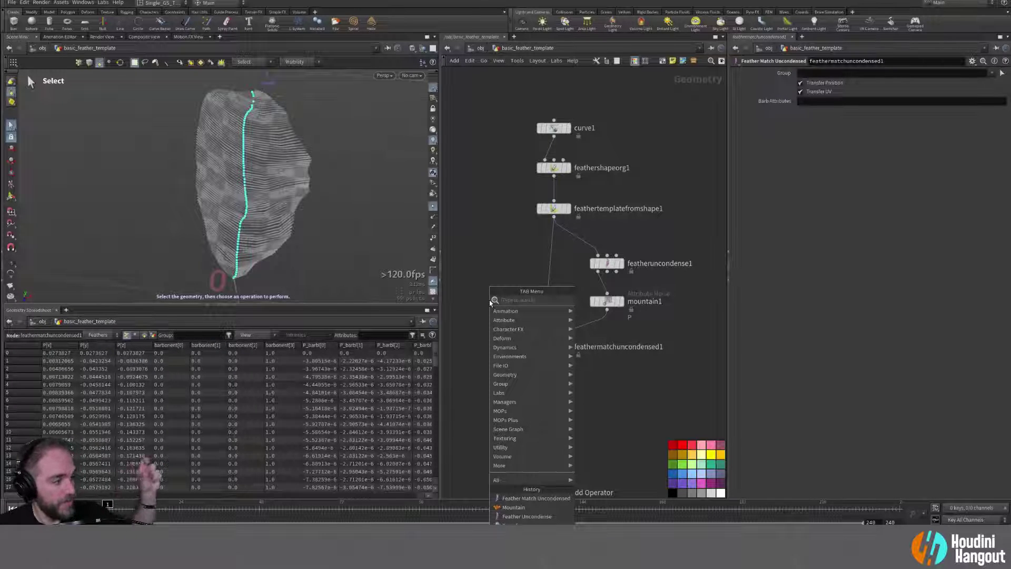
left_click(482, 259)
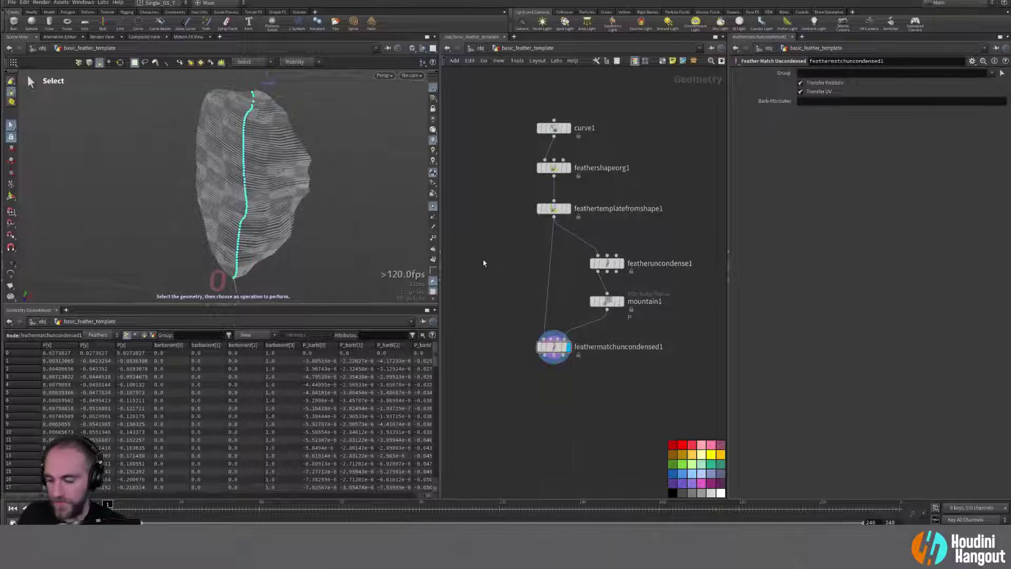
key("Tab")
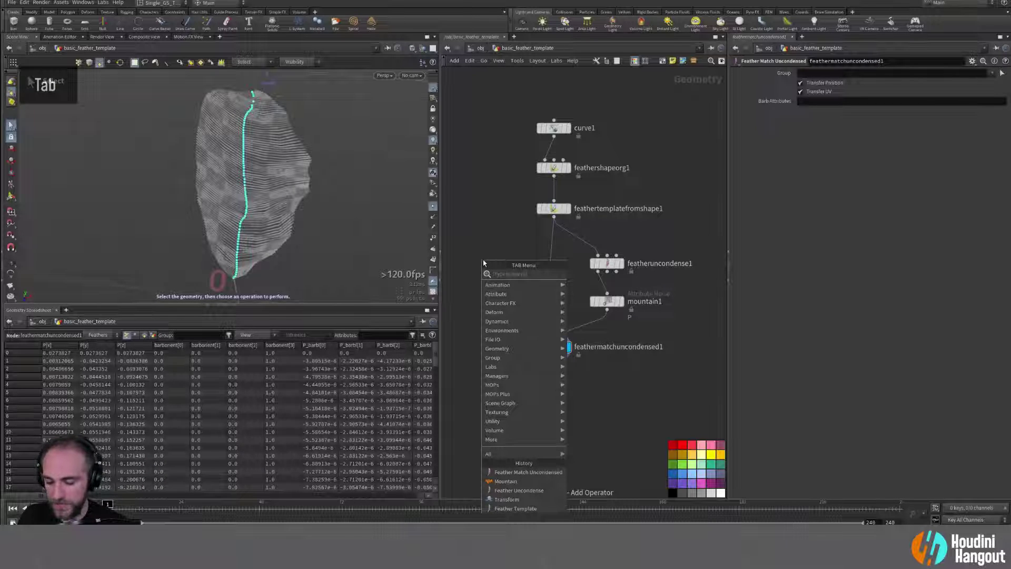
type("feather no")
key("Return")
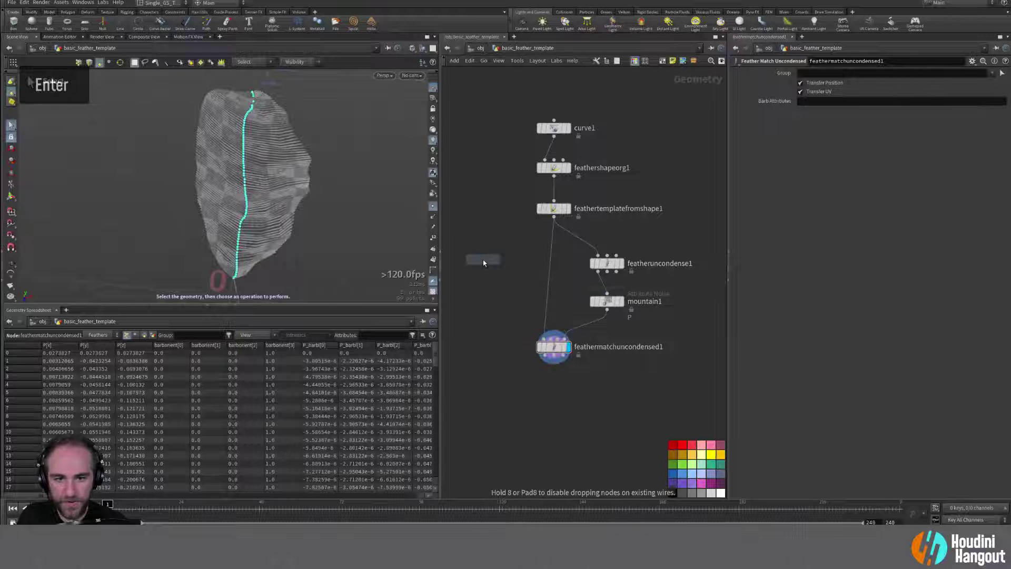
left_click(492, 282)
left_click(25, 4)
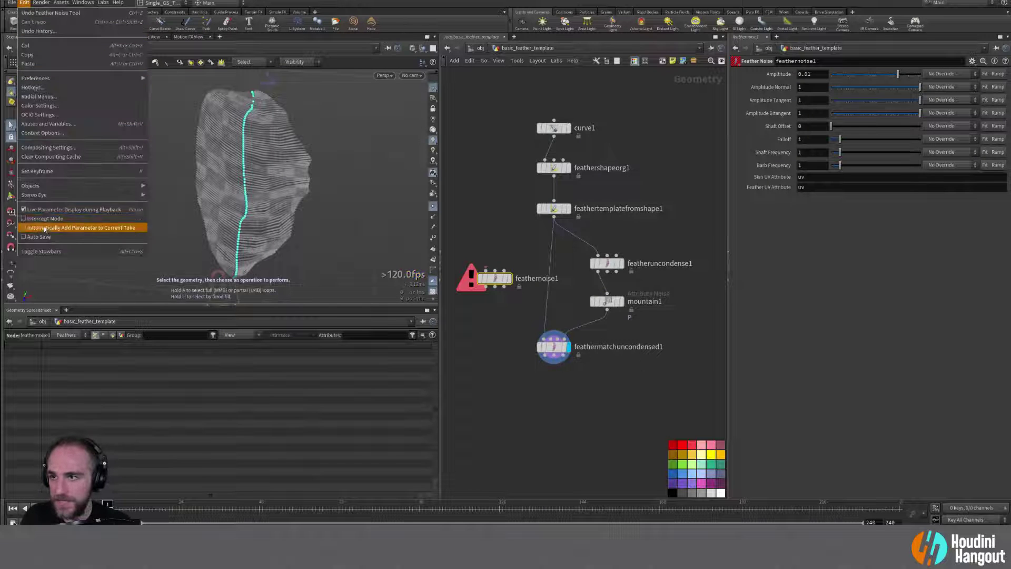
left_click(79, 226)
double_click(486, 271)
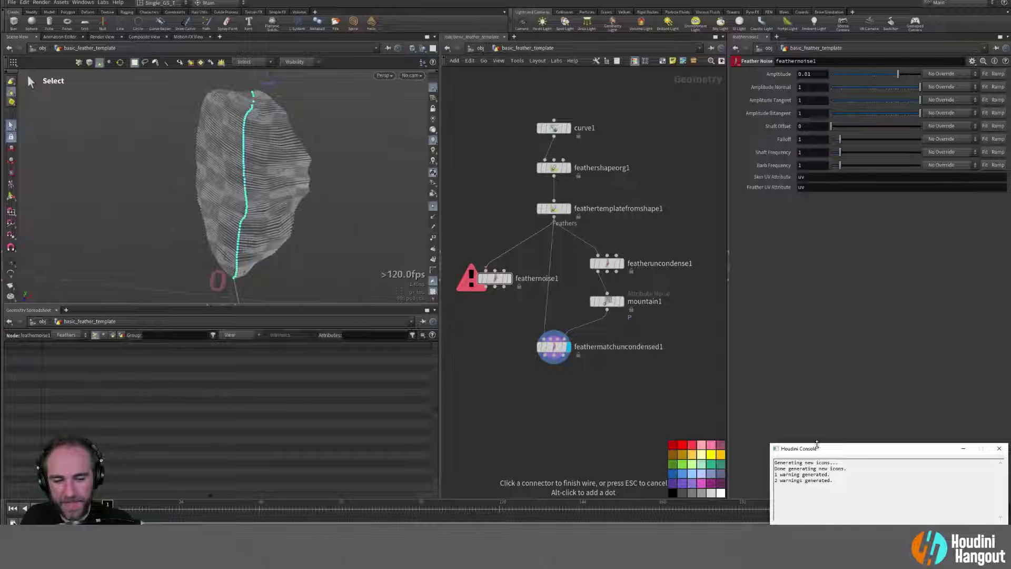
left_click_drag(818, 444, 936, 422)
left_click(964, 423)
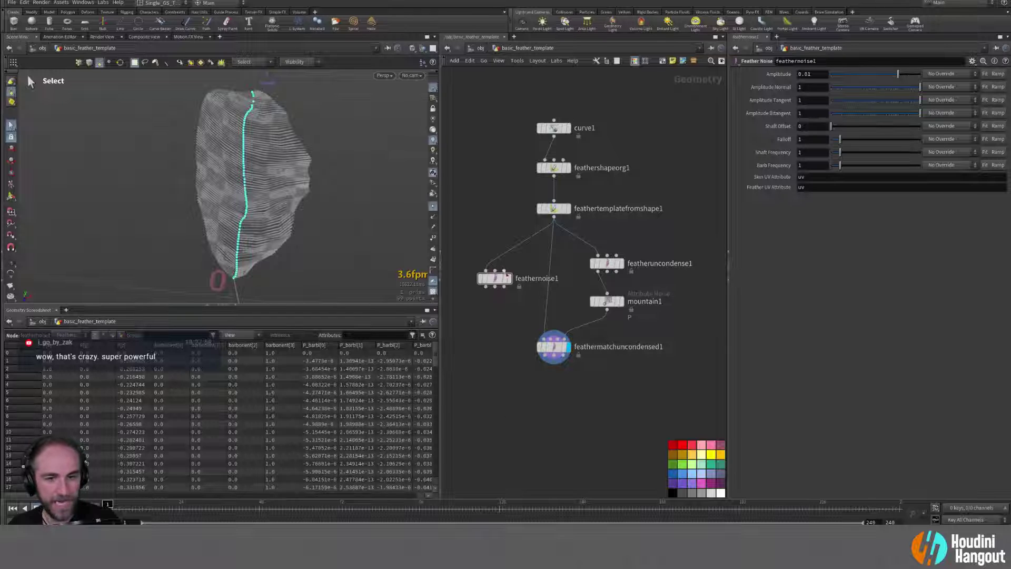
Step: Display feathernoise1 and set Amplitude to 0.01959, Shaft Frequency to 7.35, Barb Frequency to 10 and Falloff to 1.64
double_click(508, 278)
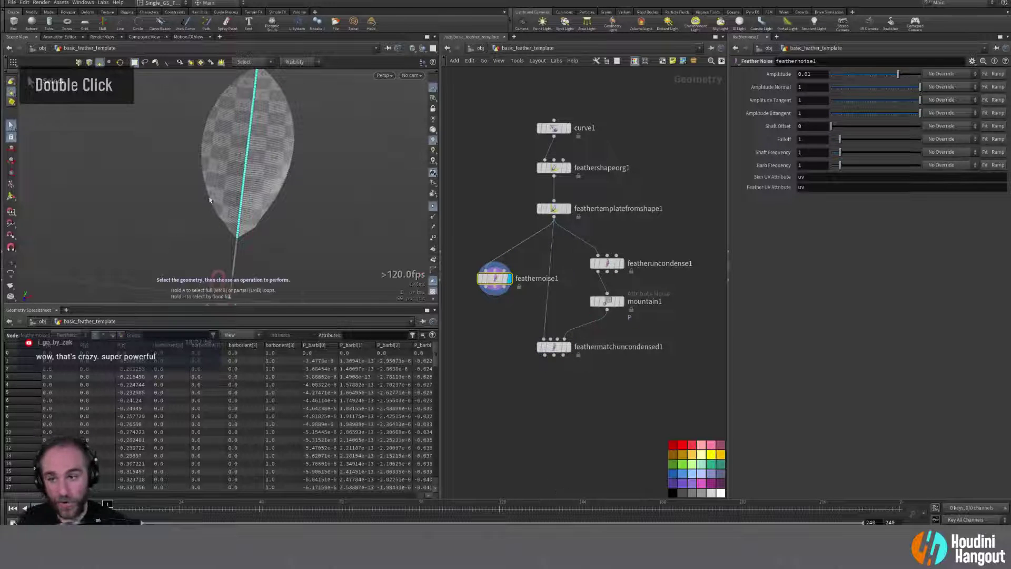
left_click_drag(237, 221, 205, 145, "alt")
right_click_drag(204, 145, 369, 162, "alt")
left_click_drag(369, 162, 316, 224, "alt")
left_click_drag(899, 77, 904, 77)
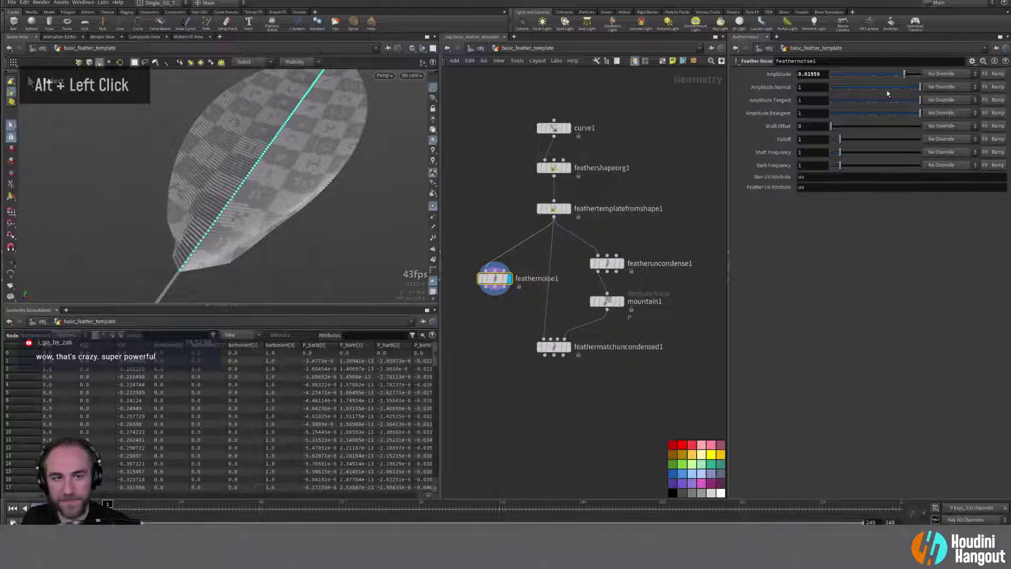
mouse_move(841, 153)
left_mouse_down()
mouse_move(896, 153)
mouse_move(856, 165)
mouse_move(930, 166)
left_mouse_up()
left_click_drag(342, 158, 253, 221, "alt")
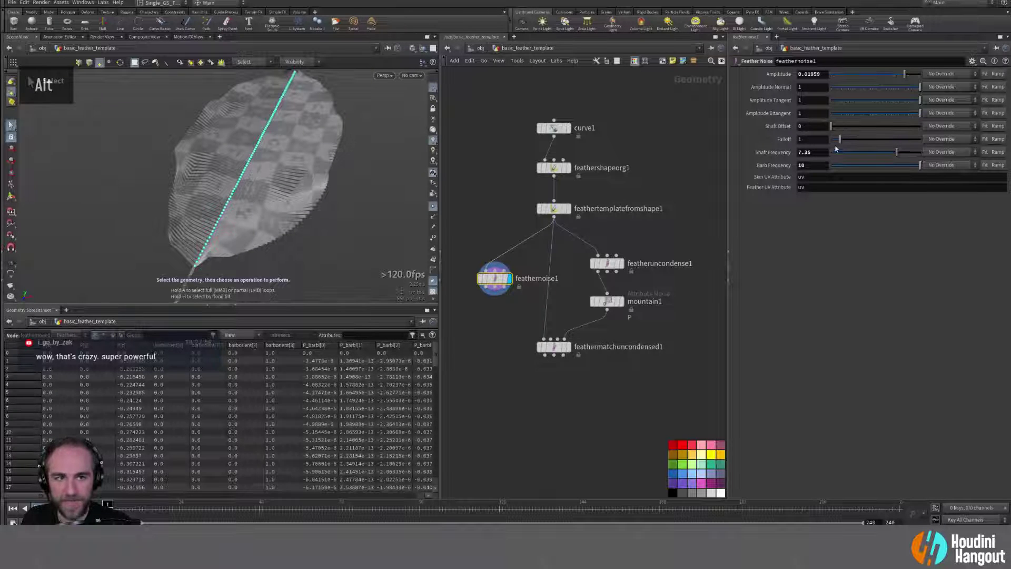
mouse_move(840, 139)
left_mouse_down()
mouse_move(917, 139)
mouse_move(848, 139)
mouse_move(831, 151)
mouse_move(851, 156)
left_mouse_up()
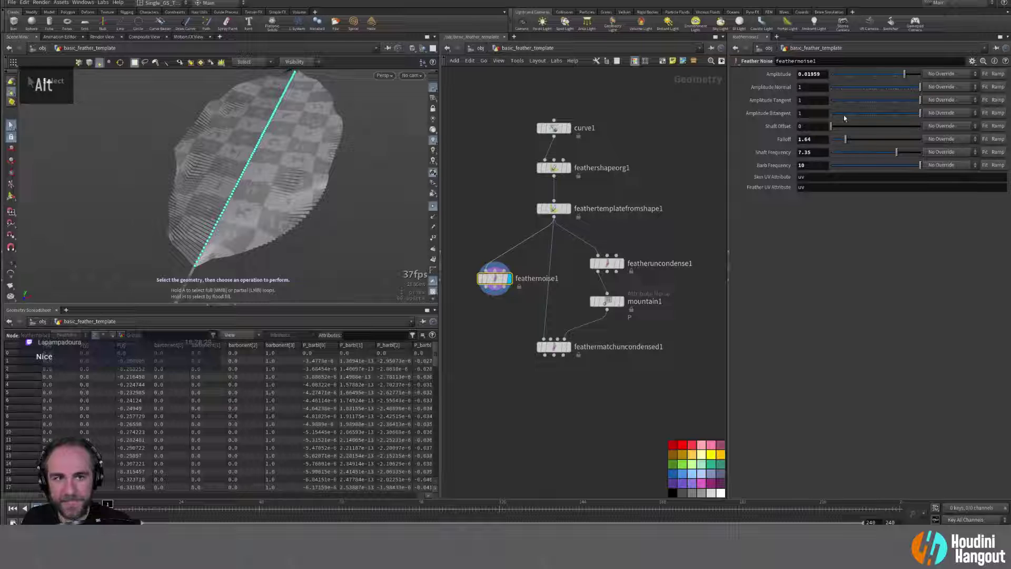
Step: Try different directional amplitudes on feathernoise1, including Amplitude Bitangent, and undo each change
middle_click_drag(806, 87, 896, 103)
key("ctrl+z")
key("ctrl+z")
mouse_move(803, 113)
middle_mouse_down()
mouse_move(832, 113)
mouse_move(822, 113)
middle_mouse_up()
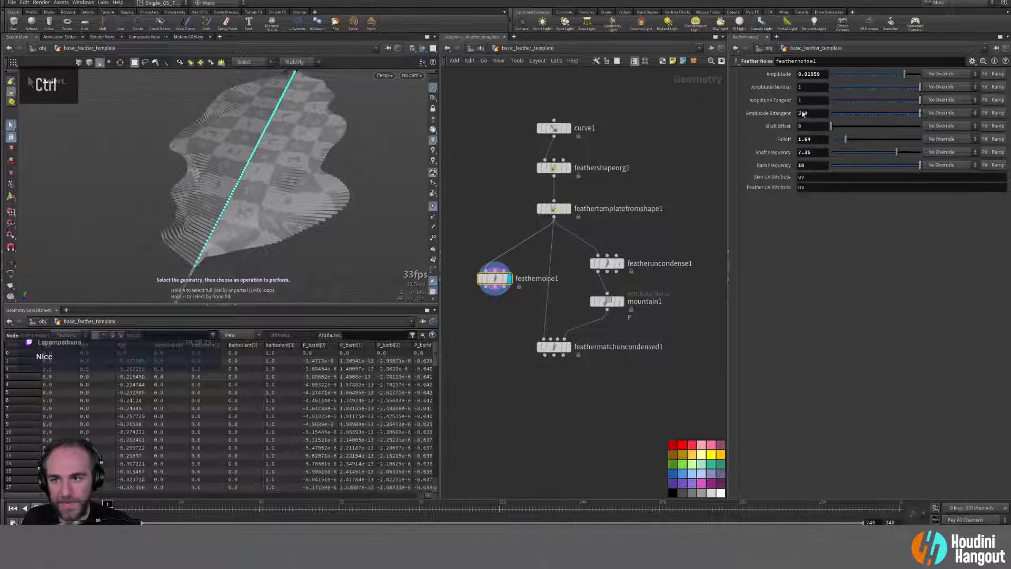
key("ctrl+z")
Step: Raise the overall Amplitude on feathernoise1 to 0.03659 and inspect the deformed feather from another angle
middle_click_drag(825, 74, 864, 92)
mouse_move(228, 153)
left_mouse_down("alt")
mouse_move(157, 138)
mouse_move(229, 168)
left_mouse_up("alt")
right_click_drag(230, 167, 253, 158, "alt")
left_click_drag(253, 158, 286, 185, "alt")
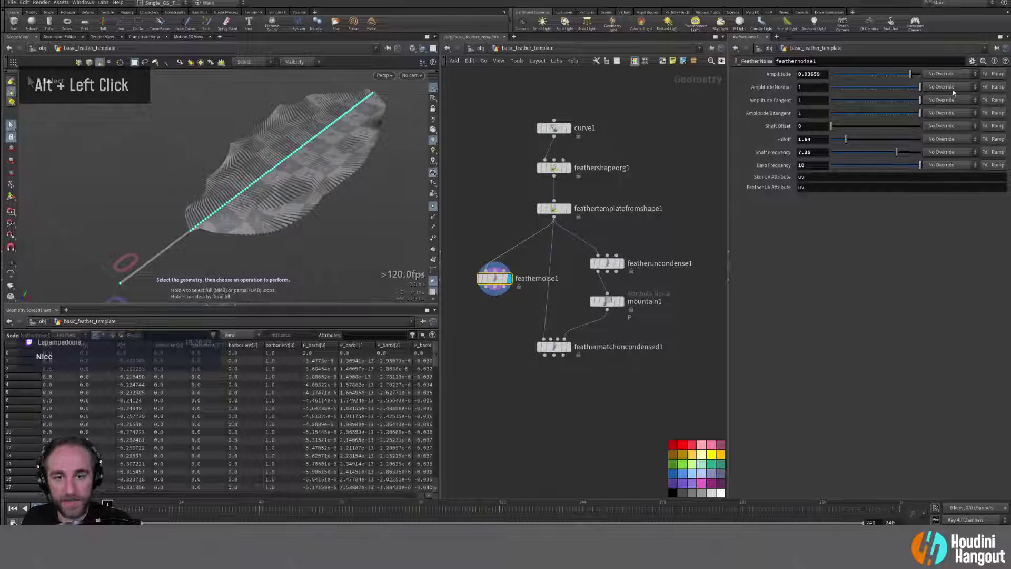
Step: Examine the override options offered for the Amplitude parameter of feathernoise1
left_click(948, 75)
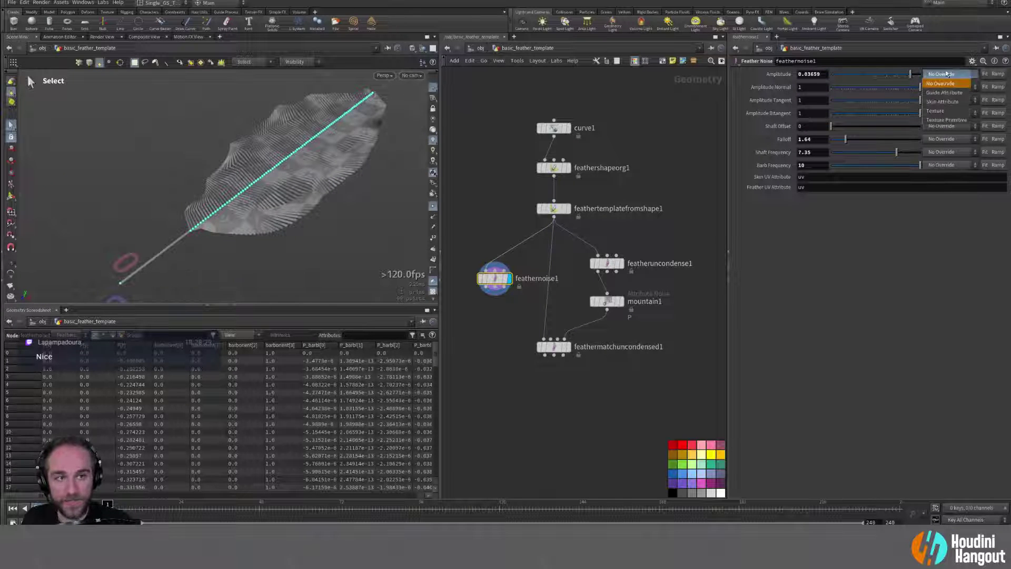
left_click(936, 244)
left_click(942, 75)
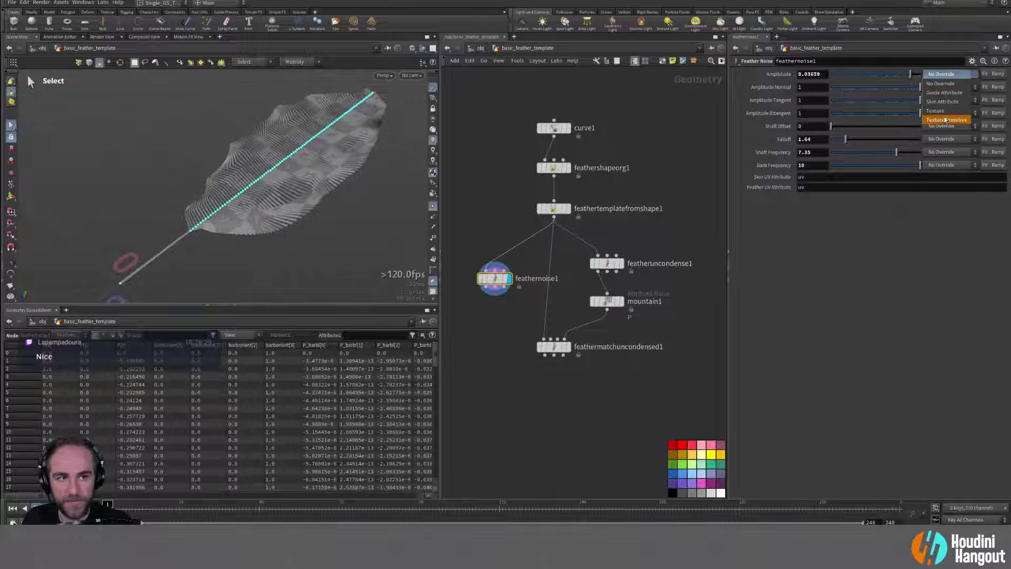
left_click(883, 273)
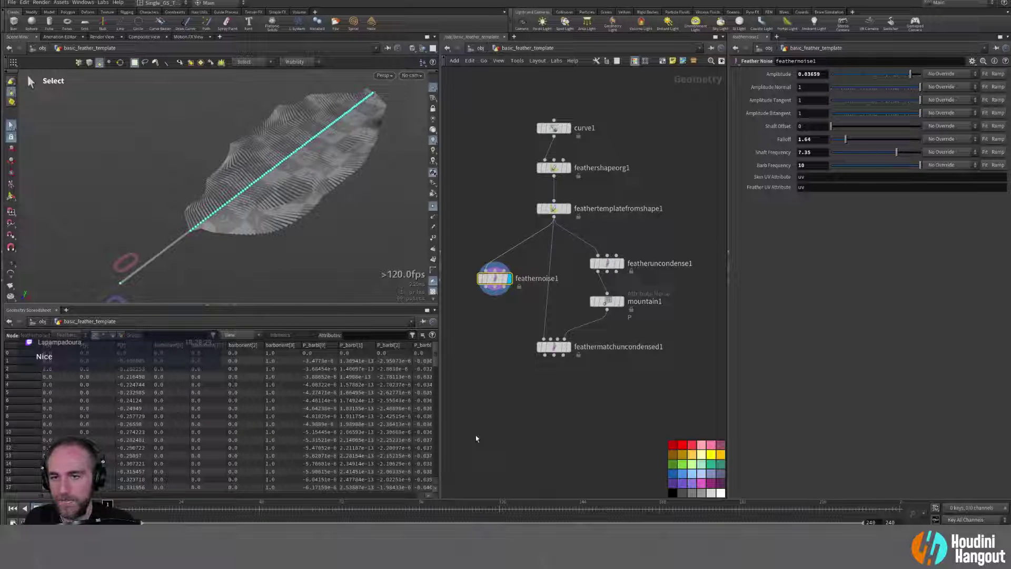
Step: Insert a Resample node before feathernoise1 with Maximum Segment Length off and Curve U Attribute curveu enabled, and display its output
left_click_drag(493, 281, 473, 337)
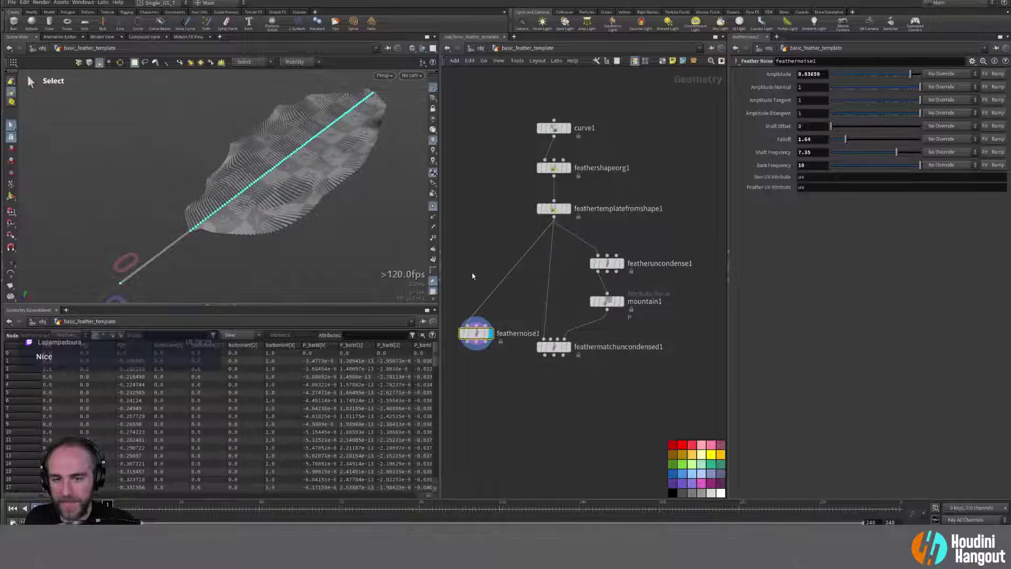
key("Tab")
type("rea")
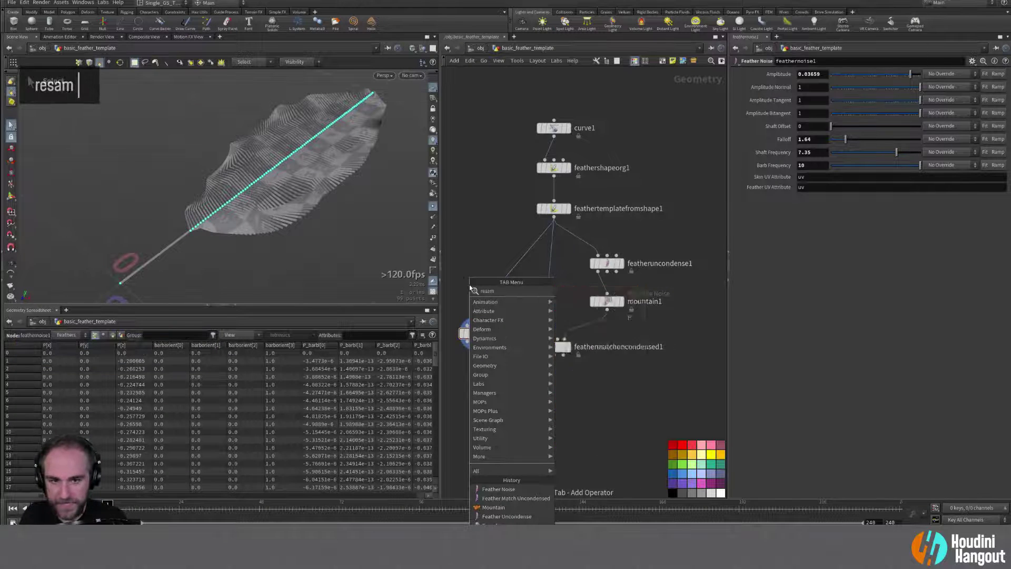
key("Return")
left_click(469, 284)
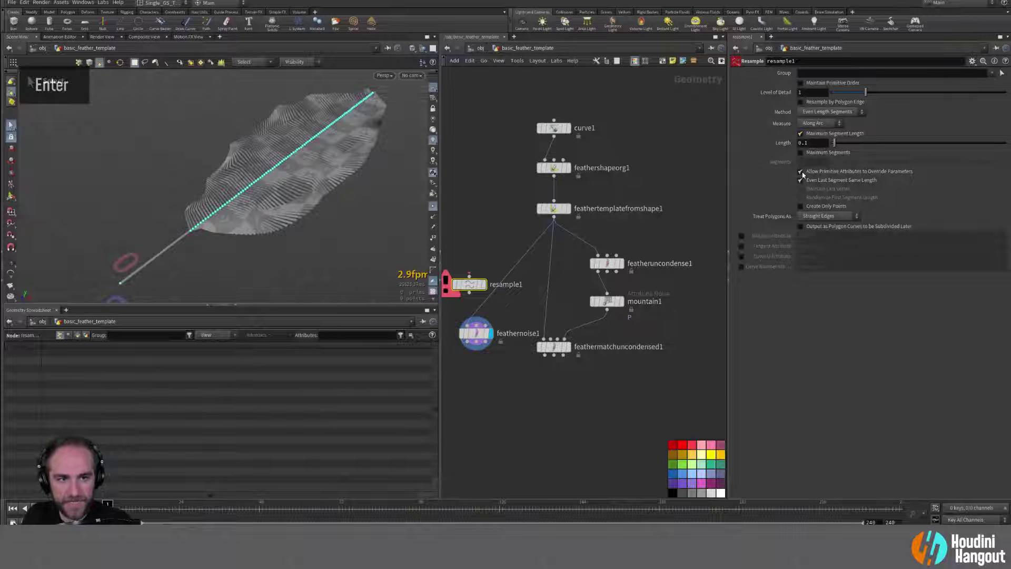
left_click(801, 133)
mouse_move(471, 287)
left_mouse_down()
mouse_move(506, 289)
mouse_move(476, 283)
left_mouse_up()
left_click(741, 256)
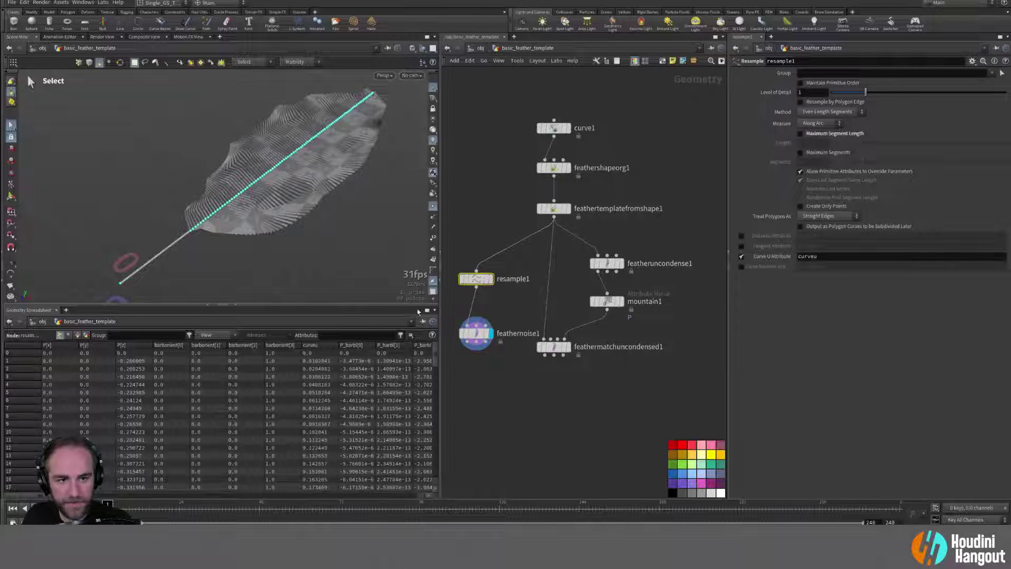
left_click(489, 279)
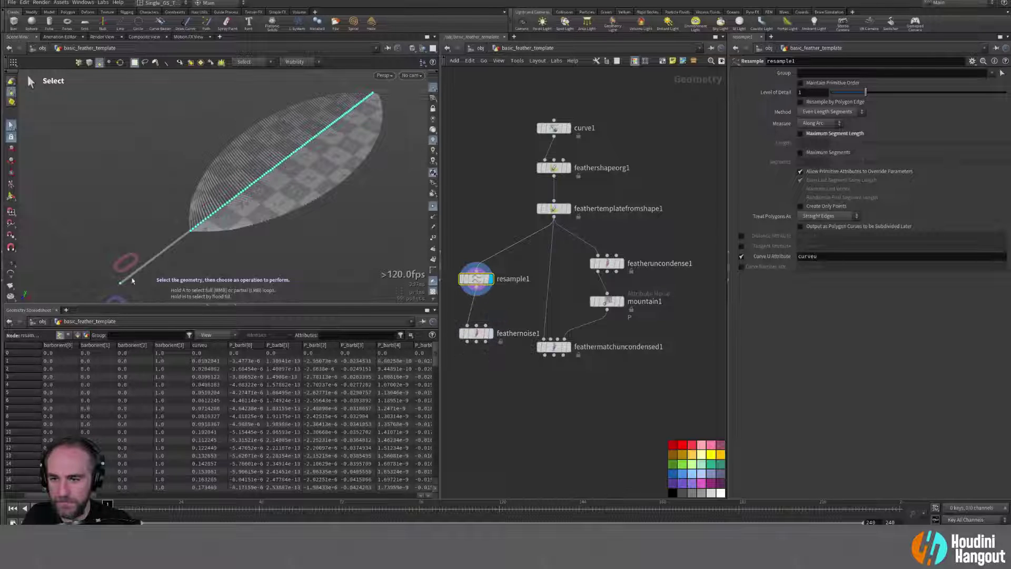
Step: Override the Amplitude of feathernoise1 with the guide attribute curveu and move the node closer to resample1
double_click(485, 333)
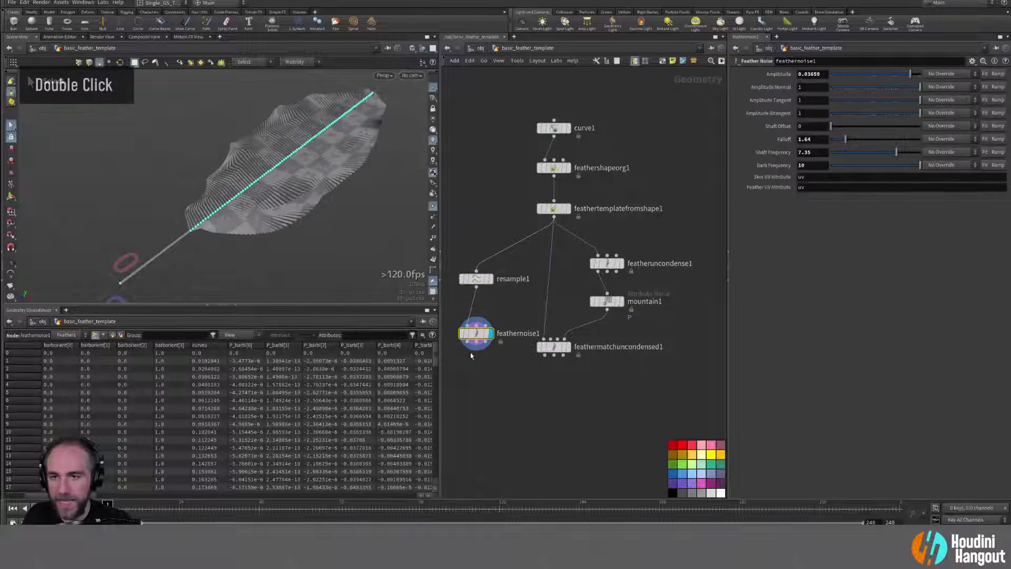
left_click(957, 74)
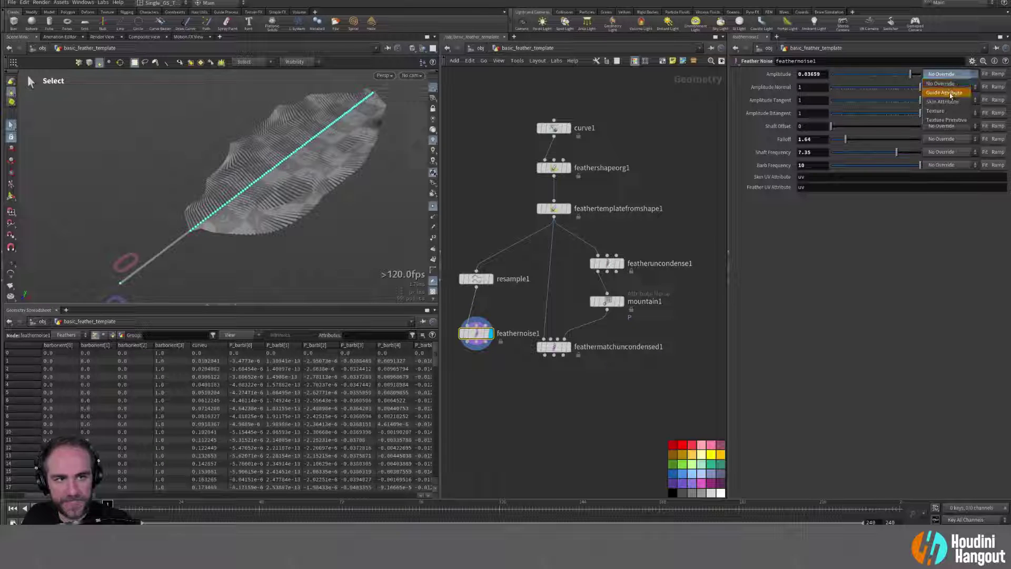
left_click(946, 93)
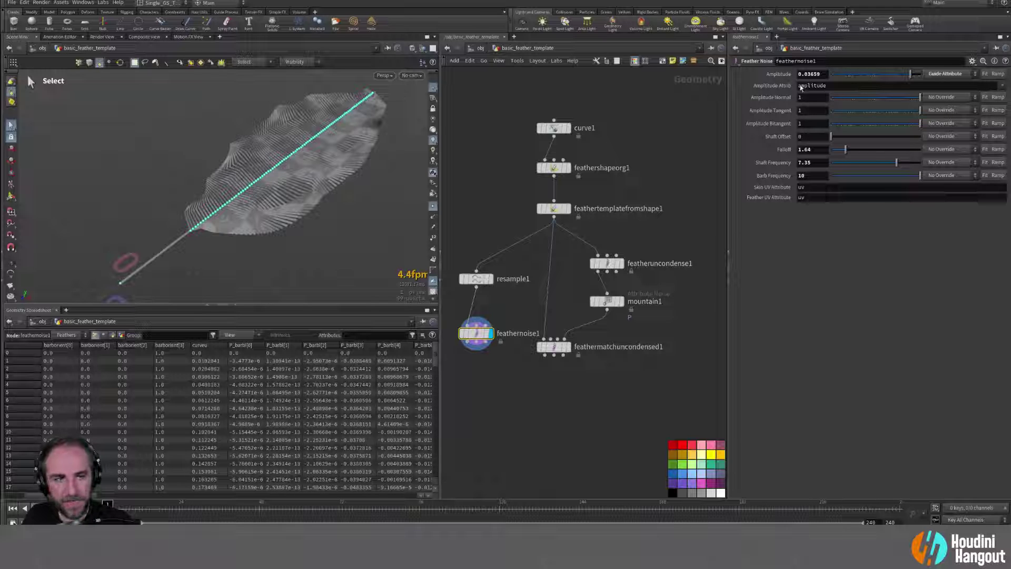
left_click(1006, 85)
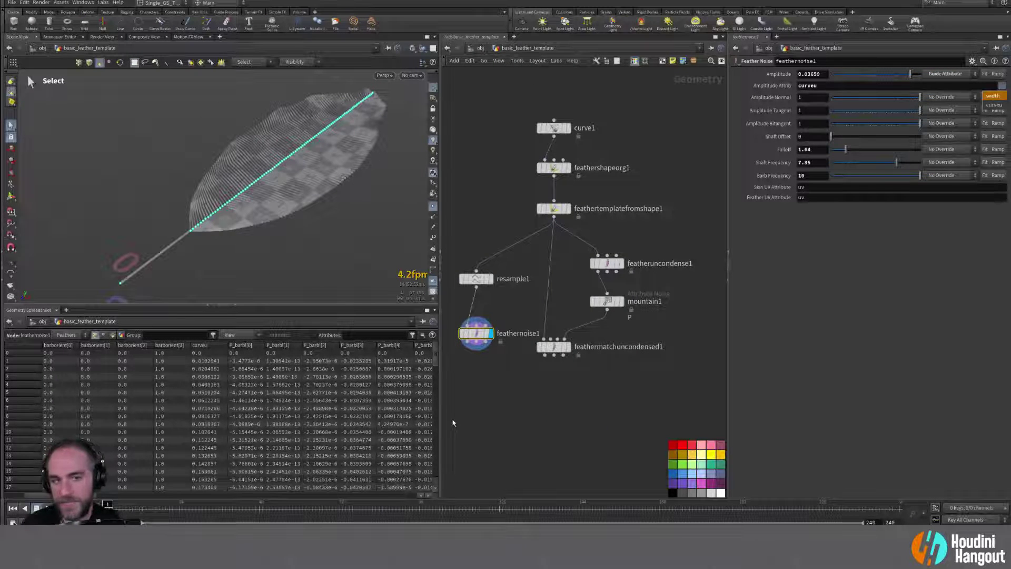
left_click(995, 106)
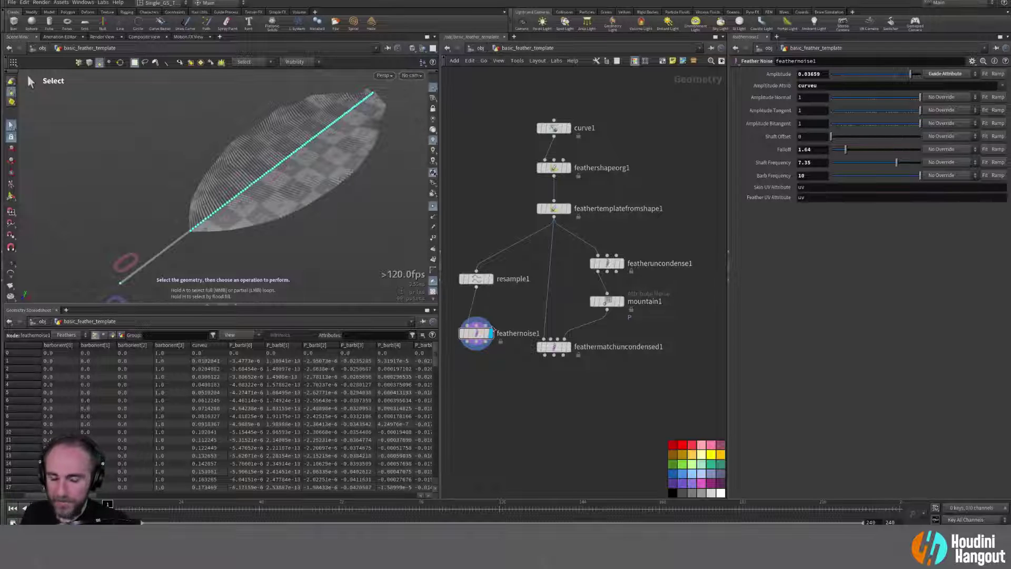
left_click_drag(476, 333, 476, 318)
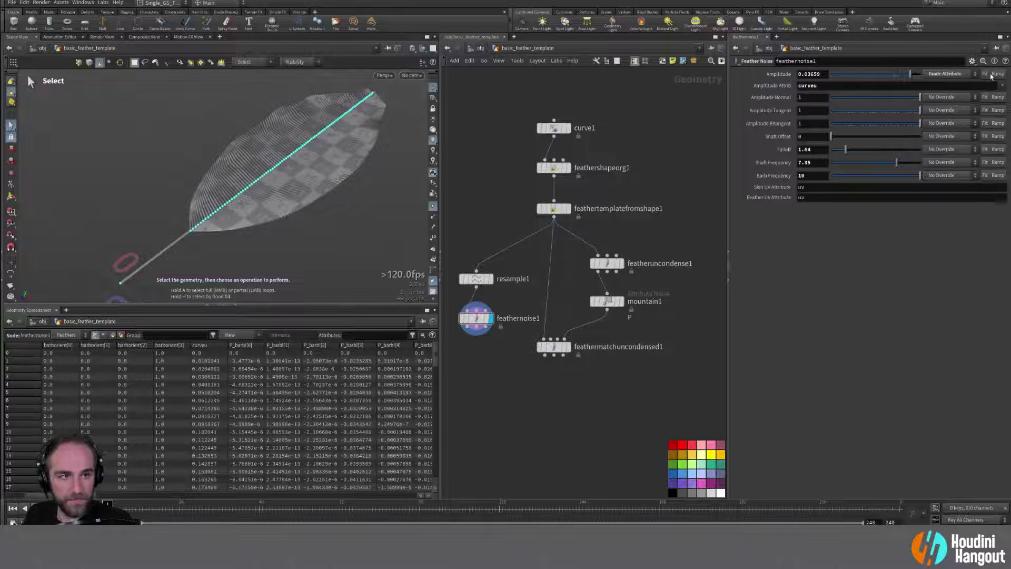
Step: Enable the Amplitude remap ramp on feathernoise1, try different positions for its points, and raise Amplitude to 0.069296
left_click(998, 74)
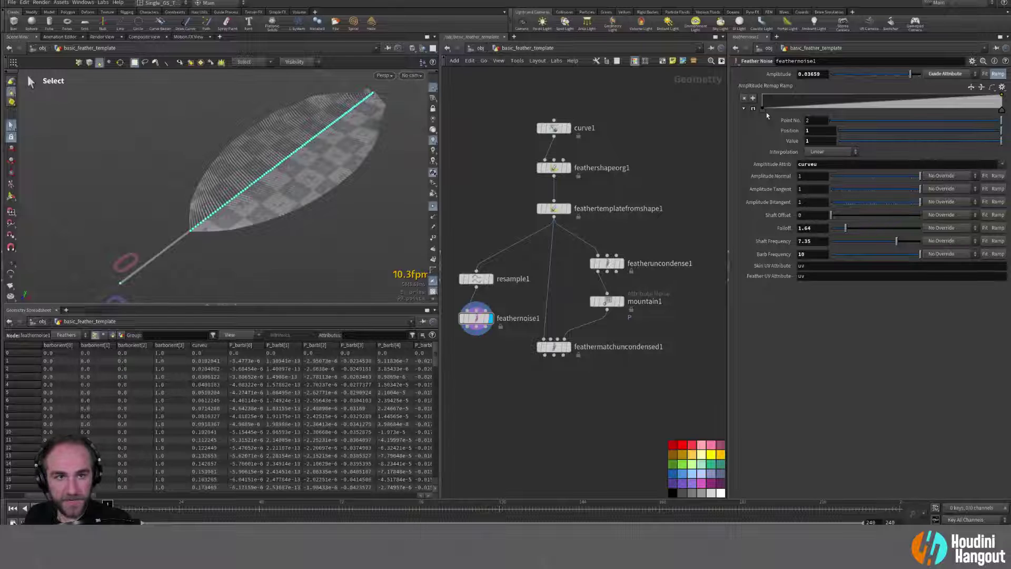
left_click_drag(764, 108, 875, 109)
left_click_drag(1000, 109, 801, 110)
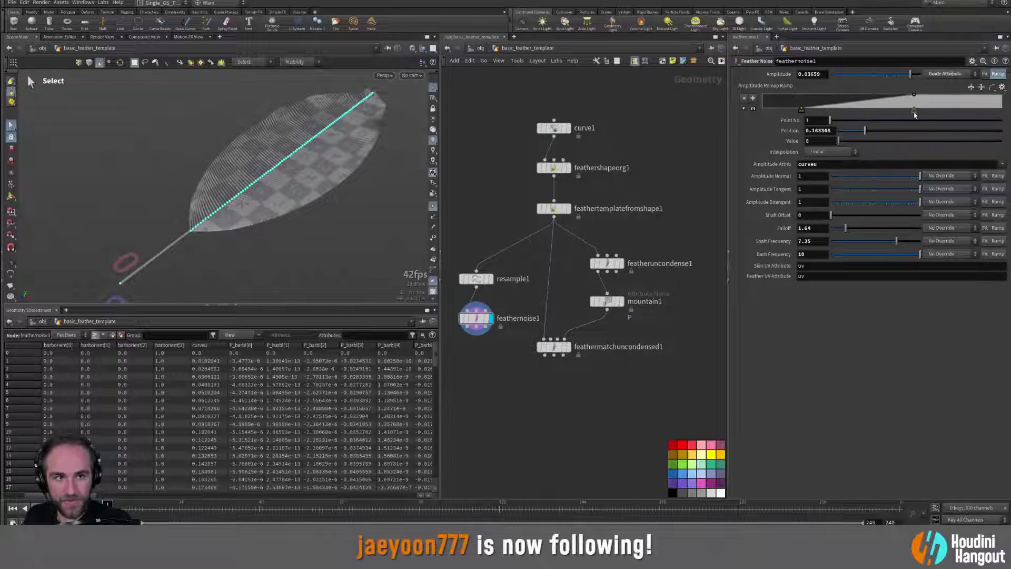
left_click_drag(914, 110, 896, 111)
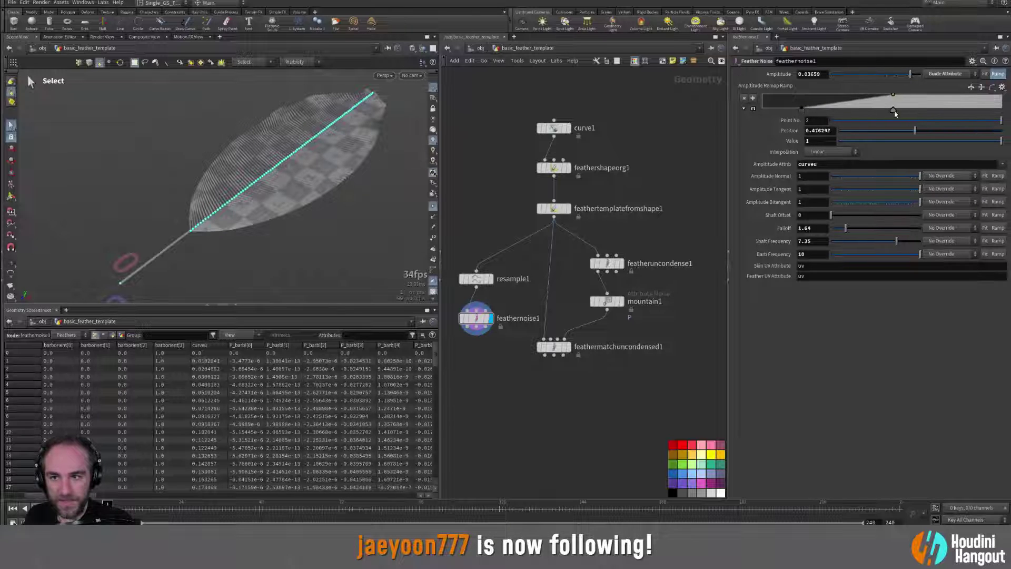
mouse_move(911, 74)
left_mouse_down()
mouse_move(931, 77)
mouse_move(918, 74)
left_mouse_up()
left_click_drag(894, 109, 1003, 110)
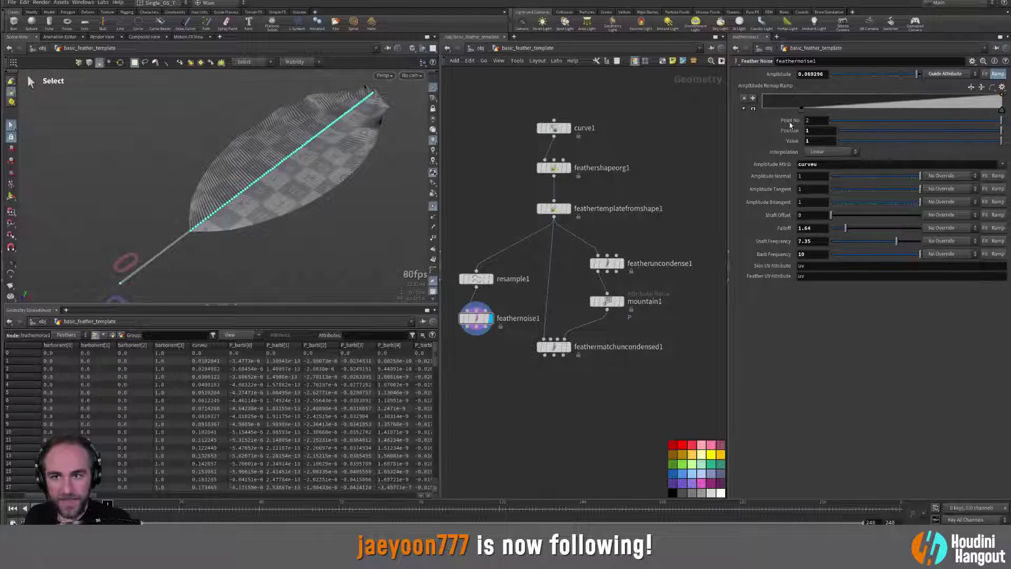
Step: Narrow the Amplitude ramp's transition and shift both points along the shaft, placing the second at position 0.491749, and hide the ramp
mouse_move(801, 110)
left_mouse_down()
mouse_move(832, 110)
mouse_move(817, 111)
left_mouse_up()
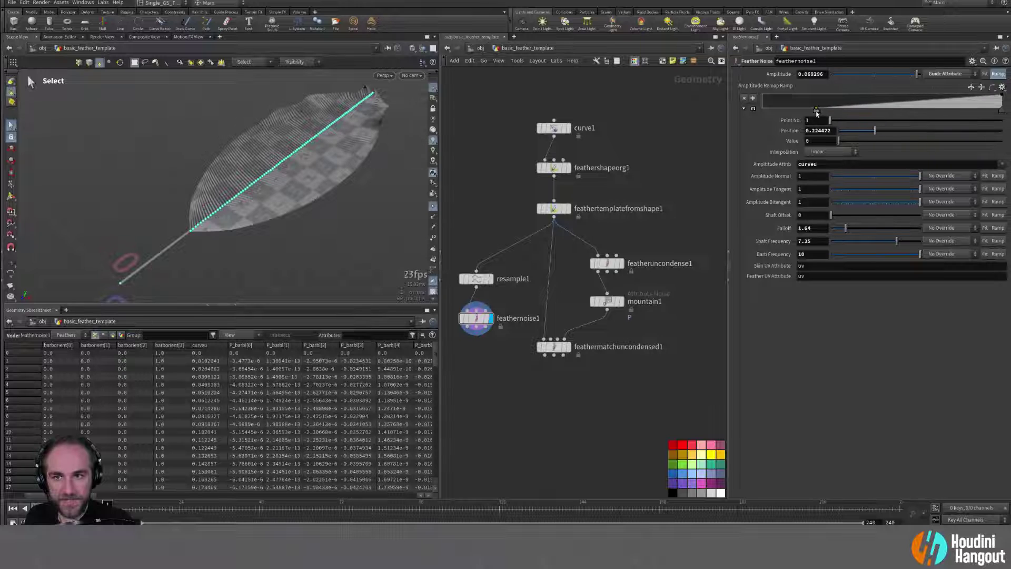
left_click_drag(1002, 111, 836, 110)
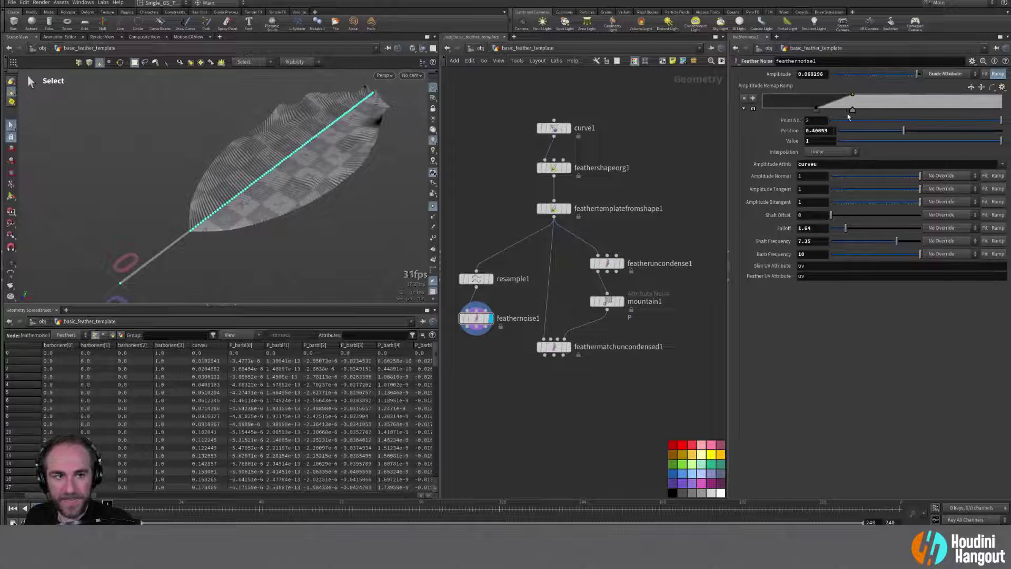
left_click(836, 111, "shift")
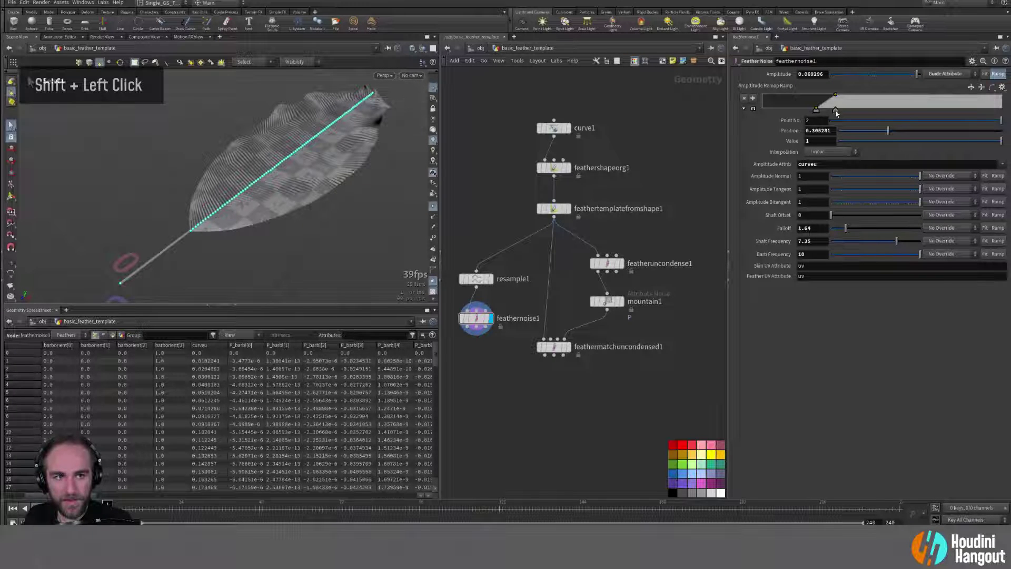
left_click_drag(836, 113, 907, 123, "shift")
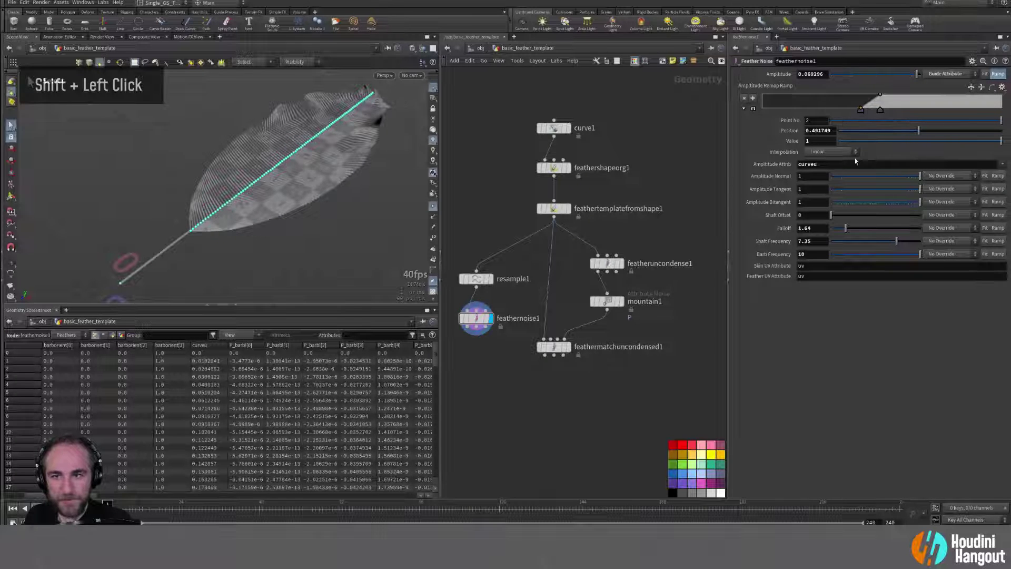
left_click(999, 74)
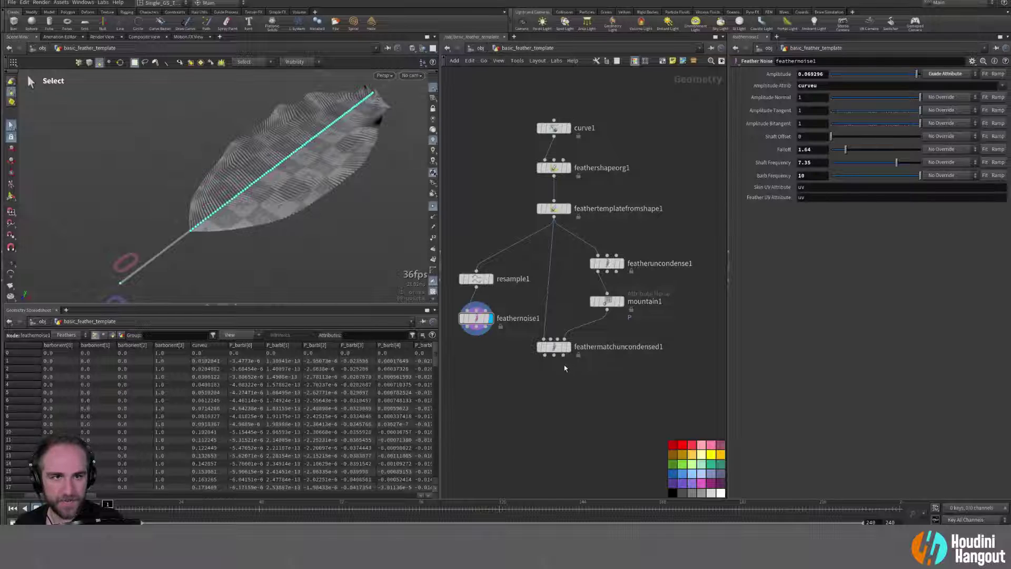
Step: Add an unconnected Guide Process node below feathermatchuncondensed1
mouse_move(569, 348)
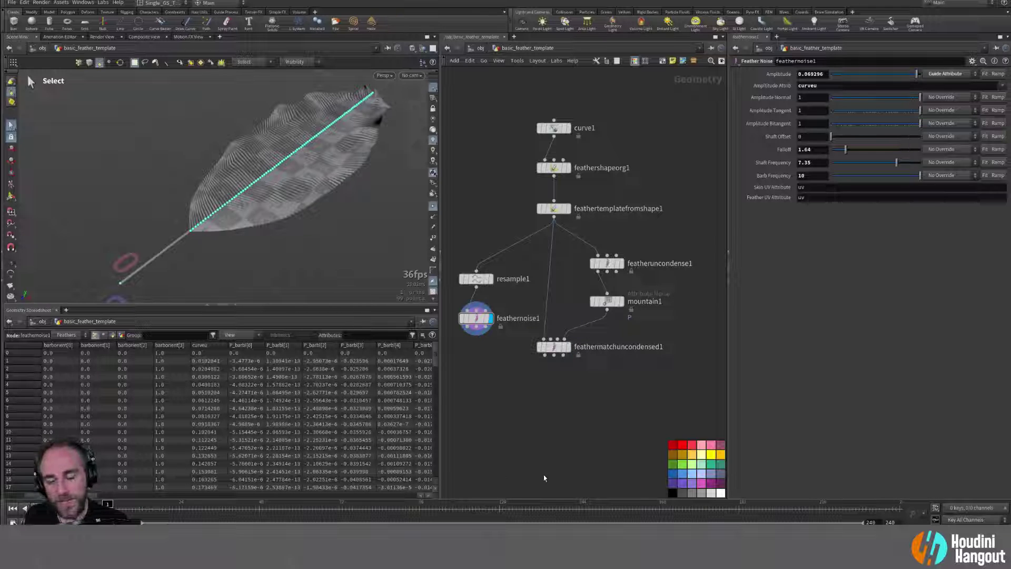
key("Tab")
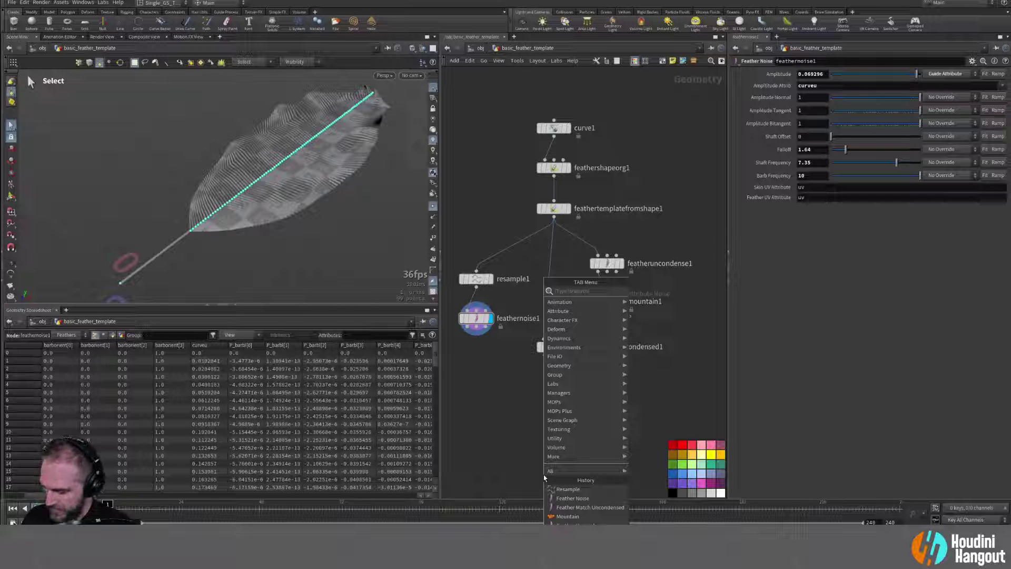
type("proce")
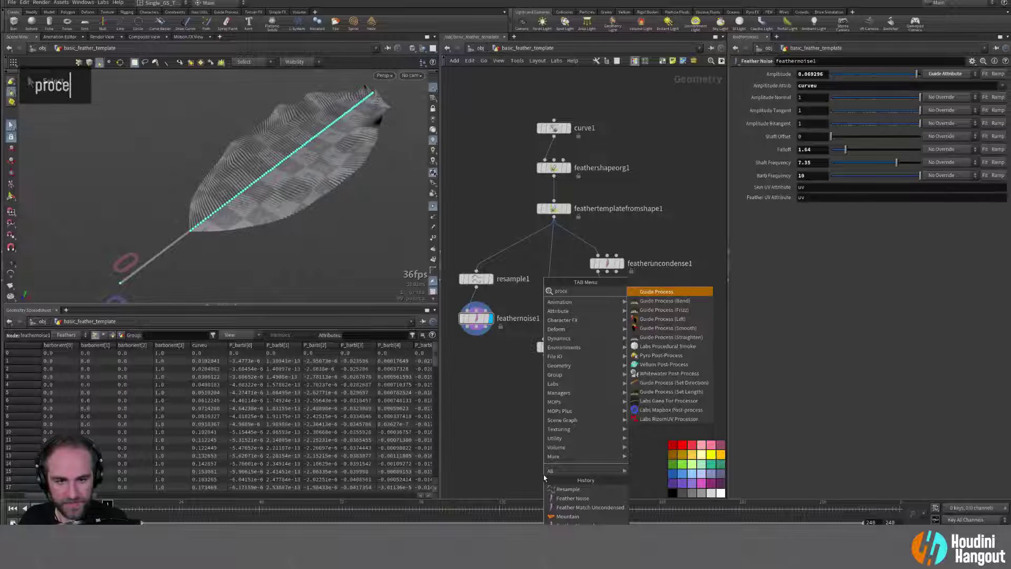
left_click(667, 292)
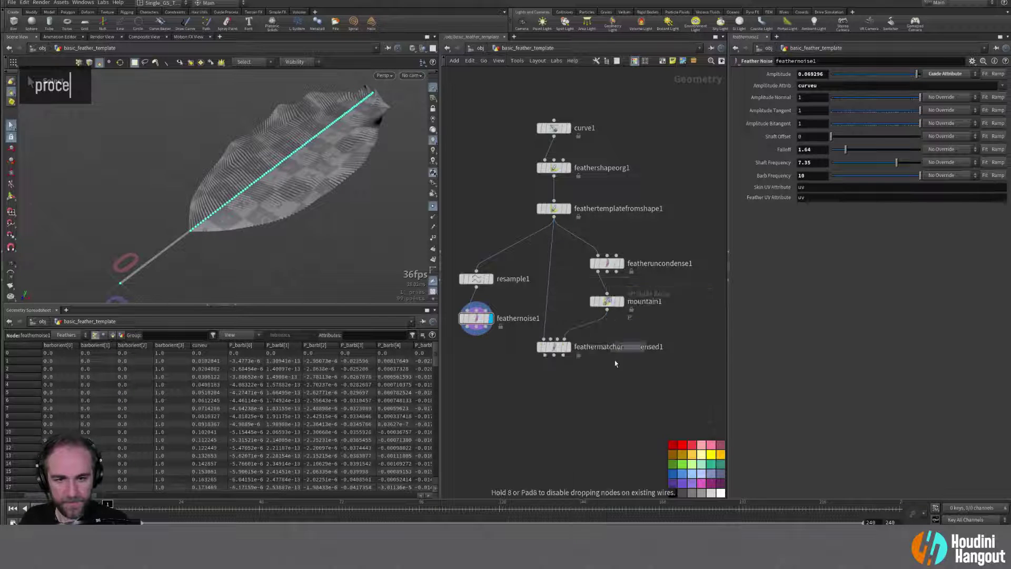
left_click(536, 440)
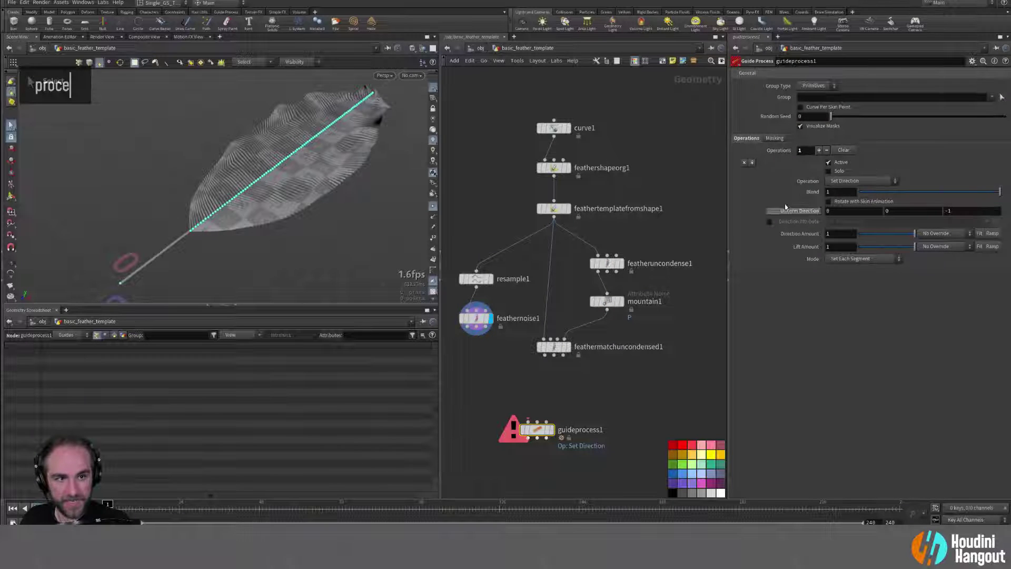
Step: Try the Bend operation with Feather Barbs as its target on guideprocess1, and delete the node
left_click(846, 181)
left_click(891, 163)
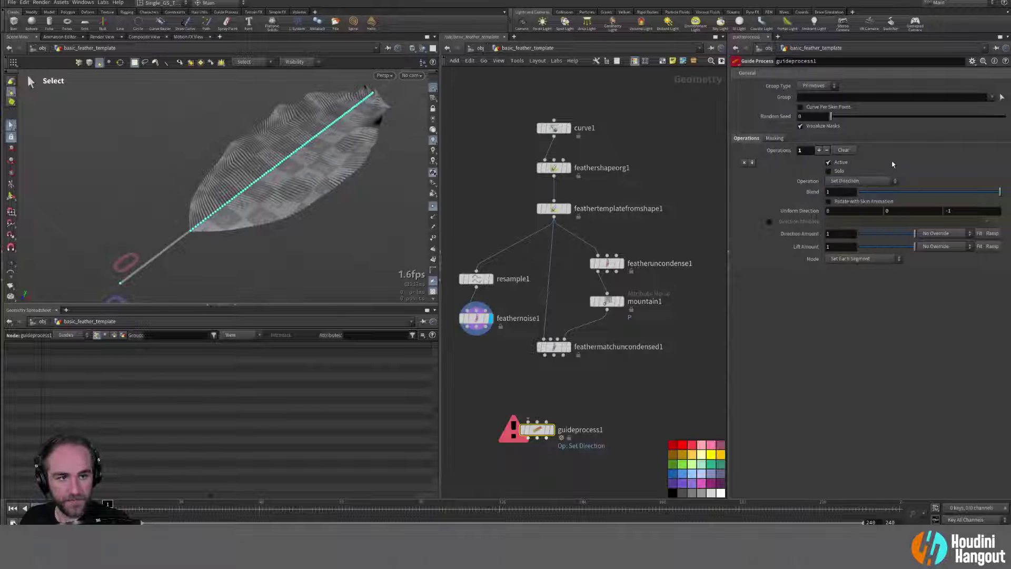
left_click(849, 183)
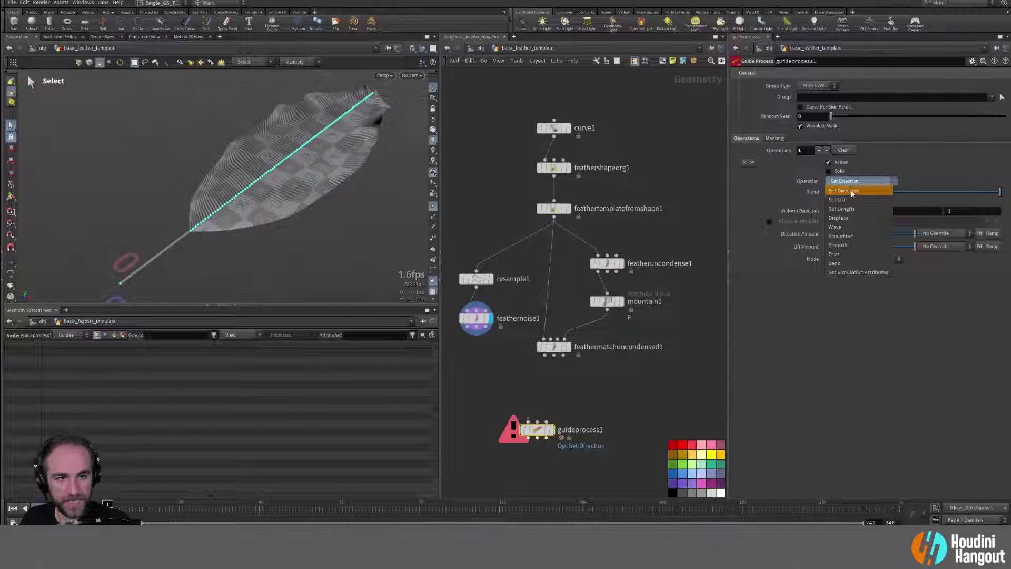
left_click(843, 264)
left_click(924, 181)
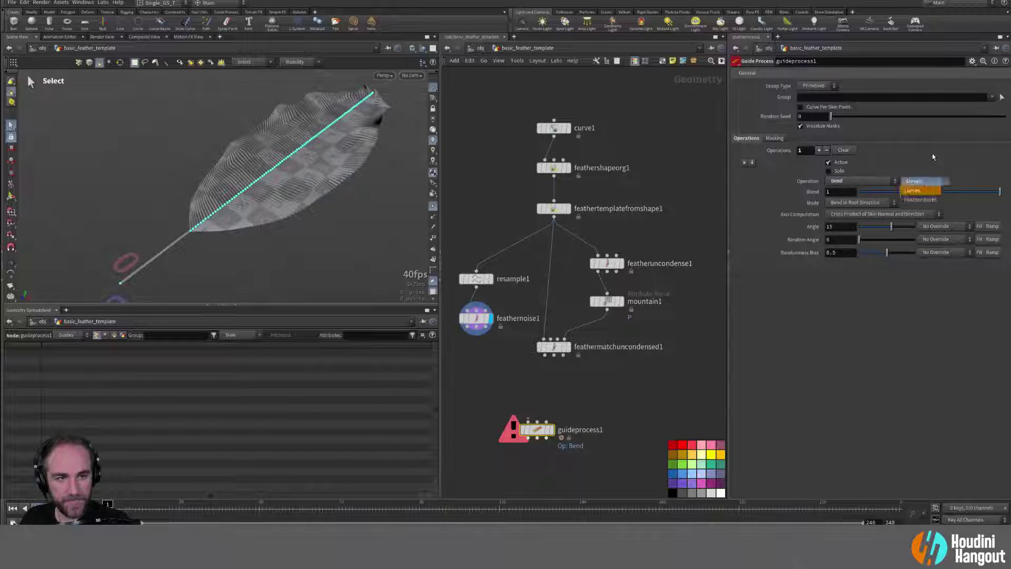
double_click(914, 181)
left_click_drag(537, 429, 589, 399)
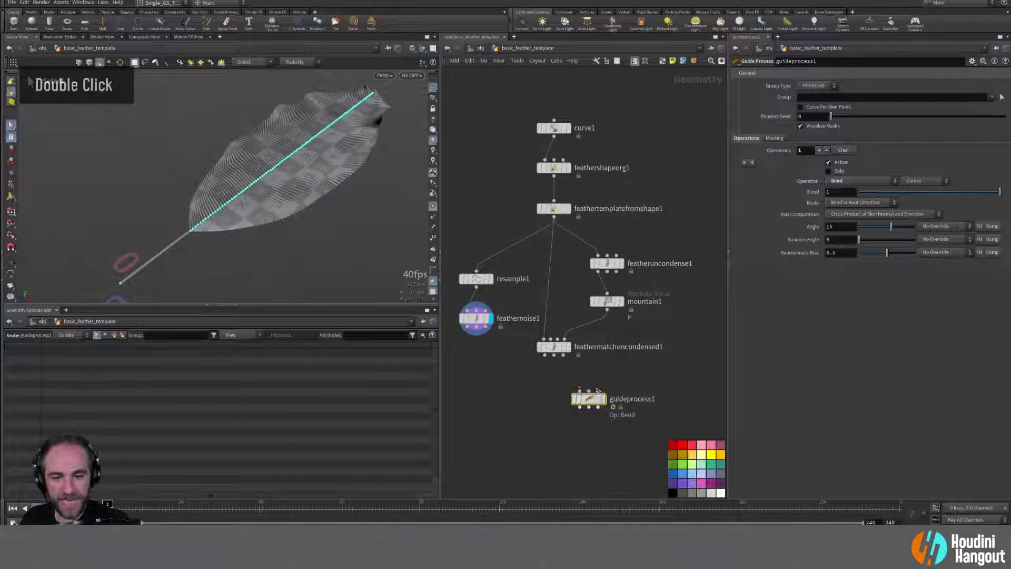
left_click(914, 181)
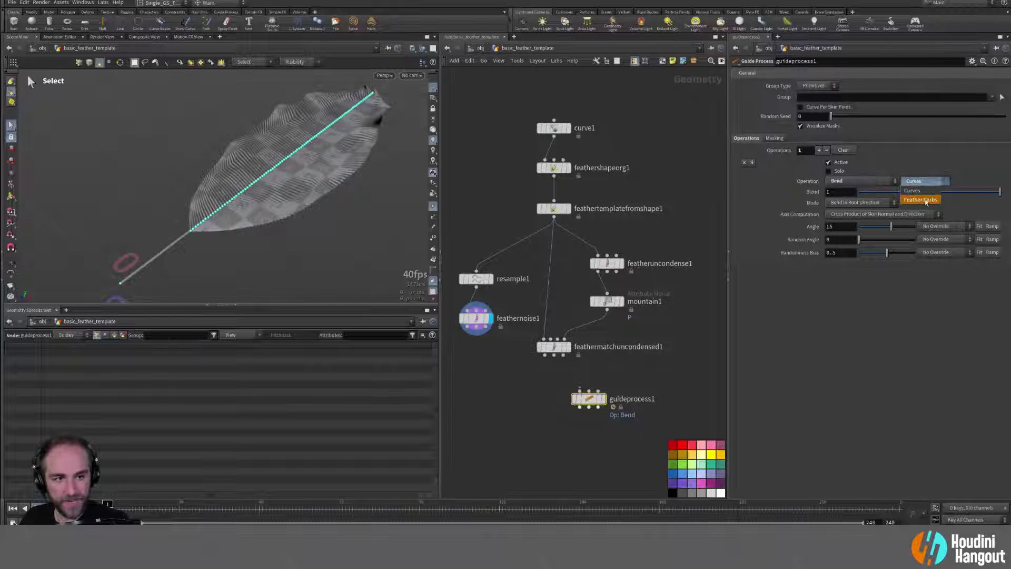
left_click(920, 171)
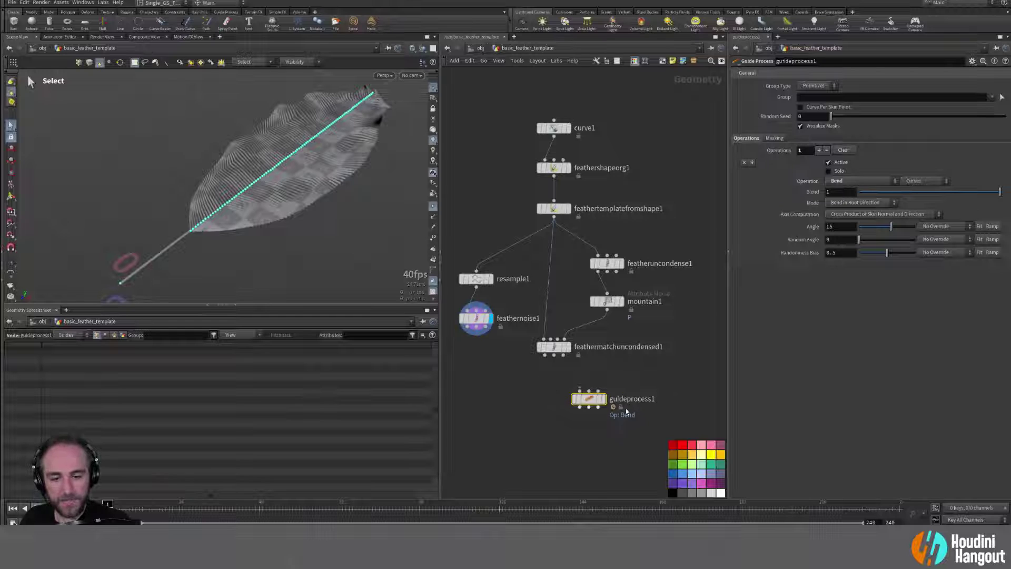
double_click(921, 183)
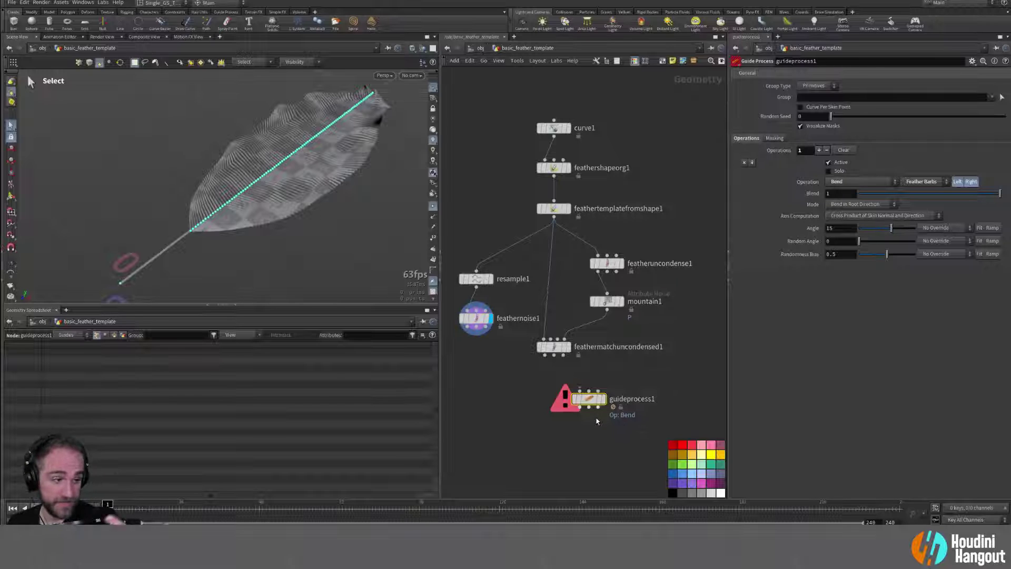
key("Delete")
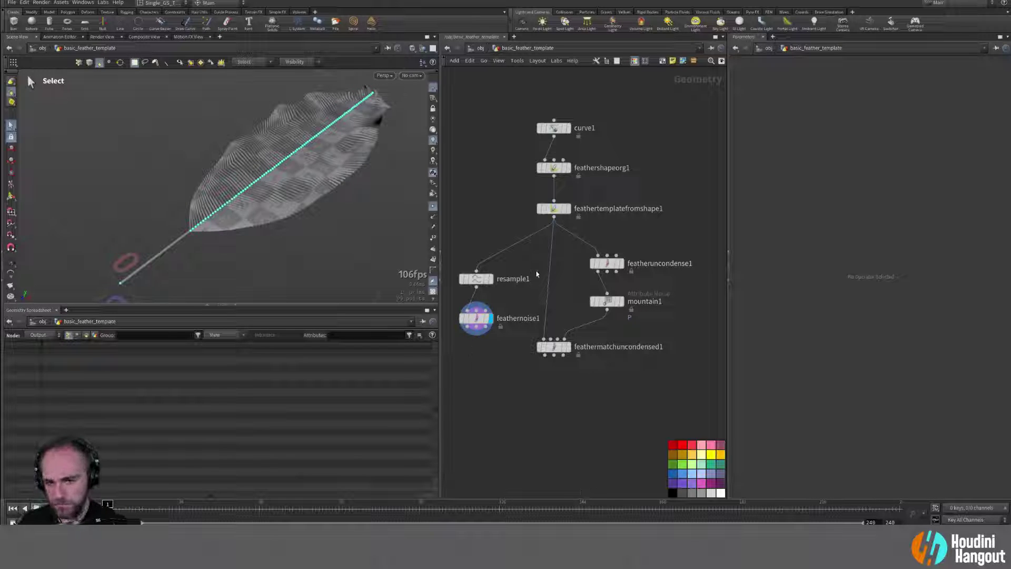
Step: Move the resample1 and feathernoise1 nodes together, farther away from the Feather Match Uncondensed branch
middle_click_drag(461, 258, 498, 264)
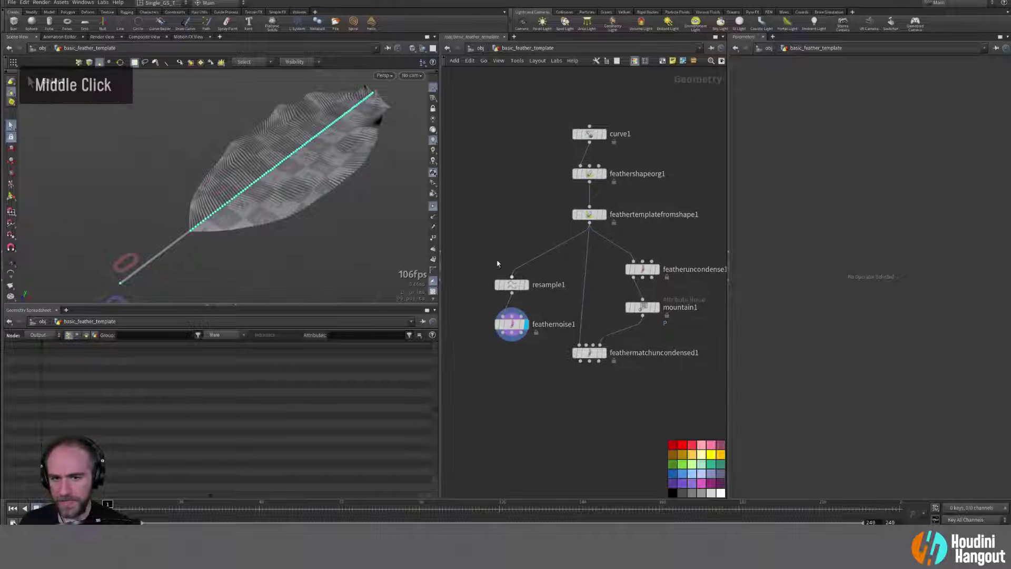
left_click_drag(471, 238, 545, 363)
left_click(515, 324)
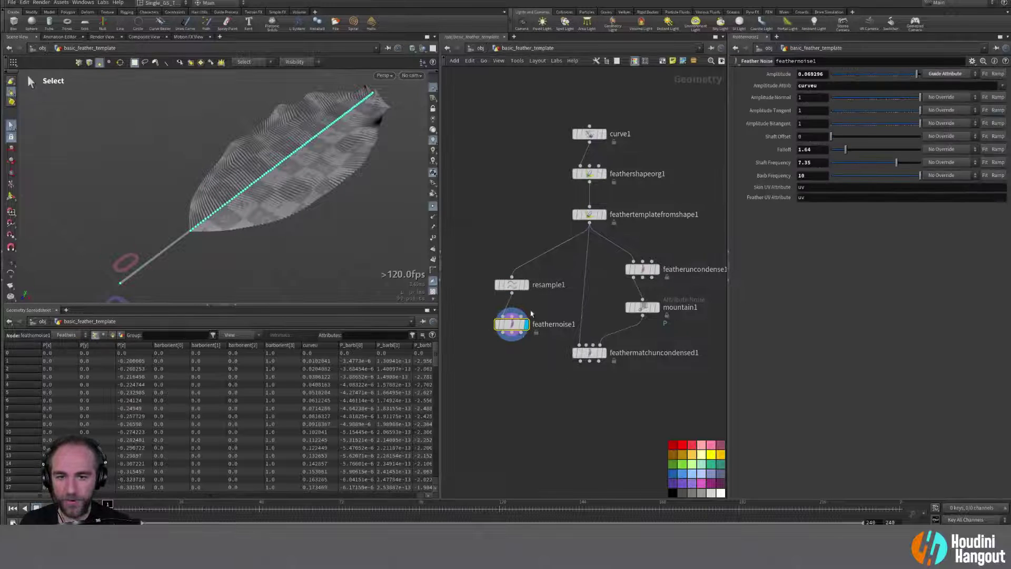
left_click_drag(485, 253, 510, 333)
double_click(510, 332)
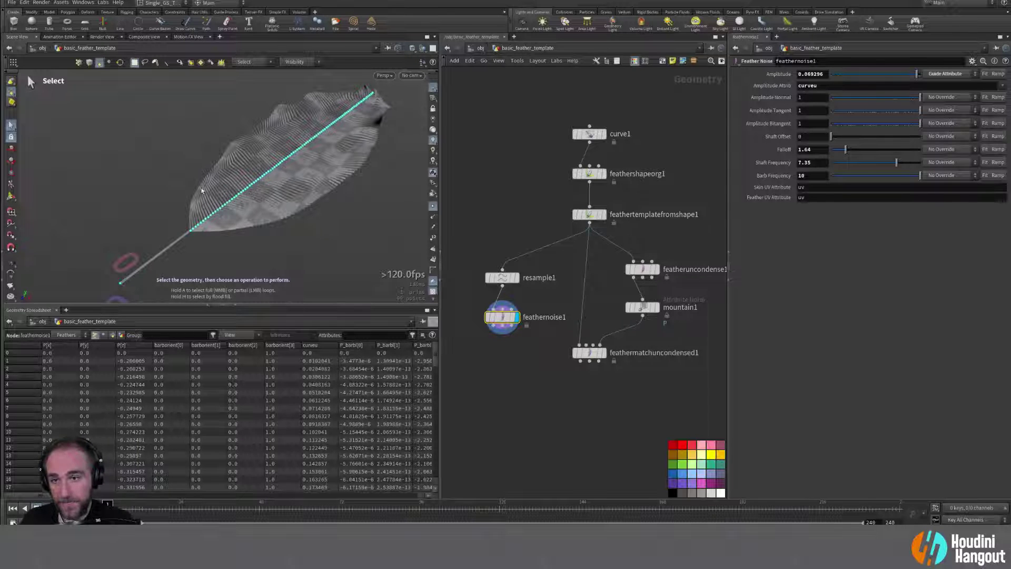
Step: Inspect featheruncondense1 and display the noise-deformed uncondensed feather from mountain1
left_click(643, 269)
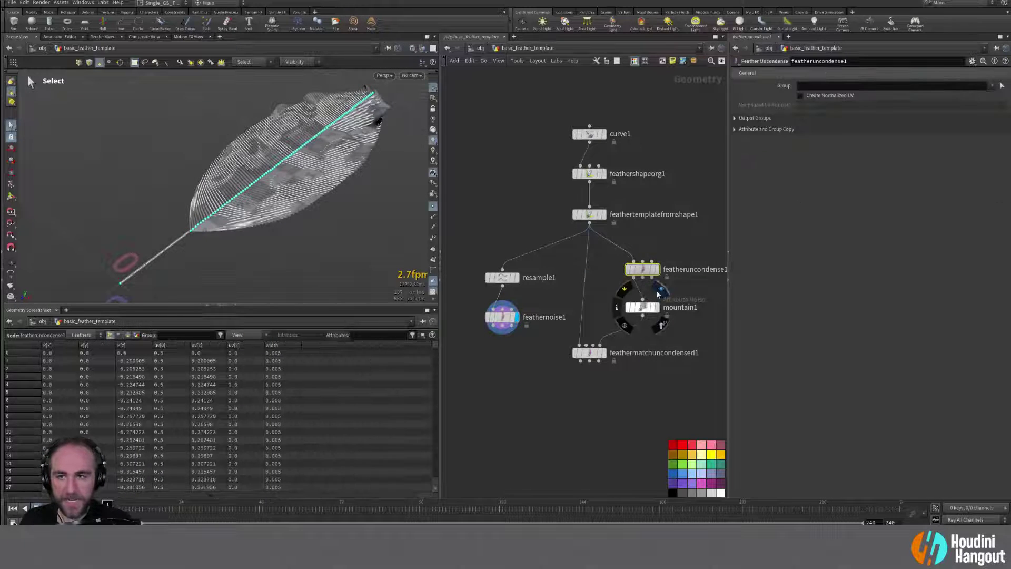
left_click(659, 291)
left_click(643, 307)
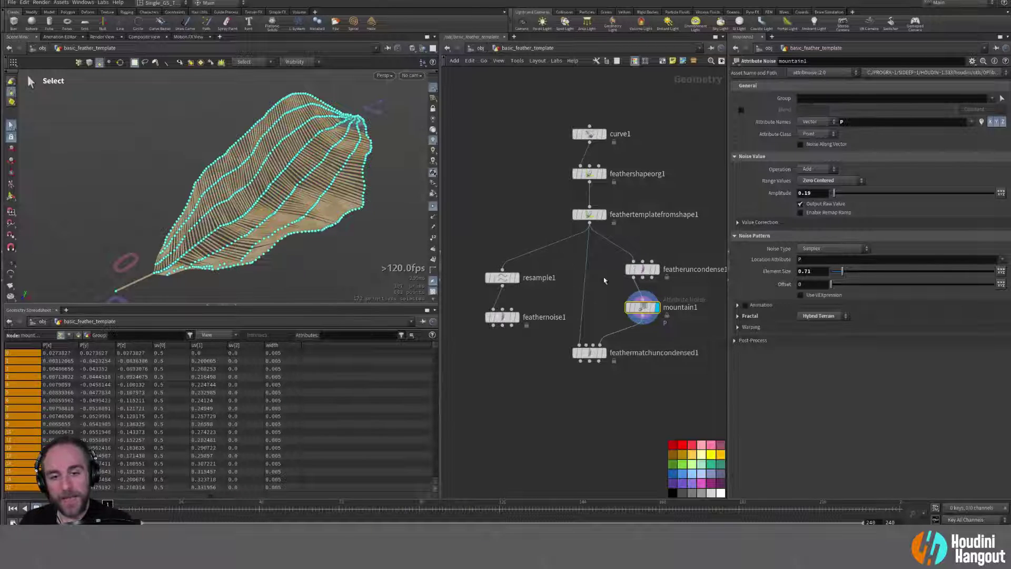
Step: Move featheruncondense1, mountain1 and feathermatchuncondensed1 together, farther away from the feather noise branch
left_click_drag(563, 252, 677, 387)
middle_click_drag(623, 417, 590, 417)
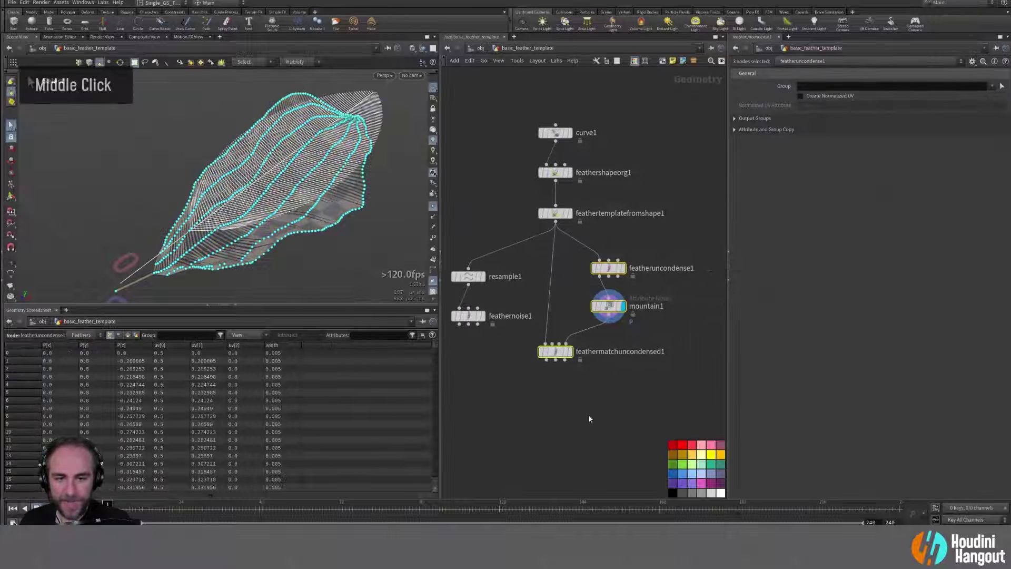
left_click_drag(557, 354, 612, 379)
right_click_drag(551, 384, 558, 386)
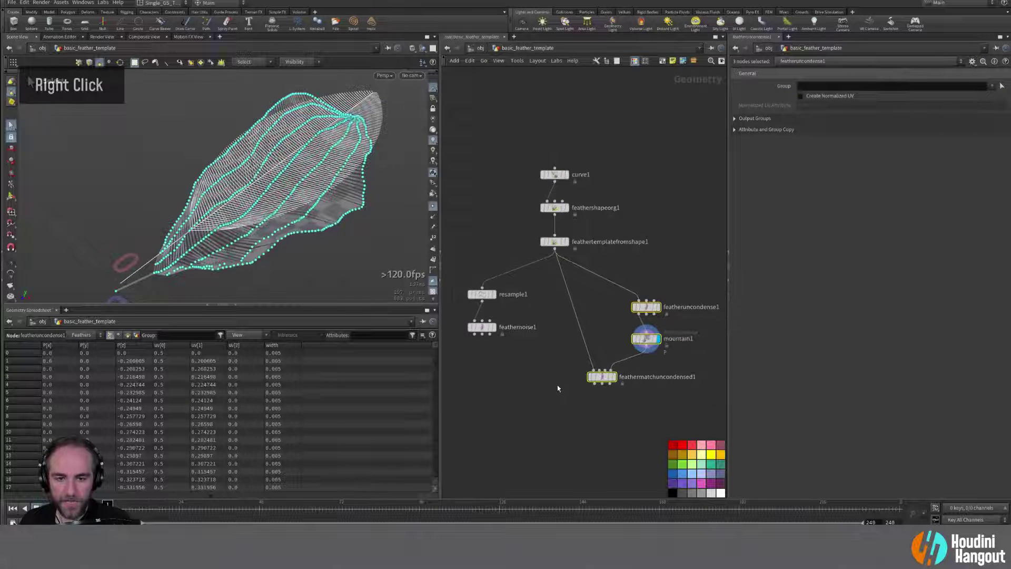
Step: Enclose featheruncondense1, mountain1 and feathermatchuncondensed1 in a network box with extra margin, titled UNCONDENSED EDIT
middle_click_drag(558, 386, 532, 375)
left_click(663, 61)
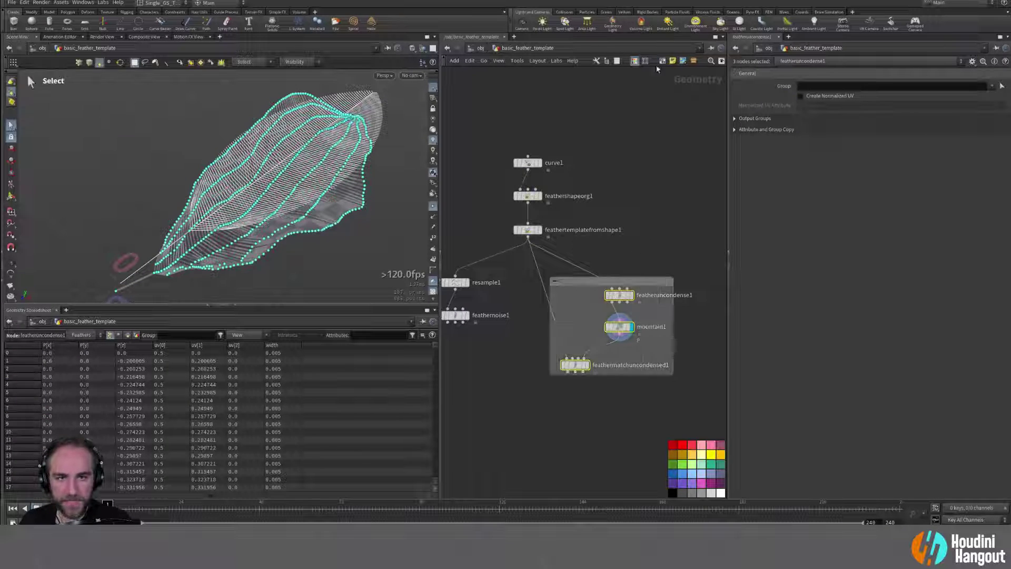
left_click_drag(549, 276, 534, 268)
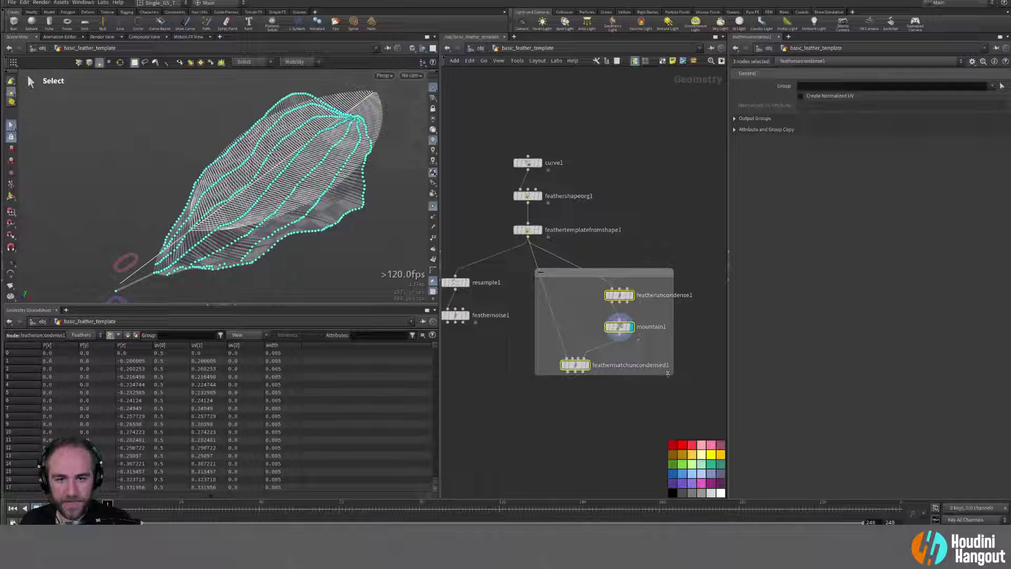
left_click_drag(672, 375, 692, 389)
double_click(620, 273)
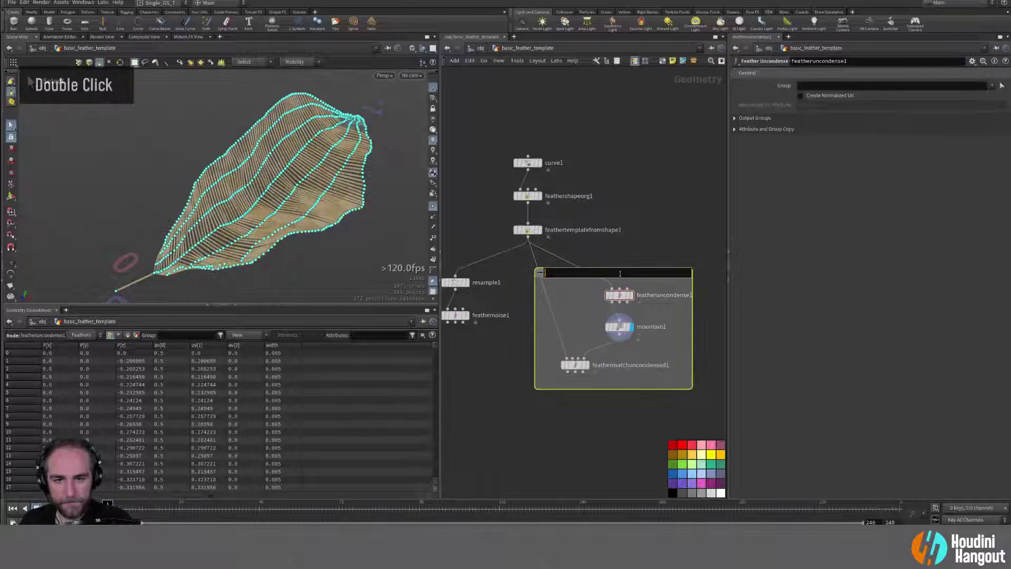
type("UNCO")
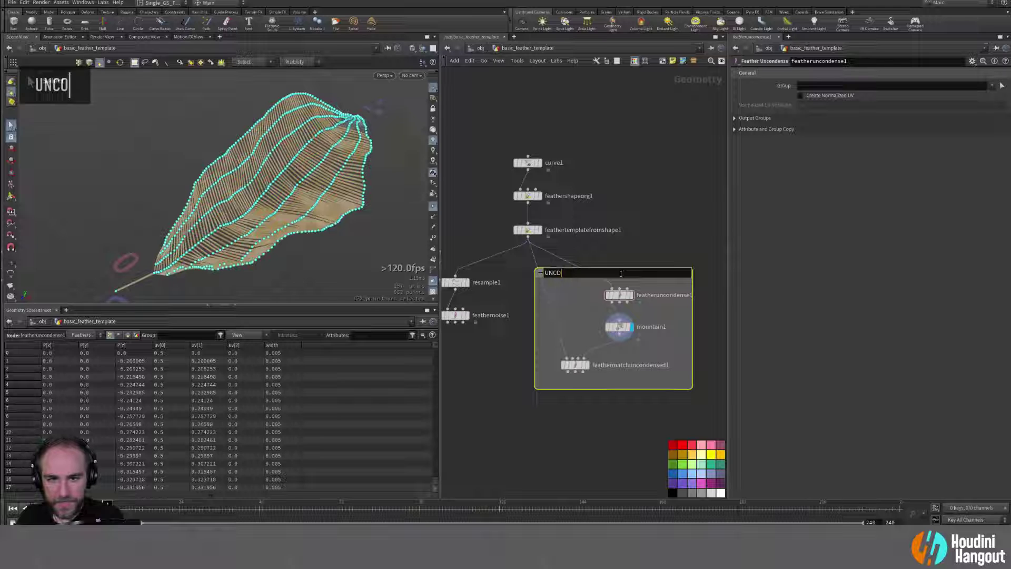
type("NDENSED EDIT")
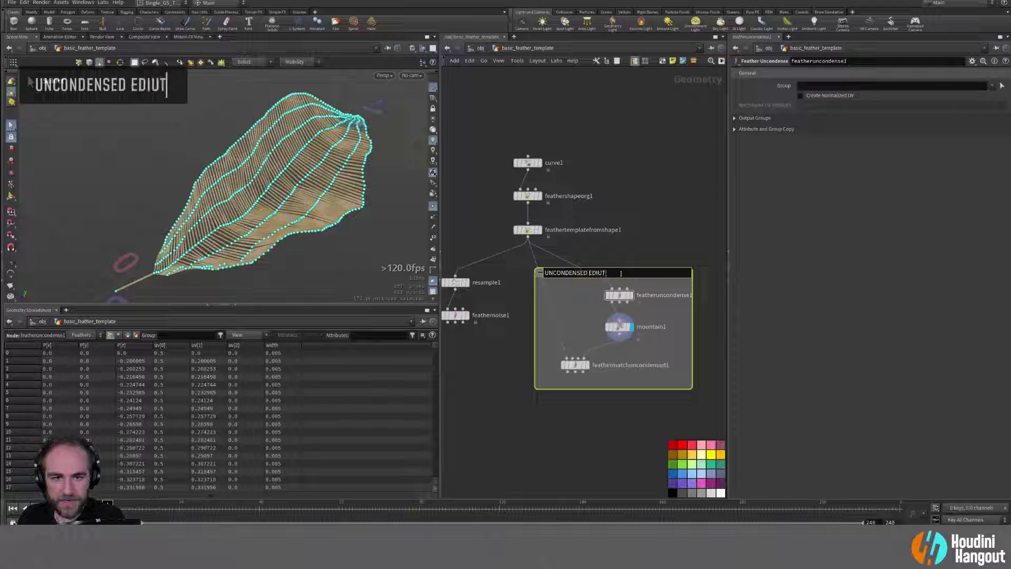
key("shift+Return")
Step: Enclose resample1 and feathernoise1 in a second network box with extra margin, titled CONDENSED EDIT
middle_click_drag(568, 311, 655, 312)
left_click_drag(485, 267, 615, 389)
left_click(667, 61)
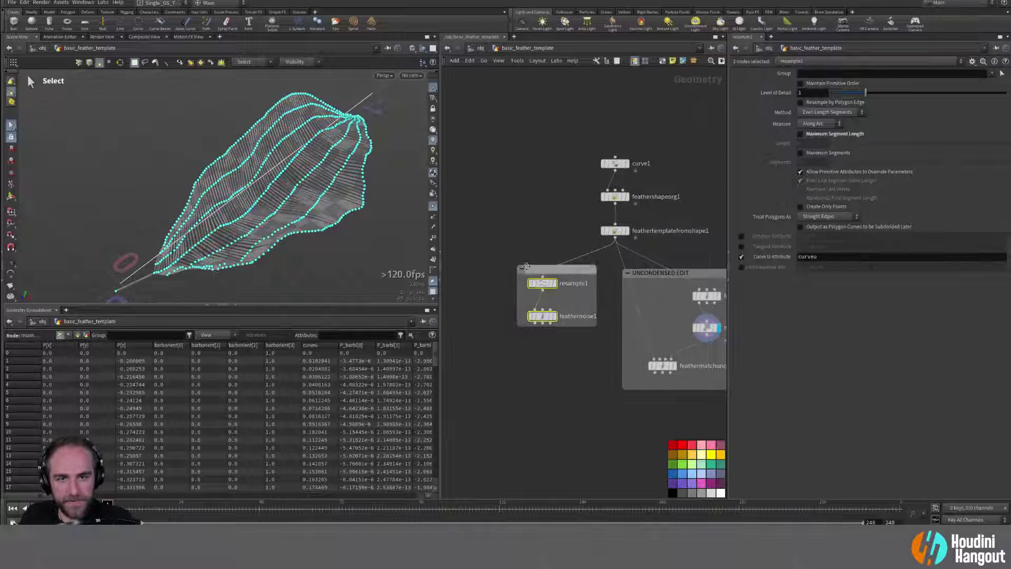
left_click_drag(517, 266, 511, 257)
left_click_drag(597, 326, 611, 347)
double_click(529, 261)
type("C")
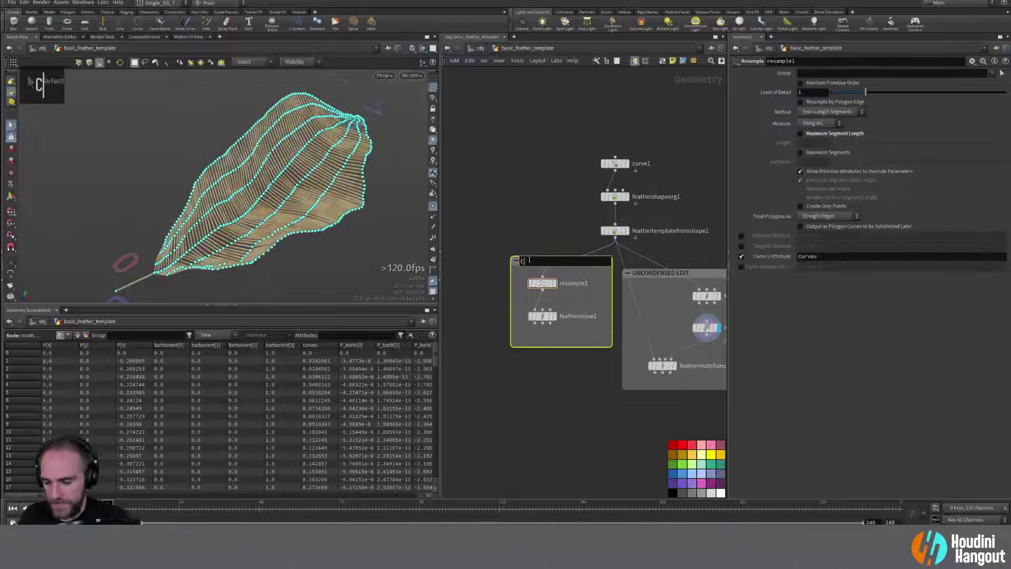
type("ONDEN")
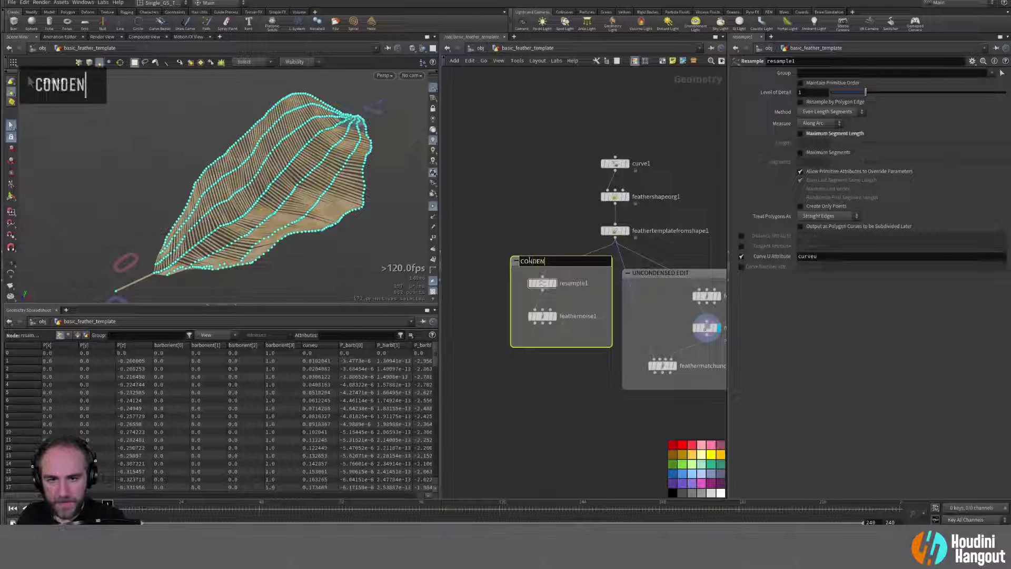
type("SED EDIT")
key("shift+Return")
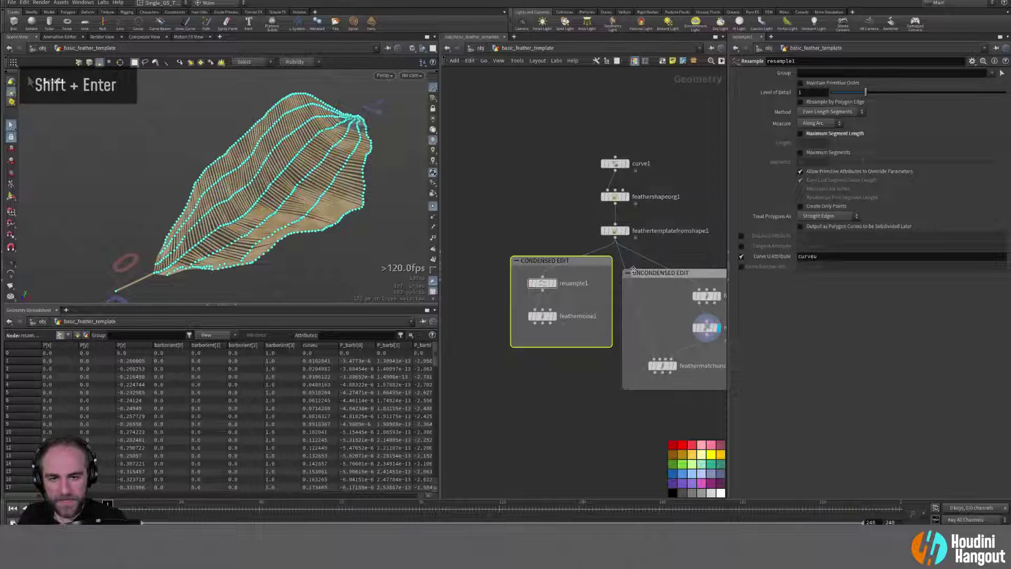
Step: Move the CONDENSED EDIT box and its nodes farther from the UNCONDENSED EDIT box, and display feathermatchuncondensed1
left_click_drag(595, 259, 561, 285)
left_click_drag(483, 307, 532, 352)
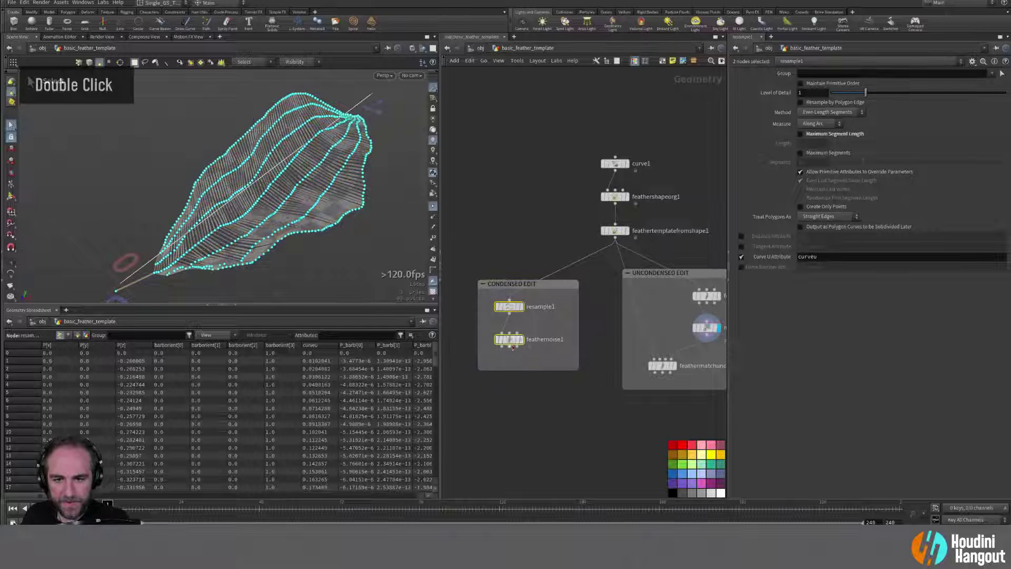
left_click(556, 281)
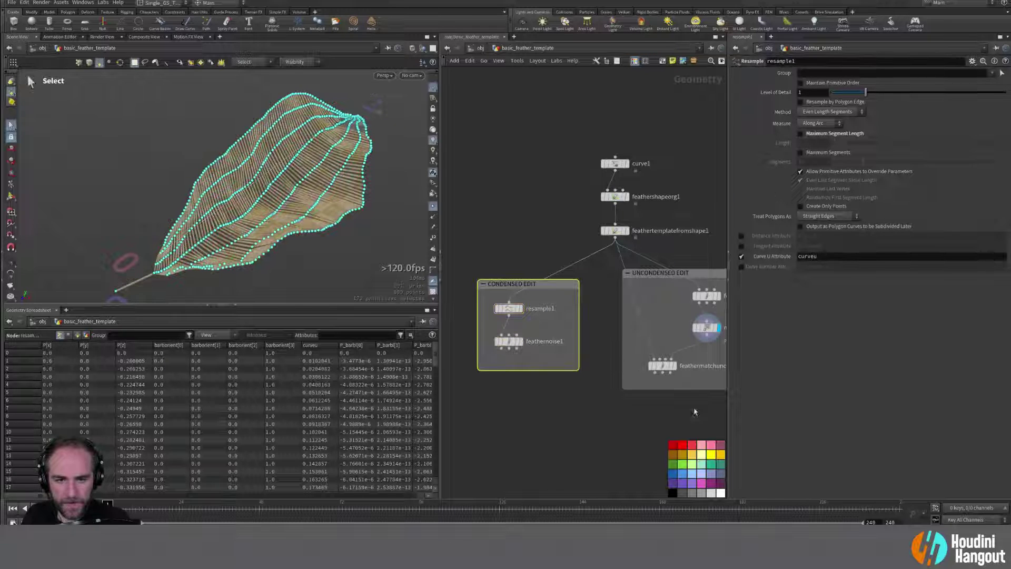
middle_click_drag(690, 291, 627, 303, "alt")
left_click(627, 302)
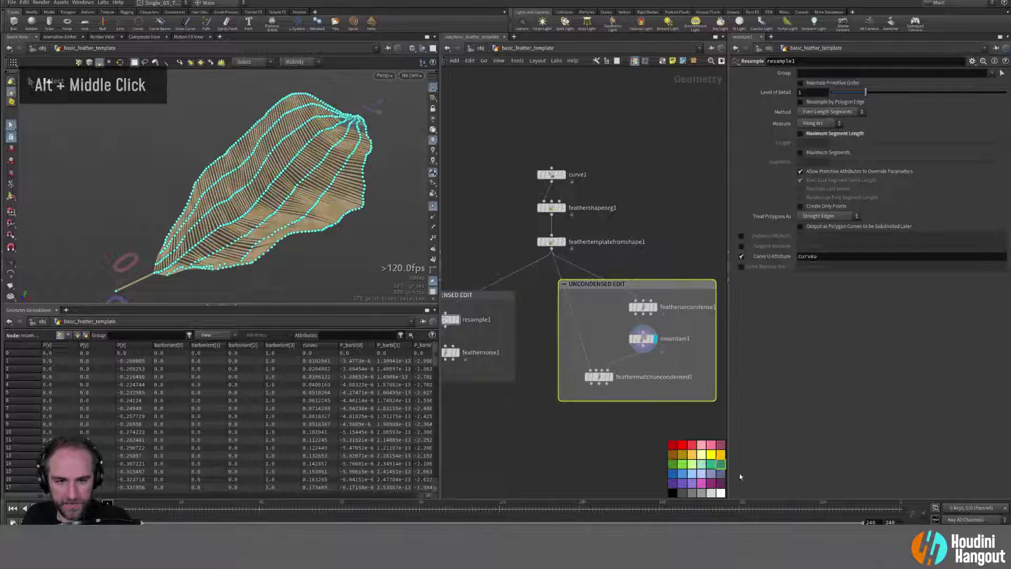
right_click_drag(627, 302, 583, 441)
left_click(602, 464)
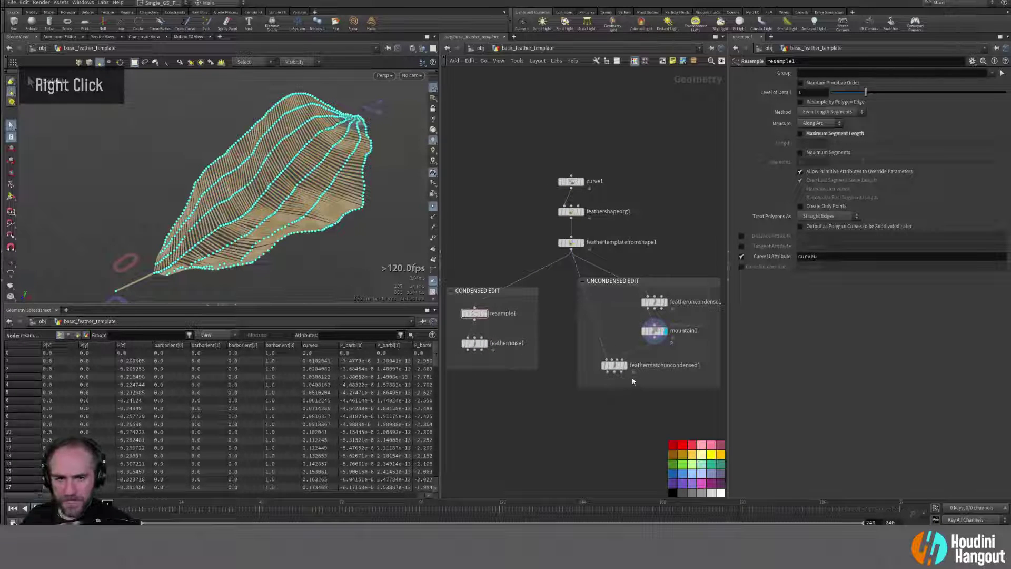
left_click(615, 367)
double_click(614, 367)
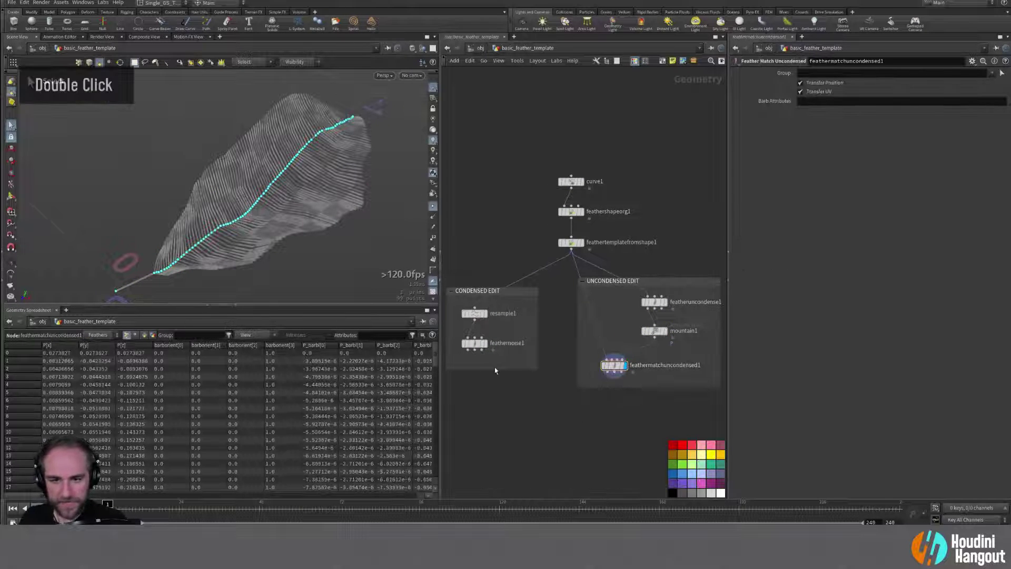
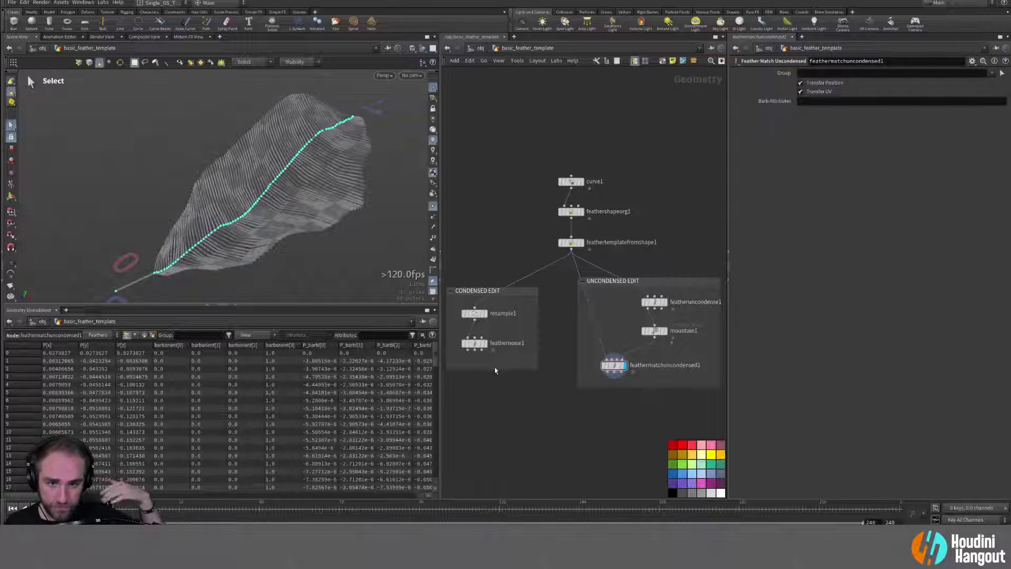
Step: Move curve1, feathershapeorg1 and feathertemplatefromshape1 together so they sit higher and centred between the two network boxes
left_click_drag(565, 166, 598, 252)
left_click(571, 248)
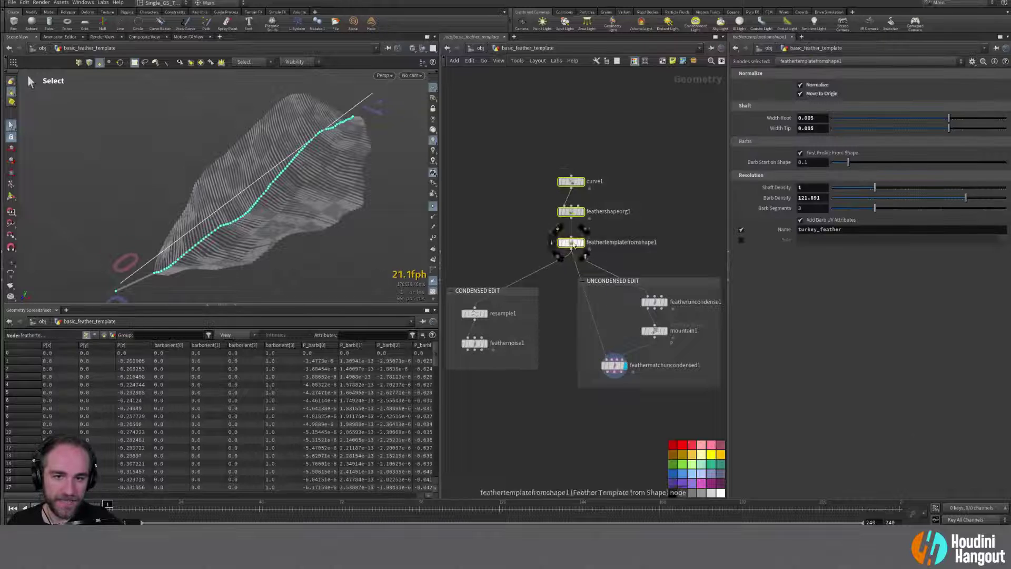
key("Escape")
double_click(531, 231)
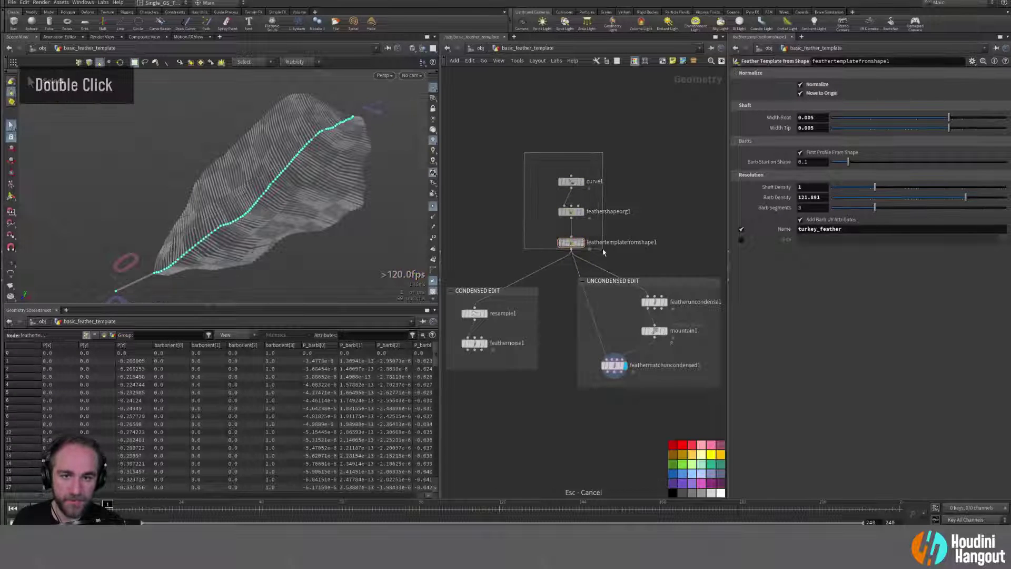
left_click_drag(570, 245, 549, 230)
left_click(549, 229)
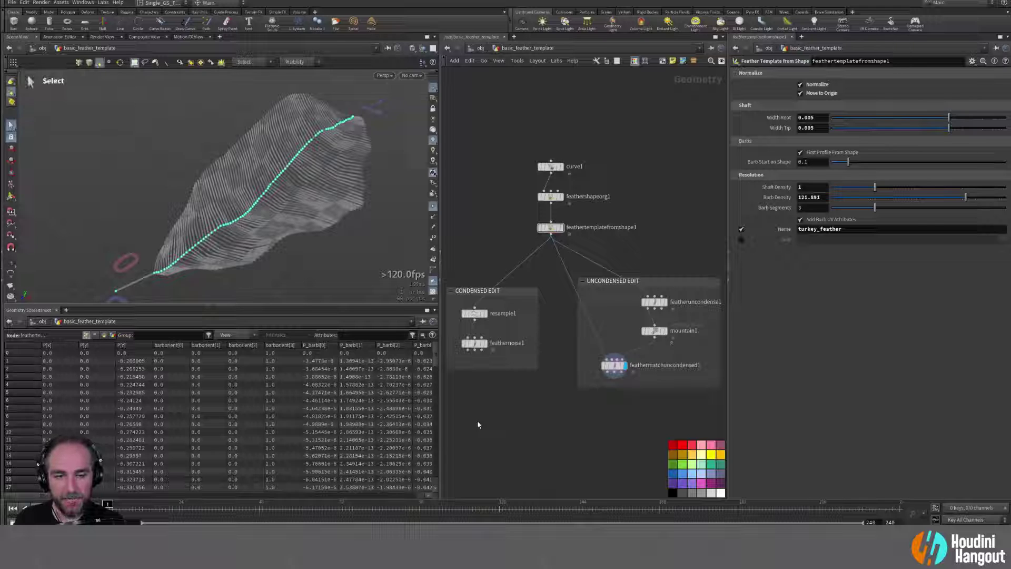
Step: Hide the geometry spreadsheet so the viewport takes the full height, and view the matched feather in it
right_click_drag(322, 188, 293, 196, "alt")
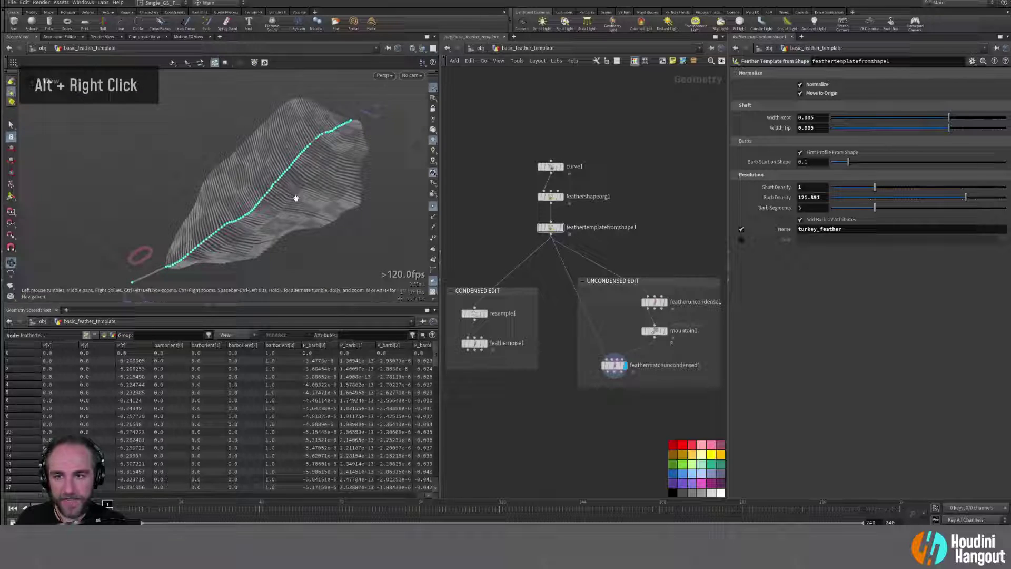
left_click(253, 188)
left_click(235, 304)
middle_click(258, 387)
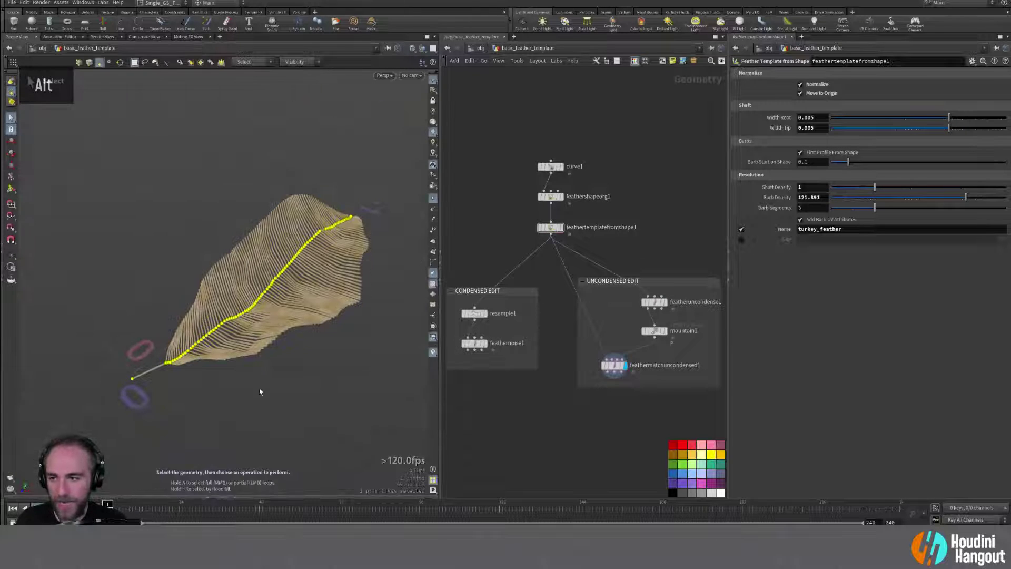
left_click(259, 389)
right_click(242, 327)
left_click(259, 289)
middle_click_drag(222, 285, 143, 242)
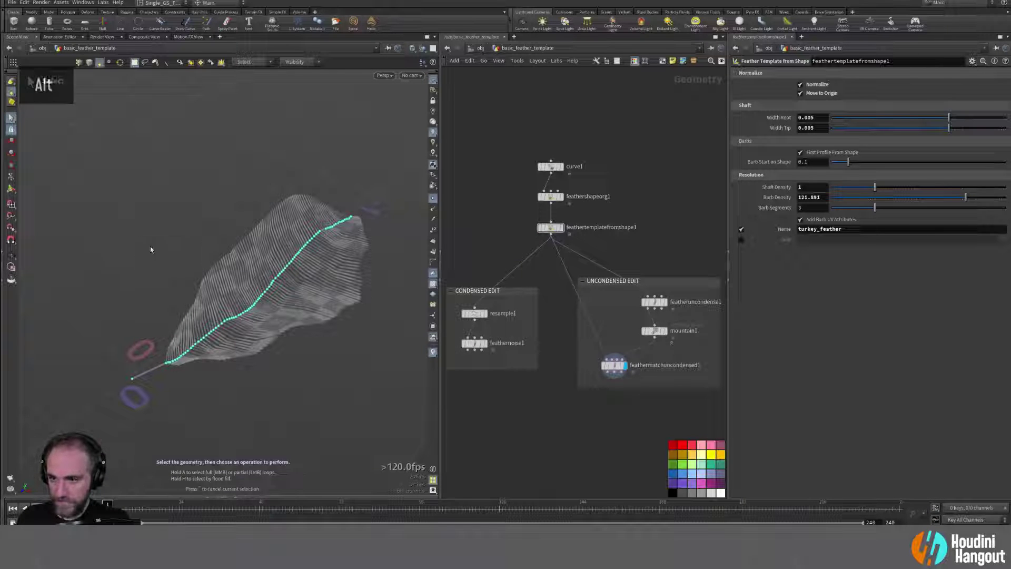
middle_click(142, 274, "alt")
key("Escape")
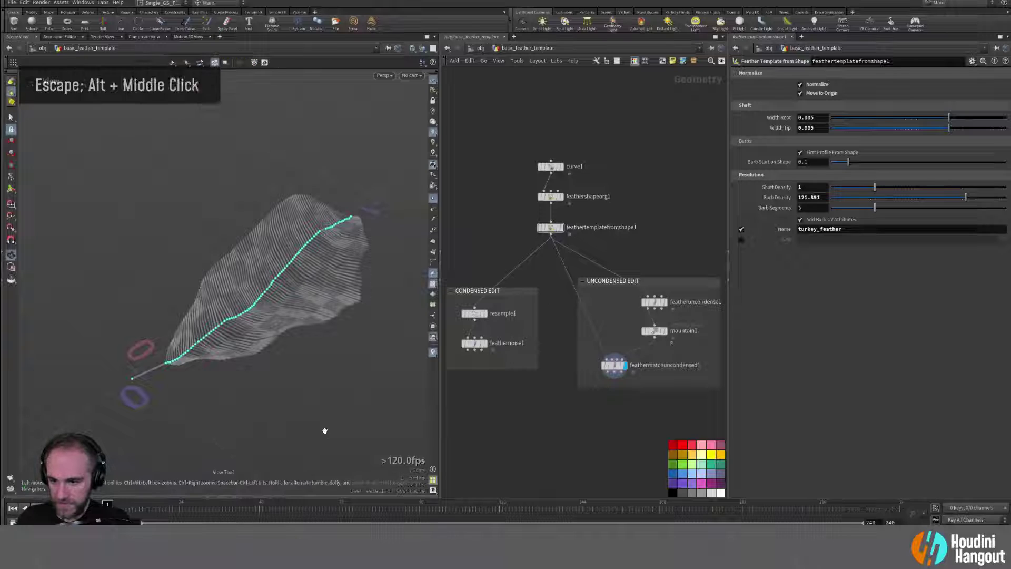
middle_click_drag(264, 402, 212, 317, "alt")
left_click_drag(212, 316, 232, 356, "alt")
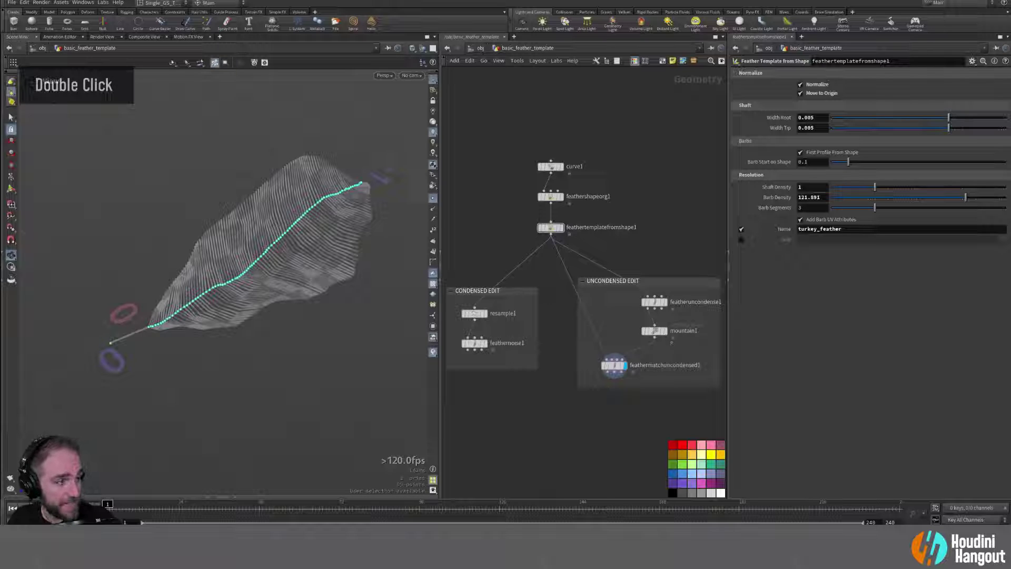
Step: Switch to the web browser, search Google for "feather atlas wild turkey" and open The Feather Atlas - Wild Turkey result
type("feather")
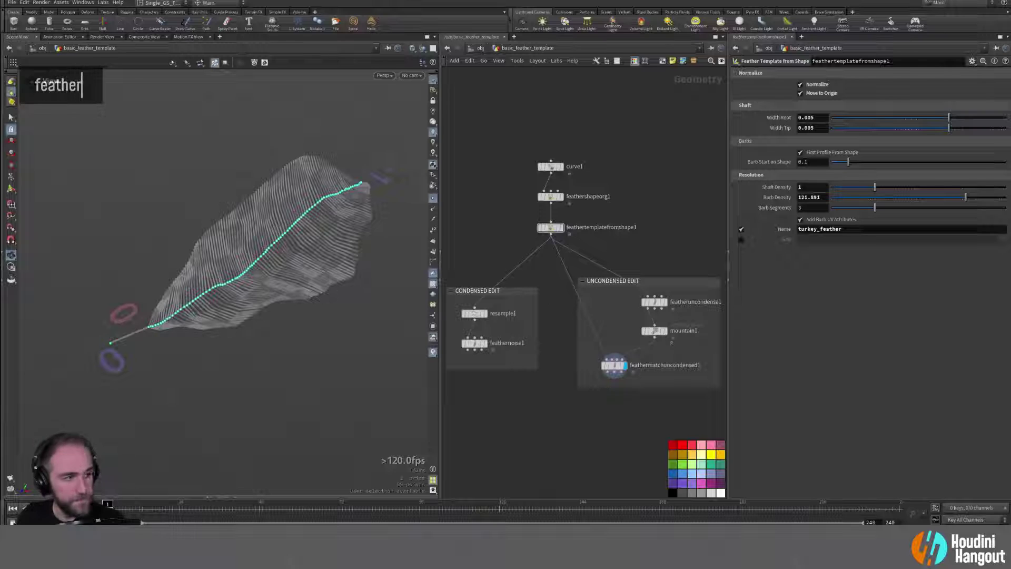
type(" atlas")
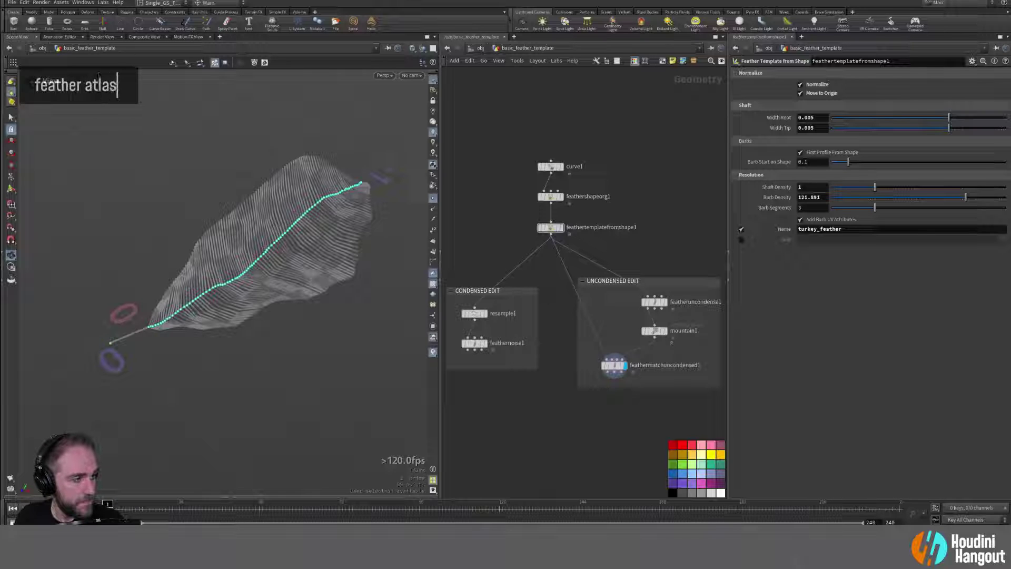
key("Return")
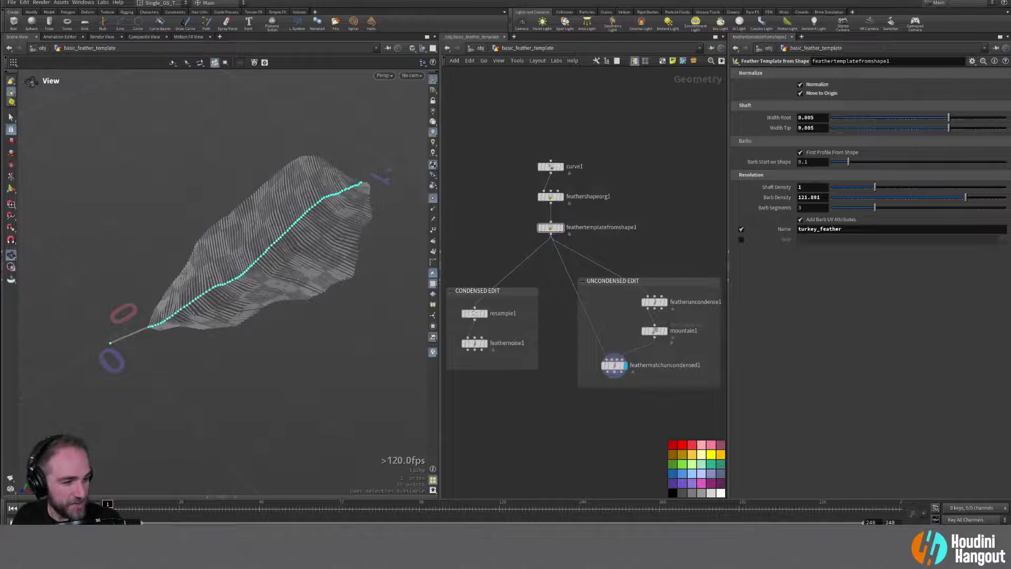
left_click_drag(1010, 113, 1, 84)
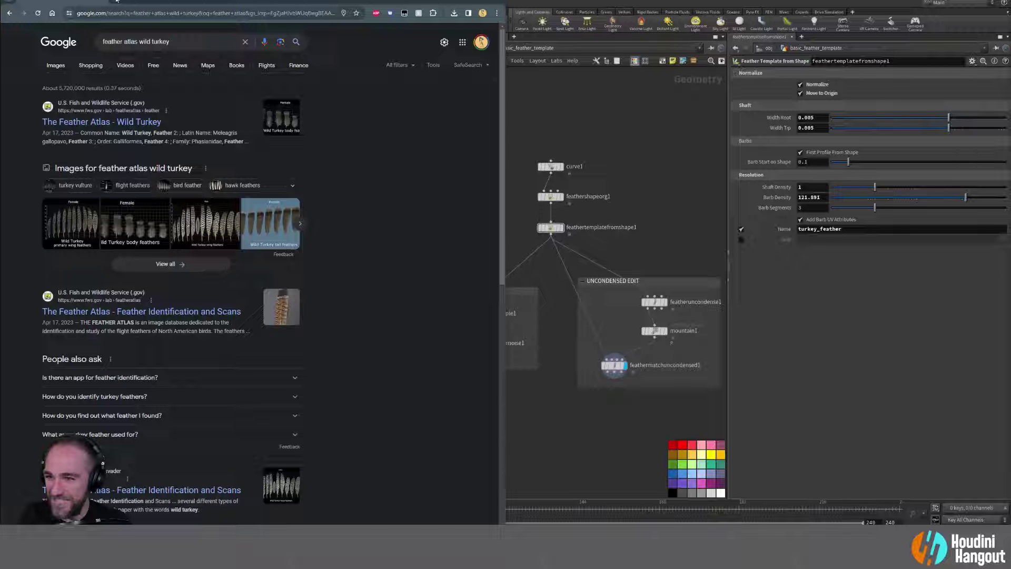
middle_click(127, 126)
key("ctrl+Tab")
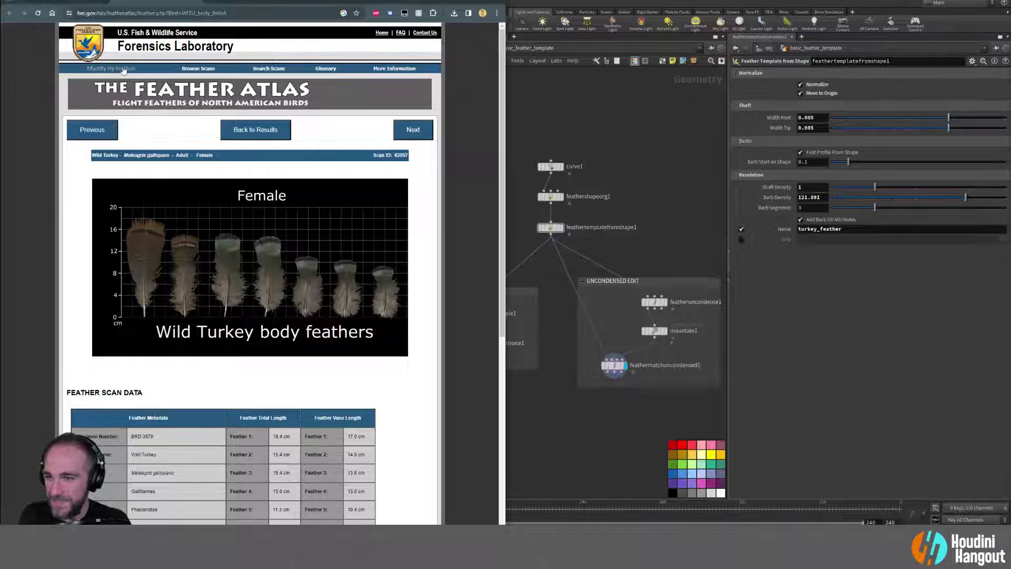
Step: Open the Feather Atlas page for browsing scans and look through the bird orders
middle_click(190, 71)
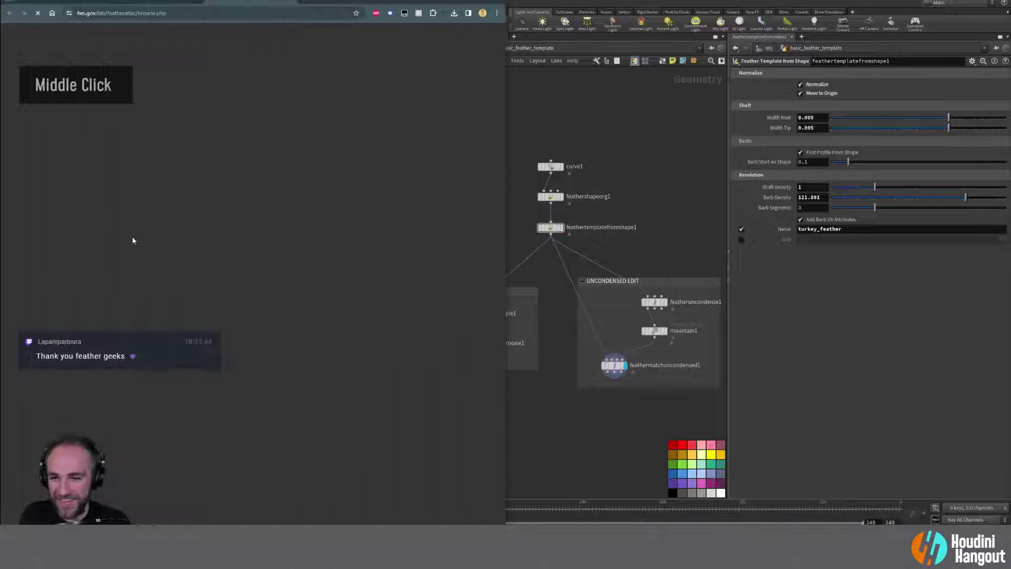
scroll(111, 258, "down", 1)
scroll(110, 258, "up", 1)
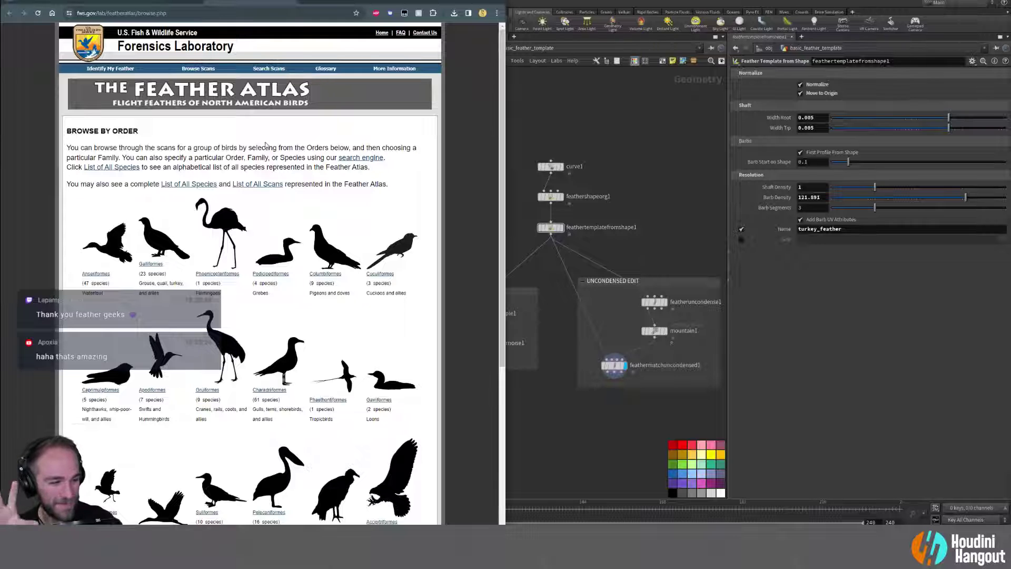
scroll(311, 187, "down", 3)
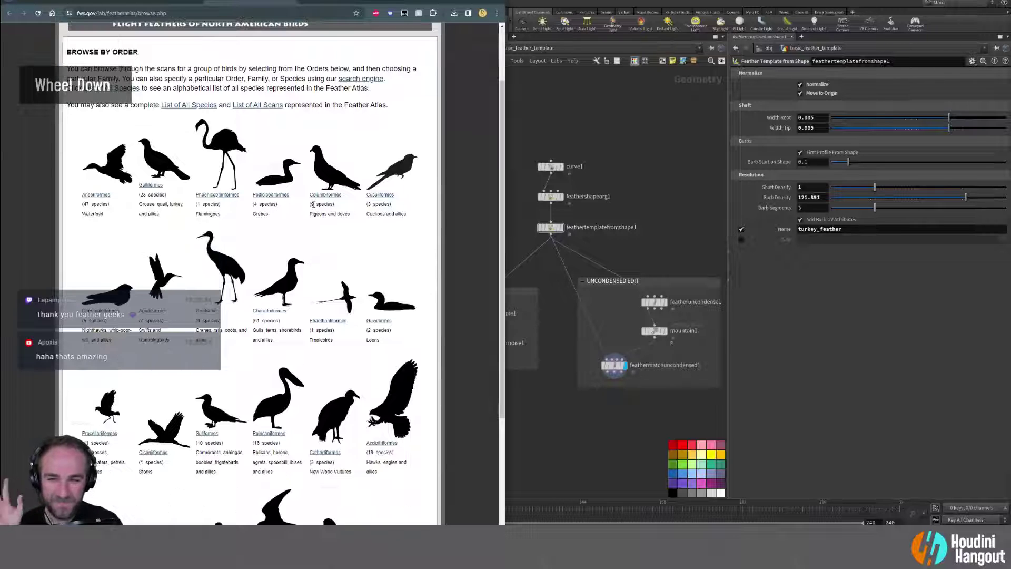
scroll(312, 196, "down", 3)
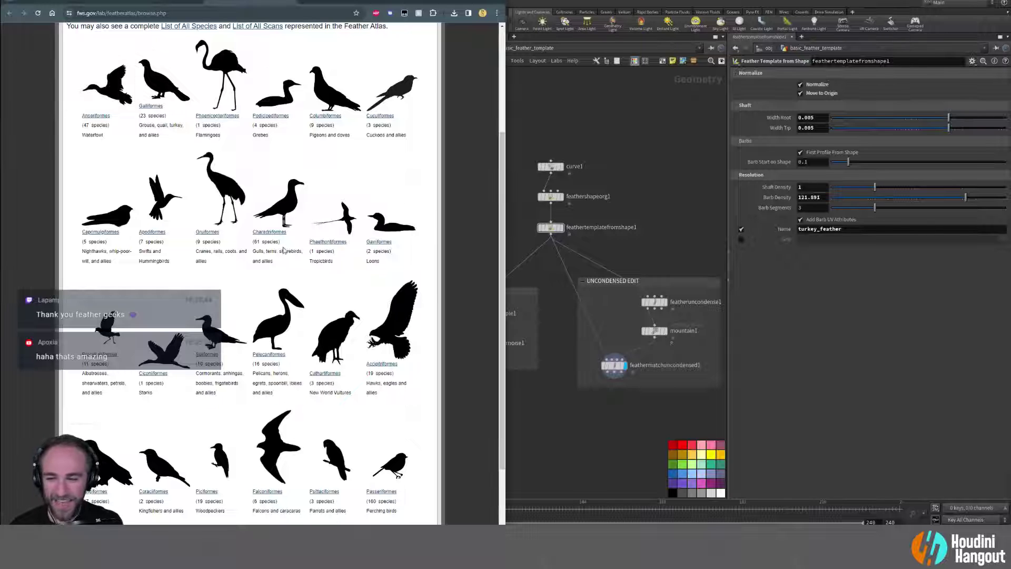
scroll(283, 251, "down", 1)
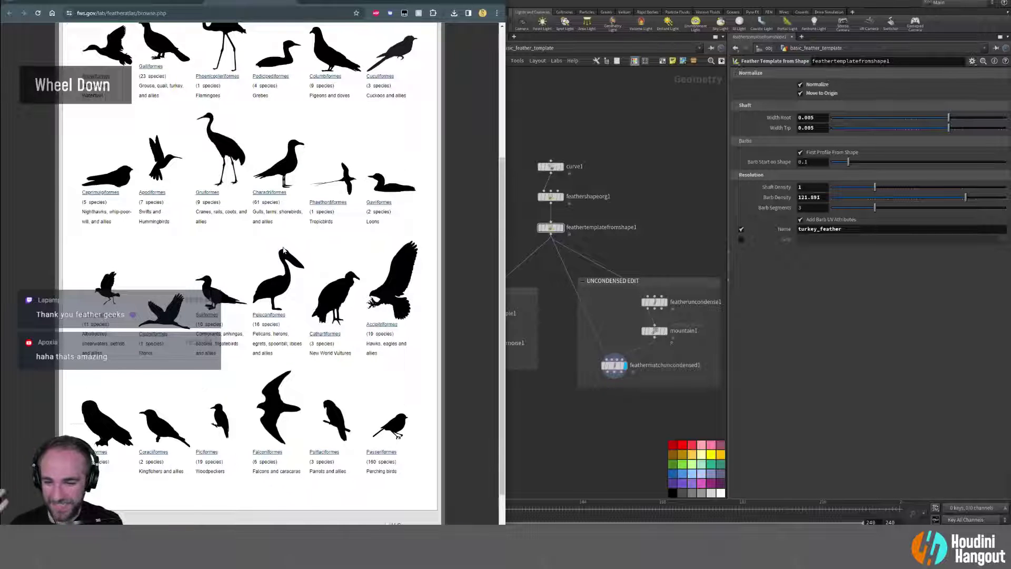
Step: Open the Apodiformes order and its hummingbird family, Trochilidae, to view the feather scans
scroll(283, 250, "up", 1)
left_click(164, 203)
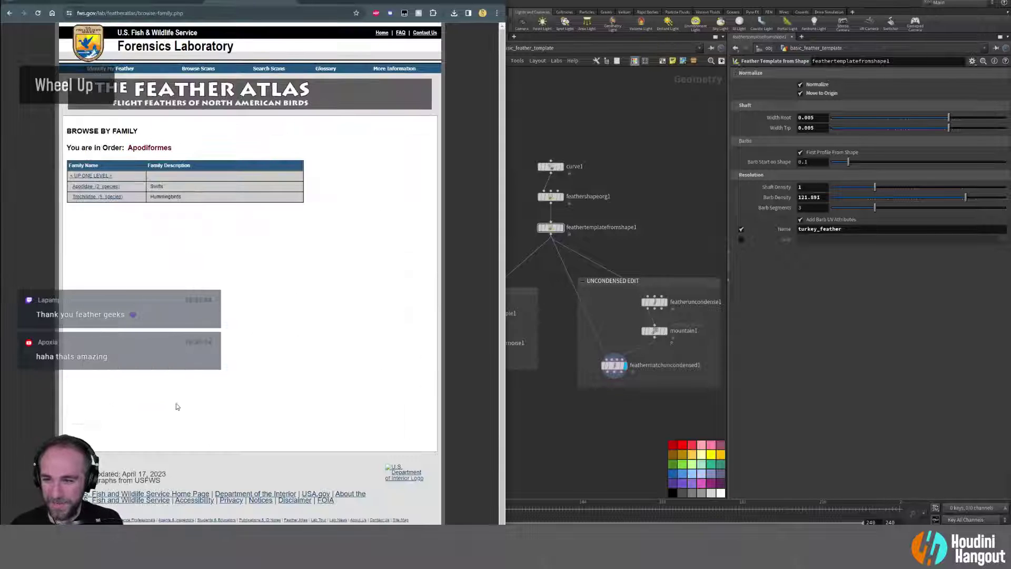
left_click(90, 198)
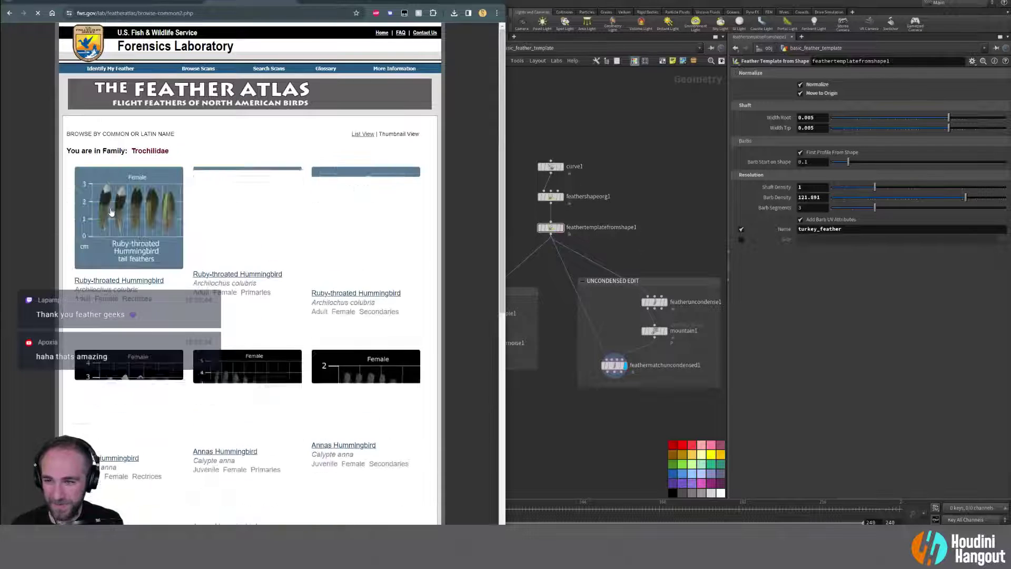
Step: Show the Trochilidae family as a list and open the juvenile female tail scan of the Annas Hummingbird
scroll(324, 156, "down", 2)
scroll(324, 156, "up", 2)
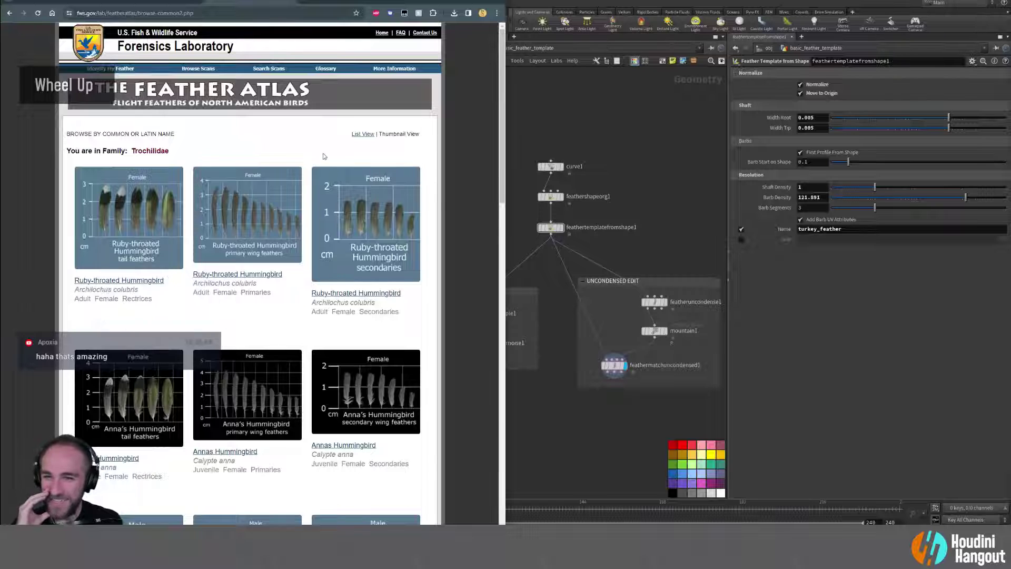
left_click(363, 135)
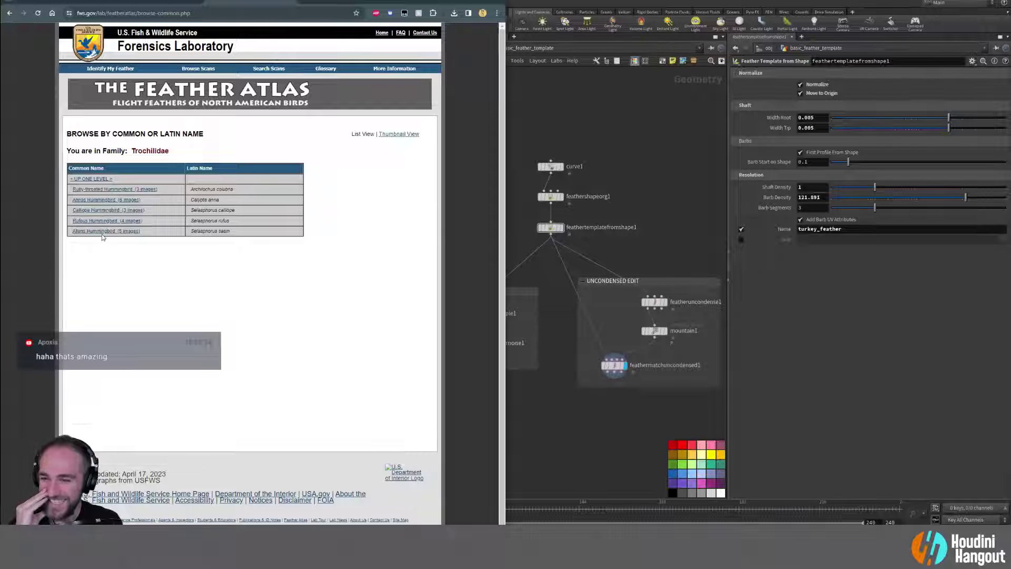
left_click(104, 200)
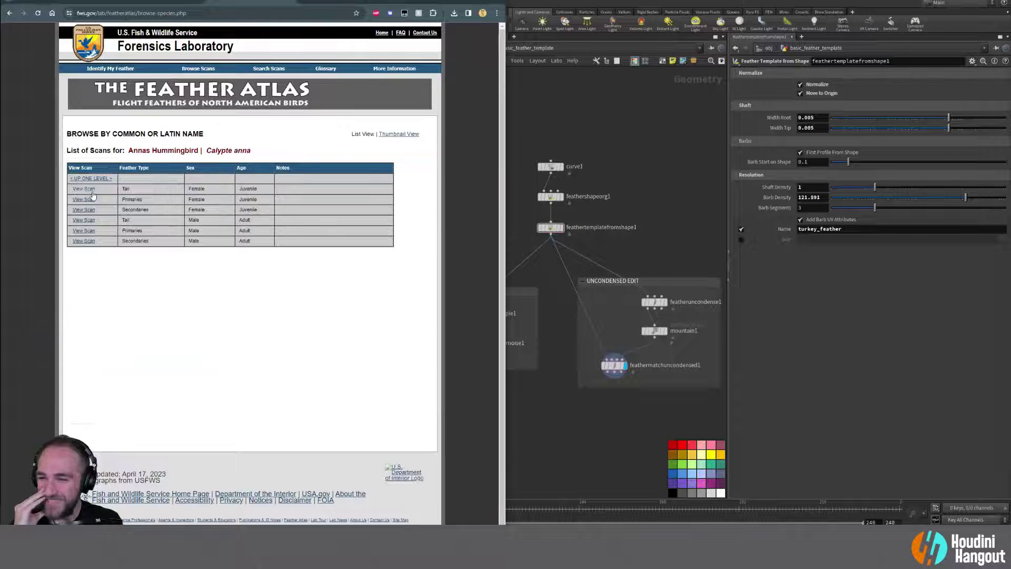
left_click(86, 189)
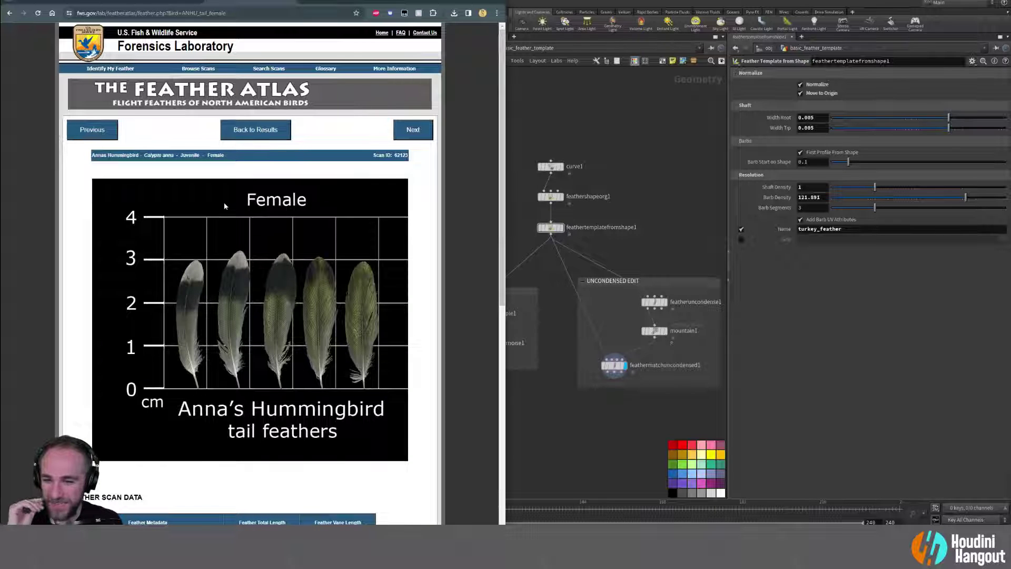
Step: Examine the Anna's Hummingbird tail feather image, its feather scan data and the list of additional images
scroll(222, 203, "down", 1)
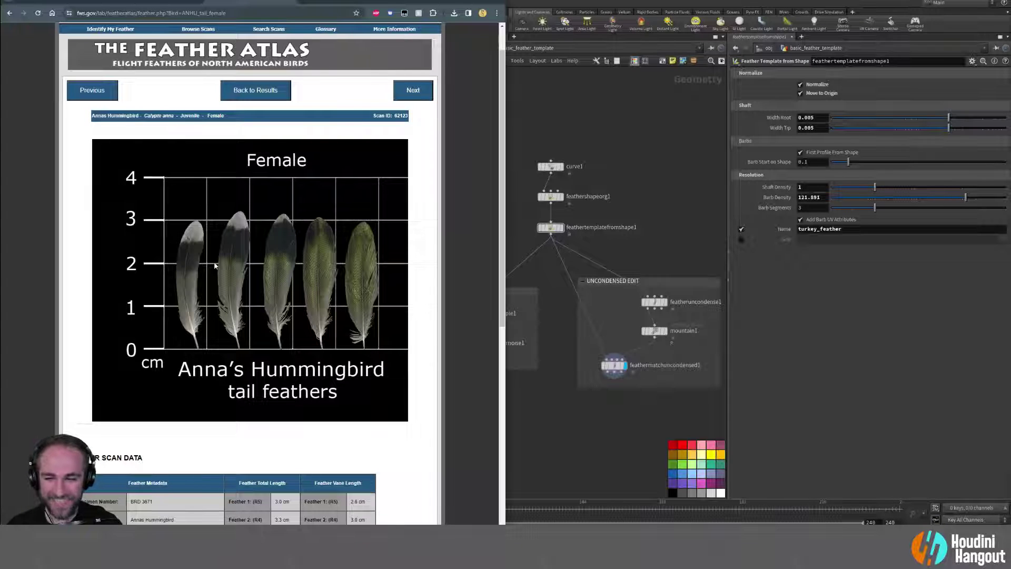
scroll(238, 337, "down", 2)
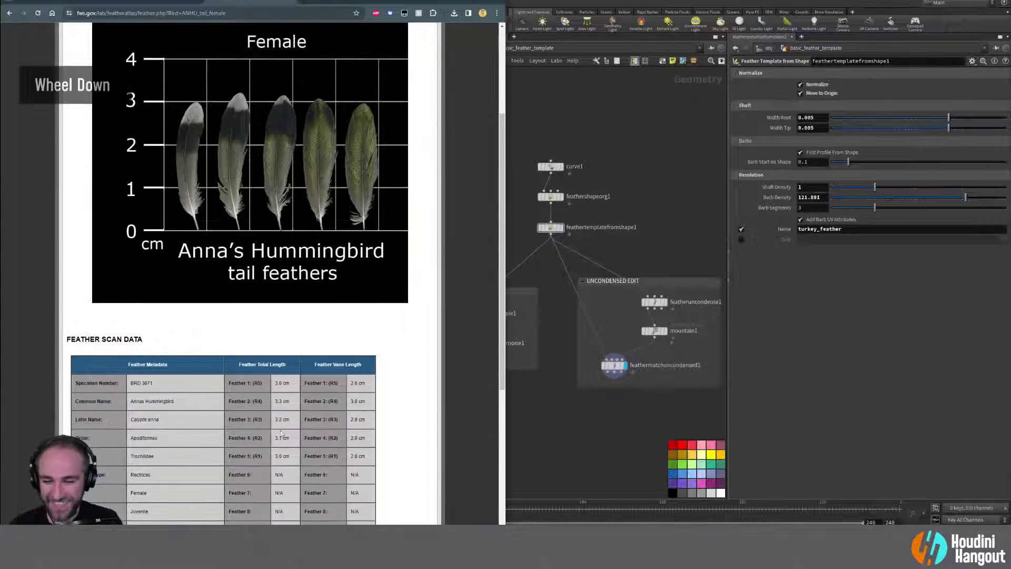
scroll(280, 433, "down", 4)
scroll(280, 430, "up", 1)
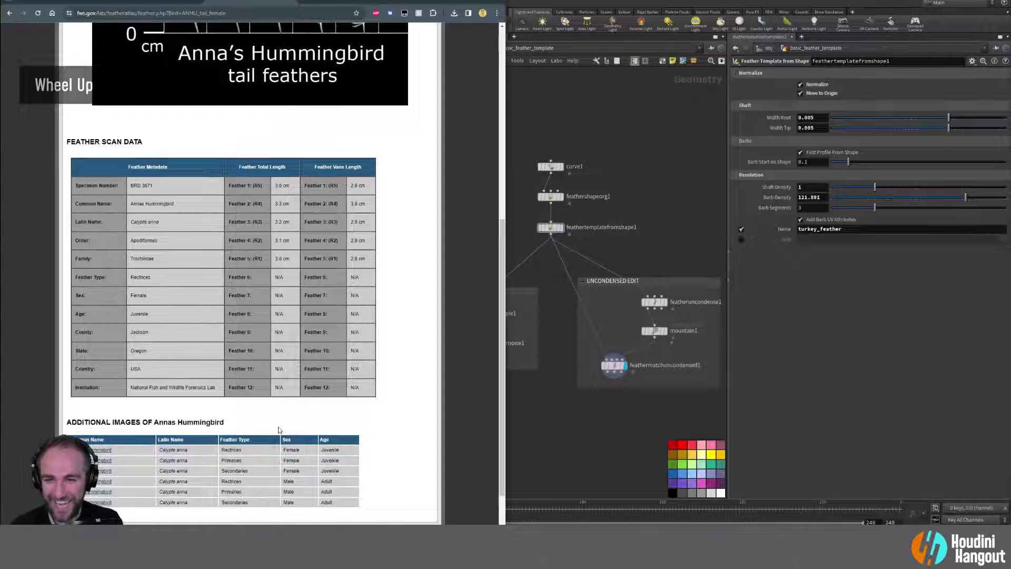
scroll(278, 432, "up", 6)
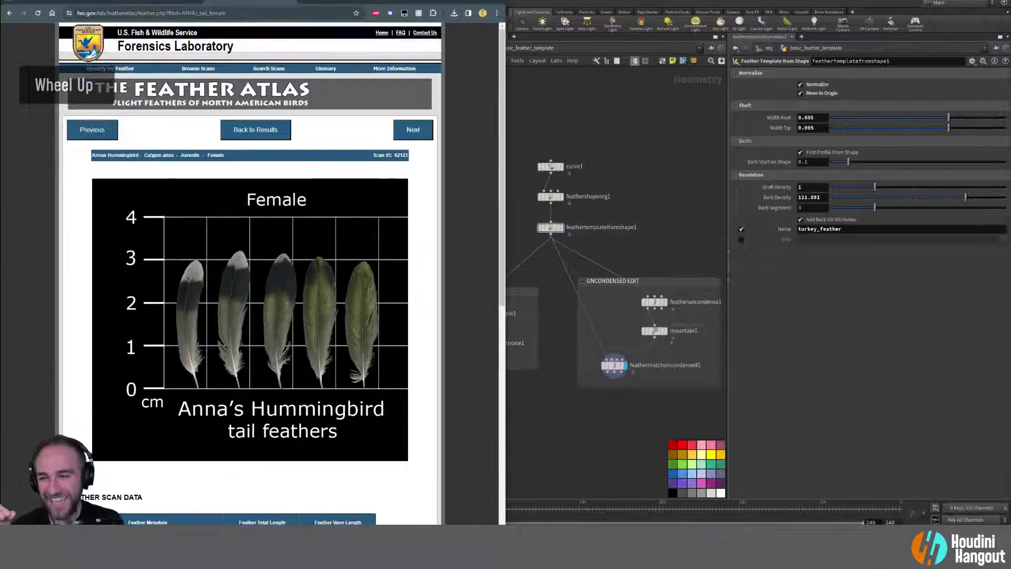
Step: Leave the hummingbird scan for the Wild Turkey body feathers page, and return from there to browsing scans by order
left_click(8, 14)
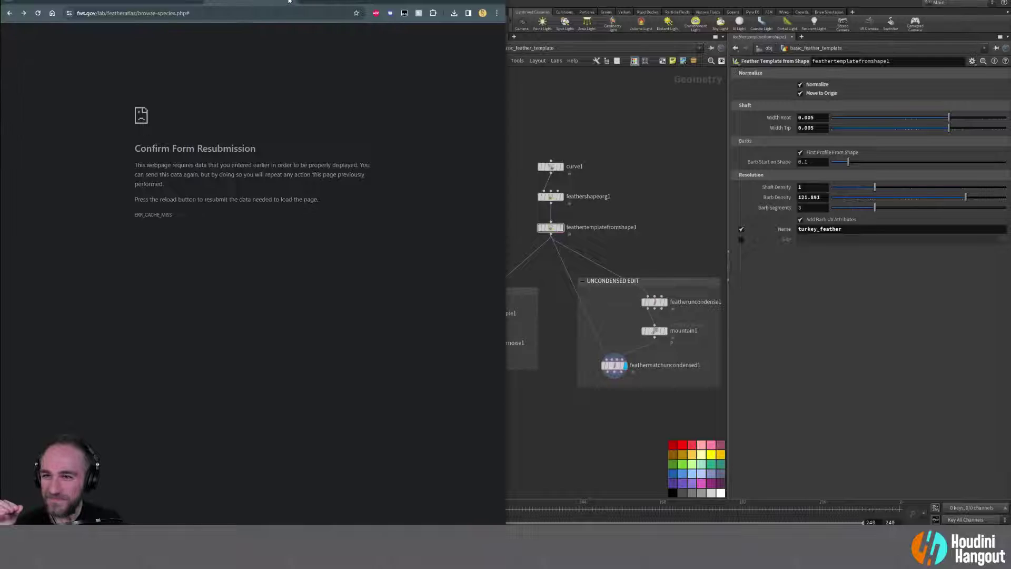
left_click(9, 13)
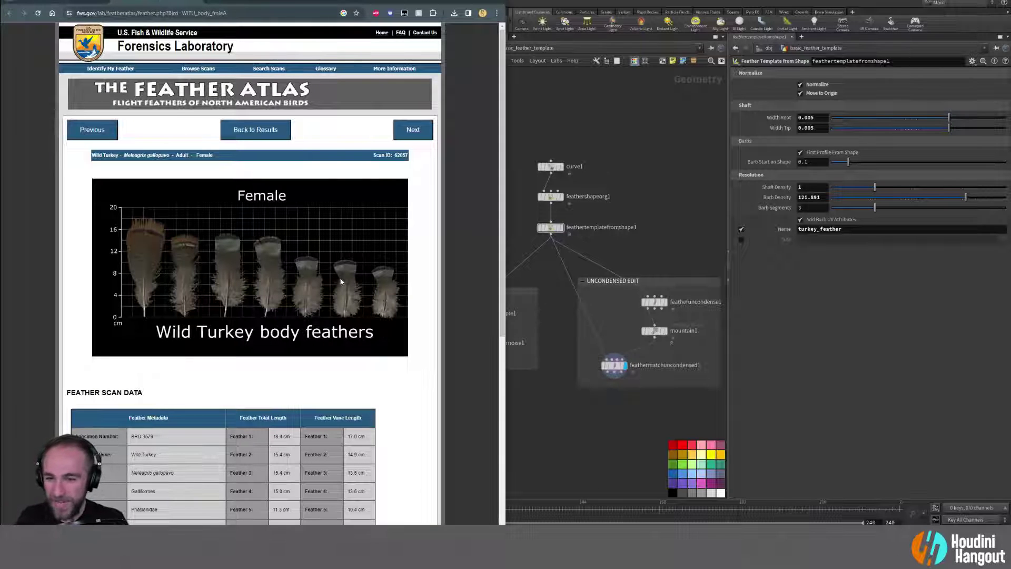
scroll(182, 127, "down", 1)
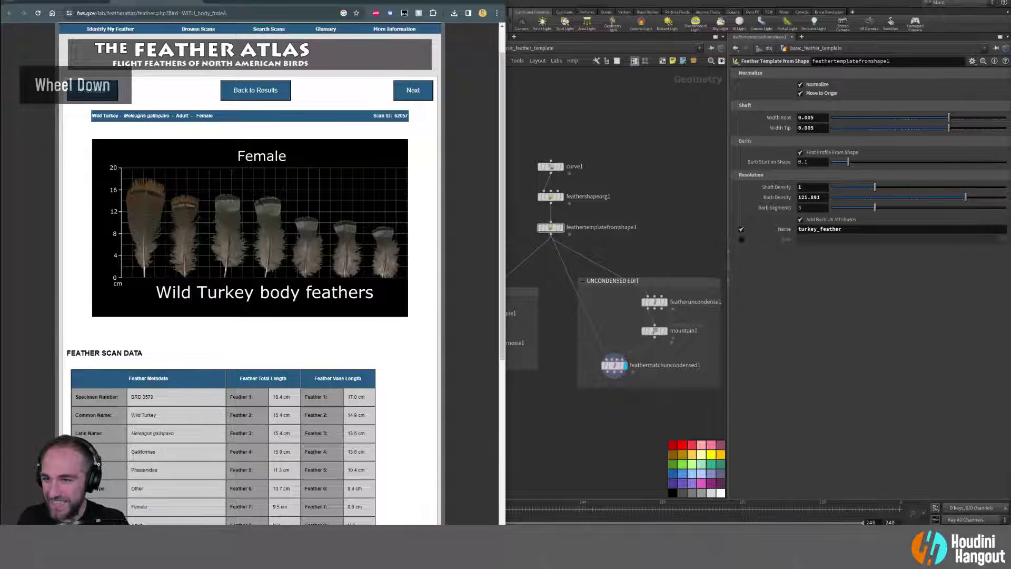
left_click(256, 90)
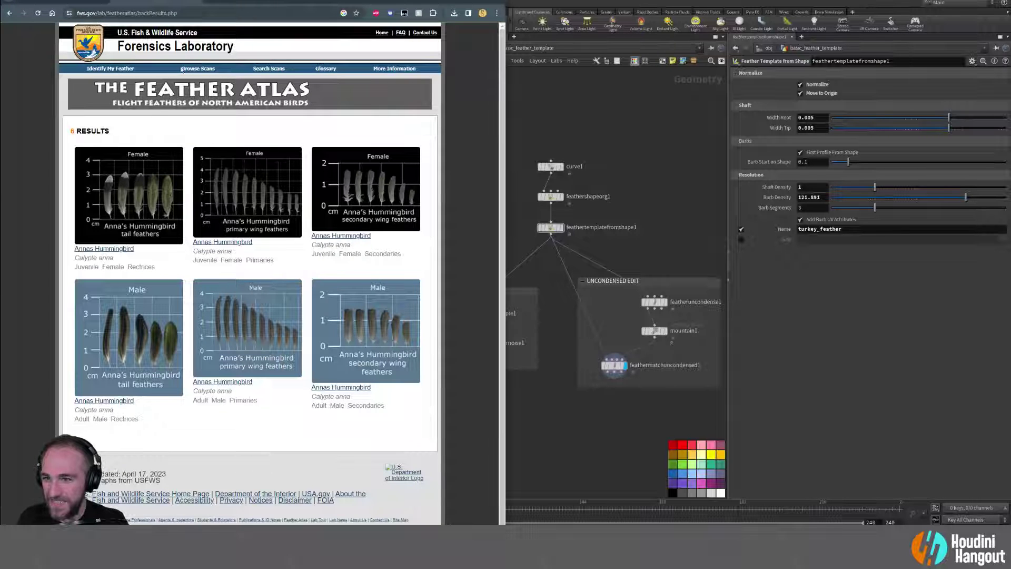
left_click(198, 68)
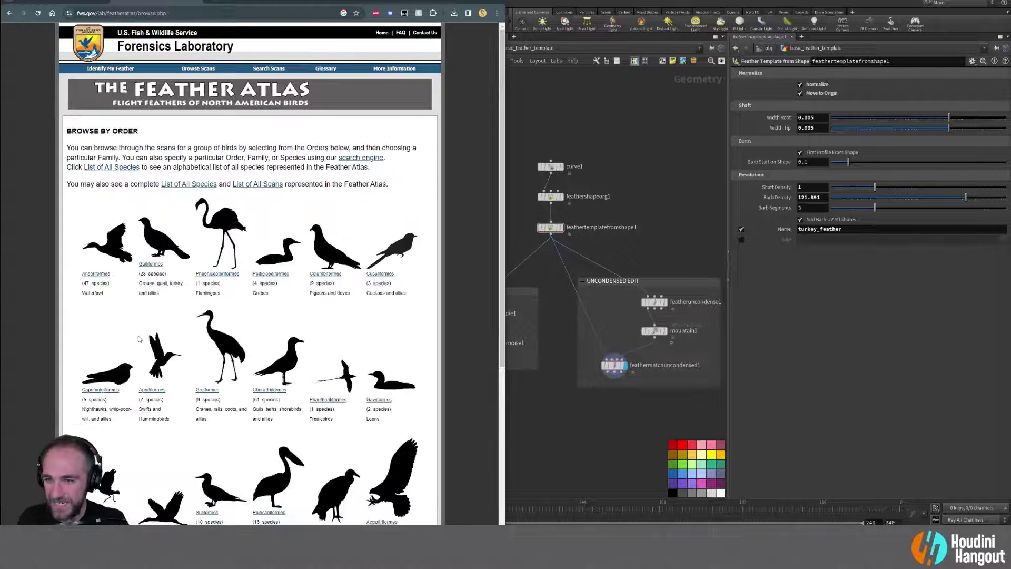
Step: Search the Feather Atlas scans by common name for "Turkey"
double_click(268, 72)
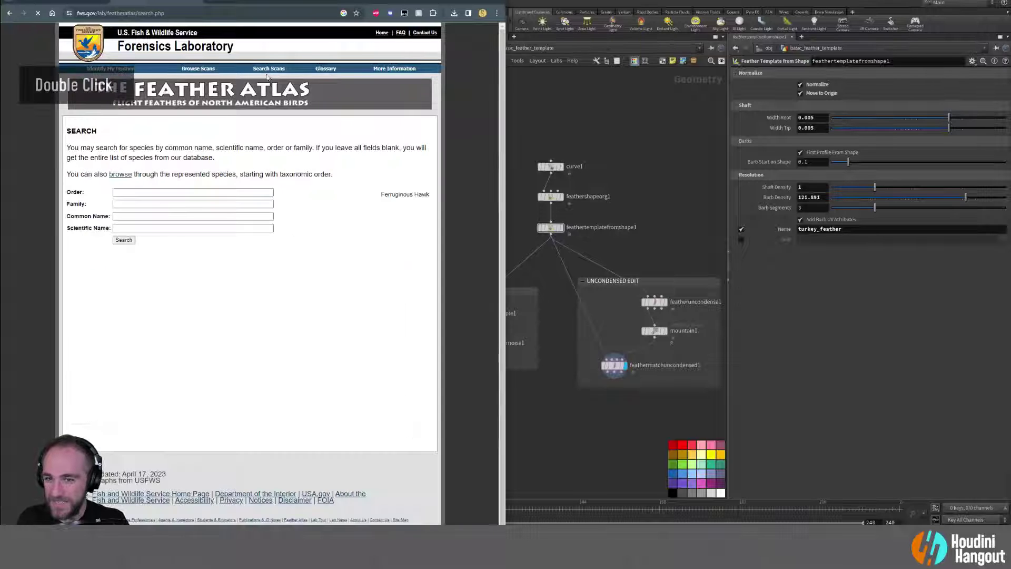
left_click(122, 216)
type("Turkey")
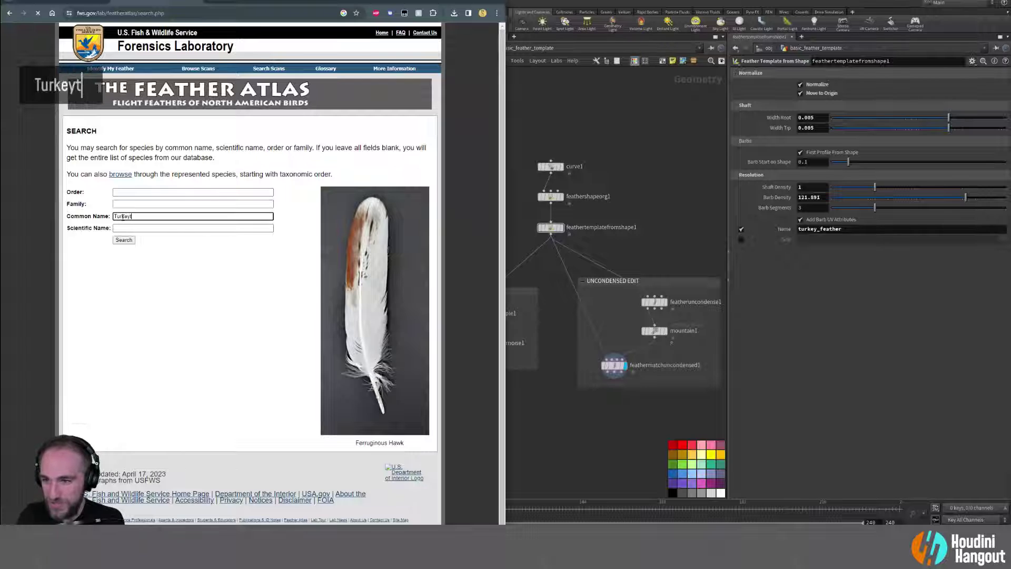
key("Return")
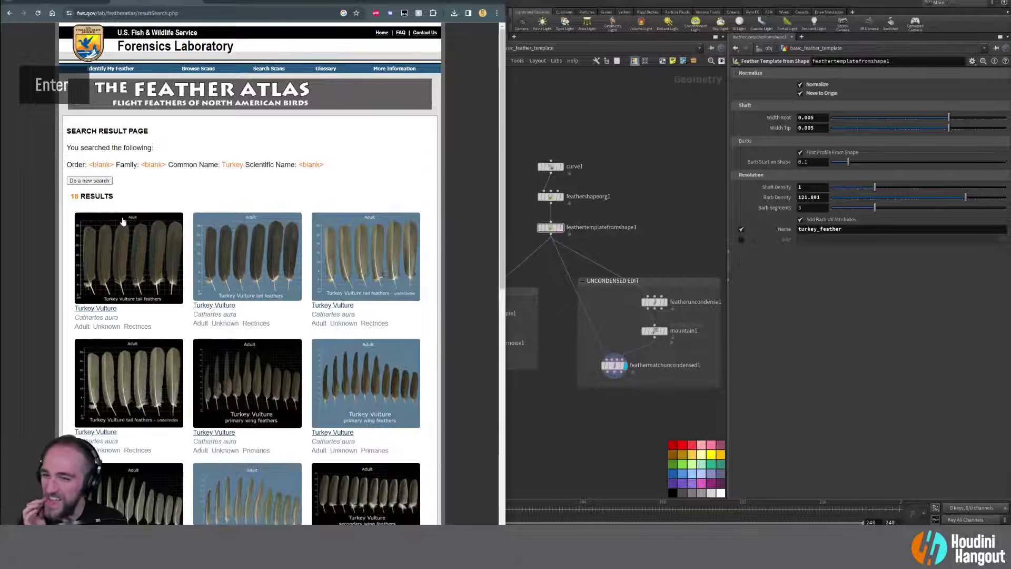
Step: Look through the search results and open the blue-background scan of the female Wild Turkey primary wing feathers
scroll(212, 266, "down", 3)
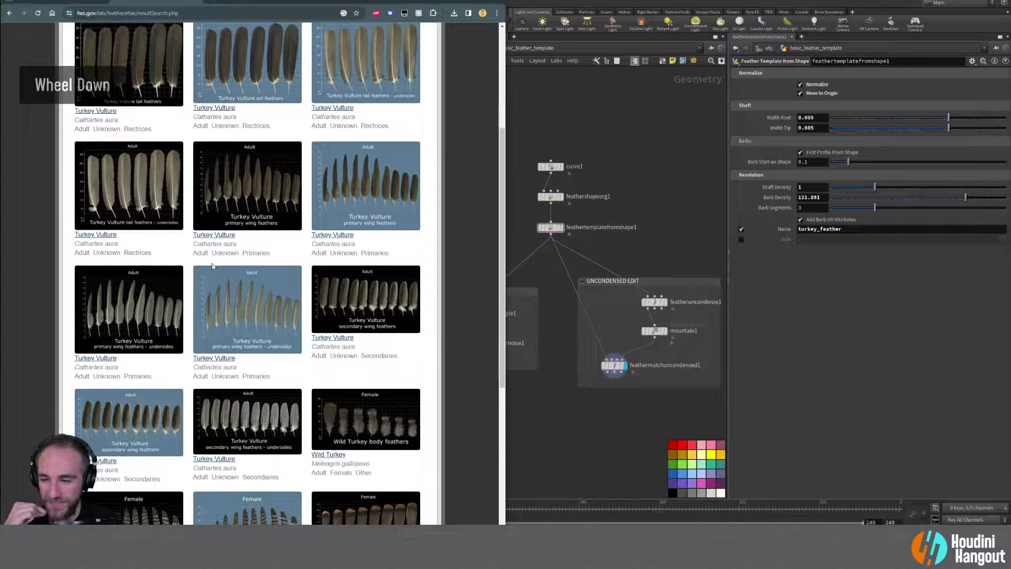
scroll(212, 266, "down", 3)
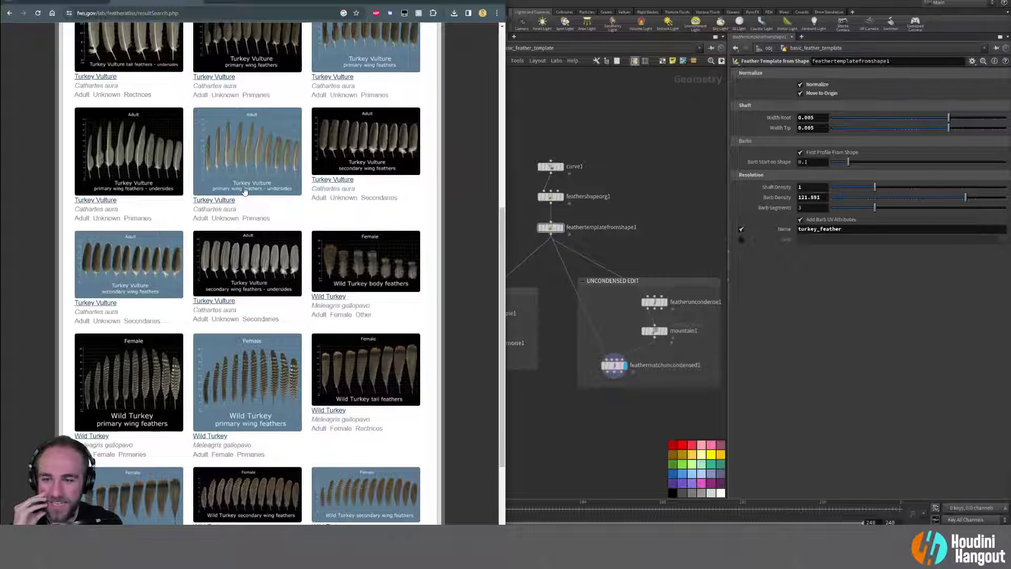
scroll(247, 316, "down", 1)
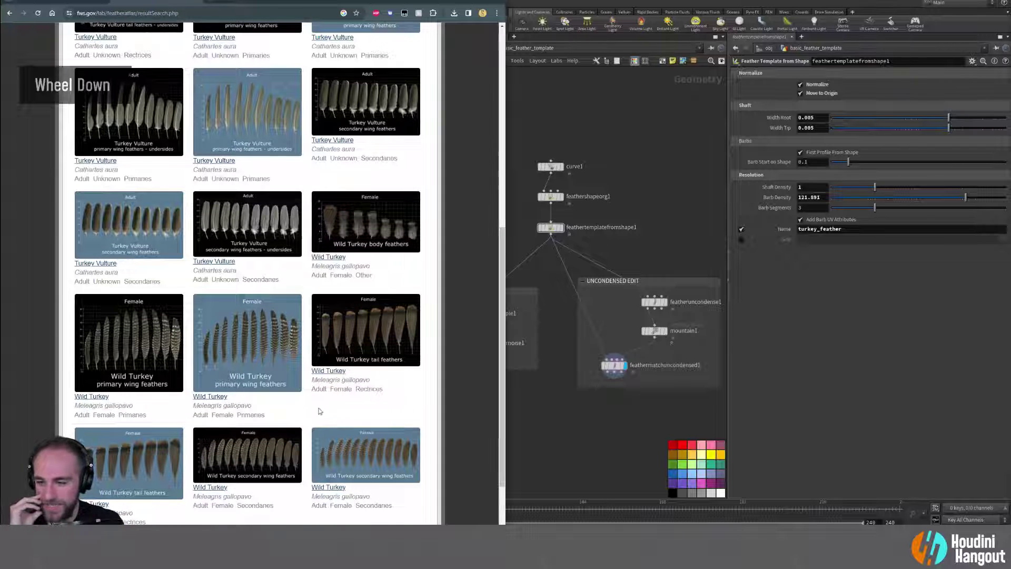
left_click(209, 399)
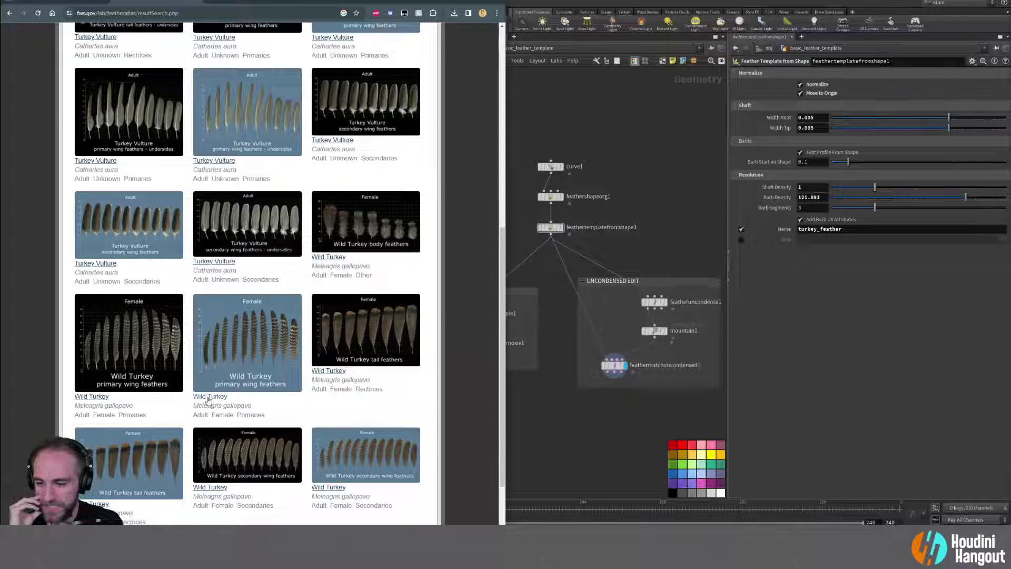
Step: Review the feather scan data and open the black-background version of the Wild Turkey primary wing feathers from the additional images
scroll(209, 401, "down", 3)
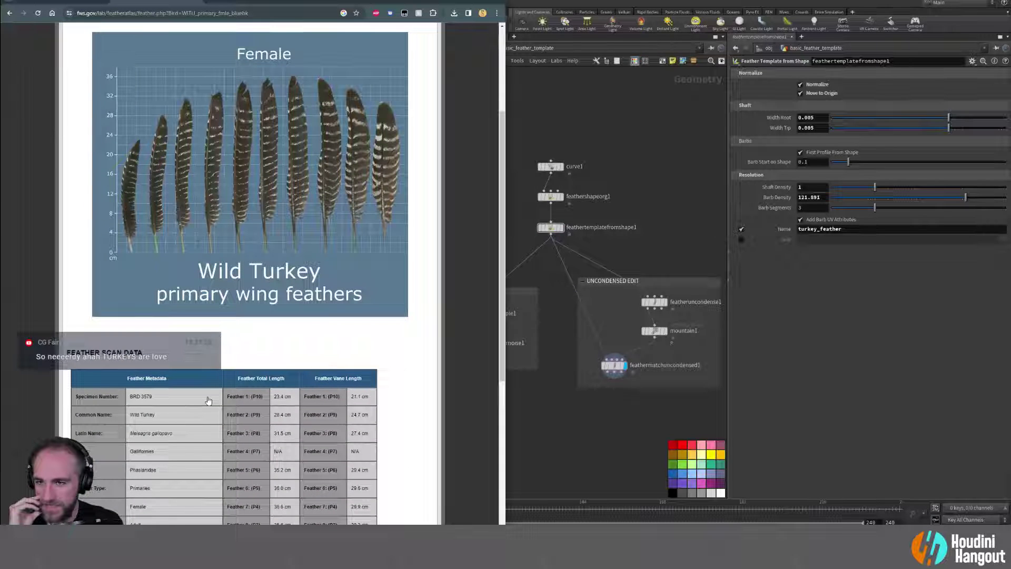
scroll(208, 400, "down", 2)
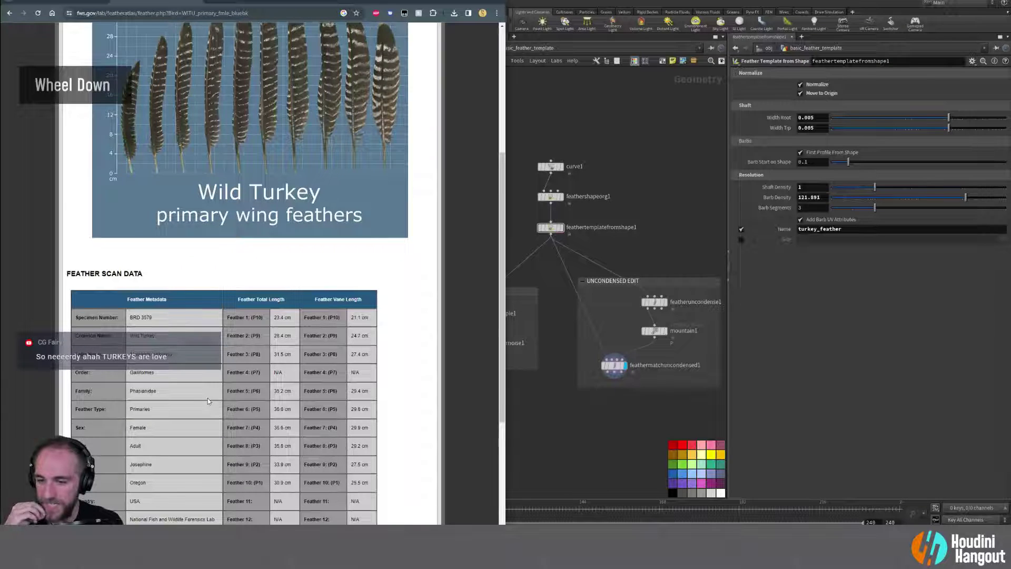
scroll(208, 398, "down", 3)
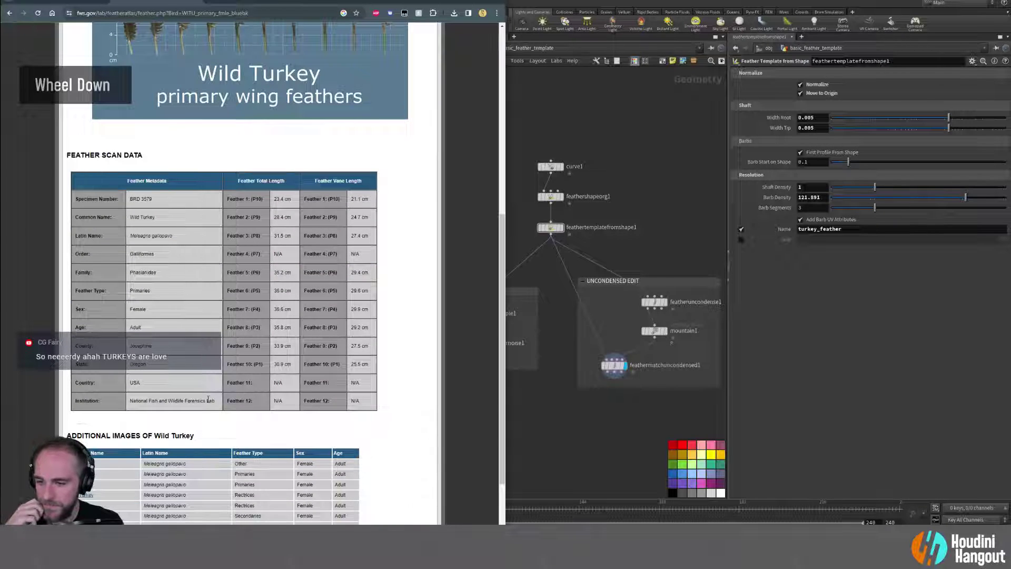
scroll(208, 399, "down", 1)
scroll(208, 403, "down", 1)
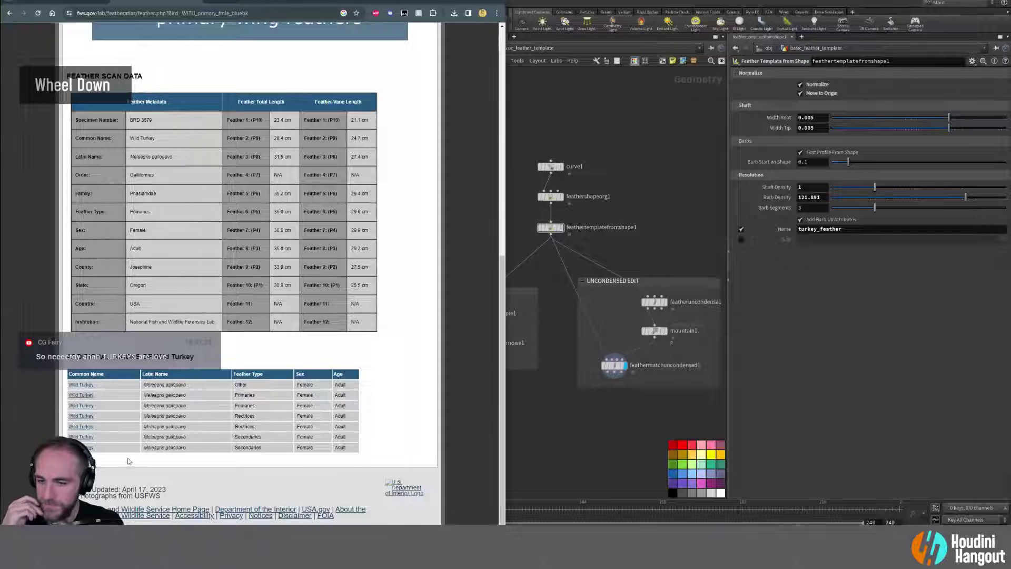
left_click(84, 397)
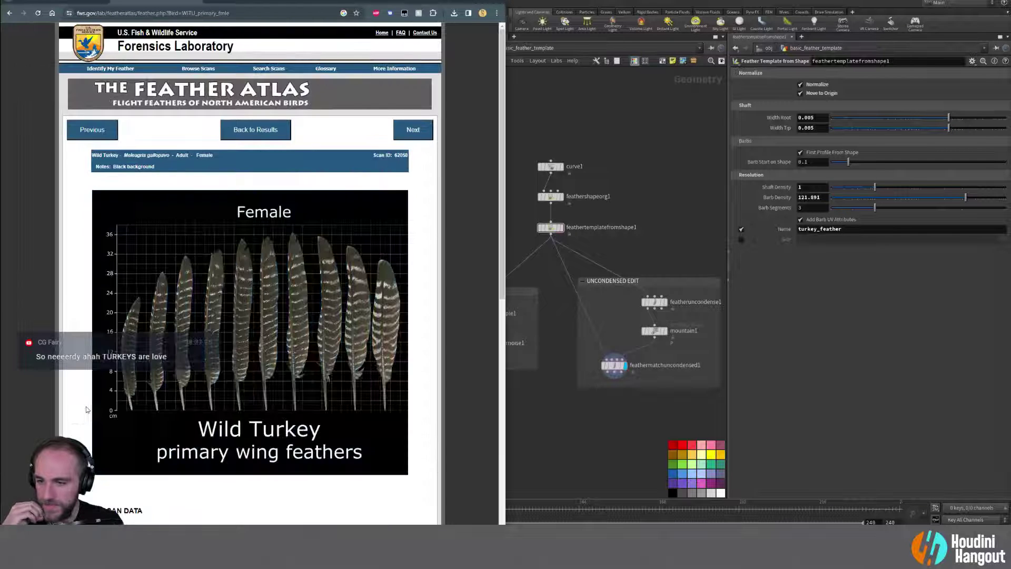
Step: View the black-background Wild Turkey tail feathers scan and the blue-background secondary wing feathers scan with their data
scroll(174, 384, "down", 7)
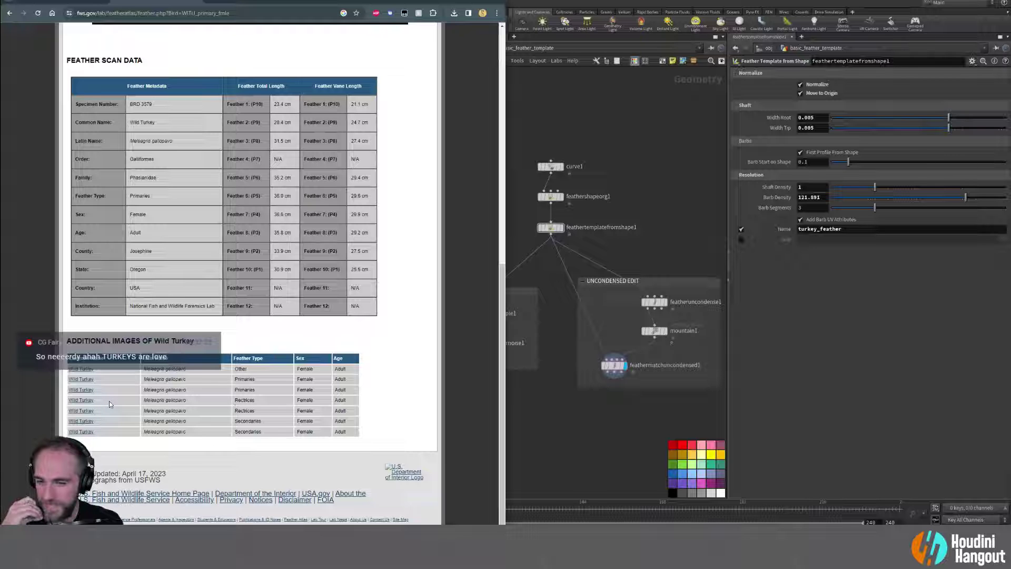
left_click(84, 401)
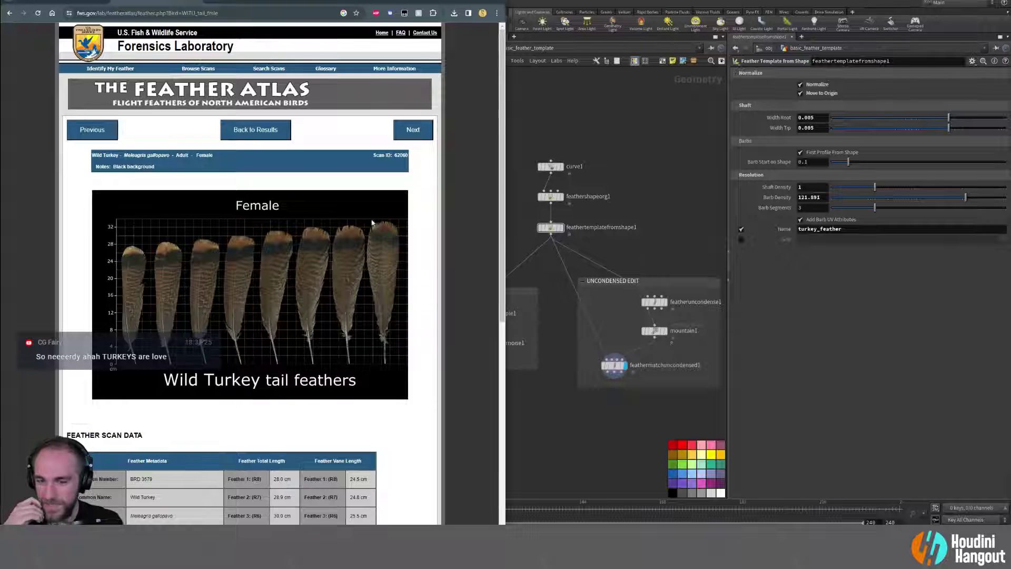
scroll(210, 352, "down", 7)
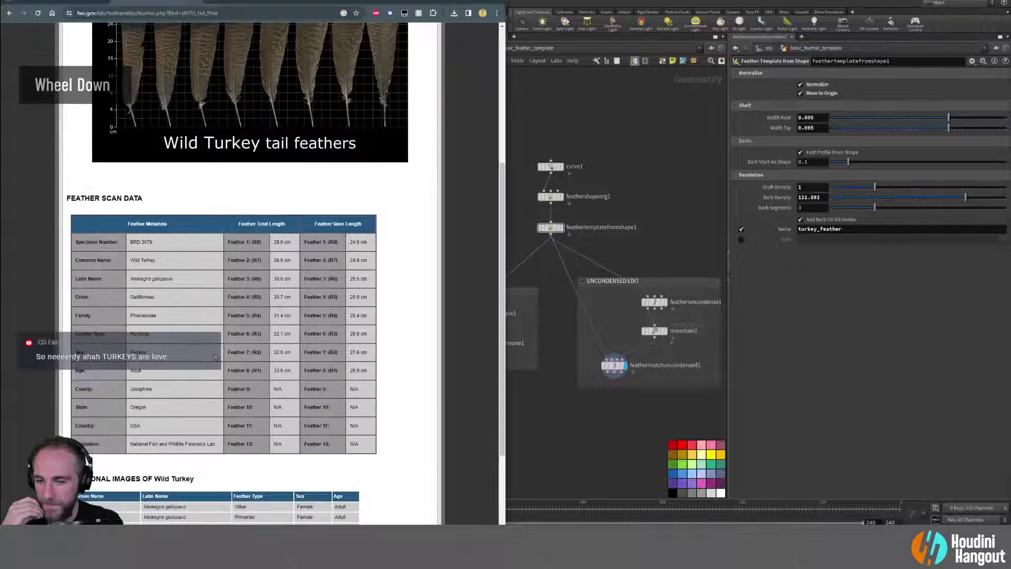
left_click(85, 411)
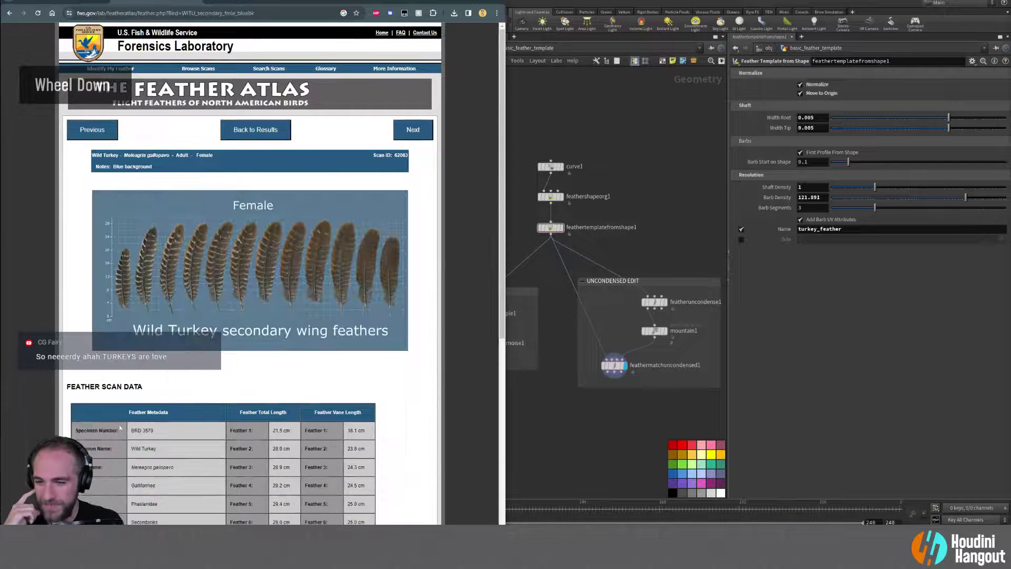
scroll(250, 264, "down", 5)
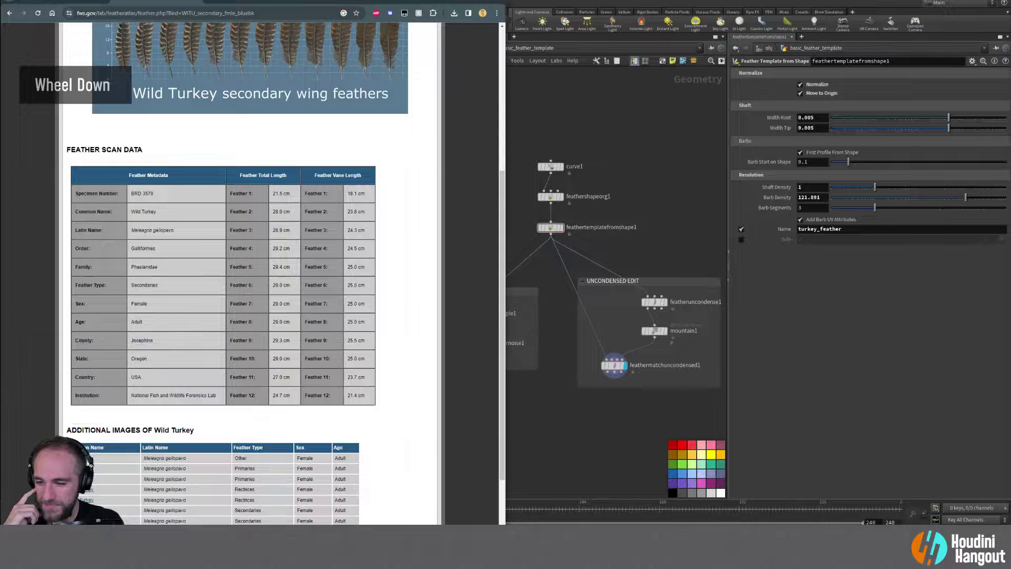
Step: Reopen the black-background Wild Turkey primary wing feathers scan and review its image and measurement data
left_click(87, 468)
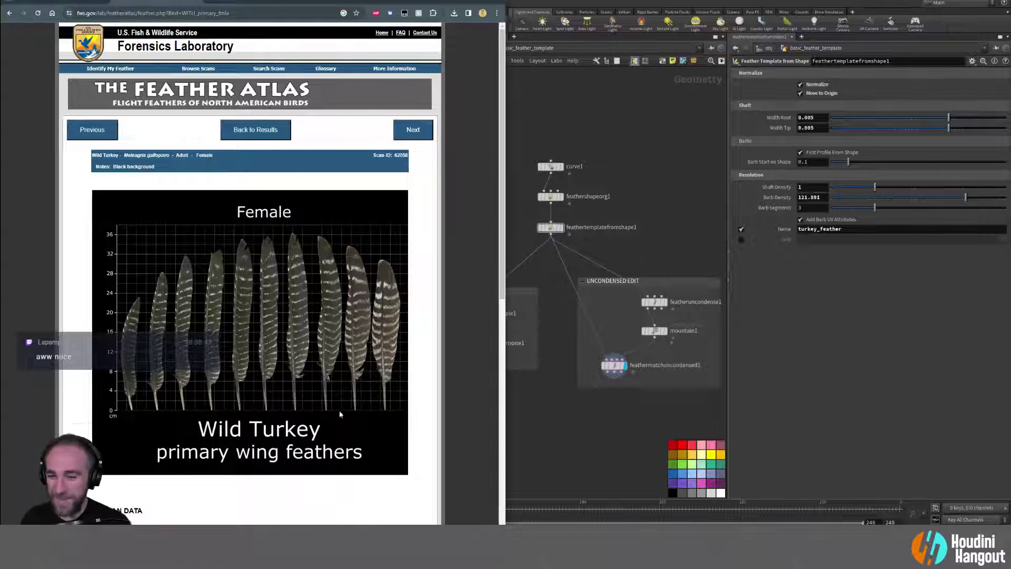
scroll(261, 263, "down", 6)
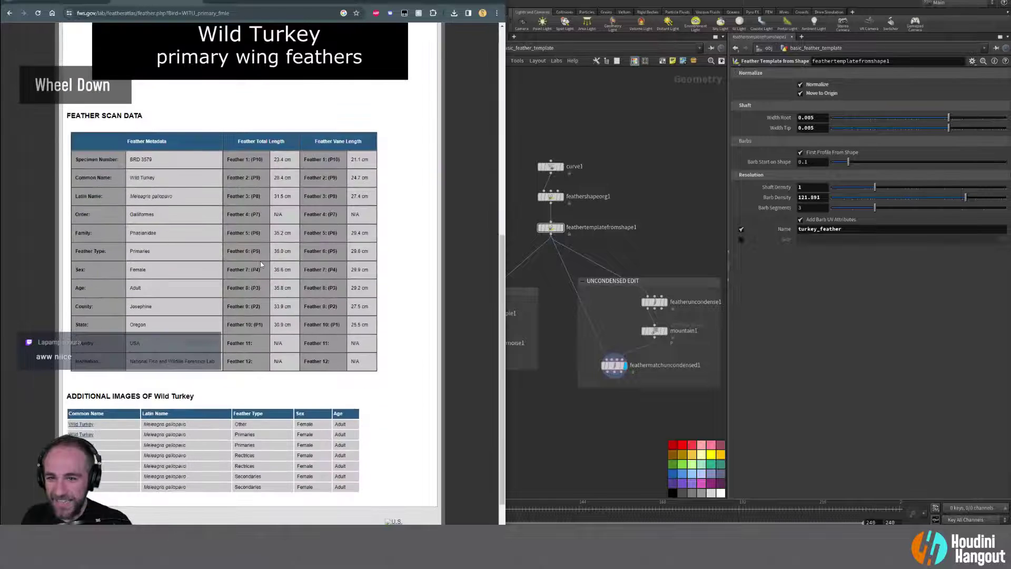
scroll(261, 264, "up", 5)
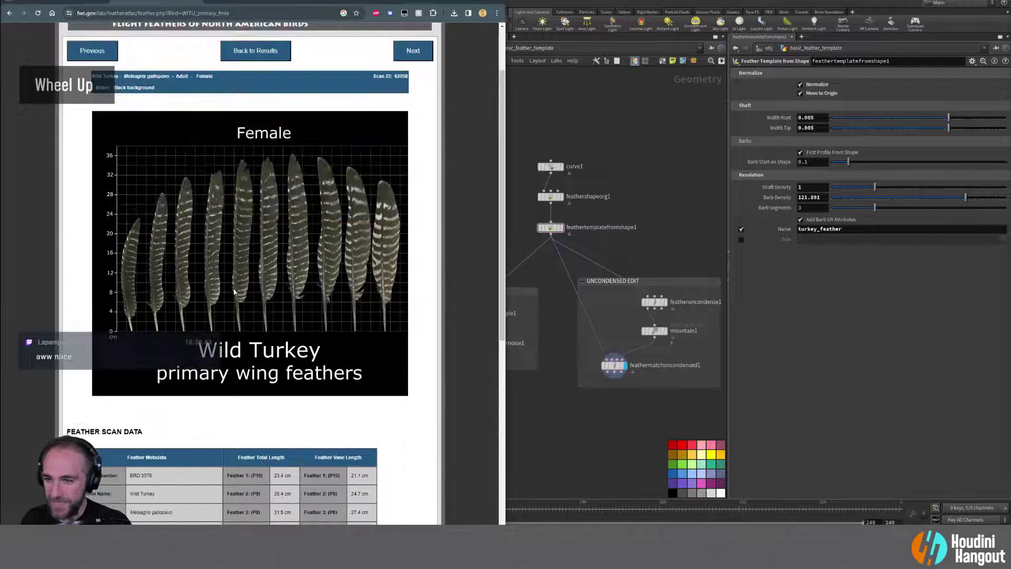
Step: Start saving the primary wing feathers image as WITU_primary_fmle.jpg, browsing to Houdini_Hangout > 00_Stream_Project_Files > 2023
right_click(235, 291)
left_click(253, 309)
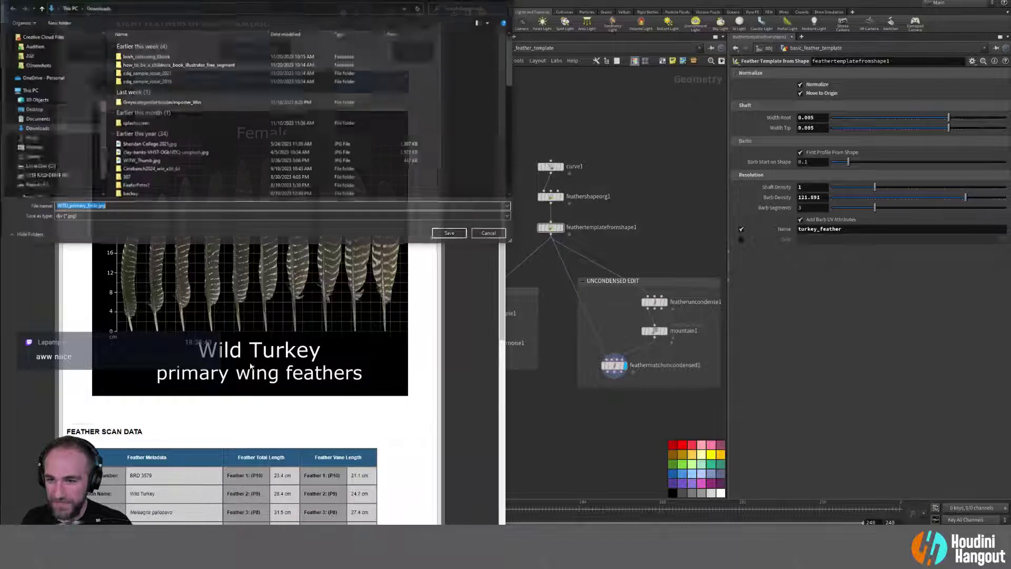
left_click_drag(141, 2, 234, 103)
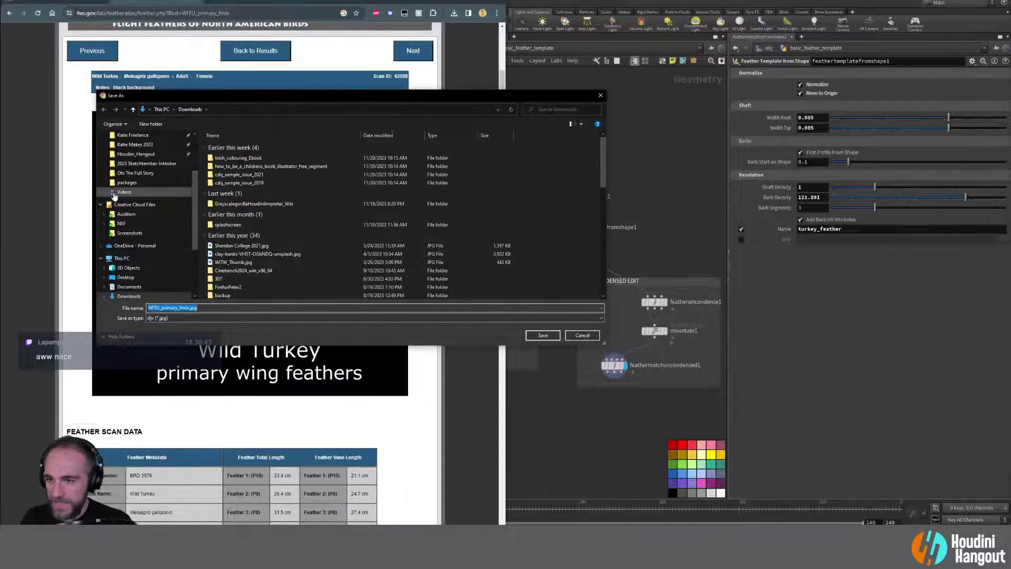
scroll(137, 206, "up", 3)
left_click(136, 201)
double_click(220, 147)
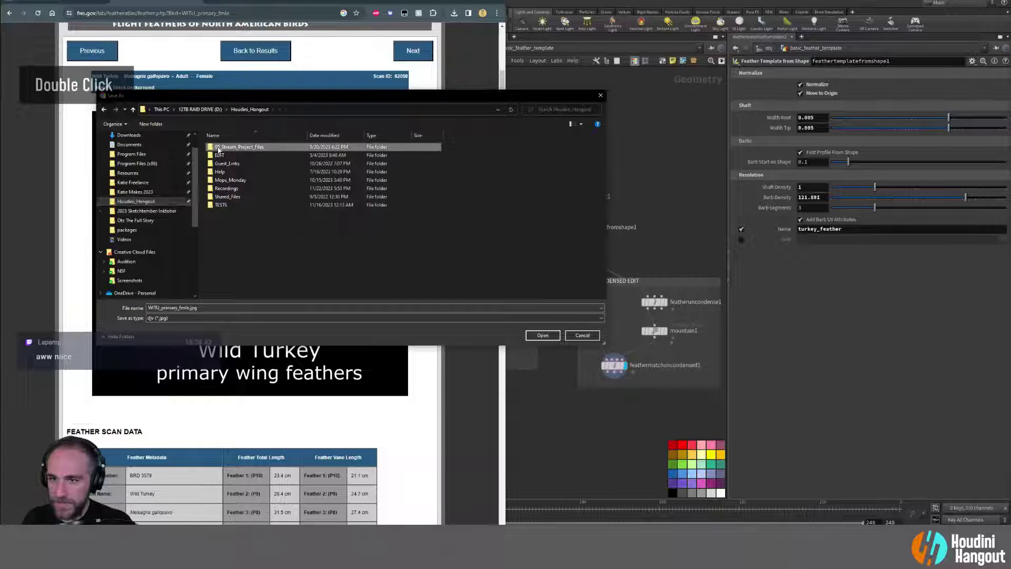
double_click(220, 156)
scroll(219, 185, "down", 10)
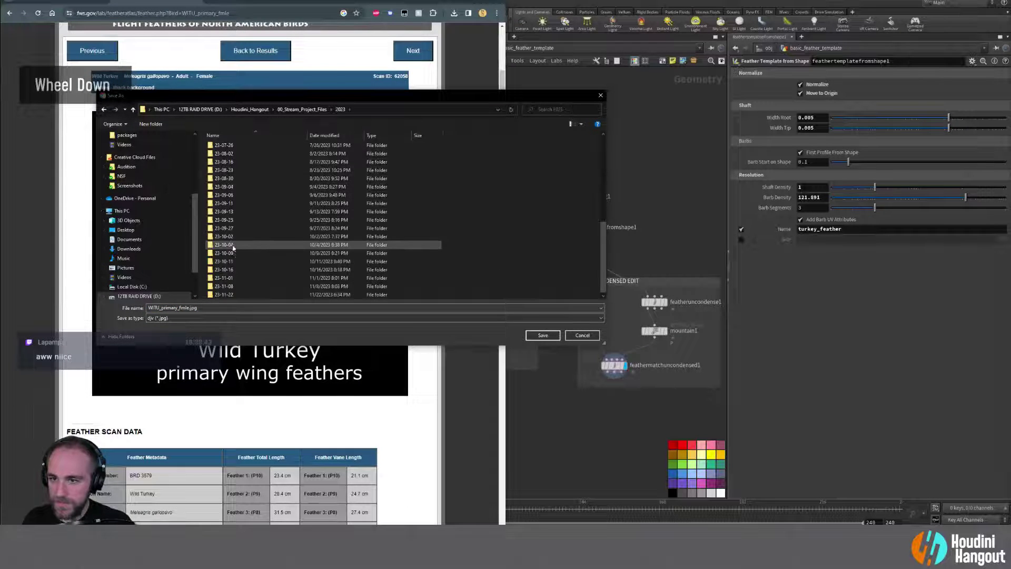
Step: Create a ref_image folder inside 23-11-22 and save the wild turkey feather image WITU_primary_fmle.jpg there
double_click(224, 294)
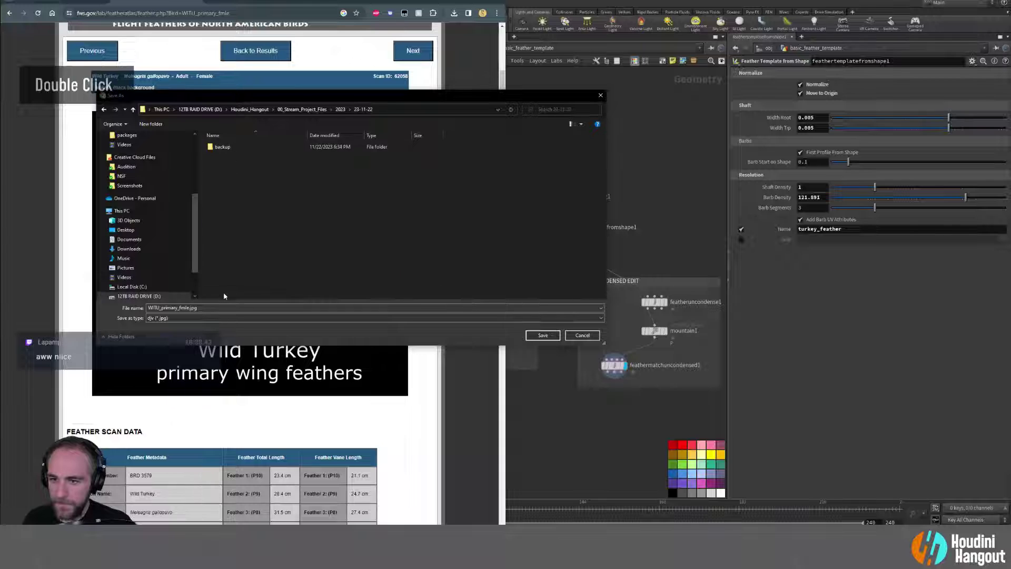
left_click(150, 123)
type("ref")
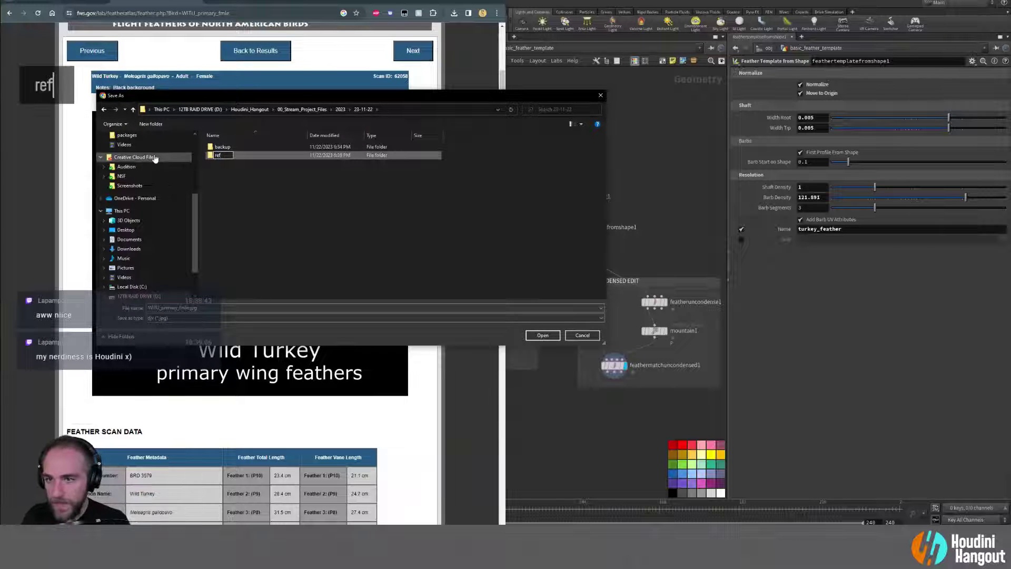
type("_")
type("image")
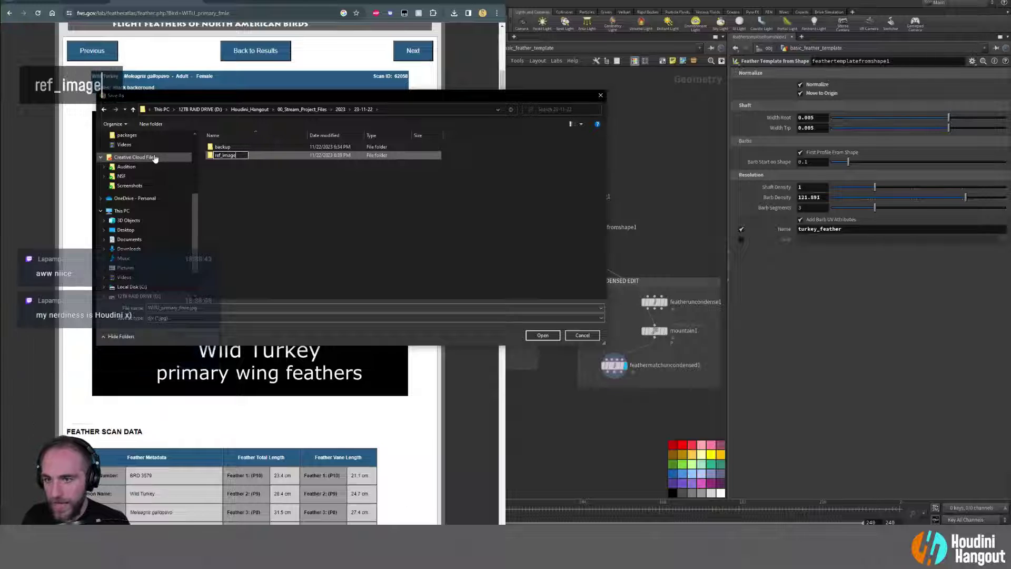
key("Return")
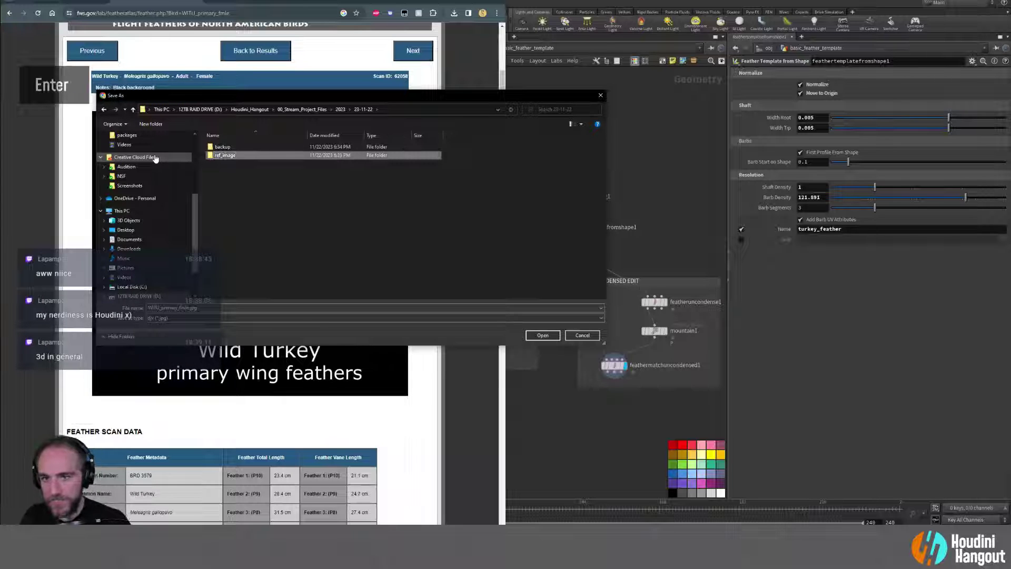
double_click(225, 155)
left_click(542, 335)
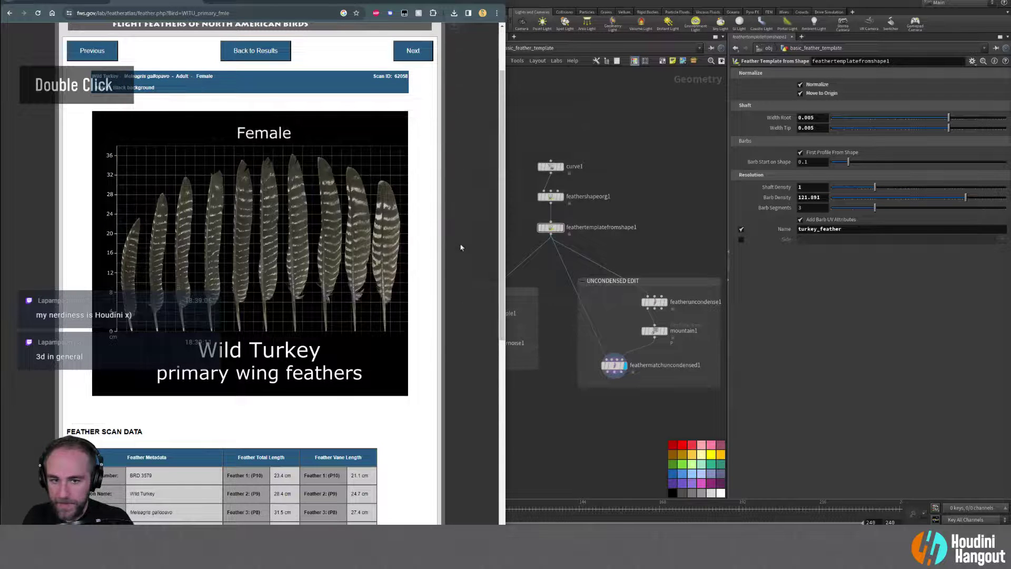
Step: Switch to Houdini and go up from basic_feather_template to the object-level network
left_click(609, 135)
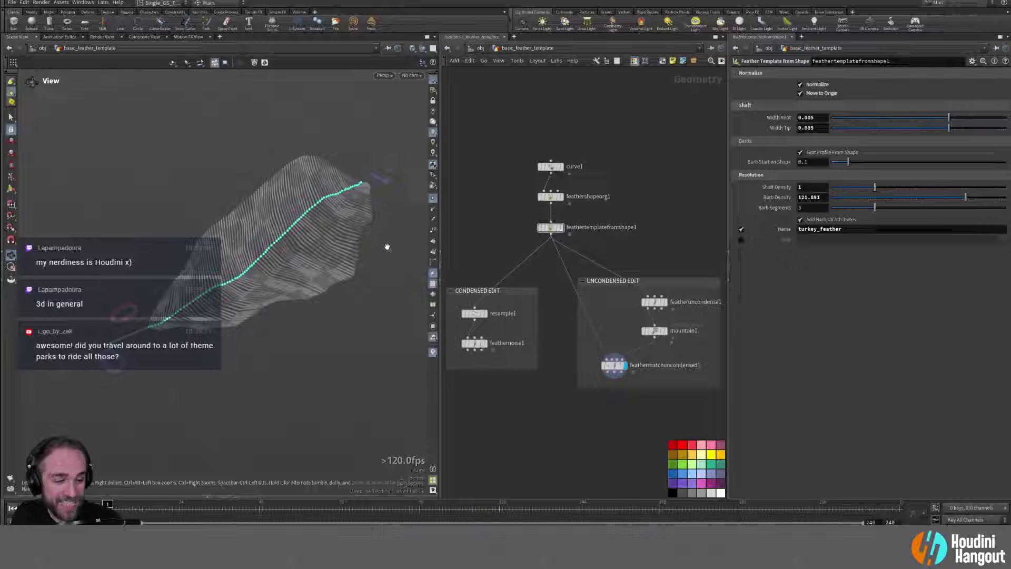
middle_click_drag(339, 242, 316, 255, "alt")
left_click_drag(316, 255, 314, 256, "alt")
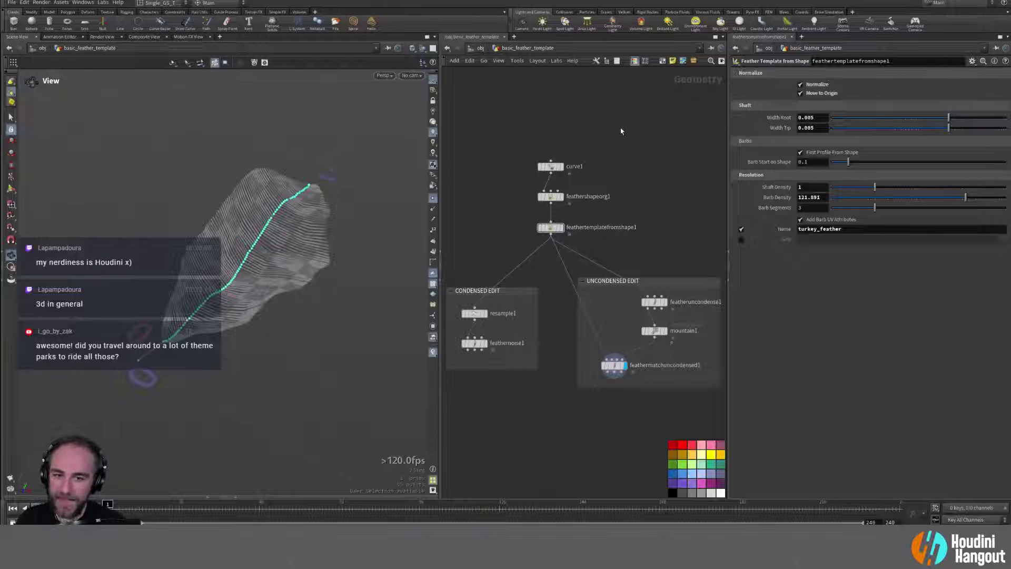
key("u")
middle_click_drag(608, 199, 590, 243)
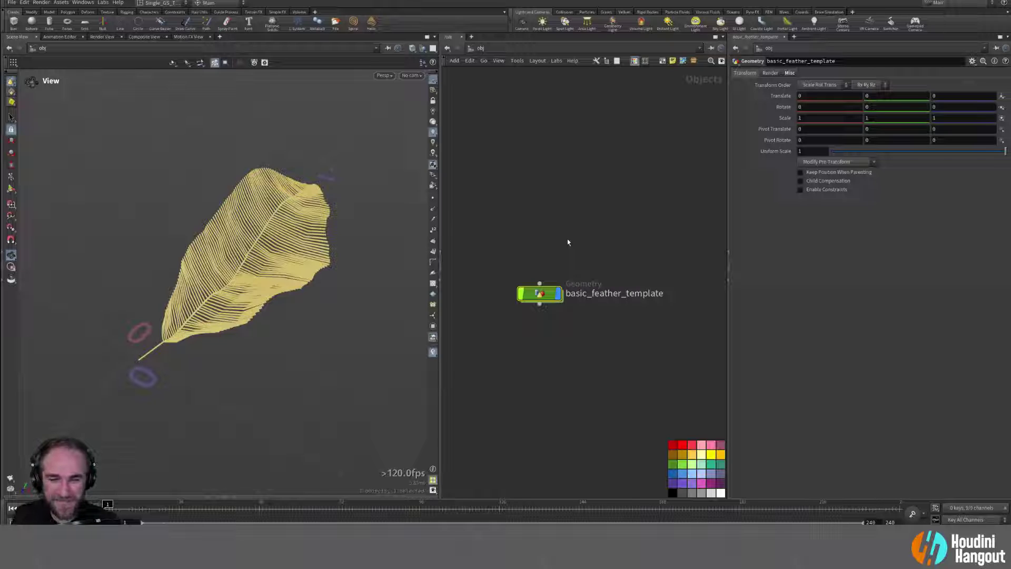
Step: Add a Geometry node above basic_feather_template in the object network
left_click(548, 224)
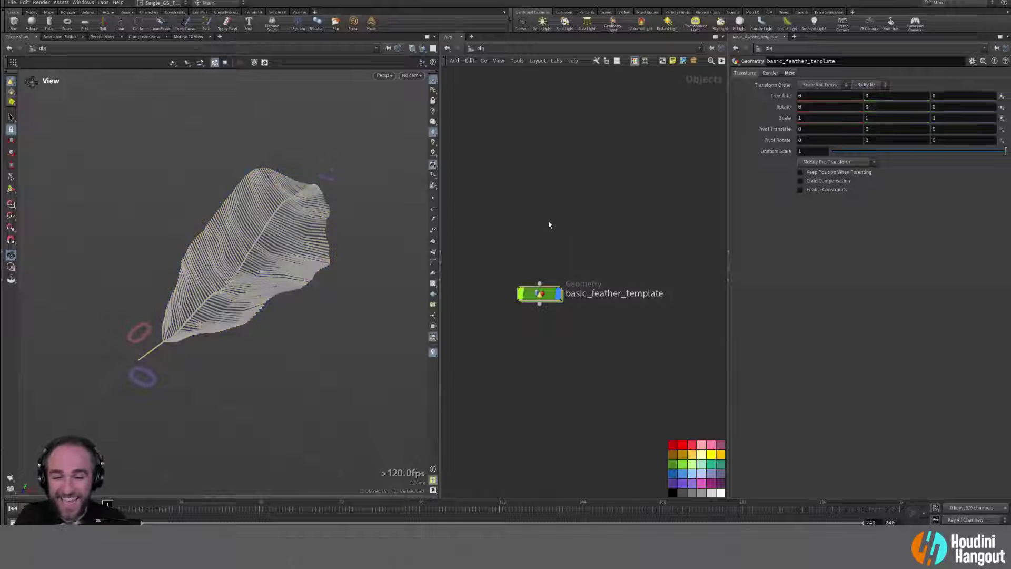
key("Tab")
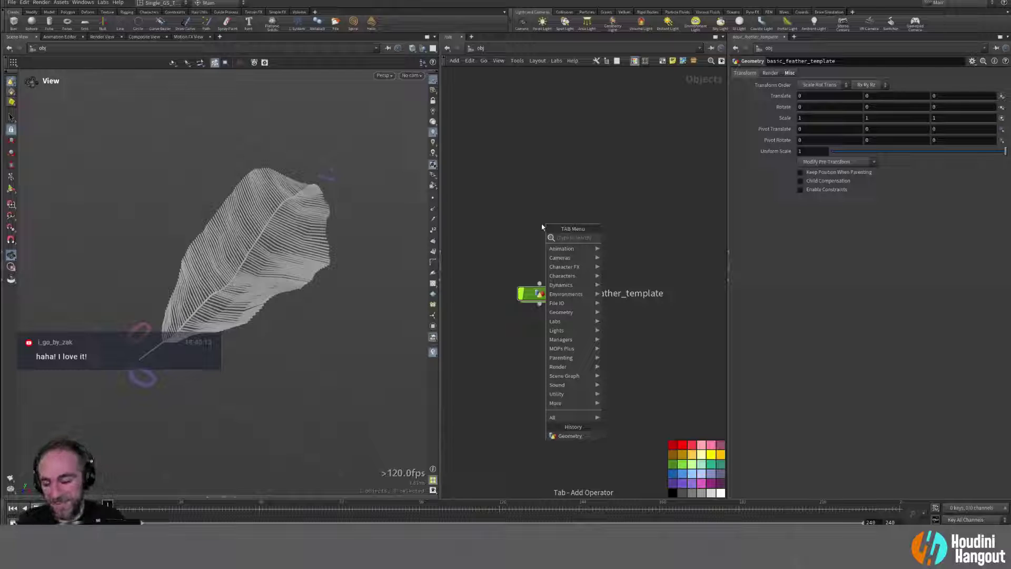
key("Escape")
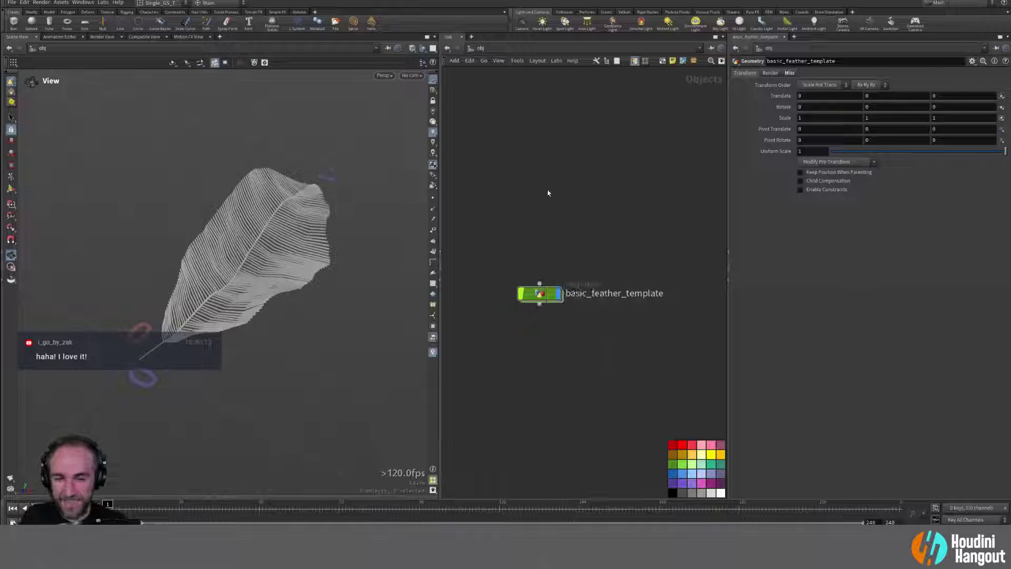
key("Tab")
type("geo")
key("Return")
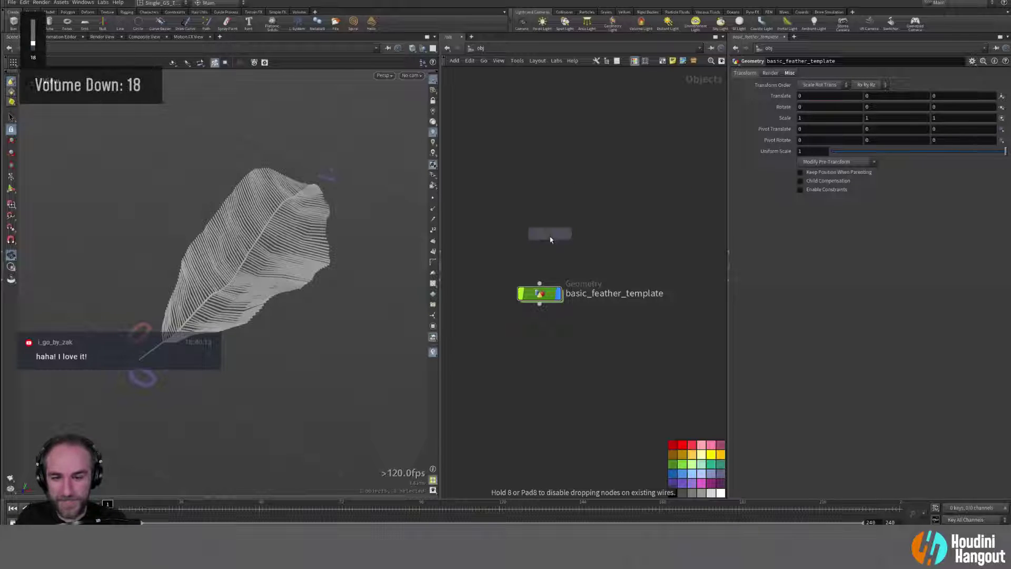
left_click(550, 240)
Step: Rename the new Geometry node to feather_ref_img
double_click(573, 242)
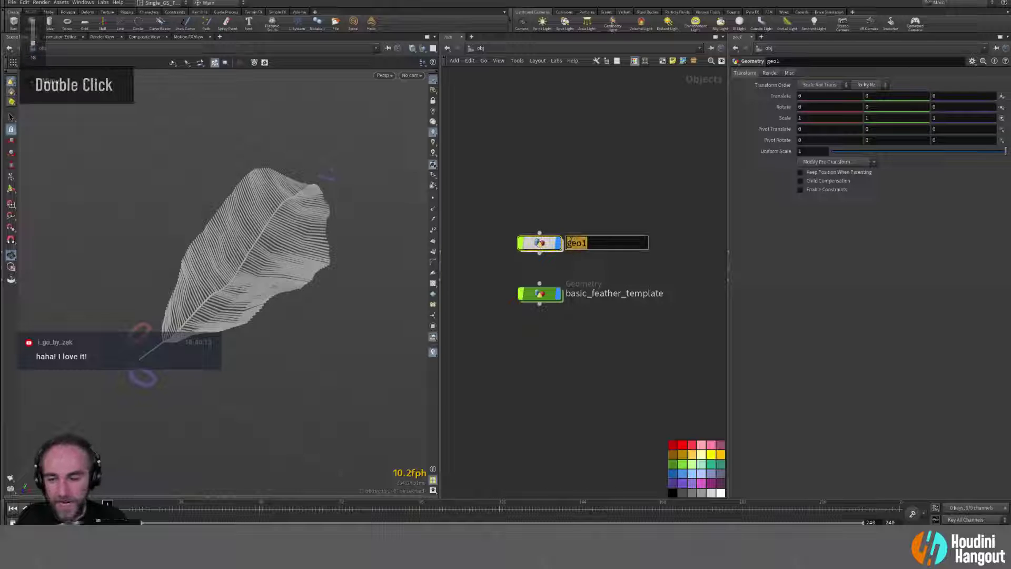
type("fe")
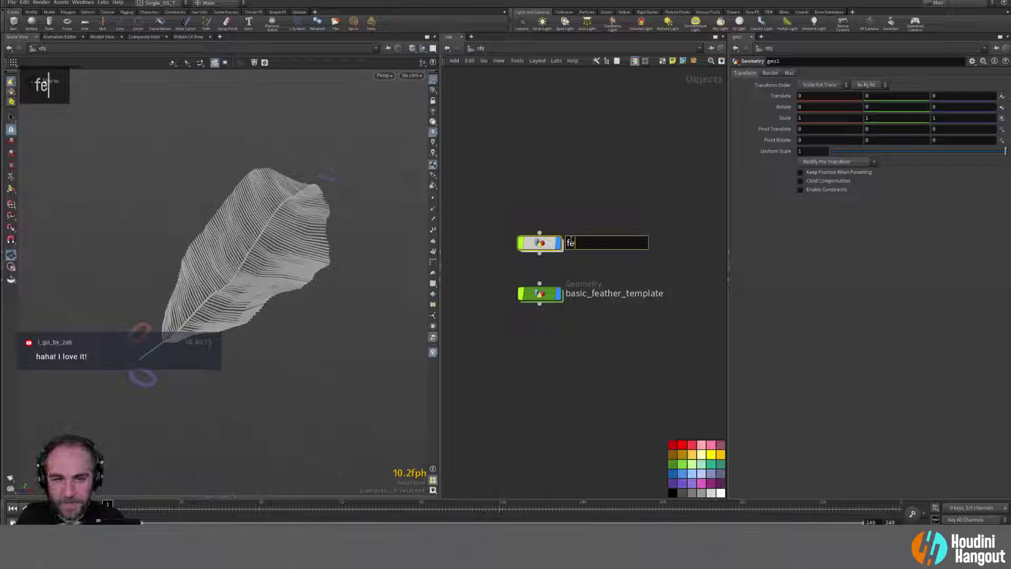
type("ather_re")
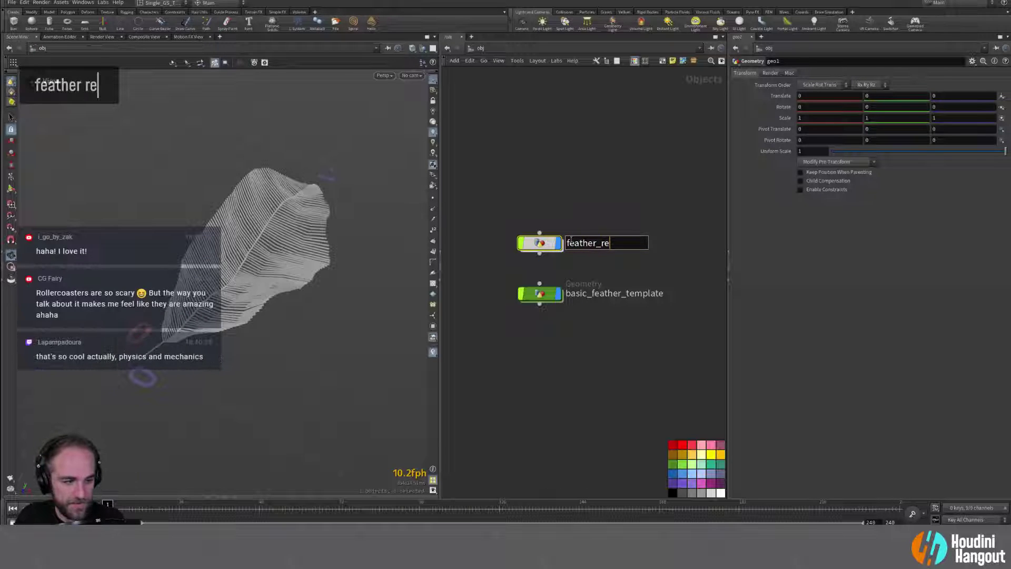
type("ference_")
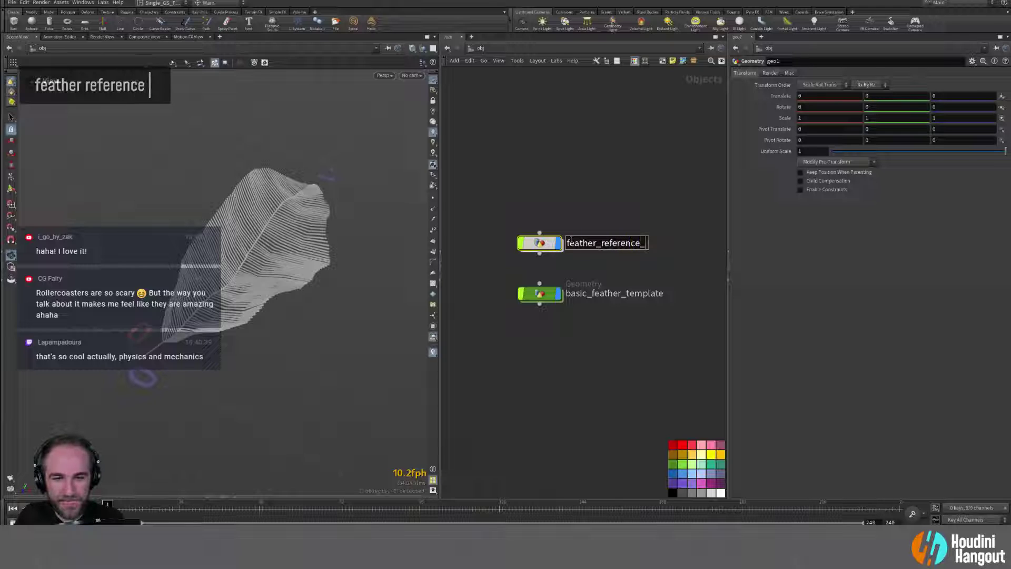
key("BackSpace")
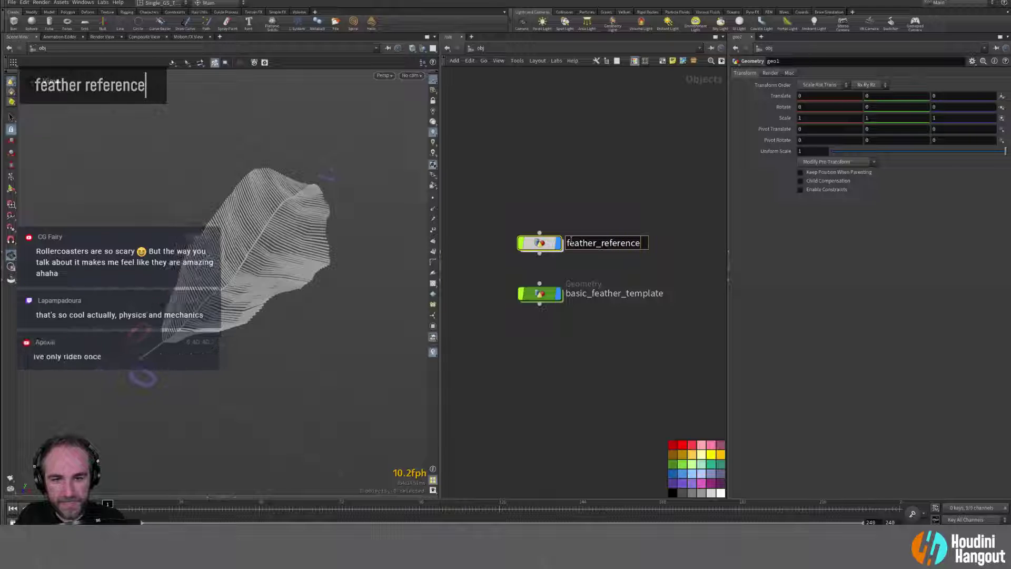
key("BackSpace")
key("BackSpace")
key("BackSpace")
key("BackSpace")
key("BackSpace")
key("BackSpace")
type("_img")
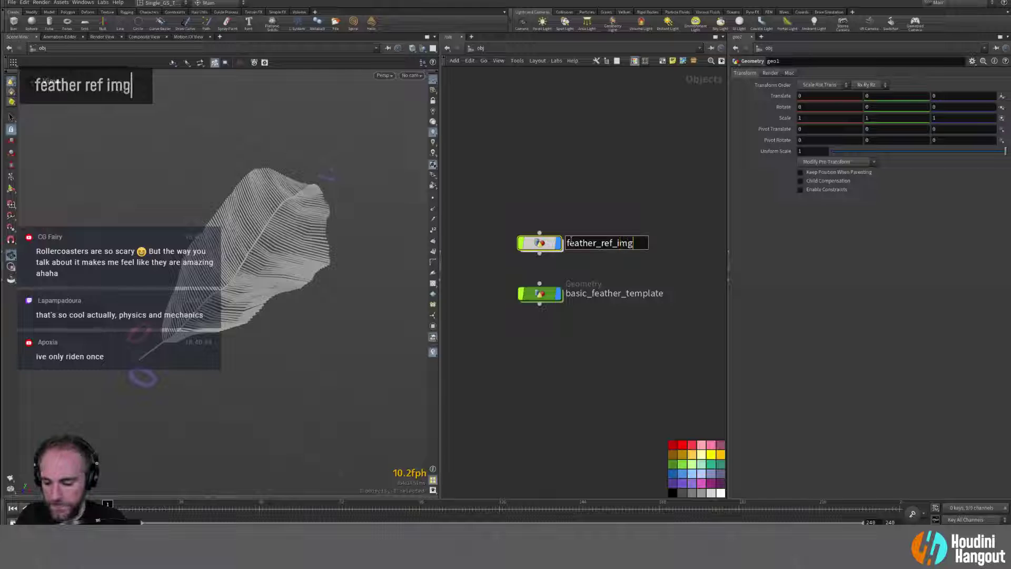
key("Return")
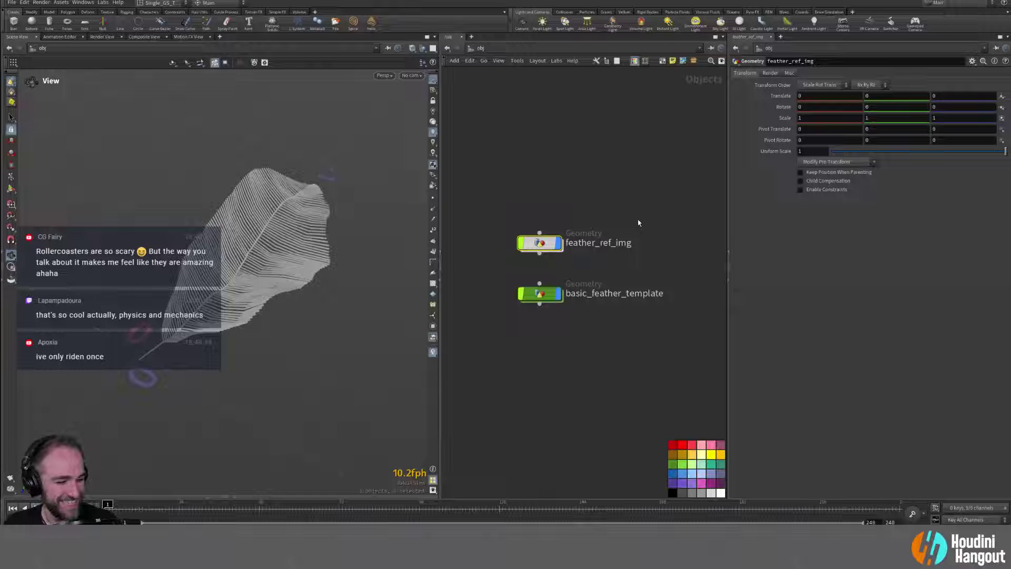
Step: Reposition the feather_ref_img node above basic_feather_template and lay out the object network
left_click_drag(540, 242, 540, 171)
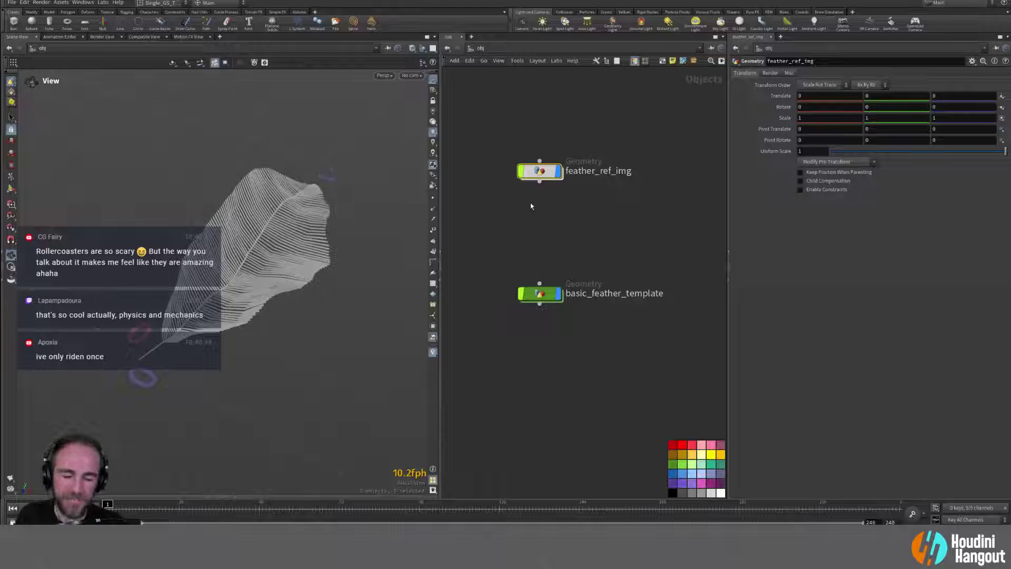
mouse_move(534, 173)
left_click_drag(534, 173, 534, 208)
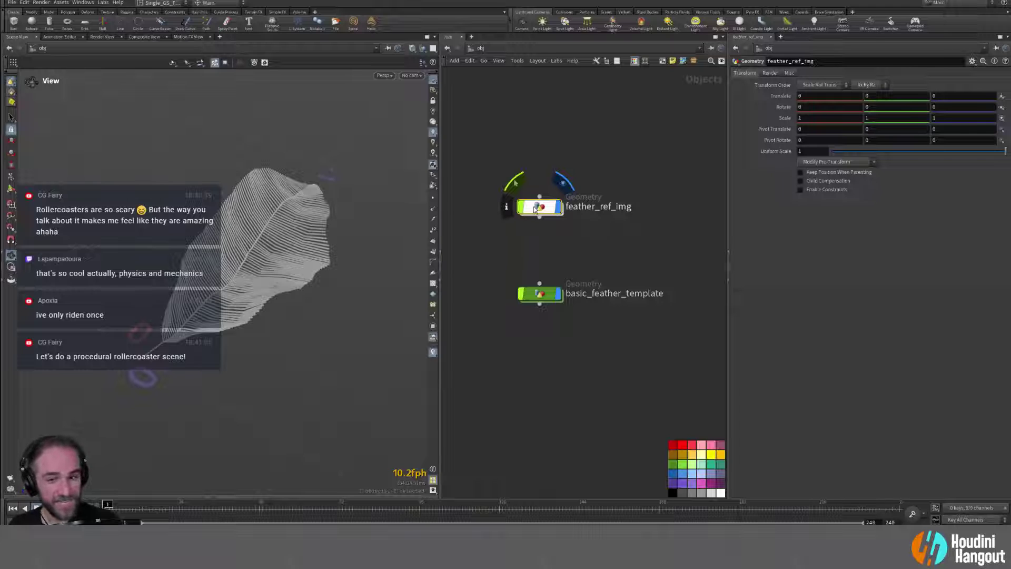
key("l")
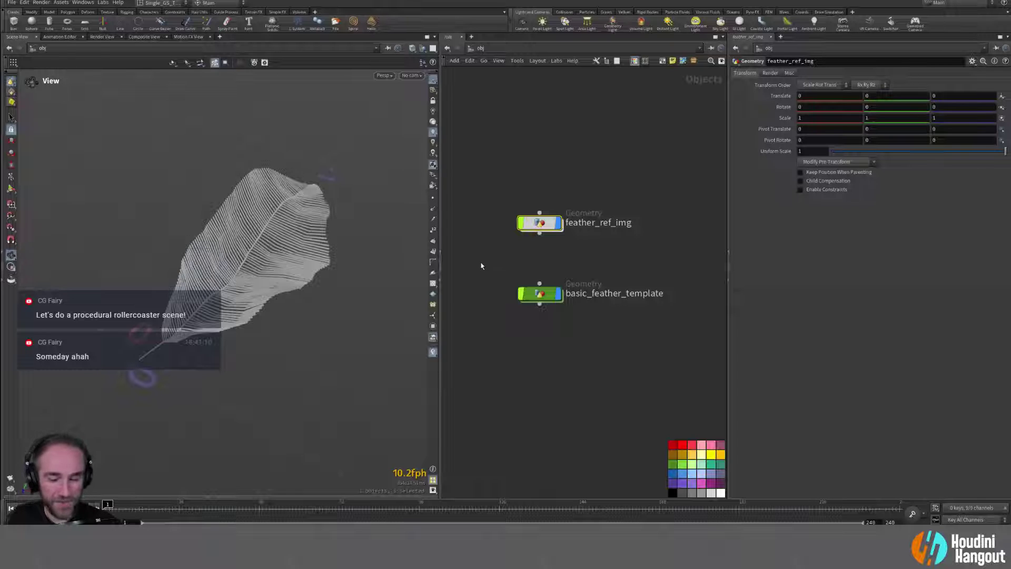
Step: Go inside feather_ref_img and add a Grid node
mouse_move(538, 222)
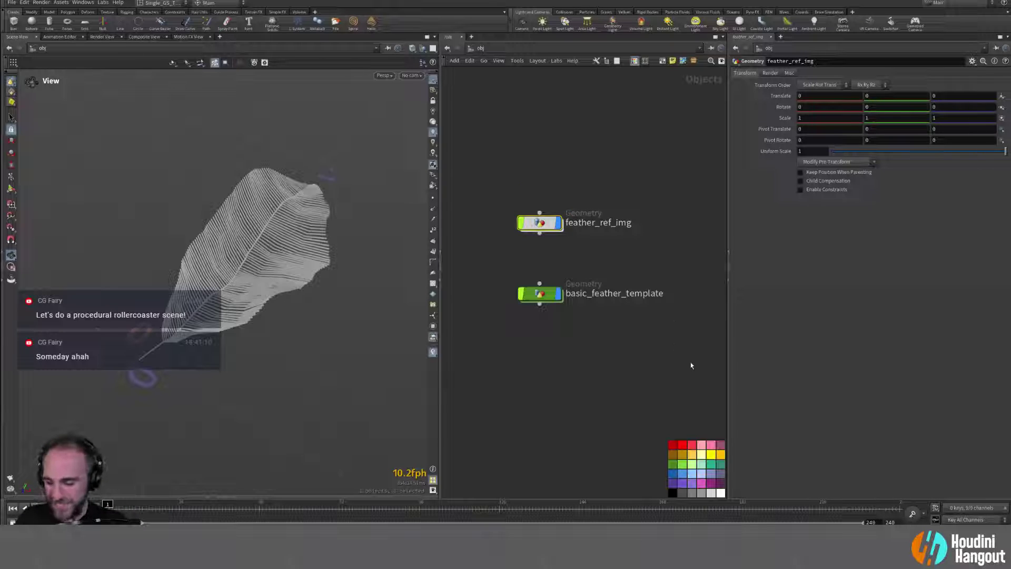
double_click(540, 224)
key("Tab")
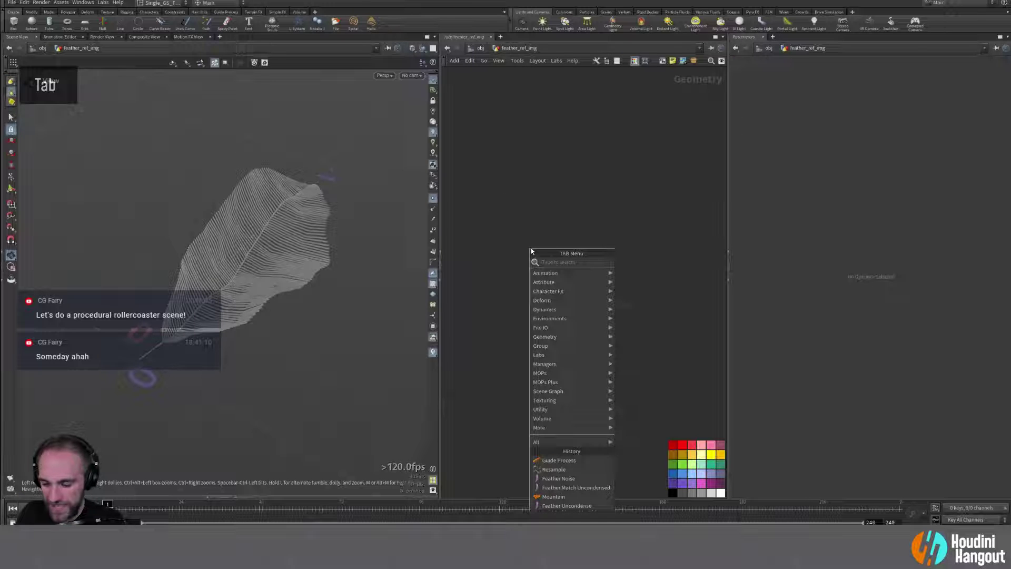
type("grid")
key("Return")
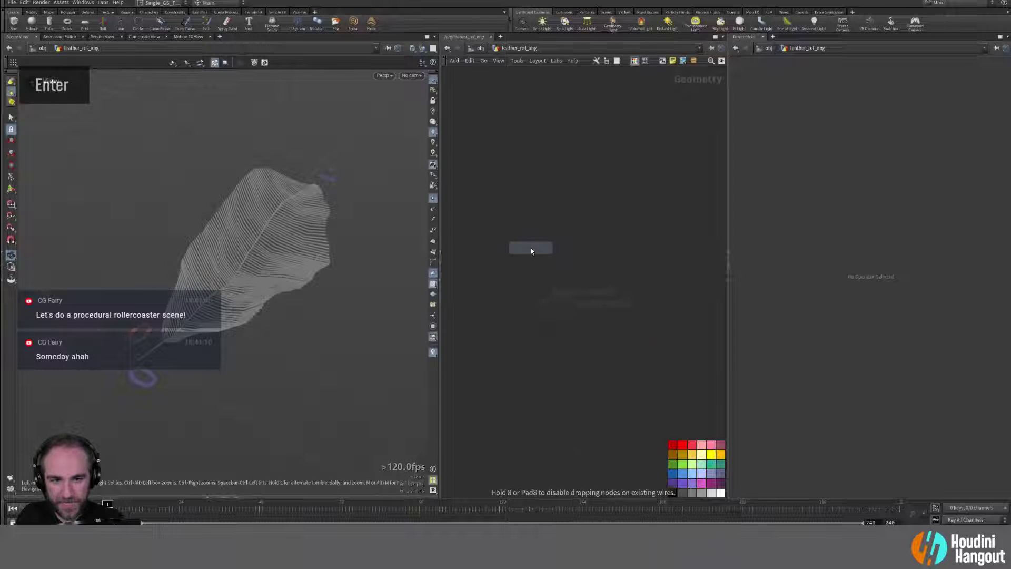
left_click(565, 248)
right_click_drag(284, 255, 199, 281, "alt")
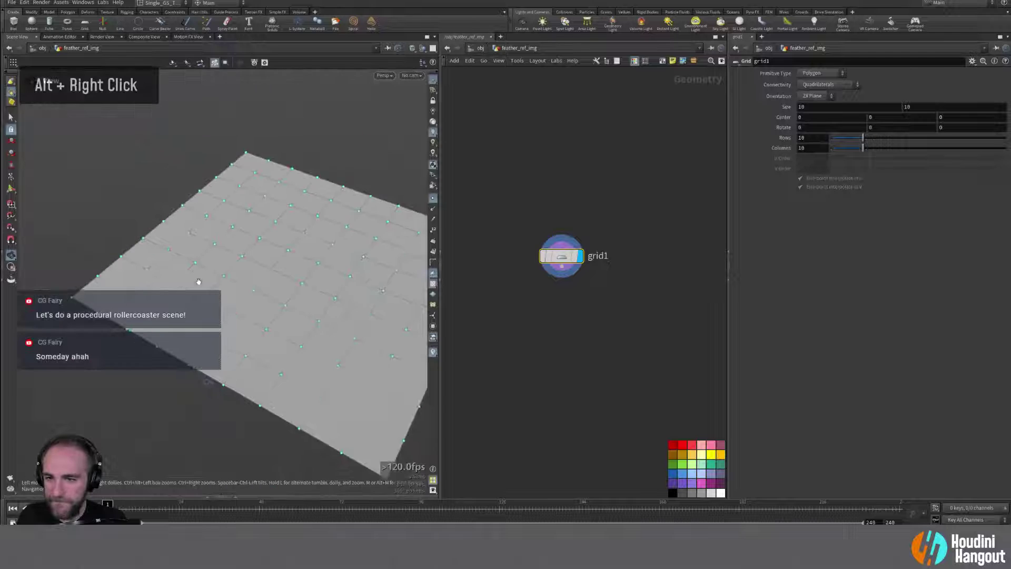
left_click_drag(199, 281, 226, 293, "alt")
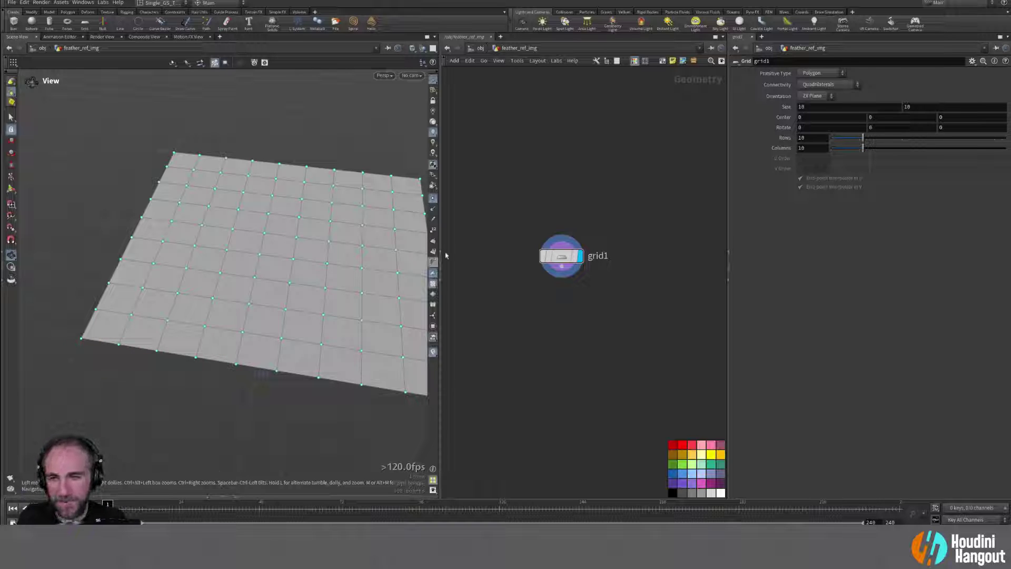
middle_click_drag(548, 314, 556, 293, "alt")
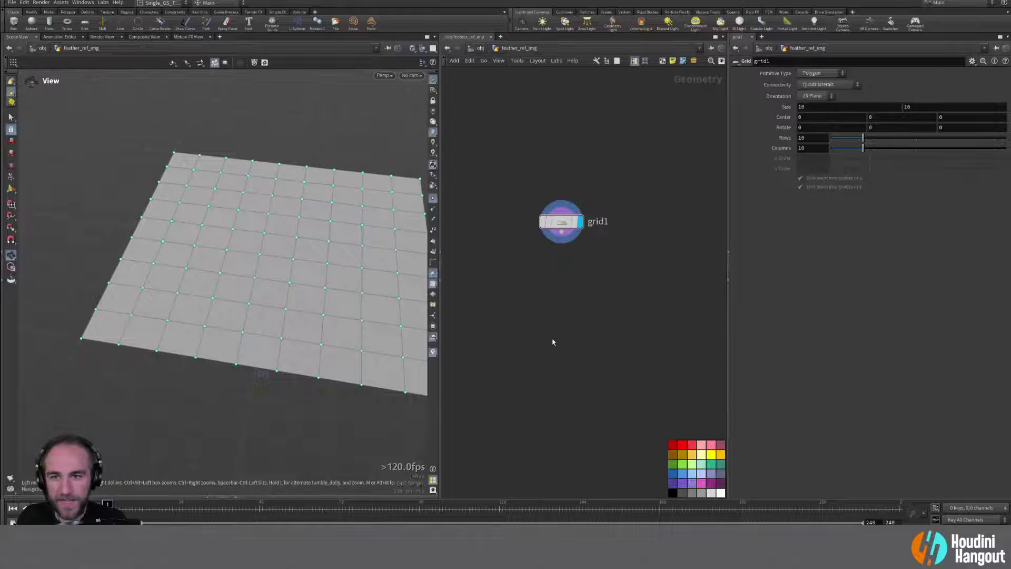
middle_click_drag(266, 200, 217, 203, "alt")
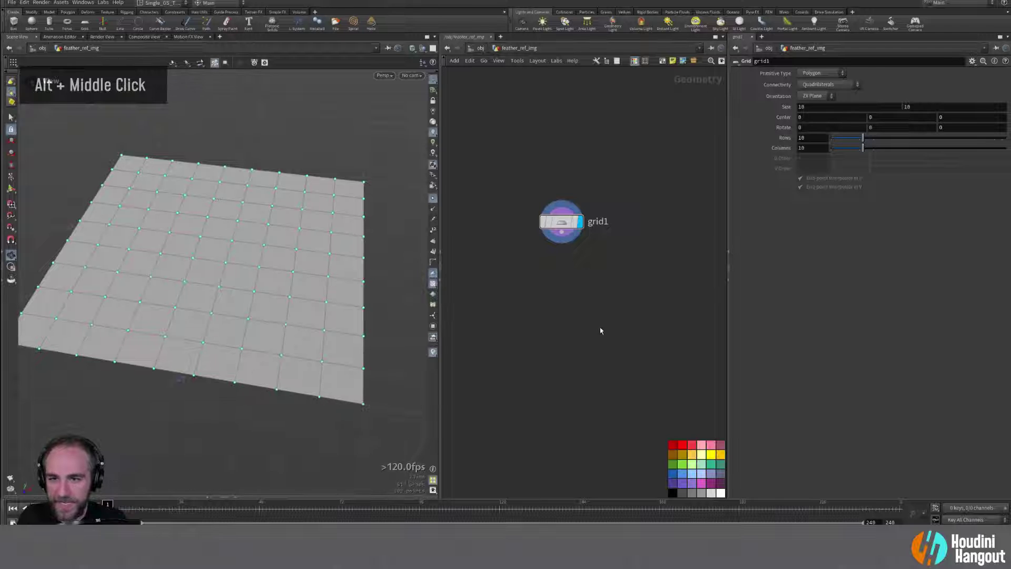
Step: Add a UV Project node below grid1, fed by the grid, and display its result
key("Tab")
type("uvpro")
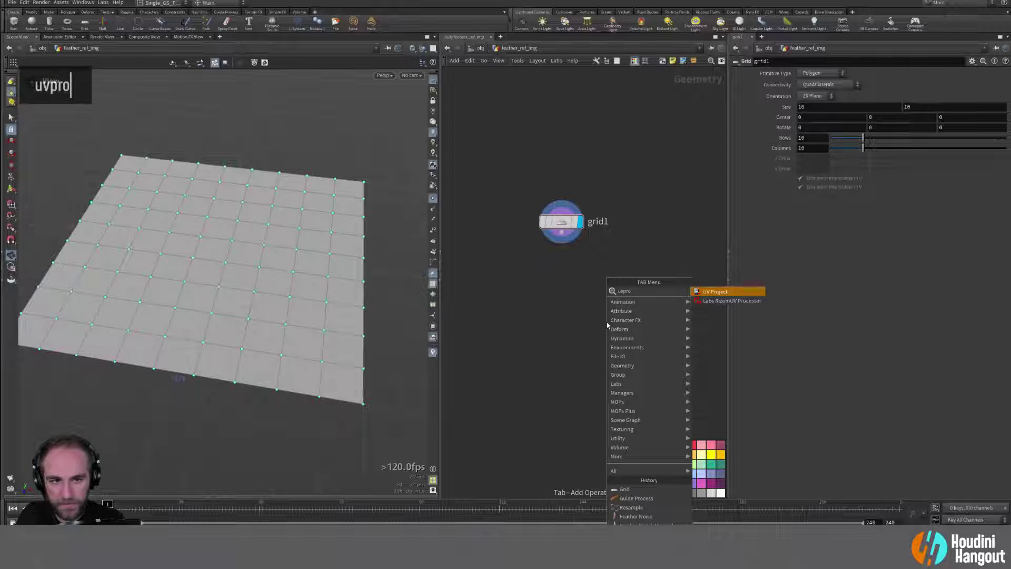
key("Return")
left_click(561, 267)
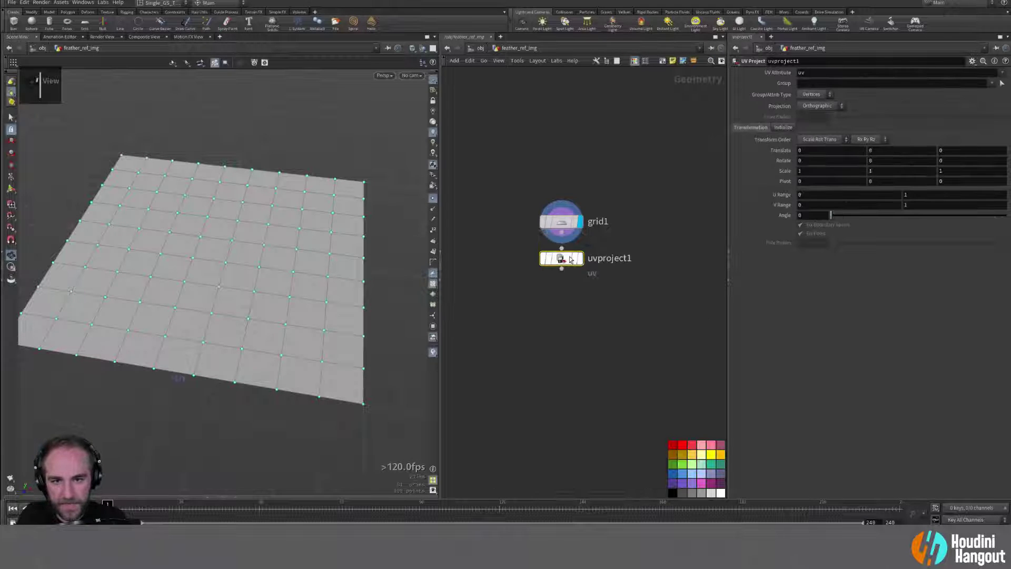
double_click(581, 272)
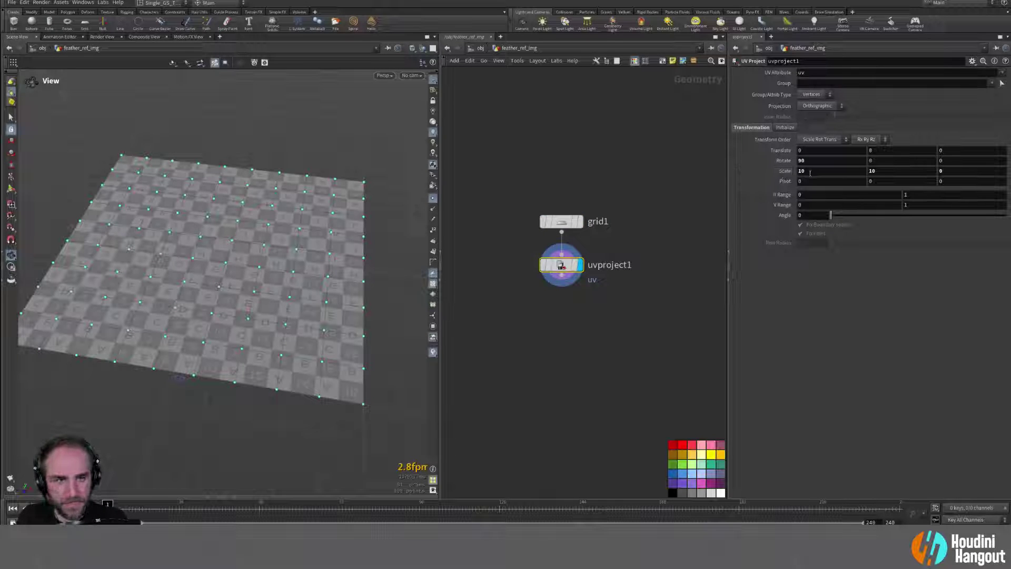
Step: Set the size of grid1 to 1 by 1
left_click(561, 221)
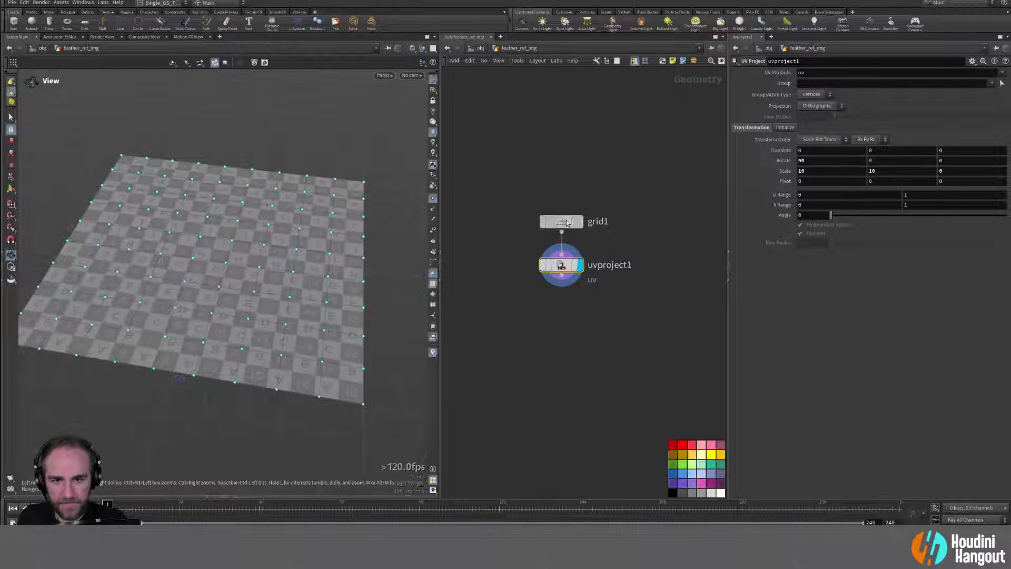
type("1")
key("Return")
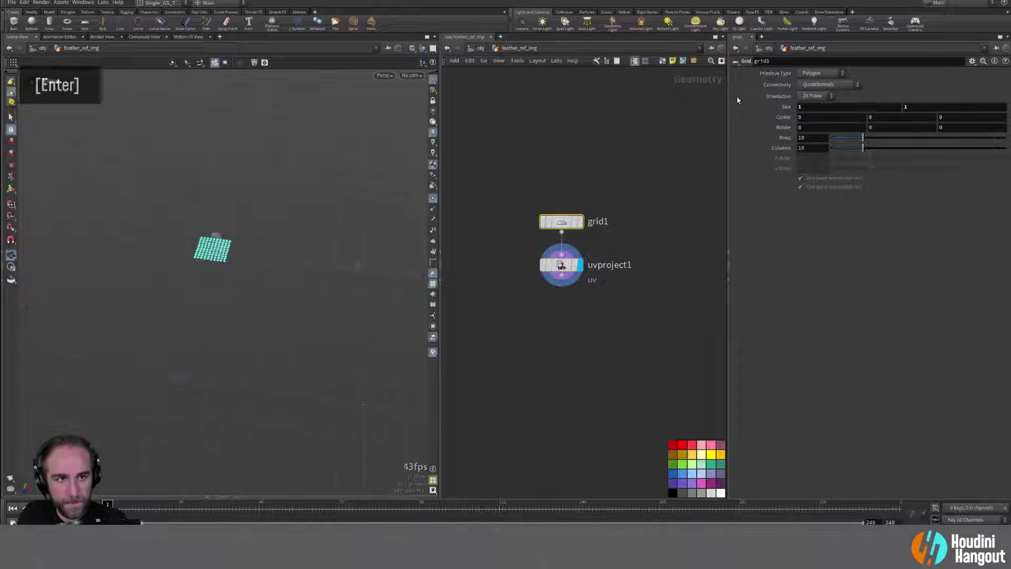
right_click_drag(186, 252, 344, 227, "alt")
middle_click_drag(345, 232, 224, 257, "alt")
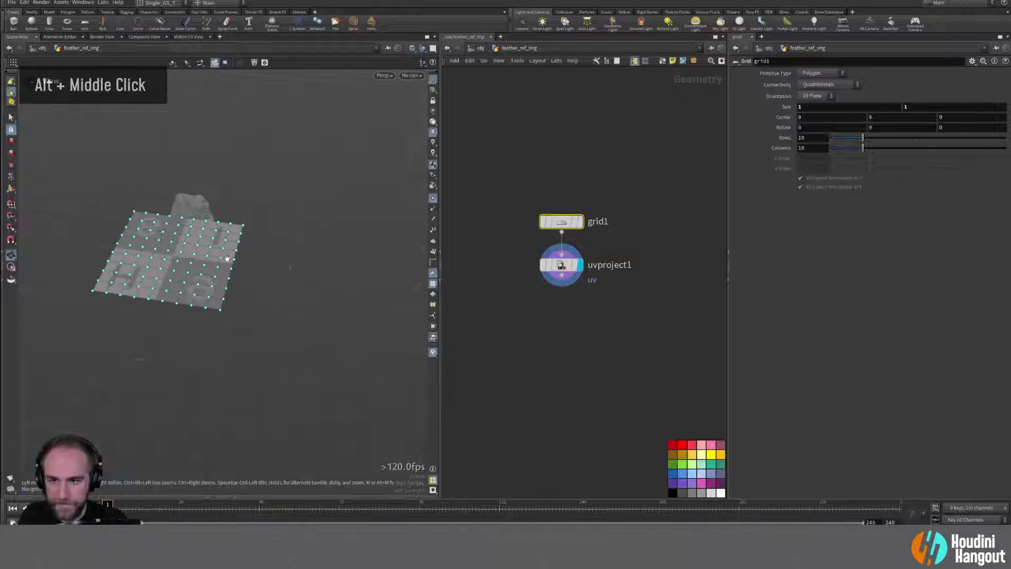
Step: Revert the scale of uvproject1 to its default values
left_click(561, 265)
right_click(784, 173)
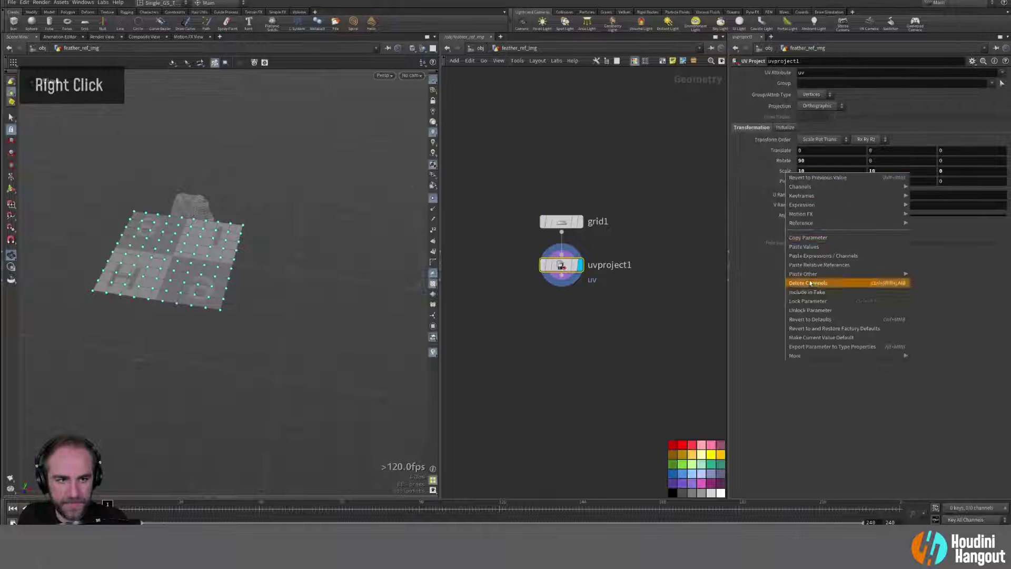
left_click(803, 320)
left_click_drag(220, 294, 158, 280, "alt")
right_click_drag(159, 280, 194, 237, "alt")
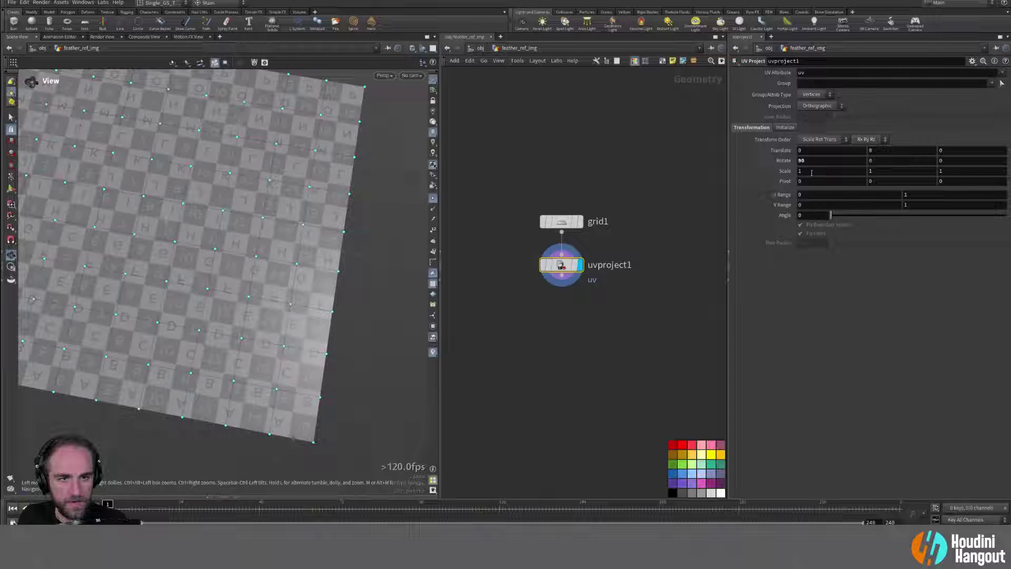
Step: Set the Y scale of uvproject1 to -1 to flip the projected UVs
left_click(877, 172)
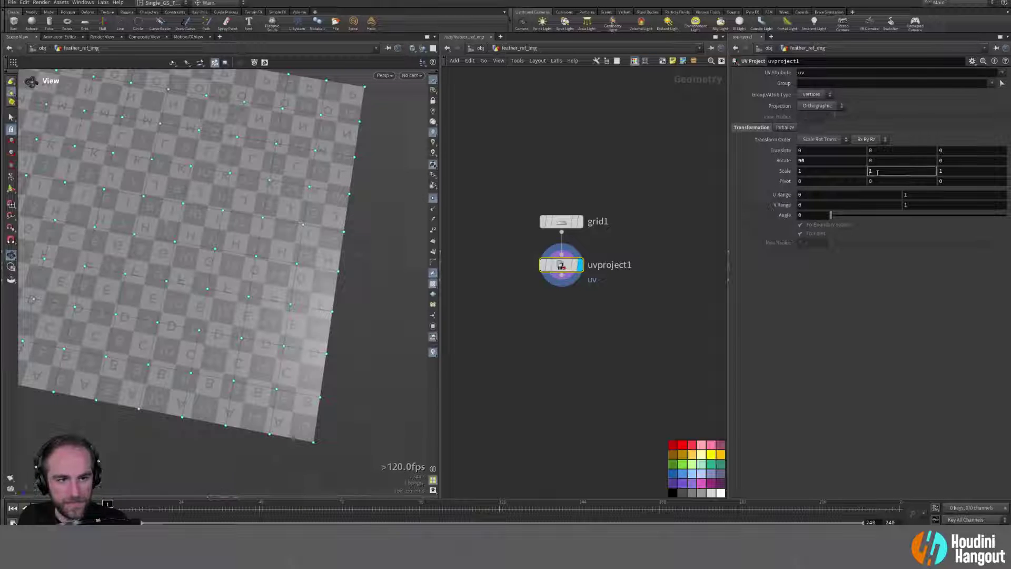
type("-")
key("Return")
middle_click_drag(258, 295, 295, 290, "alt")
right_click_drag(295, 290, 215, 296, "alt")
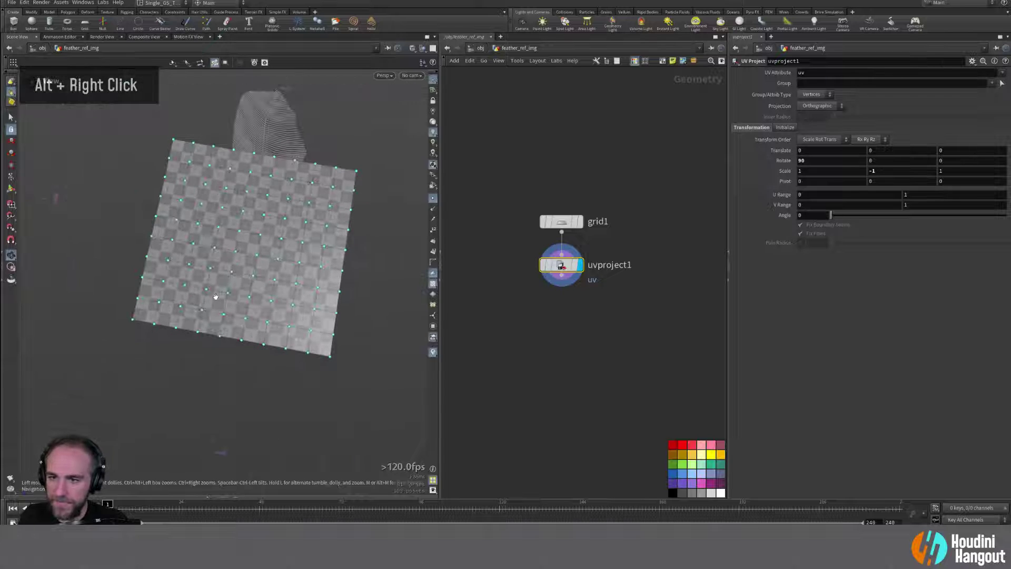
left_click_drag(561, 270, 562, 273)
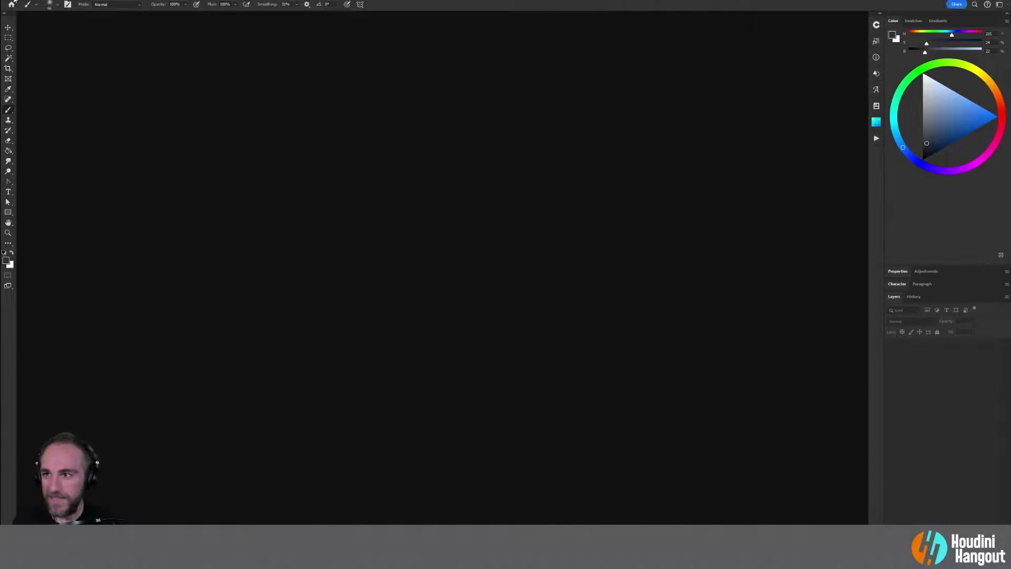
Step: Look for the feather image to open in Photoshop in Houdini_Hangout/00_Stream_Project_Files/2023/23-11-22/ref_image, and cancel the file dialog
left_click(15, 2)
left_click(24, 16)
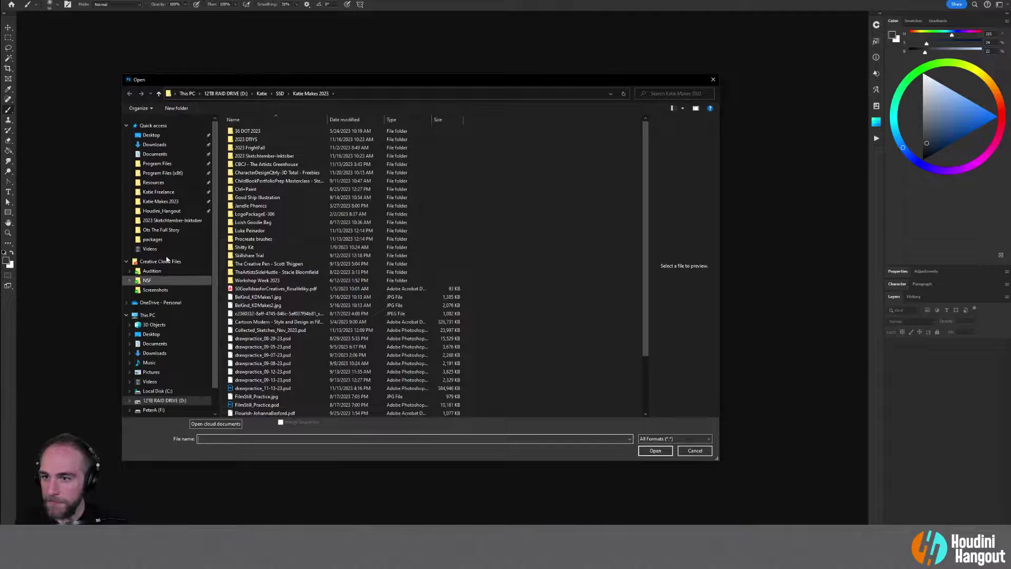
left_click(161, 211)
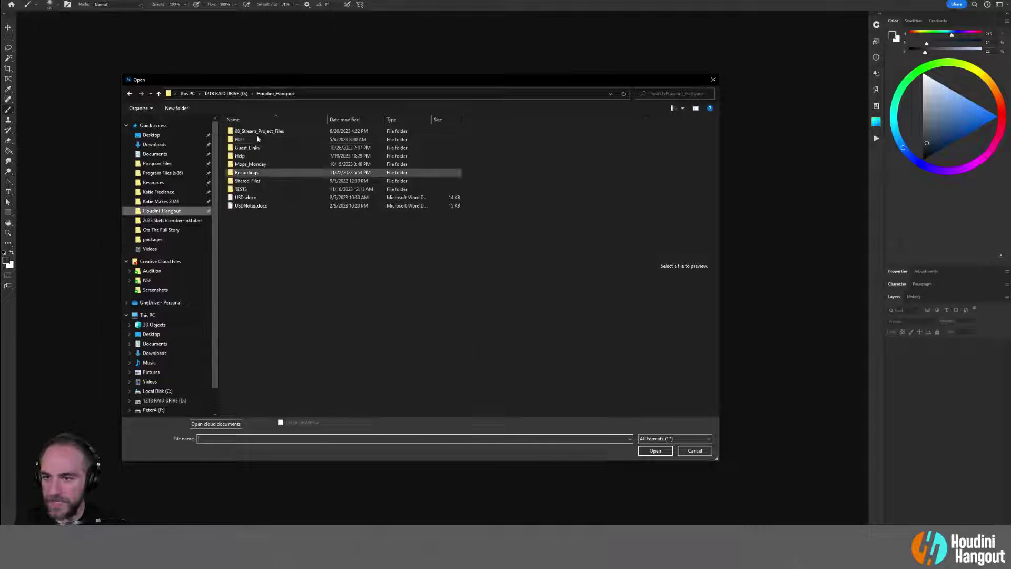
double_click(256, 131)
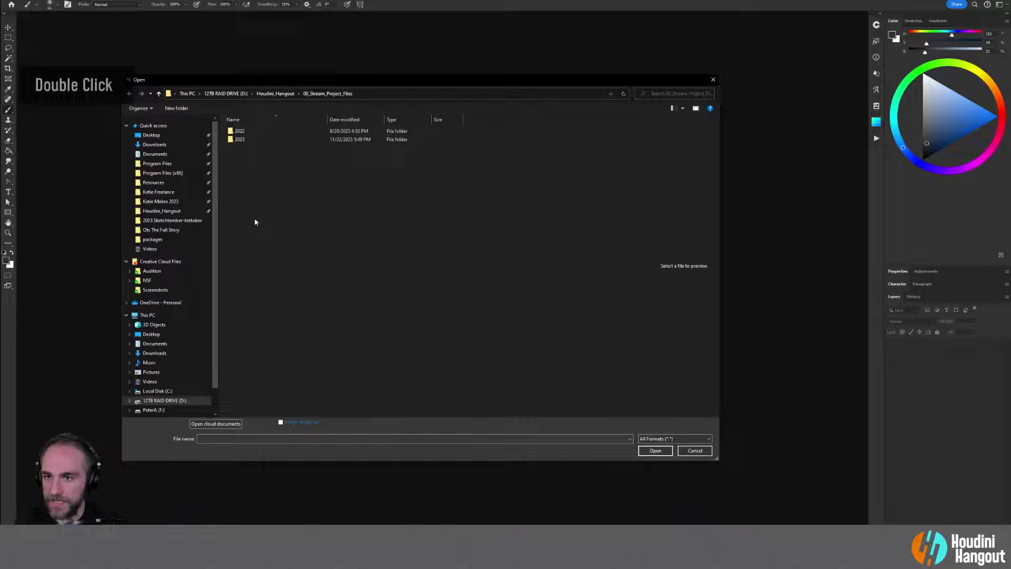
double_click(239, 140)
scroll(249, 243, "down", 5)
double_click(261, 405)
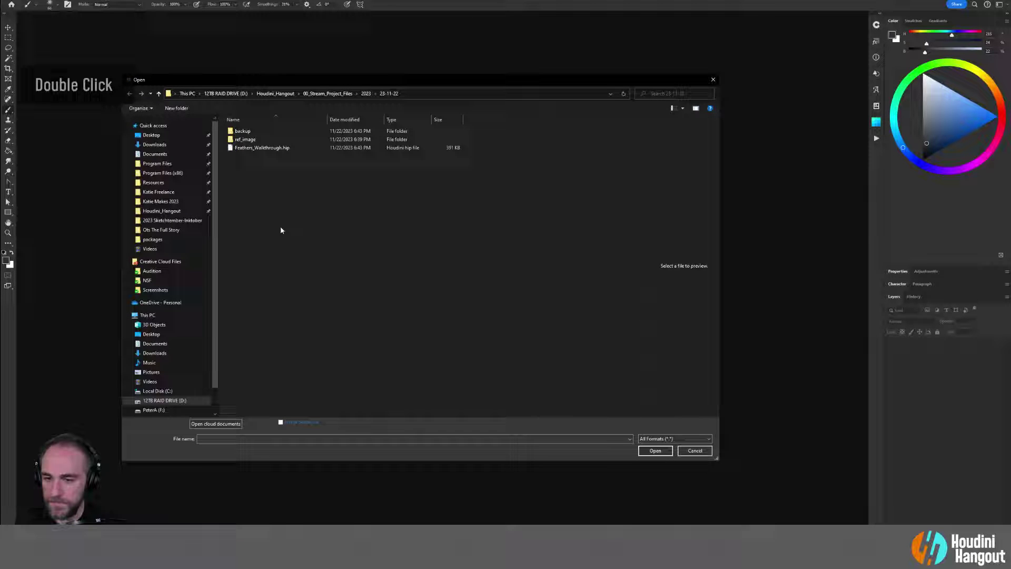
double_click(246, 139)
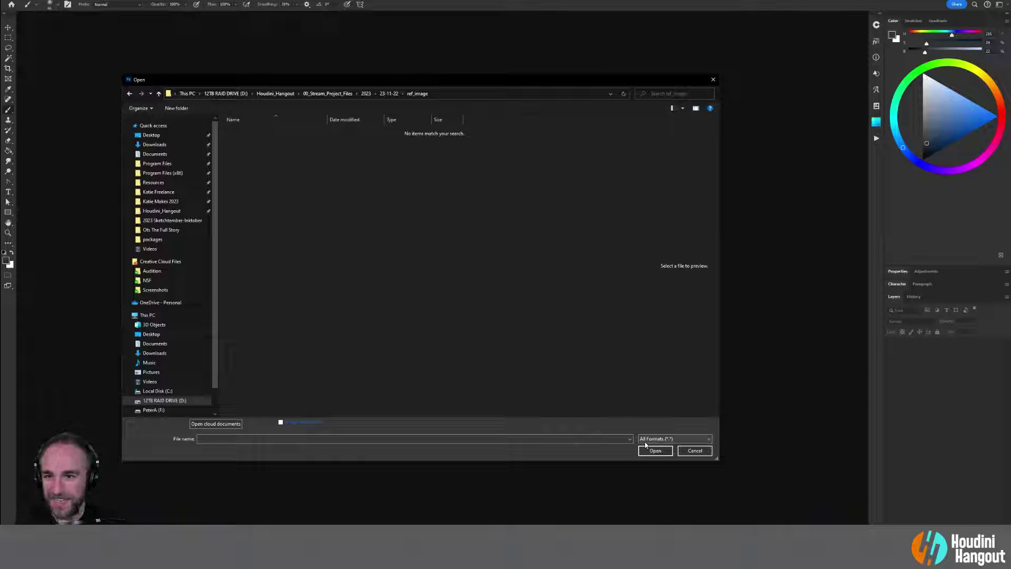
left_click(694, 451)
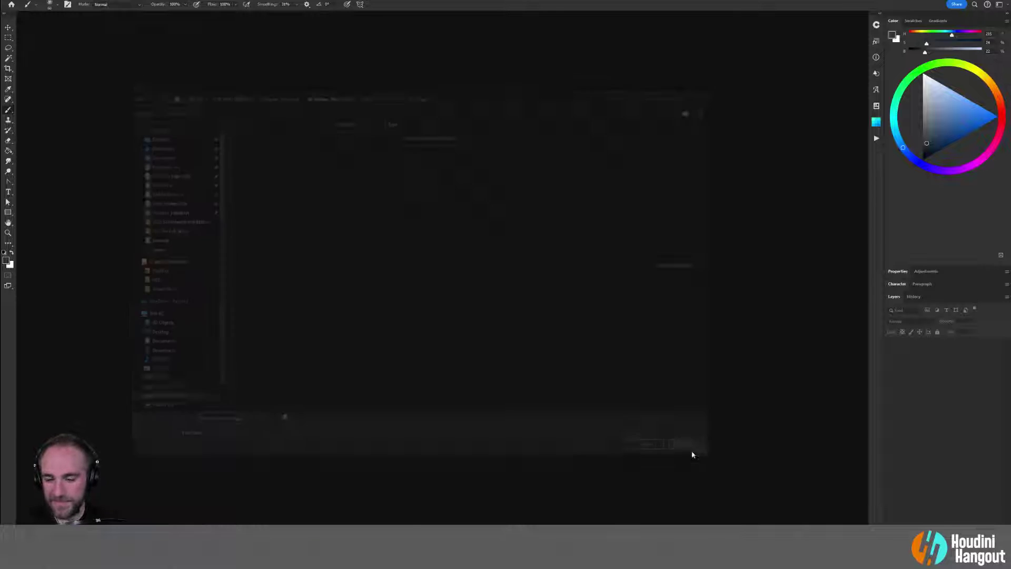
Step: Switch to the browser and save the wild turkey primary feathers image as WITU_primary_fmle.jpg in the 23-11-22/ref_image folder
key("alt+Tab")
right_click(263, 240)
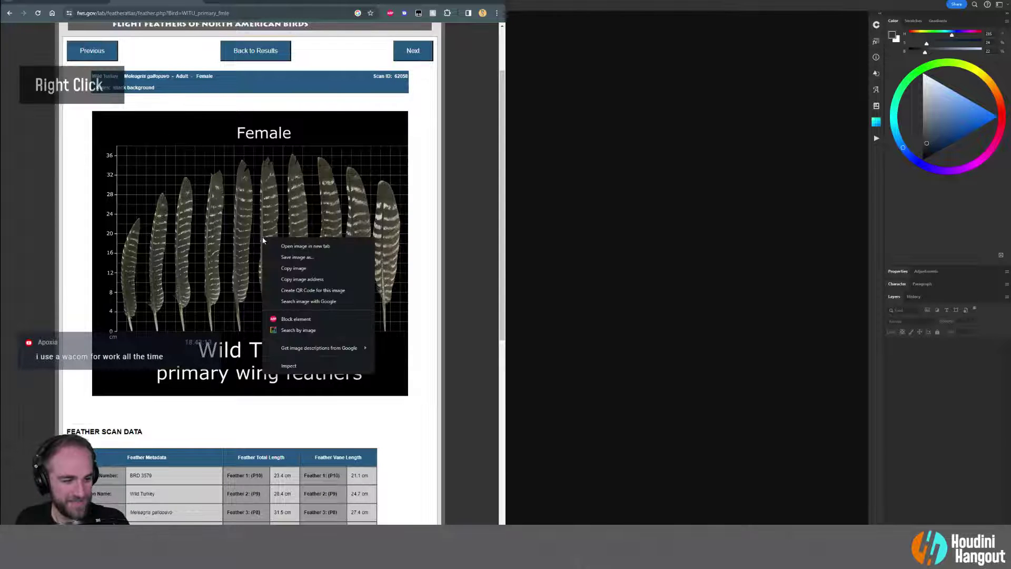
left_click(296, 258)
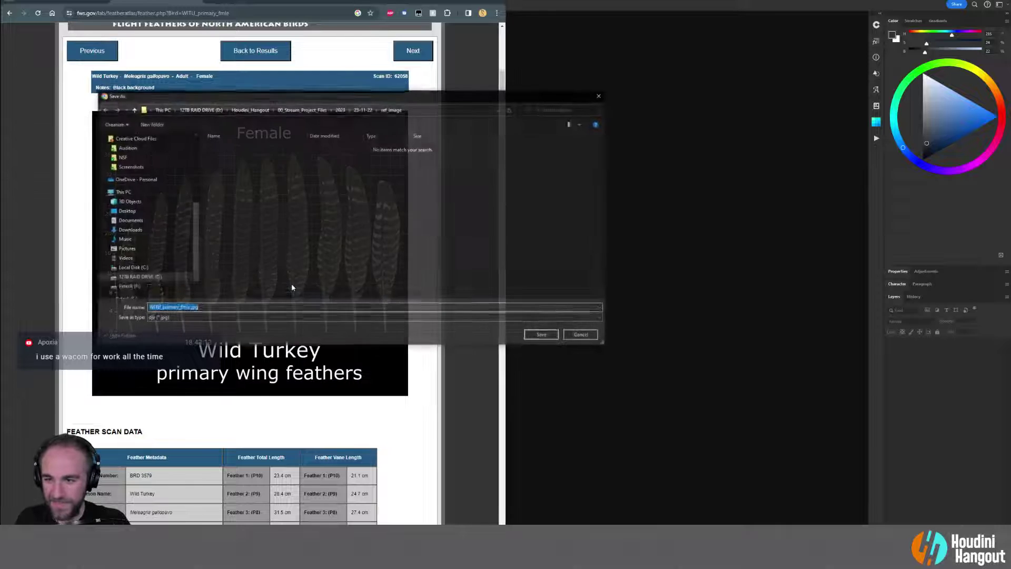
left_click(542, 335)
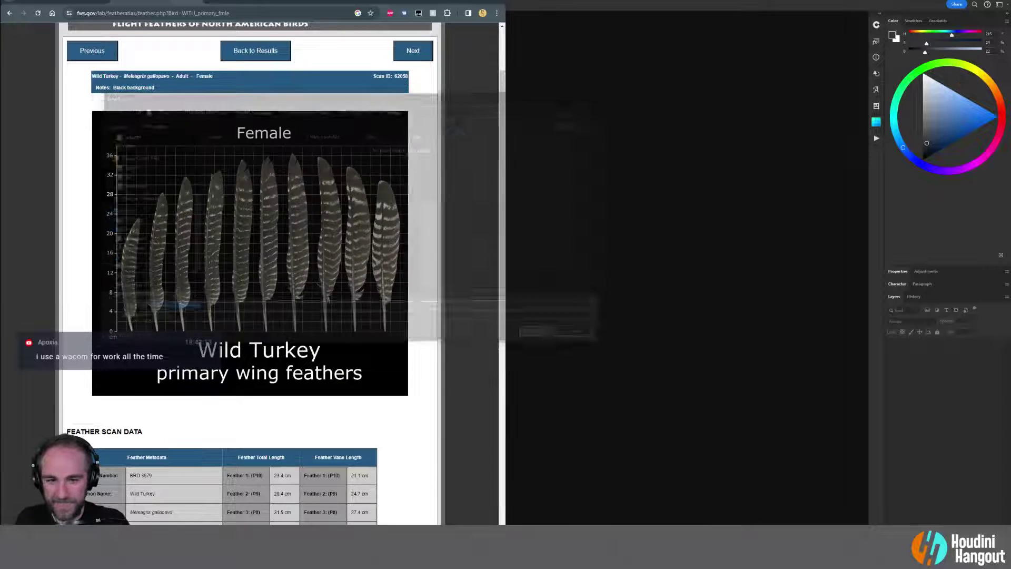
Step: Switch to Photoshop and browse from the D: drive to Houdini_Hangout/00_Stream_Project_Files/2023/23-11-22/ref_image to find the image to open
key("alt+Tab")
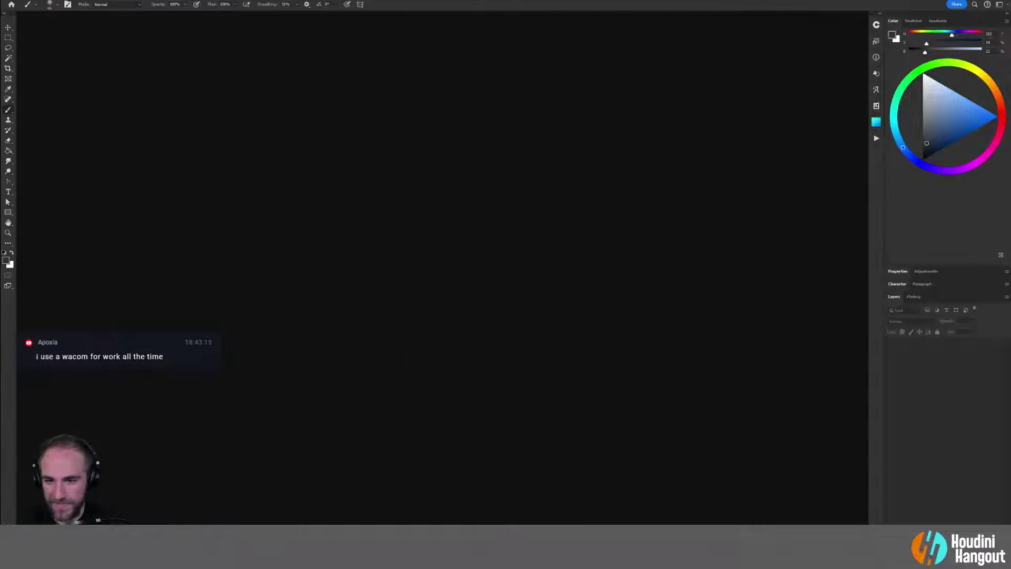
left_click(20, 2)
left_click(25, 9)
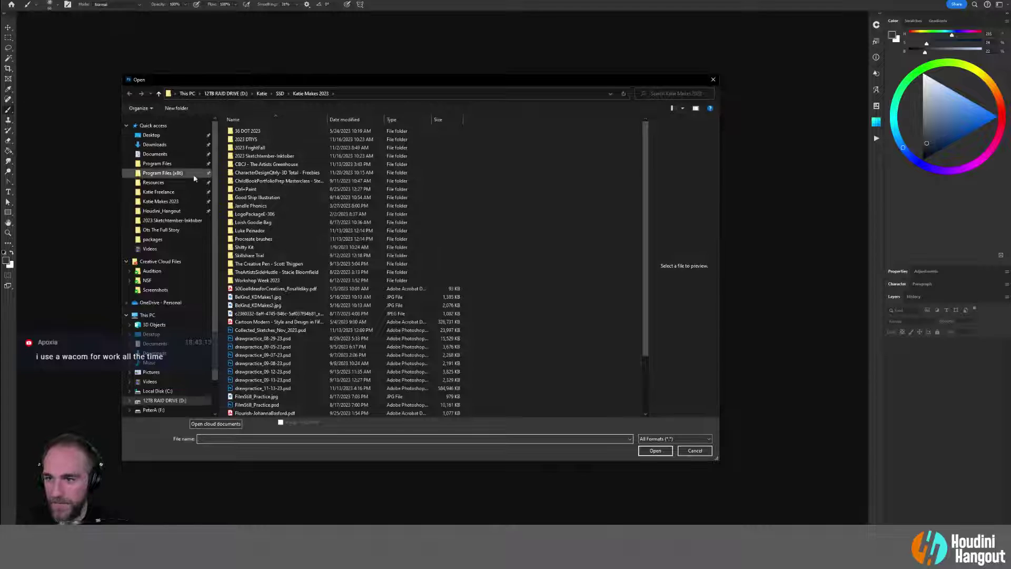
scroll(146, 383, "down", 1)
left_click(150, 376)
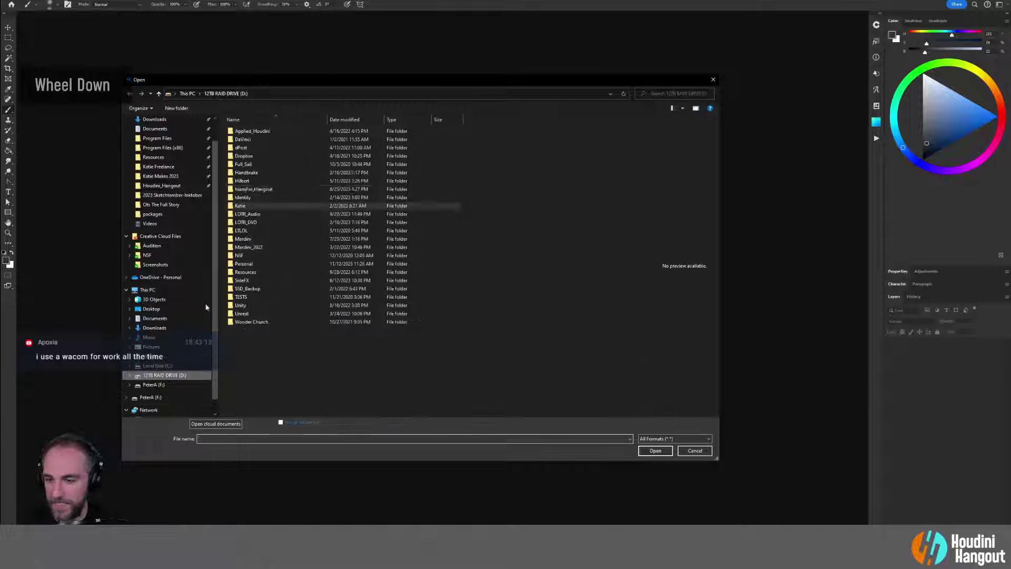
double_click(251, 189)
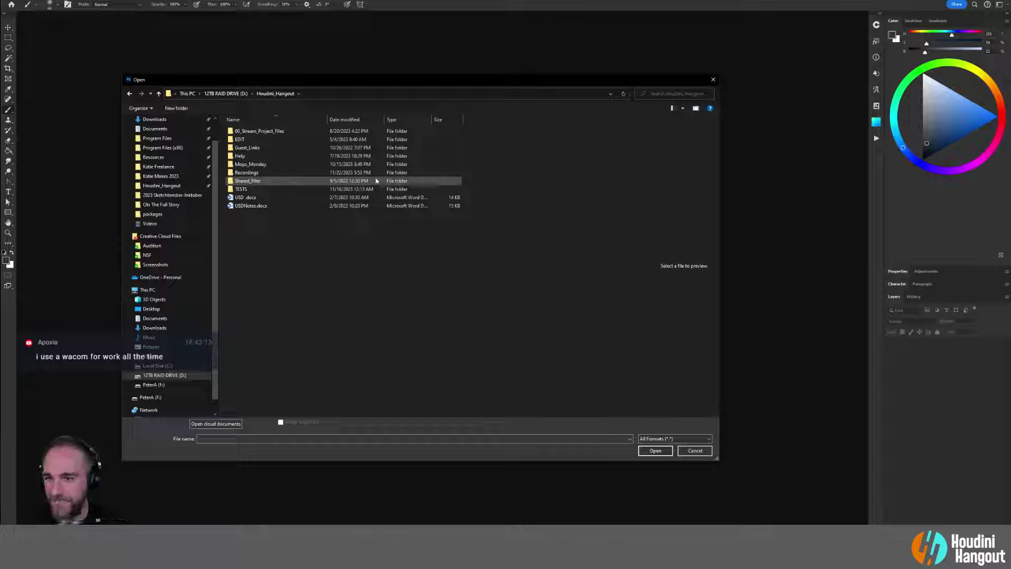
double_click(253, 131)
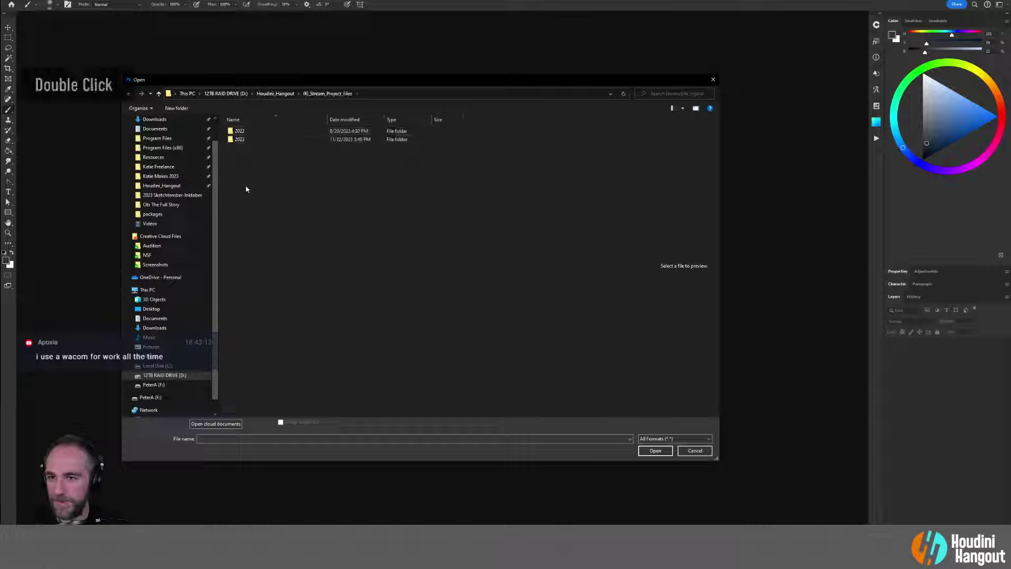
double_click(244, 139)
scroll(261, 375, "down", 5)
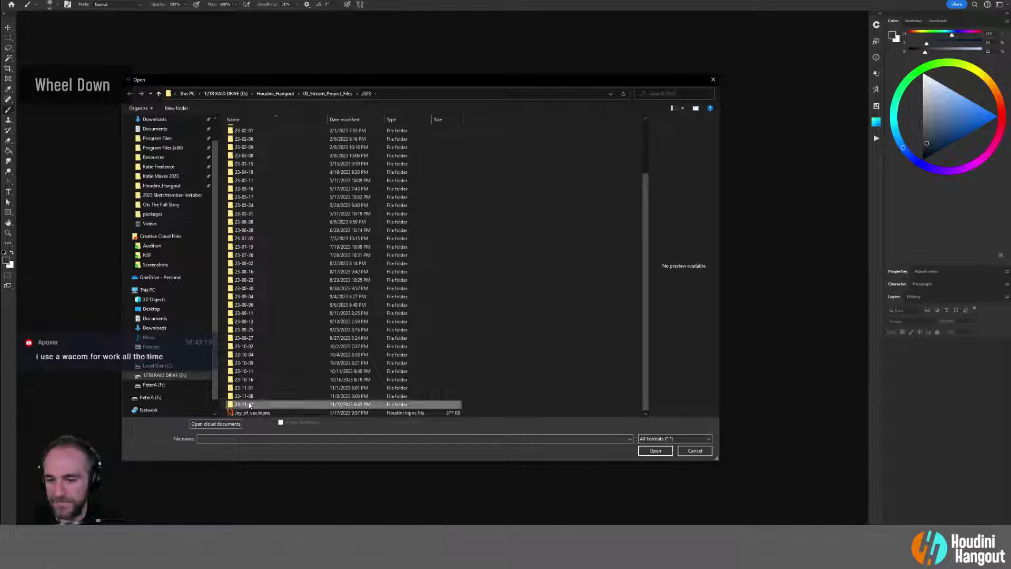
double_click(250, 405)
double_click(243, 140)
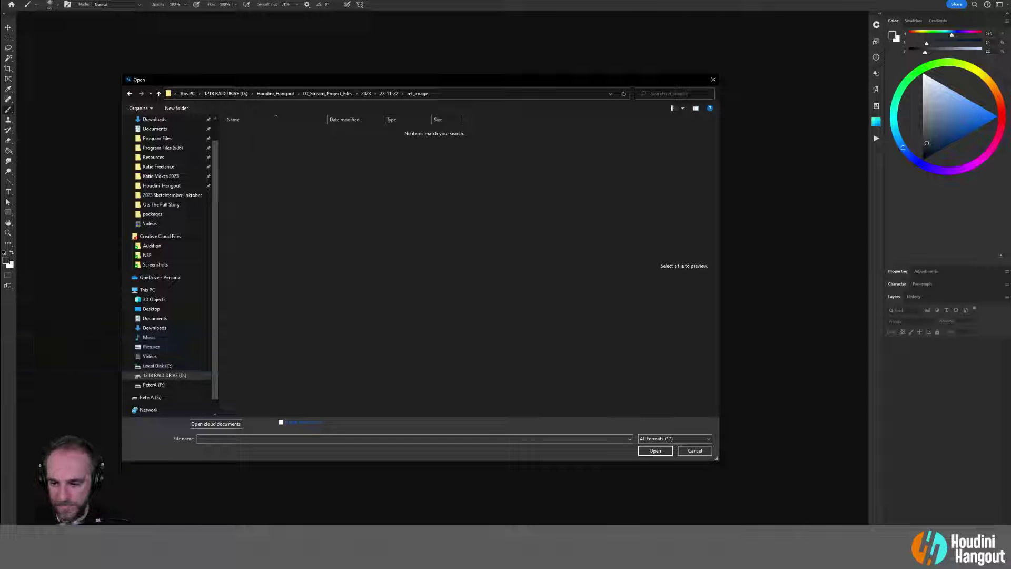
Step: Switch to the browser and check the feather image's save location, file type options and the 23-11-22 folder without saving
key("alt+Tab")
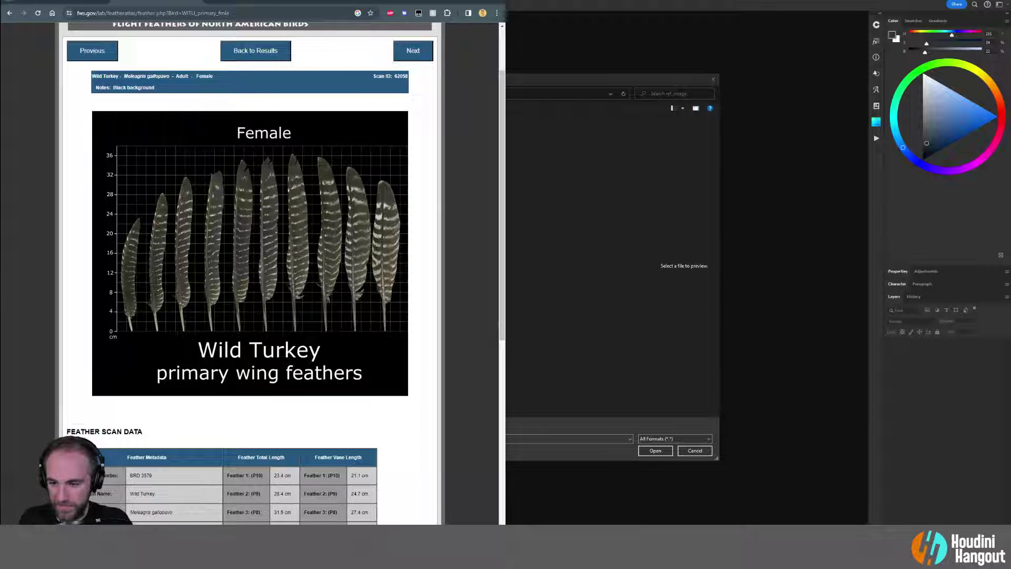
key("alt+Tab")
key("alt+Tab")
right_click(155, 219)
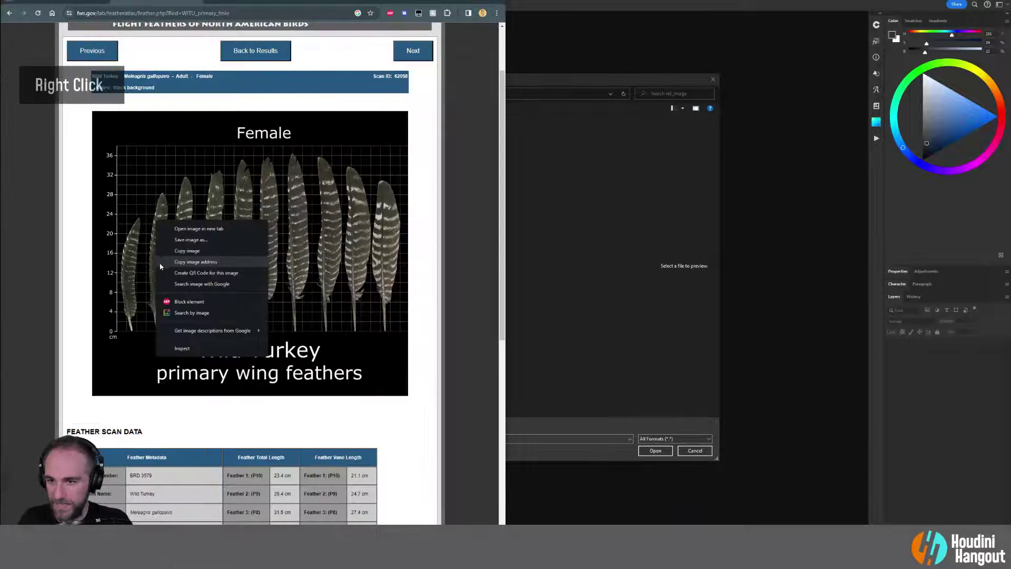
left_click(183, 244)
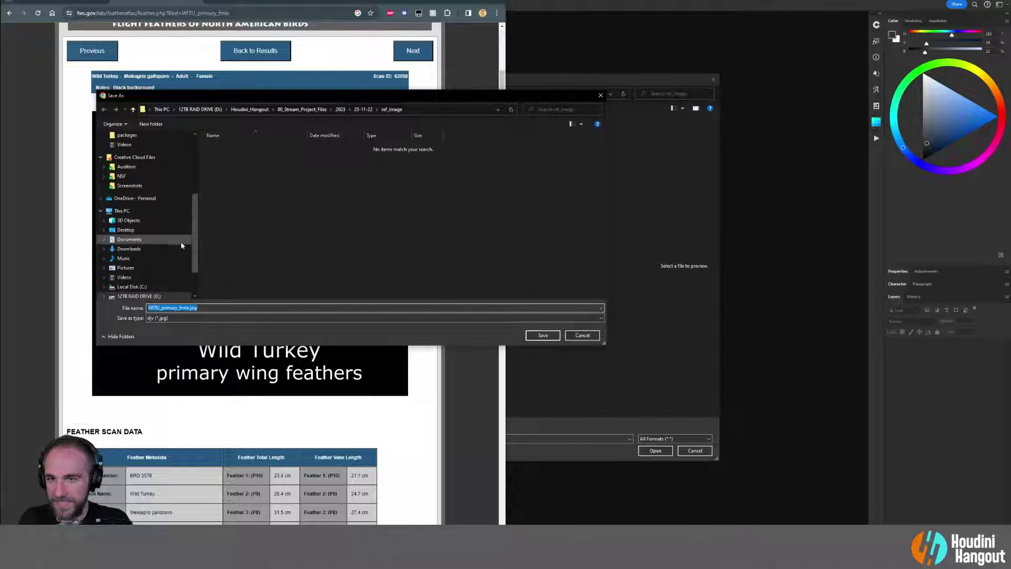
left_click(171, 318)
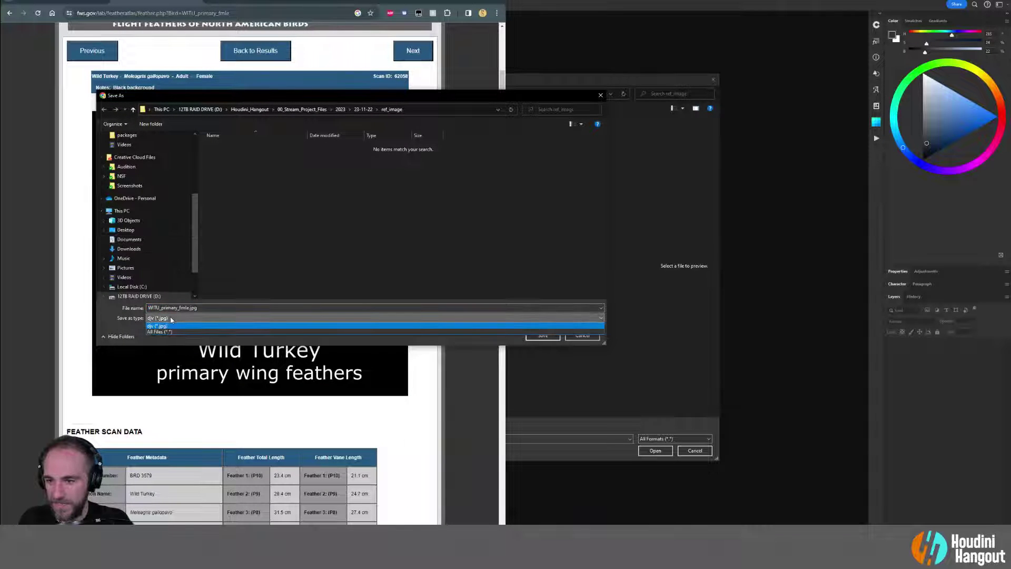
left_click(170, 318)
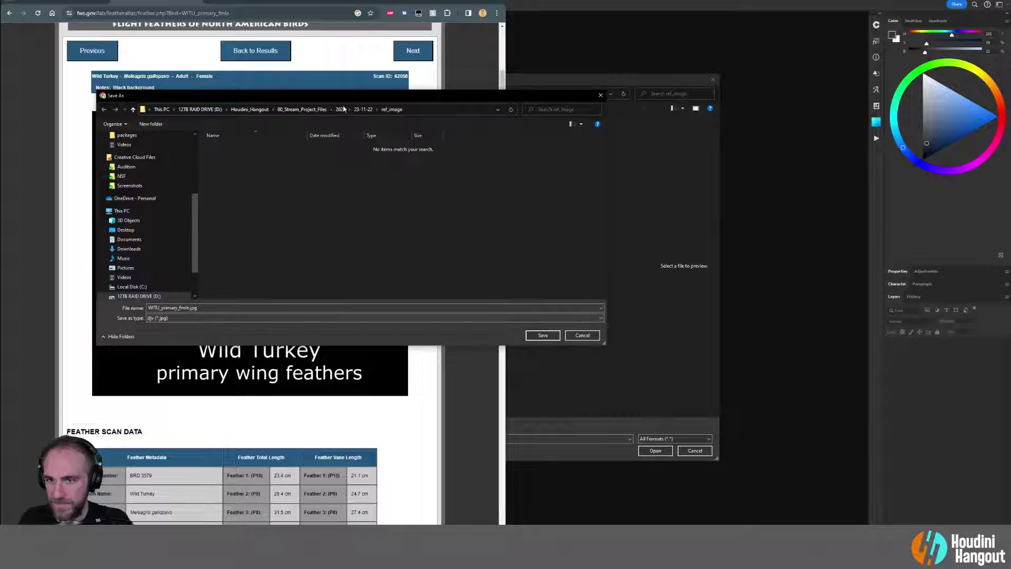
left_click(364, 110)
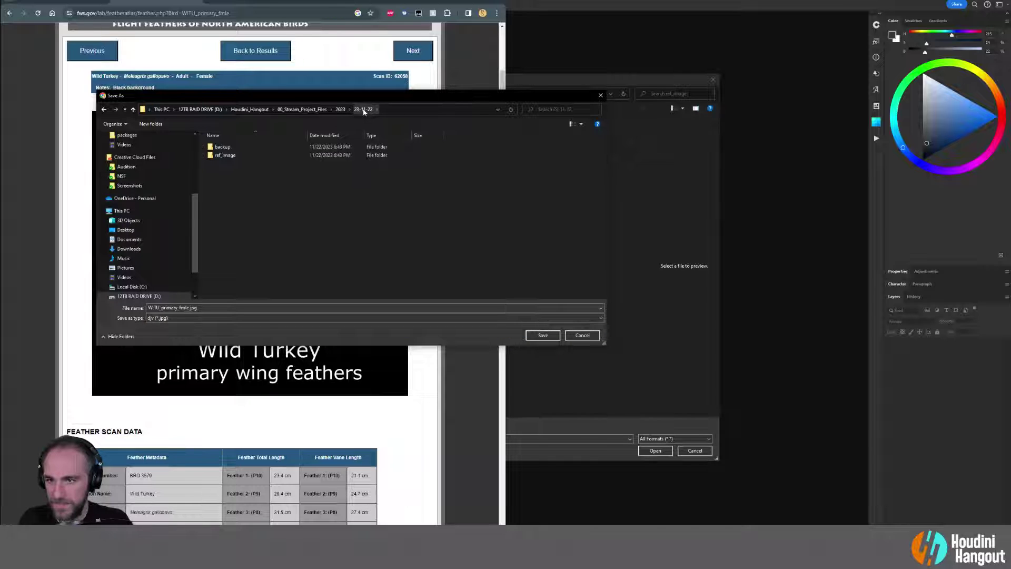
left_click(583, 335)
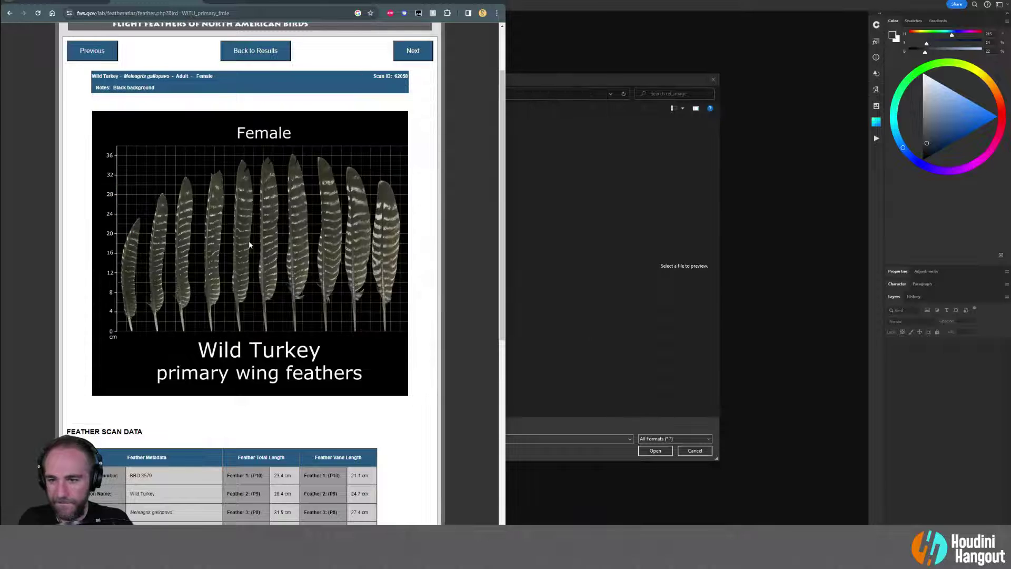
right_click(251, 244)
left_click(267, 262)
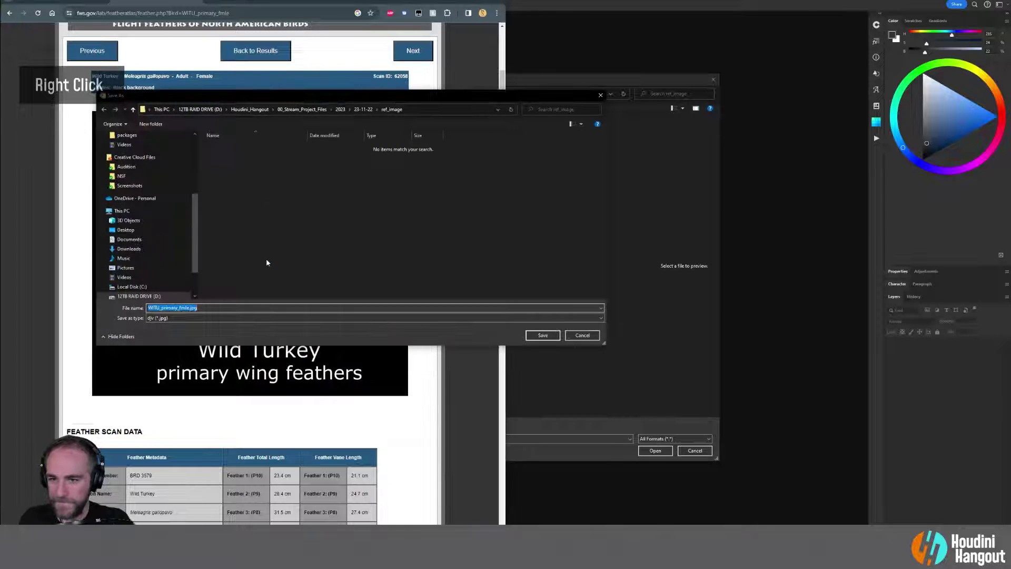
left_click(582, 335)
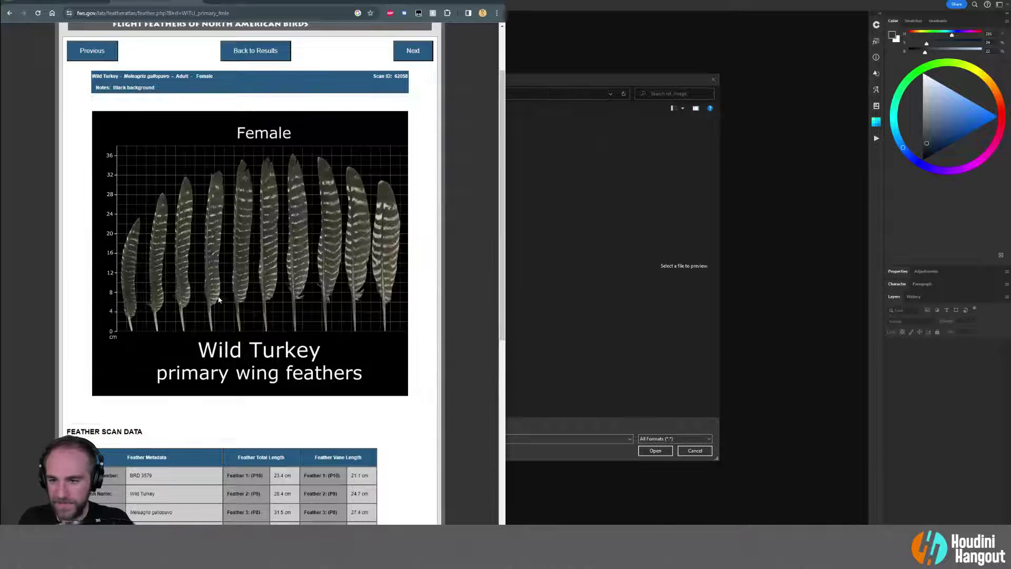
Step: Try to save the feather image as WITU_primary_fmle.jpg in the 23-11-22/ref_image folder again, using the other file type option
right_click(219, 297)
left_click(248, 316)
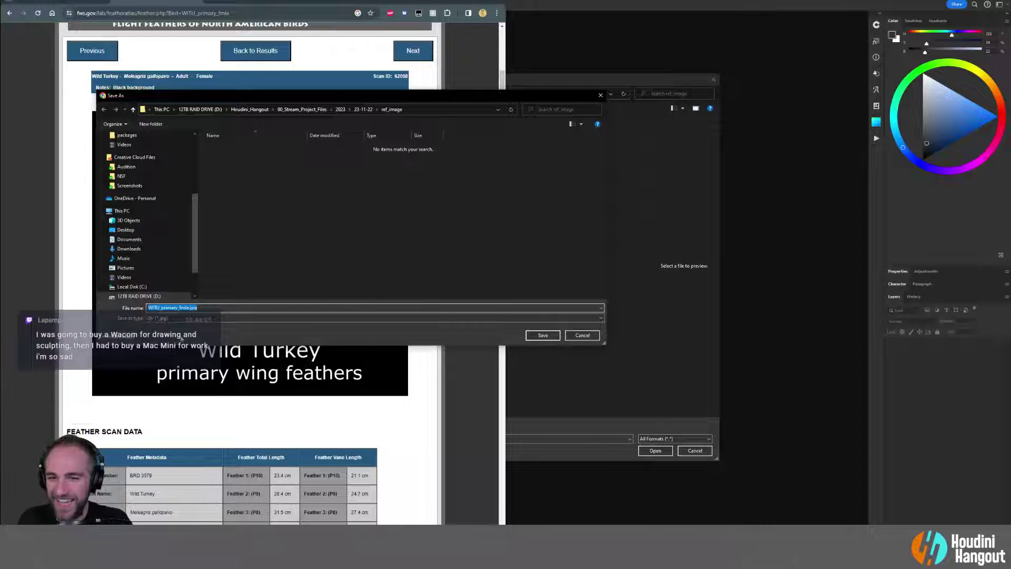
key("super+e")
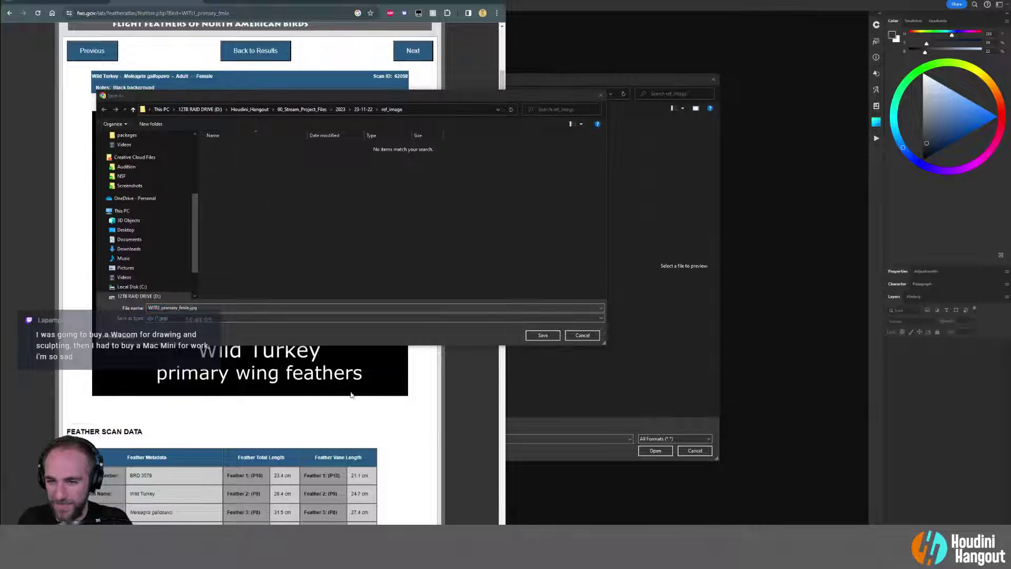
left_click(302, 288)
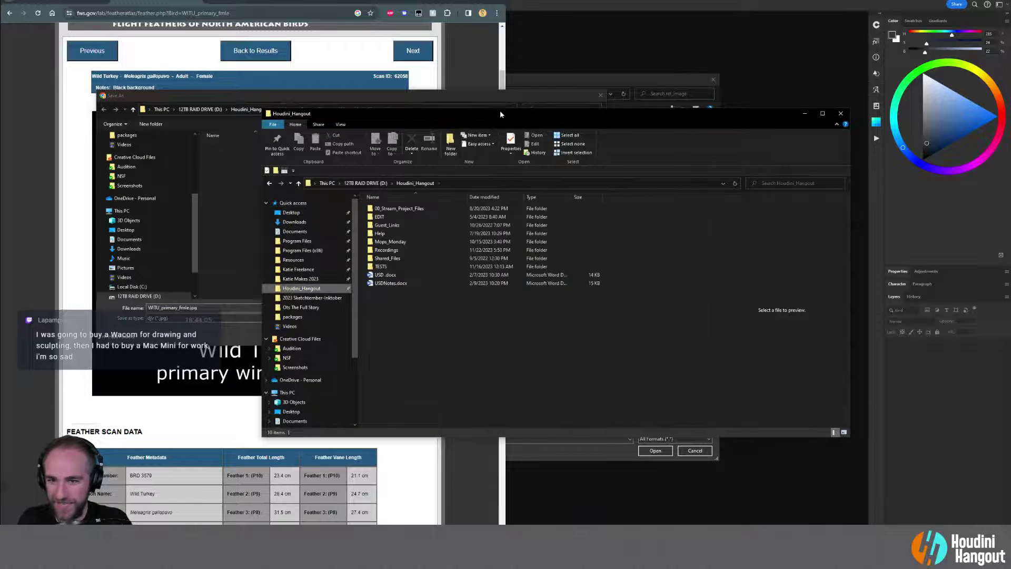
key("super+Right")
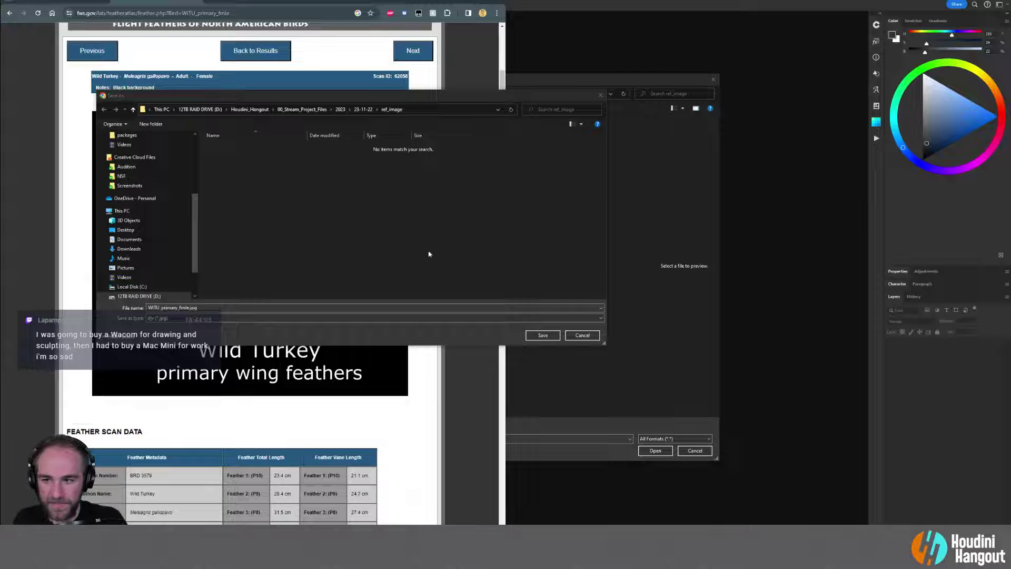
left_click(174, 318)
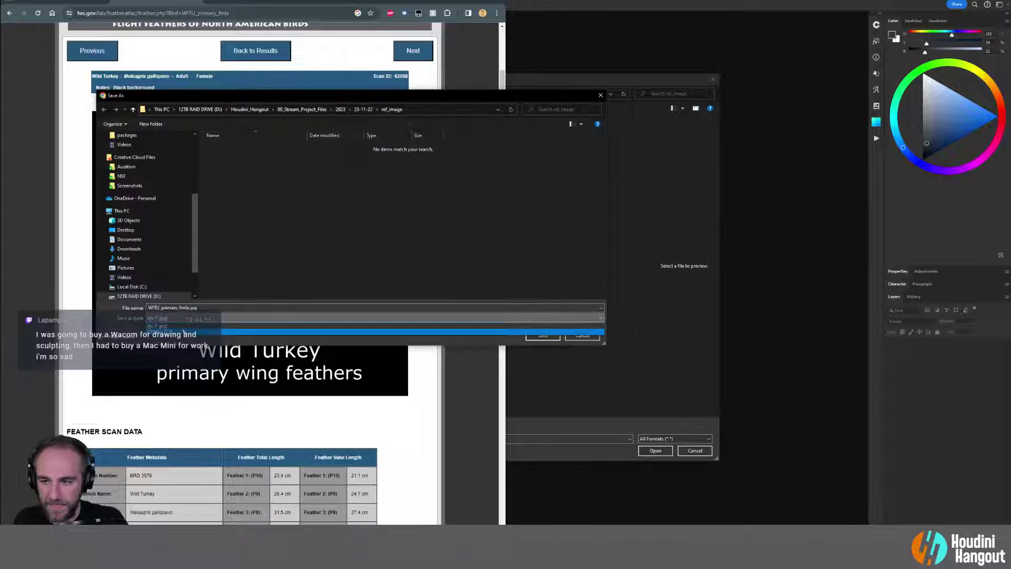
left_click(184, 331)
left_click(533, 335)
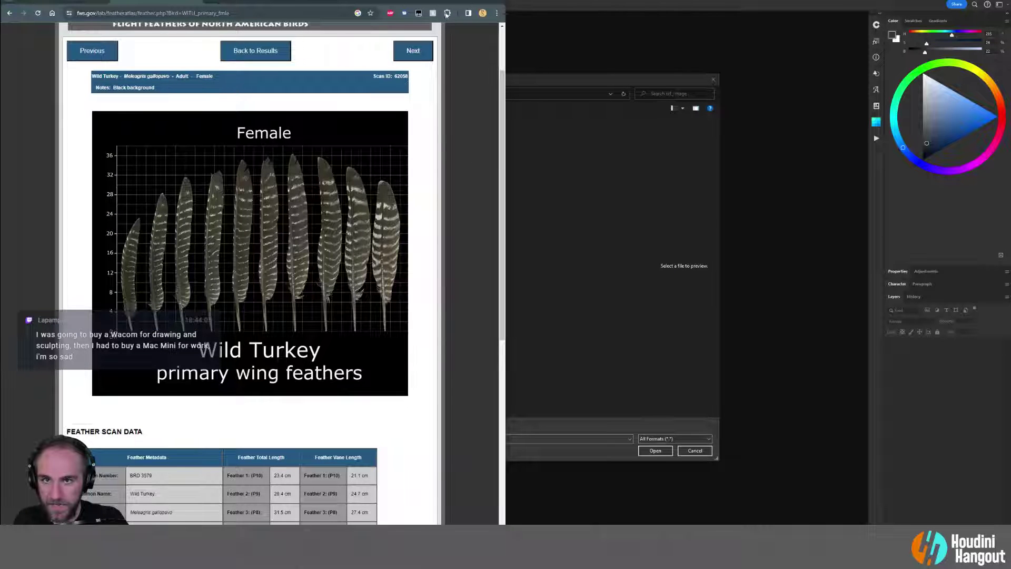
Step: Check the browser's download history, and return to the feather page to look through its scan data and additional Wild Turkey images
left_click(497, 13)
left_click(440, 111)
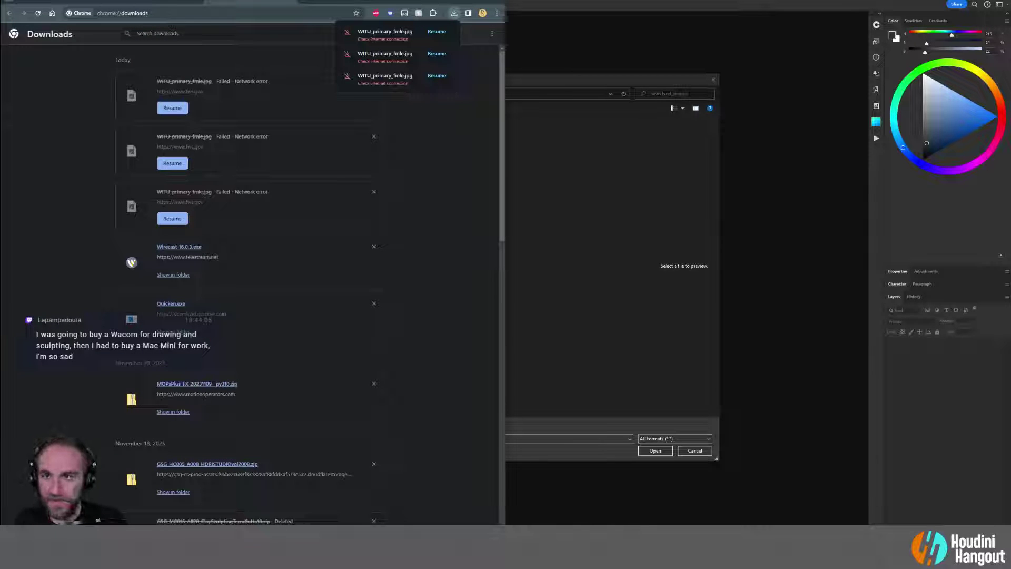
left_click(291, 2)
scroll(284, 277, "down", 7)
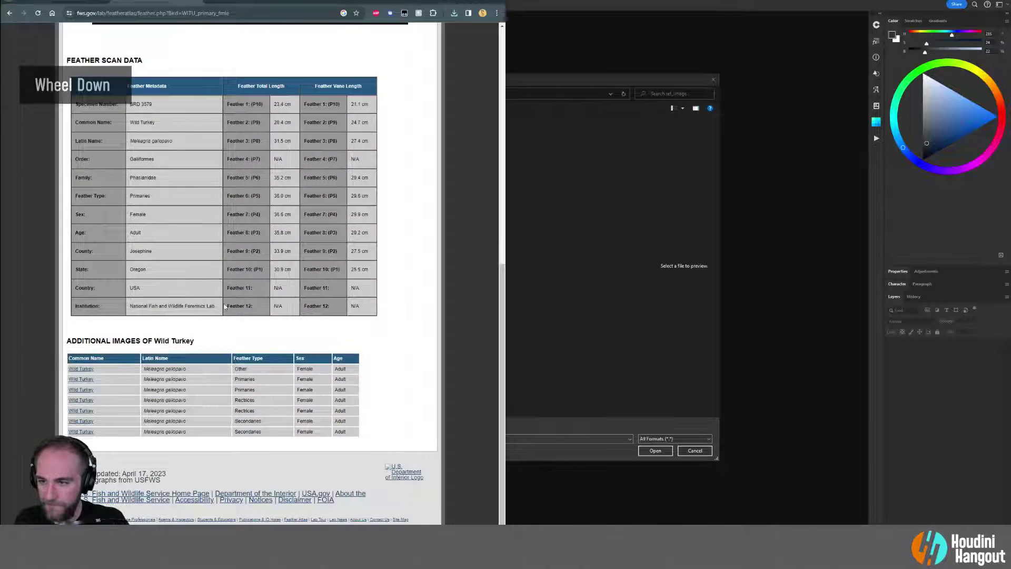
scroll(201, 315, "up", 4)
scroll(202, 314, "up", 4)
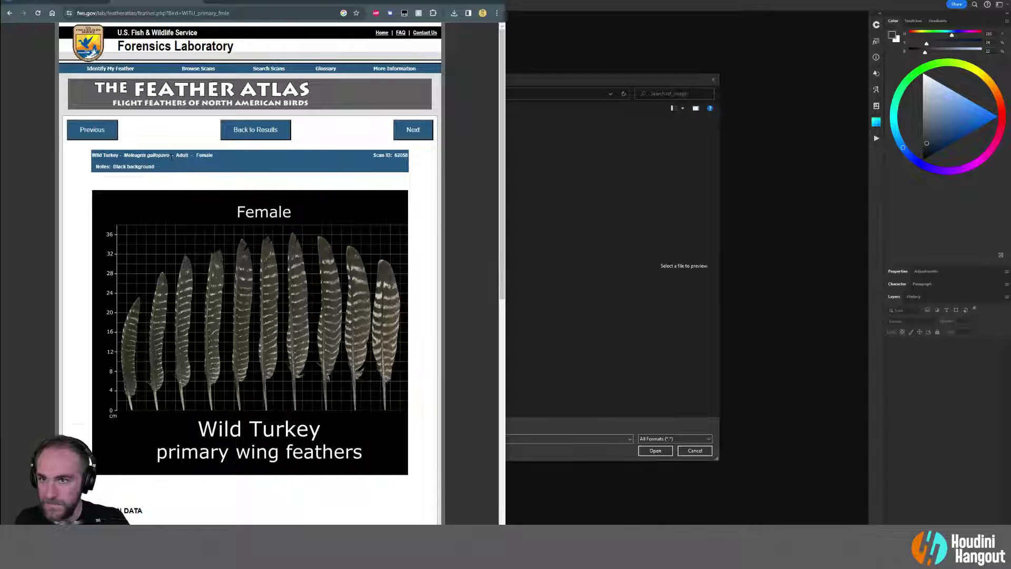
scroll(171, 167, "down", 8)
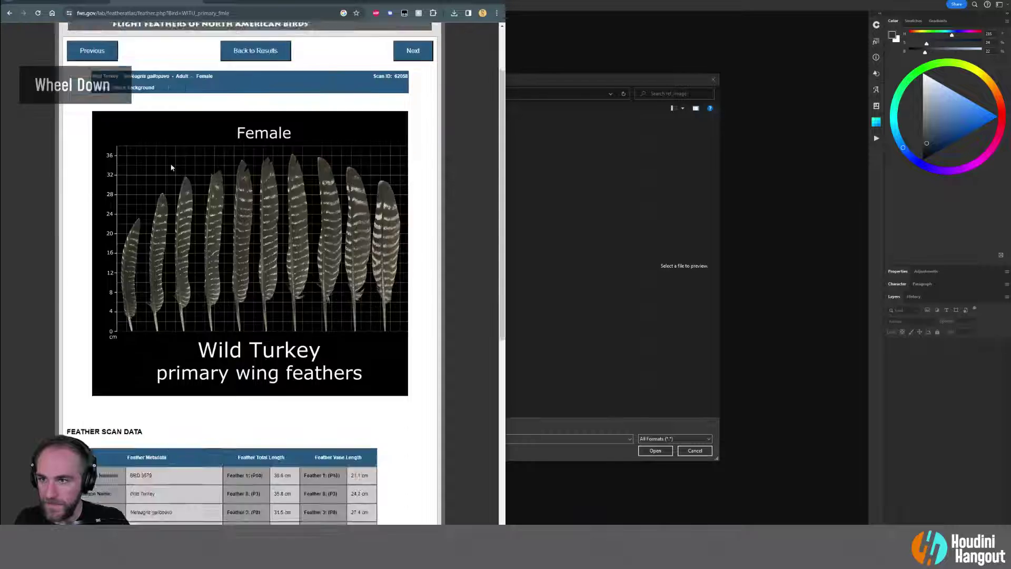
scroll(169, 179, "up", 1)
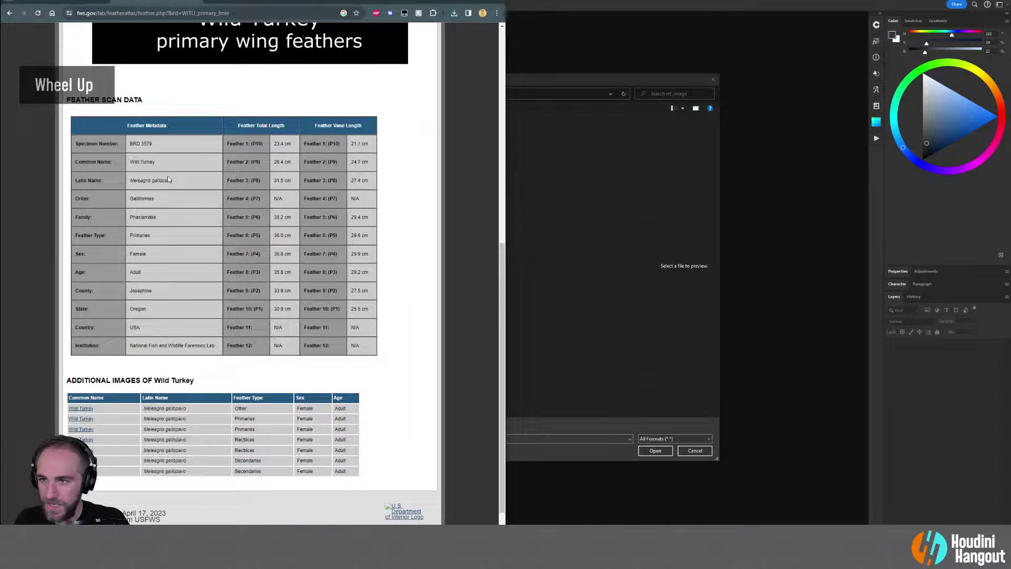
Step: Open a Wild Turkey Primaries entry from the additional images and show its feather image in its own tab
left_click(80, 422)
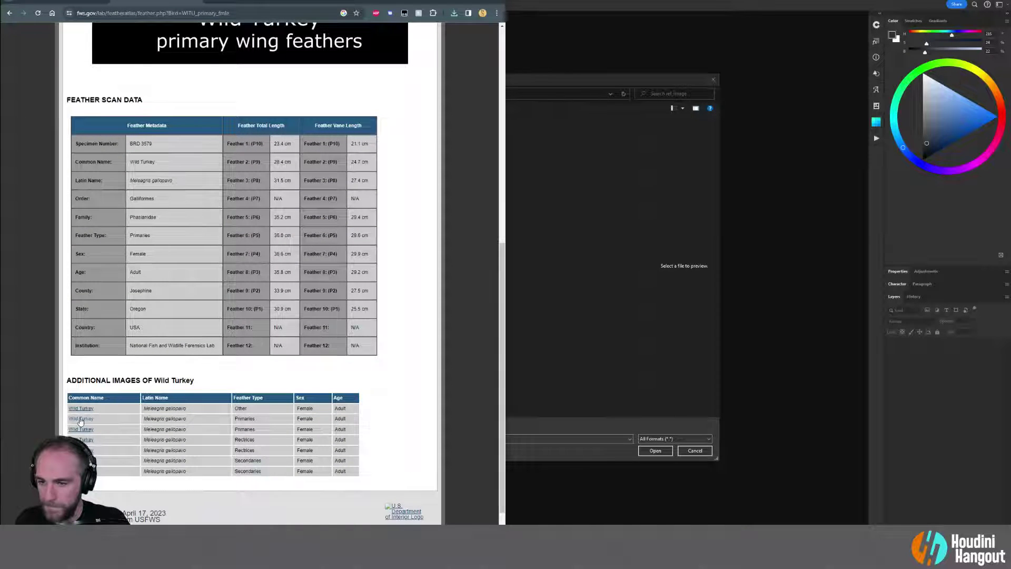
right_click(236, 317)
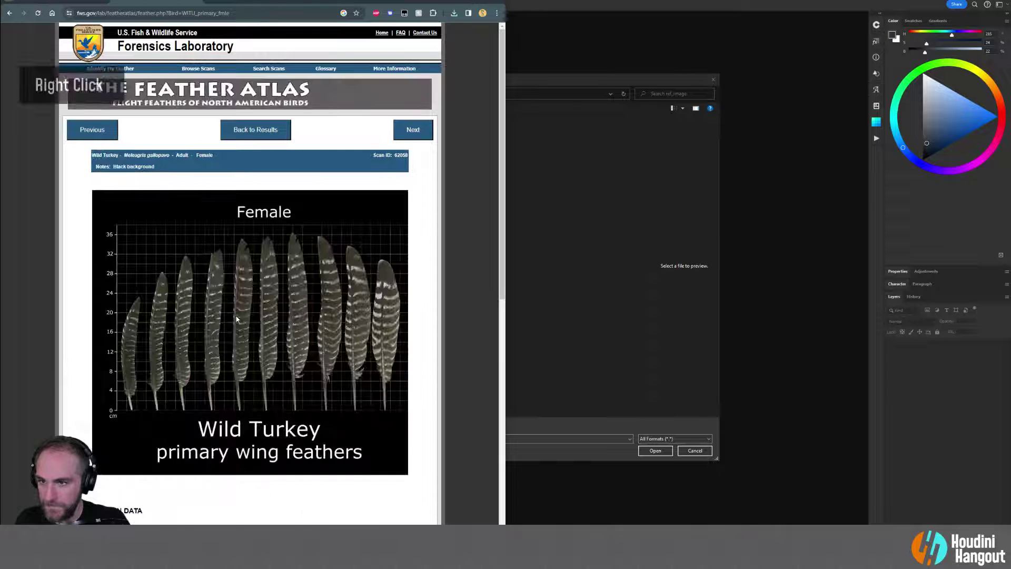
left_click(268, 324)
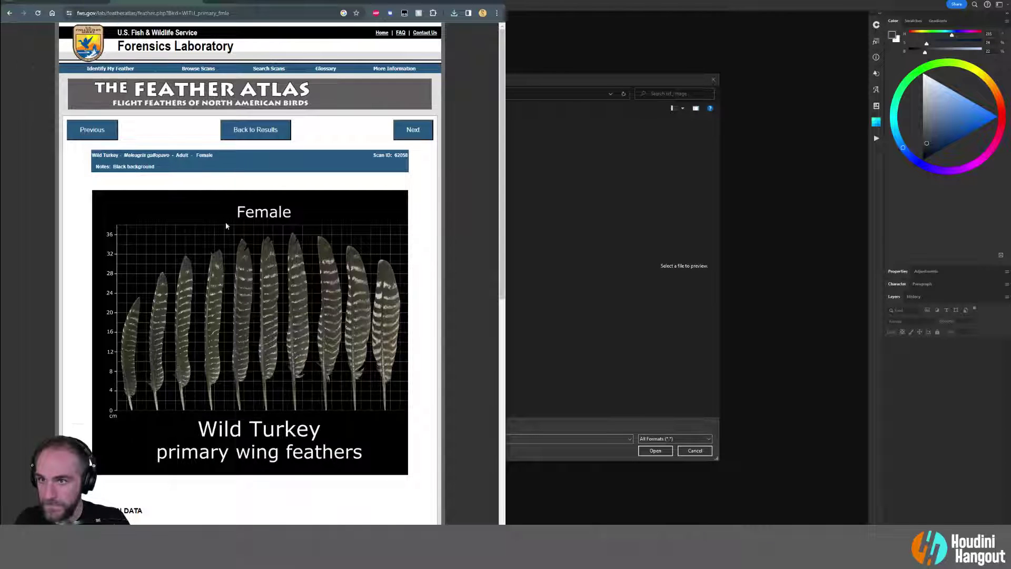
left_click(251, 5)
Step: Save the standalone feather image as WITU_primary_fmle.jpg in the 23-11-22/ref_image folder
right_click(241, 254)
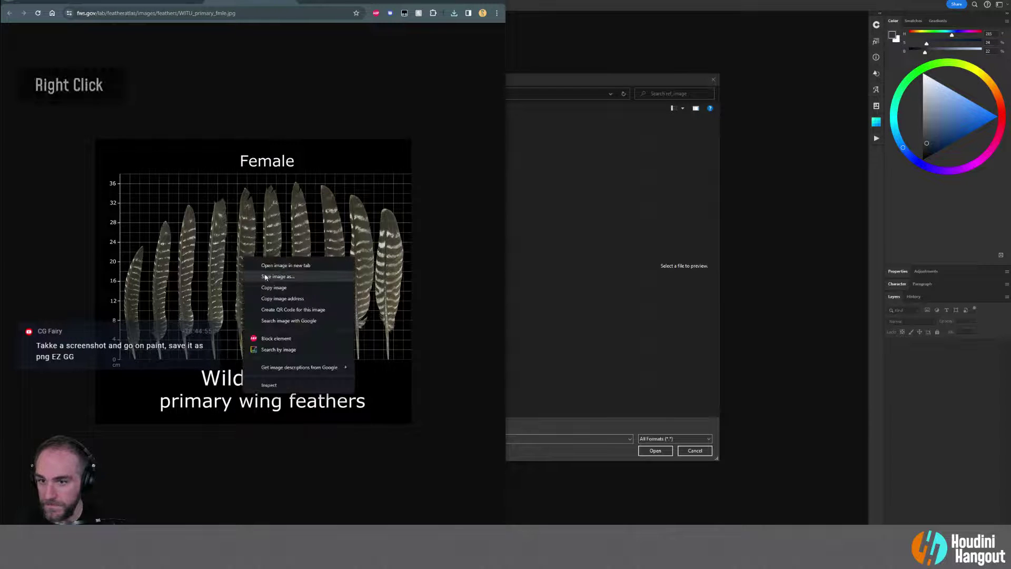
left_click(266, 277)
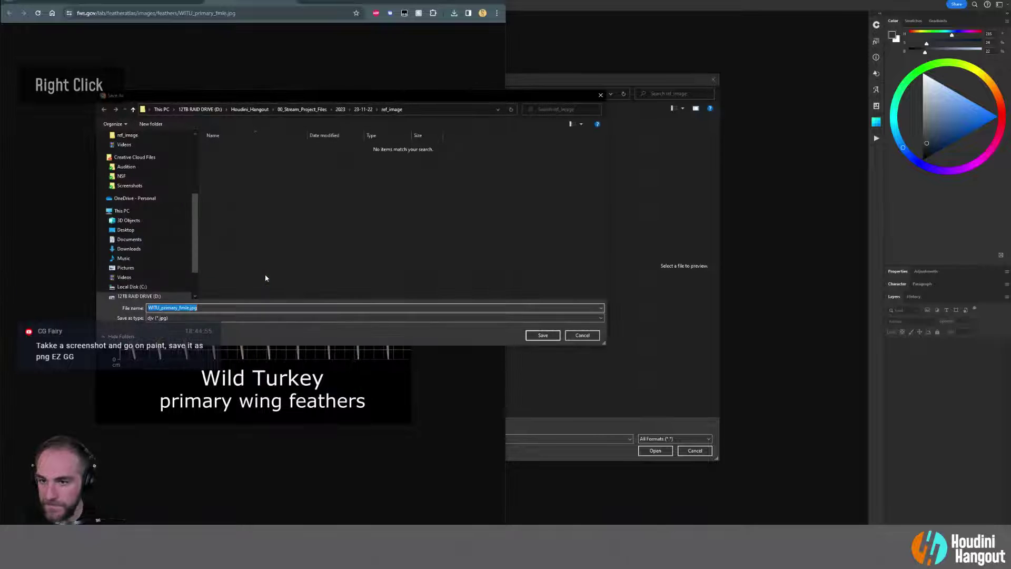
left_click(543, 335)
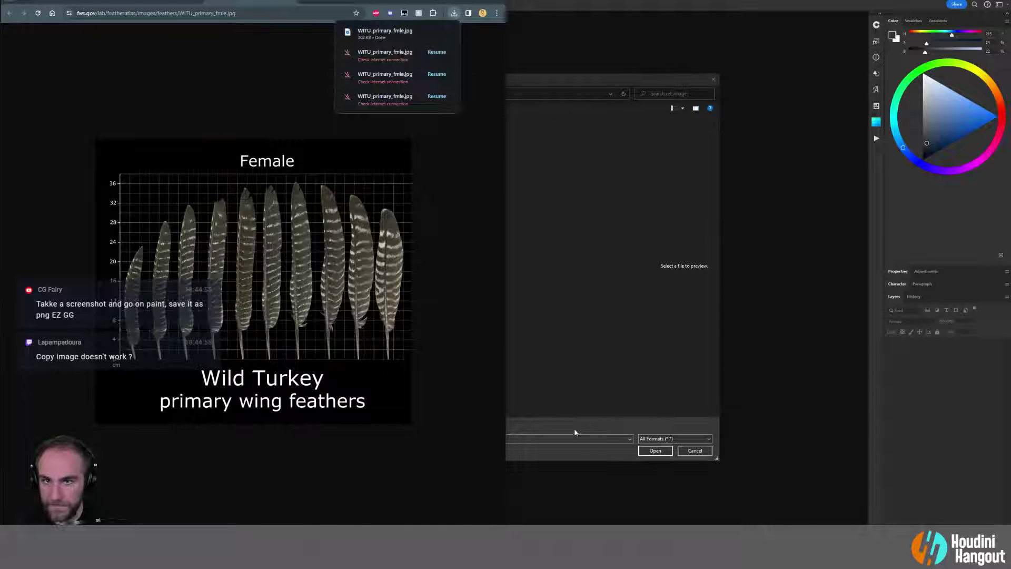
Step: Switch to Photoshop and open WITU_primary_fmle.jpg from the 23-11-22/ref_image folder
left_click(576, 428)
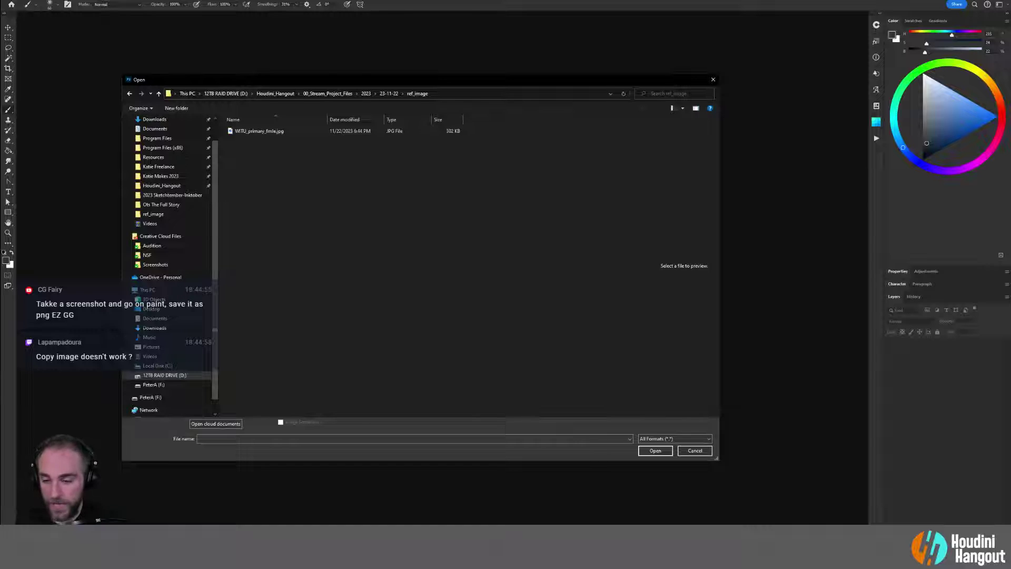
left_click(371, 539)
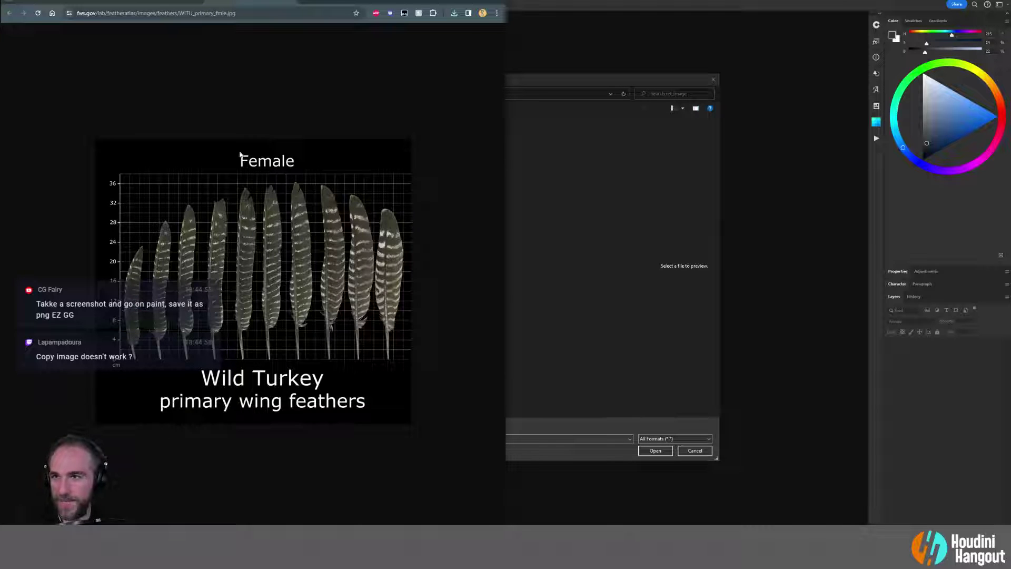
left_click(564, 80)
left_click(258, 130)
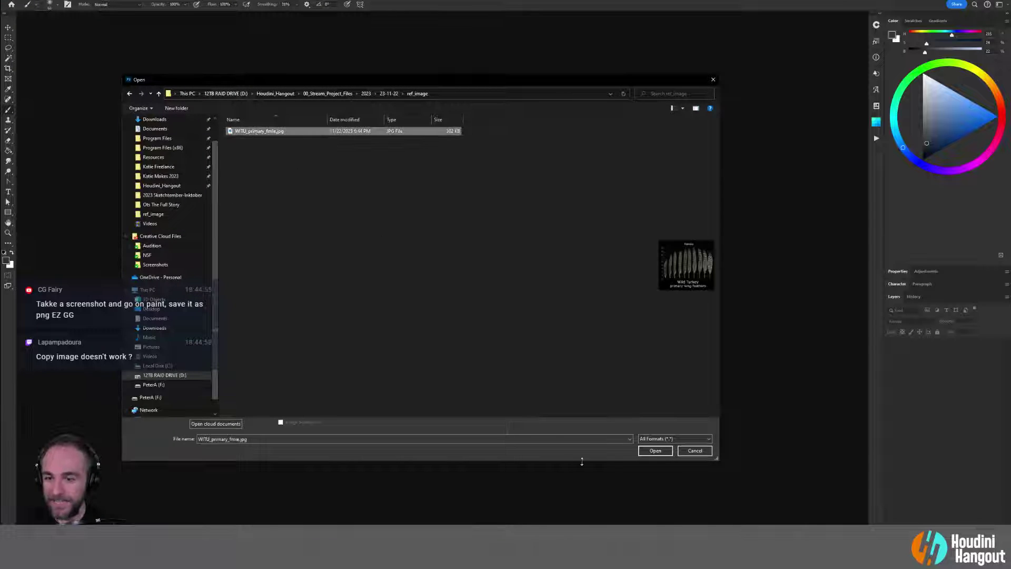
left_click(655, 452)
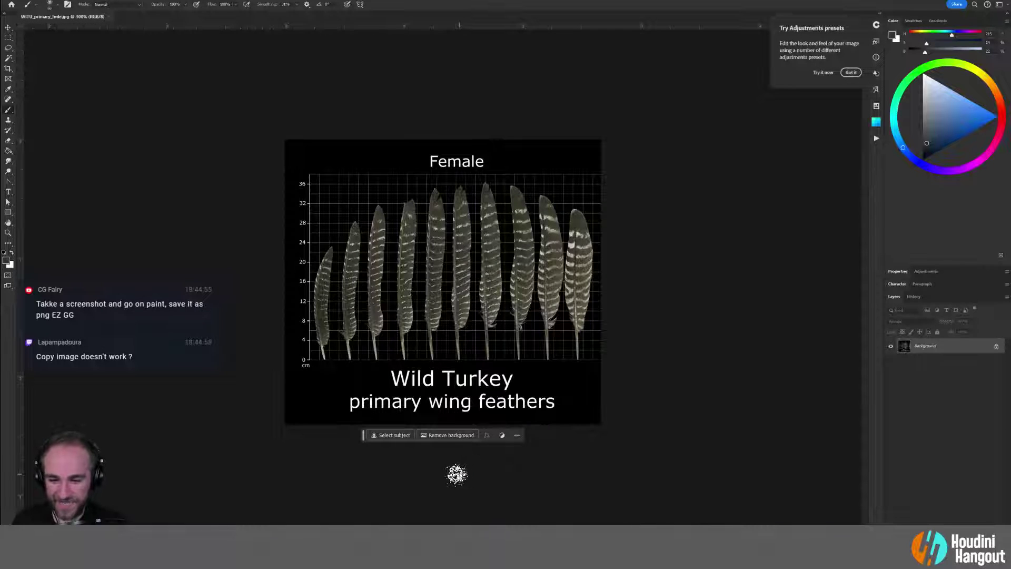
Step: Set up the Crop tool on the feather image with a 1:1 (Square) ratio
key("Escape")
double_click(9, 28)
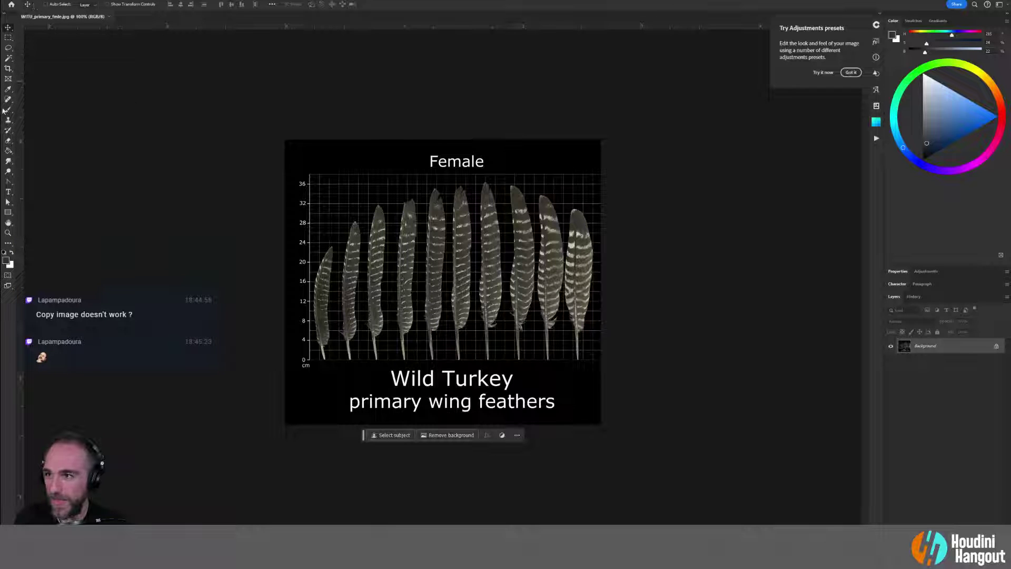
left_click(8, 69)
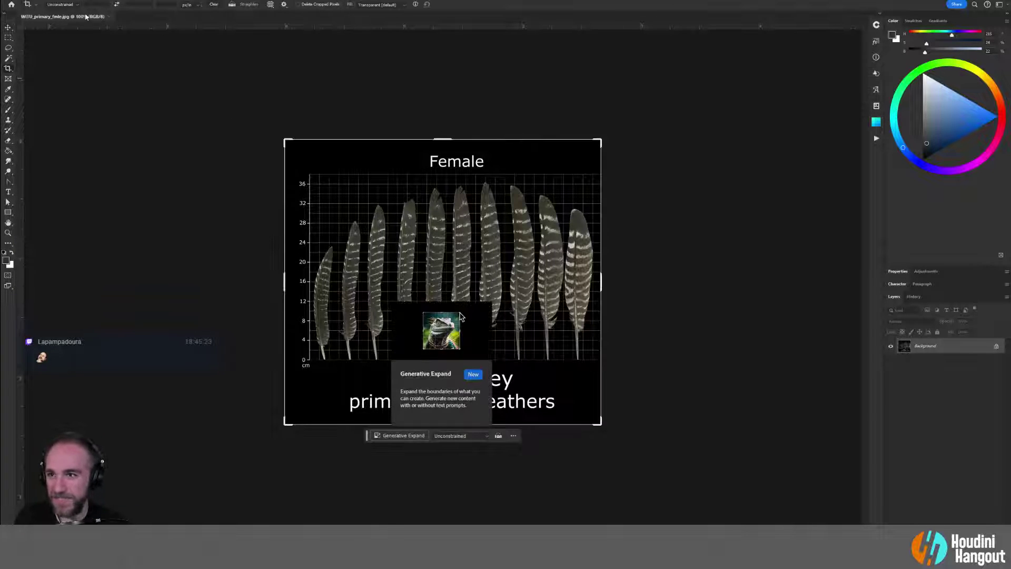
left_click(62, 4)
left_click(65, 35)
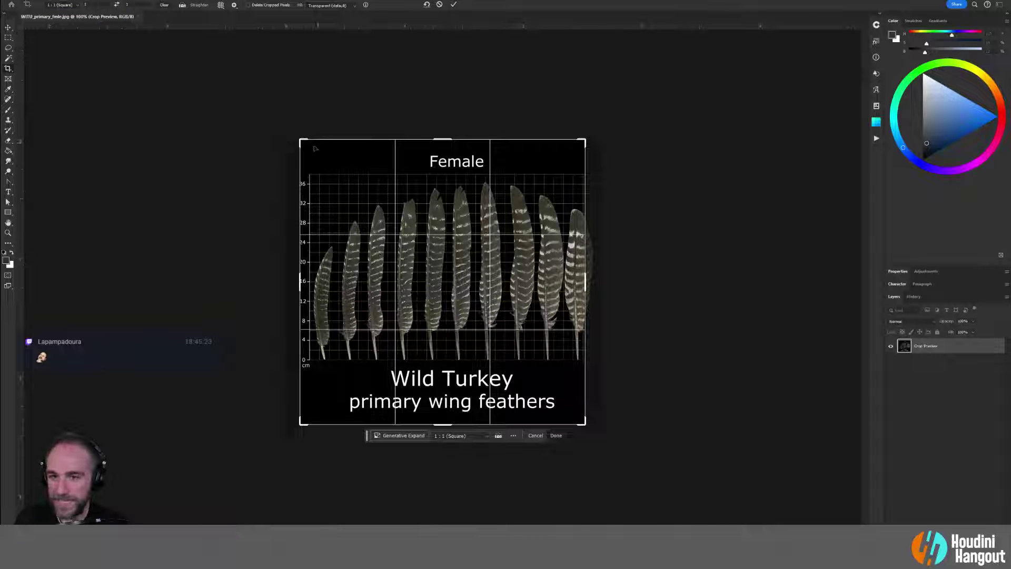
Step: Convert the background to a regular layer and expand the square crop to the image's full width, adding transparent strips above and below
left_click_drag(301, 140, 293, 128, "shift")
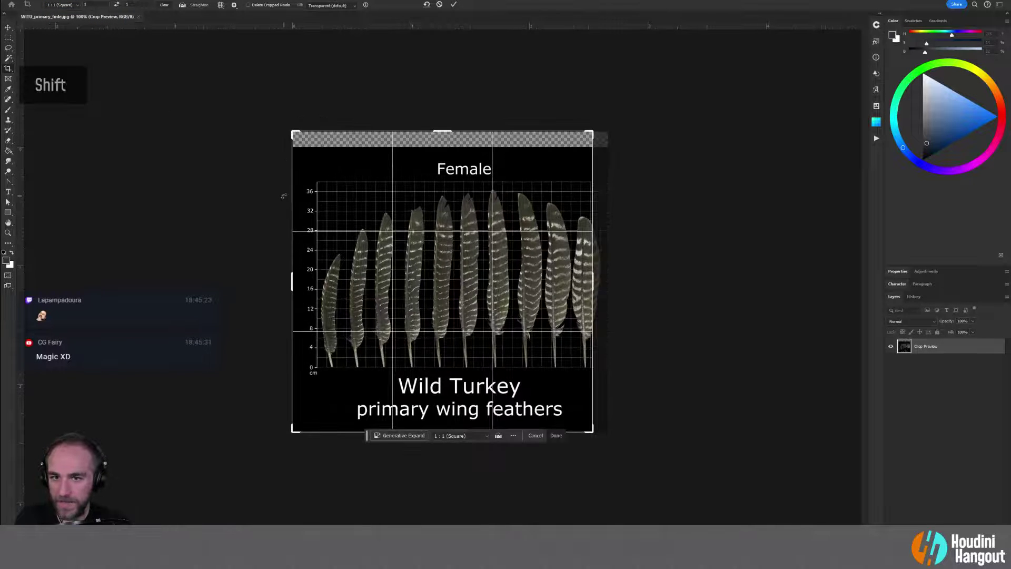
key("Escape")
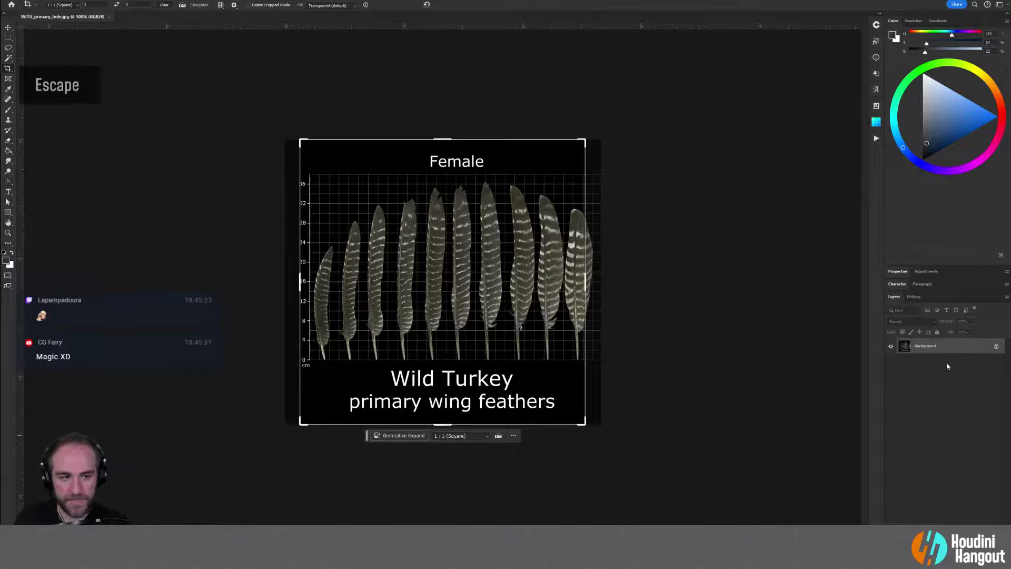
double_click(960, 349)
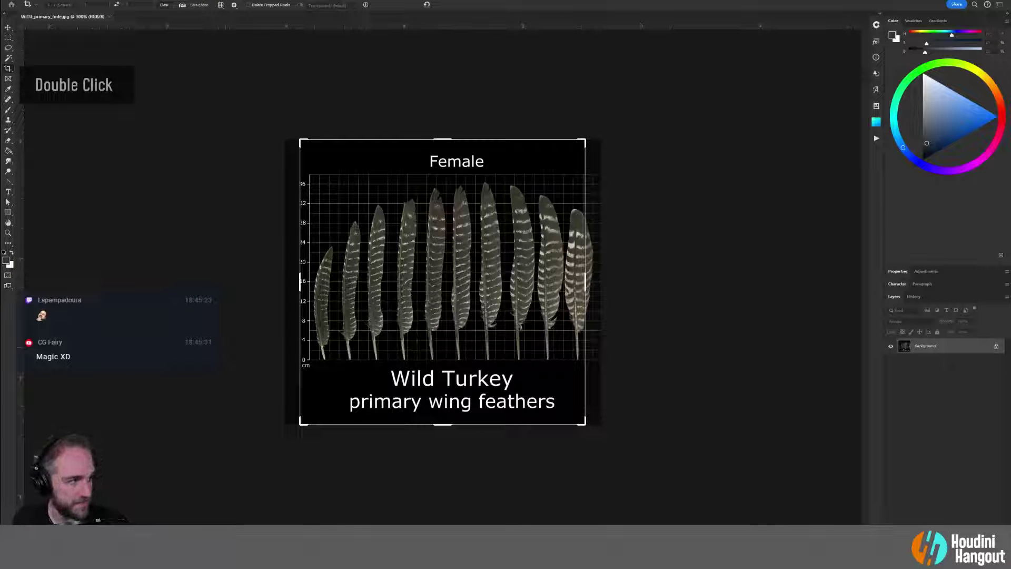
left_click_drag(584, 423, 594, 432, "shift")
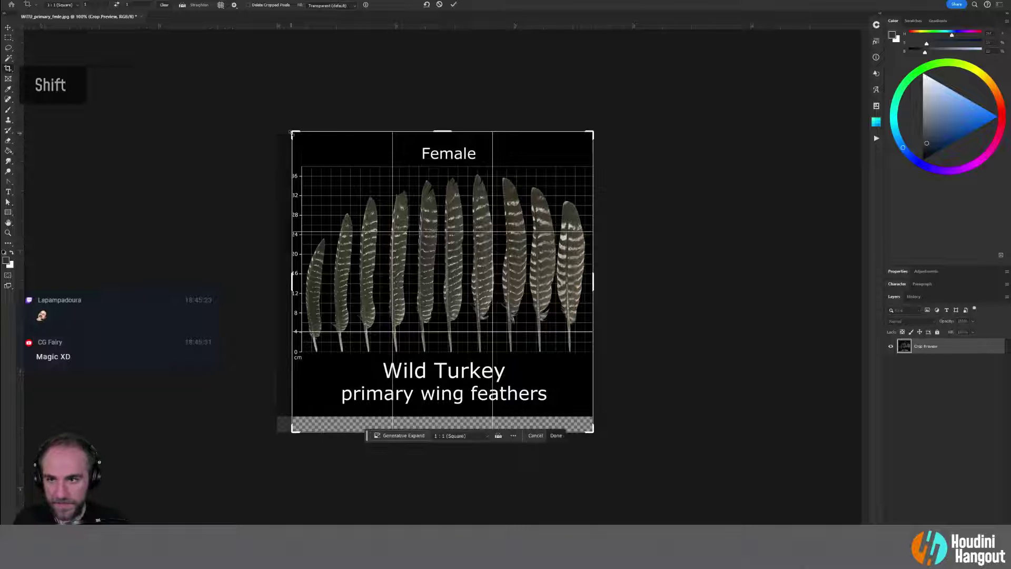
left_click_drag(294, 132, 277, 116, "shift")
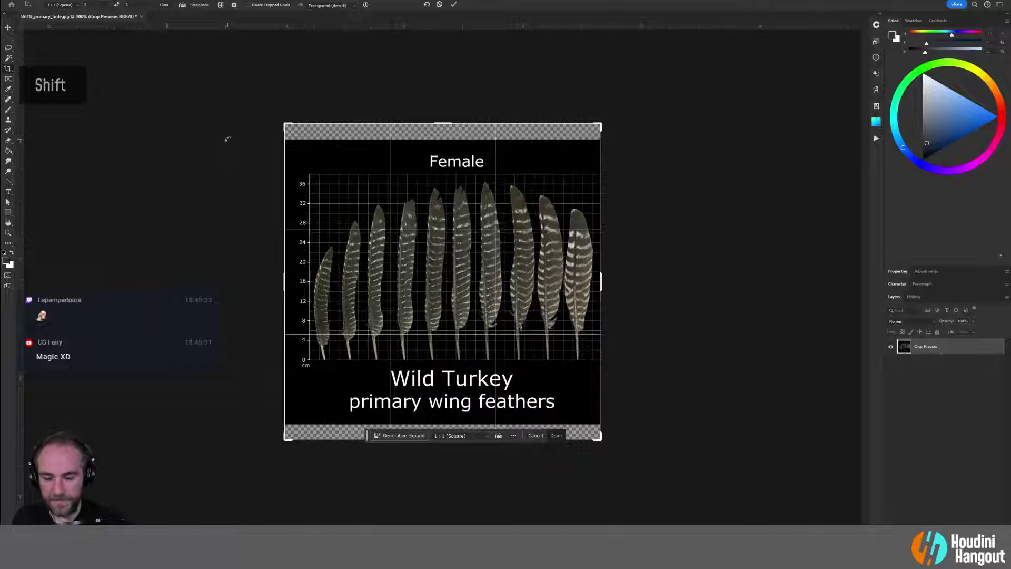
key("Return")
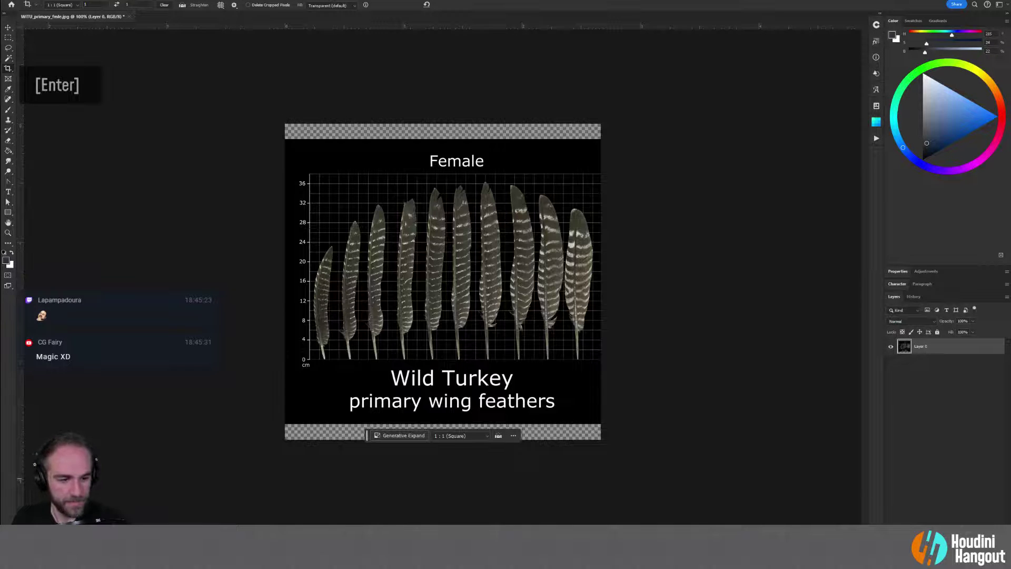
Step: Add a black solid color fill layer and place it beneath the feather layer
left_click(947, 524)
left_click(956, 398)
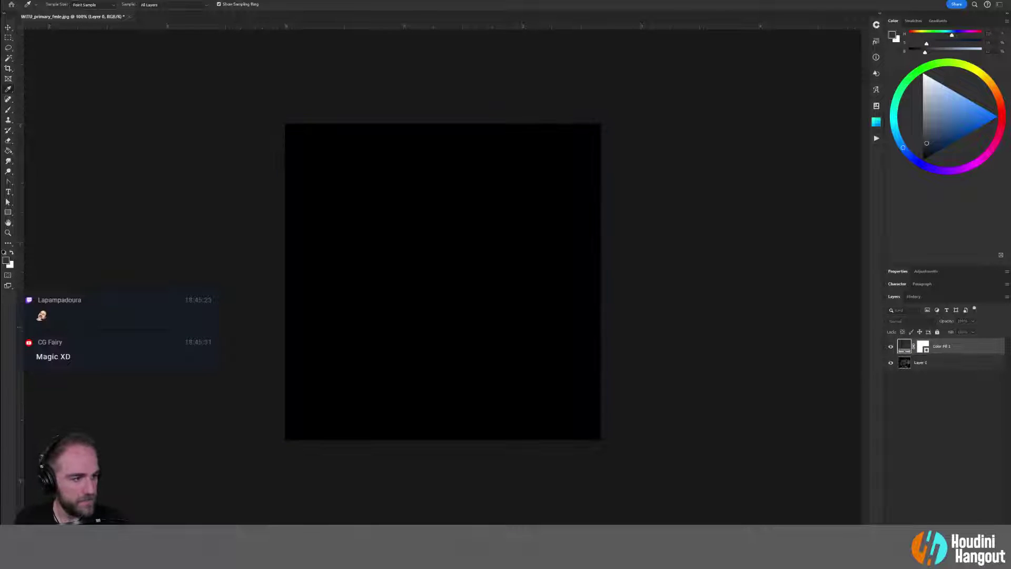
key("c")
left_click_drag(975, 347, 975, 446)
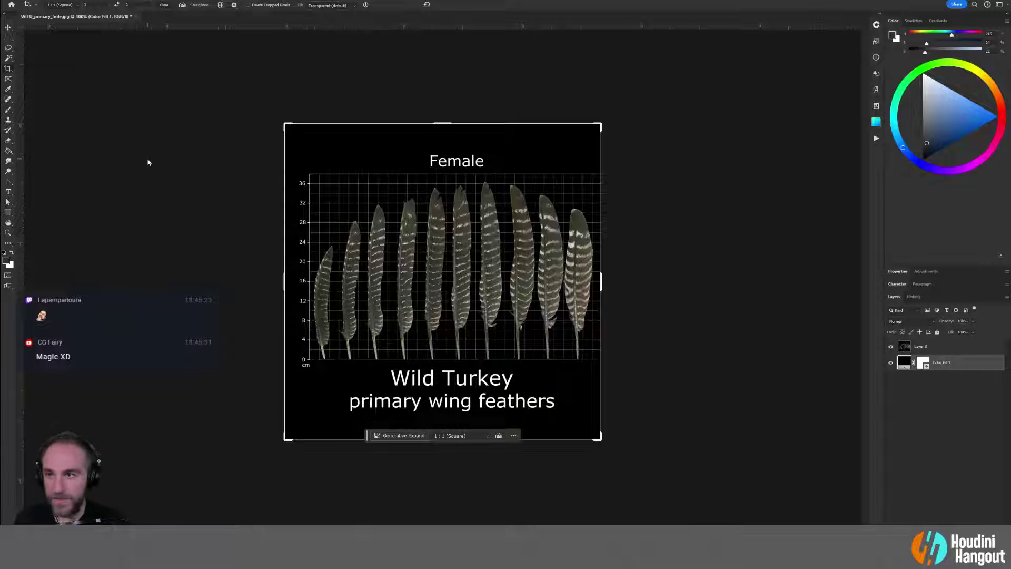
Step: Start a PNG export of the square feather image and browse to the 2023/23-11-22/ref_image folder in 00_Stream_Project_Files
left_click(20, 1)
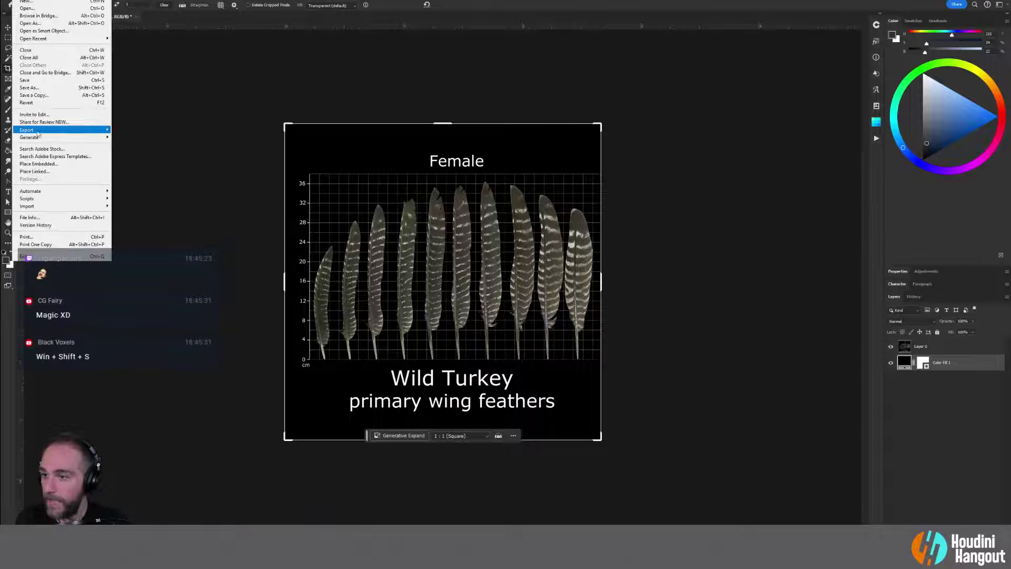
mouse_move(38, 134)
left_click(166, 130)
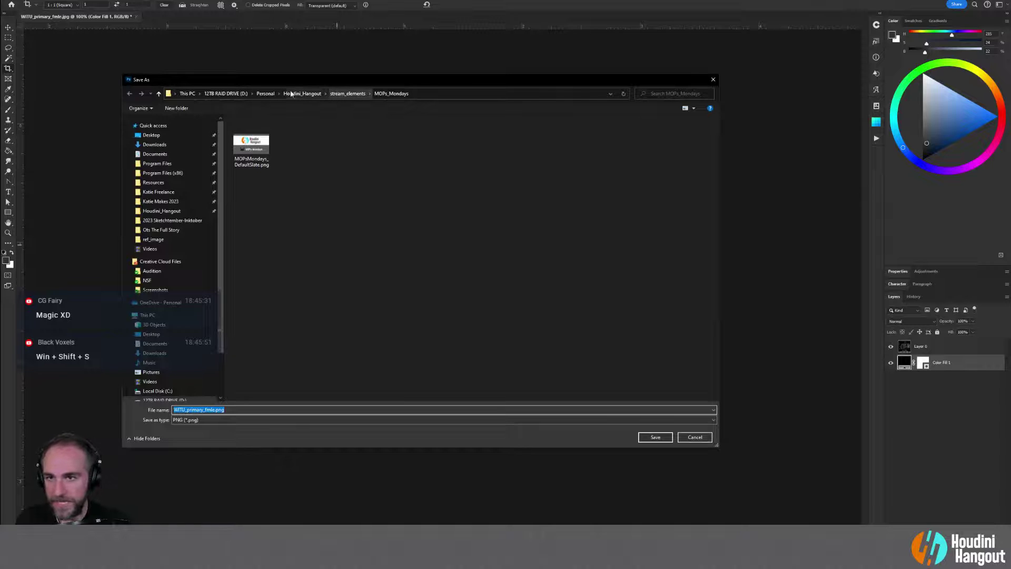
left_click(160, 211)
double_click(248, 131)
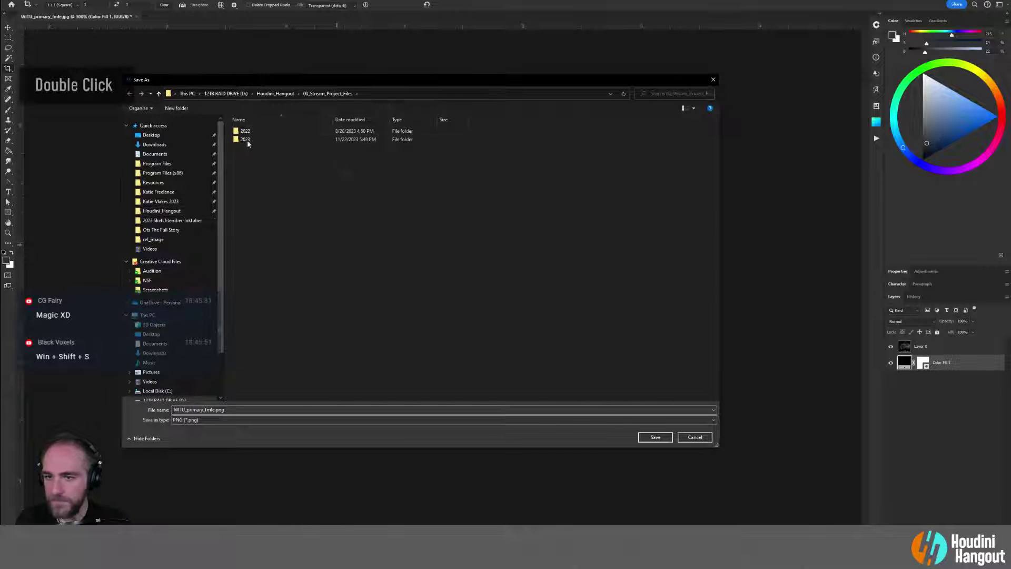
double_click(246, 139)
scroll(255, 369, "down", 5)
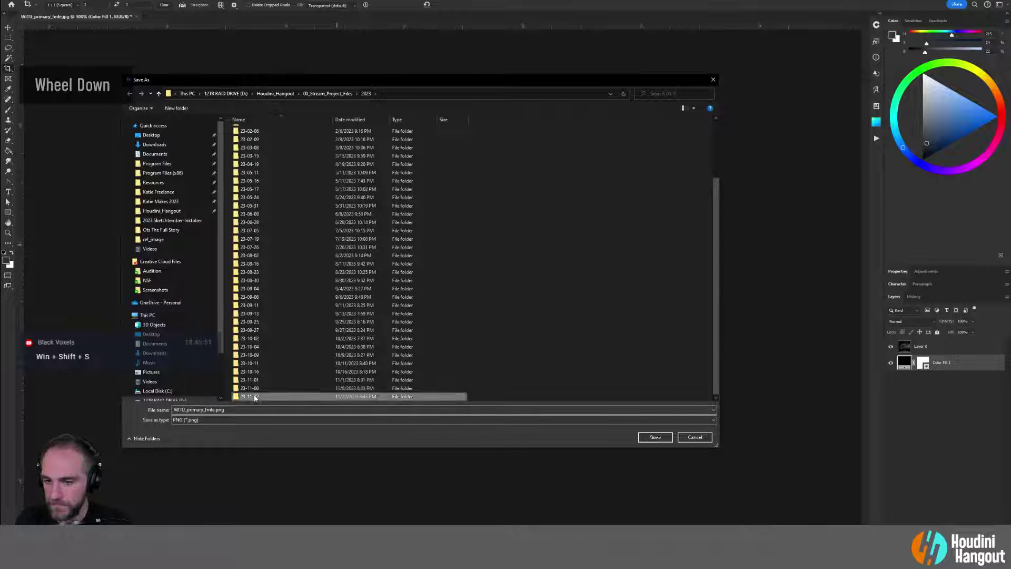
double_click(250, 397)
double_click(250, 139)
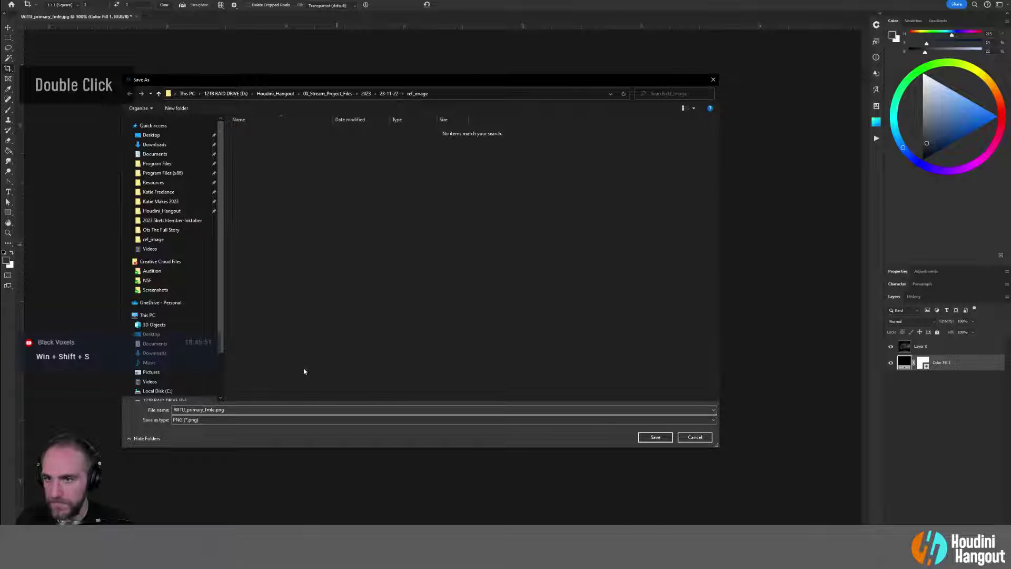
Step: Append _SQUARE to the export's file name and save it as WITU_primary_fmle_SQUARE.png
double_click(213, 409)
left_click(214, 410)
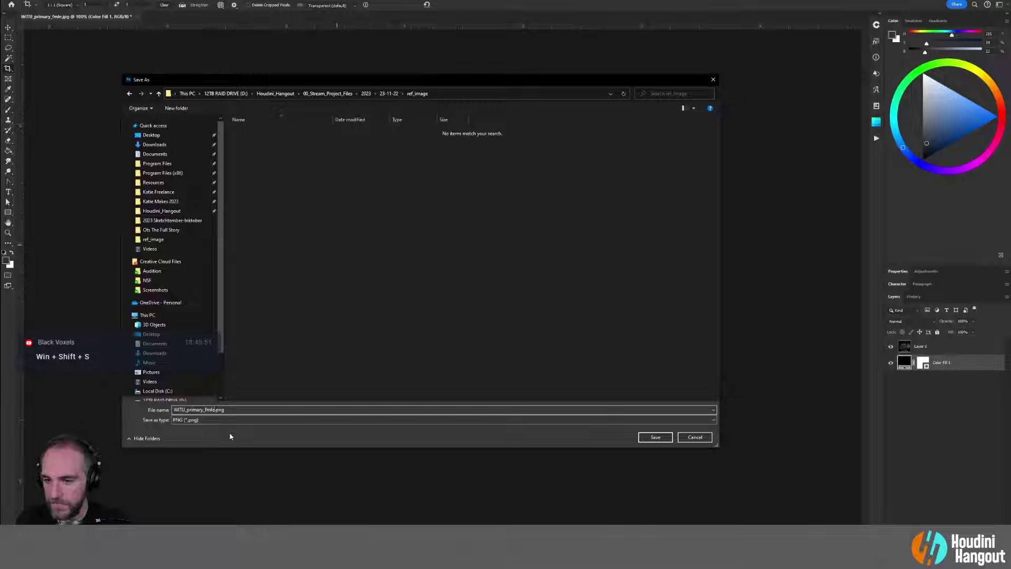
type("_SQUA")
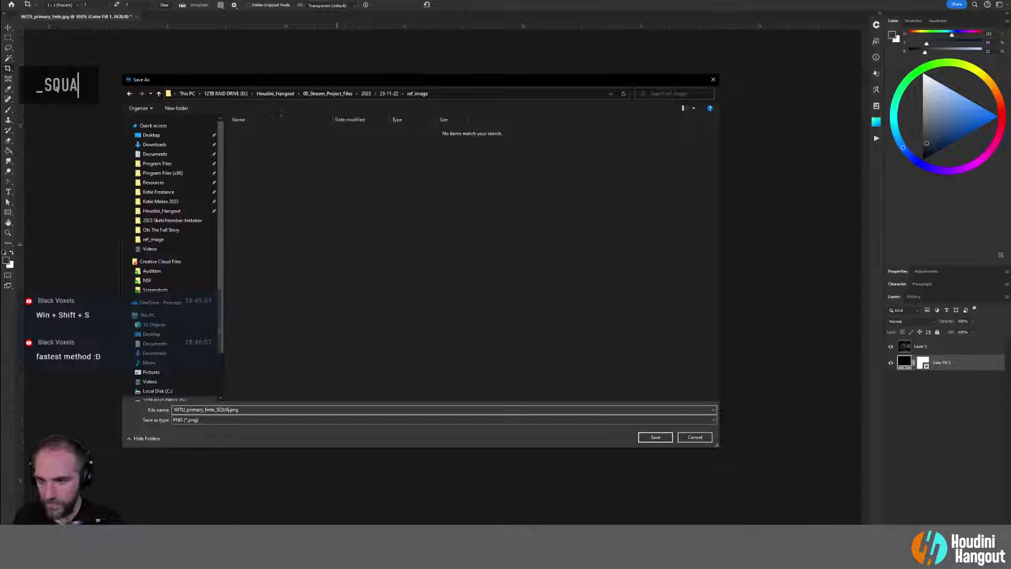
type("RE")
key("Return")
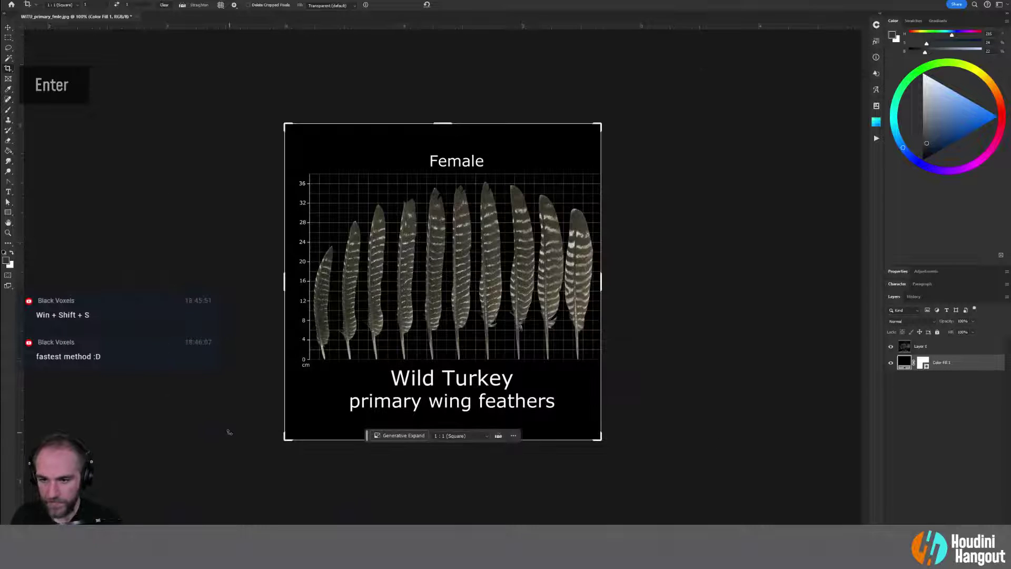
Step: Switch to Houdini and add a Material Network node beside uvproject1 in the feather_ref_img network
left_click(987, 5)
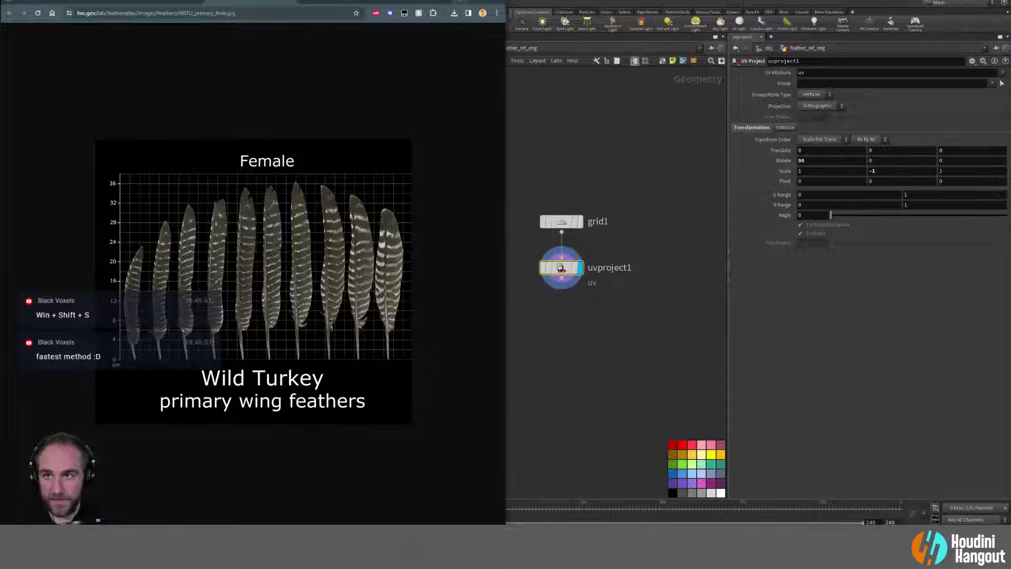
left_click(460, 2)
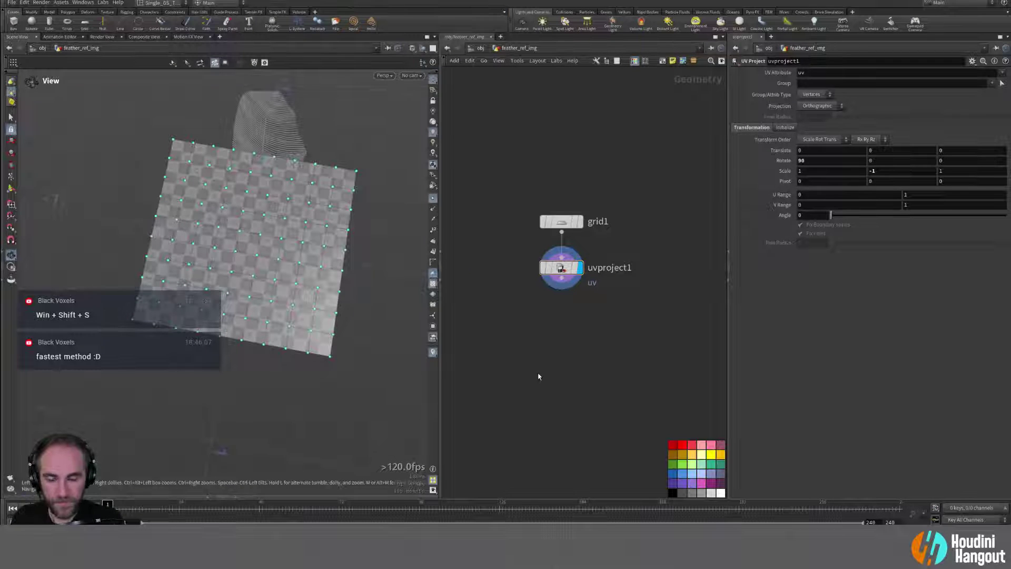
key("Tab")
type("ms")
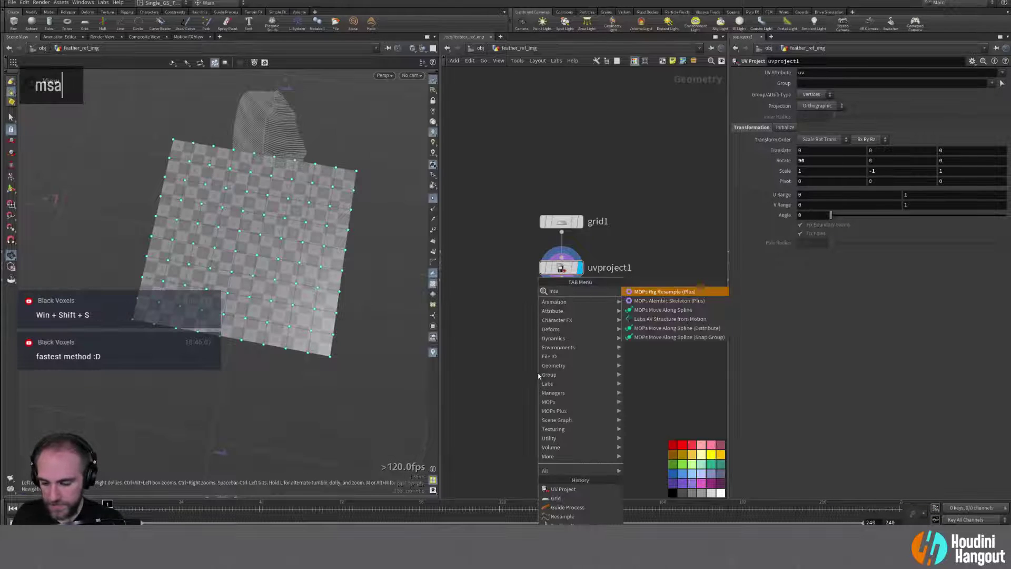
key("BackSpace")
type("at")
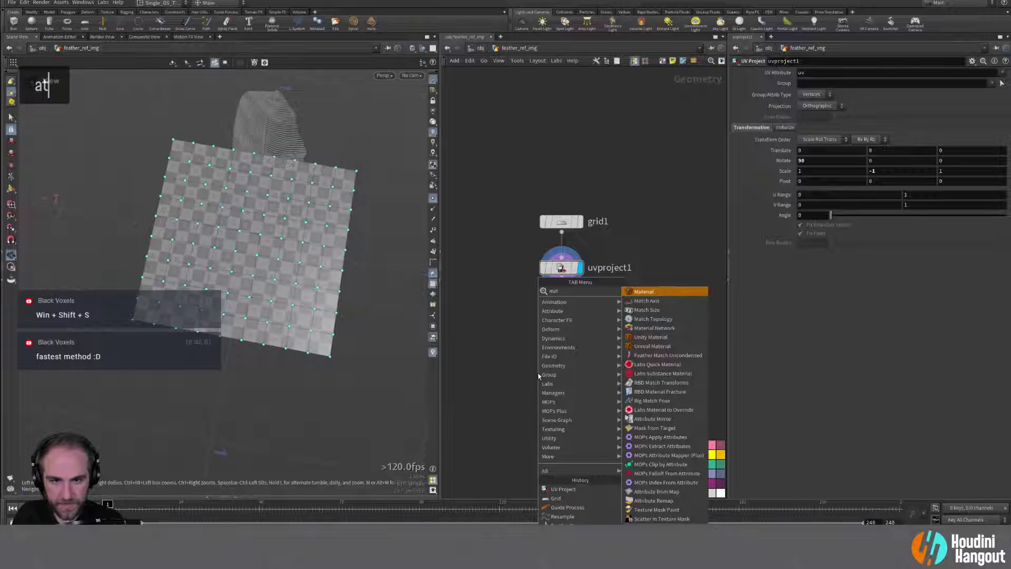
type("er")
key("Return")
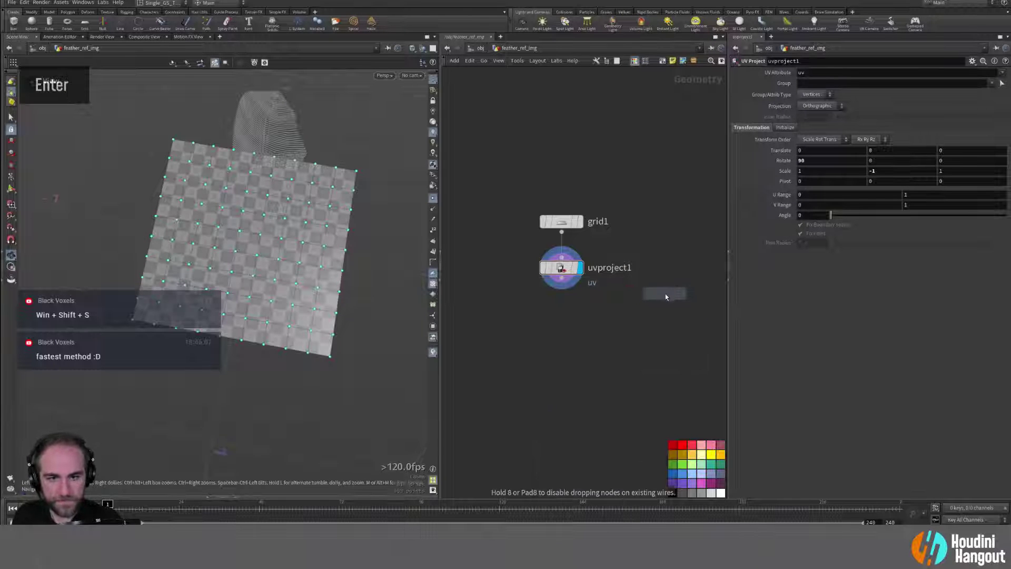
middle_click_drag(666, 295, 558, 311)
Step: Rename the new material network node as materials
double_click(611, 312)
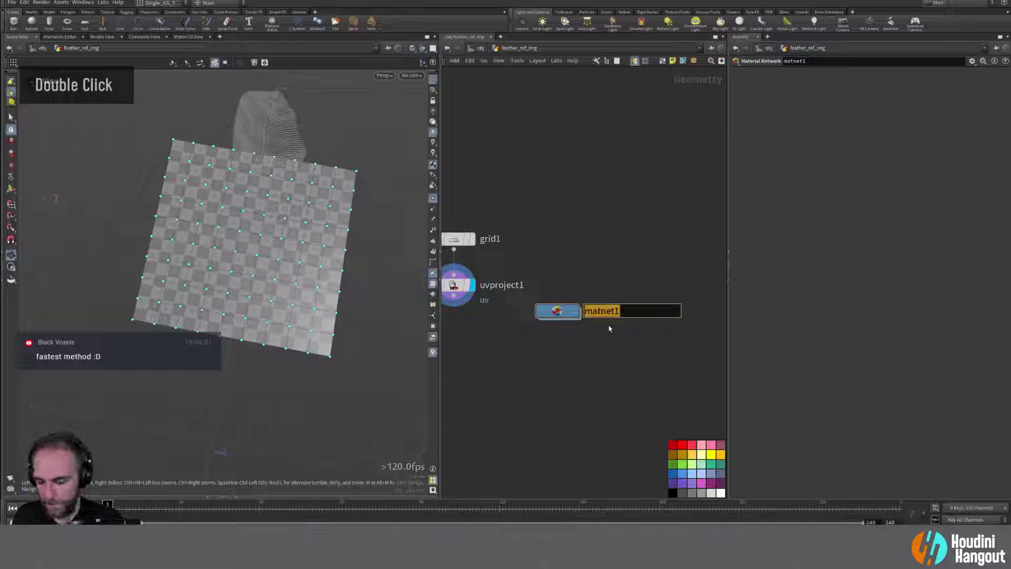
type("materials")
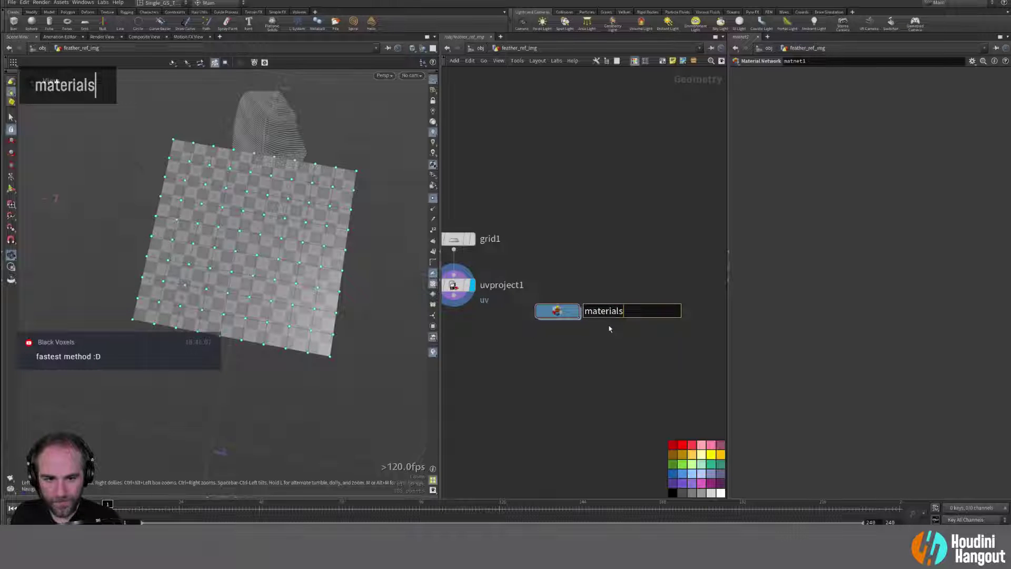
key("Return")
Step: Add a Material node directly below uvproject1, connected to its output, and make it the displayed node
middle_click_drag(509, 392, 547, 394, "alt")
key("Tab")
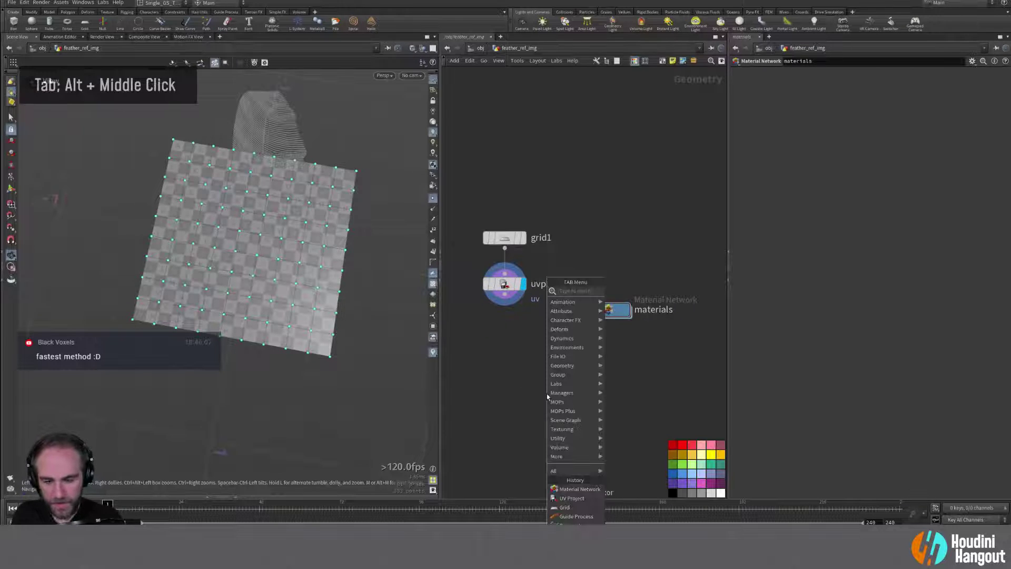
type("mater")
key("Return")
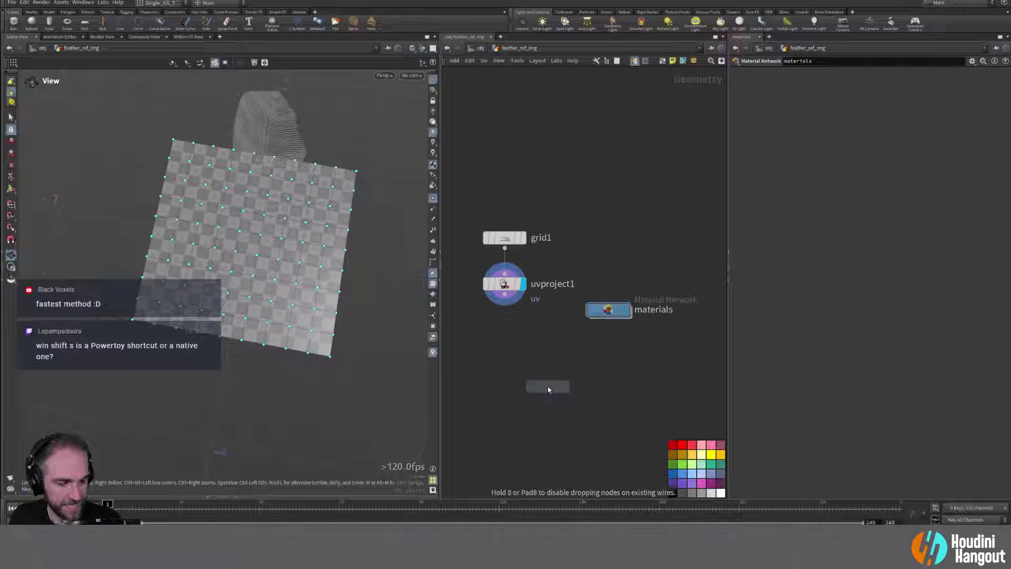
left_click(509, 330)
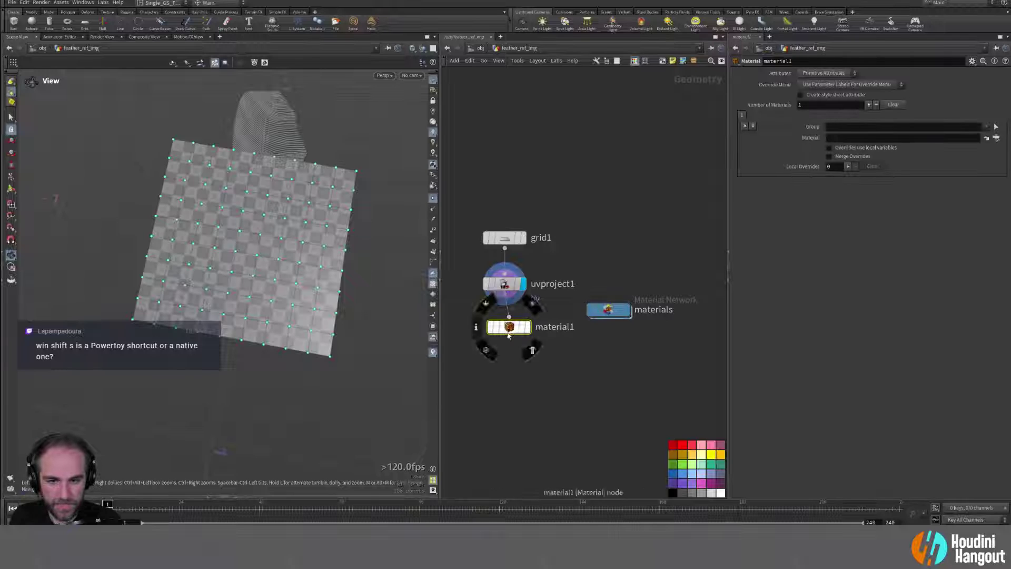
left_click_drag(509, 336, 505, 337)
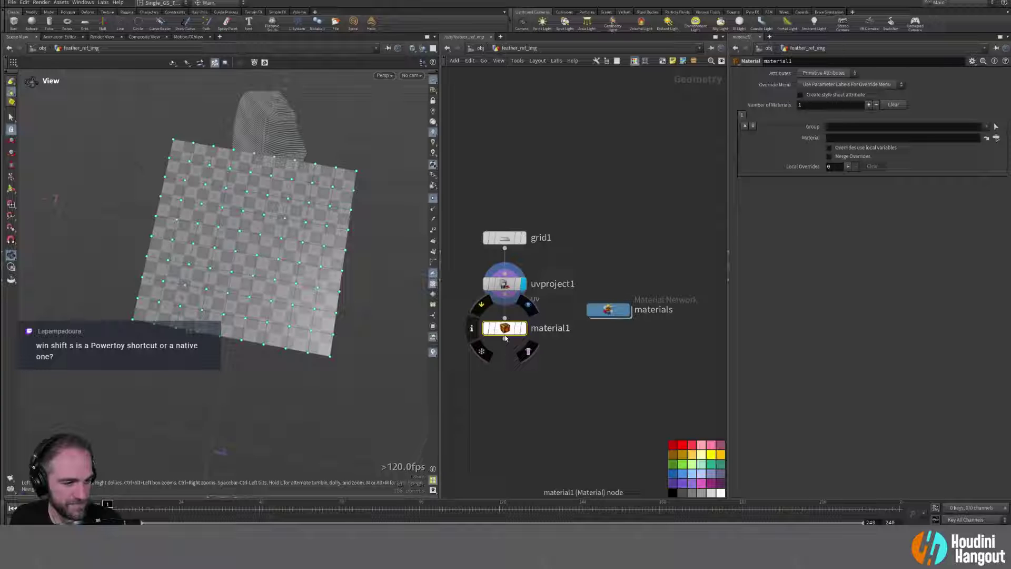
Step: Go inside the materials network and add a Principled Shader node
double_click(608, 310)
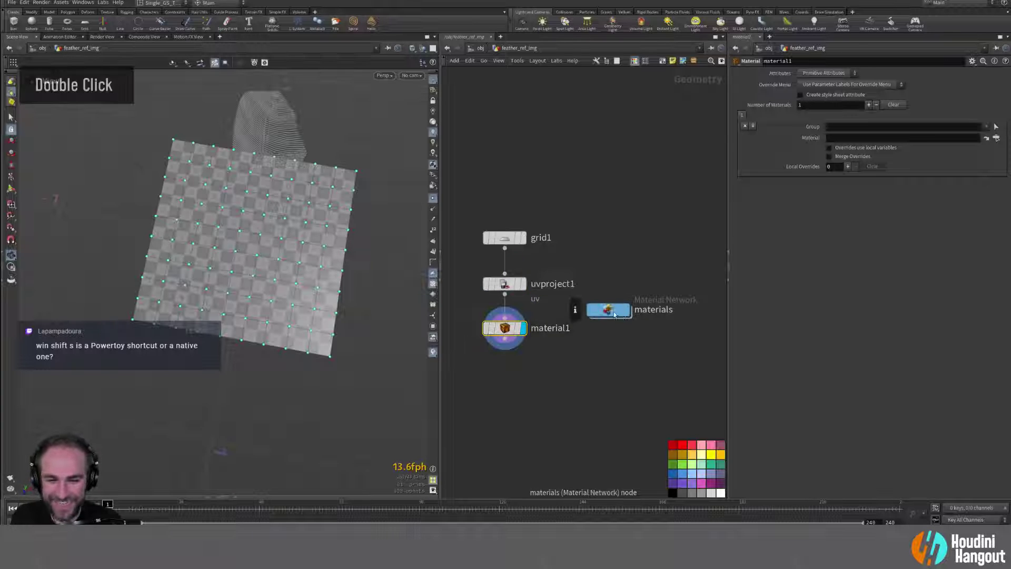
key("Tab")
type("princ")
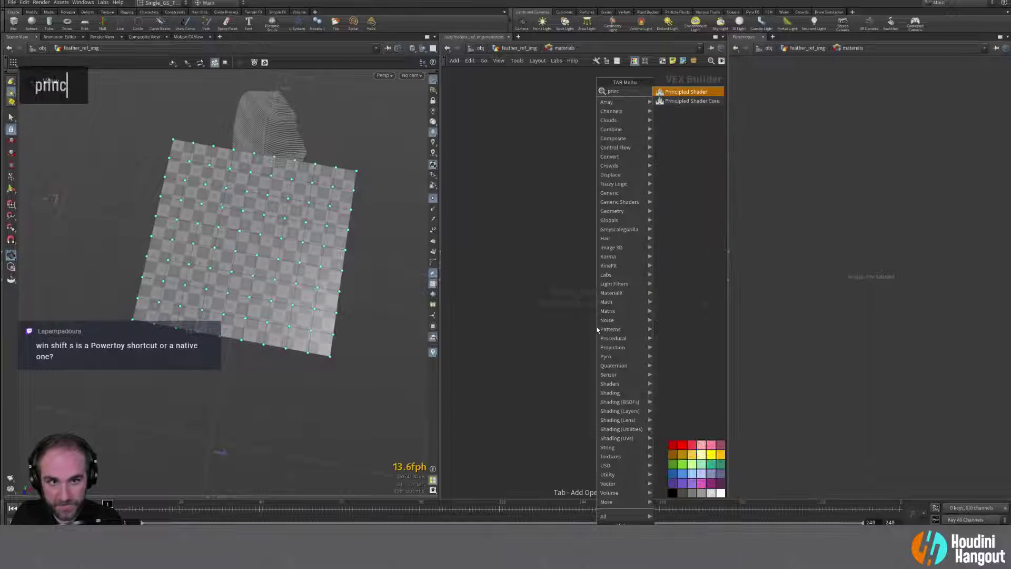
key("Return")
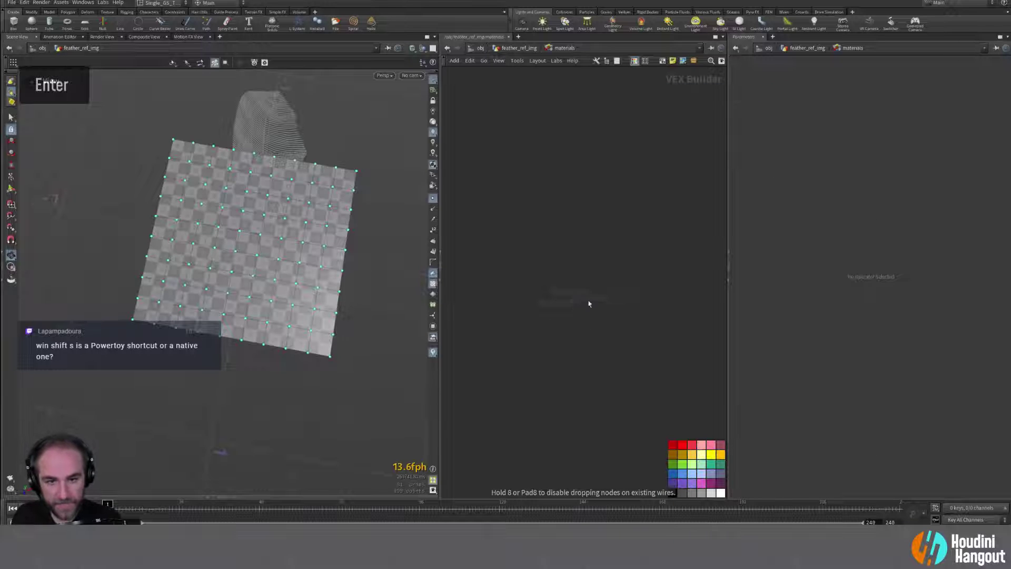
left_click(597, 330)
Step: Enable the shader's base color texture and load WITU_primary_fmle_SQUARE.png from the $HIP/ref_image folder
left_click(788, 86)
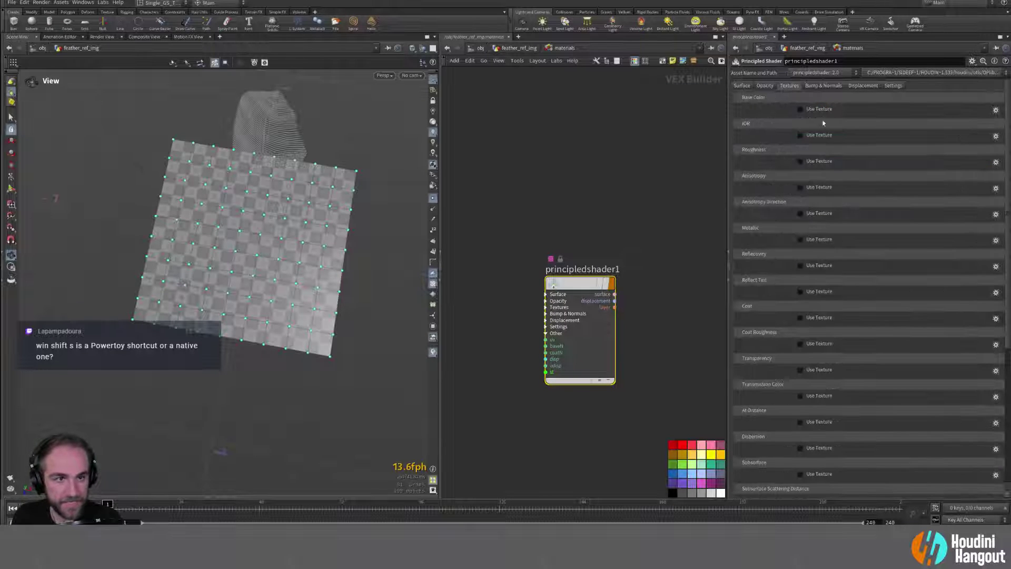
left_click(801, 109)
left_click(986, 122)
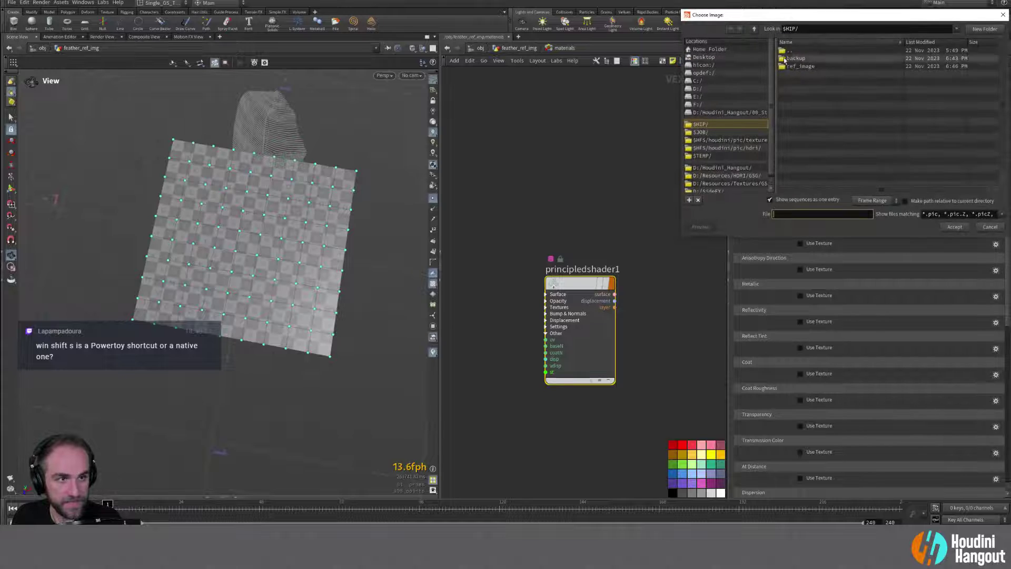
double_click(811, 66)
left_click(830, 66)
left_click(954, 227)
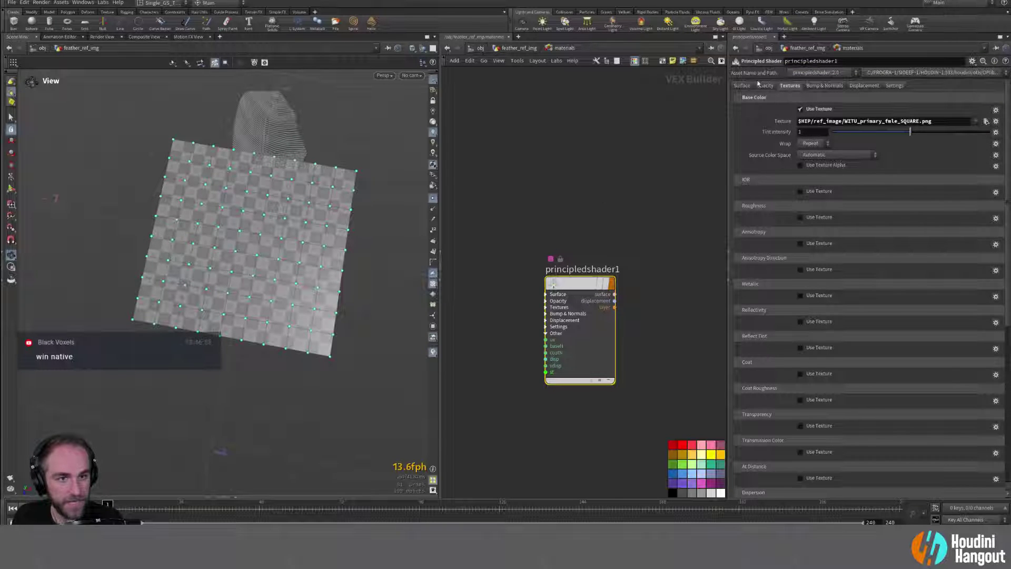
Step: Set the principled shader's base color to pure white (1, 1, 1)
left_click(807, 110)
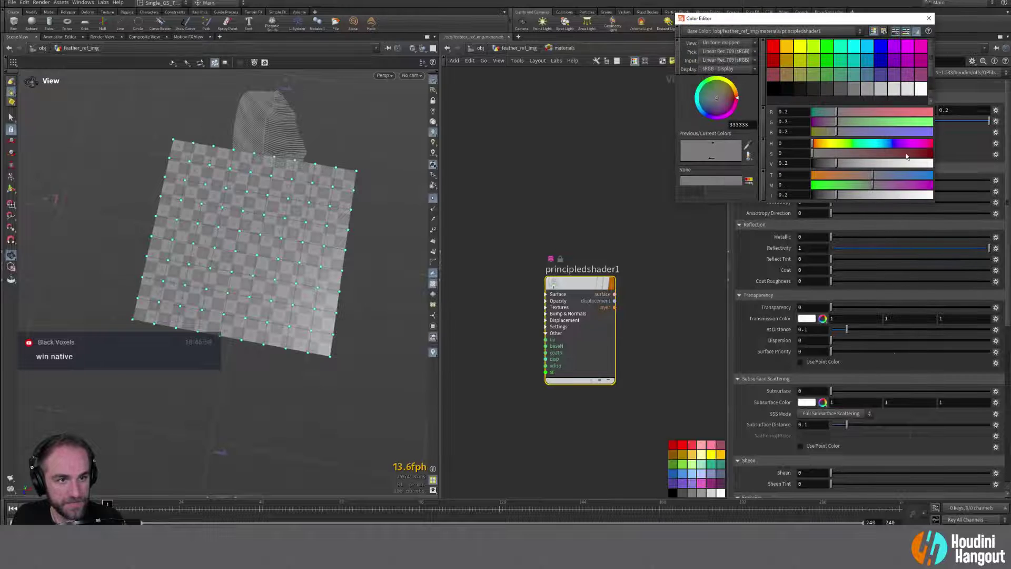
left_click_drag(909, 164, 937, 165)
left_click(929, 19)
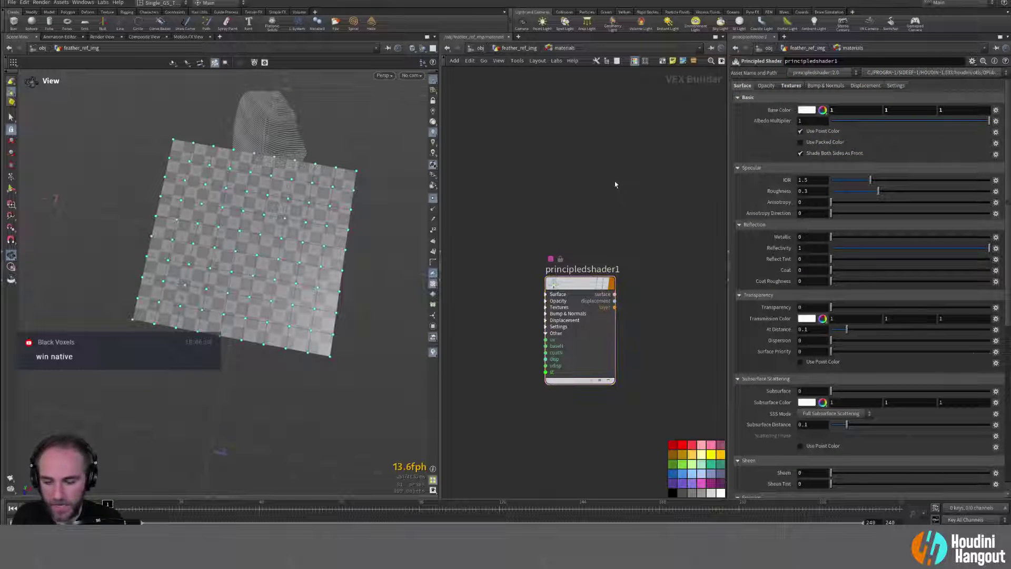
Step: Rename the principled shader node as turkey_feathers
double_click(594, 269)
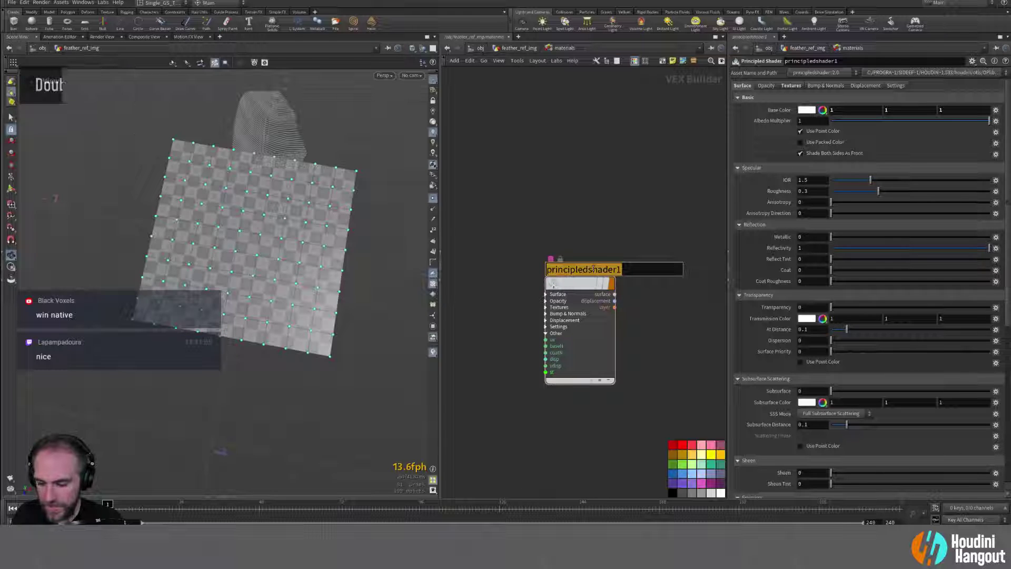
type("turkey_")
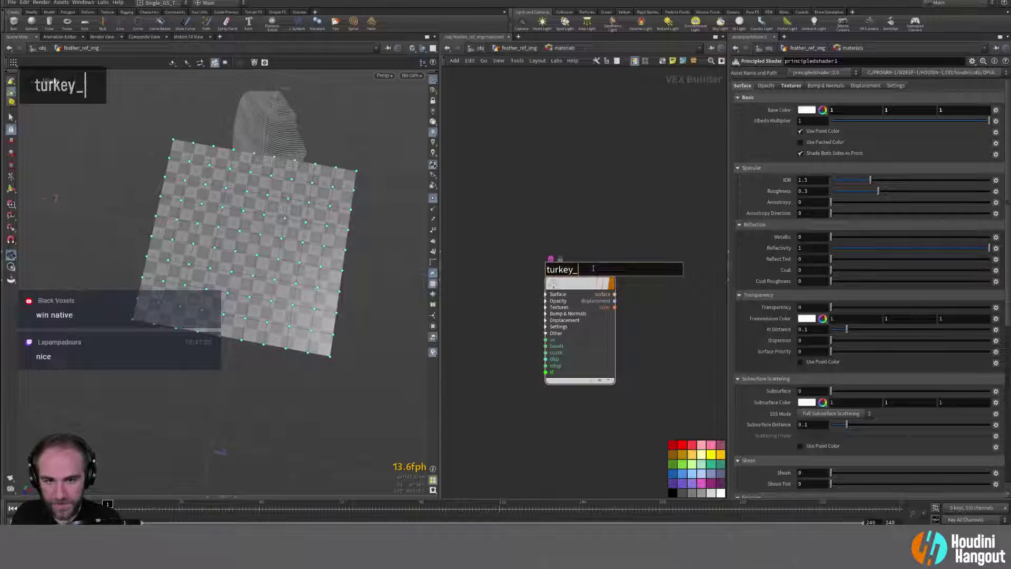
type("feathers")
key("Return")
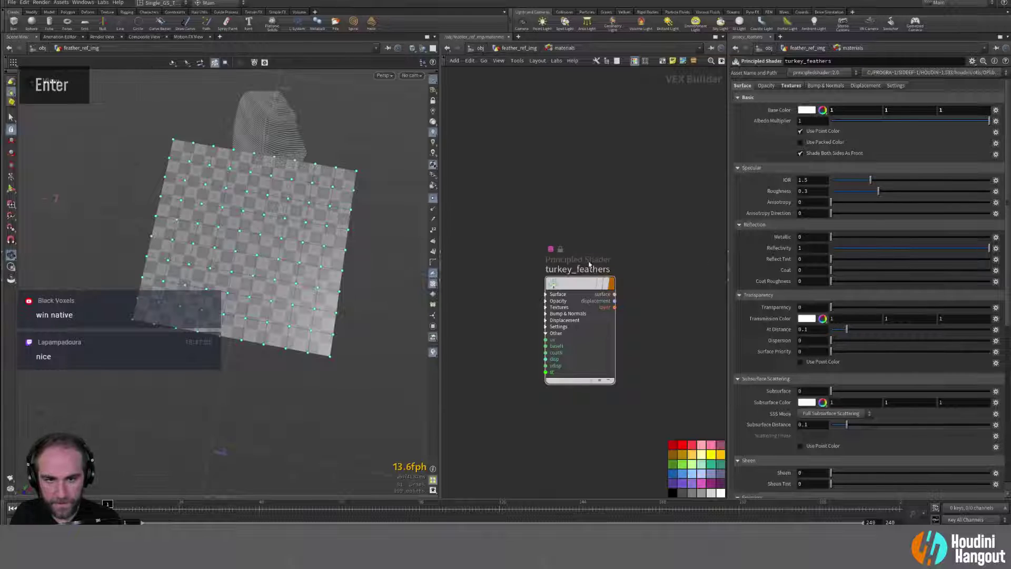
Step: Return to the feather_ref_img network and assign the turkey_feathers shader as the material of the material1 node
key("u")
left_click(505, 328)
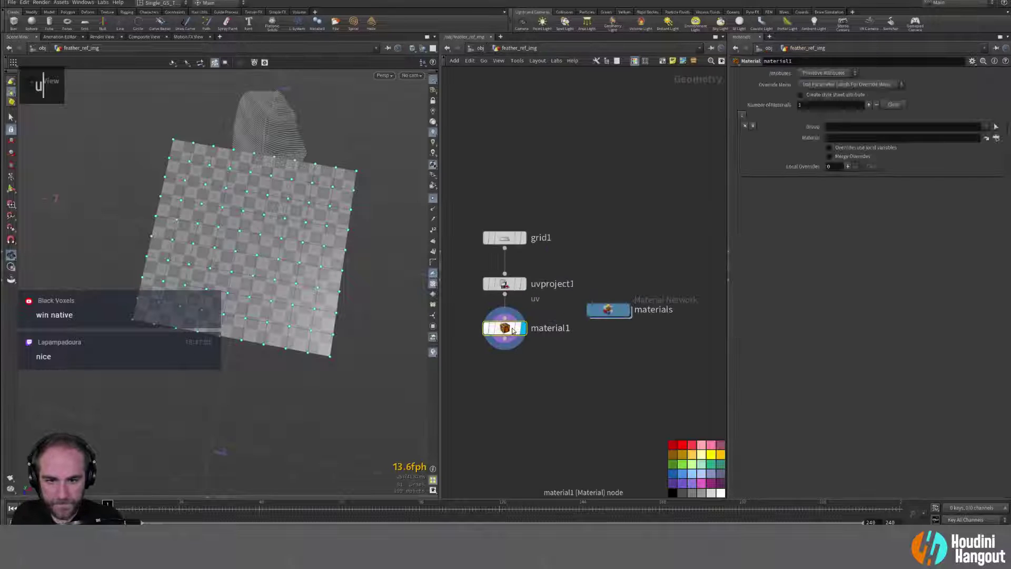
left_click(997, 138)
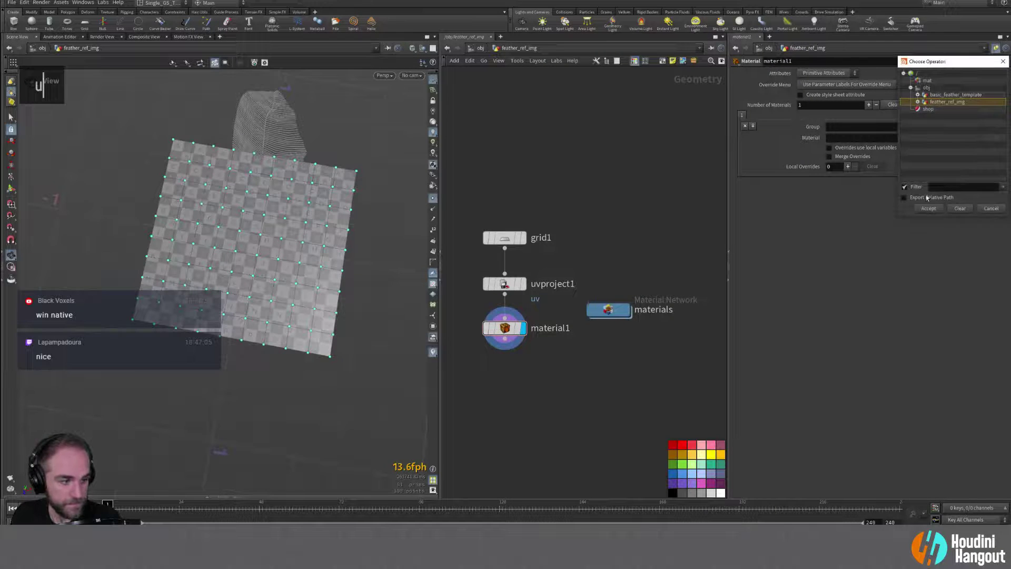
left_click_drag(938, 61, 899, 78)
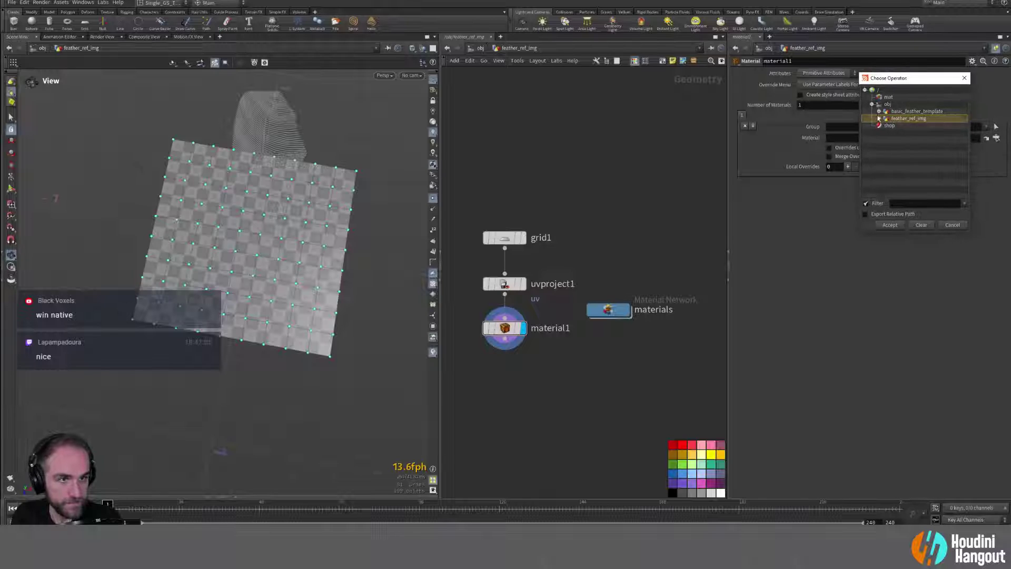
left_click(879, 118)
double_click(923, 133)
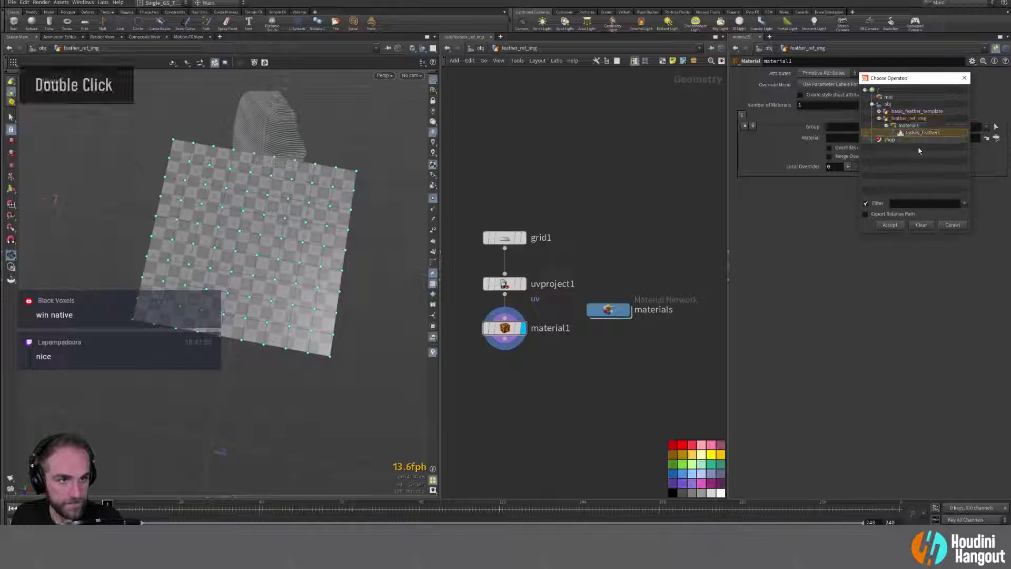
left_click(890, 225)
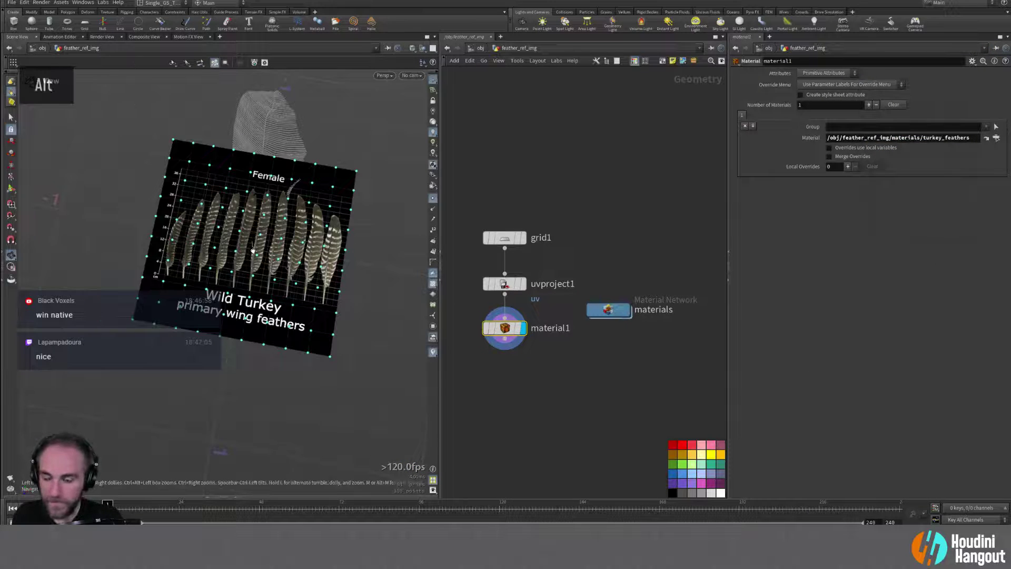
Step: Add a Null node below material1 in the feather_ref_img network and connect it to material1's output
left_click_drag(252, 248, 306, 237, "alt")
right_click_drag(305, 237, 141, 302, "alt")
left_click(517, 361)
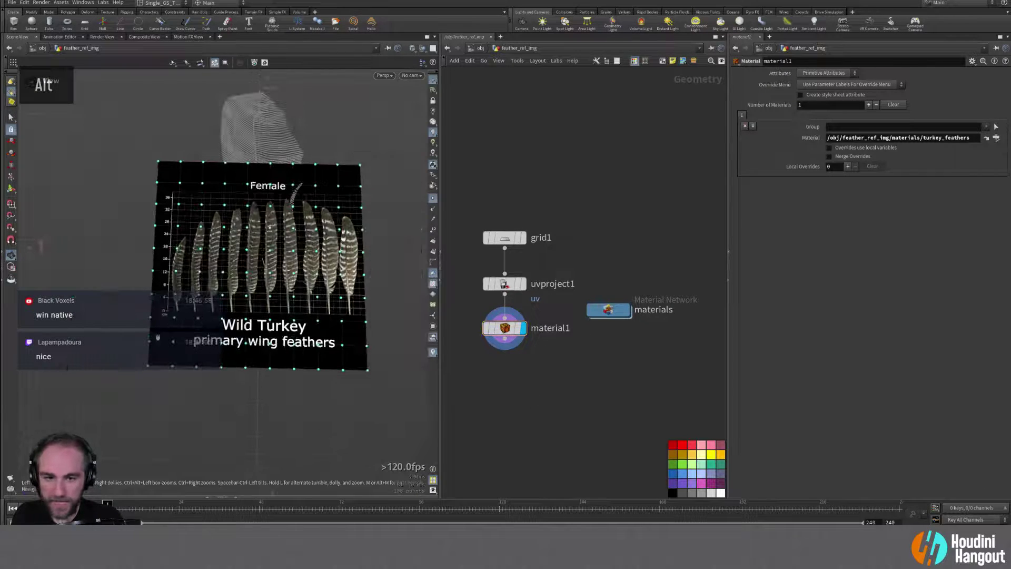
right_click_drag(207, 292, 325, 224, "alt")
middle_click_drag(325, 224, 137, 295, "alt")
right_click_drag(137, 295, 177, 267, "alt")
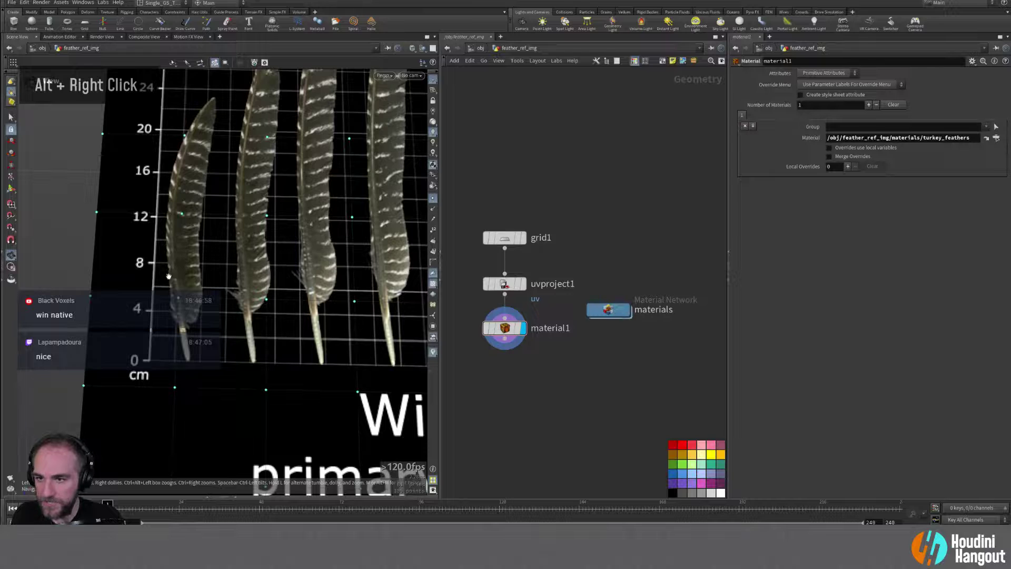
key("Tab")
type("null")
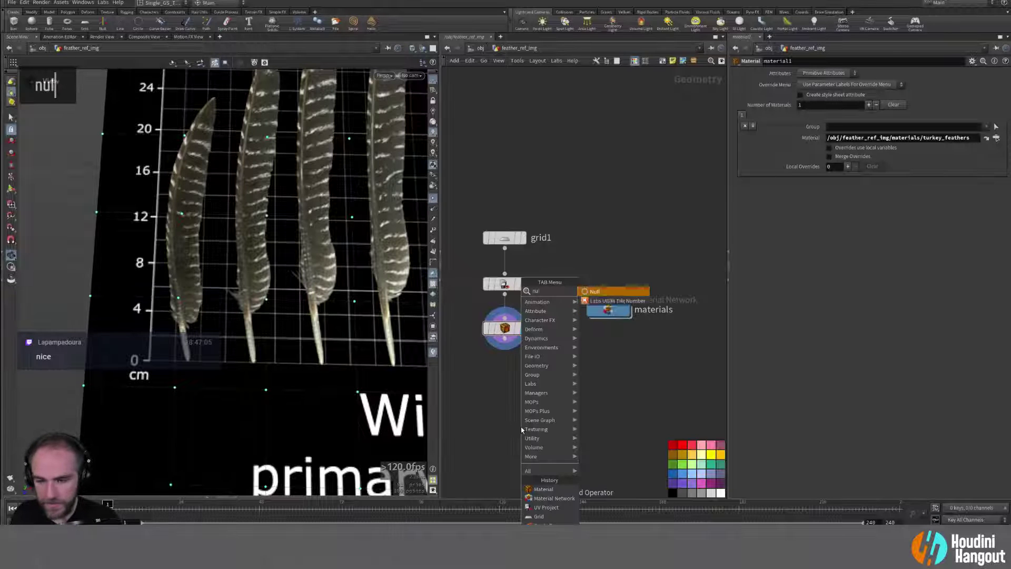
key("Return")
left_click(505, 375)
Step: Rename the new null node as OUT_REF_IMG
double_click(535, 375)
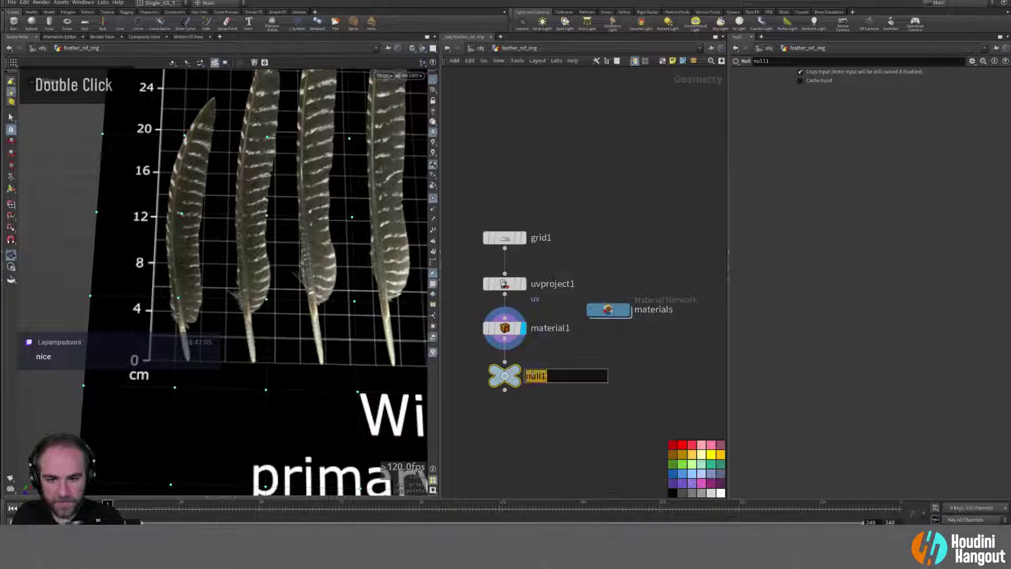
type("OUT")
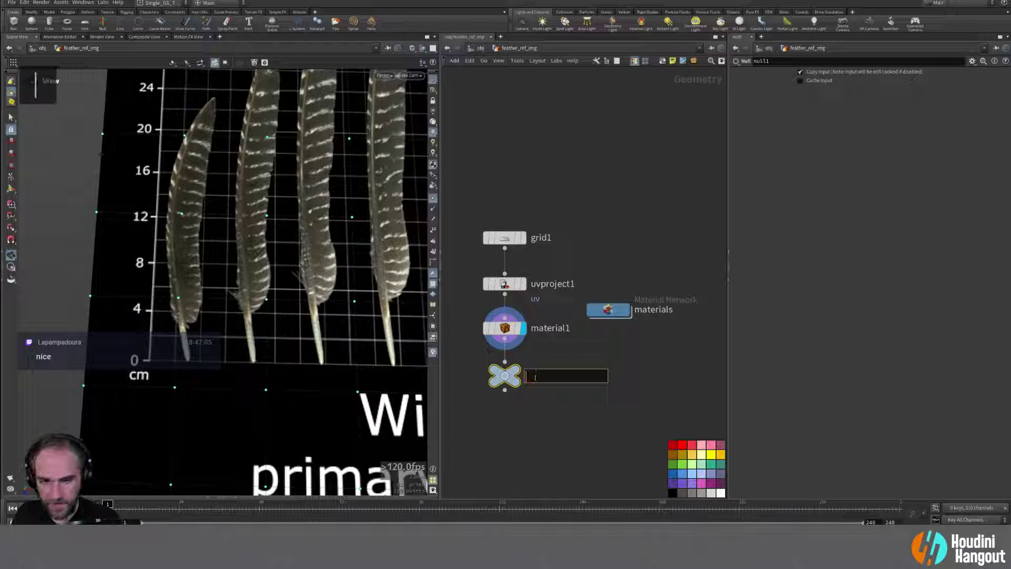
type("_IMG_REF")
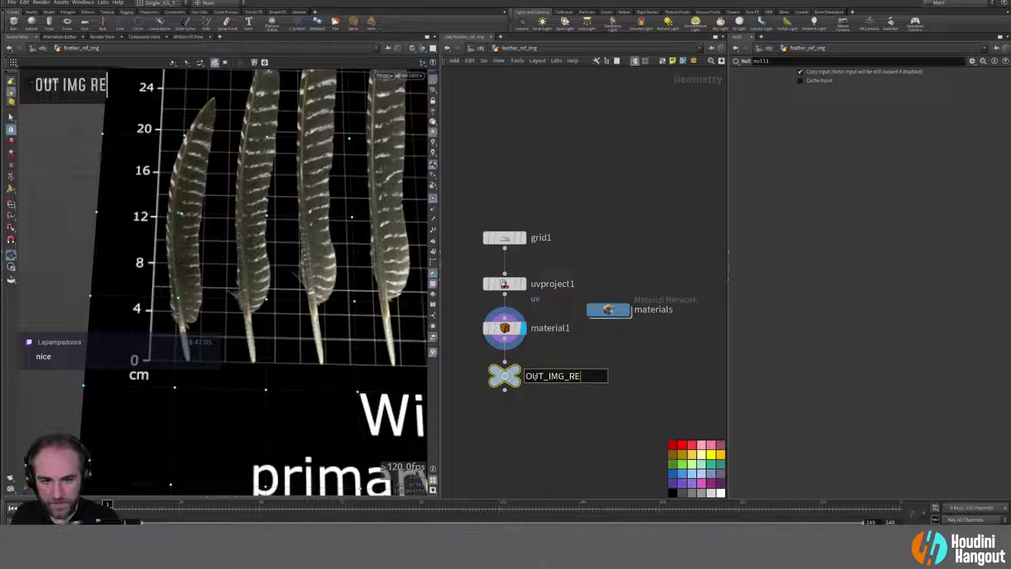
key("BackSpace")
key("BackSpace")
key("BackSpace")
key("BackSpace")
key("BackSpace")
key("BackSpace")
key("BackSpace")
key("BackSpace")
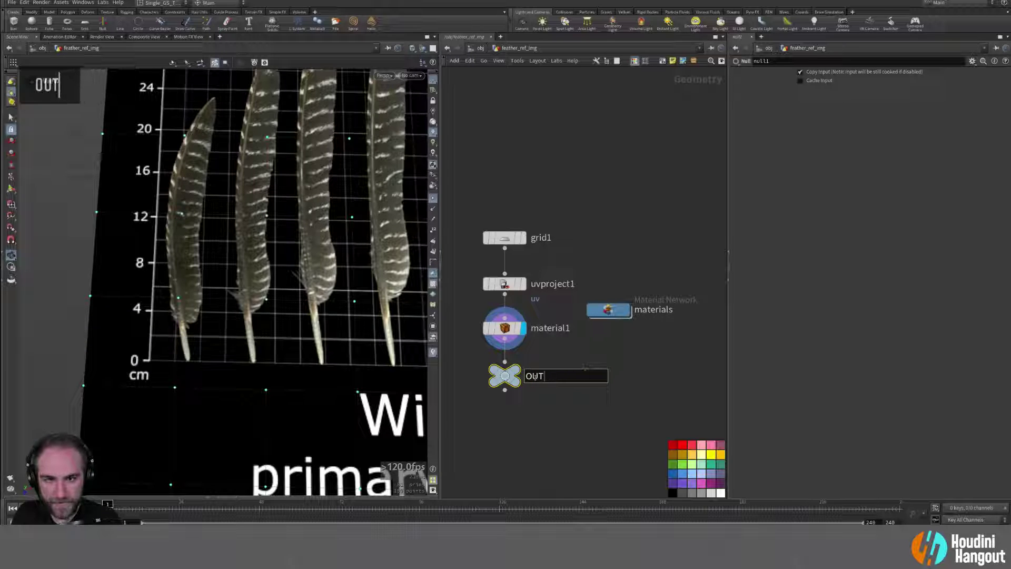
type("_REF_IMG")
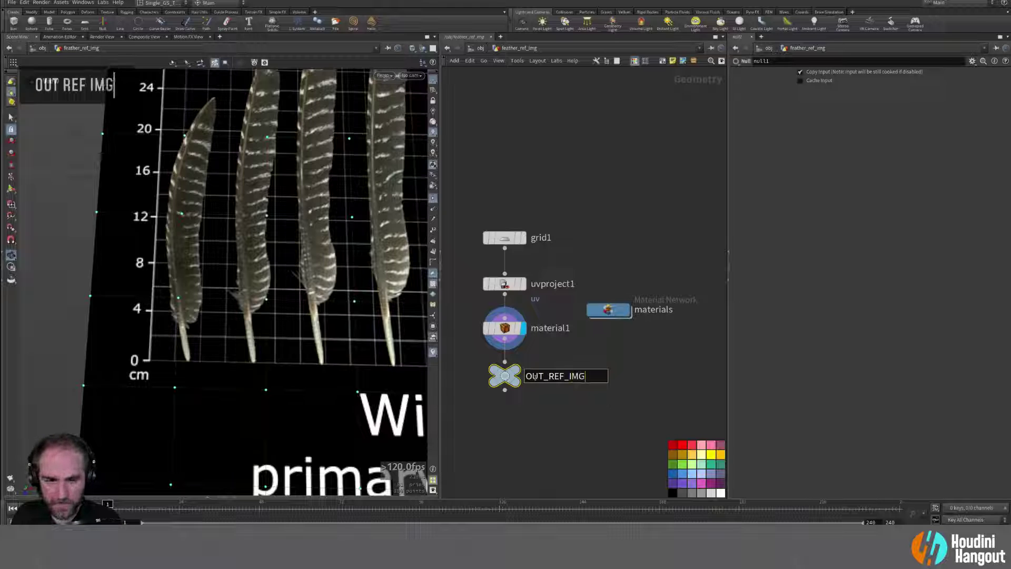
key("Return")
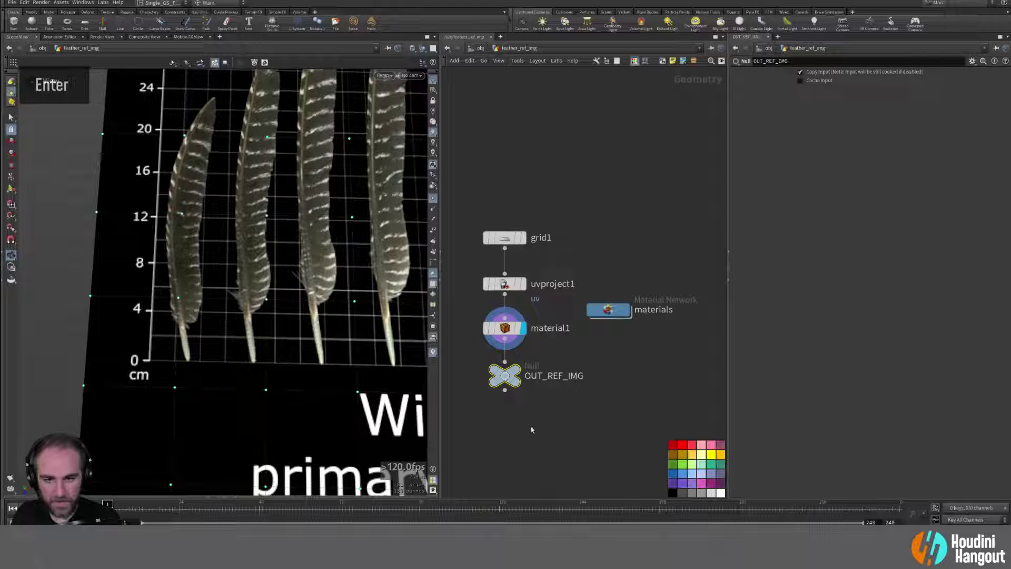
Step: Colour the OUT_REF_IMG node green and make it the displayed node of the network
double_click(672, 465)
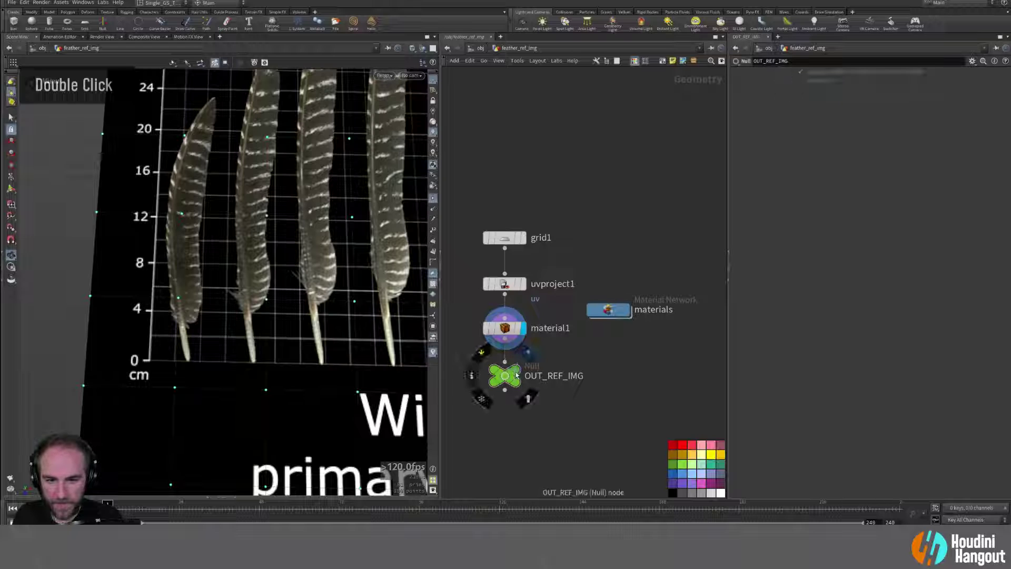
left_click(506, 375)
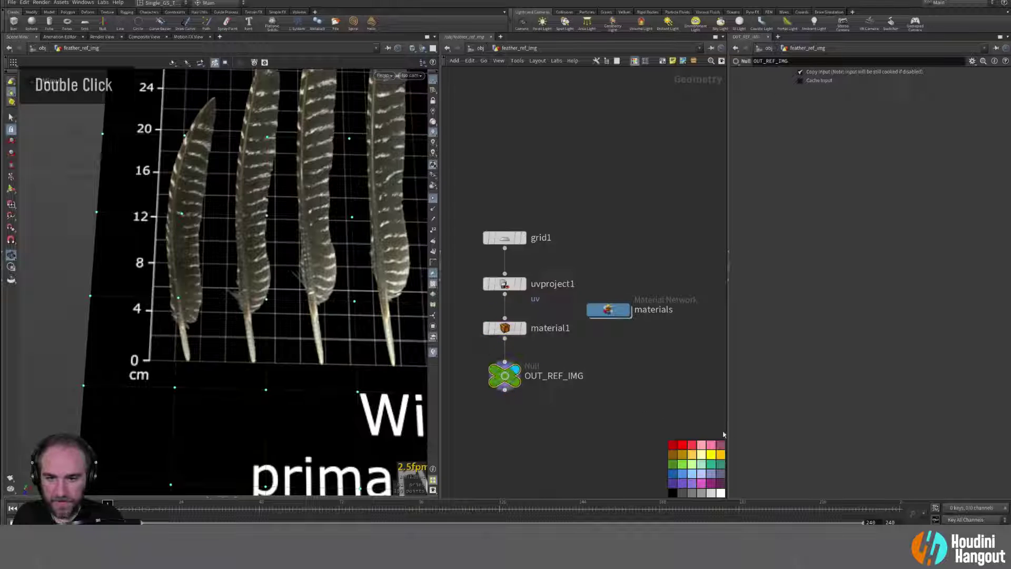
Step: Return to the object level and place the feather_ref_img node well above basic_feather_template
key("u")
left_click_drag(541, 222, 541, 161)
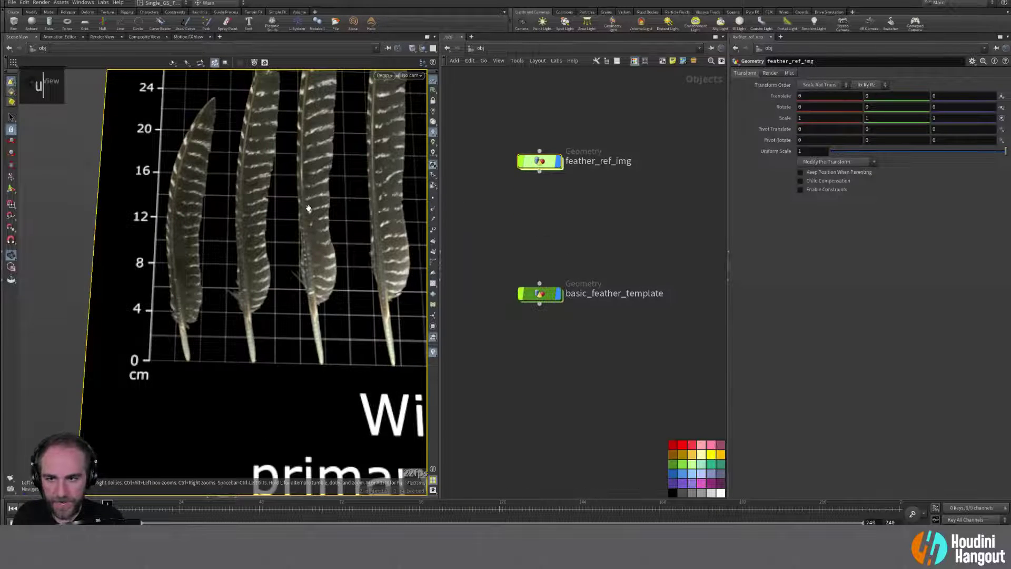
right_click_drag(310, 208, 273, 210, "alt")
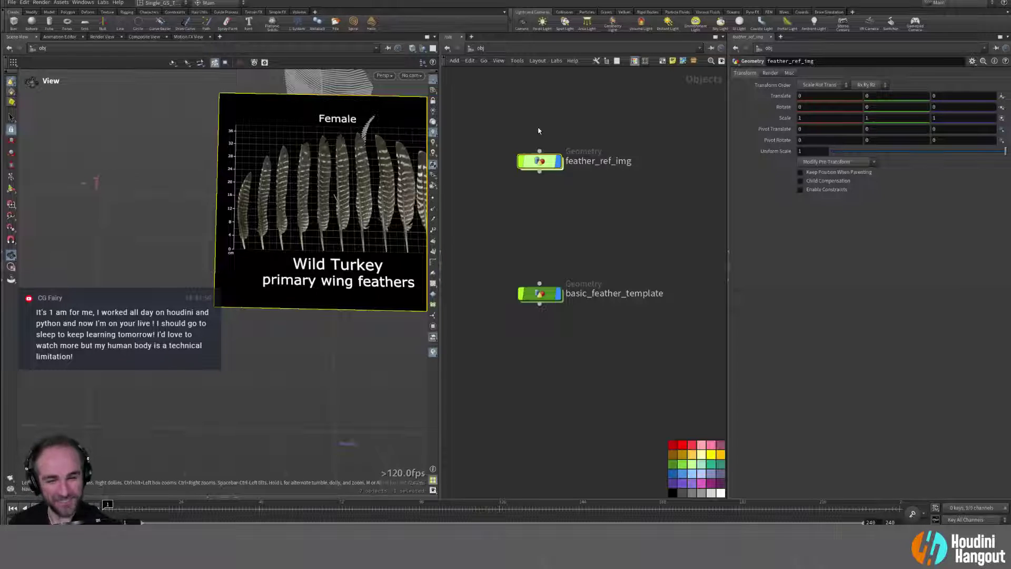
middle_click_drag(427, 198, 343, 242, "alt")
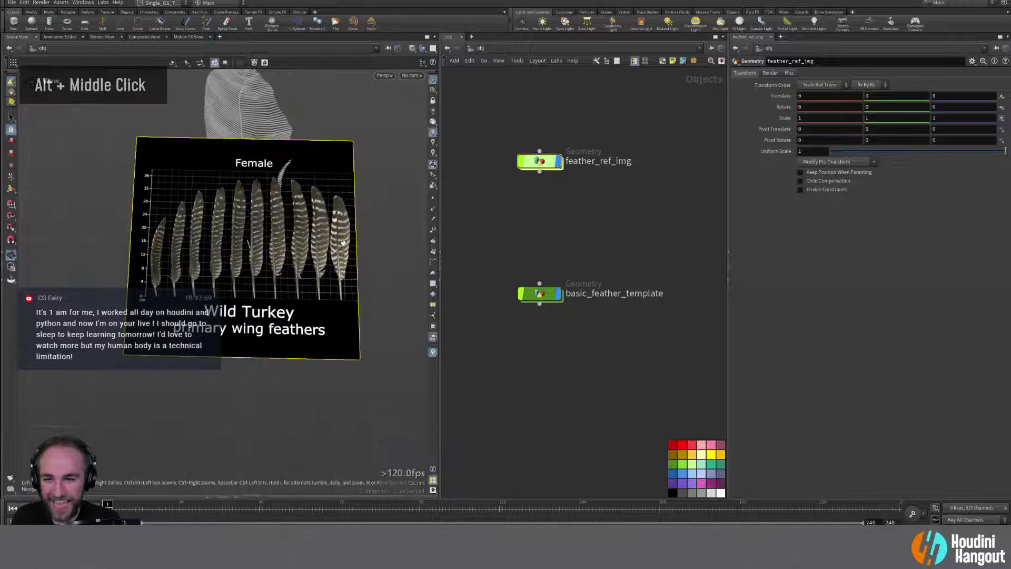
Step: Hide the basic_feather_template object so that only the feather reference plane is displayed
left_click(539, 293)
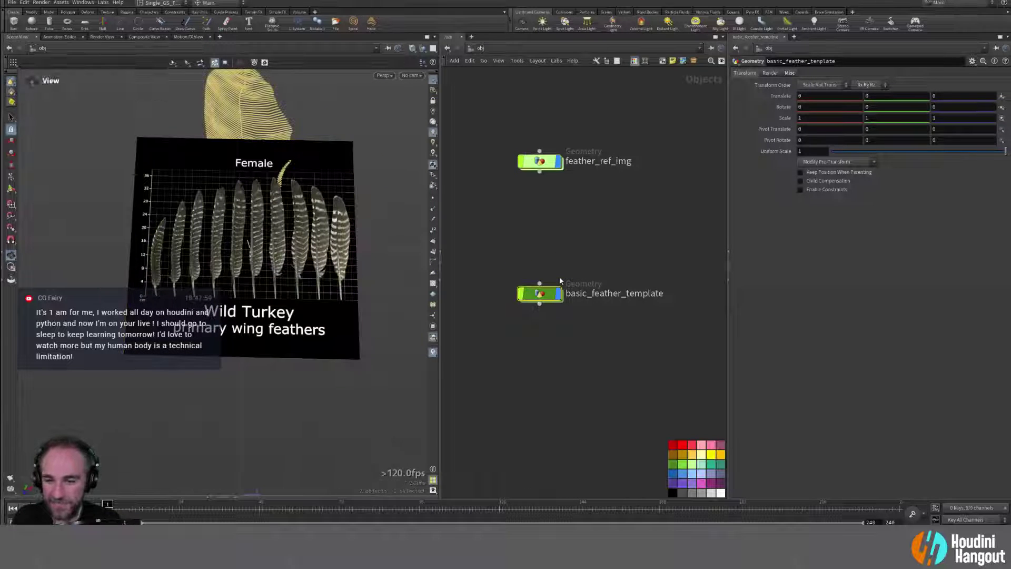
left_click_drag(208, 226, 253, 210, "alt")
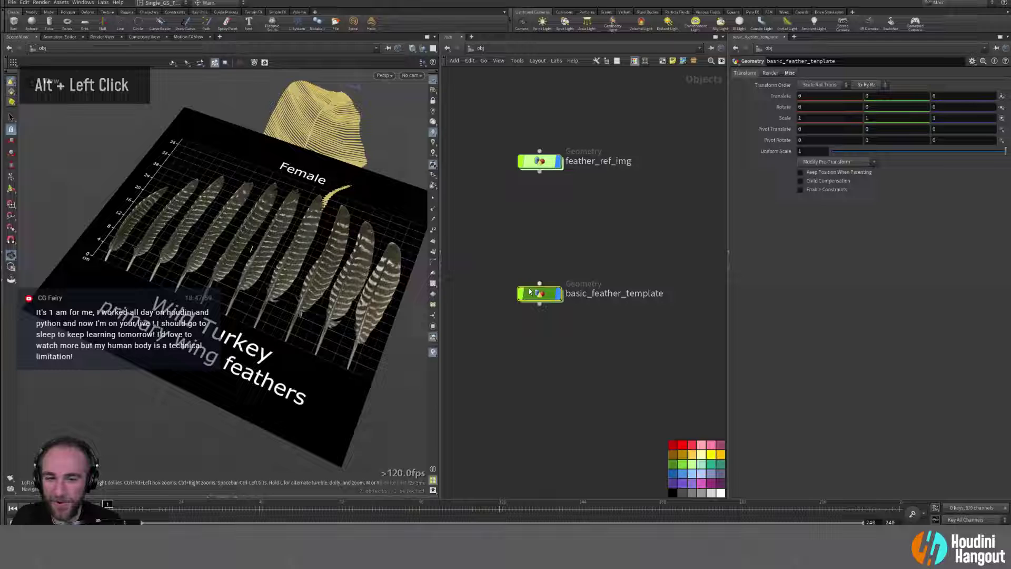
left_click(560, 298)
left_click_drag(322, 241, 272, 255, "alt")
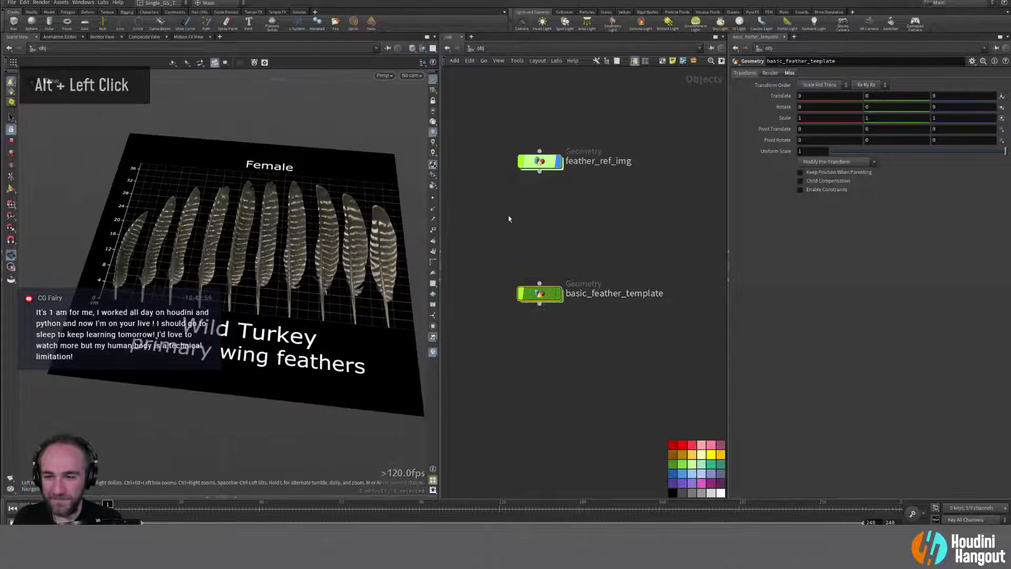
Step: Try out a Reference Image object beside feather_ref_img and delete it again
left_click(547, 168)
key("Tab")
type("ref")
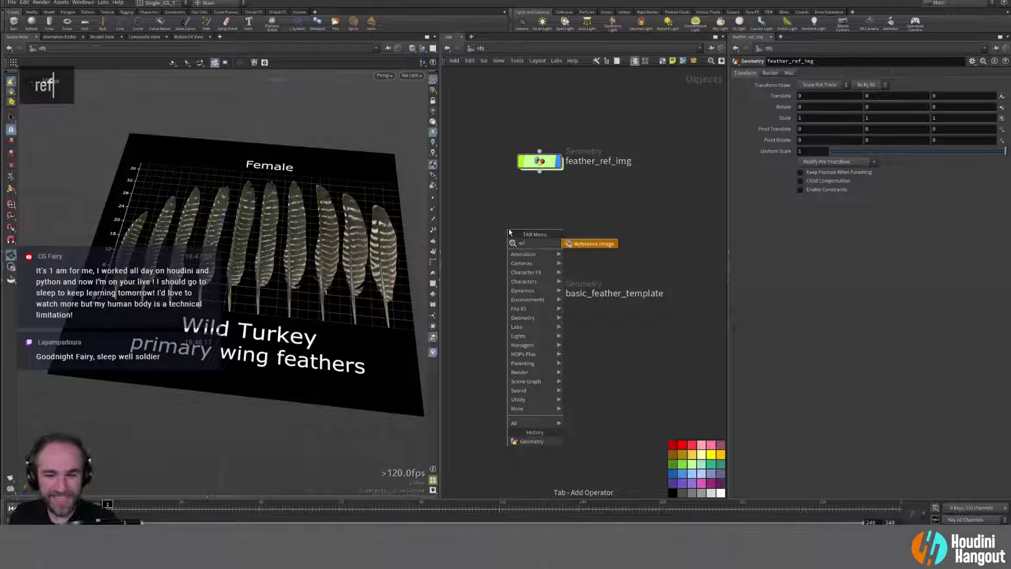
double_click(585, 244)
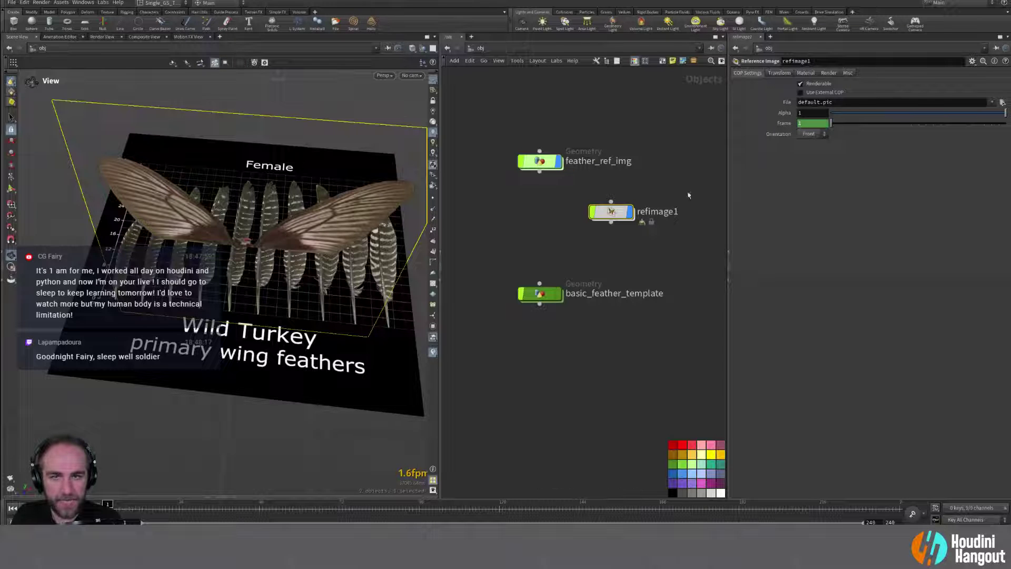
left_click(775, 74)
left_click(806, 74)
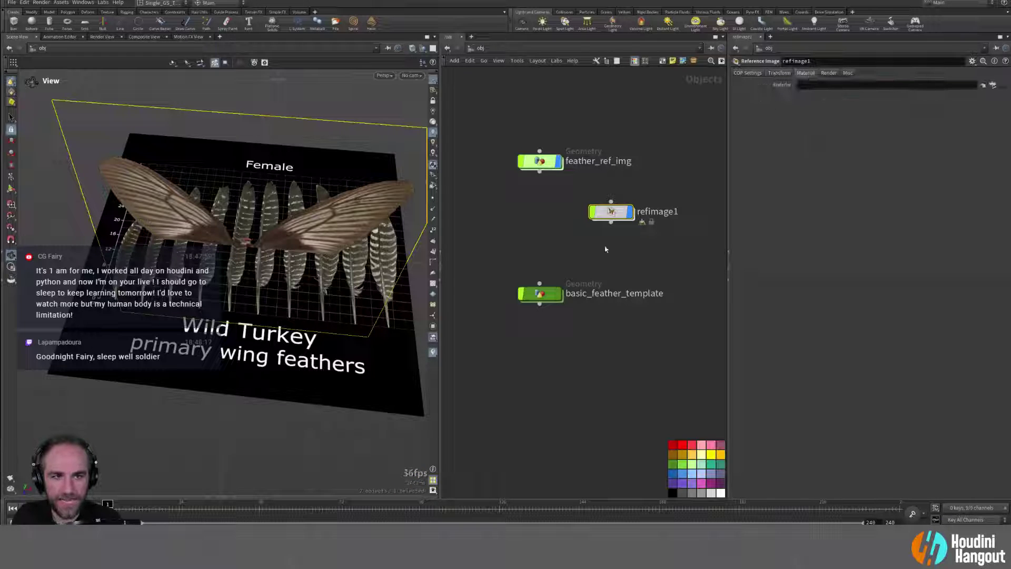
left_click_drag(540, 172, 639, 234)
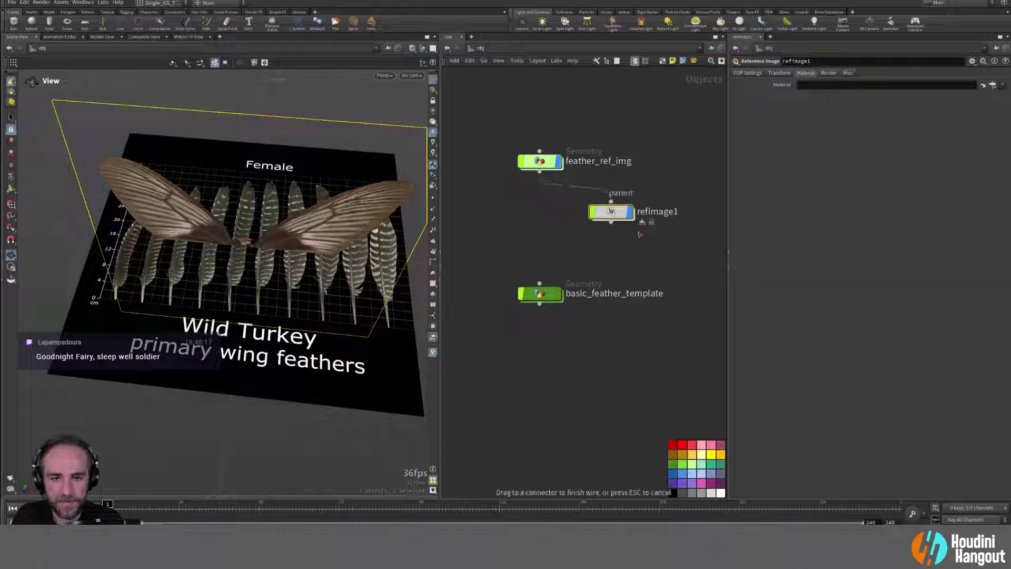
left_click_drag(484, 187, 486, 188)
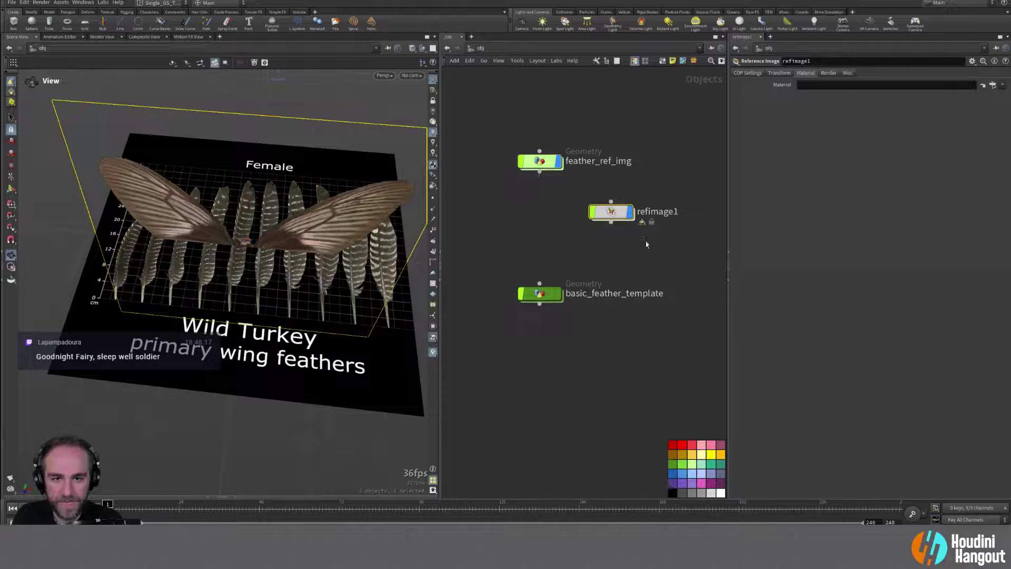
key("Delete")
Step: Inside feather_ref_img, insert a Transform node between material1 and OUT_REF_IMG and display it
left_click(539, 161)
left_click_drag(244, 221, 260, 249, "alt")
double_click(539, 161)
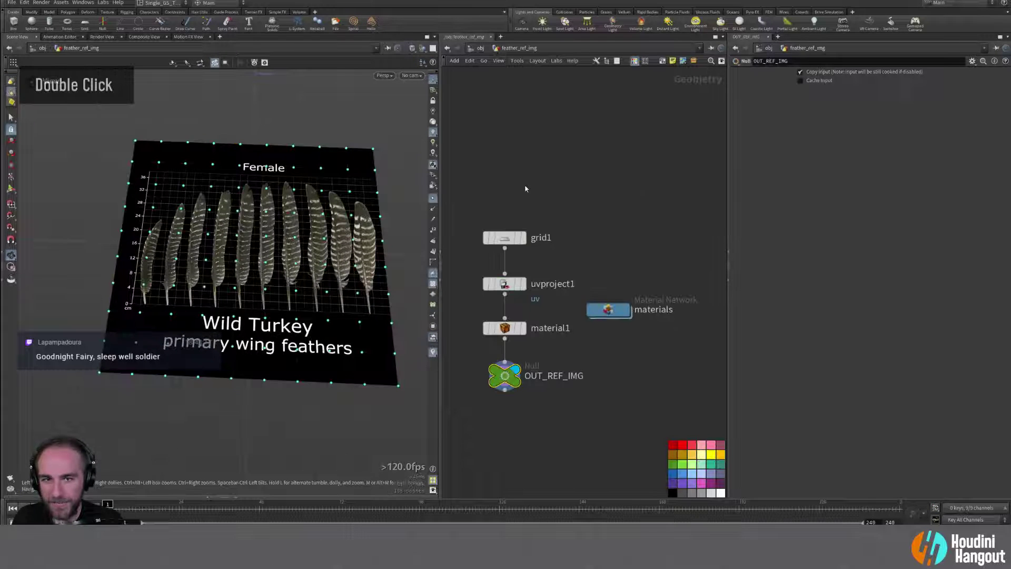
left_click_drag(511, 393, 510, 416)
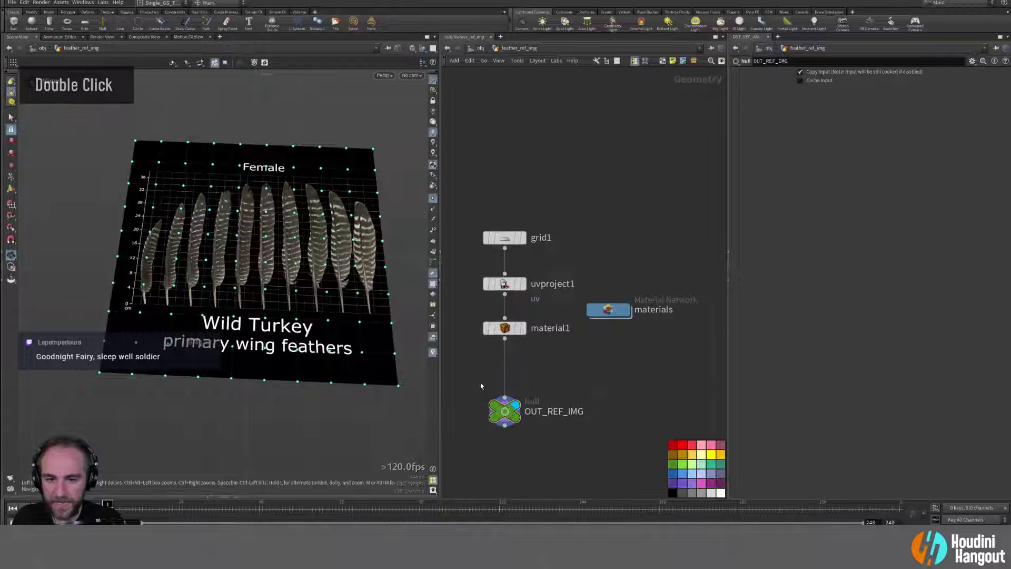
key("Tab")
type("trans")
key("Return")
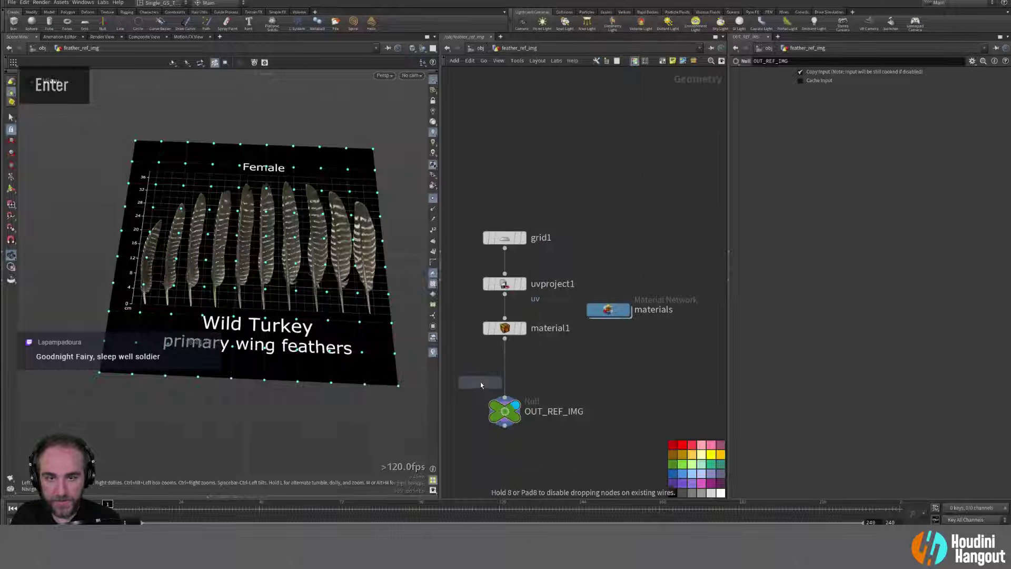
left_click(494, 370)
right_click(505, 372, "alt")
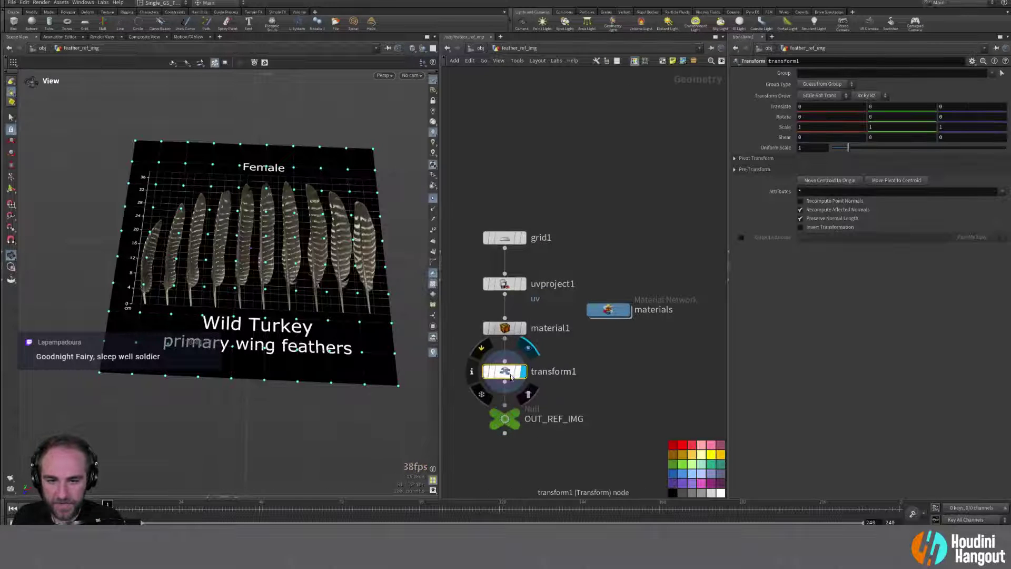
Step: Show transform1's handle in the viewport and switch it to pivot mode, undoing the first pivot move
right_click_drag(219, 284, 192, 294, "alt")
key("Escape")
key("Return")
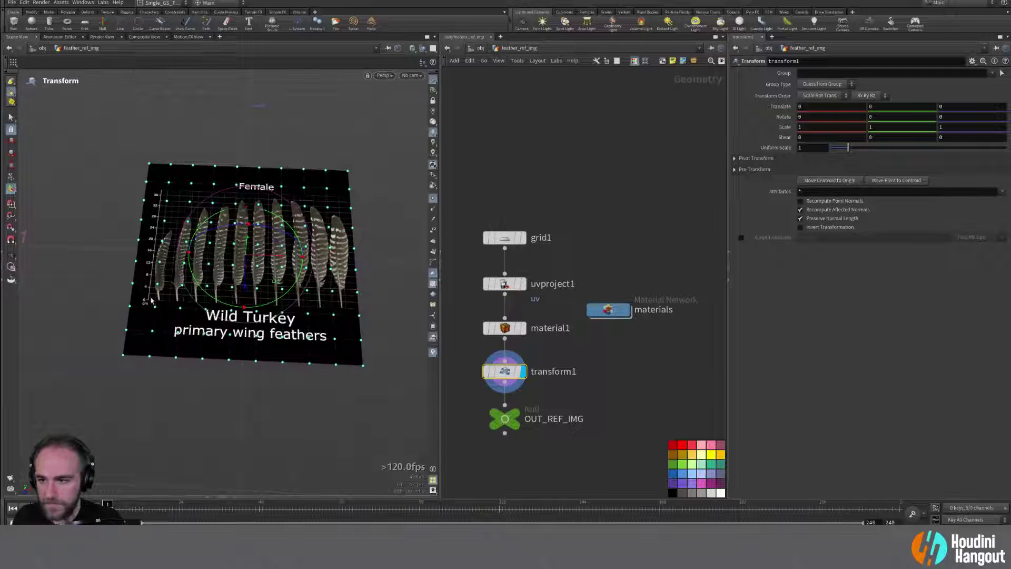
right_click_drag(171, 273, 219, 260, "alt")
right_click(258, 251)
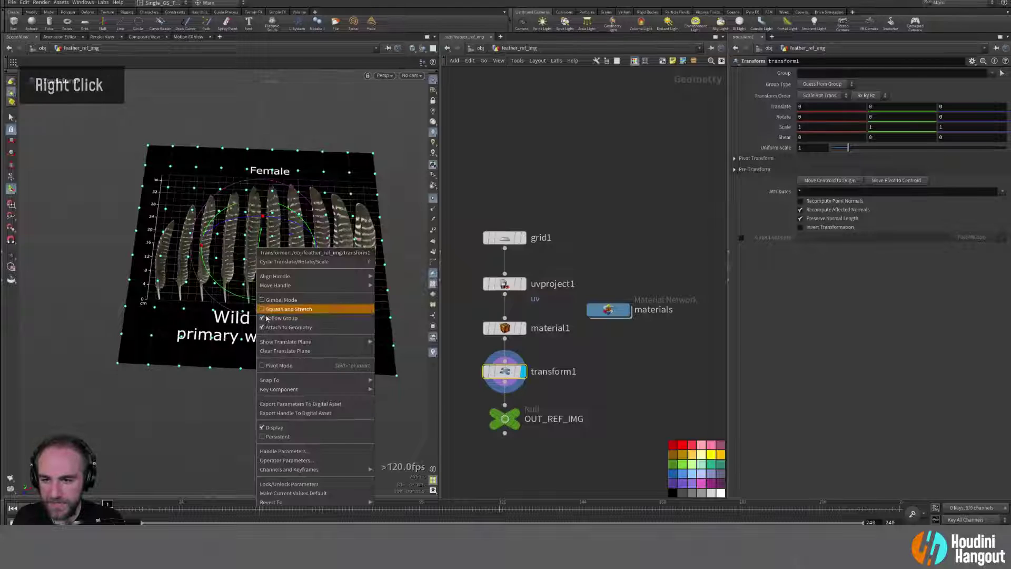
left_click(295, 365)
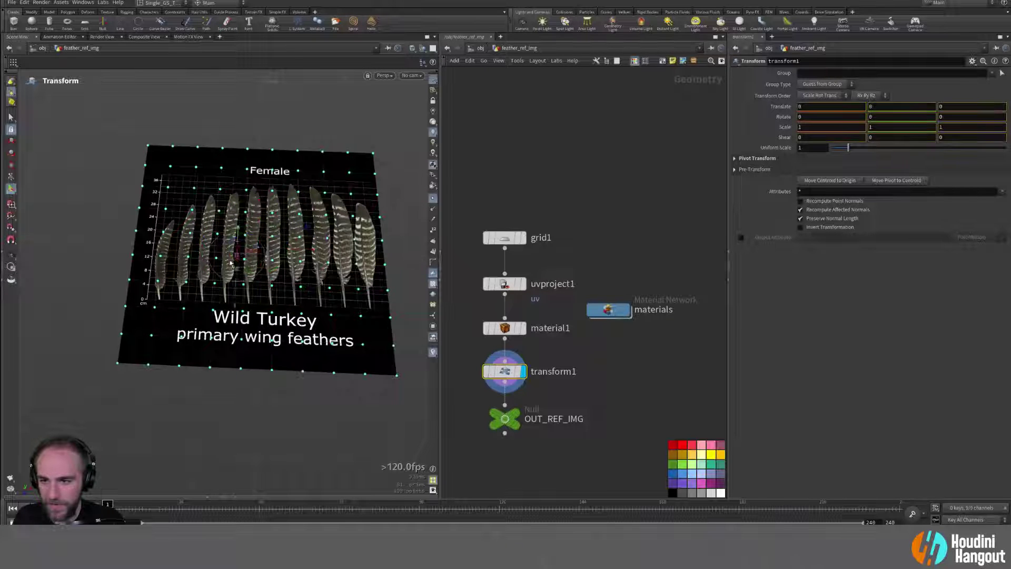
key("ctrl+z")
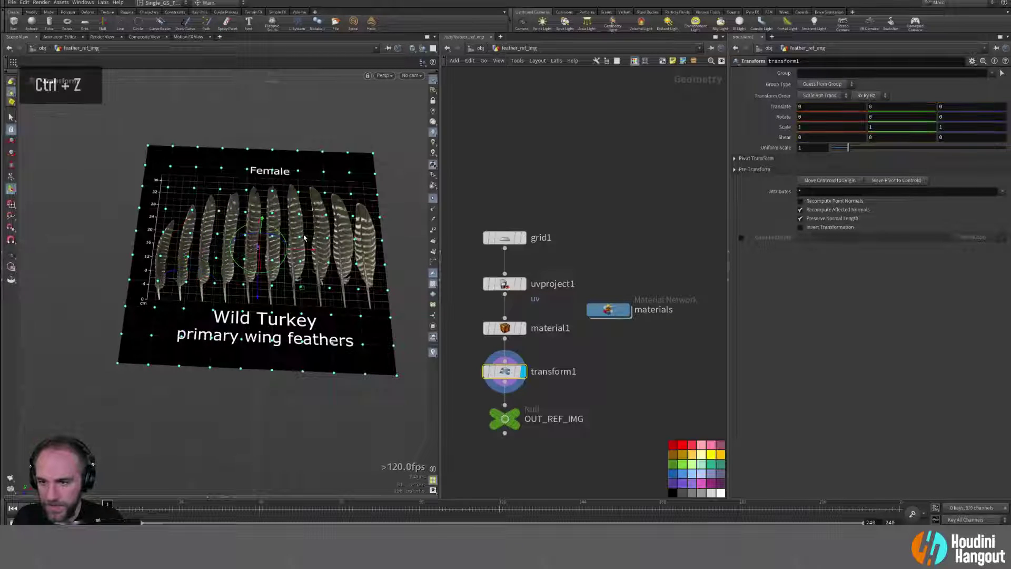
Step: Move transform1's pivot onto the 0 cm mark of the chart's vertical scale and turn pivot mode off
left_click_drag(304, 238, 141, 277, "alt")
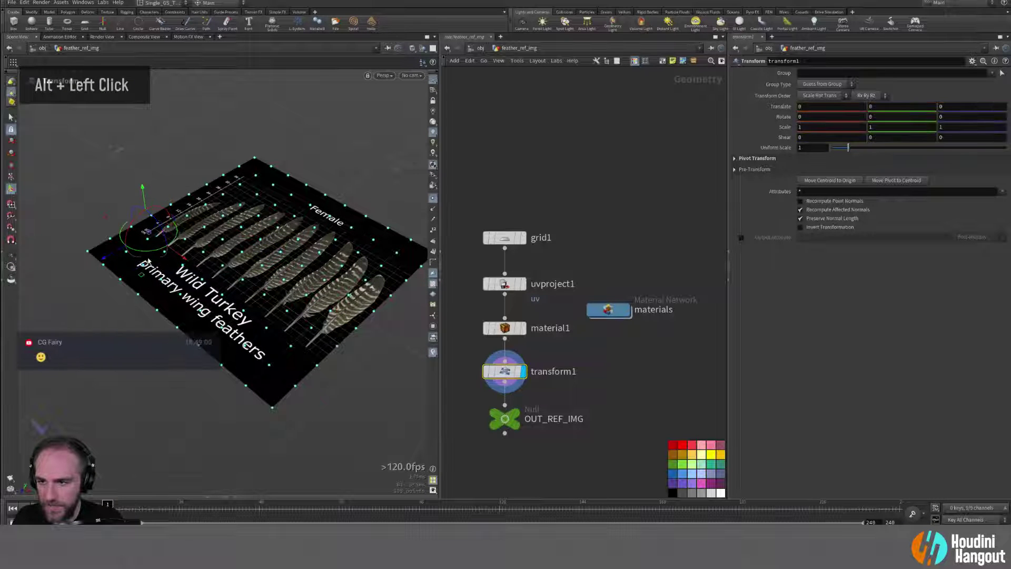
left_click_drag(140, 239, 158, 234, "alt")
right_click_drag(158, 234, 316, 182, "alt")
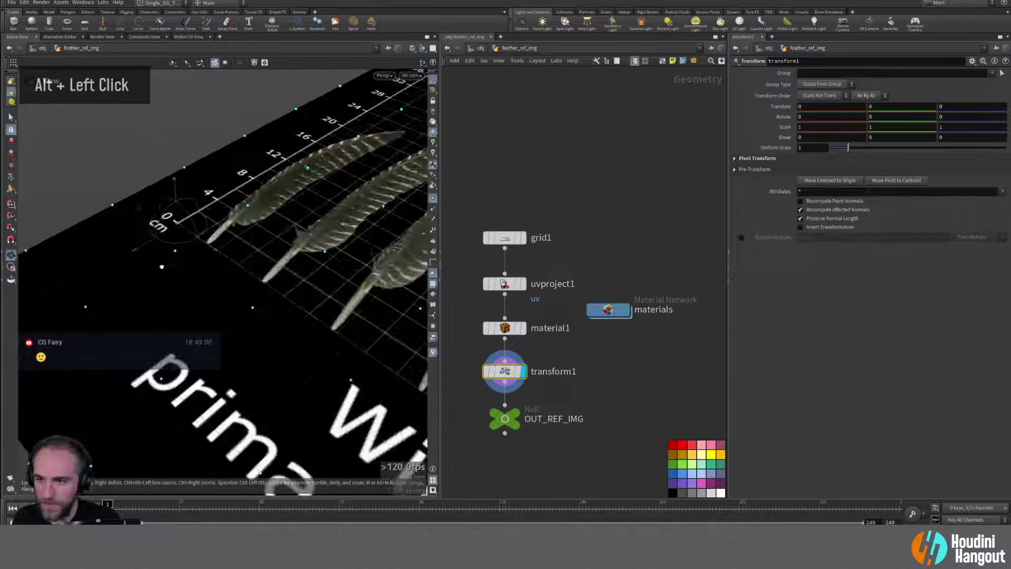
left_click_drag(160, 266, 205, 253, "alt")
right_click_drag(158, 237, 221, 215, "alt")
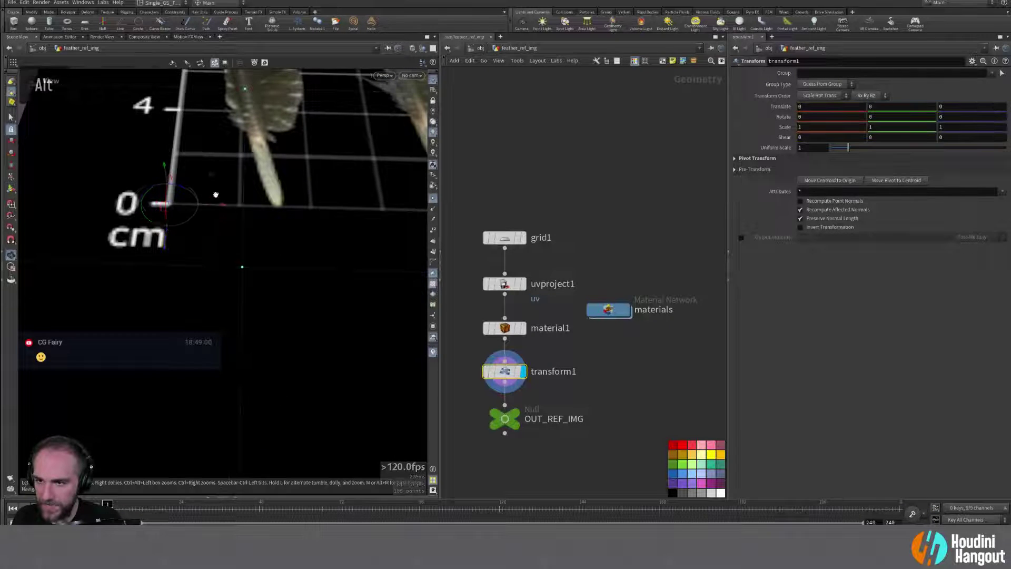
mouse_move(213, 244)
left_mouse_down("alt")
mouse_move(141, 213)
mouse_move(197, 232)
left_mouse_up("alt")
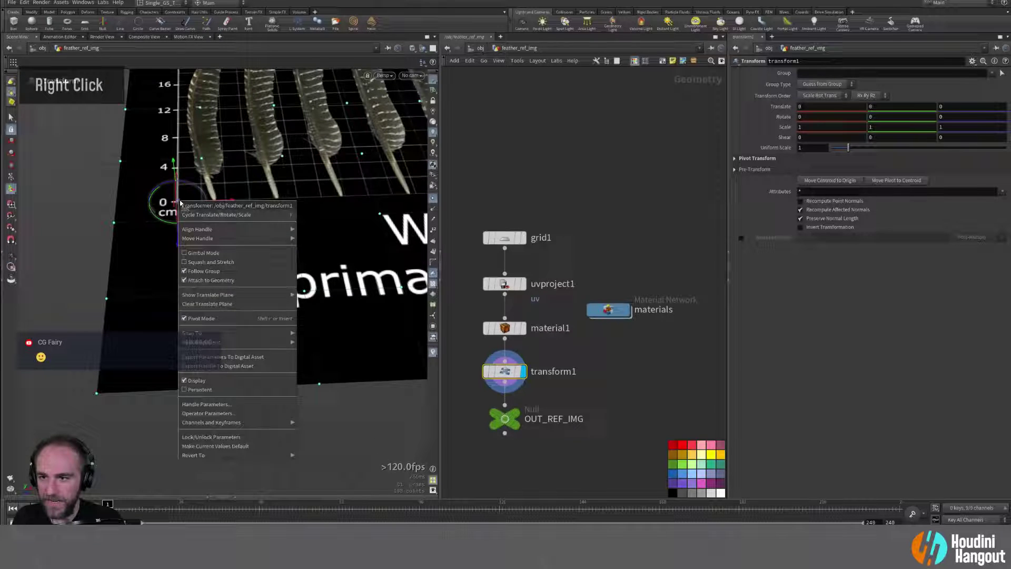
left_click(216, 319)
left_click_drag(216, 319, 312, 225, "alt")
right_click_drag(312, 225, 274, 227, "alt")
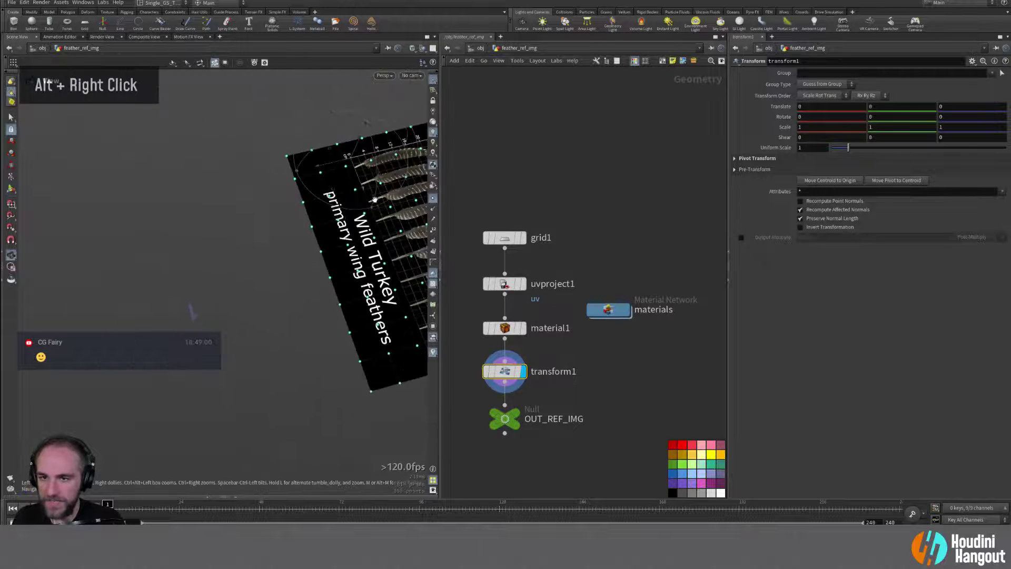
Step: Copy transform1's Pivot Translate parameter and paste it as relative references onto its Translate parameter
left_click_drag(274, 227, 416, 234, "alt")
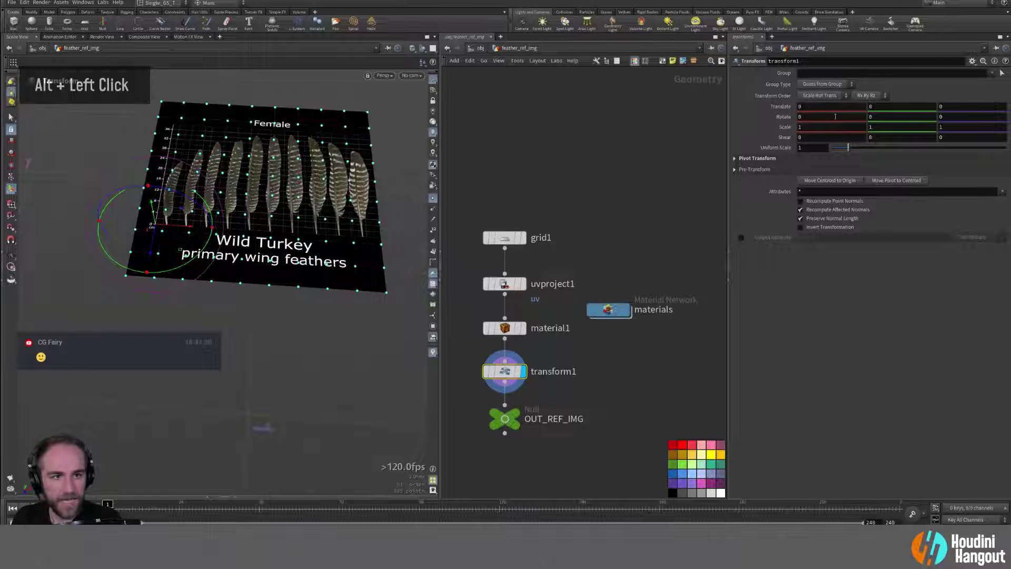
left_click(738, 158)
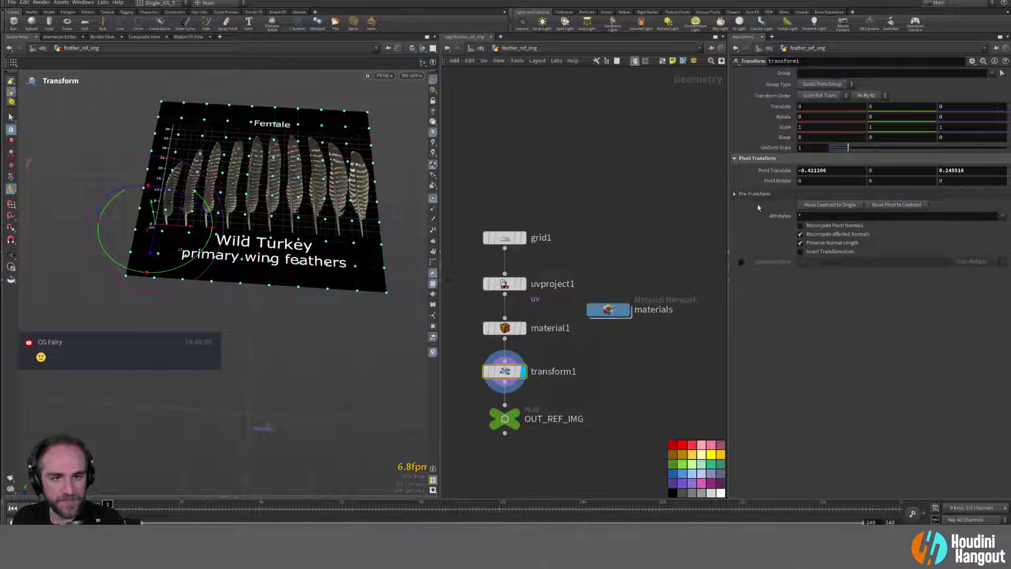
key("alt")
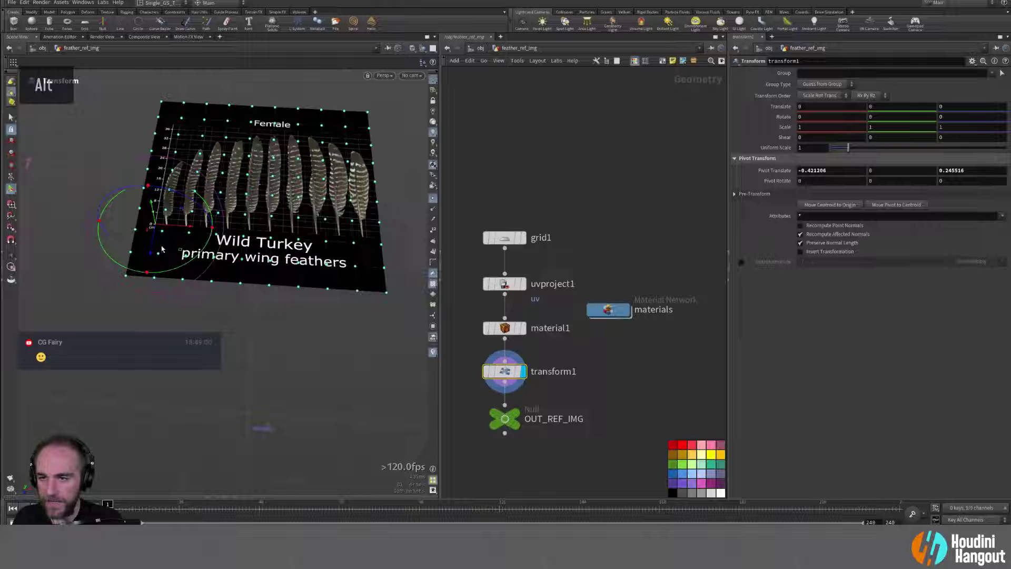
right_click(768, 170)
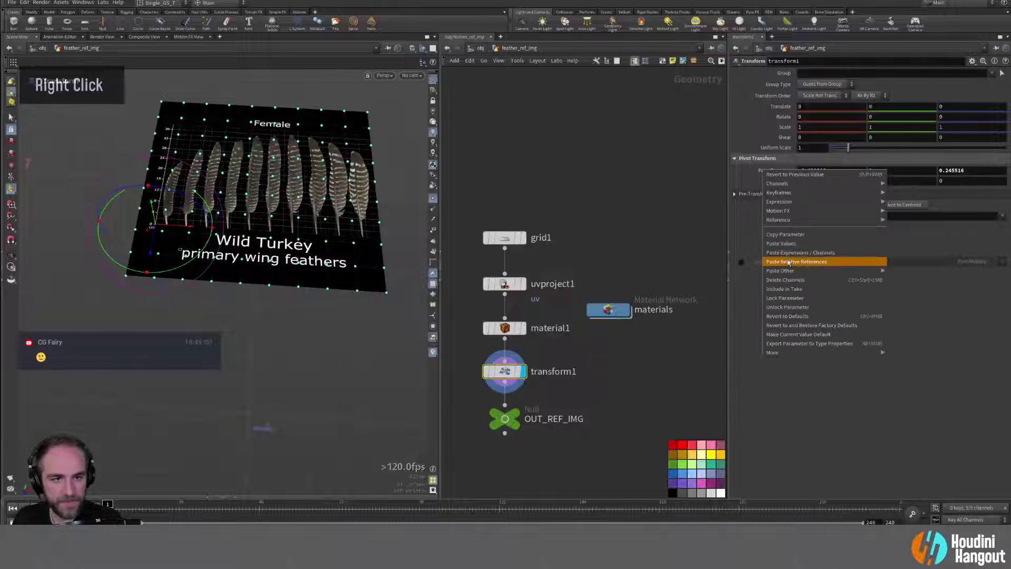
left_click(787, 234)
right_click(783, 108)
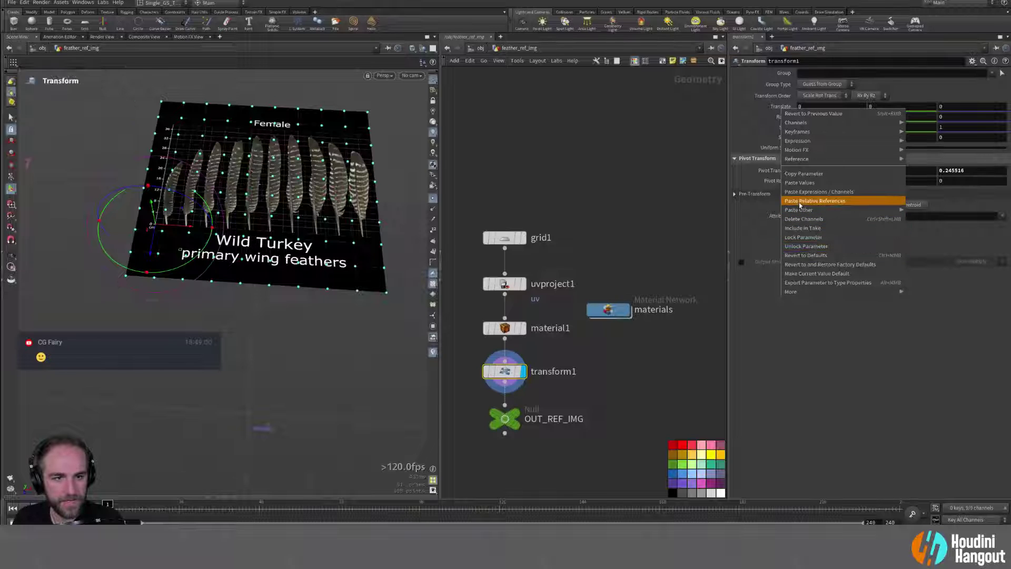
left_click(799, 200)
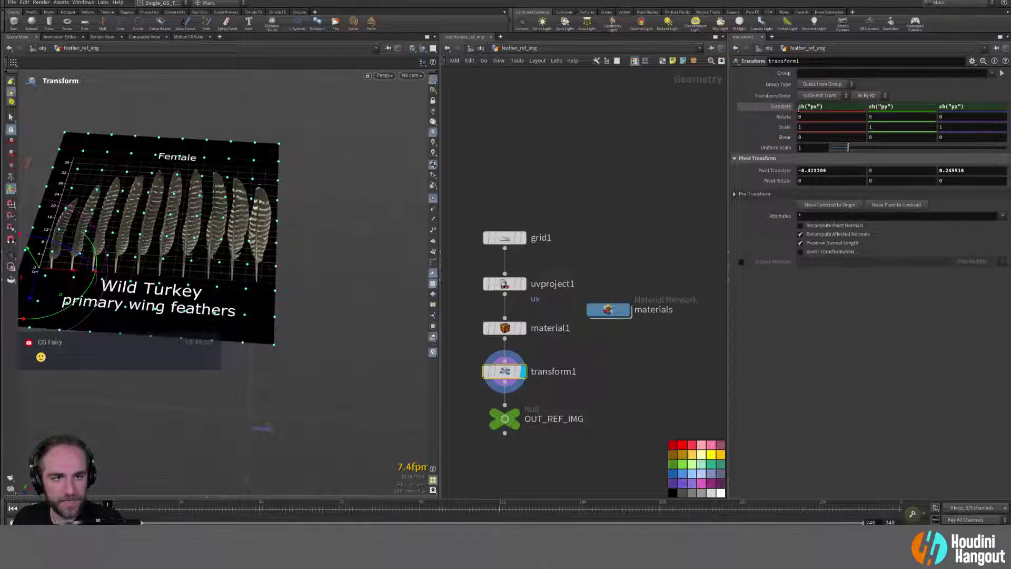
Step: Negate transform1's three Translate expressions to -ch("px"), -ch("py") and -ch("pz")
left_click(799, 108)
type("-")
key("Return")
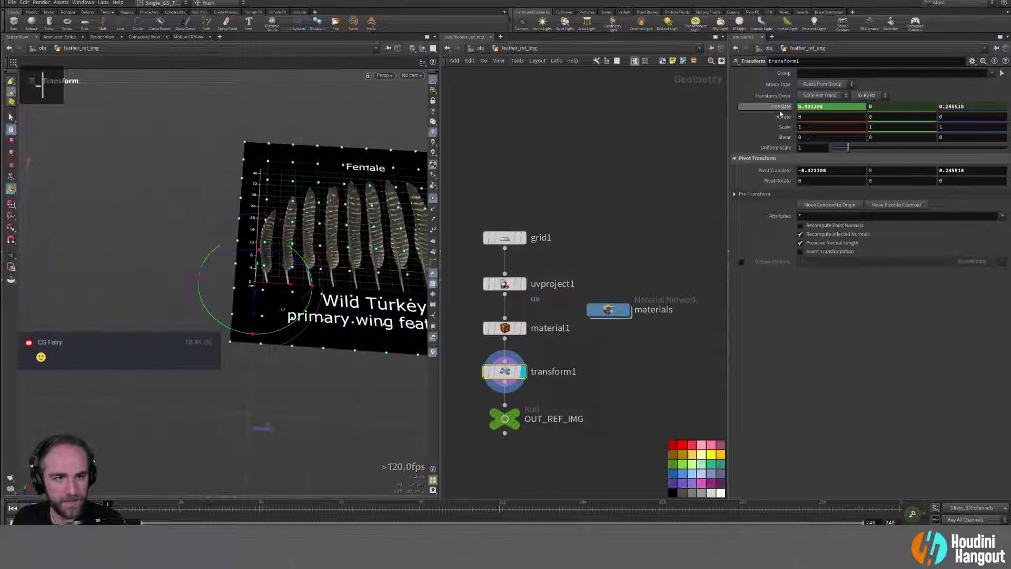
double_click(869, 108)
type("-")
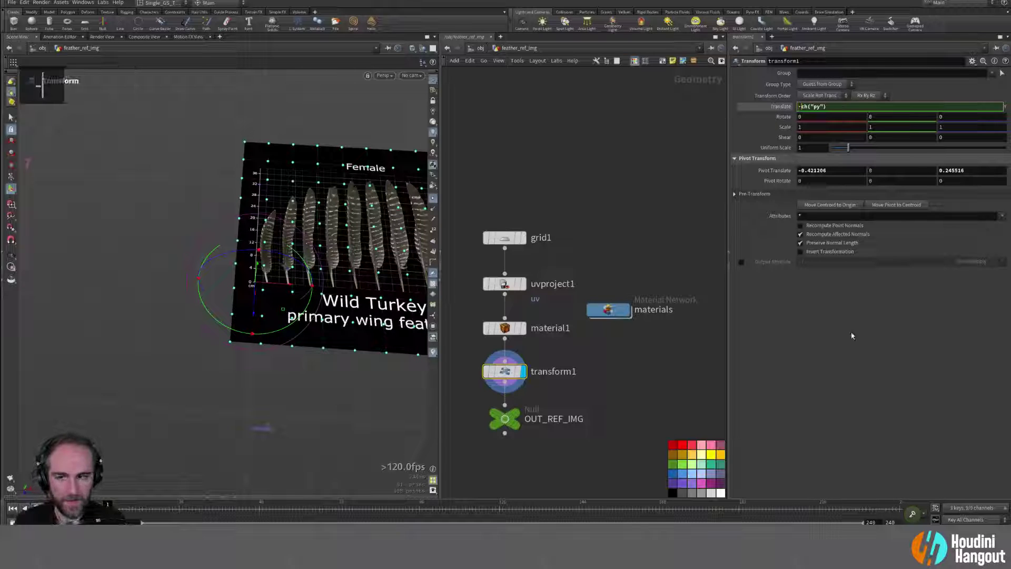
key("Return")
double_click(942, 106)
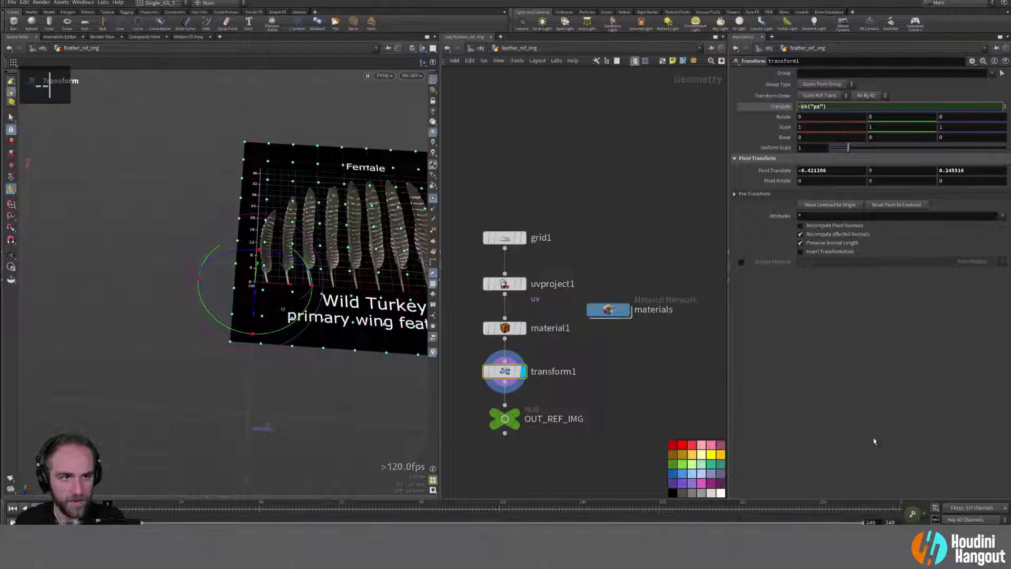
type("-")
key("Return")
Step: Examine the repositioned feather plane and its centimetre scale relative to the scene origin from several angles
middle_click_drag(228, 199, 212, 272, "alt")
right_click_drag(213, 272, 250, 272, "alt")
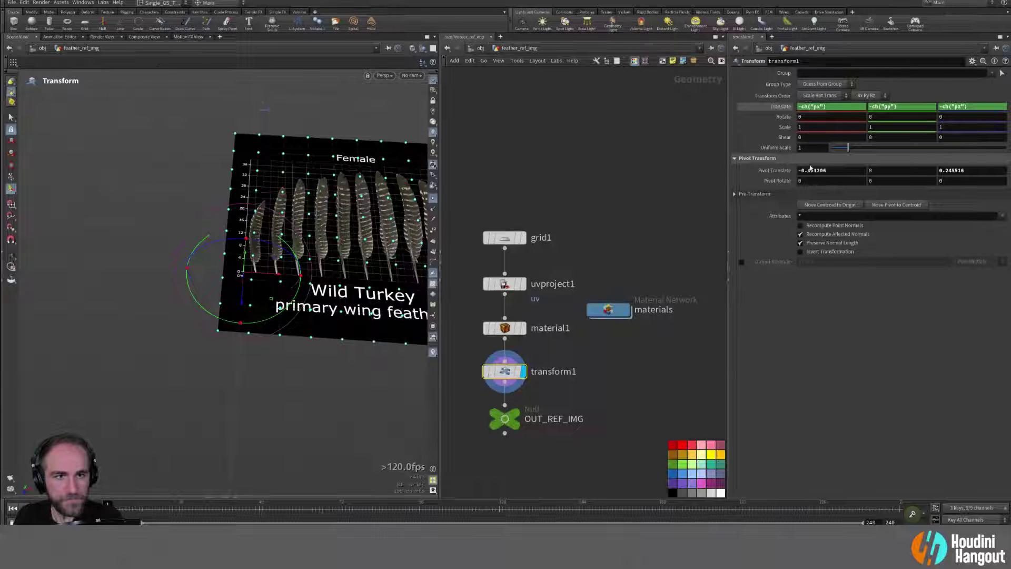
middle_click_drag(311, 213, 311, 274, "alt")
mouse_move(311, 274)
right_mouse_down("alt")
mouse_move(295, 274)
mouse_move(308, 274)
right_mouse_up("alt")
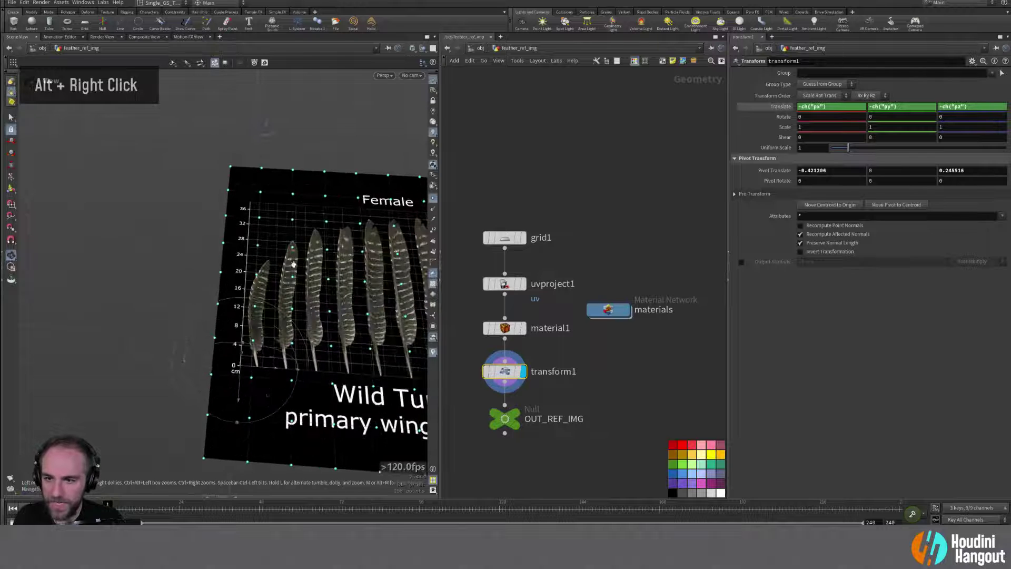
left_click_drag(308, 274, 255, 278, "alt")
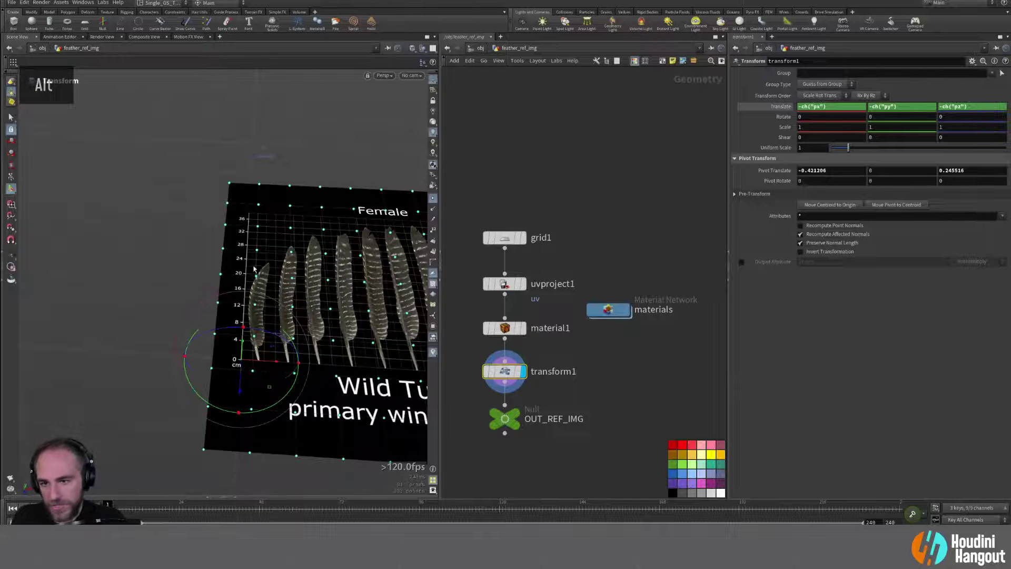
middle_click(284, 265, "alt")
middle_click_drag(284, 265, 214, 281, "alt")
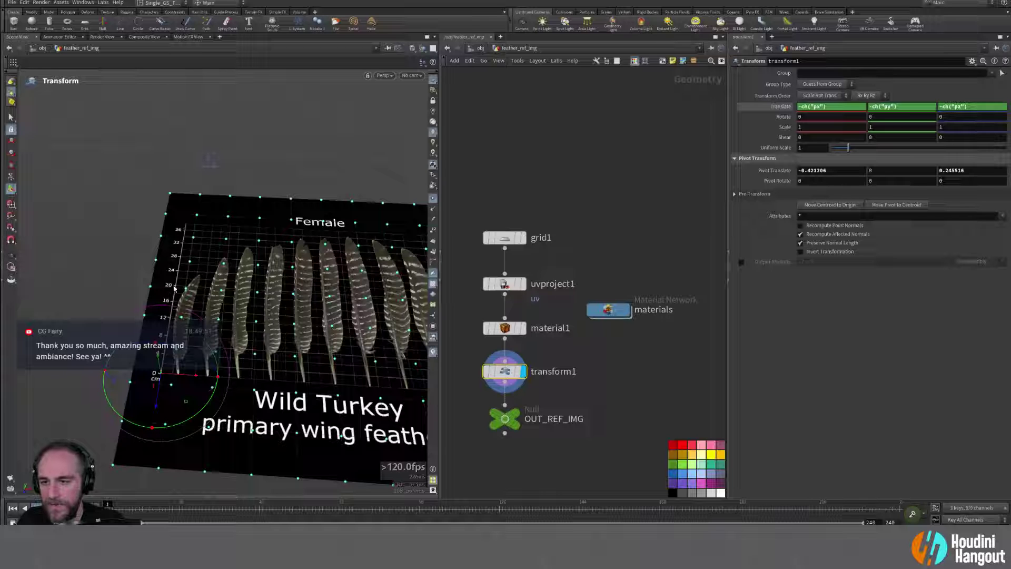
left_click_drag(174, 288, 258, 369, "alt")
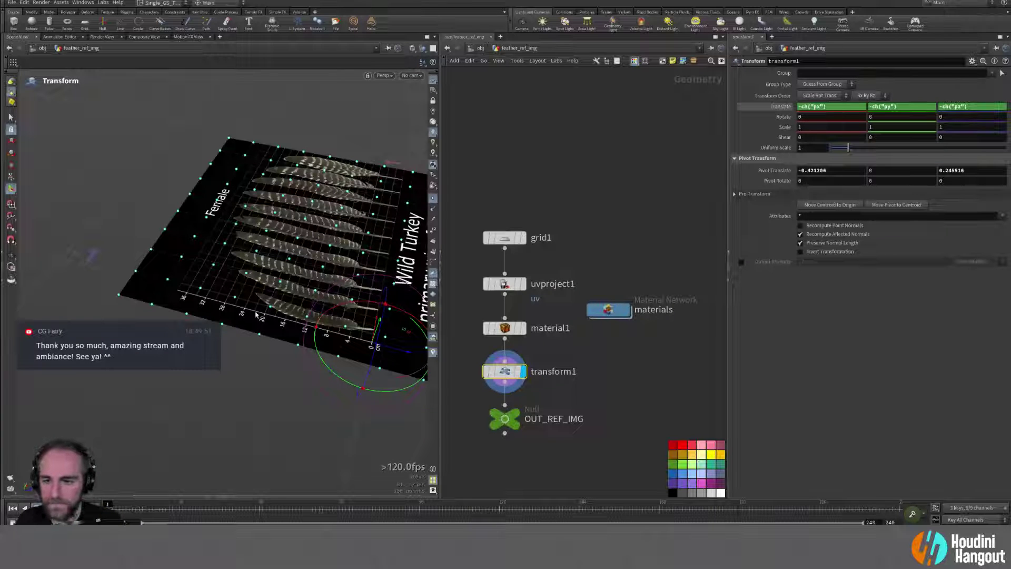
Step: Delete the expression on transform1's Translate Y and lower the plane to -0.003
right_click(925, 108)
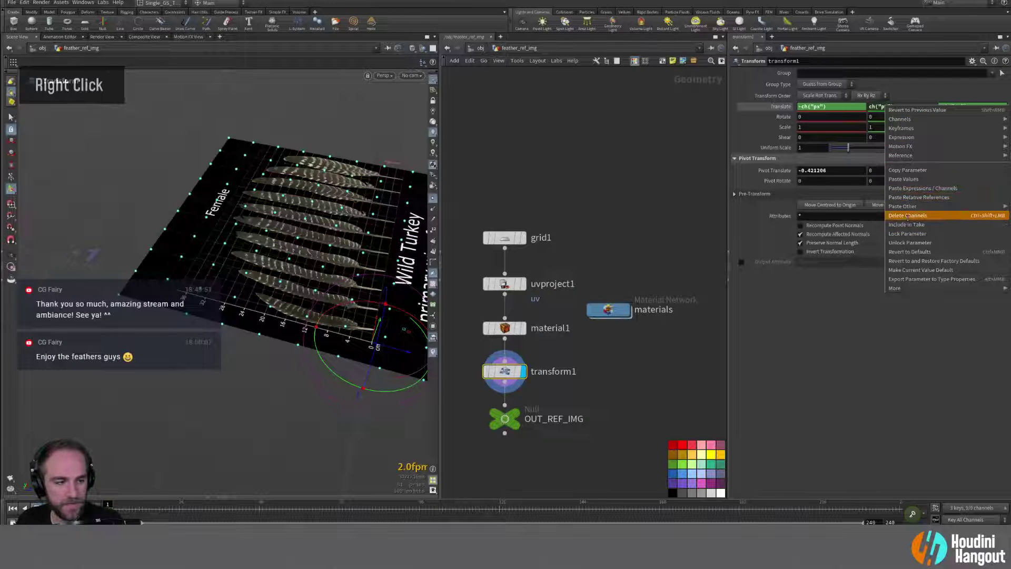
left_click(907, 224)
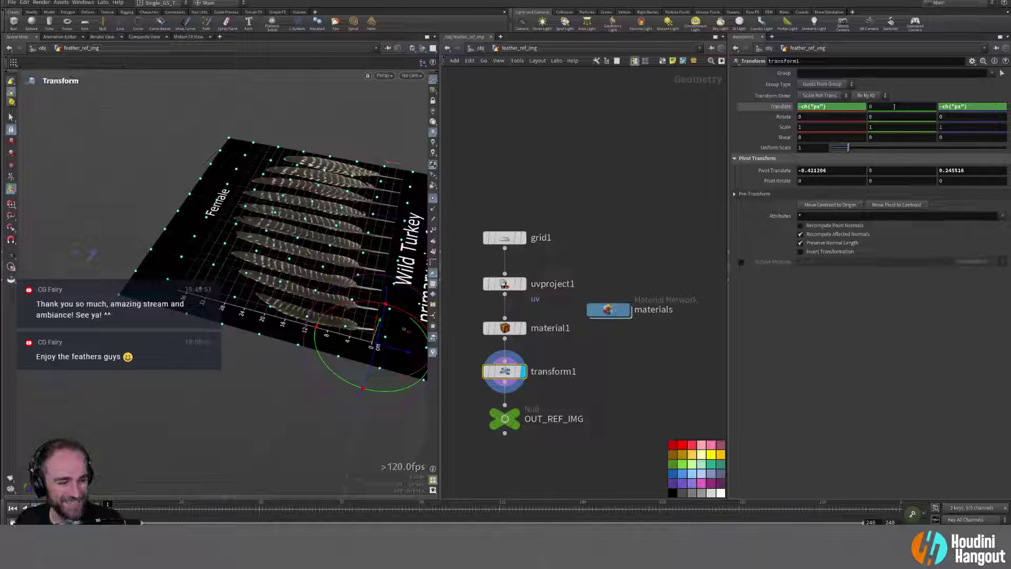
middle_click_drag(894, 107, 884, 133)
mouse_move(337, 222)
left_mouse_down("alt")
mouse_move(327, 210)
mouse_move(348, 227)
left_mouse_up("alt")
middle_click_drag(912, 106, 946, 142)
right_click_drag(169, 316, 158, 336, "alt")
left_click_drag(157, 336, 271, 345, "alt")
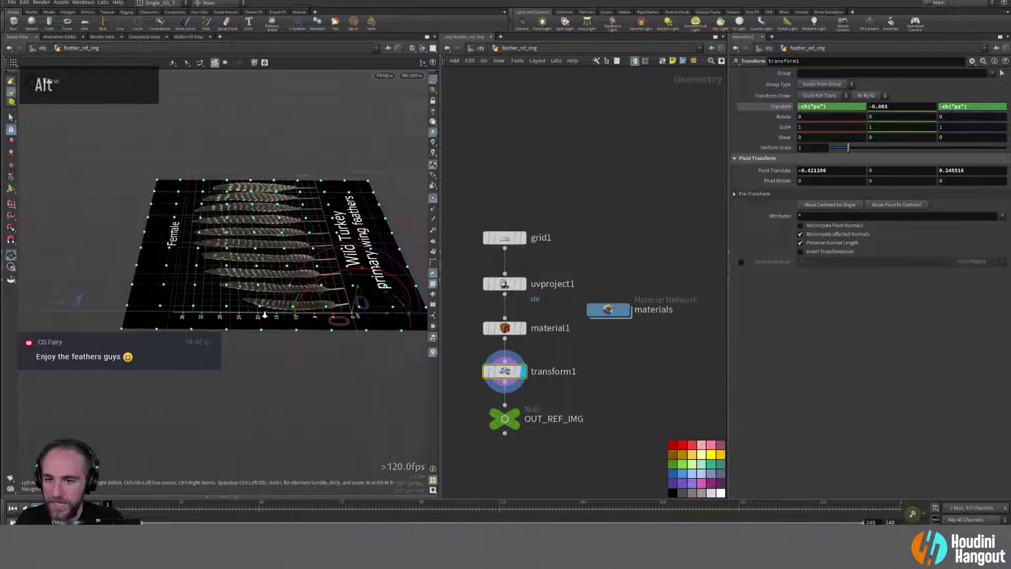
Step: Scale the feather plane down to a Uniform Scale of 0.648, matching the chart's centimetre scale to the scene grid
right_click_drag(249, 312, 315, 337, "alt")
left_click_drag(314, 337, 240, 316, "alt")
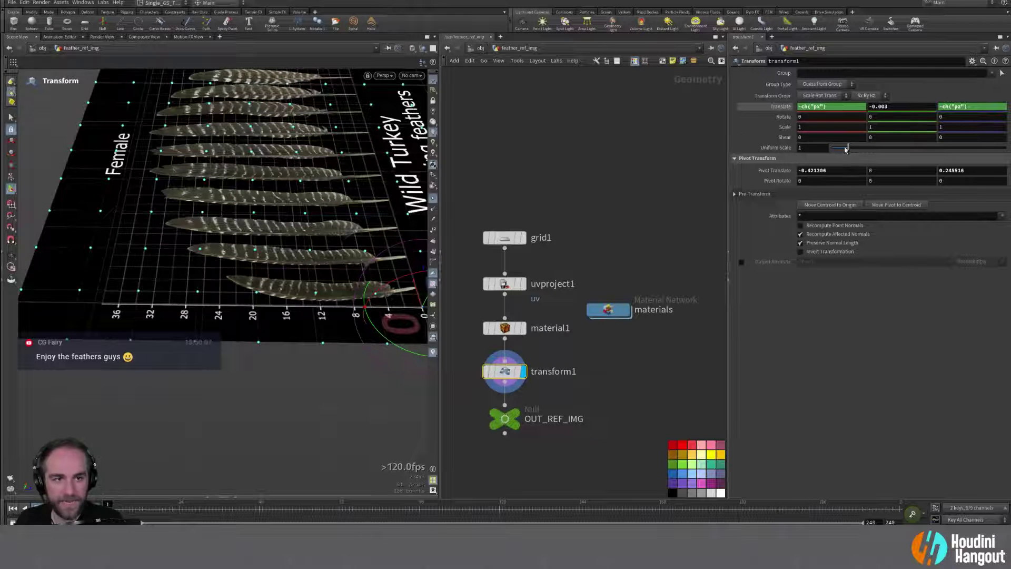
left_click_drag(848, 148, 843, 150)
mouse_move(815, 148)
middle_mouse_down()
mouse_move(810, 180)
mouse_move(785, 181)
mouse_move(816, 152)
middle_mouse_up()
left_click_drag(381, 203, 359, 207, "alt")
middle_click_drag(359, 207, 191, 286, "alt")
key("Return")
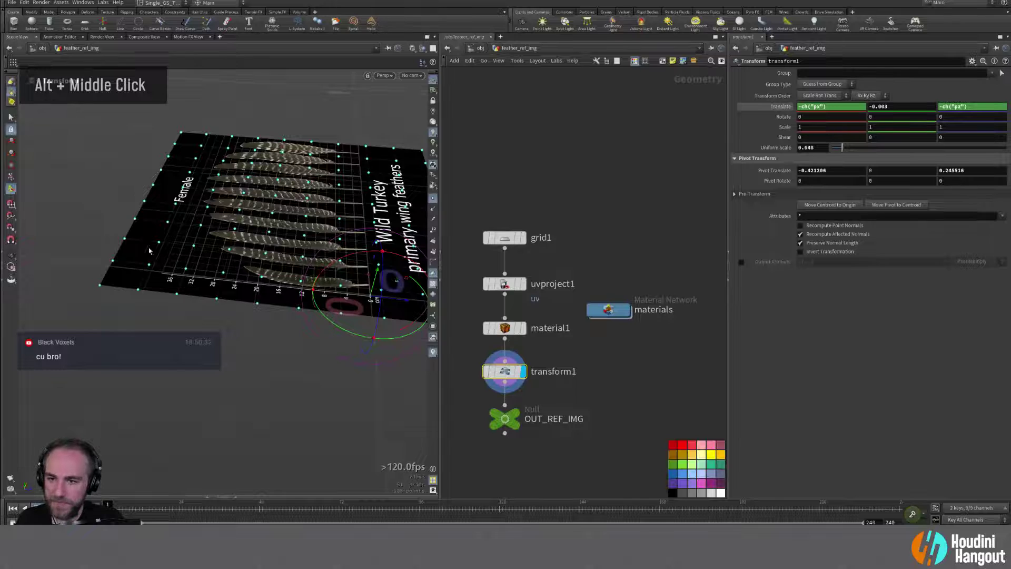
Step: Set transform1's Translate Y to -0.0025 and switch the Translate fields from expressions to evaluated values
left_click_drag(237, 195, 180, 175, "alt")
middle_click_drag(181, 175, 178, 210, "alt")
left_click_drag(100, 327, 158, 337, "alt")
right_click_drag(158, 337, 168, 316, "alt")
left_click_drag(169, 316, 164, 299, "alt")
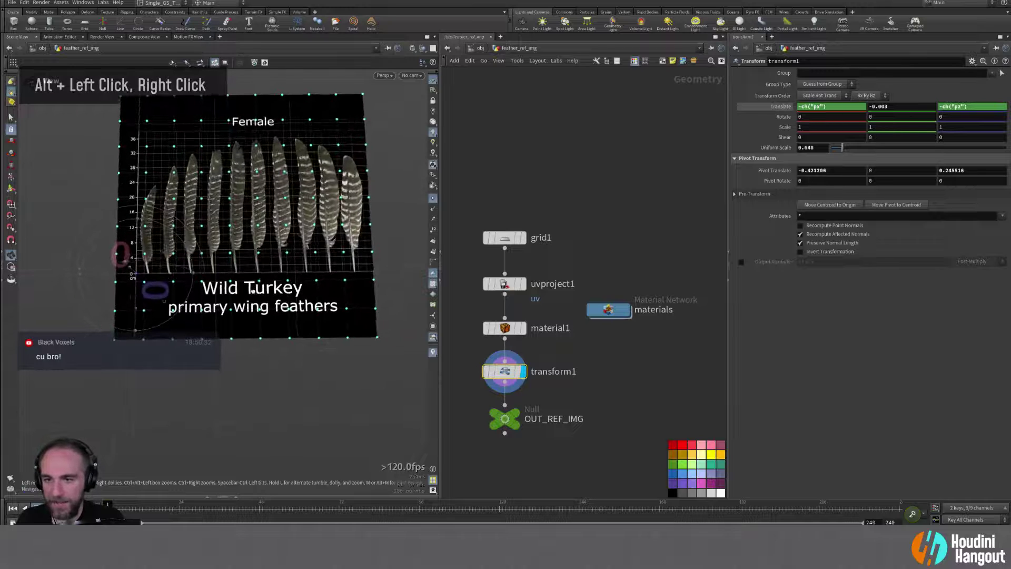
left_click_drag(253, 290, 257, 287, "alt")
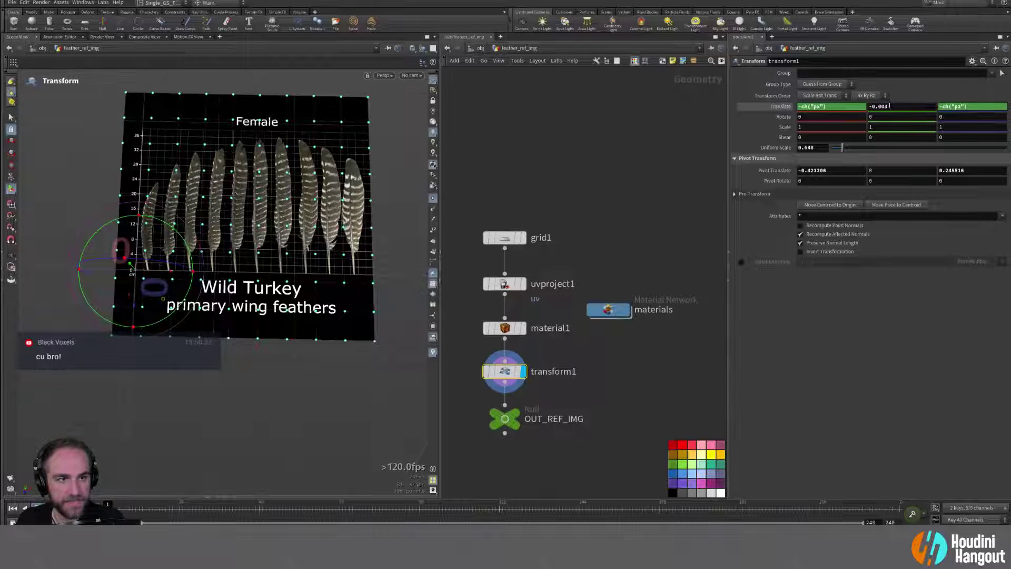
type("25")
key("Return")
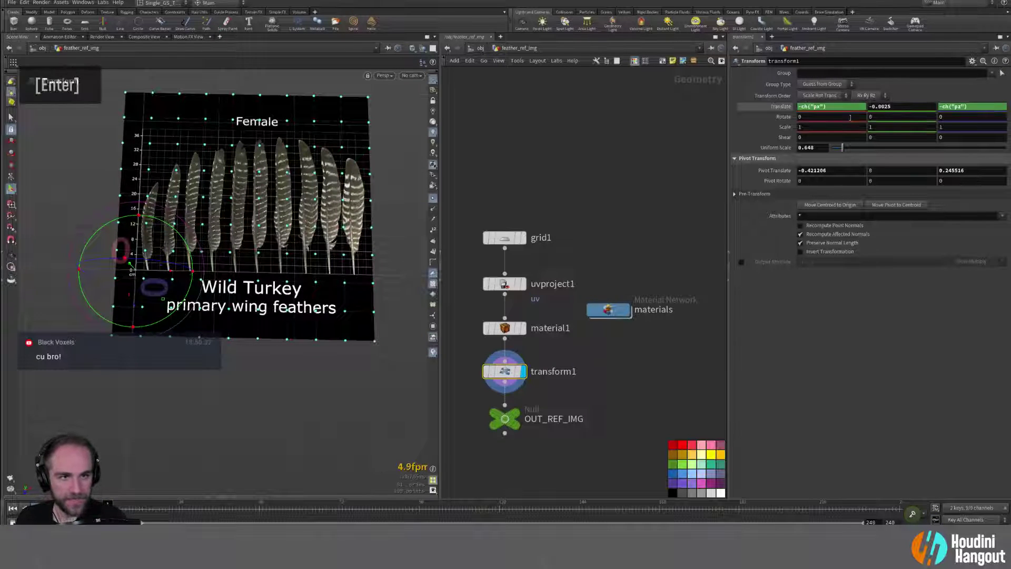
double_click(790, 108)
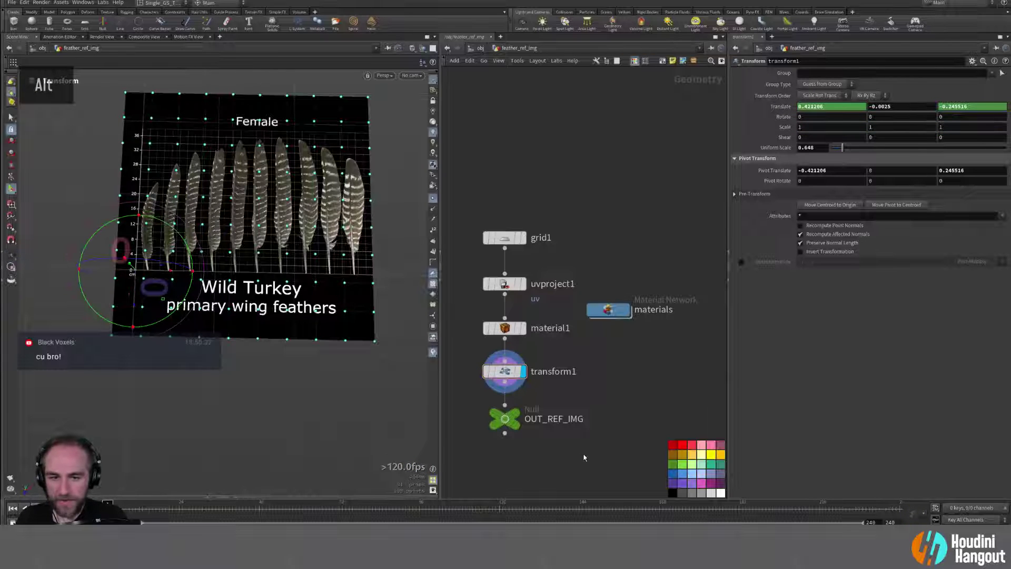
Step: Return to the object level and examine the last few feathers at the far end of the reference chart
key("u")
middle_click_drag(263, 222, 216, 233, "alt")
right_click_drag(216, 233, 251, 287, "alt")
middle_click_drag(251, 287, 273, 366, "alt")
right_click_drag(272, 365, 279, 295, "alt")
middle_click_drag(280, 268, 428, 379, "alt")
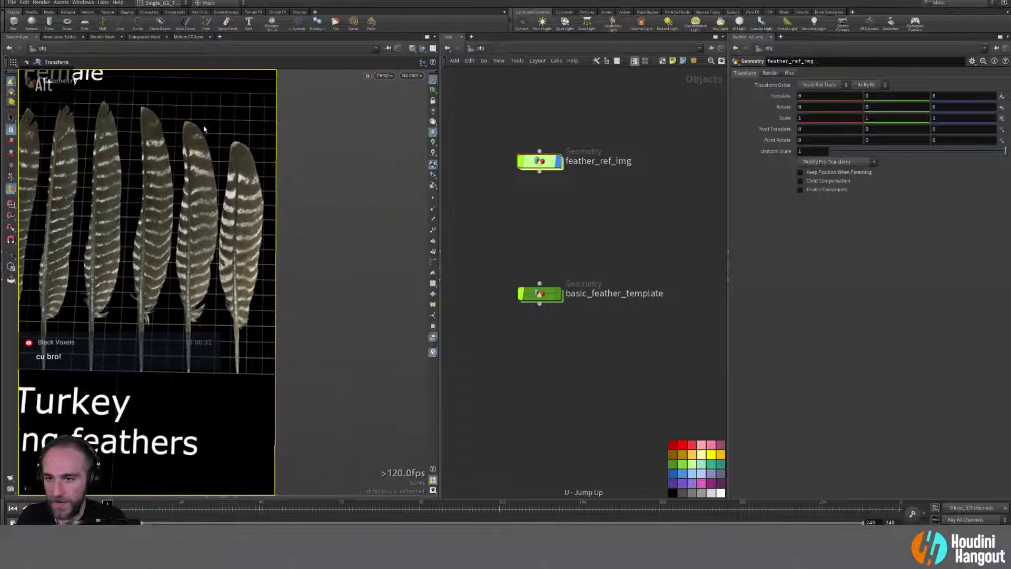
middle_click_drag(179, 280, 190, 298, "alt")
right_click_drag(191, 299, 222, 295, "alt")
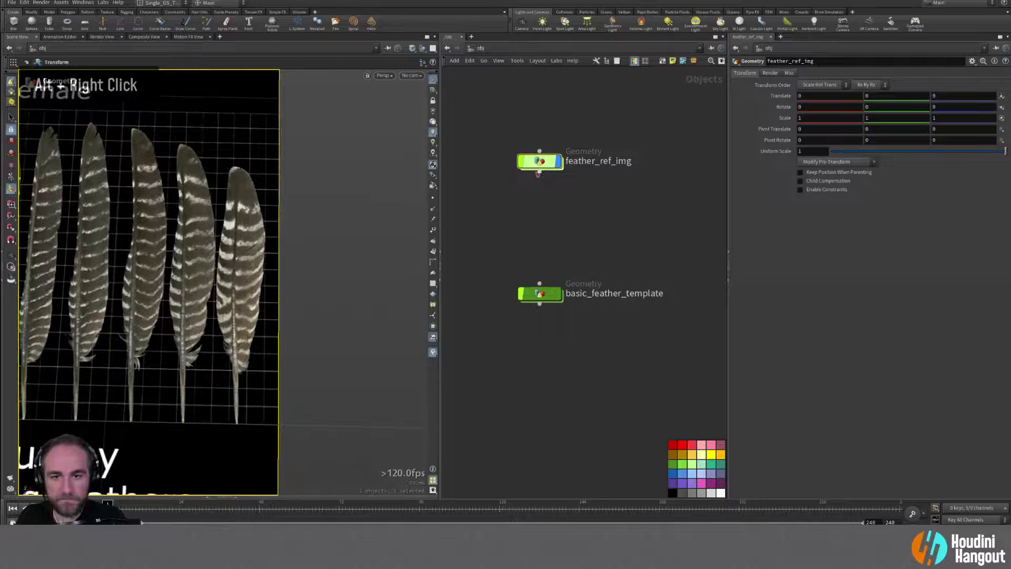
Step: Move basic_feather_template closer beneath feather_ref_img and add a new Geometry object below it
left_click_drag(540, 295, 540, 211)
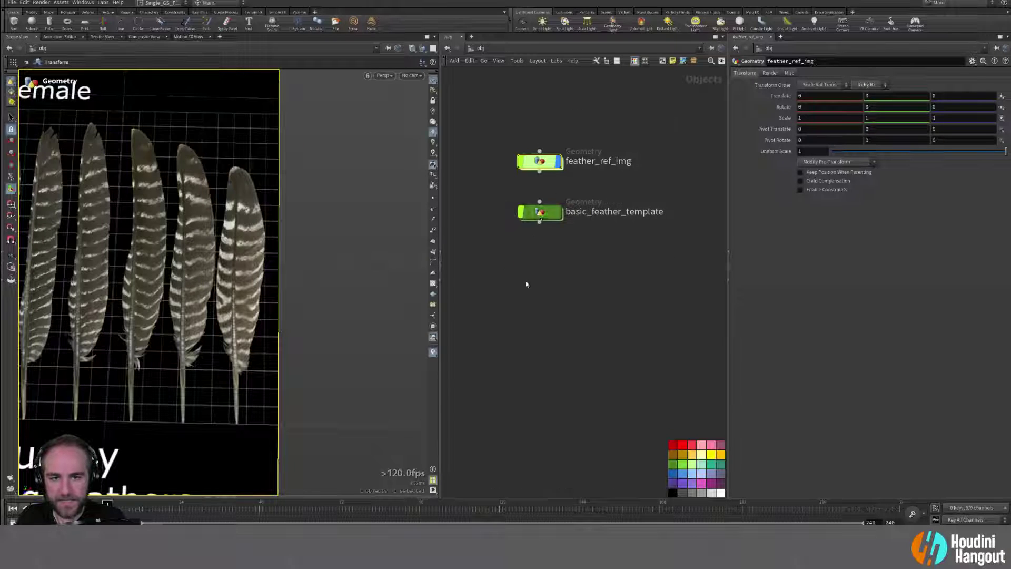
key("Tab")
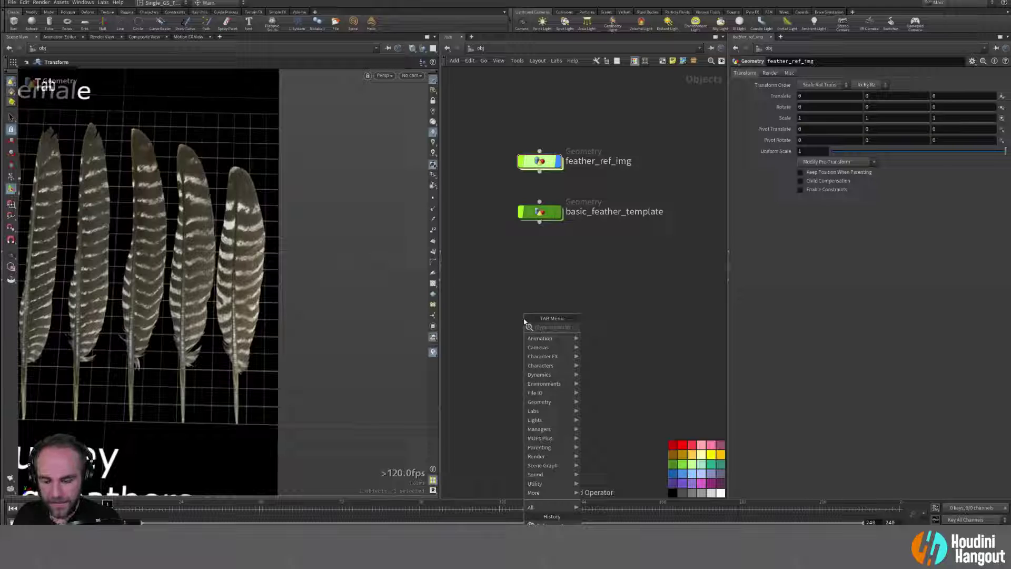
type("geo")
key("Return")
left_click(550, 273)
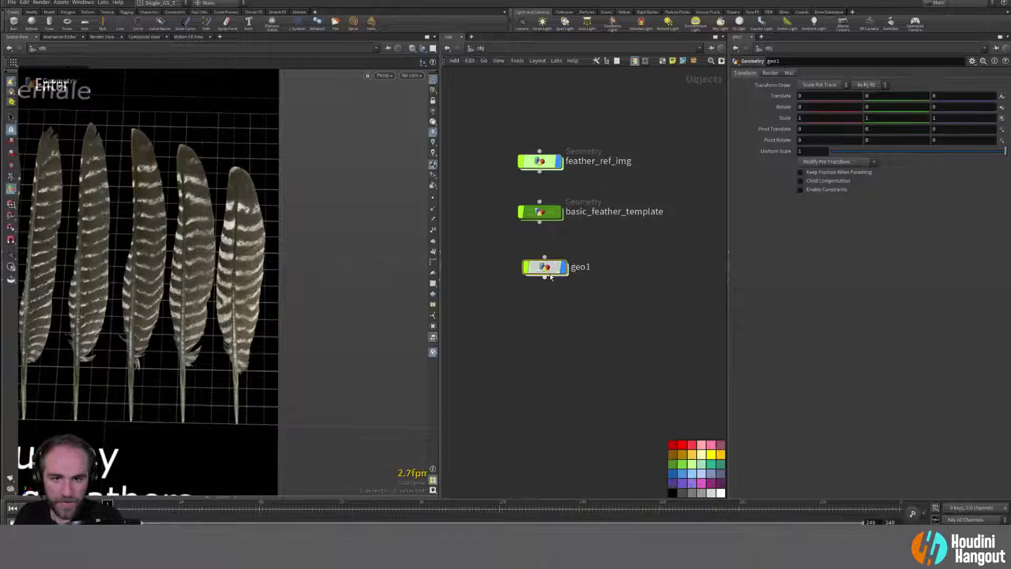
Step: Rename the new Geometry object as turkey_feather_template and line it up beneath basic_feather_template
double_click(575, 267)
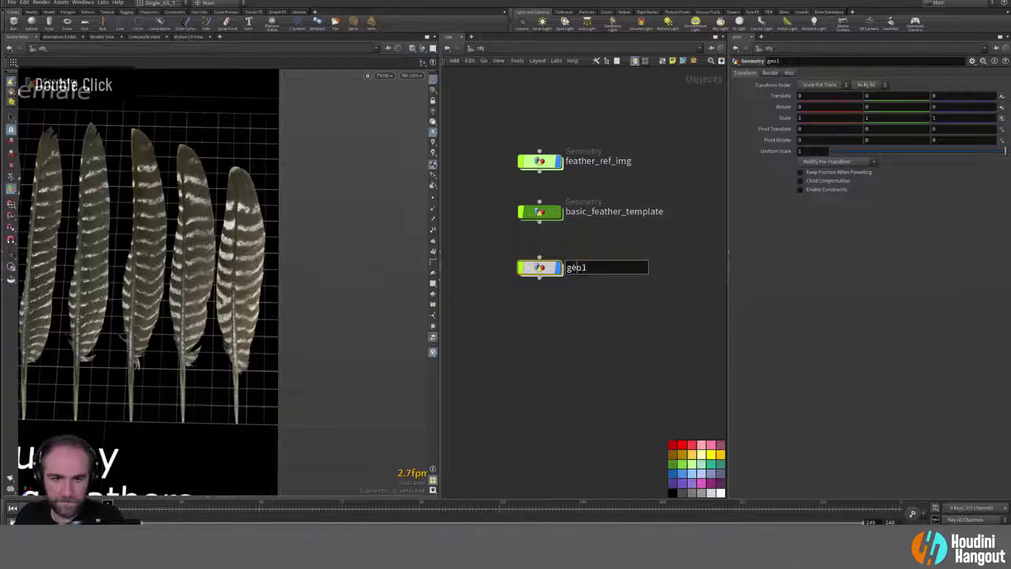
type("turke")
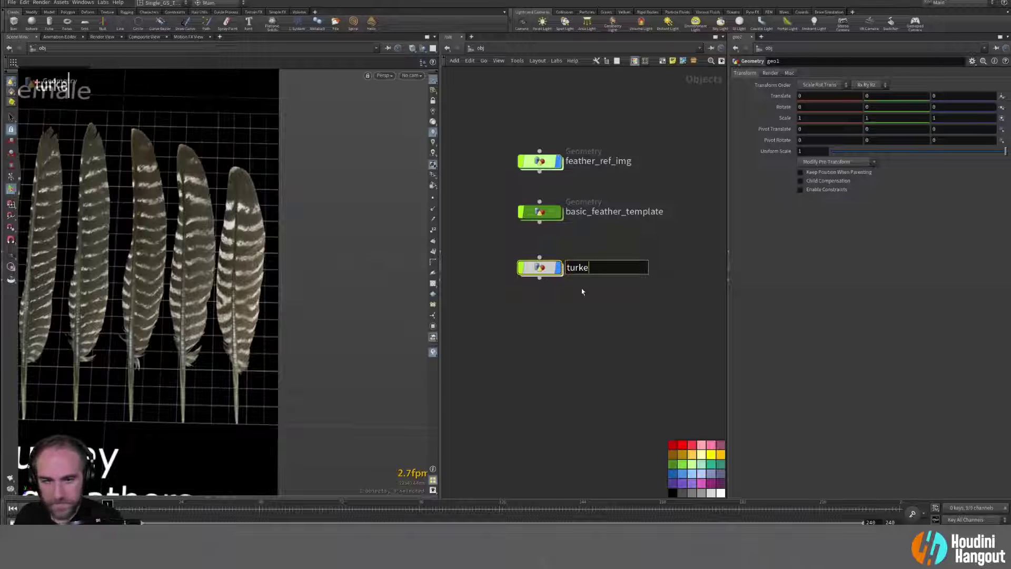
type("y_featherr_")
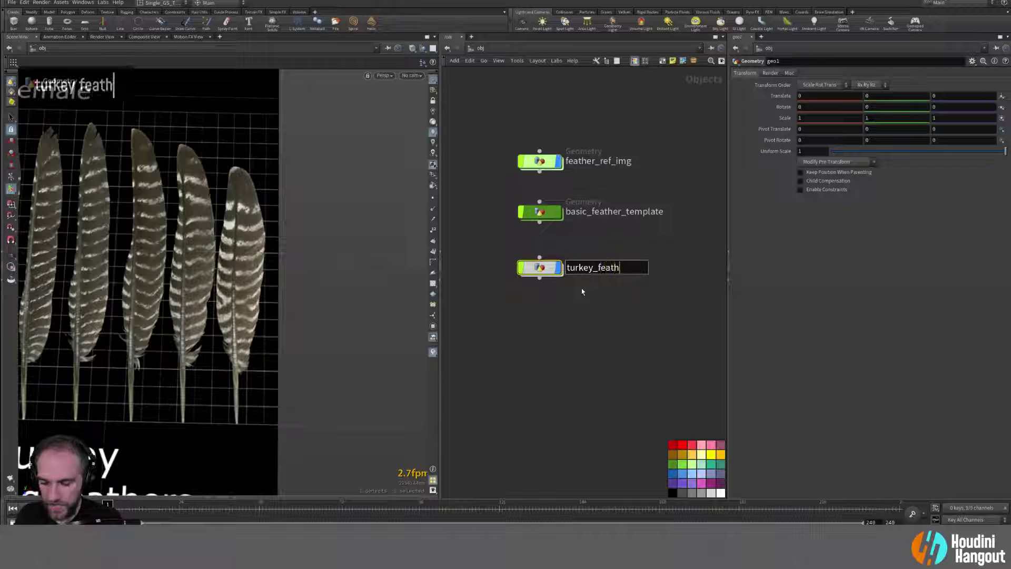
key("BackSpace")
key("BackSpace")
key("BackSpace")
type("r_t")
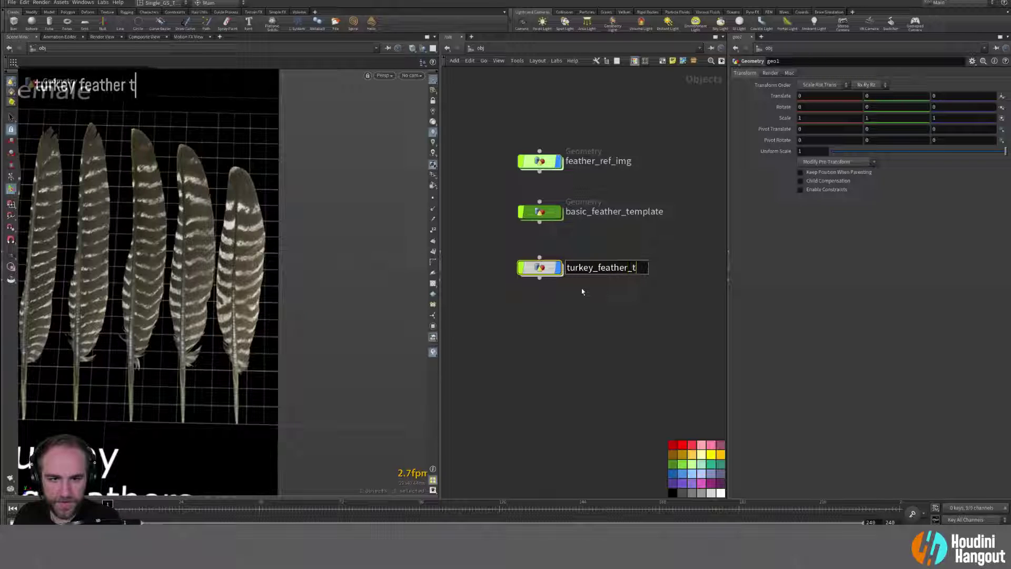
type("emplate")
key("Return")
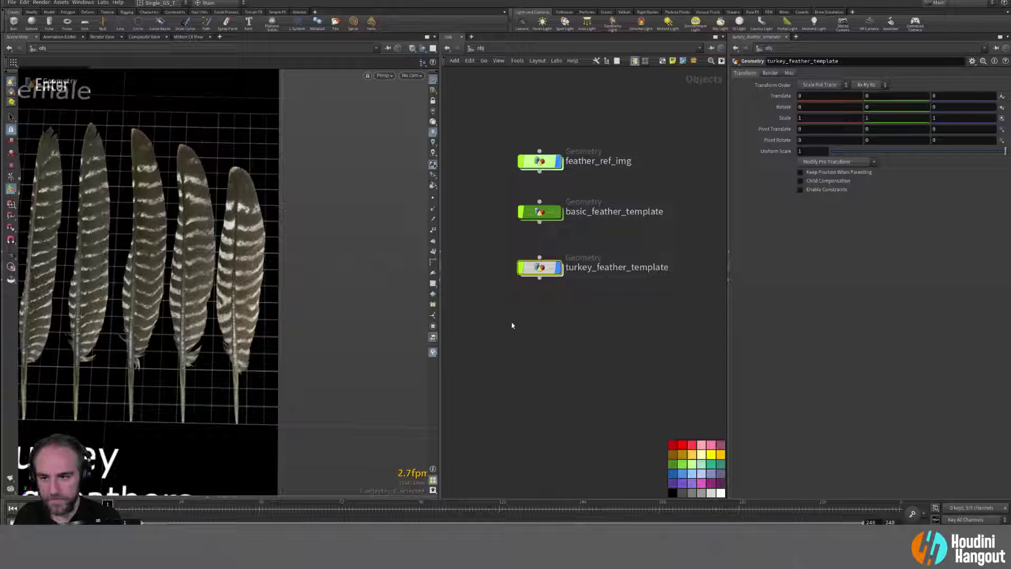
left_click_drag(539, 273, 540, 273)
right_click_drag(230, 269, 224, 263, "alt")
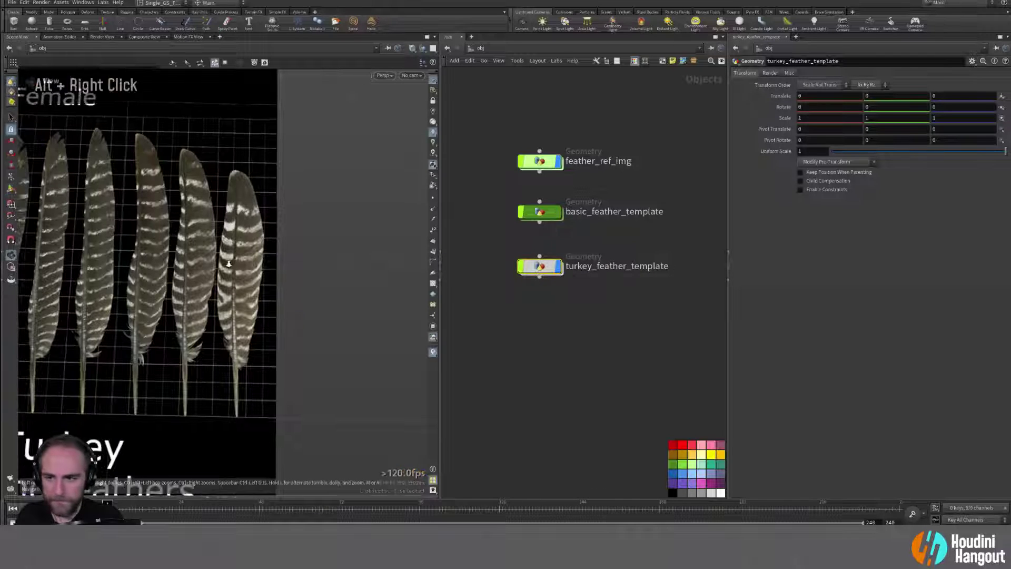
middle_click_drag(218, 278, 234, 276, "alt")
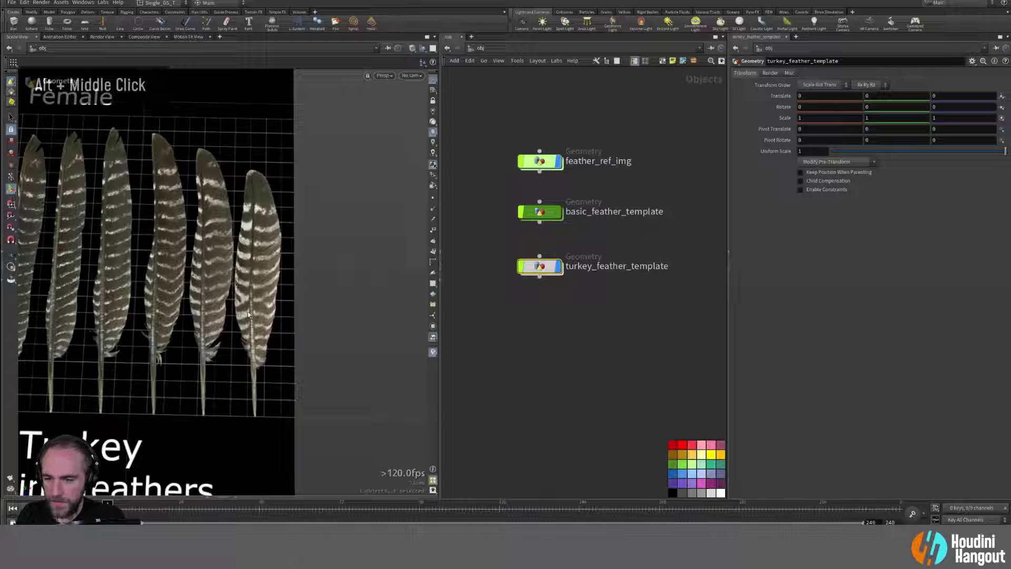
Step: Go inside turkey_feather_template and add a Bezier Curve node to its empty network
double_click(540, 266)
key("Tab")
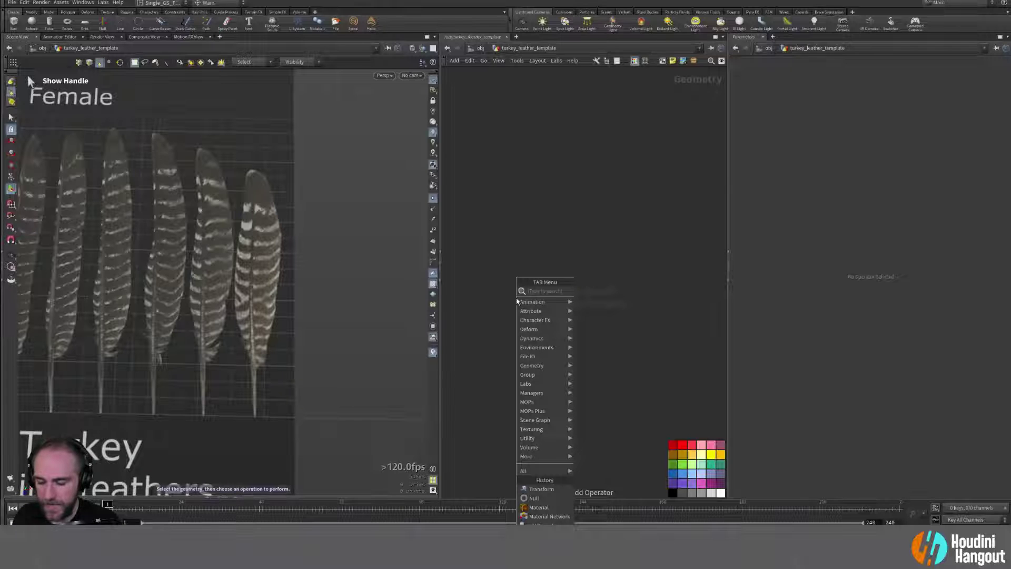
type("obj")
key("Return")
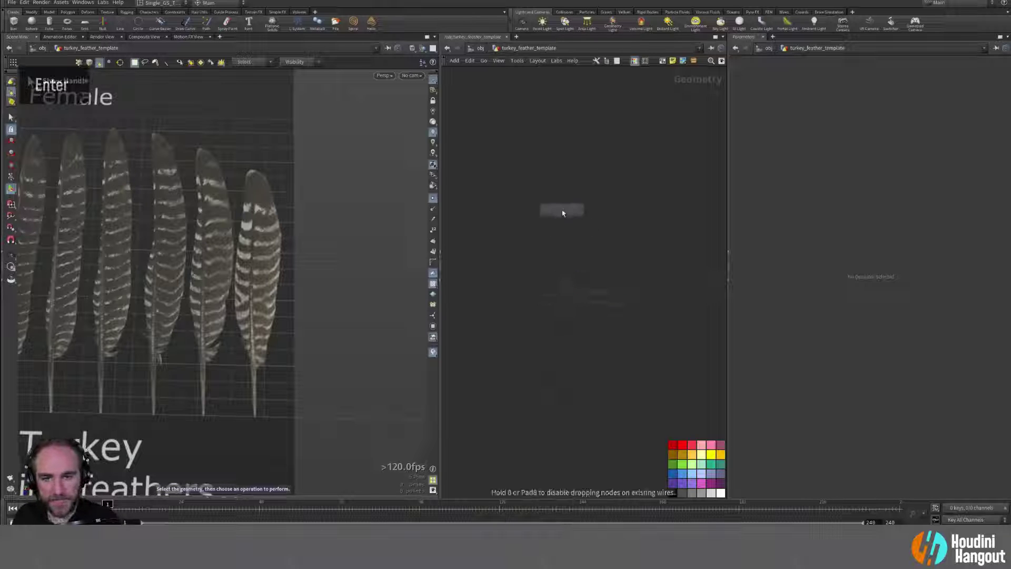
left_click(562, 210)
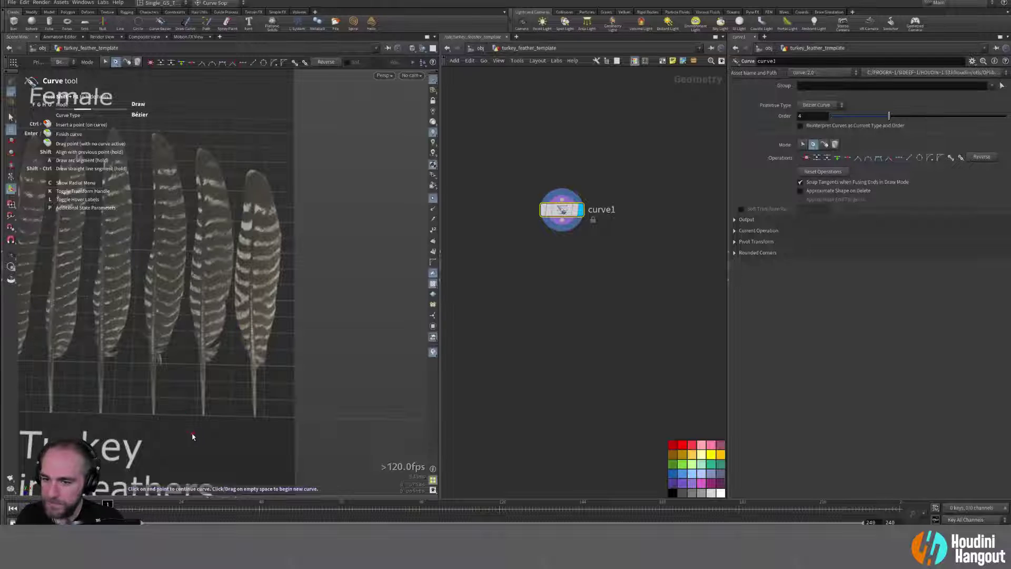
Step: Set the viewport to show all objects so the feather reference displays unghosted behind the curve work
middle_click_drag(197, 370, 247, 322, "alt")
right_click_drag(248, 323, 251, 398, "alt")
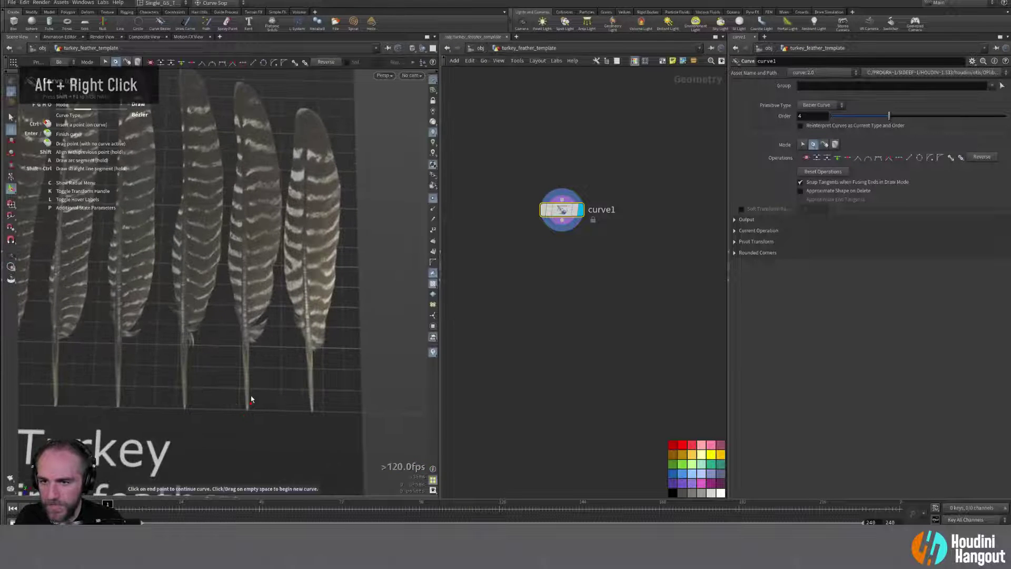
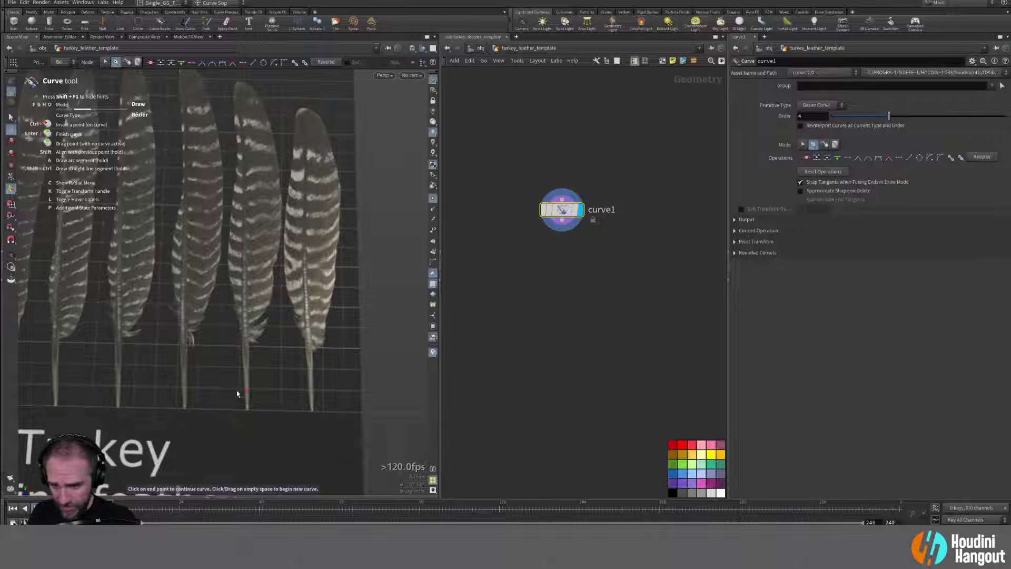
left_click_drag(238, 394, 235, 392, "alt")
right_click_drag(234, 392, 228, 388, "alt")
middle_click_drag(228, 388, 228, 378, "alt")
left_click_drag(228, 378, 234, 393, "alt")
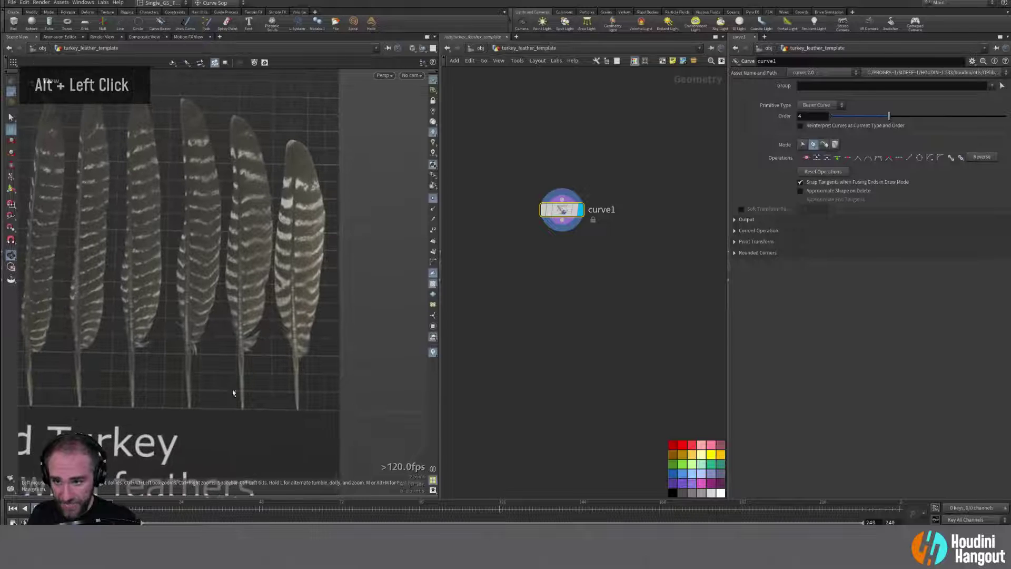
left_click(422, 48)
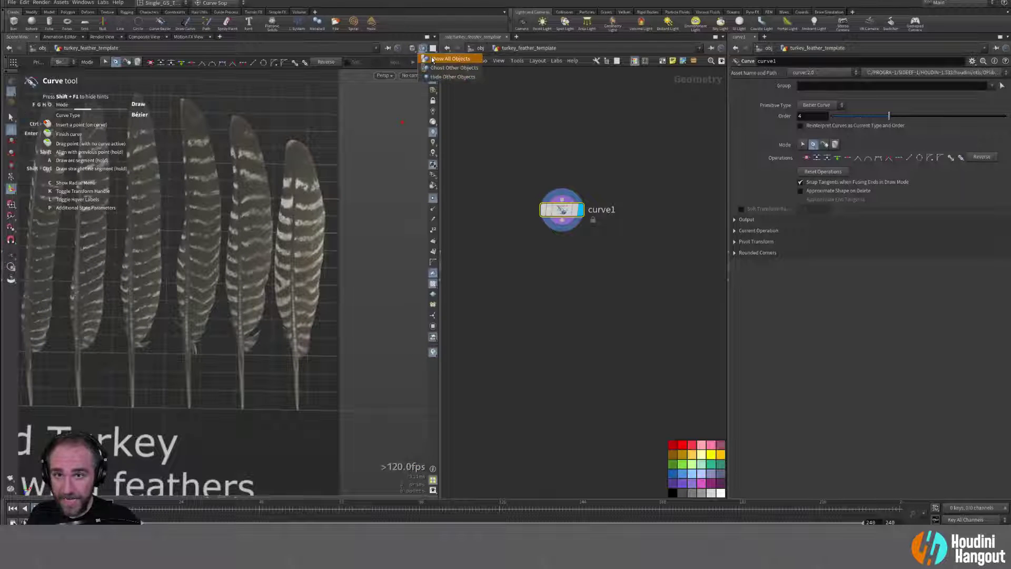
left_click(432, 59)
Step: Draw a Bezier curve along the shaft of the second-to-last reference feather, from the quill's base to the feather tip
right_click_drag(243, 386, 249, 373, "alt")
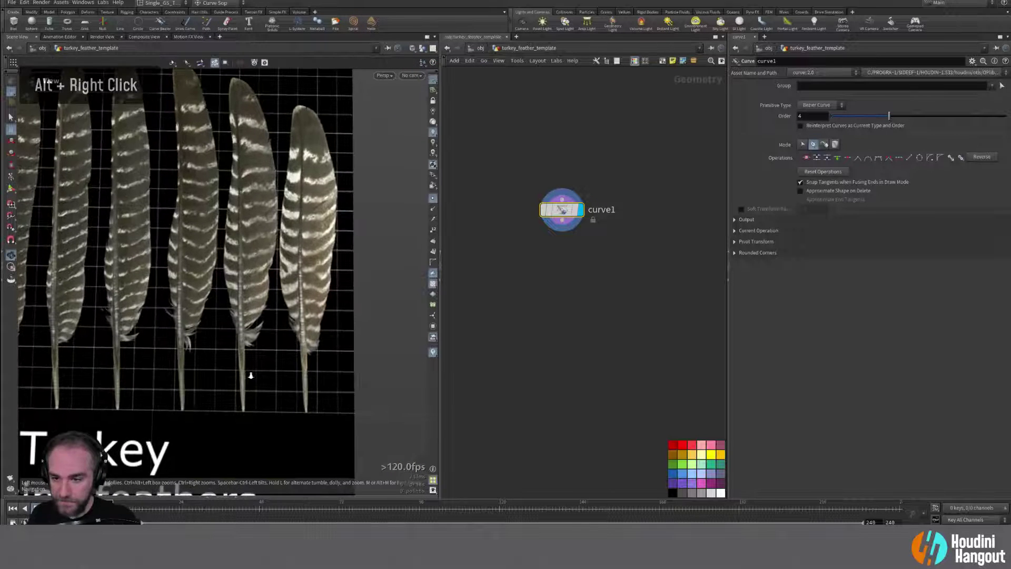
left_click(243, 410)
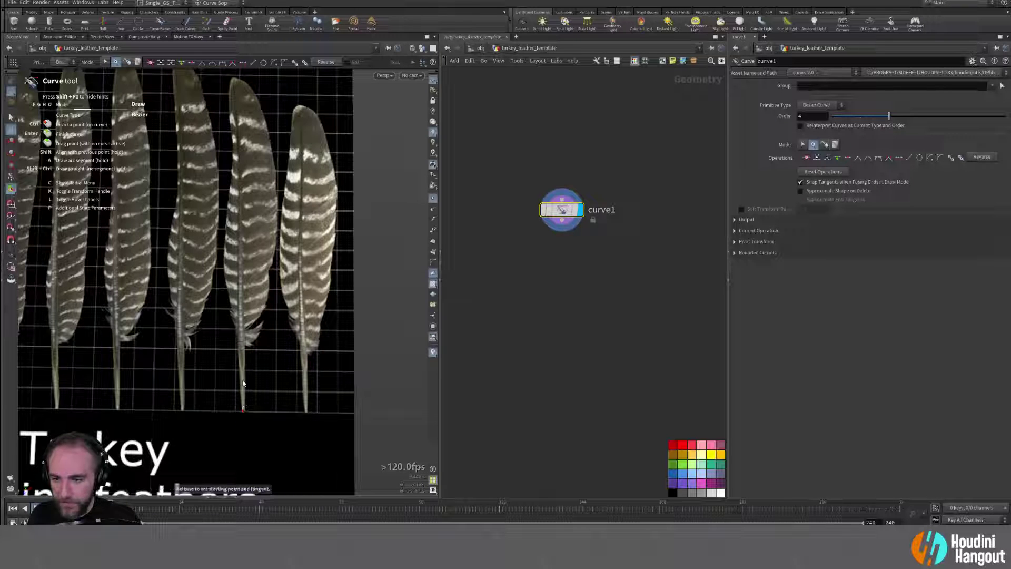
left_click_drag(241, 292, 236, 106)
left_click_drag(236, 95, 234, 81)
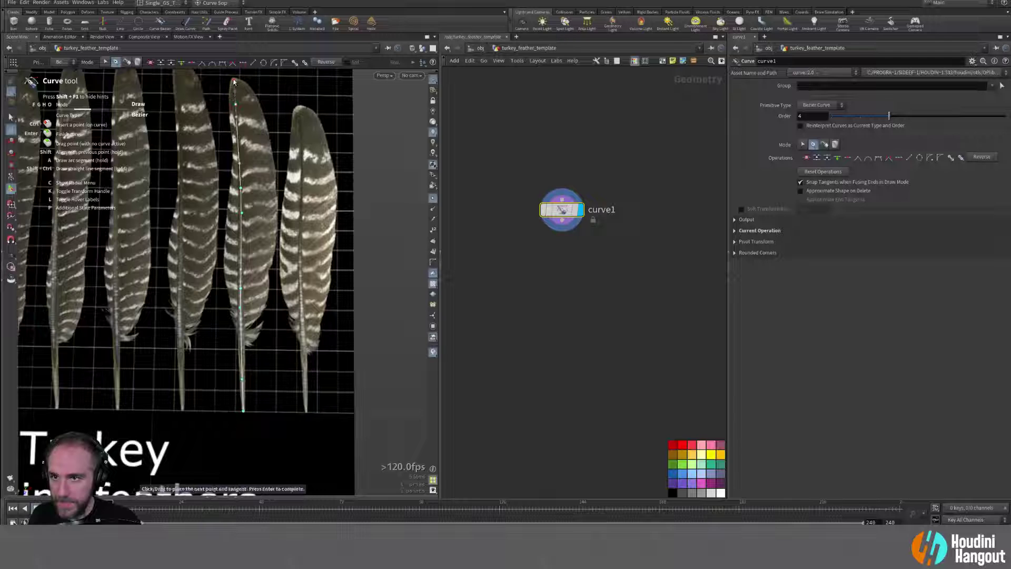
key("Return")
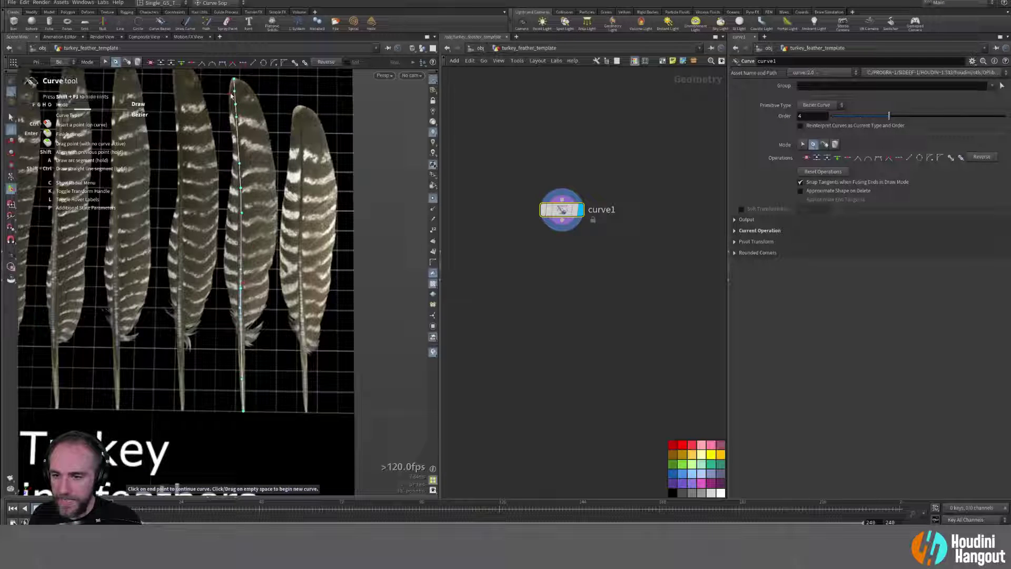
Step: Trace the narrow left edge of the same feather with a second Bezier curve, from the lowest barbs up to the tip
left_click(238, 334)
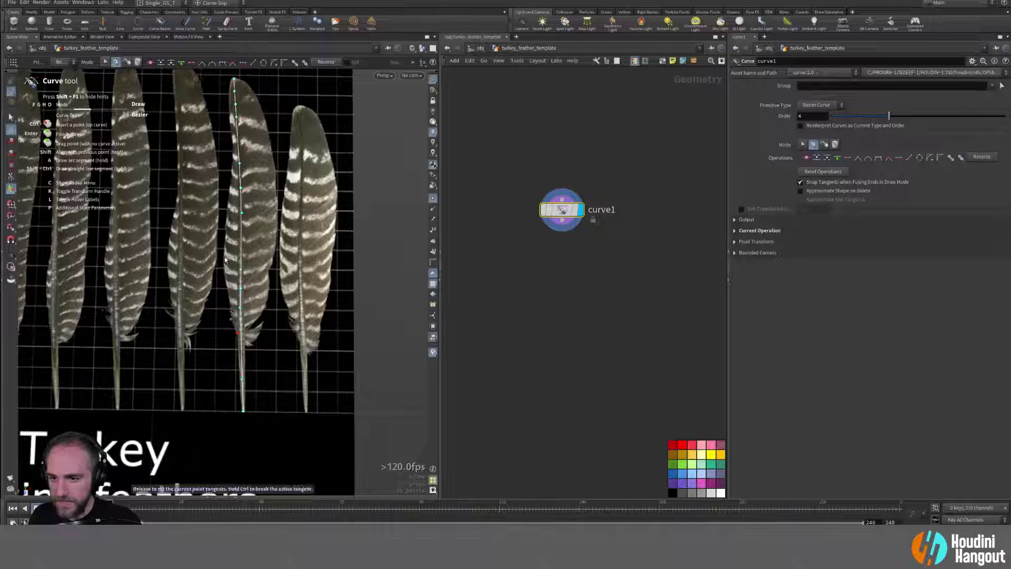
left_click_drag(225, 271, 227, 242)
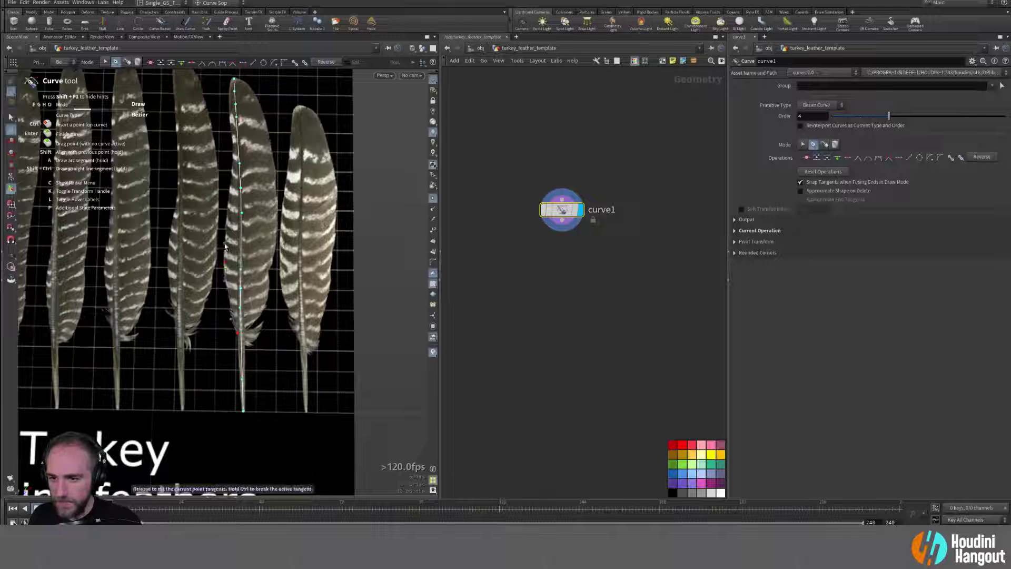
left_click(229, 191)
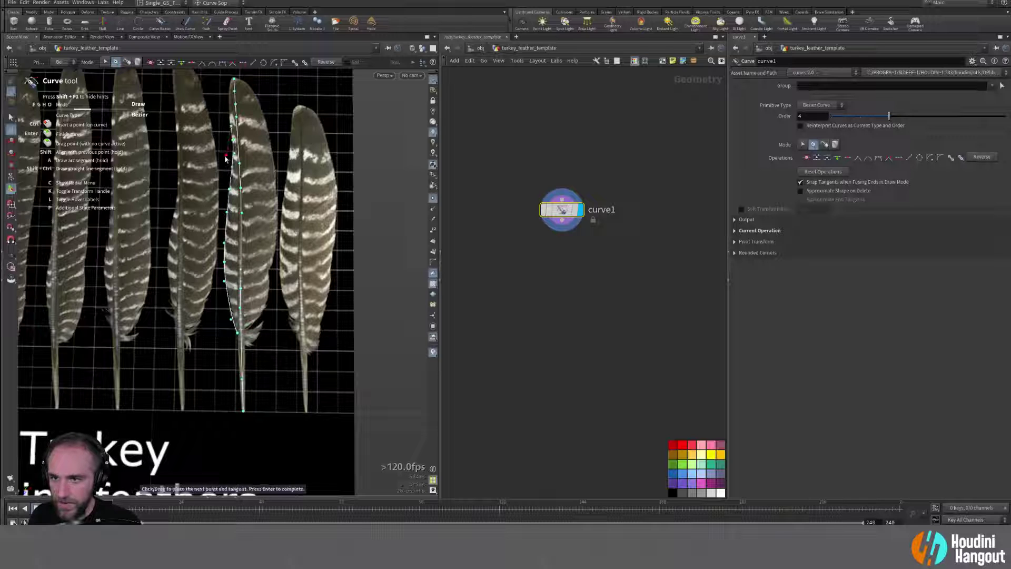
key("ctrl+z")
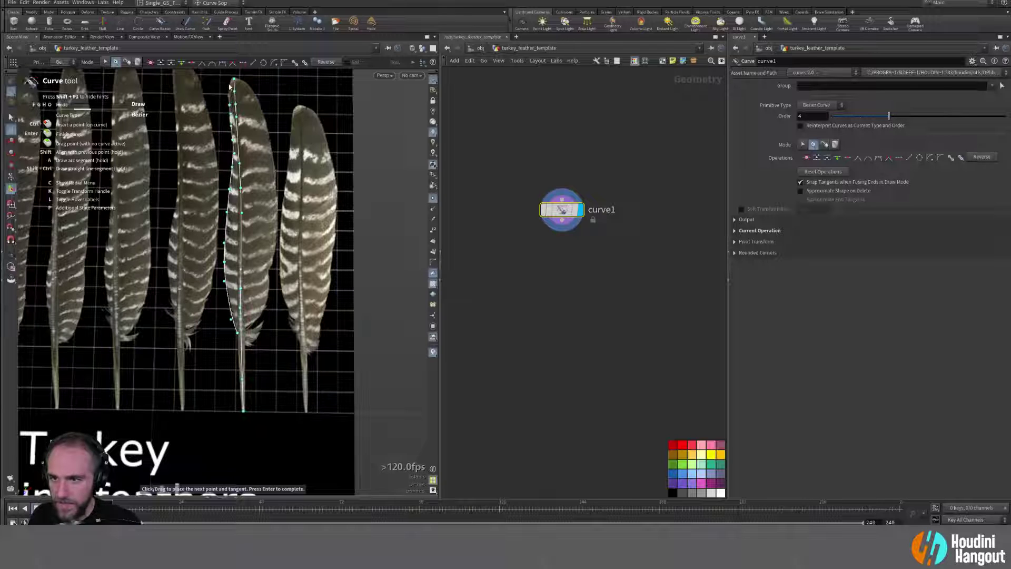
left_click_drag(234, 82, 233, 81)
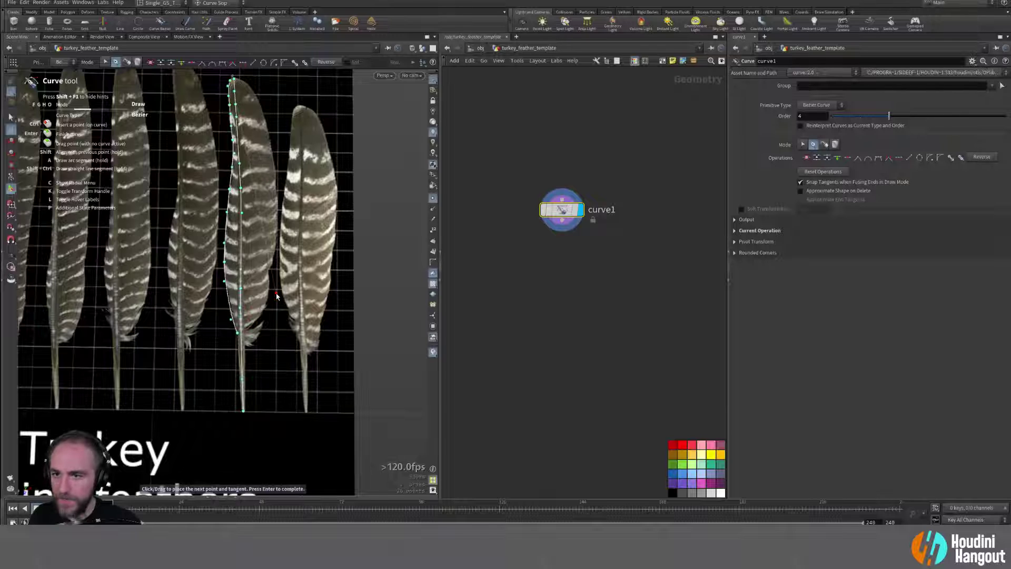
key("Return")
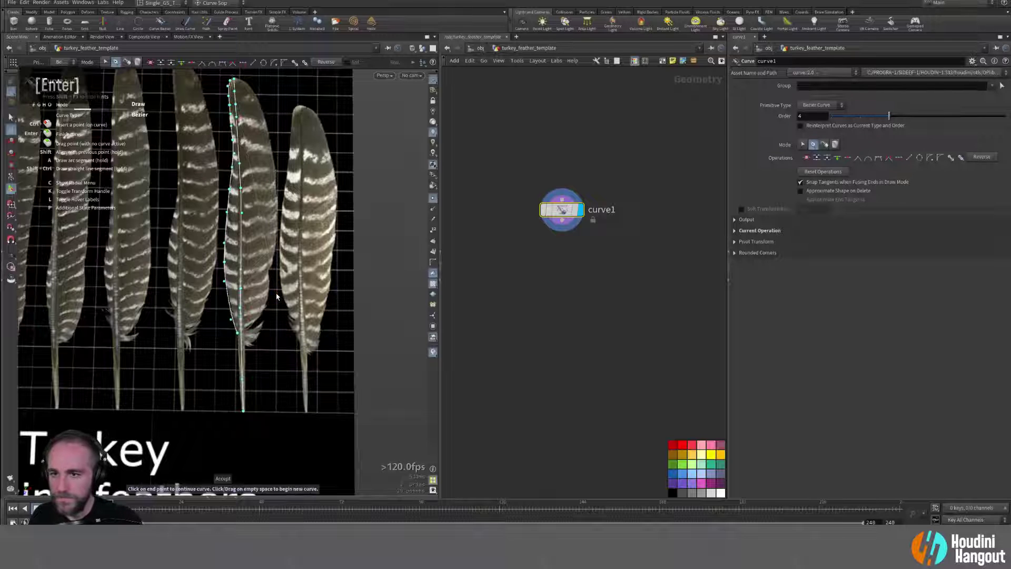
Step: Trace the wide right edge of the feather with a third Bezier curve, from the lowest barbs around to the tip
left_click(247, 347)
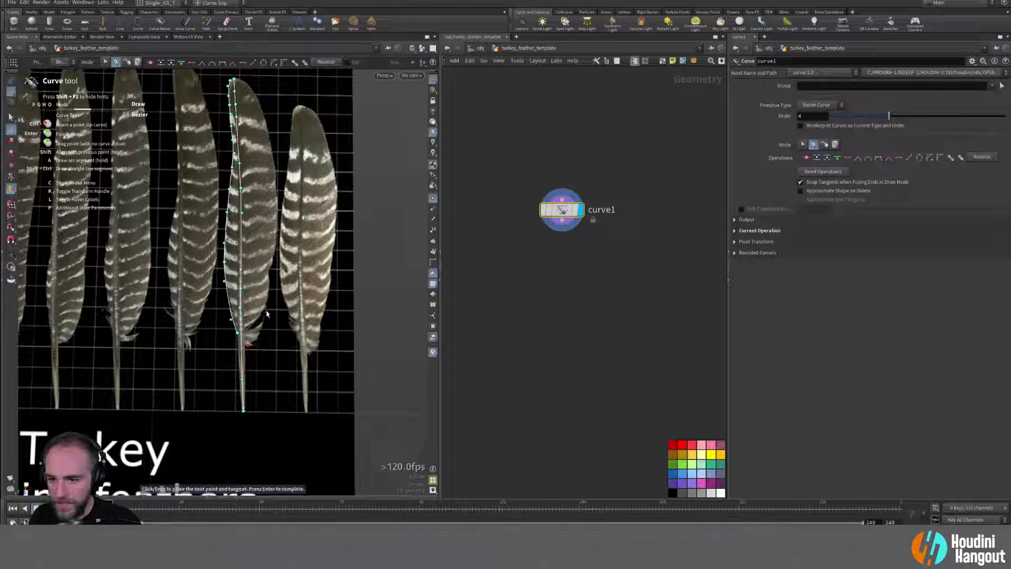
left_click_drag(266, 309, 273, 266)
middle_click(273, 266)
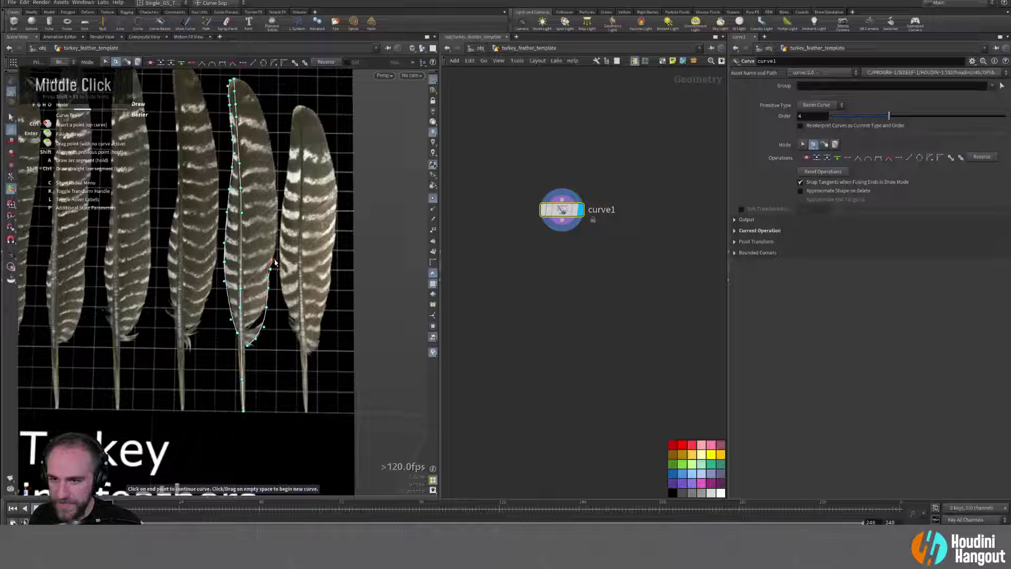
left_click(273, 263)
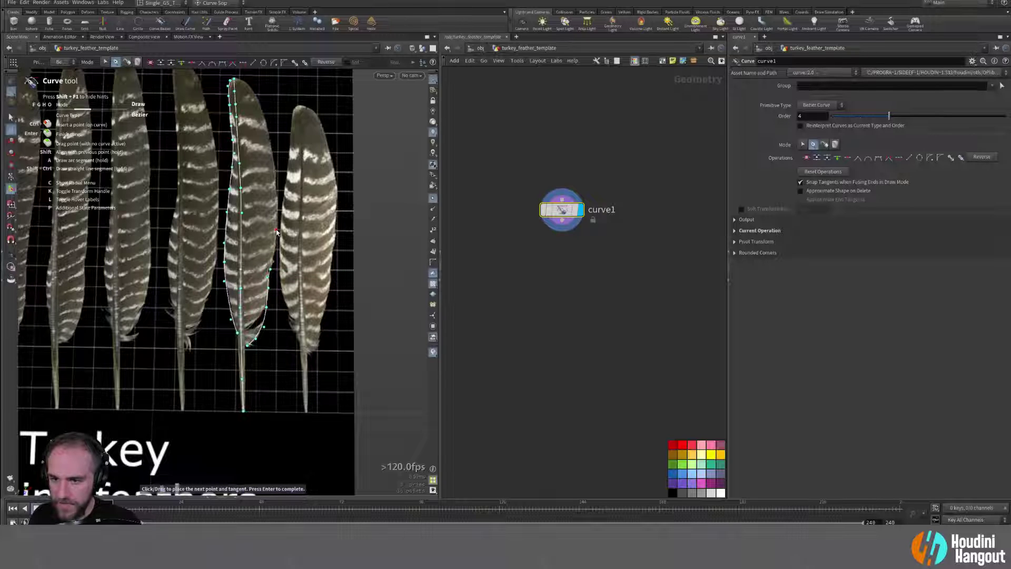
left_click_drag(278, 229, 281, 216)
left_click_drag(276, 176, 276, 166)
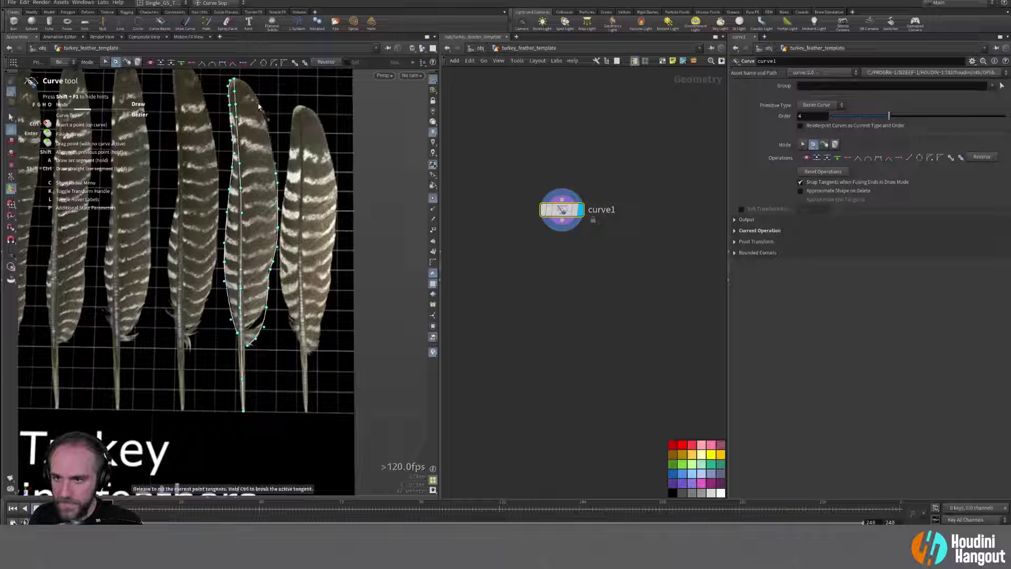
left_click_drag(263, 112, 232, 78)
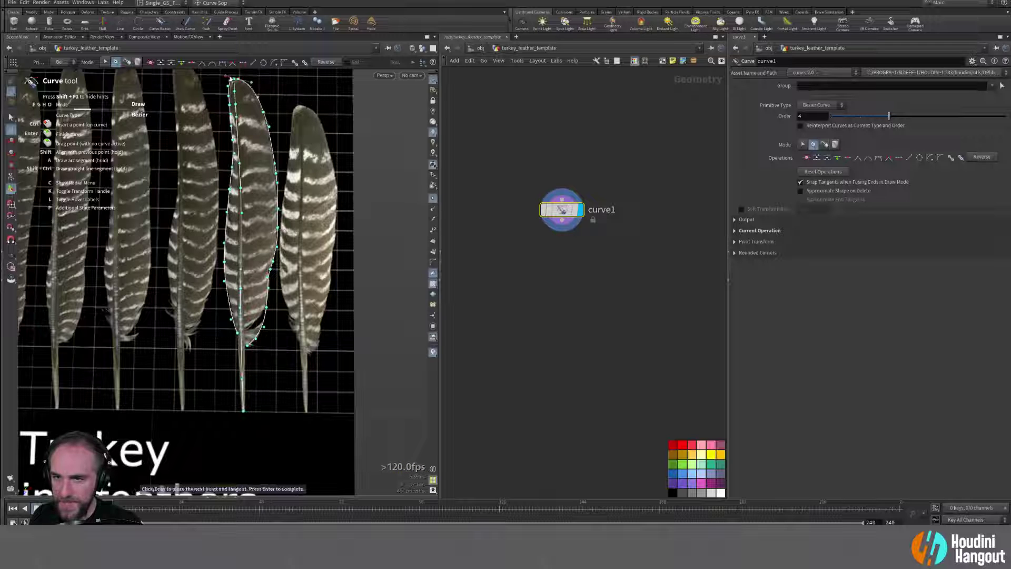
key("Return")
Step: Switch the curve to Edit mode and adjust the lower part of the right outline to follow the feather's edge
right_click_drag(293, 247, 320, 266, "alt")
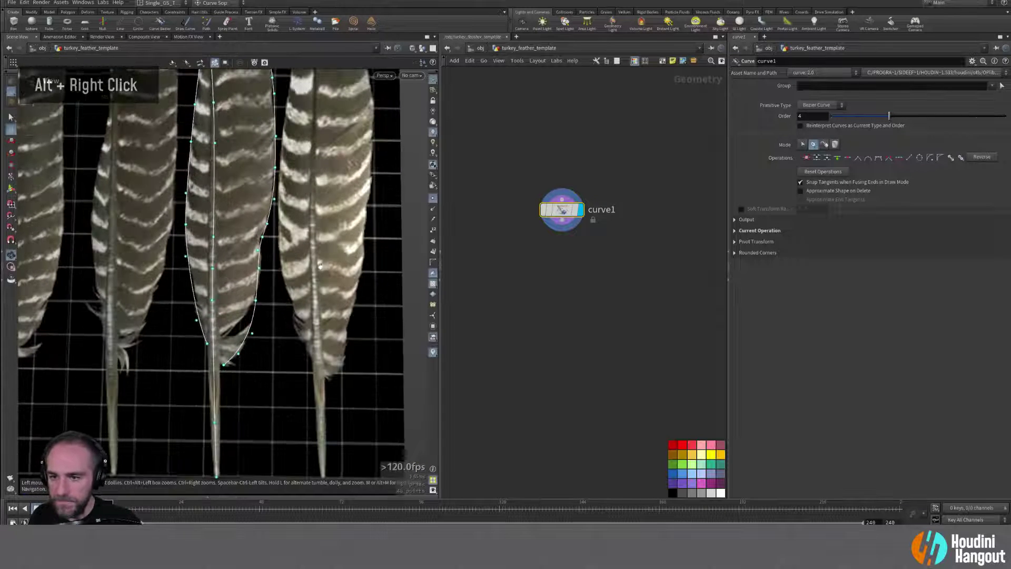
key("Return")
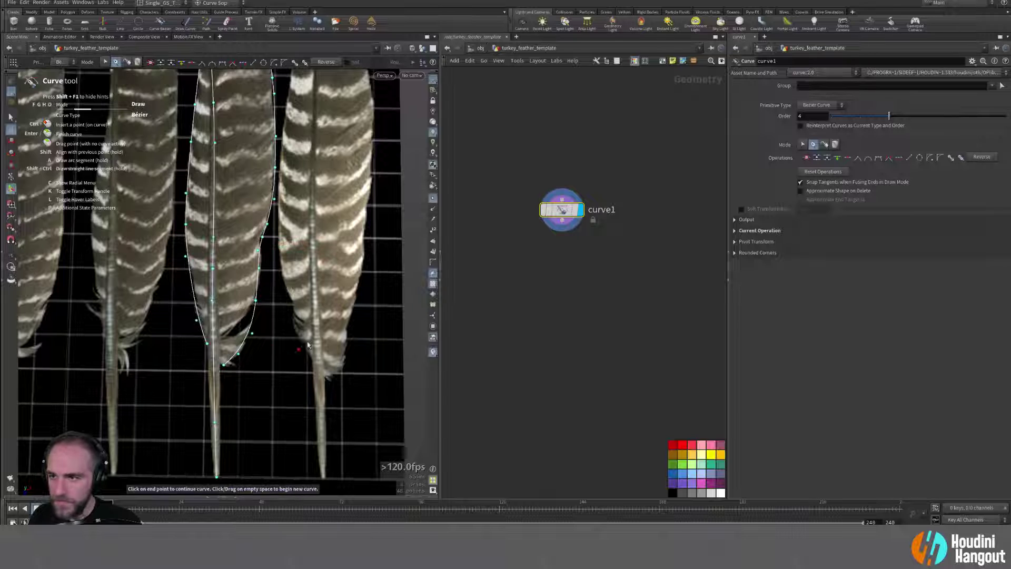
key("f")
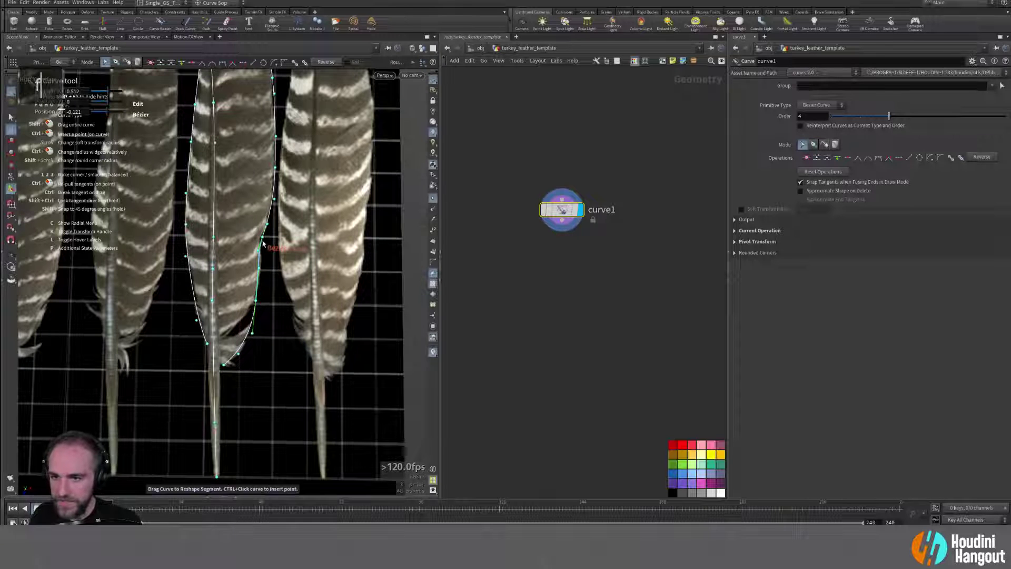
left_click_drag(264, 241, 258, 298)
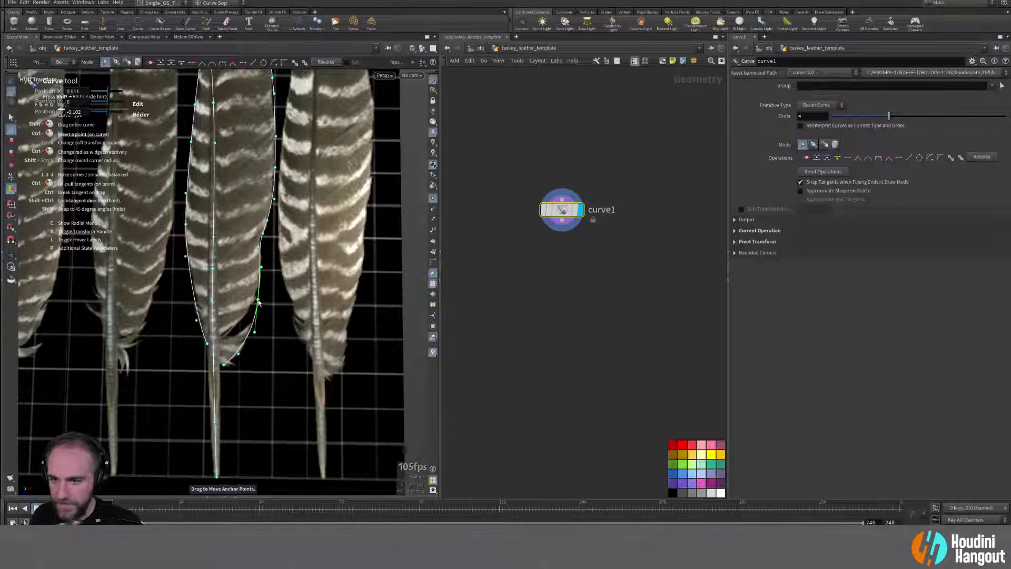
Step: Hide the other objects in the viewport so only the three feather curves are displayed
right_click_drag(257, 298, 203, 322, "alt")
mouse_move(204, 322)
middle_mouse_down("alt")
mouse_move(195, 342)
mouse_move(190, 333)
middle_mouse_up("alt")
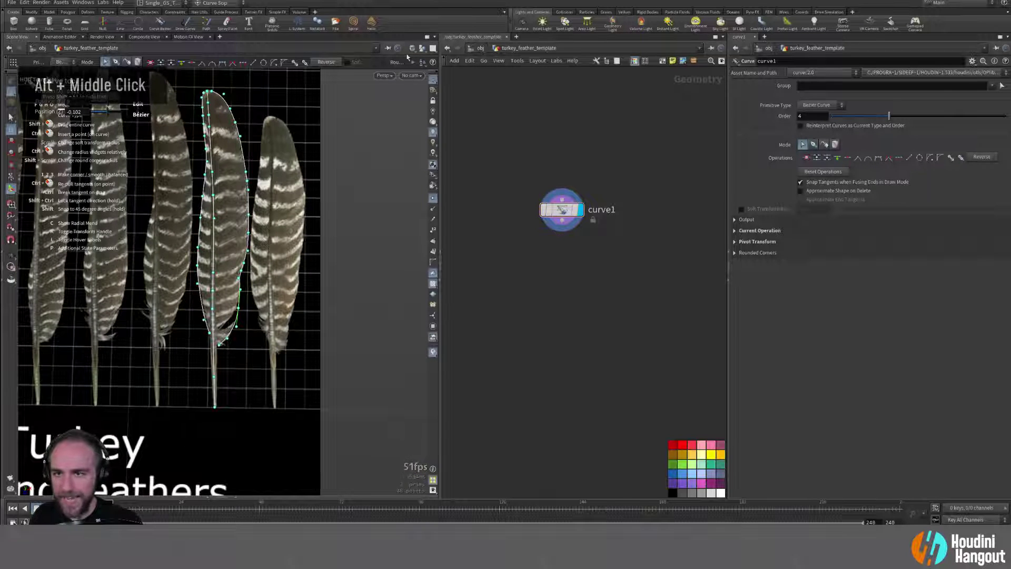
left_click(422, 48)
left_click(428, 77)
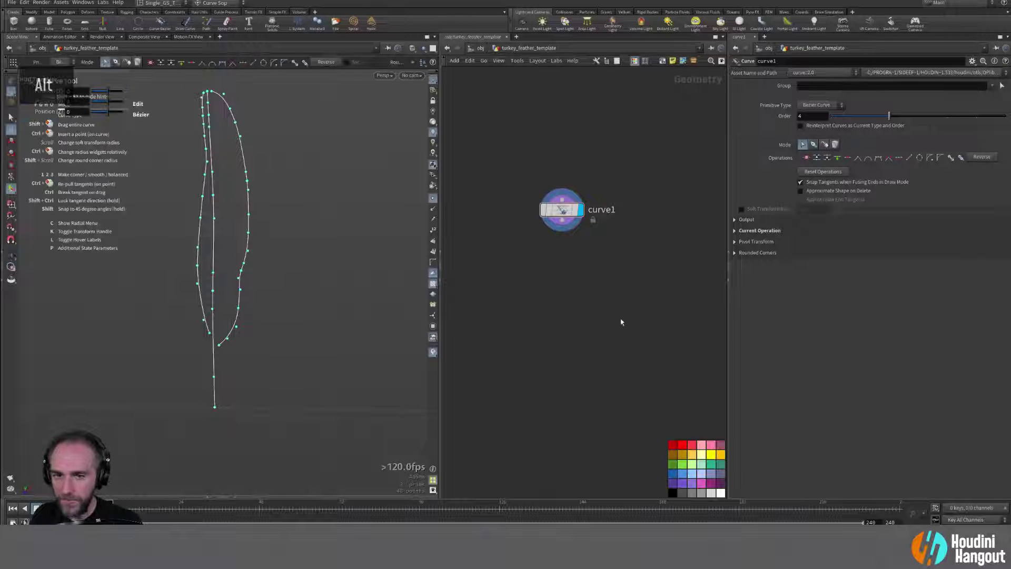
Step: Add a Feather Shape Organize node below curve1, wire curve1 into its first input and display it
middle_click_drag(615, 308, 539, 318, "alt")
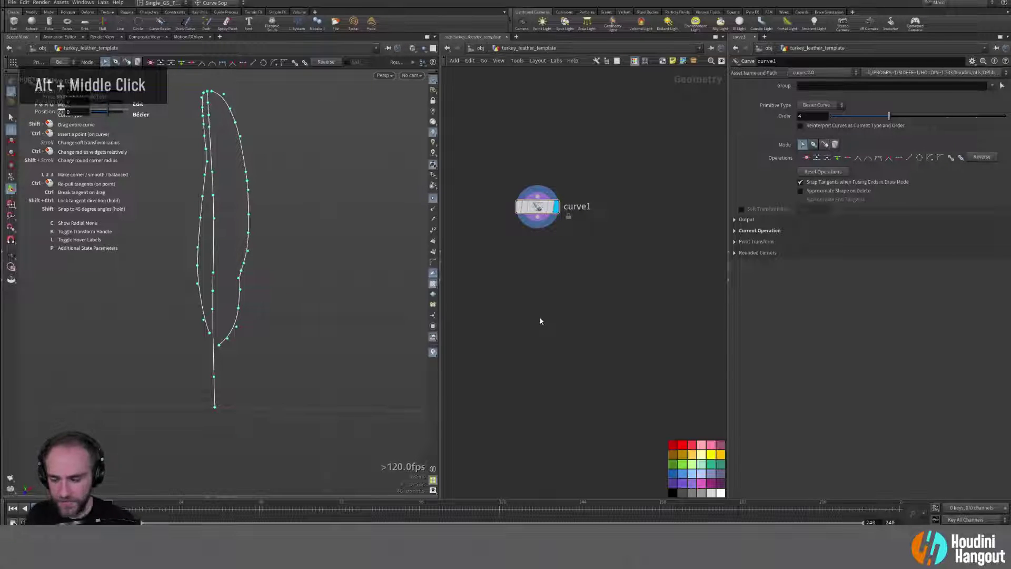
key("Tab")
type("feather sh")
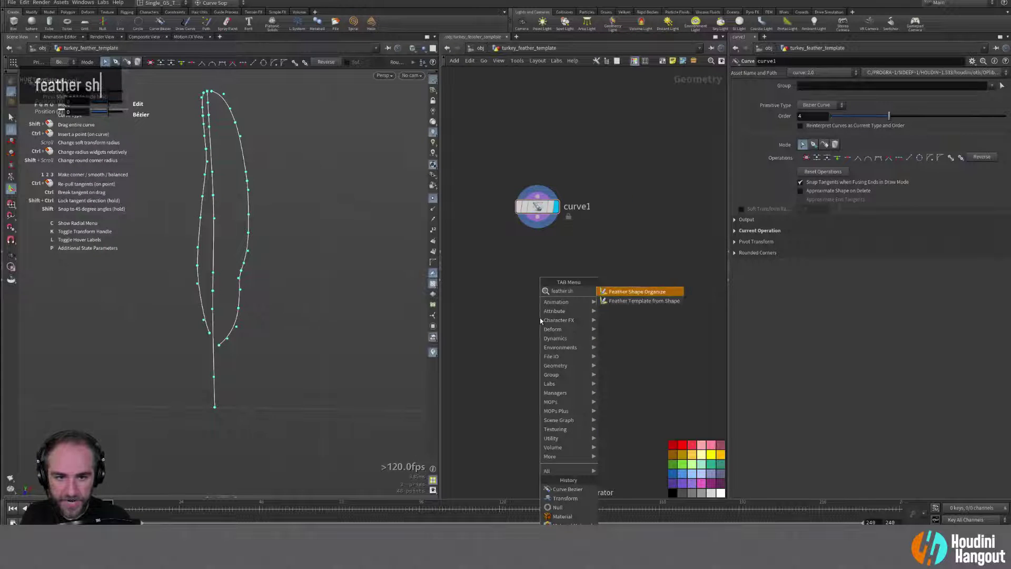
key("Return")
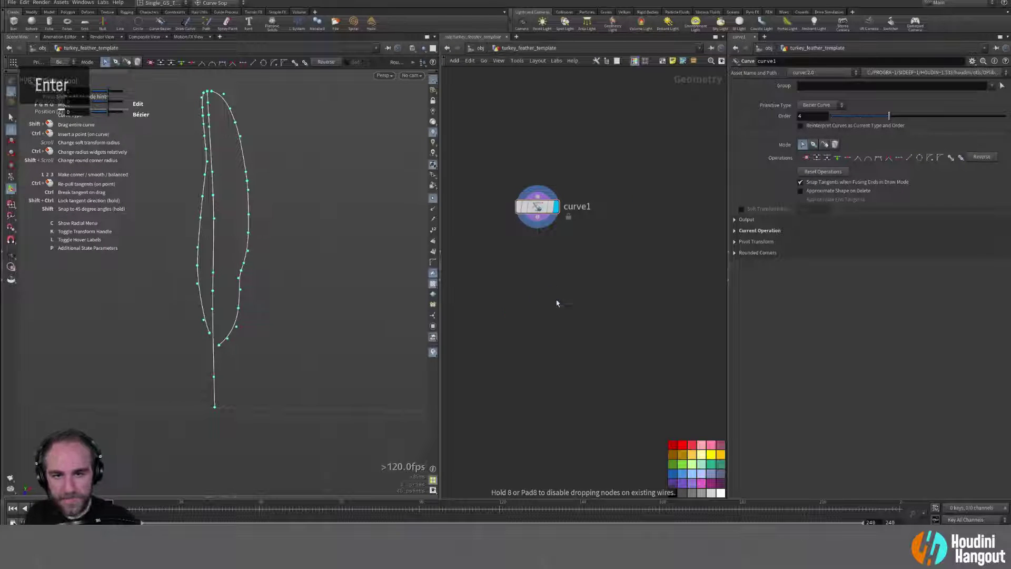
left_click(556, 299)
left_click(544, 289)
double_click(538, 218)
left_click(576, 299)
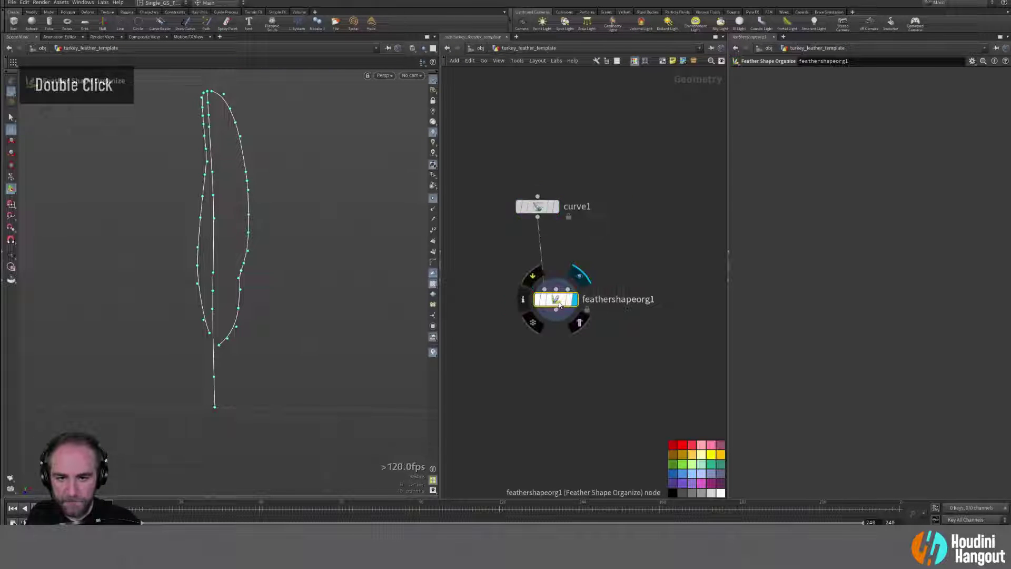
left_click_drag(554, 299, 560, 255)
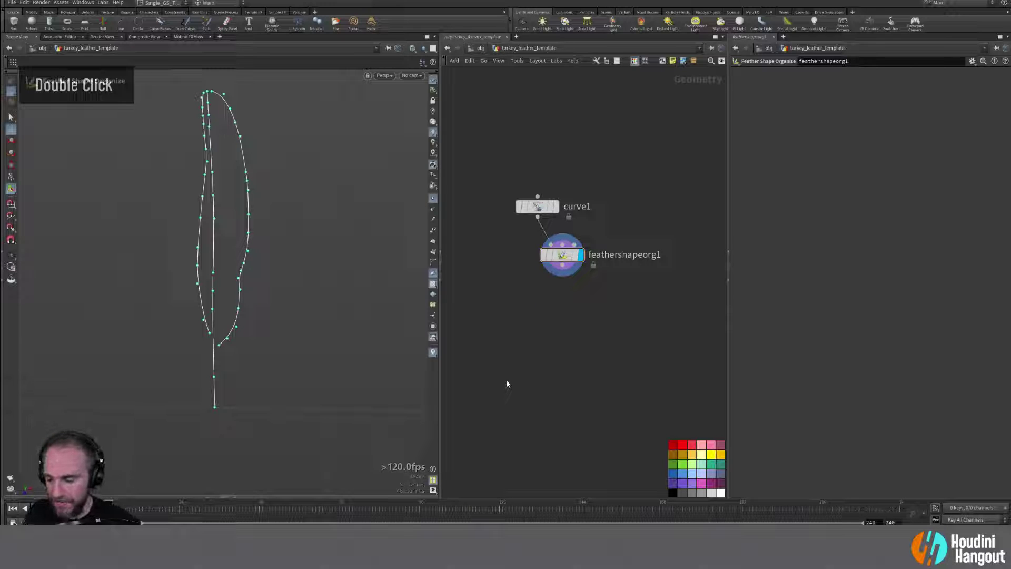
Step: Add a Feather Template from Shape node below the Feather Shape Organize node, connect it to that node's output and display it
key("Tab")
type("feather tem")
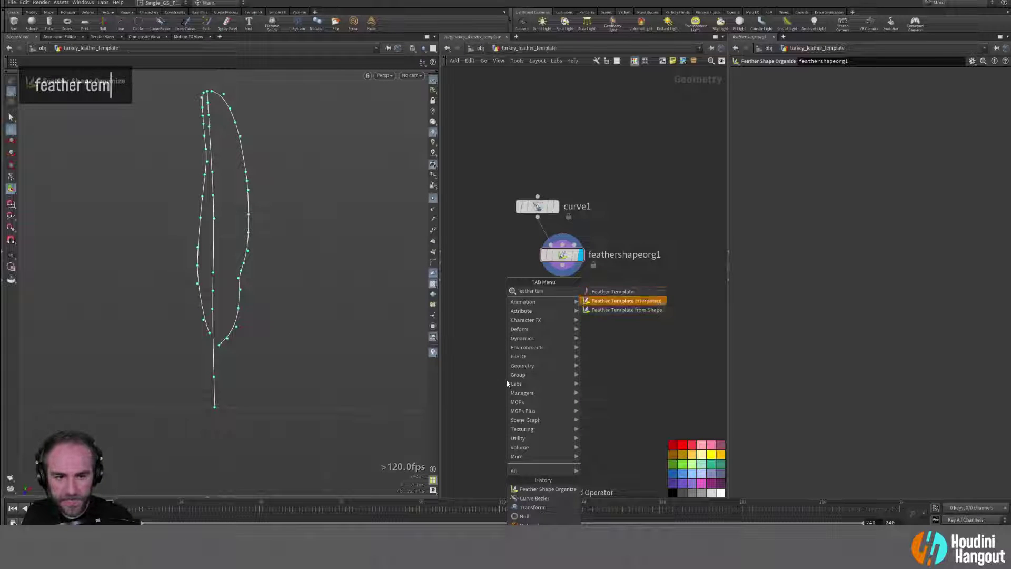
key("Return")
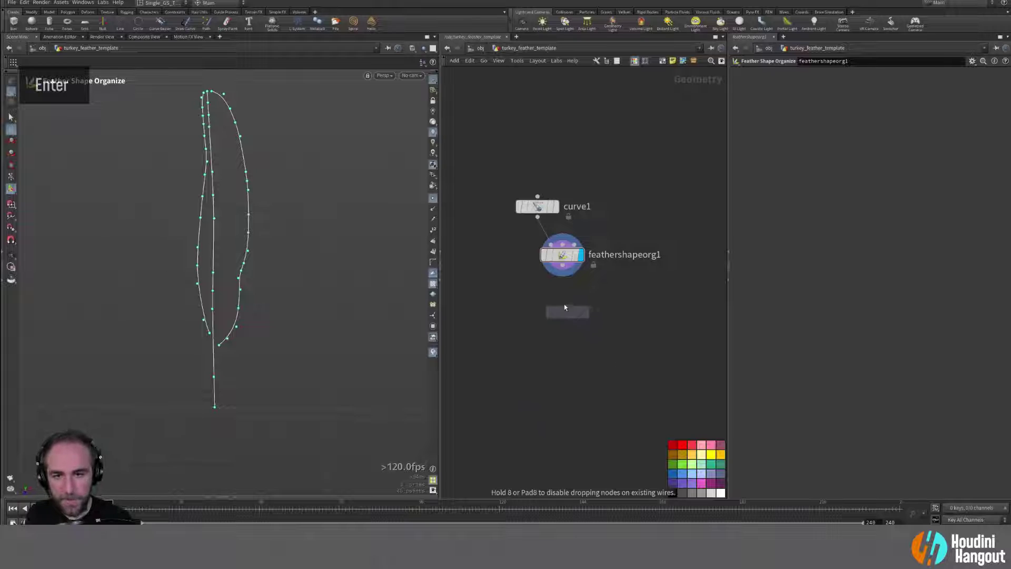
left_click(564, 307)
double_click(560, 308)
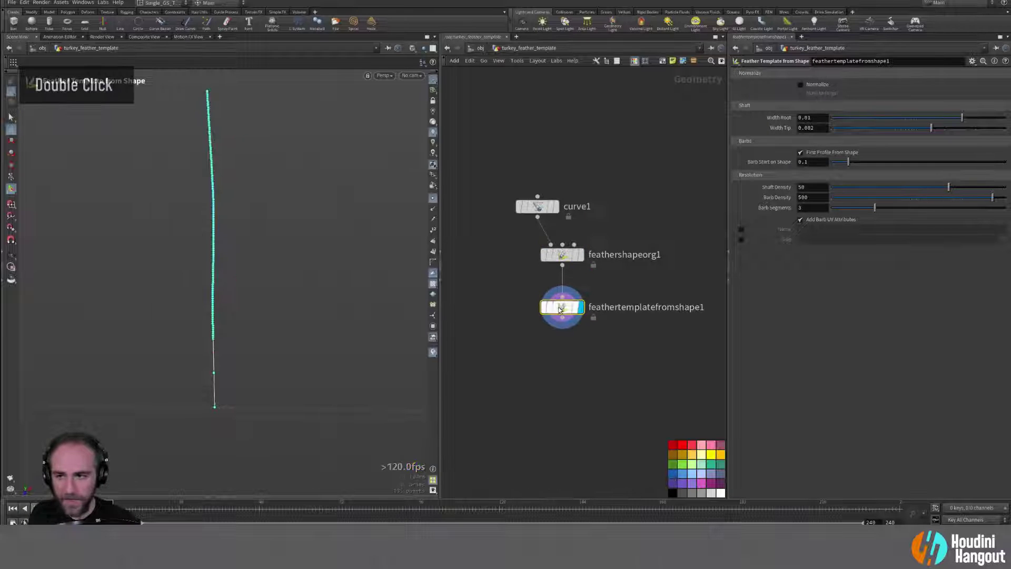
right_click_drag(287, 295, 280, 277, "alt")
left_click_drag(279, 277, 215, 317, "alt")
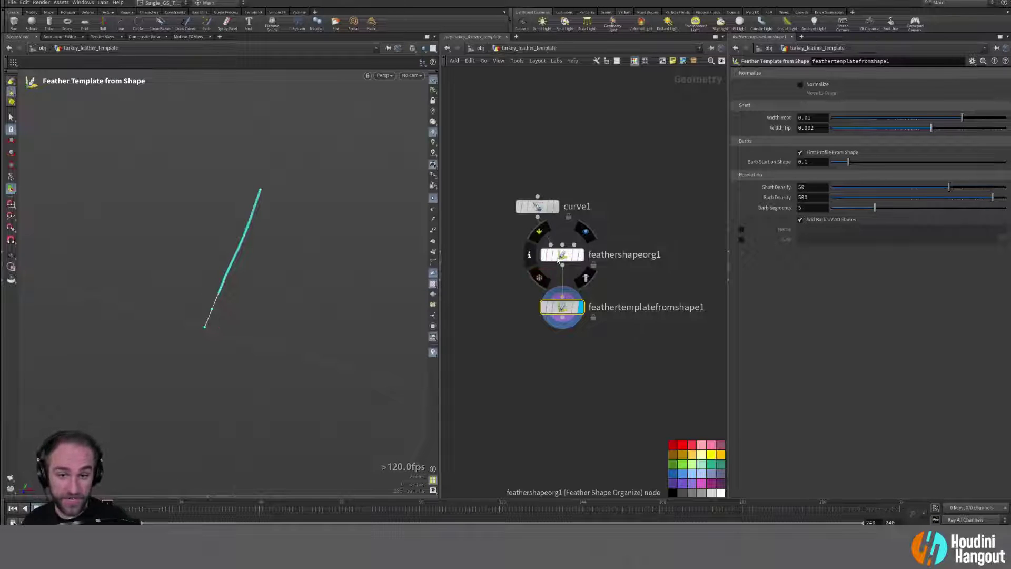
mouse_move(546, 275)
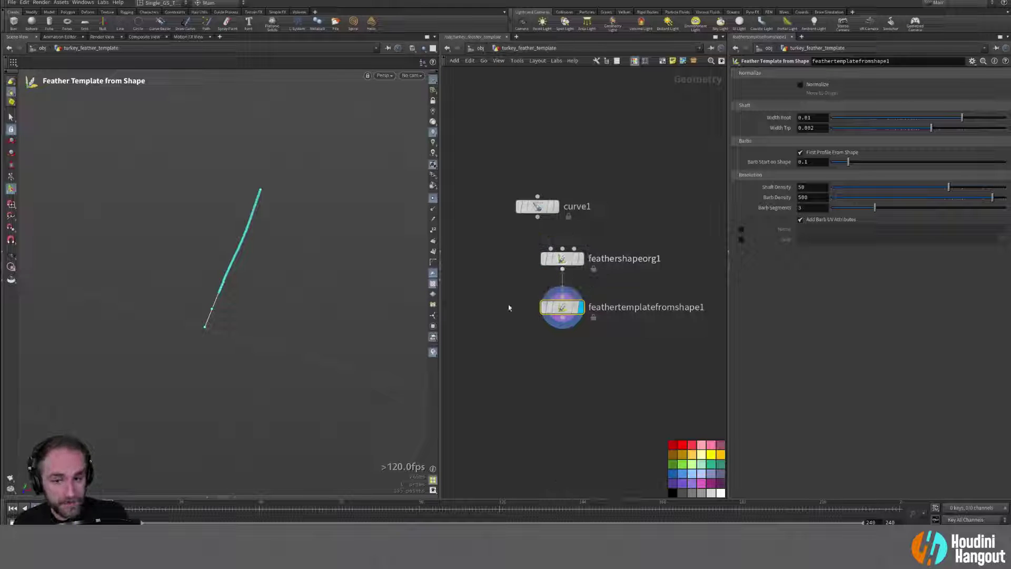
Step: Enable Shade Open Curves in Viewport on the turkey_feather_template object and go back inside it
key("u")
key("i")
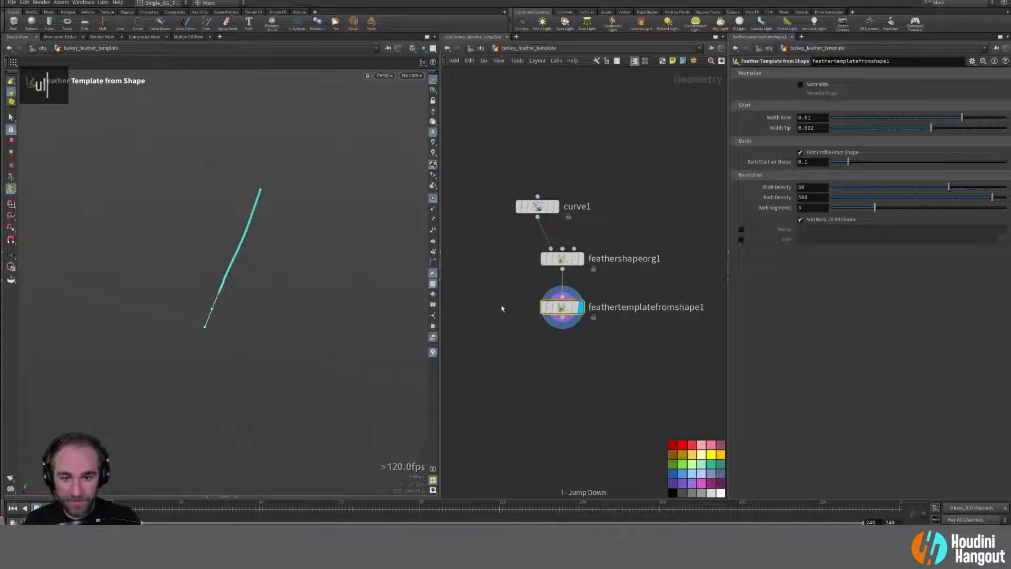
key("u")
left_click_drag(485, 242, 598, 303)
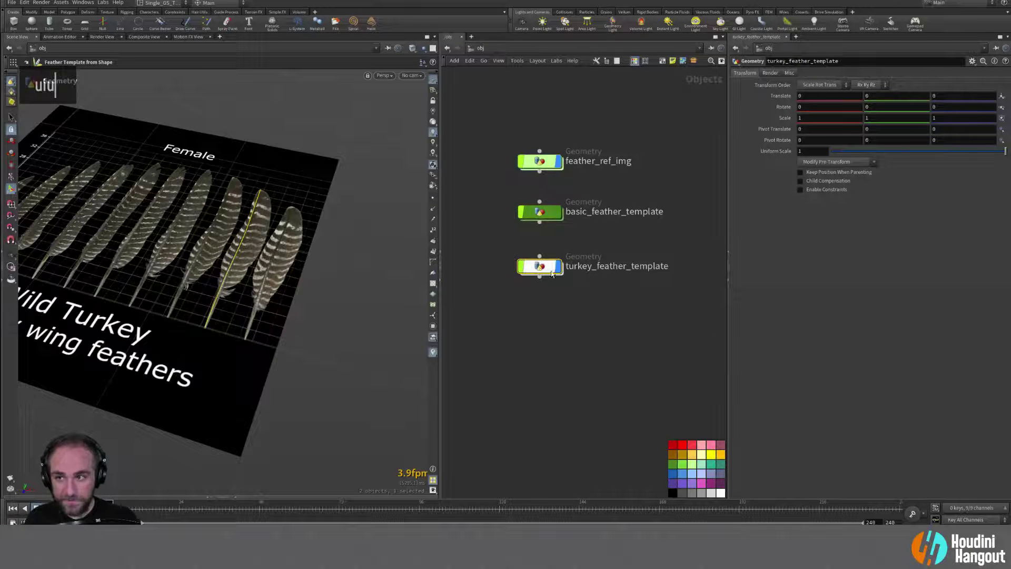
left_click(789, 73)
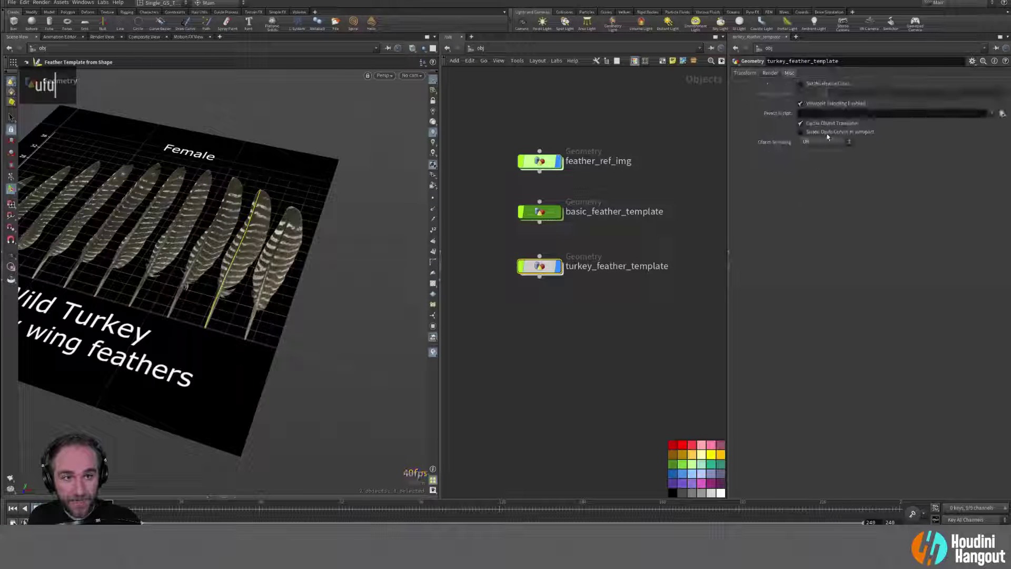
left_click(800, 131)
left_click(544, 372)
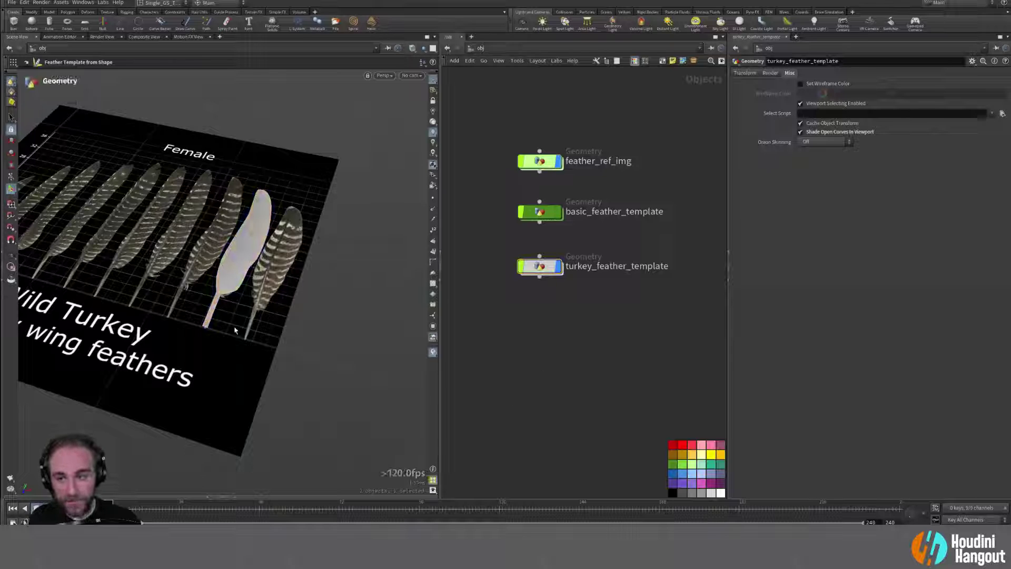
double_click(548, 266)
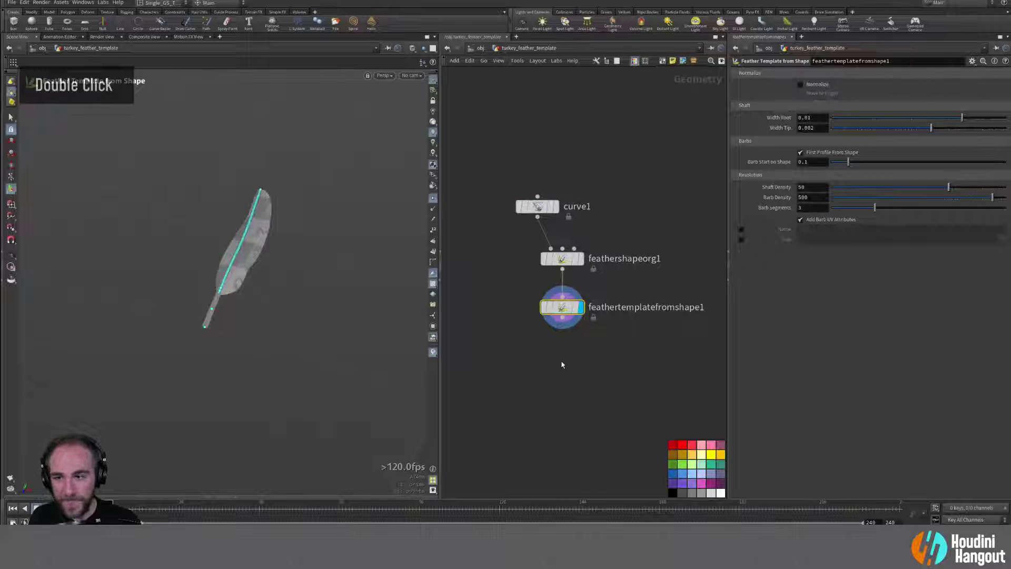
Step: Reduce the feather shaft's Width Root to about 0.0033
mouse_move(266, 232)
left_mouse_down("alt")
mouse_move(293, 210)
mouse_move(274, 224)
left_mouse_up("alt")
right_click_drag(274, 224, 270, 222, "alt")
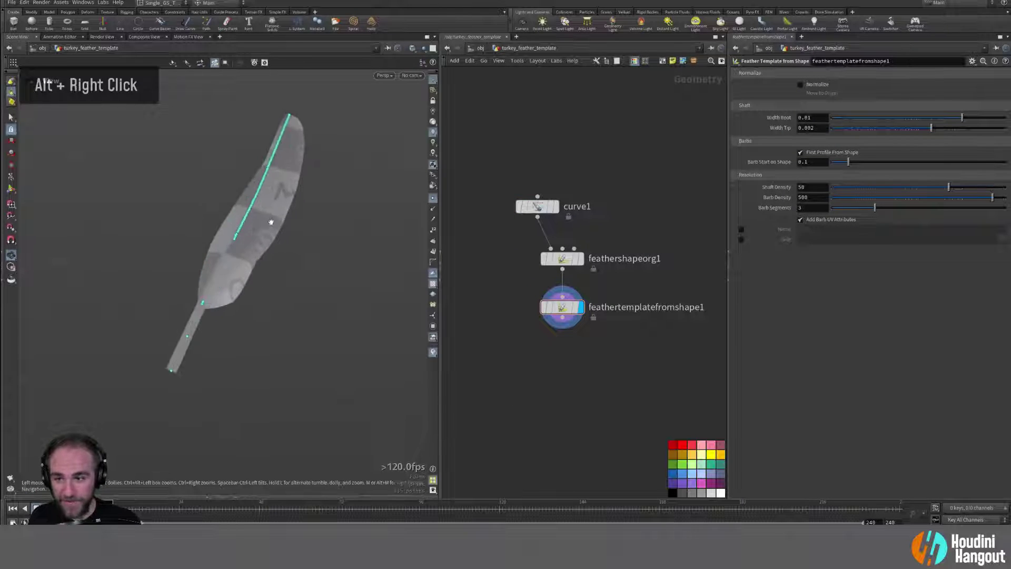
left_click_drag(271, 222, 245, 320, "alt")
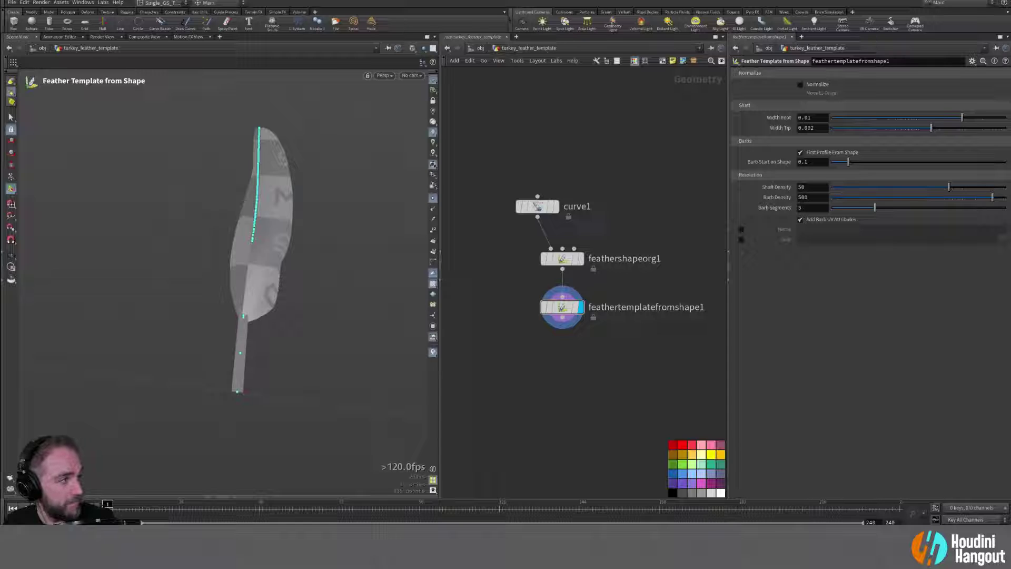
double_click(433, 198)
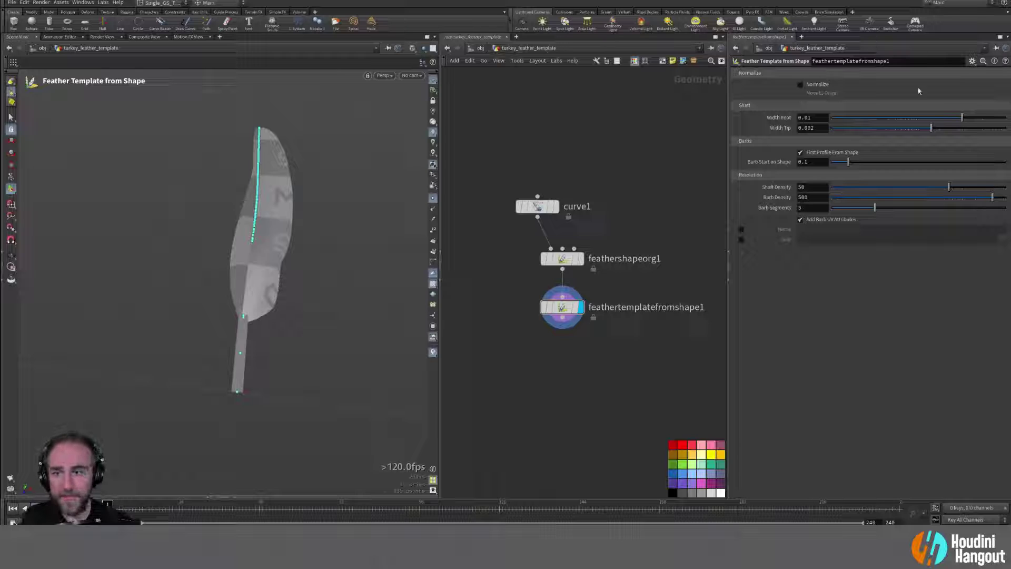
left_click_drag(960, 118, 941, 118)
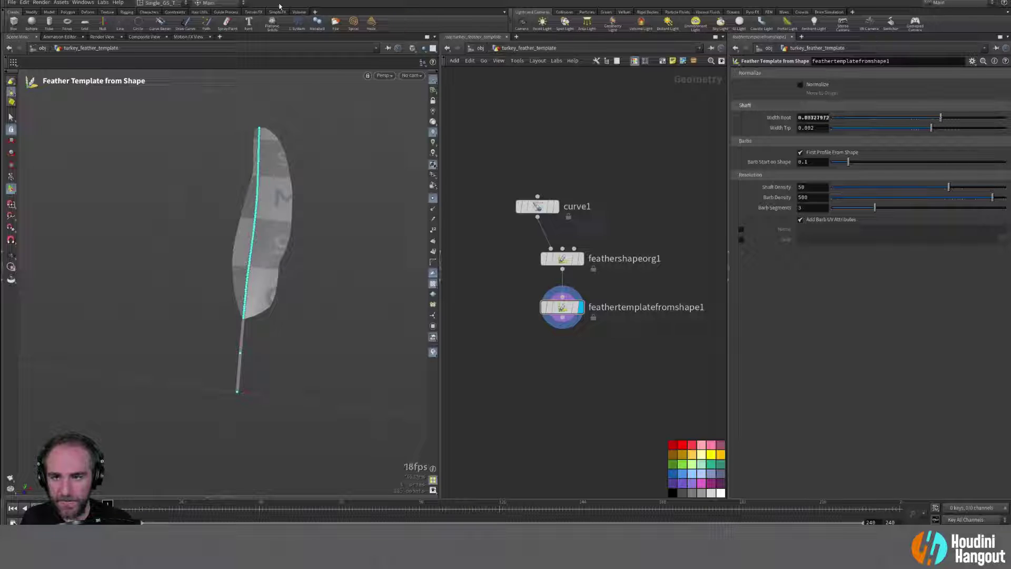
Step: Show all objects in the viewport so the feather template can be compared with the reference image
left_click(423, 48)
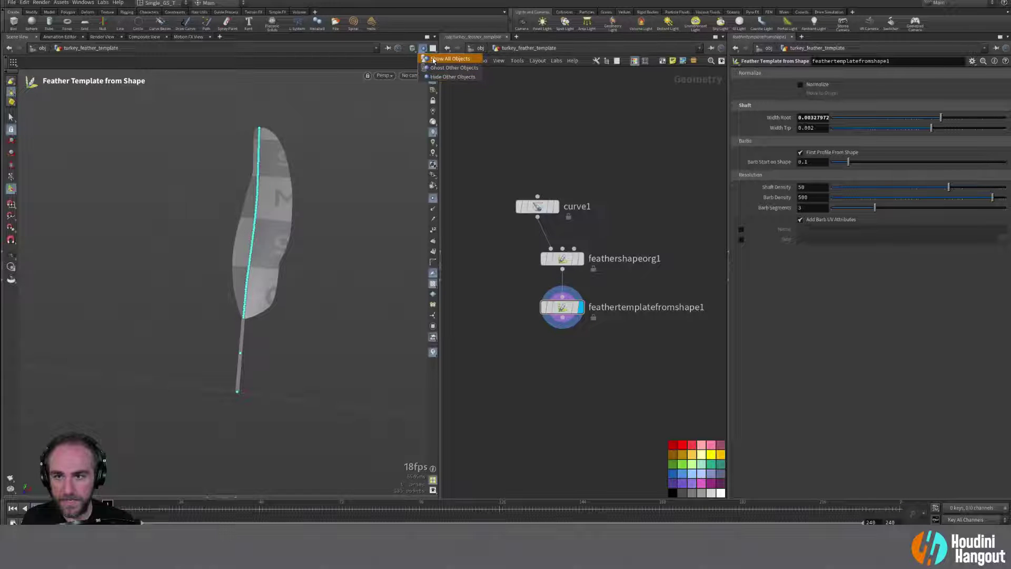
left_click(443, 59)
left_click_drag(263, 253, 279, 255, "alt")
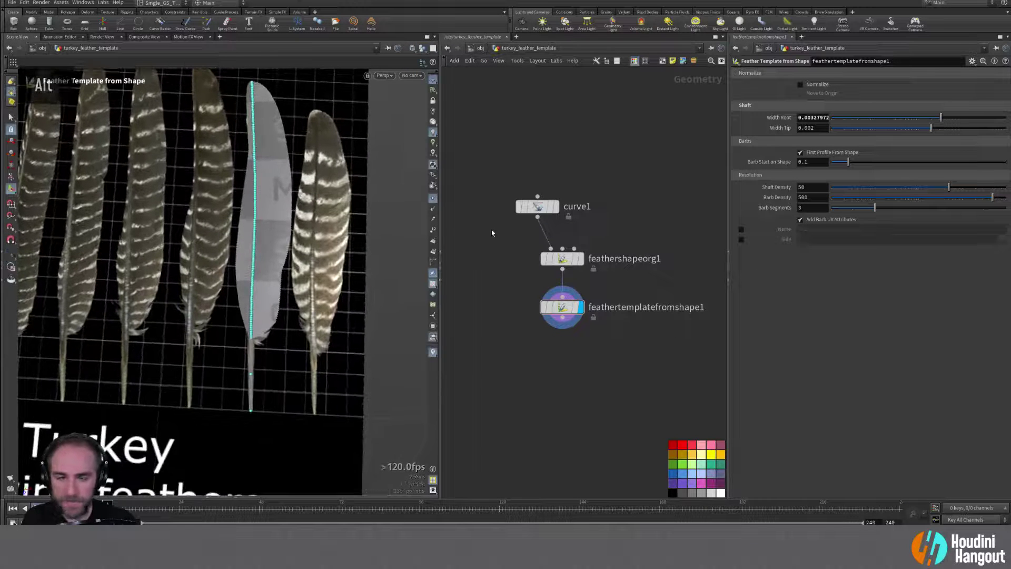
left_click(566, 312)
mouse_move(565, 311)
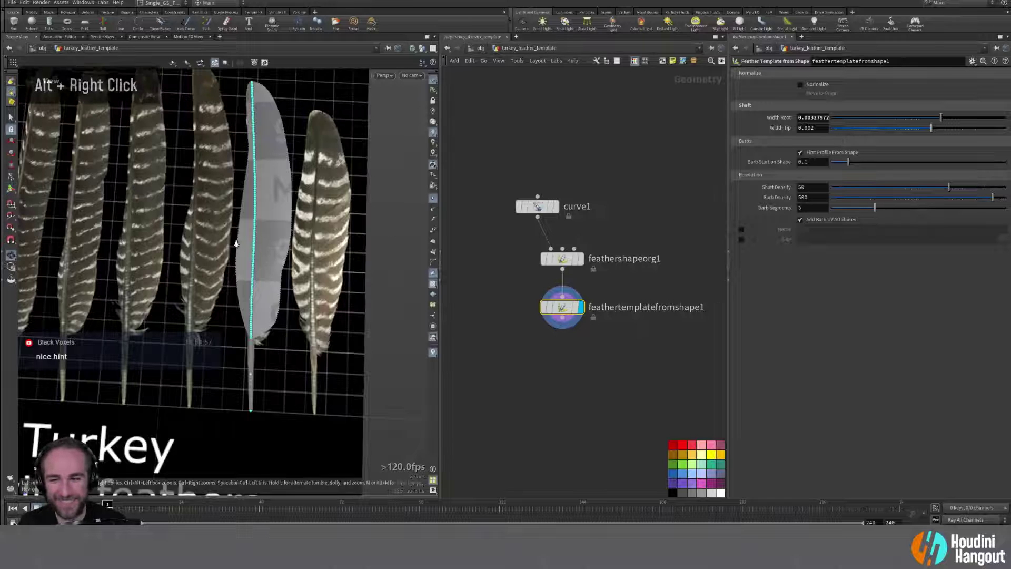
Step: Increase the shaft's Width Root to about 0.0054 to match the quill in the reference image
right_click_drag(235, 241, 249, 263, "alt")
right_click_drag(251, 360, 299, 310, "alt")
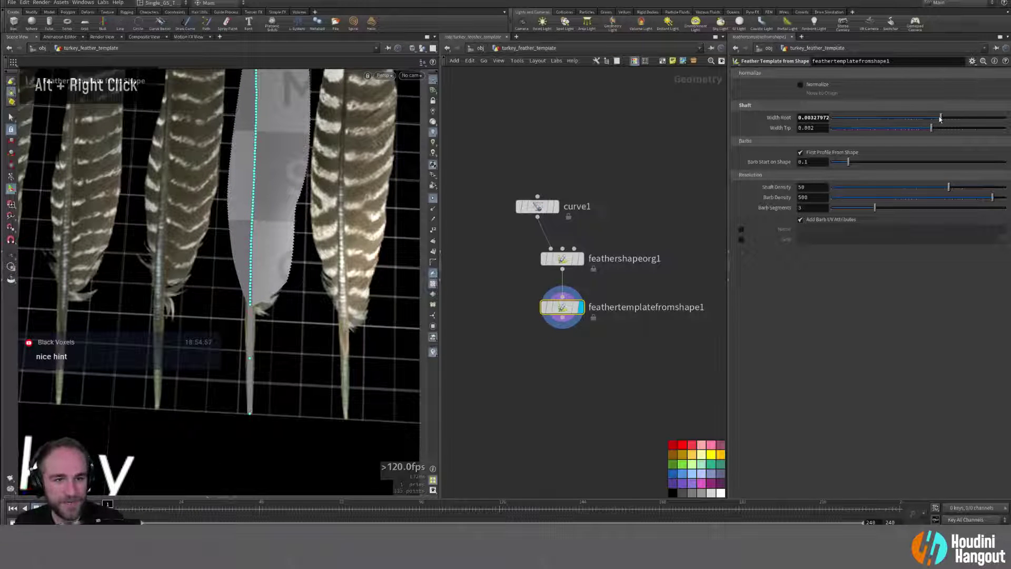
left_click_drag(941, 119, 951, 121)
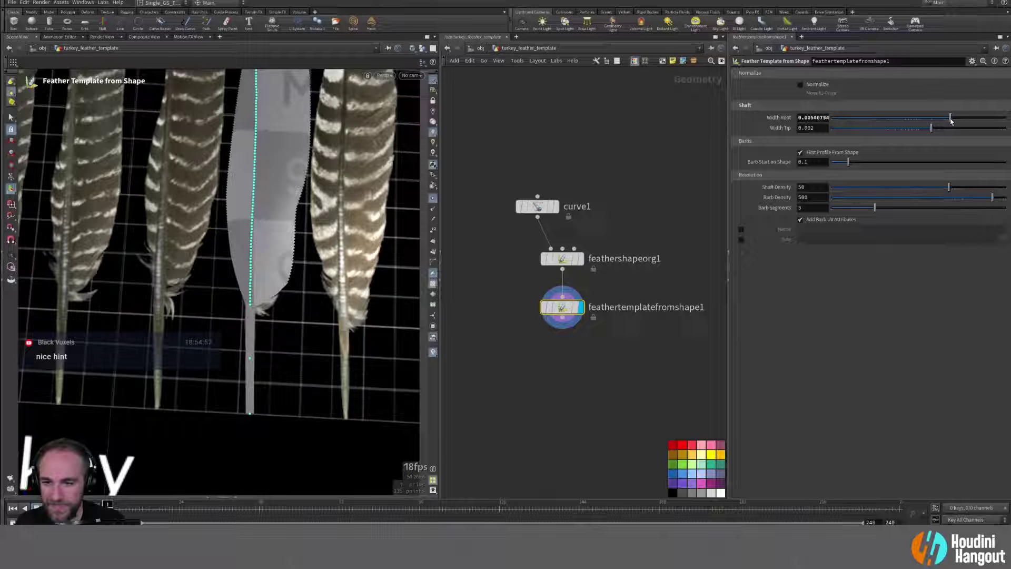
Step: Turn off the point display and reduce the shaft's Width Tip to about 0.0005
middle_click_drag(240, 238, 218, 438, "alt")
right_click_drag(256, 278, 400, 210, "alt")
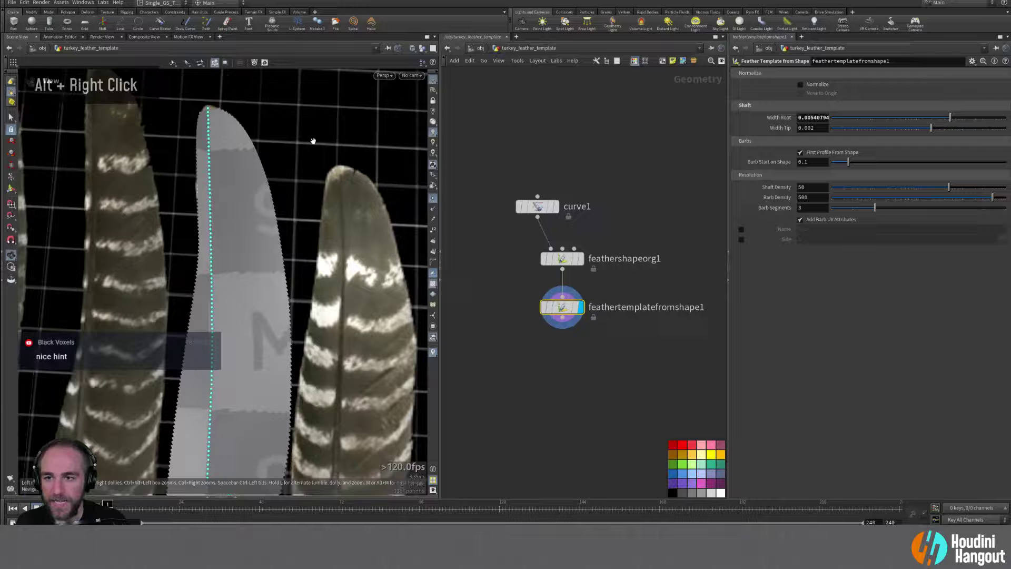
left_click(432, 199)
right_click_drag(234, 122, 316, 126, "alt")
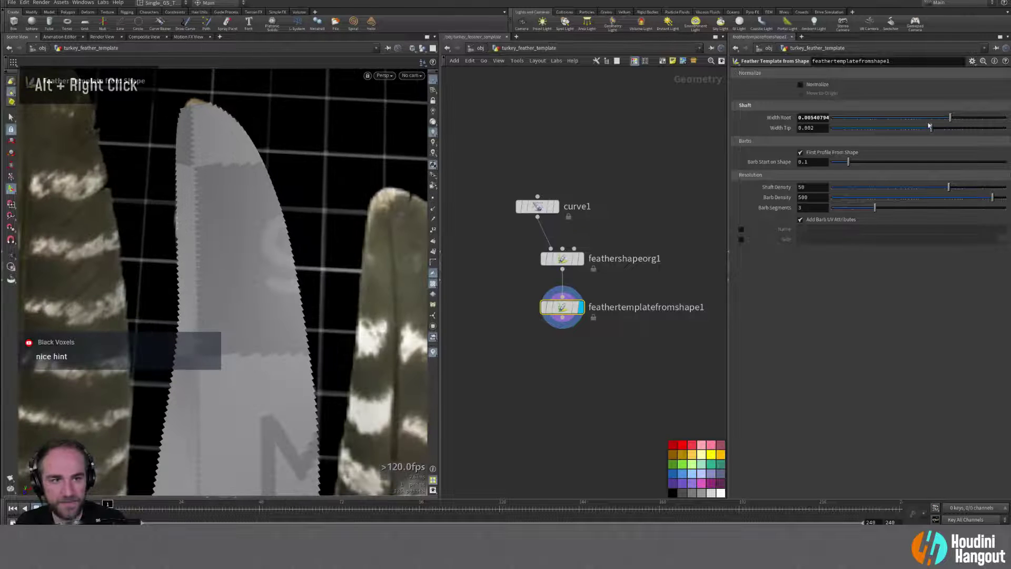
left_click_drag(930, 133, 908, 143)
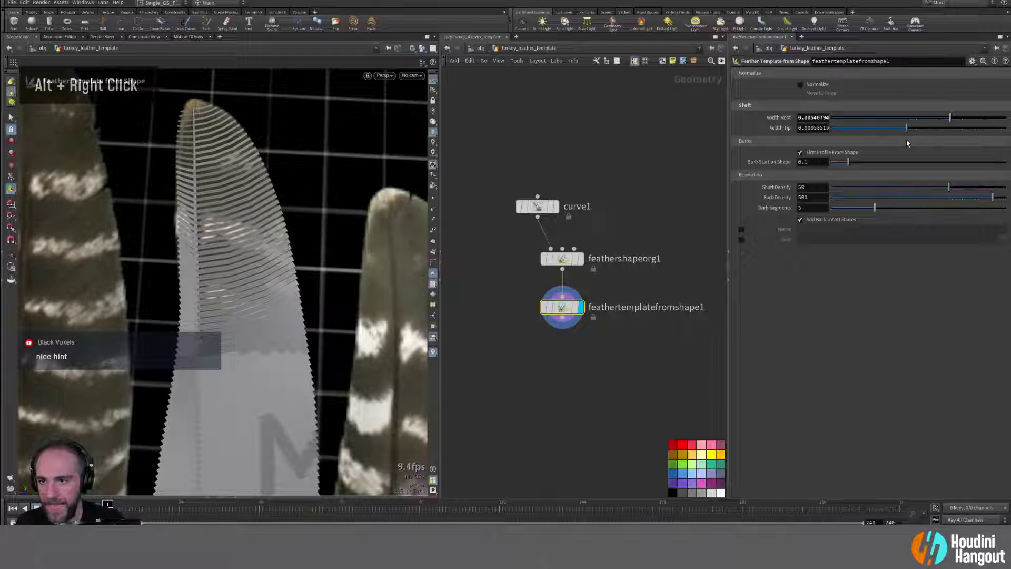
Step: Set the feather template's Shaft Density to 1
middle_click_drag(274, 263, 285, 252, "alt")
right_click_drag(284, 252, 211, 295, "alt")
left_click_drag(209, 353, 221, 306, "alt")
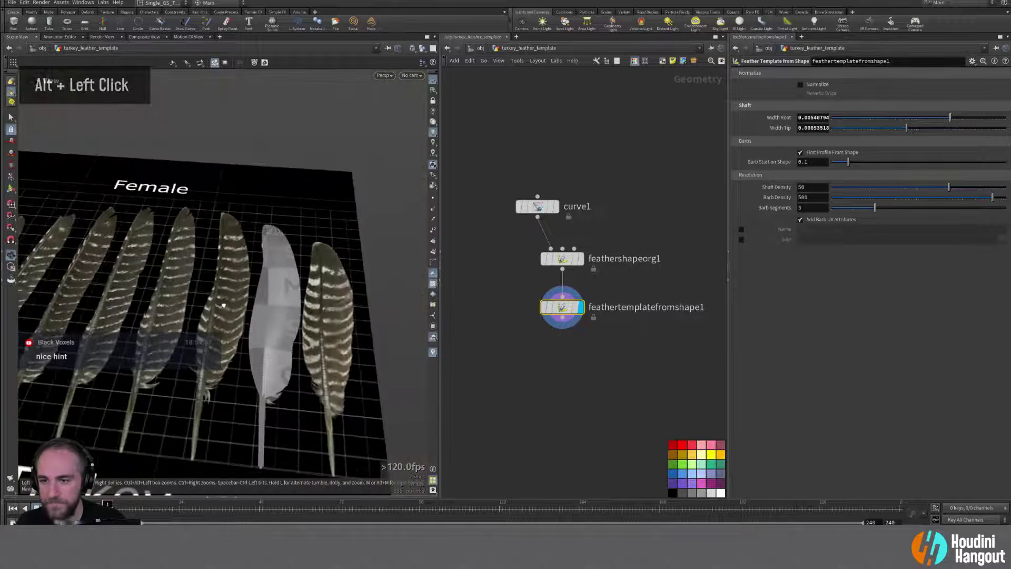
middle_click_drag(243, 370, 209, 363, "alt")
left_click_drag(210, 364, 219, 324, "alt")
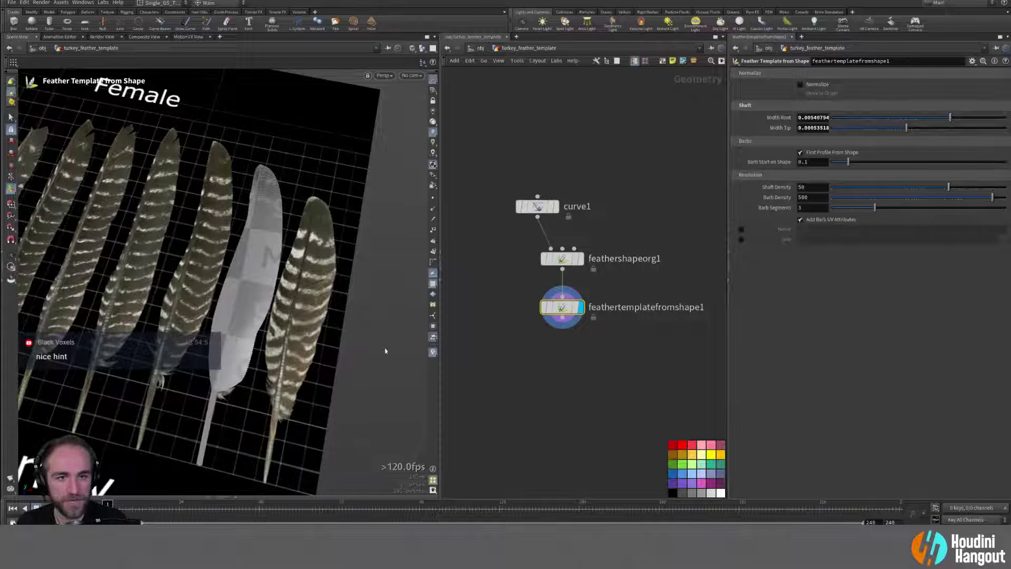
left_click_drag(237, 274, 248, 295, "alt")
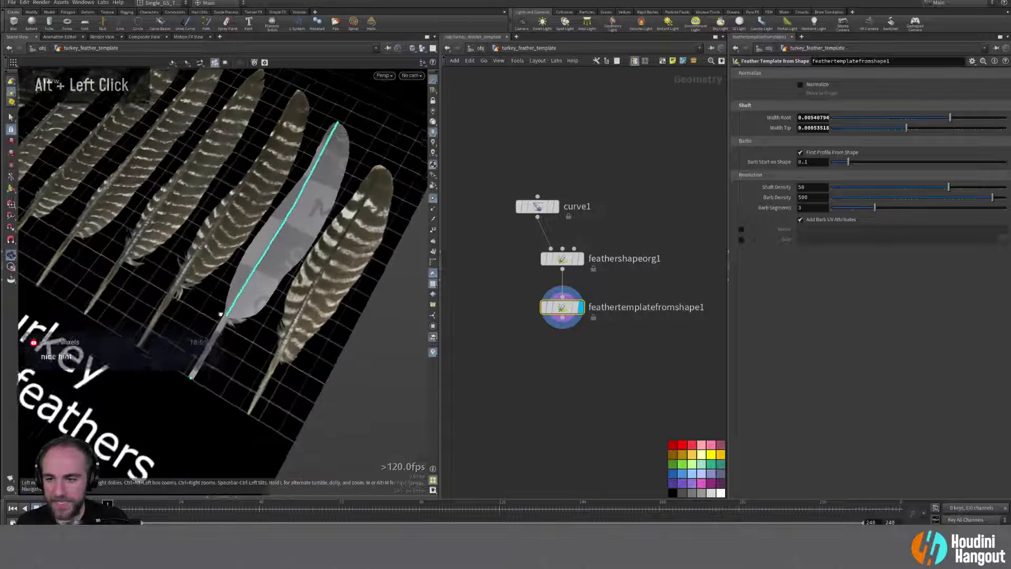
right_click_drag(248, 295, 260, 311, "alt")
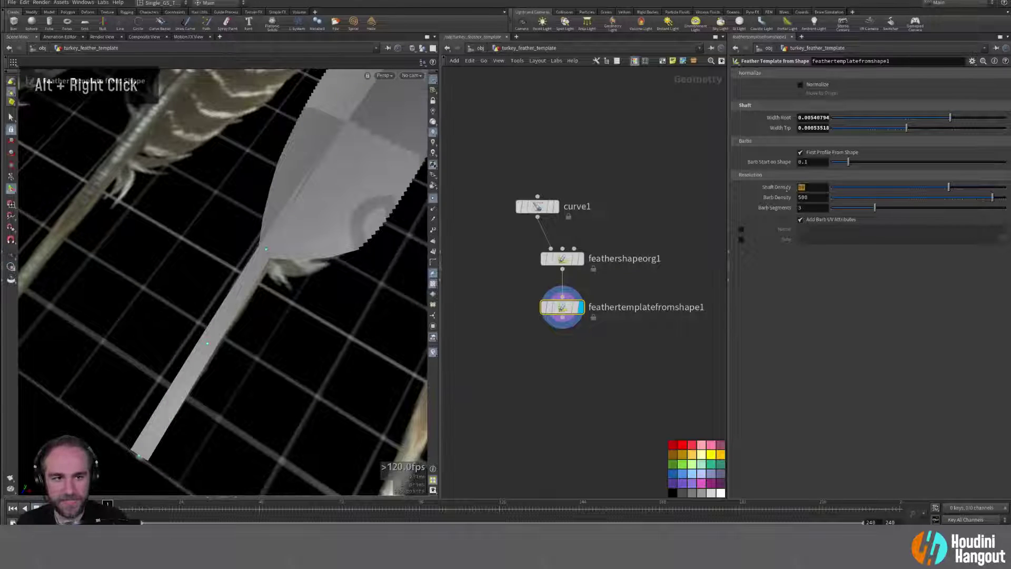
type("1")
key("Return")
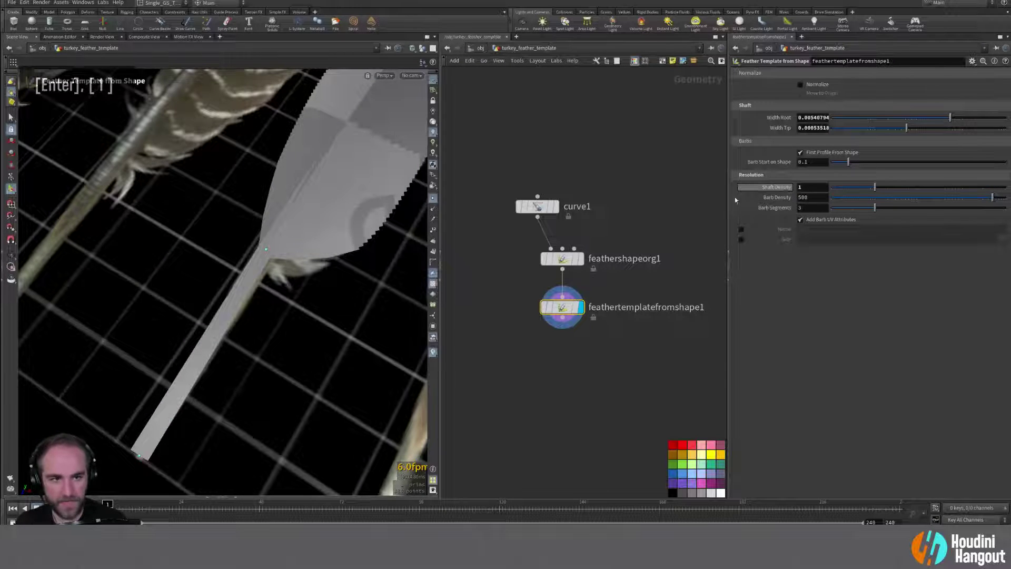
Step: Examine the shaded feather template against the reference feathers from several angles
right_click_drag(316, 311, 287, 312, "alt")
middle_click_drag(287, 311, 273, 316, "alt")
left_click_drag(273, 316, 298, 300, "alt")
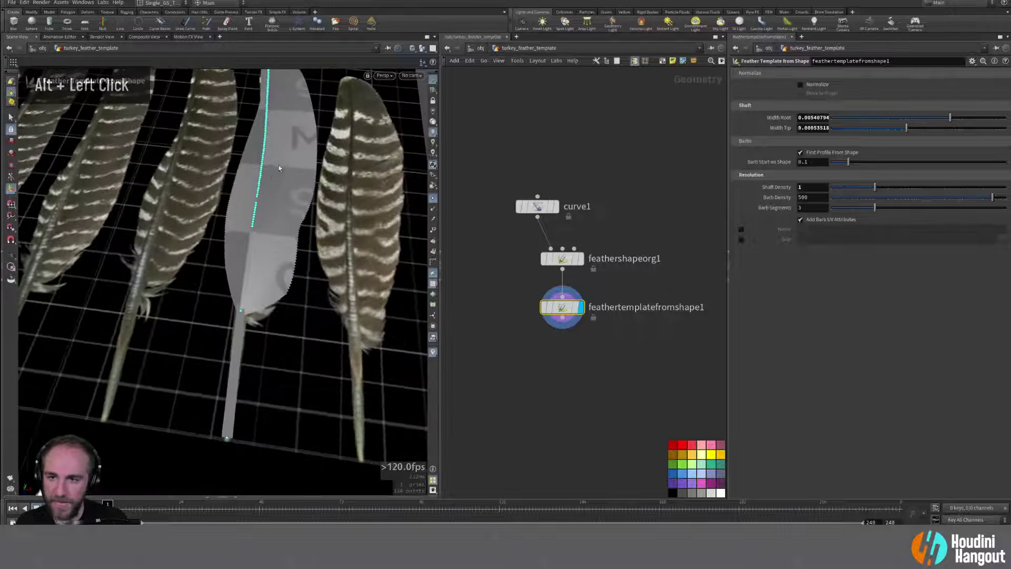
left_click_drag(279, 165, 259, 282, "alt")
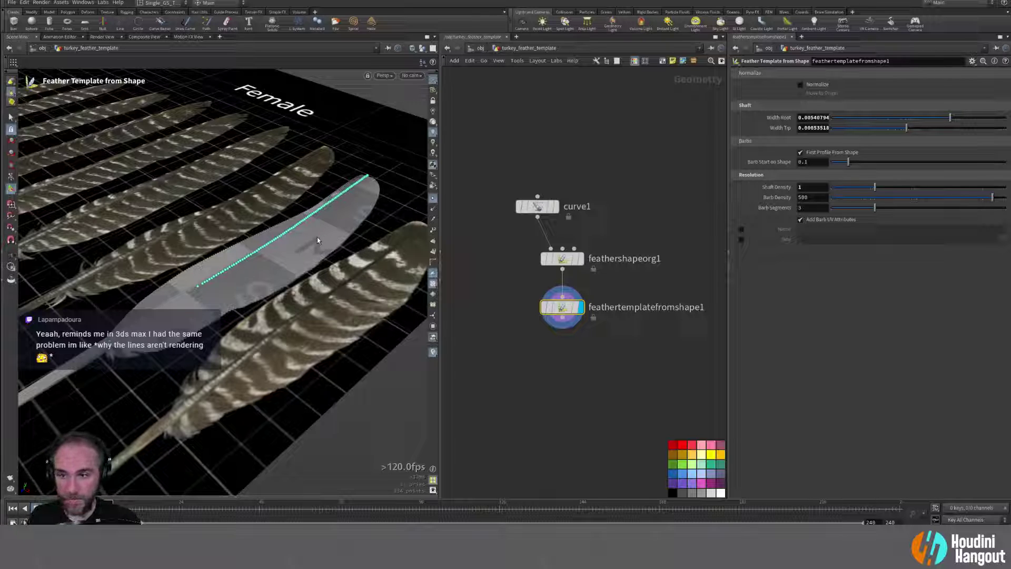
left_click_drag(312, 235, 336, 196, "alt")
left_click_drag(342, 230, 227, 328, "alt")
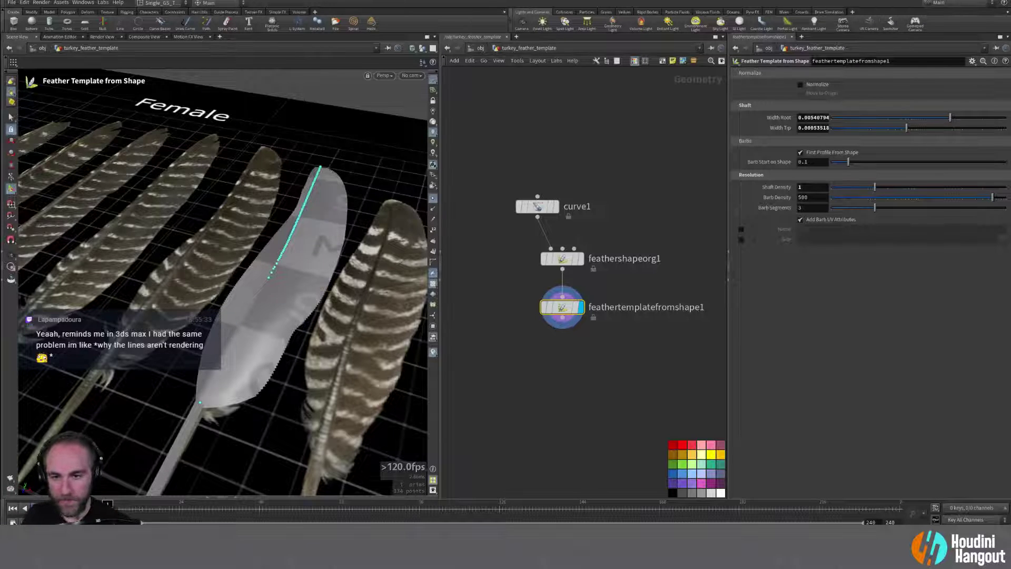
Step: Select curve1 and move the lowest point of the right outline down toward the base barbs in the reference
right_click_drag(228, 329, 225, 347, "alt")
left_click_drag(226, 347, 219, 365, "alt")
middle_click_drag(218, 366, 221, 356, "alt")
left_click_drag(221, 356, 224, 344, "alt")
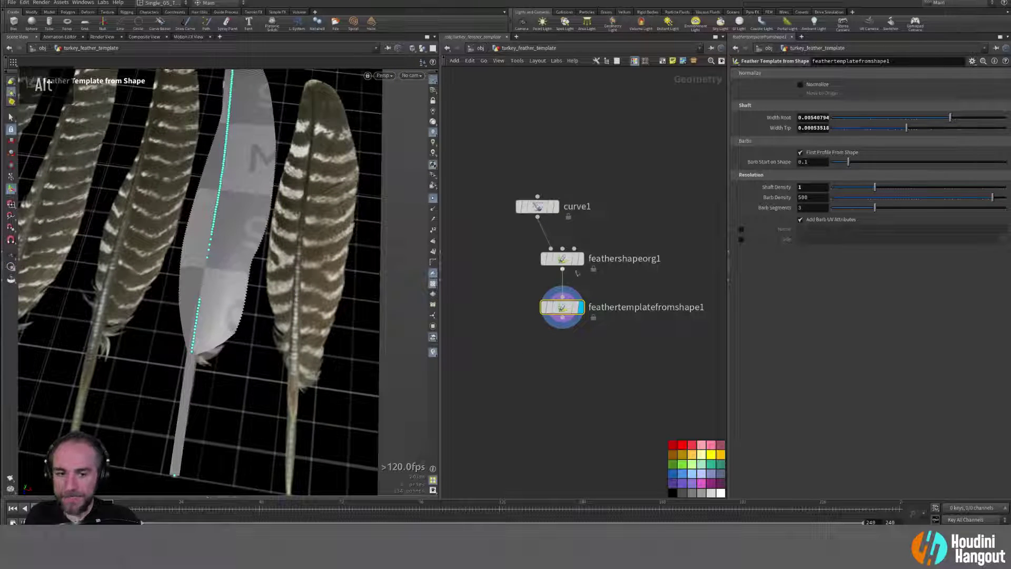
left_click(539, 204)
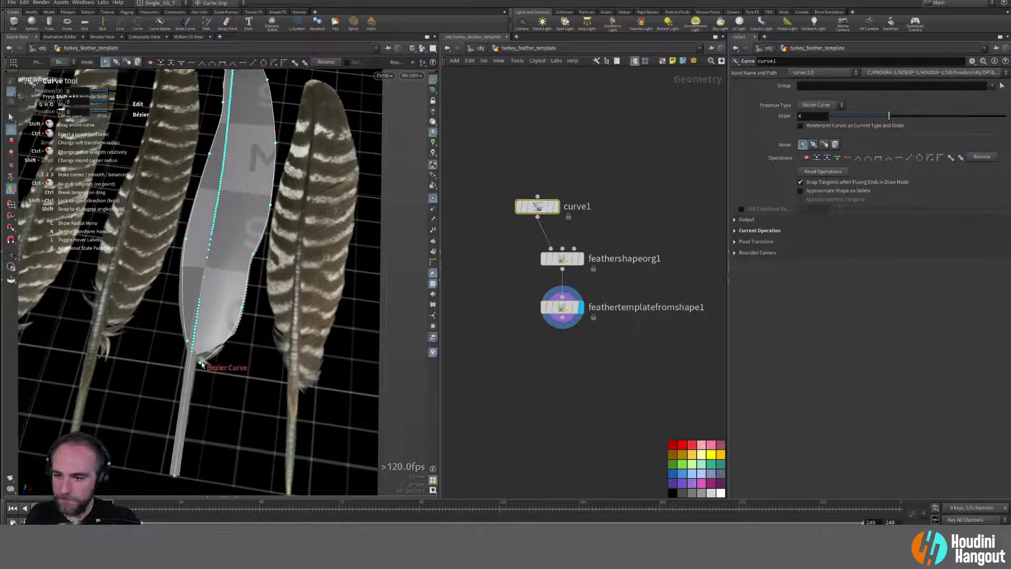
left_click_drag(202, 363, 199, 370)
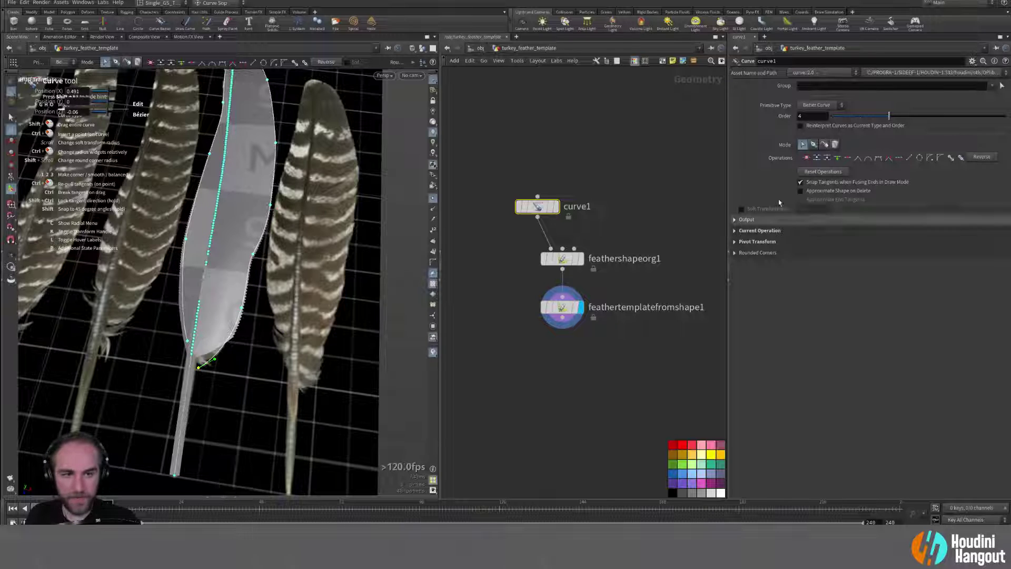
Step: Set Barb Start on Shape to about 0.19 on the Feather Template from Shape node
left_click(562, 307)
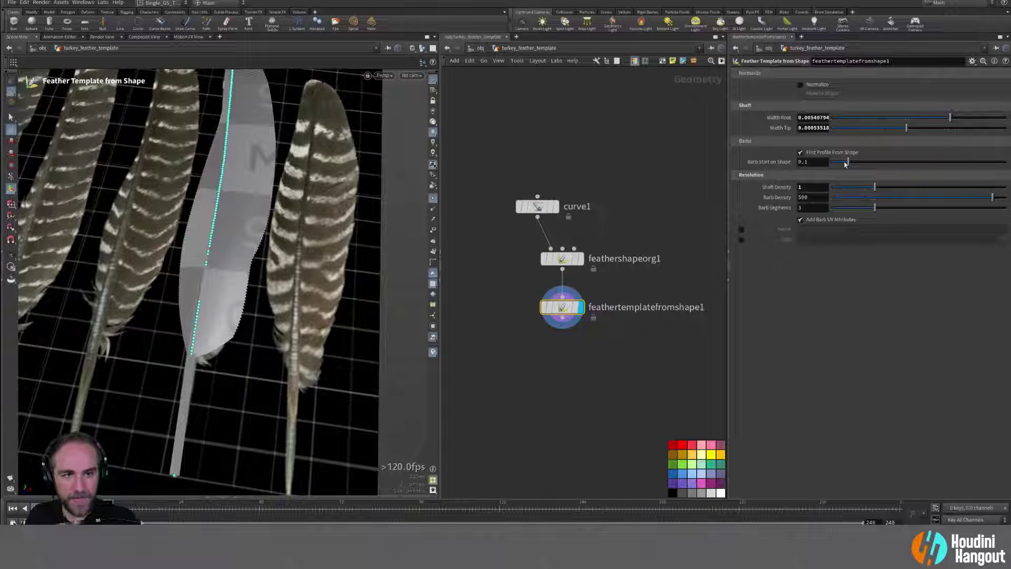
left_click_drag(845, 162, 865, 167)
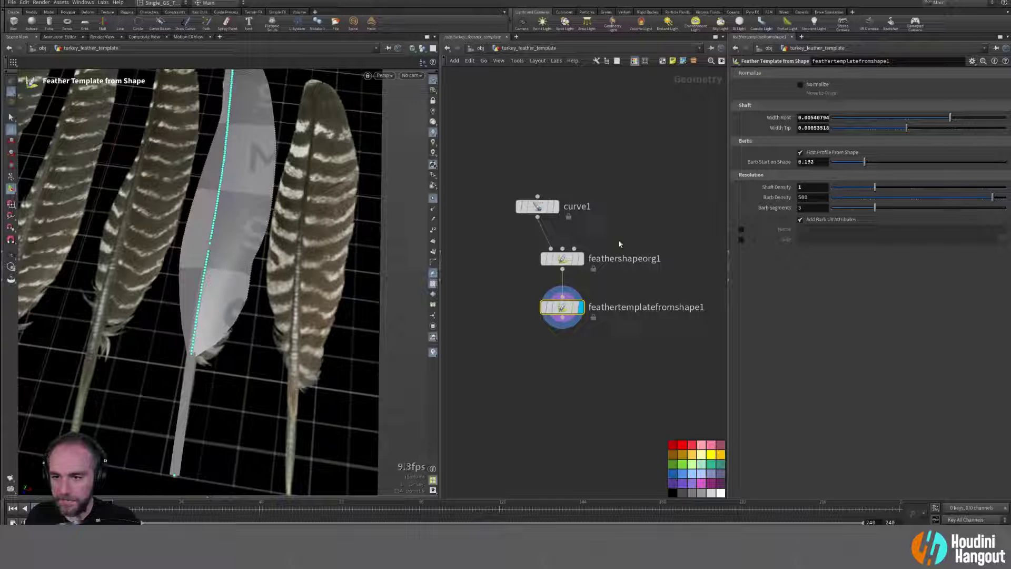
Step: Set the feather template's Barb Density to about 21 and fine-tune Width Root to about 0.005
left_click_drag(991, 199, 933, 201)
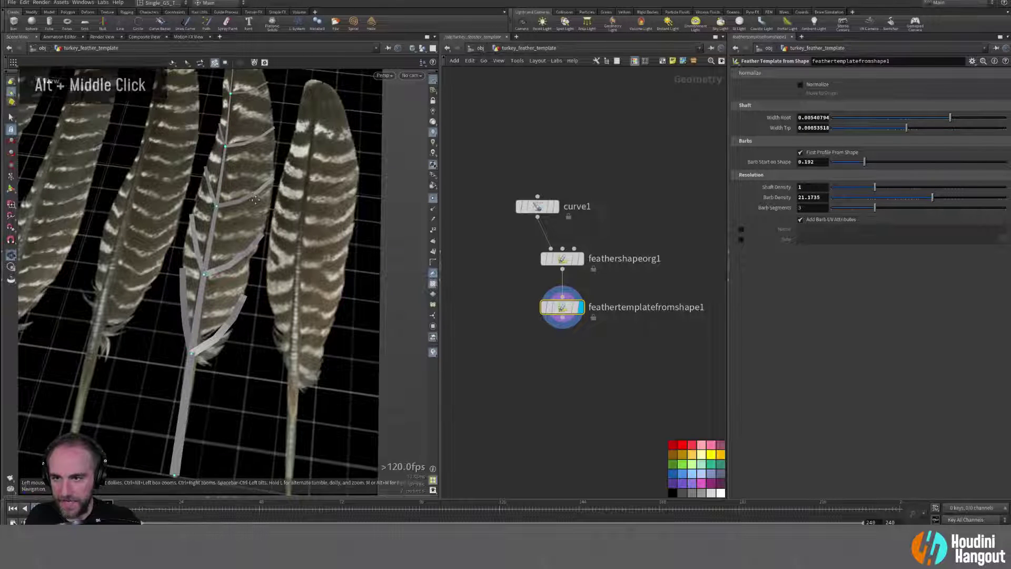
middle_click_drag(227, 237, 237, 232, "alt")
mouse_move(237, 231)
left_mouse_down("alt")
mouse_move(252, 226)
mouse_move(246, 223)
left_mouse_up("alt")
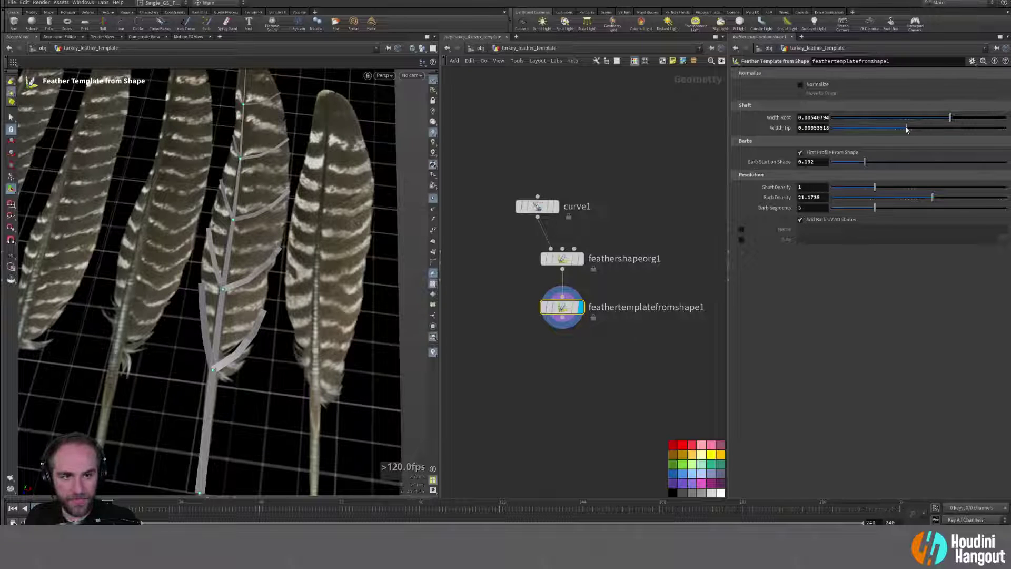
mouse_move(951, 118)
left_mouse_down()
mouse_move(932, 117)
mouse_move(951, 117)
left_mouse_up()
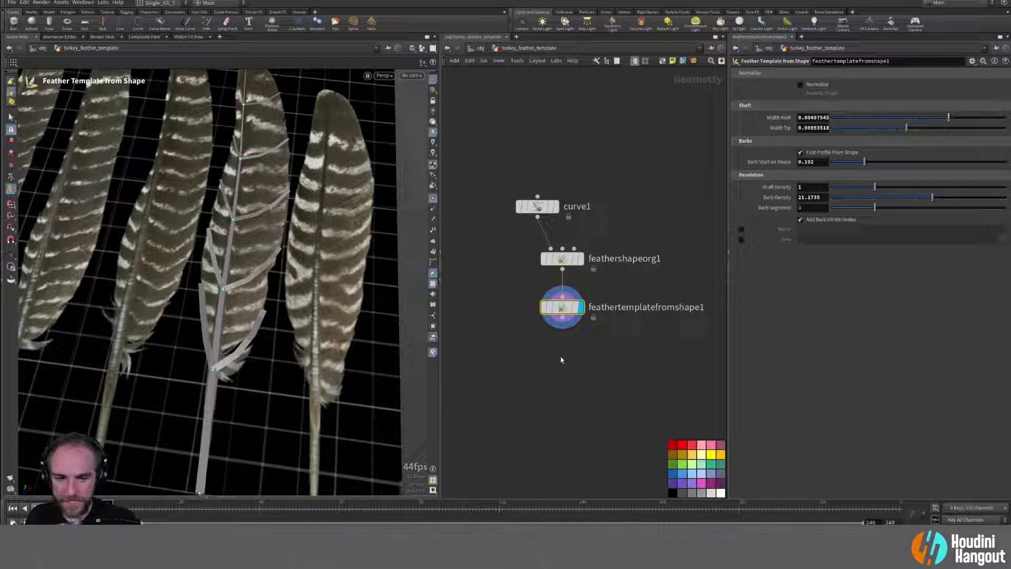
Step: Add a Feather Width node after feathertemplatefromshape1, display it, and keep its Shaft Width at No Override
key("Tab")
type("feather wid")
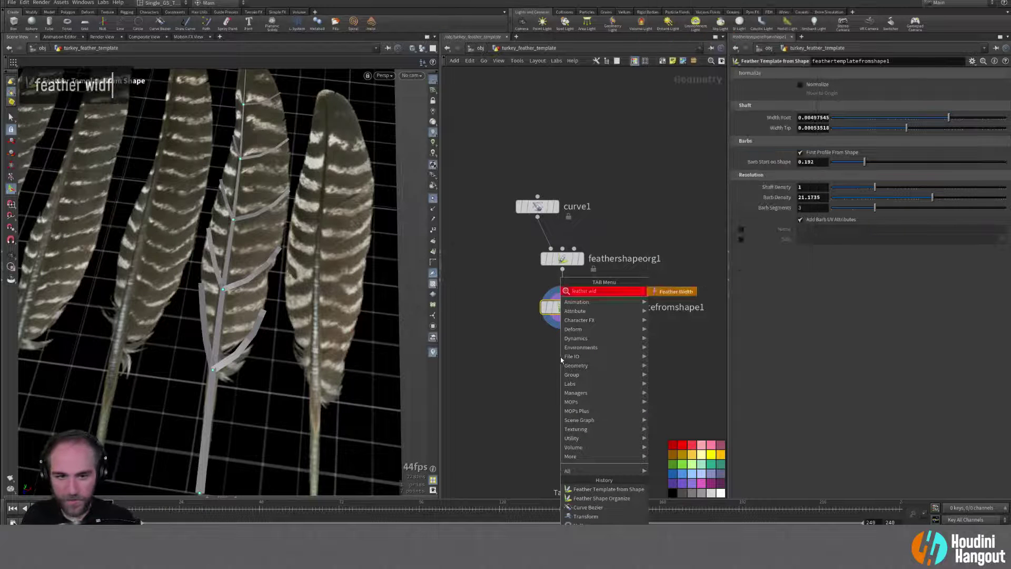
key("Return")
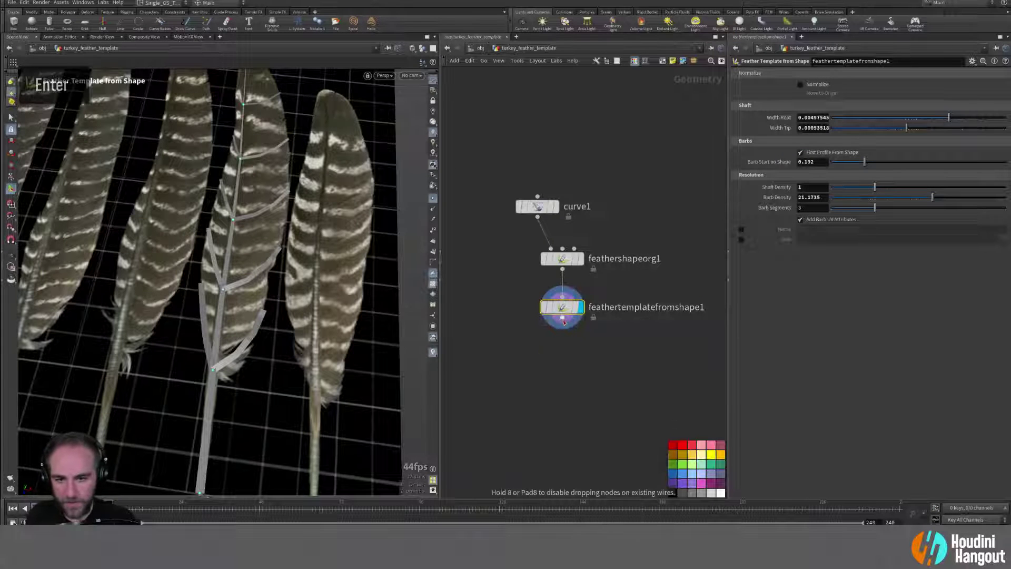
double_click(553, 357)
left_click_drag(553, 356, 553, 366)
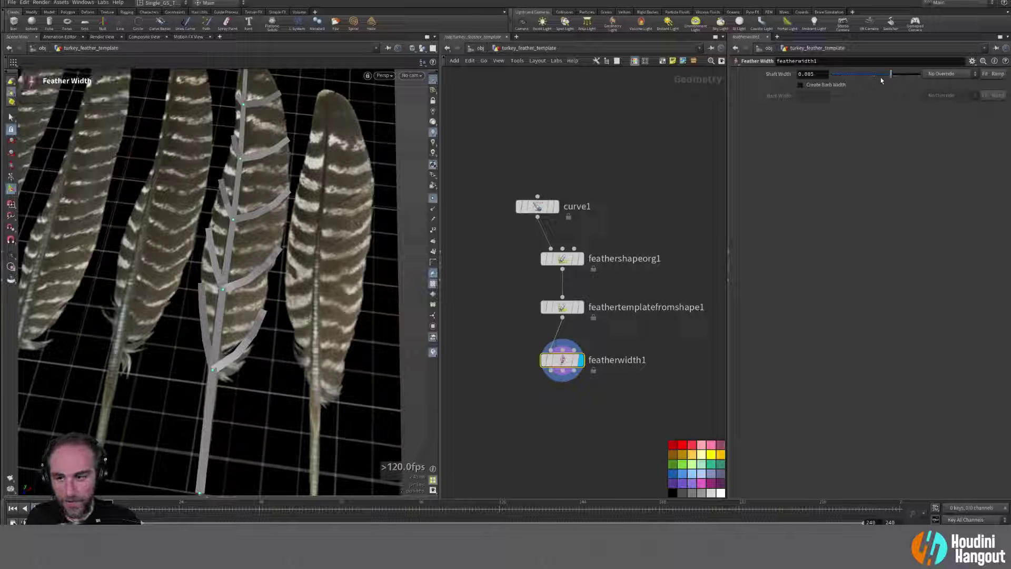
left_click(946, 74)
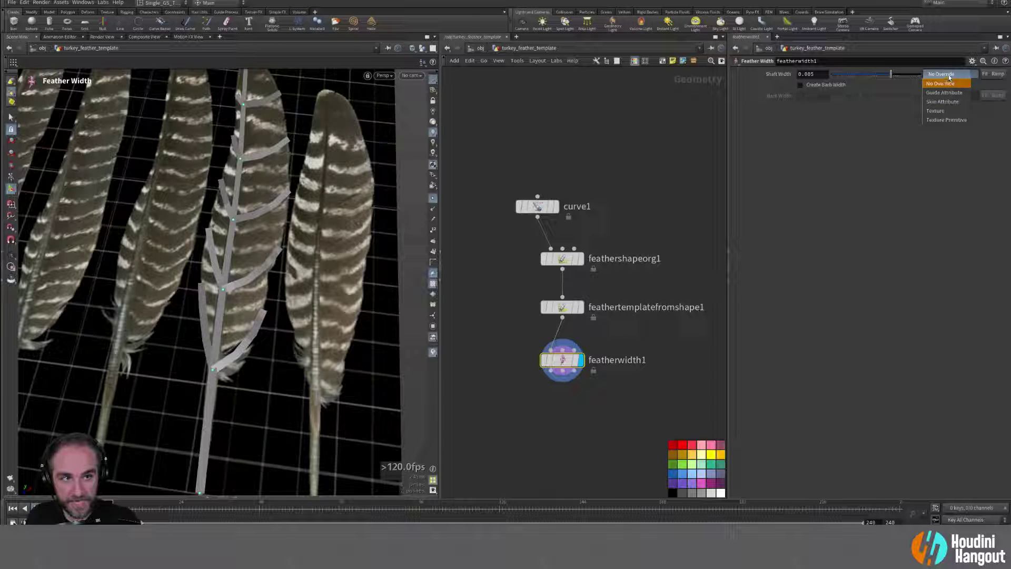
left_click(950, 83)
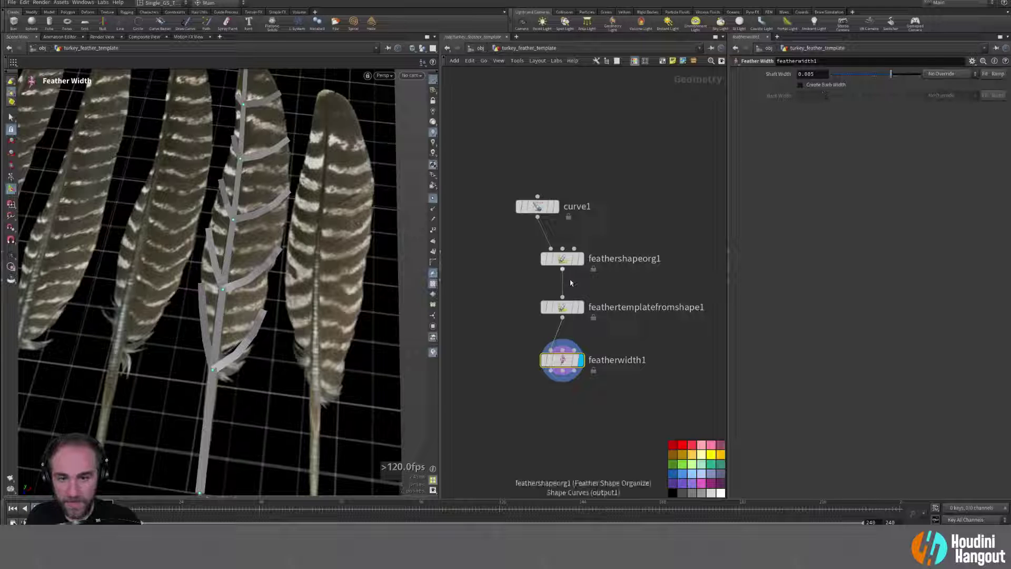
Step: Compare Width Root values of about 0.0007 and 0.005 on the Feather Template from Shape node while displaying that node
left_click(562, 307)
double_click(806, 118)
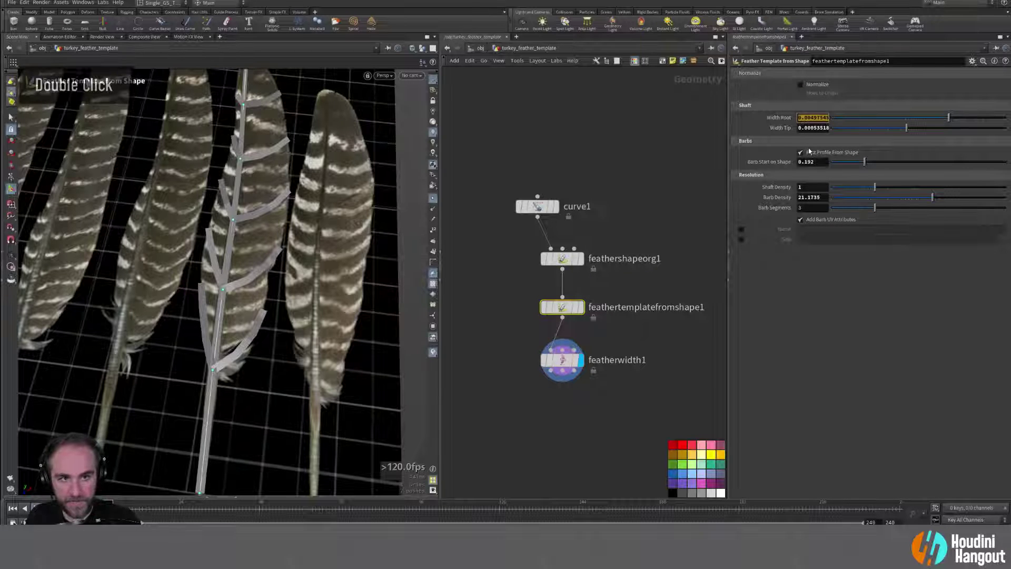
type("0.05")
type("5")
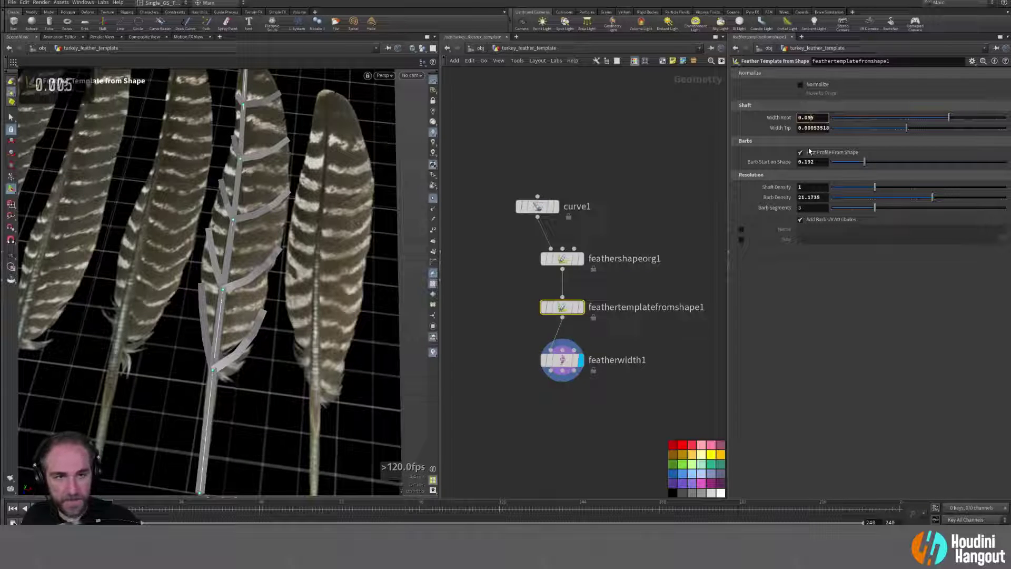
key("Return")
left_click_drag(950, 121, 911, 133)
double_click(575, 313)
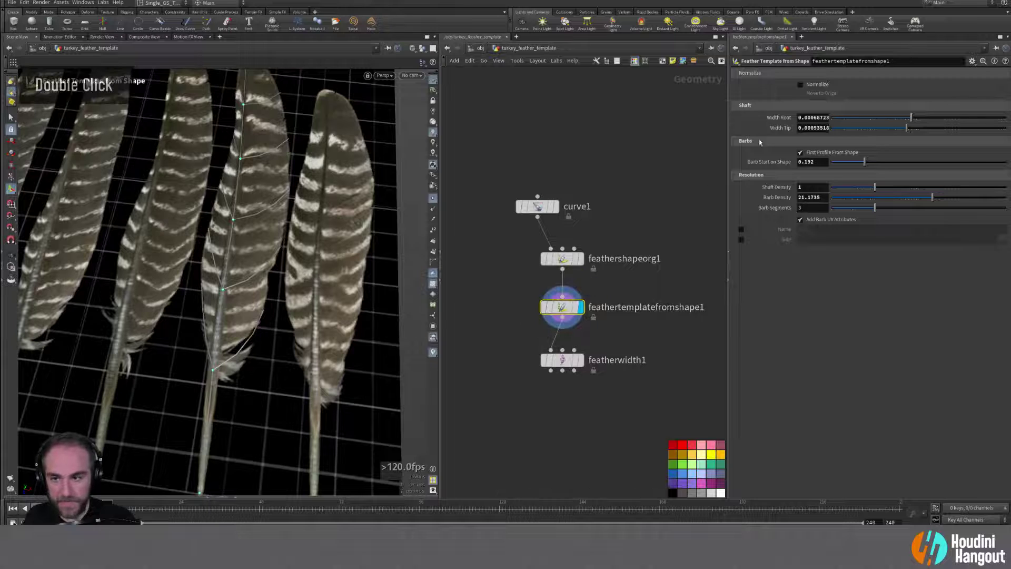
double_click(820, 117)
type("0.005")
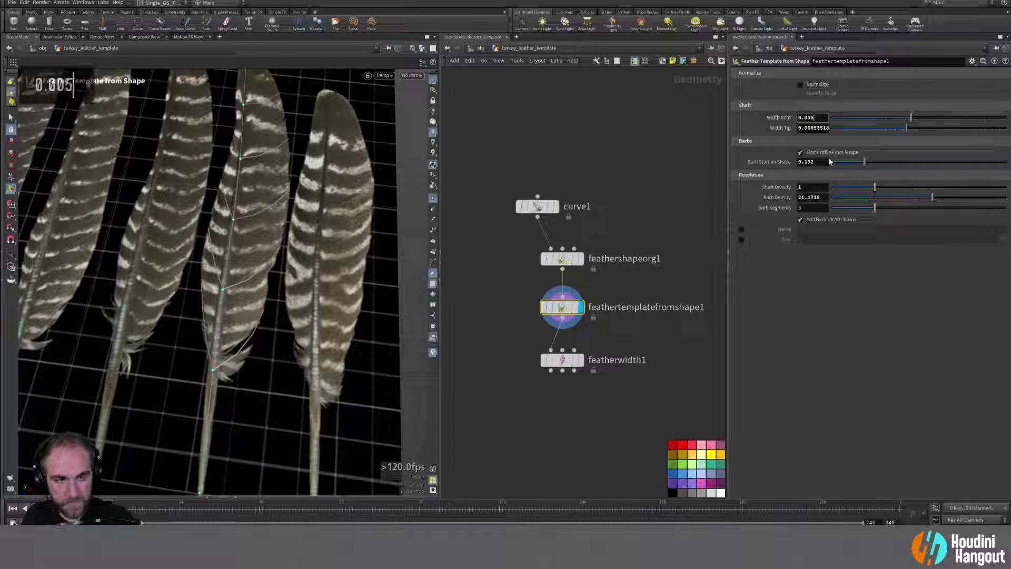
key("Return")
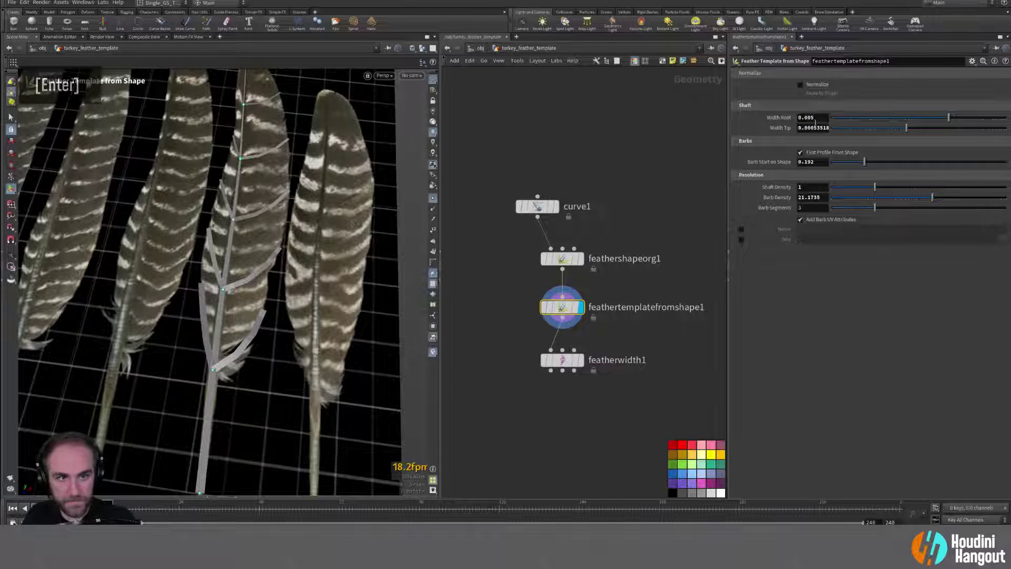
Step: Set both Width Root and Width Tip to 0.002 on the Feather Template from Shape node
double_click(814, 117)
type("0.001")
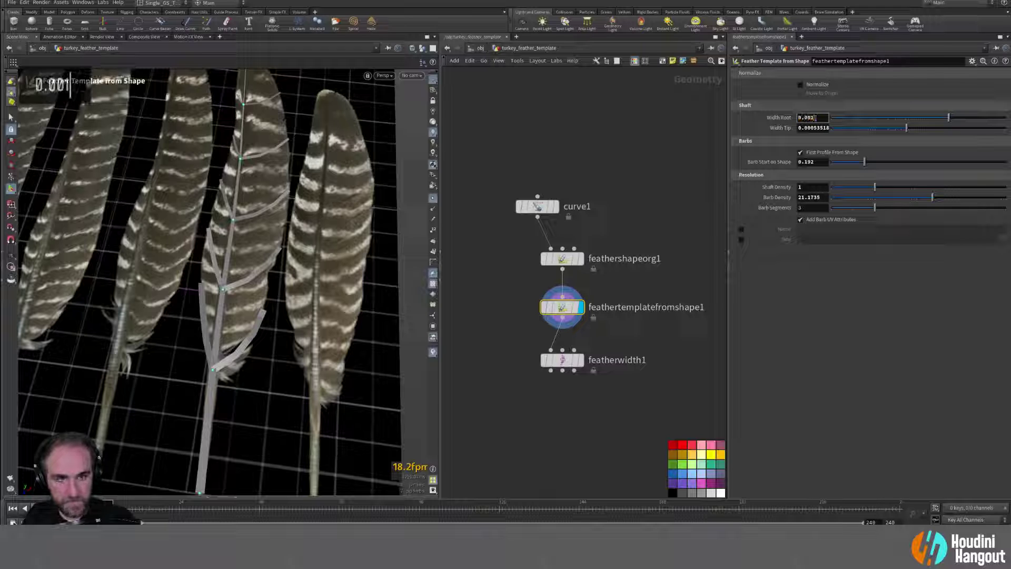
key("Return")
double_click(810, 128)
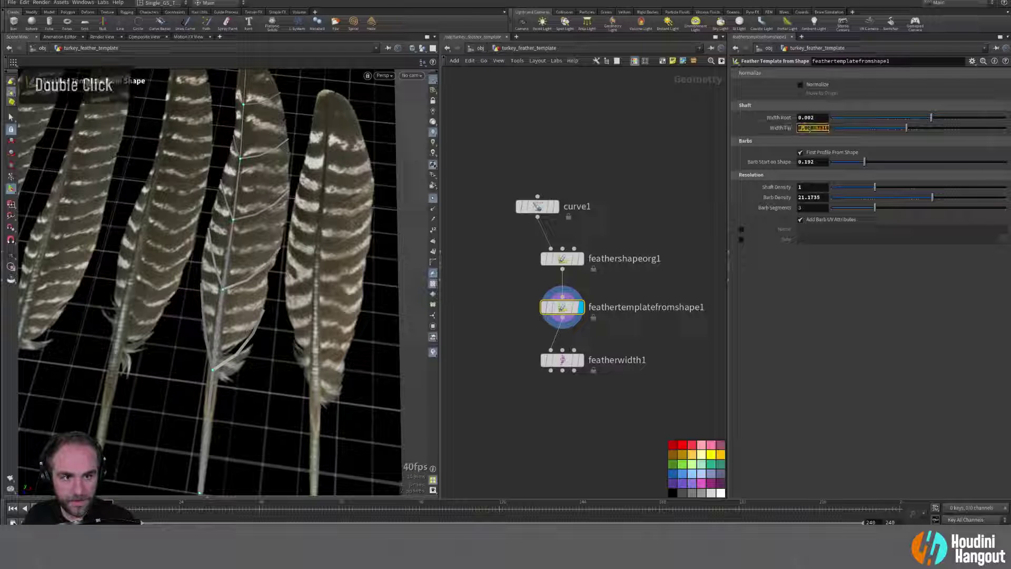
type("0.002")
key("Return")
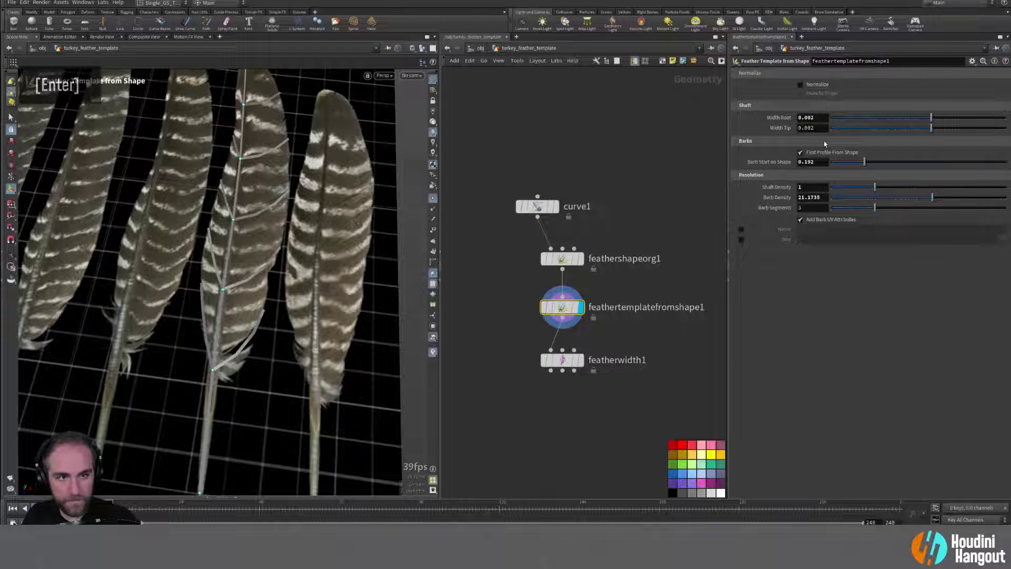
Step: Display featherwidth1, enable Create Barb Width, and set Barb Width to about 0.0022
double_click(560, 360)
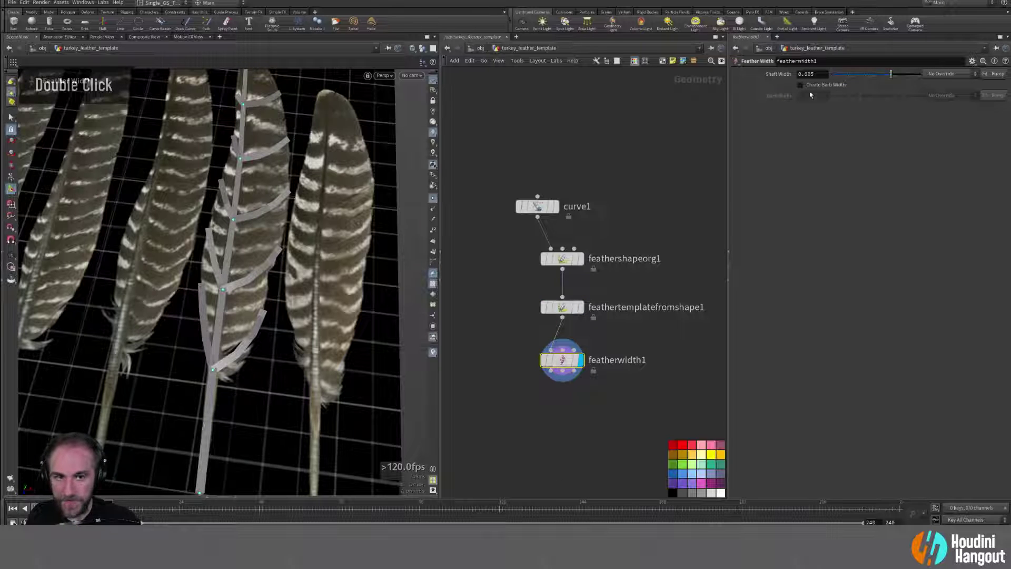
left_click(801, 85)
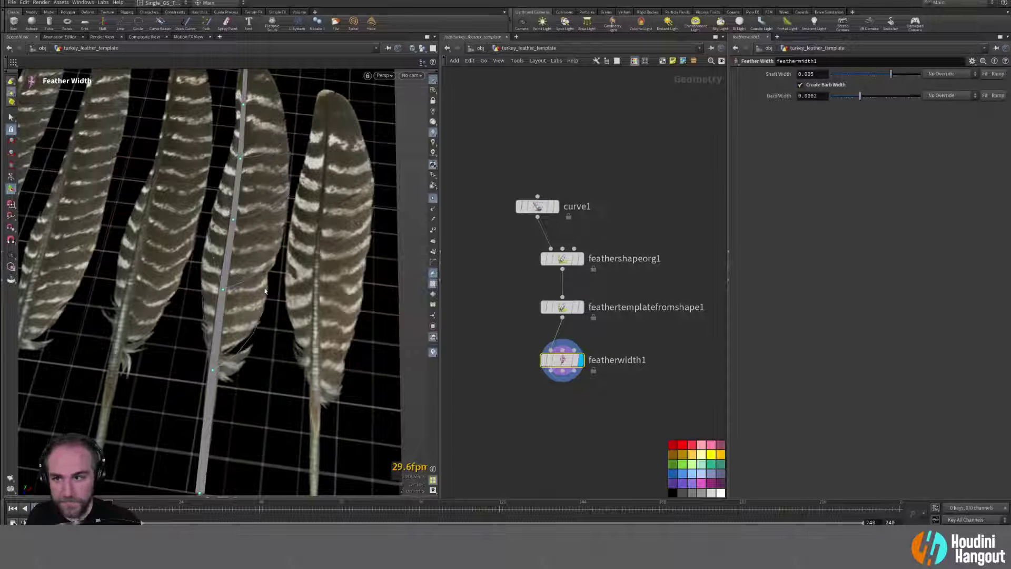
left_click_drag(864, 103, 884, 107)
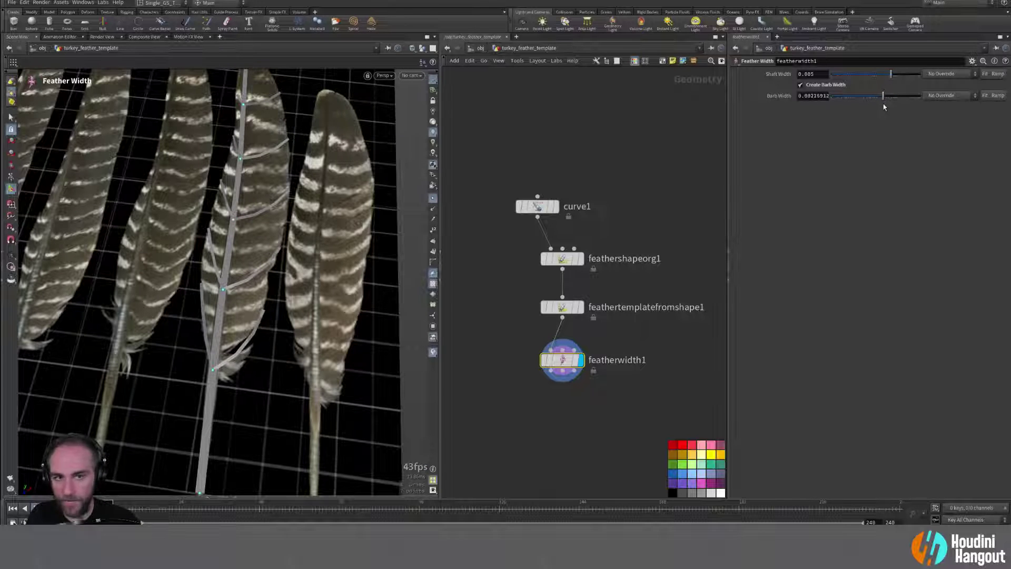
Step: Enable the Shaft Width remap ramp, reverse it so the shaft tapers toward the tip, and set Shaft Width to about 0.0055
middle_click_drag(275, 327, 266, 362, "alt")
right_click_drag(267, 362, 248, 359, "alt")
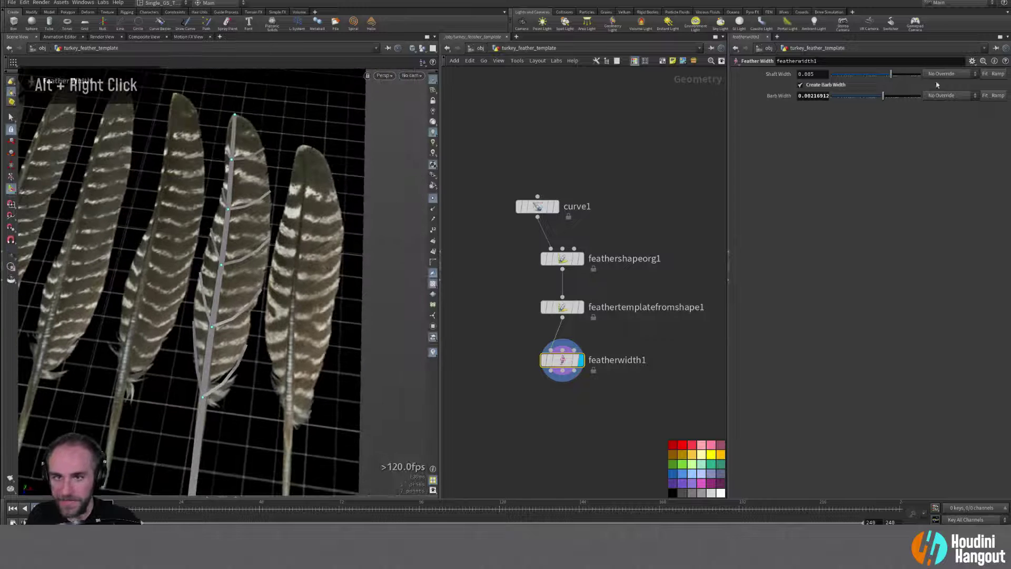
left_click(998, 74)
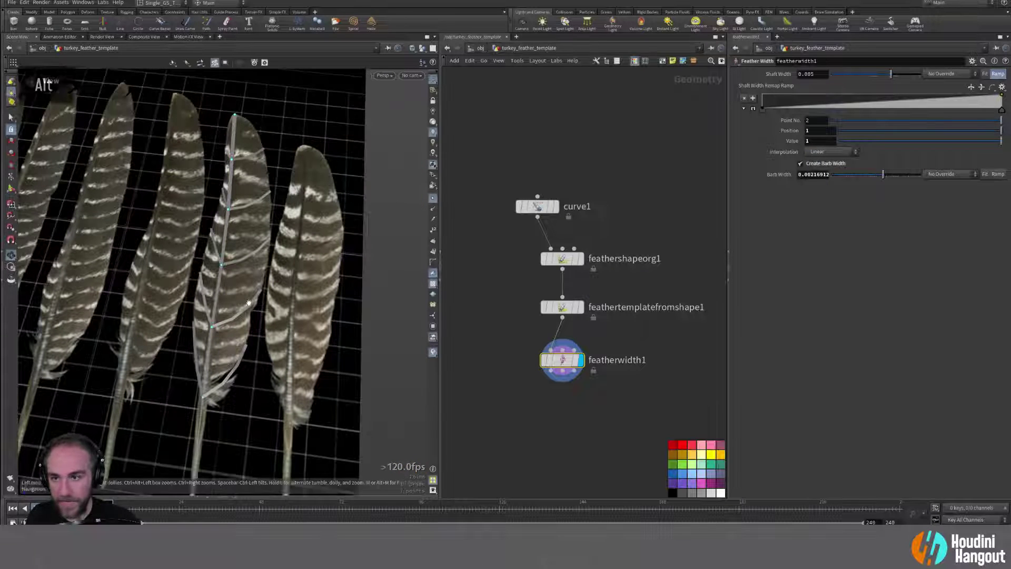
middle_click_drag(263, 237, 267, 259, "alt")
left_click(971, 87)
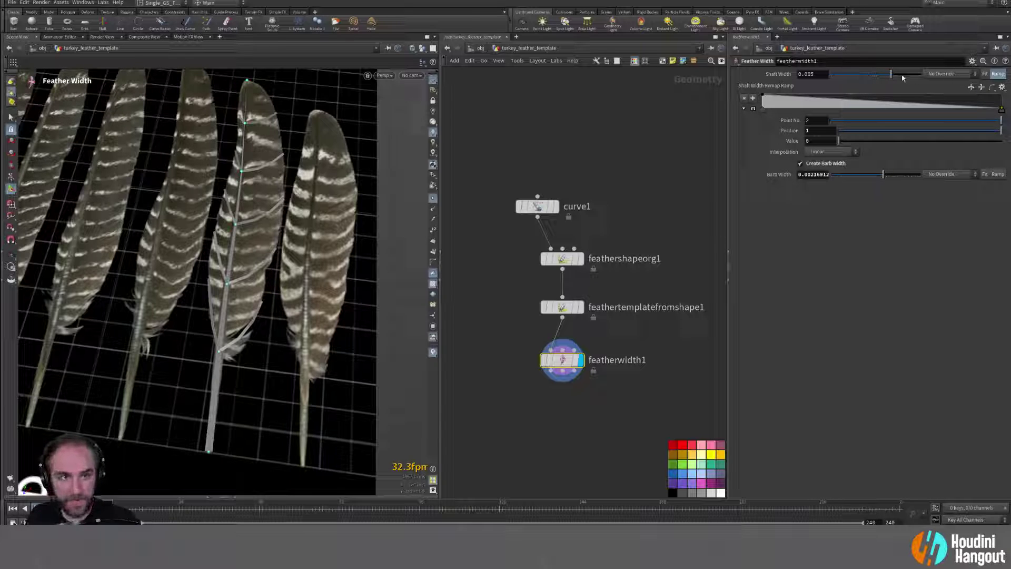
left_click_drag(893, 75, 893, 76)
Step: Shape the shaft ramp with a full-value point at about 0.22, a lowered start point, and an end value of 0.19
left_click(800, 96)
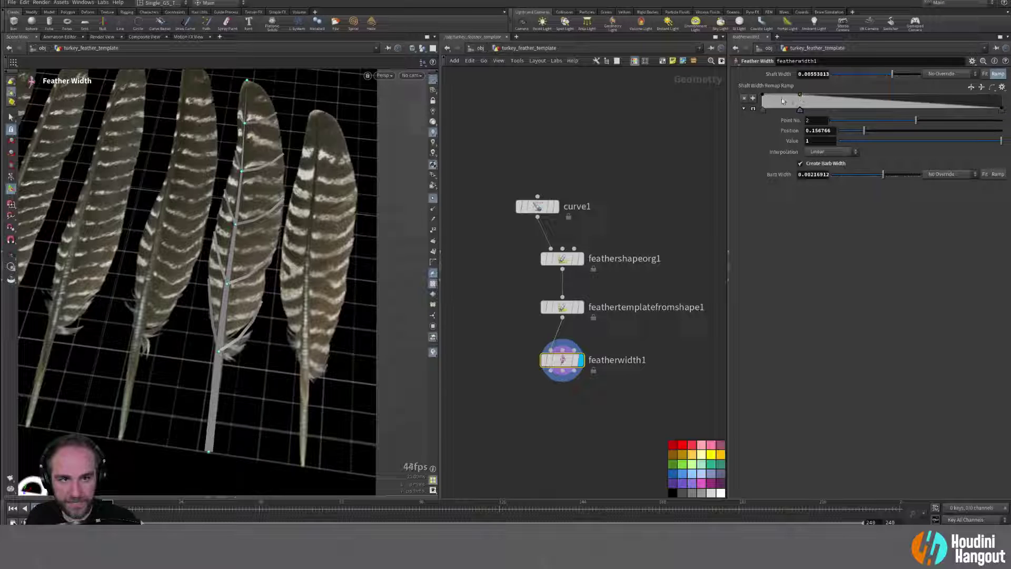
left_click_drag(764, 97, 816, 120)
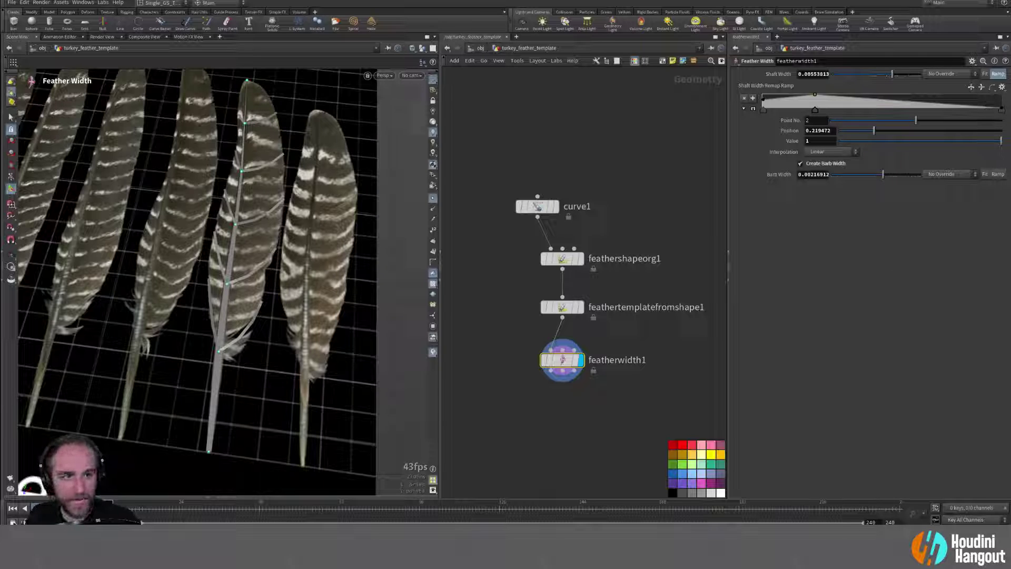
left_click(1002, 111)
middle_click_drag(818, 141, 898, 160)
Step: Collapse the shaft ramp's point controls and slightly reduce Barb Width on the Feather Width node
left_click_drag(181, 316, 130, 327, "alt")
right_click_drag(130, 327, 325, 244, "alt")
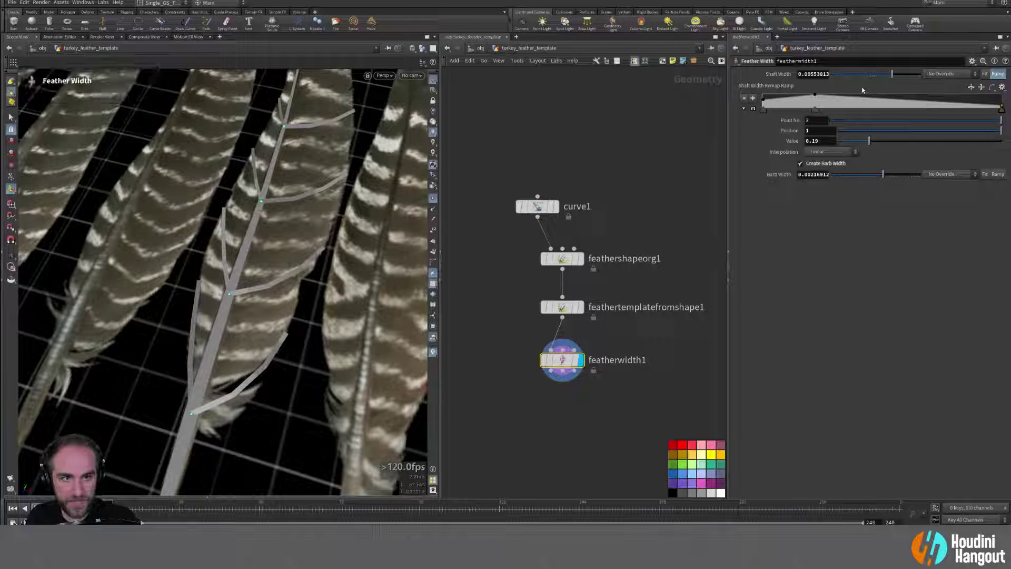
left_click(743, 109)
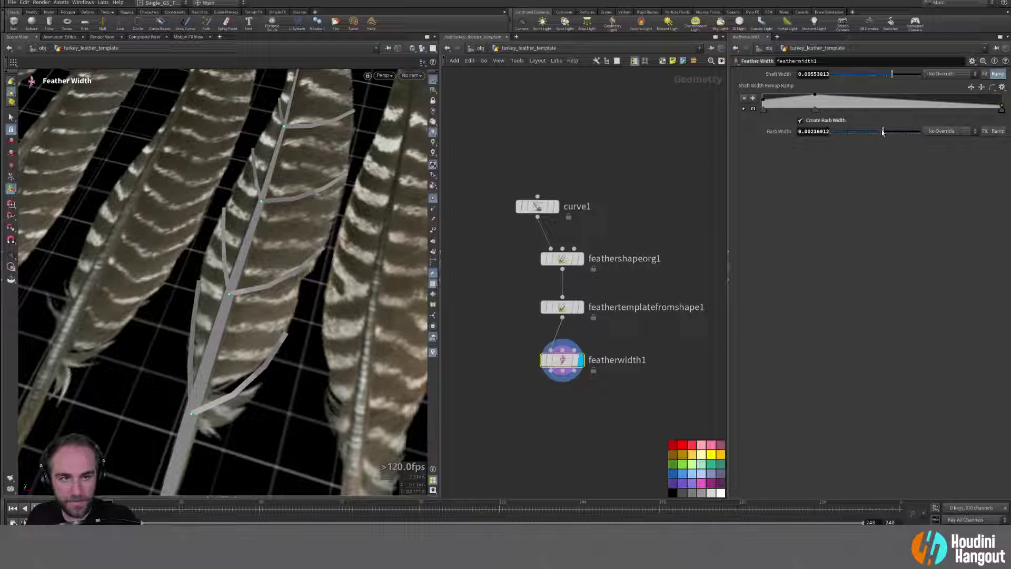
left_click_drag(883, 132, 878, 133)
Step: Overlay curve1's outline on the feather and try Barb Start on Shape at about 0.09, 0.53 and 0, ending at about 0.11
left_click(562, 307)
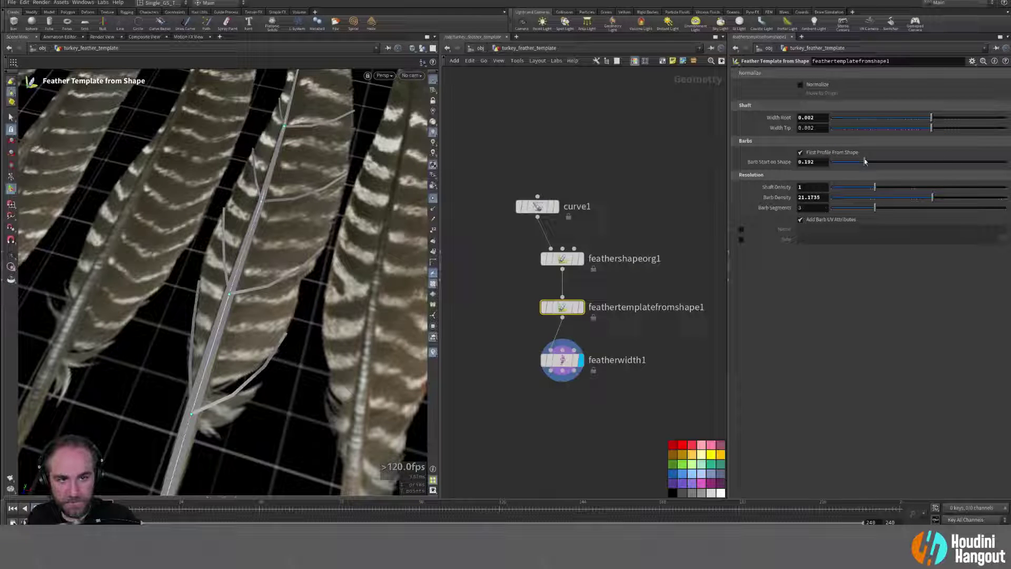
mouse_move(864, 166)
left_mouse_down()
mouse_move(827, 167)
mouse_move(872, 167)
mouse_move(846, 168)
left_mouse_up()
left_click(552, 206, "ctrl")
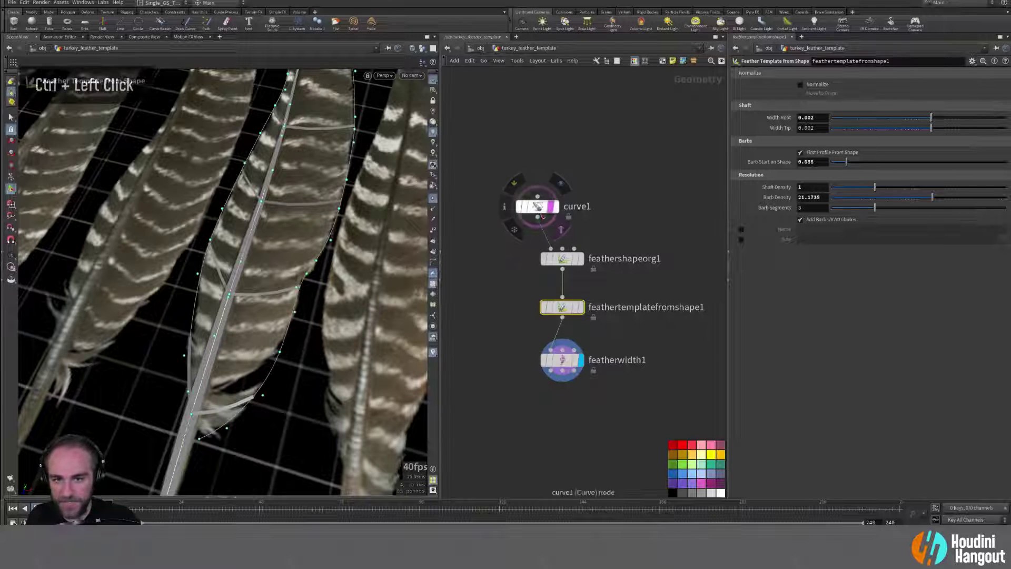
left_click_drag(850, 164, 925, 162)
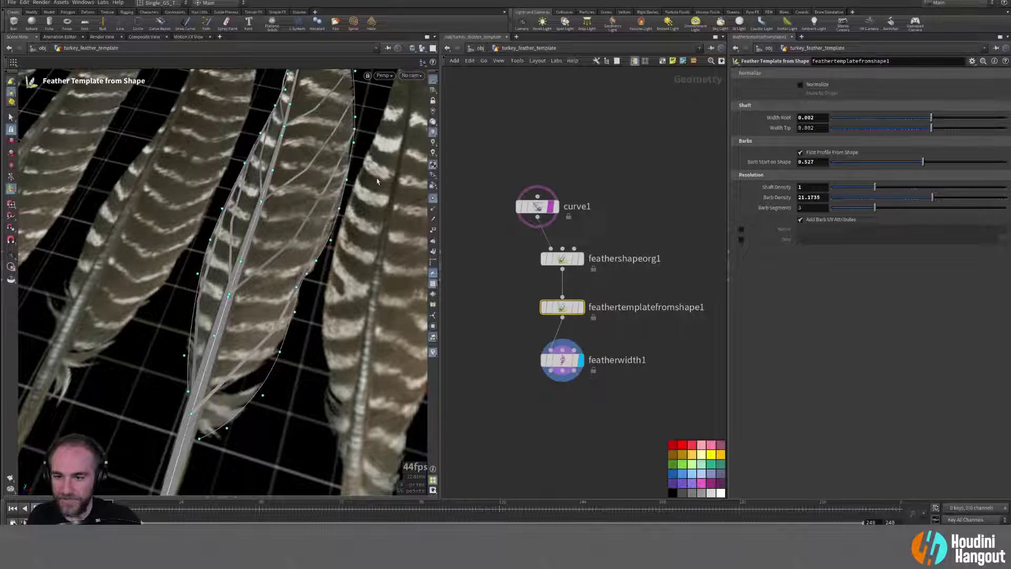
right_click_drag(378, 182, 353, 182, "alt")
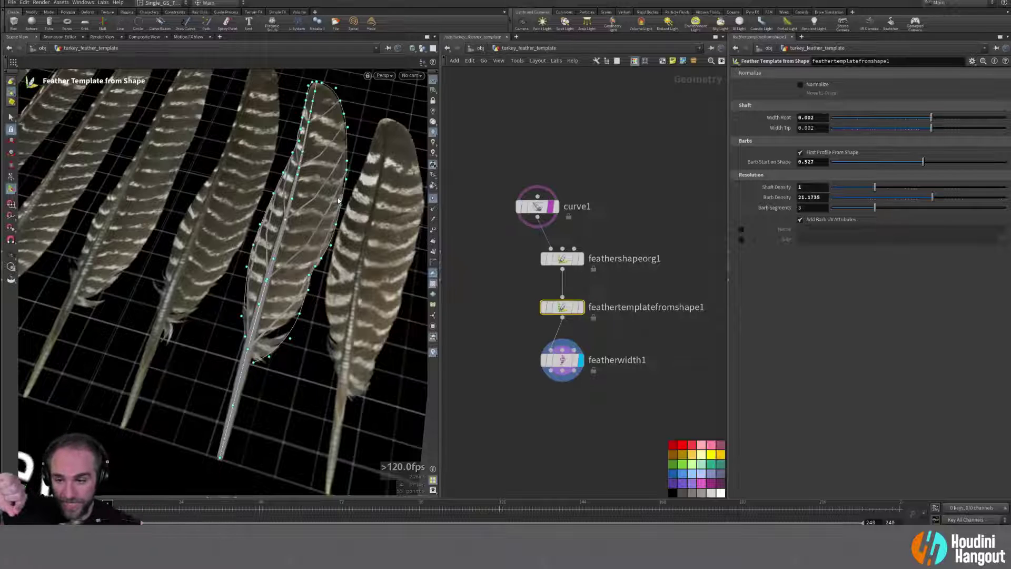
left_click_drag(921, 164, 830, 175)
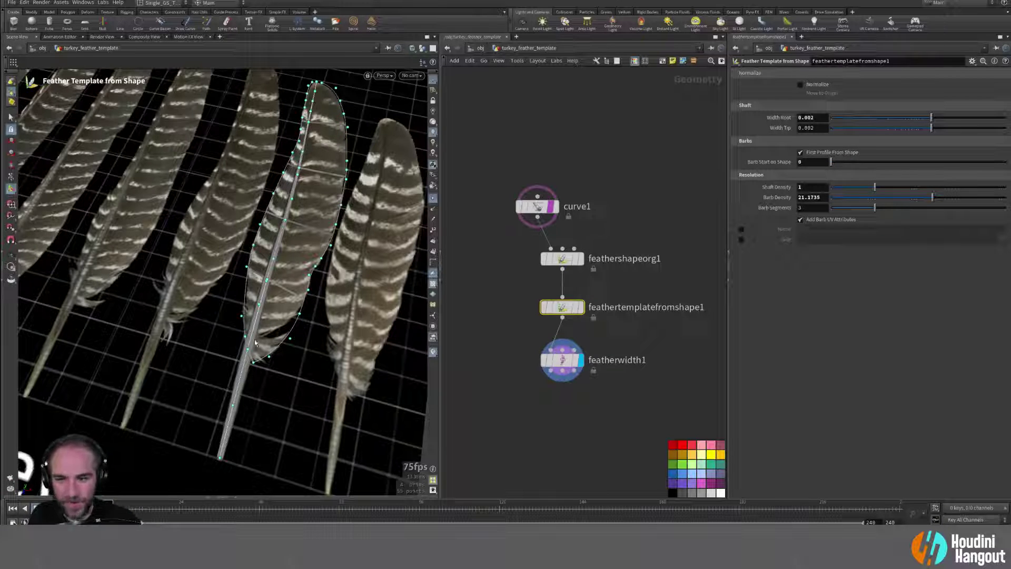
left_click_drag(832, 162, 852, 185)
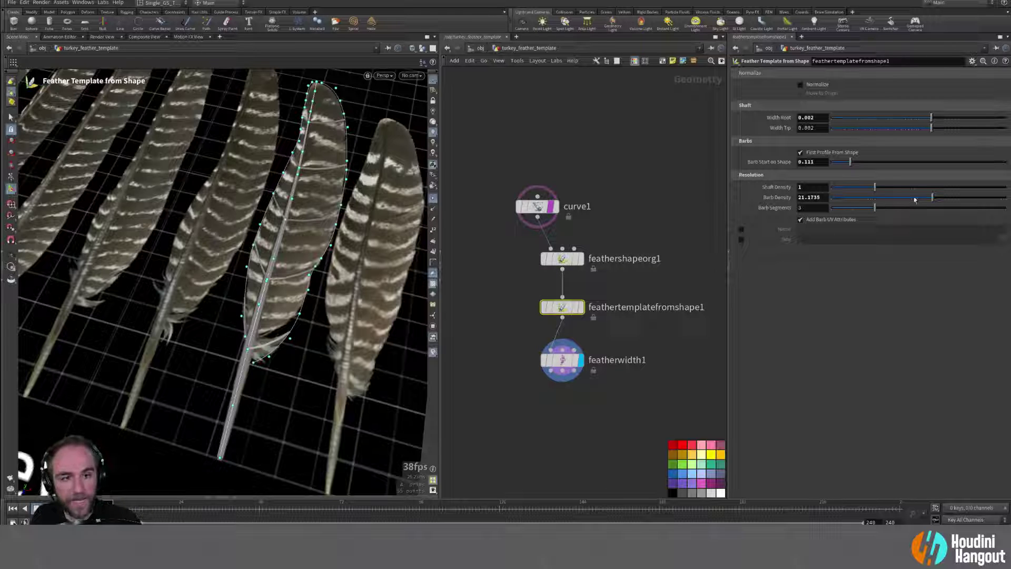
Step: Raise the feather template's Barb Density to about 87 and set Barb Start on Shape to about 0.09
left_click_drag(934, 198, 959, 198)
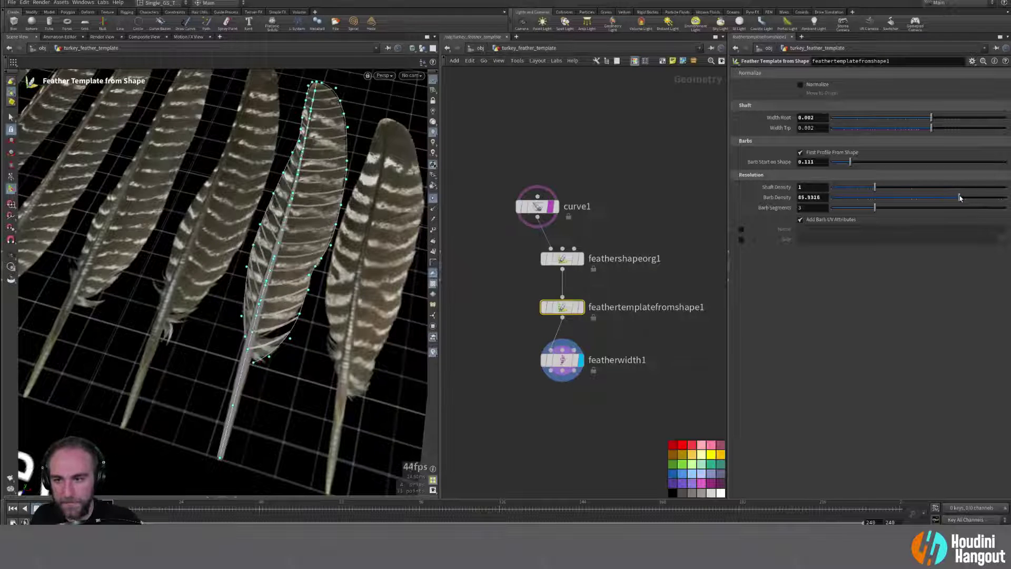
right_click_drag(246, 234, 383, 237, "alt")
right_click_drag(262, 256, 248, 244, "alt")
left_click_drag(248, 248, 241, 303, "alt")
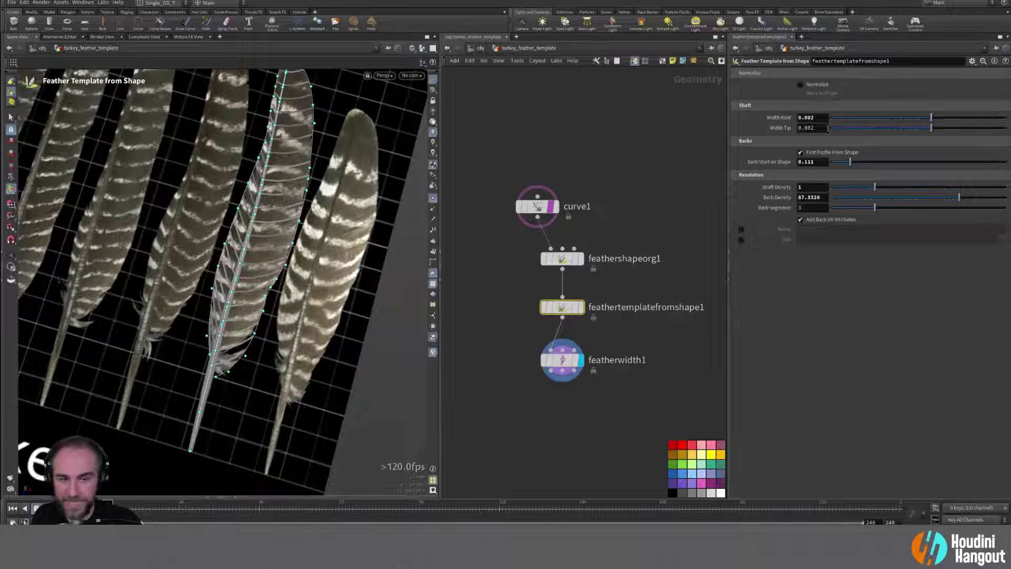
left_click_drag(849, 165, 846, 164)
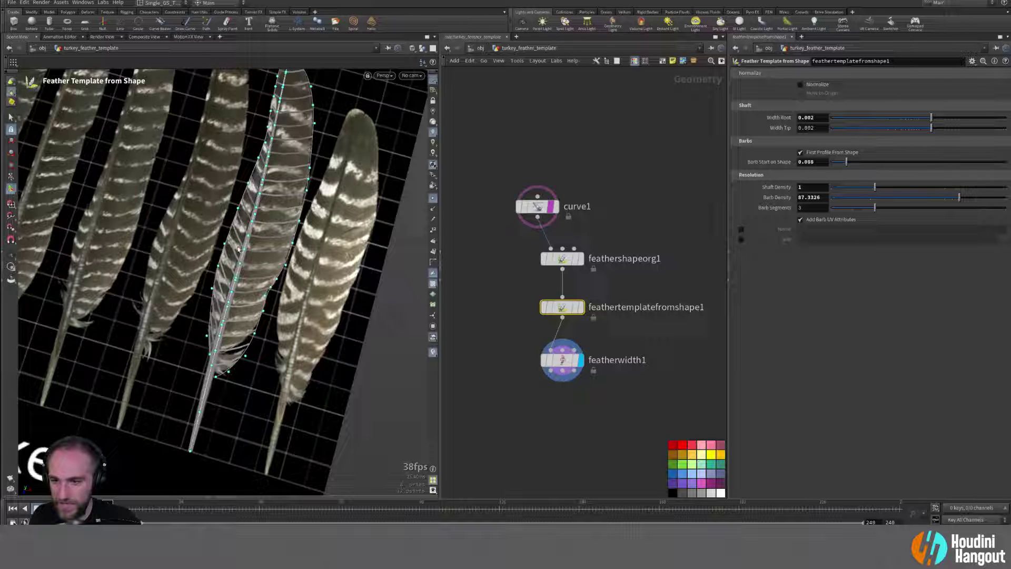
Step: Add a Curve Bezier node and connect its output to the second input of feathershapeorg1
right_click_drag(250, 249, 314, 239, "alt")
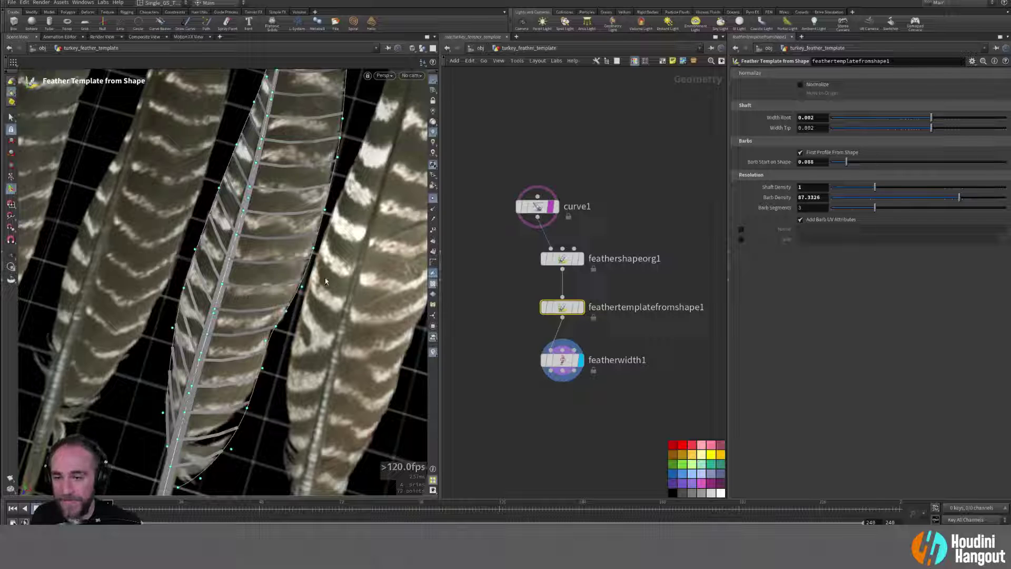
left_click_drag(539, 208, 551, 248)
key("Tab")
type("blast")
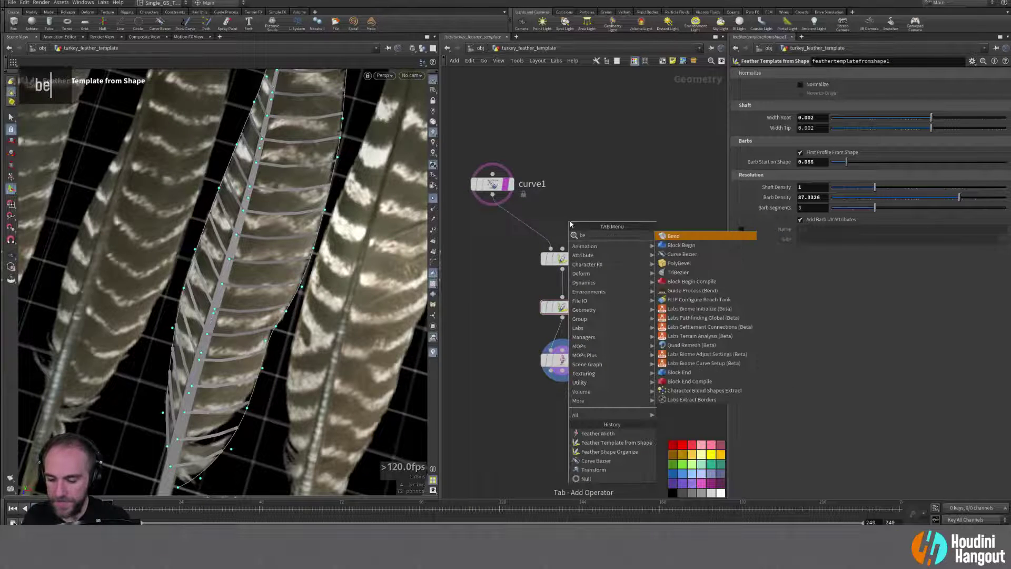
key("Return")
left_click(557, 150)
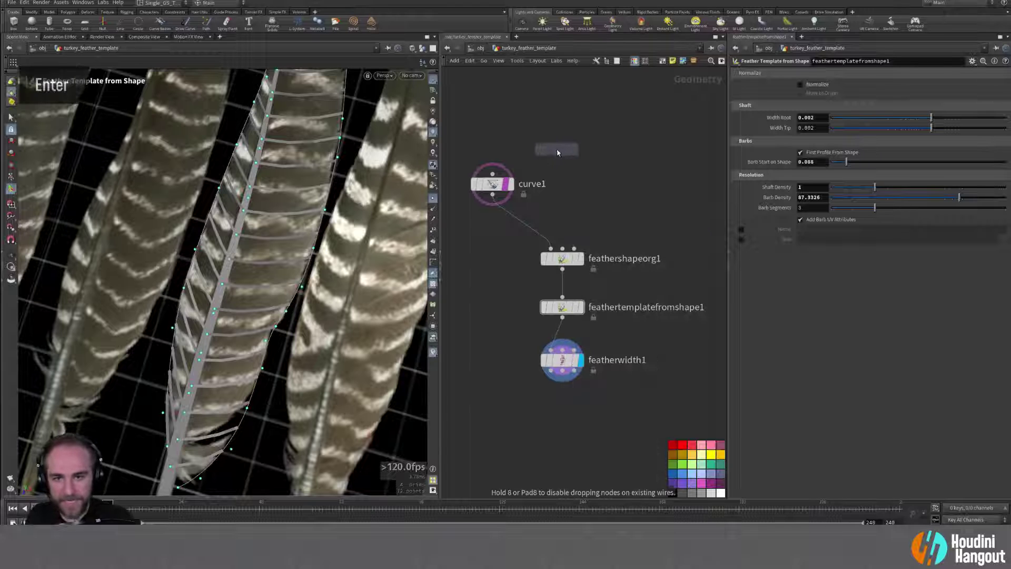
left_click(557, 159)
left_click(563, 248)
Step: Draw a barb guide curve in curve2 from the shaft to the feather's right outline, below mid-length, following the reference barbs
right_click_drag(387, 311, 368, 300, "alt")
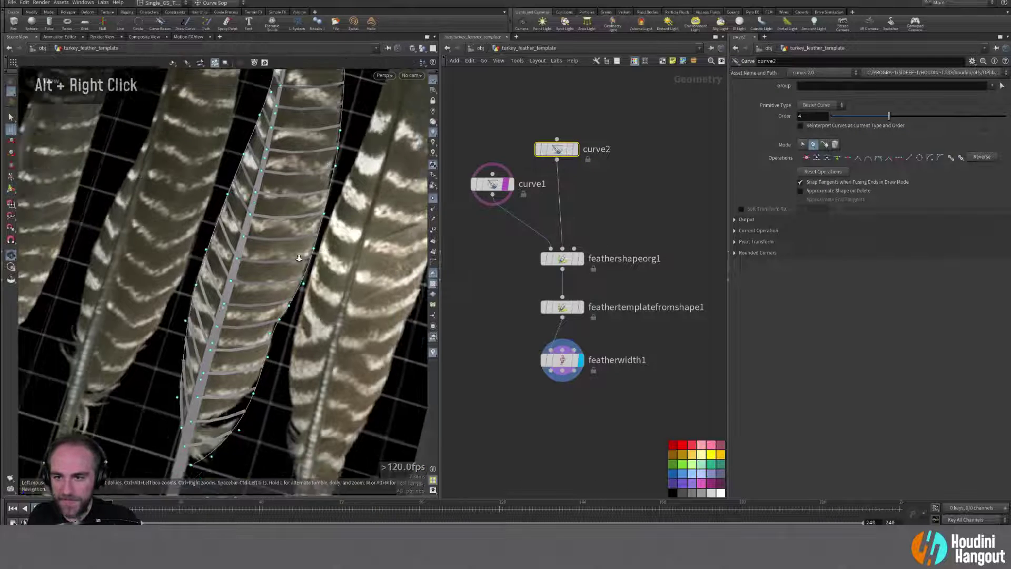
middle_click_drag(369, 300, 337, 287, "alt")
left_click_drag(338, 287, 289, 267, "alt")
key("Return")
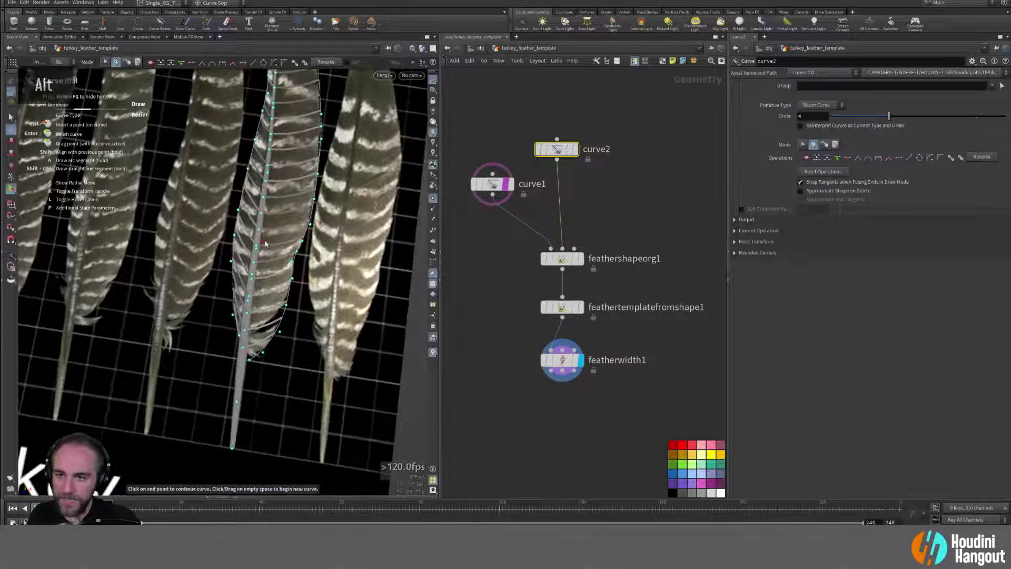
left_click(259, 243)
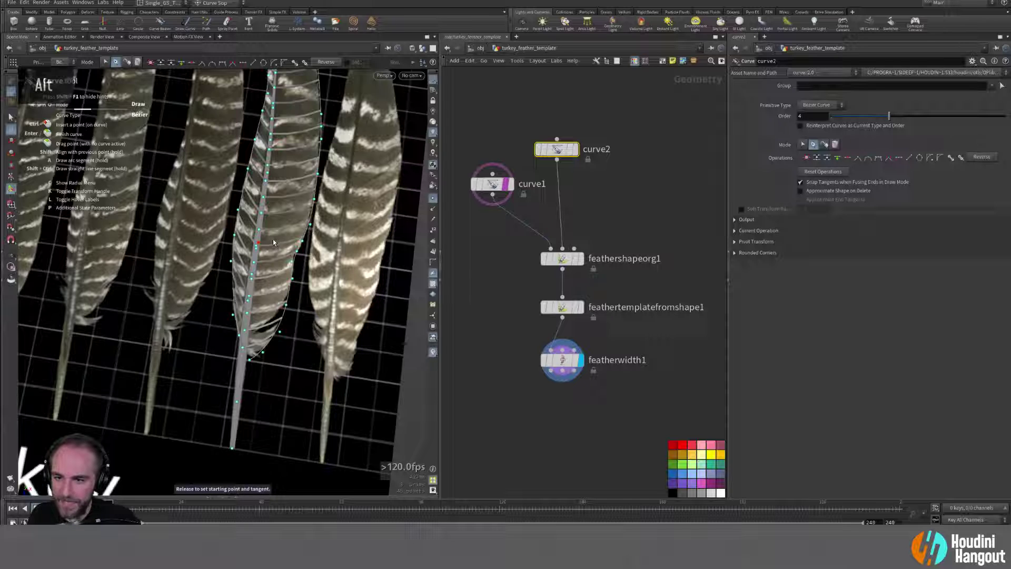
left_click_drag(305, 224, 314, 217)
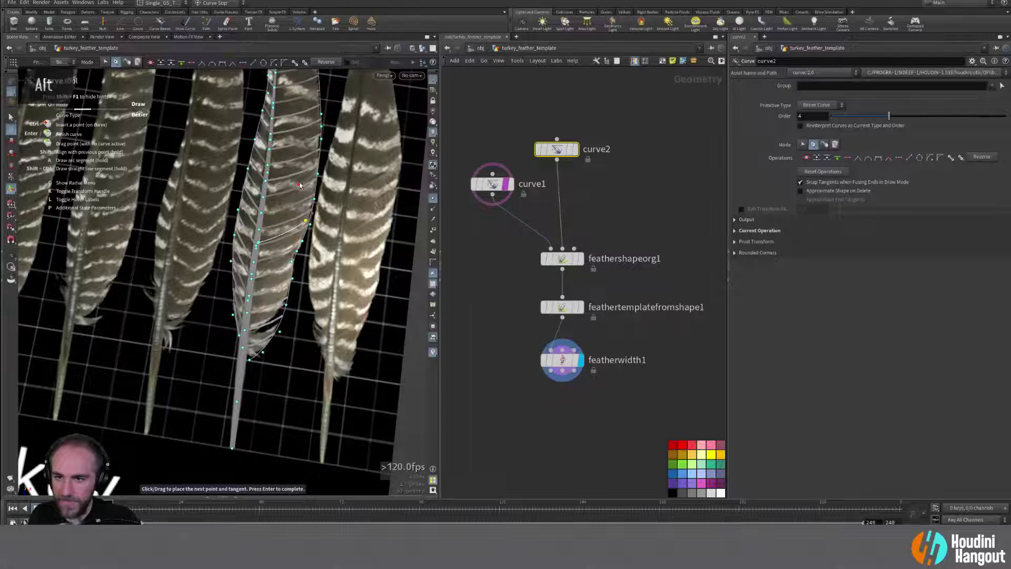
middle_click_drag(299, 184, 286, 234, "alt")
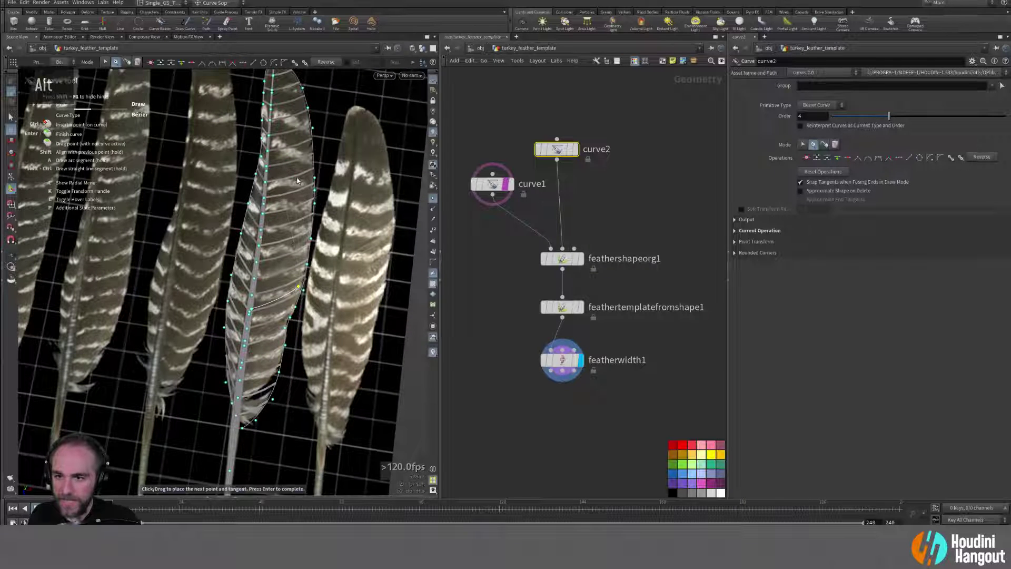
key("Return")
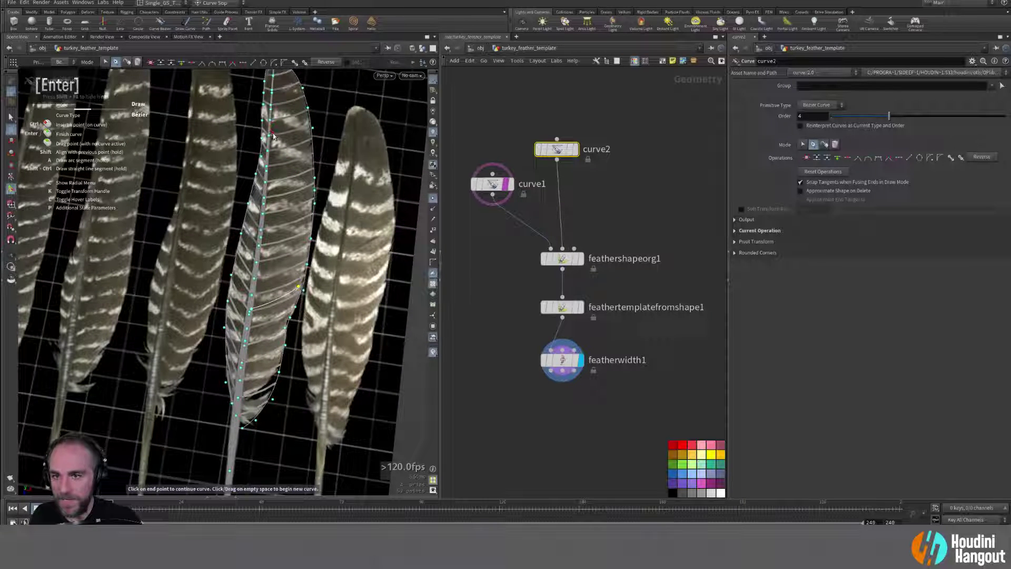
Step: Draw a second barb guide curve from the upper shaft to the right outline near the feather's tip
left_click_drag(272, 133, 311, 107)
key("Return")
key("alt")
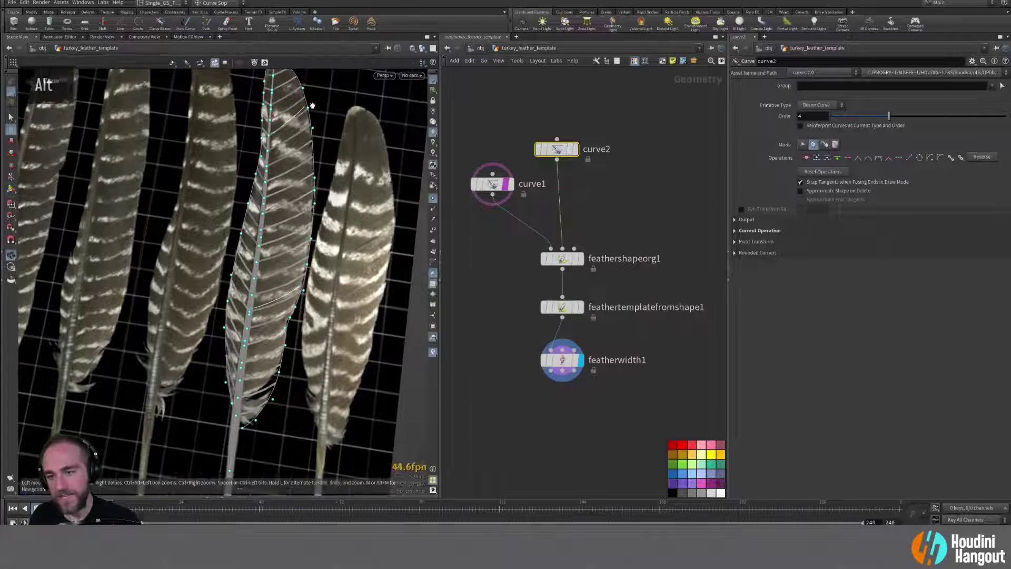
middle_click_drag(313, 105, 324, 129, "alt")
middle_click(324, 129)
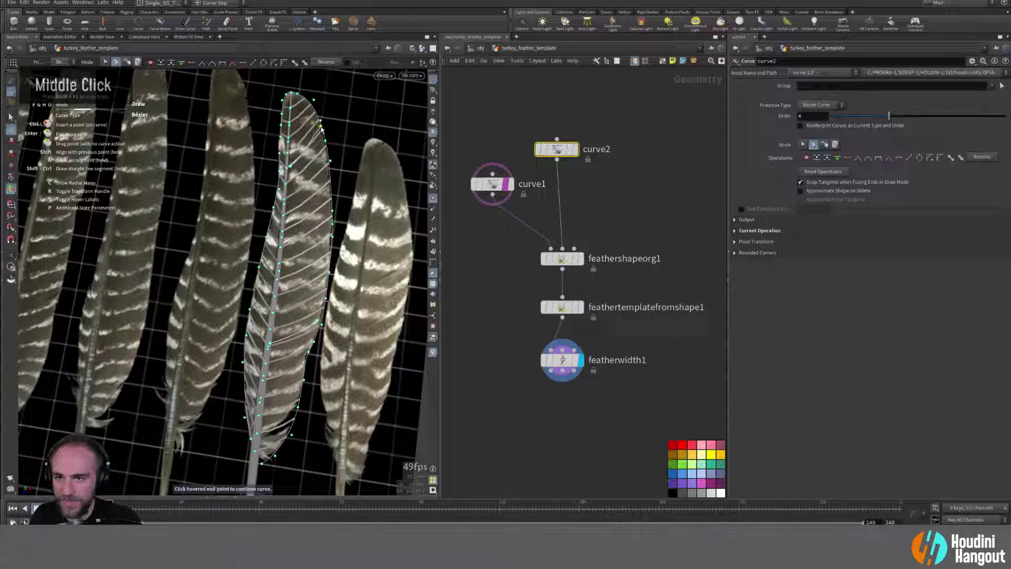
Step: Undo the stray curve start and adjust the outer end of the upper right barb guide in edit mode
left_click_drag(320, 129, 318, 147)
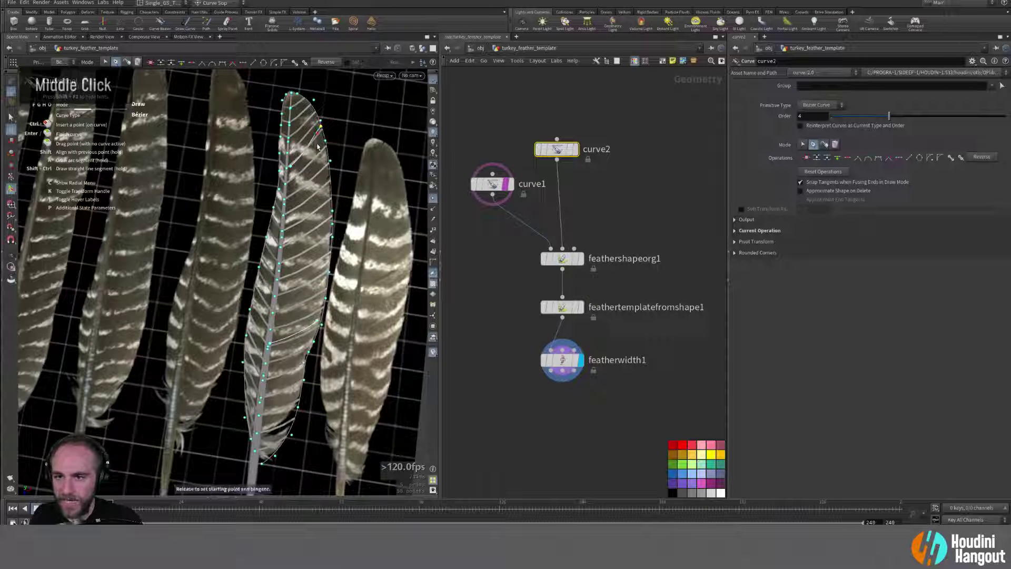
key("ctrl+z")
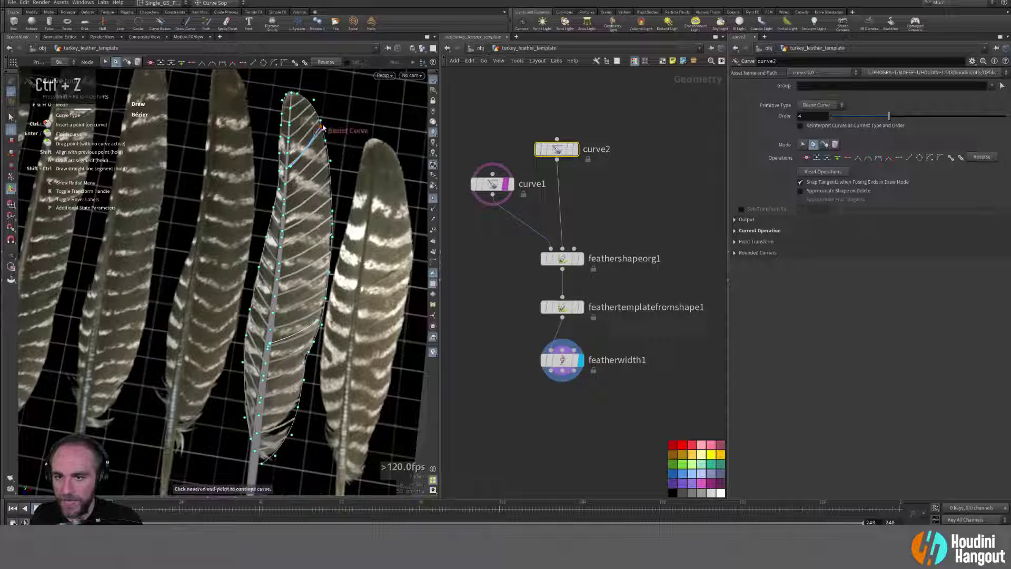
key("Return")
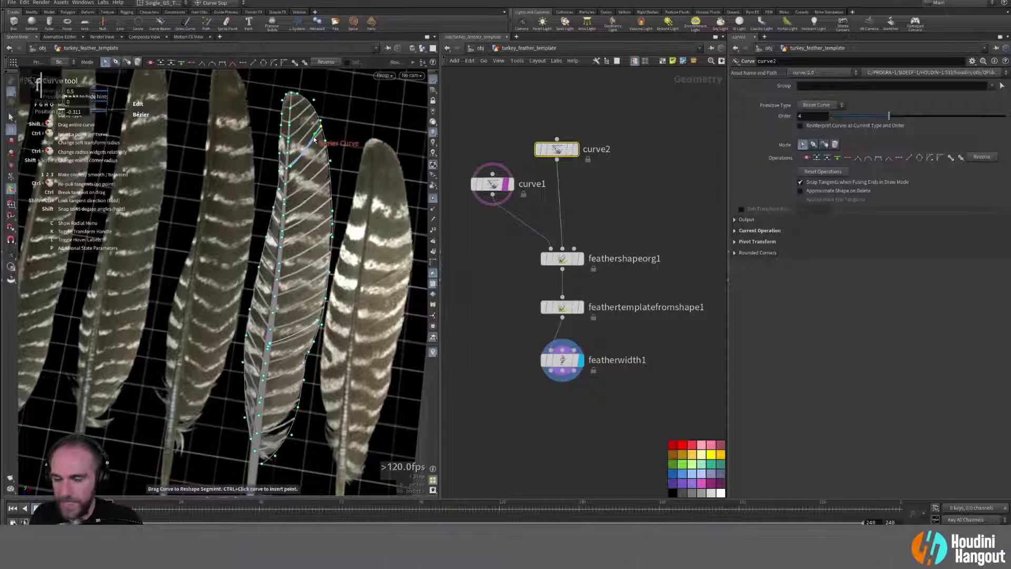
middle_click(324, 125)
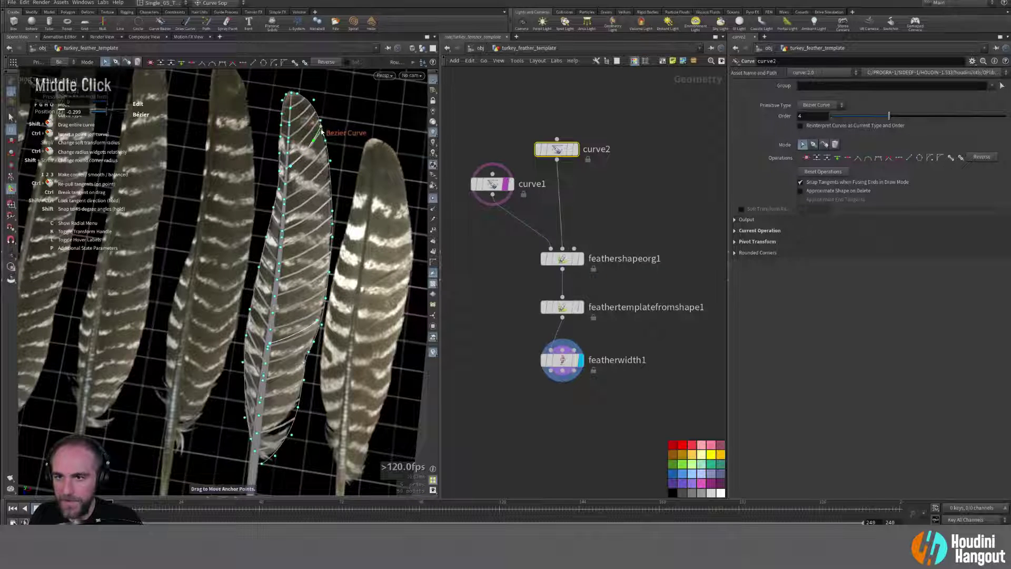
right_click_drag(315, 141, 295, 158, "alt")
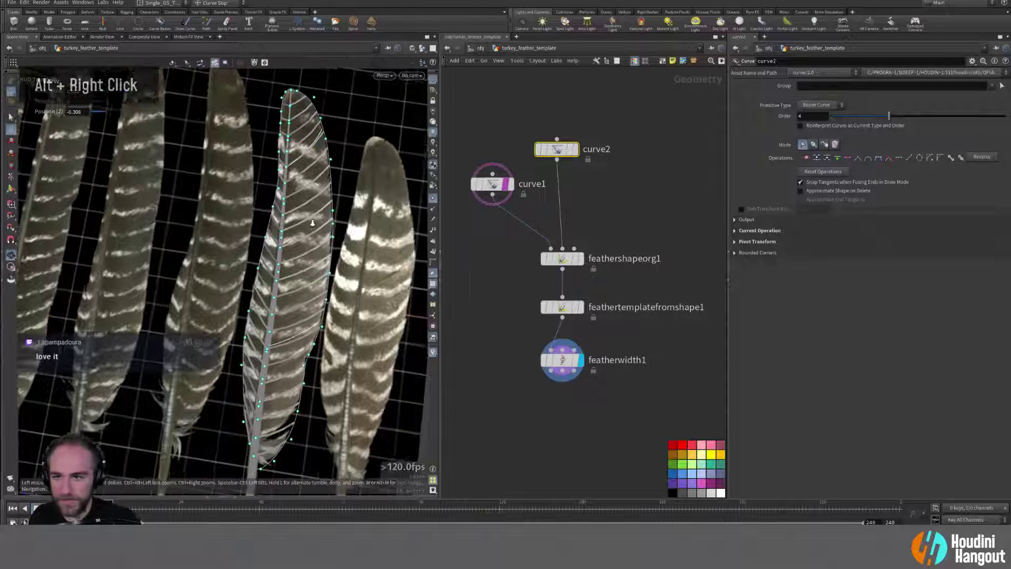
middle_click_drag(295, 158, 301, 168, "alt")
right_click_drag(300, 167, 304, 169, "alt")
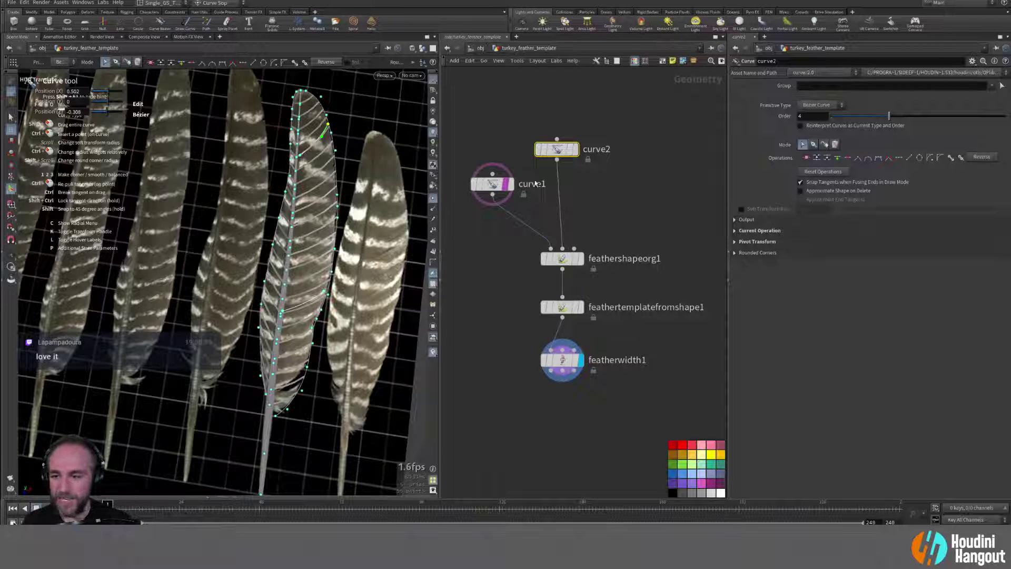
Step: Return to draw mode and draw a short barb guide from the lower shaft to the feather's left outline
key("Return")
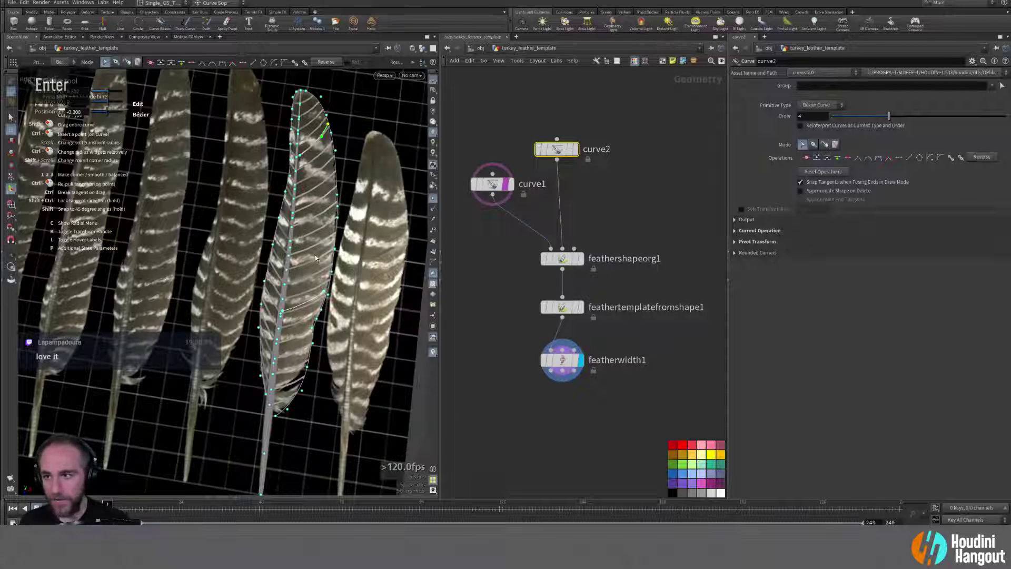
key("g")
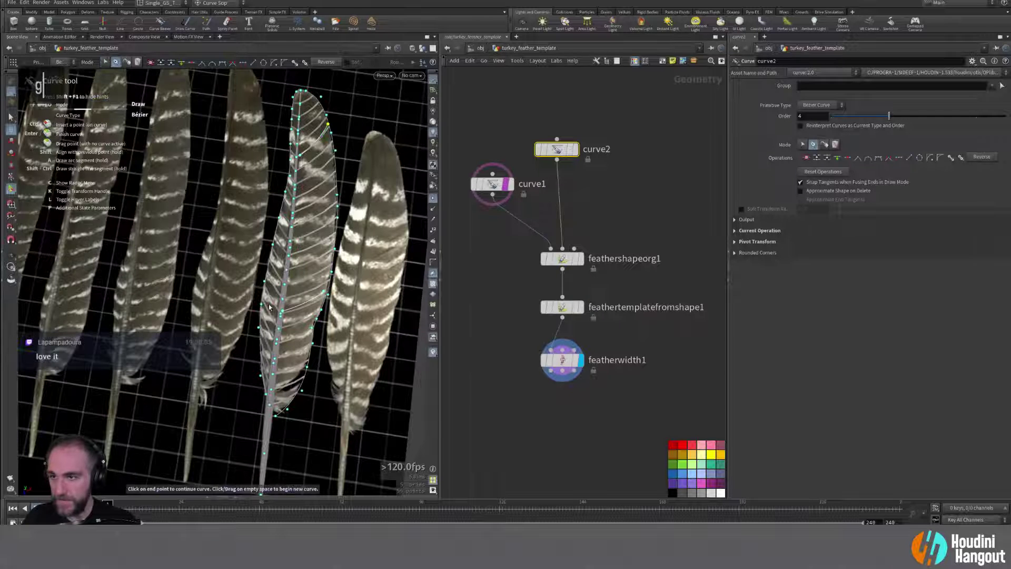
middle_click_drag(281, 345, 302, 338, "alt")
right_click_drag(302, 338, 321, 340, "alt")
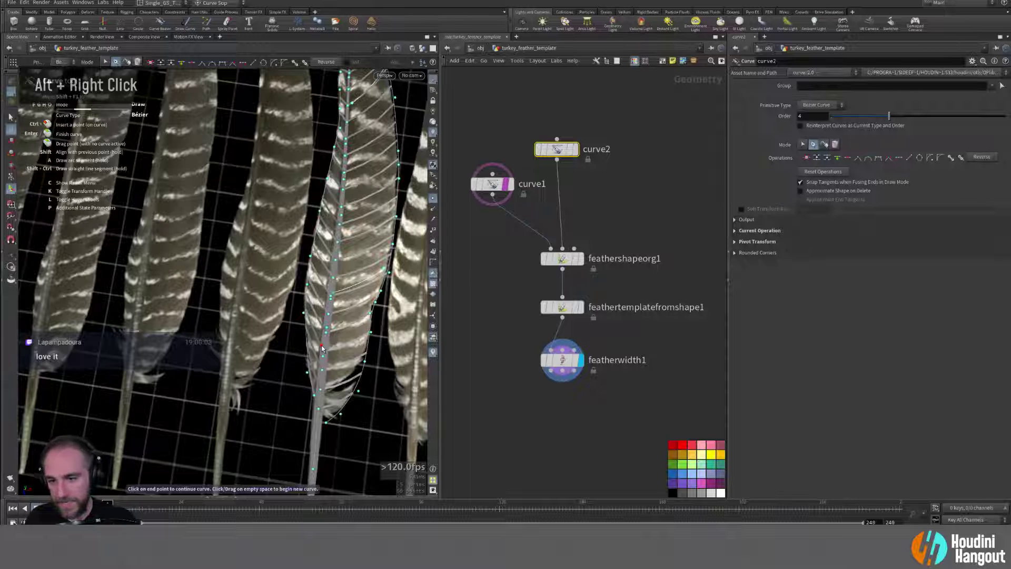
left_click(322, 346)
left_click(307, 327)
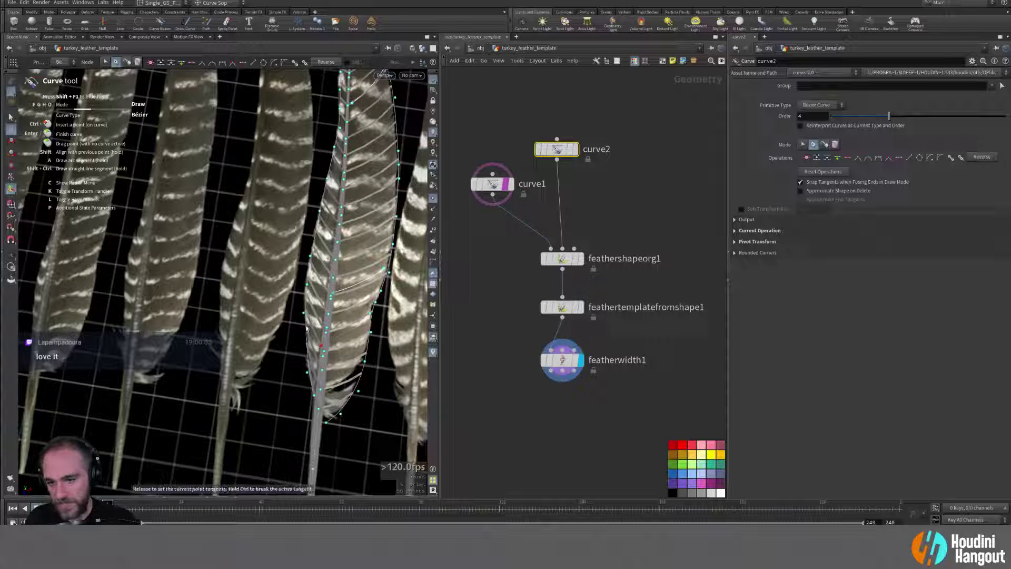
key("Return")
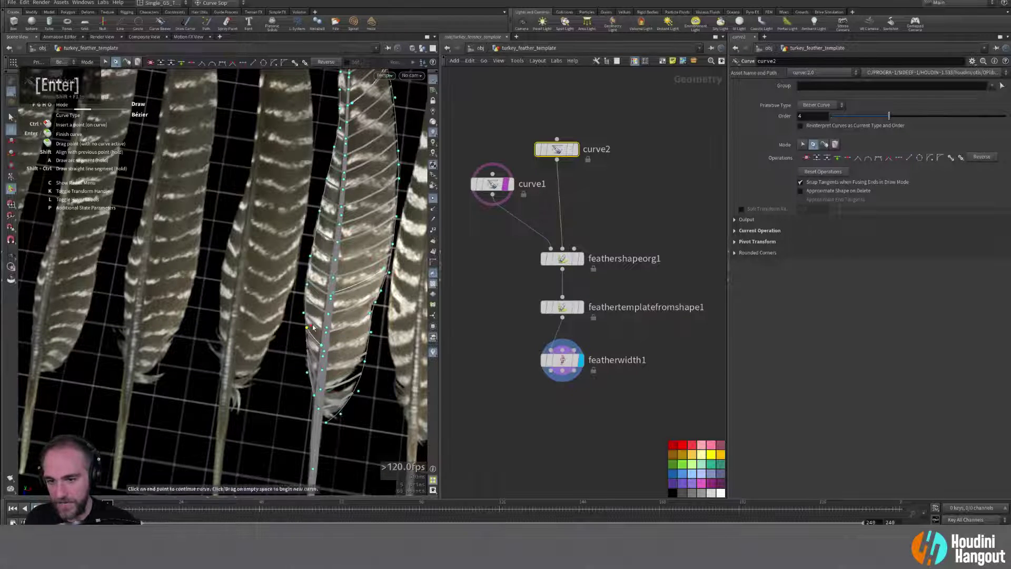
Step: Draw another barb guide from the shaft to the left outline in the upper-middle part of the feather, undoing the misplaced start point
middle_click_drag(313, 327, 332, 257, "alt")
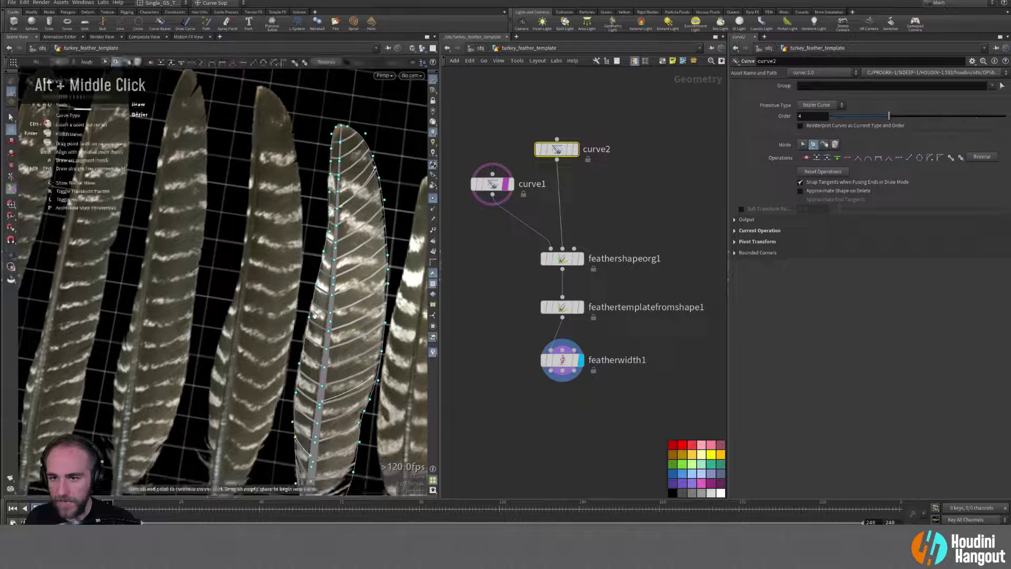
left_click(332, 257)
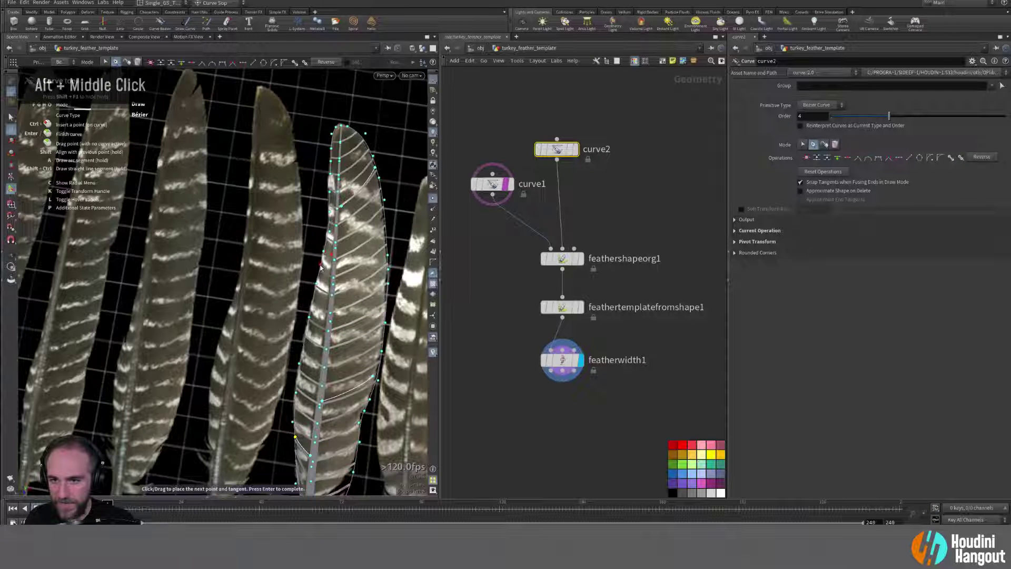
key("ctrl+z")
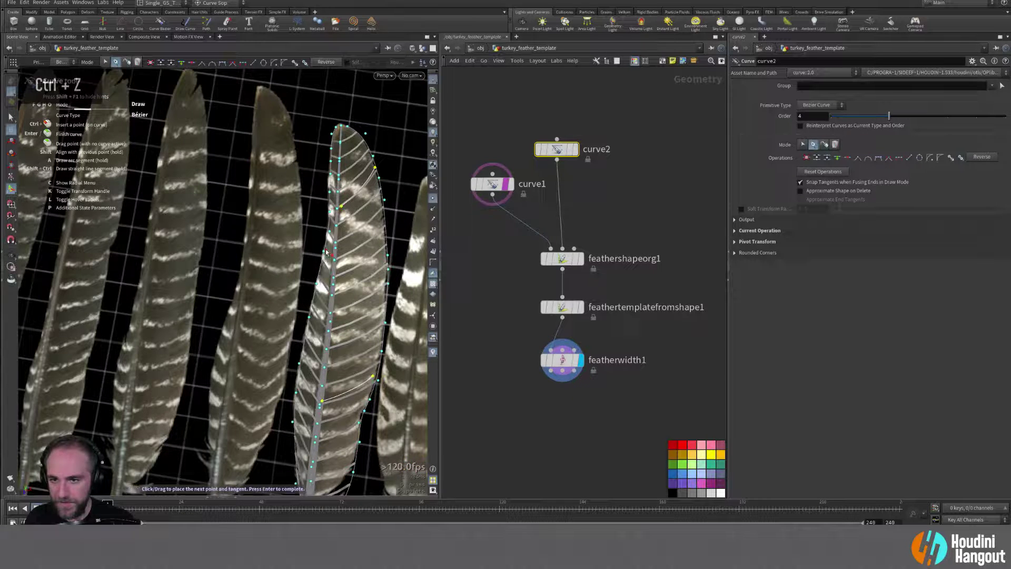
middle_click_drag(326, 253, 354, 149, "alt")
key("Return")
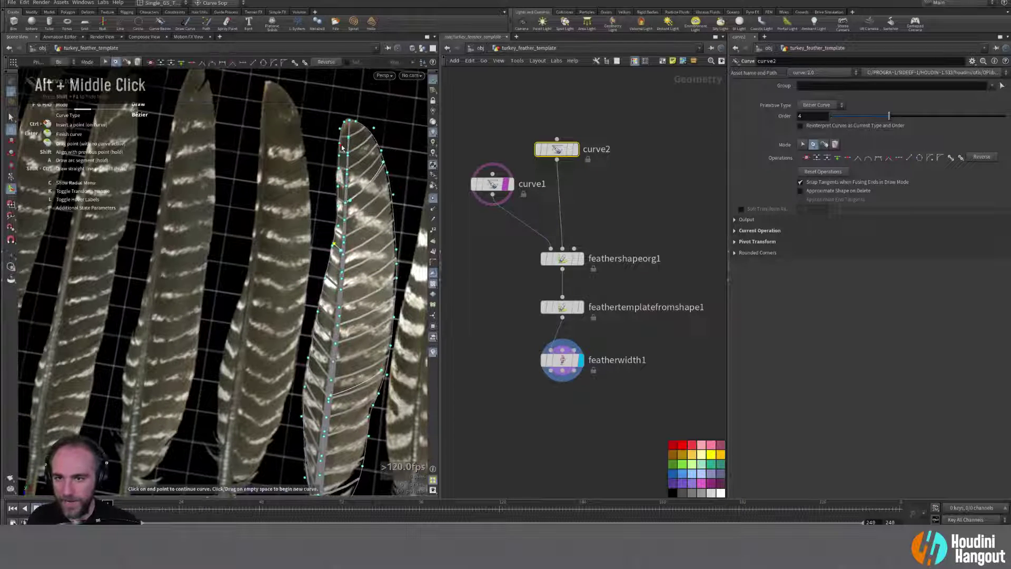
Step: Draw a short barb guide from the shaft to the left outline near the feather's tip, undoing the first misplaced point
left_click(343, 143)
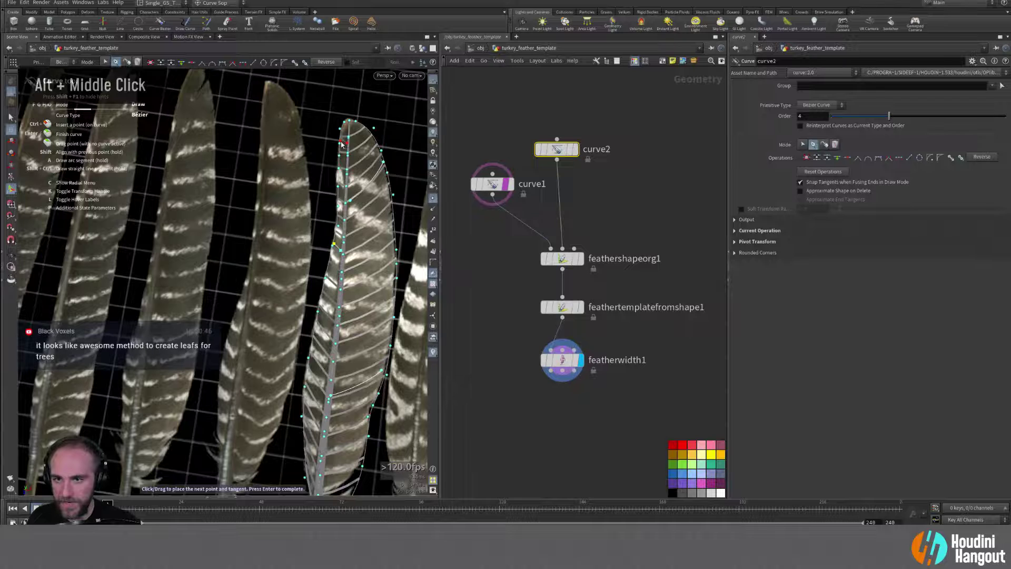
key("ctrl+z")
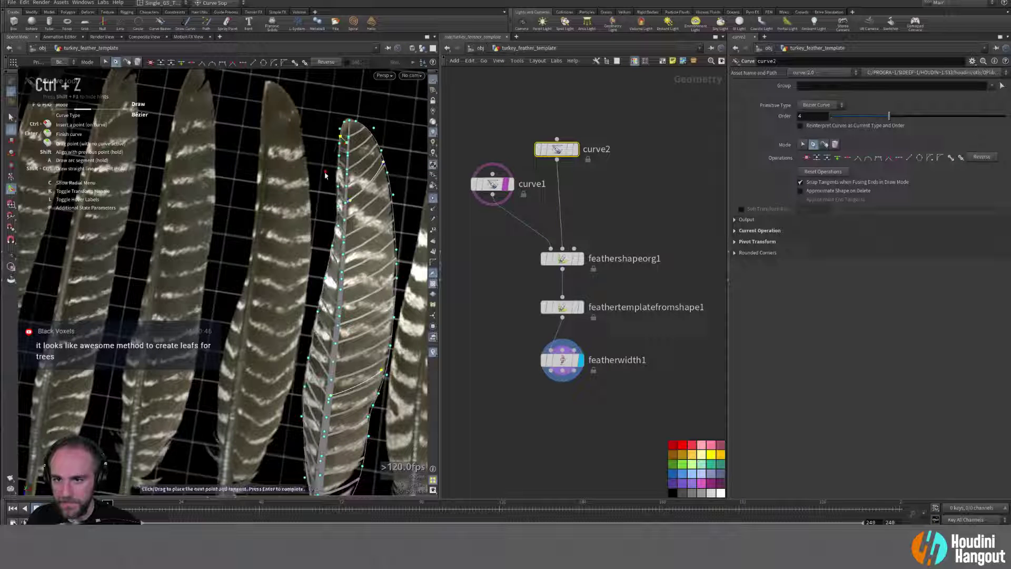
key("Return")
middle_click_drag(358, 250, 340, 206, "alt")
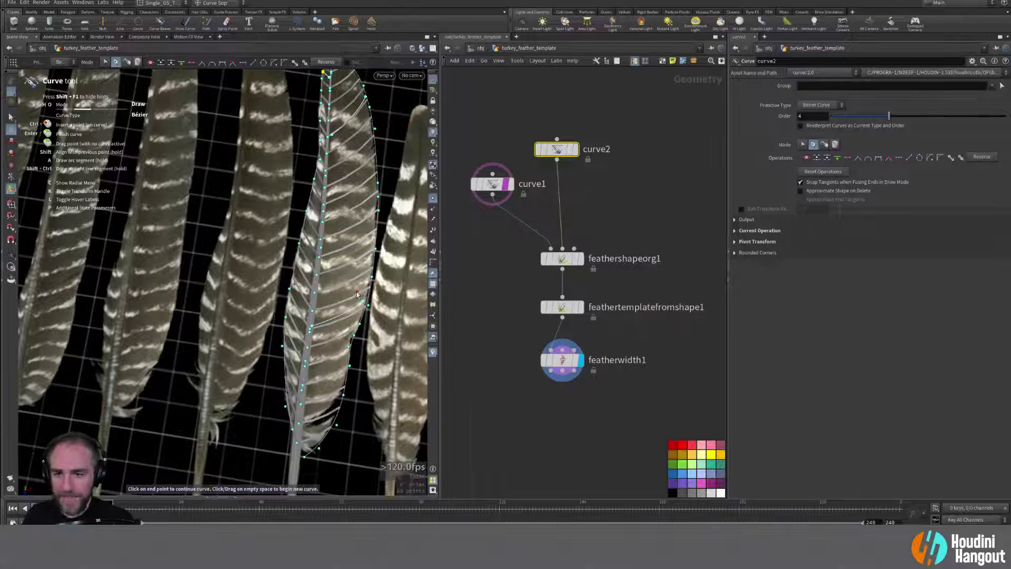
Step: Hide the other objects in the viewport so only the feather template is displayed
right_click_drag(358, 288, 323, 195, "alt")
middle_click_drag(323, 195, 299, 168, "alt")
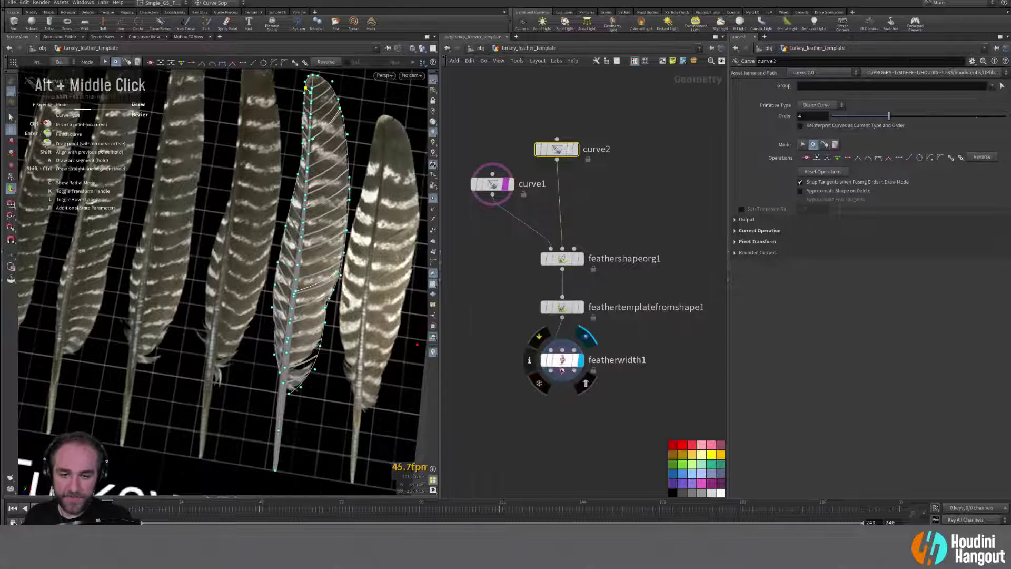
left_click(562, 376)
left_click(546, 422)
left_click(423, 48)
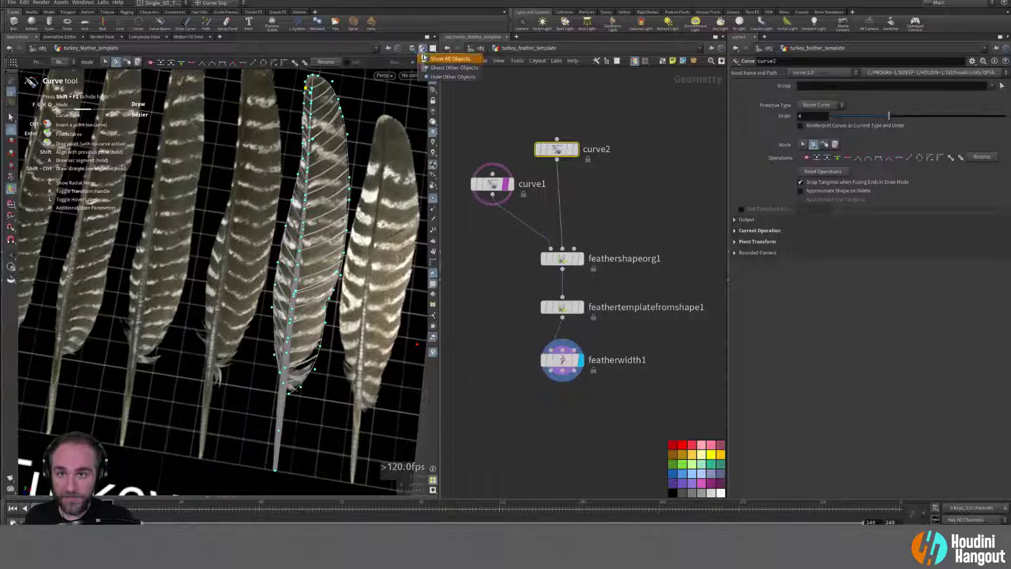
left_click(445, 77)
middle_click_drag(527, 438, 509, 413, "alt")
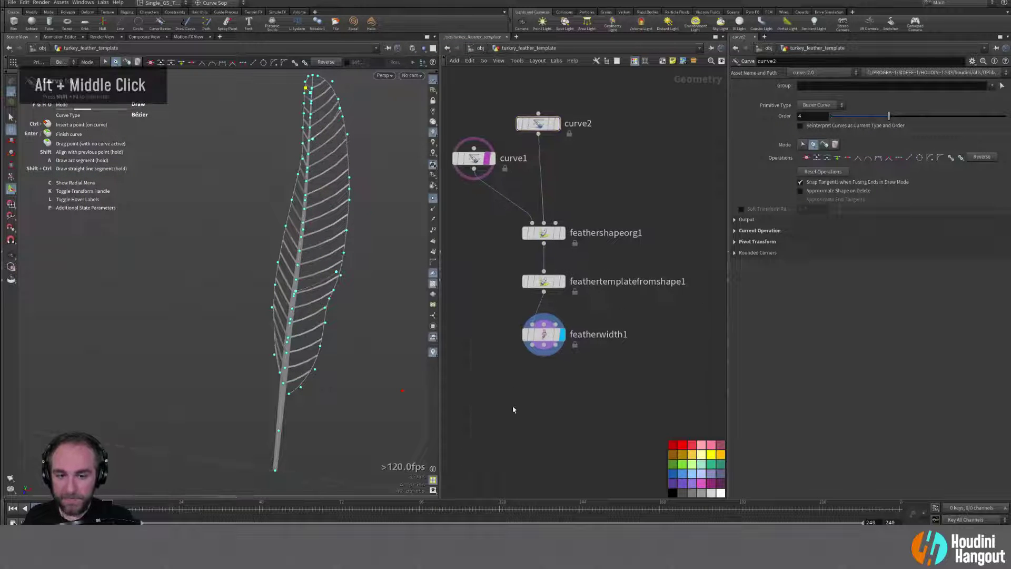
Step: Add a Feather Visualize node below featherwidth1, connect it to all three outputs, and set it as the displayed node
key("Tab")
type("feather vis")
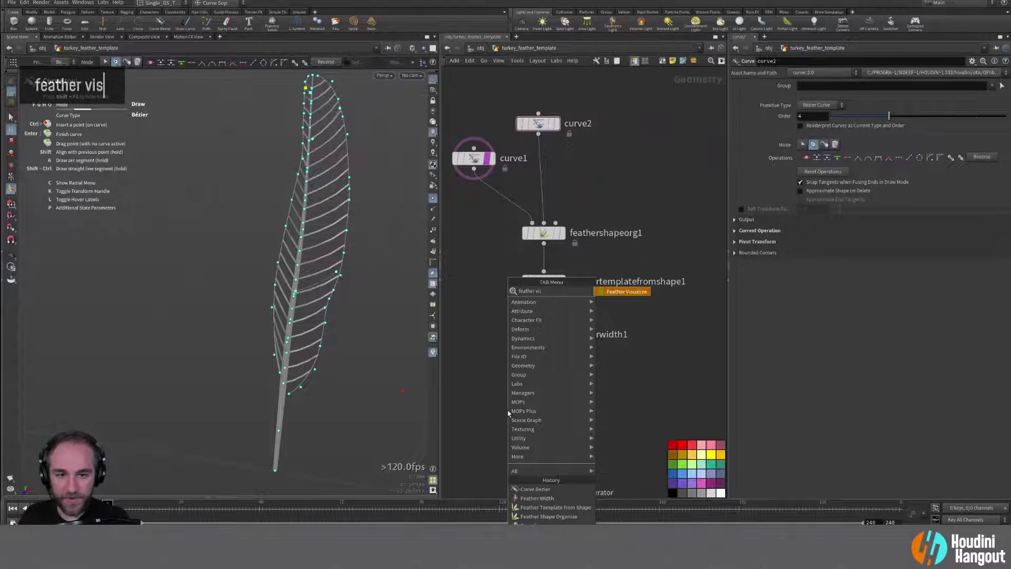
key("Return")
left_click(544, 378)
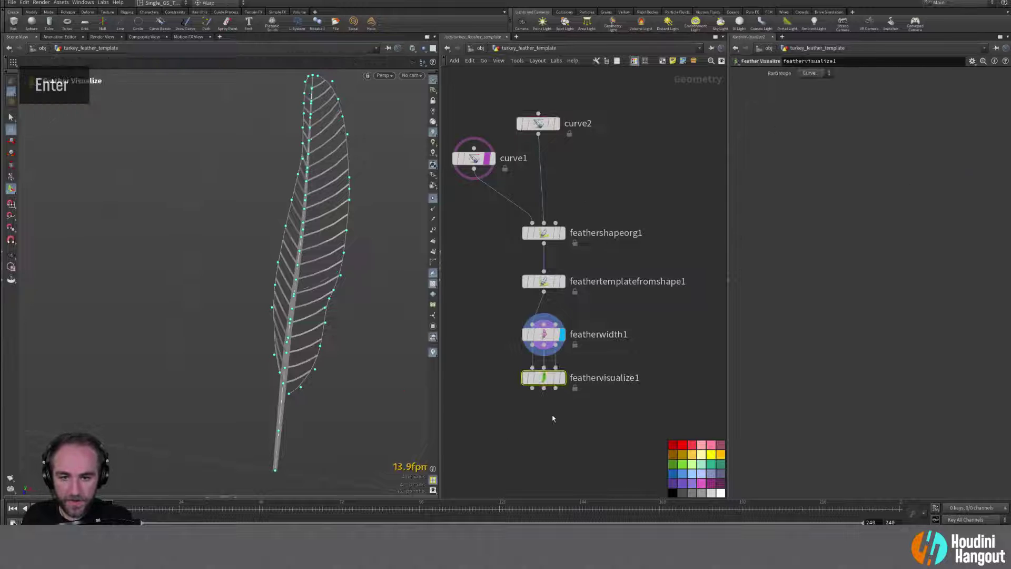
double_click(546, 384)
left_click_drag(546, 385, 545, 389)
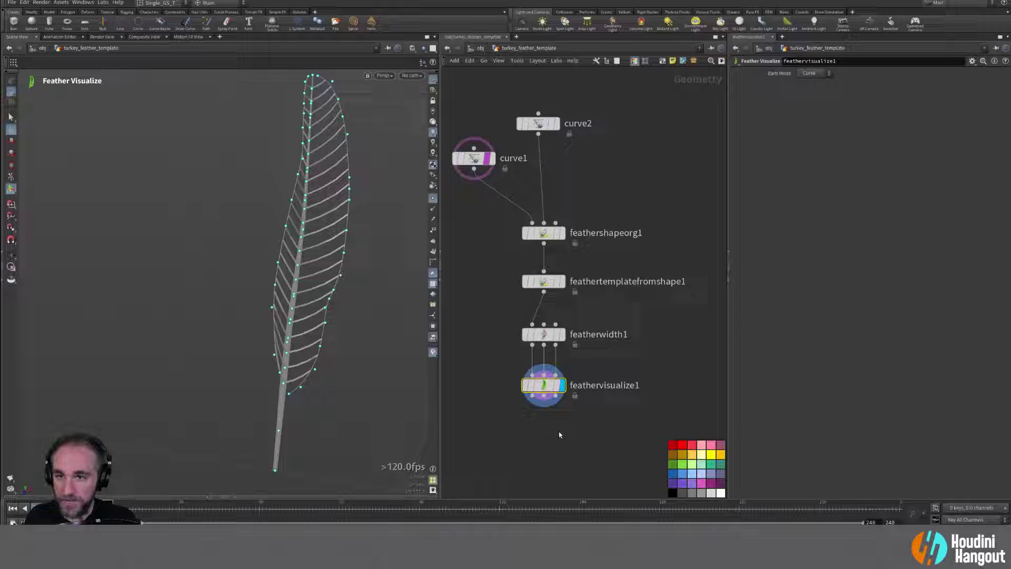
Step: Disconnect the second and third wires between featherwidth1 and feathervisualize1, try the Hide barb mode, and set Barb Mode to Surface
key("y")
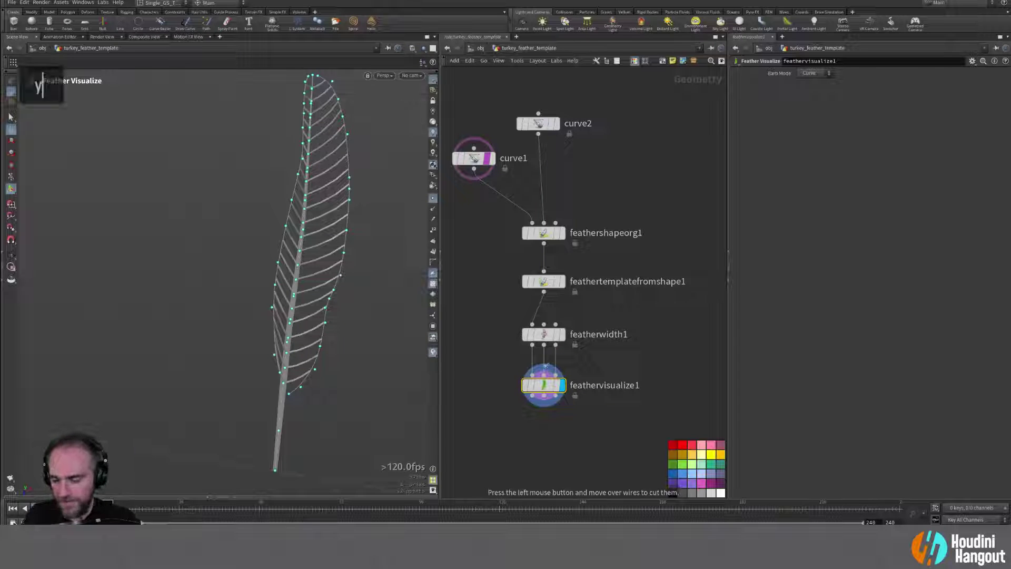
left_click_drag(539, 359, 562, 361)
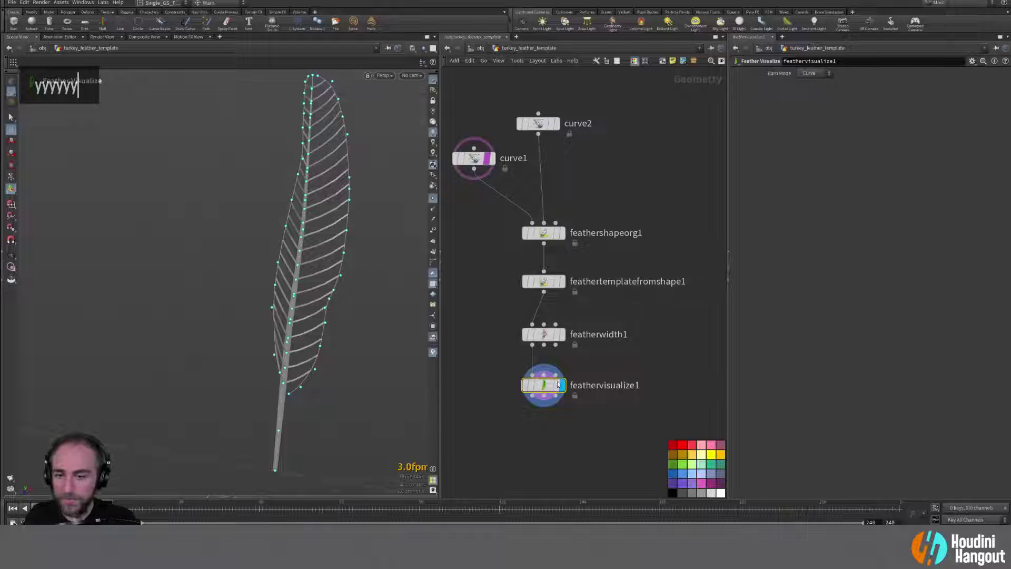
left_click(811, 74)
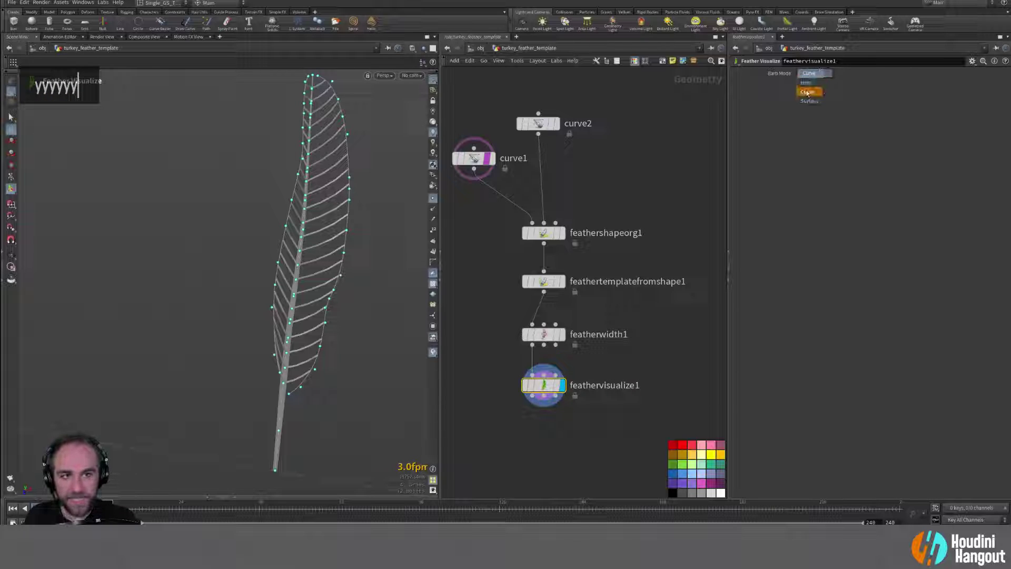
left_click(810, 87)
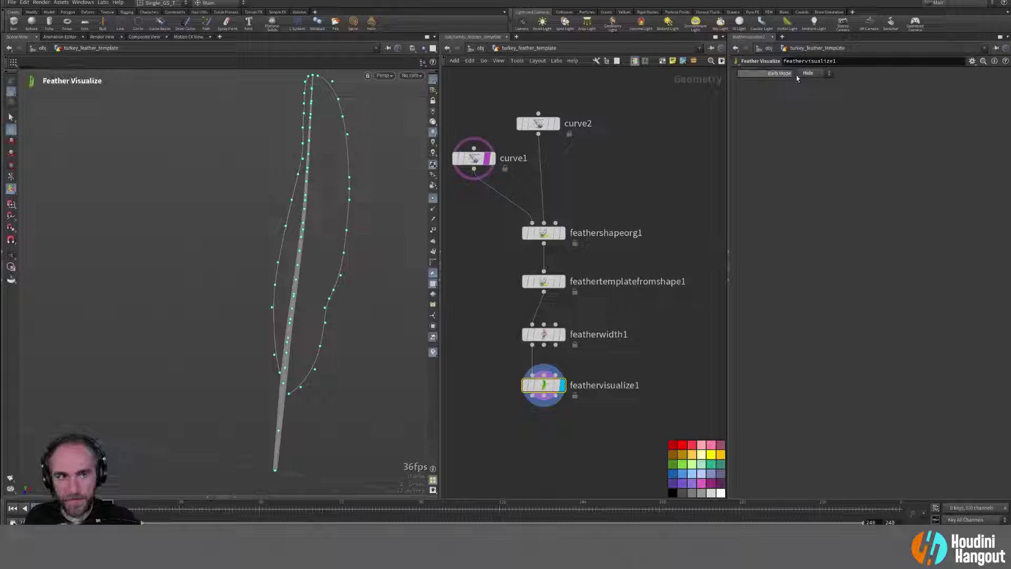
left_click(811, 73)
left_click(810, 101)
Step: Turn off the template display of curve1 and inspect the feather surface from several angles
left_click_drag(316, 274, 343, 248, "alt")
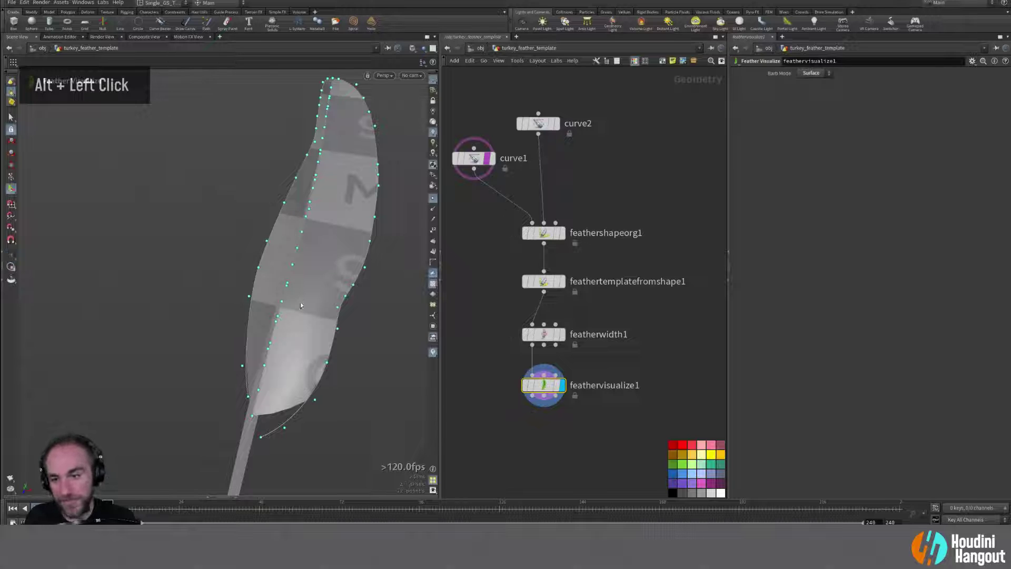
left_click_drag(301, 306, 323, 176, "alt")
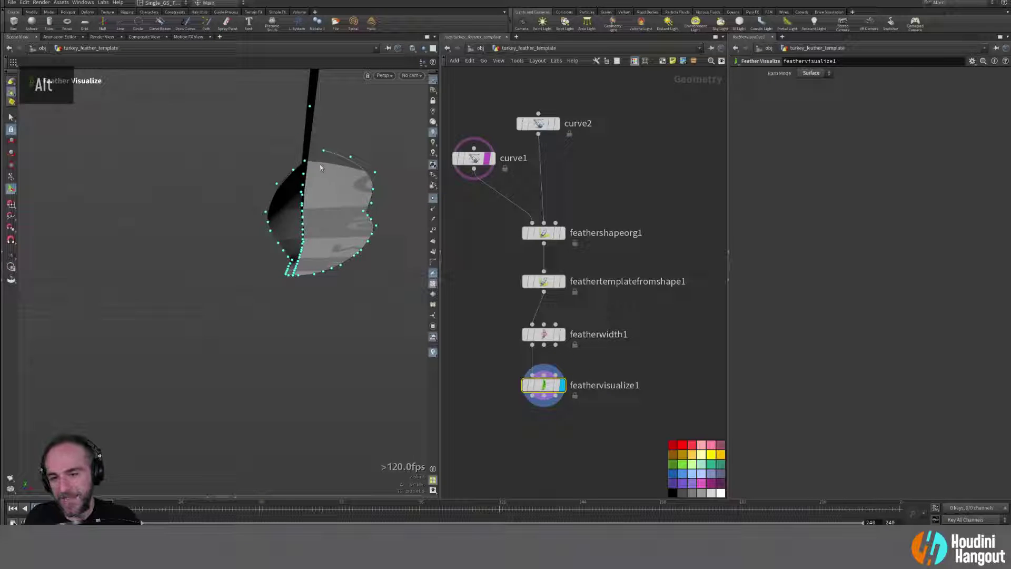
left_click(488, 158)
left_click_drag(316, 226, 311, 285, "alt")
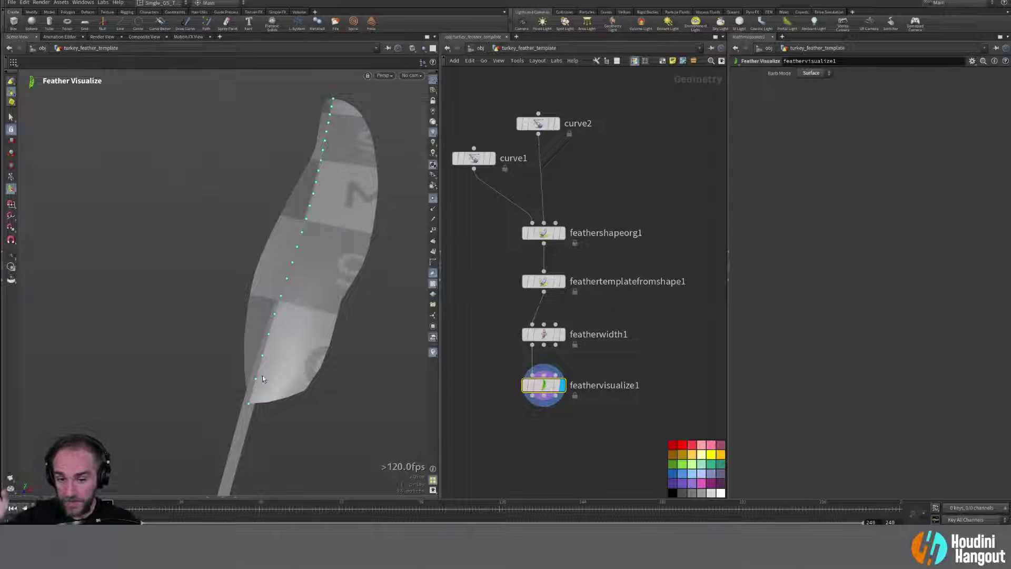
right_click_drag(323, 416, 348, 337, "alt")
middle_click_drag(348, 336, 322, 243, "alt")
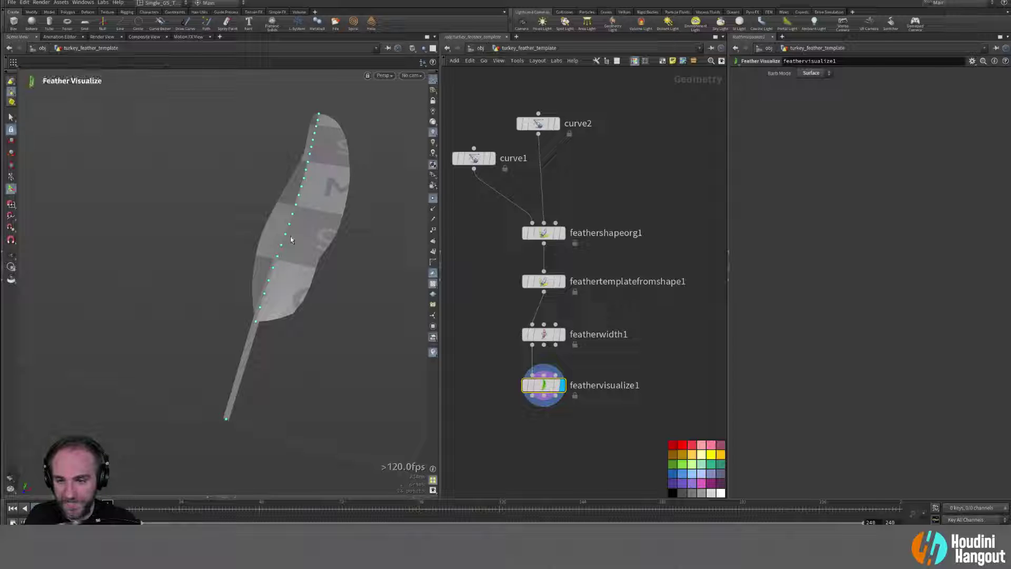
Step: Set the Barb Density of feathertemplatefromshape1 to 500
left_click(543, 335)
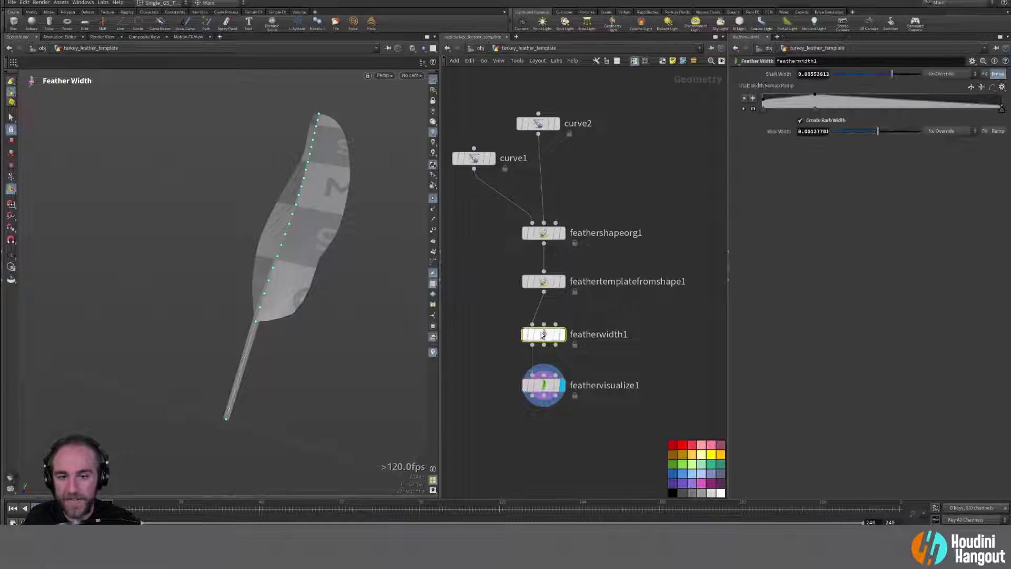
left_click(544, 282)
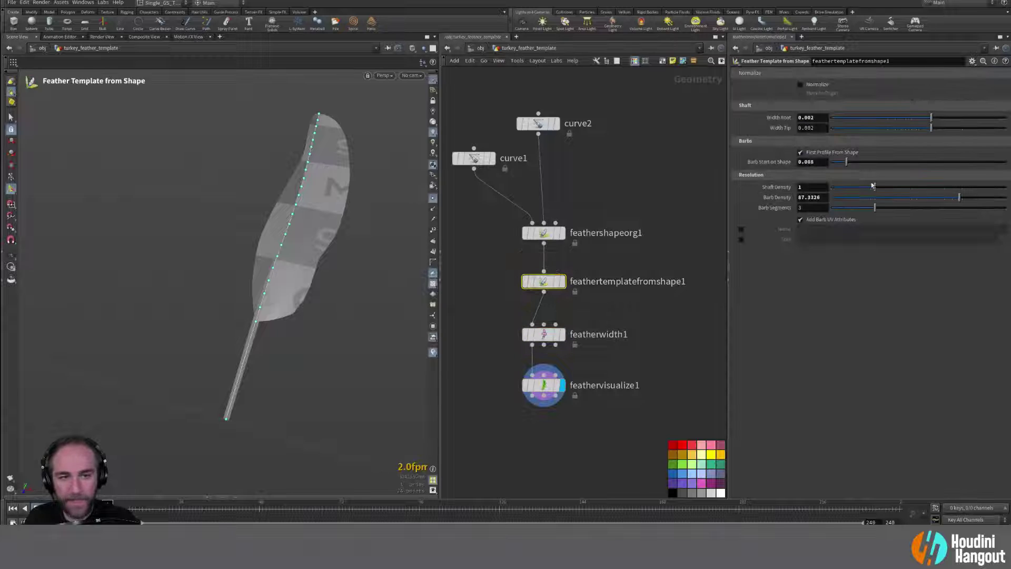
double_click(816, 197)
type("500")
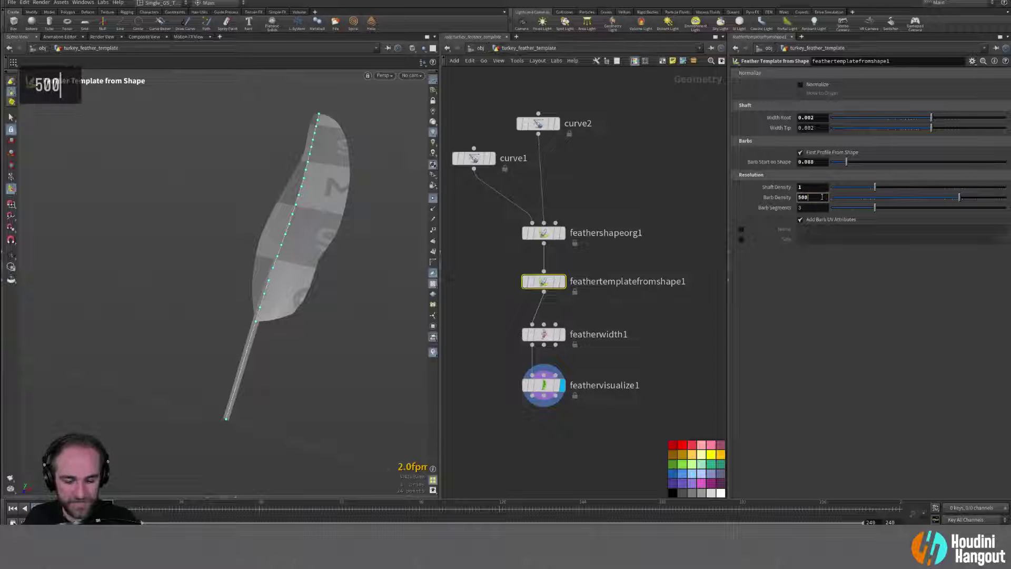
Step: Set the feathertemplatefromshape1 node's barb density to 500 and check the spacing of the barbs along the feather
key("Return")
middle_click_drag(297, 137, 266, 169, "alt")
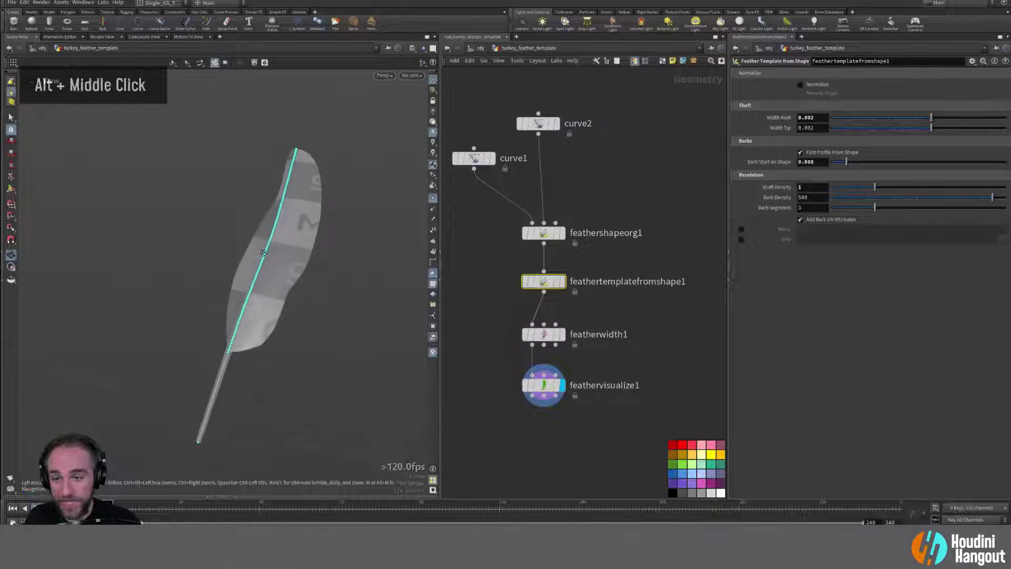
left_click_drag(266, 168, 293, 153, "alt")
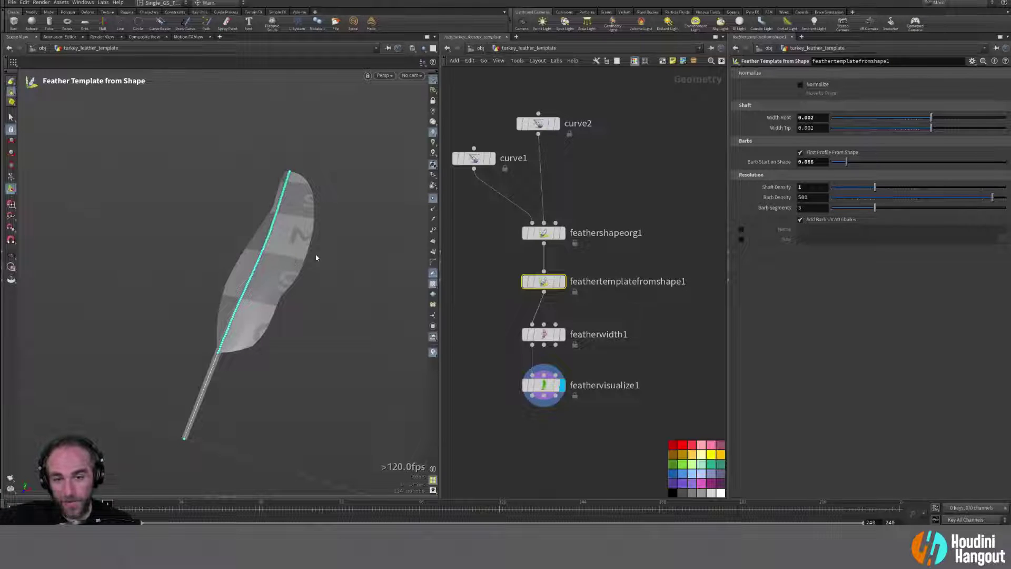
double_click(547, 390)
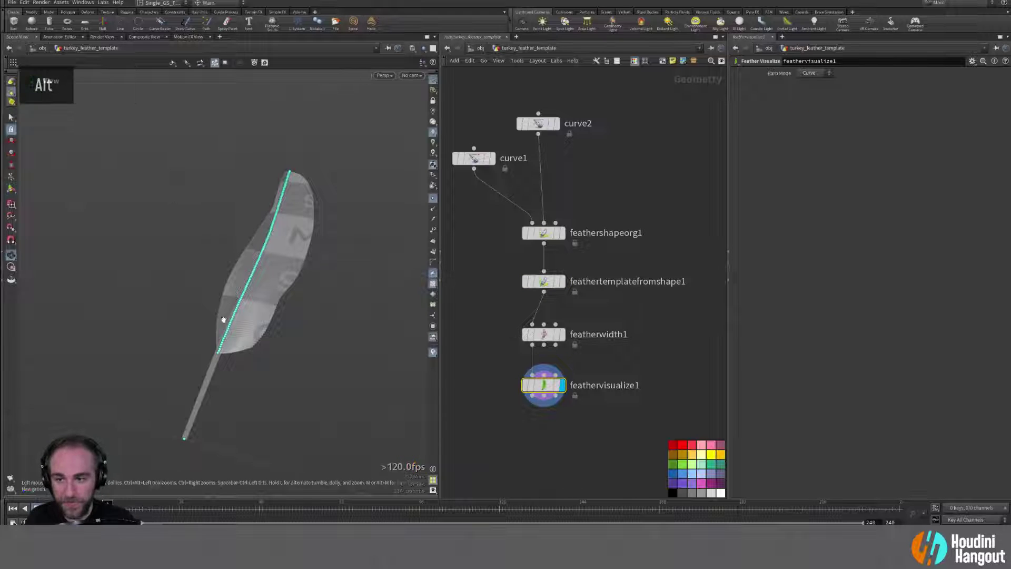
right_click_drag(221, 263, 270, 273, "alt")
left_click_drag(271, 273, 299, 221, "alt")
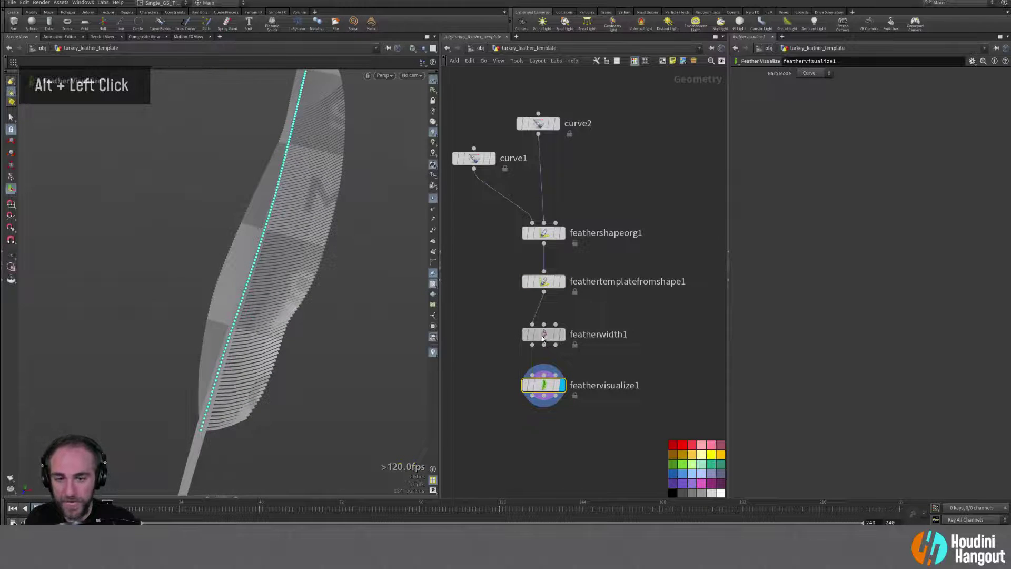
Step: Set the feather template's barb density to 1000 and inspect the barbs up close along the shaft
left_click(543, 281)
double_click(813, 199)
type("1000")
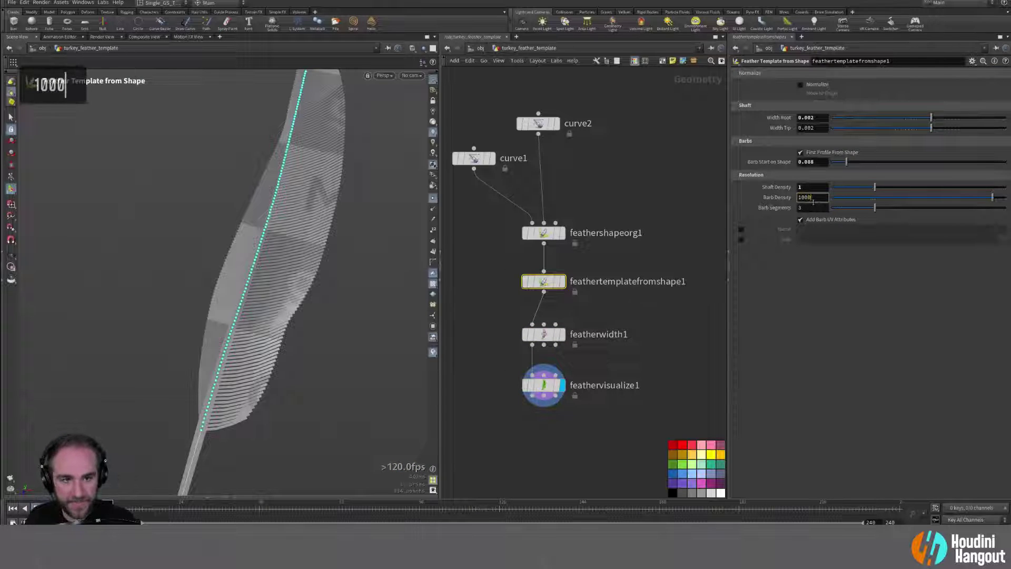
key("Return")
left_click_drag(194, 168, 228, 355, "alt")
right_click_drag(228, 354, 286, 304, "alt")
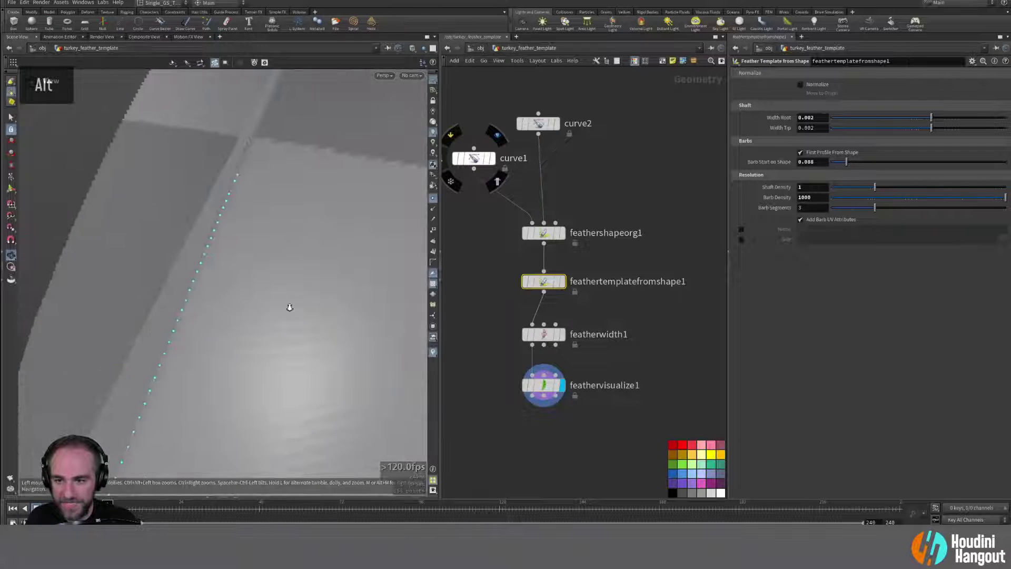
right_click_drag(296, 388, 260, 372, "alt")
middle_click_drag(259, 373, 305, 356, "alt")
left_click_drag(306, 356, 338, 208, "alt")
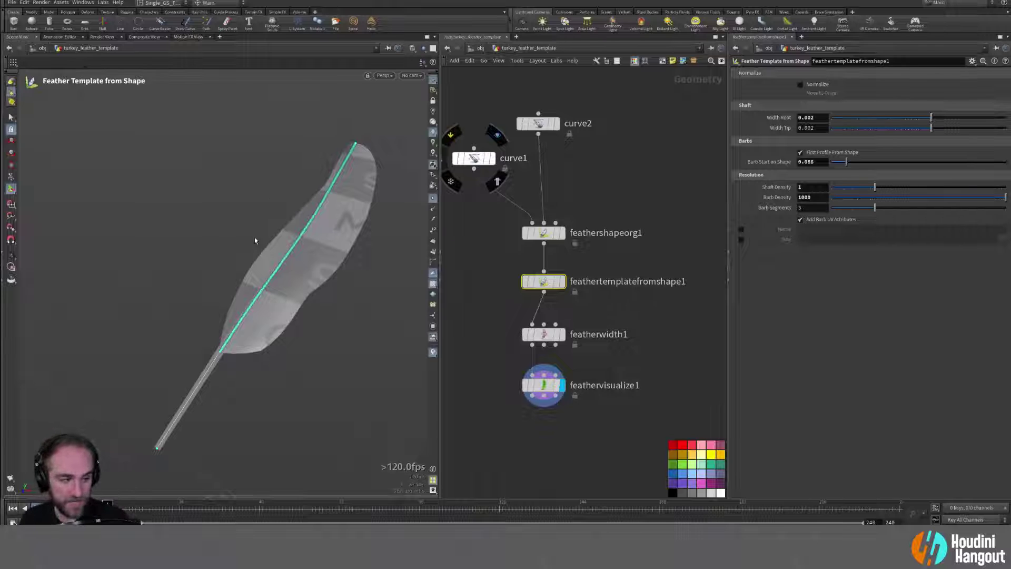
Step: Try barb densities of 25 and 50 on the feather template to compare the sparser barbs
double_click(820, 202)
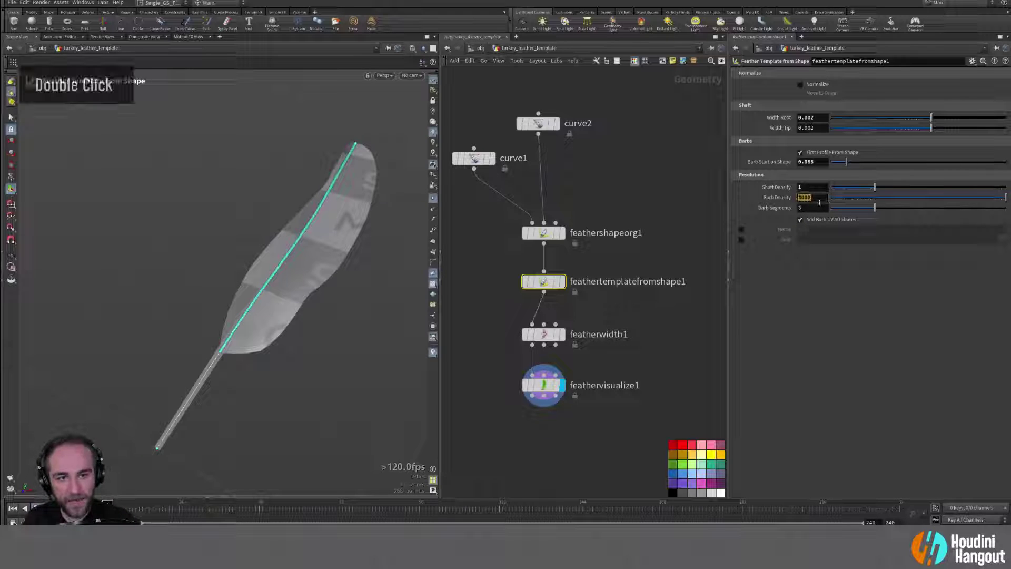
type("25")
key("Return")
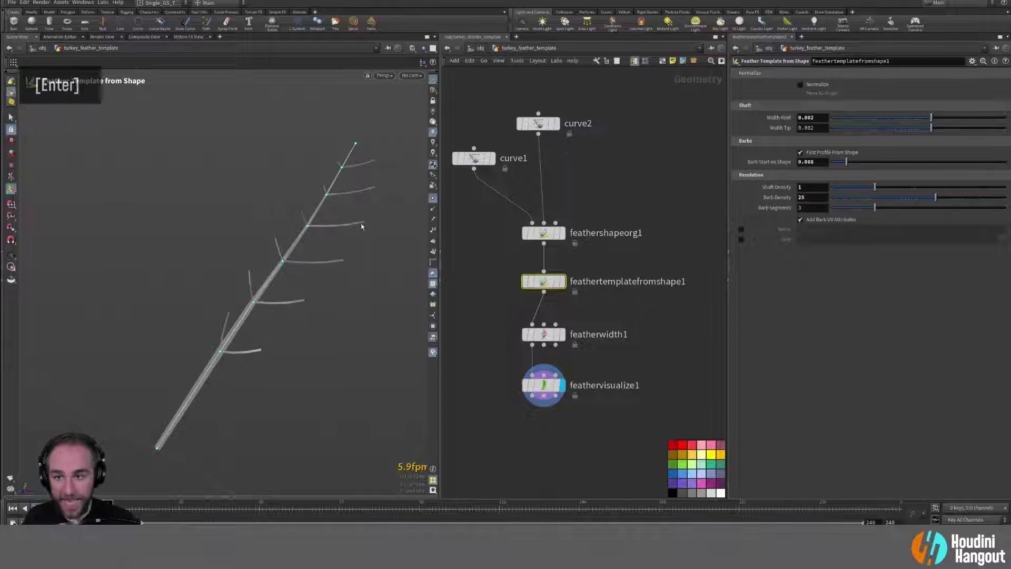
double_click(820, 197)
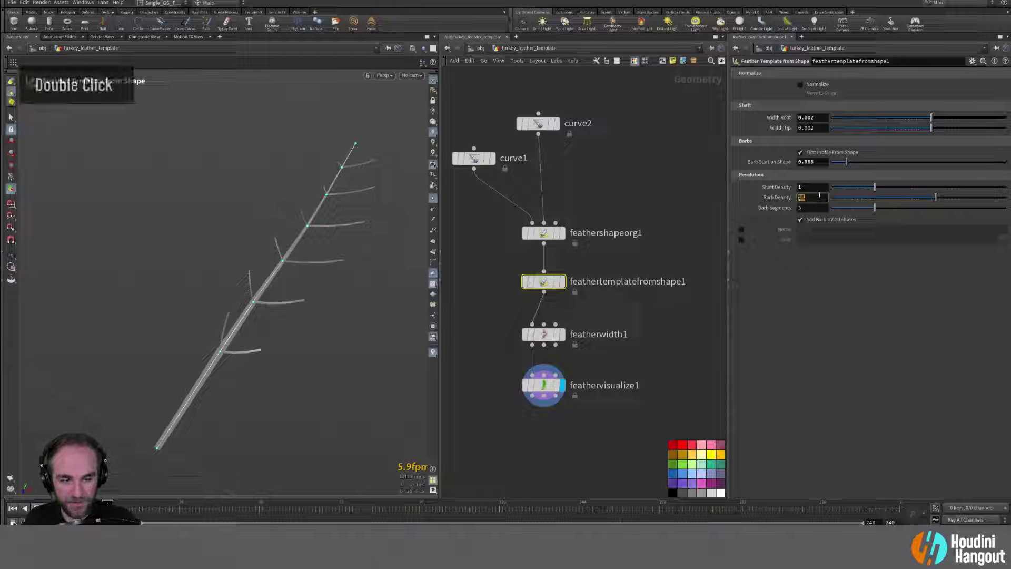
type("50")
key("Return")
left_click_drag(327, 232, 303, 230, "alt")
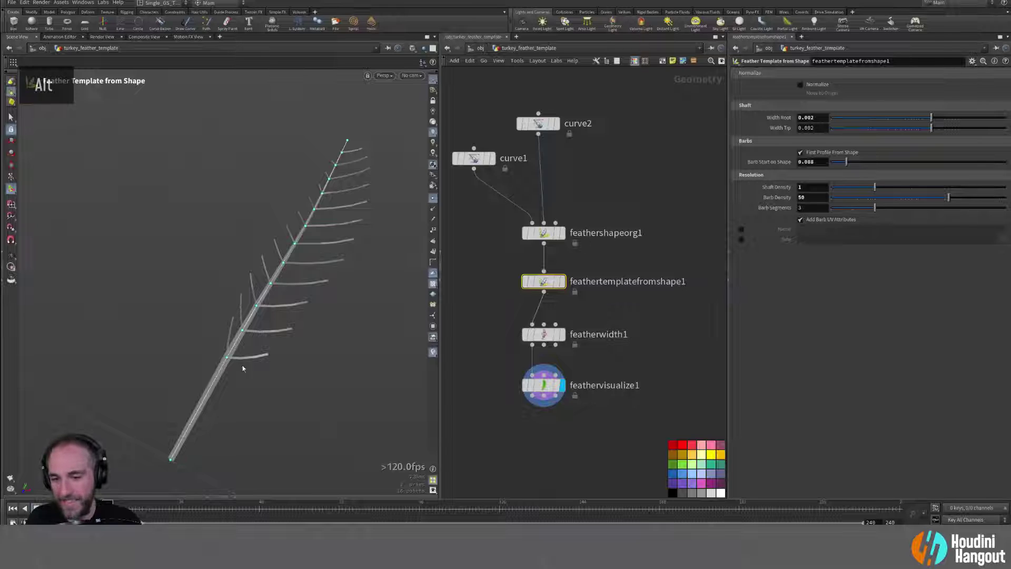
left_click_drag(256, 303, 338, 190, "alt")
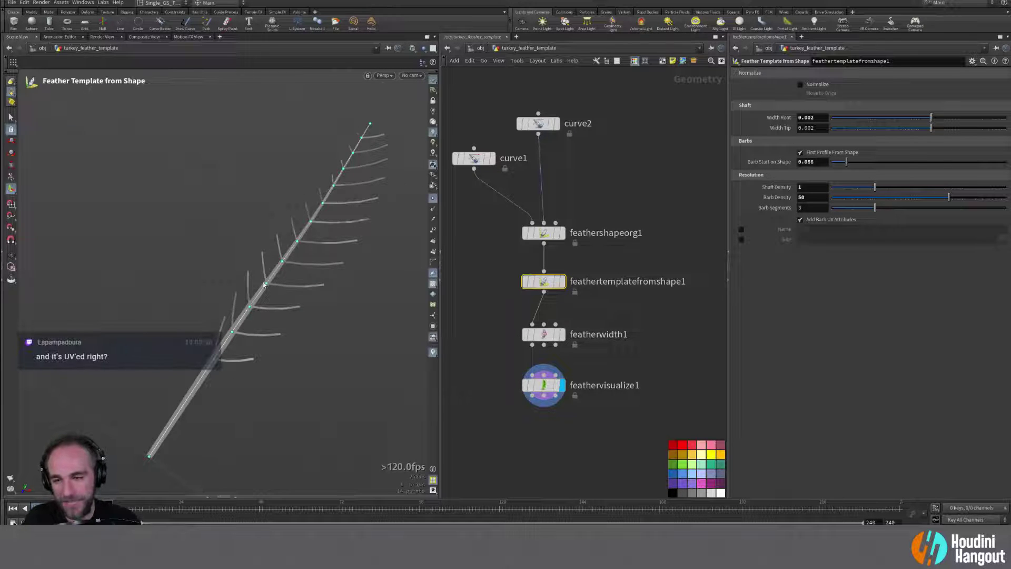
Step: Set the feathervisualize1 node's barb mode to Surface and view the feather as a textured surface
double_click(523, 383)
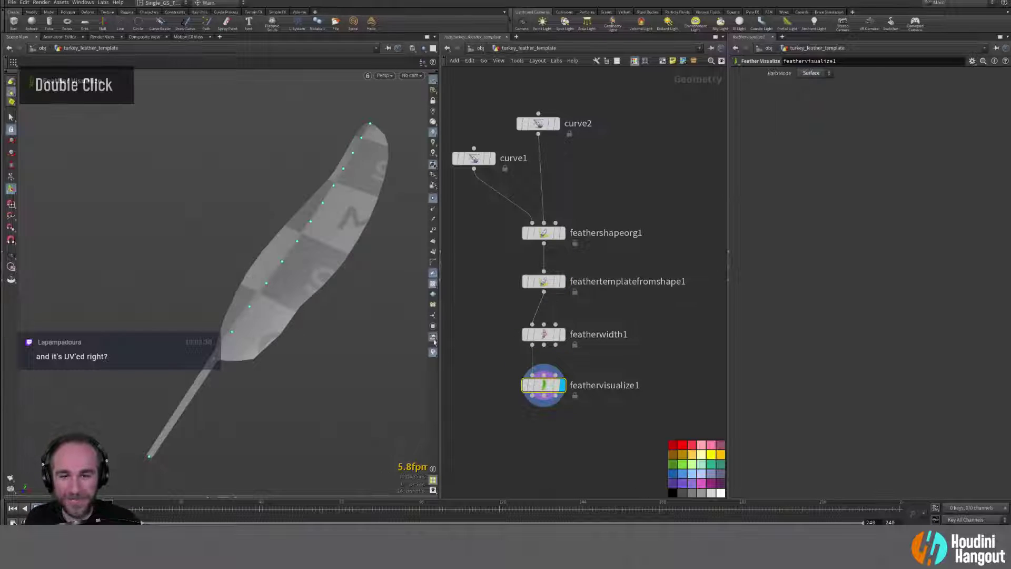
left_click_drag(276, 264, 316, 176, "alt")
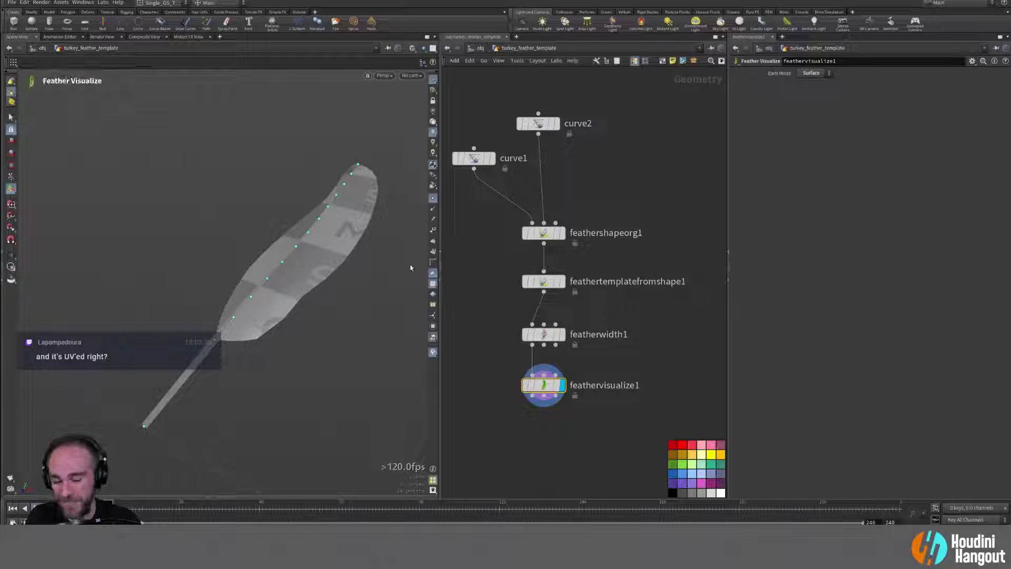
Step: Set the barb density of feathertemplatefromshape1 to 1000 with the surface visualization displayed
left_click(544, 281)
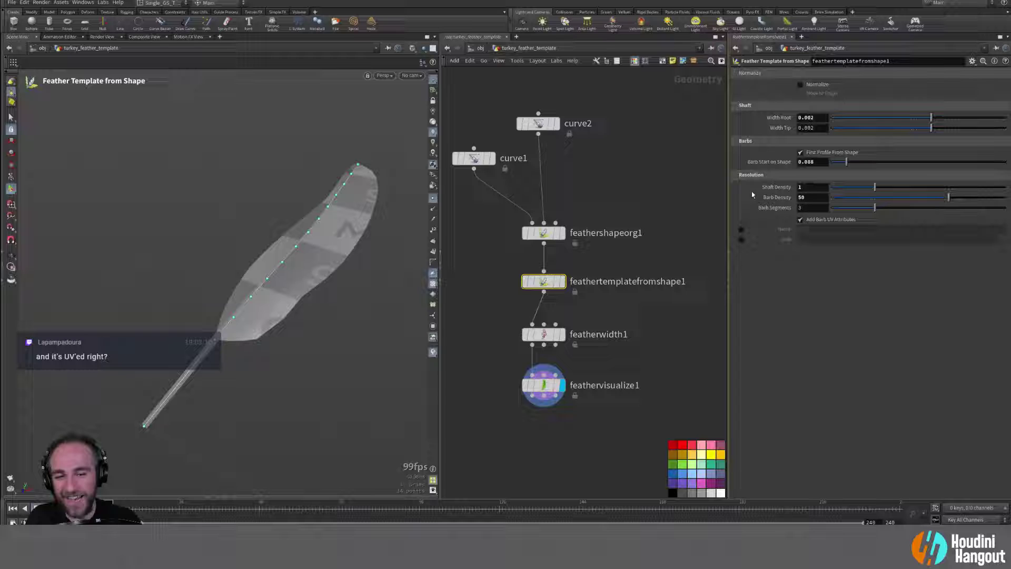
double_click(812, 197)
type("1000")
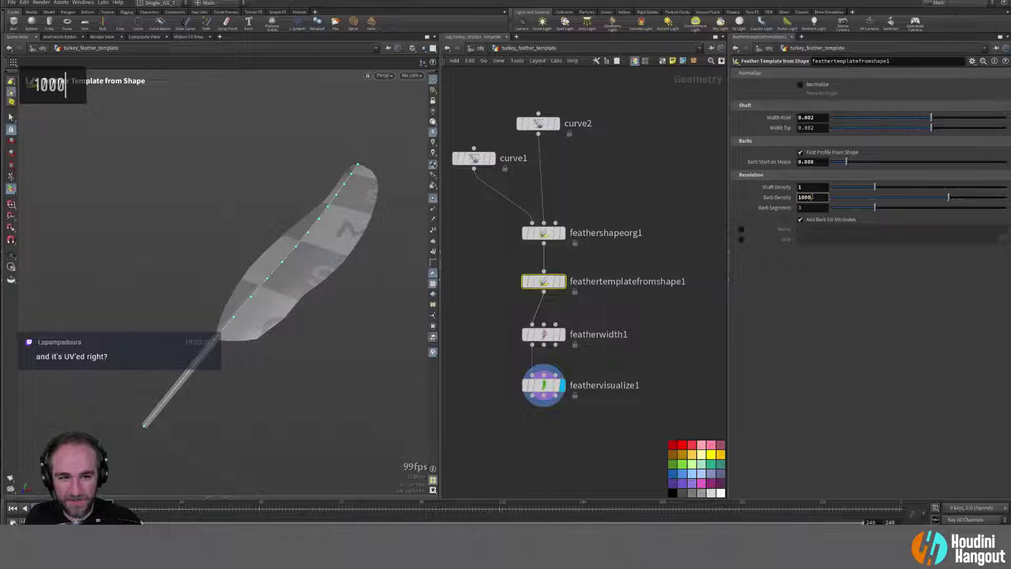
key("Return")
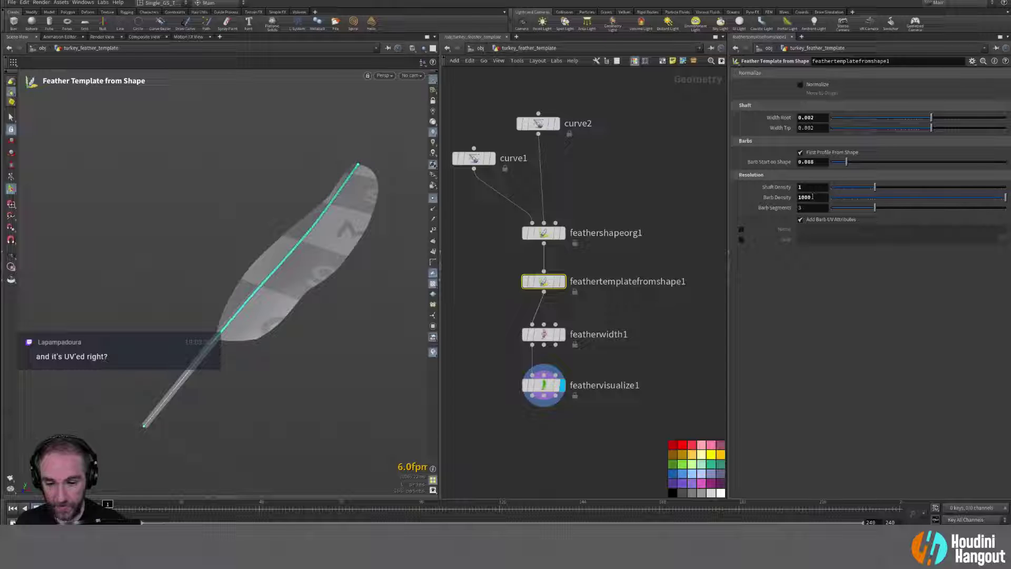
Step: Examine the geometry information of feathervisualize1, including its point attributes and point and primitive counts
middle_click(546, 388)
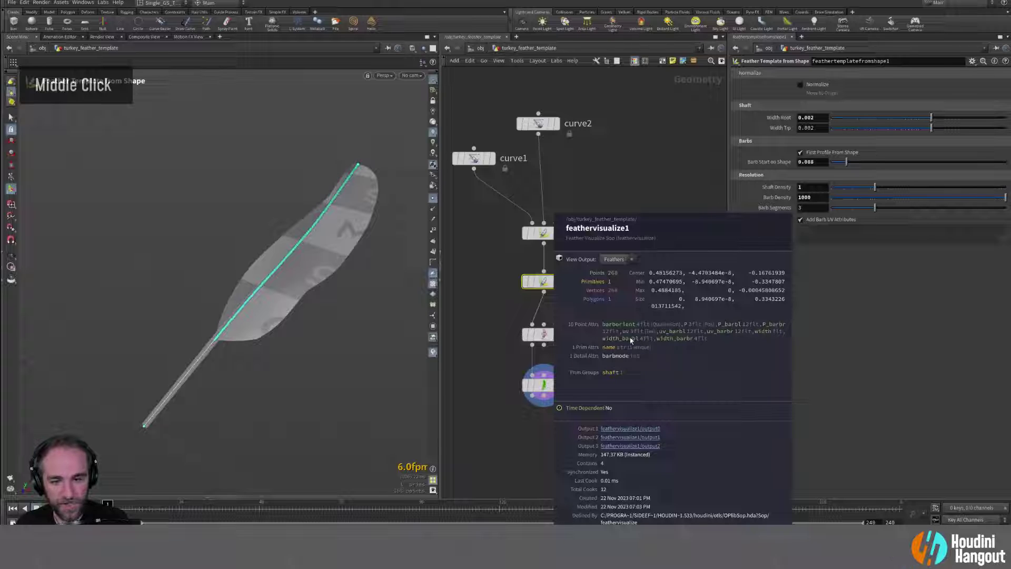
middle_click_drag(689, 337, 688, 339)
key("c")
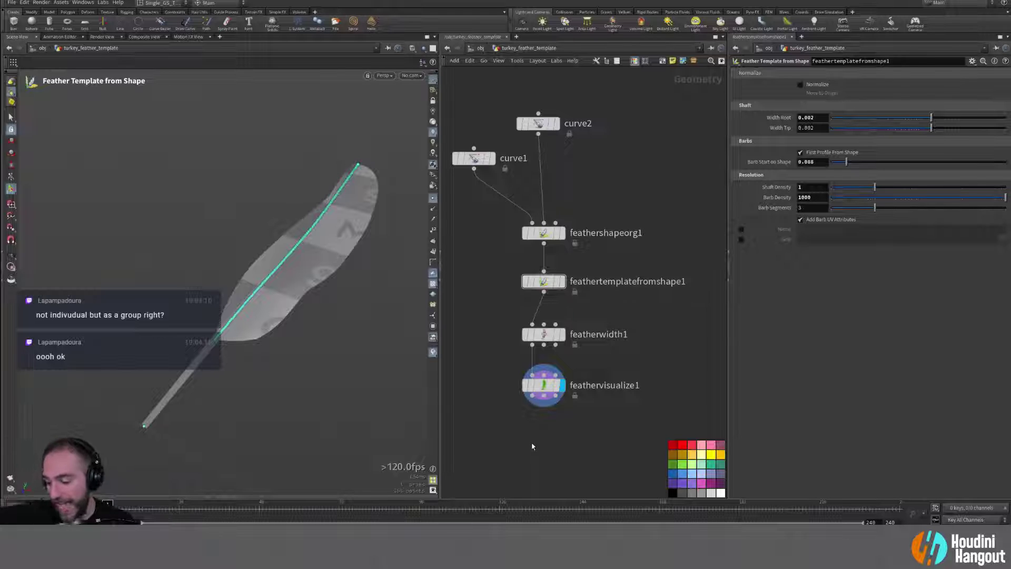
mouse_move(544, 390)
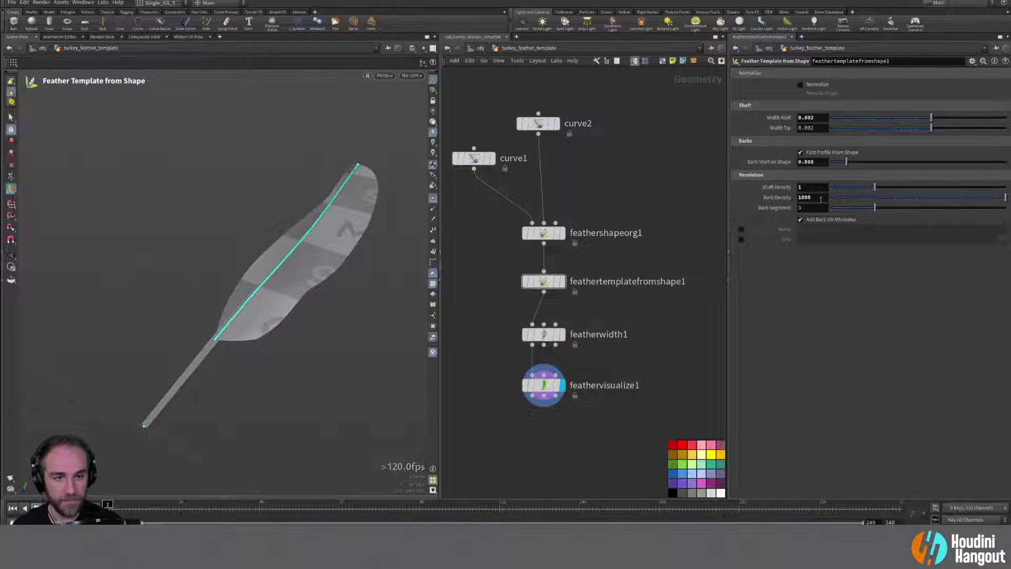
Step: Set the feather template's barb density to 25 to test the surface display with few barbs
double_click(805, 197)
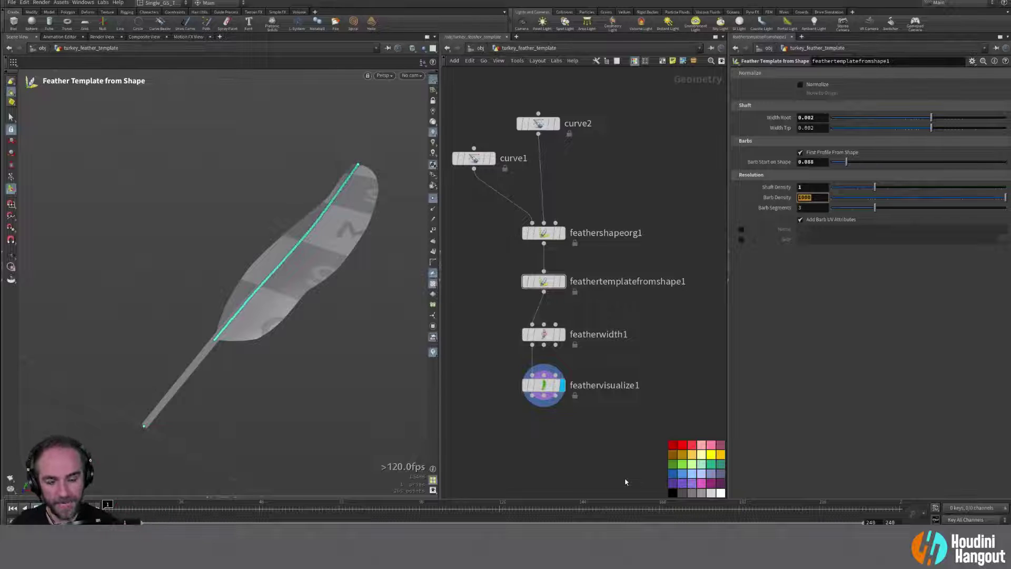
type("25")
key("Return")
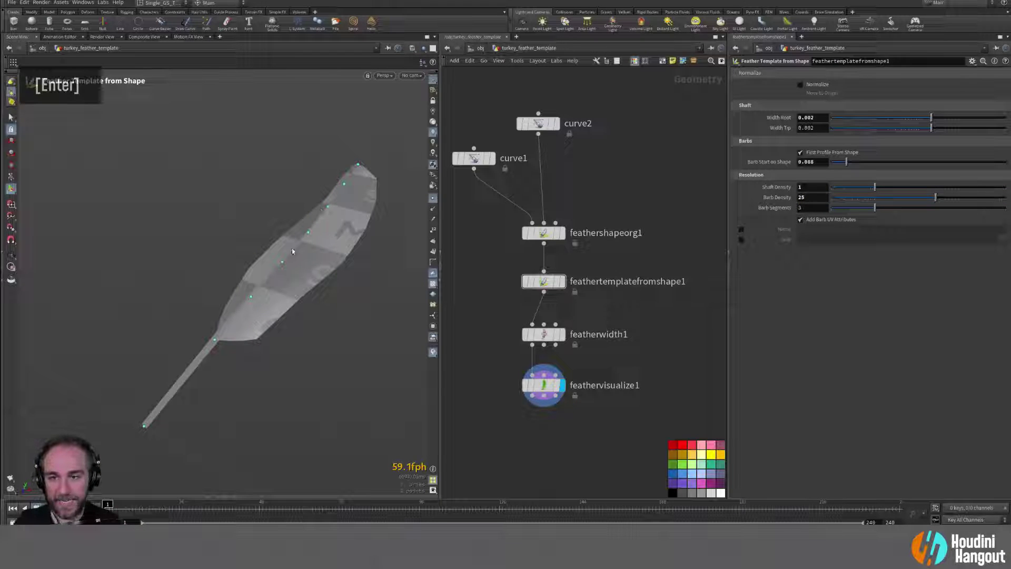
Step: Set the feather template's barb density to 50 and check the feather surface from several angles
double_click(807, 198)
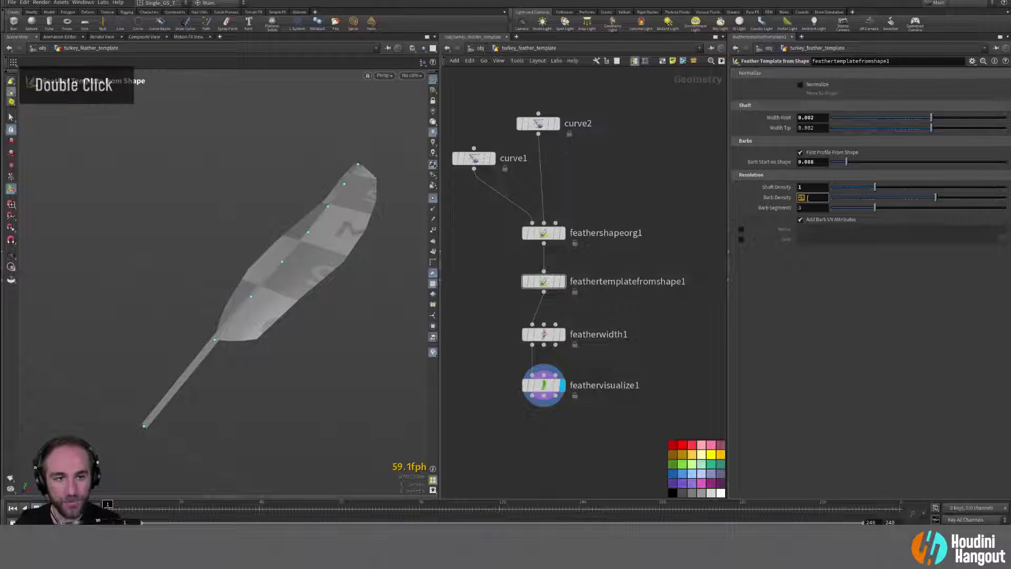
type("50")
key("Return")
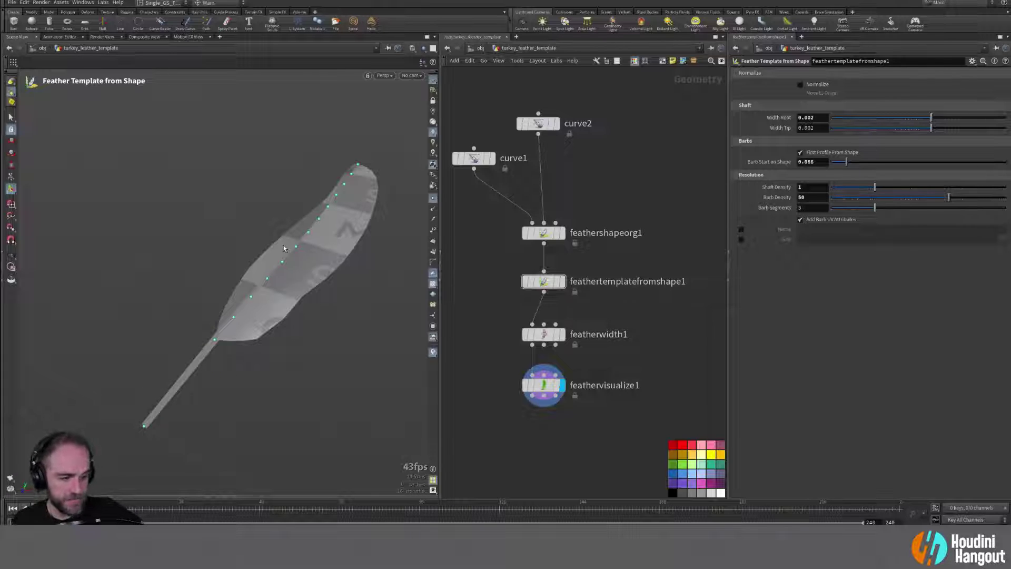
left_click_drag(358, 206, 336, 264, "alt")
right_click_drag(336, 264, 326, 242, "alt")
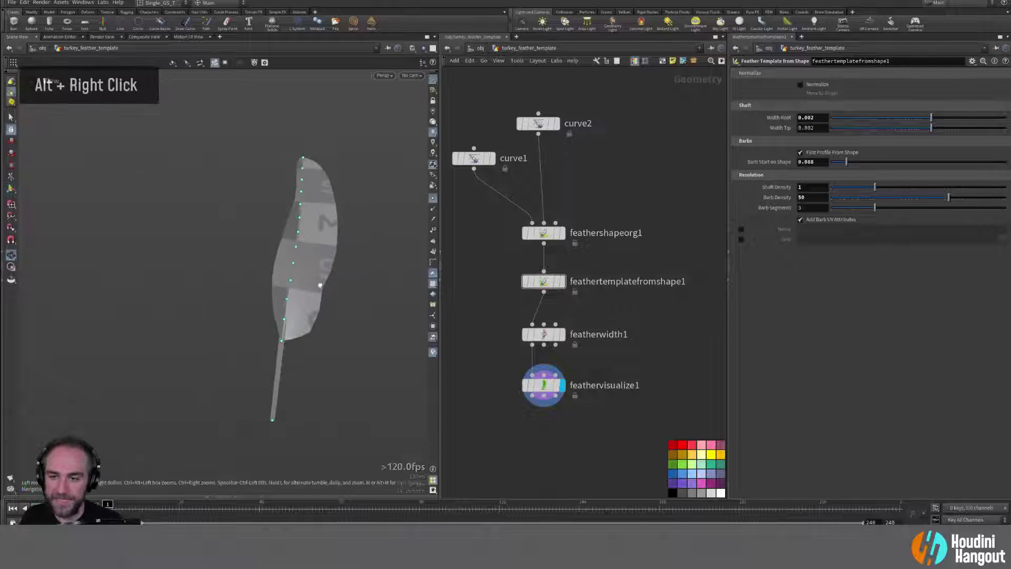
left_click_drag(326, 242, 316, 218, "alt")
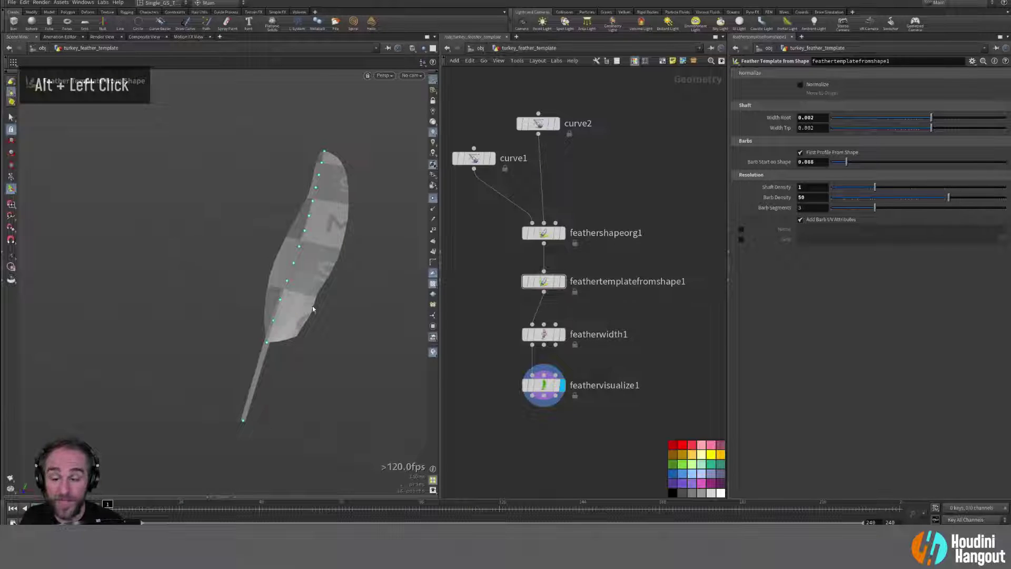
middle_click_drag(313, 309, 295, 295, "alt")
left_click_drag(295, 295, 319, 235, "alt")
Step: Review the feathervisualize1 and featherwidth1 parameters and display the output of feathertemplatefromshape1
left_click(549, 387)
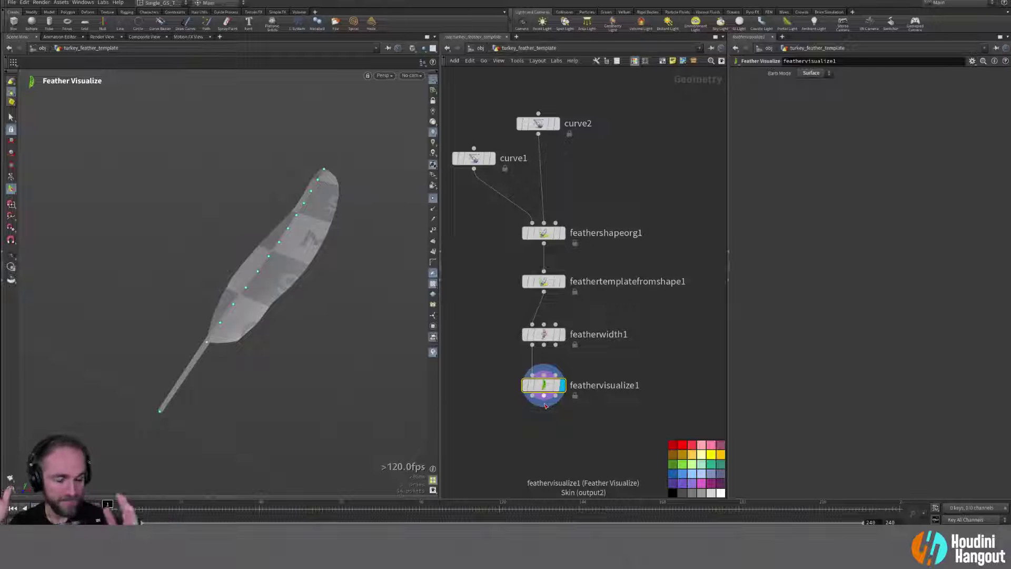
left_click(560, 334)
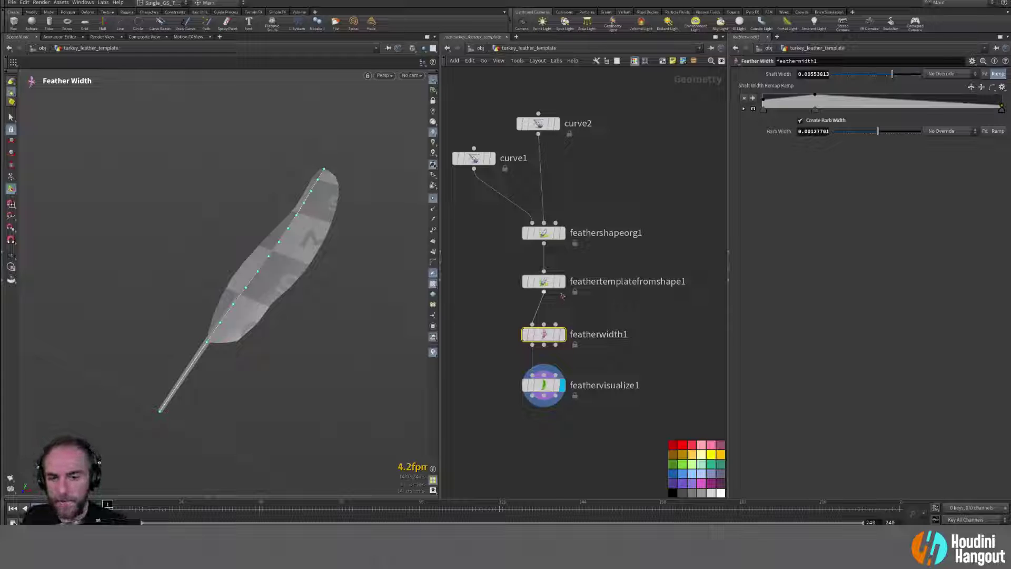
left_click(563, 282)
double_click(544, 282)
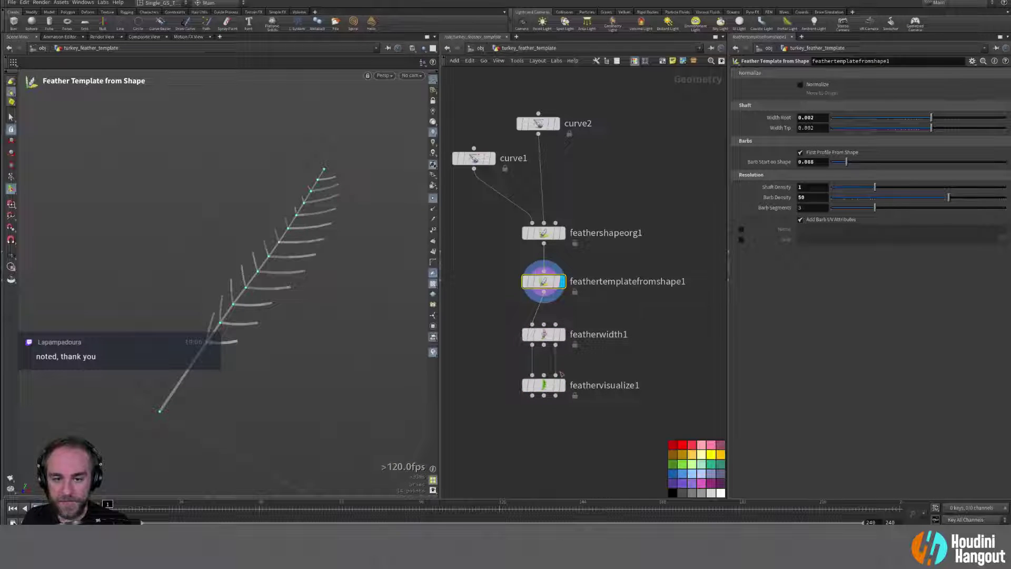
Step: Display feathervisualize1 and move the node off to the side, below and left of featherwidth1
mouse_move(546, 367)
key("y")
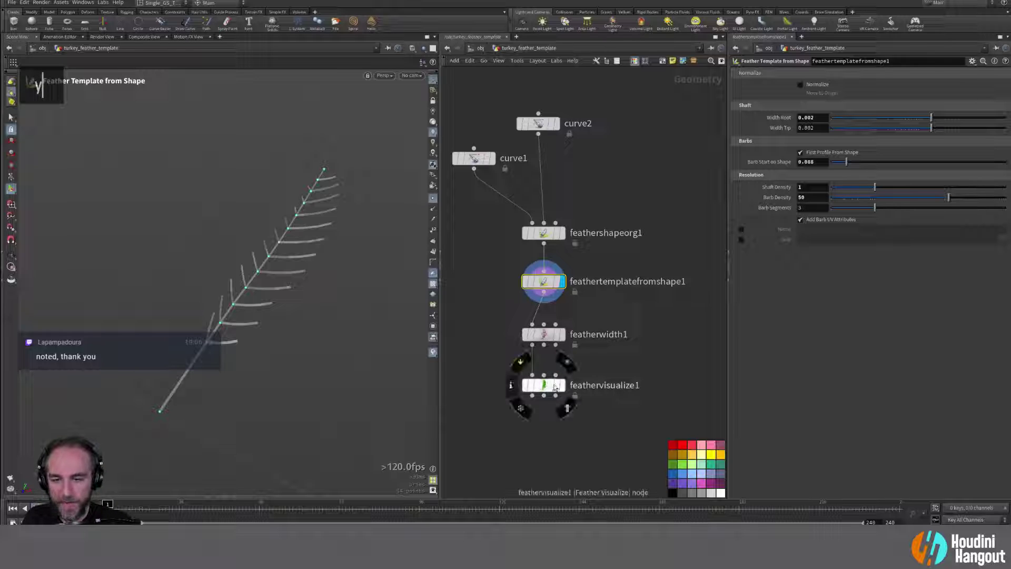
left_click(561, 385)
double_click(538, 392)
left_click_drag(538, 392, 452, 420)
middle_click_drag(452, 419, 519, 406)
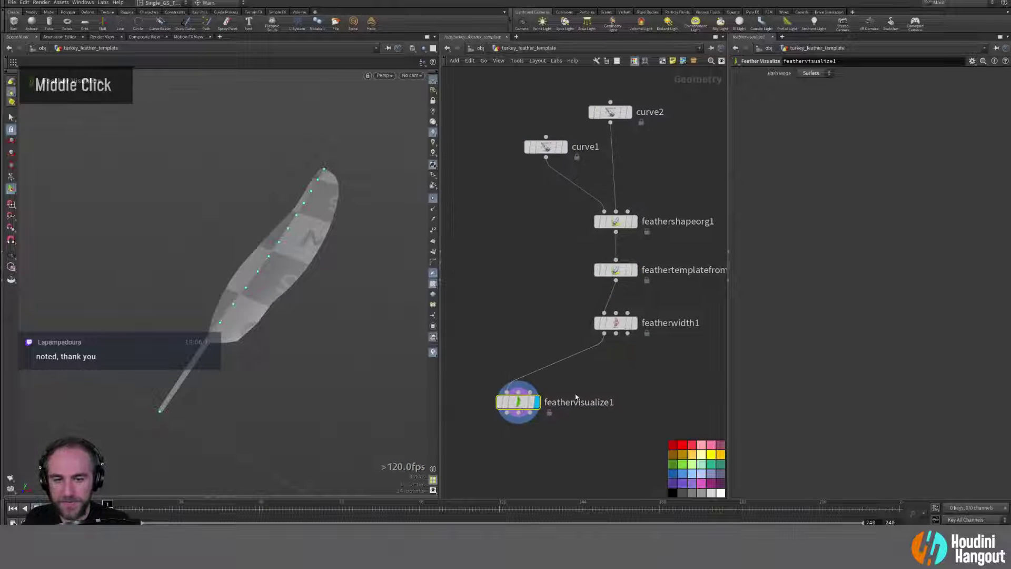
Step: Display the featherwidth1 node's output and select feathertemplatefromshape1 to show its parameters
middle_click_drag(616, 331, 567, 368, "alt")
double_click(568, 363)
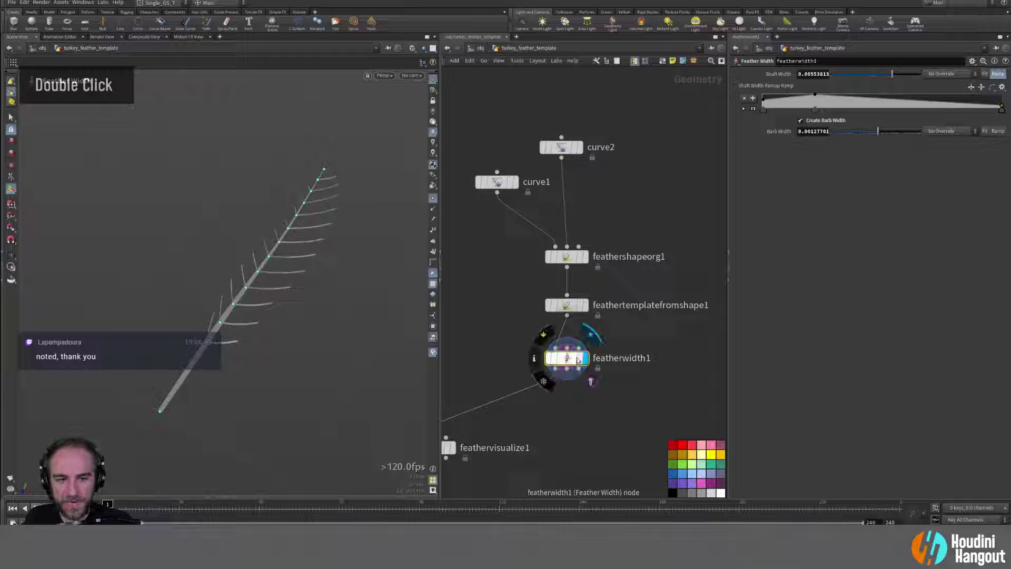
left_click(567, 305)
Step: Show all objects in the viewport so the feather template appears over the turkey feather reference image
left_click(424, 49)
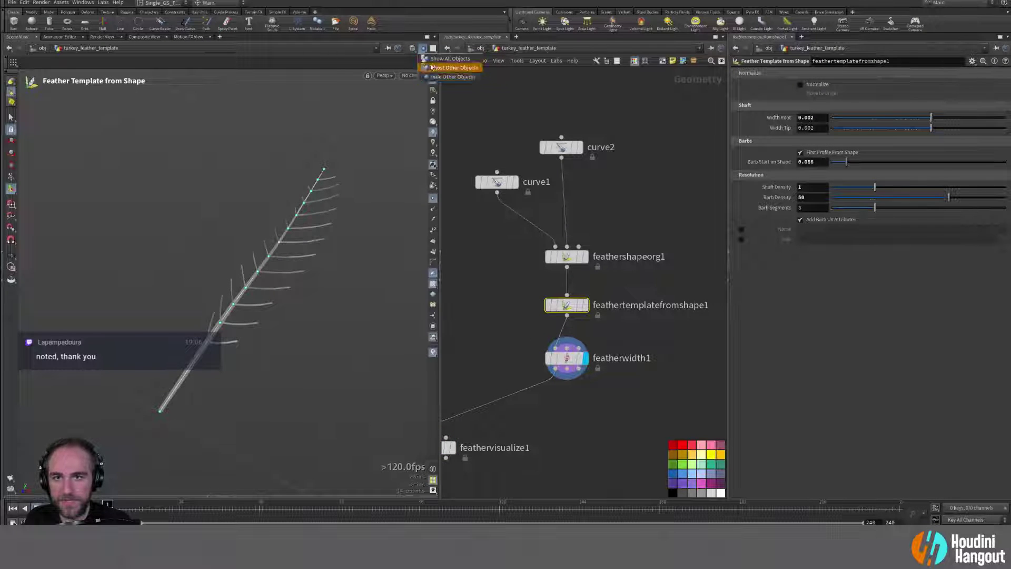
left_click(447, 59)
right_click_drag(238, 272, 249, 359, "alt")
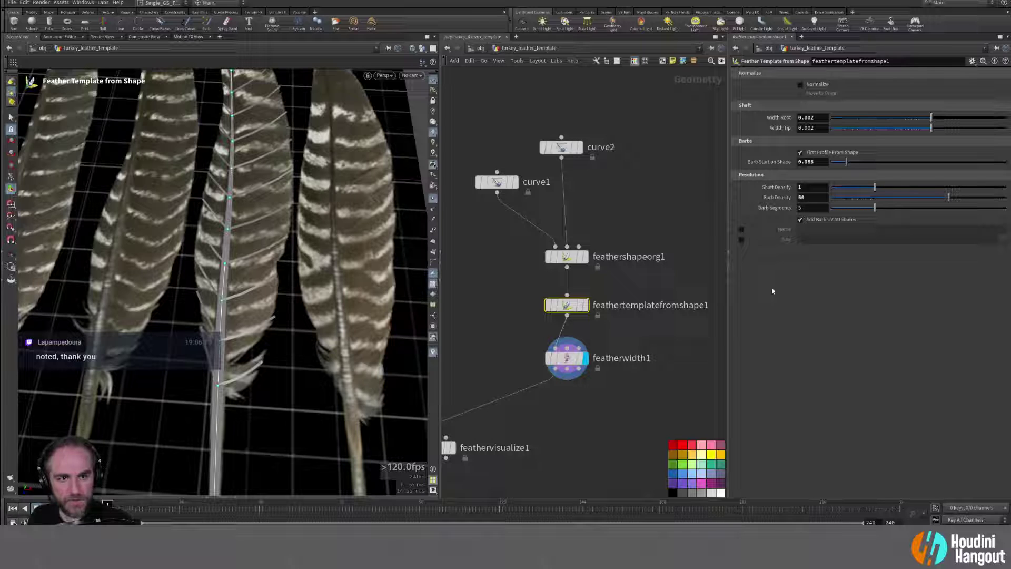
Step: Set the Barb Density of feathertemplatefromshape1 to 1000 and examine the denser barbs at the feather's base
double_click(806, 198)
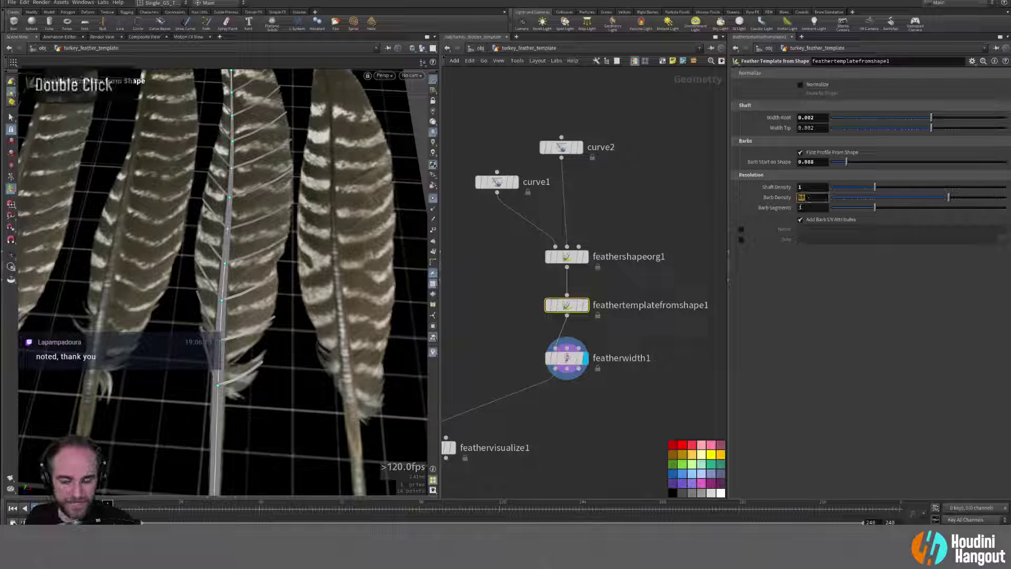
type("1000")
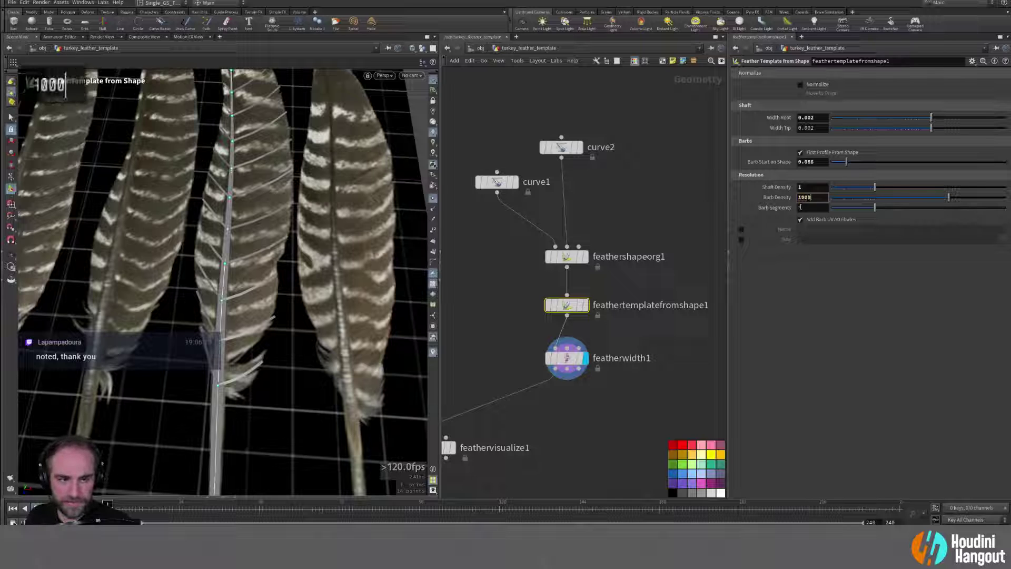
key("Return")
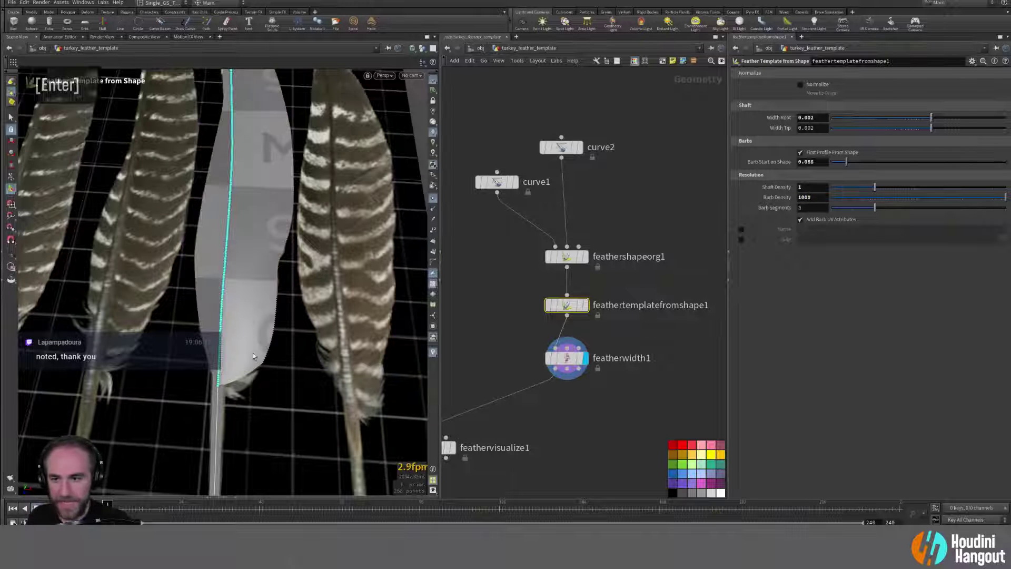
left_click_drag(253, 356, 239, 364, "alt")
right_click_drag(239, 364, 222, 380, "alt")
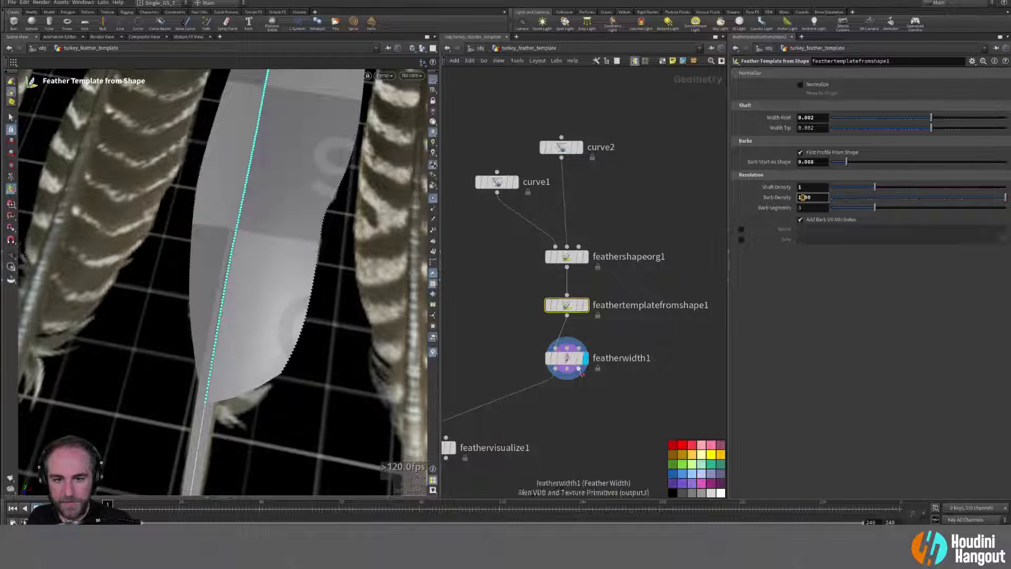
Step: Reduce the Barb Width of featherwidth1 to about 0.00067 so gaps show between the individual barbs
left_click(567, 359)
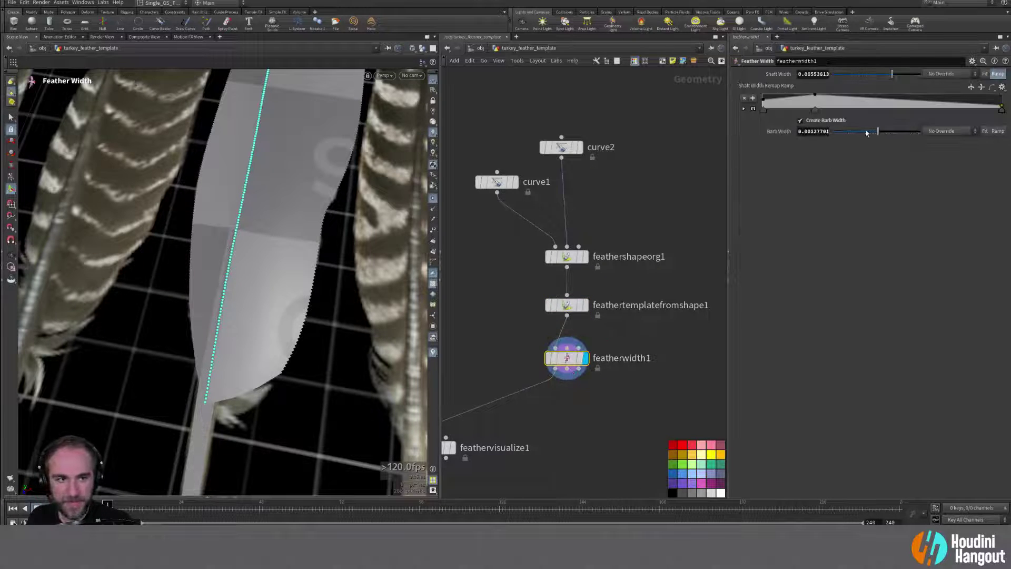
left_click_drag(875, 133, 872, 132)
left_click_drag(280, 227, 295, 261, "alt")
left_click_drag(872, 137, 873, 137)
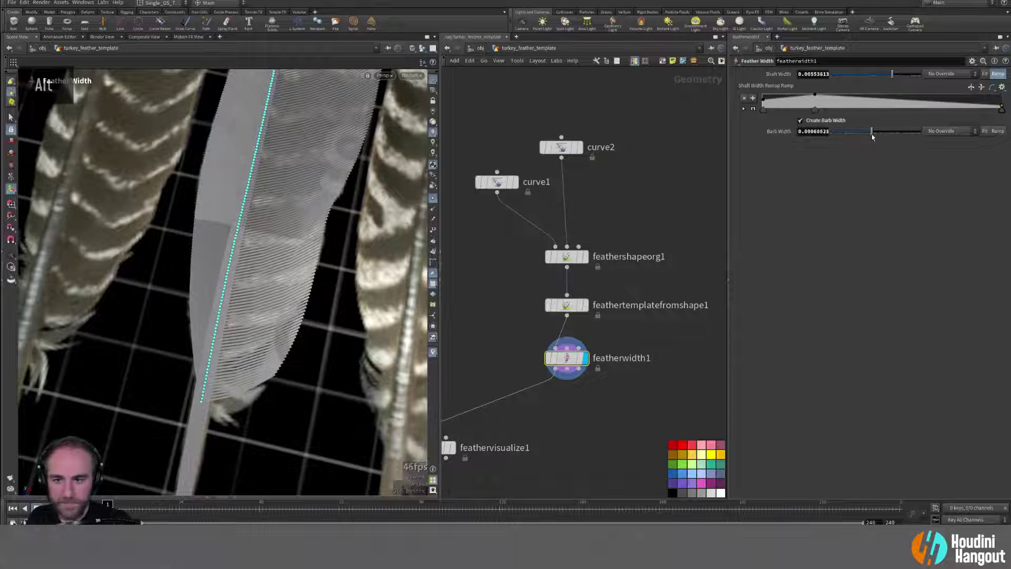
right_click_drag(246, 362, 207, 381, "alt")
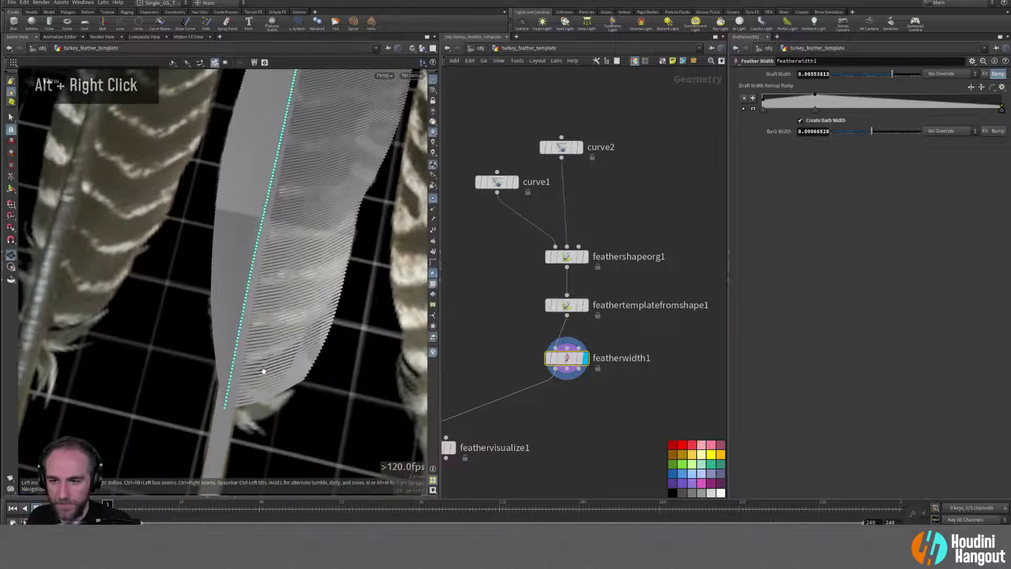
middle_click_drag(264, 368, 279, 363, "alt")
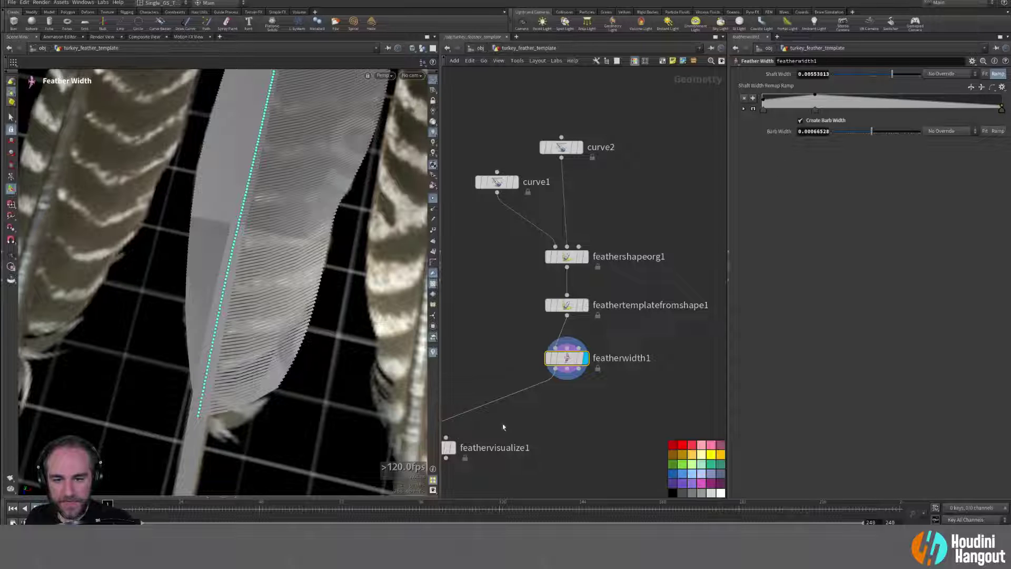
Step: In curve2, draw a Bézier barb curve from the shaft along the upper edge of the reference feather's lower gap
middle_click_drag(503, 427, 506, 433)
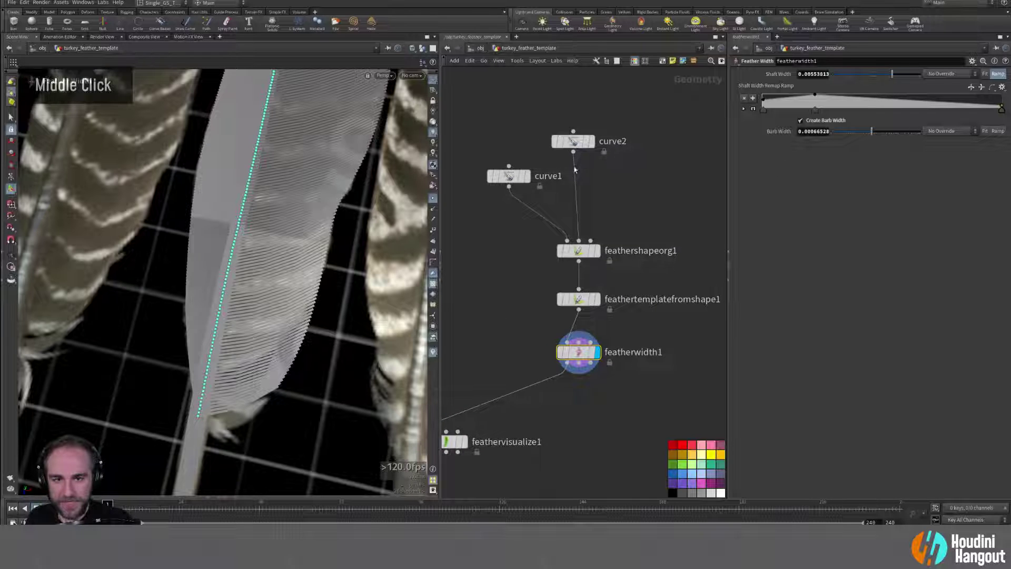
double_click(573, 141)
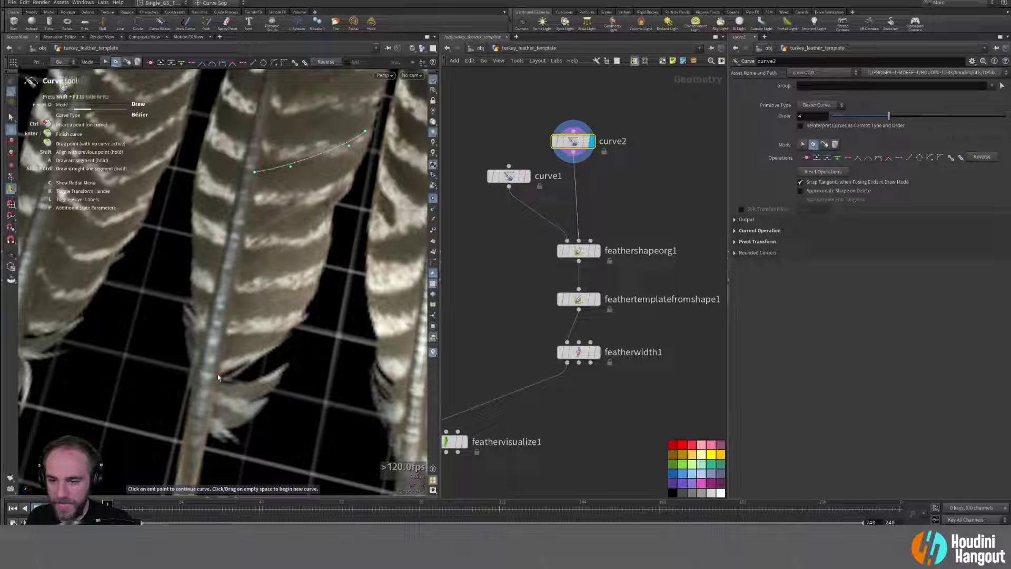
left_click_drag(219, 374, 298, 331)
right_click(303, 352)
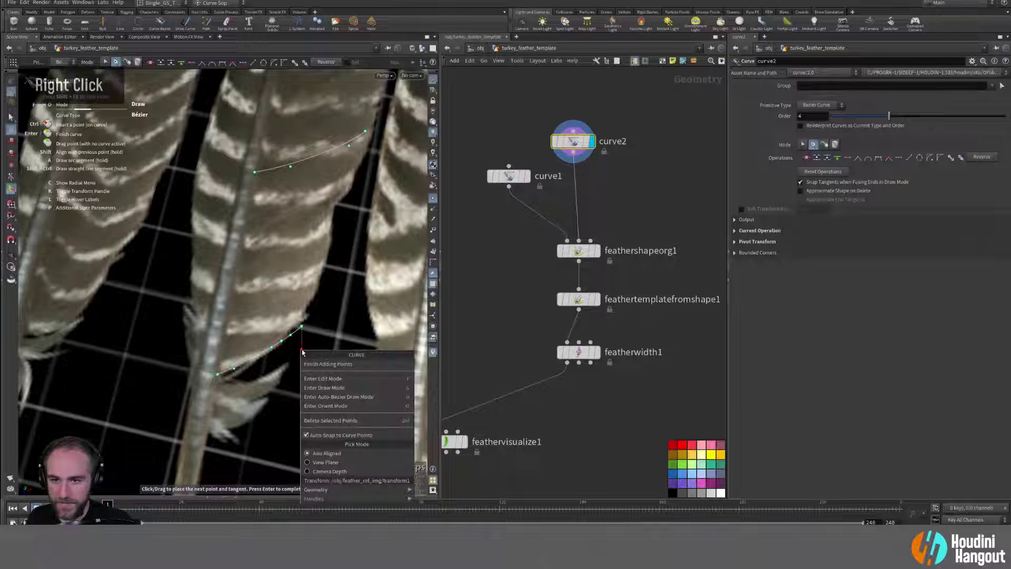
left_click(327, 364)
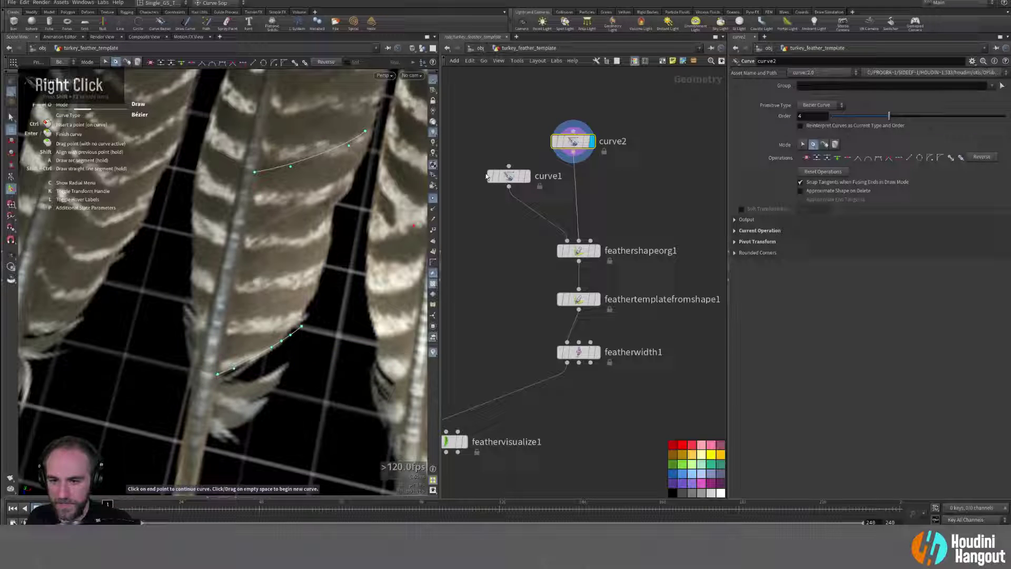
Step: Show curve1's outline as a template and draw a second barb curve in curve2 along the gap's lower edge
left_click(521, 178, "shift")
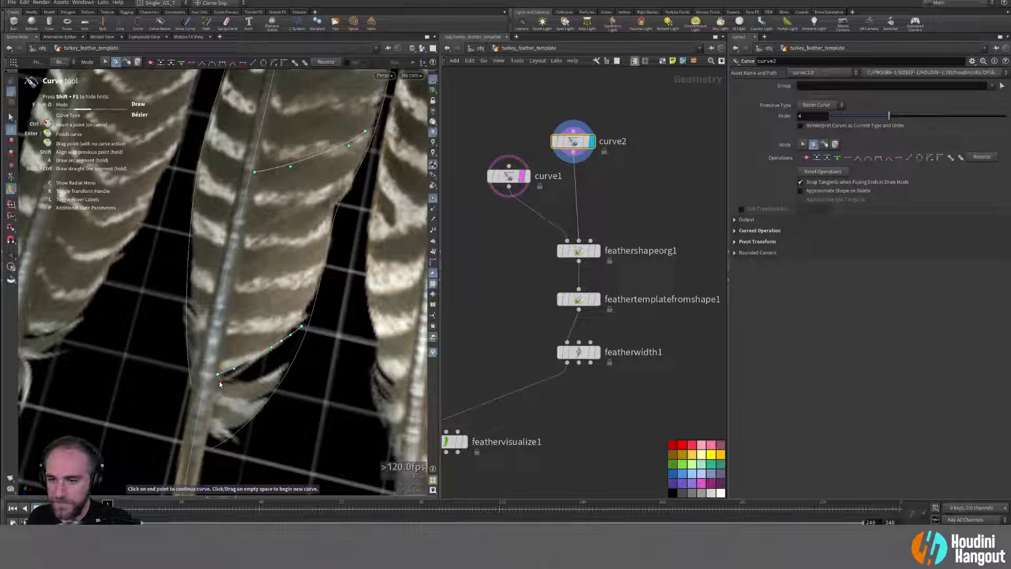
left_click_drag(220, 381, 288, 362)
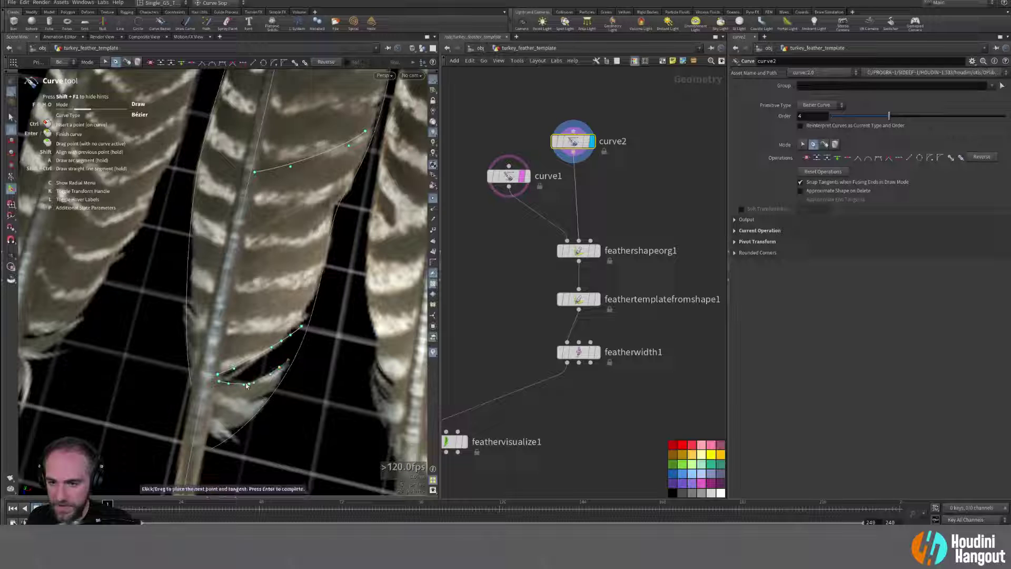
key("Return")
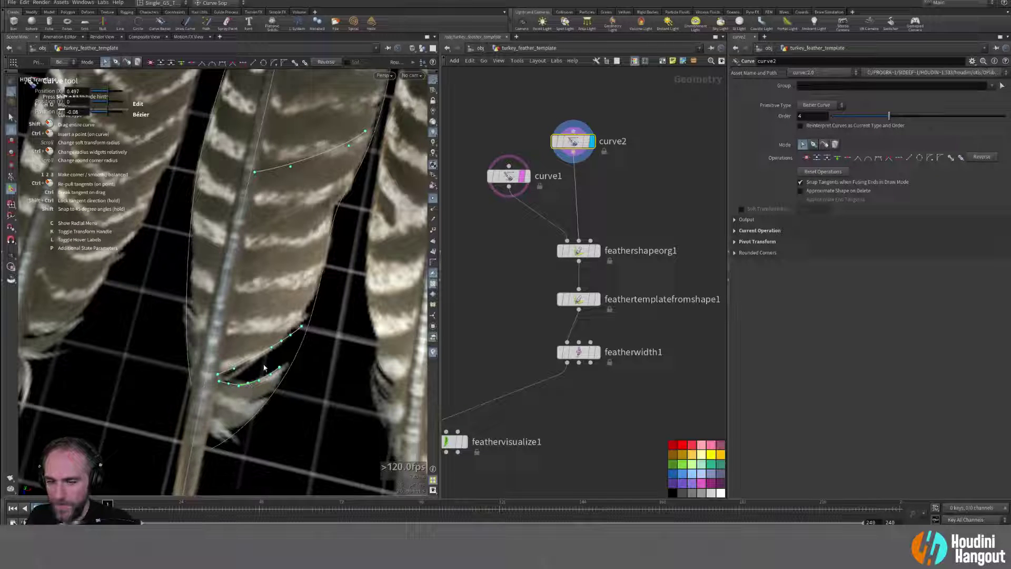
key("Return")
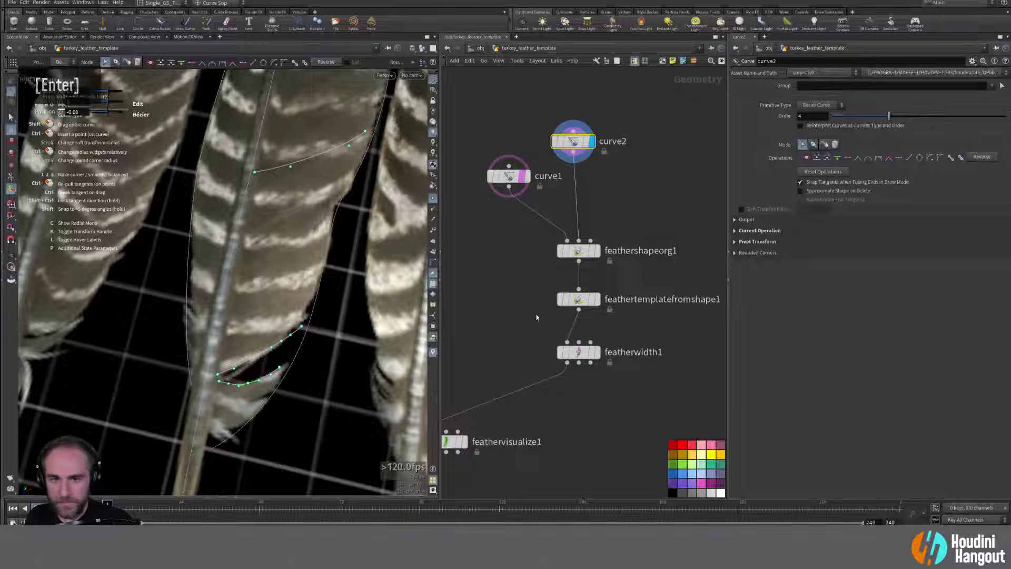
Step: Display the featherwidth1 output again and check how the barbs split around the two new curves
left_click(597, 299)
left_click(580, 300)
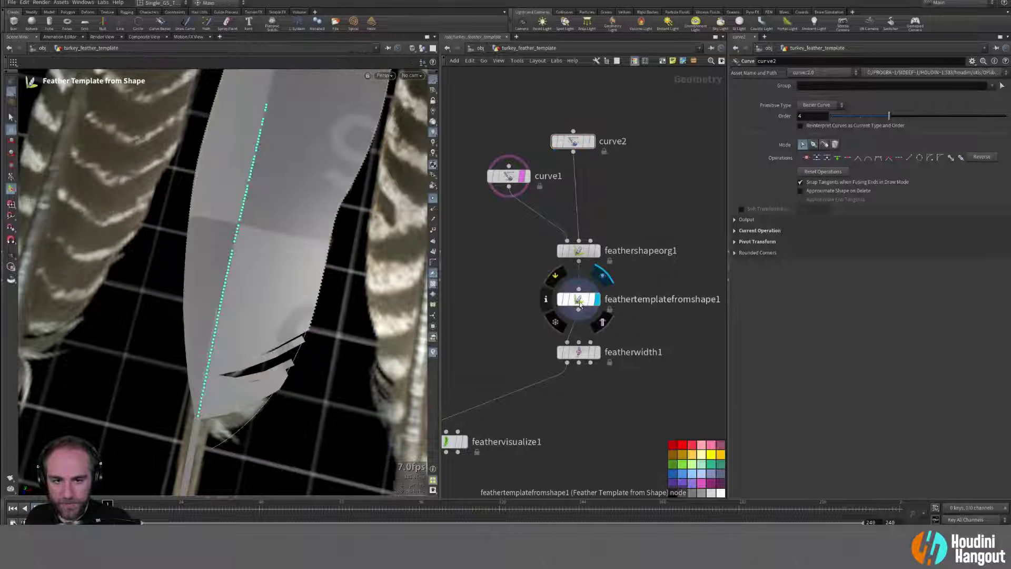
left_click(597, 352)
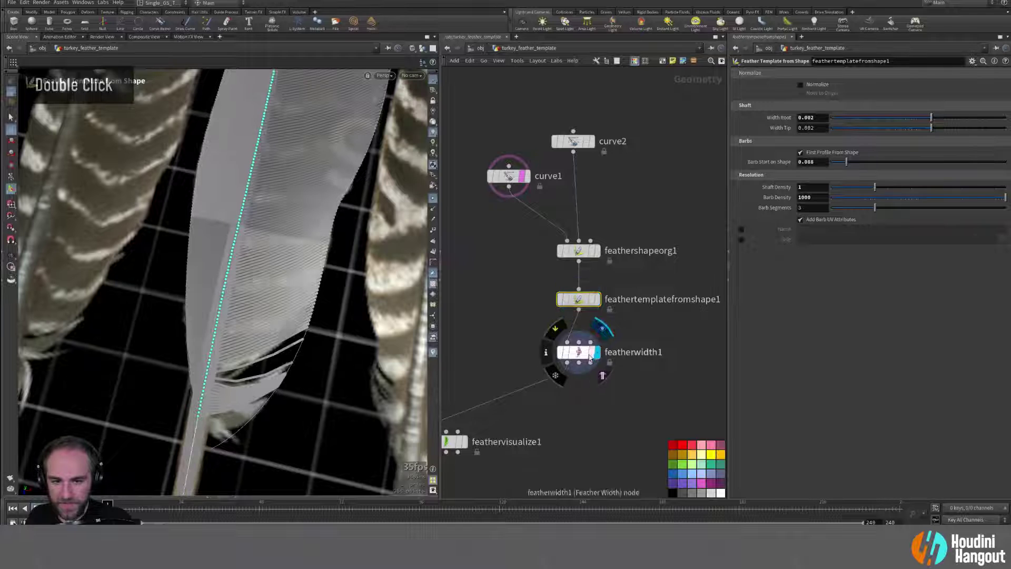
left_click(579, 352)
left_click_drag(248, 376, 279, 365, "alt")
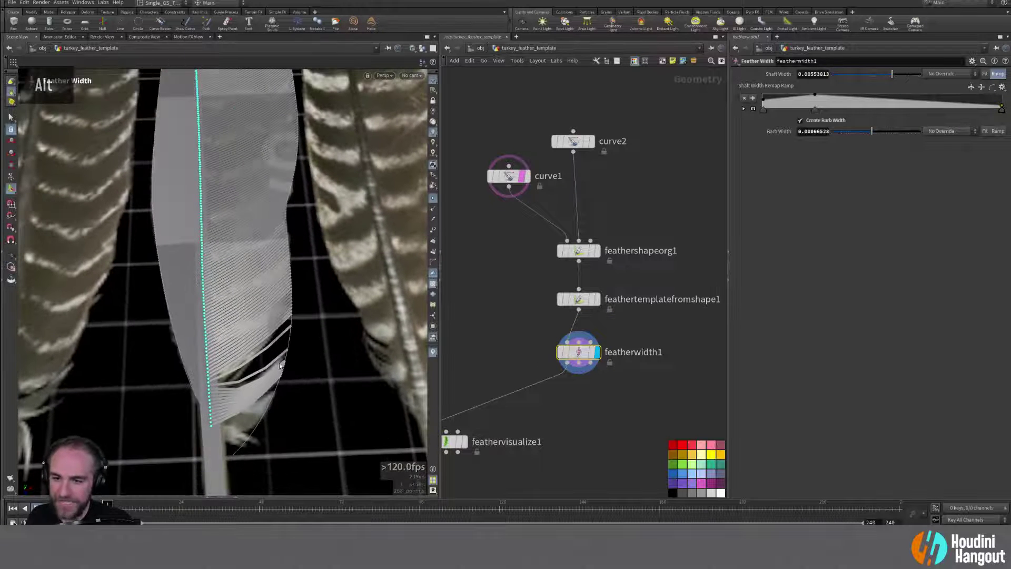
Step: Adjust the points of the two lower barb curves in curve2 against the displayed feather, and return the curve to Draw mode
left_click(574, 143)
key("Return")
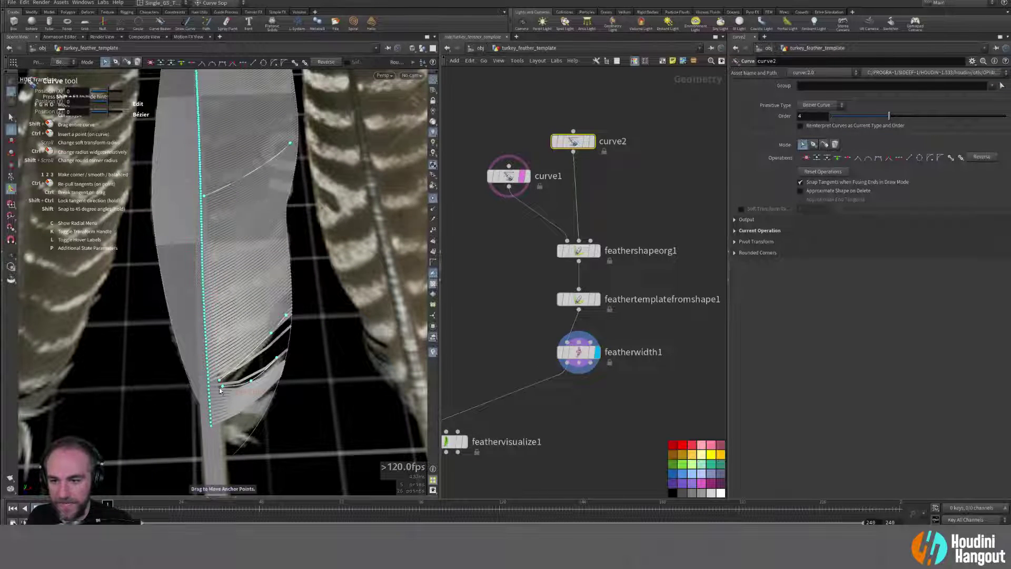
left_click_drag(222, 388, 274, 340)
left_click(272, 334, "ctrl")
right_click_drag(274, 340, 264, 369, "alt")
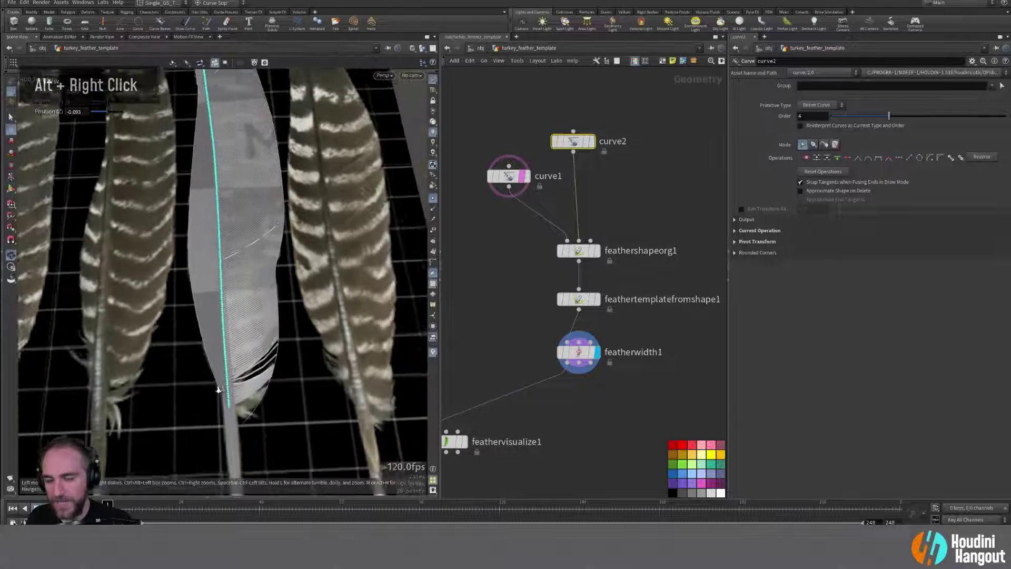
left_click_drag(263, 369, 254, 409, "alt")
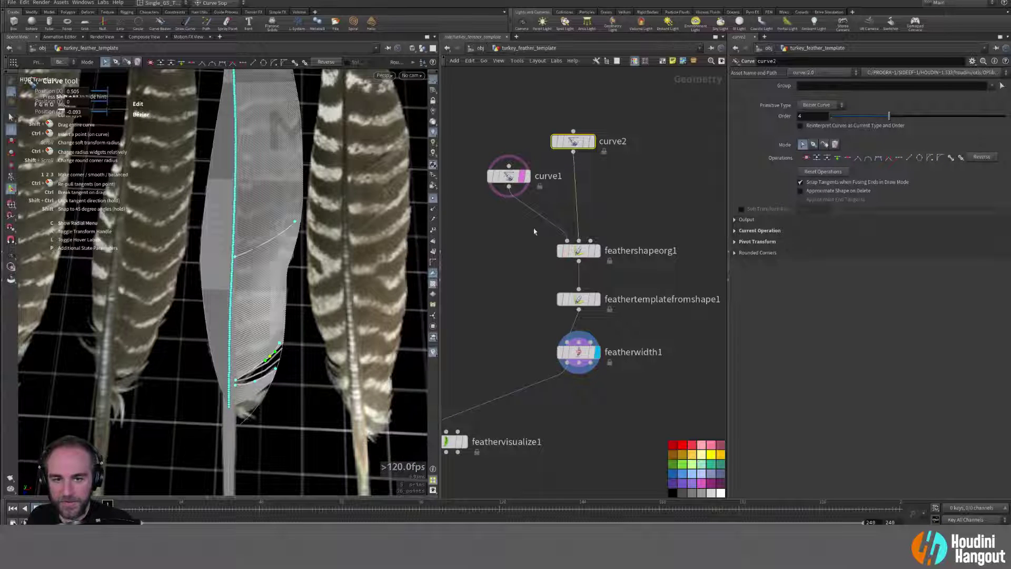
key("Return")
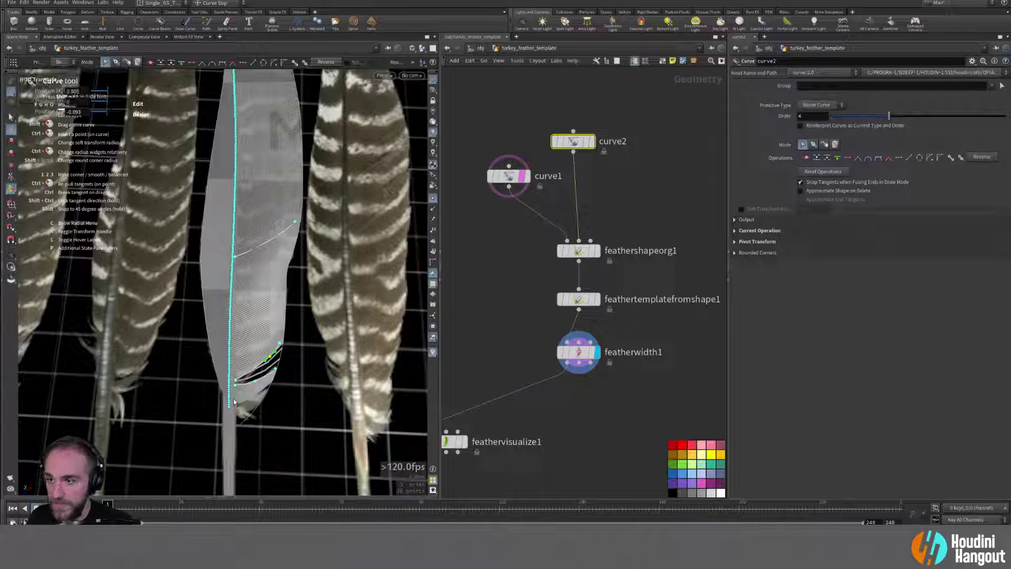
key("g")
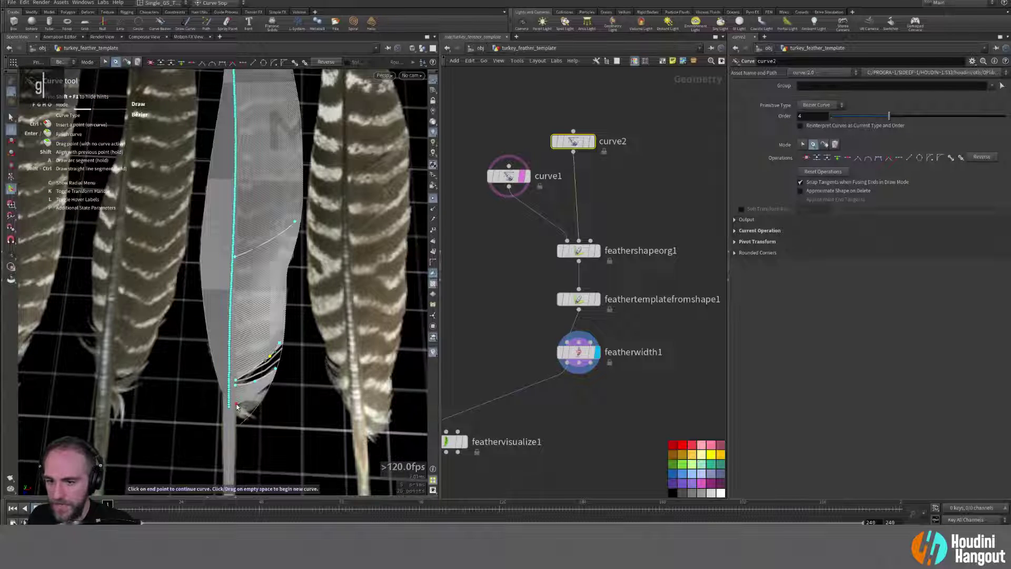
left_click_drag(237, 406, 256, 413)
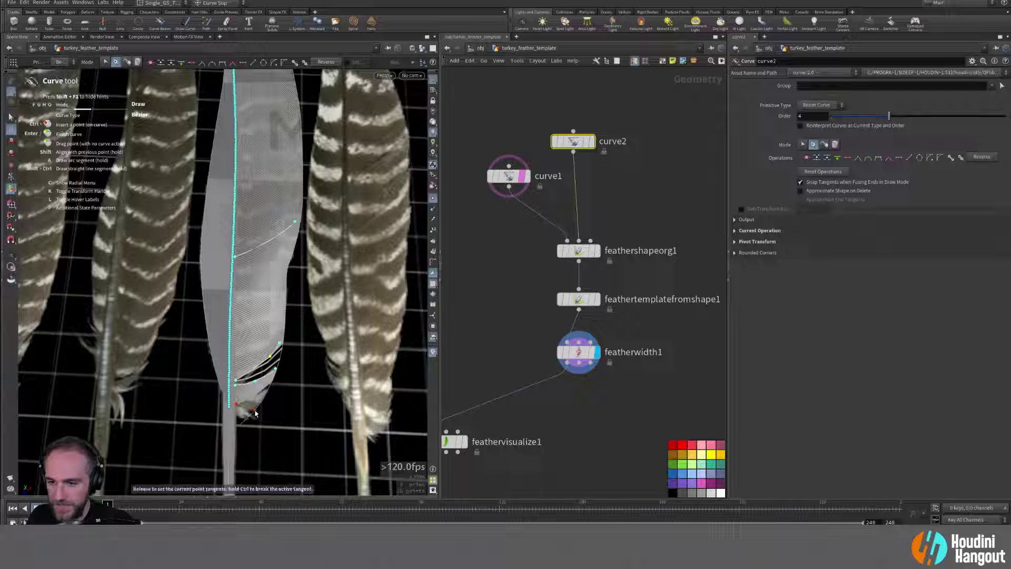
key("Return")
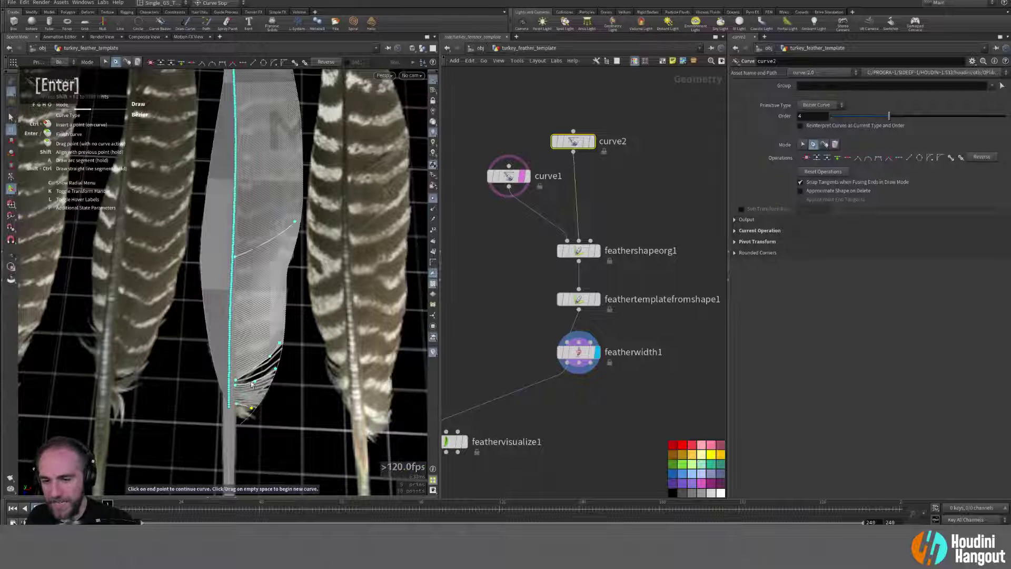
middle_click(237, 403)
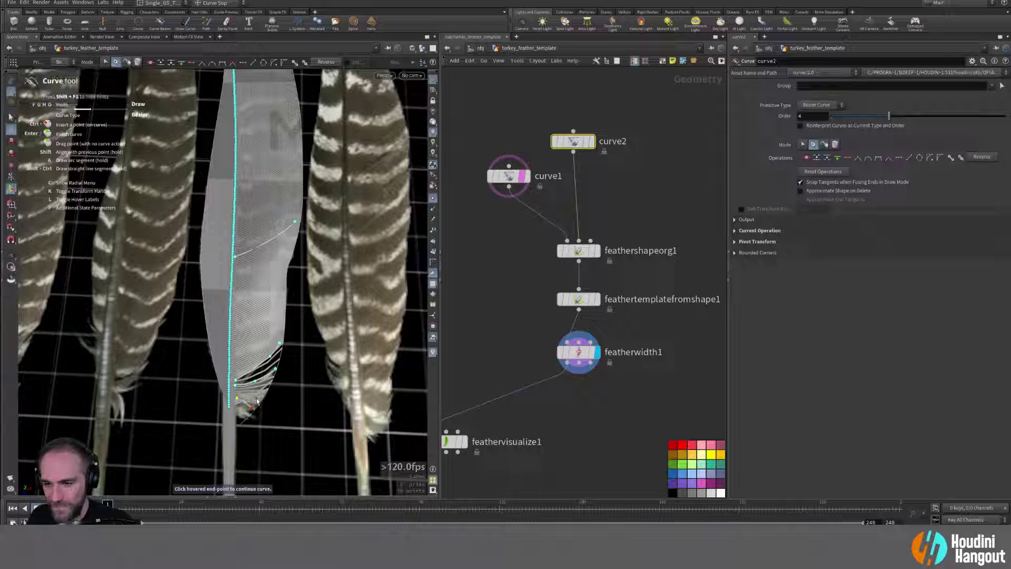
key("ctrl+z")
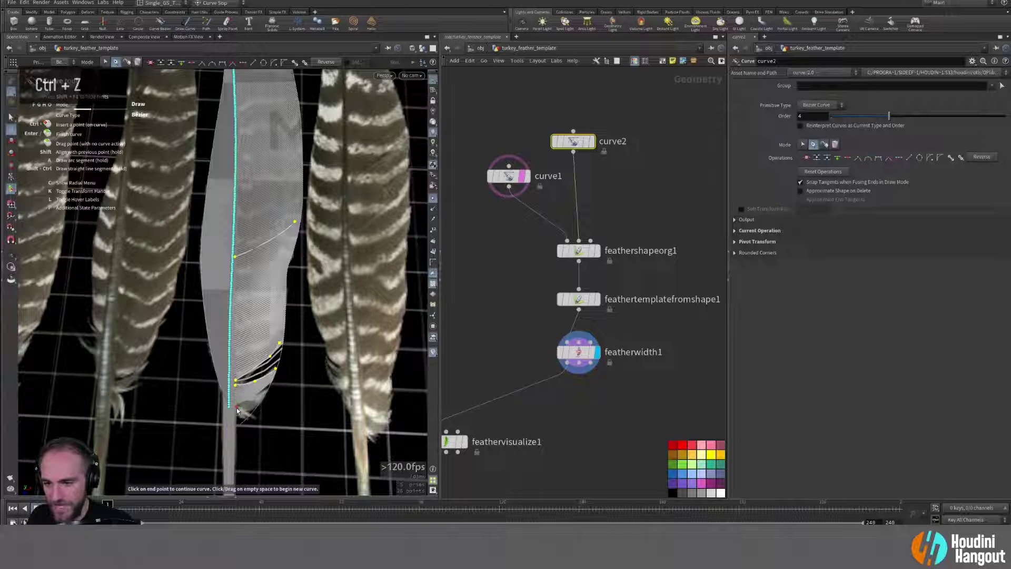
Step: Draw a short barb curve at the vane's base in curve2, move its root onto the shaft and pull its tip slightly inward
left_click(237, 408)
left_click_drag(249, 417, 252, 421)
key("Return")
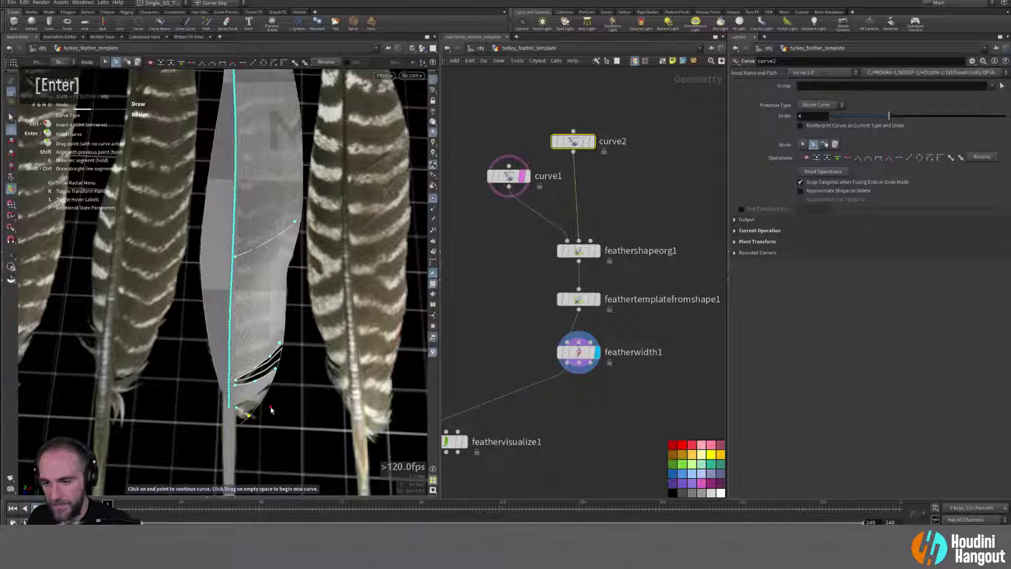
right_click_drag(240, 411, 237, 387, "alt")
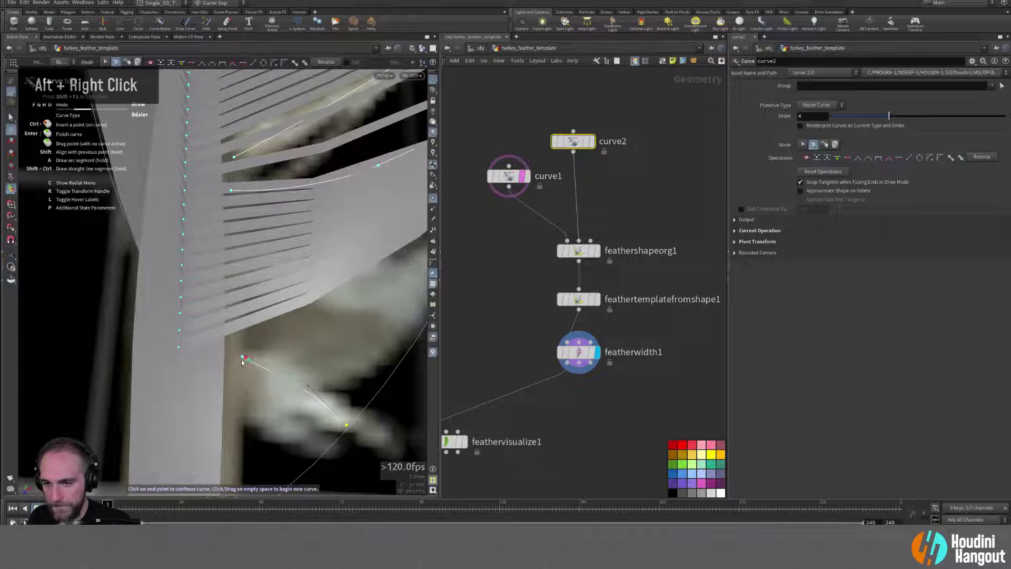
mouse_move(241, 360)
left_mouse_down()
mouse_move(185, 348)
mouse_move(236, 347)
left_mouse_up()
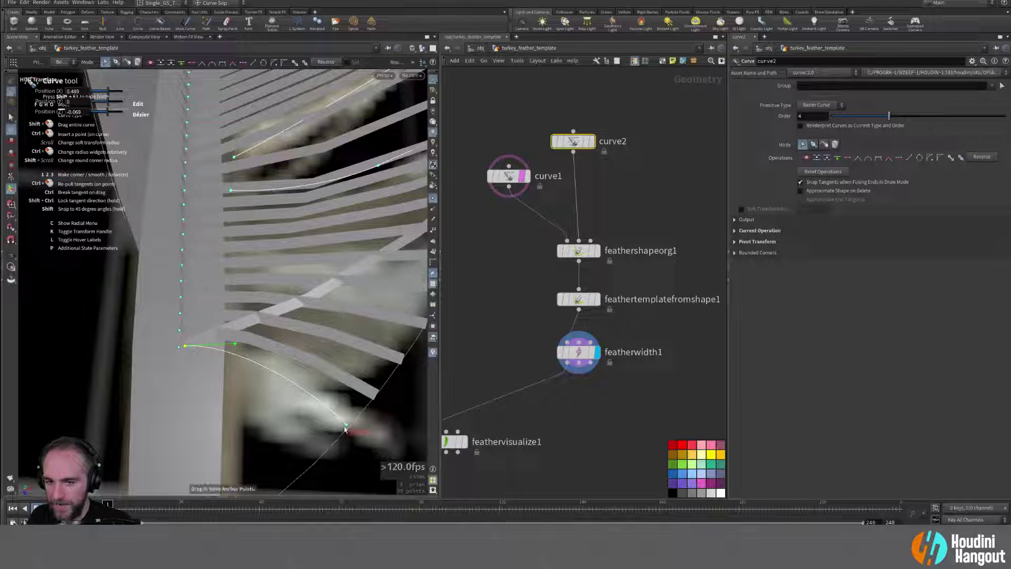
mouse_move(347, 424)
left_mouse_down()
mouse_move(353, 380)
mouse_move(341, 425)
left_mouse_up()
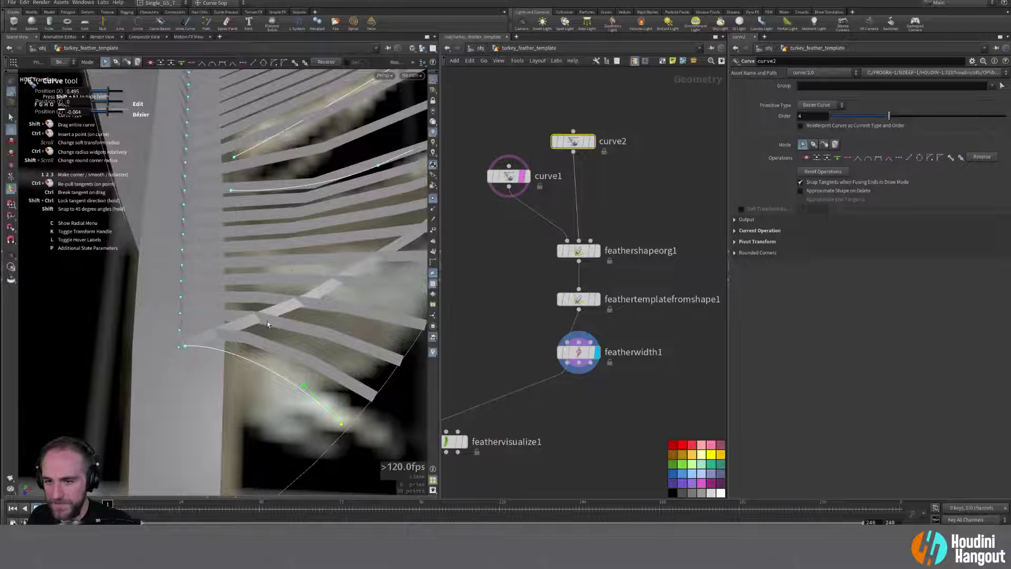
Step: Examine the reshaped lower barbs against the reference feather and show the feathertemplatefromshape1 parameters
right_click_drag(340, 426, 316, 263, "alt")
left_click_drag(316, 264, 378, 250, "alt")
middle_click_drag(379, 250, 340, 282, "alt")
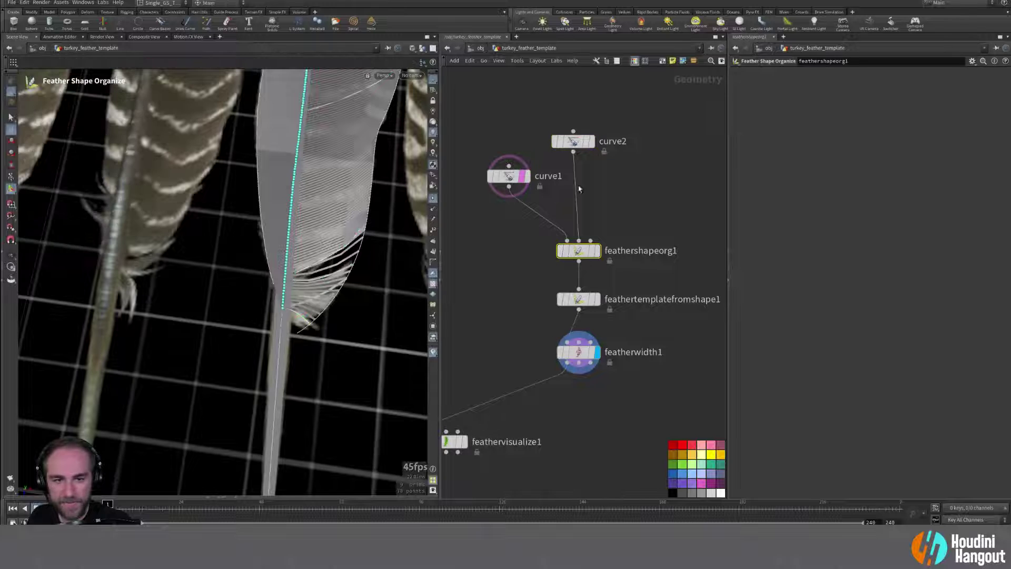
mouse_move(569, 147)
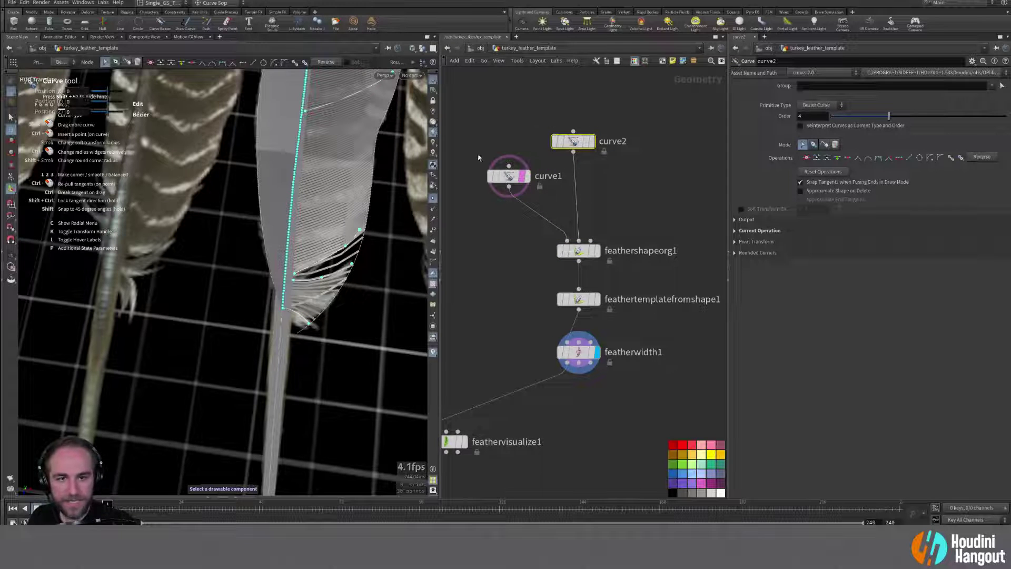
left_click(579, 299)
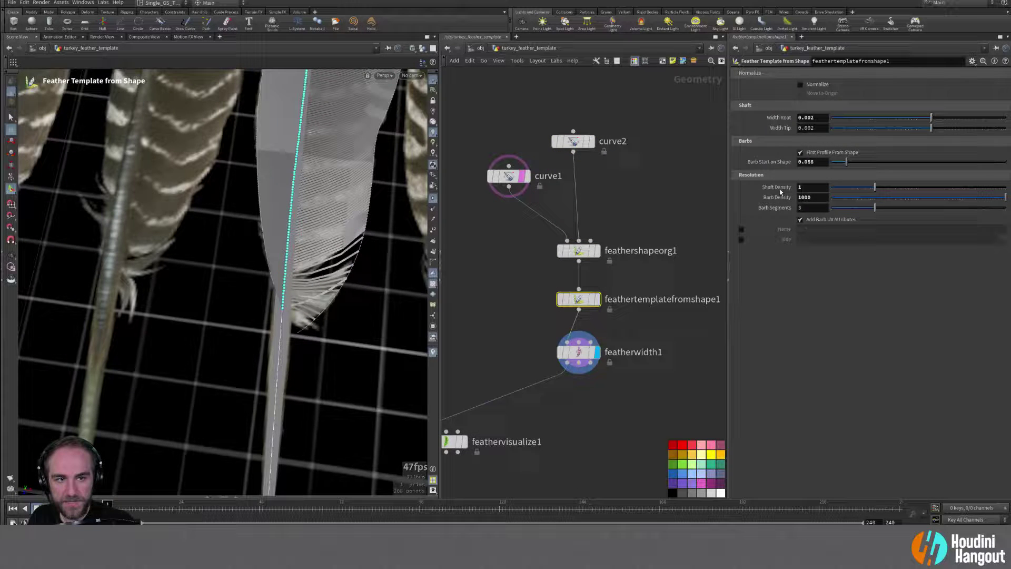
Step: Turn off First Profile From Shape in feathertemplatefromshape1 and move the root of the lowest barb curve in curve2 slightly down the shaft
left_click(802, 153)
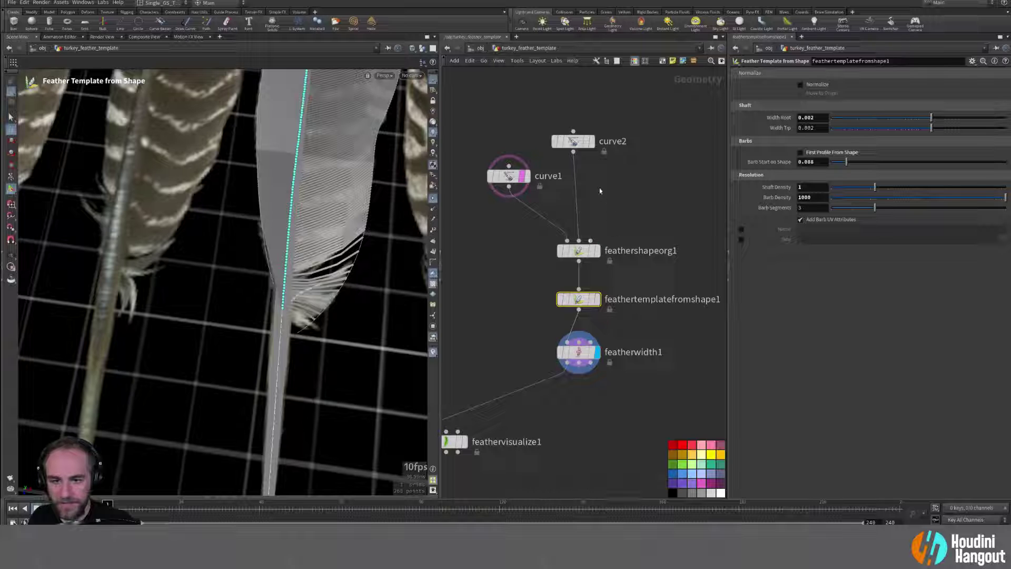
left_click(573, 142)
right_click_drag(295, 316, 327, 287, "alt")
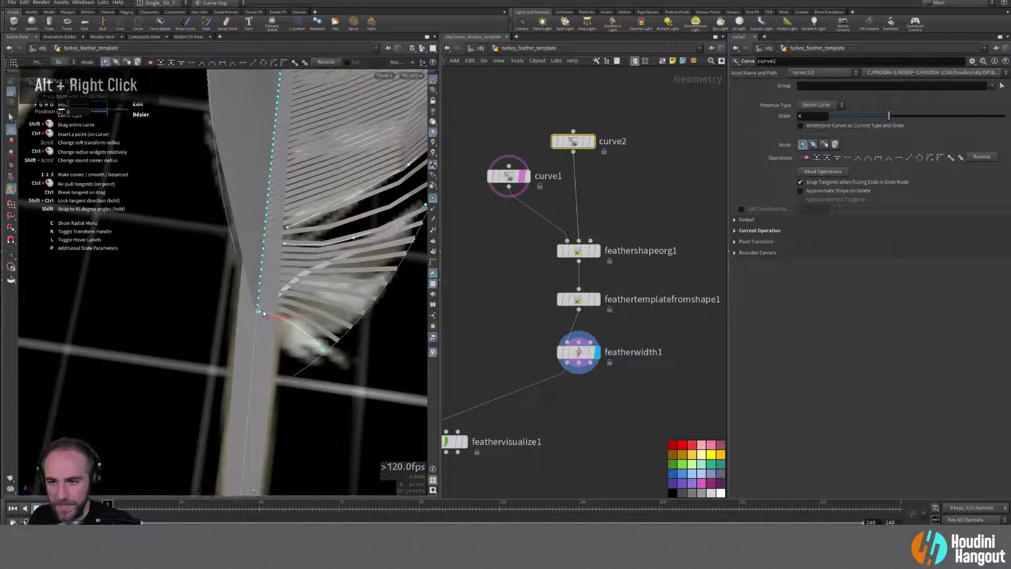
left_click_drag(263, 314, 284, 329)
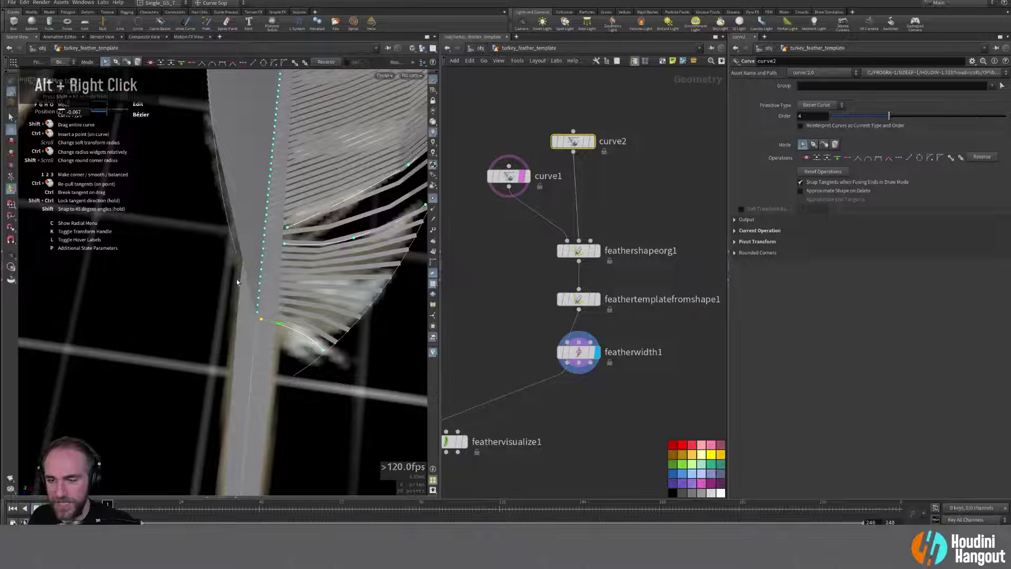
middle_click_drag(238, 281, 224, 416, "alt")
right_click_drag(224, 417, 190, 307, "alt")
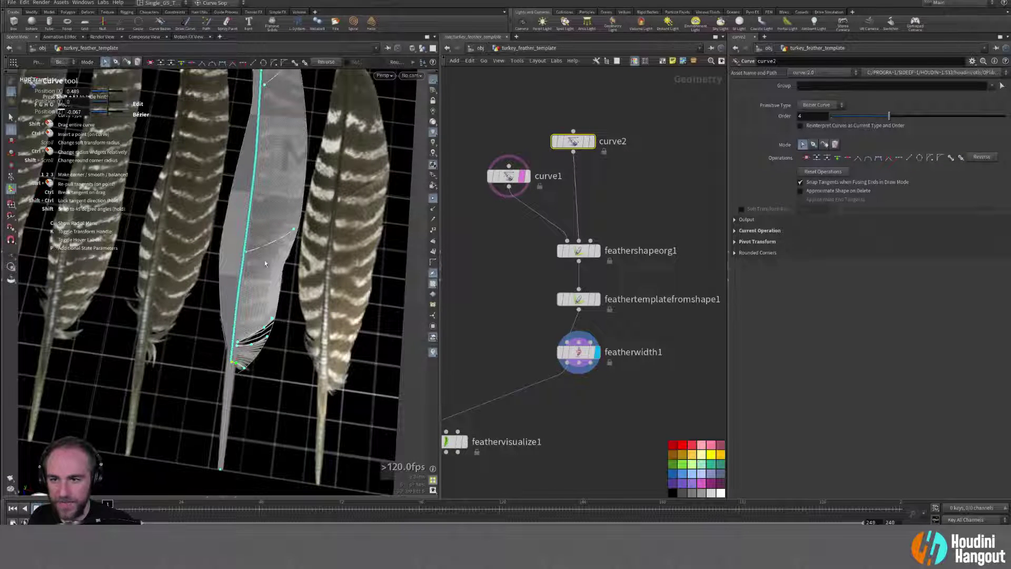
Step: Display feathershapeorg1 over the reference and draw two barb curves in curve2 on the narrower vane, one near its base and one higher up
left_click(597, 251)
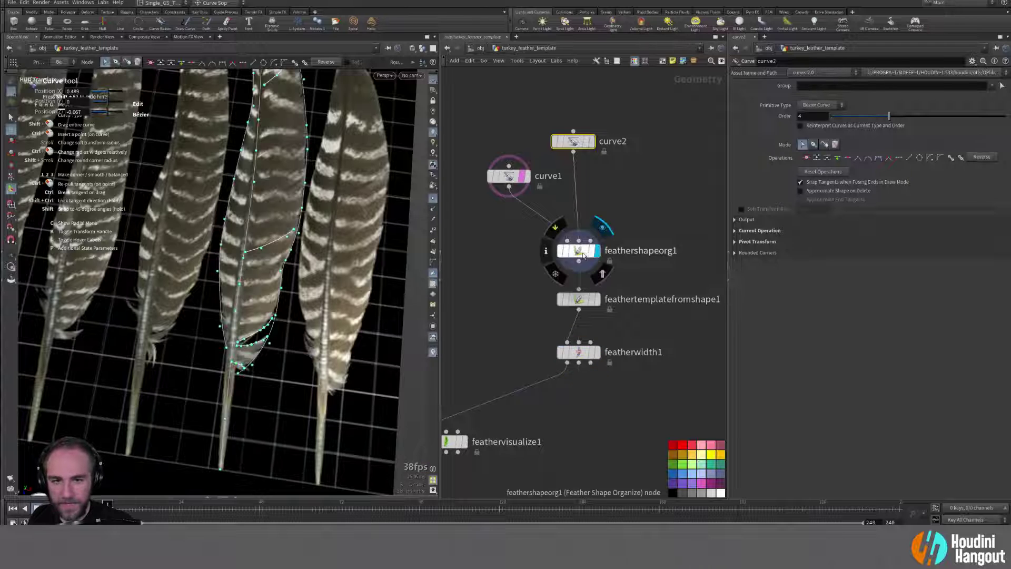
left_click(580, 251)
double_click(582, 142)
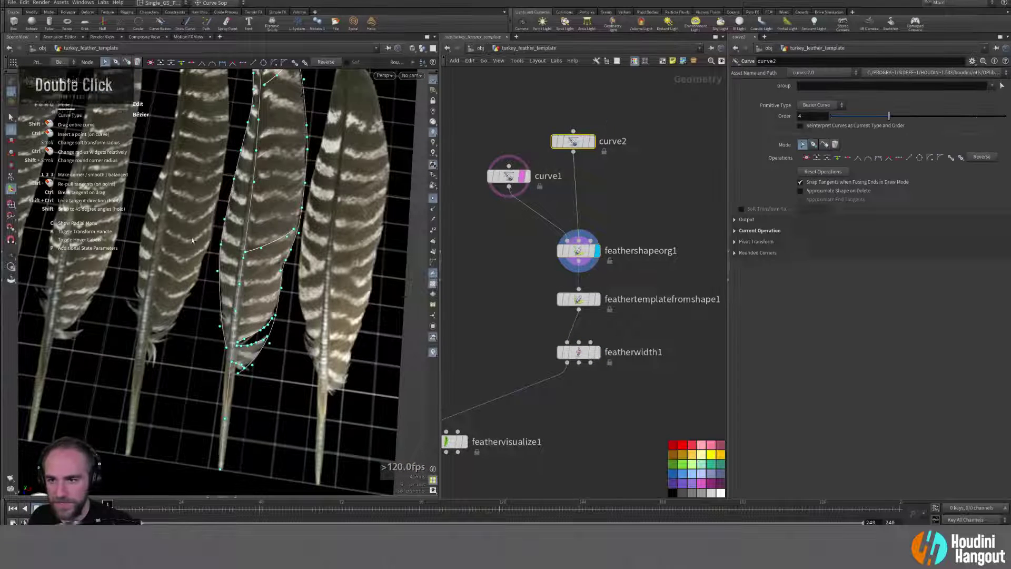
middle_click_drag(230, 266, 233, 308, "alt")
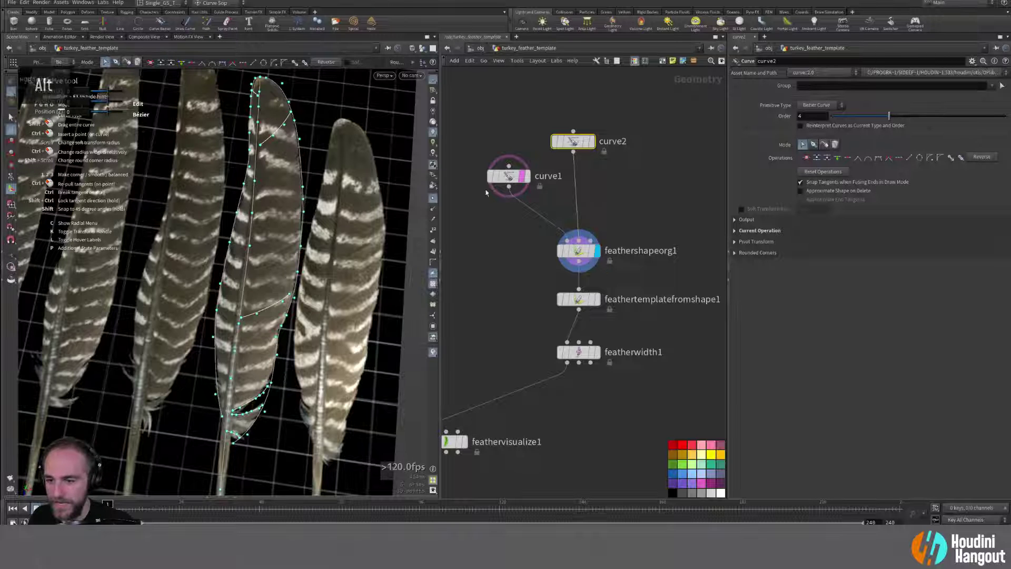
right_click_drag(223, 363, 232, 373, "alt")
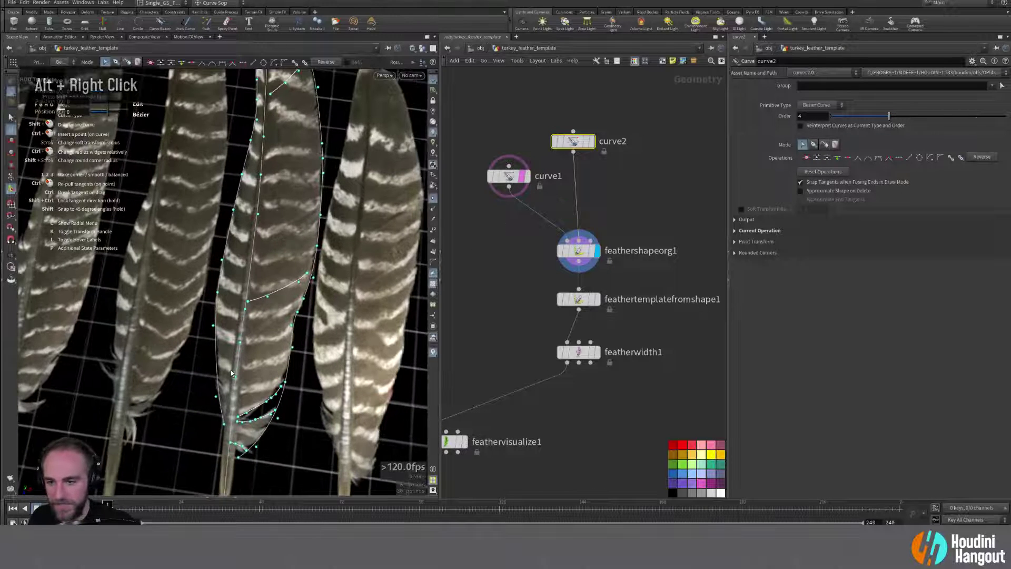
key("g")
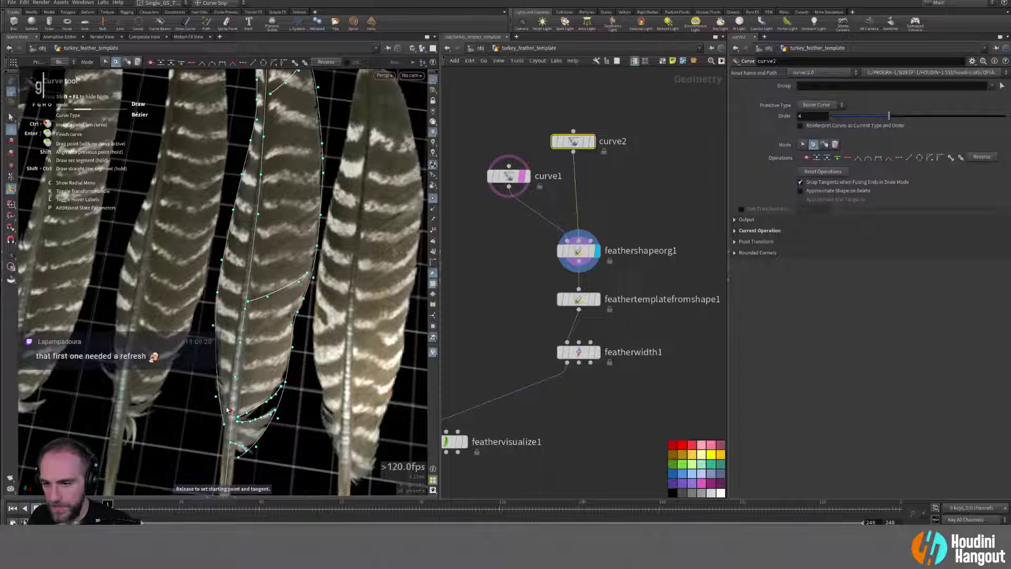
left_click(231, 408)
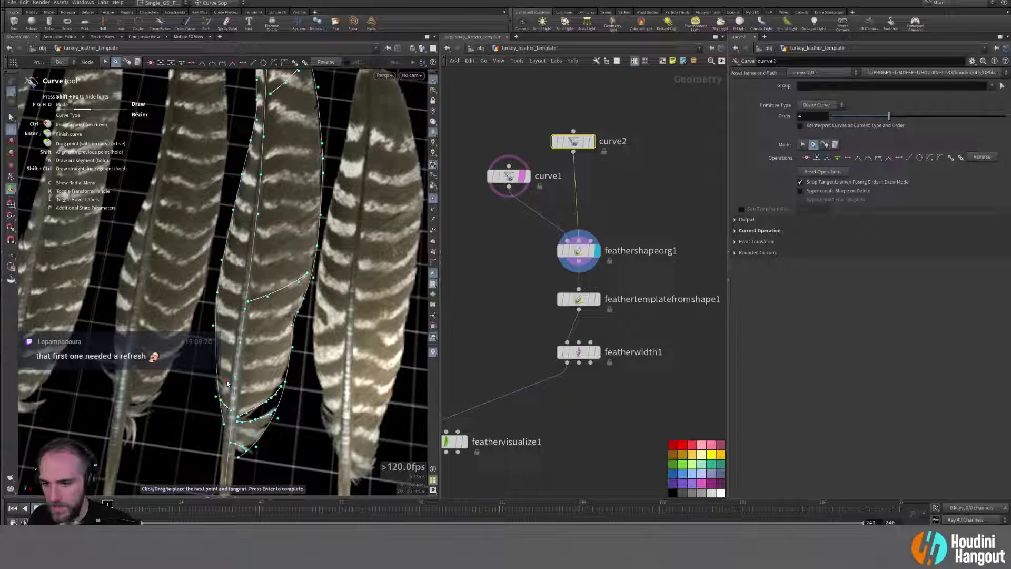
key("Return")
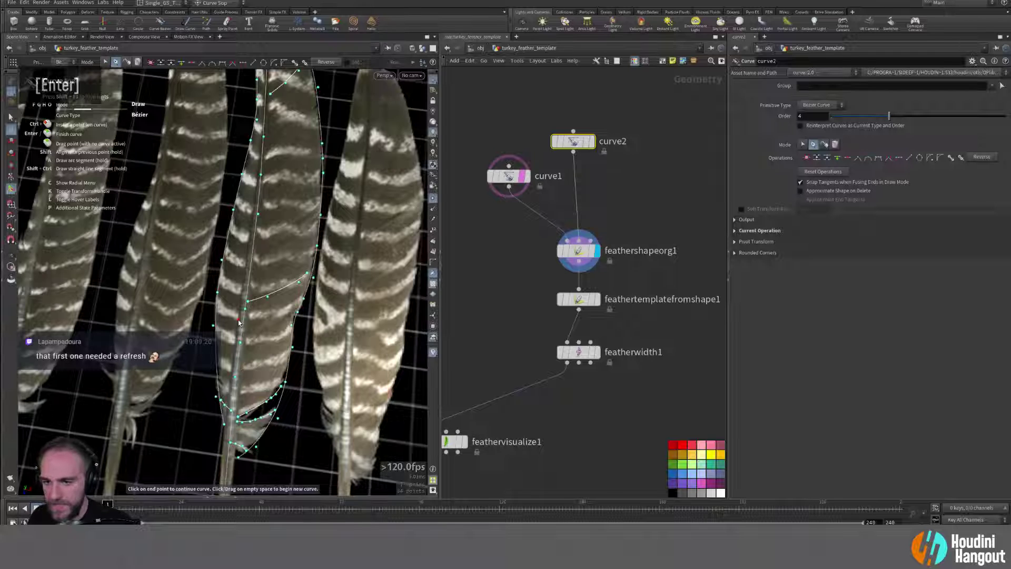
left_click_drag(238, 323, 217, 304)
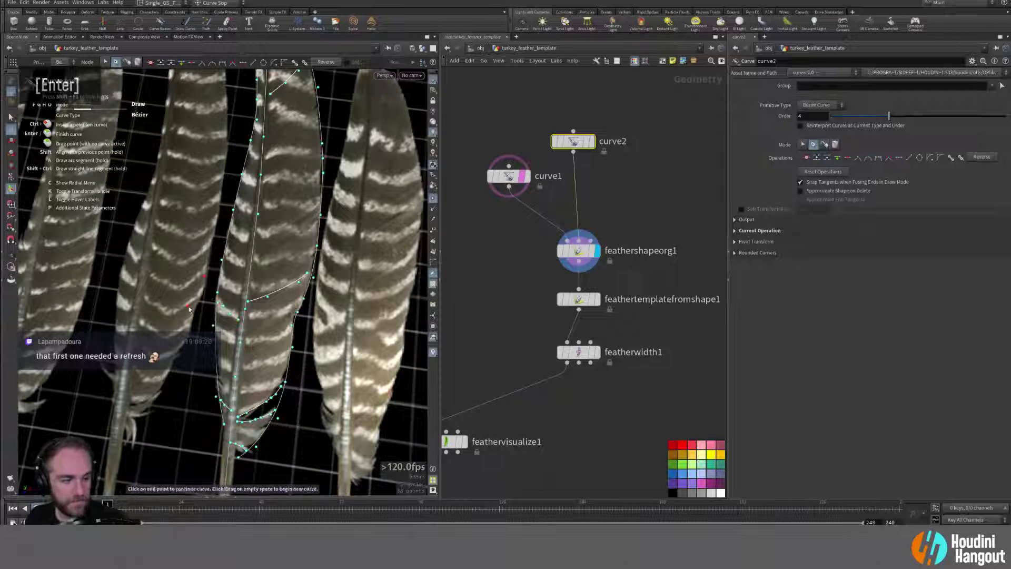
middle_click_drag(189, 310, 310, 356, "alt")
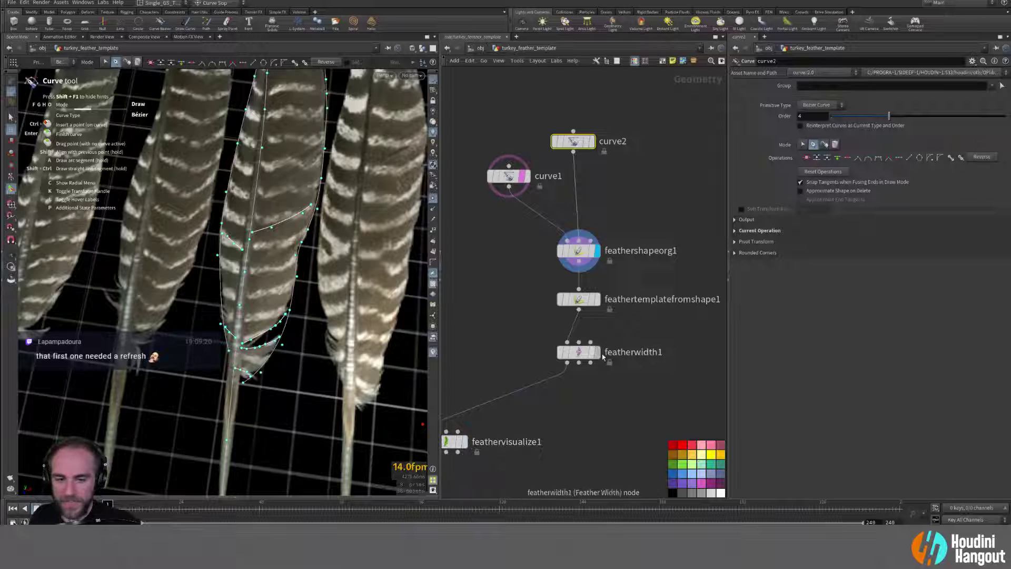
Step: Display featherwidth1 and adjust the root and middle point of the curve2 barb curve along the upper edge of the split
left_click(598, 352)
left_click(578, 352)
middle_click_drag(221, 274, 232, 317, "alt")
right_click_drag(232, 316, 295, 347, "alt")
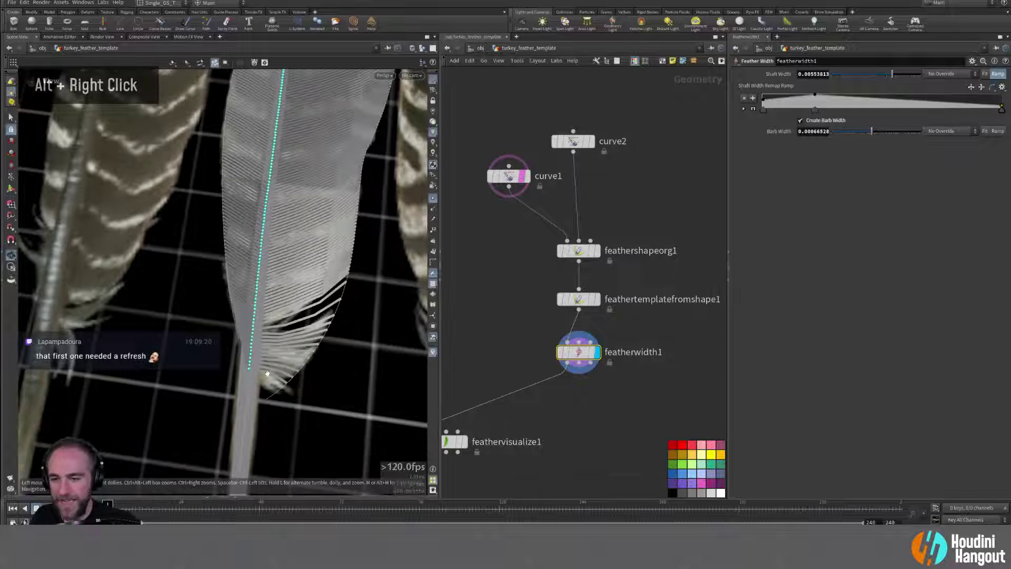
middle_click_drag(295, 348, 323, 310, "alt")
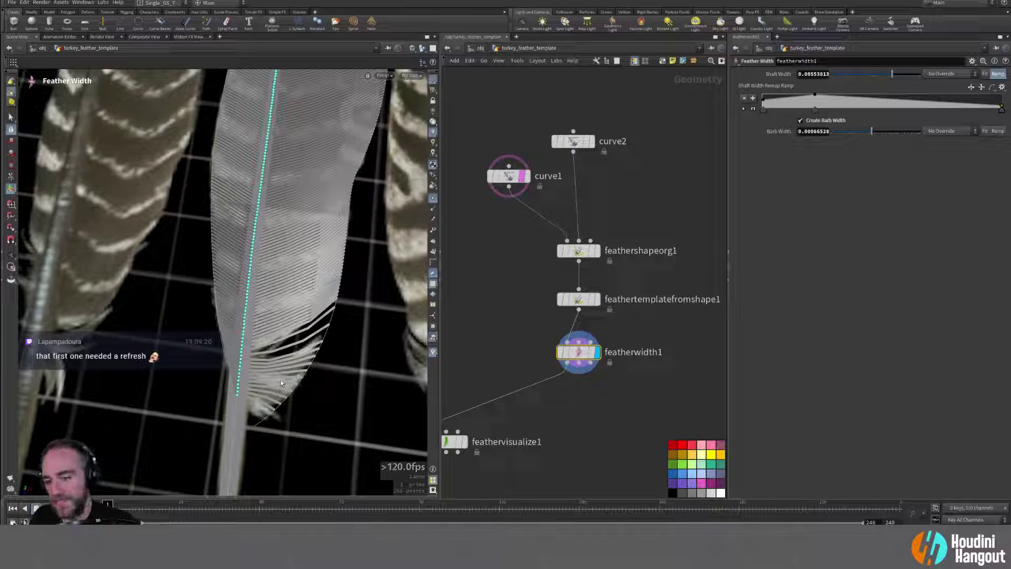
left_click(573, 142)
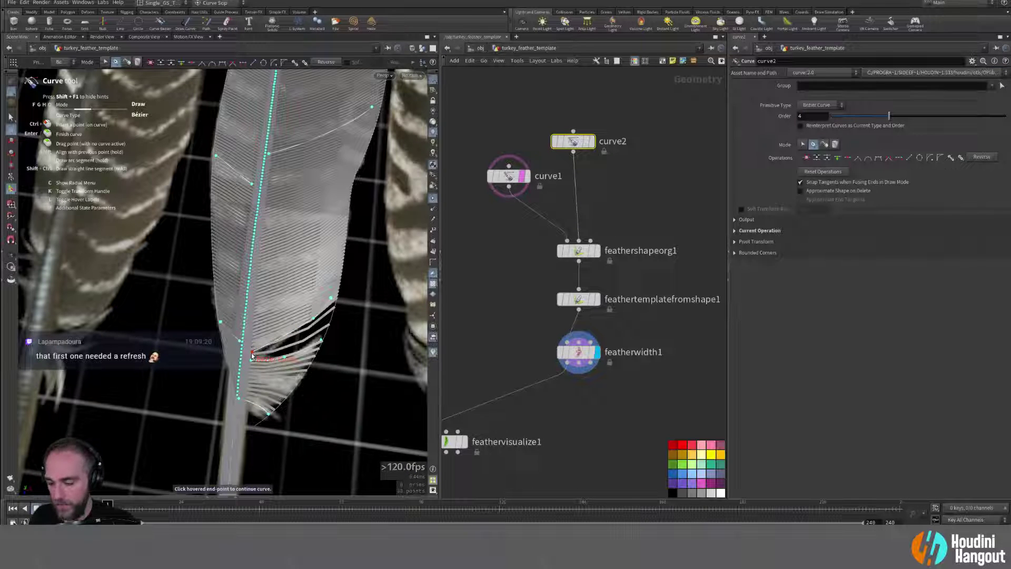
middle_click(252, 356)
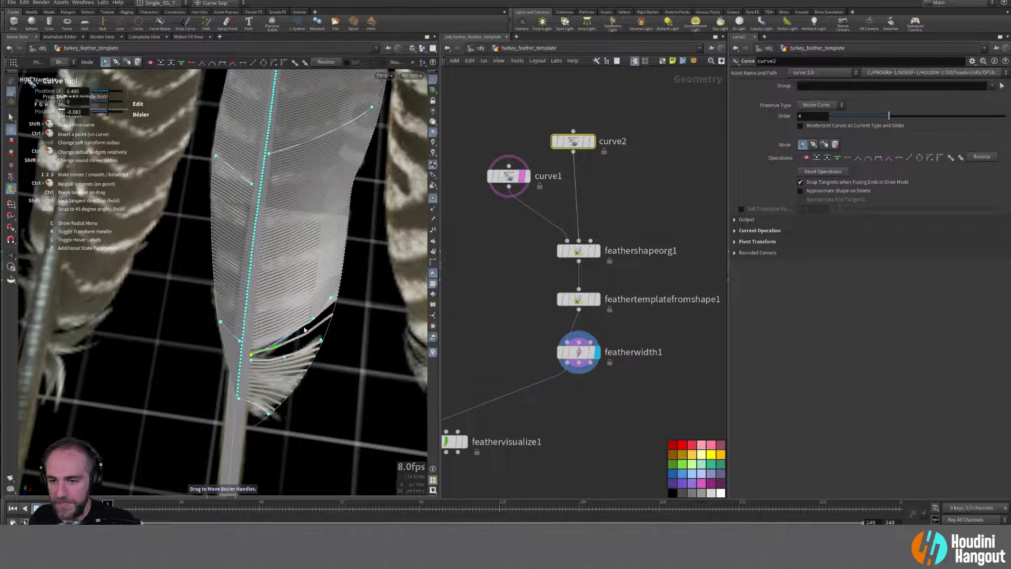
left_click_drag(314, 323, 316, 326)
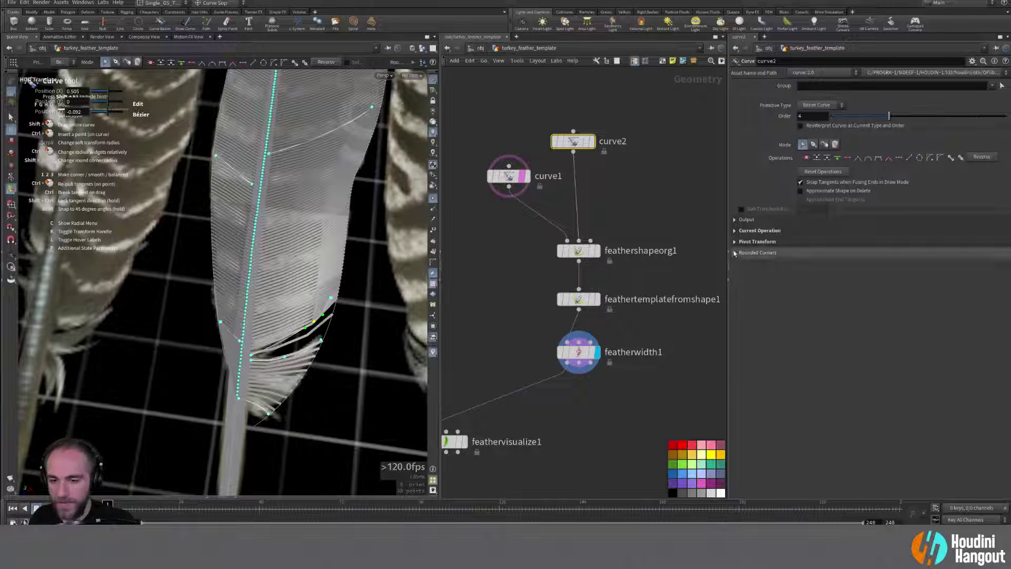
Step: Set Barb Segments to 5 in feathertemplatefromshape1 and check the smoothness of the barbs
left_click(579, 250)
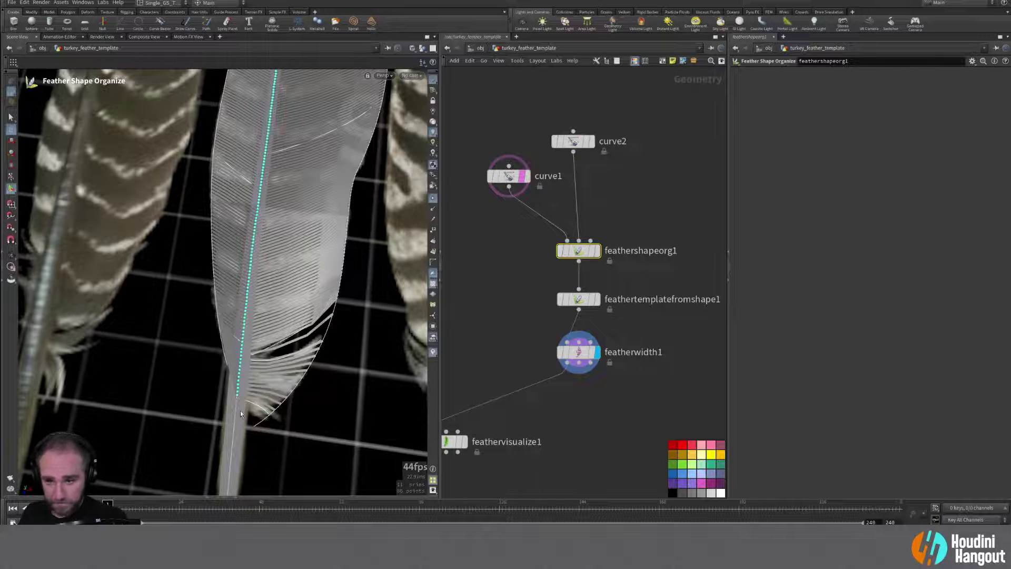
right_click_drag(240, 410, 284, 358, "alt")
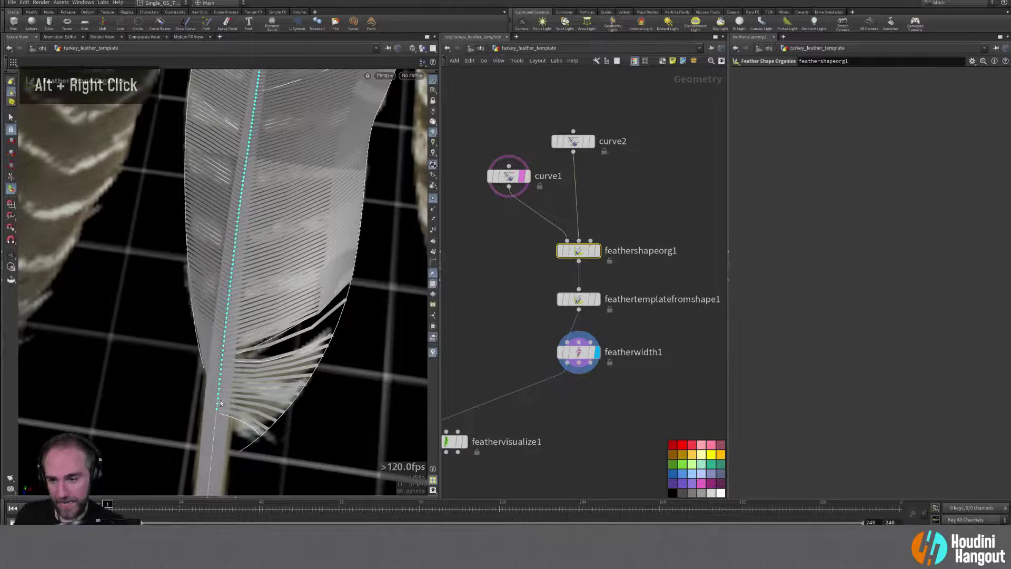
left_click(579, 299)
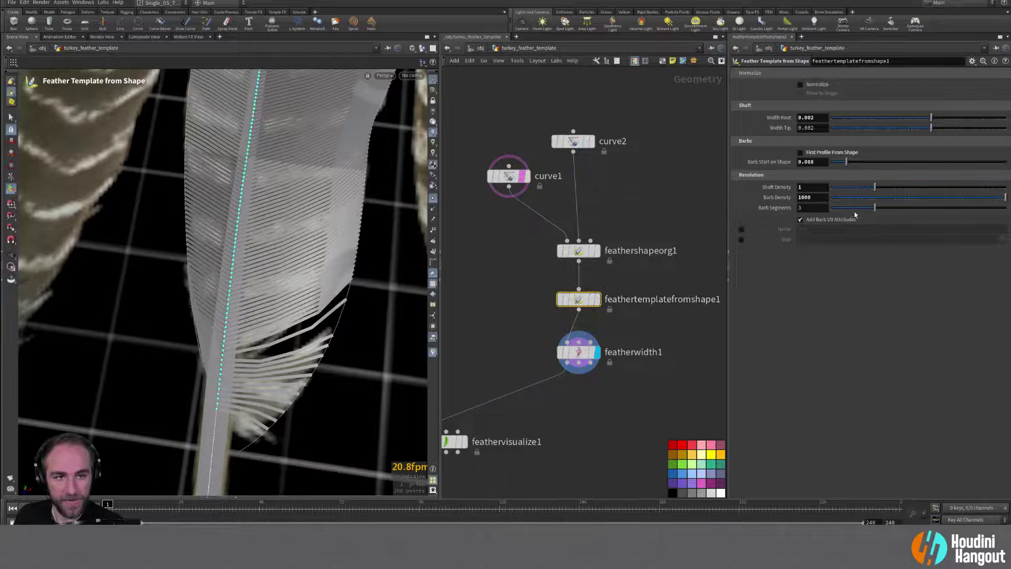
left_click_drag(878, 209, 907, 218)
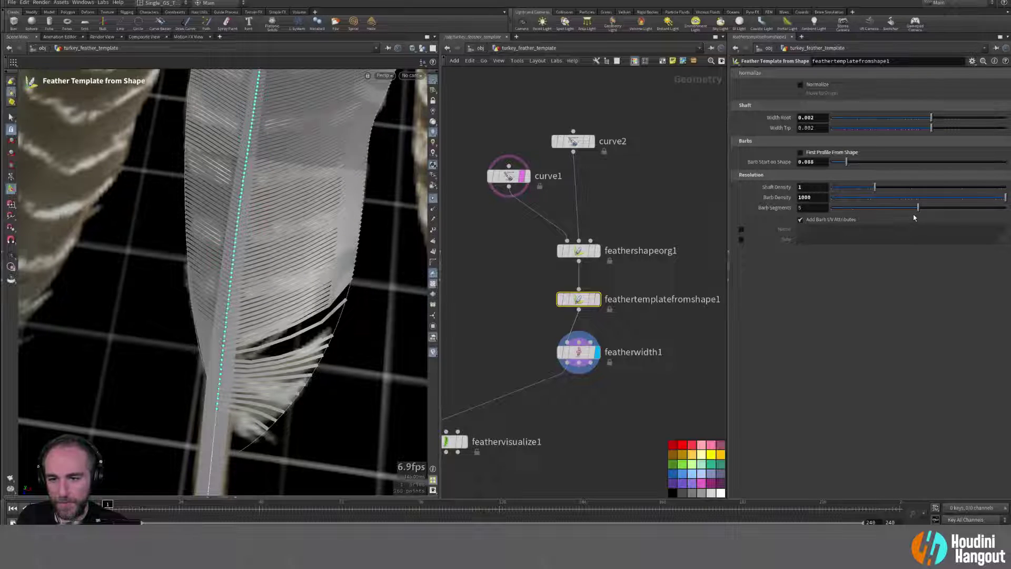
right_click_drag(290, 333, 266, 339, "alt")
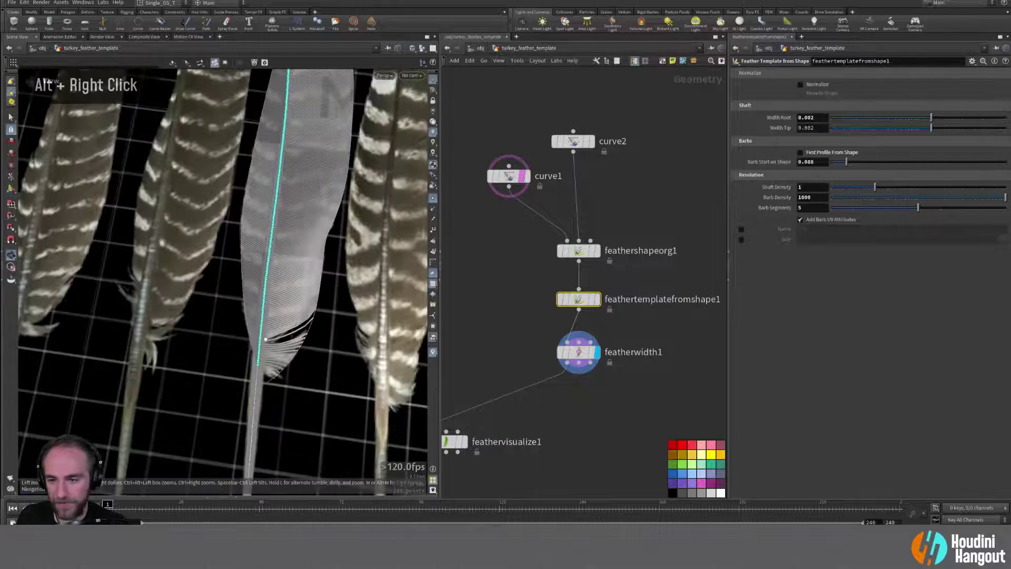
left_click_drag(265, 339, 271, 332, "alt")
middle_click_drag(271, 331, 266, 342, "alt")
mouse_move(266, 342)
right_mouse_down("alt")
mouse_move(282, 322)
mouse_move(259, 337)
right_mouse_up("alt")
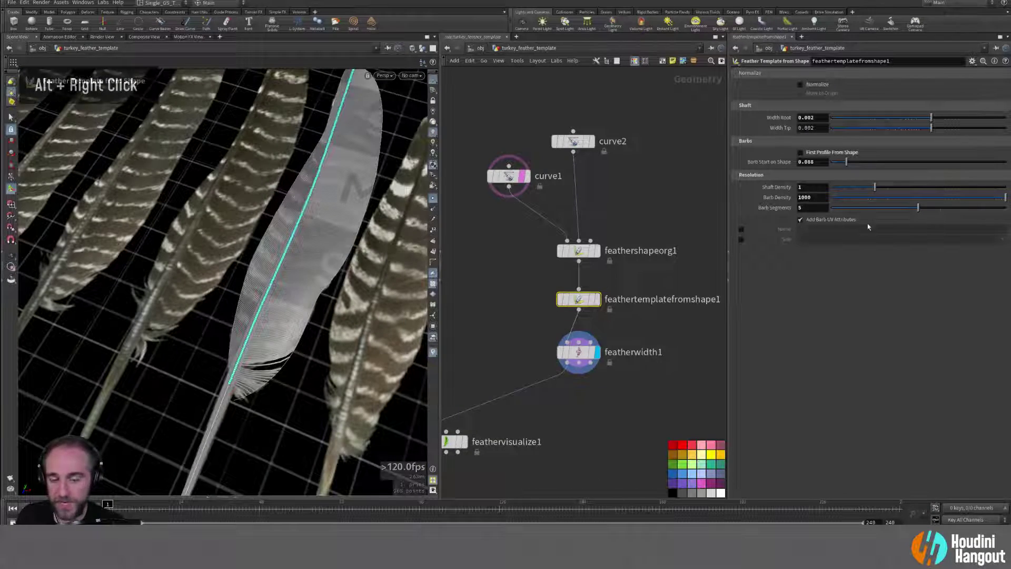
Step: Try 9 barb segments and inspect the template's node info and its point attributes in the geometry spreadsheet
left_click(996, 208)
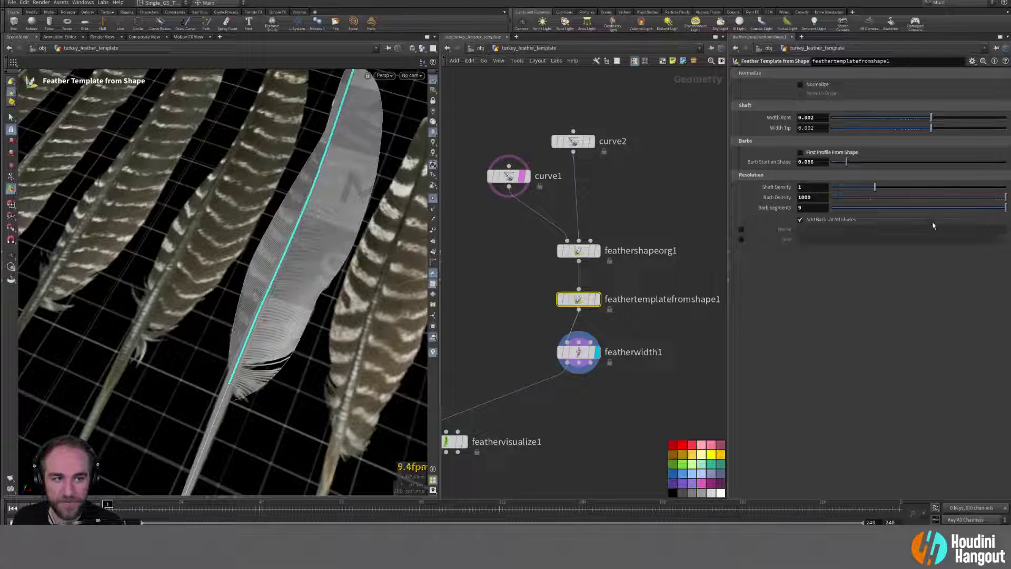
middle_click(579, 299)
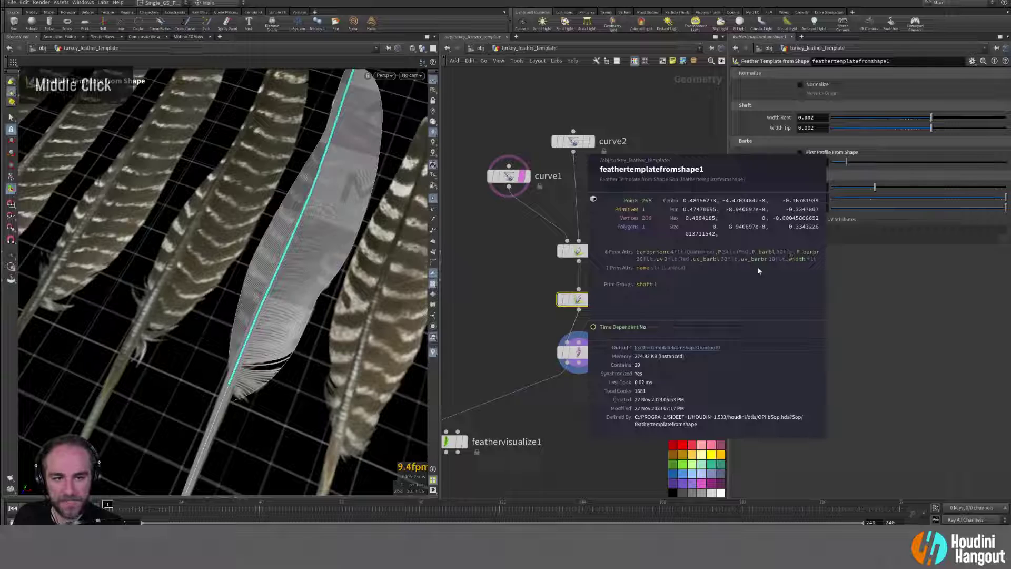
middle_click_drag(730, 254, 725, 266)
left_click(232, 500)
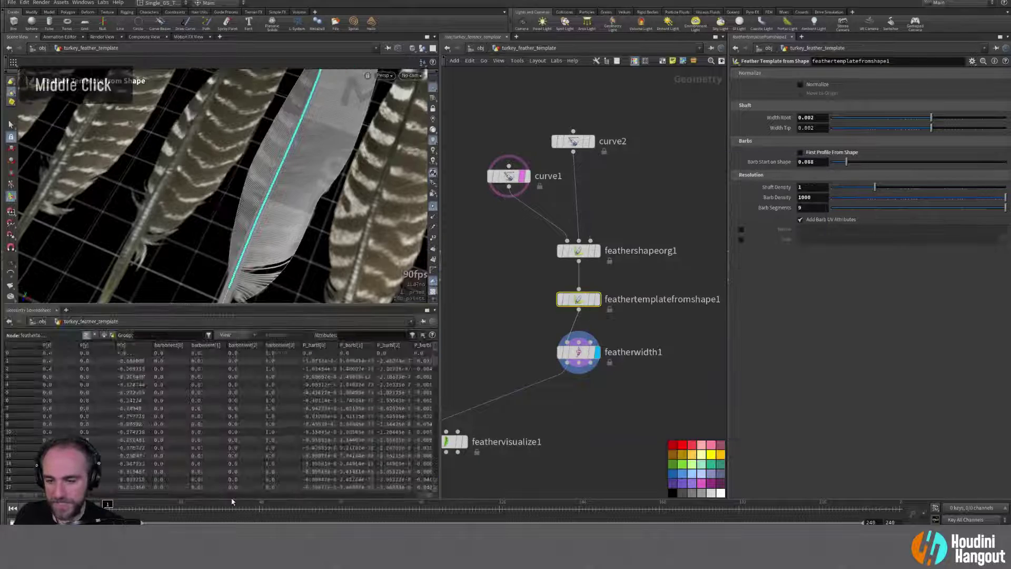
left_click_drag(43, 495, 12, 509)
left_click(237, 306)
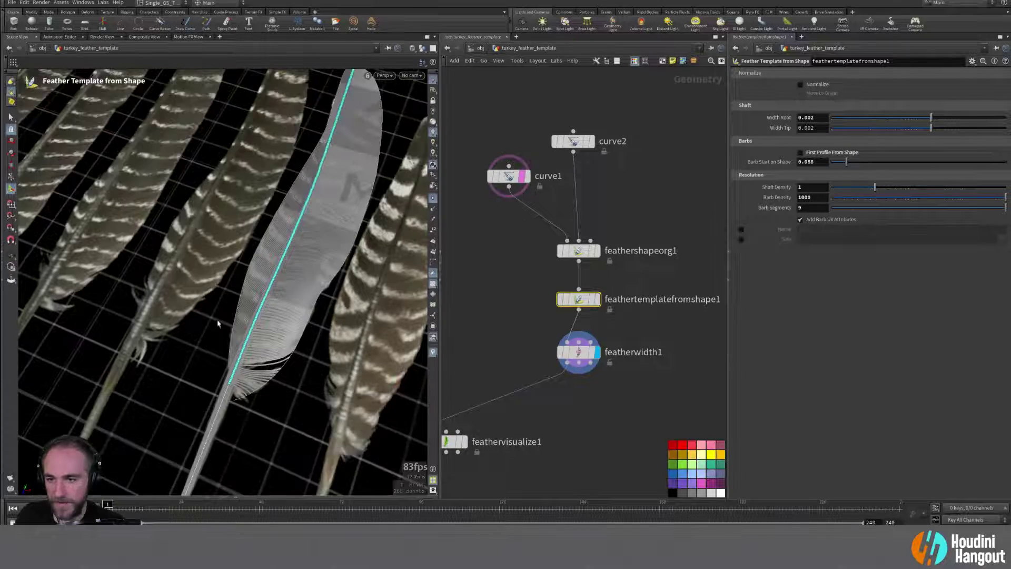
Step: Return Barb Segments to 5 in feathertemplatefromshape1 and check the whole feather at an angle against the reference
middle_click_drag(286, 288, 247, 316, "alt")
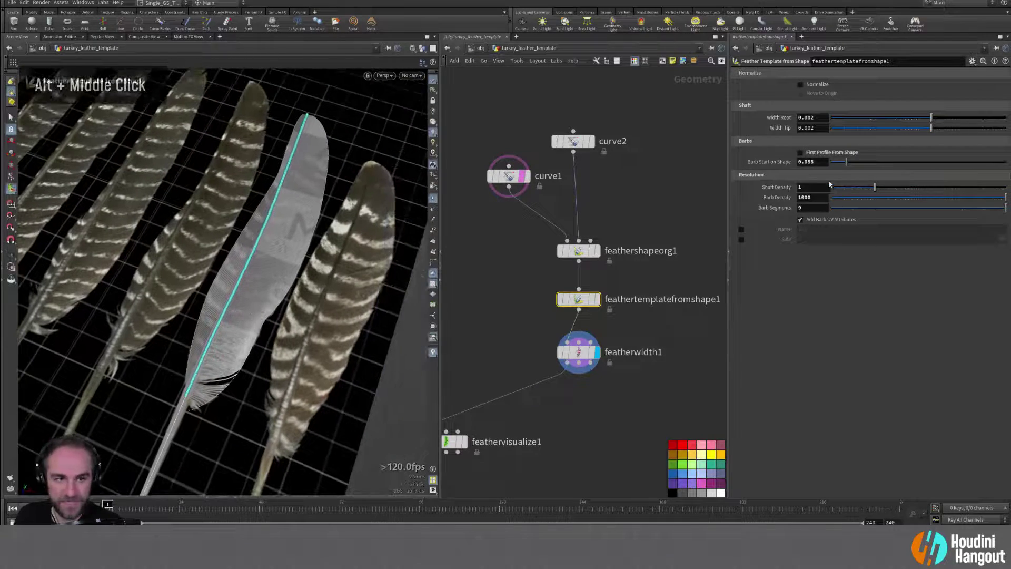
double_click(800, 208)
type("5")
key("Return")
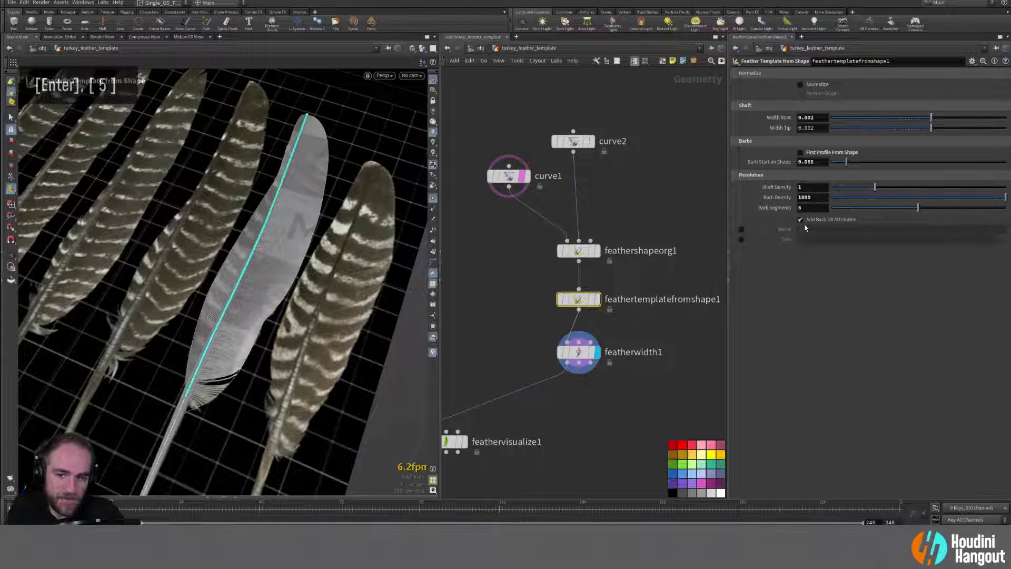
middle_click_drag(242, 295, 232, 300, "alt")
left_click_drag(232, 301, 210, 307, "alt")
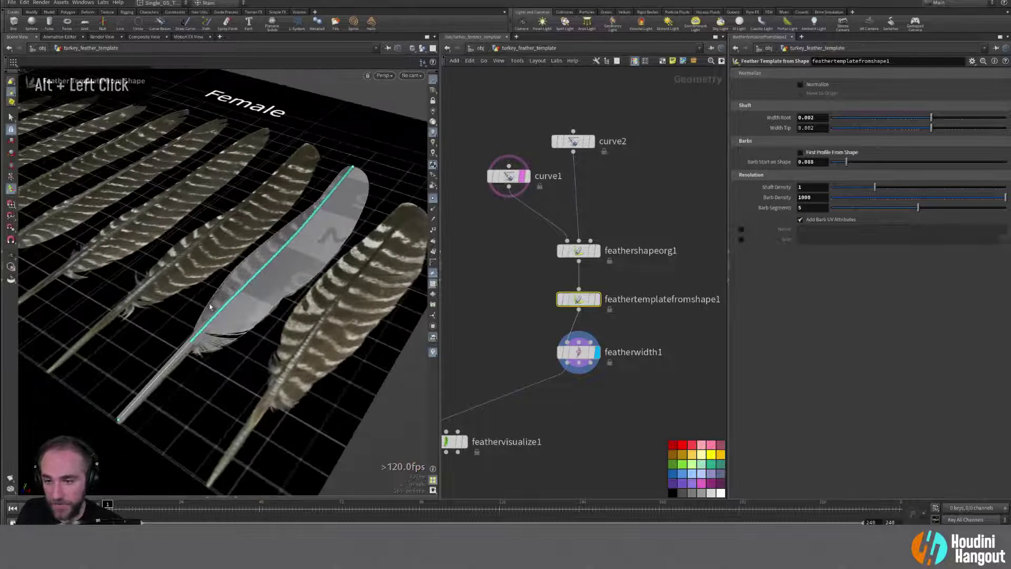
Step: Move feathervisualize1 farther from the other nodes and add an Object Merge node beside featherwidth1
middle_click_drag(552, 449, 588, 421, "alt")
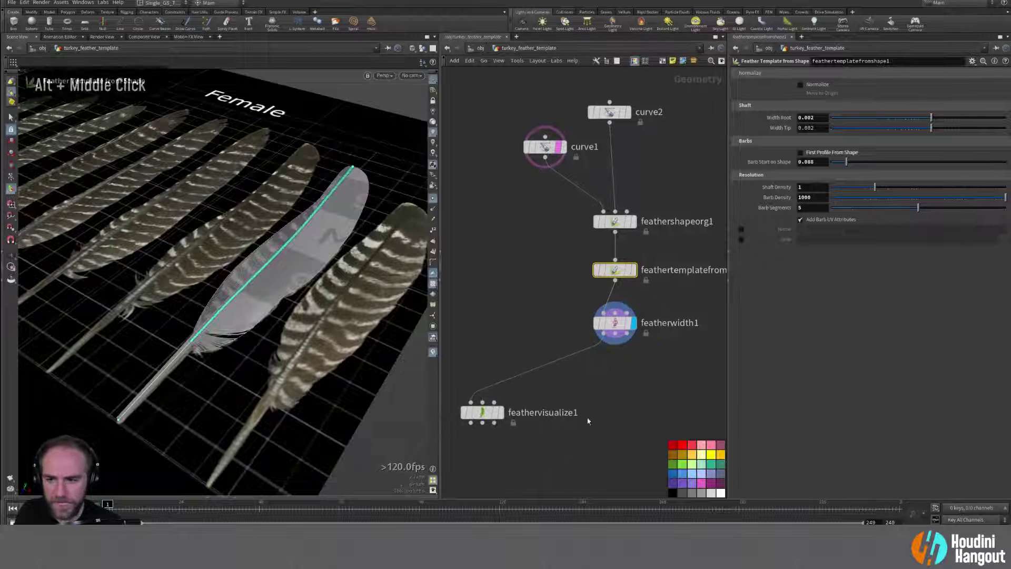
left_click_drag(482, 415, 467, 443)
right_click_drag(615, 406, 582, 413, "alt")
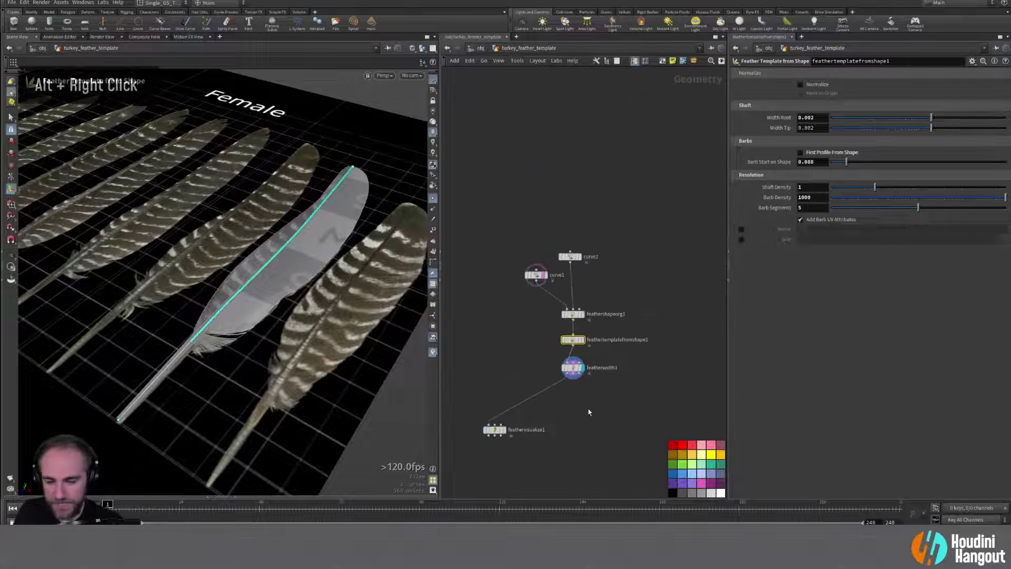
key("Tab")
type("object m")
key("Return")
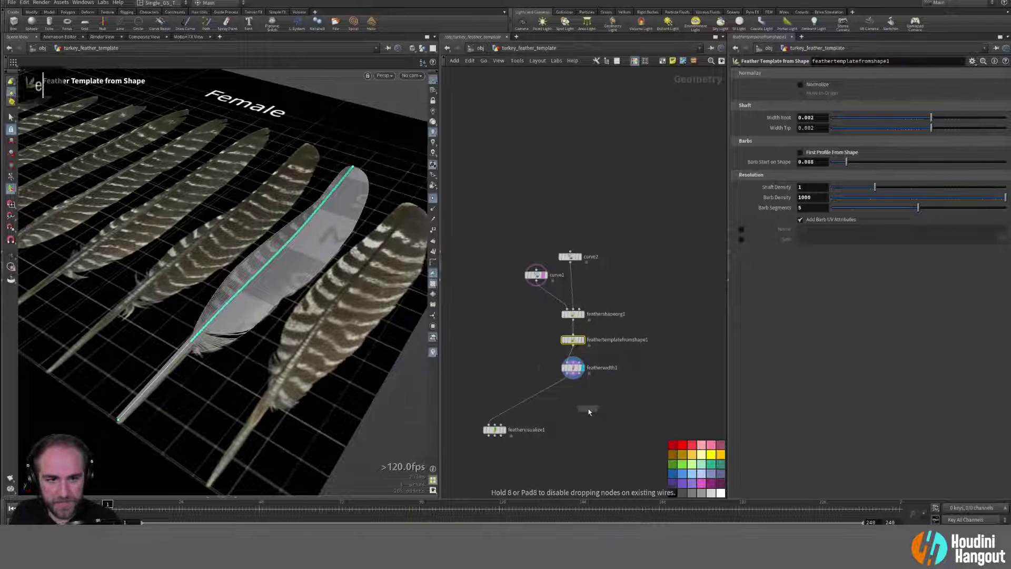
left_click(649, 365)
right_click_drag(643, 394, 650, 395, "alt")
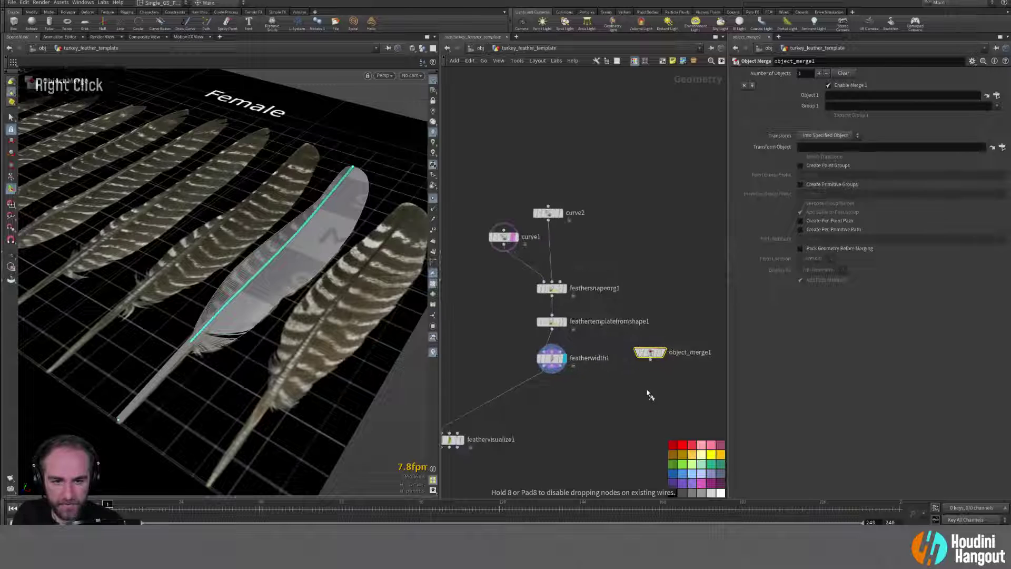
Step: Load /obj/feather_ref_img/OUT_REF_IMG into object_merge1 and display the merged reference image
left_click(996, 95)
left_click(953, 45)
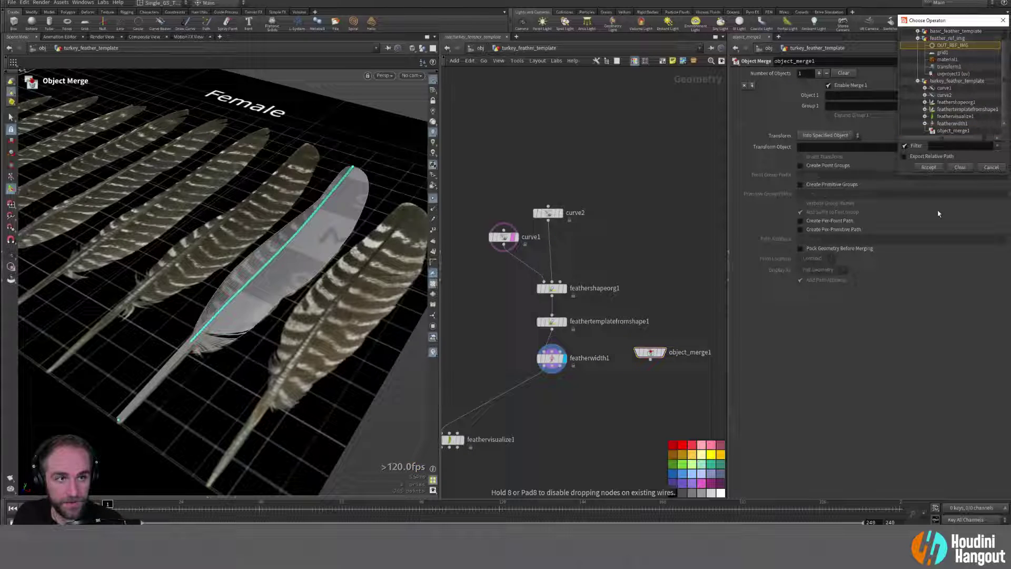
left_click(928, 167)
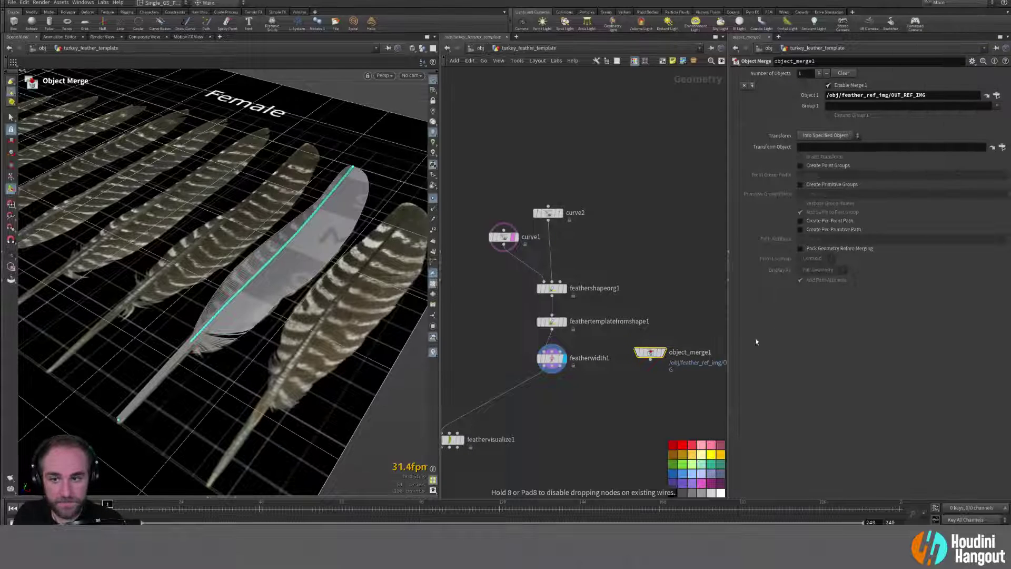
double_click(659, 358)
key("Escape")
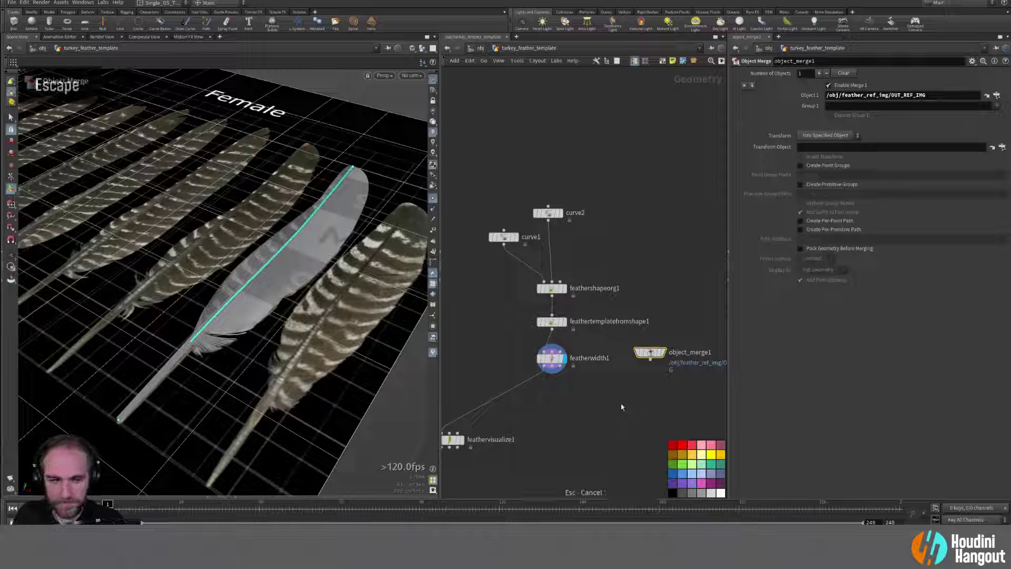
double_click(654, 356)
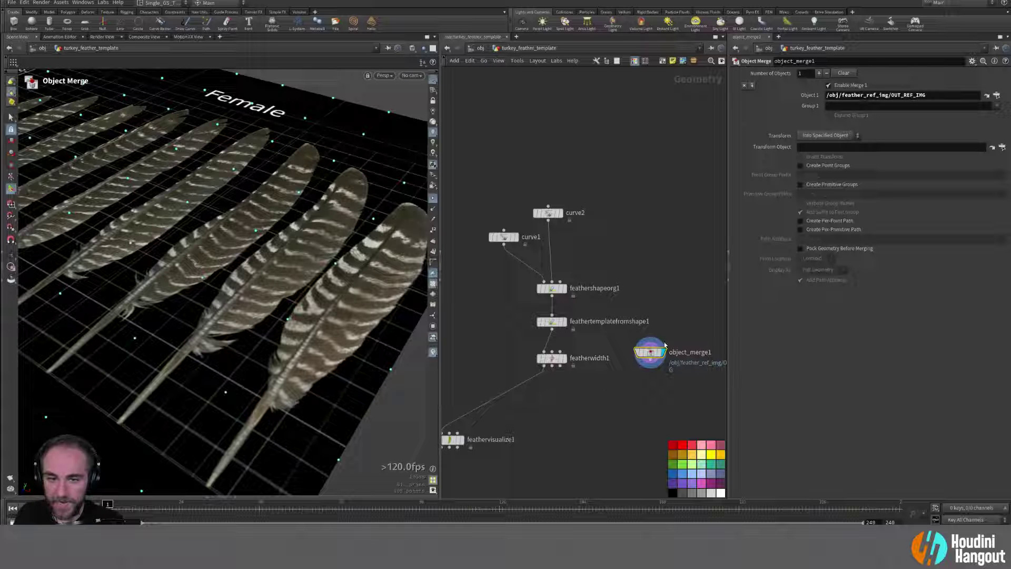
Step: Display featherwidth1 again and add a Feather Ray node below it
double_click(551, 358)
left_click_drag(221, 288, 248, 311, "alt")
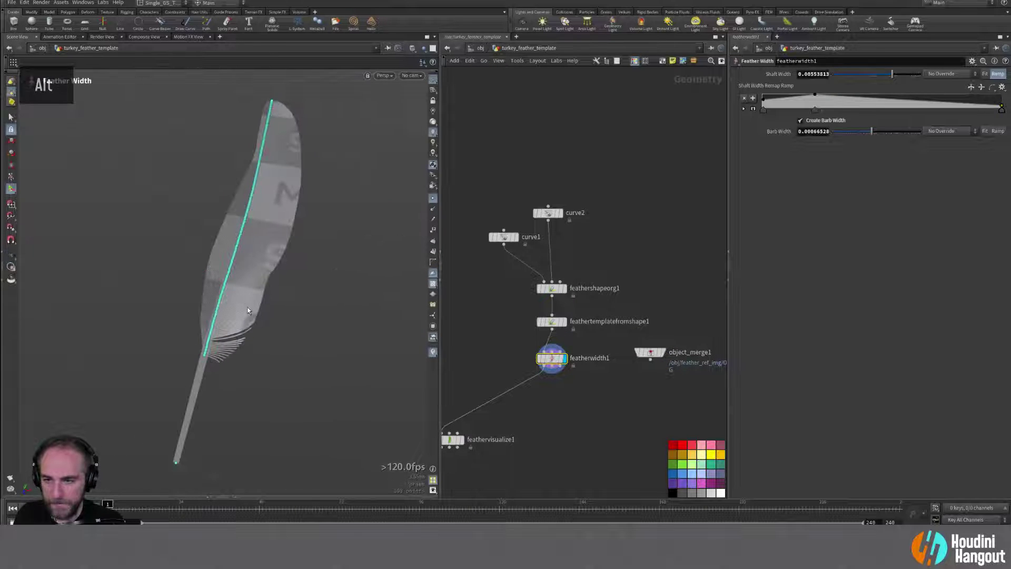
key("Tab")
type("feather r")
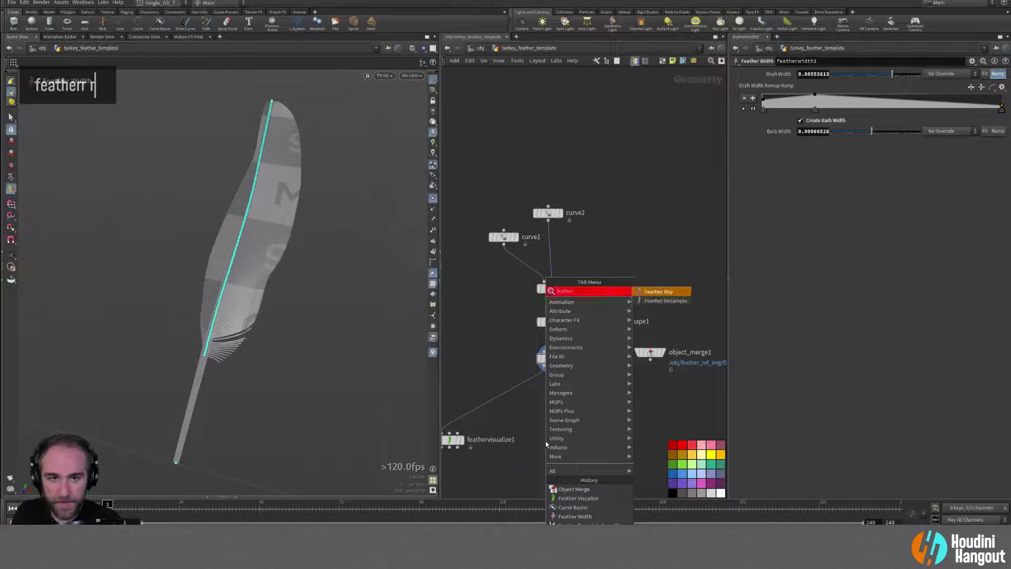
key("Return")
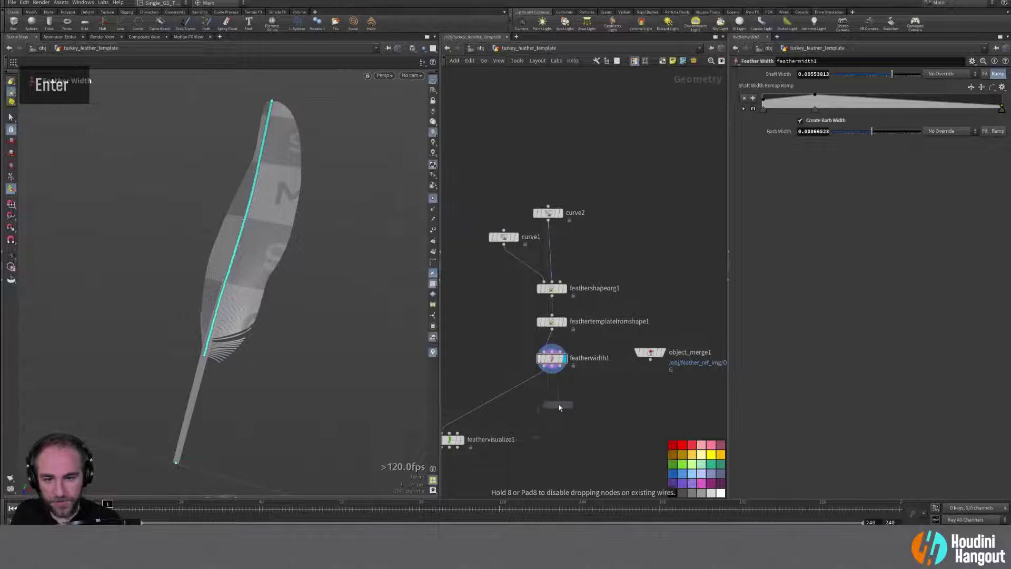
left_click(551, 410)
Step: Wire featherwidth1 into the first input of featherray1 and object_merge1 into its last input, and display featherray1
left_click(543, 403)
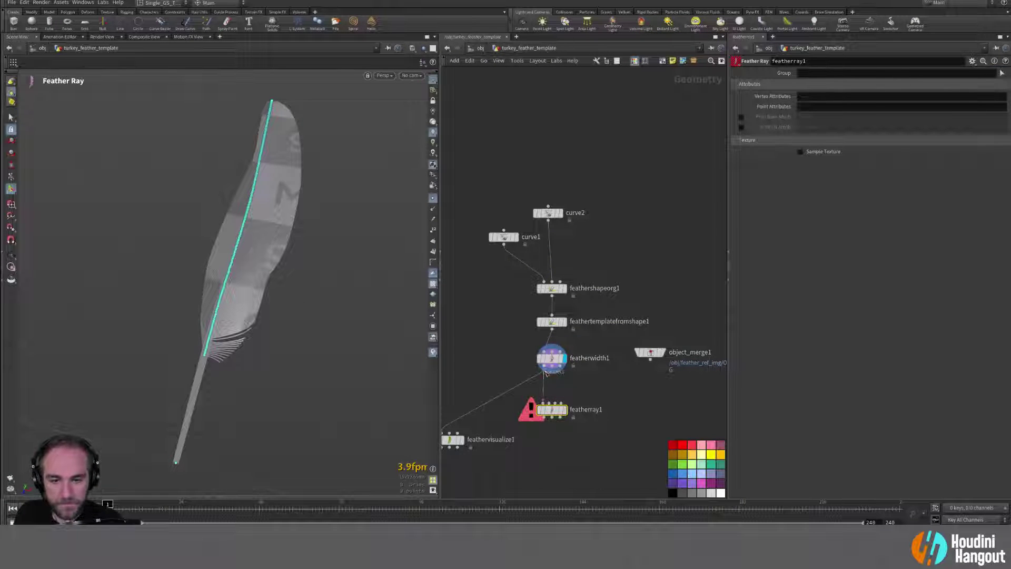
left_click(544, 366)
left_click(562, 404)
left_click(650, 359)
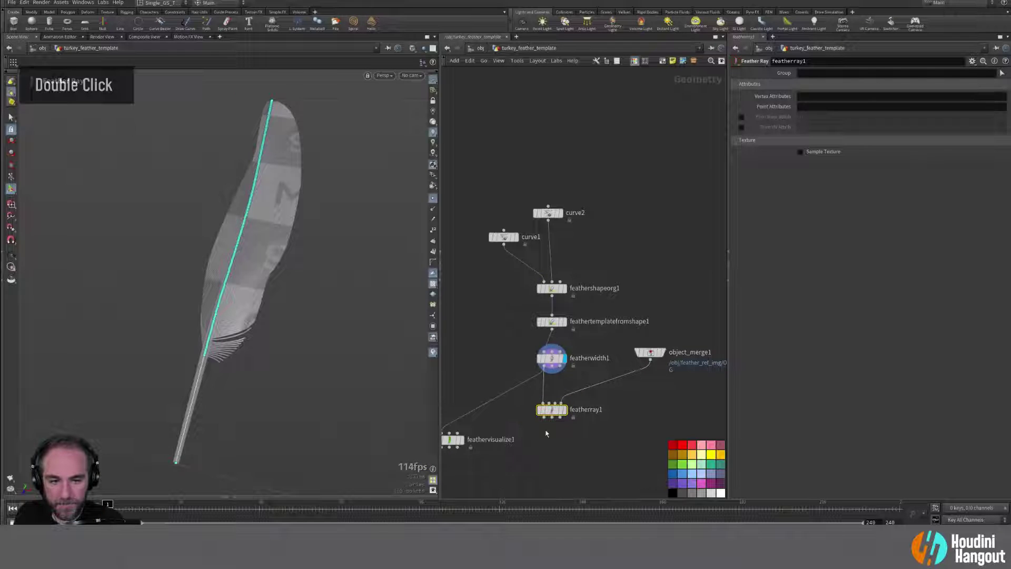
double_click(550, 412)
left_click_drag(549, 412, 550, 409)
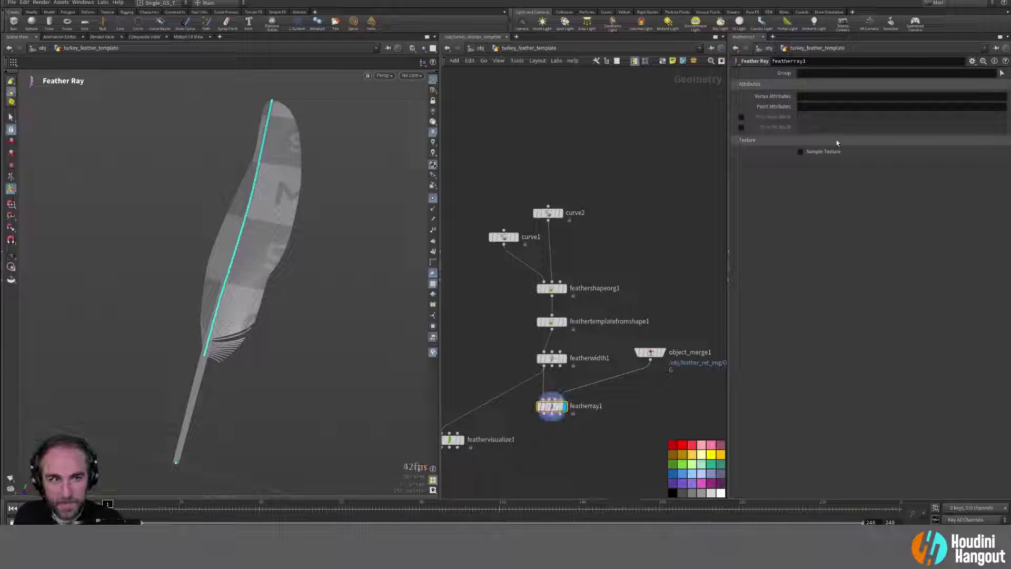
Step: Enable Sample Texture in featherray1 with texture path $HIP/ref_image/WITU_primary_fmle_SQUARE.png and display the result
left_click(801, 152)
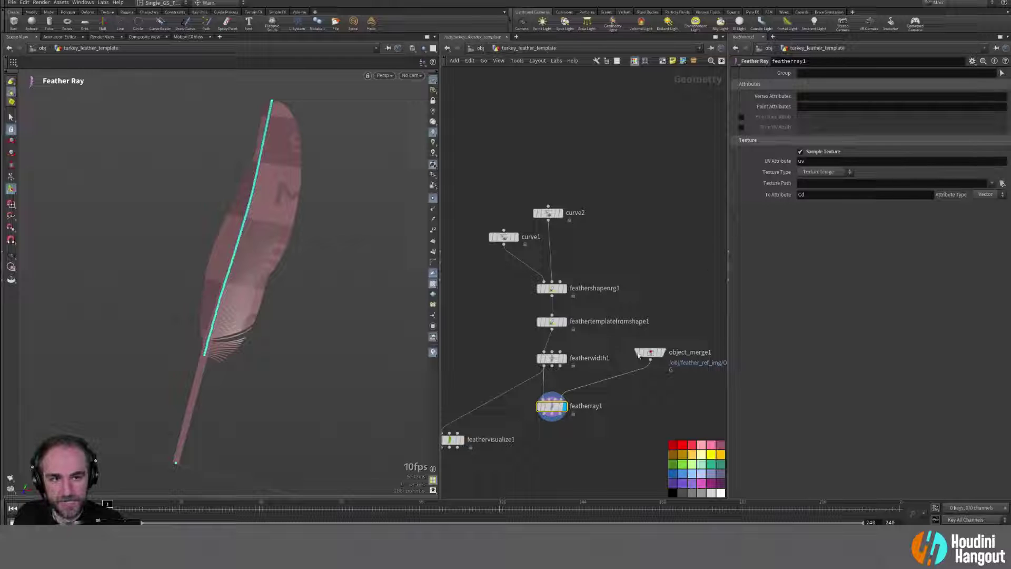
left_click(663, 354)
left_click(665, 356)
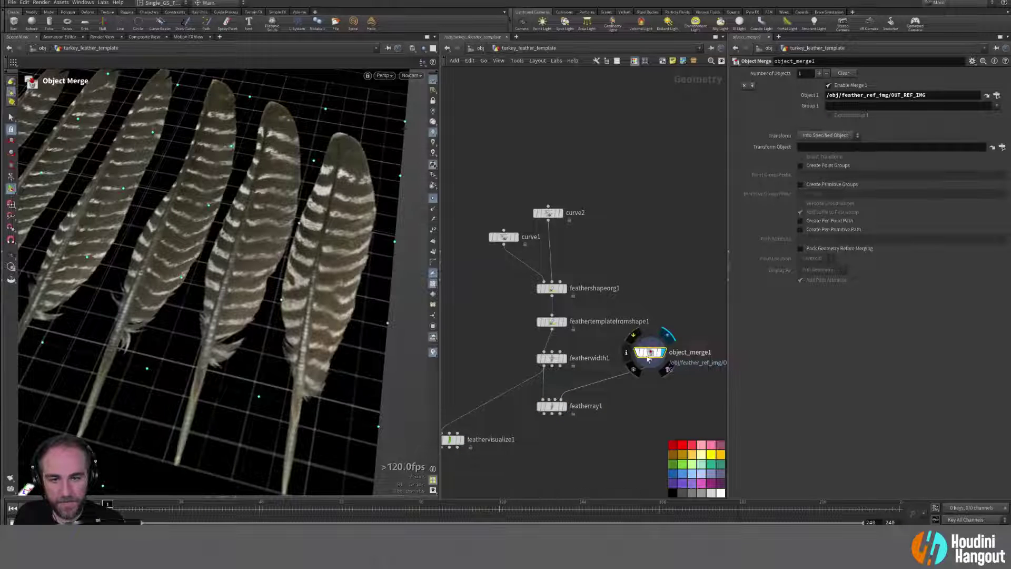
left_click(552, 408)
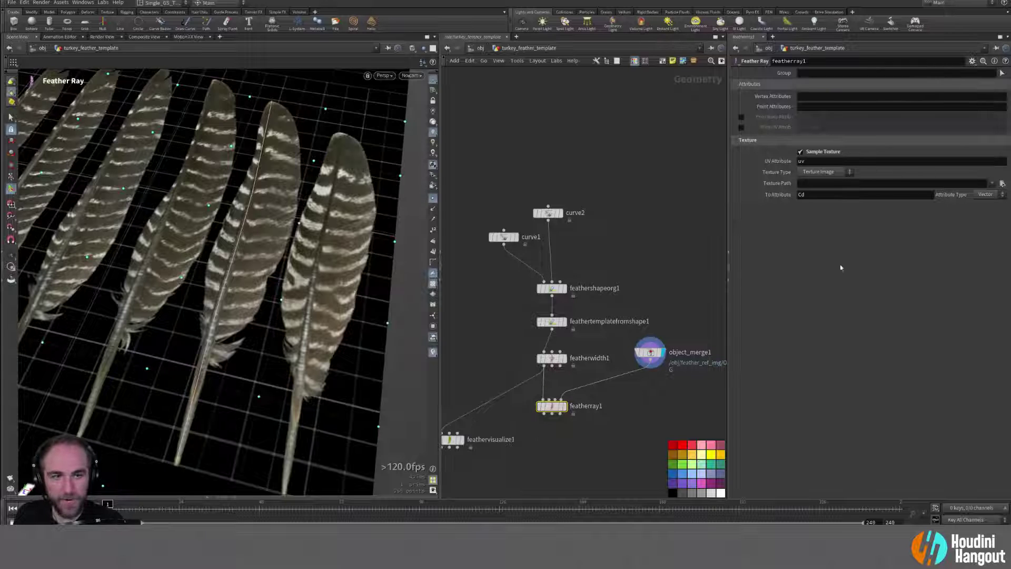
left_click_drag(553, 410, 551, 405)
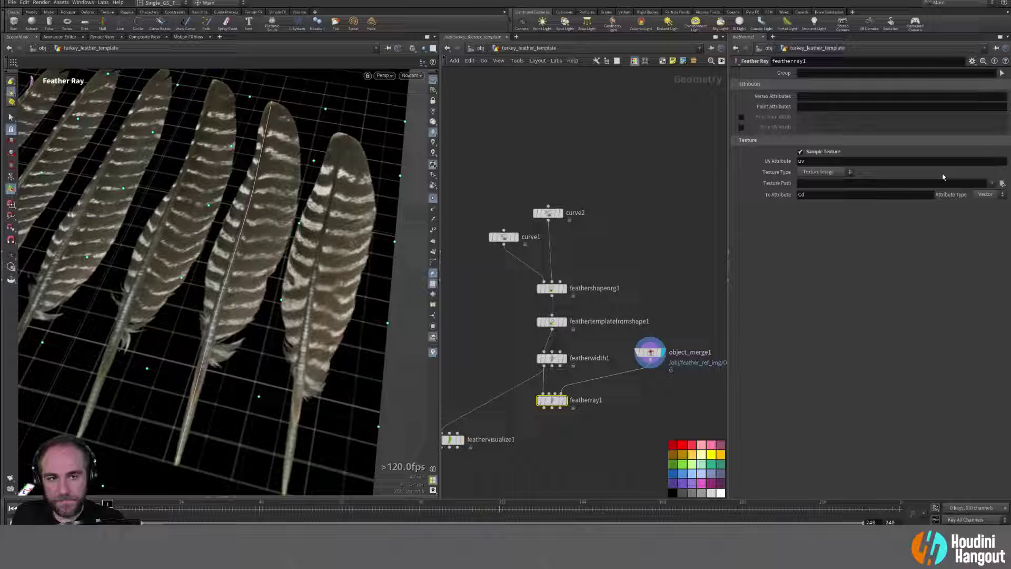
left_click(1002, 183)
left_click(830, 66)
left_click(954, 227)
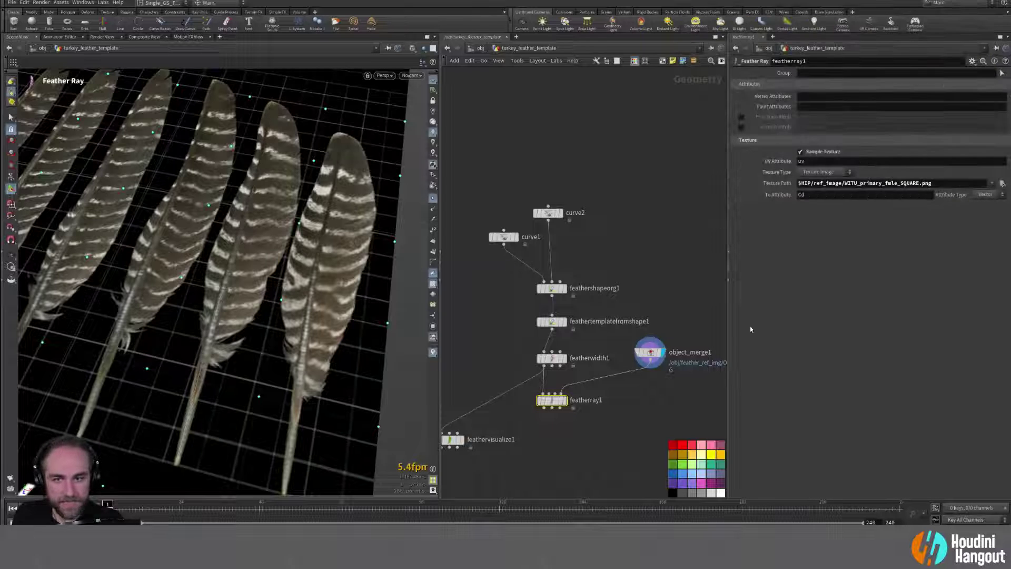
left_click(564, 400)
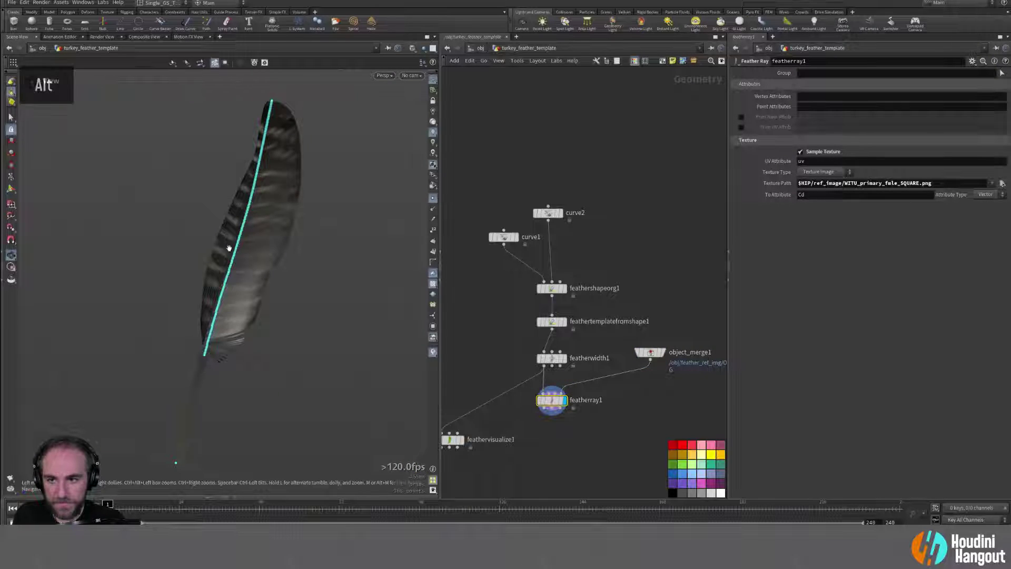
Step: Inspect the sampled colours on the feather from several angles and check the Cd attributes in featherray1's node info
left_click_drag(200, 226, 216, 228, "alt")
right_click_drag(217, 228, 278, 254, "alt")
middle_click_drag(278, 255, 258, 214, "alt")
left_click_drag(258, 215, 222, 287, "alt")
middle_click_drag(222, 287, 227, 248, "alt")
right_click_drag(226, 247, 214, 236, "alt")
left_click_drag(213, 235, 258, 245, "alt")
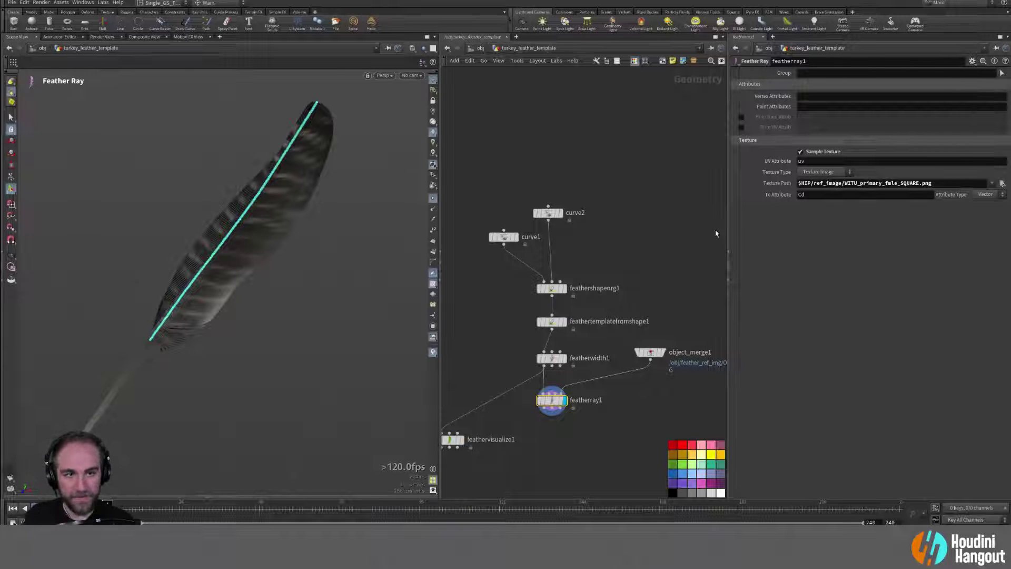
middle_click(551, 401)
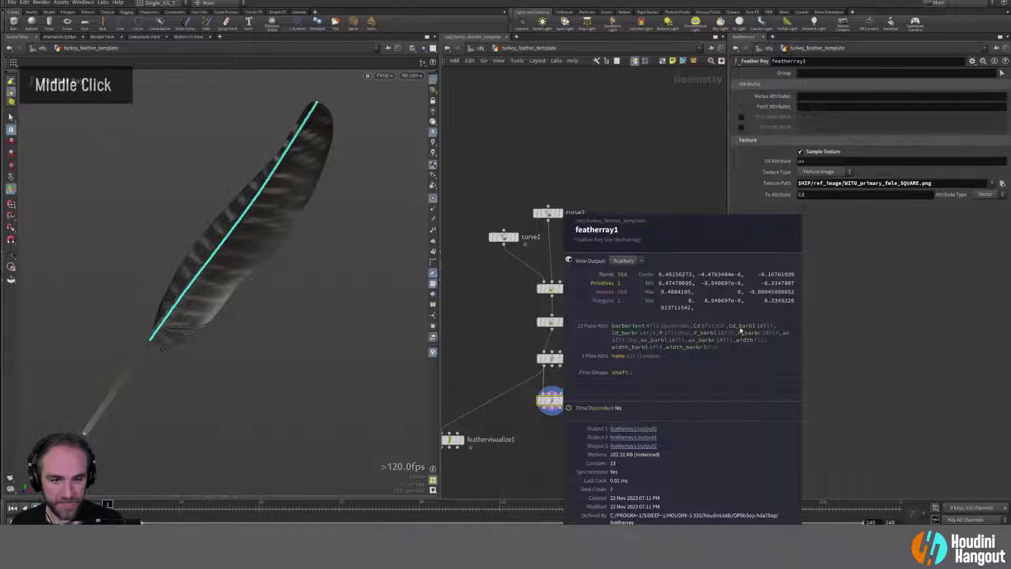
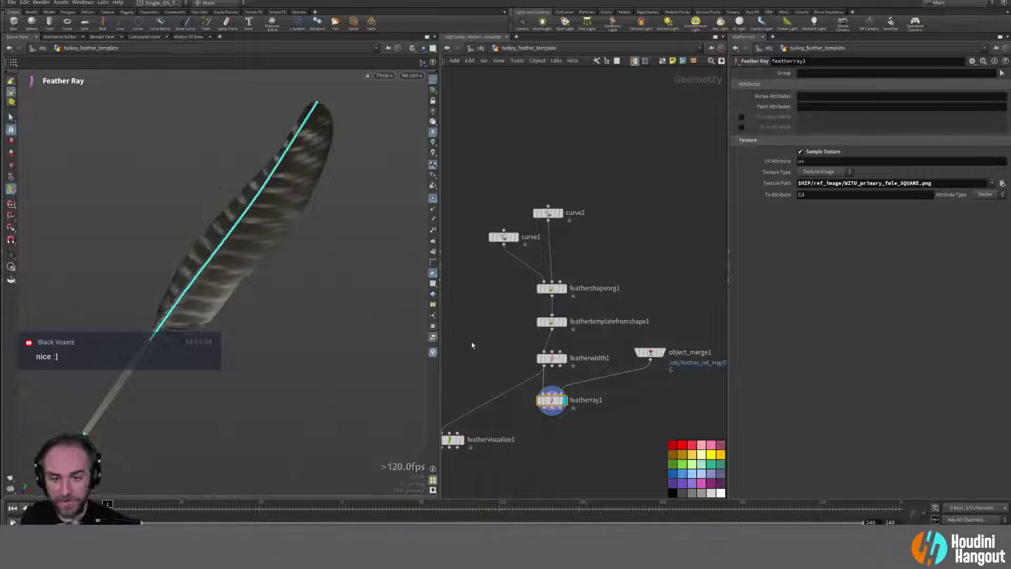
right_click_drag(238, 273, 246, 229, "alt")
left_click_drag(246, 229, 220, 254, "alt")
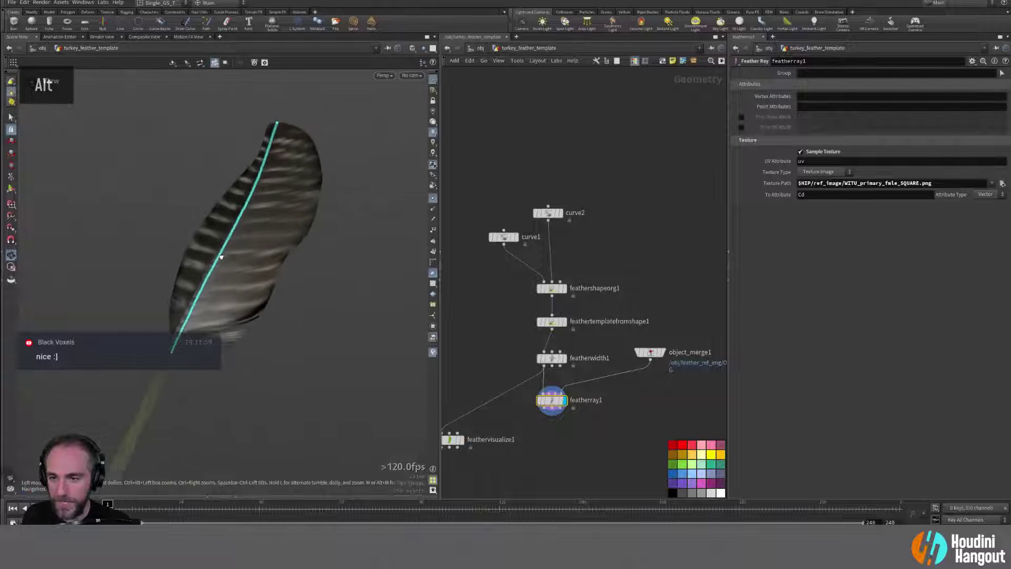
Step: Turn off Sample Texture in featherray1 and switch the viewport back to showing the UV checker on the feather
left_click(800, 152)
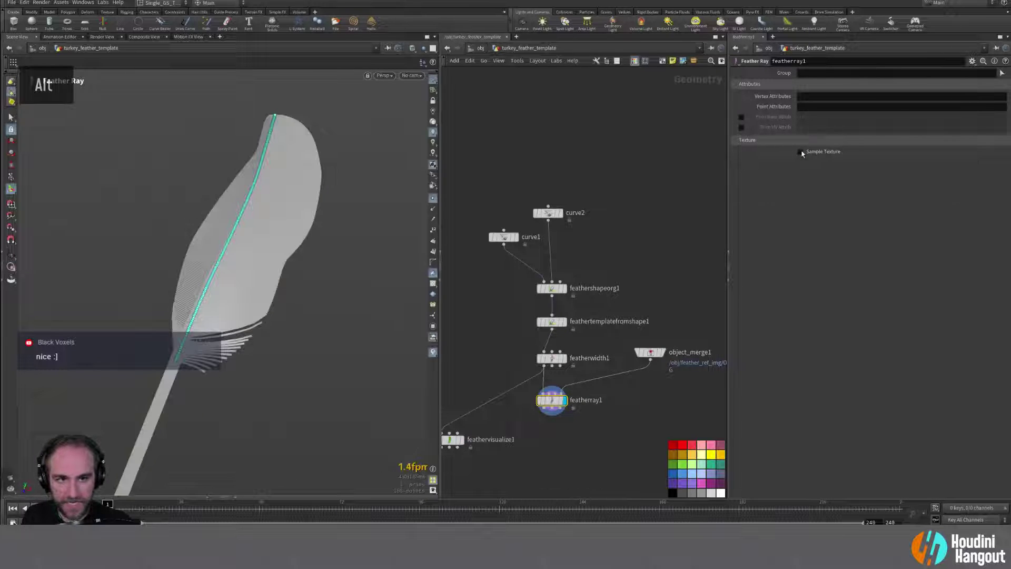
left_click_drag(305, 244, 253, 294, "alt")
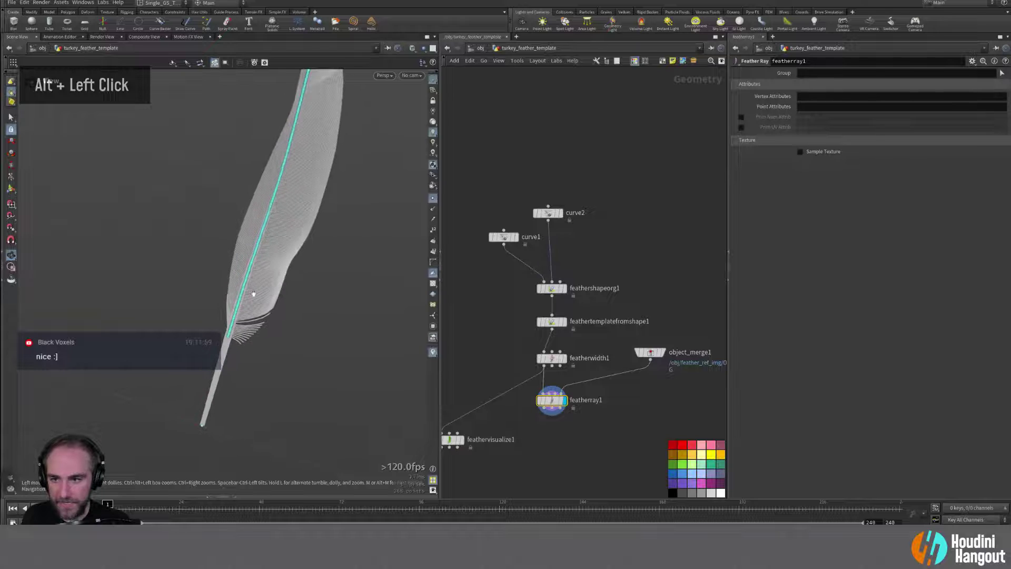
right_click_drag(253, 293, 429, 311, "alt")
left_click(433, 284)
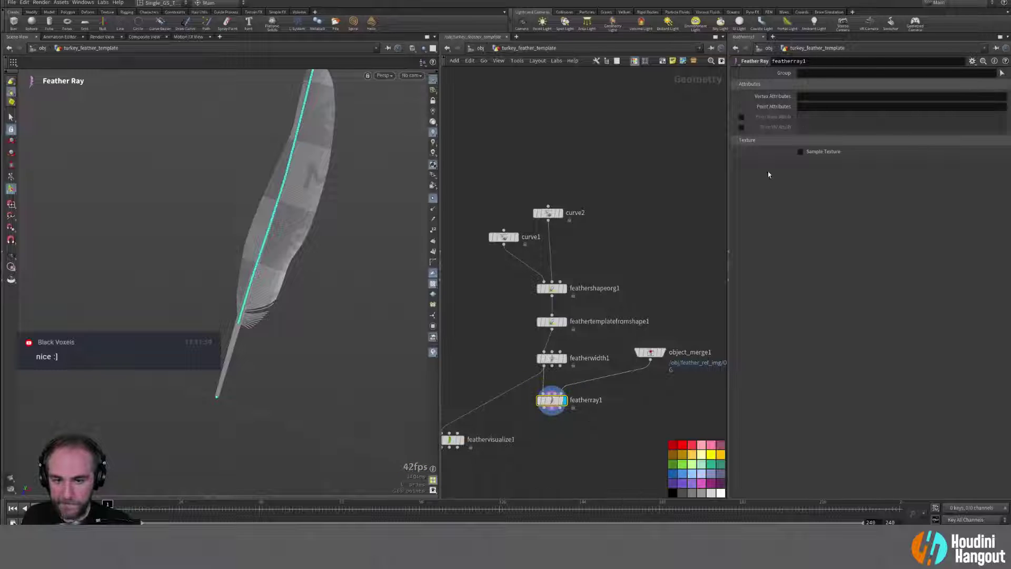
Step: Set Vertex Attributes in featherray1 to uv to transfer the reference grid's UVs onto the feather
left_click(827, 95)
type("uv")
key("Return")
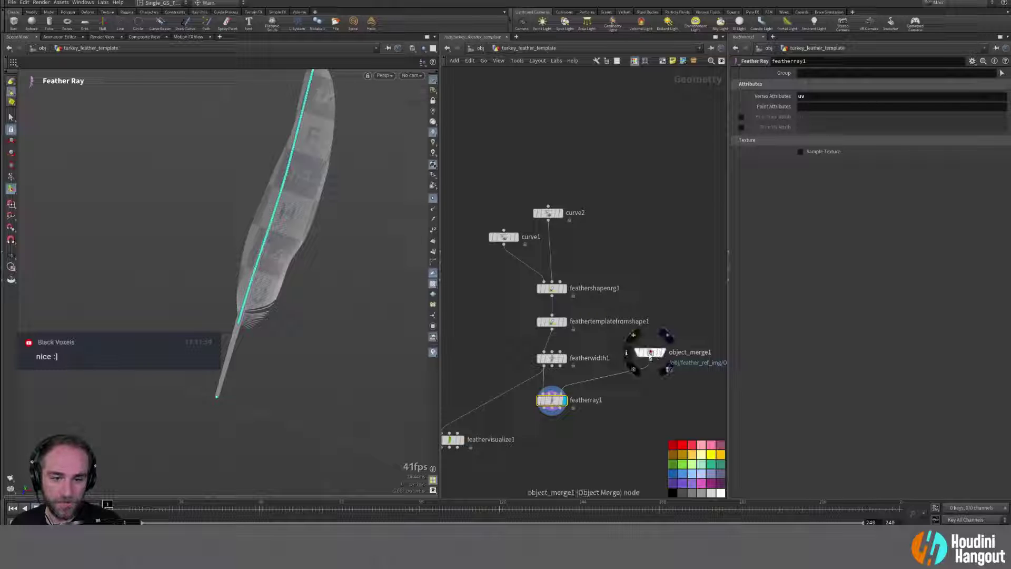
Step: Rename object_merge1 to get_ref_img_grid and colour the node red
double_click(684, 352)
type("get_ref_pla")
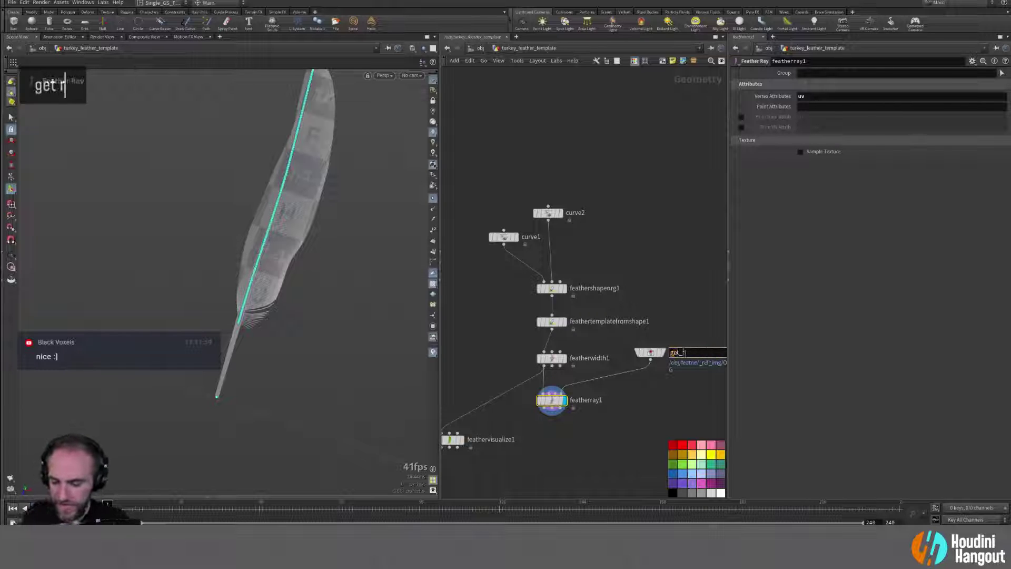
key("BackSpace")
key("BackSpace")
key("BackSpace")
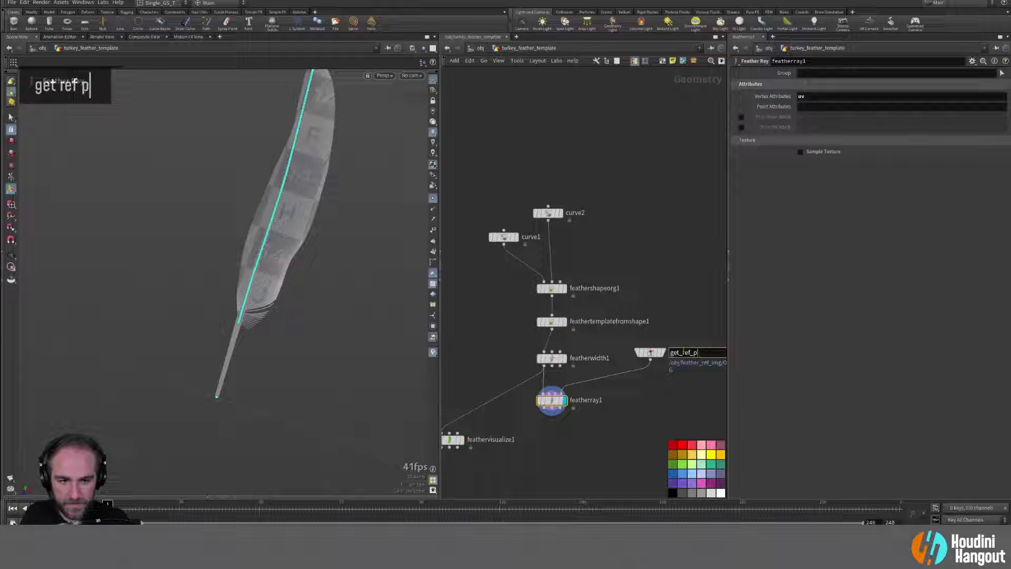
type("img")
type("_grid")
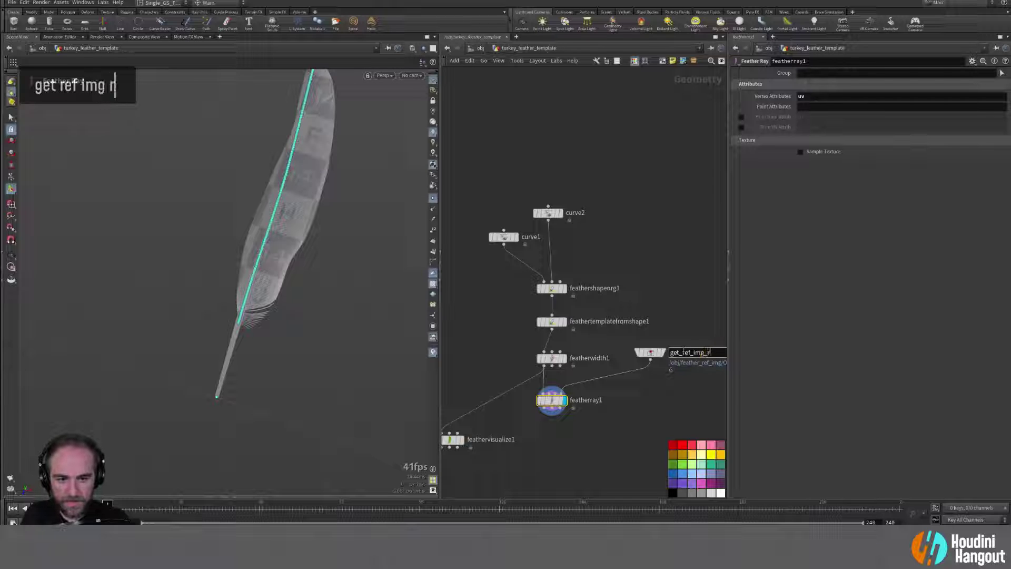
key("Return")
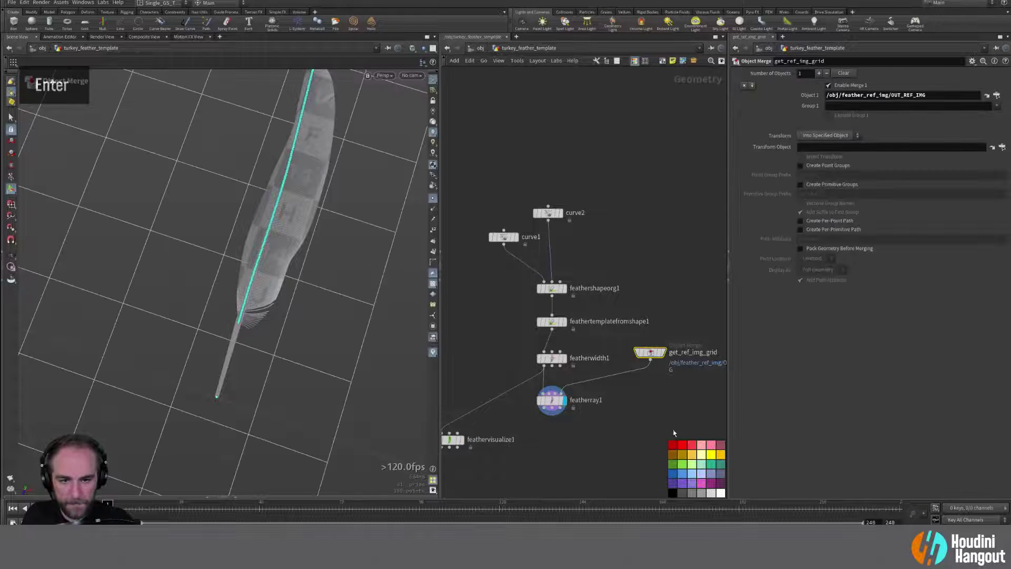
left_click(673, 445)
Step: Select featherray1 and examine the transferred UVs along the feather's vanes and shaft from several angles
double_click(552, 404)
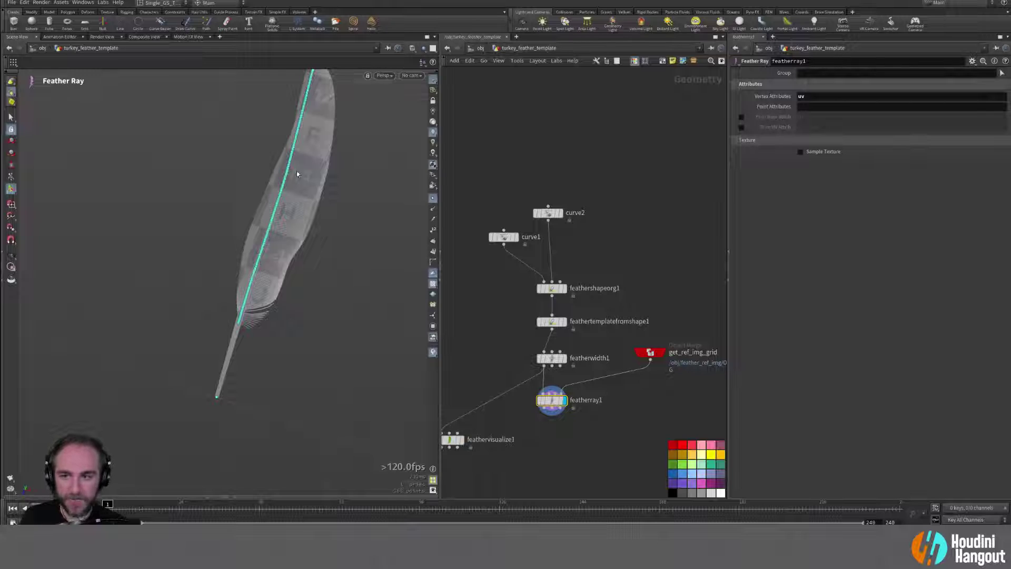
right_click_drag(297, 174, 280, 226, "alt")
left_click_drag(280, 226, 266, 219, "alt")
right_click_drag(267, 219, 294, 210, "alt")
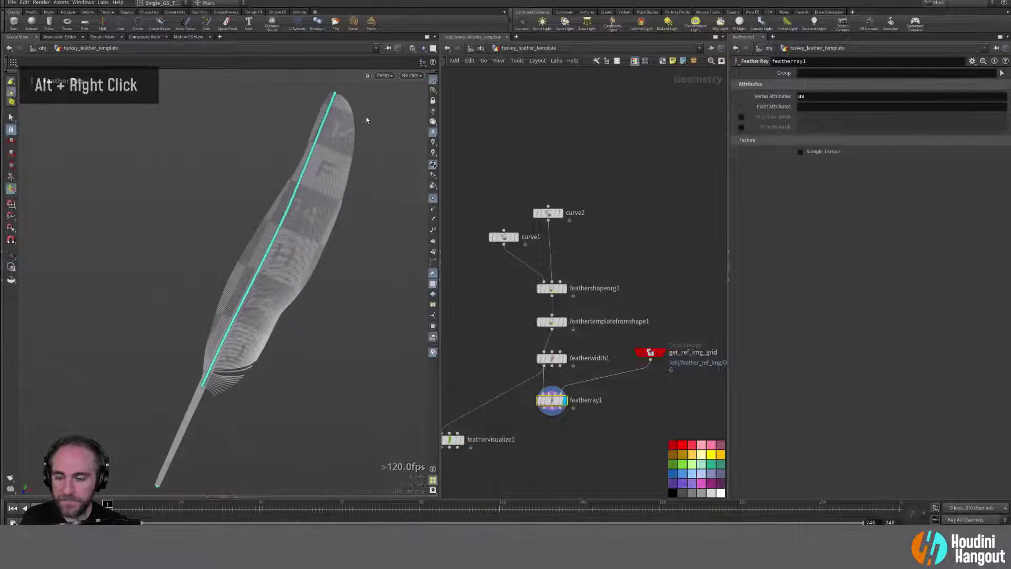
left_click_drag(339, 132, 331, 194, "alt")
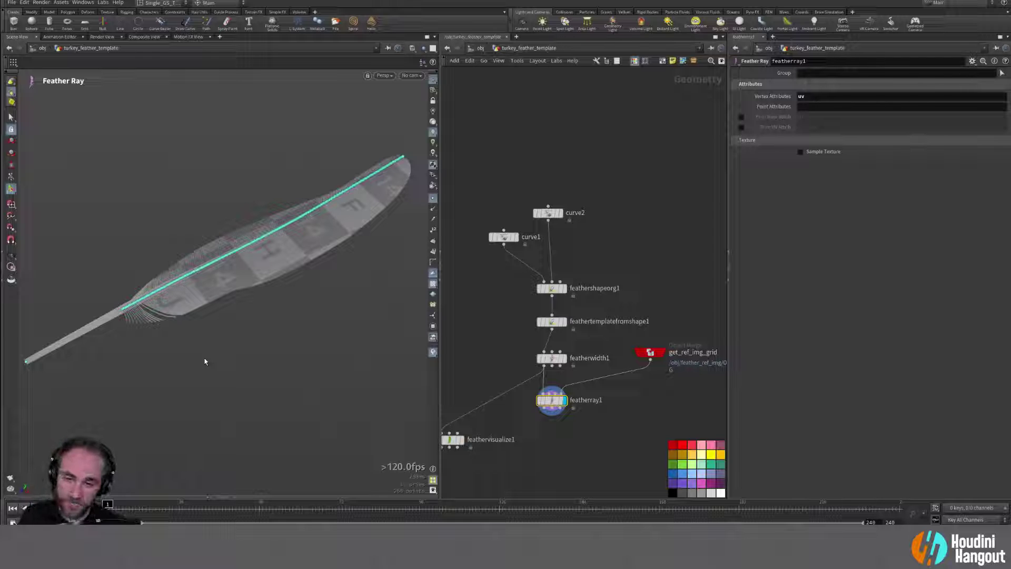
left_click_drag(149, 266, 226, 293, "alt")
middle_click_drag(226, 293, 206, 316, "alt")
left_click_drag(205, 316, 227, 327, "alt")
right_click_drag(227, 326, 161, 353, "alt")
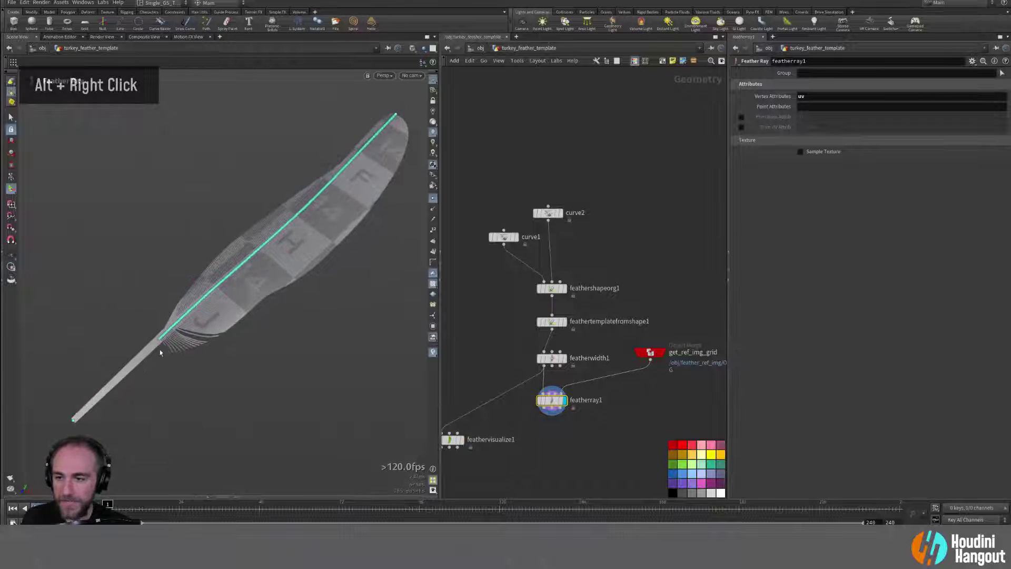
Step: Set Barb Density in feathertemplatefromshape1 to 1500
left_click(547, 361)
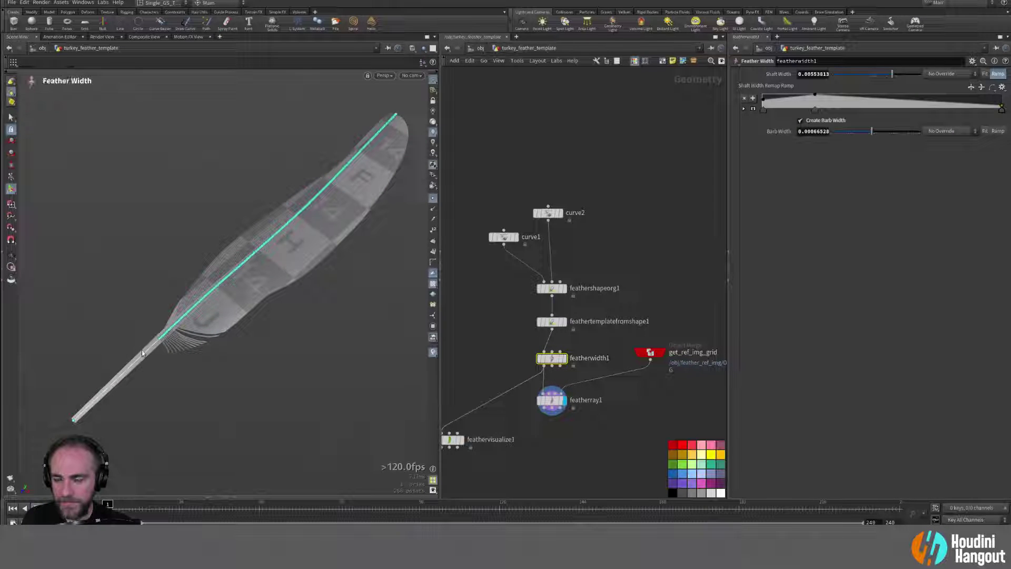
left_click(552, 289)
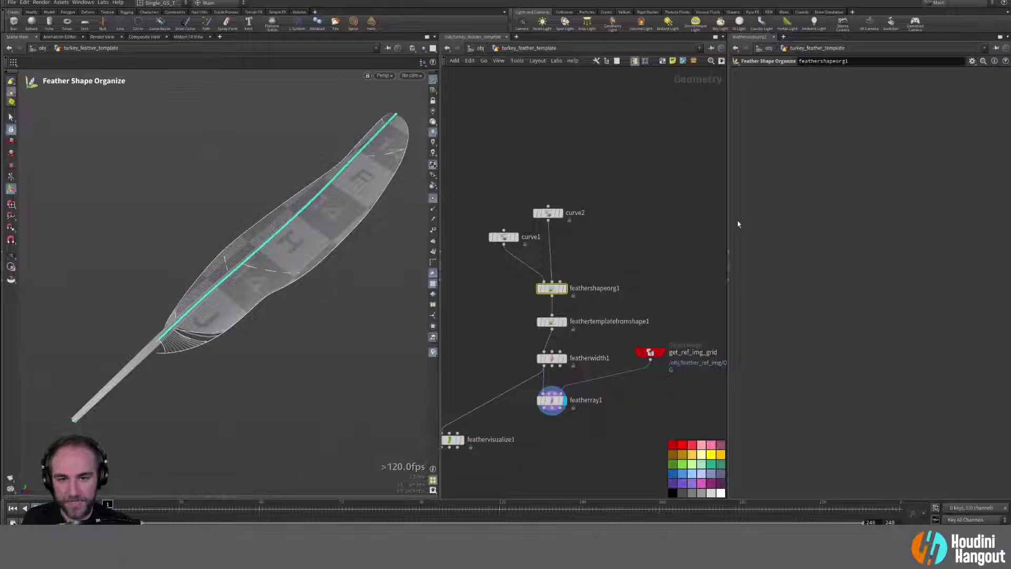
left_click(547, 325)
double_click(811, 197)
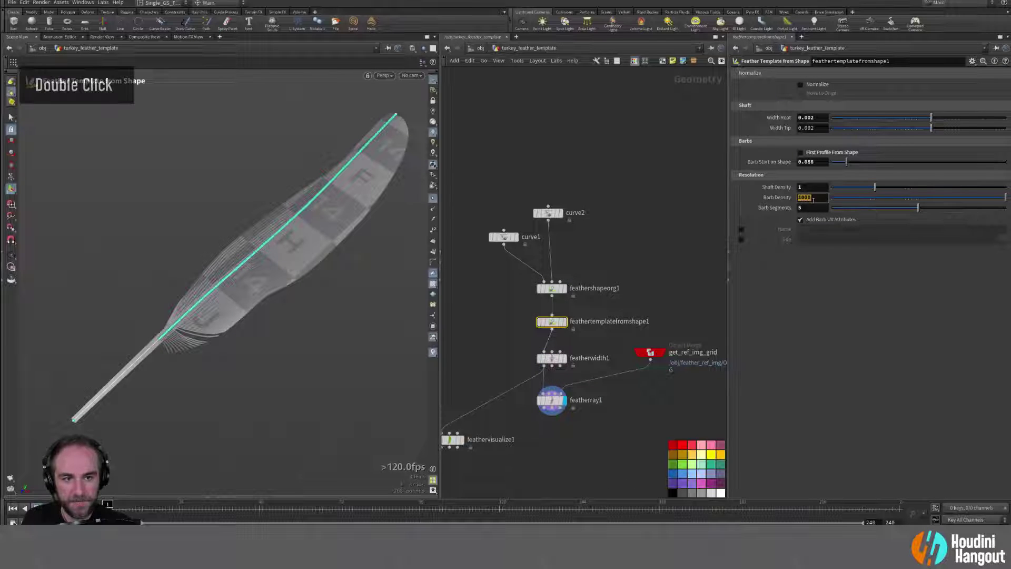
type("1500")
key("Return")
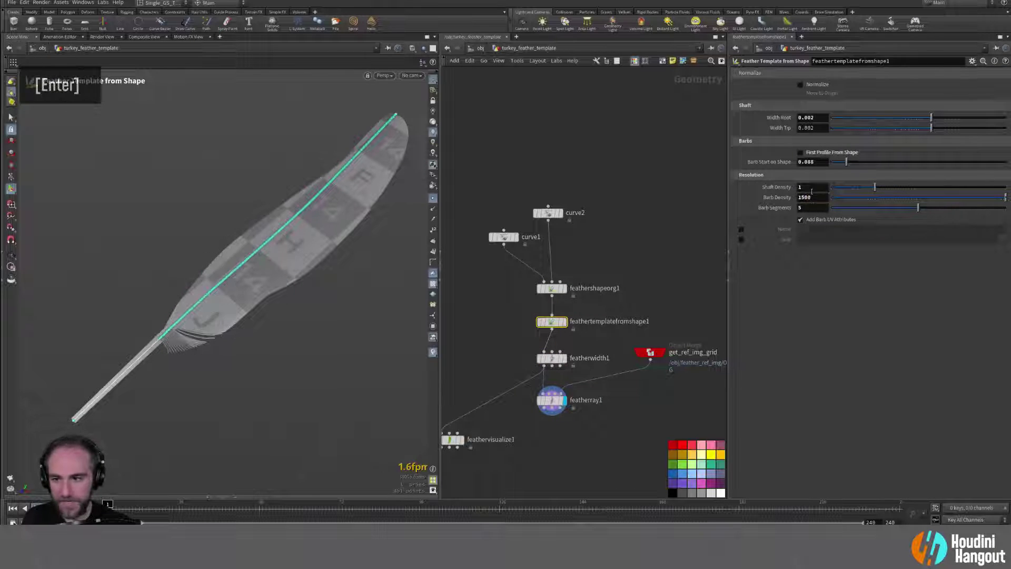
Step: Raise Barb Density in feathertemplatefromshape1 to 2500 and inspect the barbs near the feather's base
double_click(814, 197)
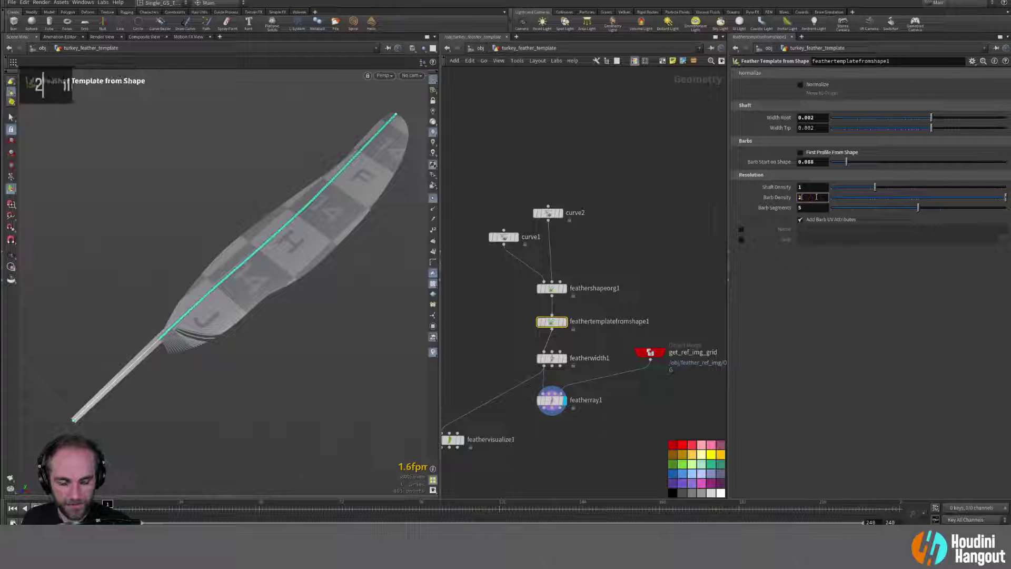
type("2500")
key("Return")
left_click_drag(295, 311, 234, 315, "alt")
right_click_drag(234, 314, 232, 327, "alt")
left_click_drag(232, 327, 192, 324, "alt")
right_click_drag(192, 324, 245, 253, "alt")
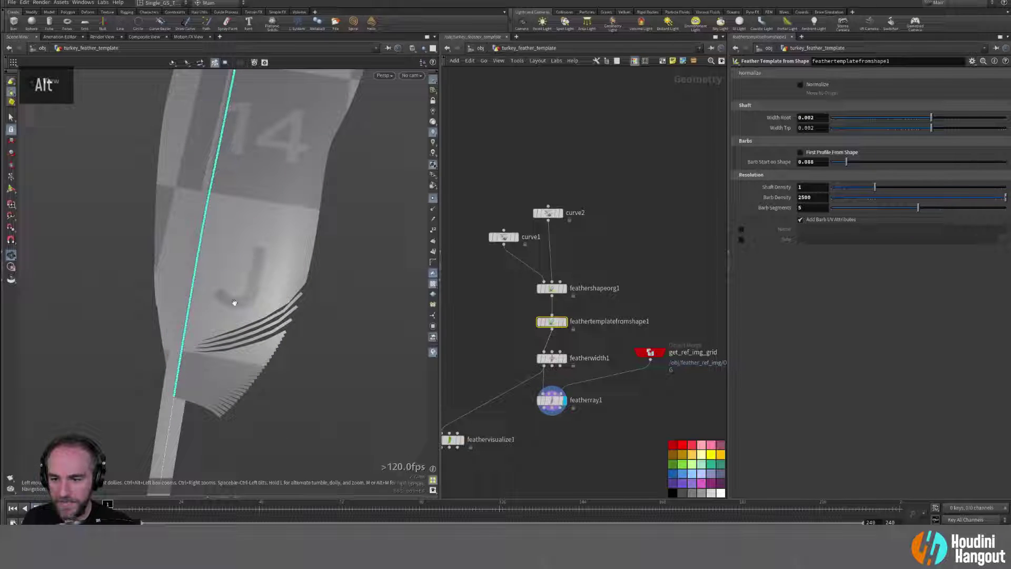
Step: Reduce Barb Width in featherwidth1 to 0.0002
left_click(552, 359)
left_click_drag(872, 132, 864, 132)
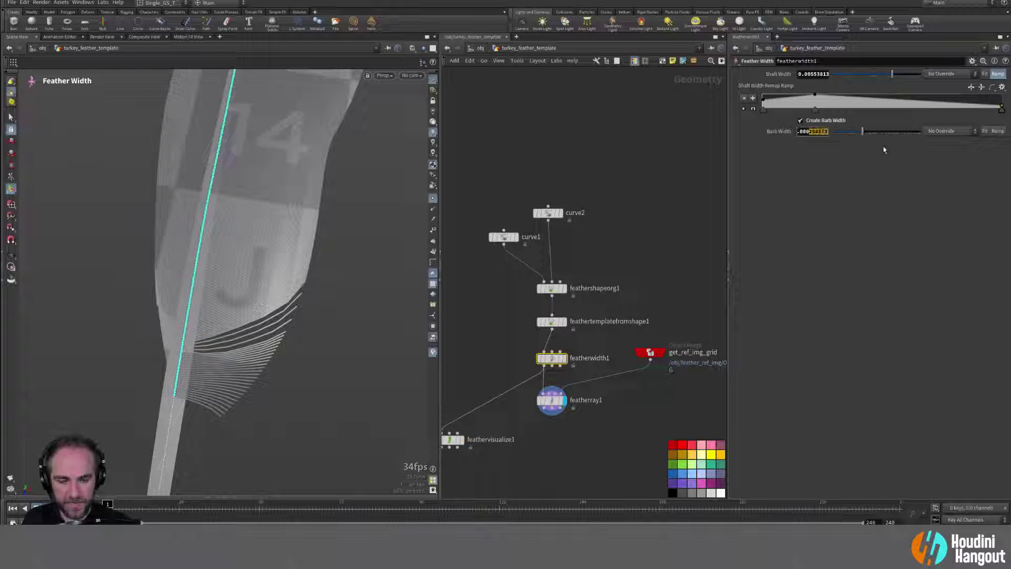
type("2")
key("Return")
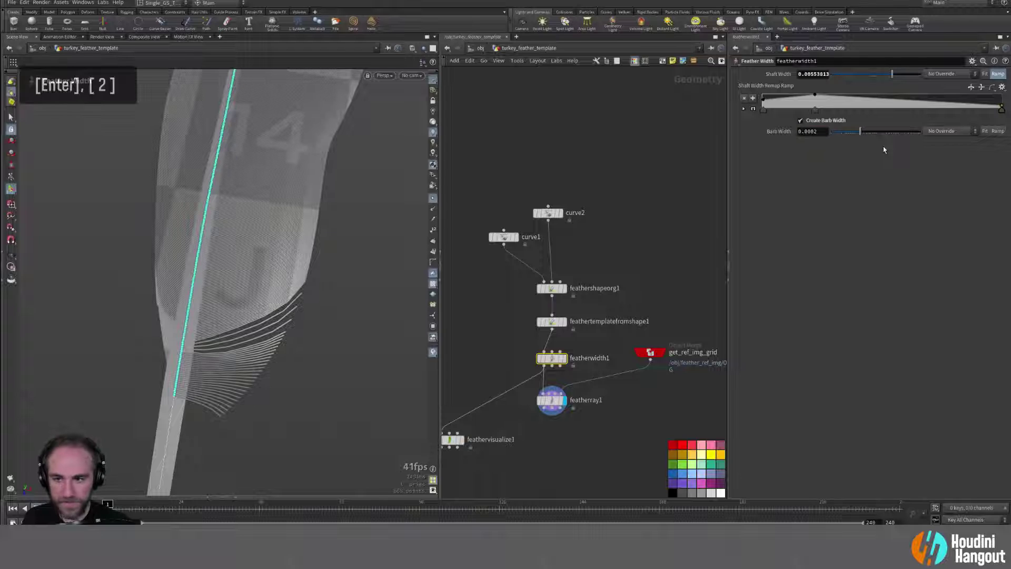
Step: Set Barb Density in feathertemplatefromshape1 to 3500 and check the denser vanes
left_click(551, 321)
double_click(823, 197)
type("3500")
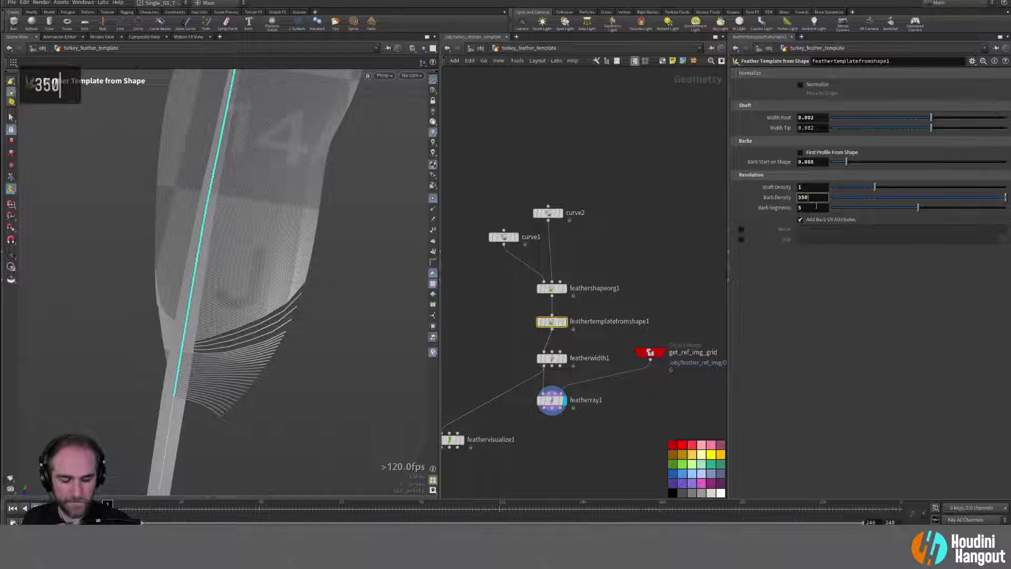
key("Return")
left_click_drag(295, 273, 251, 292, "alt")
right_click_drag(252, 292, 263, 264, "alt")
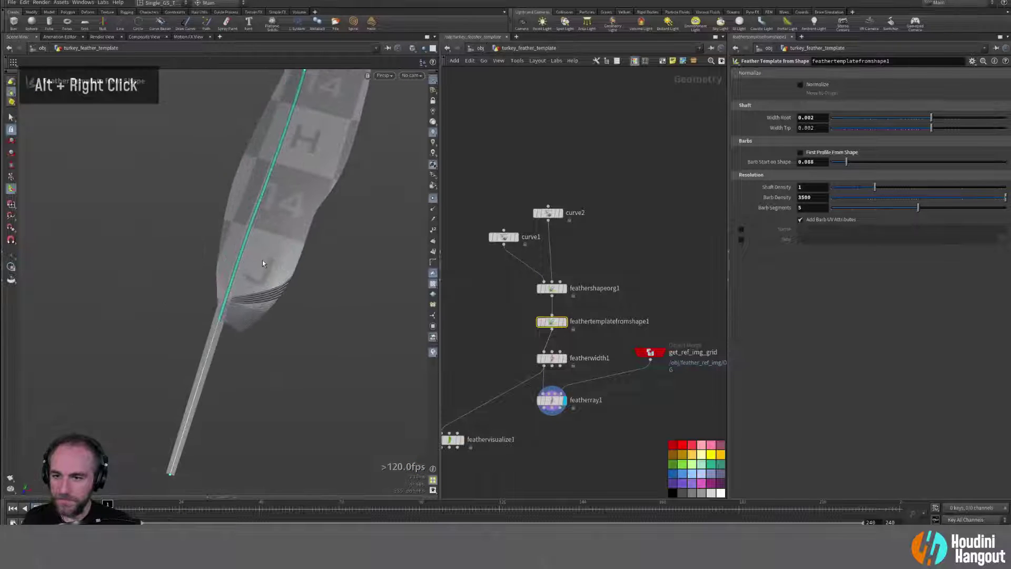
Step: Display get_ref_img_grid to view the reference photo, then return to featherray1 and compare the whole feather
left_click(662, 352)
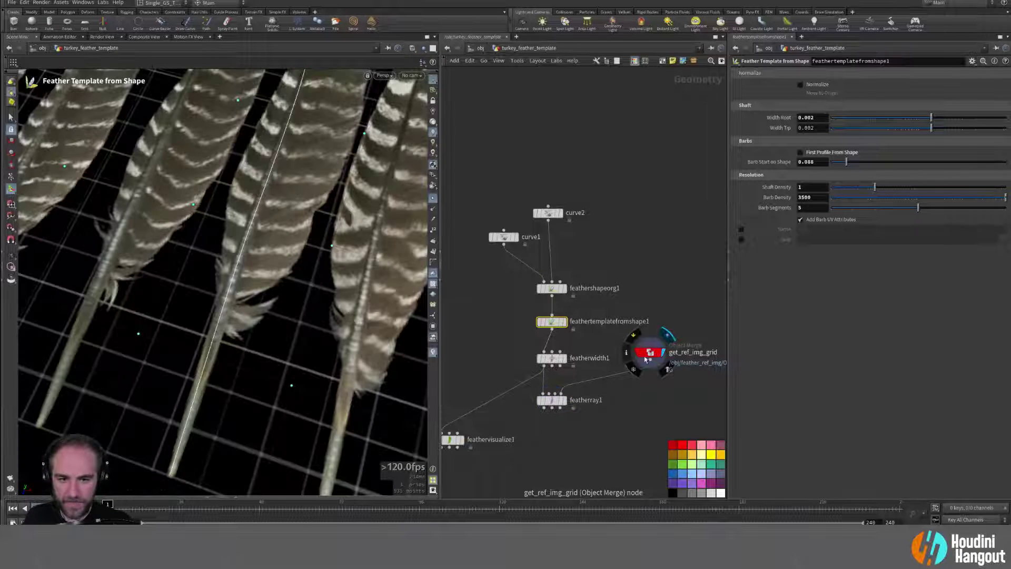
left_click(650, 352)
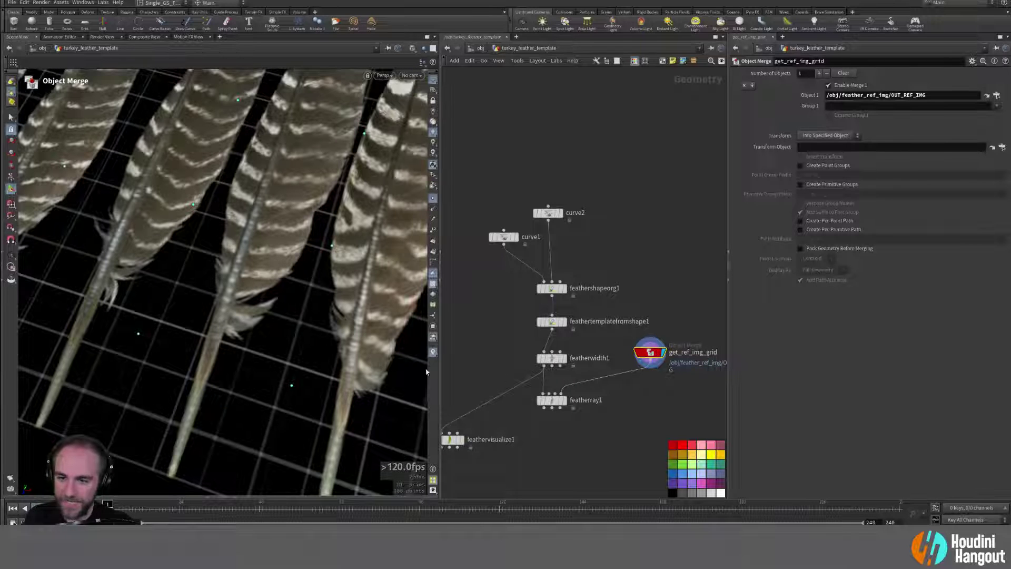
double_click(563, 400)
left_click_drag(196, 229, 226, 264, "alt")
right_click_drag(294, 248, 212, 281, "alt")
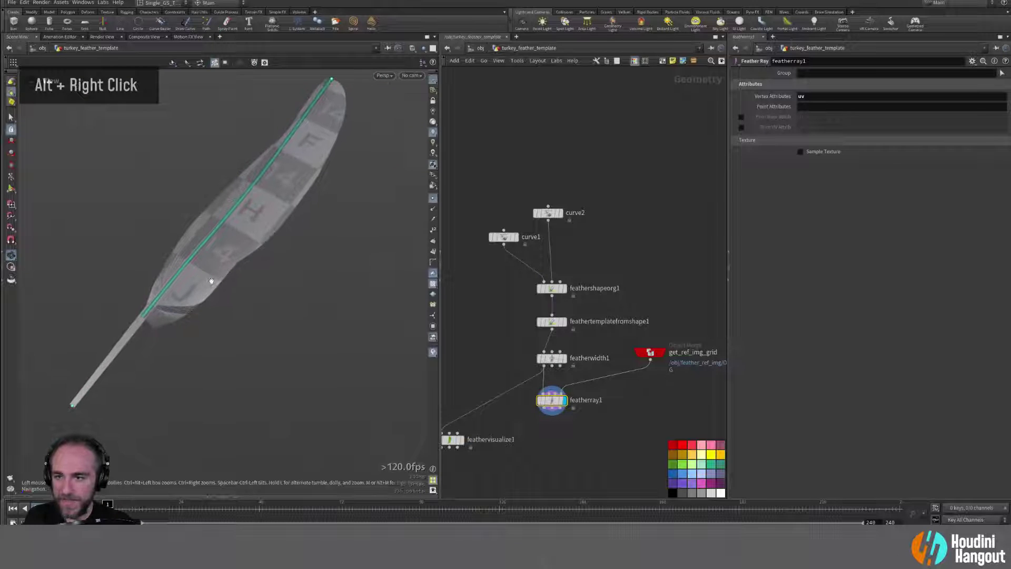
middle_click_drag(212, 281, 210, 274, "alt")
left_click_drag(210, 274, 300, 323, "alt")
Step: Add a Texture Mask Paint node below get_ref_img_grid, leaving it unconnected
middle_click(580, 446, "alt")
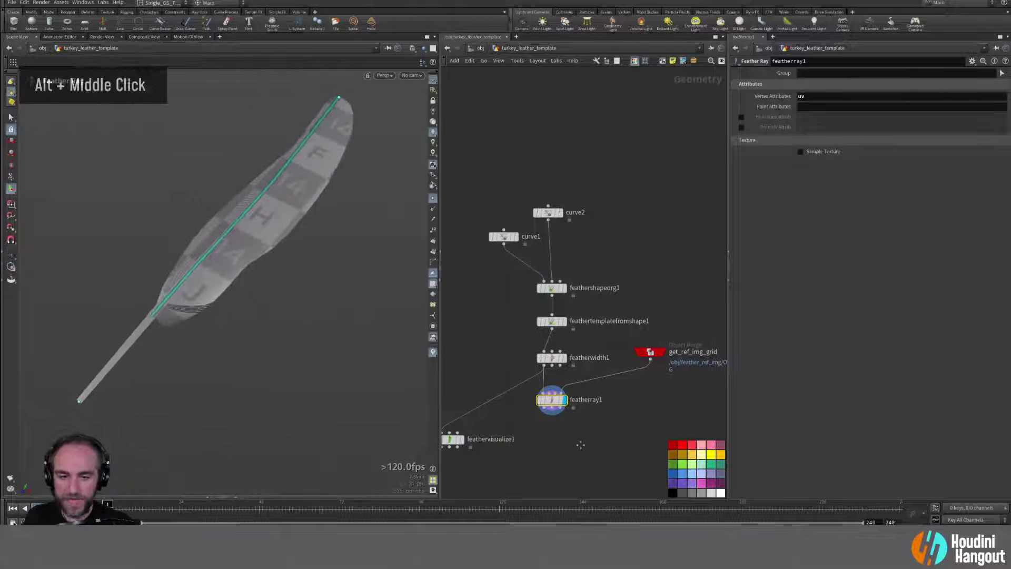
middle_click_drag(580, 445, 582, 431, "alt")
key("Tab")
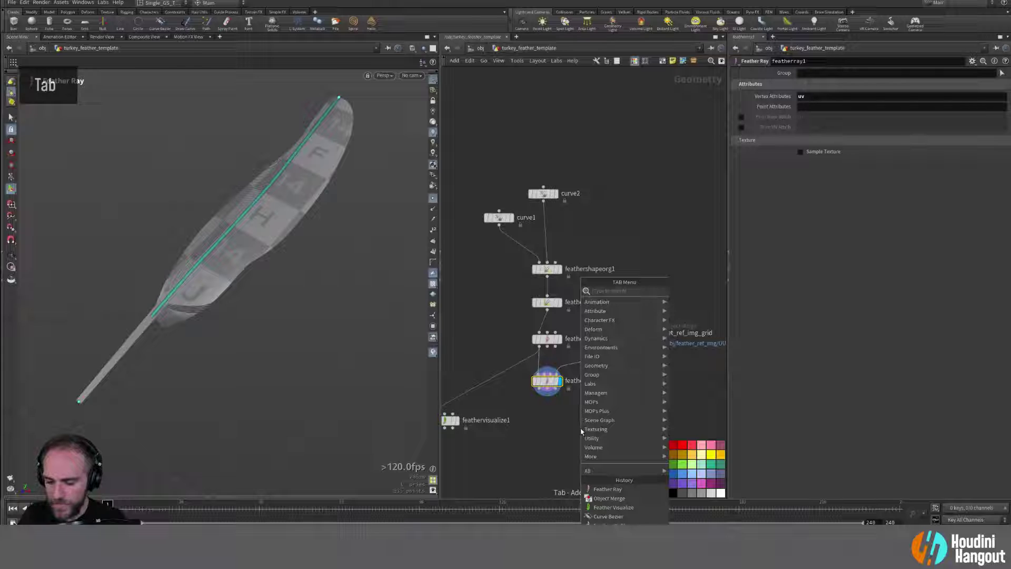
type("texture mas")
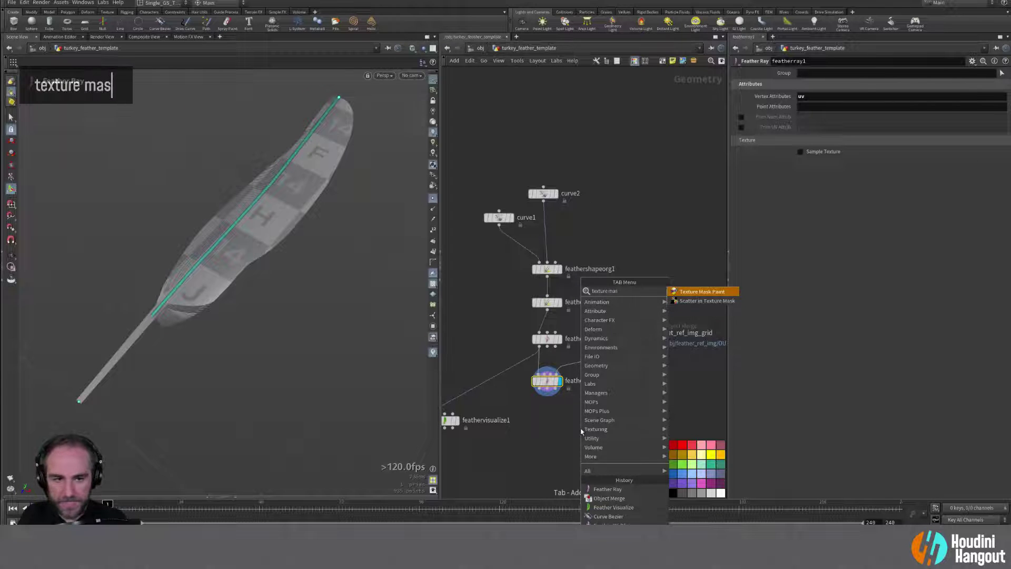
key("Return")
left_click(629, 432)
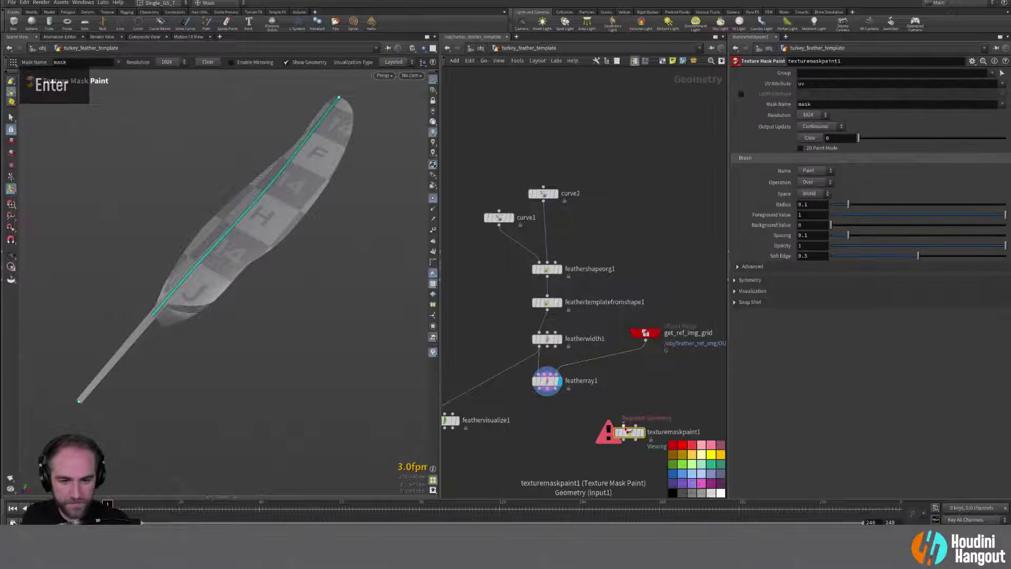
left_click(624, 425)
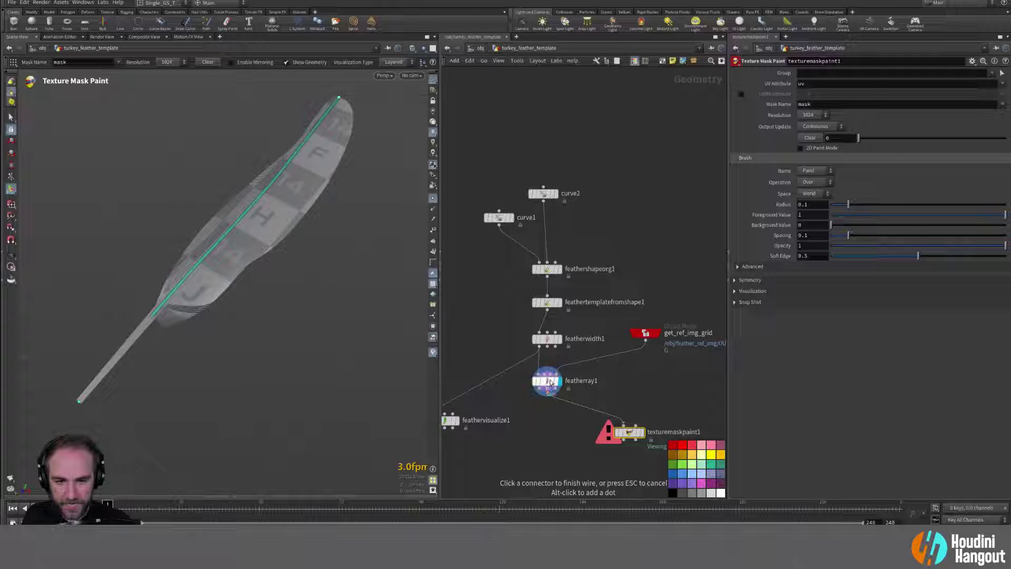
key("Escape")
Step: Move featherray1 lower and add a dot to tidy the wire coming from get_ref_img_grid
left_click_drag(548, 381, 548, 415)
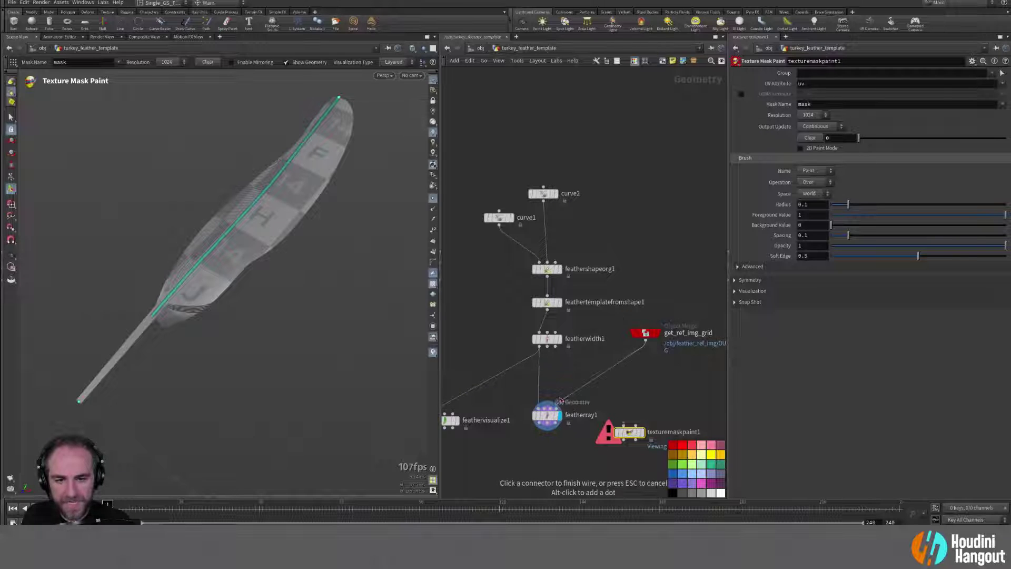
left_click(586, 385, "alt")
left_click_drag(587, 384, 562, 378)
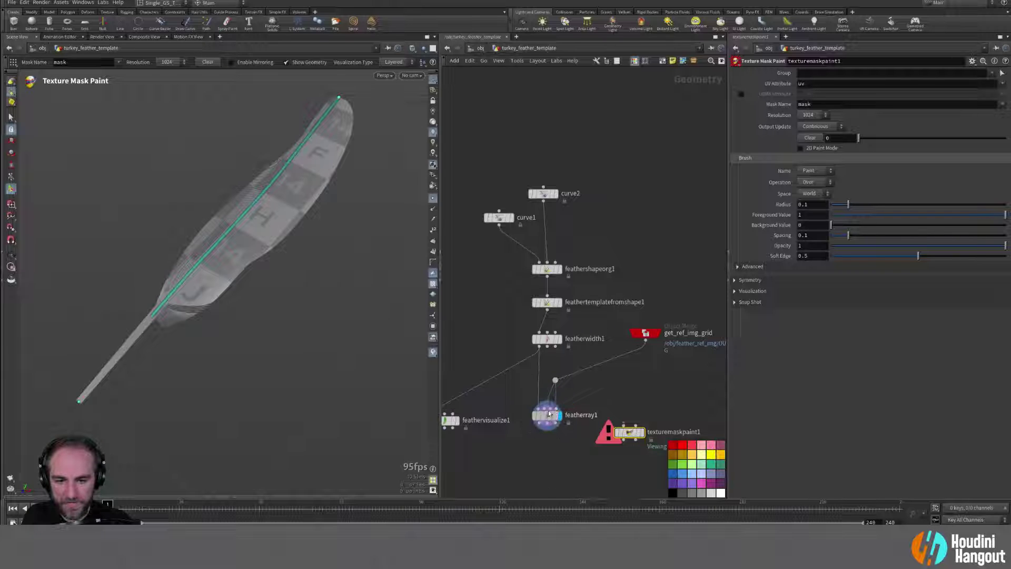
left_click_drag(549, 414, 555, 371)
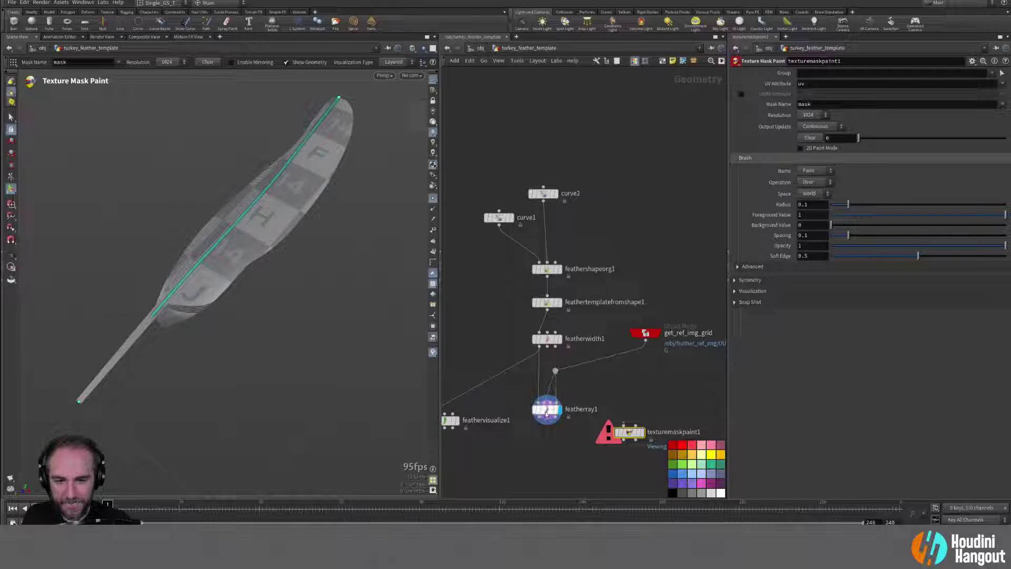
Step: Place texturemaskpaint1 lower in the network, connect featherray1's output to its first input and display it
middle_click_drag(547, 414, 548, 376, "alt")
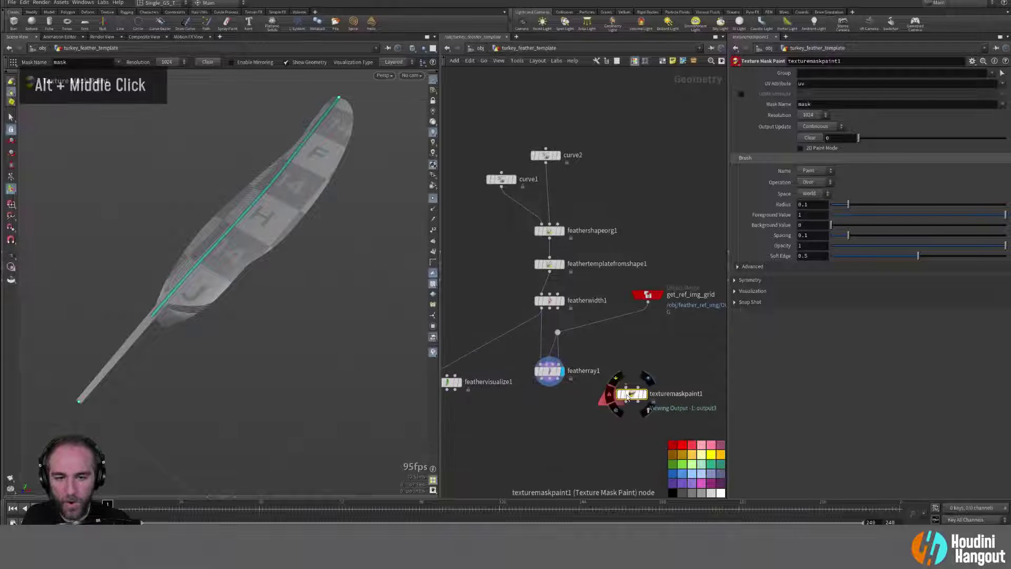
left_click_drag(626, 397, 616, 425)
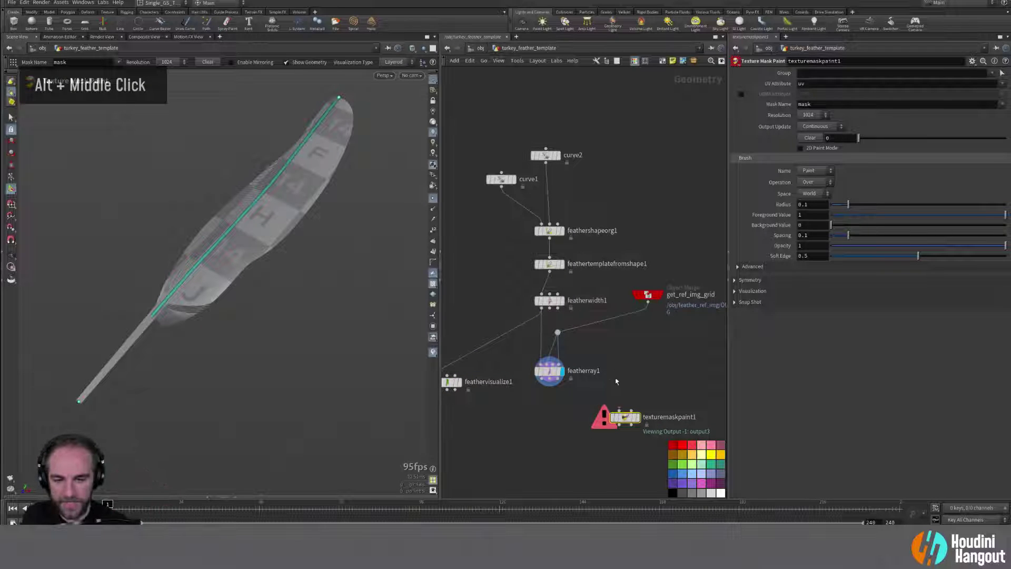
left_click(619, 409)
left_click_drag(554, 391, 551, 391)
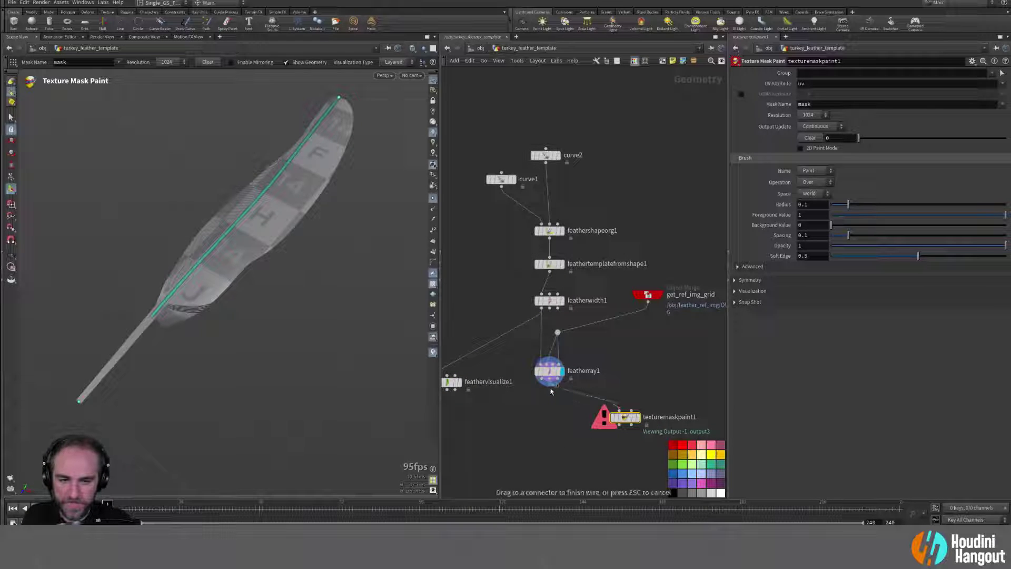
left_click_drag(637, 408, 625, 420)
left_click(634, 418)
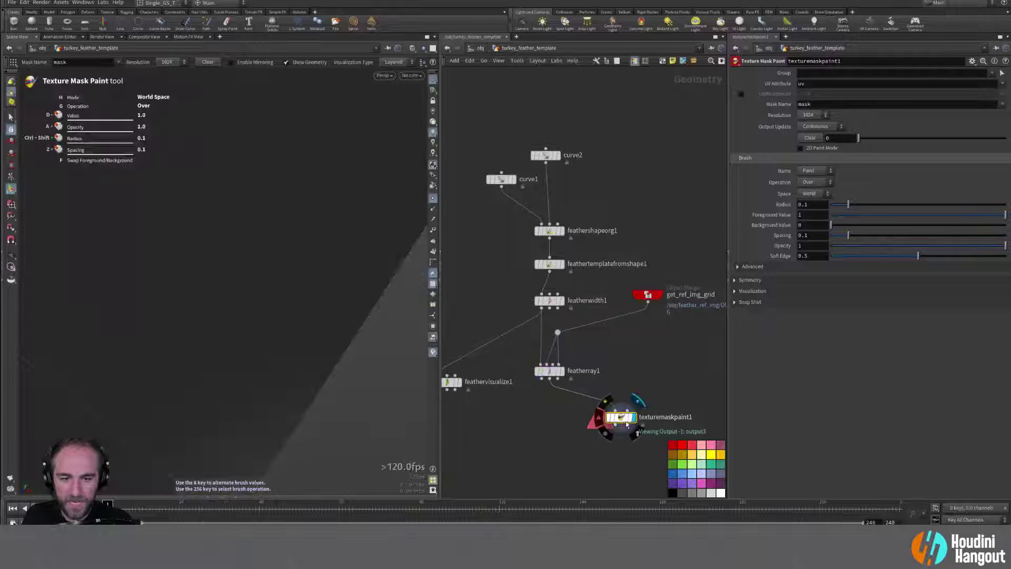
Step: Reduce the mask brush radius to about 0.037, paint a test stroke on the canvas and undo it
right_click_drag(259, 334, 58, 311, "alt")
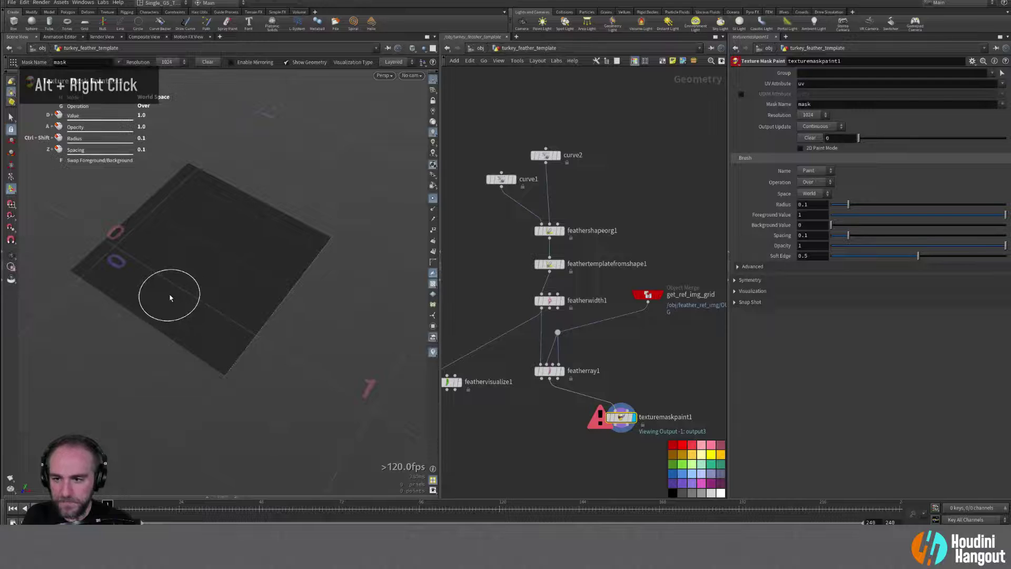
key("Return")
scroll(231, 291, "down", 5)
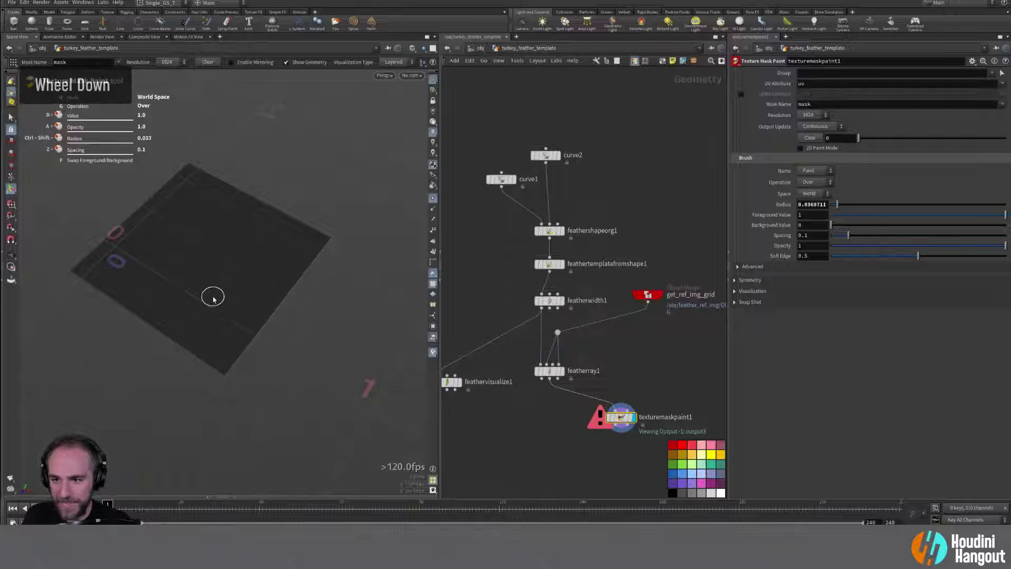
right_click_drag(212, 298, 255, 260, "alt")
mouse_move(264, 224)
left_mouse_down()
mouse_move(214, 303)
mouse_move(226, 237)
mouse_move(159, 178)
mouse_move(174, 247)
left_mouse_up()
key("ctrl+z")
mouse_move(197, 287)
left_mouse_down("alt")
mouse_move(240, 240)
mouse_move(258, 169)
mouse_move(377, 92)
left_mouse_up("alt")
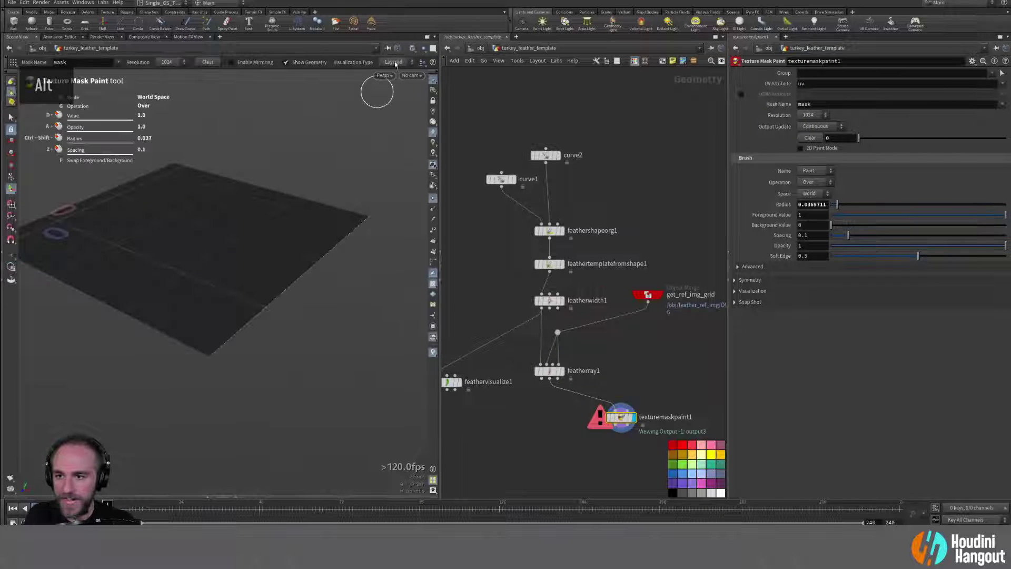
Step: Set the viewport shading to Smooth Wire Shaded, then paint a test stroke on the grid and undo it
left_click(413, 49)
left_click(413, 48)
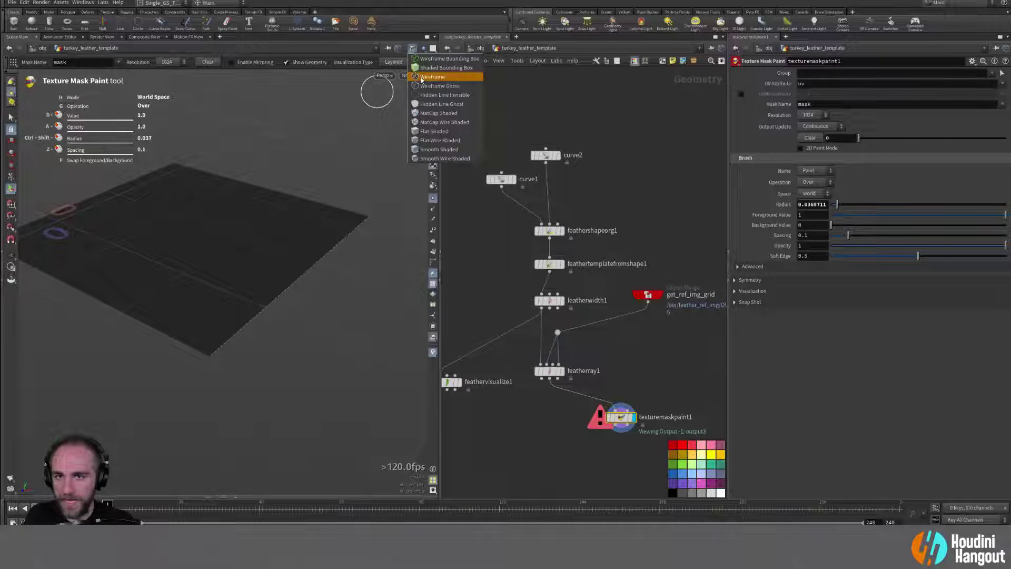
left_click(437, 158)
mouse_move(219, 264)
left_mouse_down("alt")
mouse_move(230, 278)
mouse_move(230, 251)
mouse_move(204, 266)
left_mouse_up("alt")
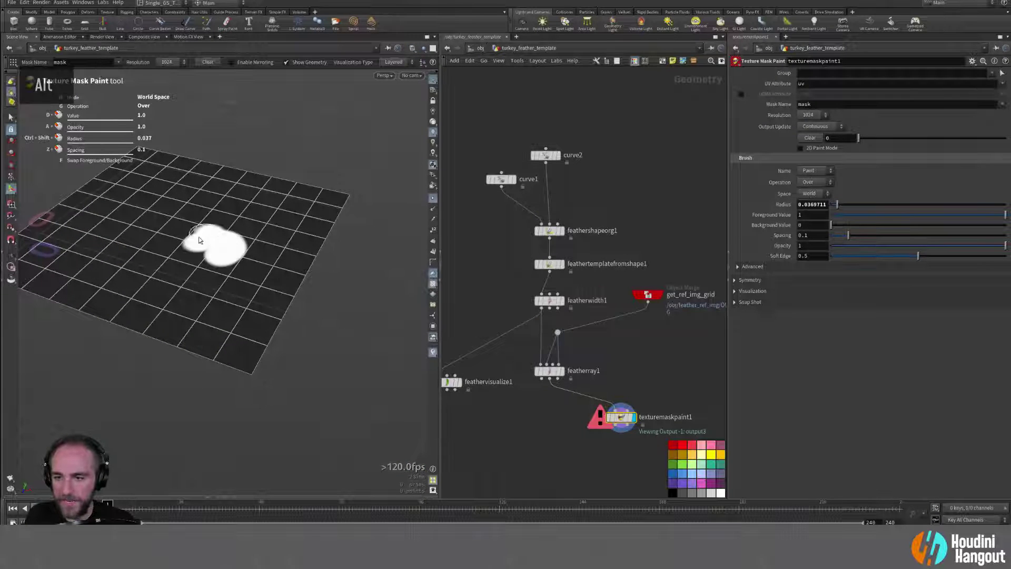
key("ctrl+z")
Step: Shrink the mask brush radius to about 0.01, paint test strokes on the grid and undo them
scroll(219, 253, "down", 5)
left_click_drag(224, 257, 230, 248)
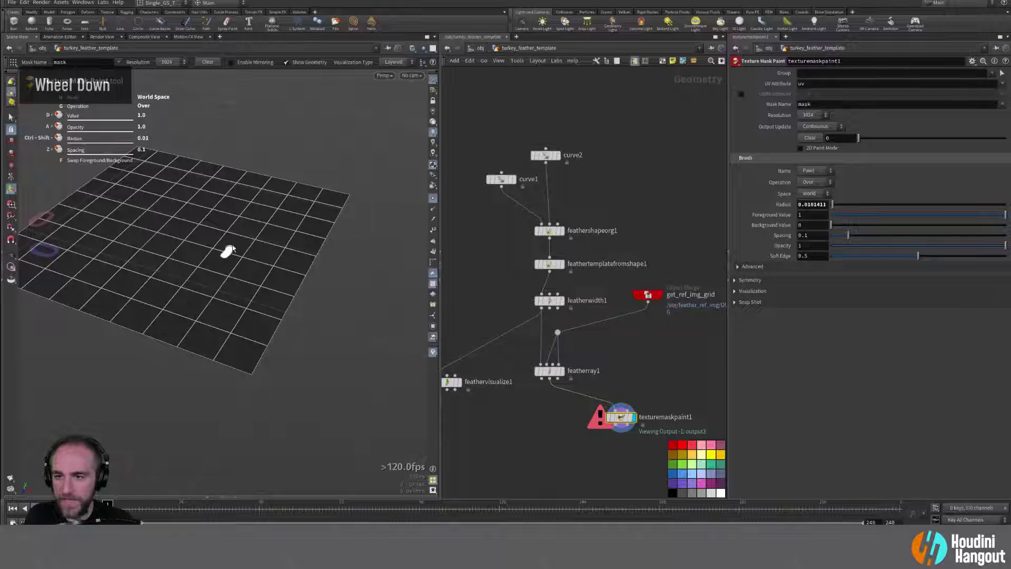
right_click_drag(225, 256, 242, 235, "alt")
left_click_drag(242, 234, 125, 382)
key("ctrl+z")
key("ctrl+z")
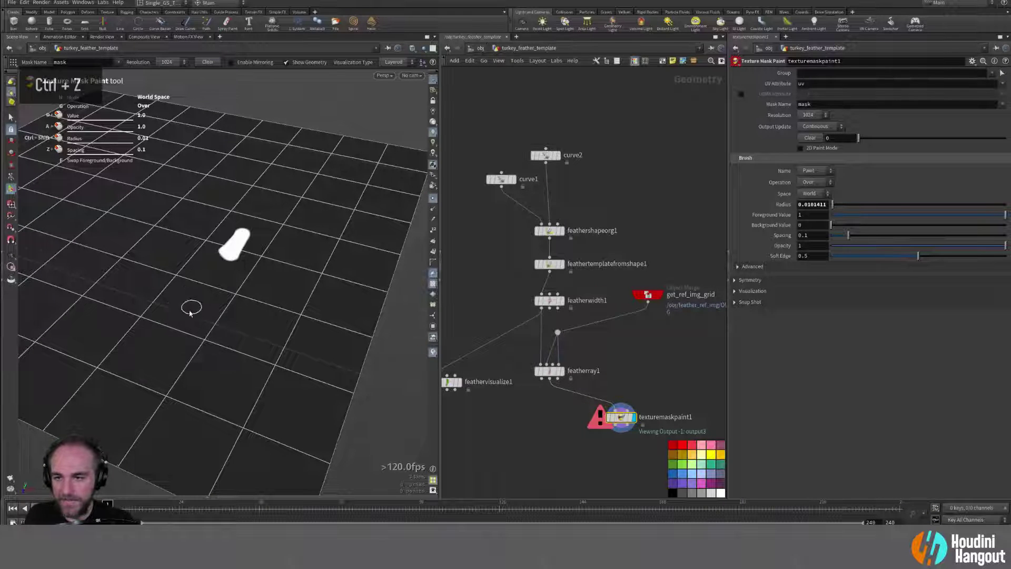
Step: Set the texturemaskpaint1 mask resolution to 512, paint a short test stroke and undo it
right_click_drag(198, 286, 220, 293, "alt")
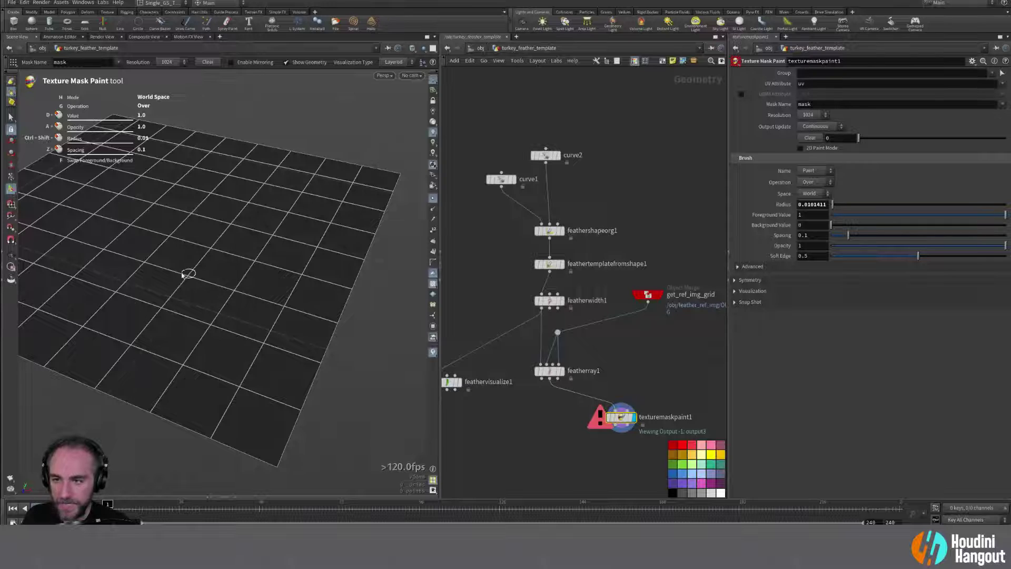
middle_click_drag(183, 274, 224, 262, "alt")
right_click_drag(224, 262, 174, 273, "alt")
left_click(813, 115)
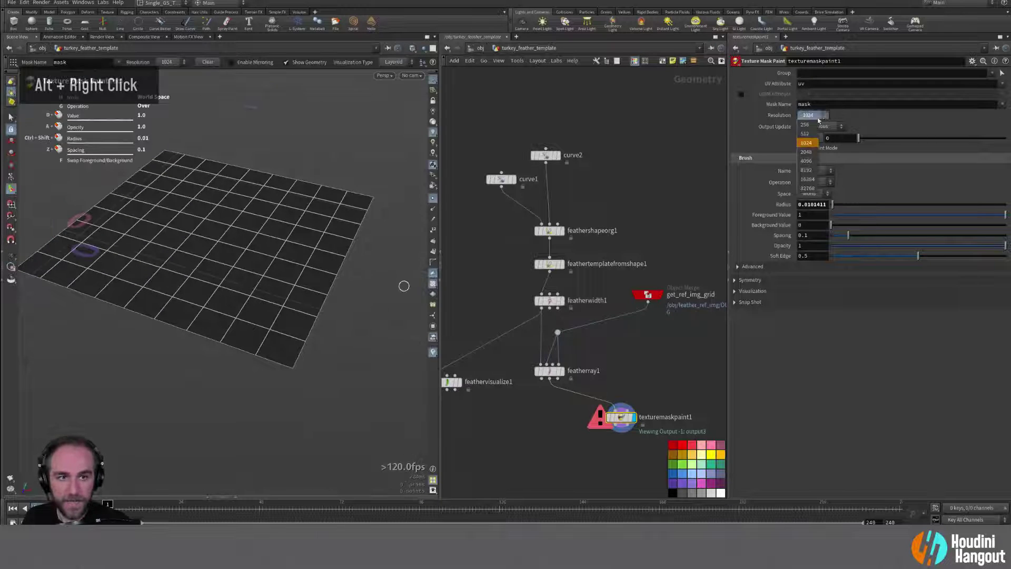
left_click(805, 133)
mouse_move(248, 271)
left_mouse_down()
mouse_move(269, 254)
mouse_move(253, 276)
left_mouse_up()
key("ctrl+z")
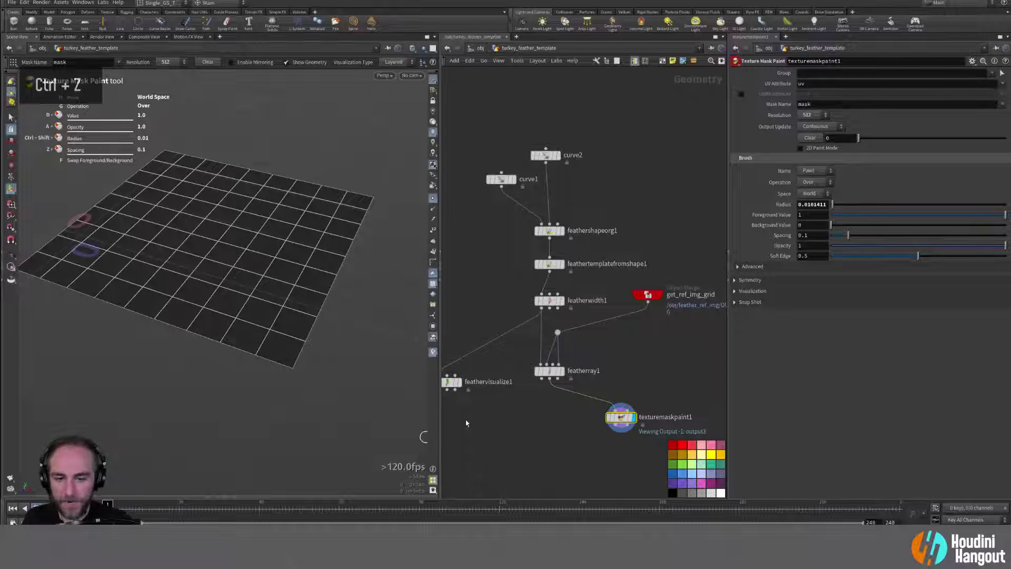
Step: Add a Feather Noise node to the network below featherray1
middle_click_drag(237, 338, 212, 361, "alt")
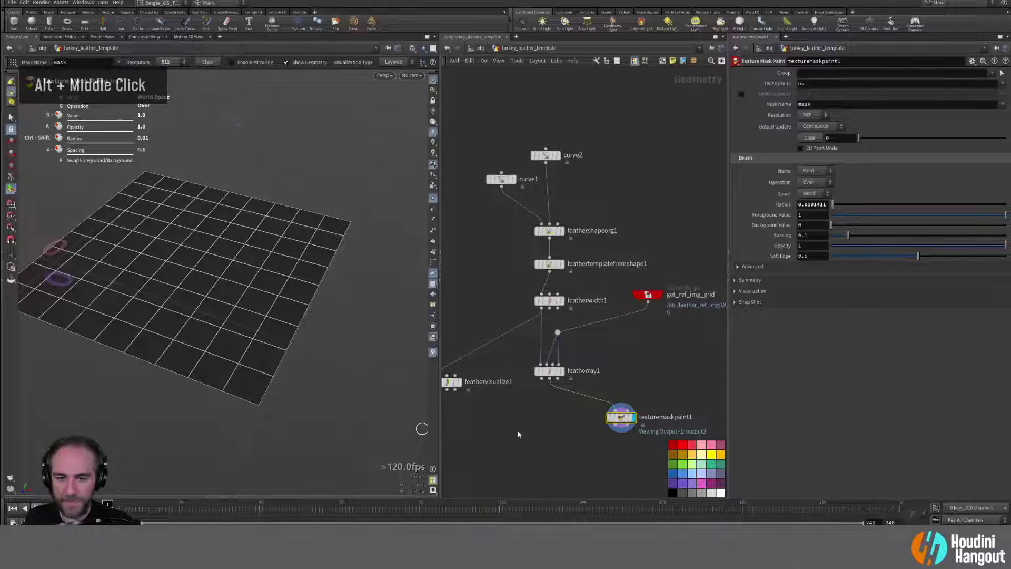
middle_click_drag(519, 434, 520, 390, "alt")
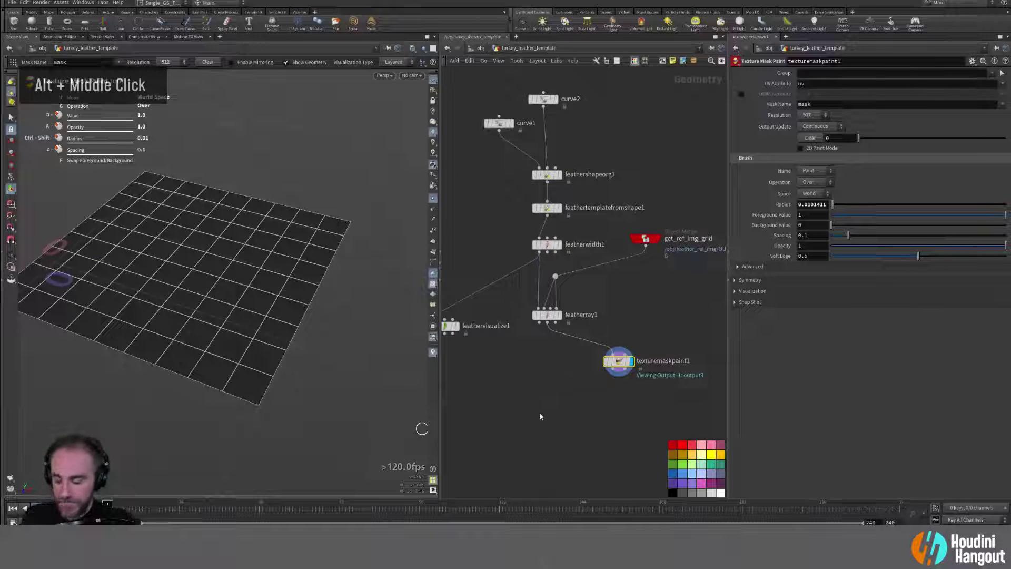
key("Tab")
type("feather ray")
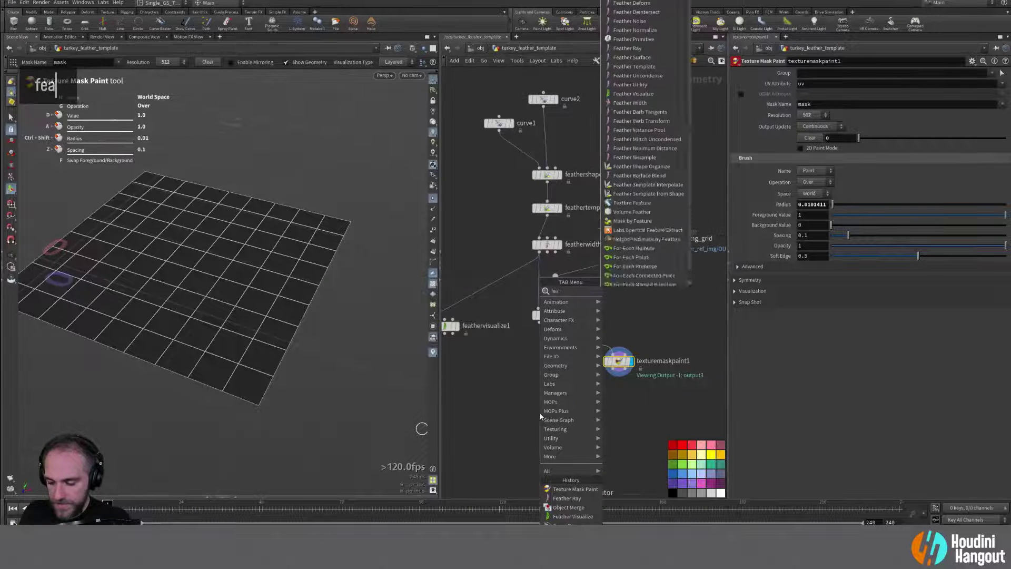
key("Return")
left_click(540, 410)
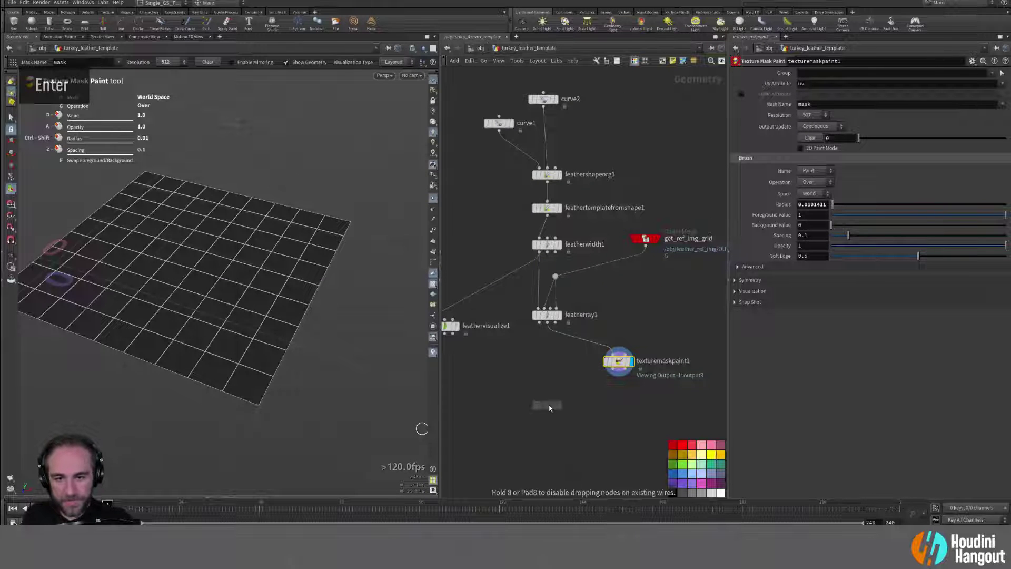
Step: Wire featherray1 and texturemaskpaint1 into the inputs of feathernoise1, placing the mask paint node between them
double_click(538, 399)
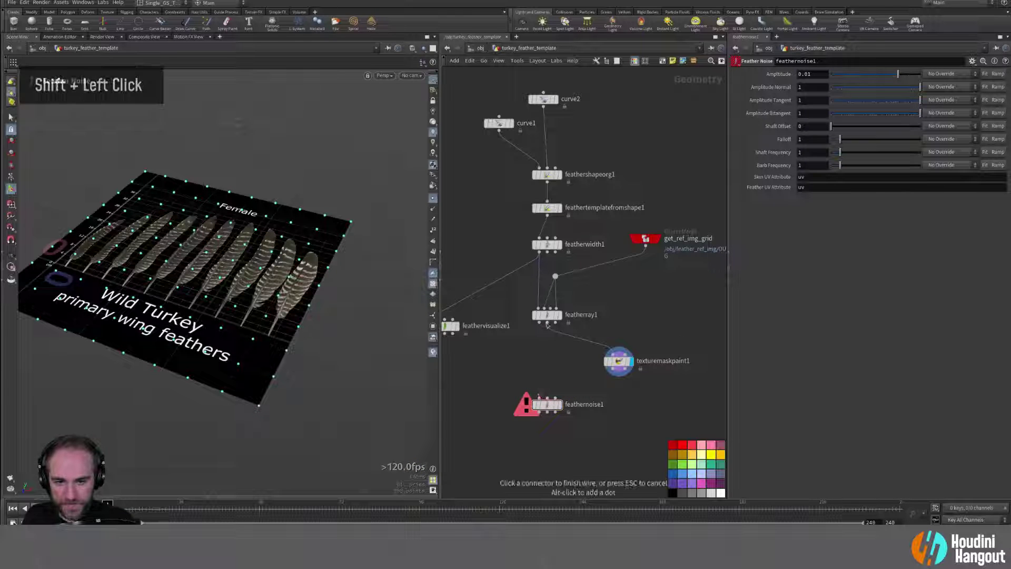
left_click(543, 323, "shift")
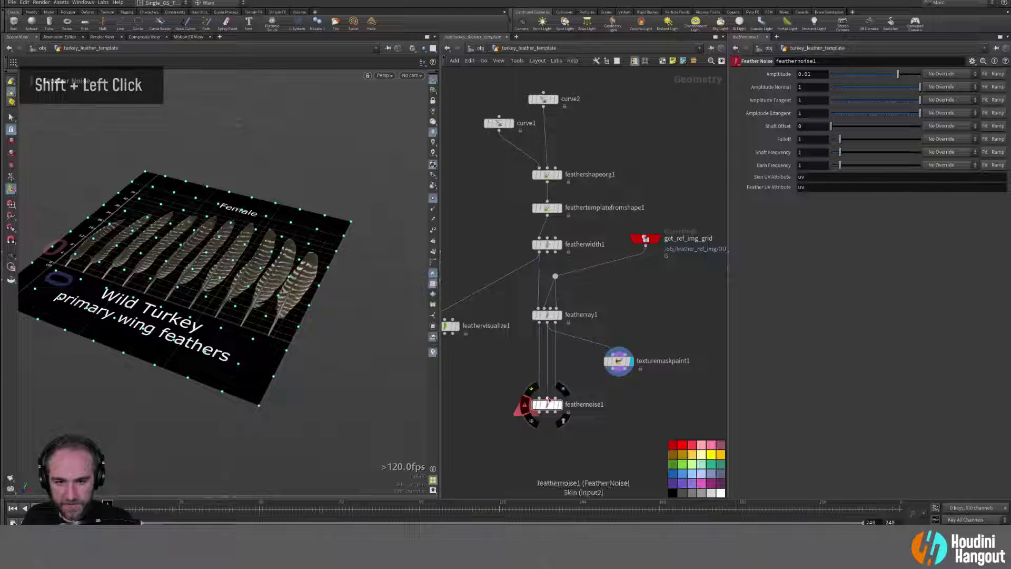
left_click_drag(554, 405, 589, 379)
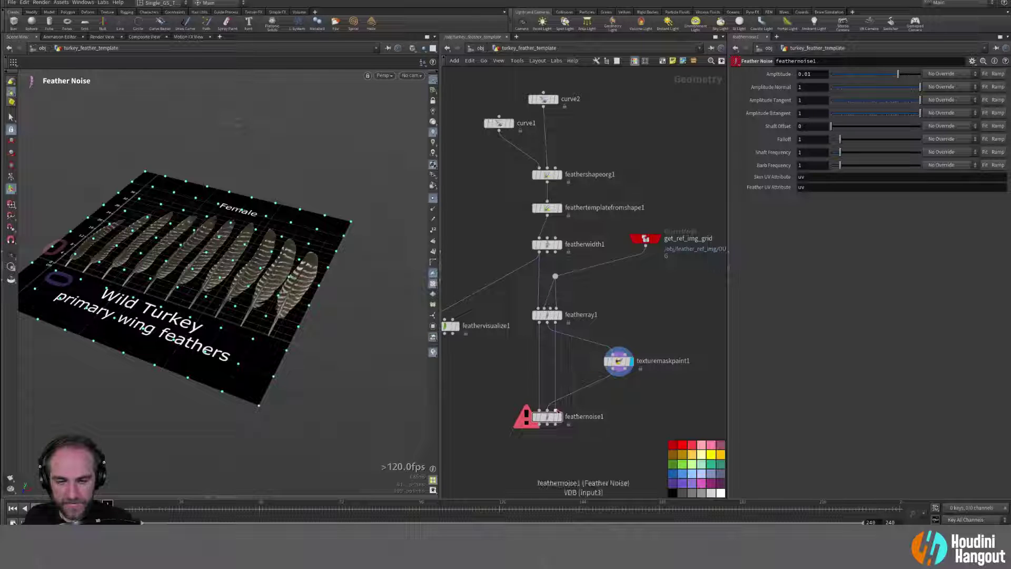
left_click(634, 362)
left_click_drag(635, 361, 585, 357)
left_click_drag(549, 419, 550, 410)
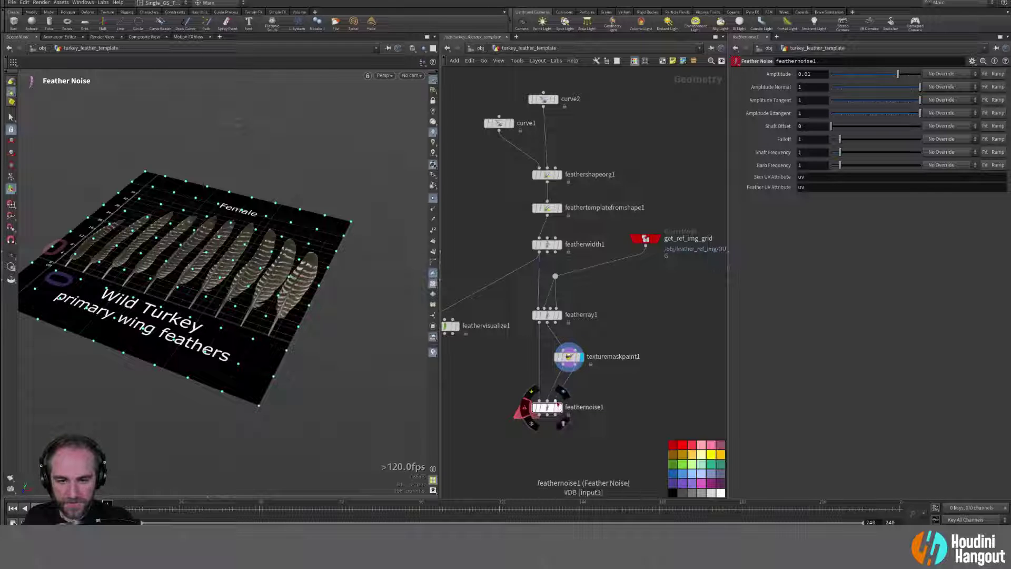
middle_click(577, 366)
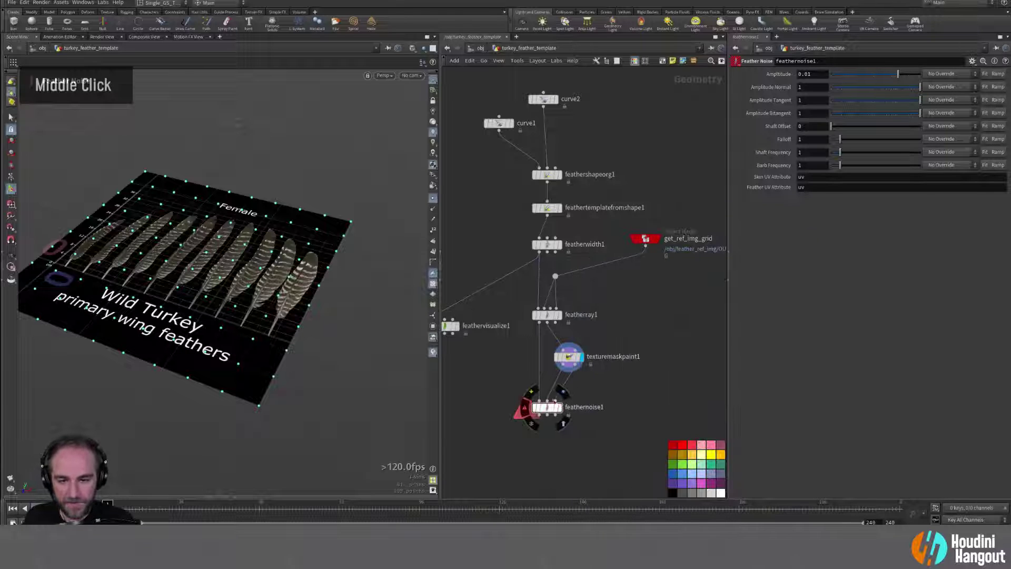
Step: Display the feathernoise1 output and examine the noise deformation on the feather from several angles
double_click(548, 409)
left_click_drag(261, 300, 285, 305, "alt")
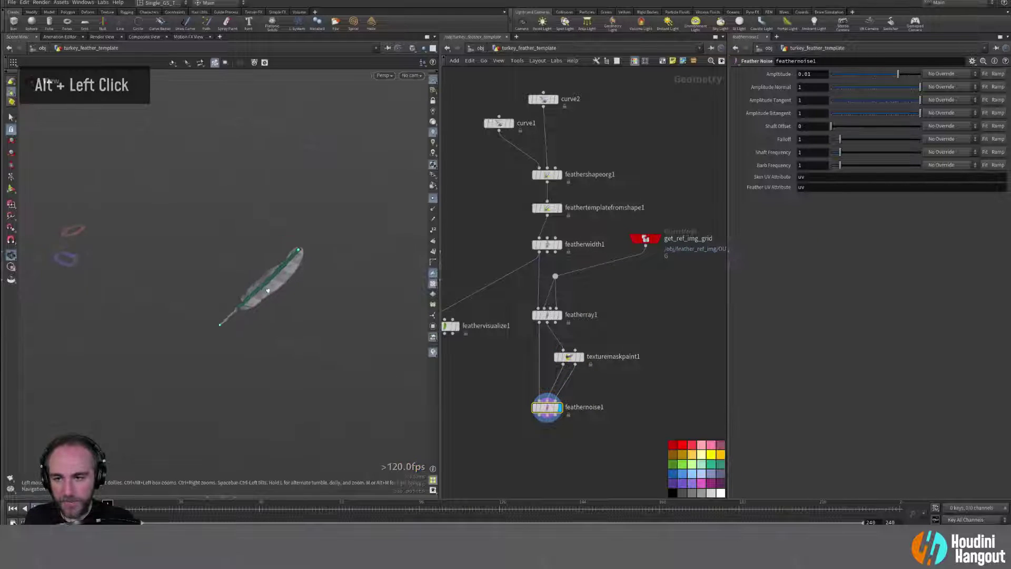
middle_click_drag(285, 306, 295, 292, "alt")
right_click_drag(295, 292, 325, 287, "alt")
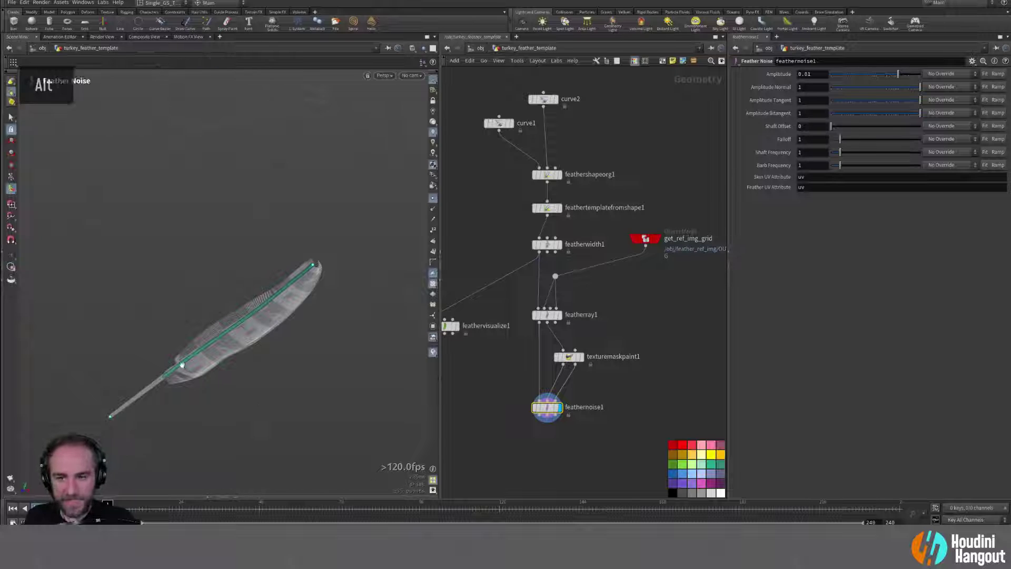
left_click_drag(181, 361, 358, 245, "alt")
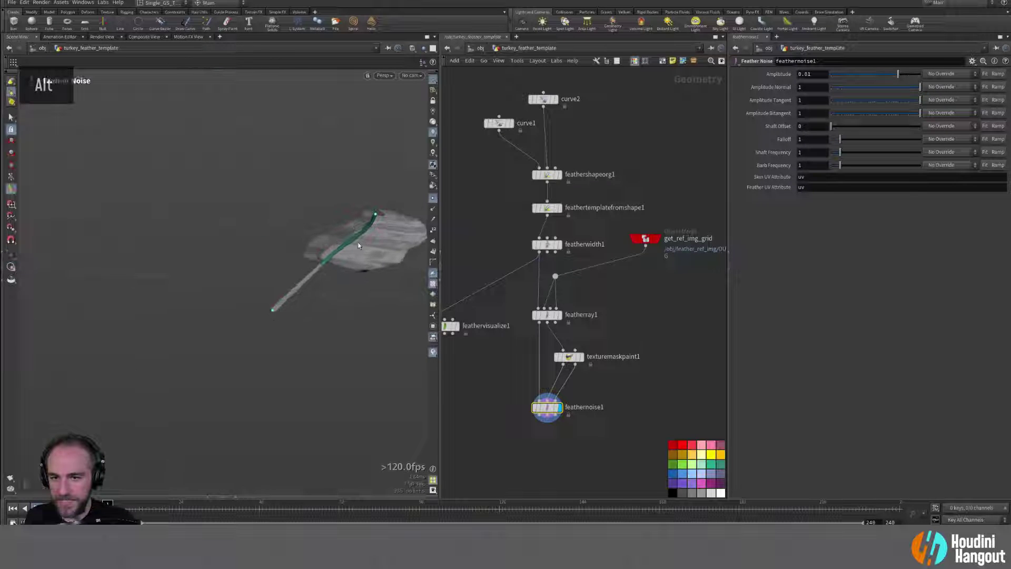
Step: Override the feathernoise1 amplitude with a Texture Primitive using the mask texture, and inspect the feather
left_click(948, 74)
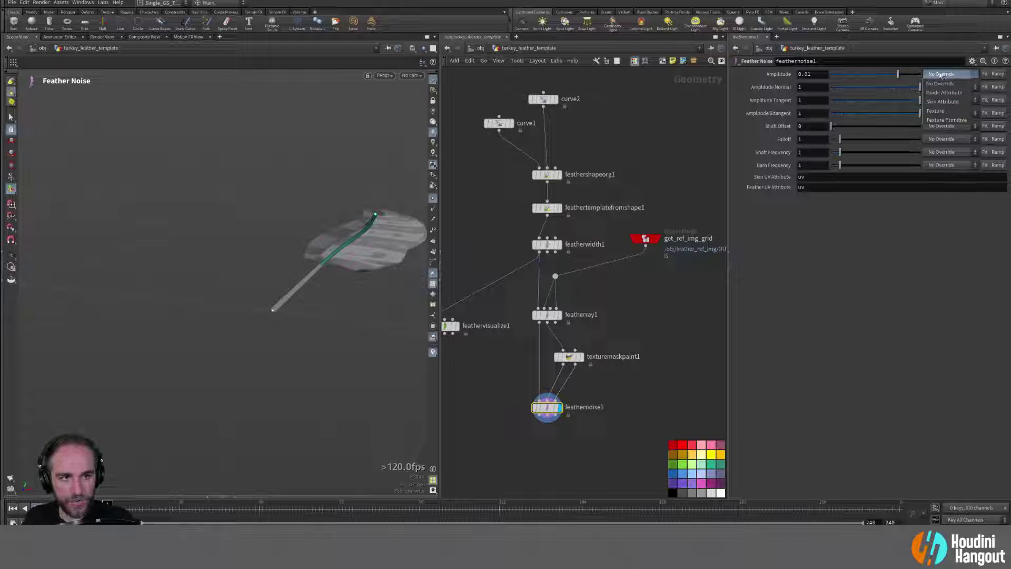
left_click(941, 120)
middle_click_drag(338, 252, 279, 284, "alt")
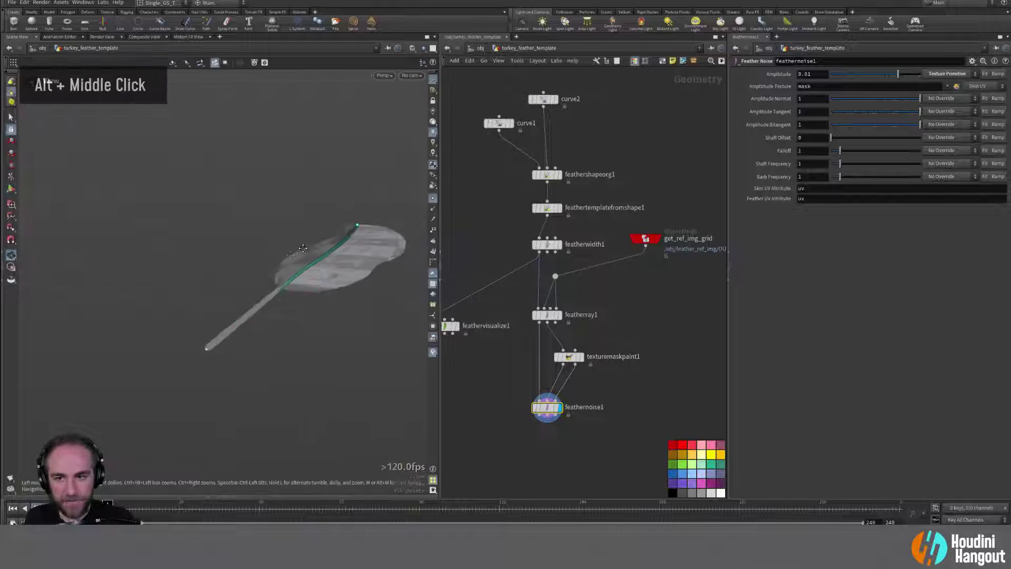
left_click_drag(280, 284, 234, 329, "alt")
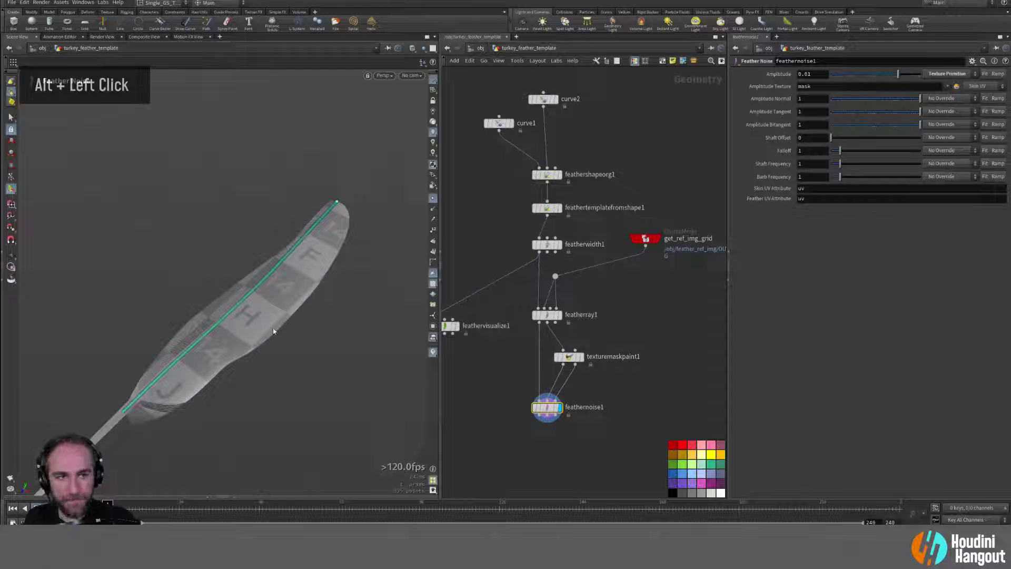
middle_click_drag(274, 331, 303, 290, "alt")
right_click_drag(303, 290, 332, 334, "alt")
Step: Try Feather UV as the amplitude texture lookup and set it back to Skin UV
left_click(978, 85)
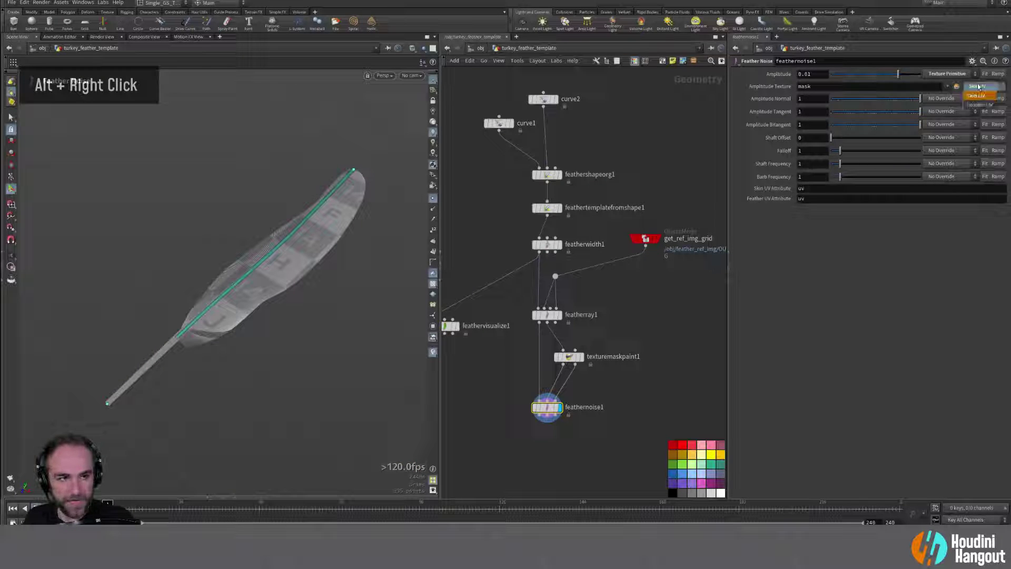
left_click(976, 104)
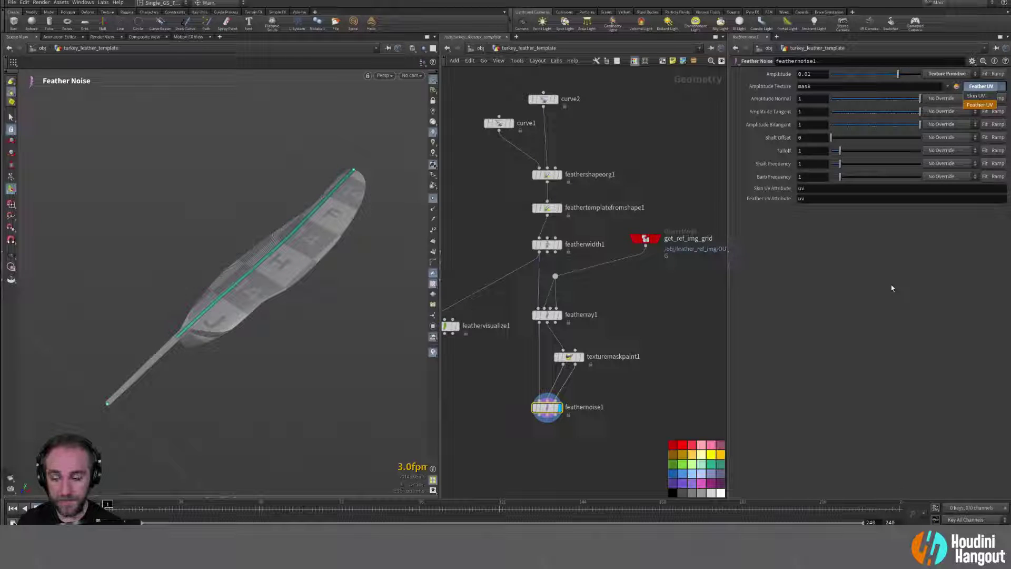
left_click(976, 95)
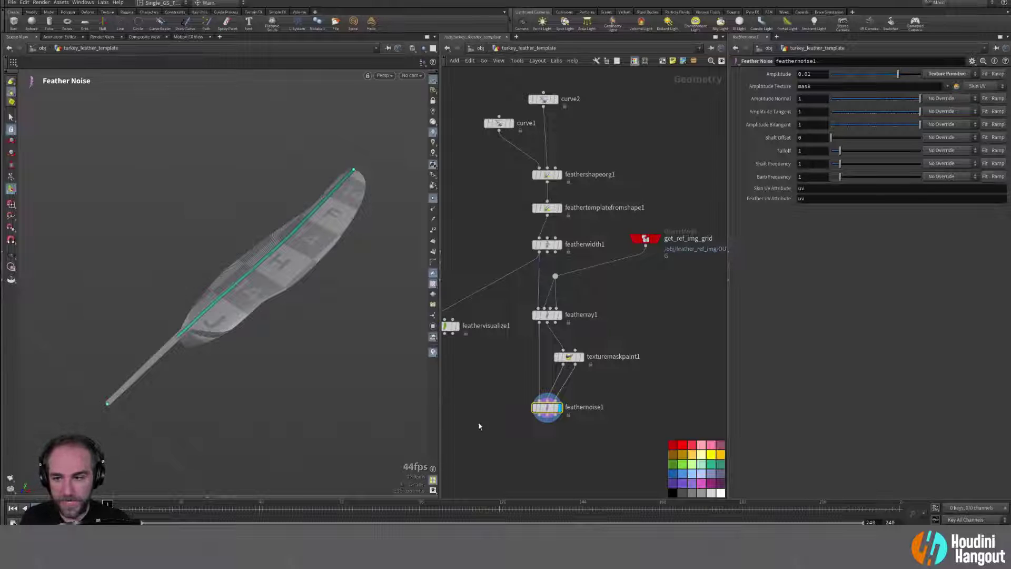
Step: Paint mask strokes with texturemaskpaint1 along the feather's quill and up its vane to the tip
left_click(569, 356)
key("Return")
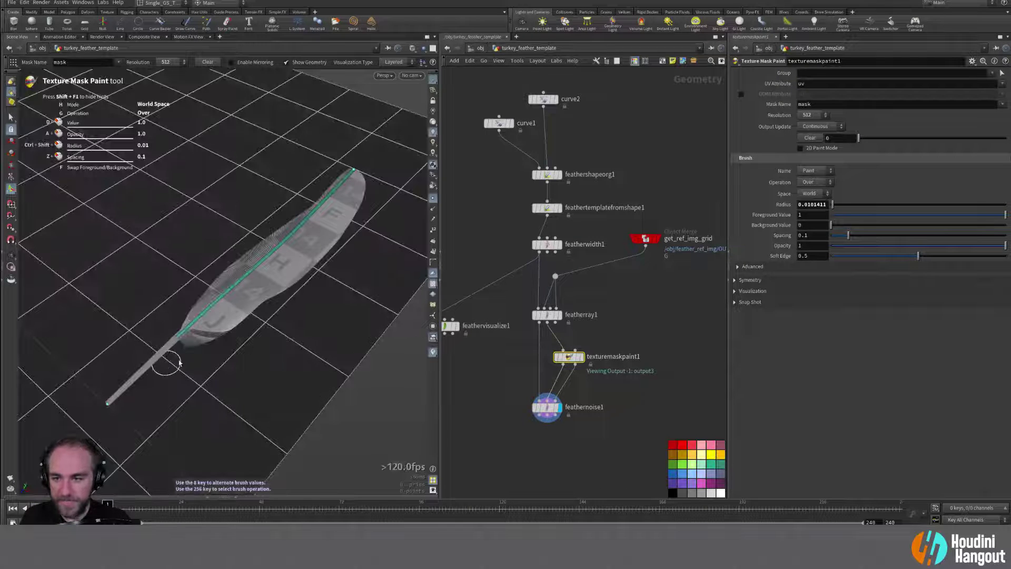
mouse_move(179, 344)
left_mouse_down()
mouse_move(193, 319)
mouse_move(168, 348)
left_mouse_up()
mouse_move(269, 265)
left_mouse_down()
mouse_move(132, 384)
mouse_move(226, 308)
mouse_move(358, 168)
left_mouse_up()
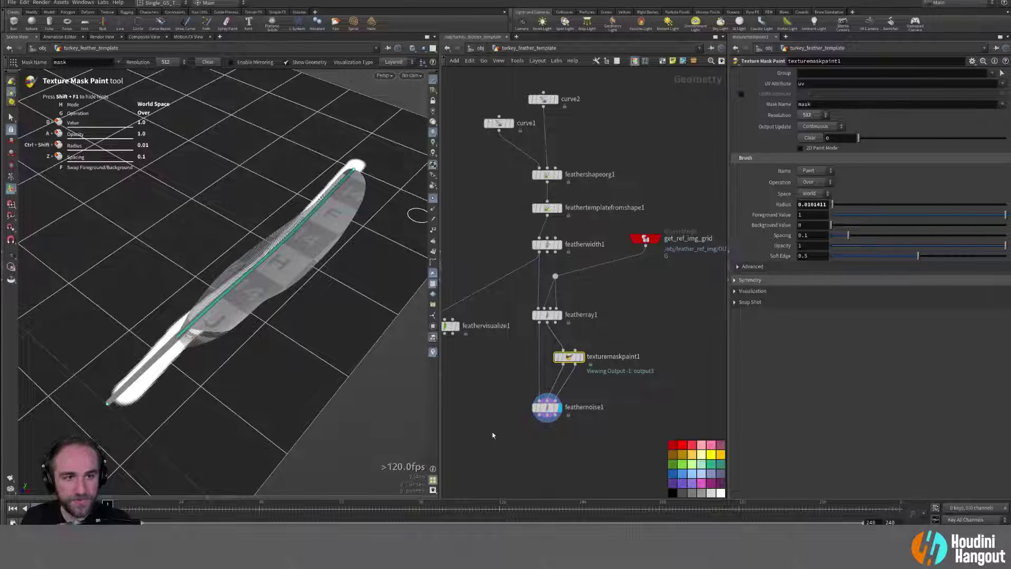
Step: Raise the feathernoise1 amplitude to 1
left_click(539, 410)
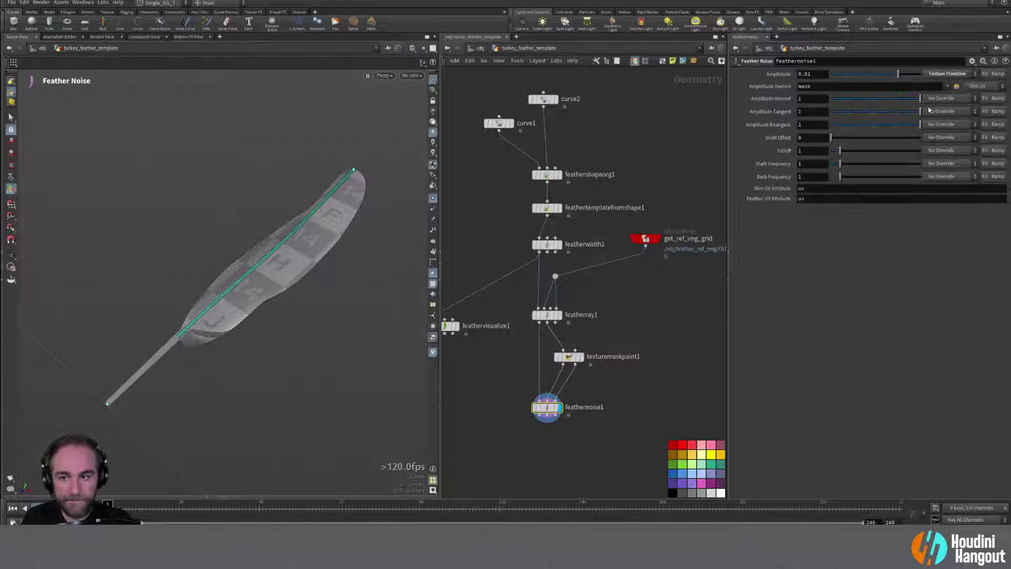
left_click_drag(904, 75, 911, 75)
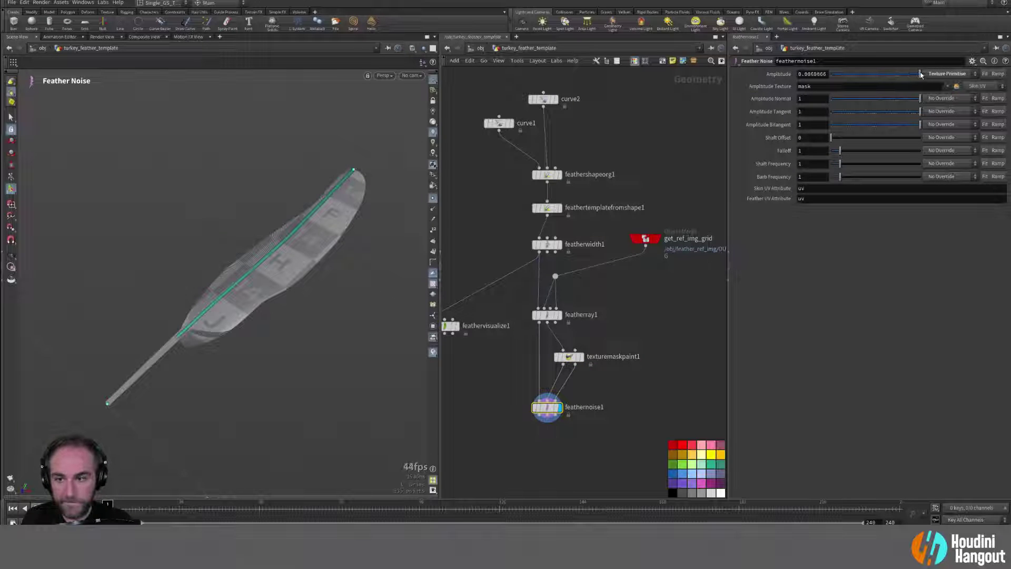
middle_click_drag(819, 74, 843, 70)
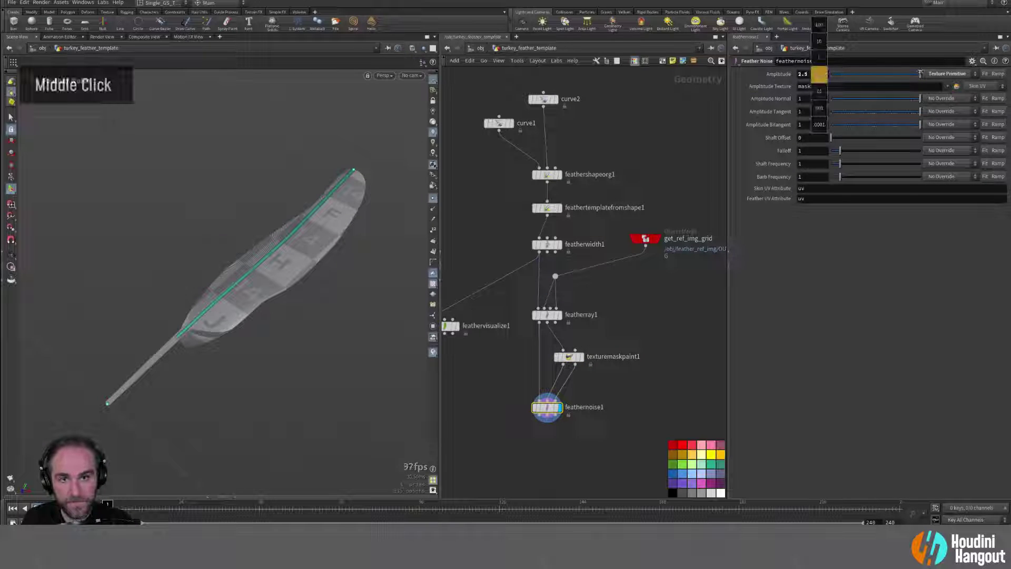
middle_click_drag(921, 73, 922, 74)
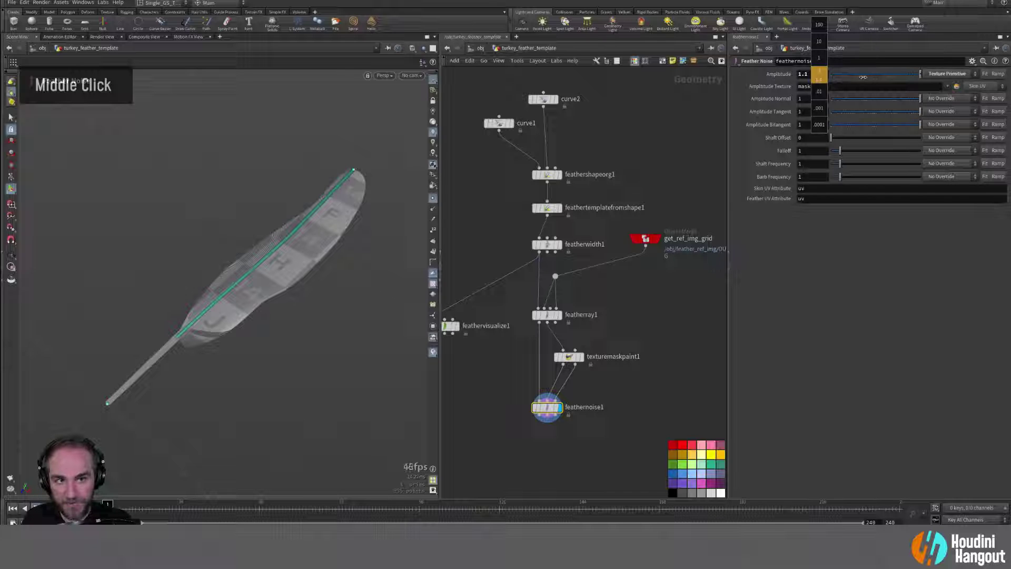
middle_click_drag(860, 77, 864, 77)
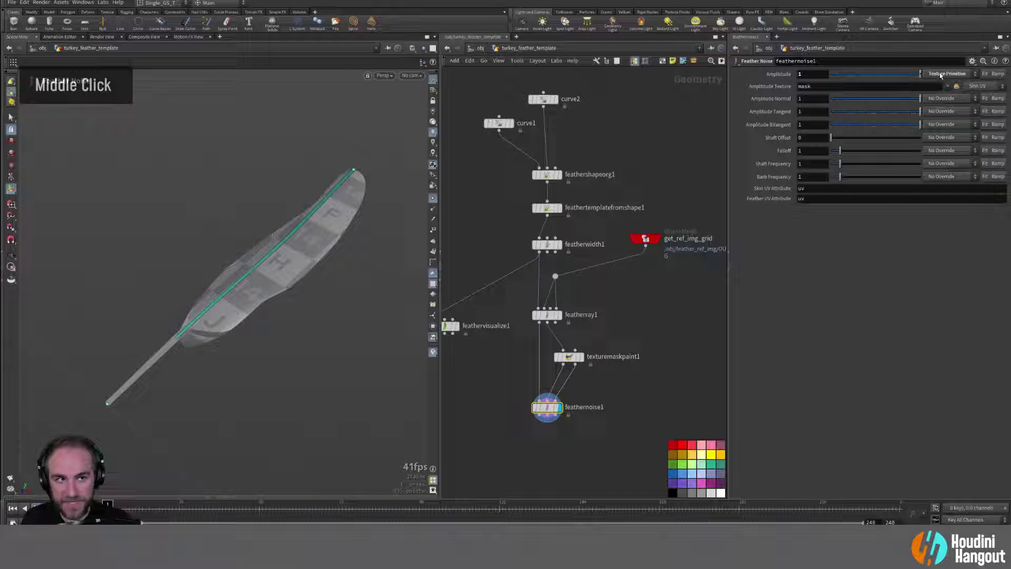
Step: Switch the amplitude texture lookup to Feather UV and set the feathernoise1 amplitude to about 0.042
left_click(976, 91)
left_click(975, 107)
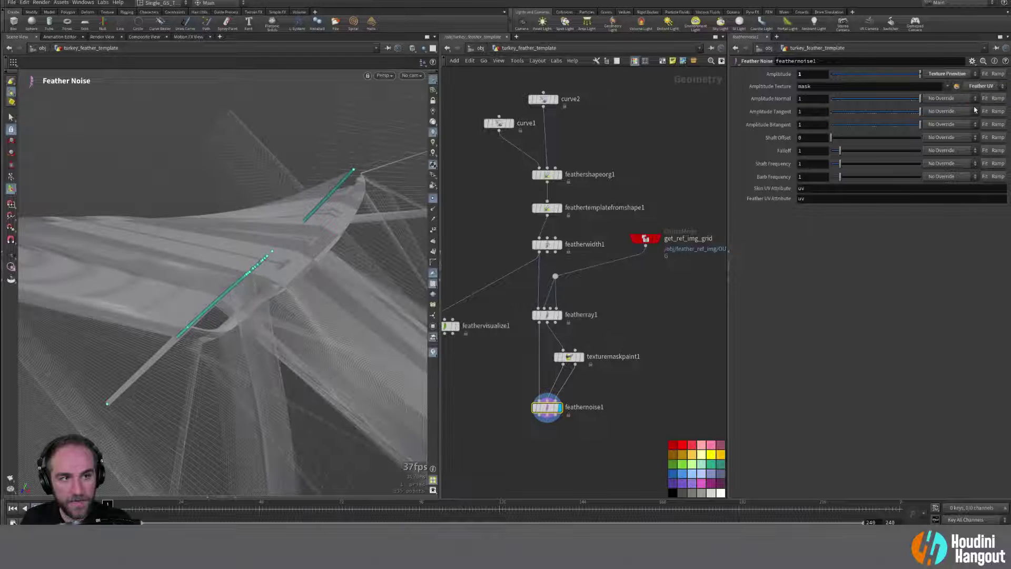
left_click_drag(295, 253, 205, 283, "alt")
right_click_drag(205, 282, 164, 298, "alt")
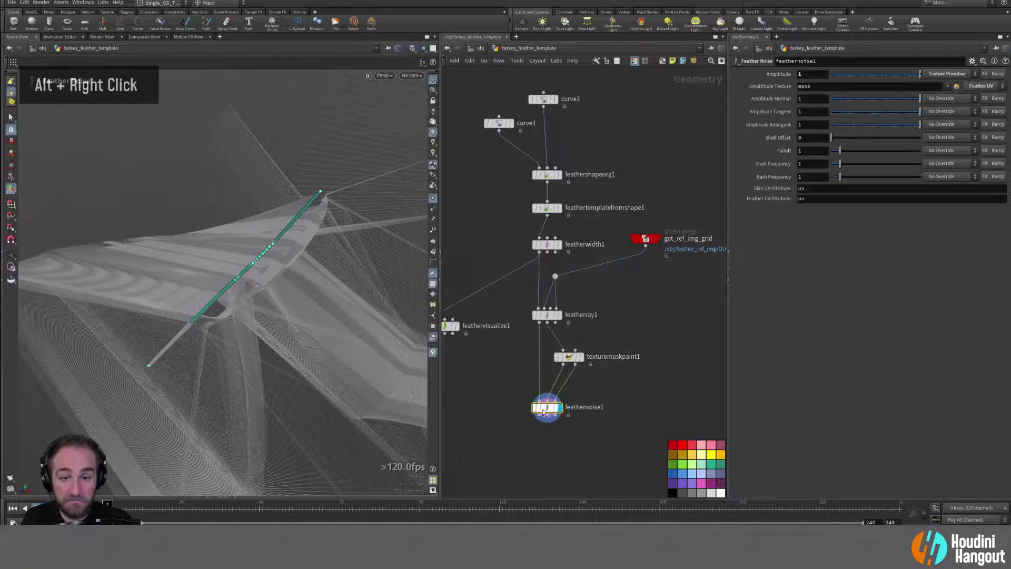
left_click_drag(920, 74, 914, 77)
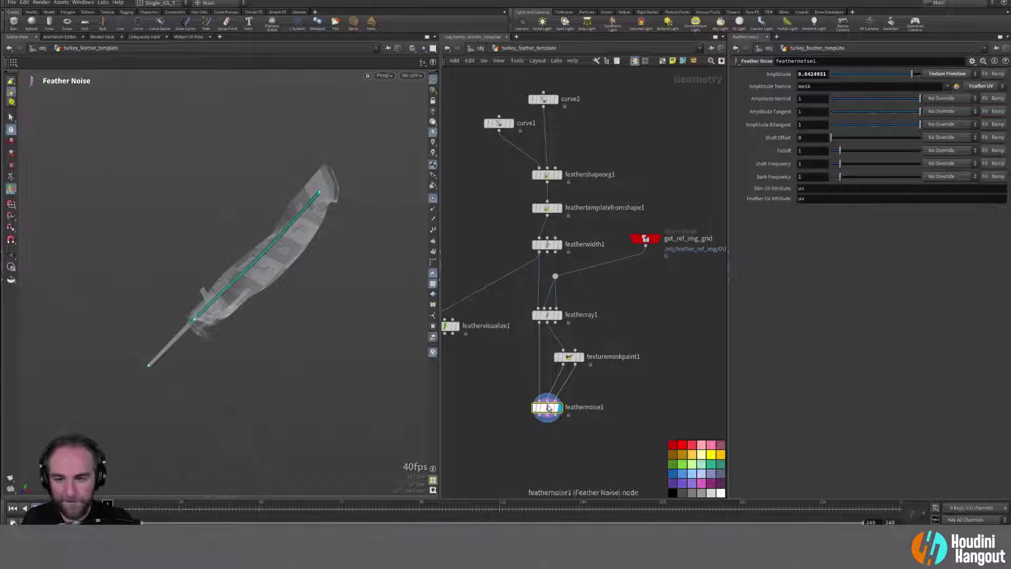
Step: Clear the painted mask in texturemaskpaint1
left_click(569, 356)
right_click_drag(189, 326, 213, 315, "alt")
key("Return")
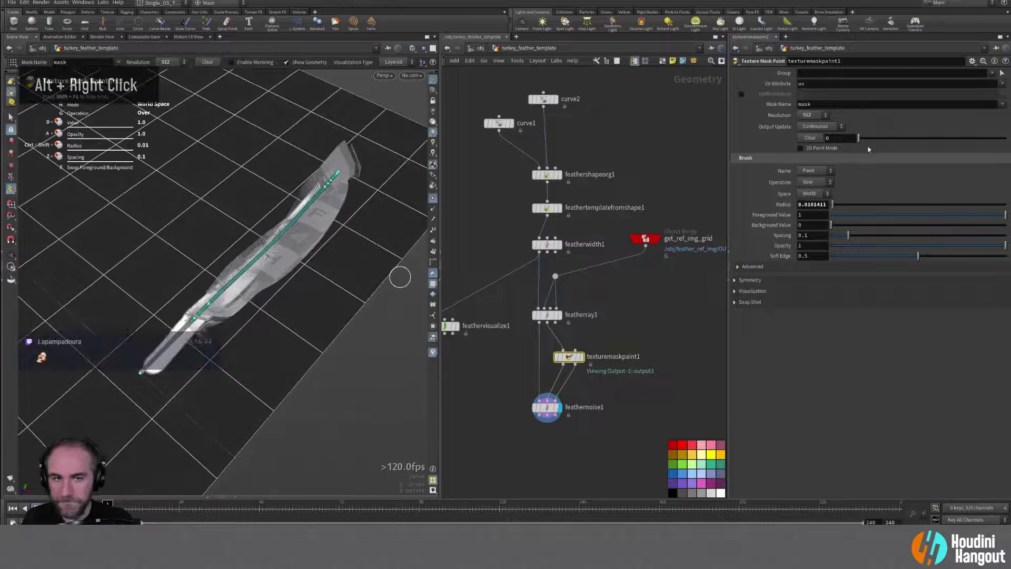
left_click(811, 138)
Step: Enlarge the mask brush radius to about 0.017, paint a test stroke at the vane's base and undo it
right_click_drag(187, 348, 196, 315, "alt")
scroll(190, 340, "up", 5)
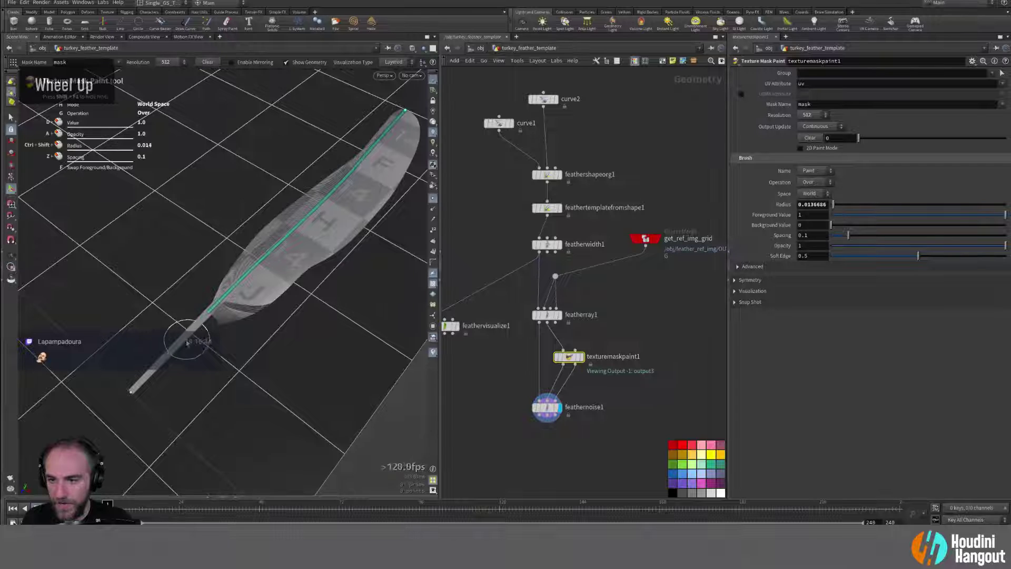
left_click_drag(188, 341, 192, 311)
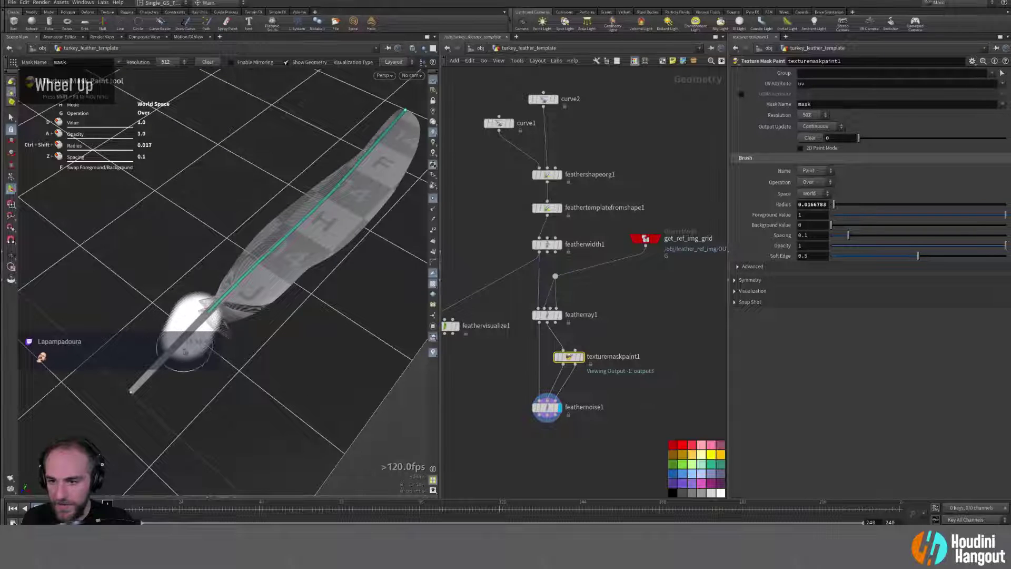
key("ctrl+z")
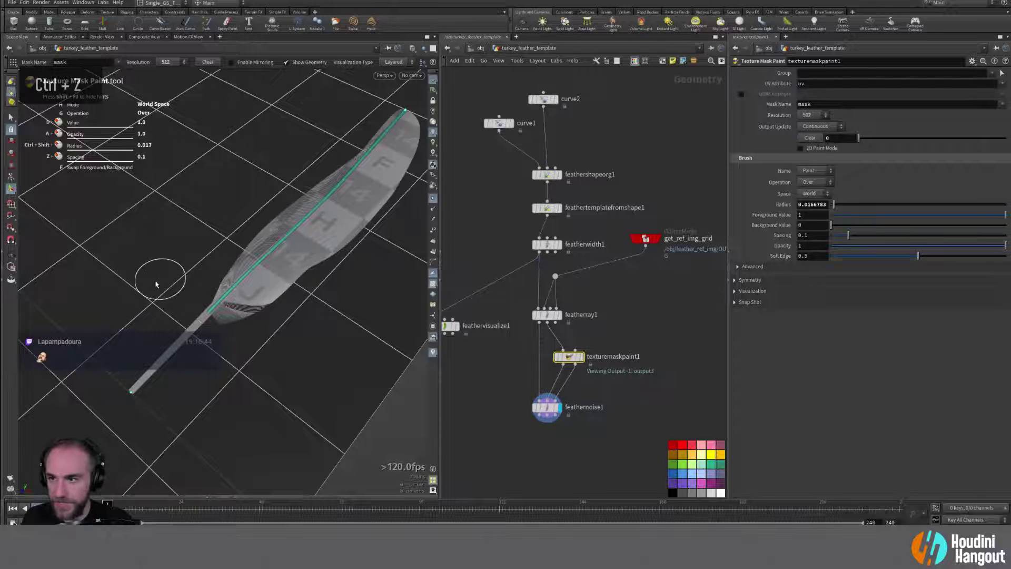
type("feather nos")
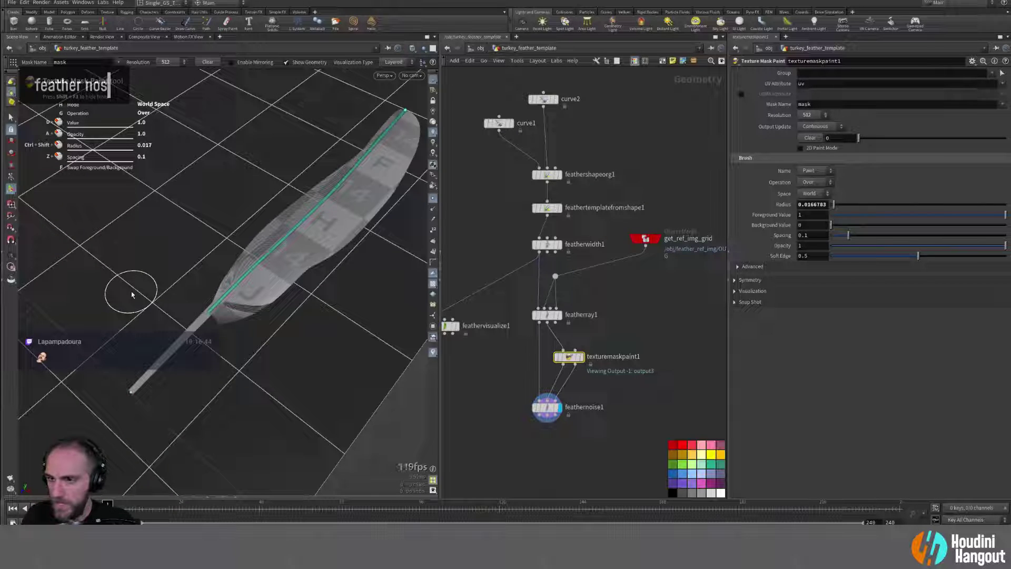
key("Escape")
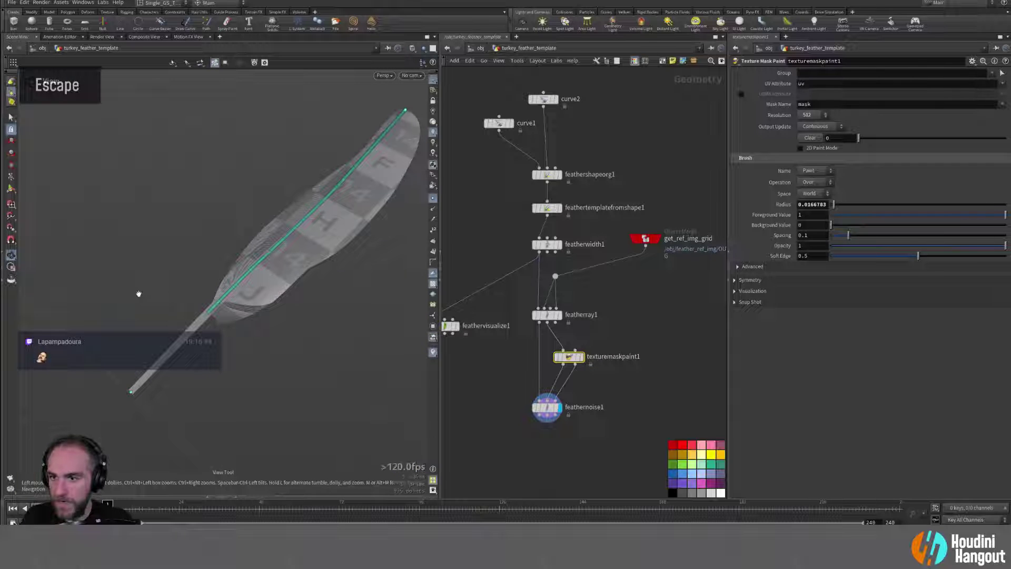
key("Return")
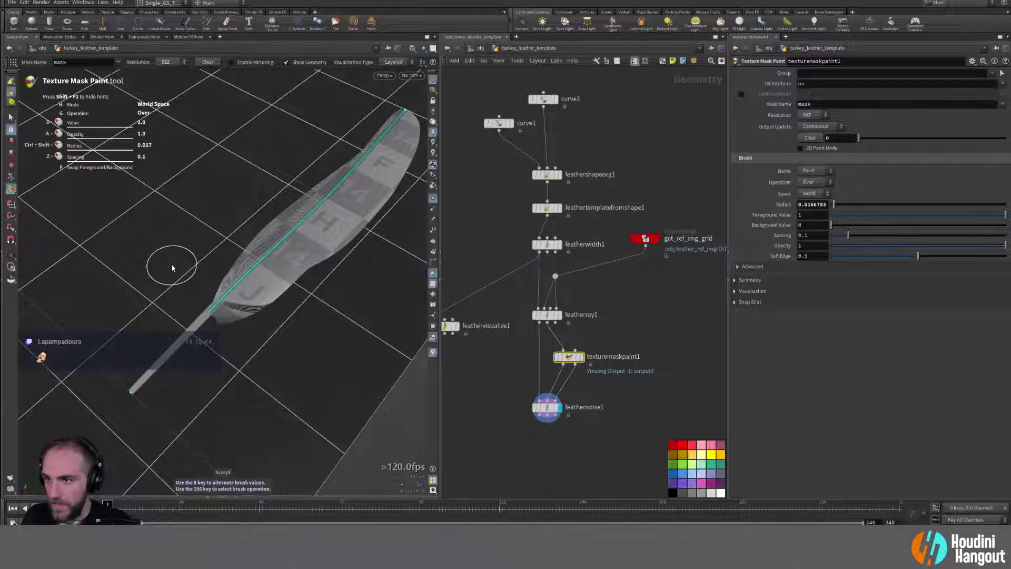
Step: Lower the mask brush opacity to about 0.162 and paint the mask around the vane's base
key("a")
mouse_move(172, 268)
left_mouse_down()
mouse_move(125, 268)
mouse_move(54, 343)
left_mouse_up()
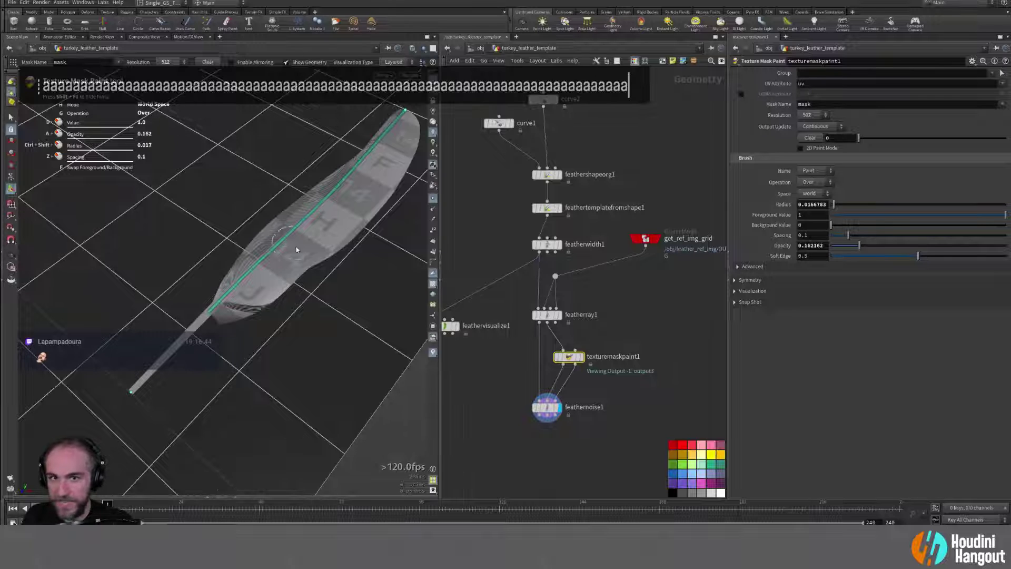
mouse_move(192, 332)
left_mouse_down()
mouse_move(176, 342)
mouse_move(225, 306)
left_mouse_up()
right_click_drag(224, 305, 247, 300, "alt")
left_click_drag(247, 300, 316, 316, "alt")
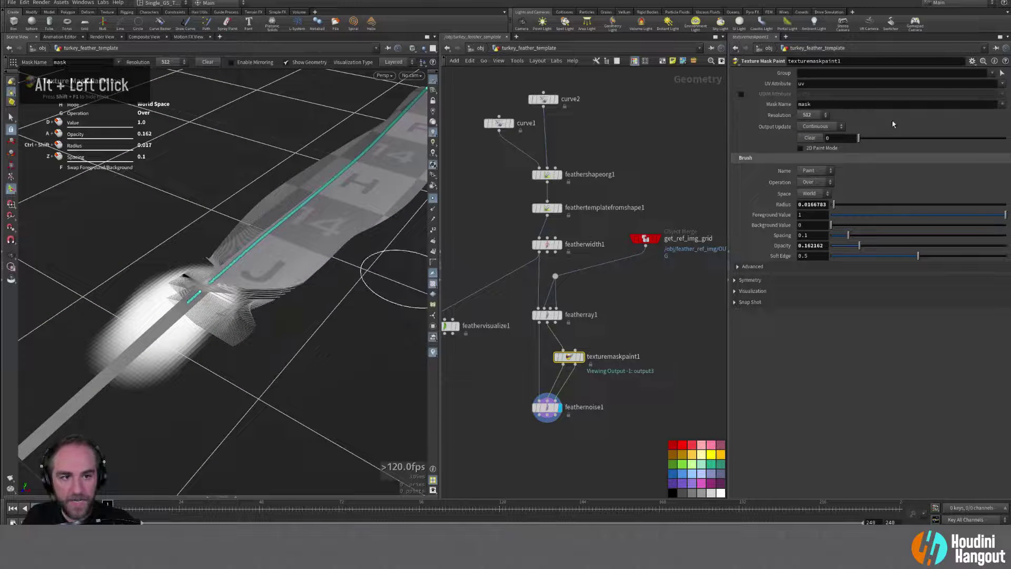
Step: Set feathernoise1's shaft frequency to 10, barb frequency to 4.34 and falloff to 3.27
left_click(547, 407)
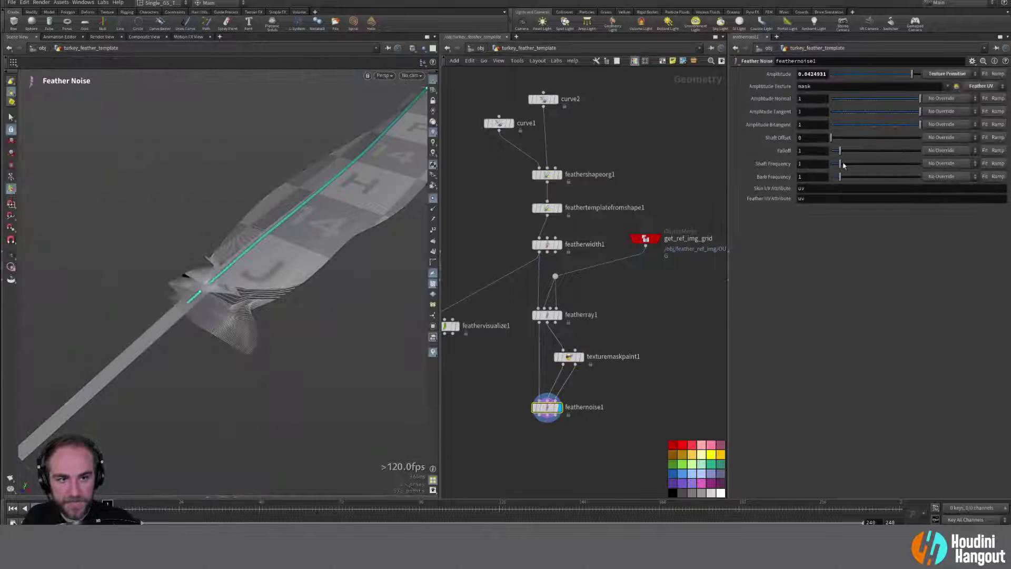
left_click_drag(843, 164, 1008, 162)
left_click_drag(842, 177, 861, 151)
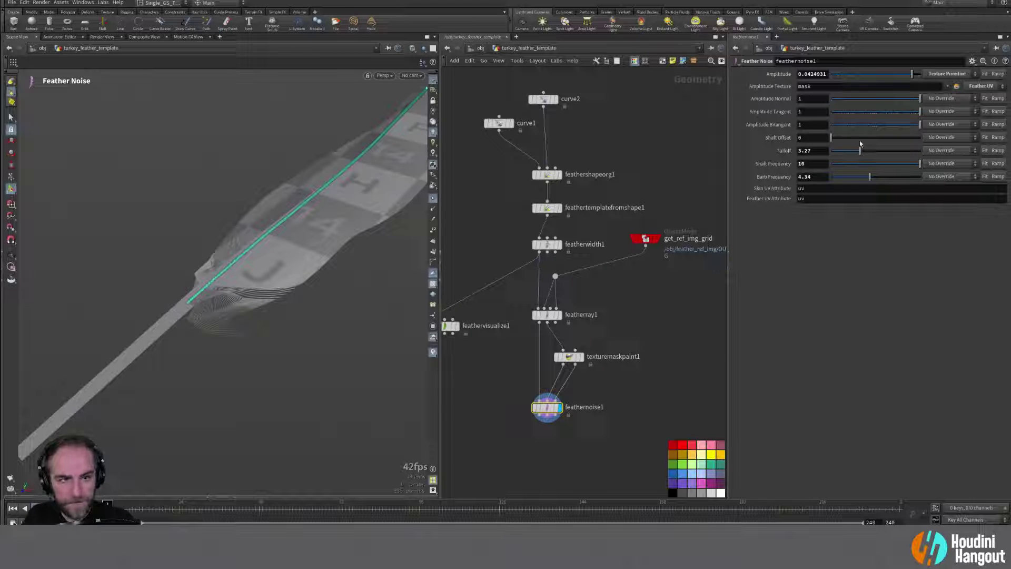
Step: Set feathernoise1's amplitude to No Override and reset the barb frequency to 1
left_click(952, 74)
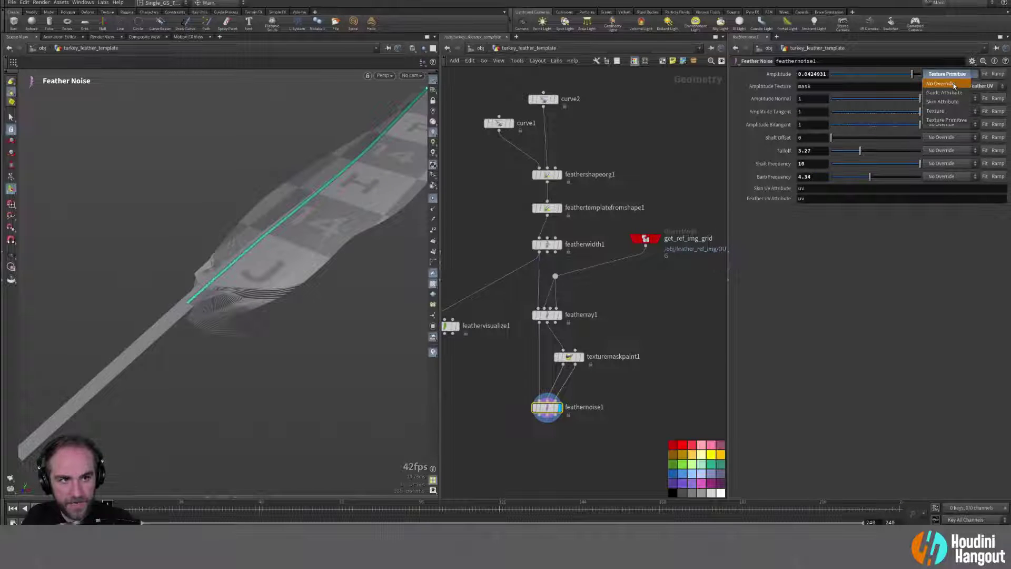
left_click(953, 84)
left_click_drag(237, 216, 323, 204, "alt")
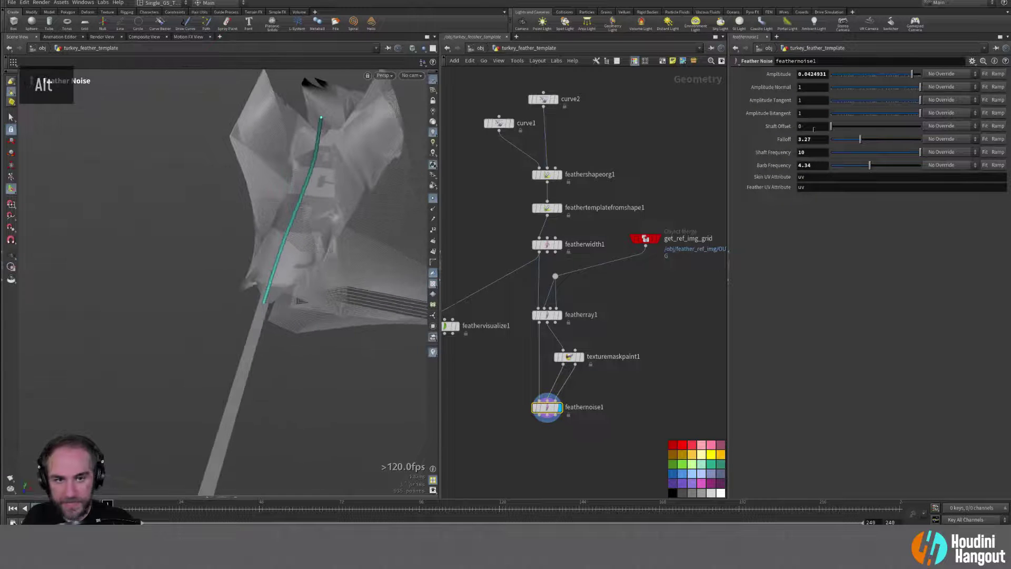
left_click_drag(869, 166, 919, 180)
middle_click(873, 164, "ctrl")
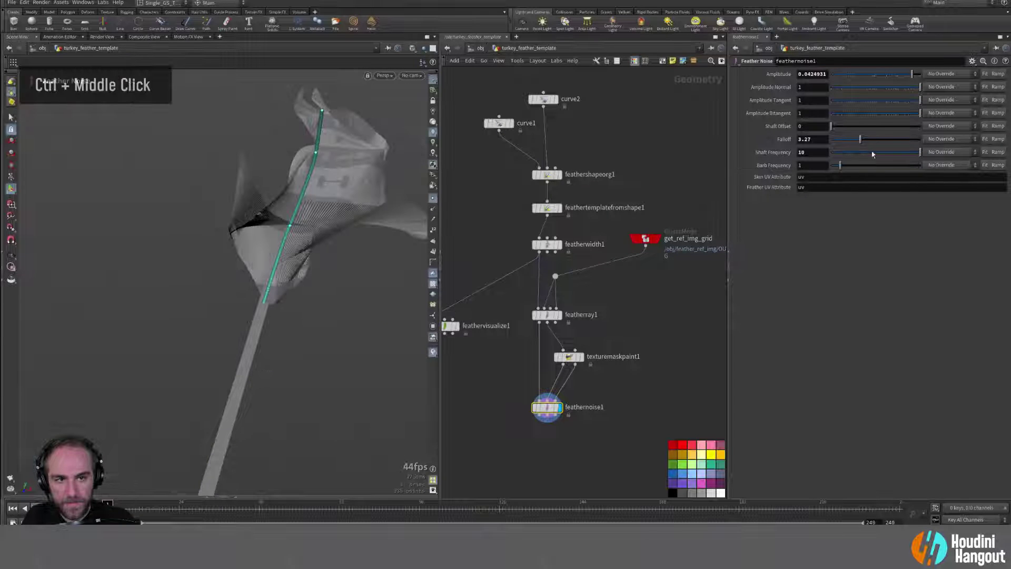
Step: Raise feathernoise1's shaft frequency to 2110
mouse_move(801, 152)
middle_mouse_down()
mouse_move(801, 138)
mouse_move(832, 119)
mouse_move(919, 121)
middle_mouse_up()
left_click_drag(323, 267, 282, 275, "alt")
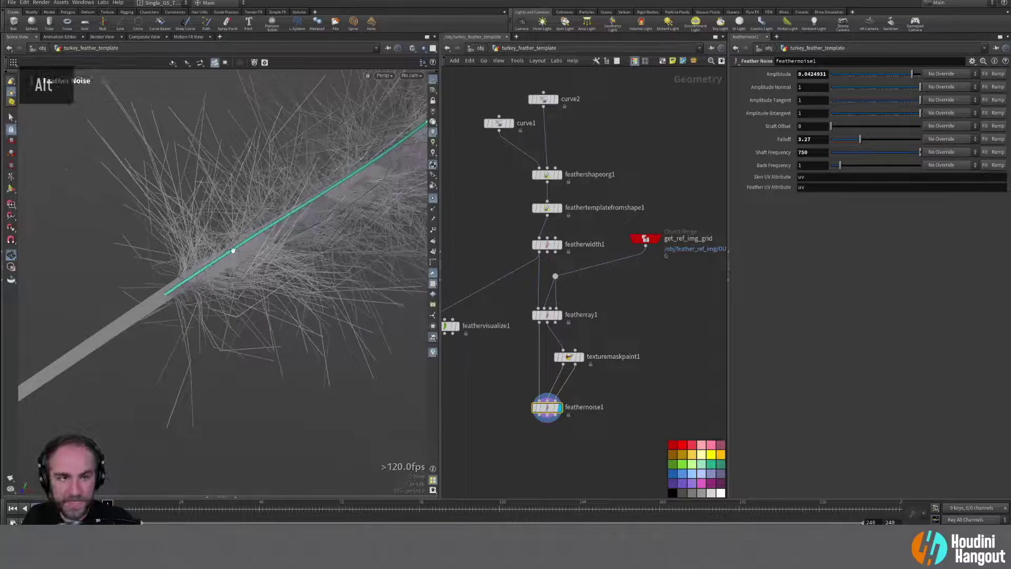
left_click_drag(232, 249, 274, 281, "alt")
middle_click_drag(274, 280, 250, 302, "alt")
left_click_drag(250, 302, 186, 278, "alt")
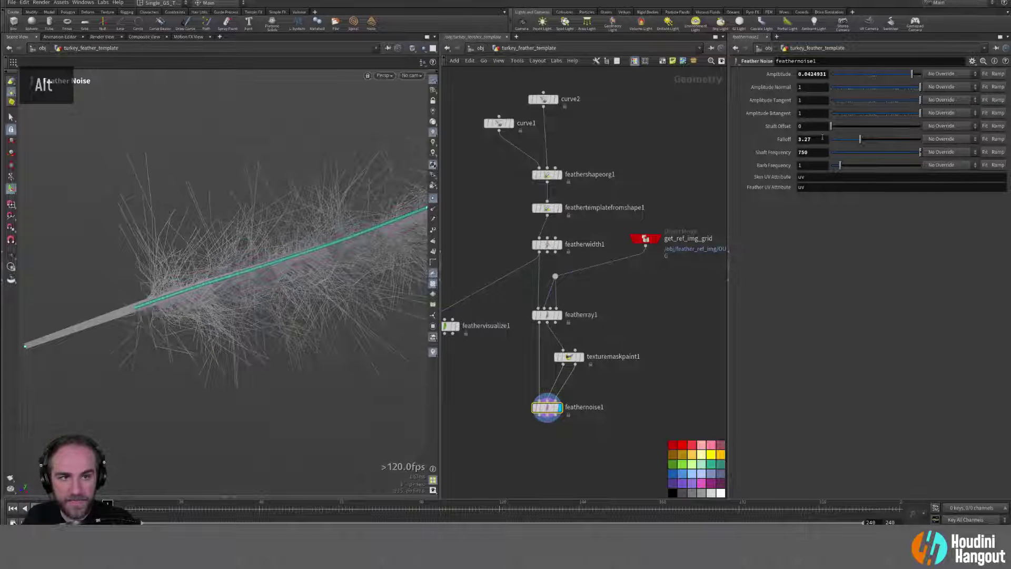
middle_click_drag(814, 152, 932, 163)
key("ctrl+z")
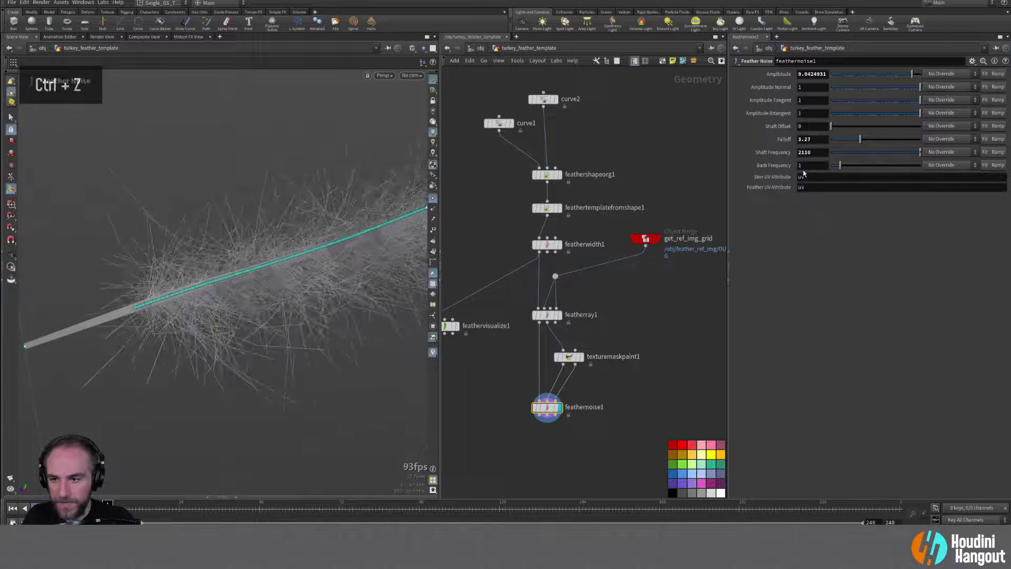
Step: Reduce feathernoise1's falloff to 1.59 and its amplitude to about 0.024
mouse_move(860, 139)
left_mouse_down()
mouse_move(885, 140)
mouse_move(851, 140)
left_mouse_up()
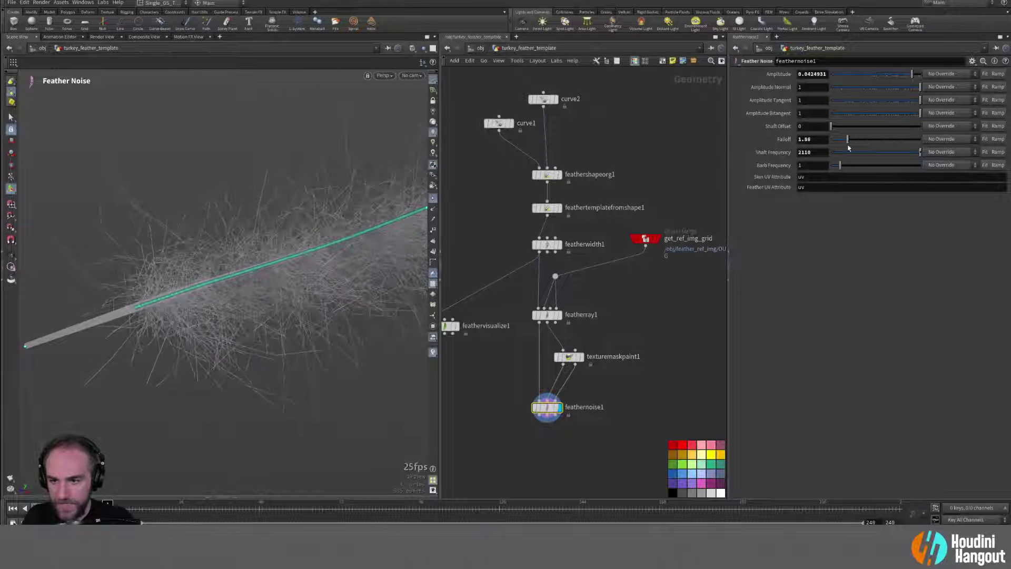
key("alt")
left_click_drag(177, 314, 274, 252, "alt")
left_click_drag(905, 76, 908, 76)
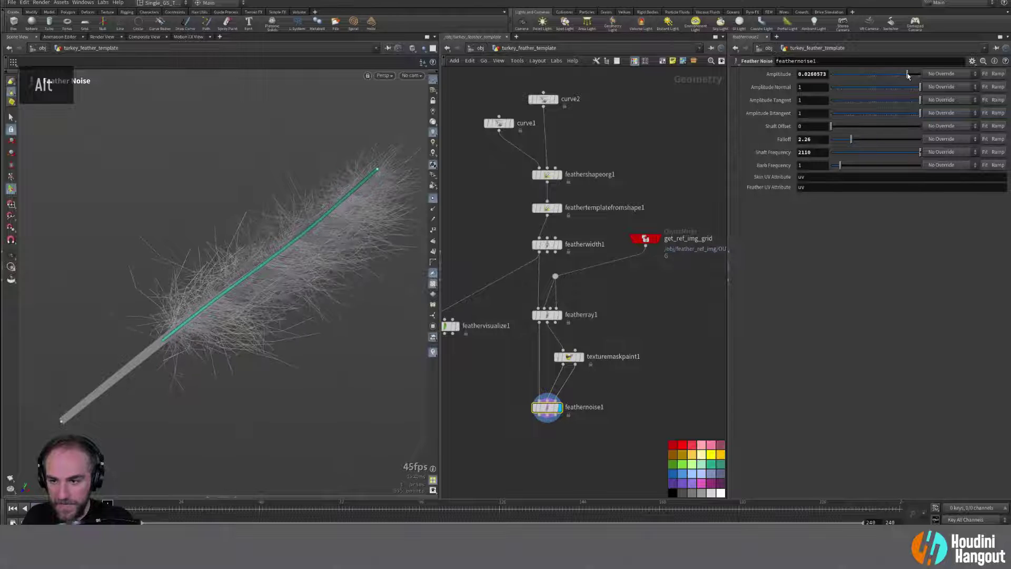
left_click_drag(851, 142, 844, 141)
left_click_drag(161, 258, 244, 249, "alt")
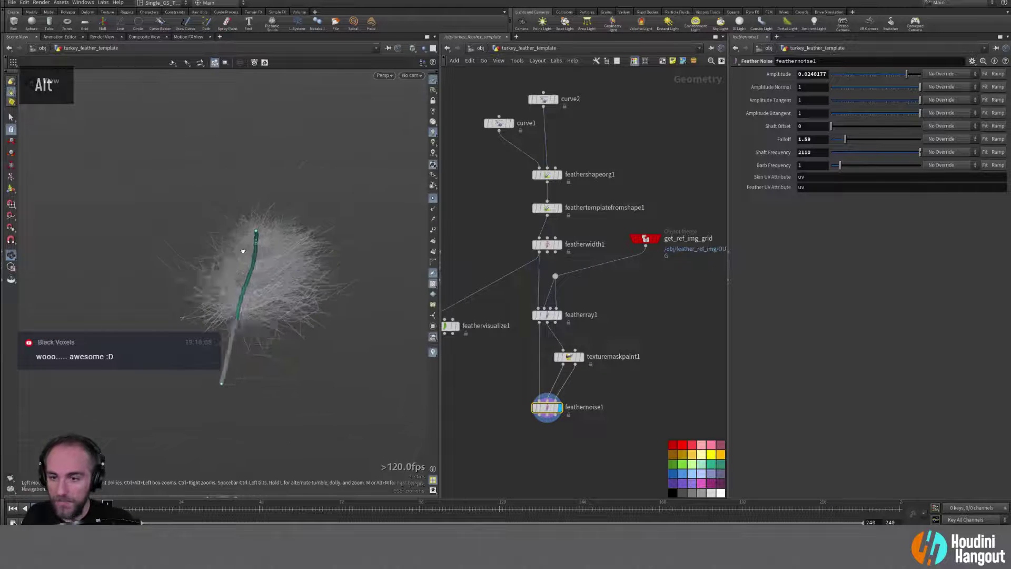
Step: Set feathernoise1's amplitude override to Texture Primitive so the painted mask drives the noise
left_click(948, 74)
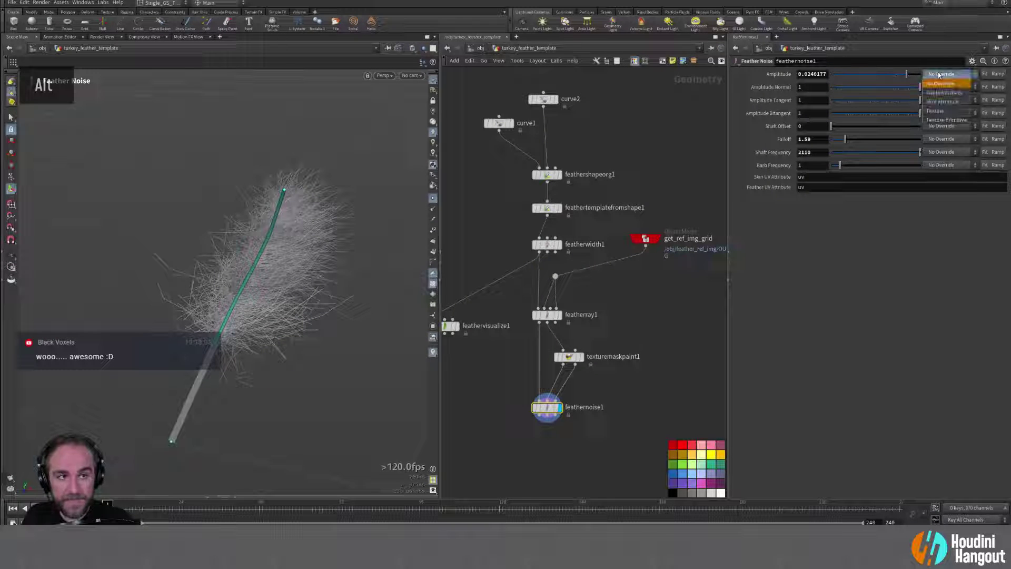
left_click(943, 113)
left_click_drag(181, 335, 134, 340, "alt")
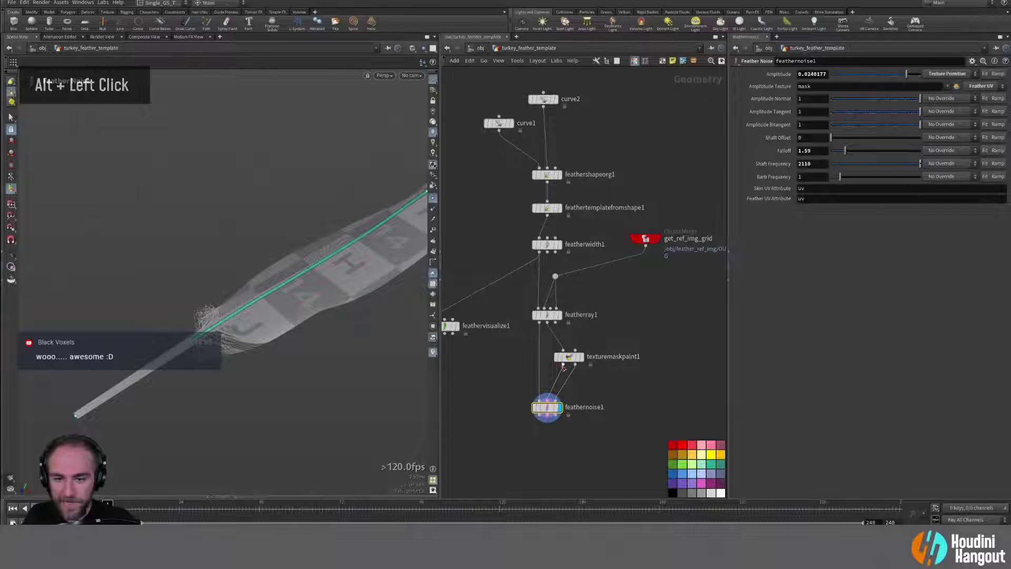
Step: Shrink the mask brush radius to about 0.008 and extend the painted mask along one side of the vane's base
left_click(568, 357)
scroll(203, 366, "down", 5)
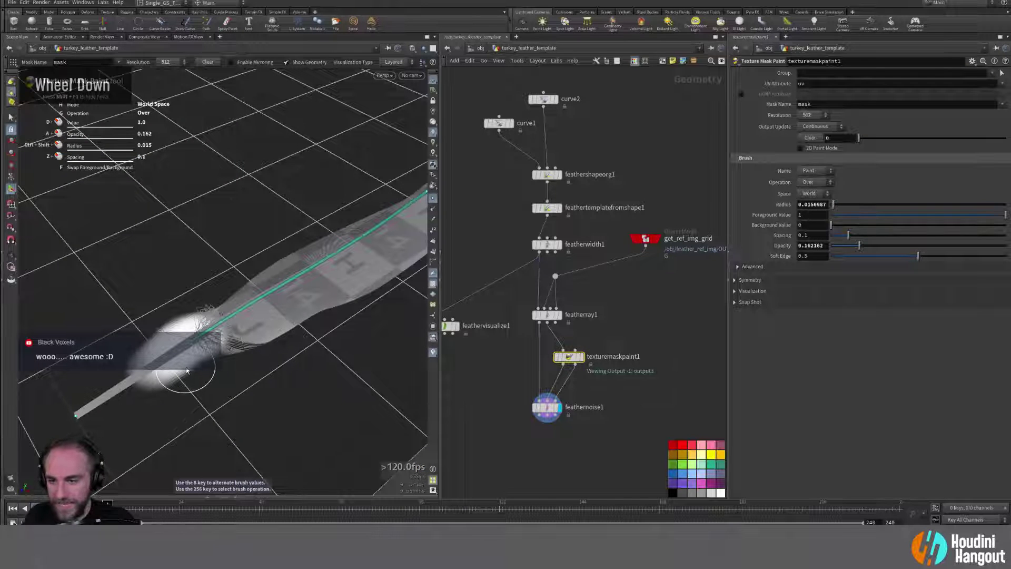
mouse_move(203, 365)
left_mouse_down()
mouse_move(251, 348)
mouse_move(274, 364)
left_mouse_up()
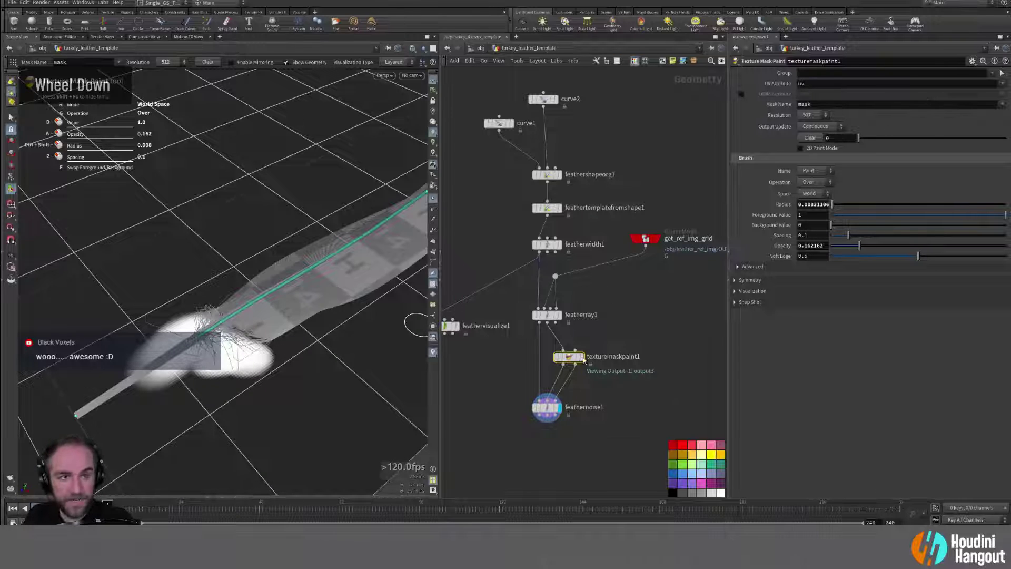
left_click(547, 407)
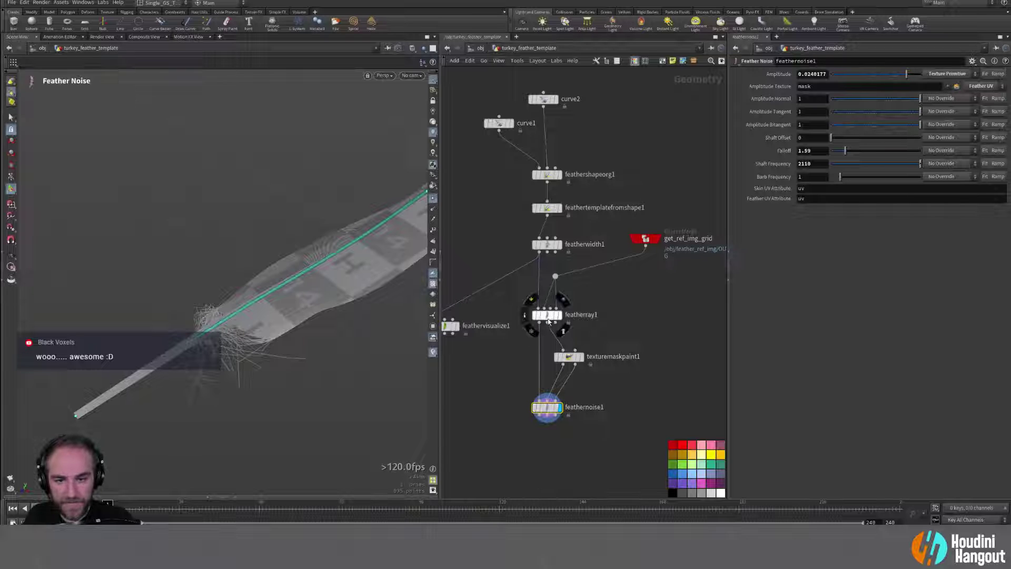
Step: Check featherray1's node information and try Skin UV for feathernoise1's amplitude texture lookup
middle_click(548, 322)
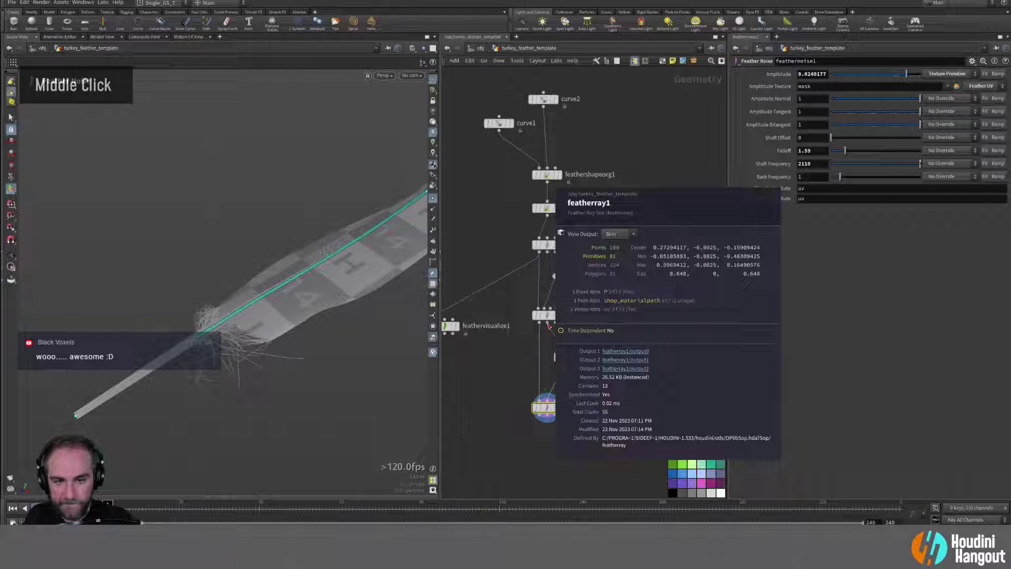
left_click(569, 357)
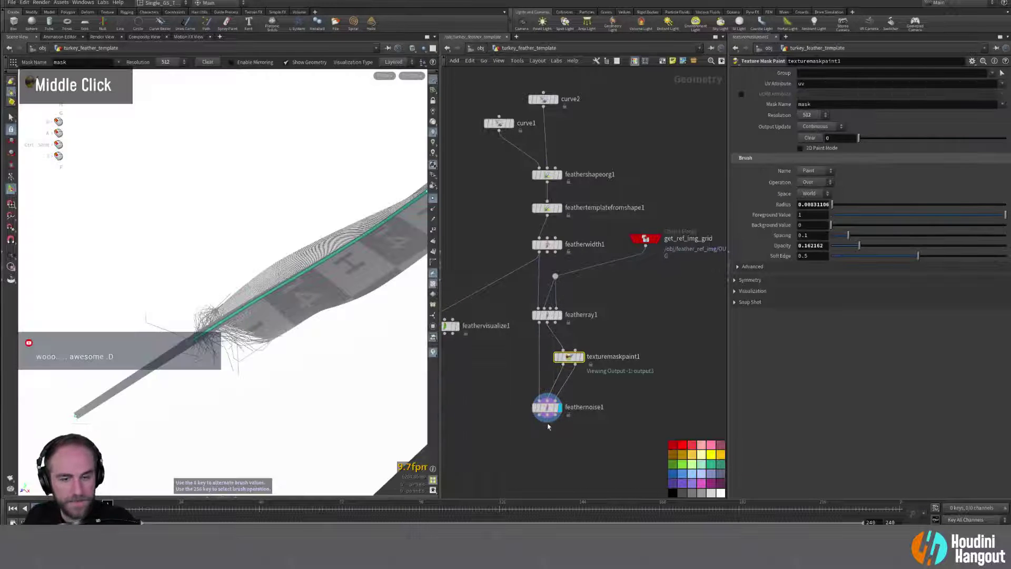
left_click(547, 417)
left_click(996, 89)
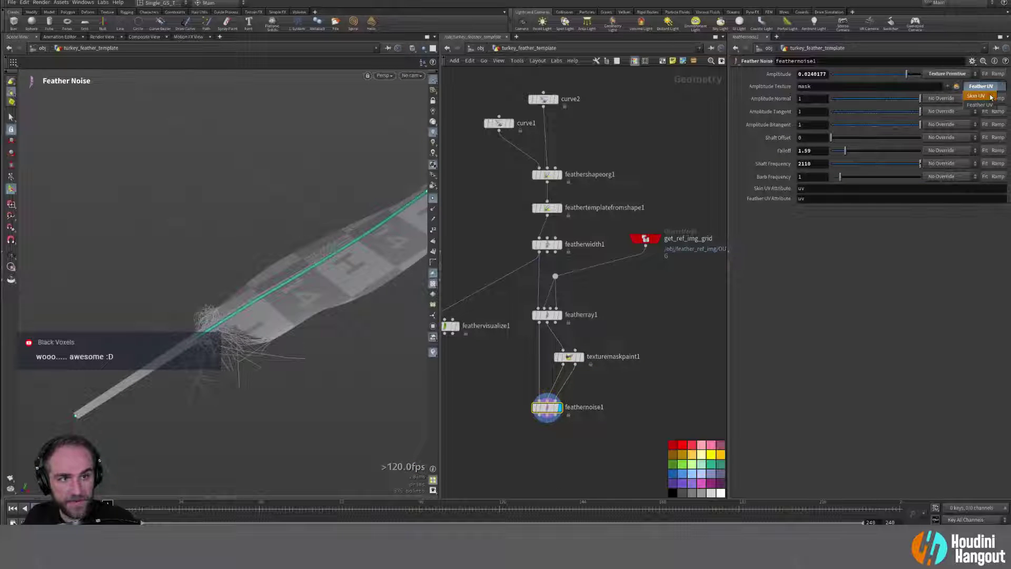
left_click(980, 100)
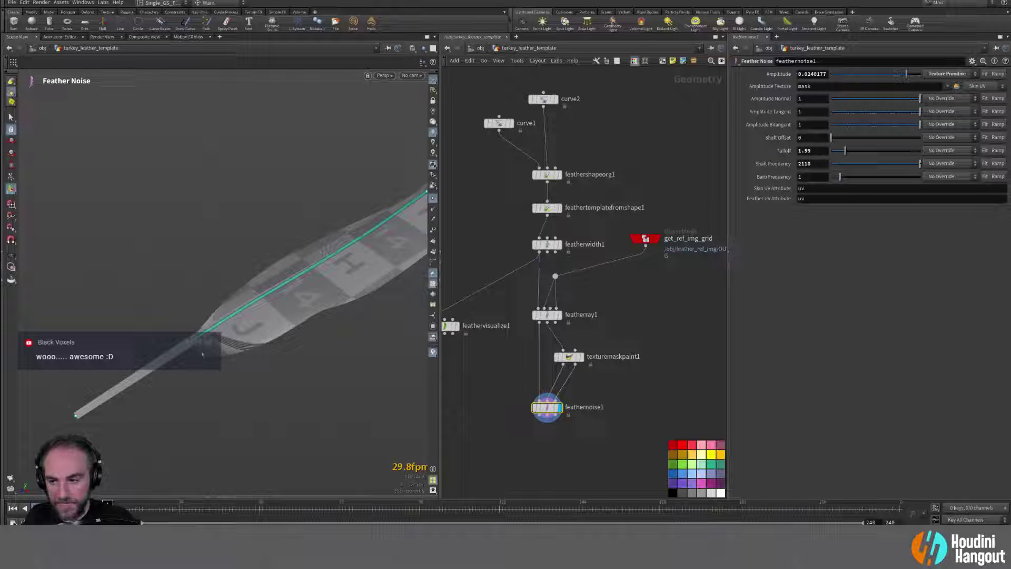
Step: Inspect the painted mask in texturemaskpaint1 and return feathernoise1's amplitude texture lookup to Feather UV
left_click(568, 357)
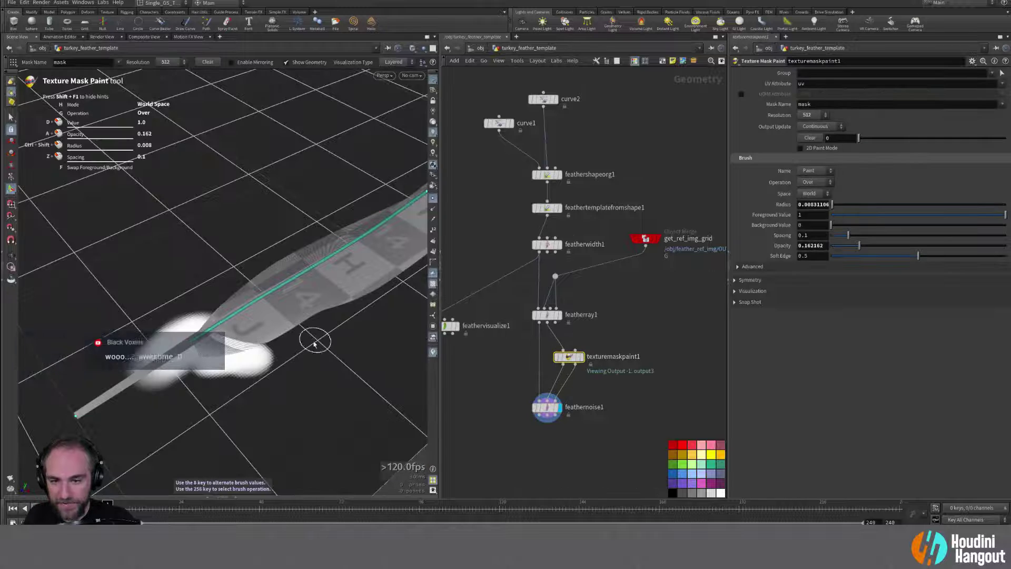
key("ctrl+z")
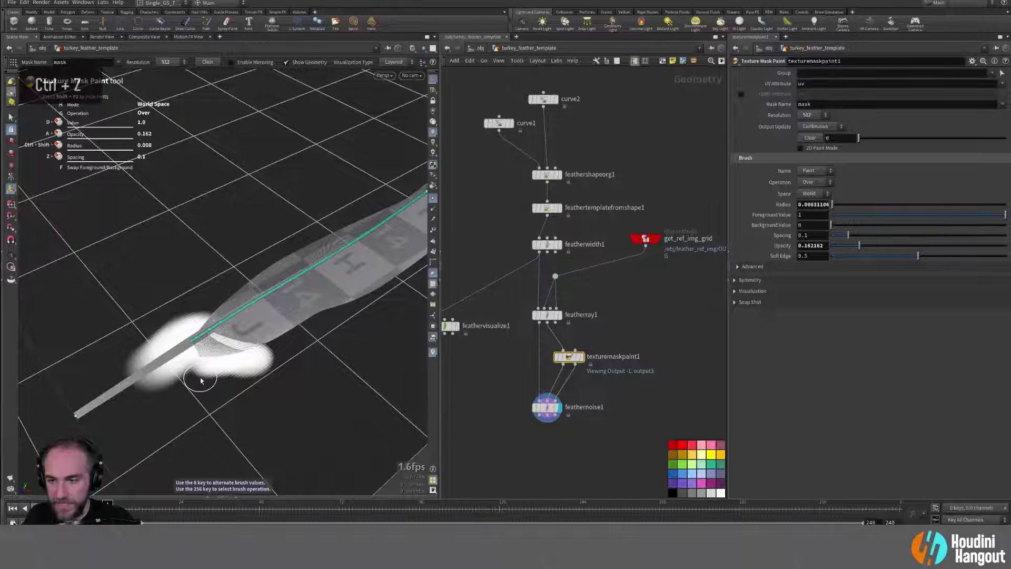
double_click(548, 407)
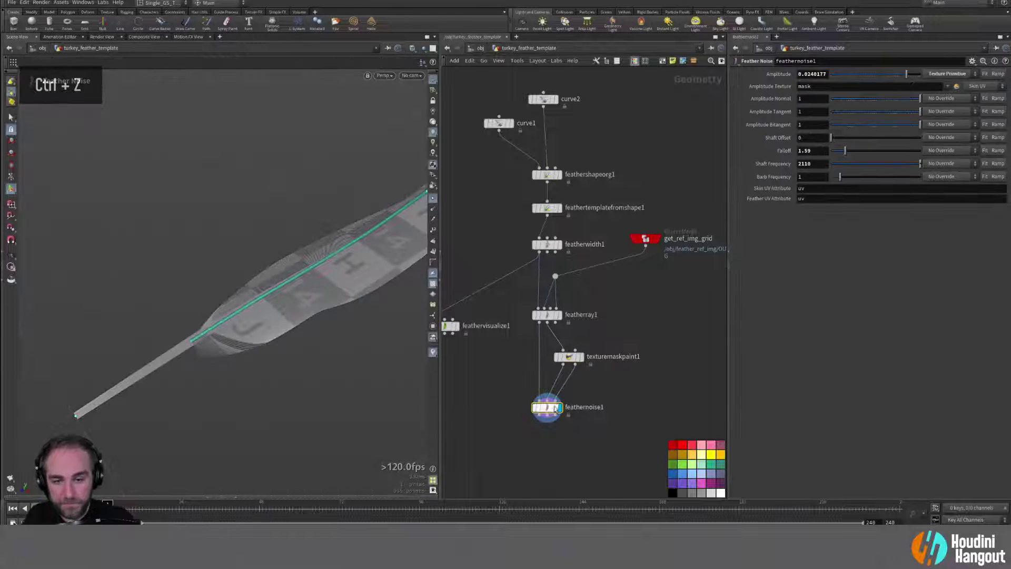
mouse_move(181, 311)
left_mouse_down("alt")
mouse_move(206, 332)
mouse_move(248, 294)
mouse_move(181, 290)
left_mouse_up("alt")
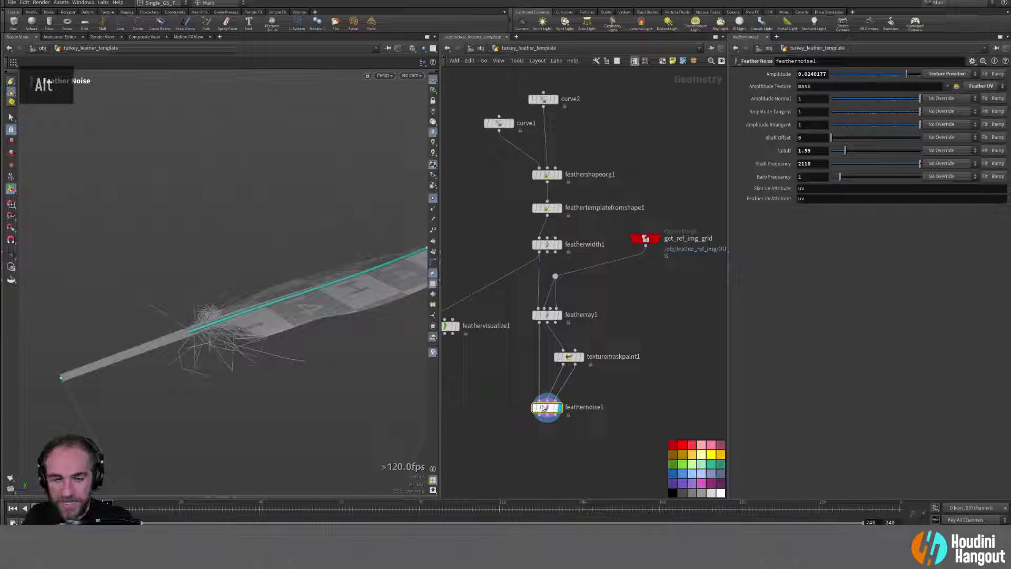
Step: Lower feathernoise1's amplitude to about 0.014
left_click_drag(906, 74, 902, 74)
left_click_drag(200, 364, 221, 379, "alt")
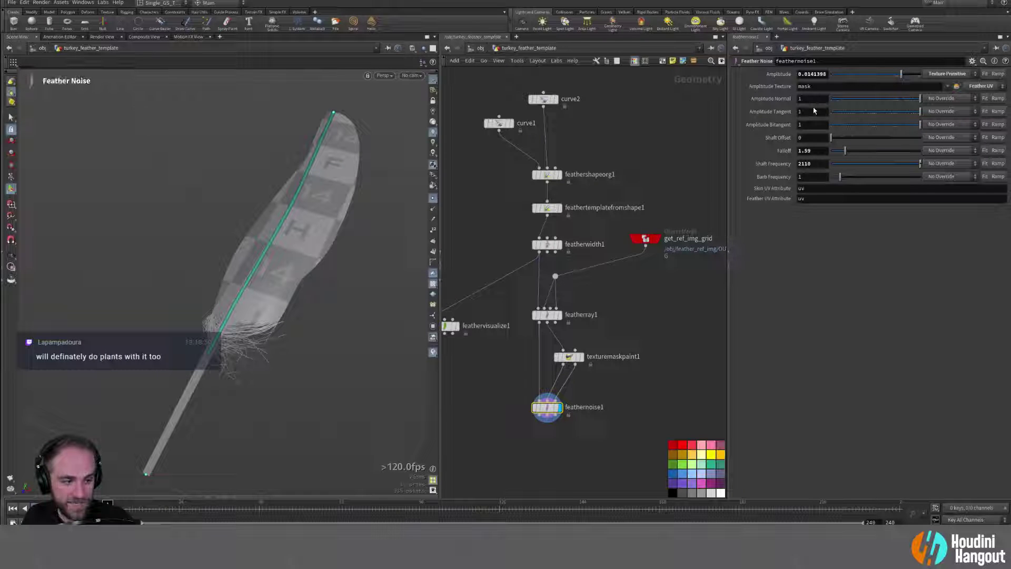
left_click_drag(205, 319, 274, 320, "alt")
Step: Set the mask brush radius to about 0.011 and opacity to 0.109, and paint more mask around the vane's base
left_click(569, 357)
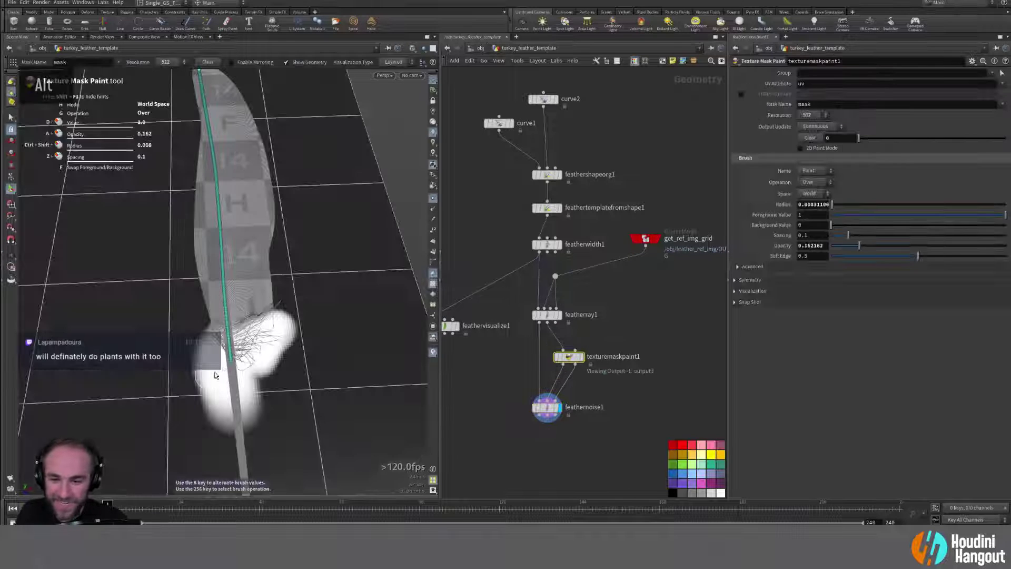
scroll(208, 365, "up", 1)
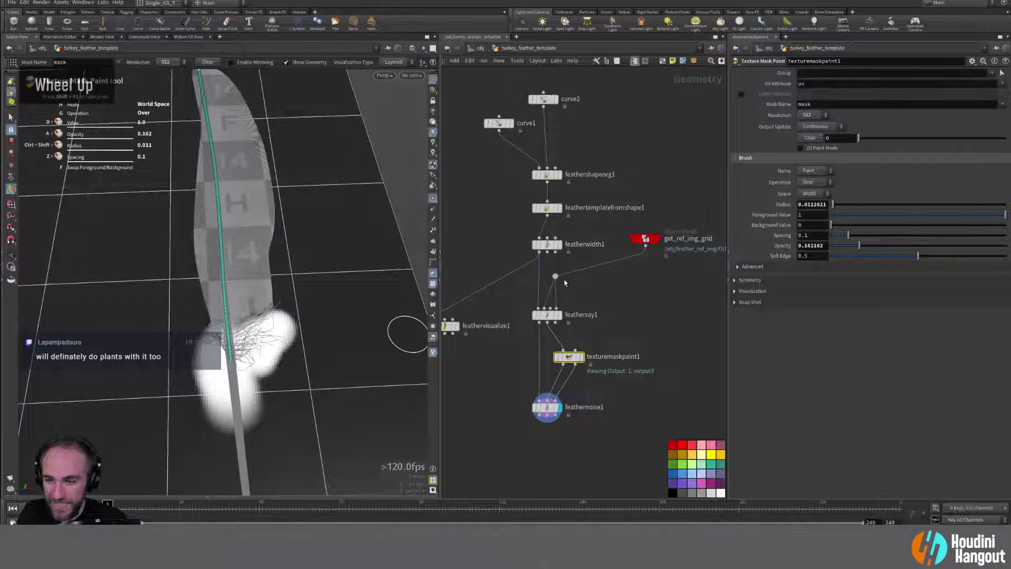
left_click_drag(858, 245, 852, 245)
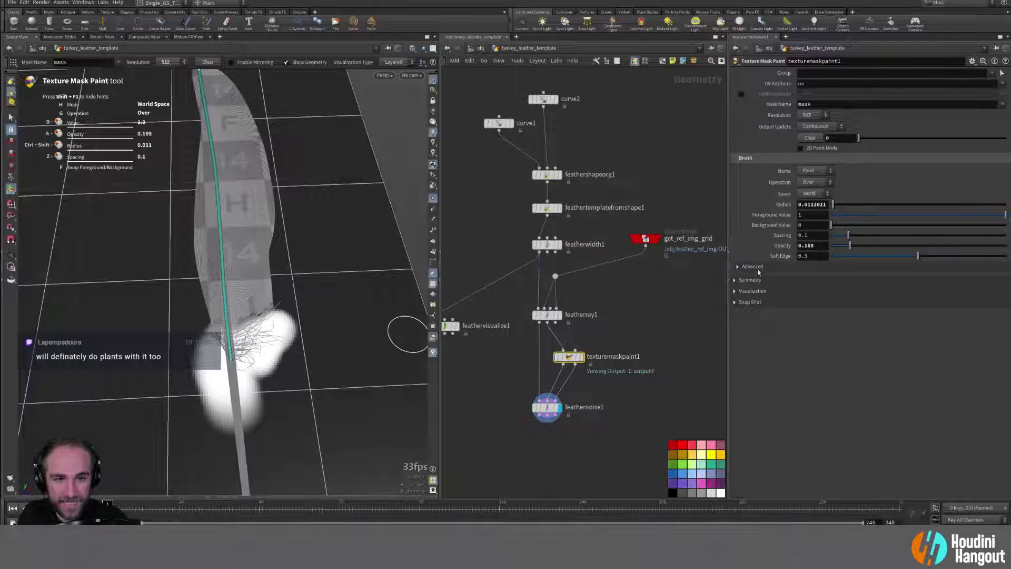
mouse_move(196, 358)
left_mouse_down()
mouse_move(275, 382)
mouse_move(285, 375)
left_mouse_up()
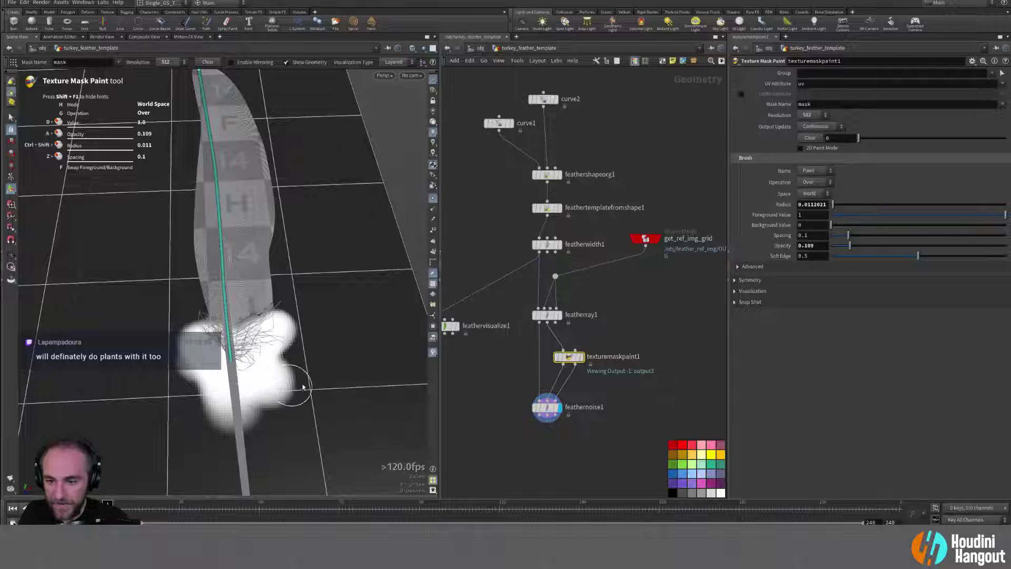
Step: Clear the mask and repaint it softly on both sides of the vane's base with opacity 0.045 and radius about 0.017
left_click(805, 138)
scroll(214, 432, "down", 1)
scroll(214, 432, "up", 2)
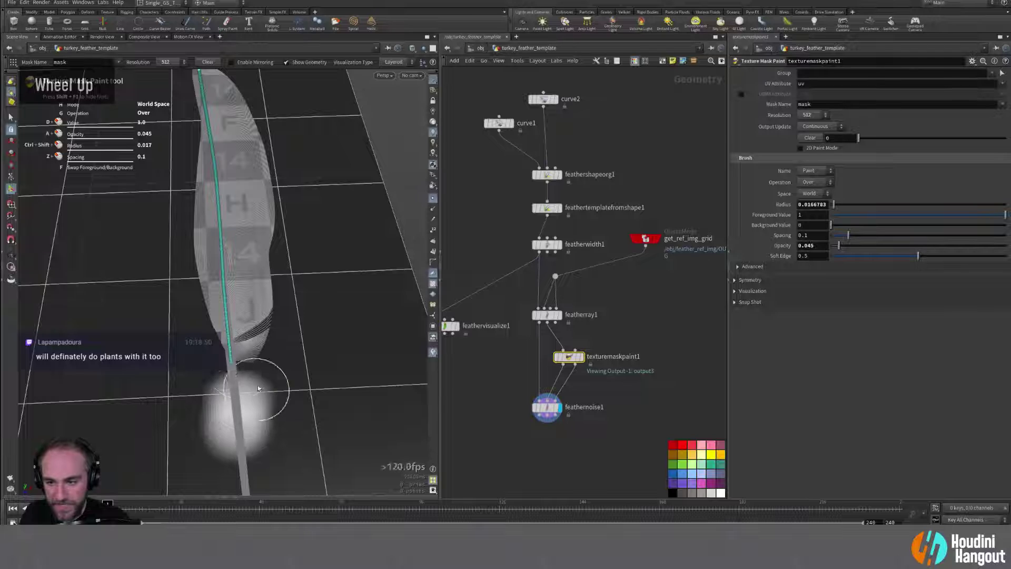
double_click(247, 371)
mouse_move(248, 371)
left_mouse_down()
mouse_move(237, 352)
mouse_move(243, 333)
mouse_move(226, 340)
mouse_move(257, 337)
mouse_move(216, 347)
mouse_move(287, 355)
mouse_move(234, 321)
mouse_move(221, 343)
mouse_move(273, 354)
left_mouse_up()
right_click_drag(274, 355, 301, 337, "alt")
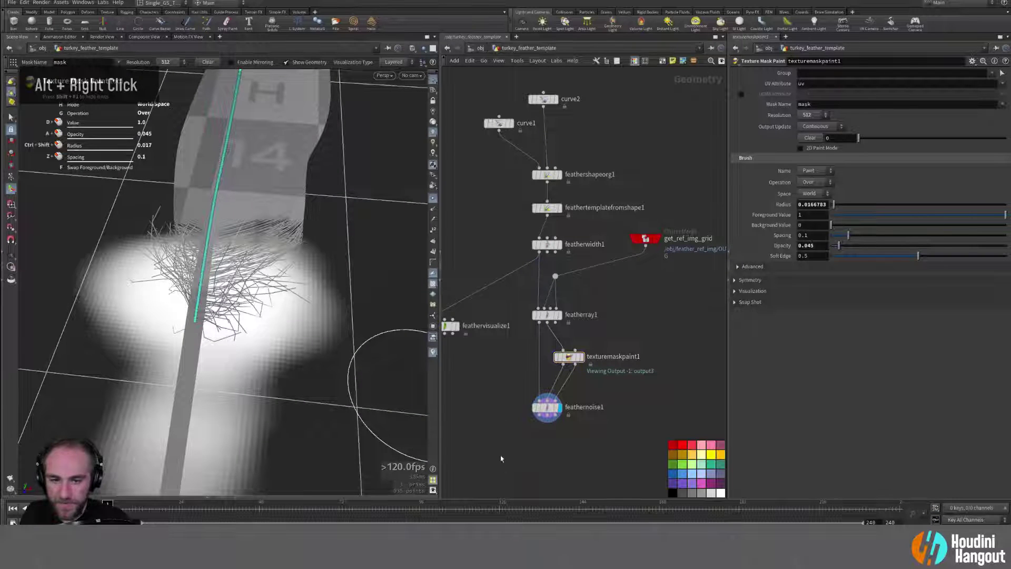
Step: Select feathernoise1 and examine the frayed barbs at the vane's base on the whole feather
left_click(546, 406)
mouse_move(307, 334)
left_mouse_down("alt")
mouse_move(230, 319)
mouse_move(274, 319)
left_mouse_up("alt")
right_click_drag(274, 320, 293, 346, "alt")
left_click_drag(294, 345, 266, 346, "alt")
middle_click_drag(267, 346, 204, 340, "alt")
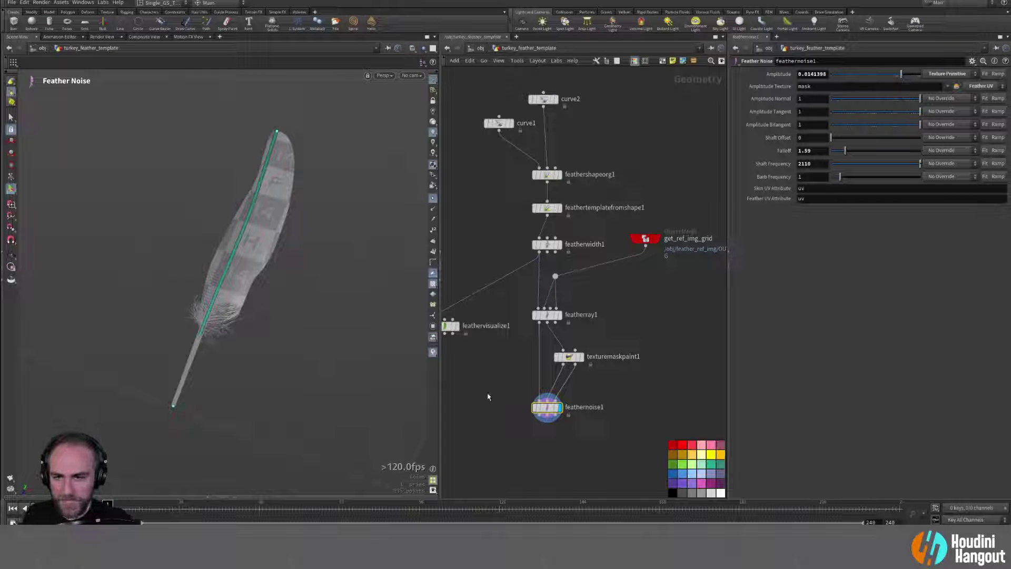
right_click_drag(489, 396, 521, 404, "alt")
middle_click_drag(522, 404, 526, 401, "alt")
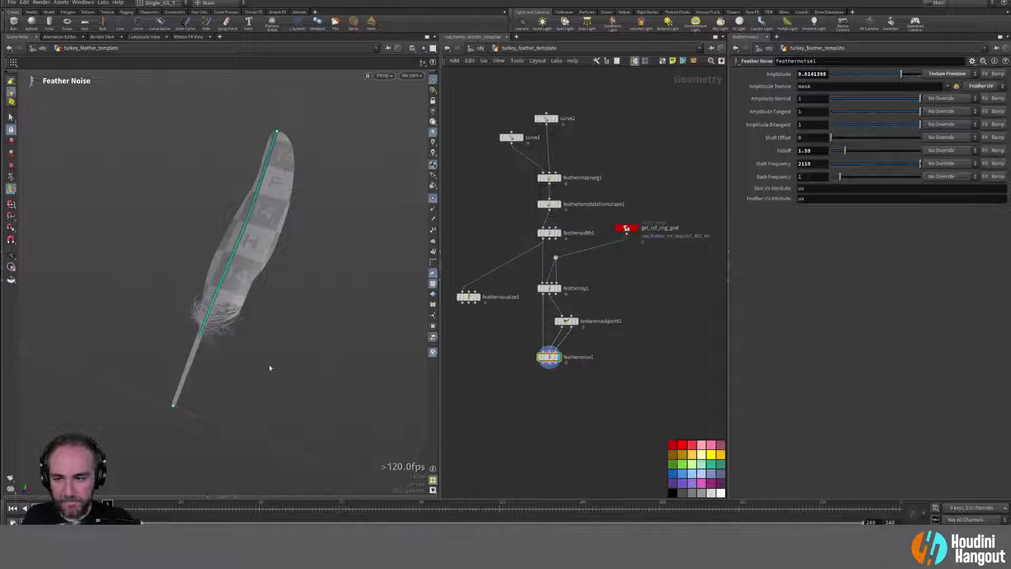
Step: Compare feathernoise1's P_barb values in the geometry spreadsheet with the node bypassed and enabled, and restore the full-size viewport
double_click(234, 496)
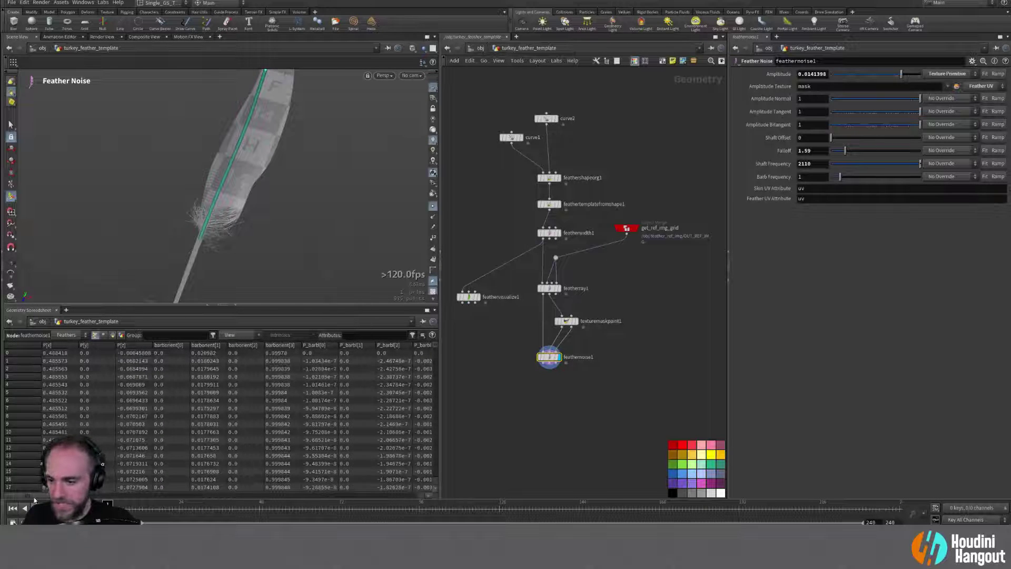
left_click_drag(34, 496, 92, 495)
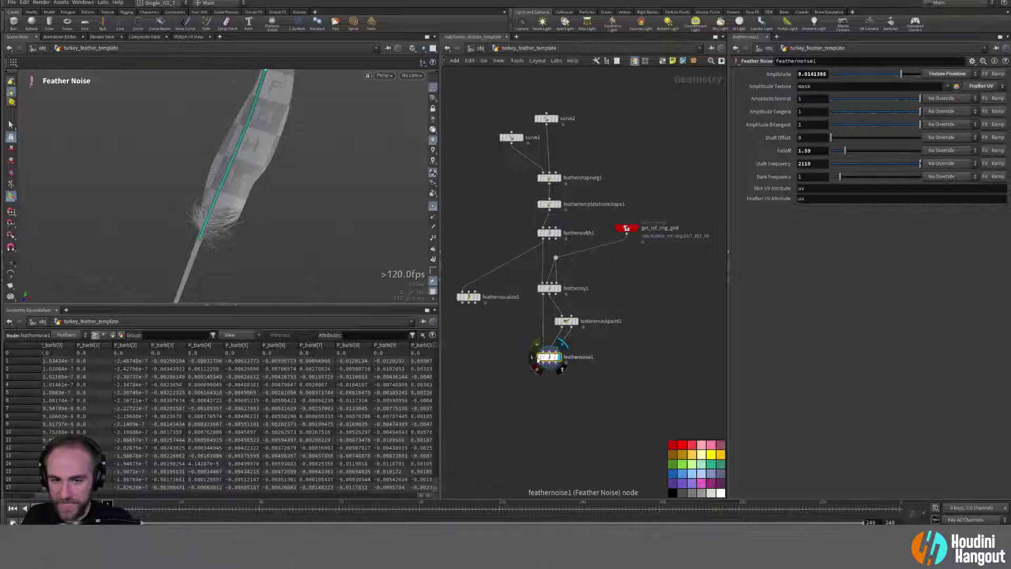
left_click(540, 360)
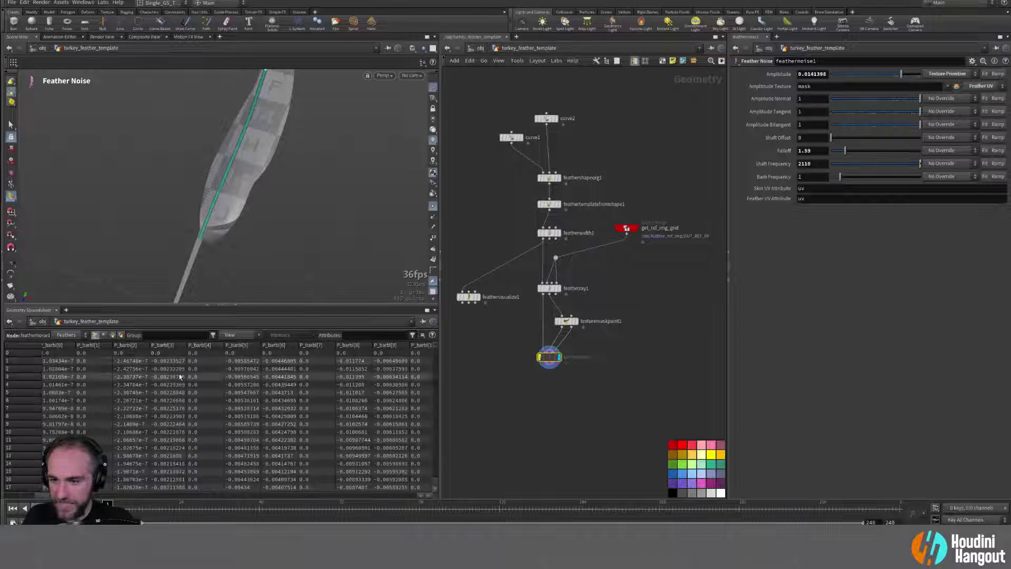
left_click(540, 358)
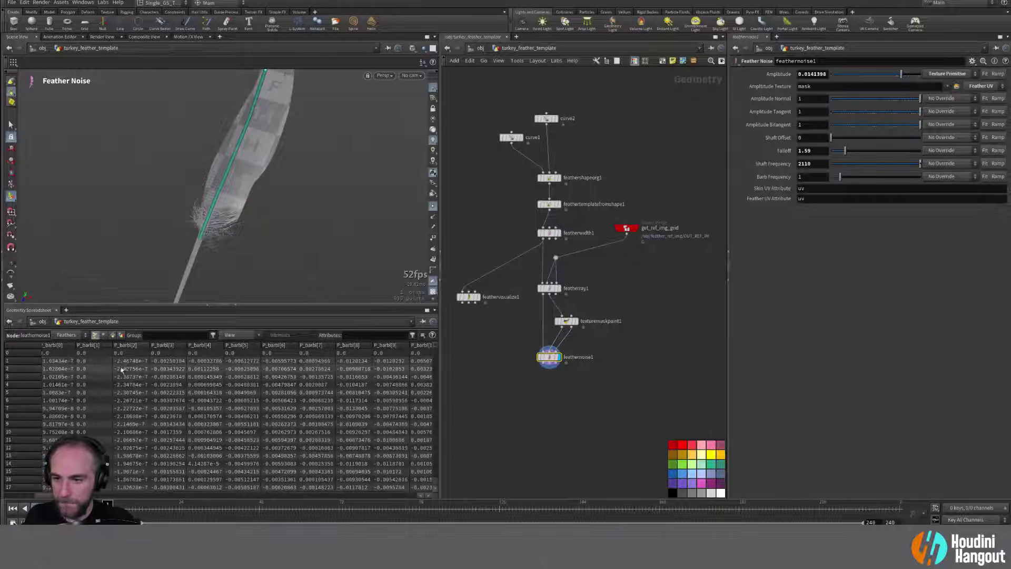
mouse_move(210, 224)
left_mouse_down("alt")
mouse_move(260, 210)
mouse_move(215, 226)
left_mouse_up("alt")
right_click_drag(215, 225, 192, 233, "alt")
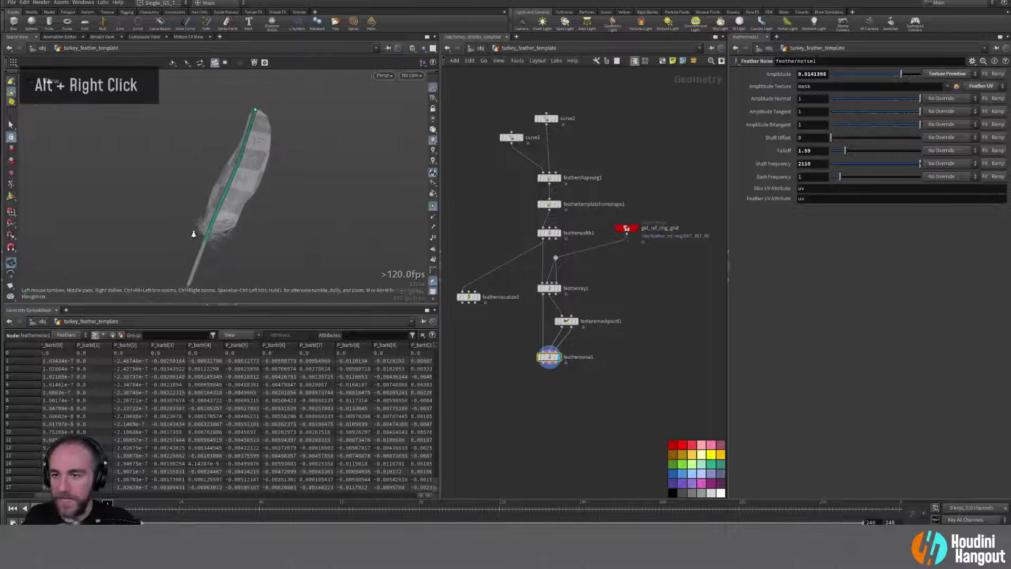
left_click_drag(192, 233, 217, 232, "alt")
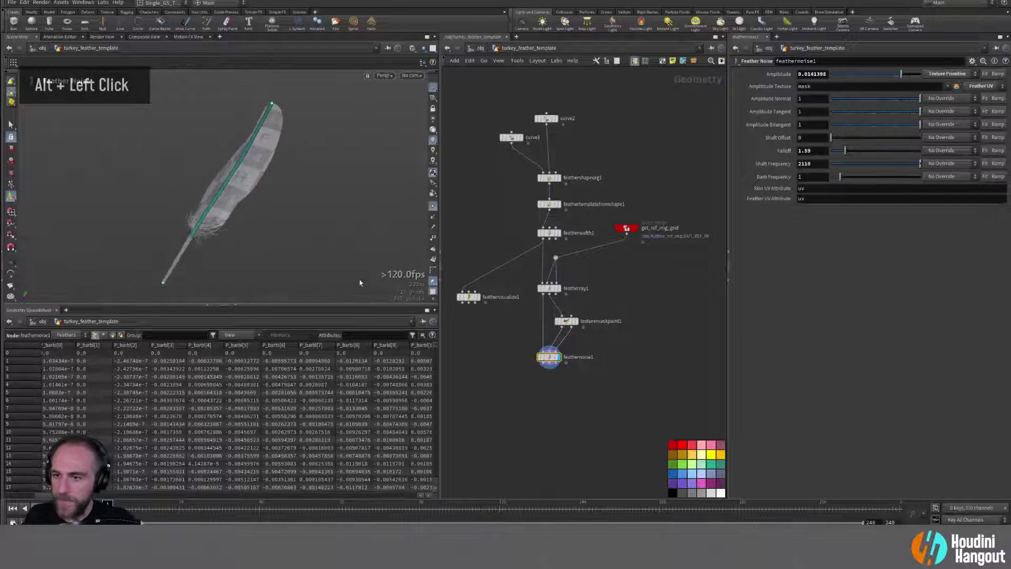
double_click(236, 306)
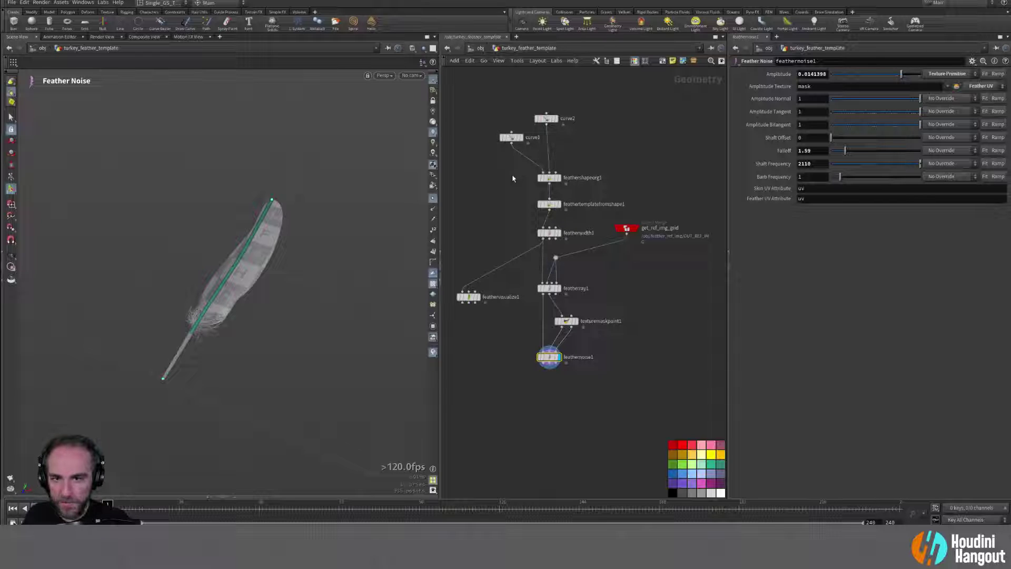
Step: Display get_ref_img_grid and examine the range of turkey wing feathers in the reference photo
left_click(635, 229)
double_click(626, 228)
right_click_drag(242, 274, 269, 284, "alt")
middle_click_drag(269, 284, 270, 314, "alt")
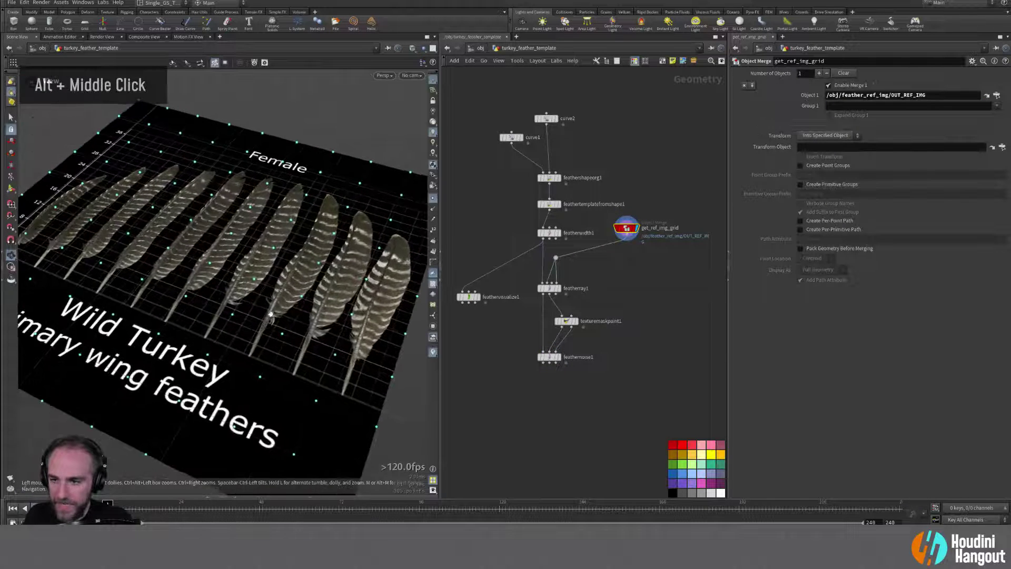
left_click_drag(270, 315, 248, 298, "alt")
middle_click_drag(248, 298, 227, 311, "alt")
left_click_drag(226, 311, 186, 310, "alt")
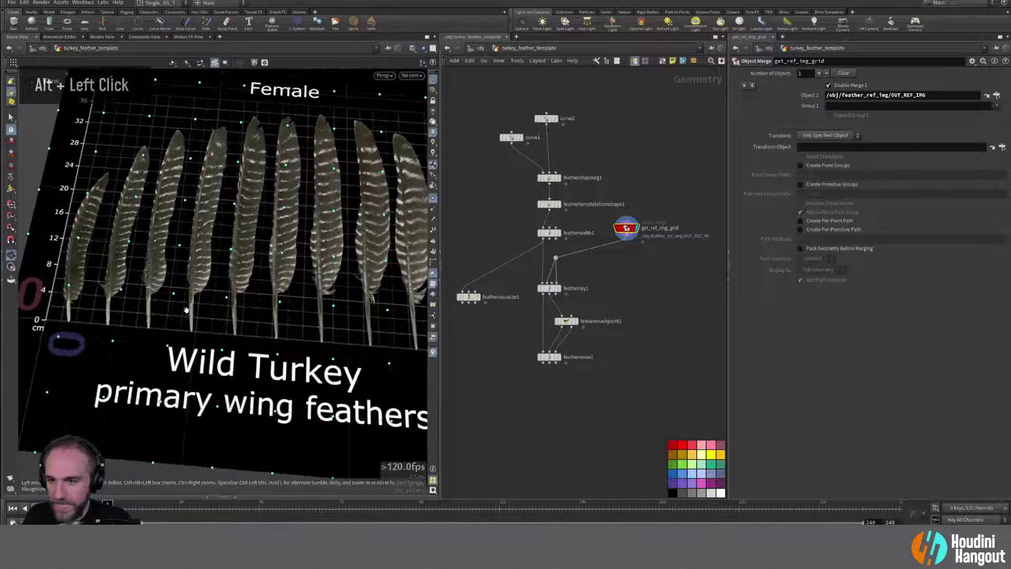
middle_click_drag(186, 309, 61, 273, "alt")
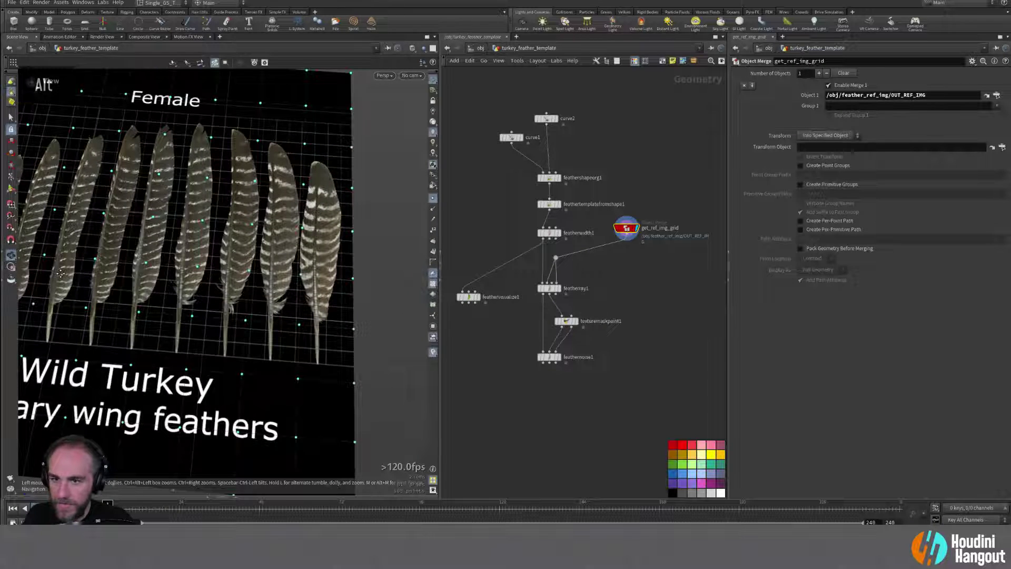
left_click_drag(60, 273, 266, 266, "alt")
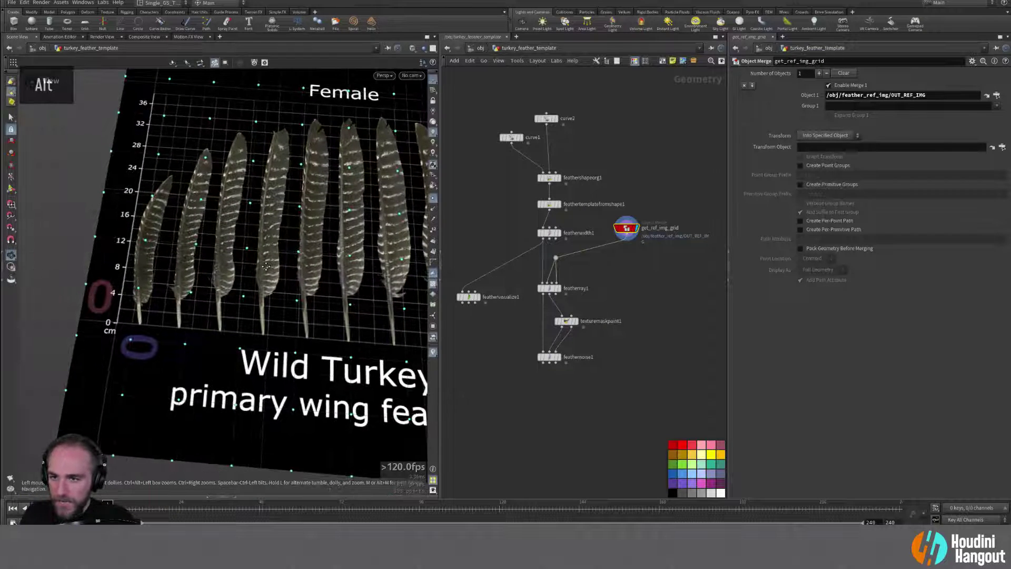
right_click_drag(266, 266, 295, 266, "alt")
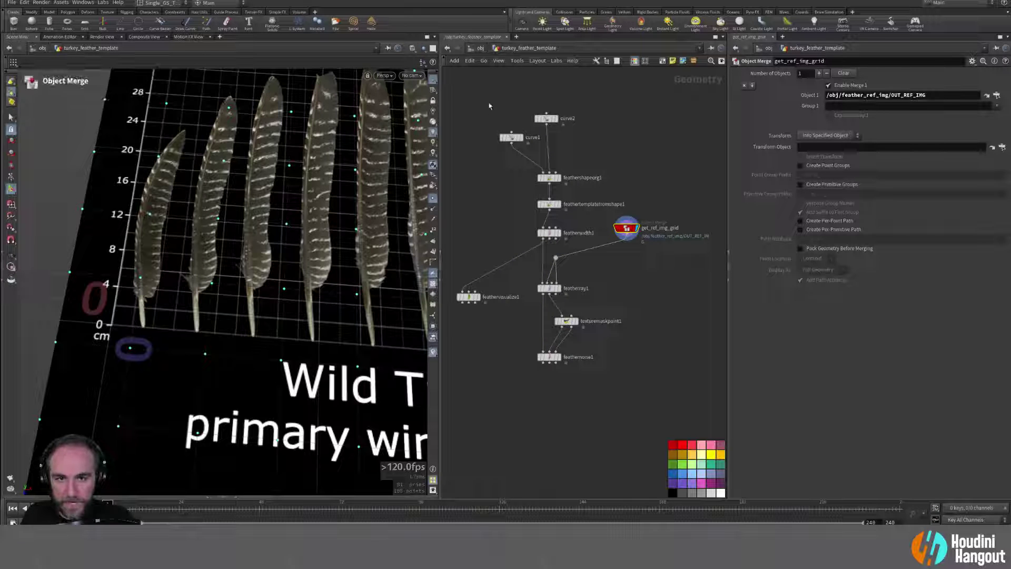
Step: Duplicate the two curves with their feathershapeorg1, feathertemplatefromshape1 and featherwidth1 nodes as a second branch beside the original
left_click_drag(481, 101, 594, 240)
middle_click_drag(480, 221, 500, 224)
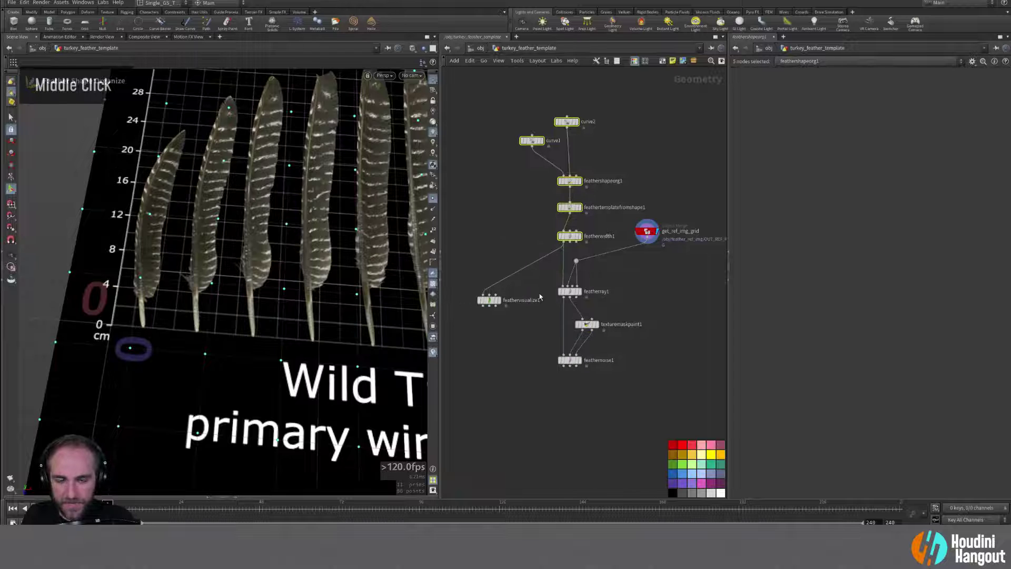
left_click_drag(508, 107, 536, 144)
middle_click_drag(536, 145, 511, 235)
left_click_drag(467, 98, 574, 237)
left_click_drag(506, 232, 624, 230, "alt")
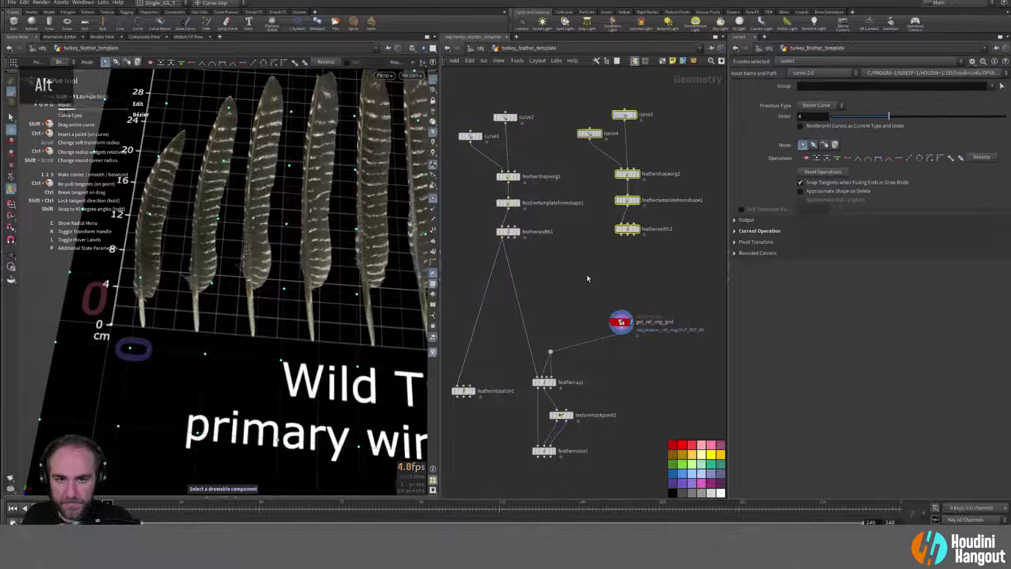
Step: Merge the featherwidth1 and featherwidth2 outputs and insert the merge node into the wire feeding featherray1
left_click(588, 279)
left_click(628, 236, "shift")
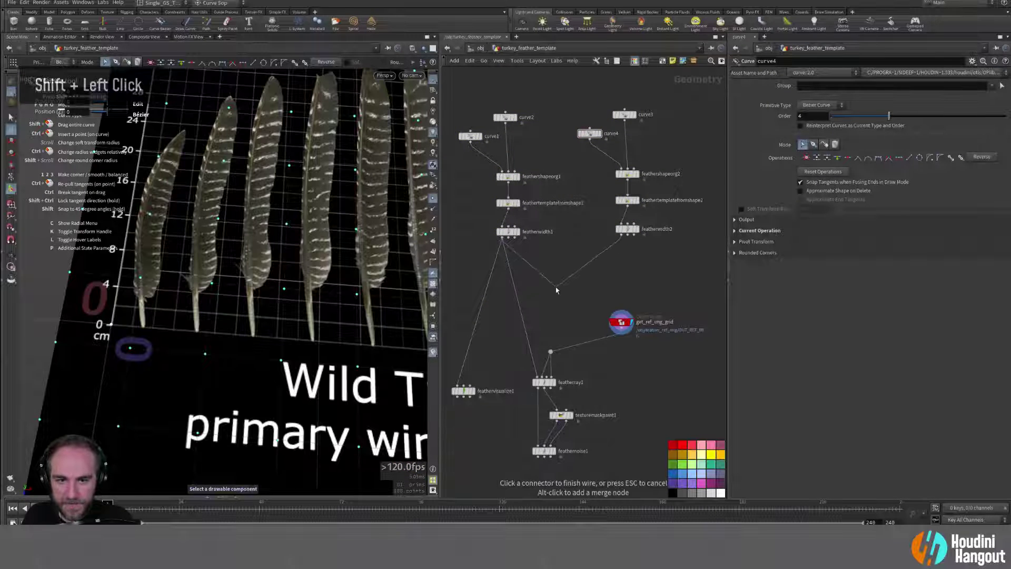
left_click(556, 289, "alt")
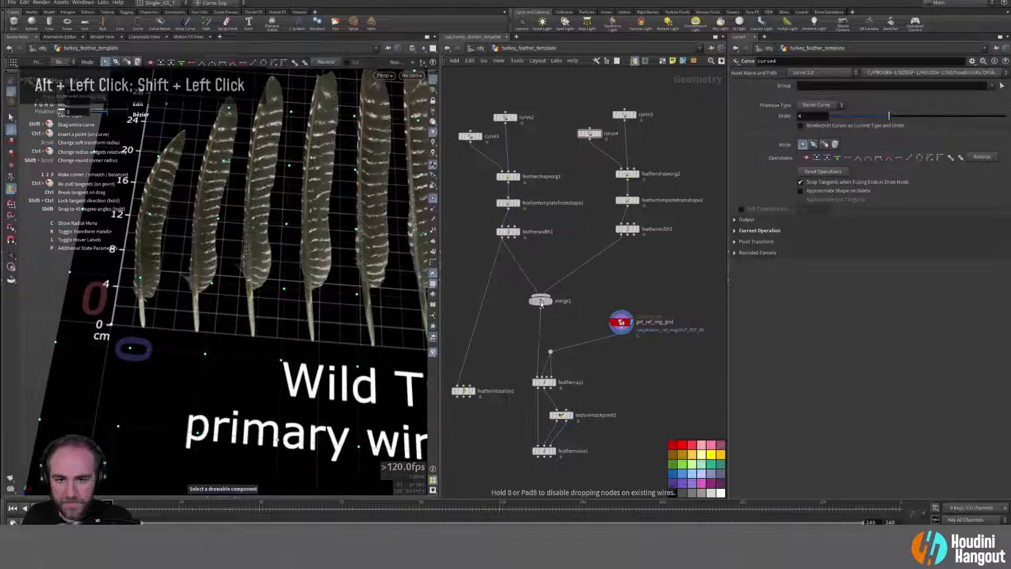
left_click(541, 304)
Step: Reset the drawing operations of the duplicated nodes curve4 and curve3 to clear their copied curves
left_click(589, 133)
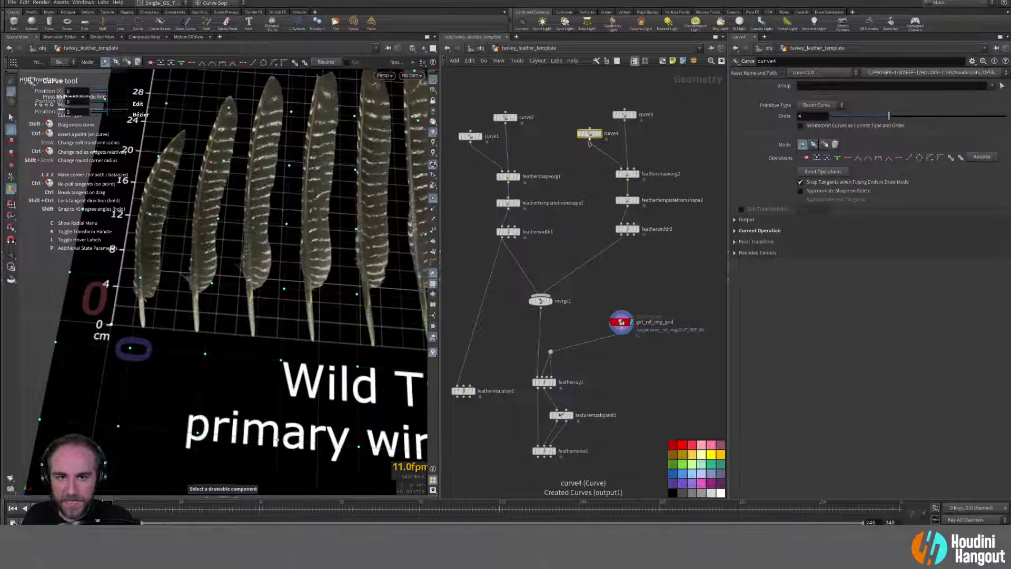
scroll(764, 185, "up", 1)
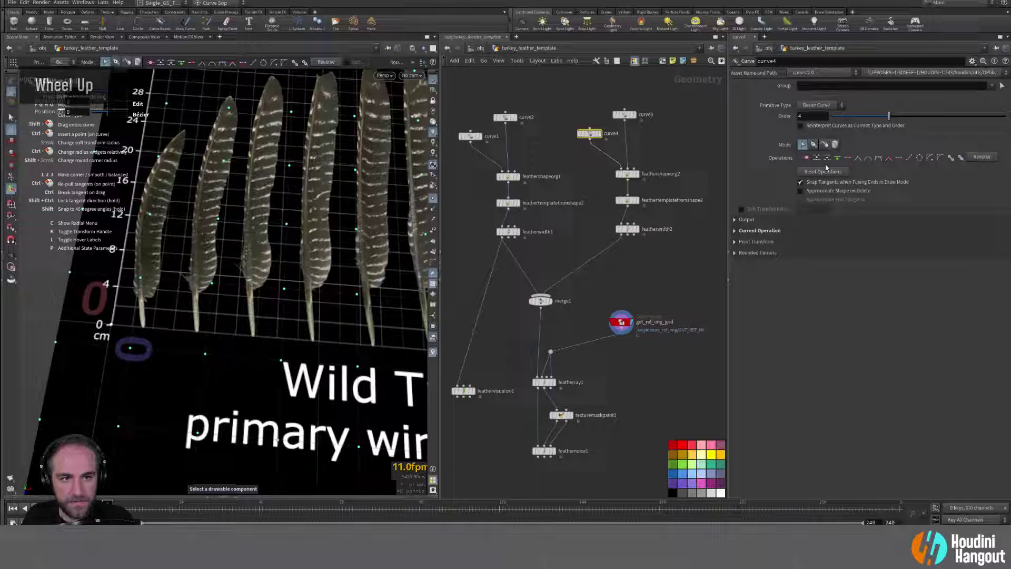
left_click(623, 115)
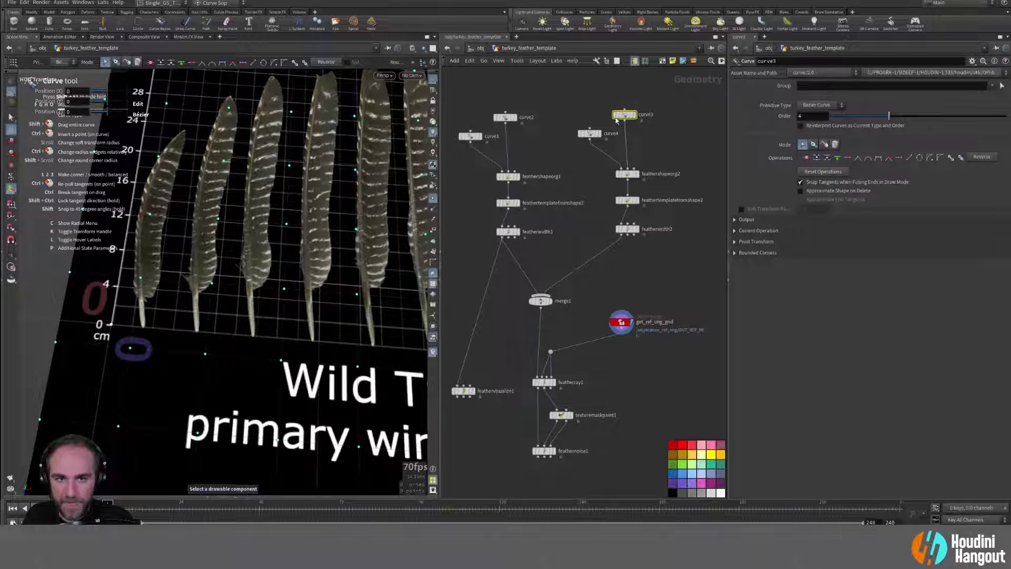
left_click(590, 133)
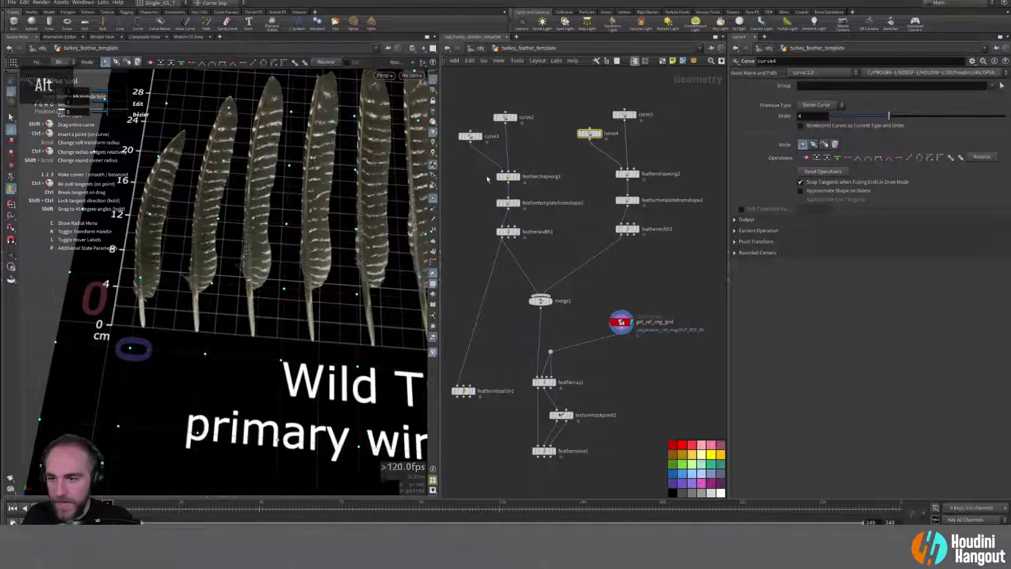
Step: Display curve4 in draw mode with get_ref_img_grid as a selectable template behind it
key("Return")
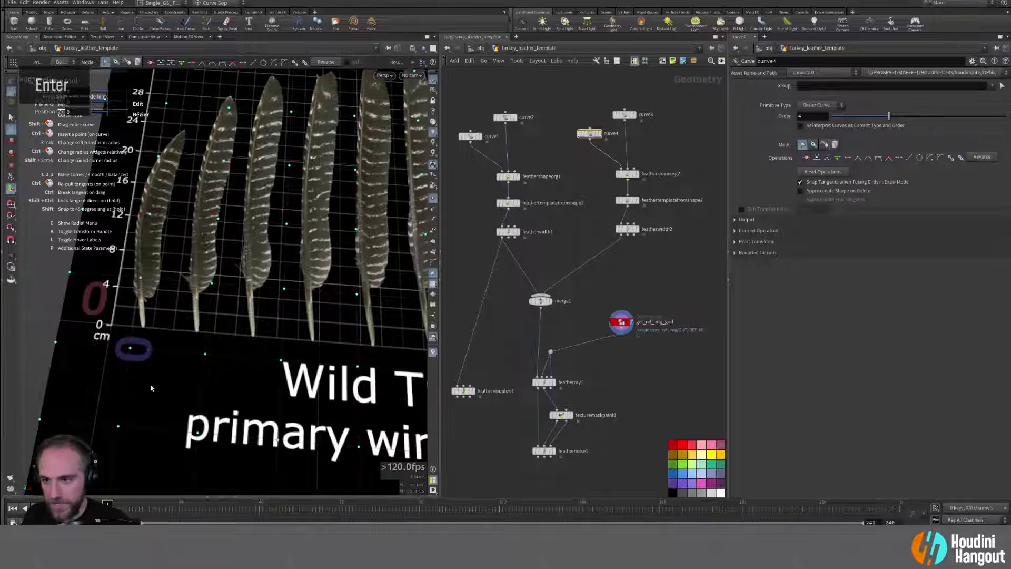
middle_click_drag(151, 339, 191, 335, "alt")
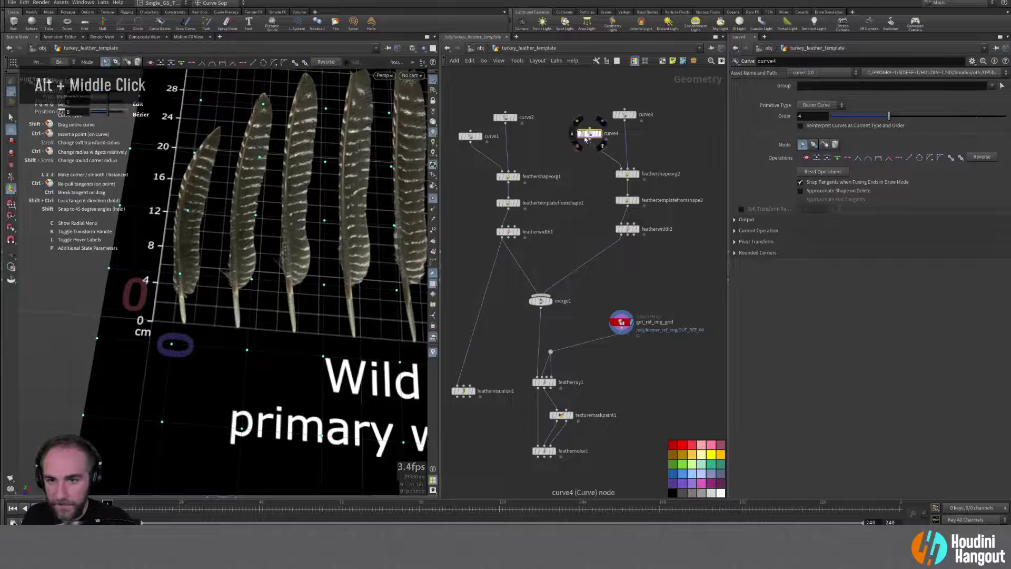
double_click(602, 134)
key("Return")
key("Escape")
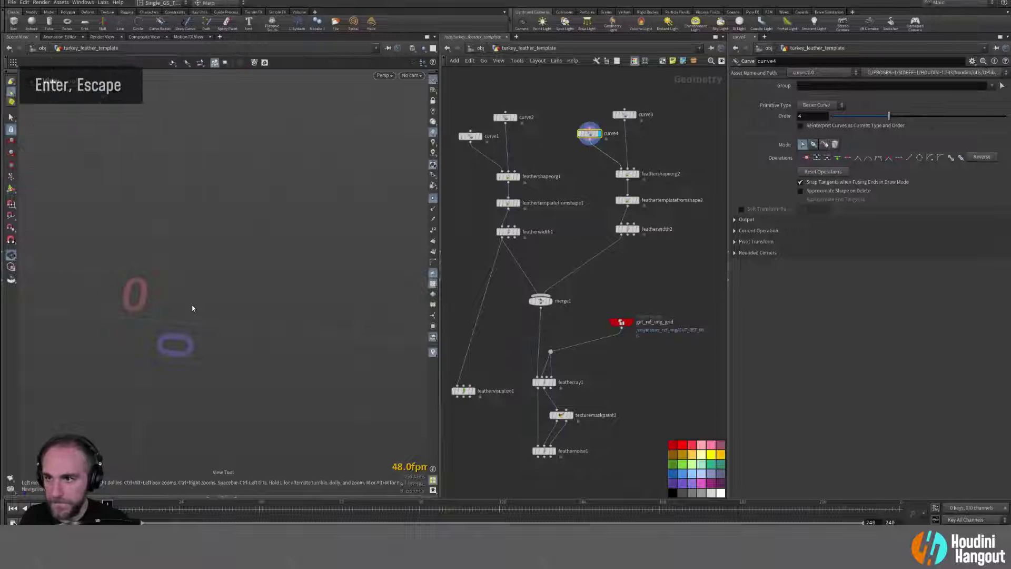
key("g")
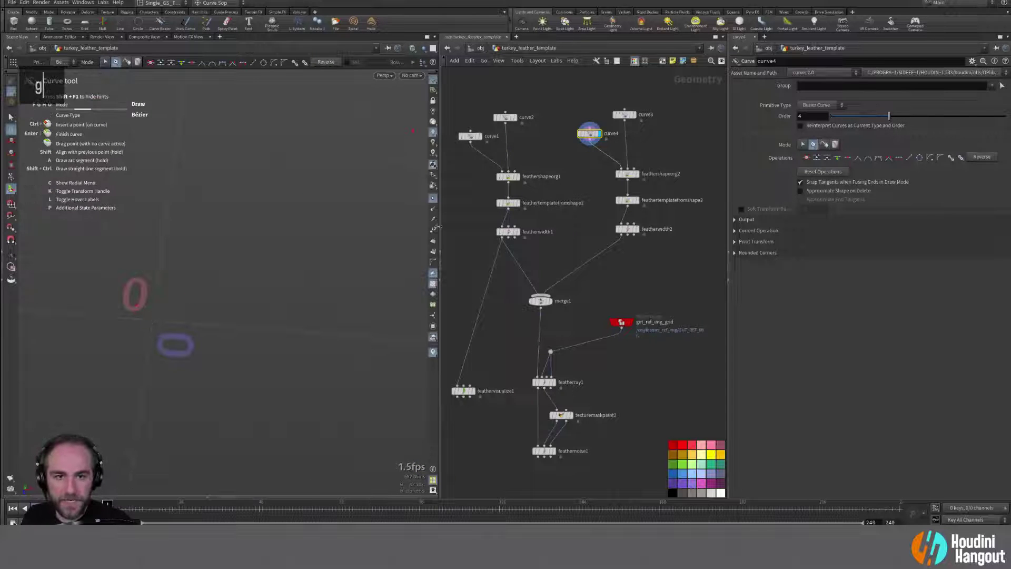
left_click(628, 326, "ctrl")
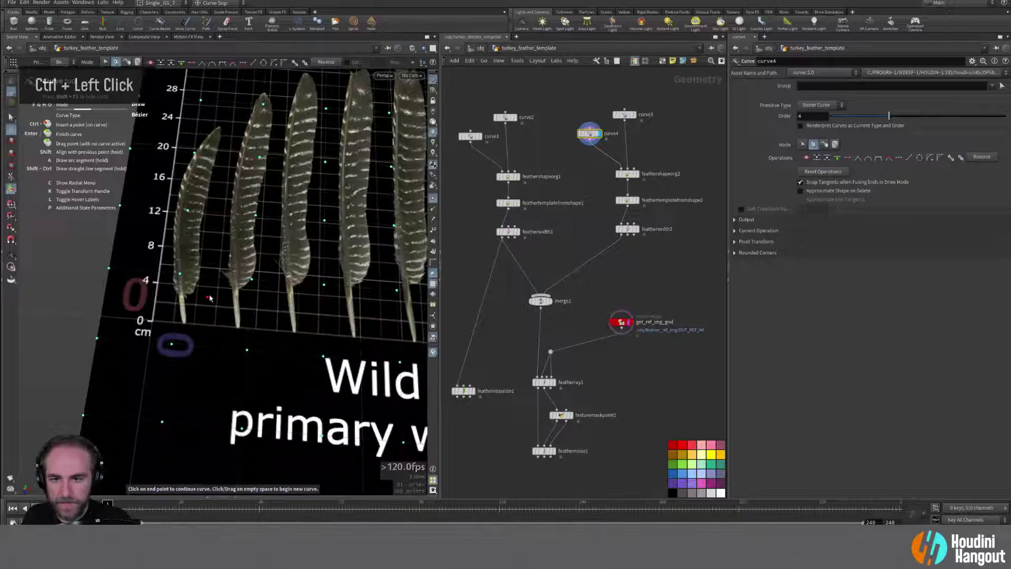
mouse_move(182, 309)
right_mouse_down("alt")
mouse_move(250, 241)
mouse_move(196, 296)
right_mouse_up("alt")
middle_click_drag(237, 268, 211, 318, "alt")
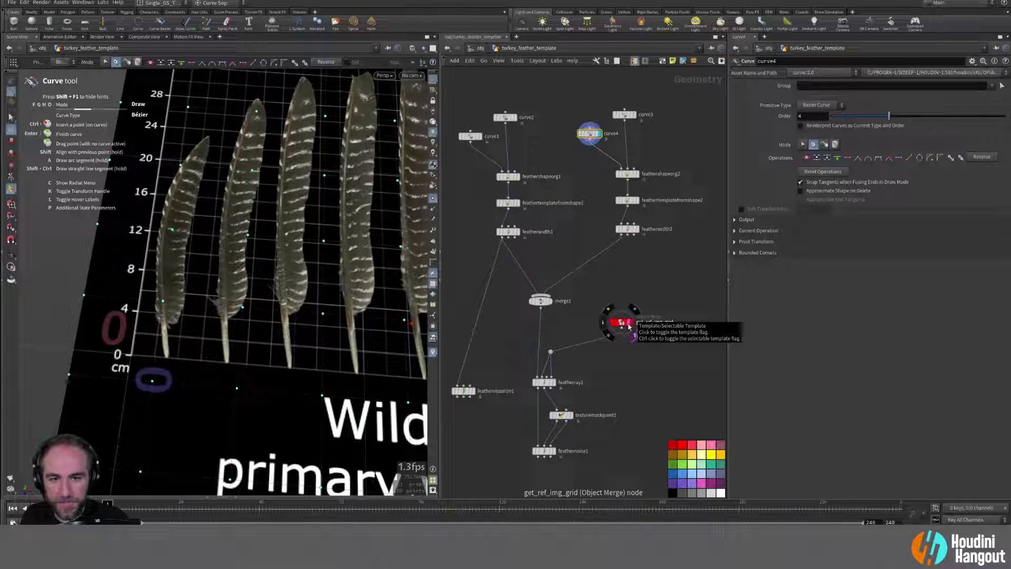
left_click(628, 327)
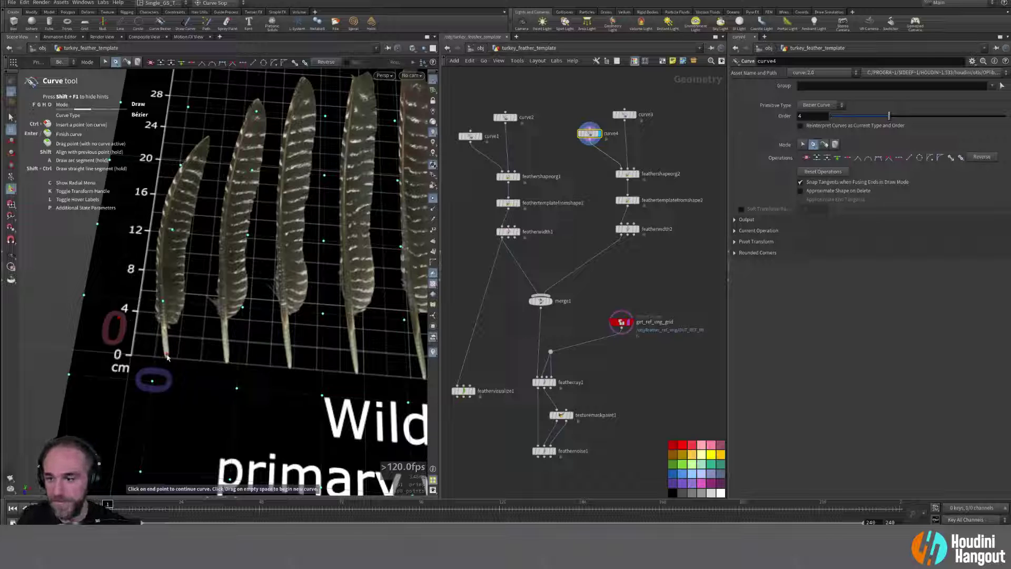
Step: Draw a Bézier curve in curve4 along the shortest reference feather's shaft, from its base to its tip
left_click_drag(168, 359, 163, 318)
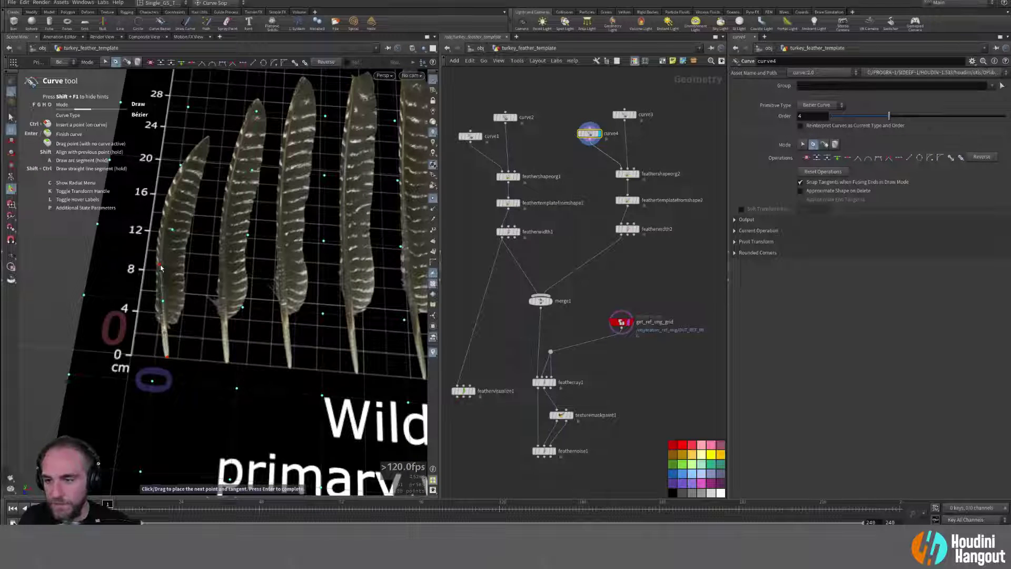
left_click_drag(161, 269, 162, 249)
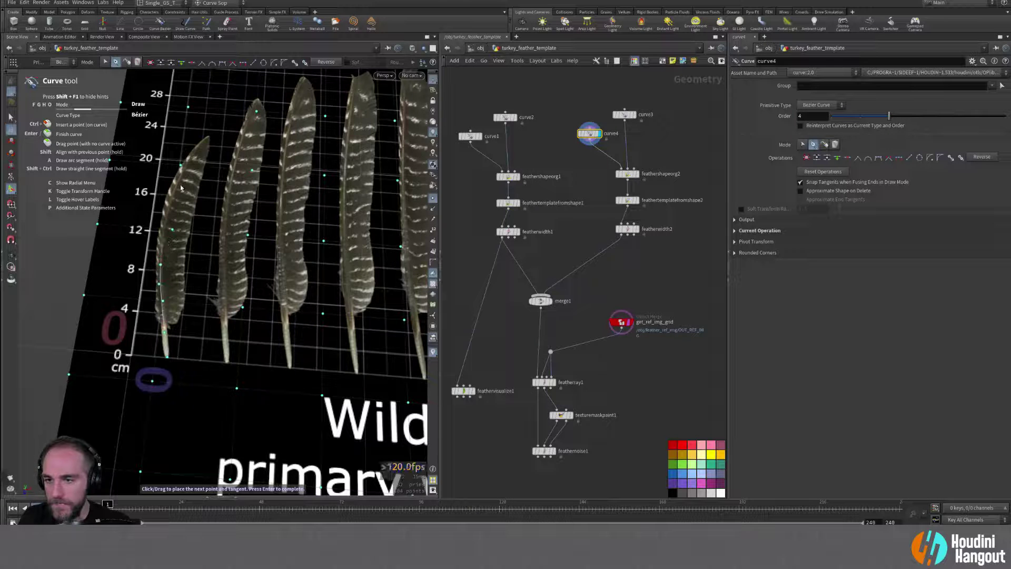
left_click_drag(176, 181, 188, 166)
left_click(204, 145)
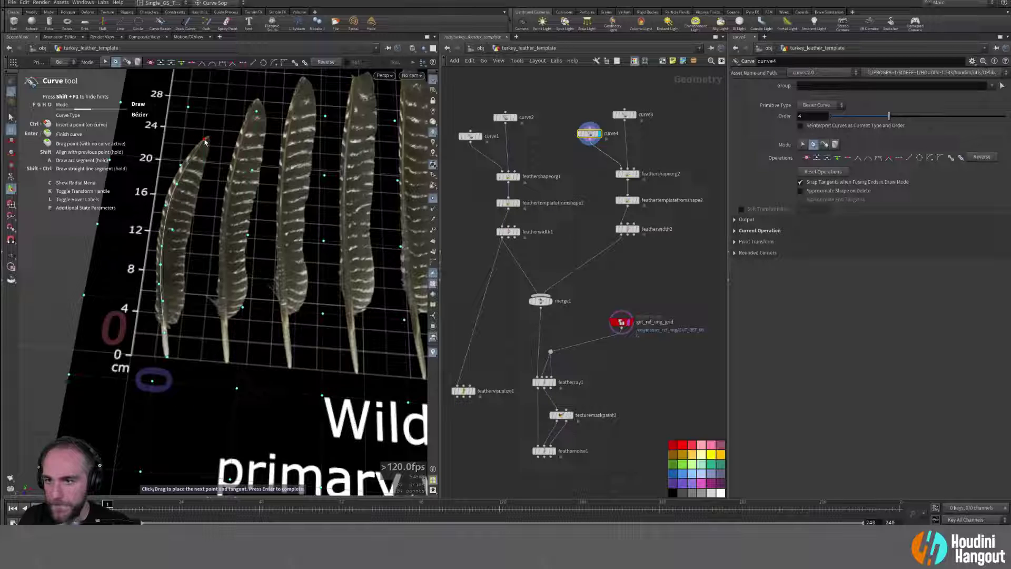
left_click_drag(205, 142, 213, 135)
Step: Adjust curve4's points and tangents to follow the feather's shaft more closely, and return to draw mode
middle_click_drag(213, 135, 227, 126, "alt")
right_click_drag(232, 121, 190, 221, "alt")
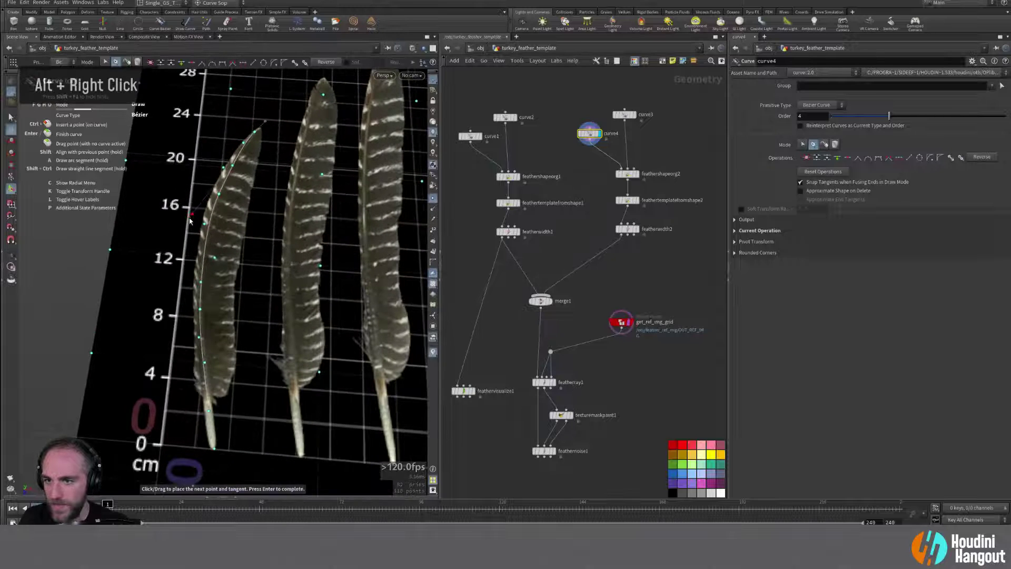
key("g")
key("f")
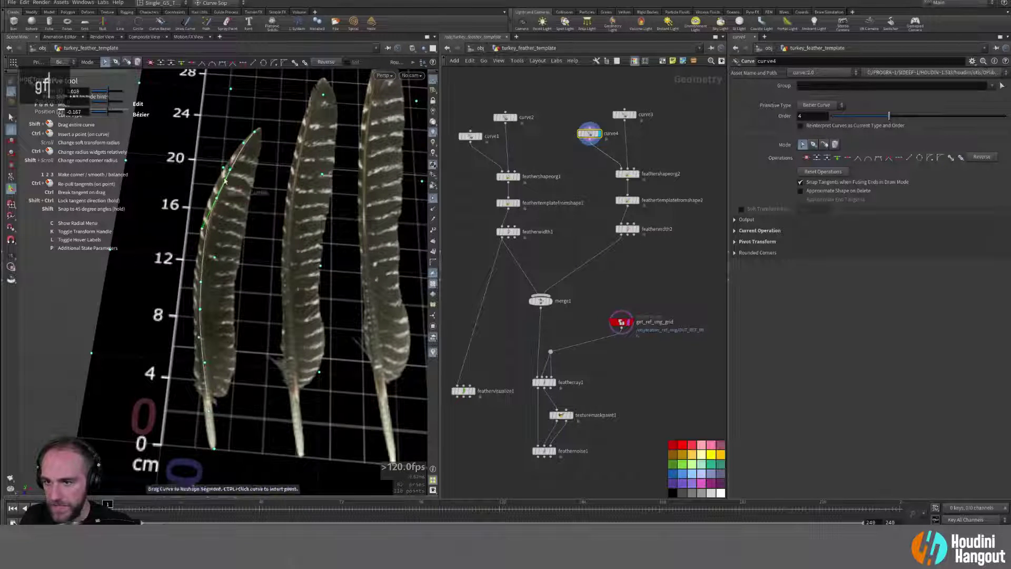
left_click(201, 312)
left_click_drag(199, 337, 200, 339)
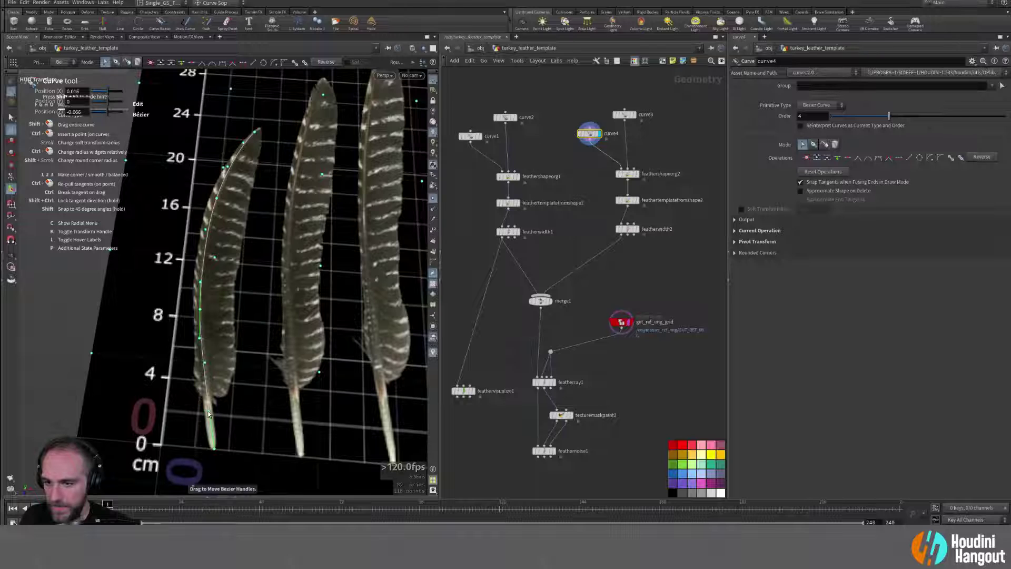
left_click(214, 449)
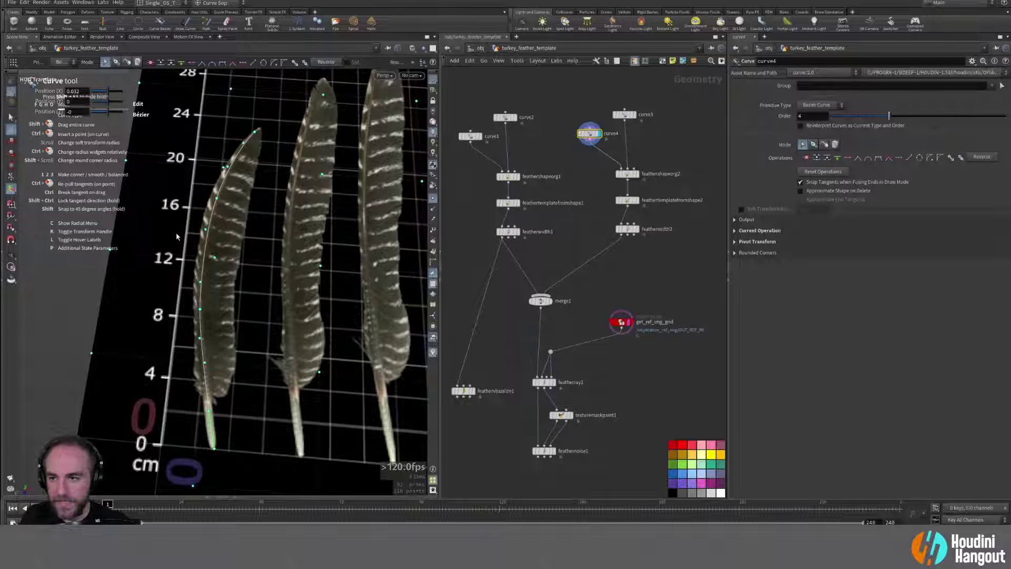
key("g")
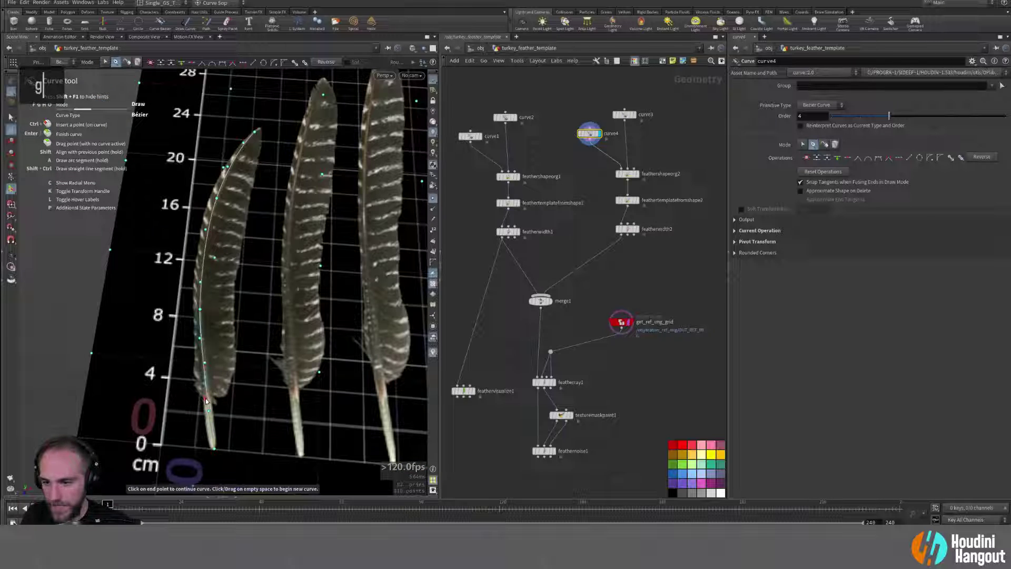
Step: Draw a second Bézier curve in curve4 along the left vane edge of the shortest reference feather, from the vane base to the tip
left_click_drag(205, 399, 193, 380)
middle_click_drag(193, 379, 197, 404, "alt")
right_click_drag(197, 403, 204, 402, "alt")
left_click_drag(202, 377, 202, 342)
left_click_drag(197, 249, 213, 210)
middle_click(213, 210)
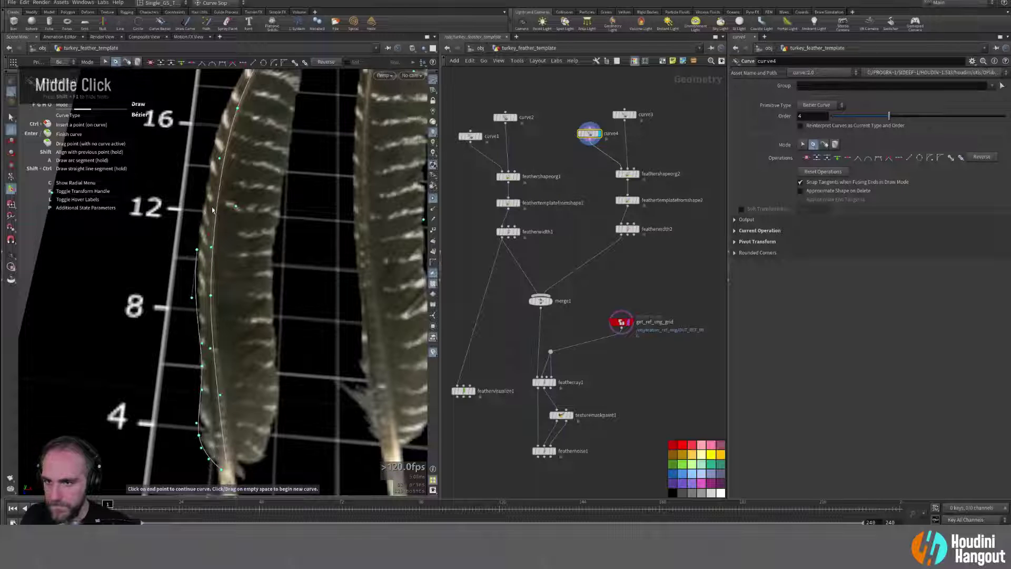
left_click(197, 250)
middle_click_drag(220, 132, 213, 207, "alt")
left_click_drag(213, 203, 224, 167)
middle_click_drag(224, 167, 237, 171, "alt")
left_click_drag(239, 165, 258, 138)
left_click(263, 128)
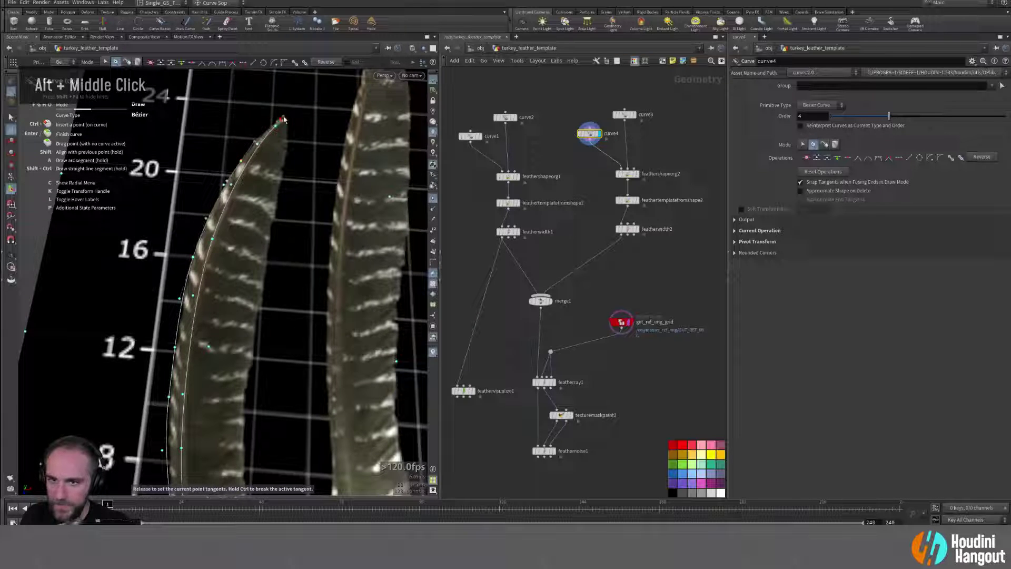
left_click(281, 122)
key("Return")
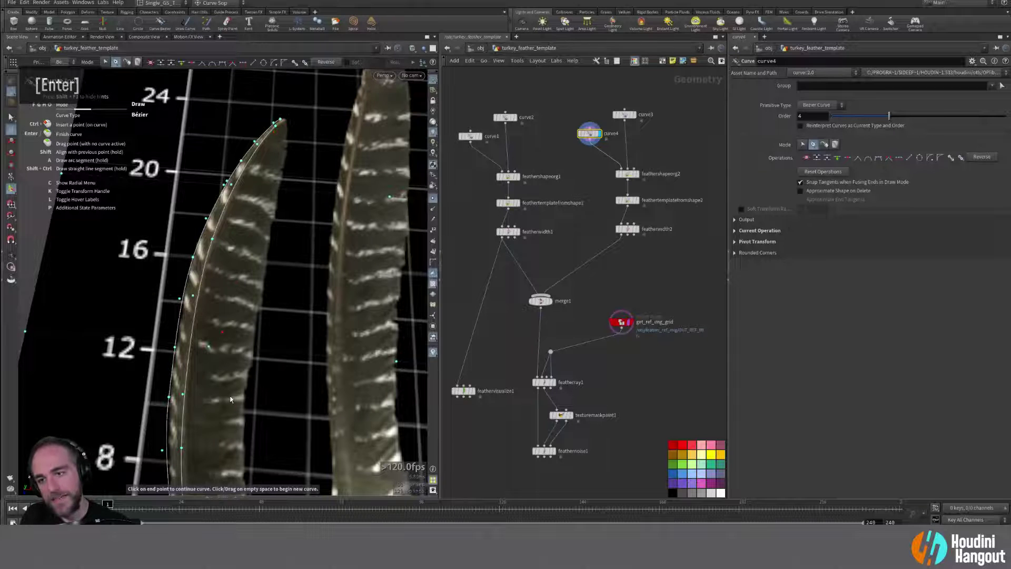
Step: Draw a third Bézier curve in curve4 along the right vane edge of the shortest feather, from the vane base to the tip
scroll(235, 383, "down", 5, "alt")
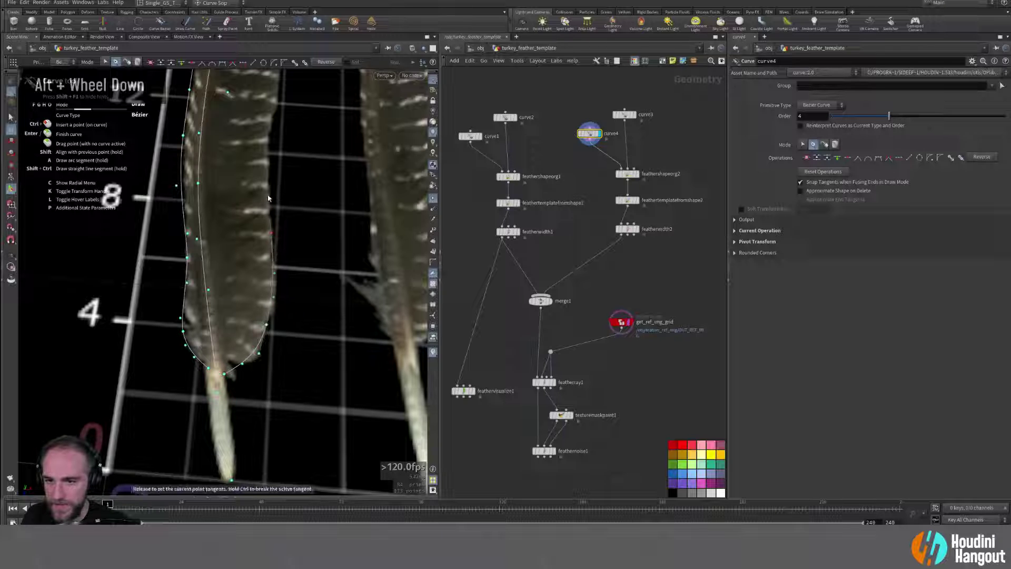
middle_click_drag(268, 198, 275, 224, "alt")
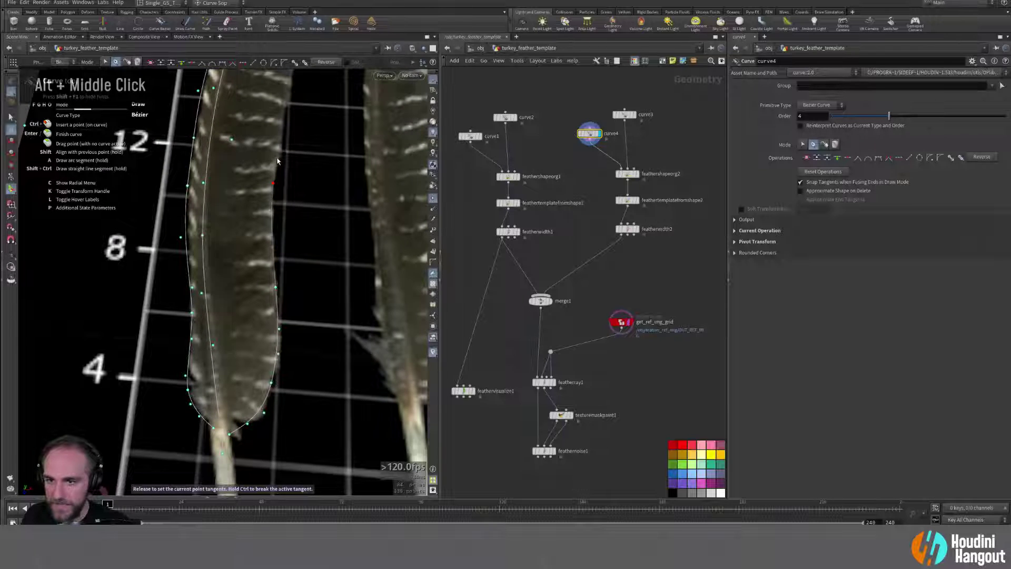
left_click_drag(277, 158, 277, 156)
middle_click_drag(276, 156, 279, 192, "alt")
left_click_drag(287, 182, 285, 162)
middle_click_drag(286, 158, 287, 189, "alt")
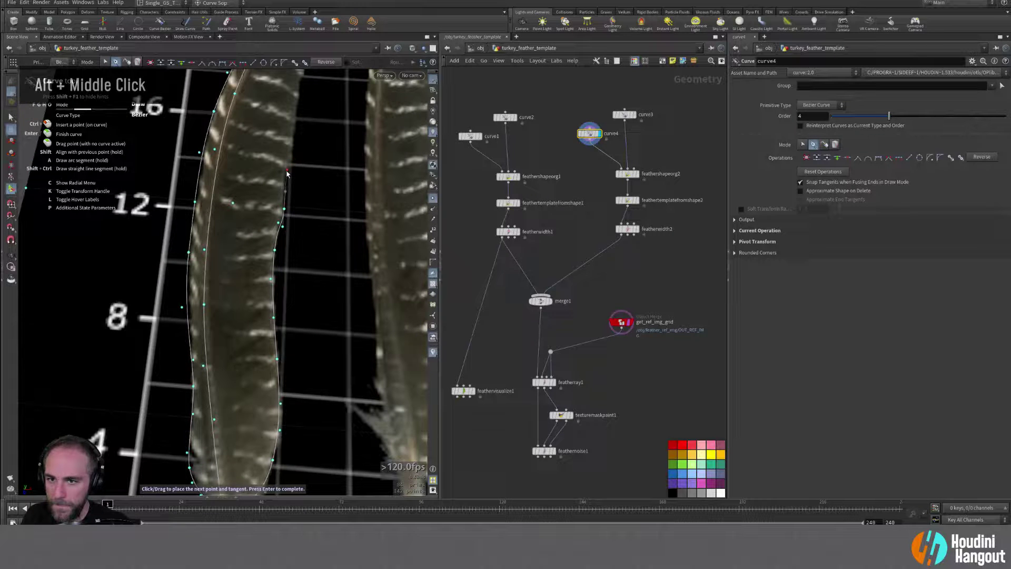
left_click_drag(286, 170, 296, 114)
middle_click_drag(308, 112, 301, 160, "alt")
left_click_drag(296, 140, 300, 123)
middle_click_drag(302, 122, 304, 196, "alt")
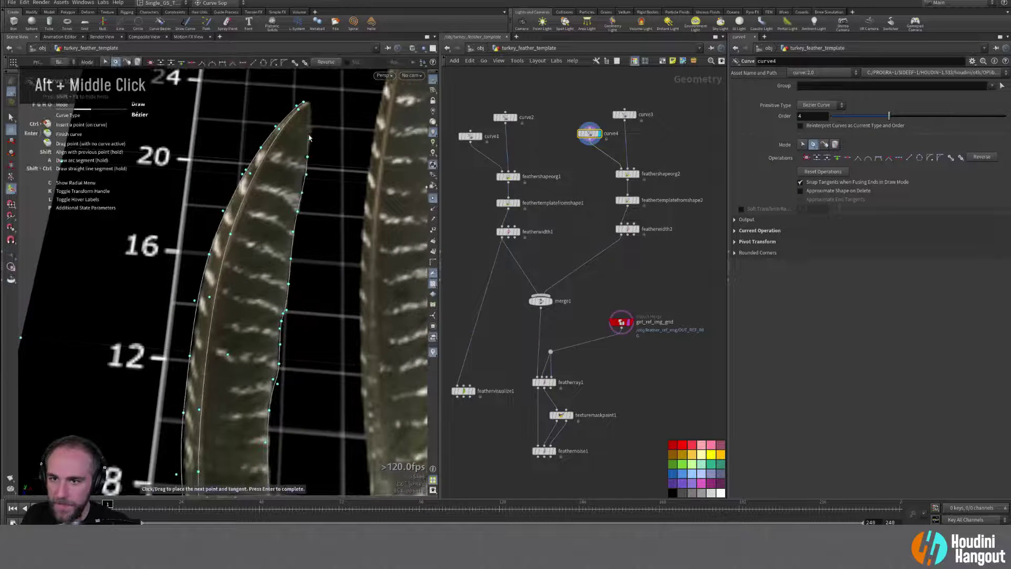
left_click_drag(309, 113, 310, 98)
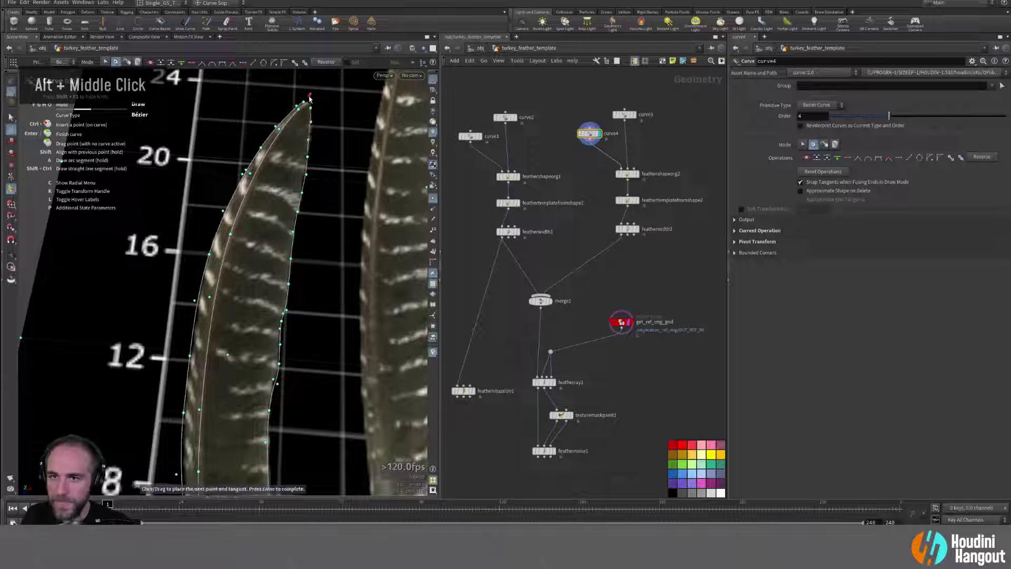
key("Return")
Step: Display featherwidth2 and enable First Profile From Shape in feathertemplatefromshape2
mouse_move(318, 273)
right_mouse_down("alt")
mouse_move(314, 290)
mouse_move(310, 263)
right_mouse_up("alt")
middle_click_drag(311, 264, 320, 200, "alt")
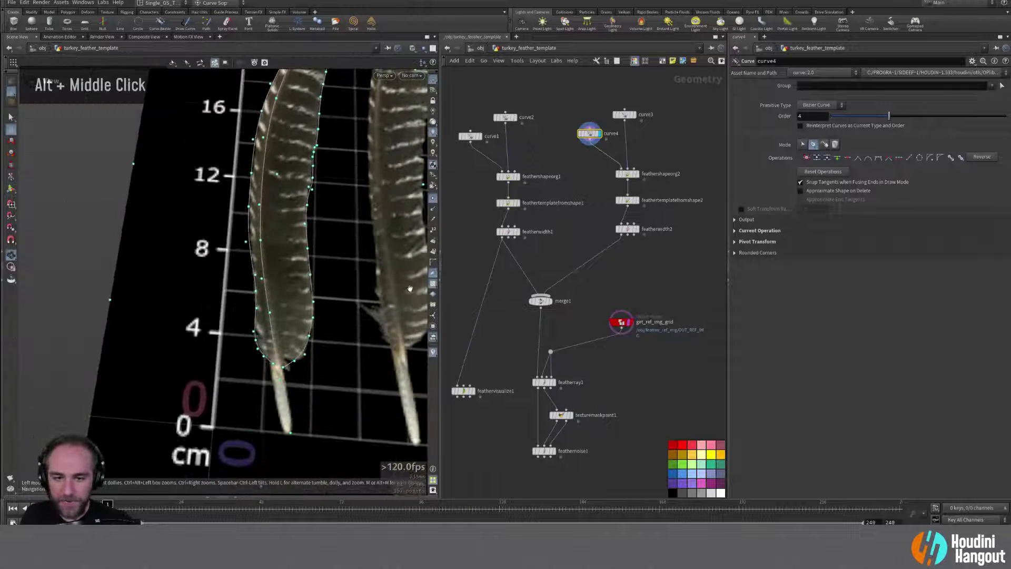
left_click(637, 229)
left_click(628, 229)
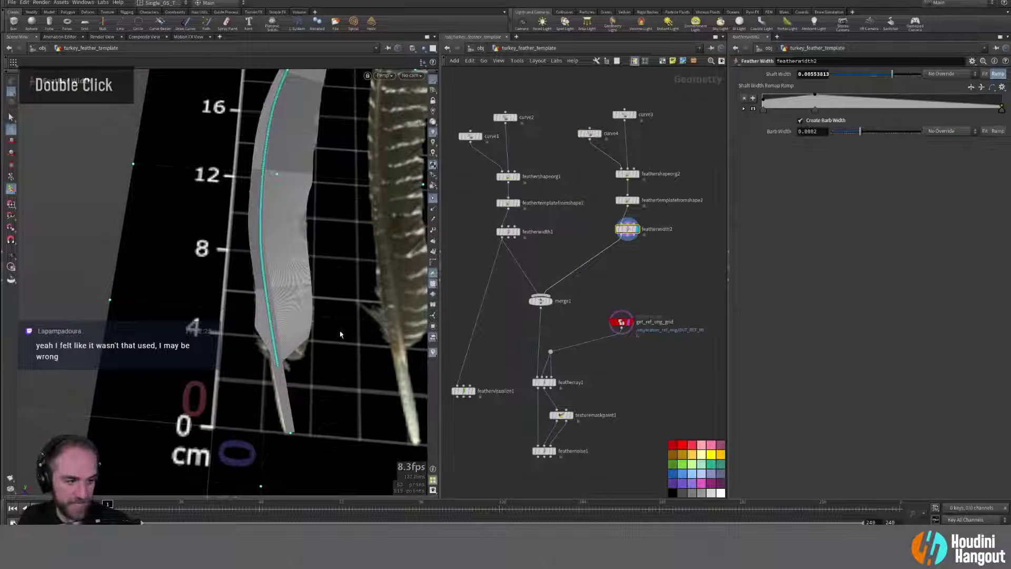
middle_click_drag(299, 299, 295, 254, "alt")
right_click_drag(295, 254, 289, 250, "alt")
right_click_drag(299, 241, 258, 276, "alt")
middle_click_drag(258, 277, 245, 295, "alt")
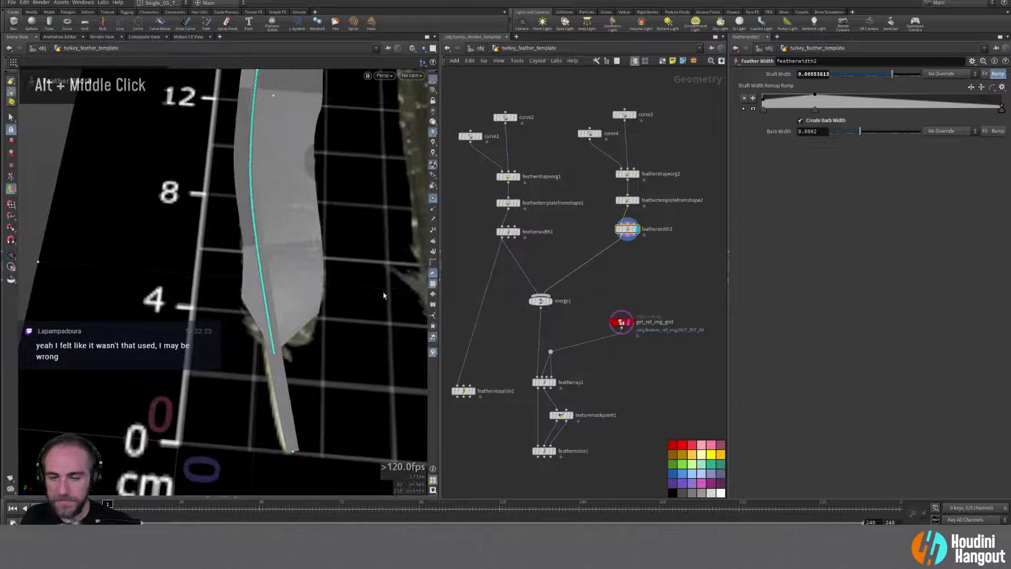
left_click(627, 201)
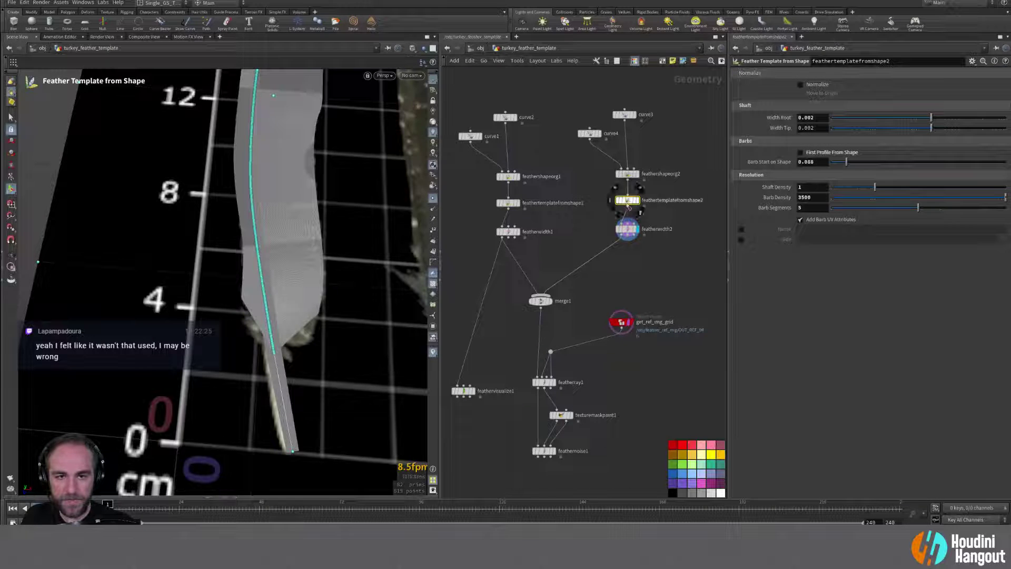
left_click(801, 153)
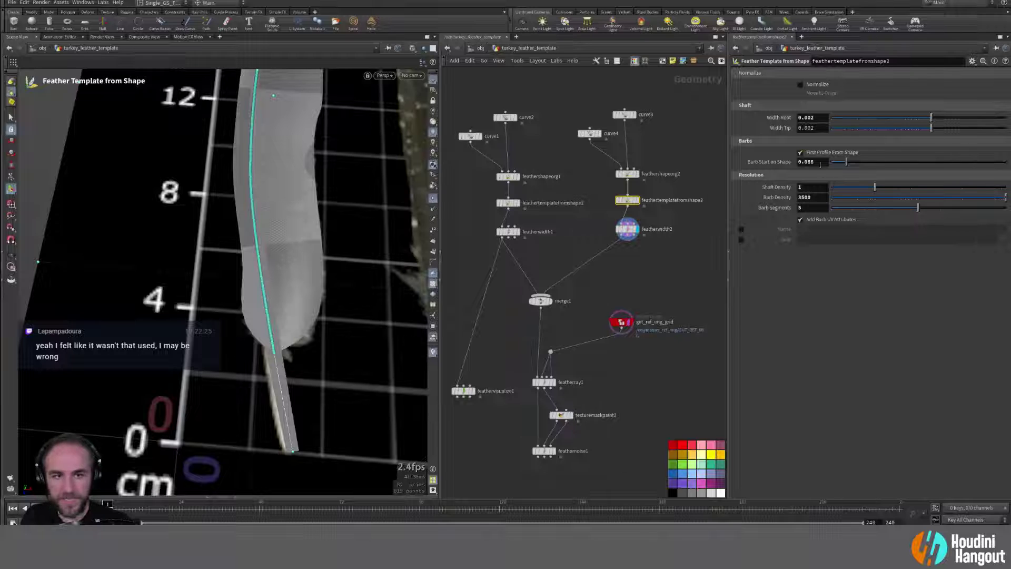
Step: Move the tip points of curve4's shaft and edge curves so they meet closely at the end of the reference feather
right_click_drag(204, 262, 211, 232, "alt")
middle_click_drag(211, 232, 277, 86, "alt")
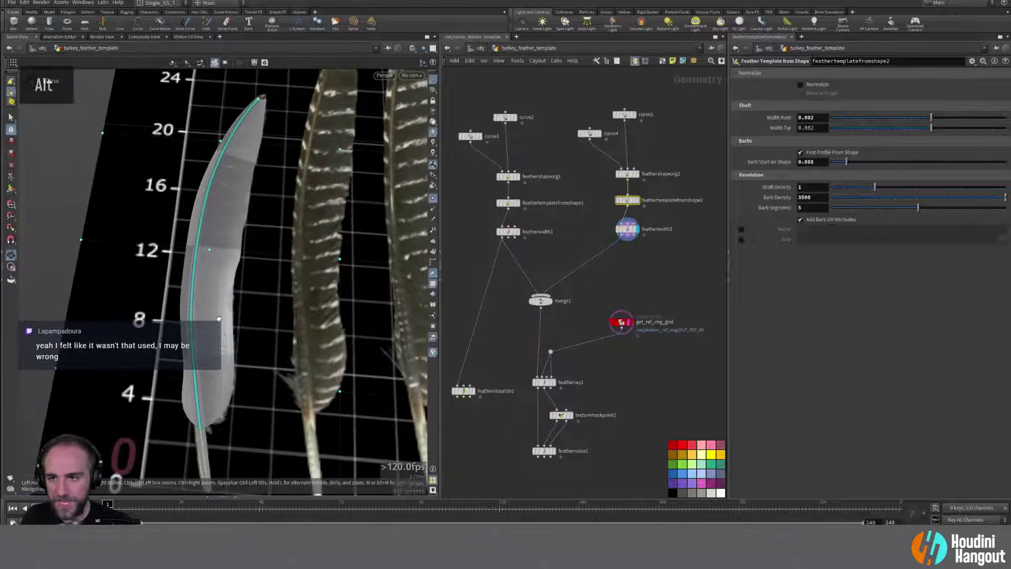
right_click_drag(277, 86, 263, 100, "alt")
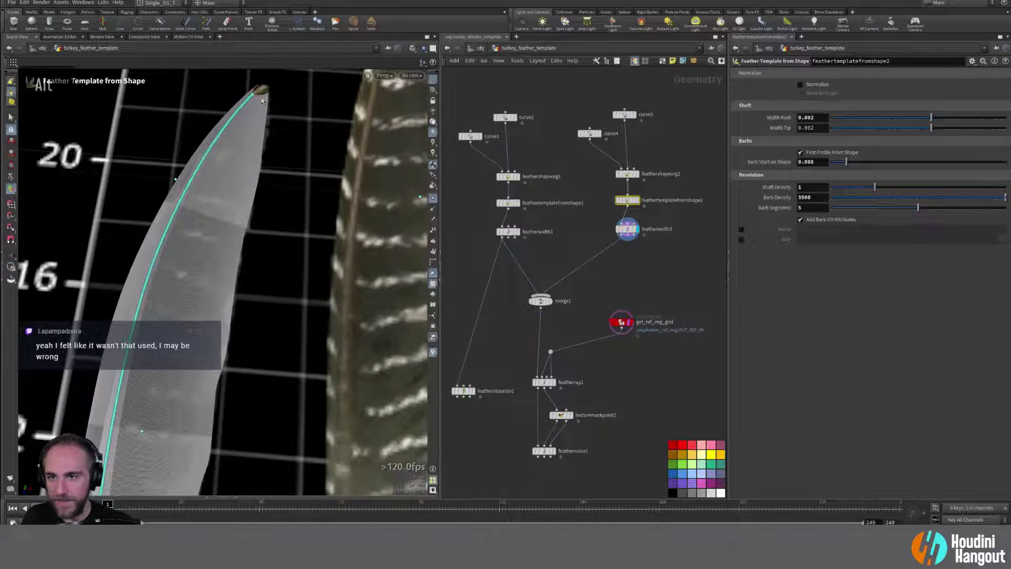
left_click(590, 133)
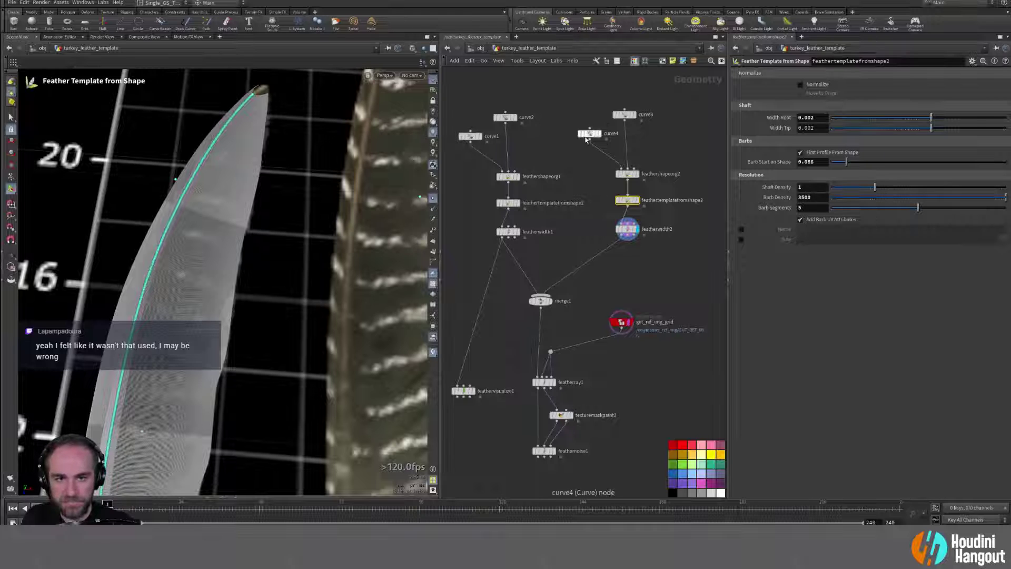
key("Return")
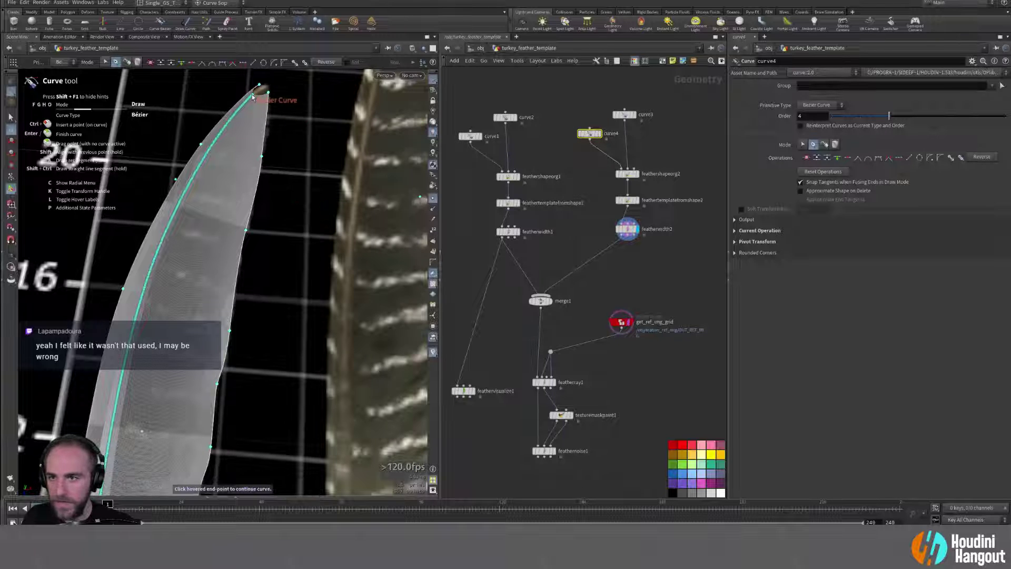
key("Return")
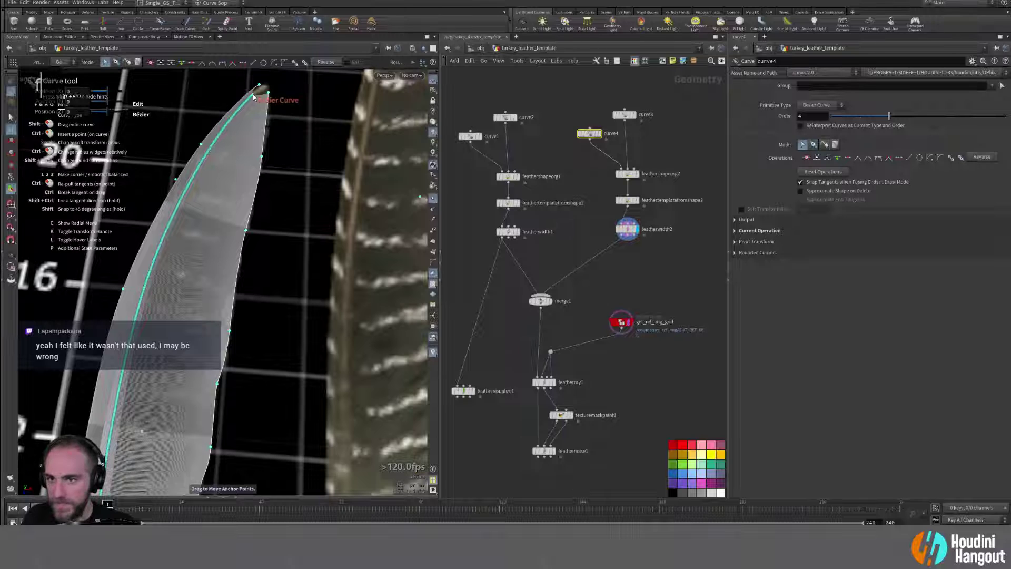
left_click_drag(264, 91, 266, 91)
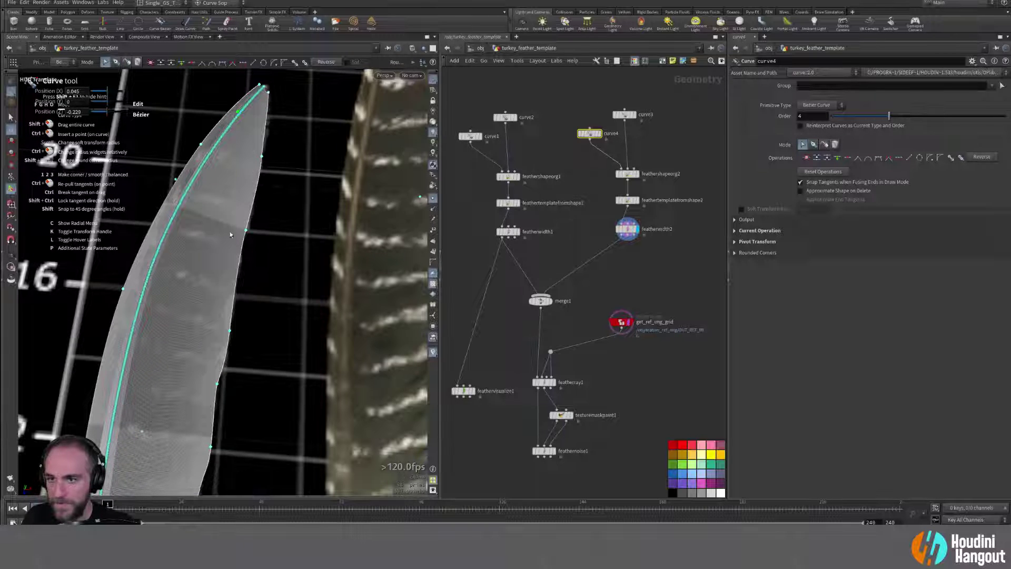
key("alt")
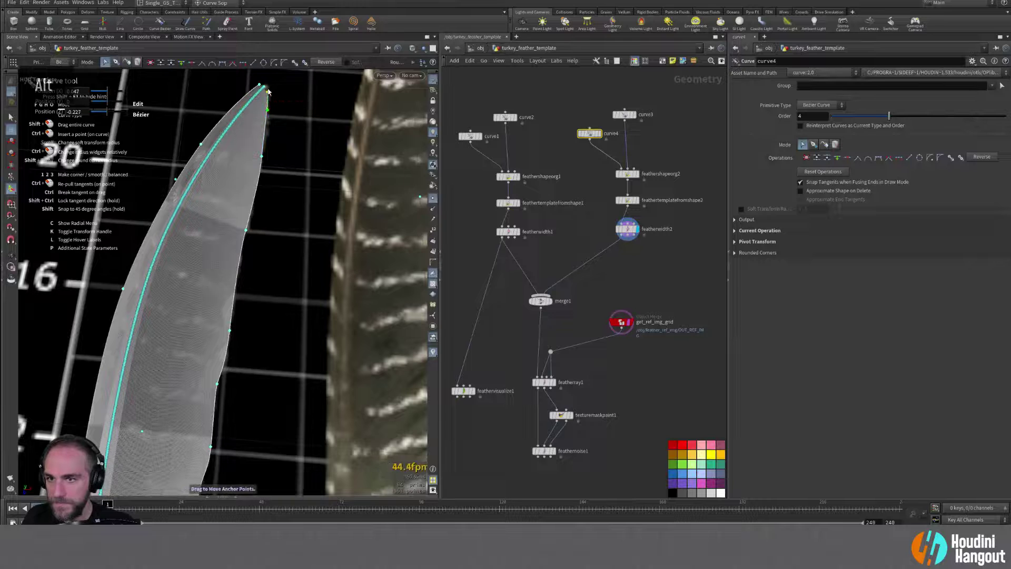
left_click_drag(268, 94, 264, 87, "alt")
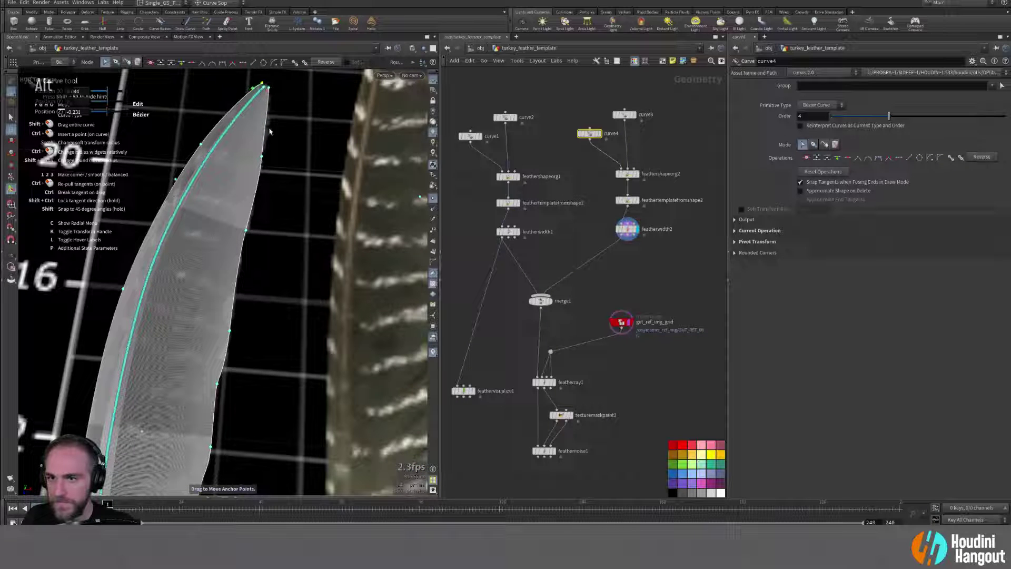
Step: Check the shorter feather against the reference along its whole length, and display featherwidth1 to view the first feather
middle_click_drag(221, 332, 211, 263, "alt")
right_click_drag(211, 264, 234, 383, "alt")
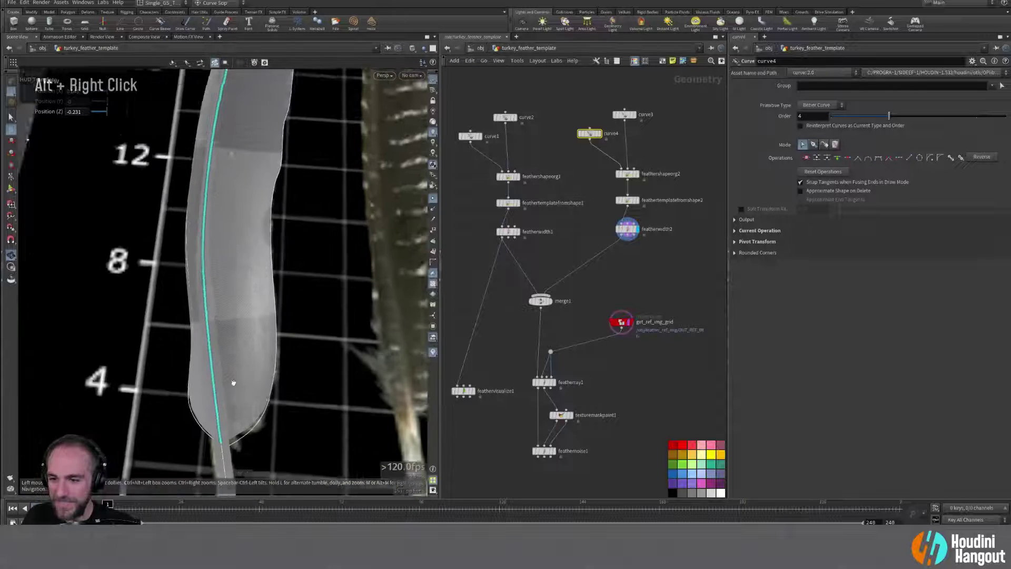
middle_click_drag(233, 383, 226, 295, "alt")
right_click_drag(227, 295, 189, 373, "alt")
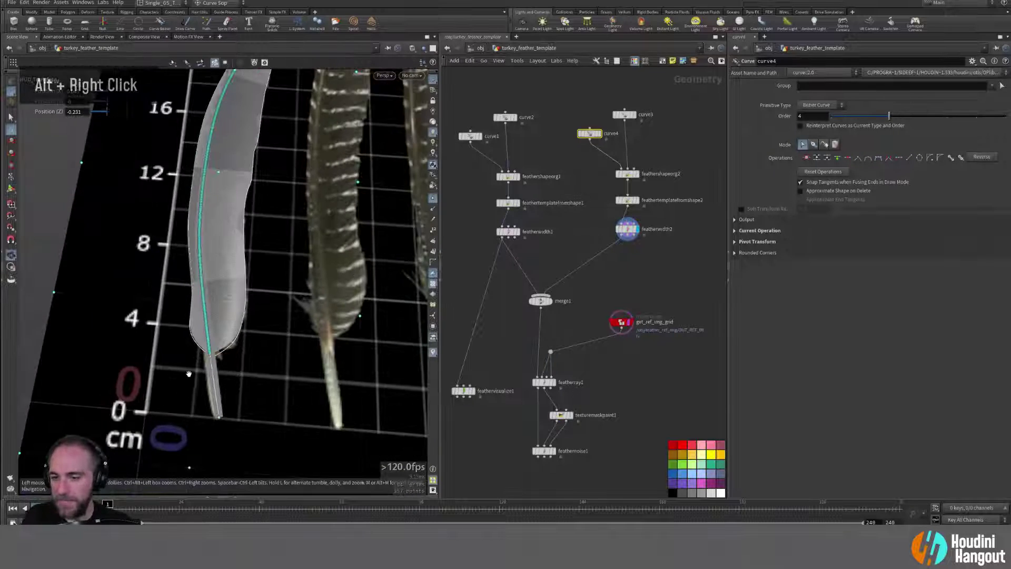
middle_click_drag(189, 374, 179, 416, "alt")
right_click_drag(179, 416, 174, 369, "alt")
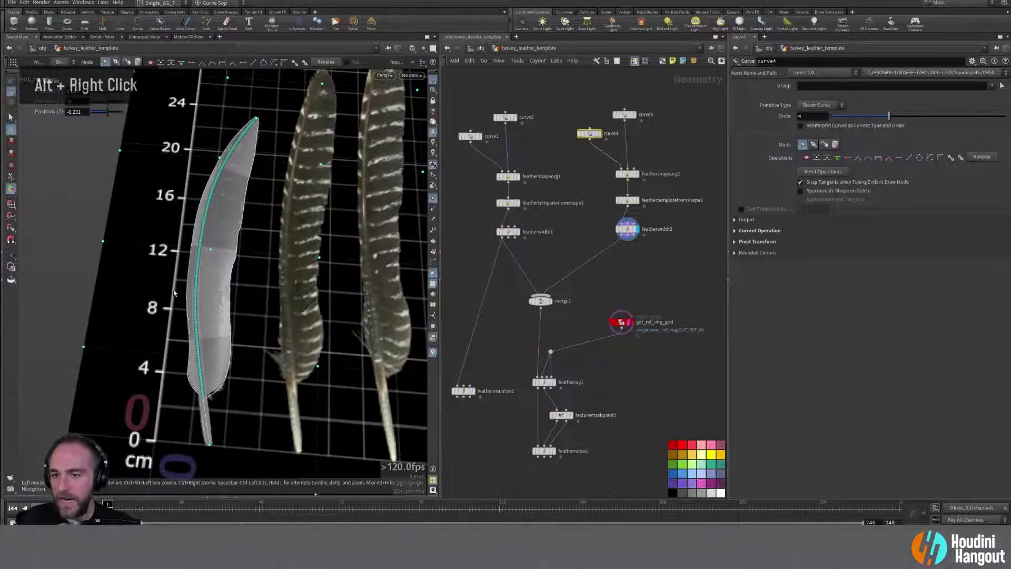
left_click(509, 232)
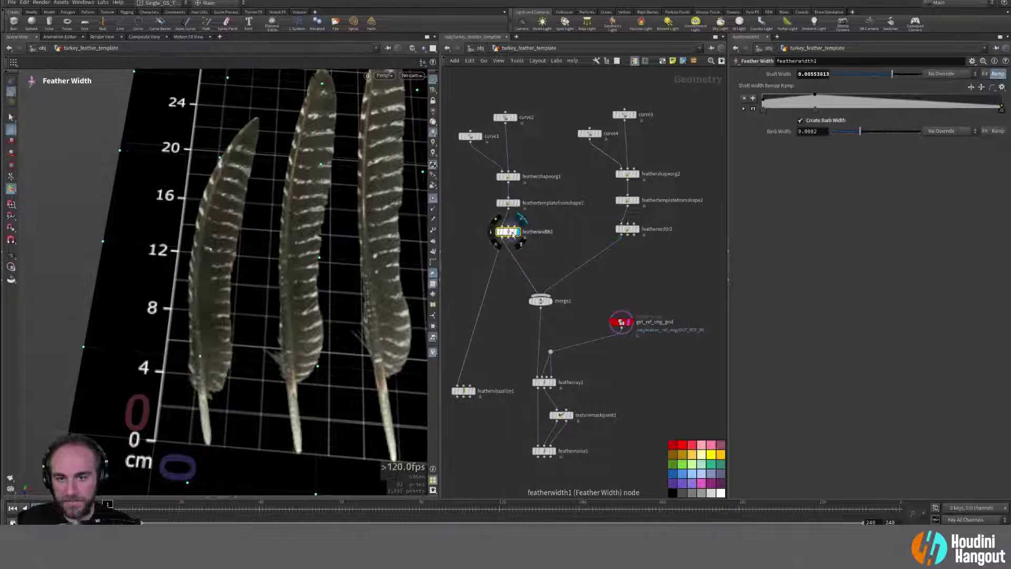
double_click(508, 232)
middle_click_drag(226, 274, 210, 264, "alt")
right_click_drag(211, 263, 179, 296, "alt")
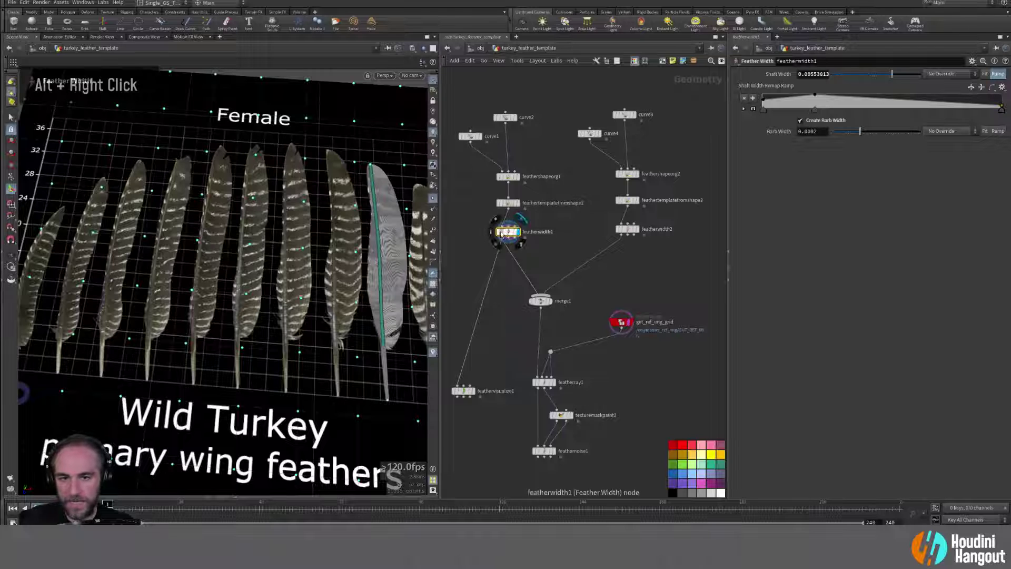
Step: Enable the Name option on feathertemplatefromshape1 and rename the node cool_turkey_feather
left_click(505, 204)
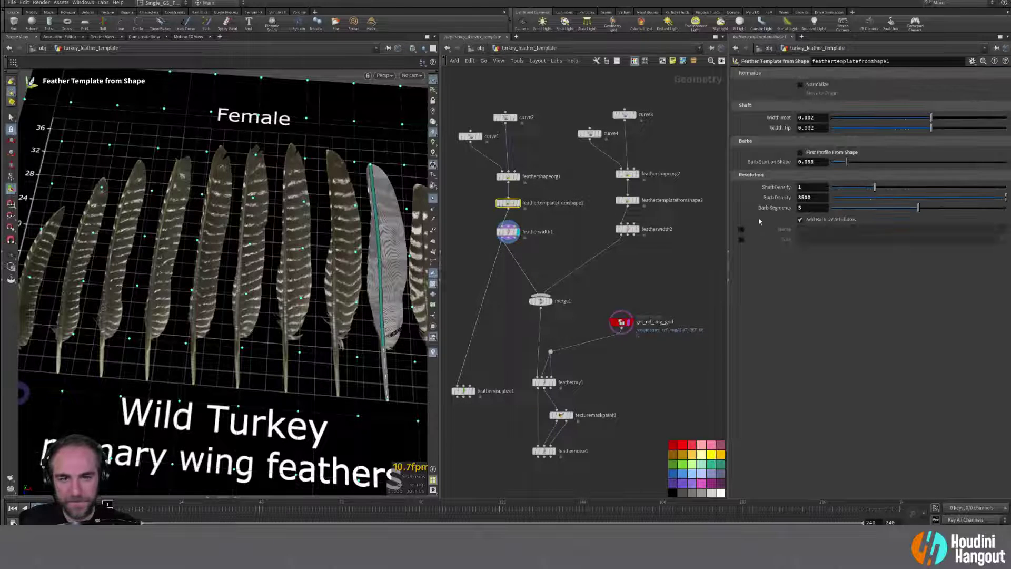
left_click(741, 230)
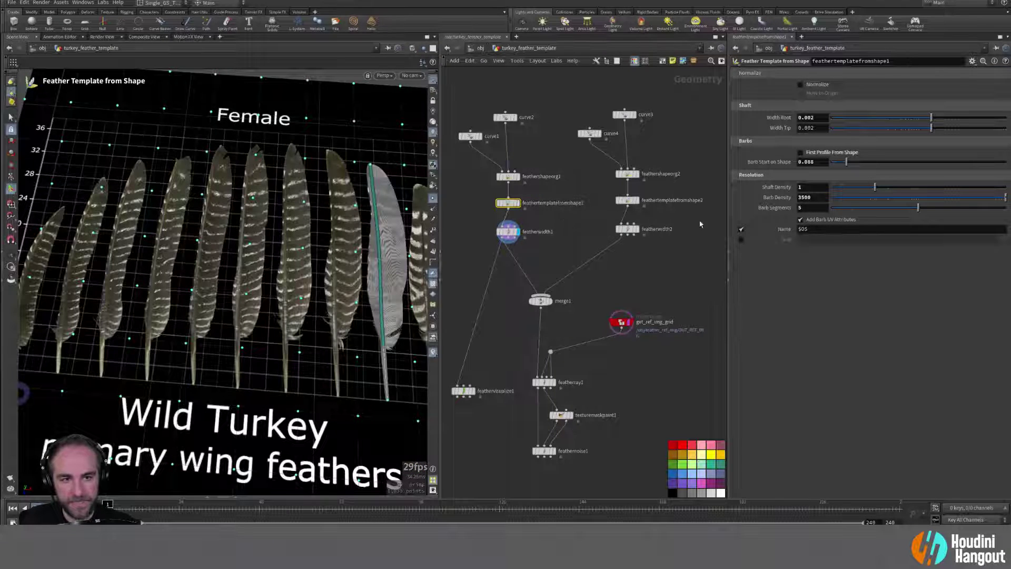
double_click(548, 203)
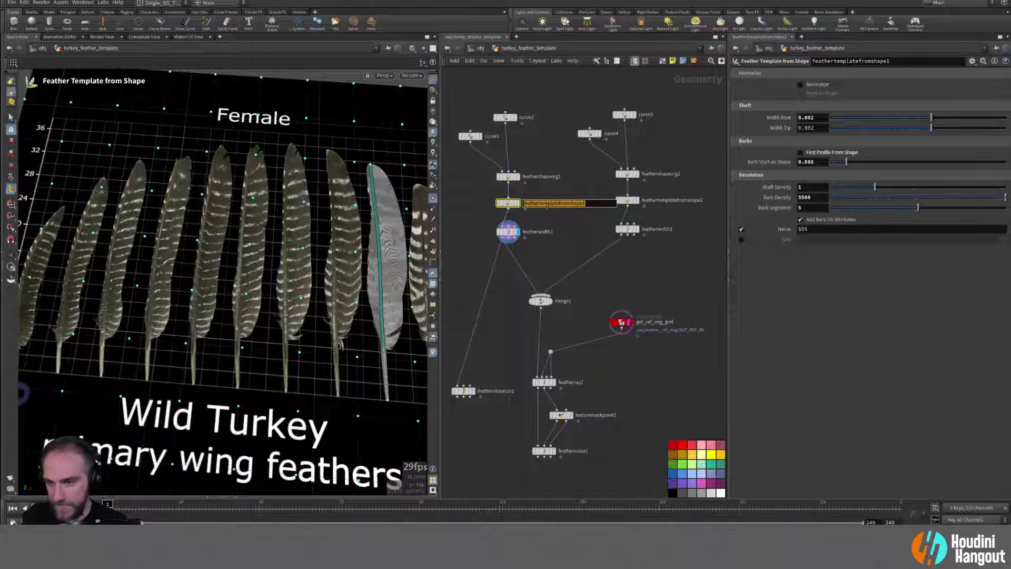
type("cool")
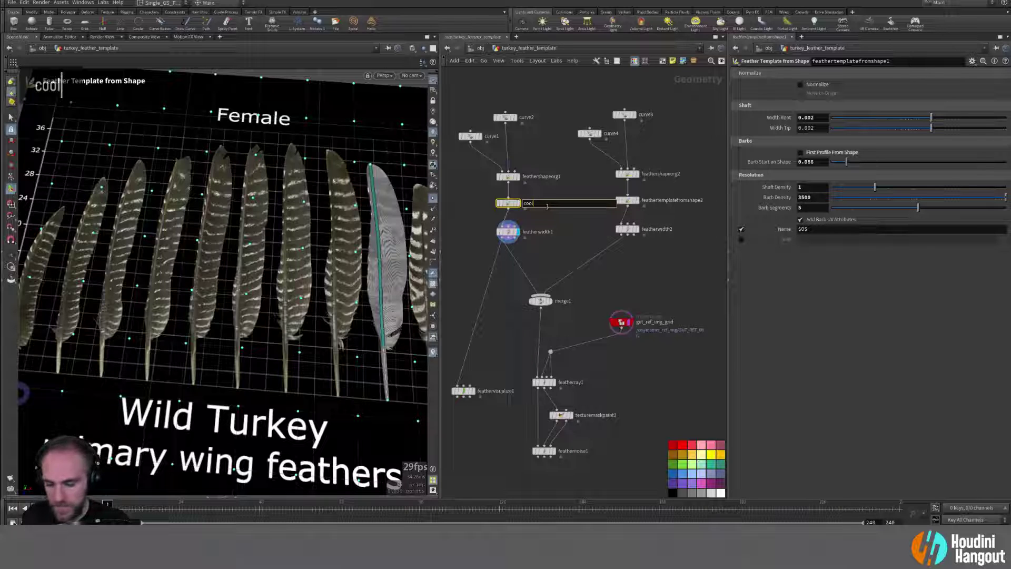
type("_turkey_fe")
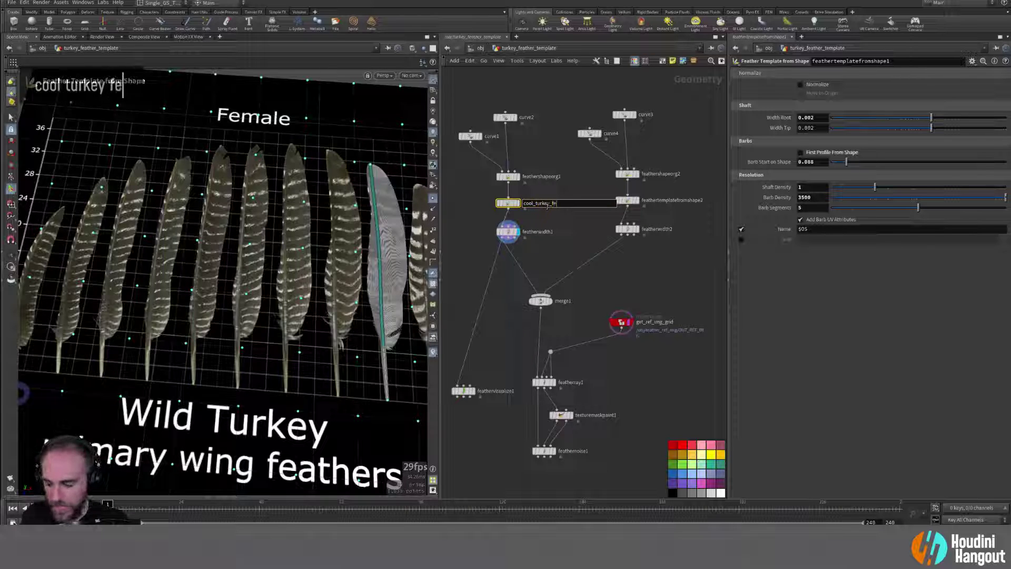
type("ather")
key("Return")
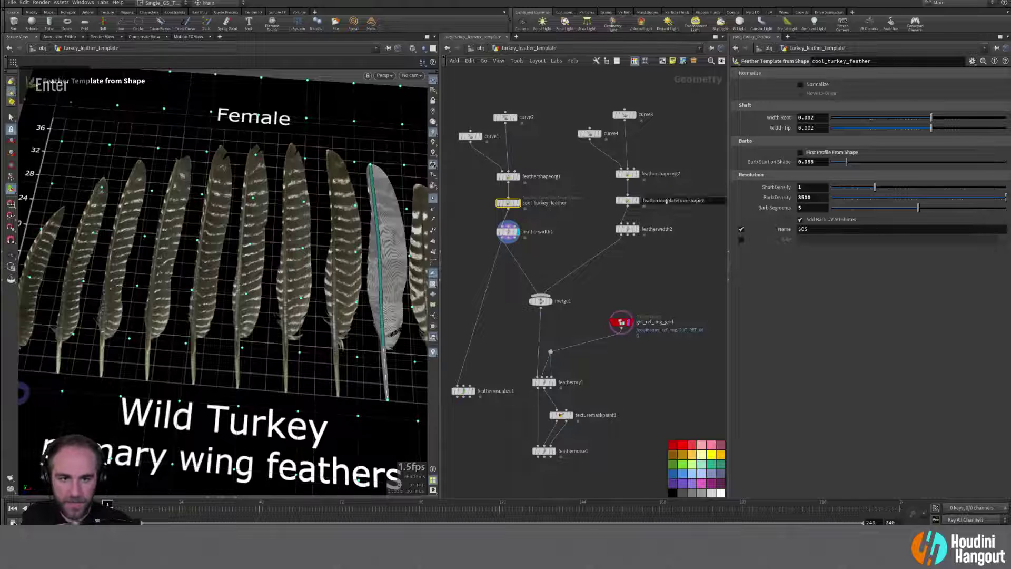
Step: Enable the Name option on feathertemplatefromshape2 and rename the node boring_turkey_feather
double_click(666, 200)
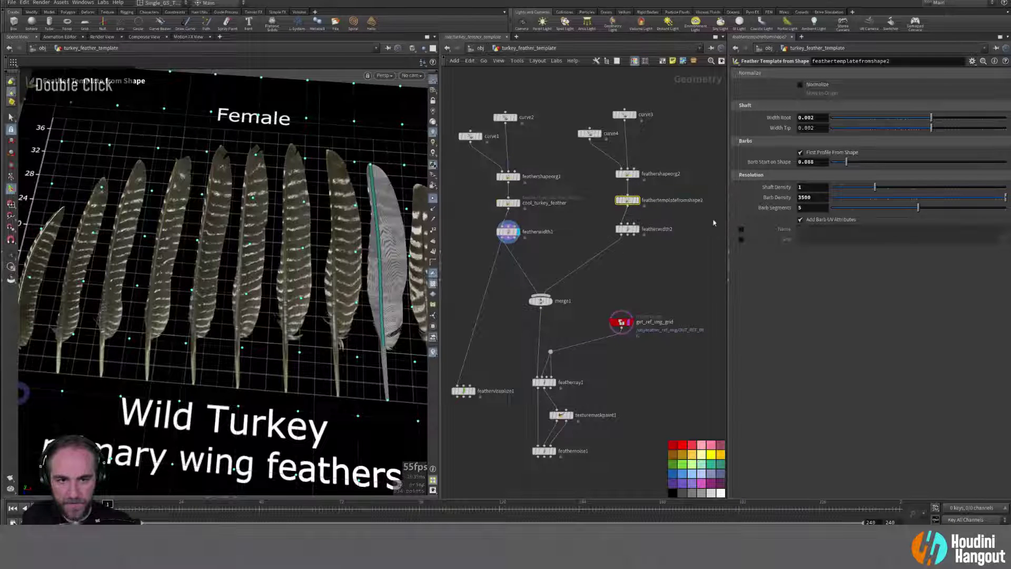
double_click(648, 200)
type("b")
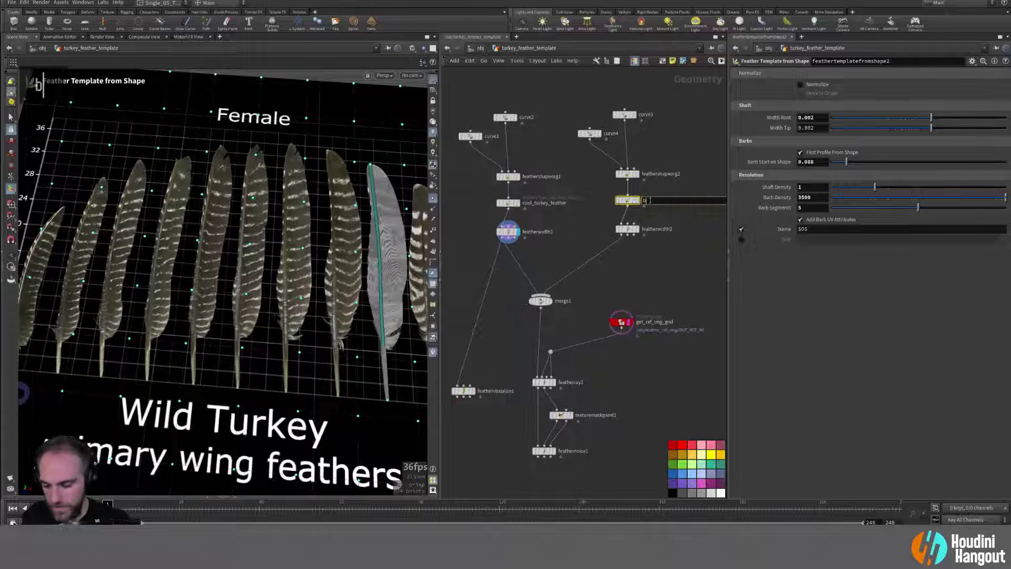
type("o")
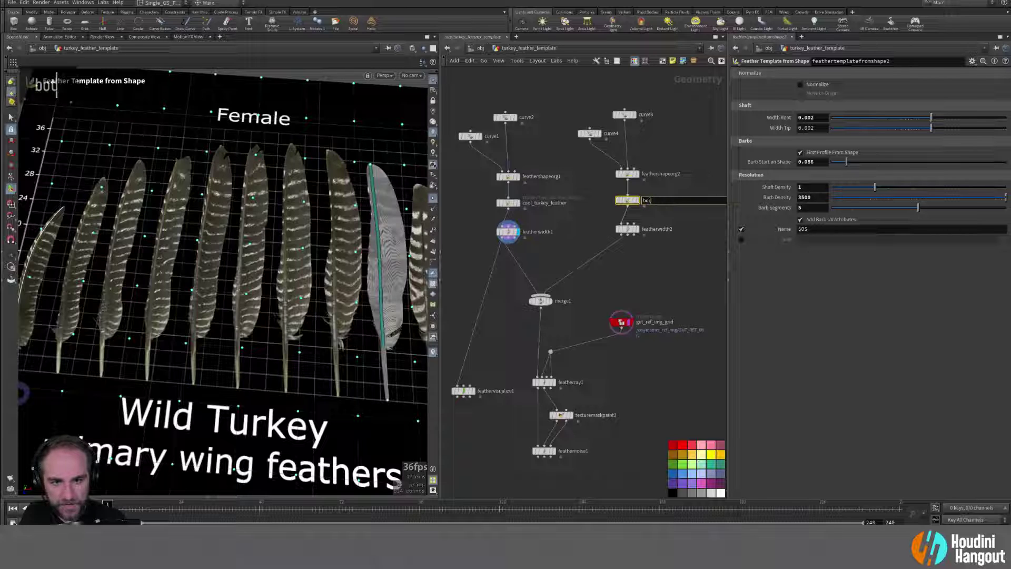
type("ring_turk")
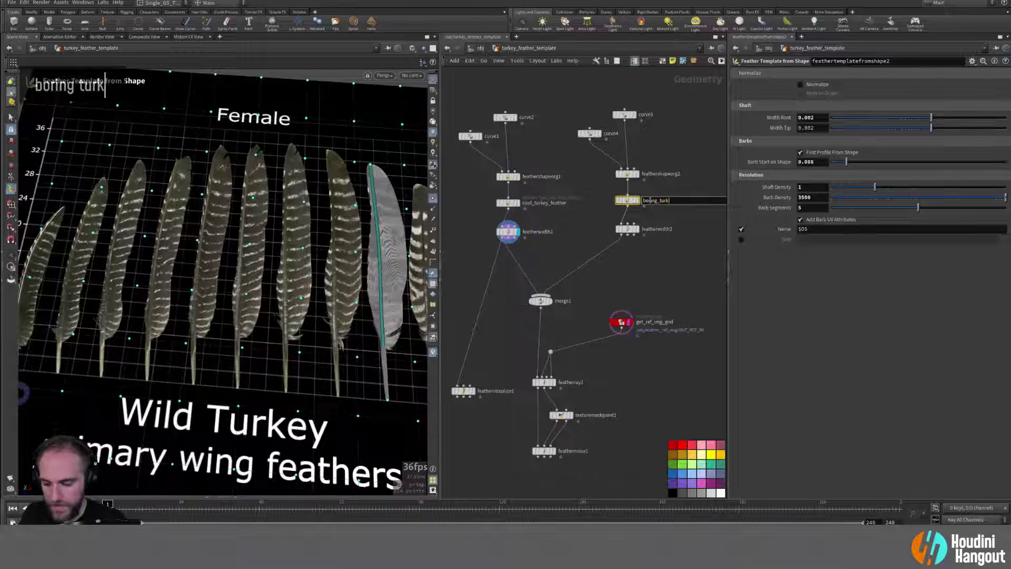
type("ey_feather")
key("Return")
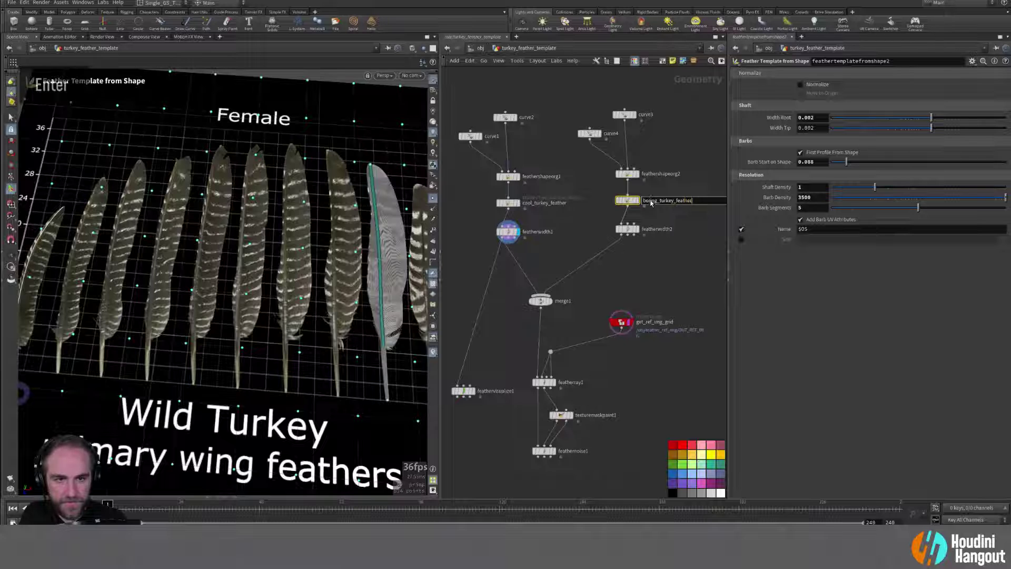
Step: Display merge1 and view both feathers together over the reference photo
middle_click_drag(74, 297, 304, 305, "alt")
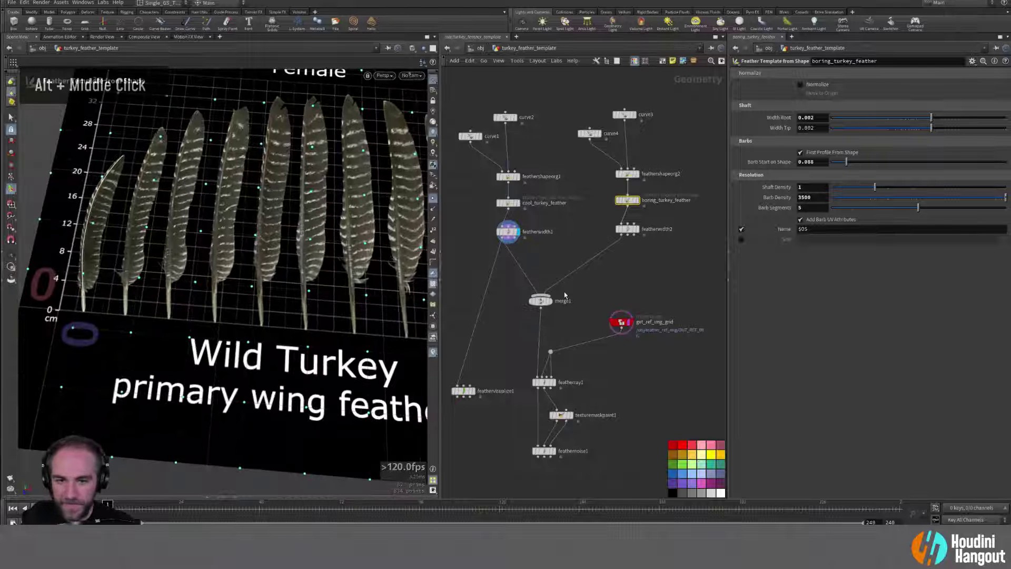
left_click(550, 301)
left_click(541, 301)
middle_click_drag(277, 198, 166, 228, "alt")
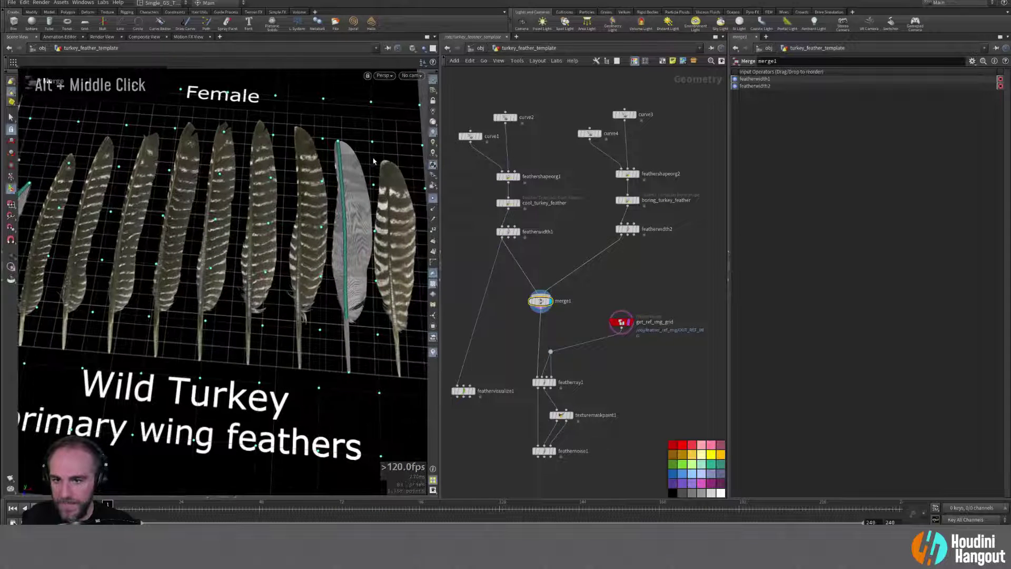
right_click_drag(373, 160, 337, 174, "alt")
Step: Display featherray1 and inspect the shorter feather on the reference grid from several angles
double_click(544, 382)
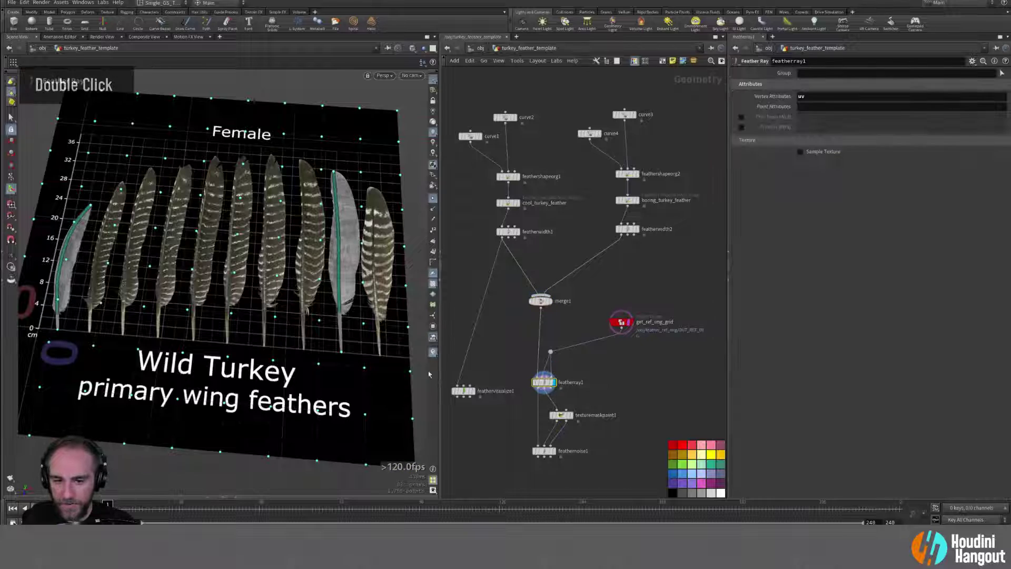
right_click_drag(429, 374, 368, 327, "alt")
left_click_drag(369, 327, 156, 206, "alt")
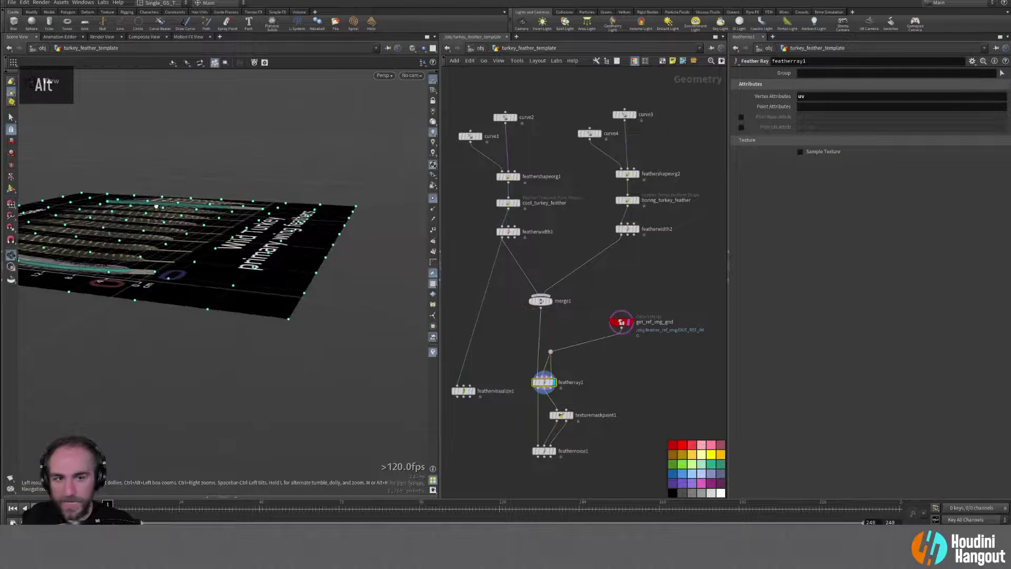
middle_click_drag(100, 250, 79, 253, "alt")
right_click_drag(79, 253, 71, 253, "alt")
left_click_drag(71, 253, 189, 311, "alt")
right_click_drag(189, 311, 207, 315, "alt")
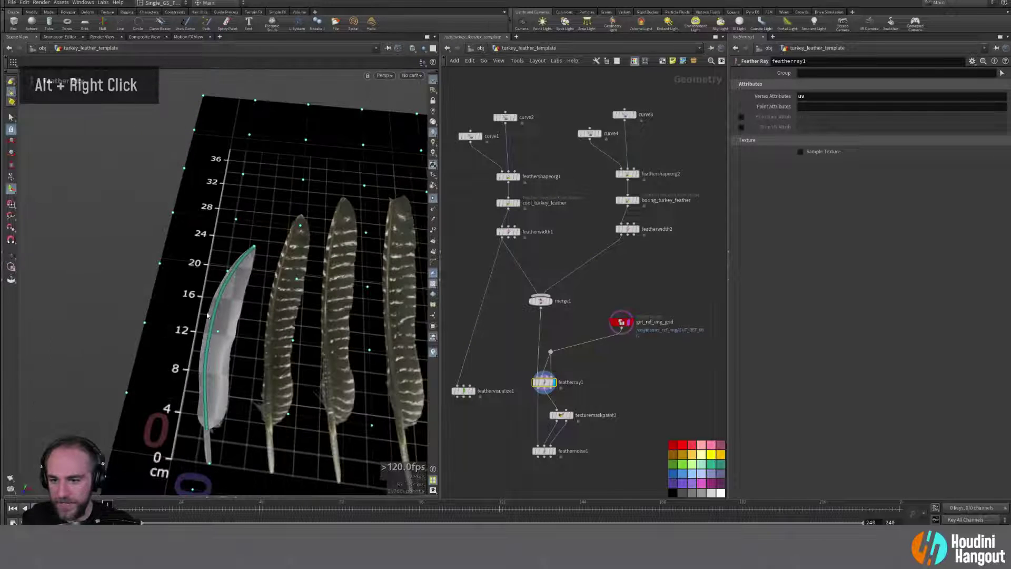
Step: Enable Sample Texture on featherray1 so the feathers take their colour from the reference image
double_click(543, 382)
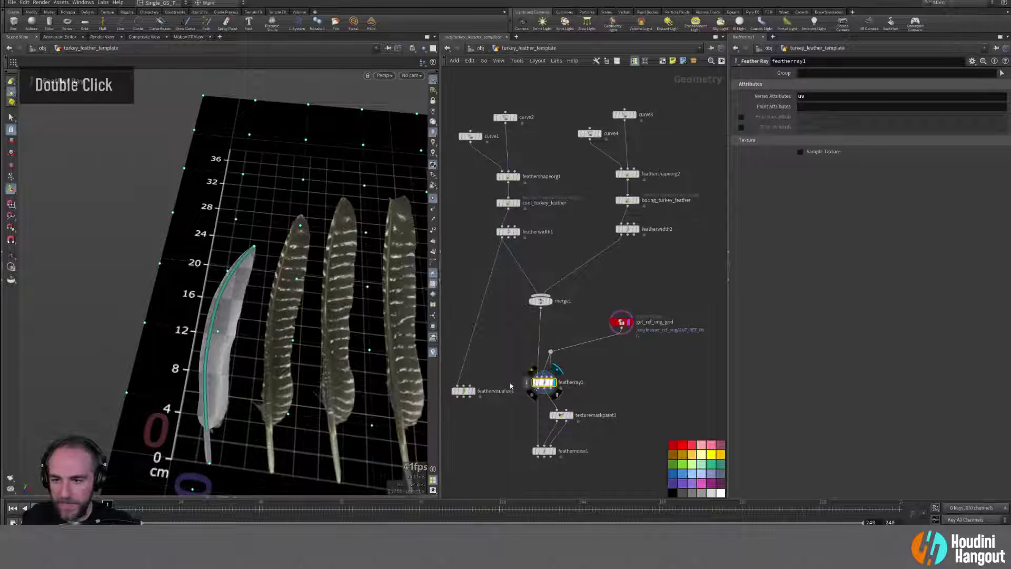
left_click(800, 152)
middle_click_drag(274, 327, 248, 253, "alt")
Step: Display feathernoise1 and turn off the template display of get_ref_img_grid to view both feathers on their own
left_click(545, 451)
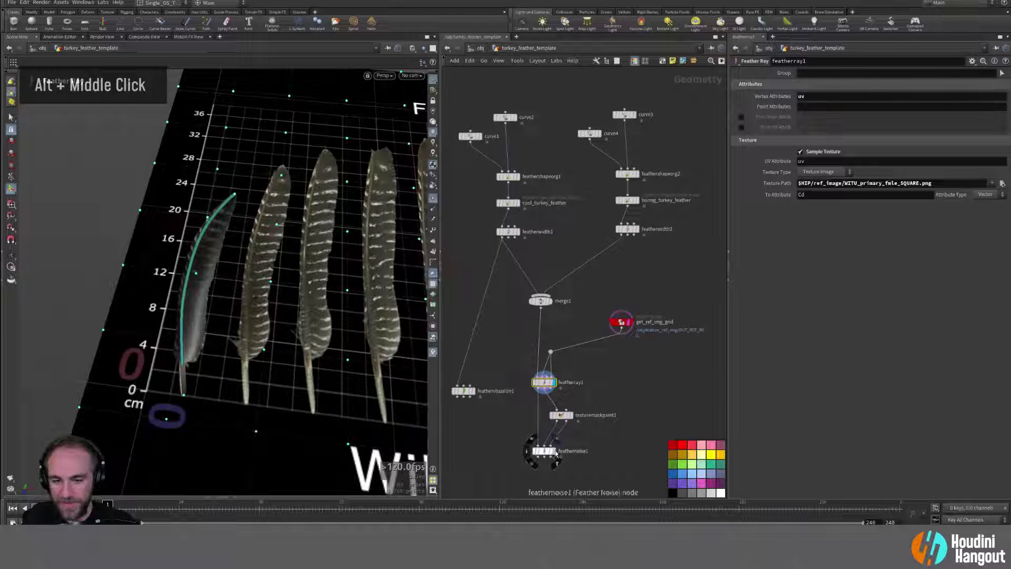
right_click_drag(215, 251, 174, 252, "alt")
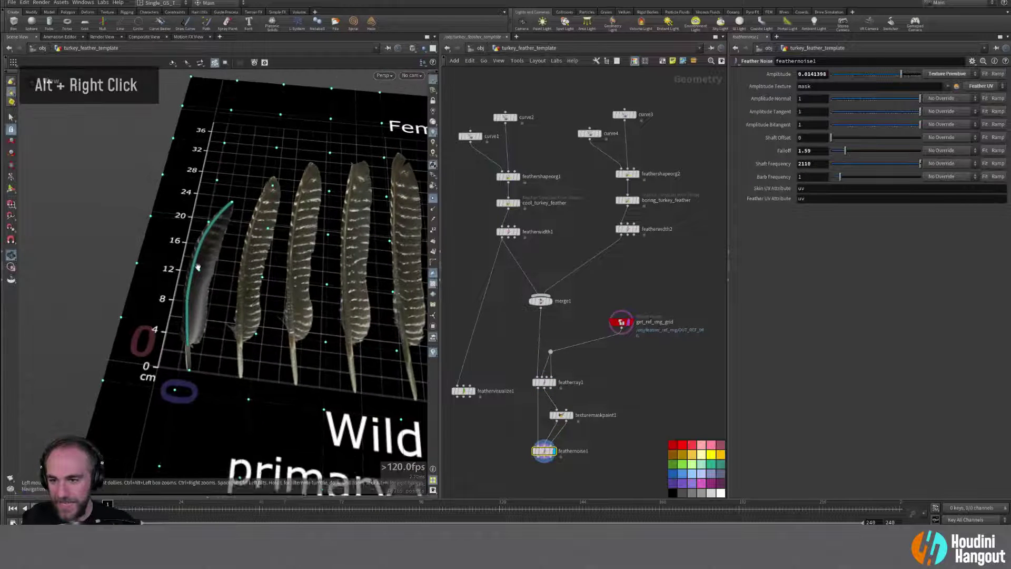
middle_click_drag(174, 252, 121, 252, "alt")
left_click(630, 325)
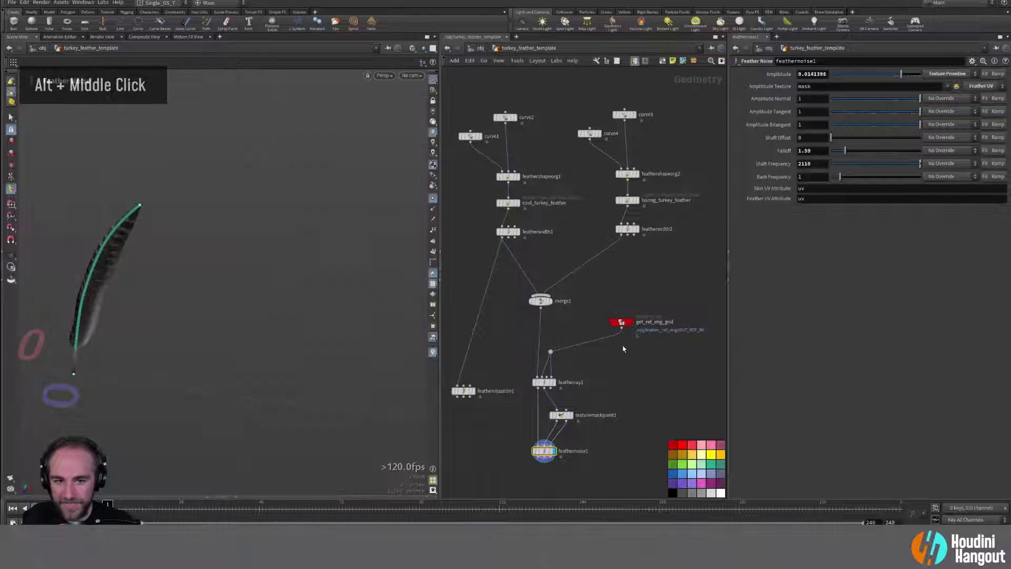
middle_click_drag(237, 303, 208, 313, "alt")
right_click_drag(207, 313, 175, 327, "alt")
right_click_drag(424, 222, 232, 346, "alt")
left_click_drag(233, 346, 295, 323, "alt")
right_click_drag(295, 323, 228, 388, "alt")
middle_click_drag(228, 388, 200, 368, "alt")
right_click_drag(200, 369, 229, 344, "alt")
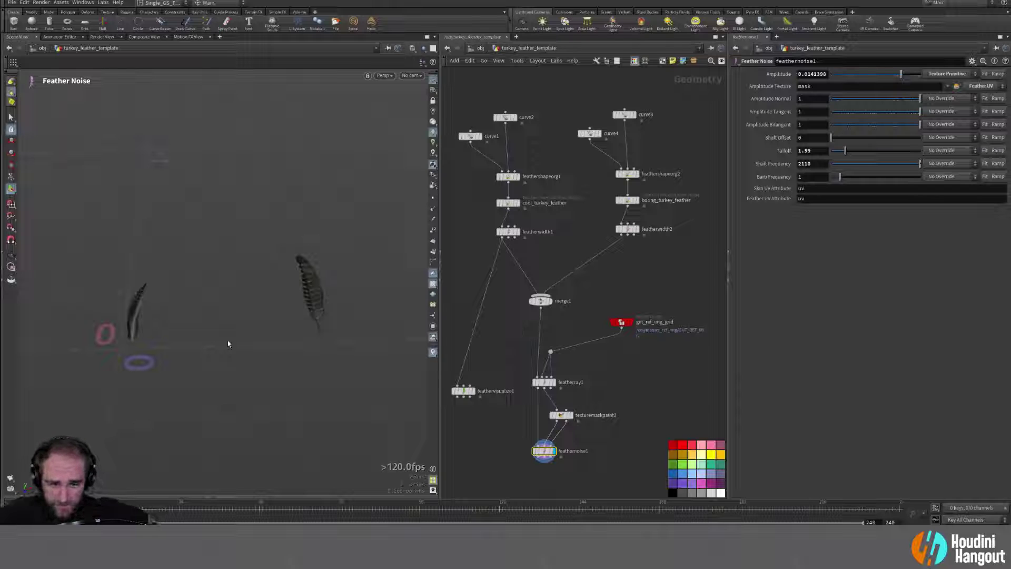
right_click_drag(507, 487, 497, 395)
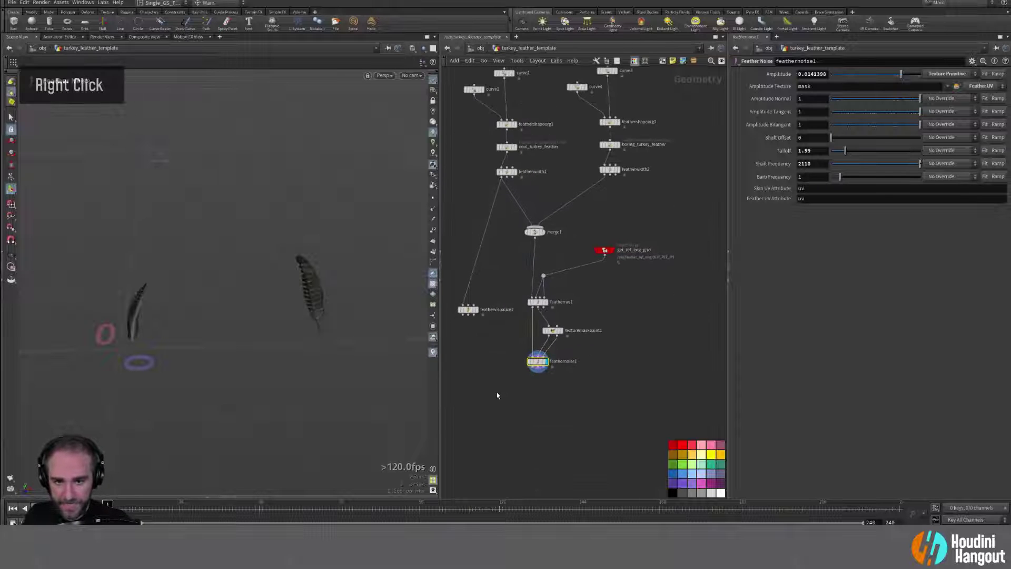
key("Tab")
type("filec")
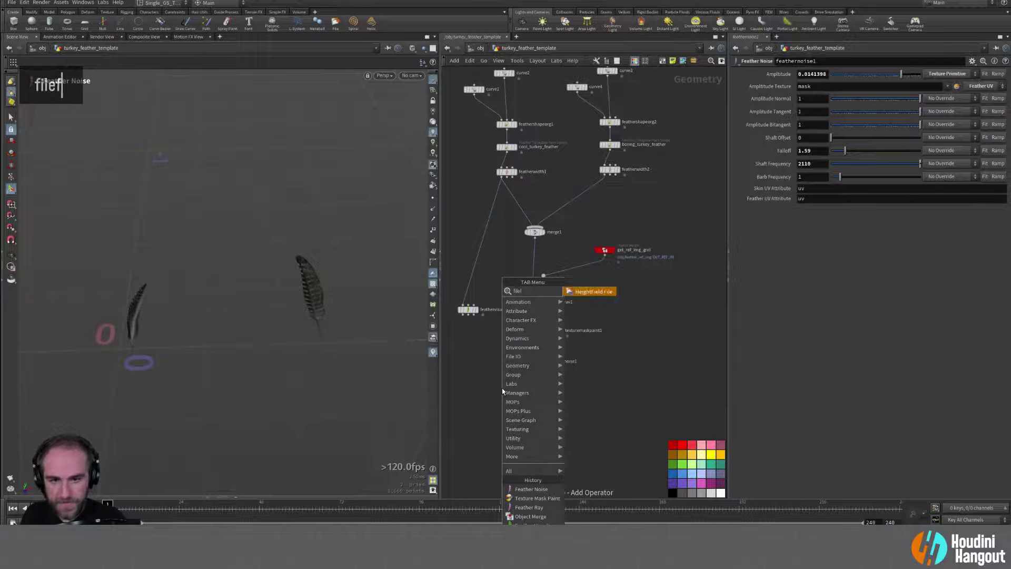
key("Return")
key("Escape")
Step: Add a File Cache node connected below feathernoise1
key("Tab")
type("filec")
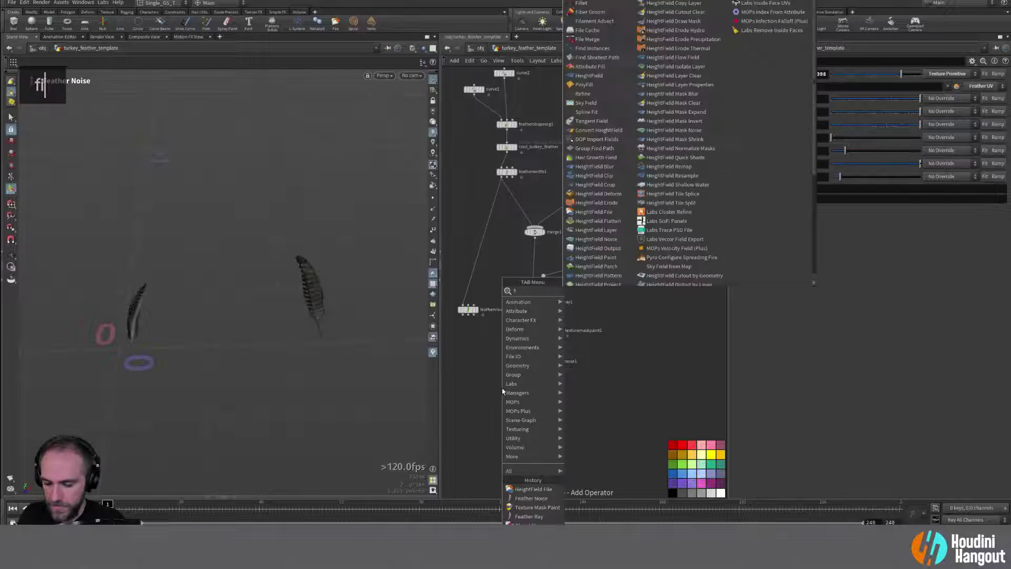
key("Return")
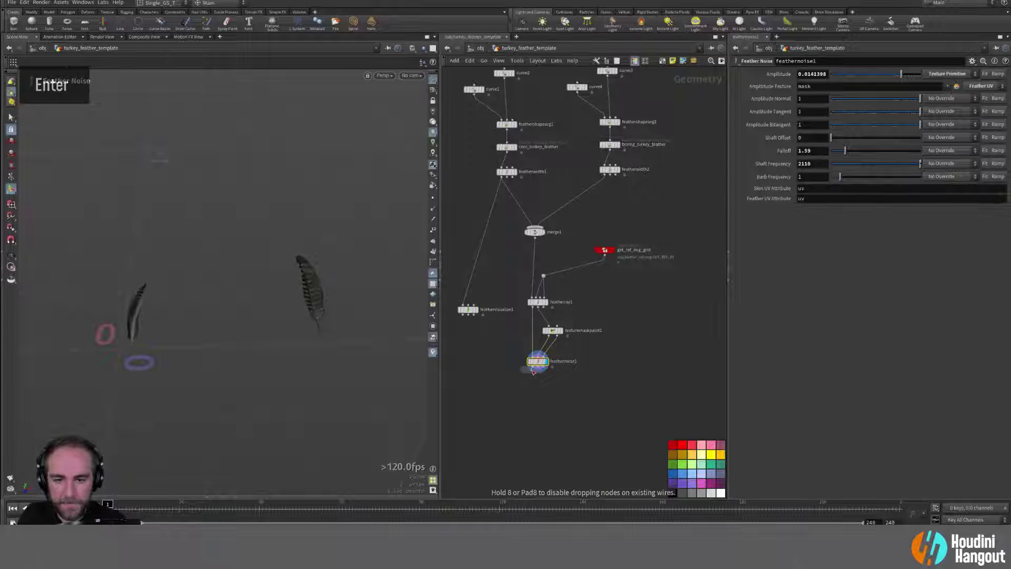
left_click(532, 382)
left_click(539, 382)
left_click_drag(532, 383, 539, 400)
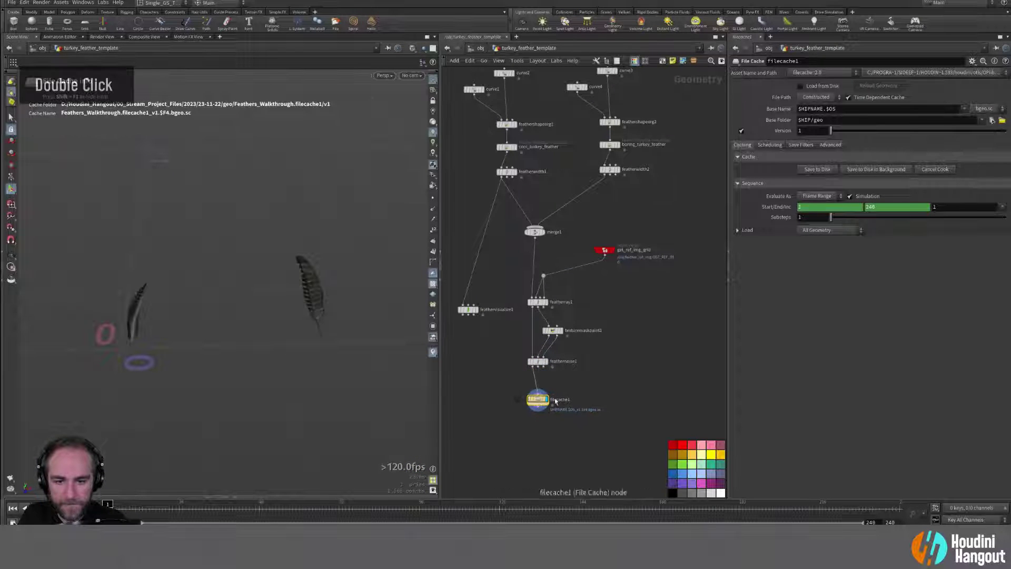
Step: Rename the File Cache node feather_templates
double_click(558, 400)
type("feath")
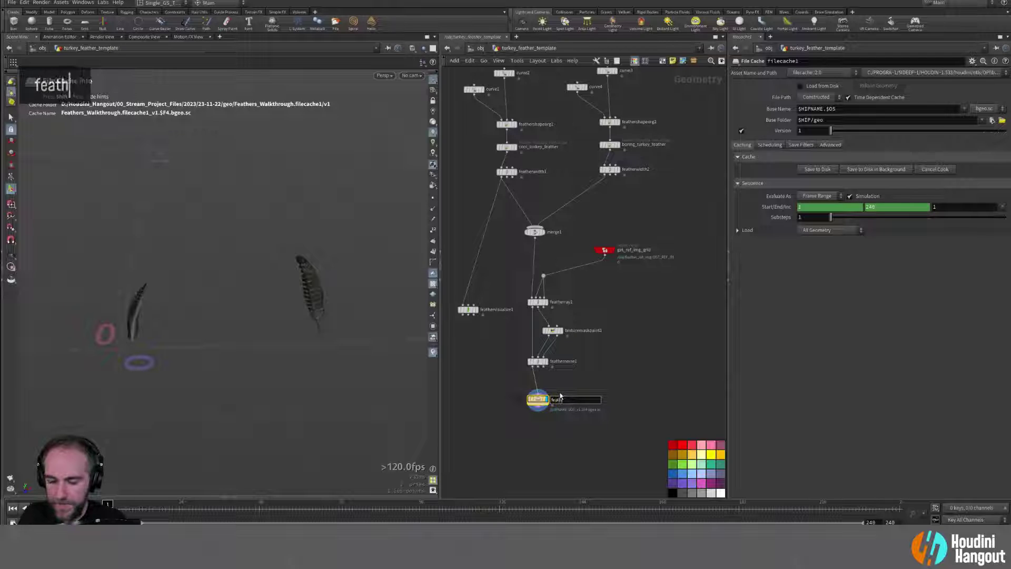
type("er_templates")
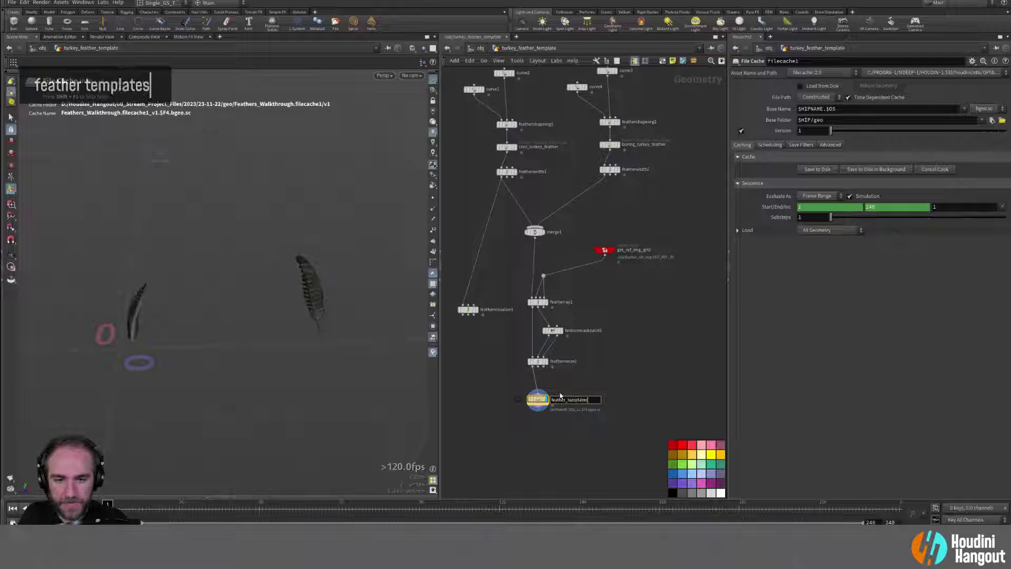
key("Return")
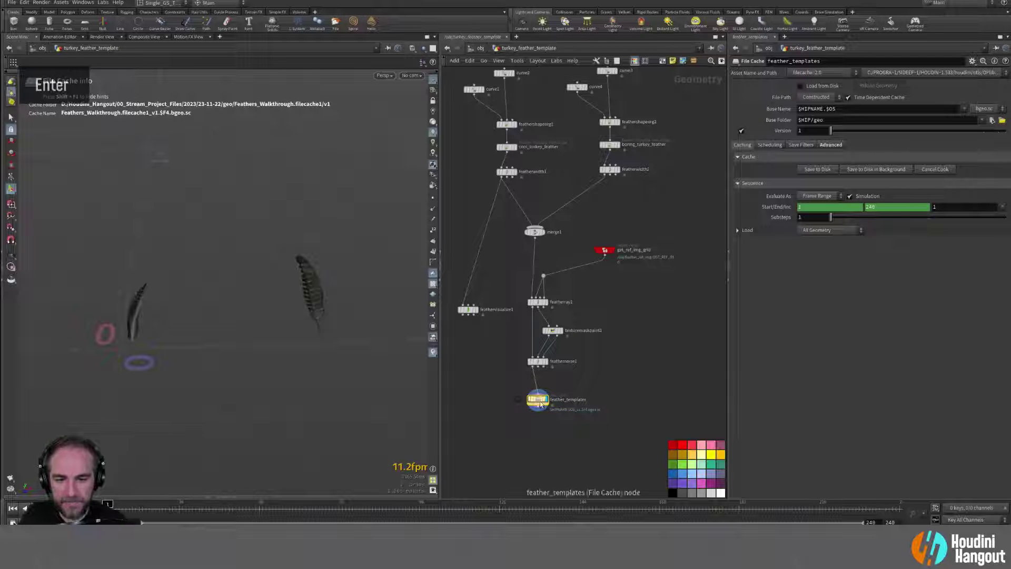
Step: Disable Simulation and Time Dependent Cache on feather_templates, and save the cache to disk
left_click(850, 196)
left_click(848, 97)
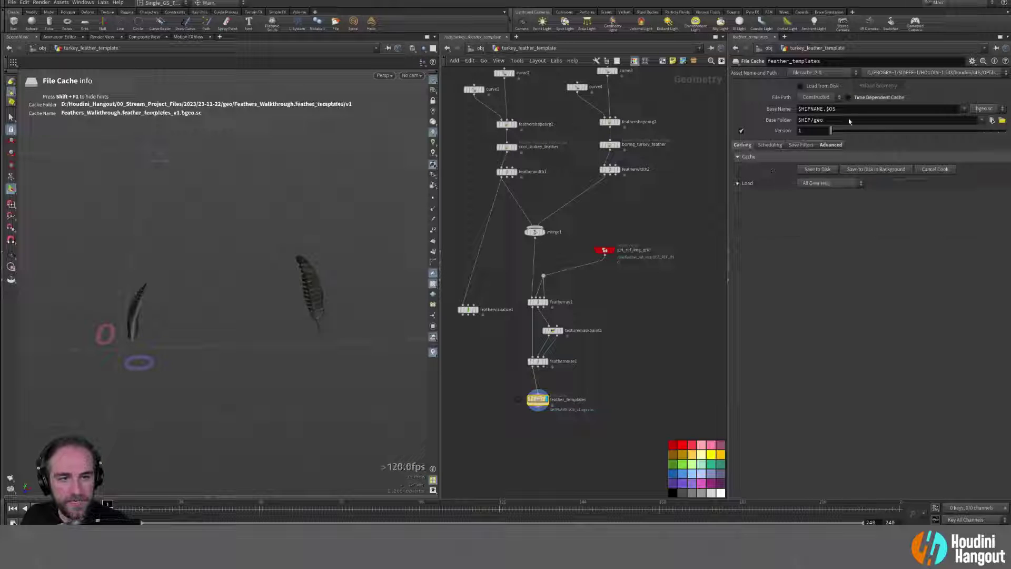
left_click(811, 173)
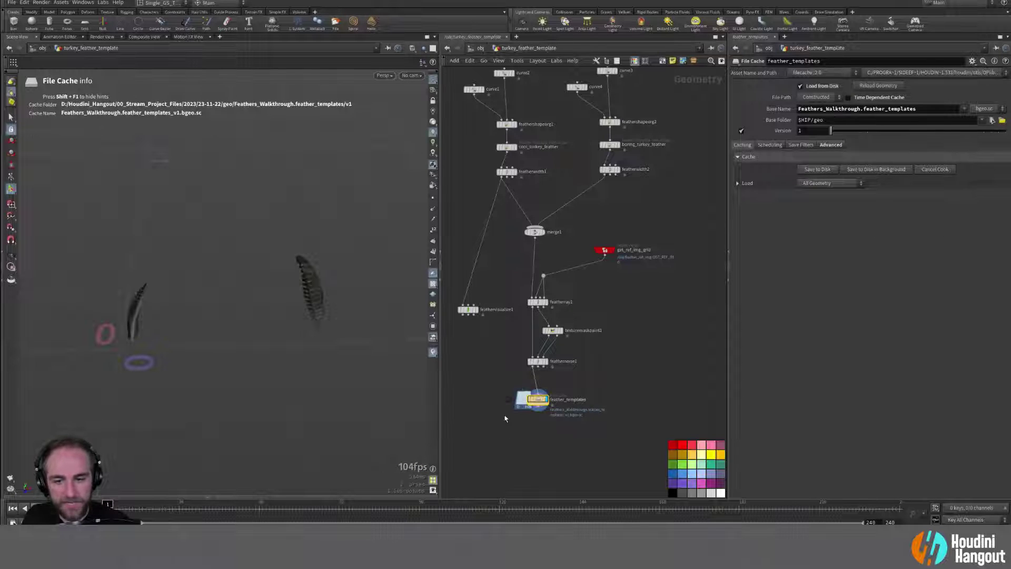
Step: Add a Null node connected directly below the feather_templates cache
left_click_drag(539, 403, 539, 399)
key("Tab")
type("null")
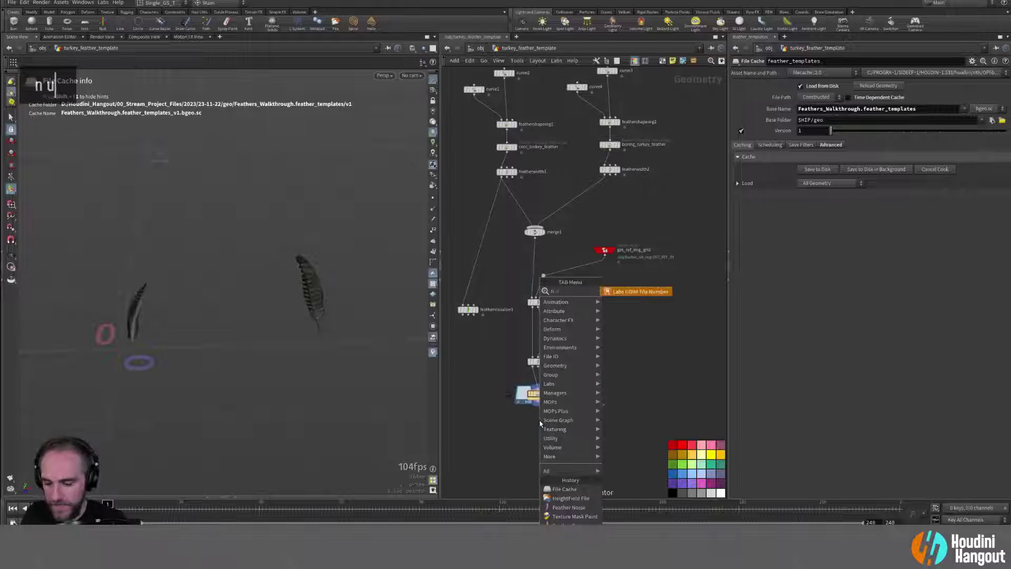
key("BackSpace")
key("BackSpace")
key("BackSpace")
key("BackSpace")
type("yl")
key("BackSpace")
key("BackSpace")
type("null")
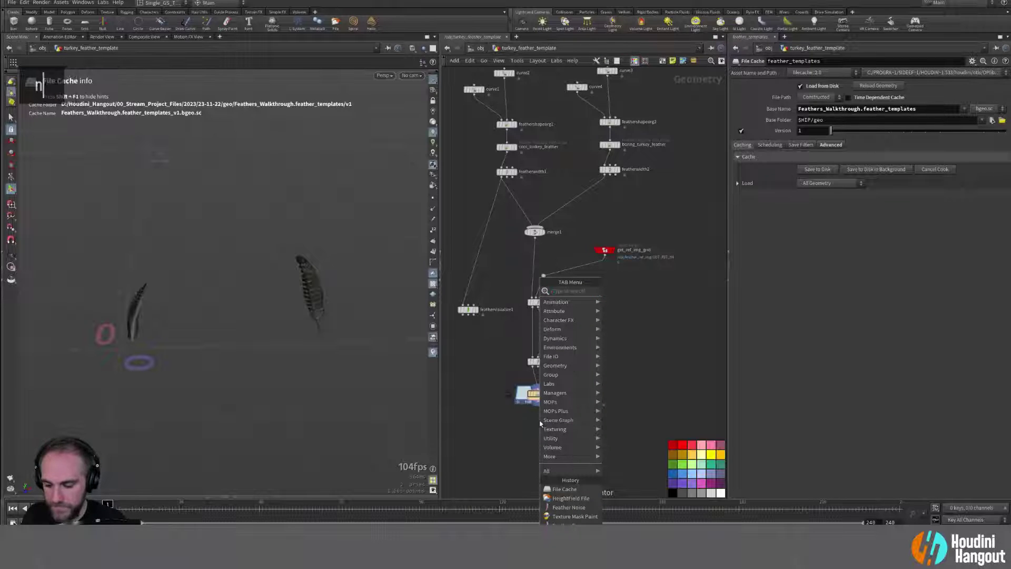
key("Return")
left_click(538, 417)
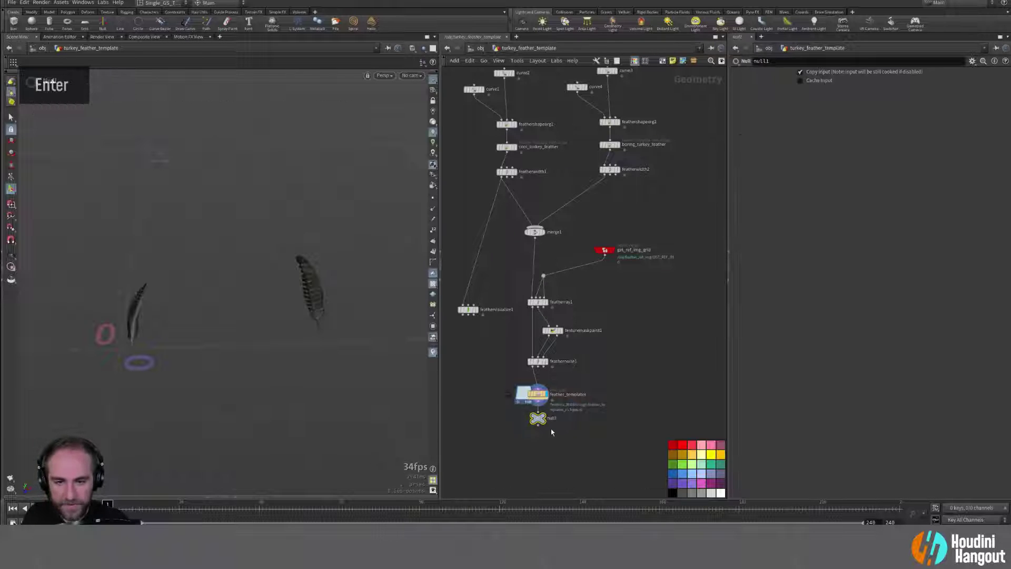
Step: Rename the Null node OUT_FEATHER_TEMPLATES
double_click(553, 418)
type("OUYT")
key("BackSpace")
key("BackSpace")
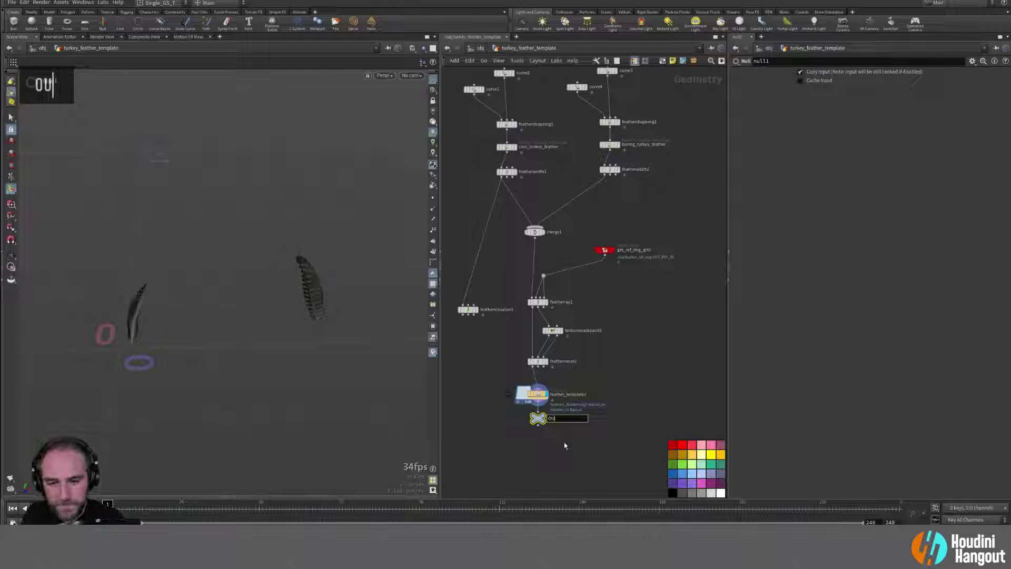
type("T_FEATHER_TEMPLATES")
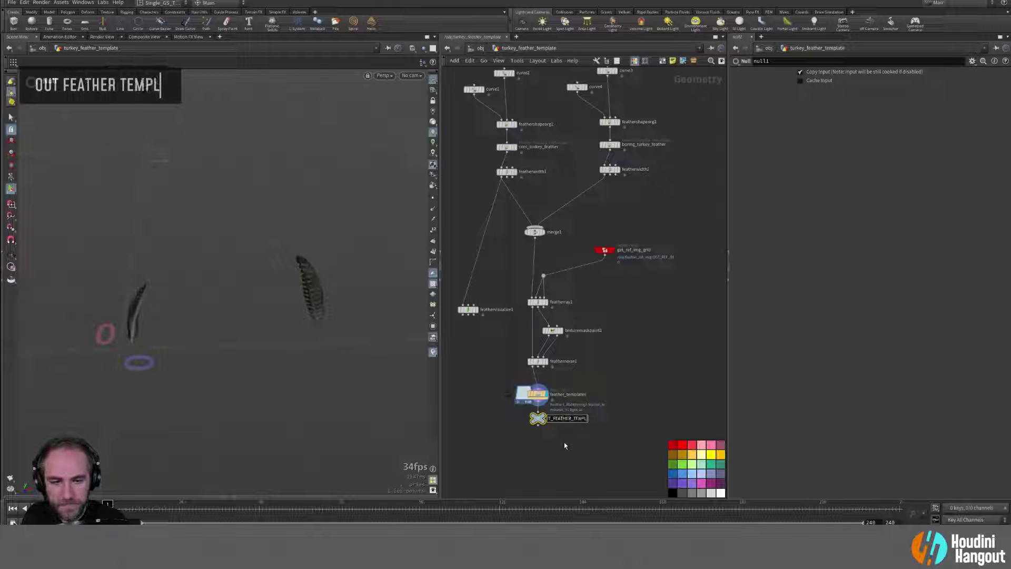
key("shift+Return")
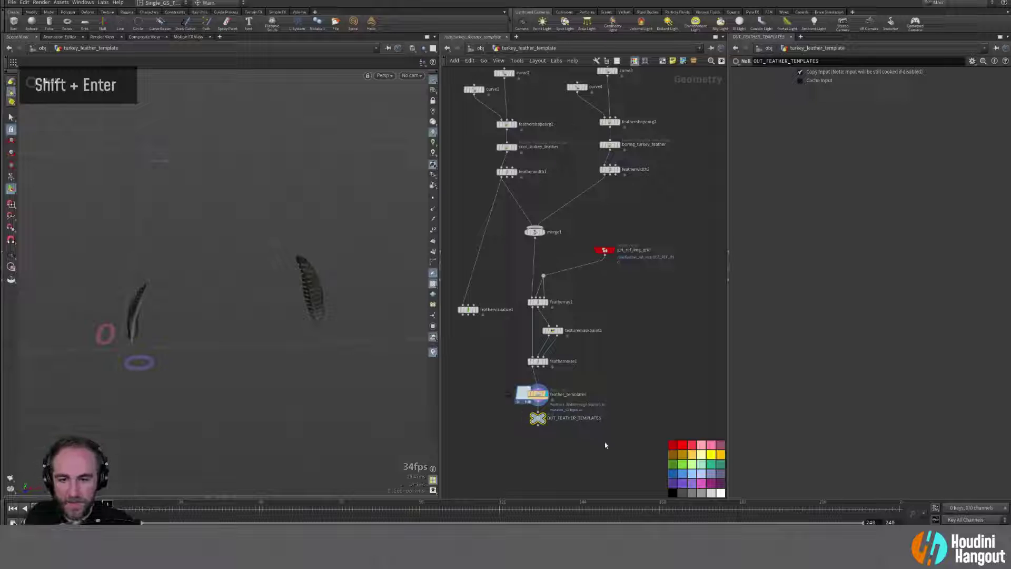
Step: Display OUT_FEATHER_TEMPLATES and view the two cached feathers
double_click(538, 418)
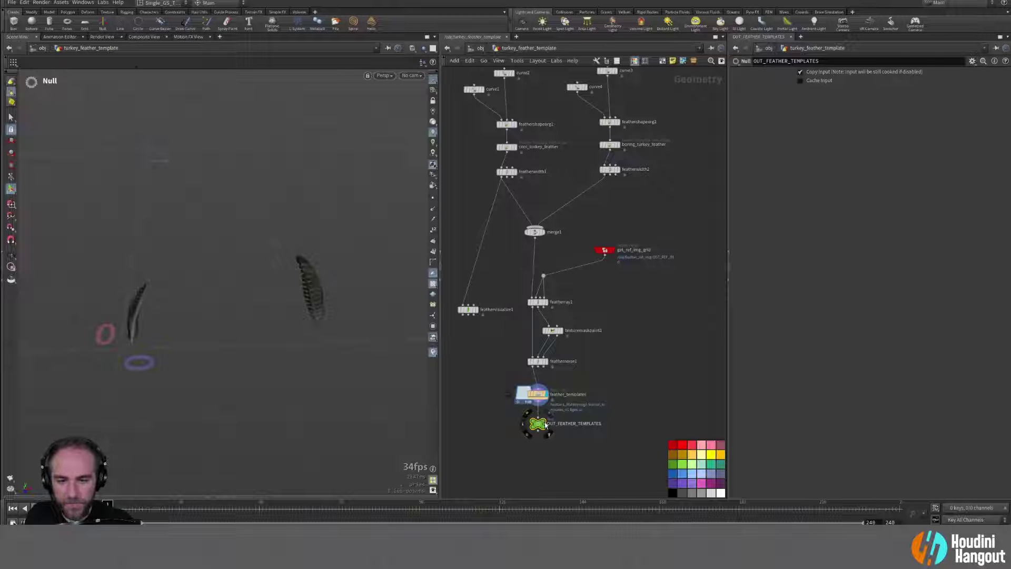
right_click_drag(502, 434, 479, 437, "alt")
middle_click_drag(226, 275, 208, 300, "alt")
right_click_drag(208, 301, 232, 274, "alt")
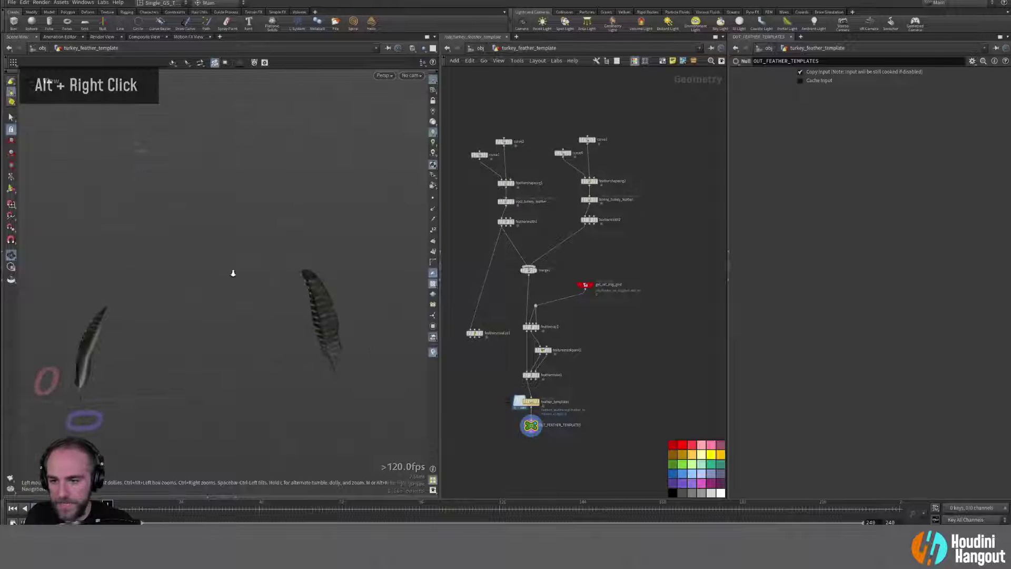
Step: Go back up to the object level and deselect turkey_feather_template
key("u")
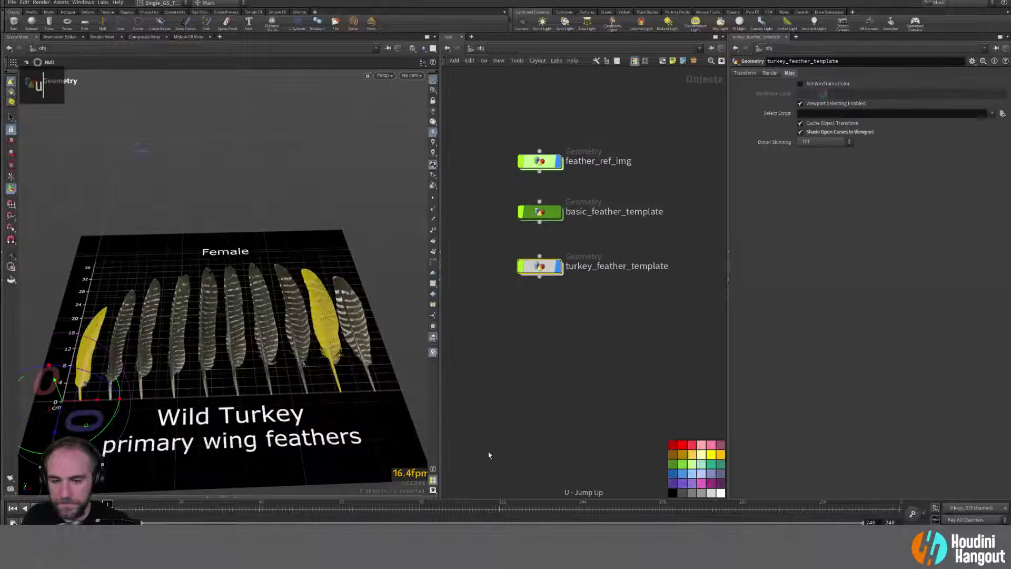
left_click(522, 337)
left_click_drag(540, 273, 540, 272)
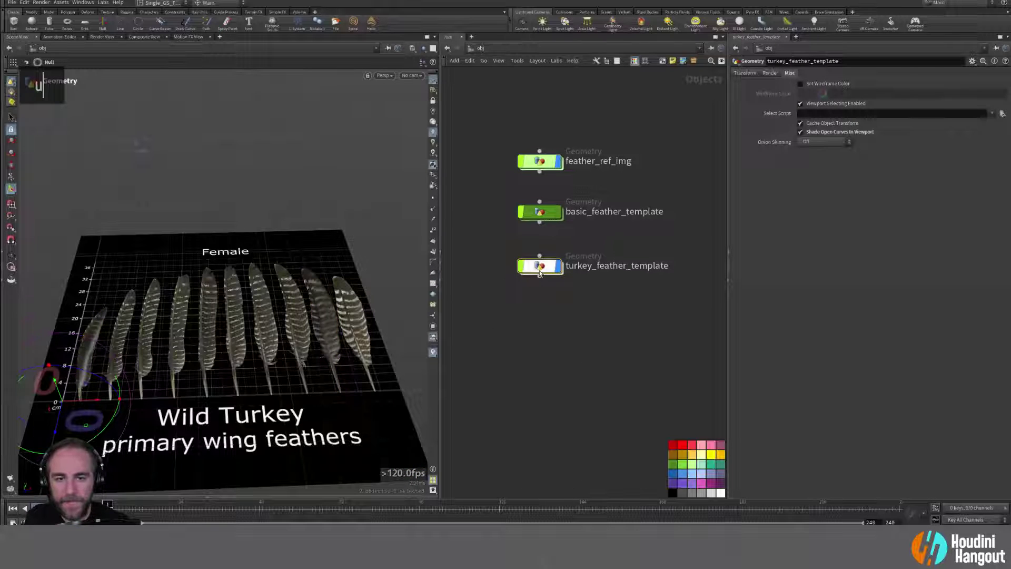
Step: Rename the turkey_feather_template object turkey_feather_templates and colour its node dark green
double_click(670, 267)
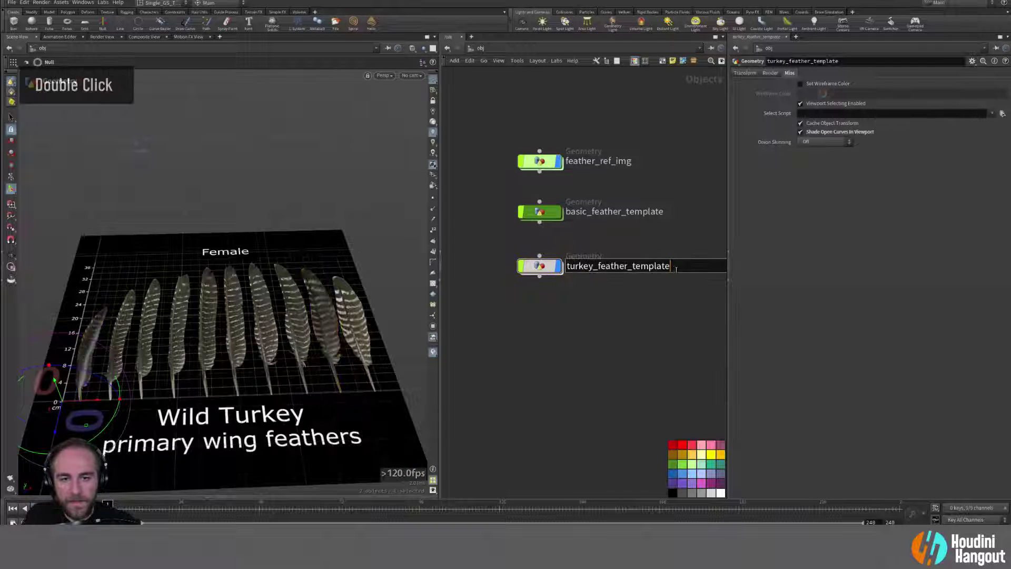
type("s")
key("Return")
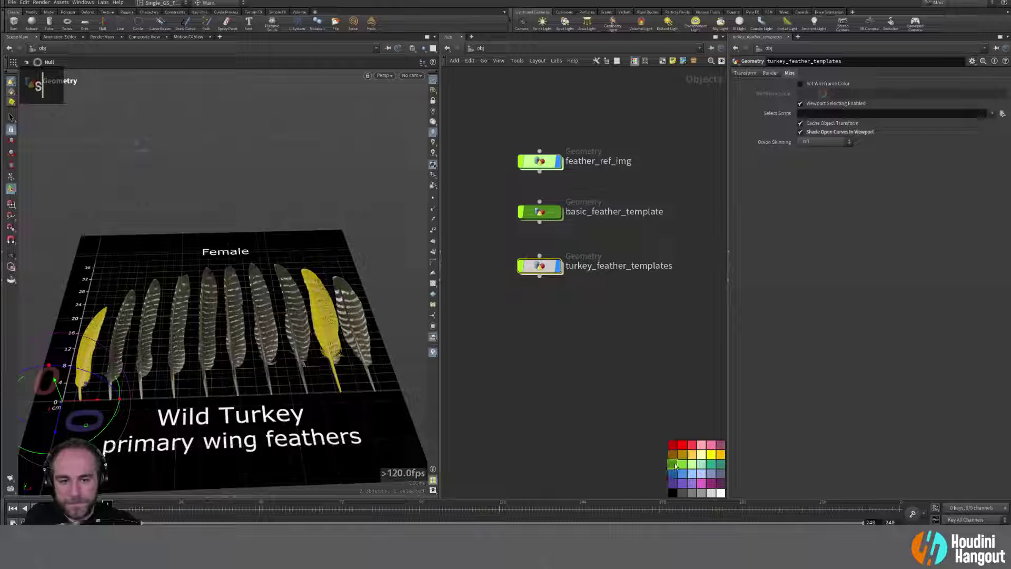
left_click(674, 464)
Step: Add a new Geometry object below turkey_feather_templates at the object level
double_click(568, 378)
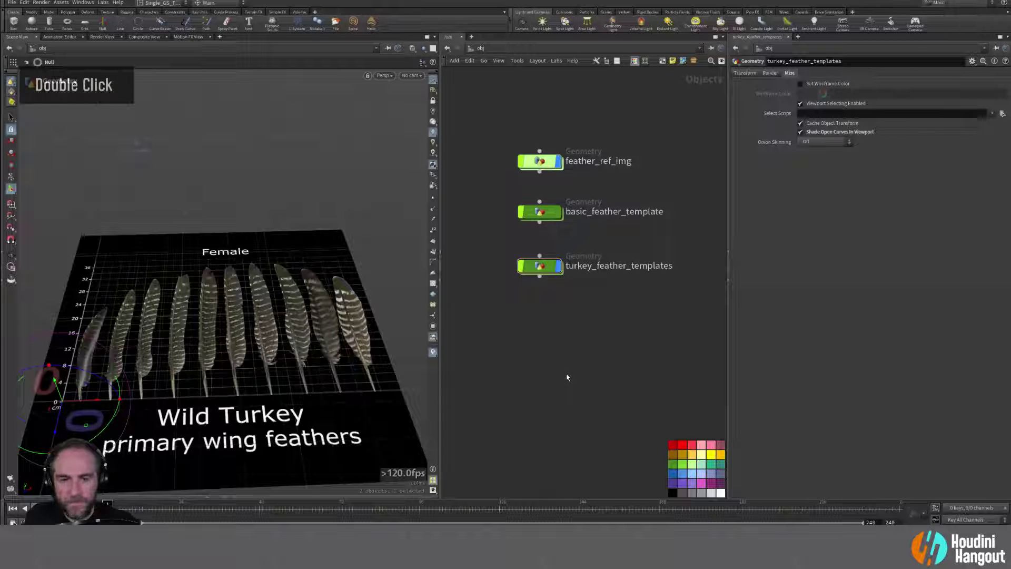
key("Tab")
type("geo")
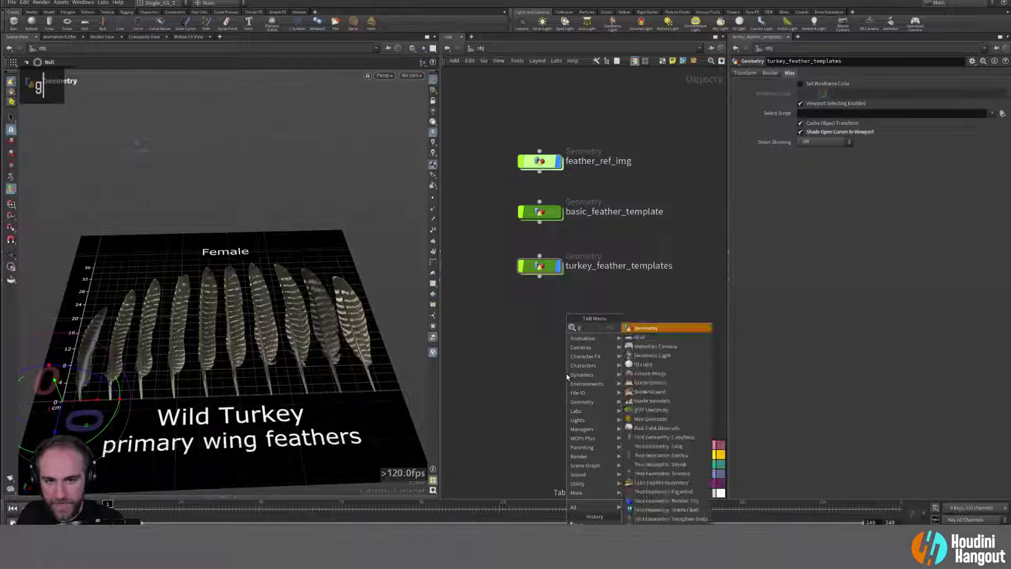
key("Return")
left_click(537, 319)
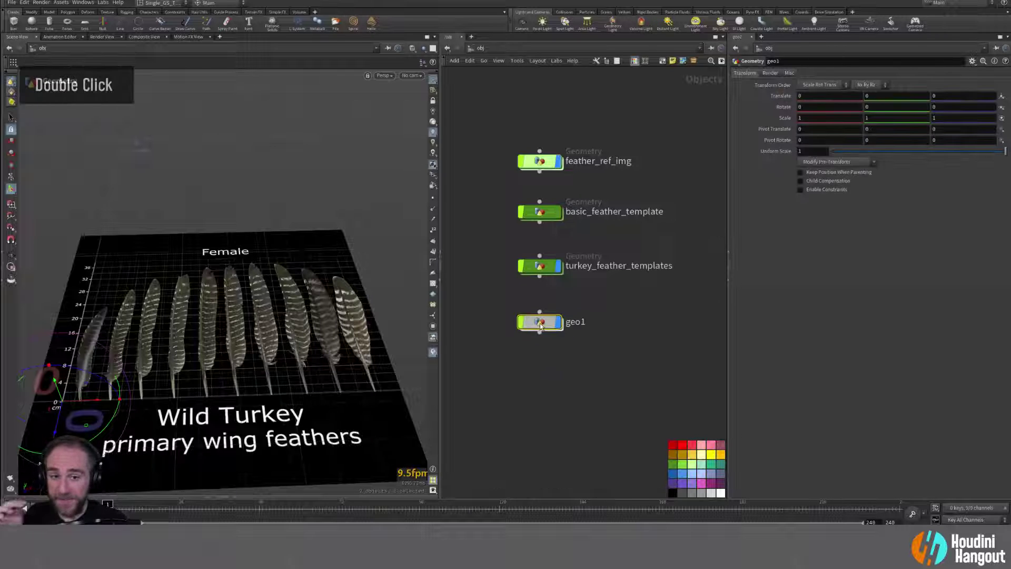
Step: Rename the new Geometry object basic_groom, with a dark green node colour, and go inside its network
double_click(579, 323)
type("basic_groom")
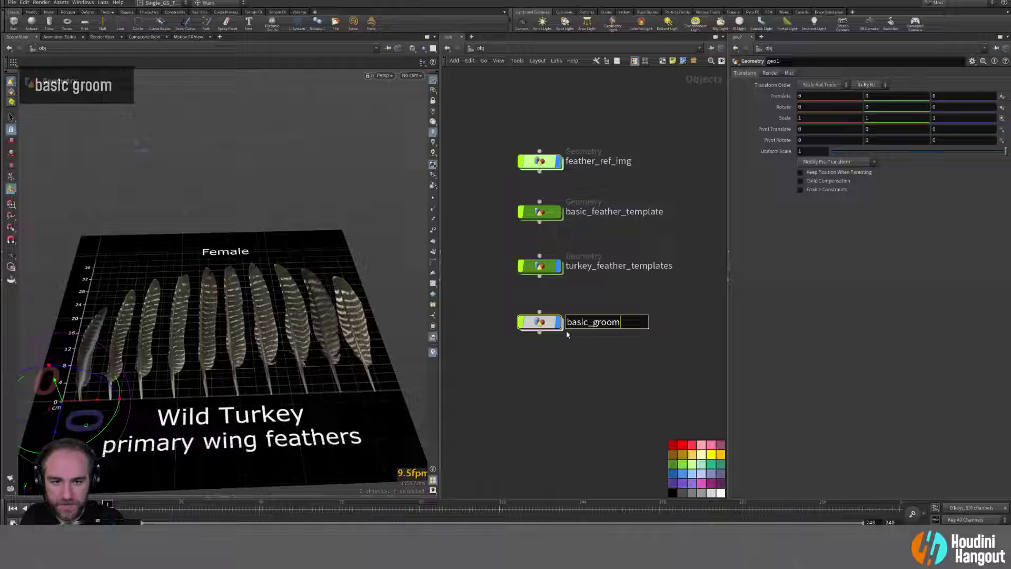
key("Return")
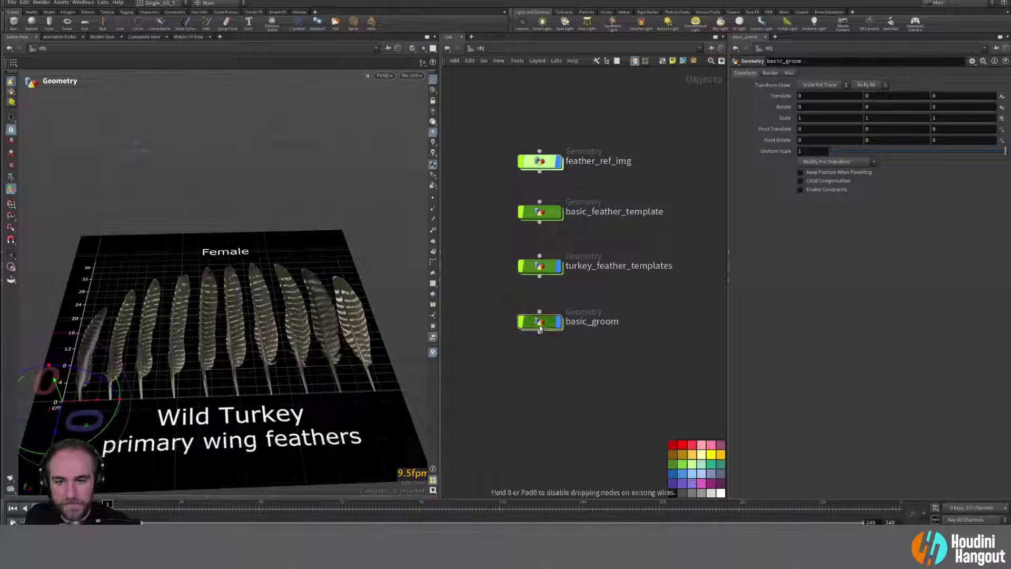
mouse_move(540, 329)
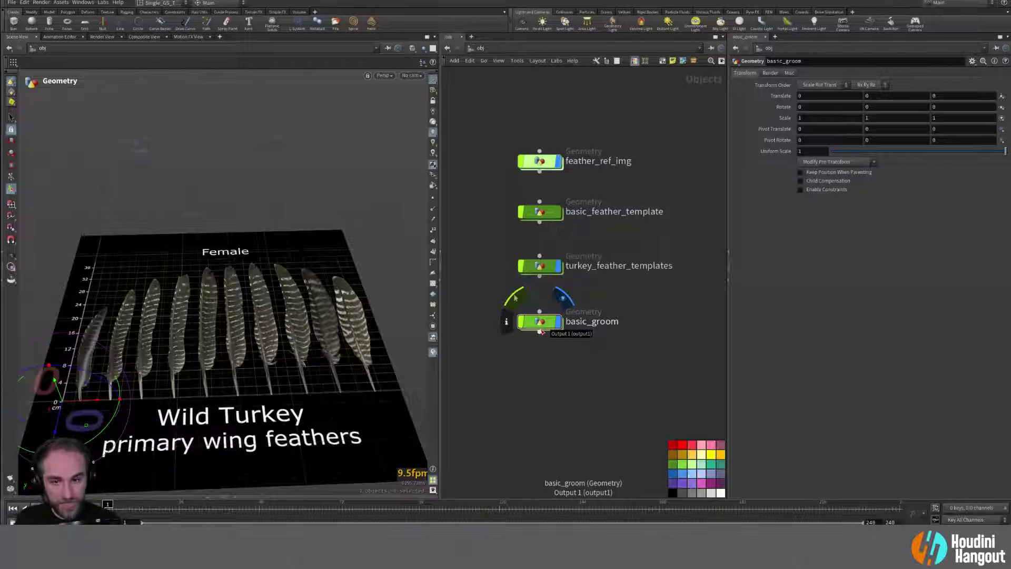
double_click(548, 323)
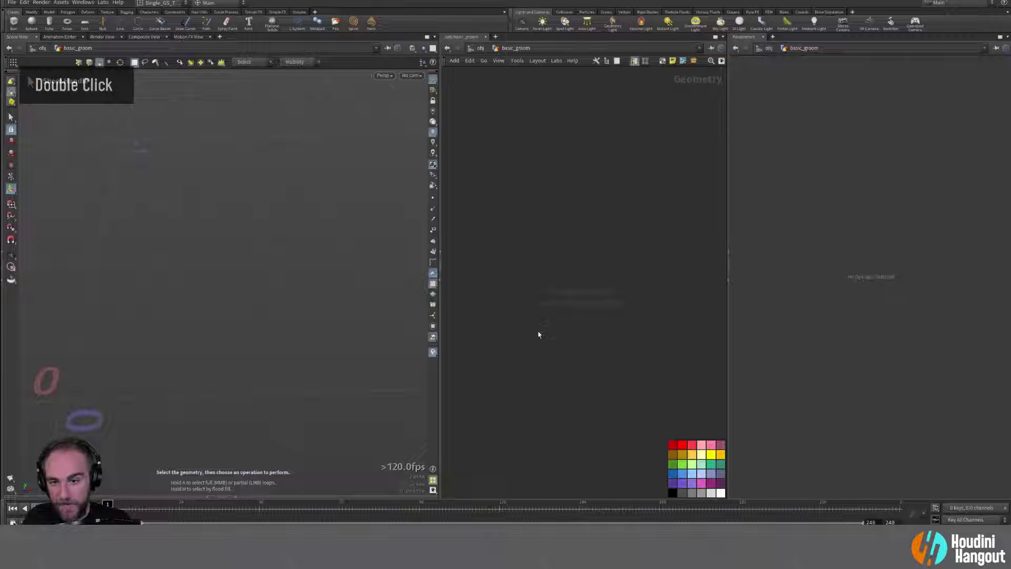
Step: Add a Sphere node to the empty basic_groom network
key("Tab")
type("spherte")
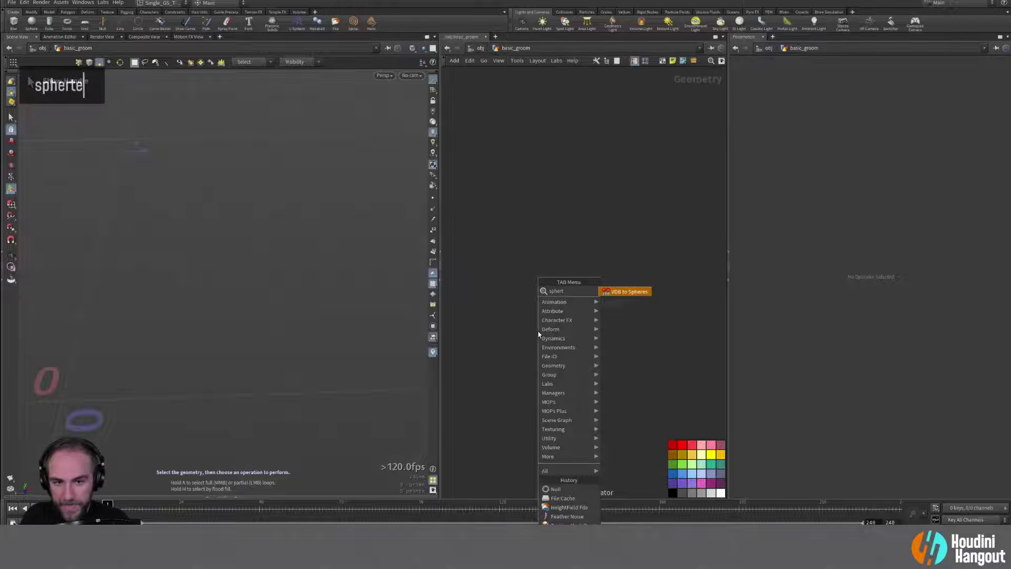
key("BackSpace")
key("BackSpace")
type("e")
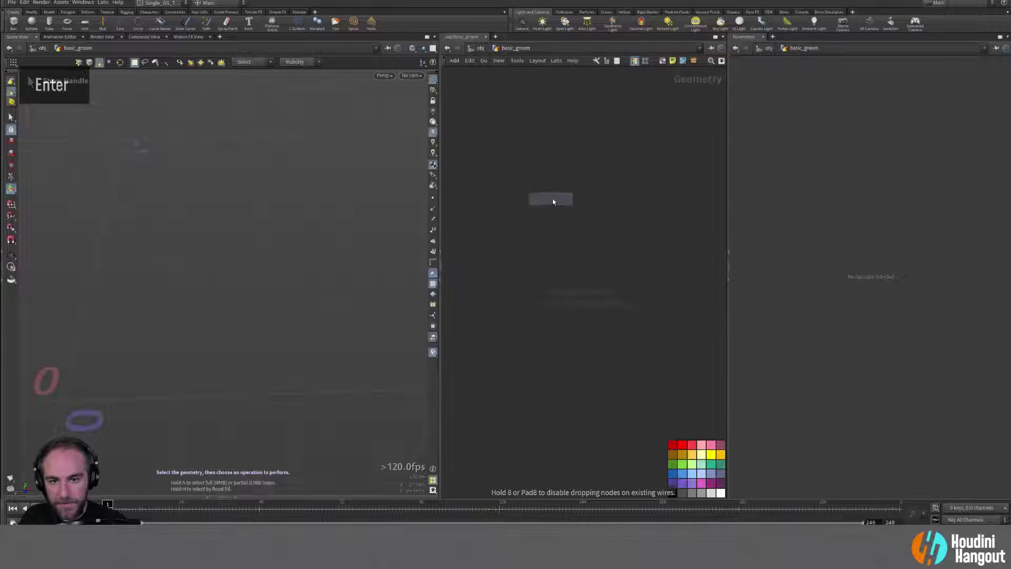
left_click(552, 198)
middle_click_drag(316, 237, 281, 209, "alt")
left_click_drag(280, 209, 293, 244, "alt")
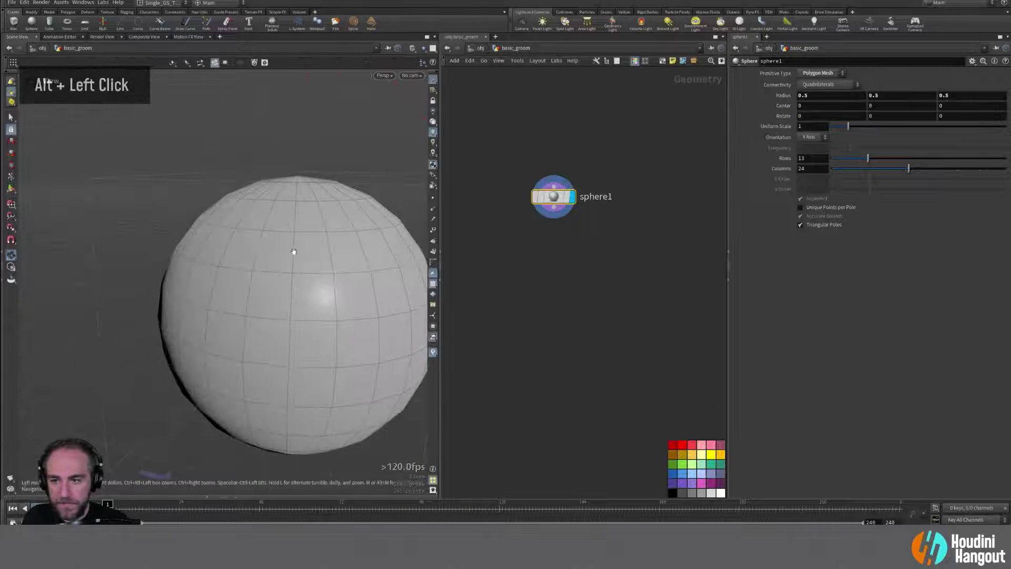
middle_click_drag(294, 244, 255, 251, "alt")
right_click_drag(255, 251, 280, 269, "alt")
key("Return")
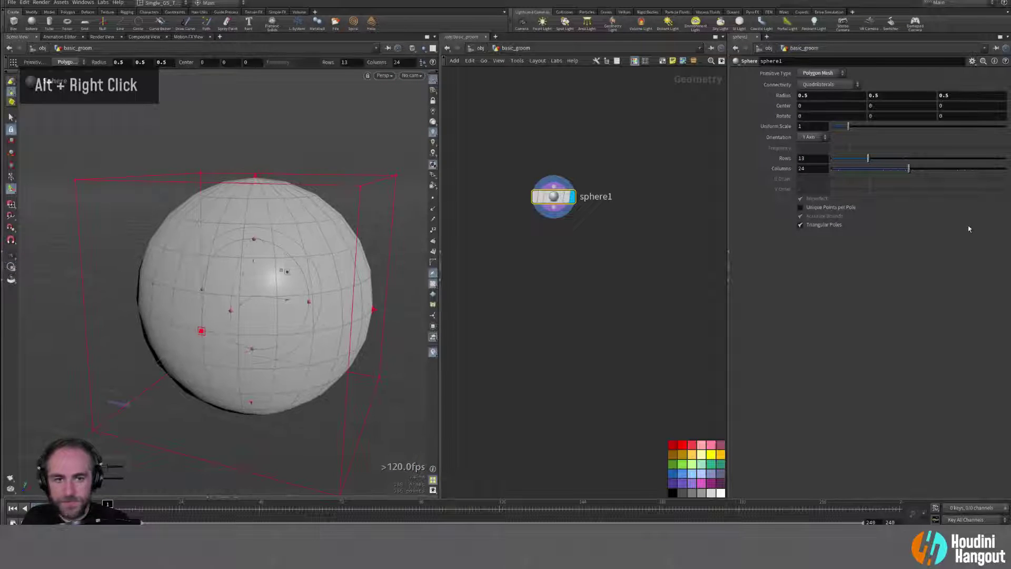
Step: Change the sphere's primitive type to Polygon and set its frequency to 10
left_click(821, 85)
left_click(822, 148)
left_click(818, 72)
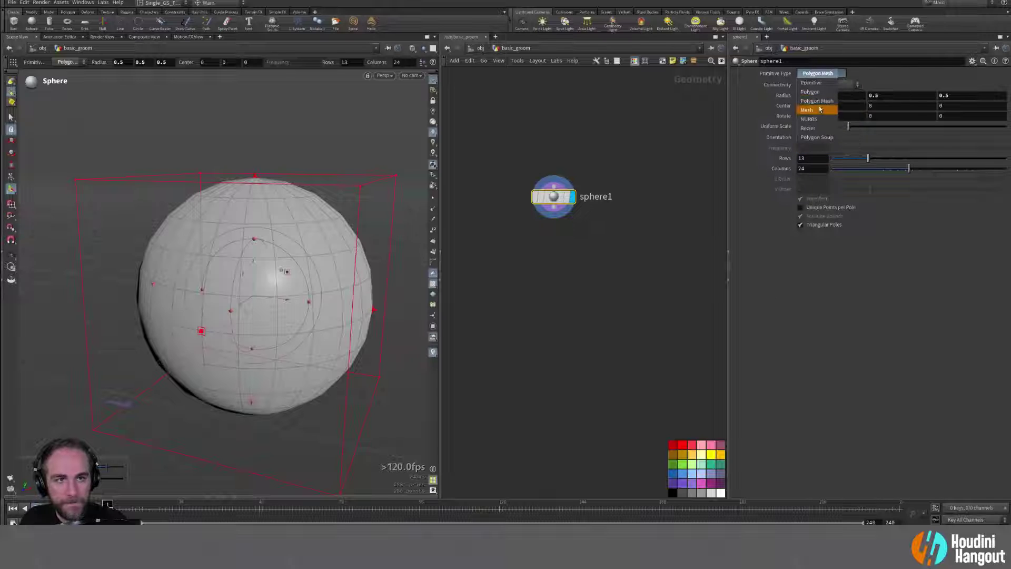
left_click(810, 92)
double_click(806, 148)
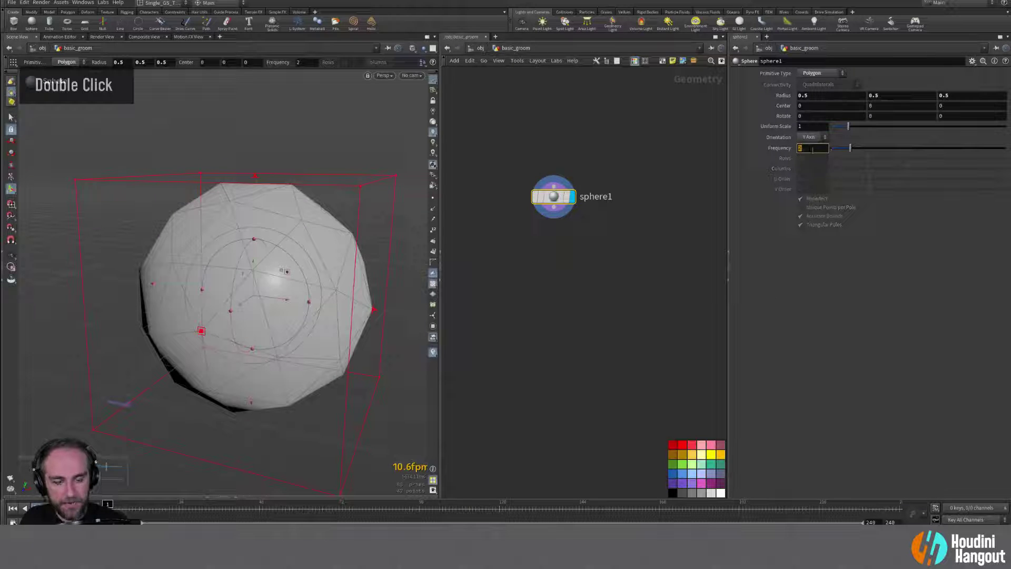
type("10")
key("Return")
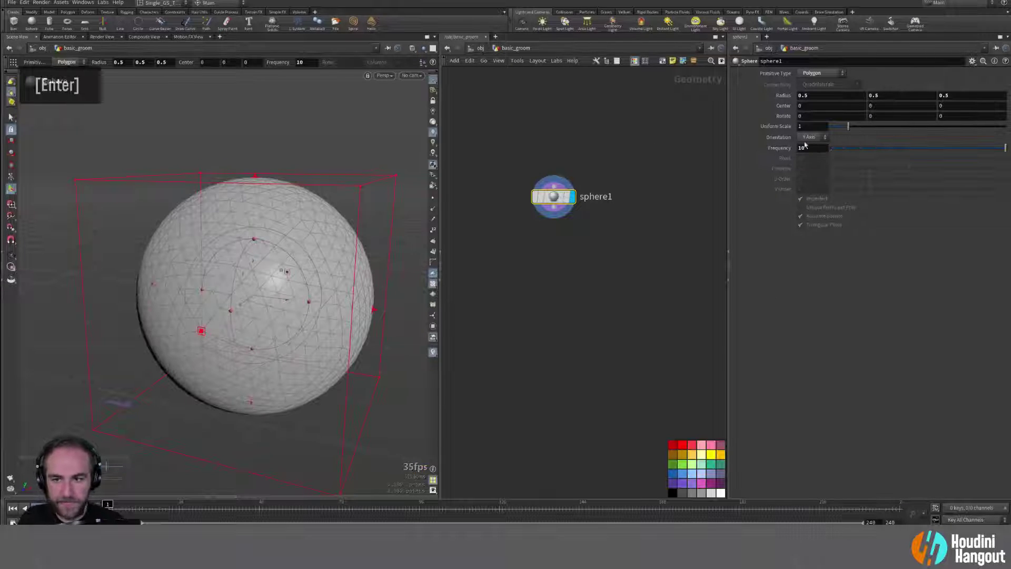
Step: Set the sphere's uniform scale to 2
double_click(811, 126)
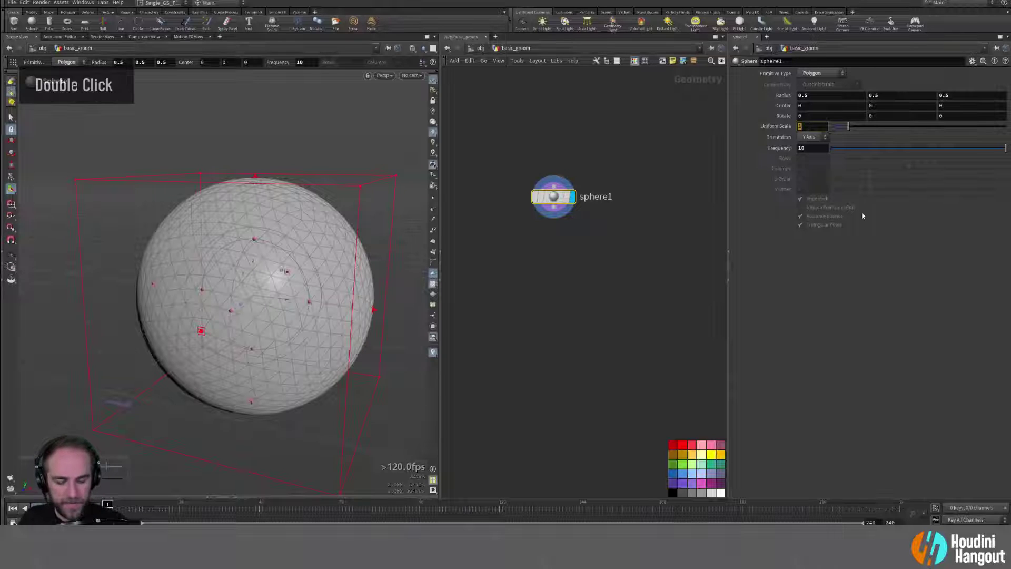
type("2")
key("Return")
Step: Examine the enlarged sphere and its triangulated surface from several angles
right_click_drag(319, 234, 274, 248, "alt")
key("Escape")
middle_click_drag(274, 248, 248, 247, "alt")
left_click_drag(248, 246, 295, 243, "alt")
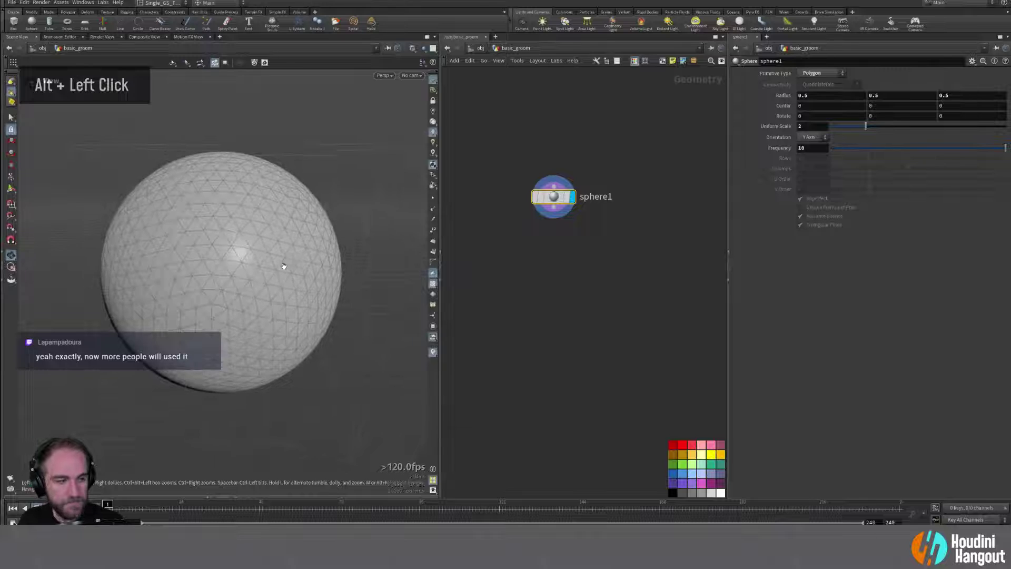
middle_click_drag(295, 243, 304, 239, "alt")
left_click_drag(305, 239, 257, 255, "alt")
key("Return")
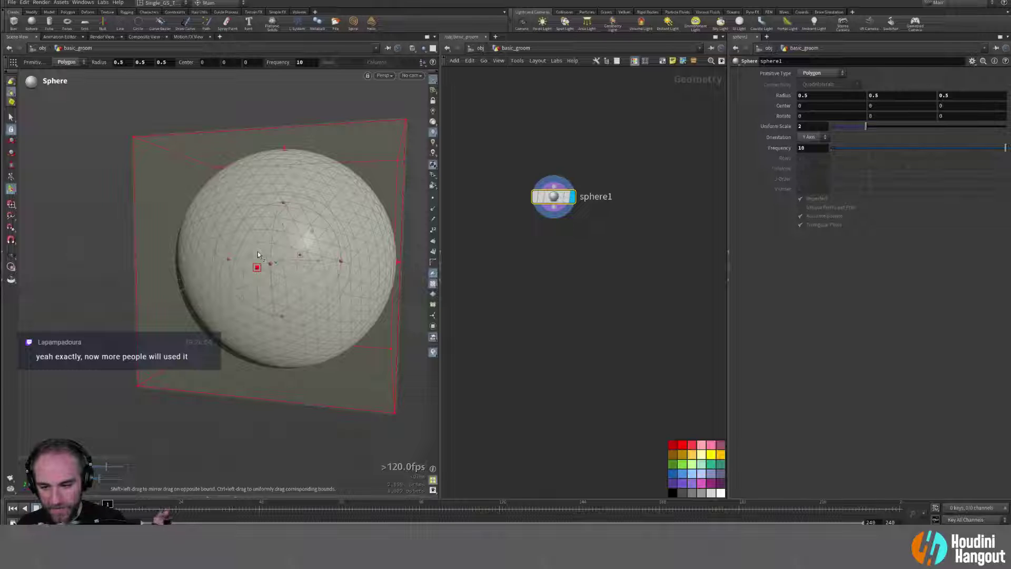
key("Escape")
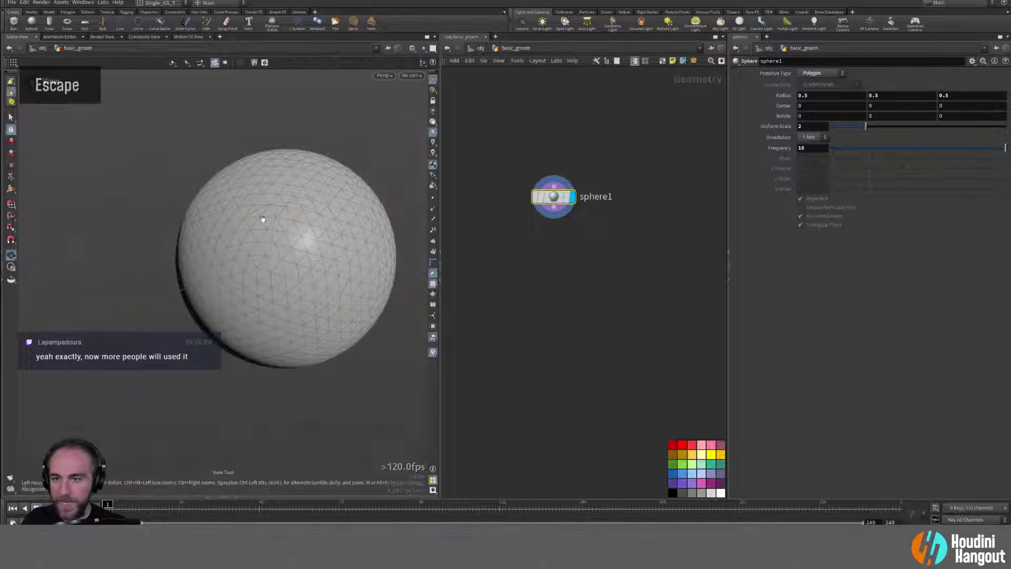
left_click_drag(263, 219, 369, 240, "alt")
middle_click_drag(369, 240, 330, 241, "alt")
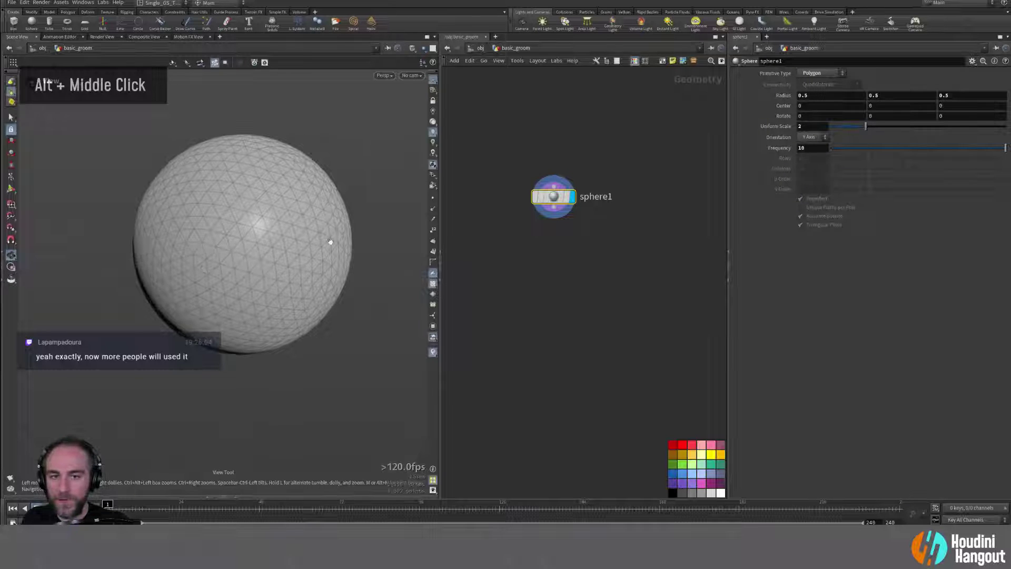
Step: Add a Normal node fed by the sphere and make it the displayed node
key("Tab")
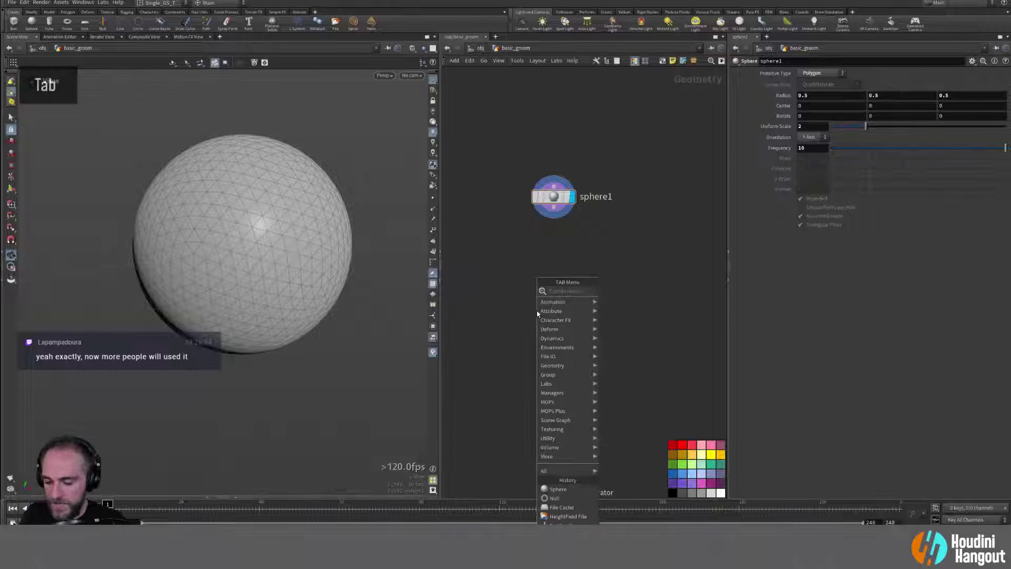
type("nro")
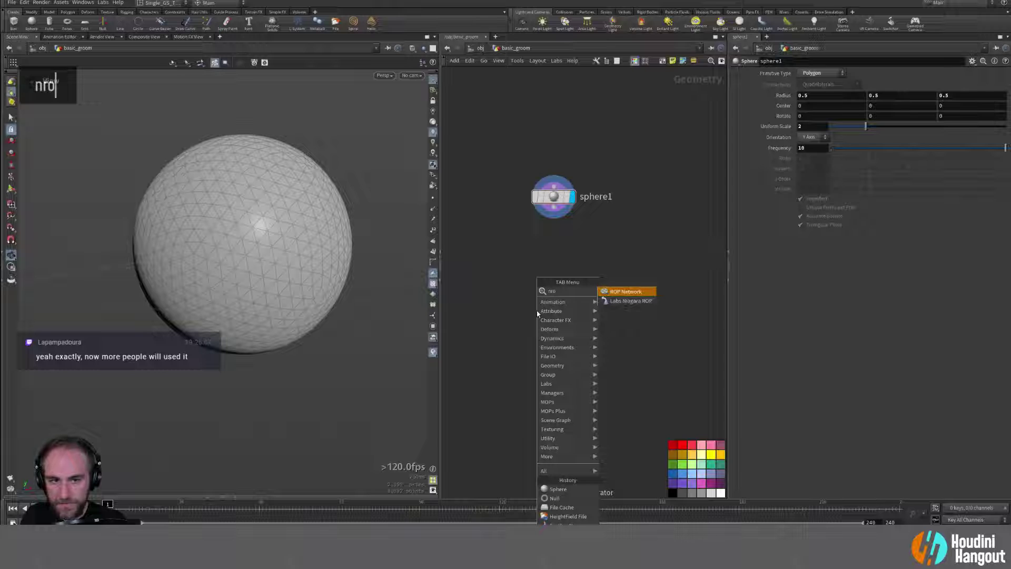
key("BackSpace")
key("BackSpace")
key("BackSpace")
type("norm")
key("Return")
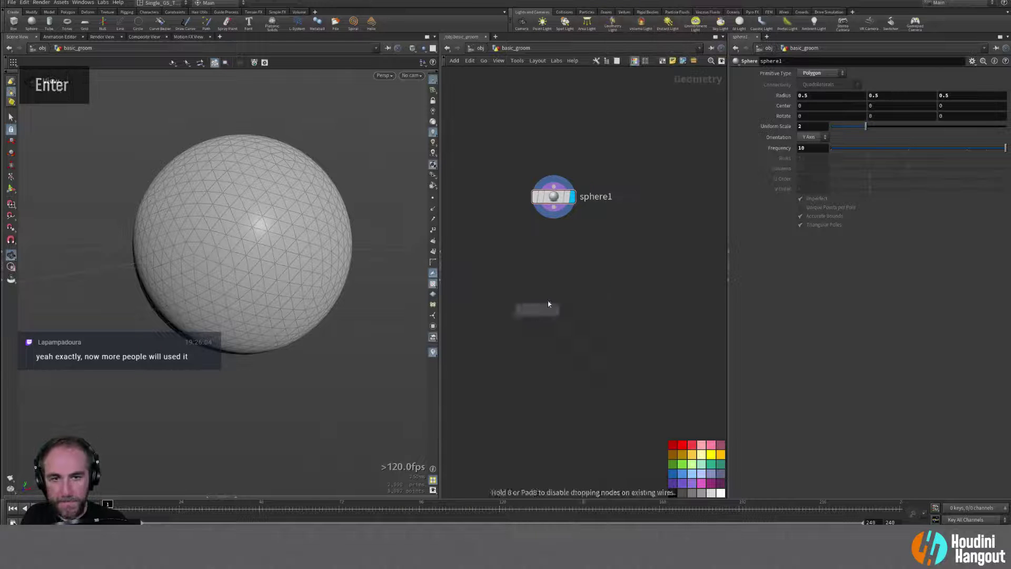
left_click(561, 242)
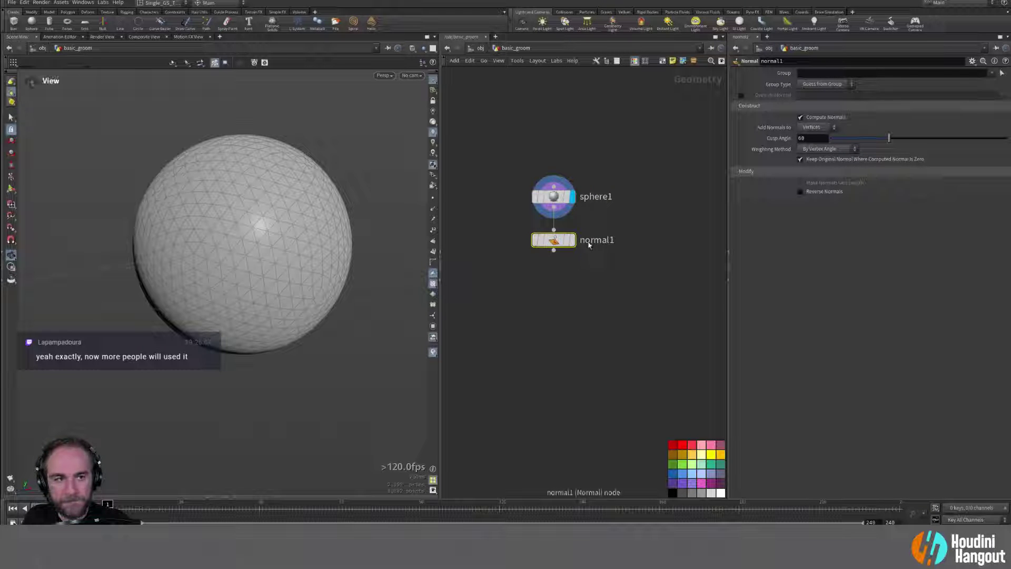
double_click(572, 240)
Step: Add a UV Project node fed by the Normal node and make it the displayed node
key("Tab")
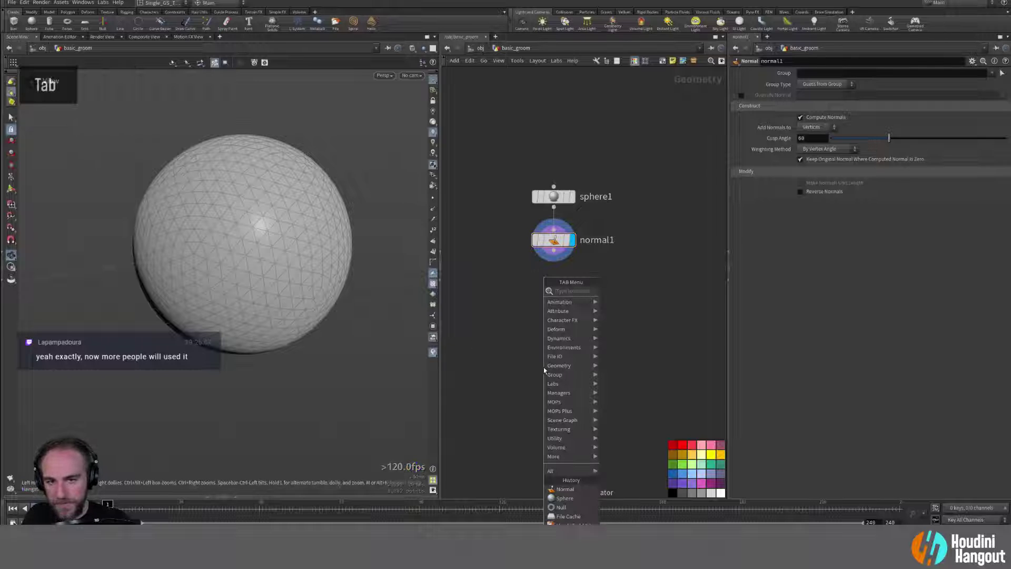
type("uv pro")
key("Return")
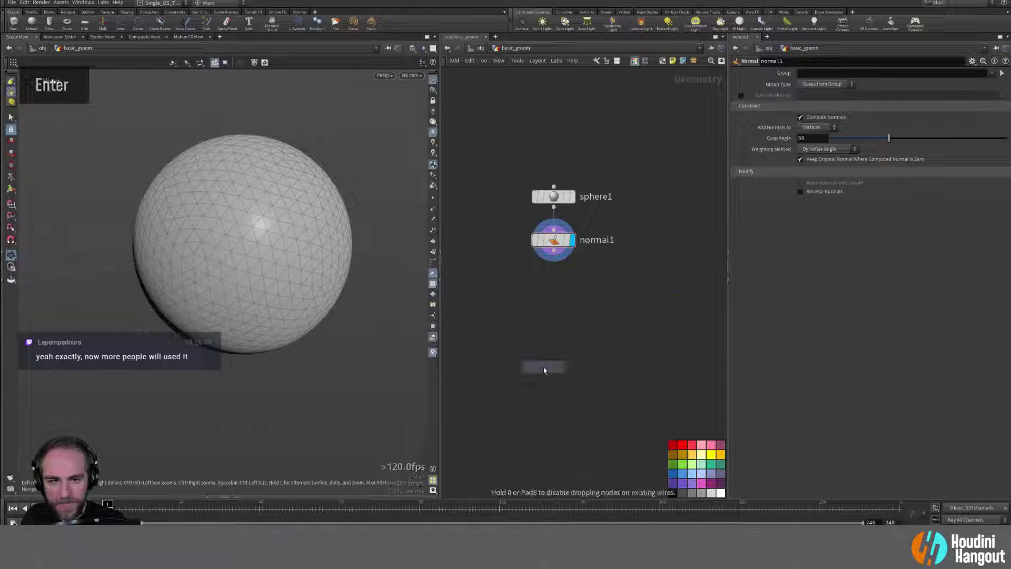
left_click(554, 248)
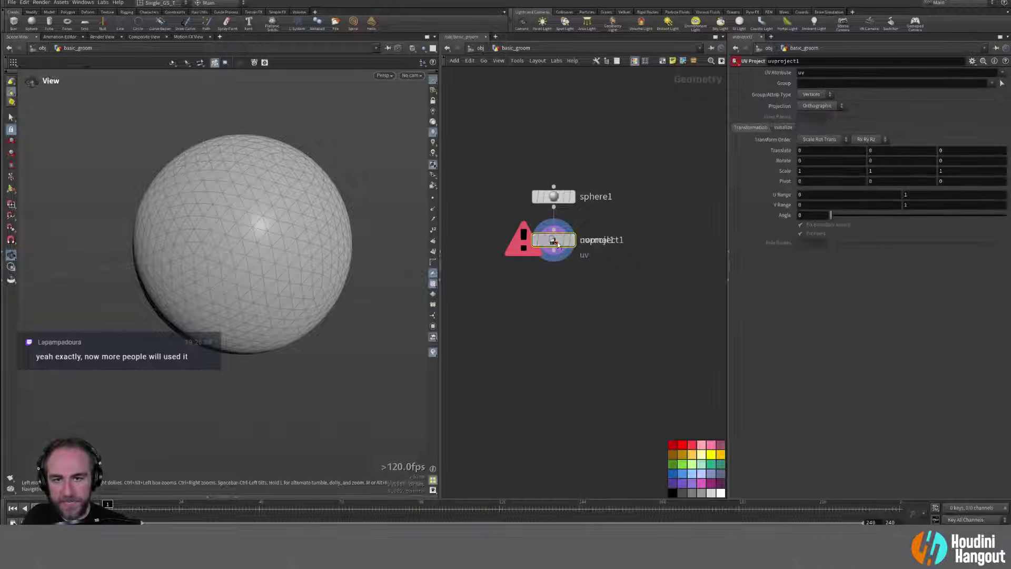
left_click_drag(554, 249, 555, 291)
left_click(554, 251)
left_click(554, 270)
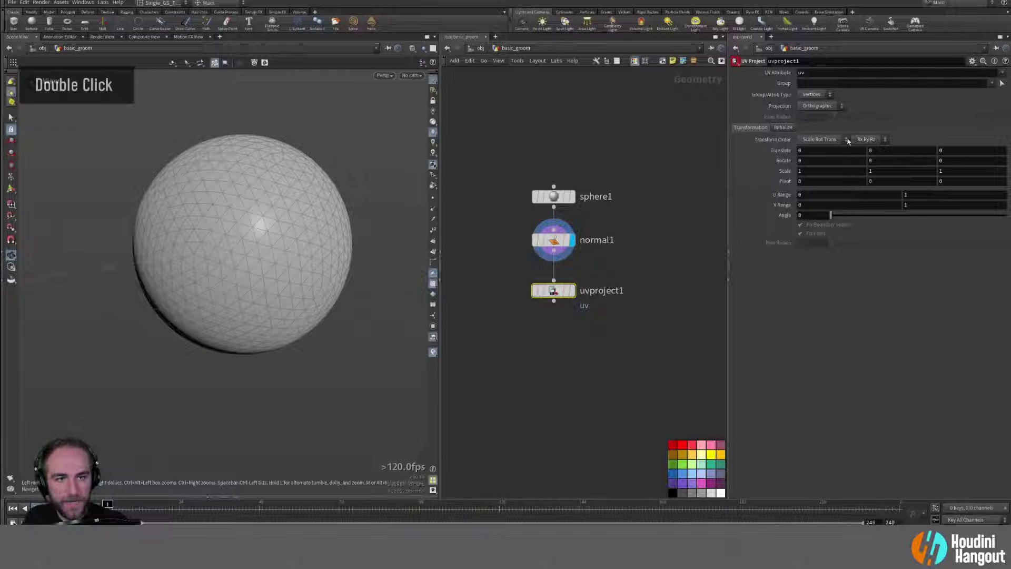
left_click(573, 290)
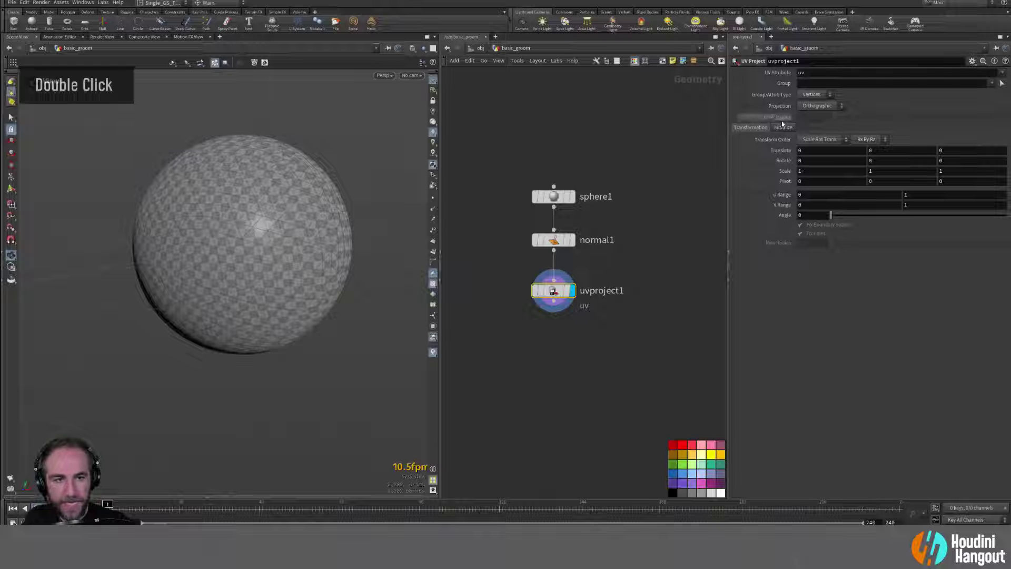
Step: Set the UV Project node's projection to Polar and check the texture pattern on the sphere
left_click(821, 105)
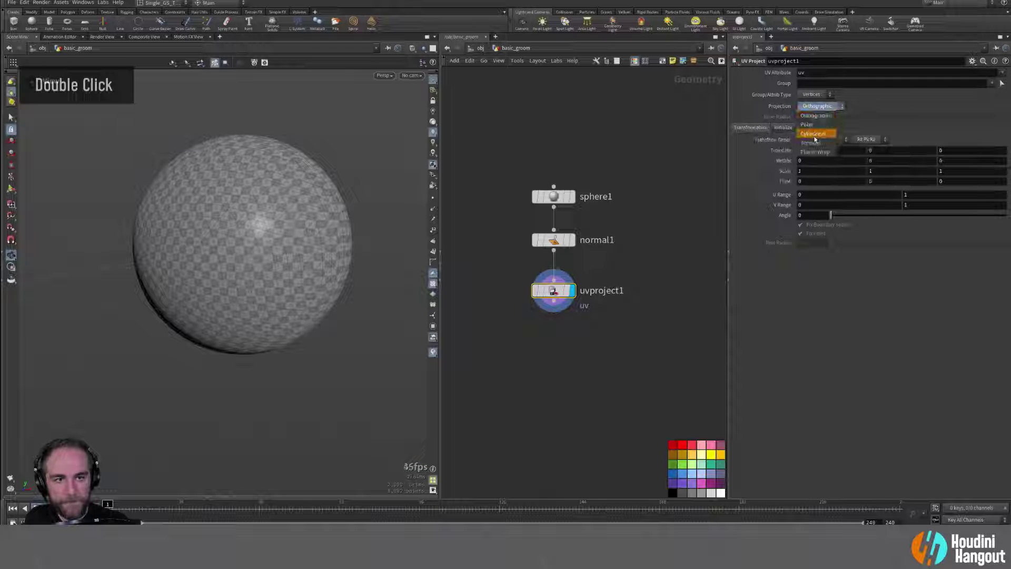
left_click(812, 128)
left_click_drag(215, 283, 210, 241, "alt")
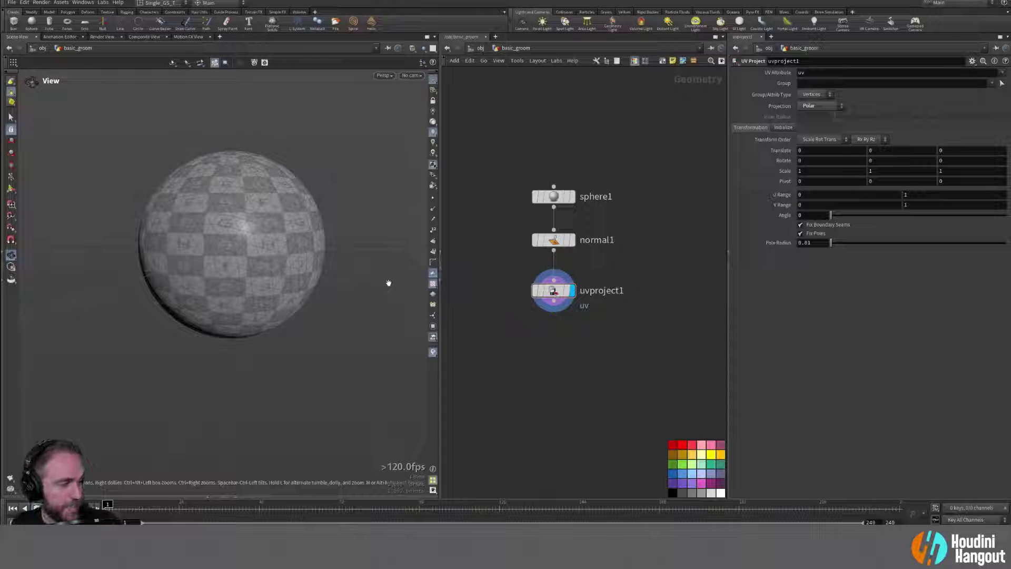
middle_click(316, 293, "alt")
Step: Add a Null node fed by the UV Project node and rename it GEO_TO_BE_GROOMED
middle_click_drag(533, 337, 529, 304, "alt")
key("Tab")
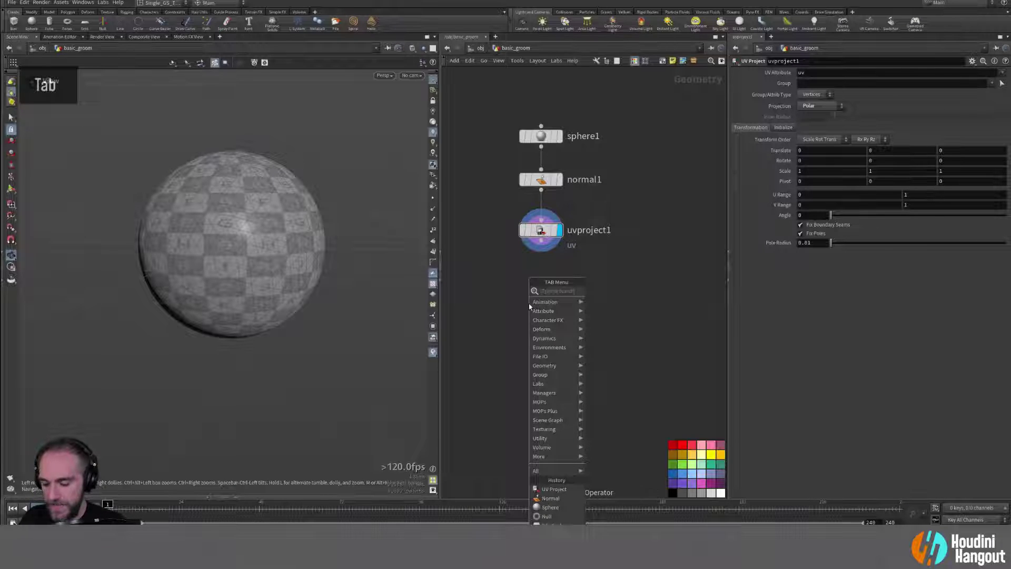
type("null")
key("Return")
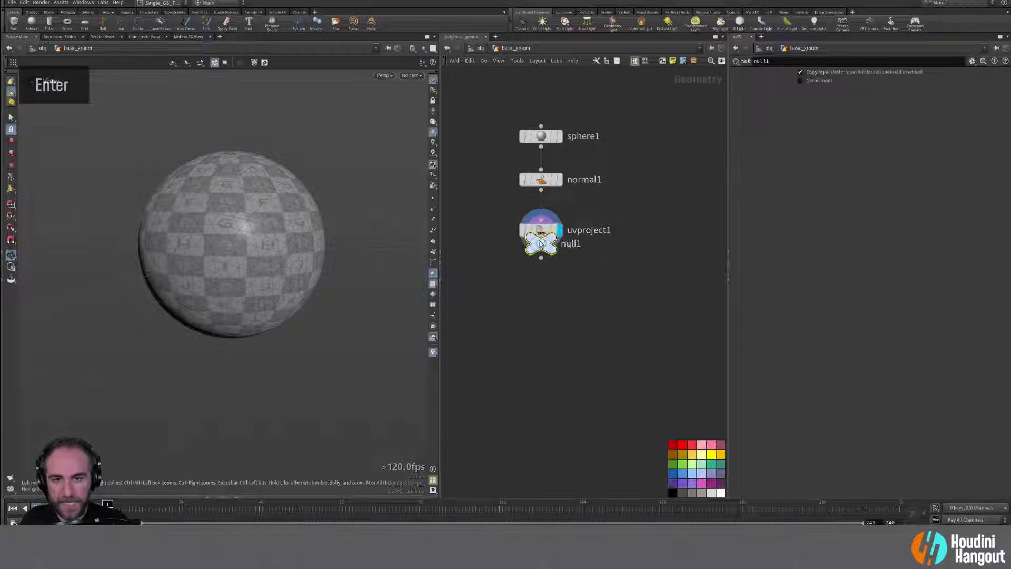
left_click(548, 278)
double_click(572, 278)
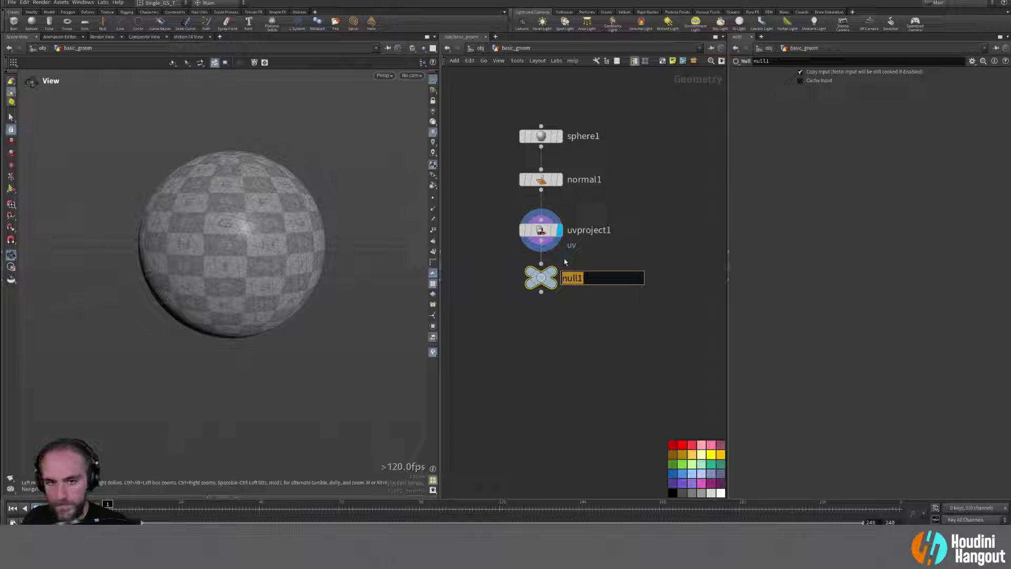
type("GEO_TO_BE_GR")
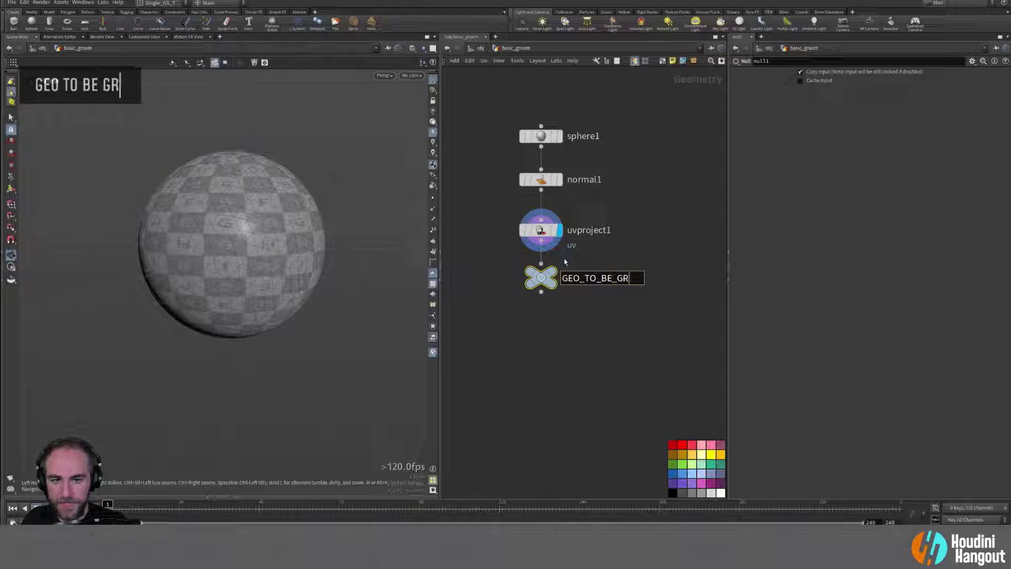
type("OOMED")
key("shift+Return")
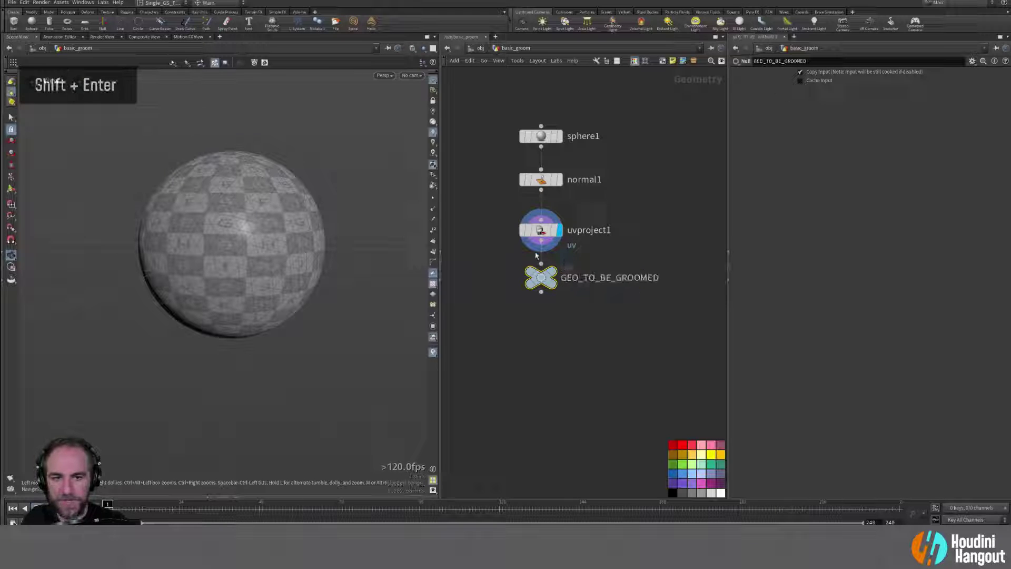
Step: Make the GEO_TO_BE_GROOMED null the displayed node and align the four chained nodes with even spacing
left_click(538, 279)
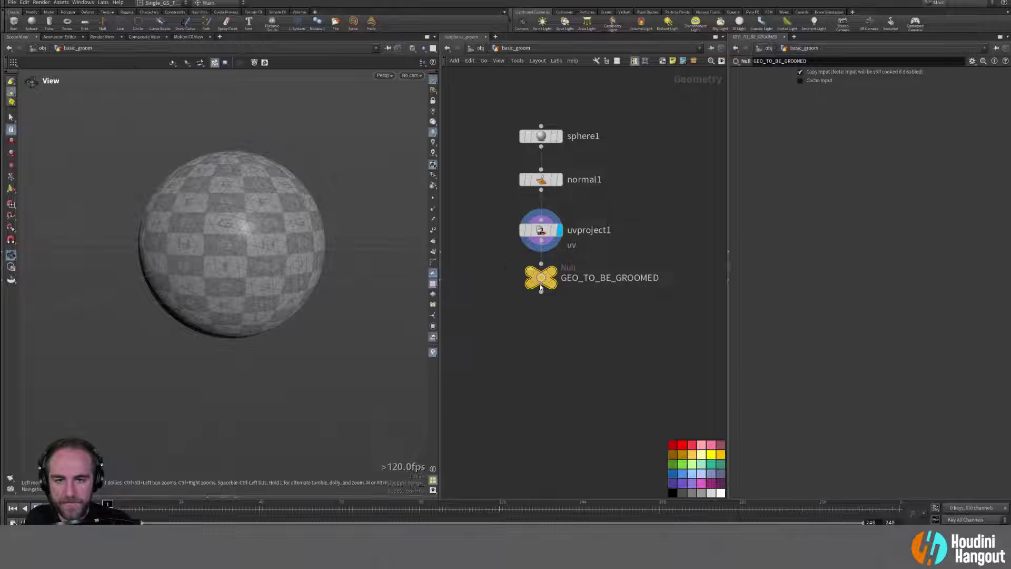
left_click_drag(541, 287, 540, 296)
double_click(543, 287)
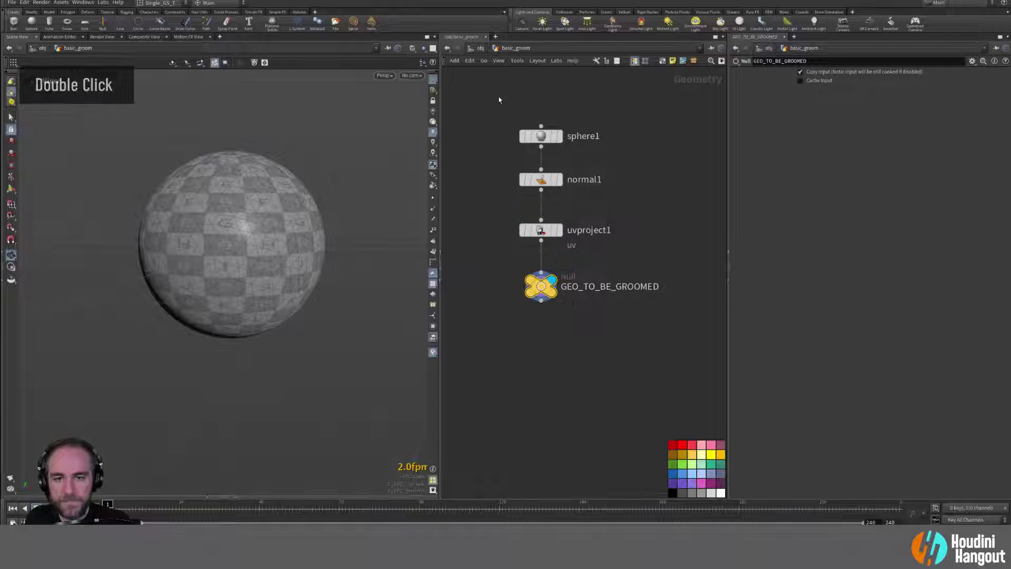
left_click_drag(500, 100, 546, 327)
key("a")
middle_click_drag(545, 327, 543, 304)
right_click_drag(543, 304, 529, 335)
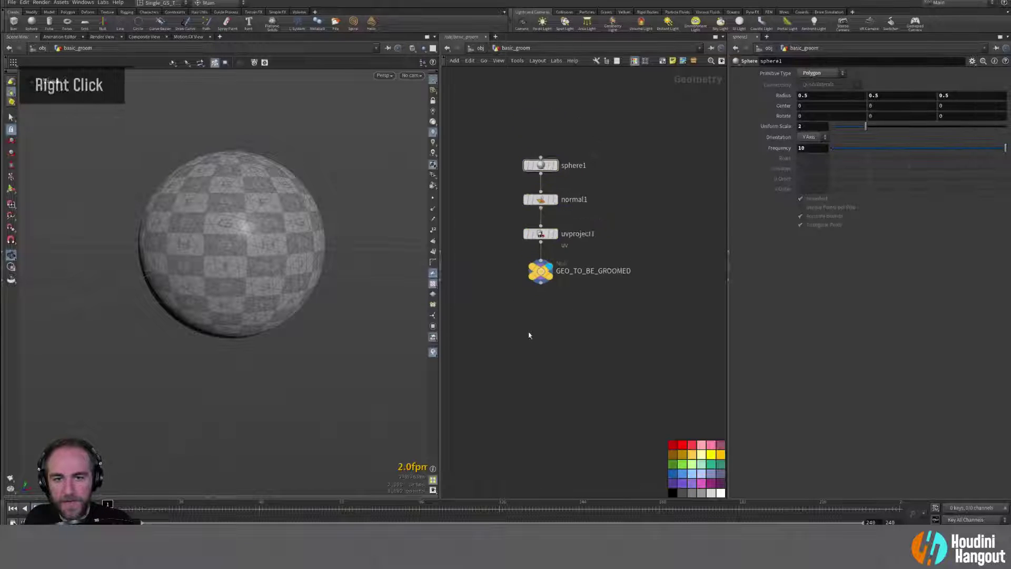
middle_click_drag(529, 335, 554, 316)
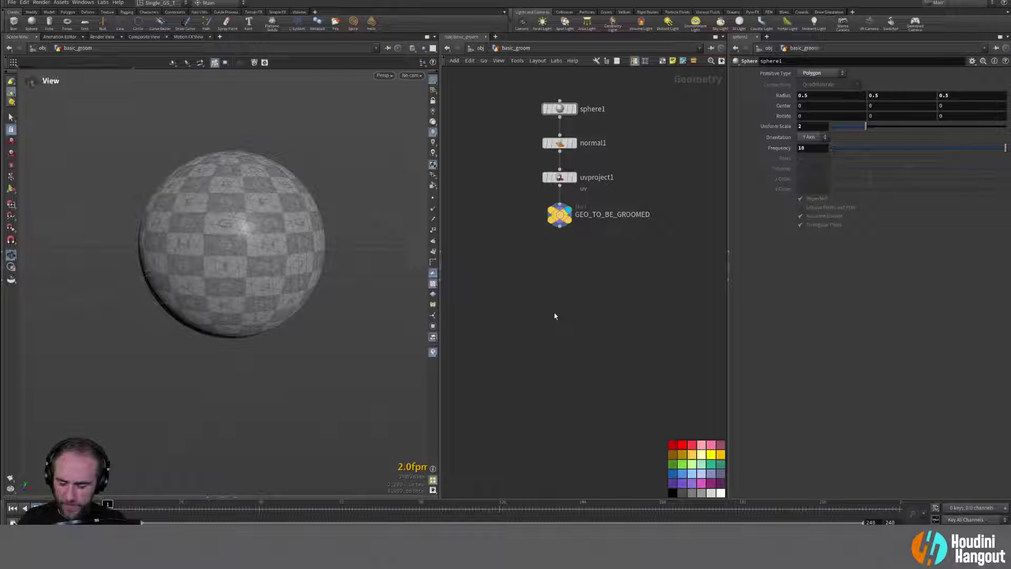
Step: Add a Guide Groom node below the GEO_TO_BE_GROOMED null, connect it and make it the displayed node
key("Tab")
type("guide")
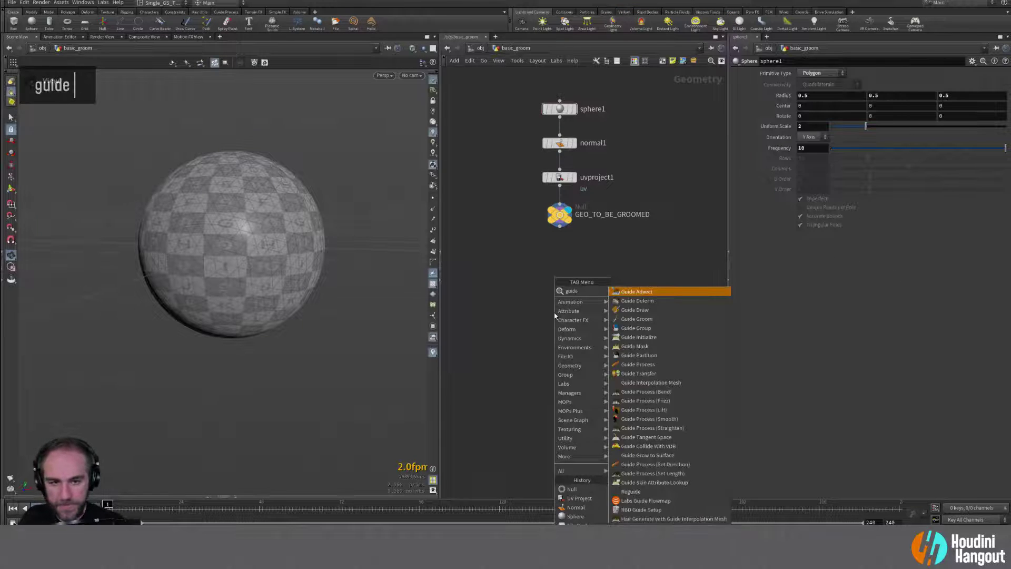
type(" g")
key("Return")
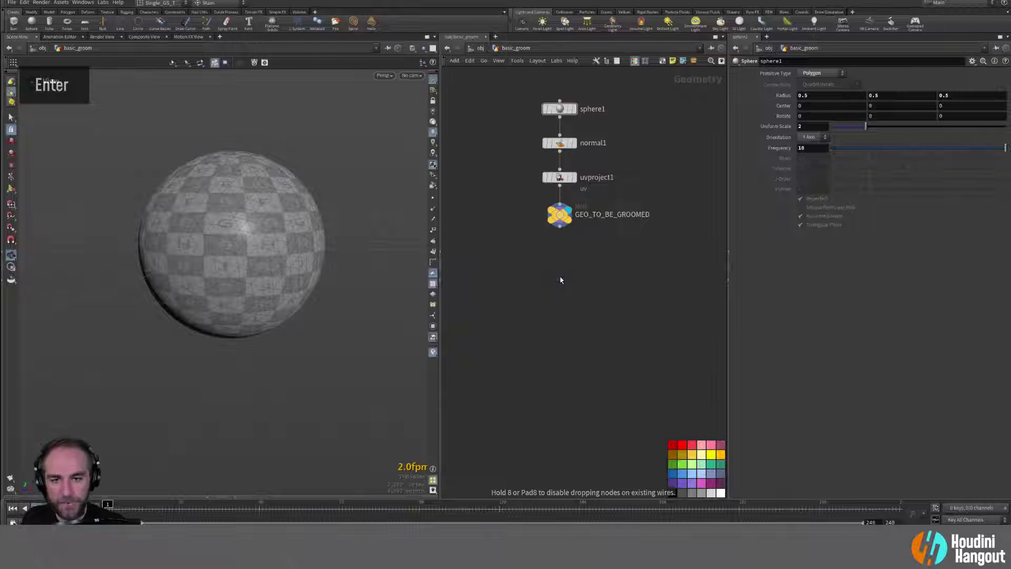
left_click(560, 279)
double_click(577, 281)
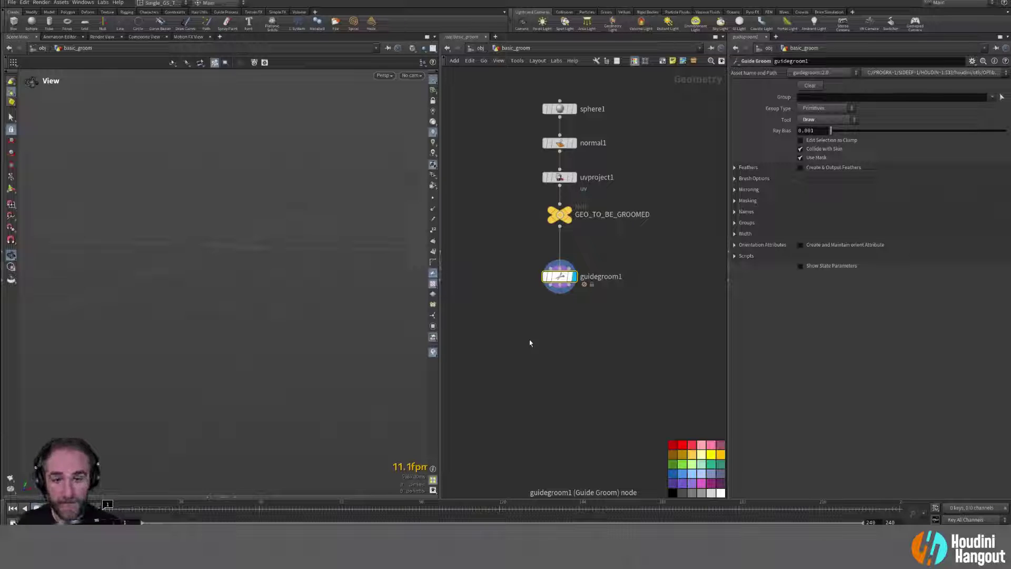
Step: Set the Guide Groom node's tool to Plant and enable Create & Output Feathers
left_click(814, 123)
left_click(811, 142)
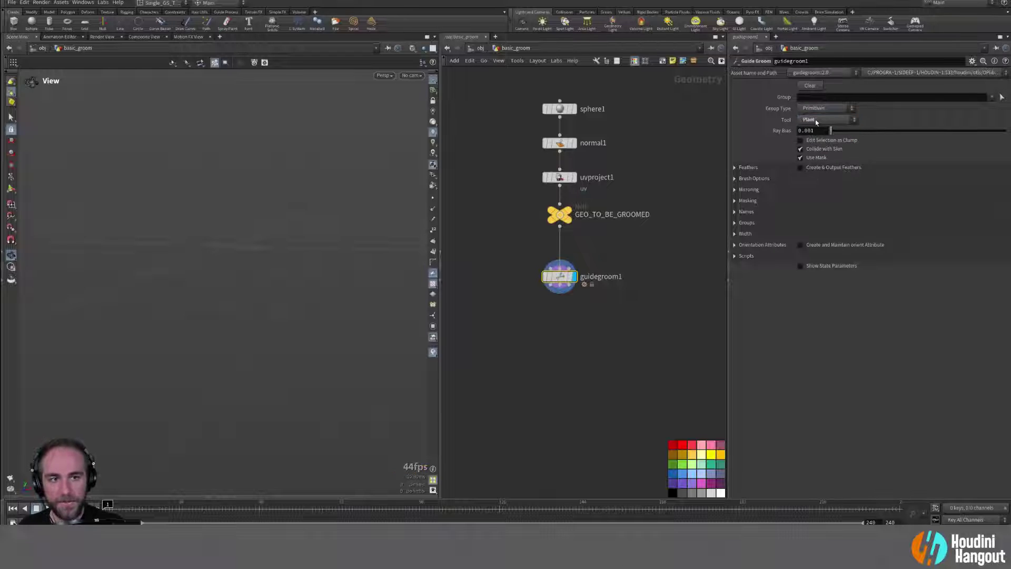
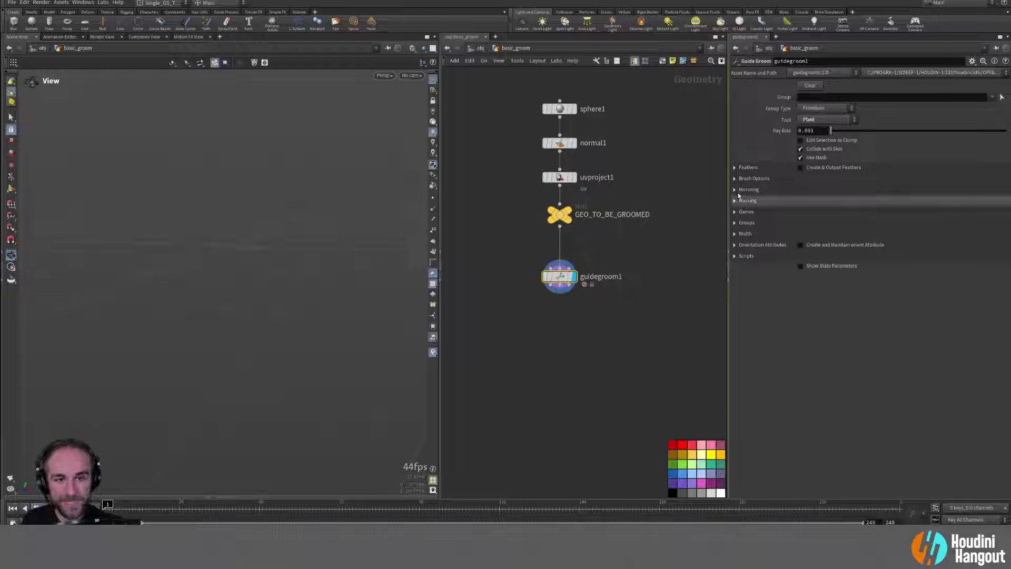
left_click(745, 167)
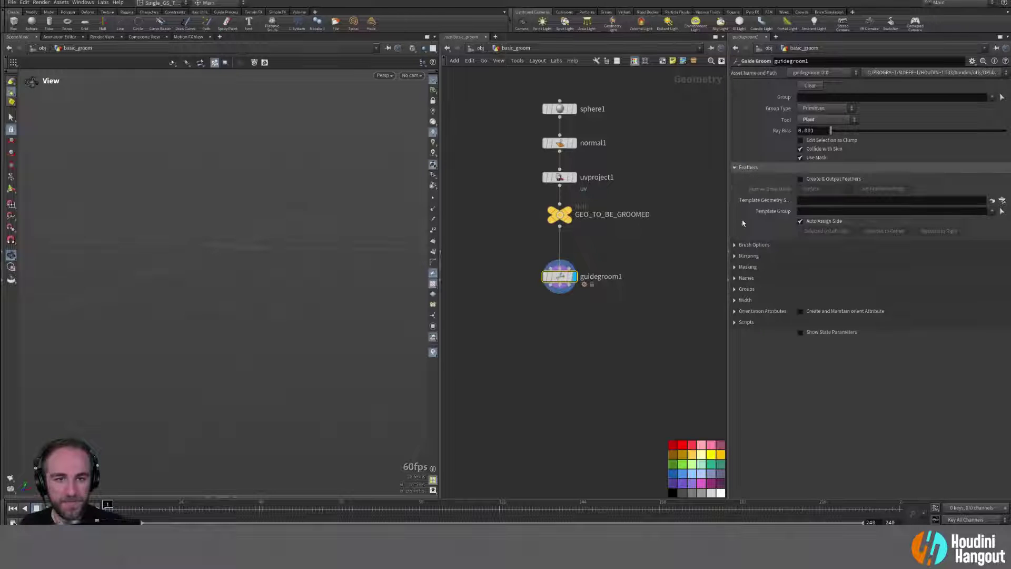
left_click(800, 179)
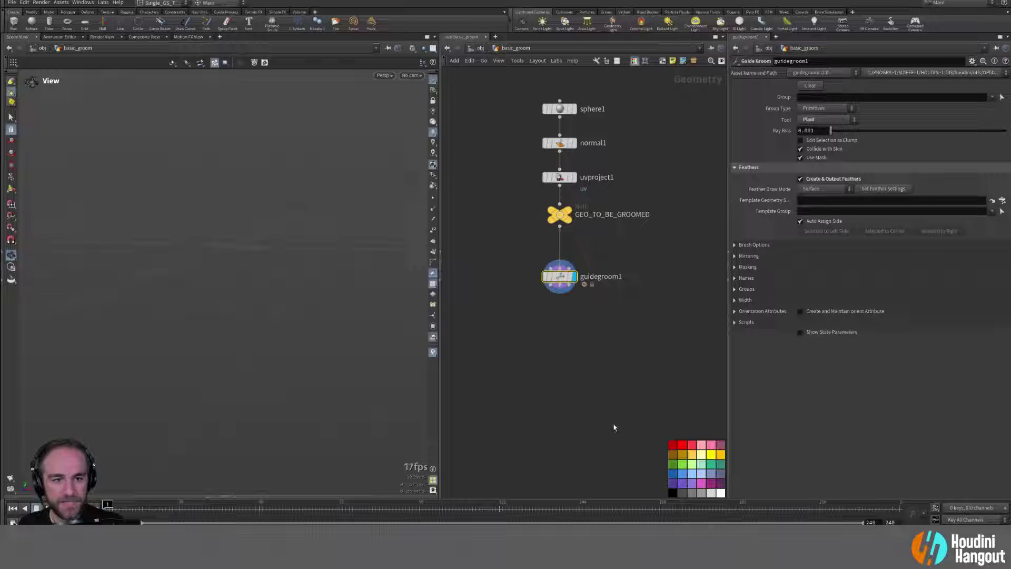
Step: Apply the preset feather settings to the Guide Groom node and expand its orientation and width parameters
left_click(885, 189)
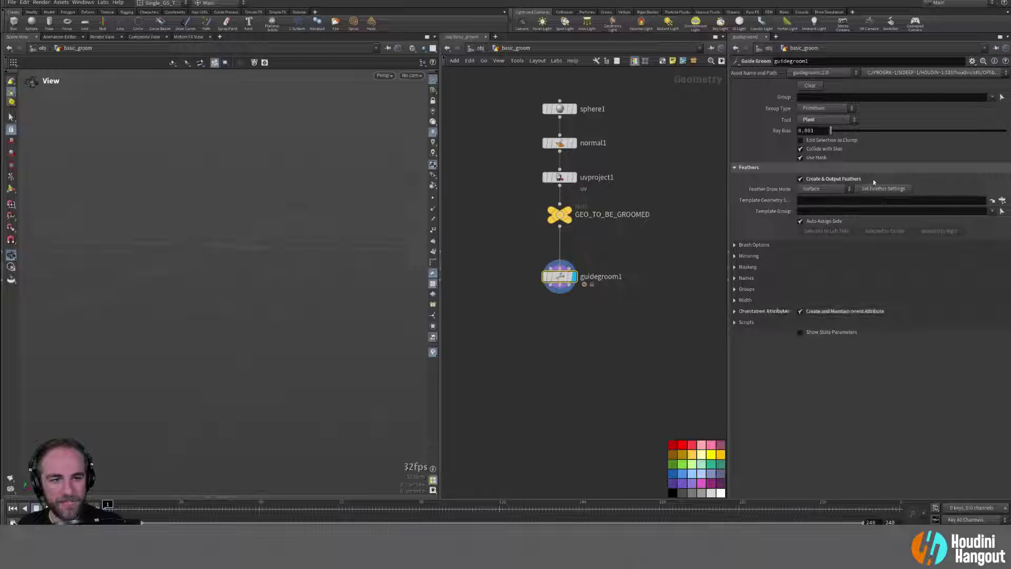
left_click(736, 312)
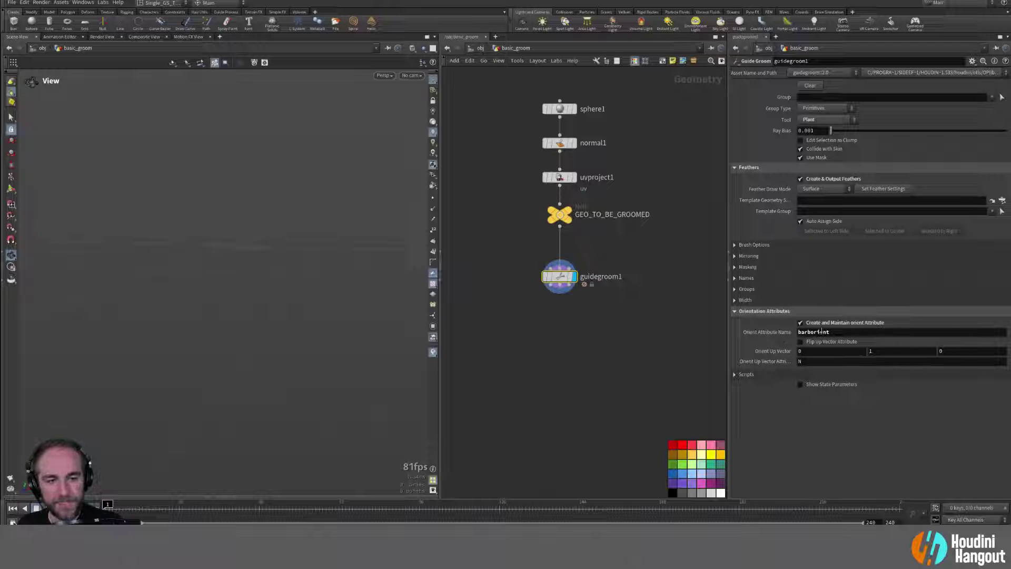
left_click(736, 299)
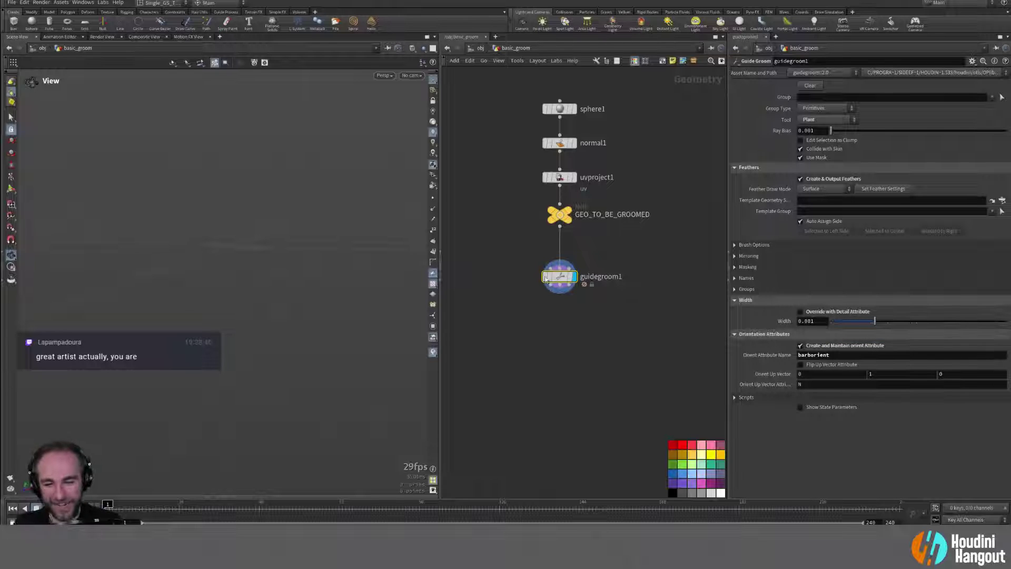
Step: Move the Guide Groom node slightly further below the GEO_TO_BE_GROOMED null
left_click_drag(557, 278, 558, 290)
middle_click_drag(628, 289, 605, 306, "alt")
right_click_drag(233, 255, 230, 259, "alt")
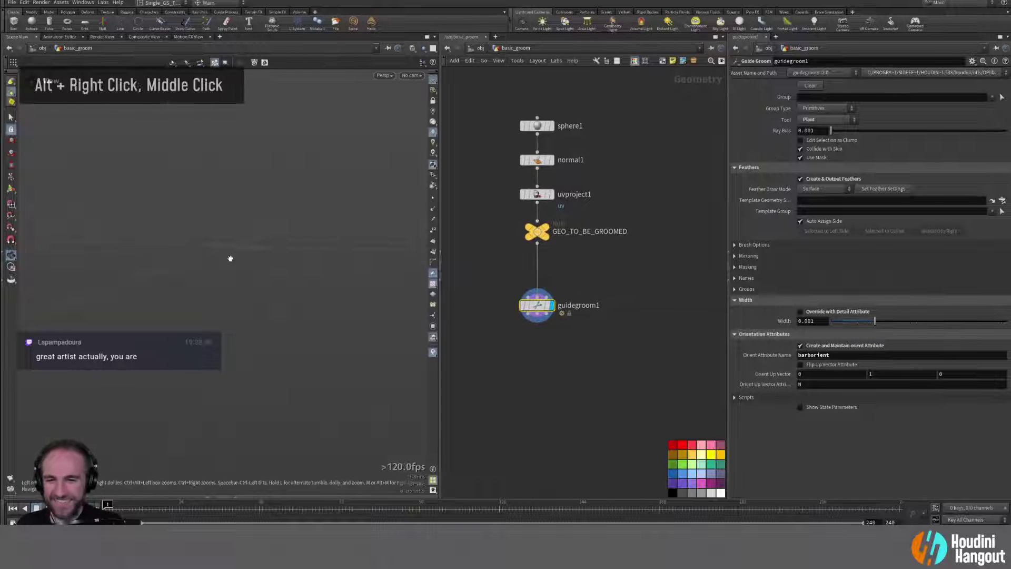
middle_click_drag(230, 259, 227, 270, "alt")
left_click_drag(226, 270, 239, 207, "alt")
middle_click_drag(239, 208, 217, 280, "alt")
right_click_drag(217, 280, 253, 206, "alt")
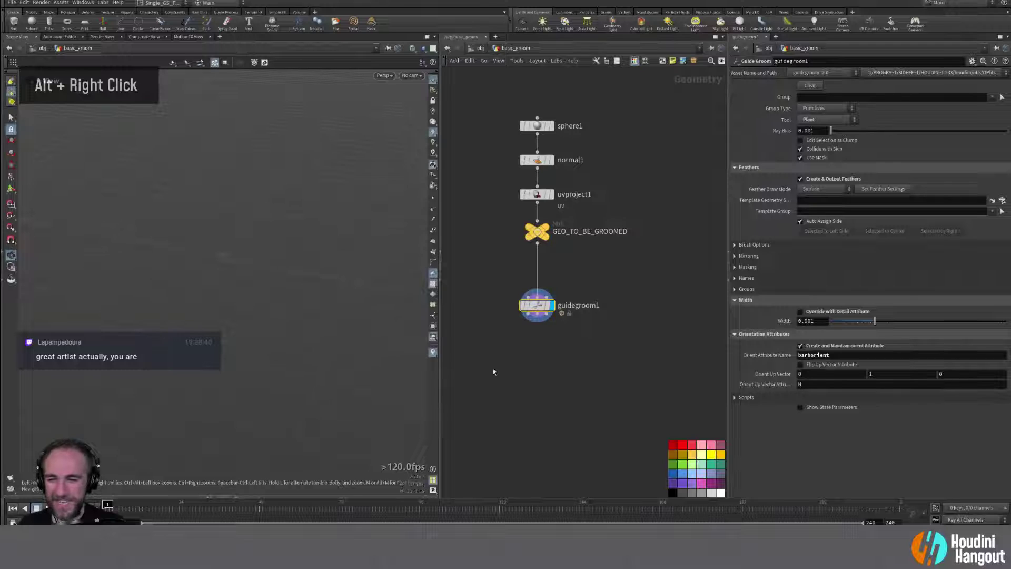
left_click_drag(539, 307, 539, 314)
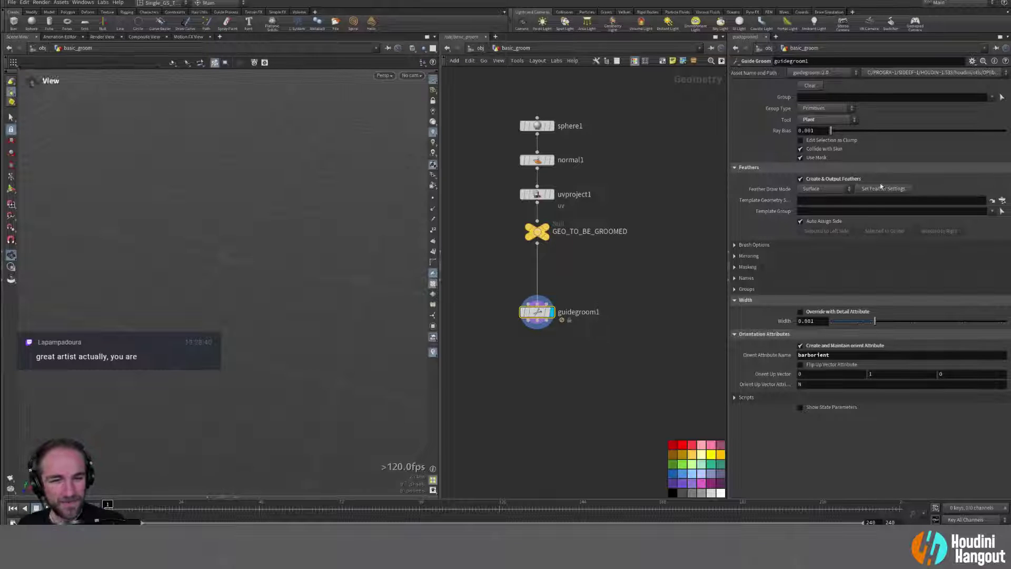
Step: Add an Object Merge node beside the Guide Groom node and set its source object to OUT_FEATHER_TEMPLATES inside turkey_feather_templates
right_click_drag(559, 363, 574, 327, "alt")
key("Tab")
type("object mer")
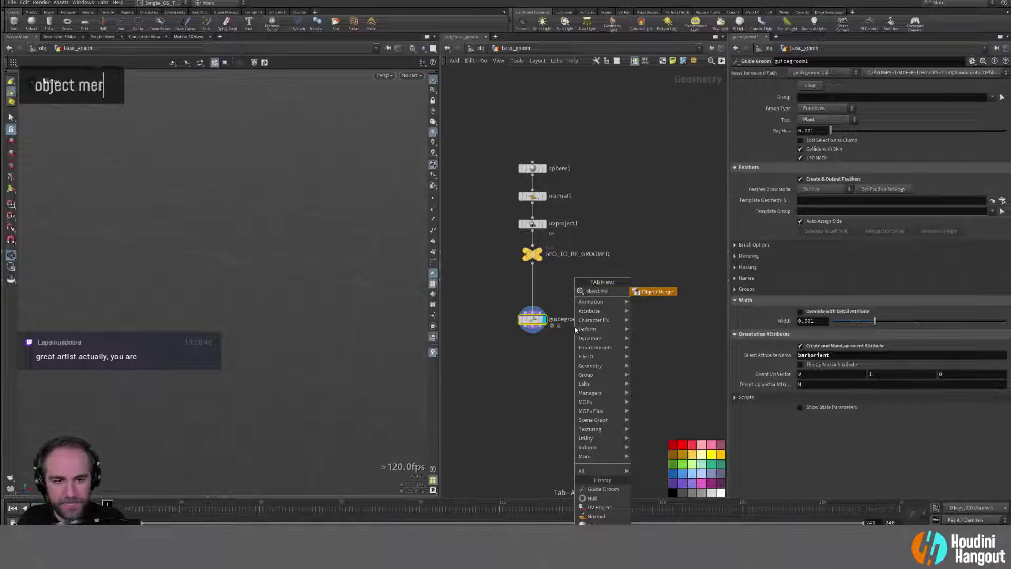
key("Return")
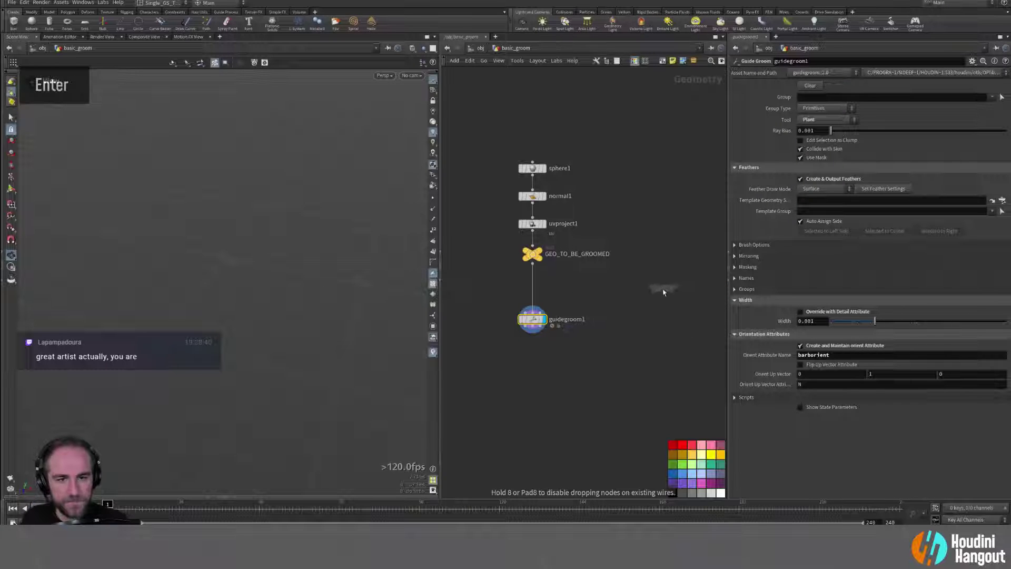
double_click(647, 305)
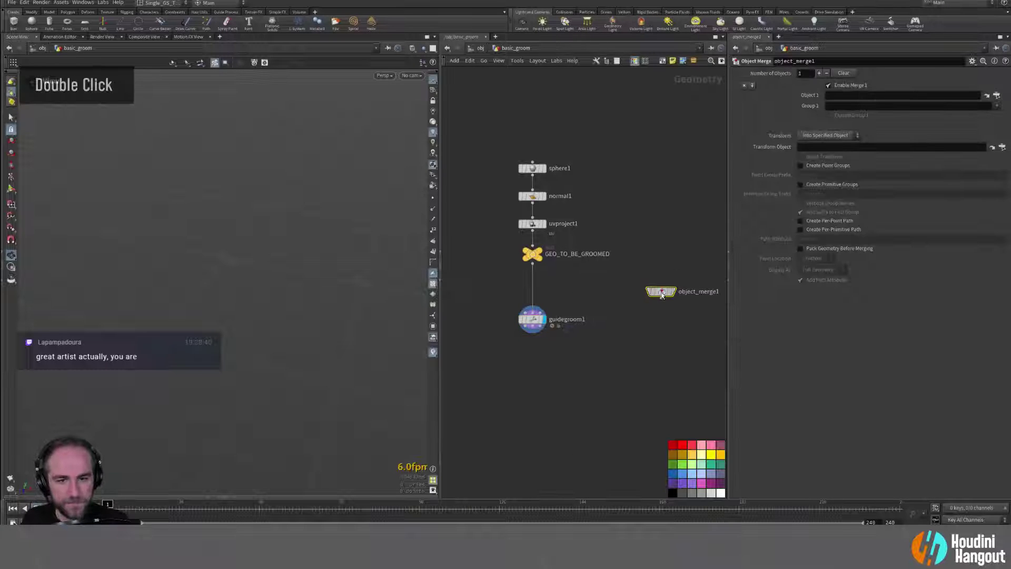
left_click(997, 95)
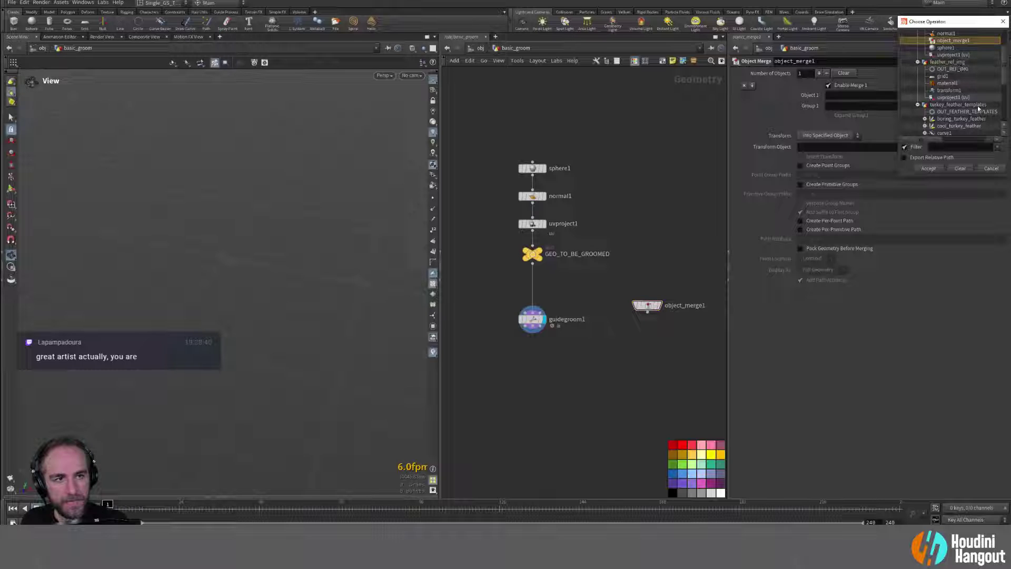
left_click(978, 112)
left_click(928, 169)
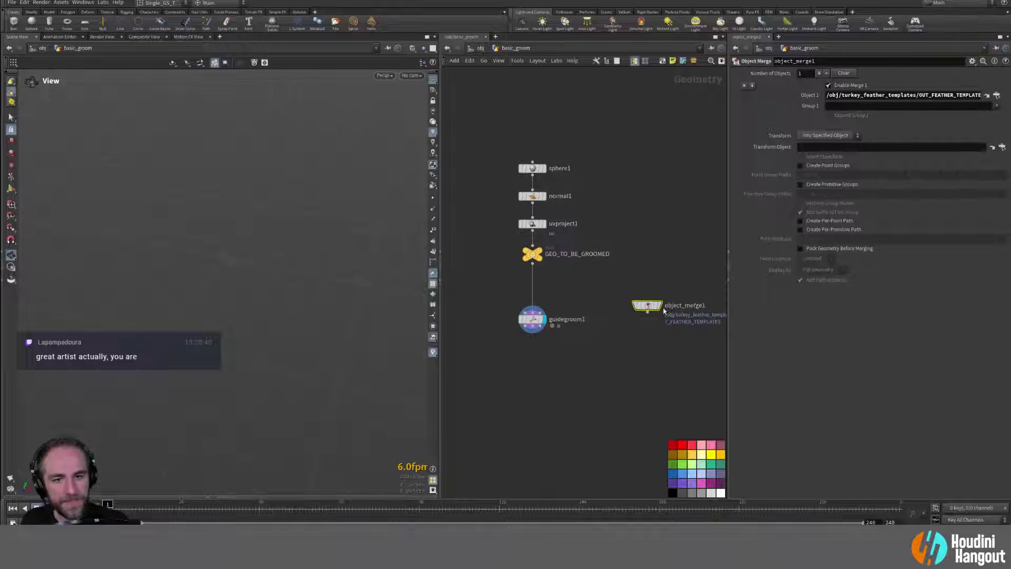
Step: Rename the Object Merge node get_feather_templates and colour it dark red
double_click(684, 305)
type("get_feather_tenmpla")
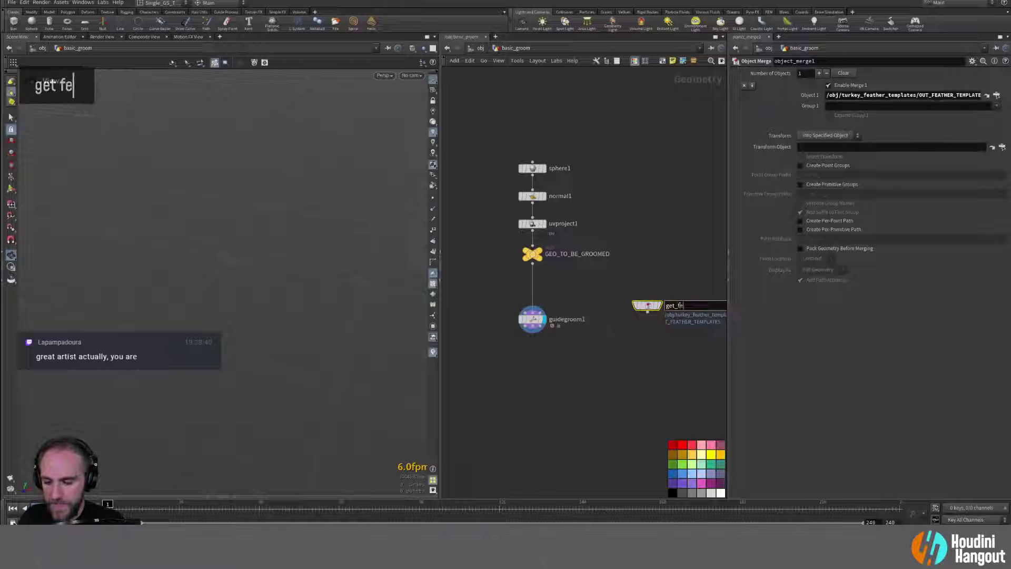
key("BackSpace")
key("BackSpace")
key("BackSpace")
key("BackSpace")
key("BackSpace")
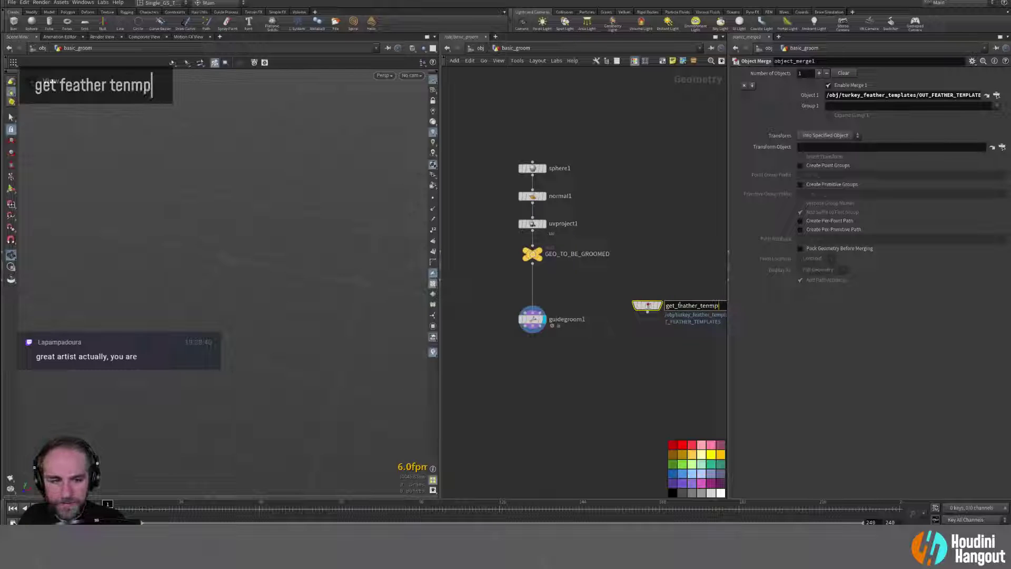
type("mplates")
key("Return")
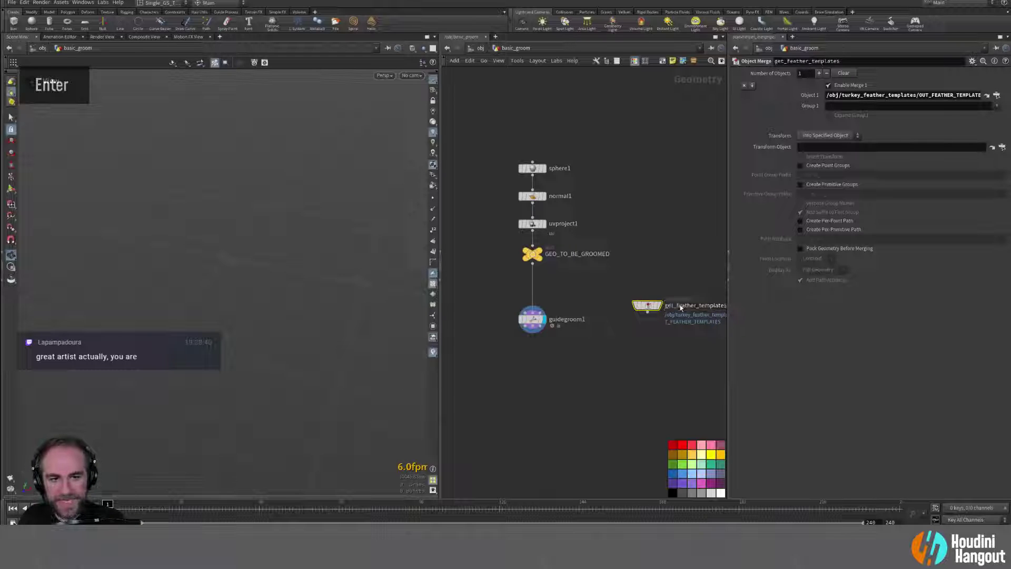
left_click_drag(647, 305, 632, 315)
double_click(674, 445)
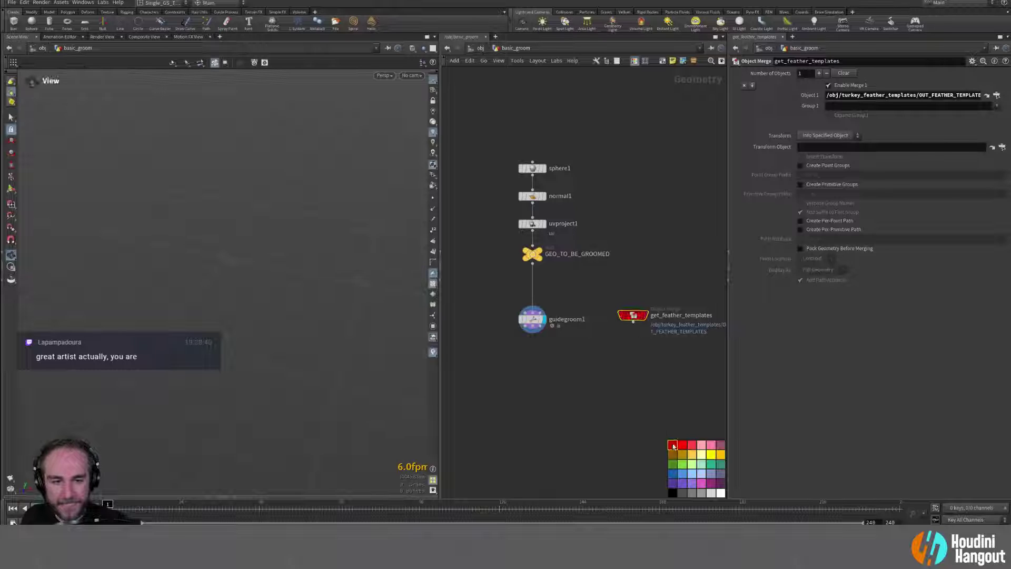
Step: Add a Null node fed by get_feather_templates and rename it TEMPLATES
key("Tab")
key("Return")
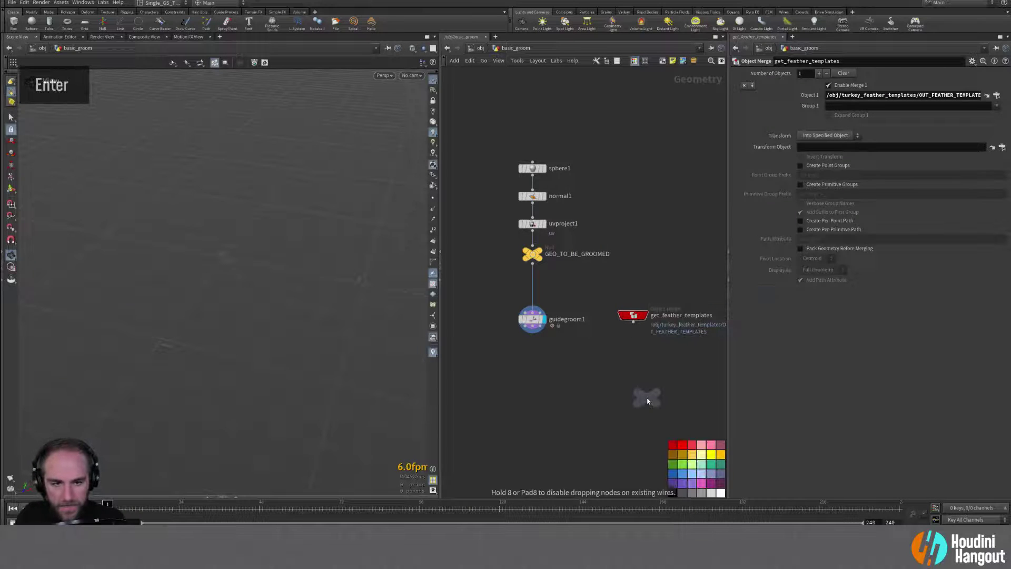
left_click(633, 347)
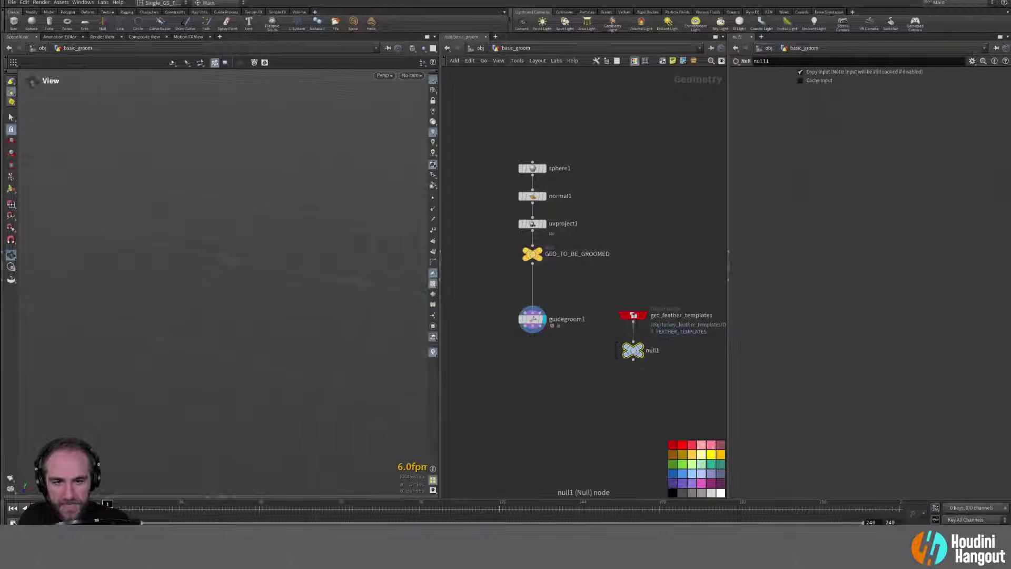
double_click(651, 346)
type("TEMPLA")
type("TES")
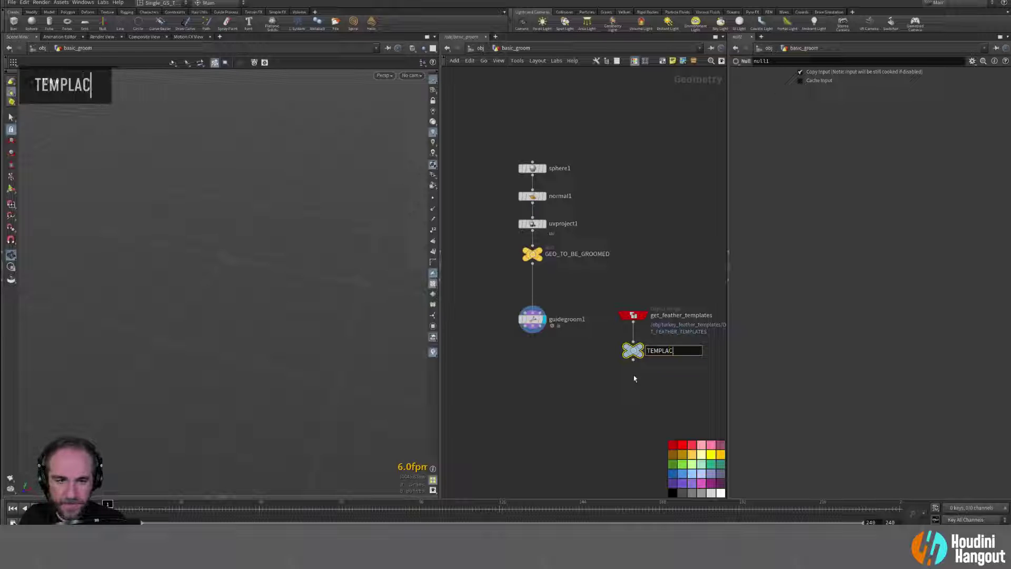
key("shift+Return")
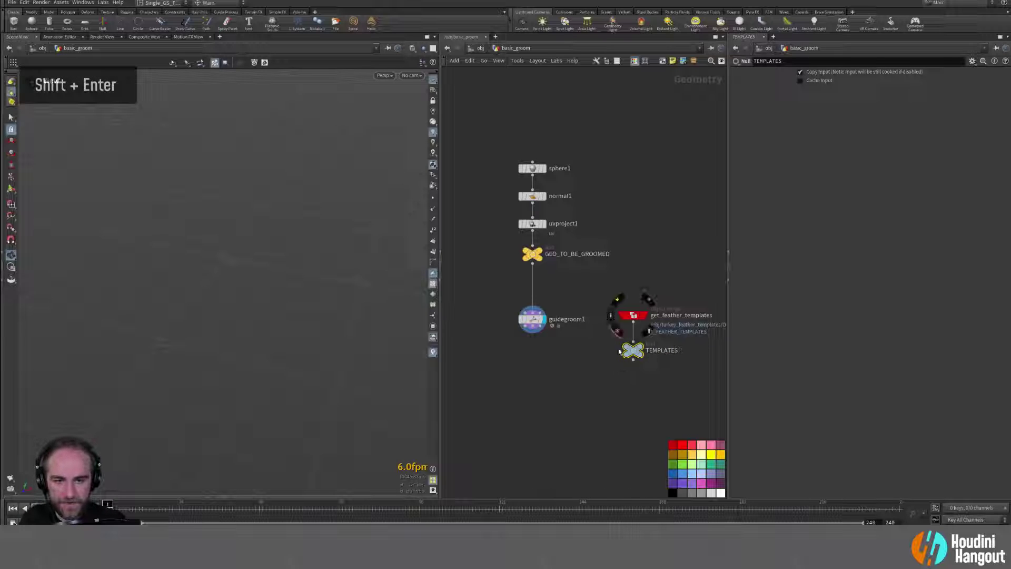
Step: Colour the TEMPLATES null red and set the Guide Groom node's template geometry to ../TEMPLATES
left_click_drag(673, 448, 812, 201)
left_click(542, 327)
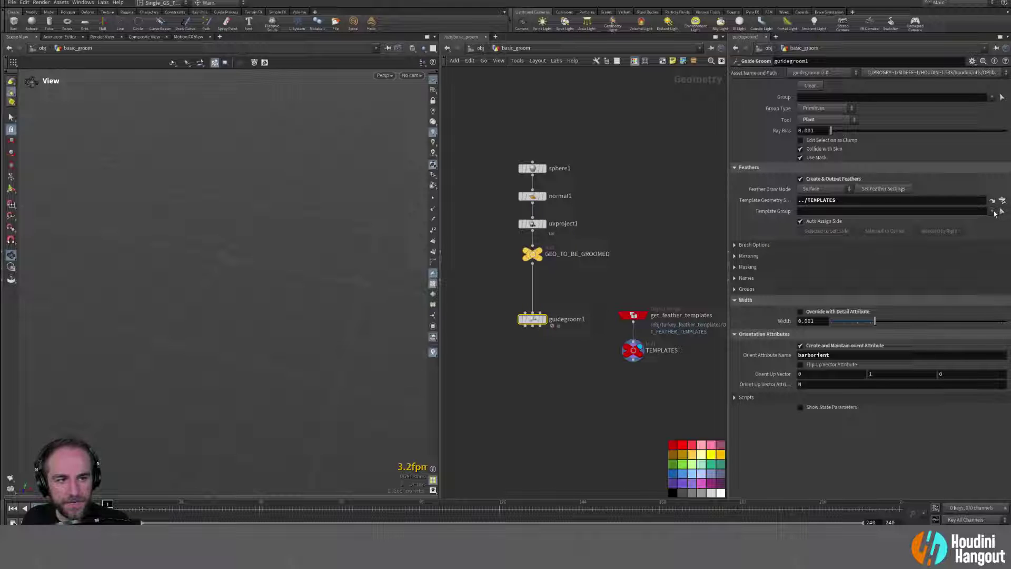
Step: Inspect the merged feather templates in the viewport and review the get_feather_templates parameters
left_click(638, 318)
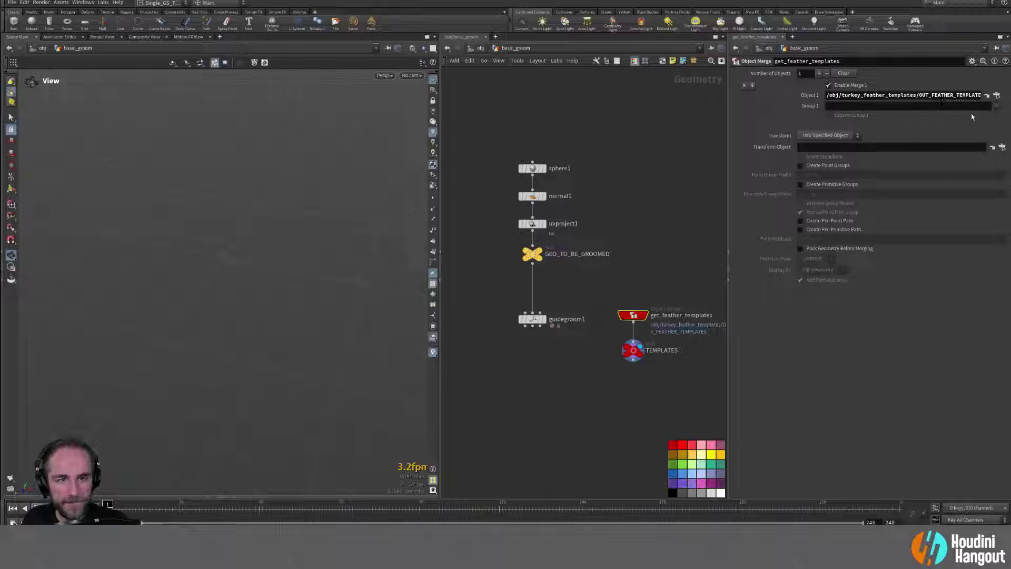
left_click_drag(274, 289, 264, 285, "alt")
right_click_drag(263, 285, 293, 195, "alt")
middle_click_drag(293, 194, 206, 262, "alt")
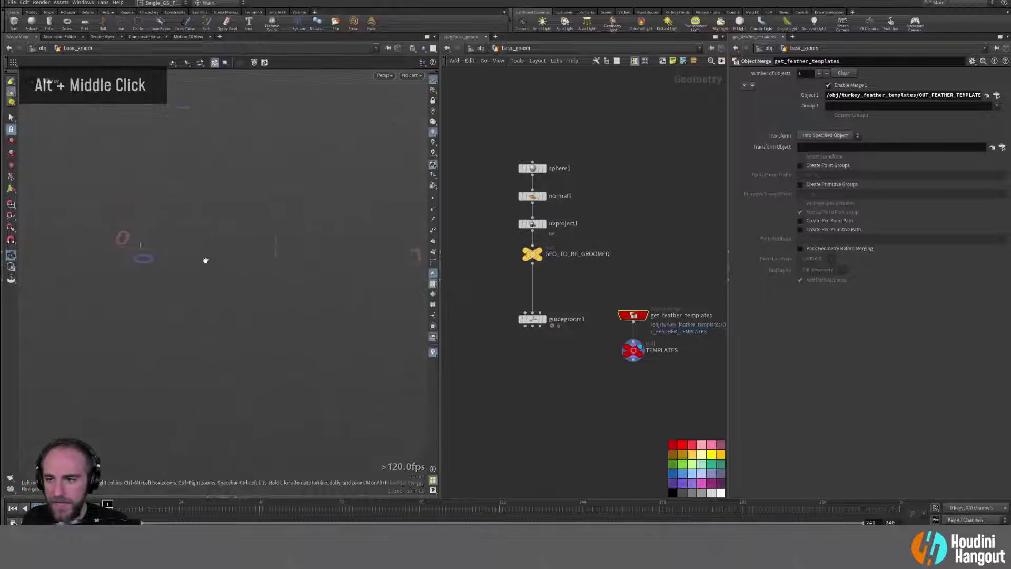
right_click_drag(205, 262, 294, 174, "alt")
left_click_drag(167, 218, 162, 228, "alt")
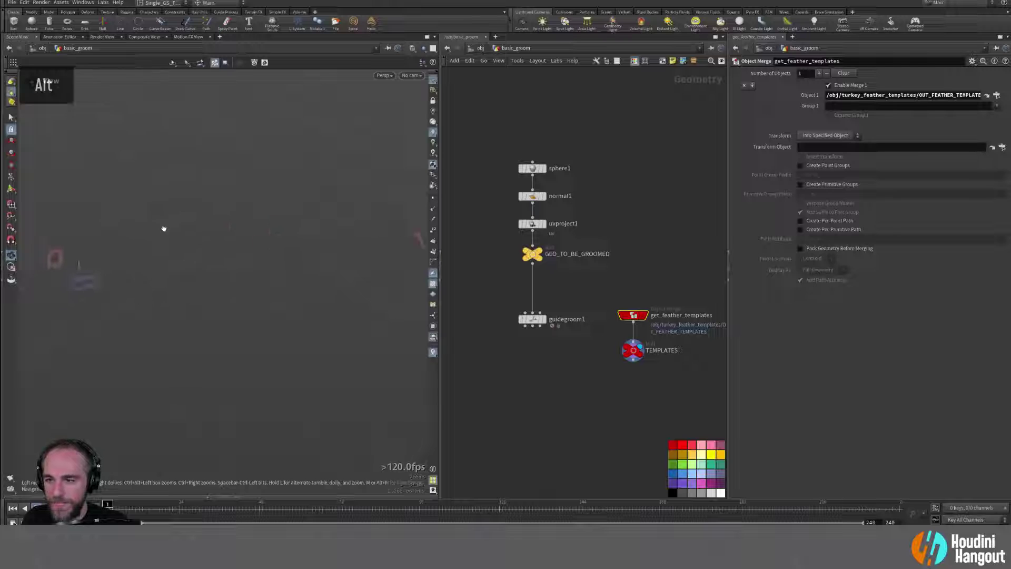
middle_click_drag(163, 228, 242, 287, "alt")
Step: Review the basic_groom object's miscellaneous settings, including Shade Open Curves In Viewport, and return inside its network
double_click(527, 425)
key("u")
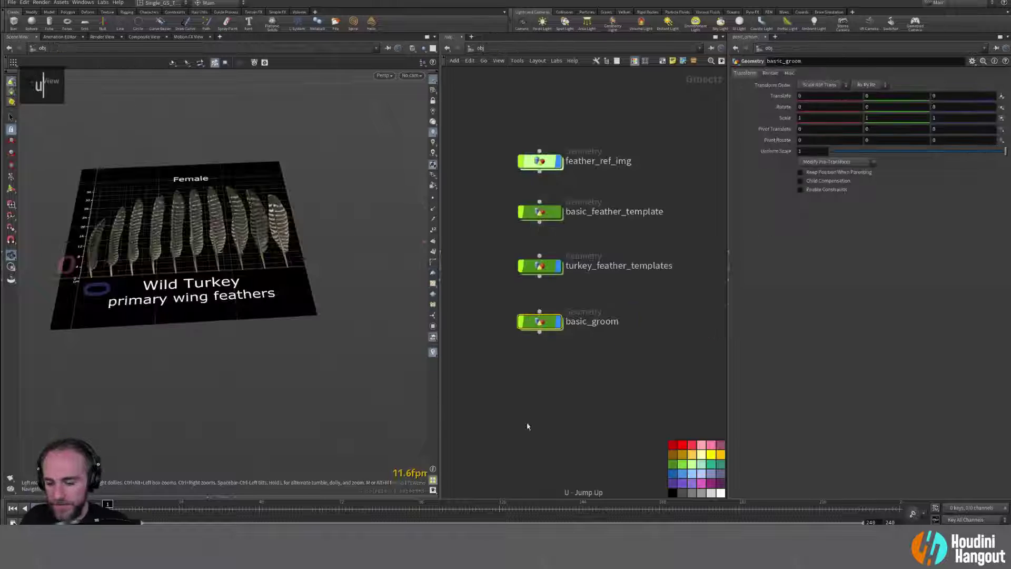
left_click(789, 74)
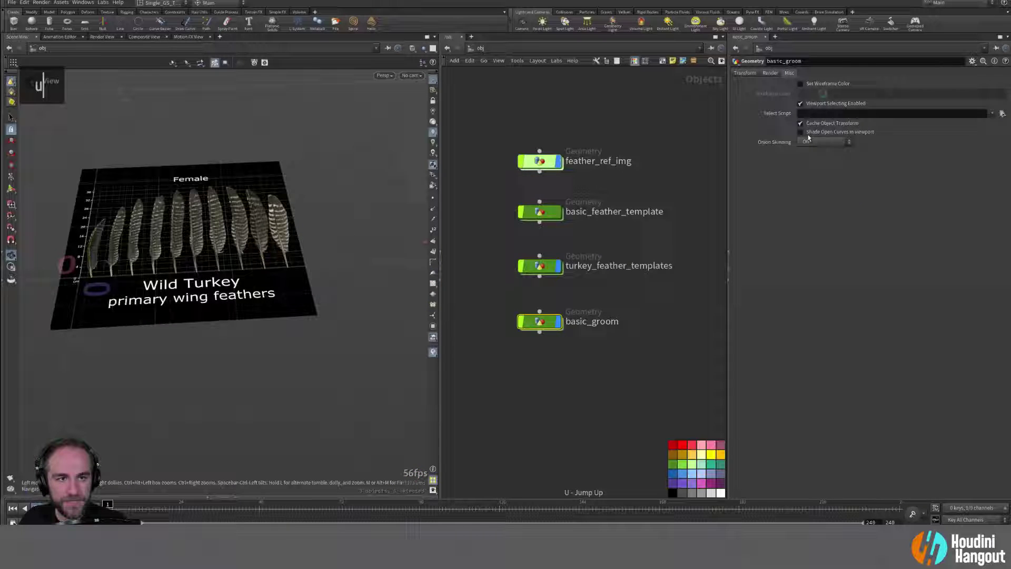
double_click(535, 321)
left_click(545, 321)
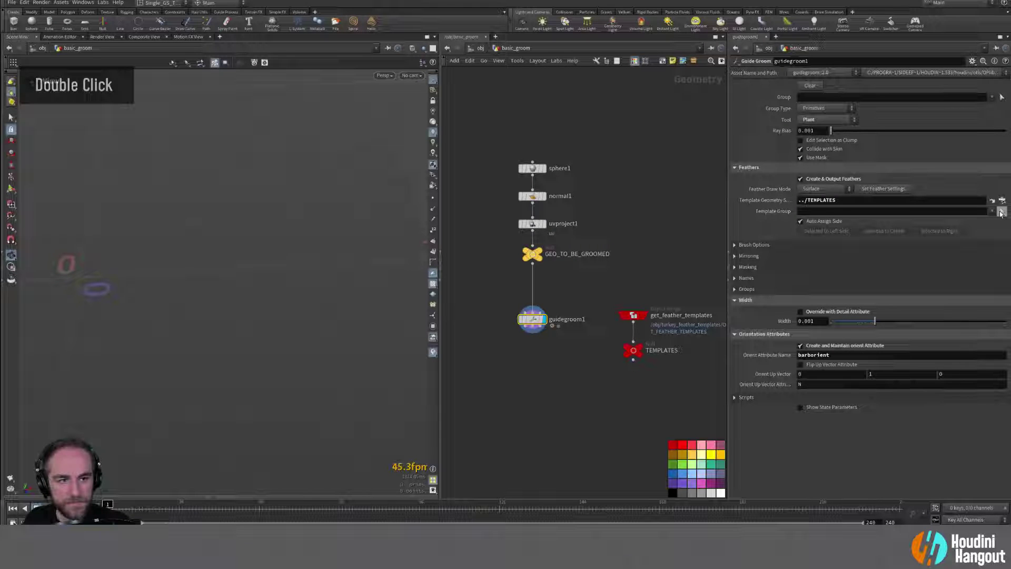
left_click(1001, 213)
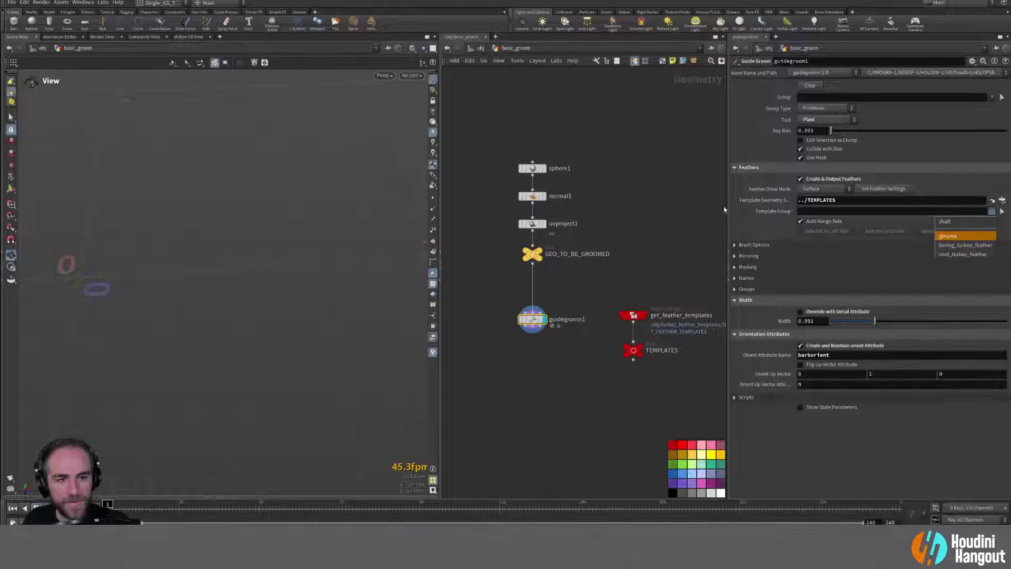
left_click(781, 223)
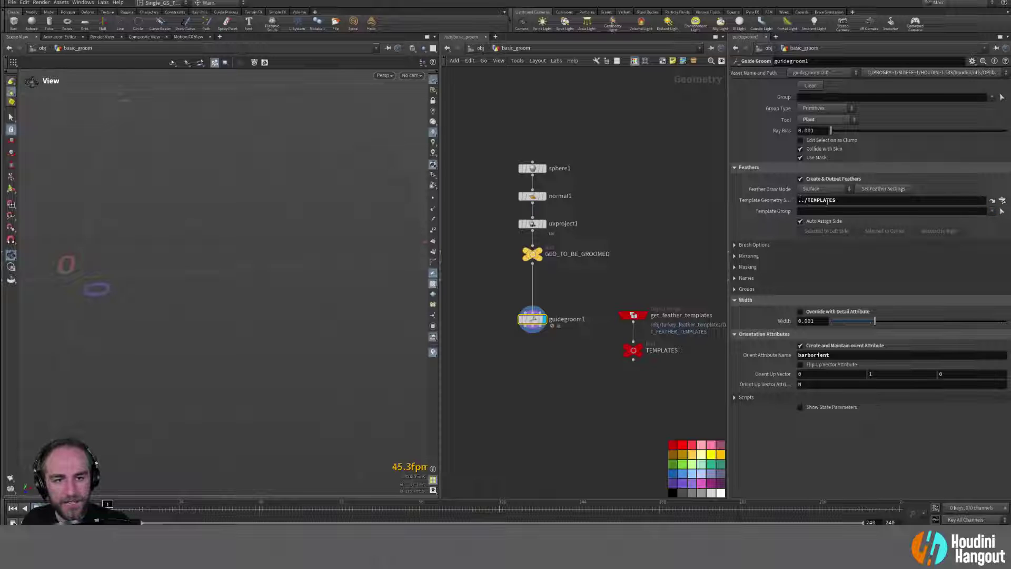
left_click(992, 211)
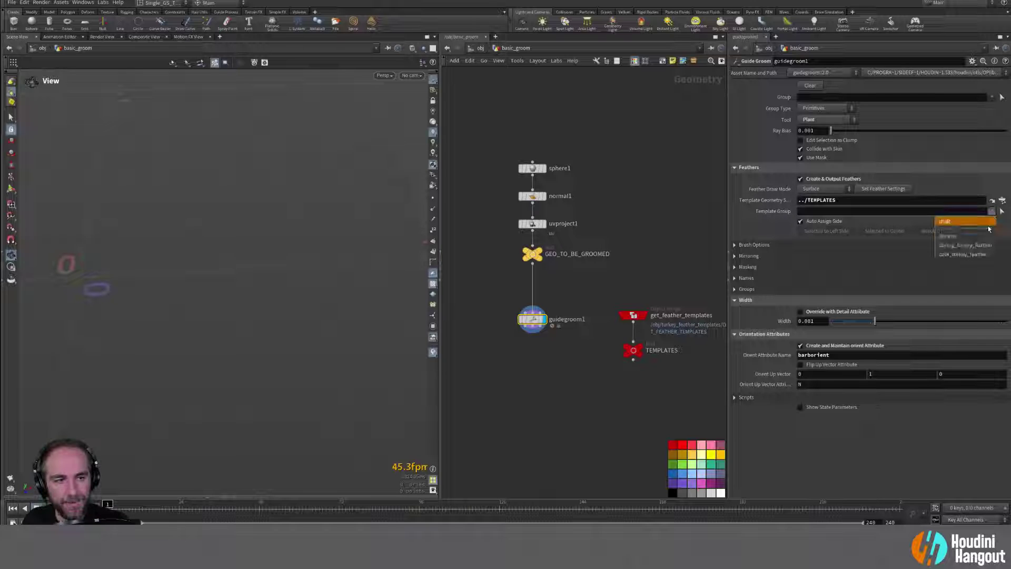
left_click(956, 255)
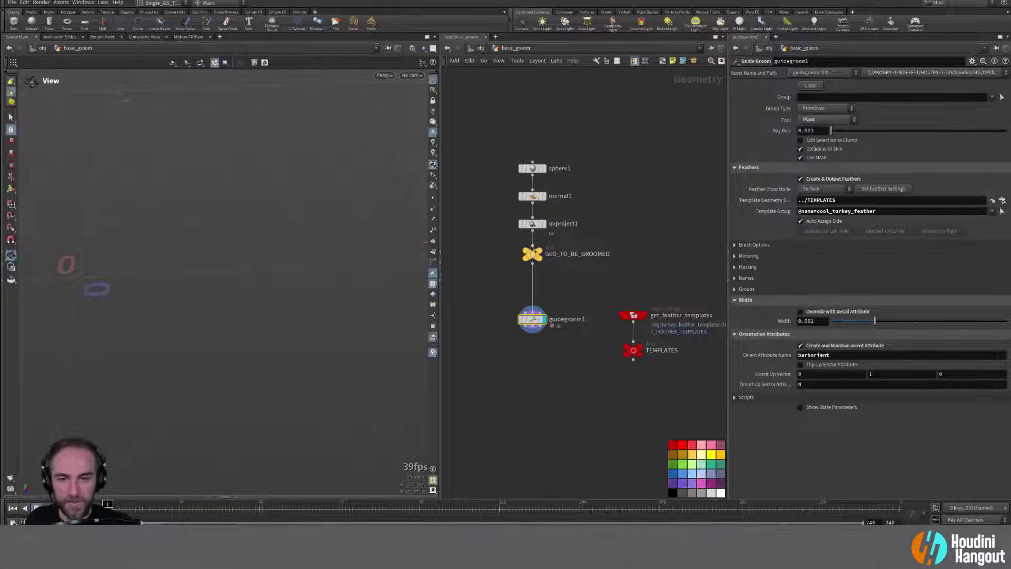
Step: Turn on the template display of the GEO_TO_BE_GROOMED null
left_click(548, 270)
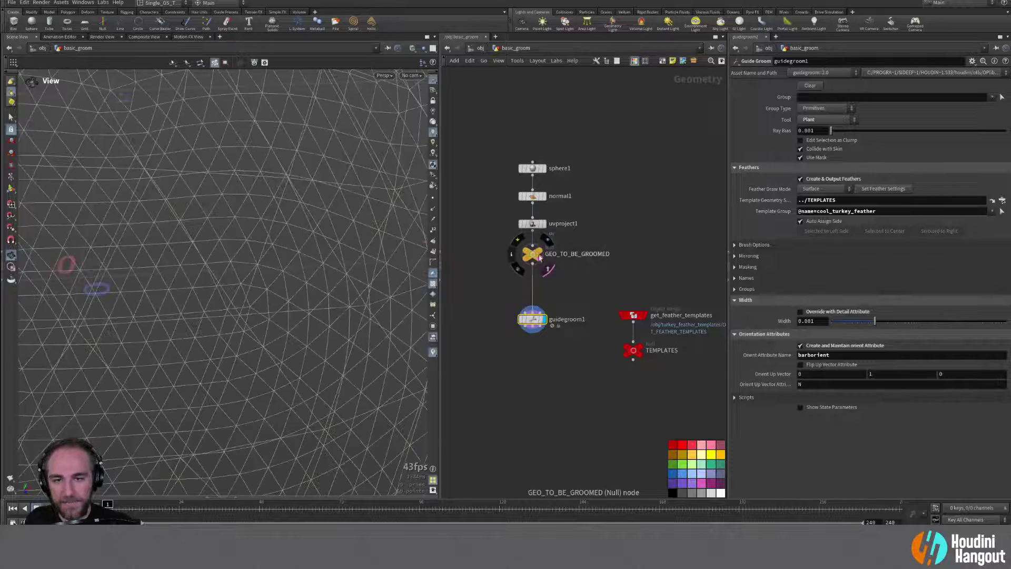
Step: Activate the Guide Groom's Plant tool in the viewport with the whole sphere in view
right_click_drag(247, 294, 150, 287, "alt")
left_click_drag(150, 287, 258, 253, "alt")
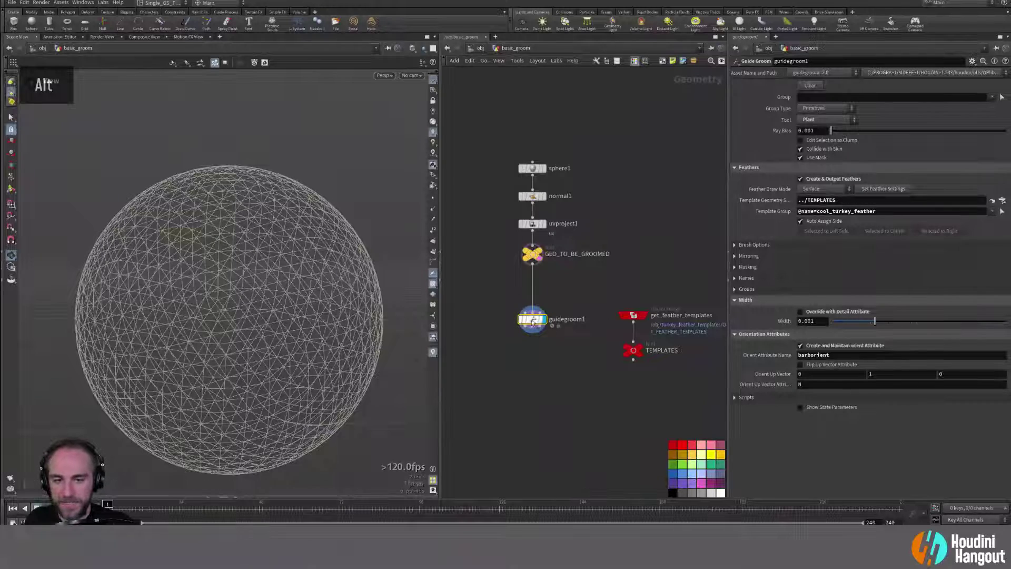
key("Return")
left_click_drag(149, 228, 190, 255, "alt")
right_click_drag(190, 255, 189, 275, "alt")
left_click_drag(189, 275, 217, 262, "alt")
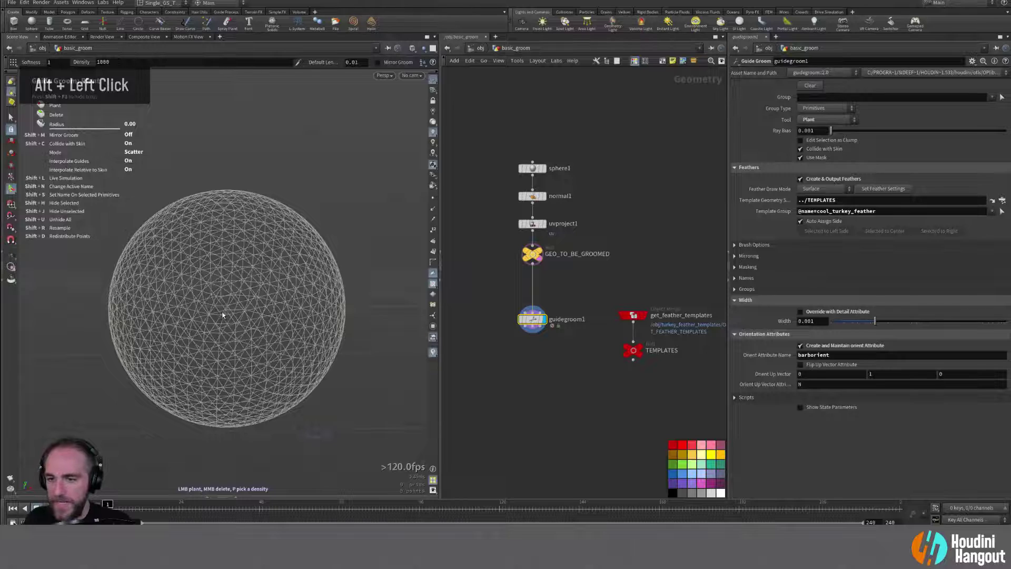
left_click_drag(222, 315, 203, 297, "alt")
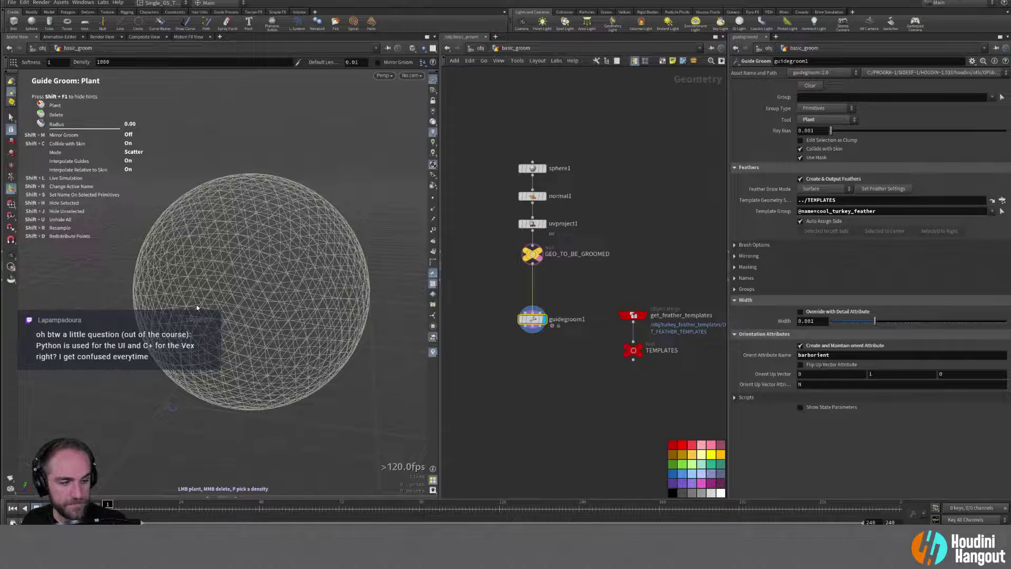
left_click_drag(197, 308, 214, 322, "alt")
middle_click_drag(229, 335, 216, 322, "alt")
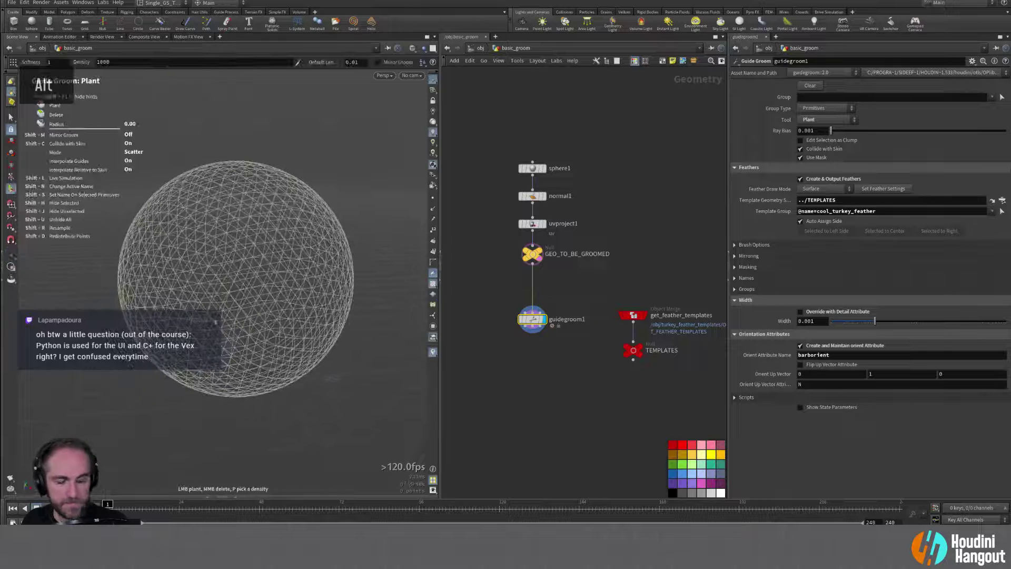
left_click_drag(234, 317, 308, 315, "alt")
double_click(309, 315)
left_click_drag(239, 266, 274, 295, "alt")
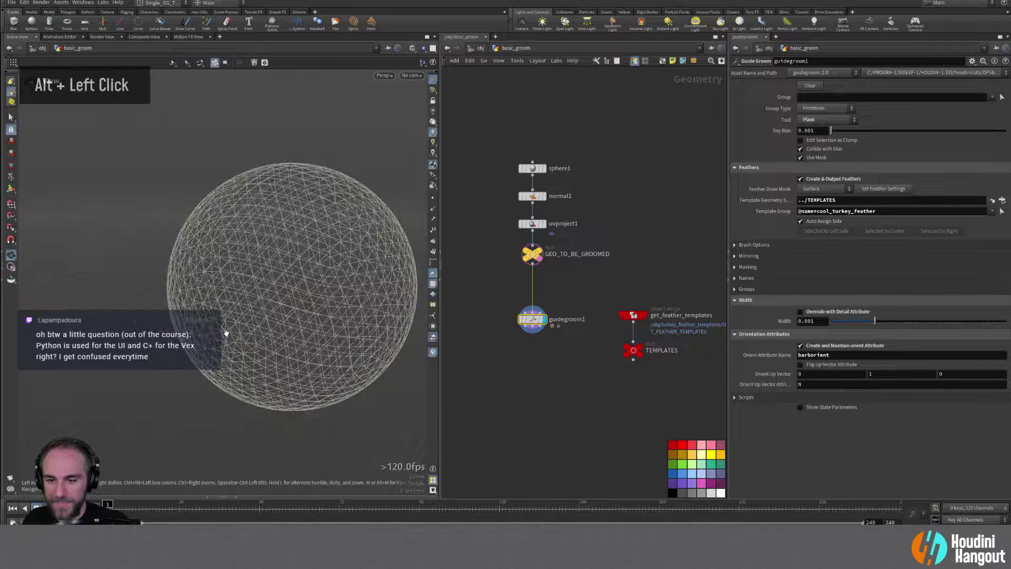
Step: Reveal the Geometry Spreadsheet beneath the viewport and shrink it so the sphere keeps most of the space
double_click(208, 499)
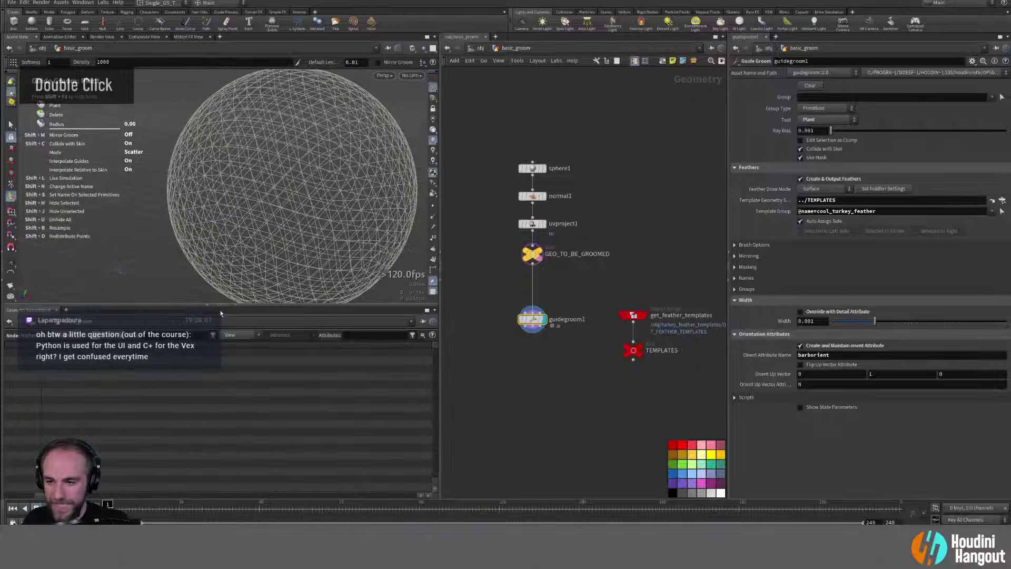
left_click_drag(222, 310, 221, 372)
left_click_drag(252, 232, 412, 262, "alt")
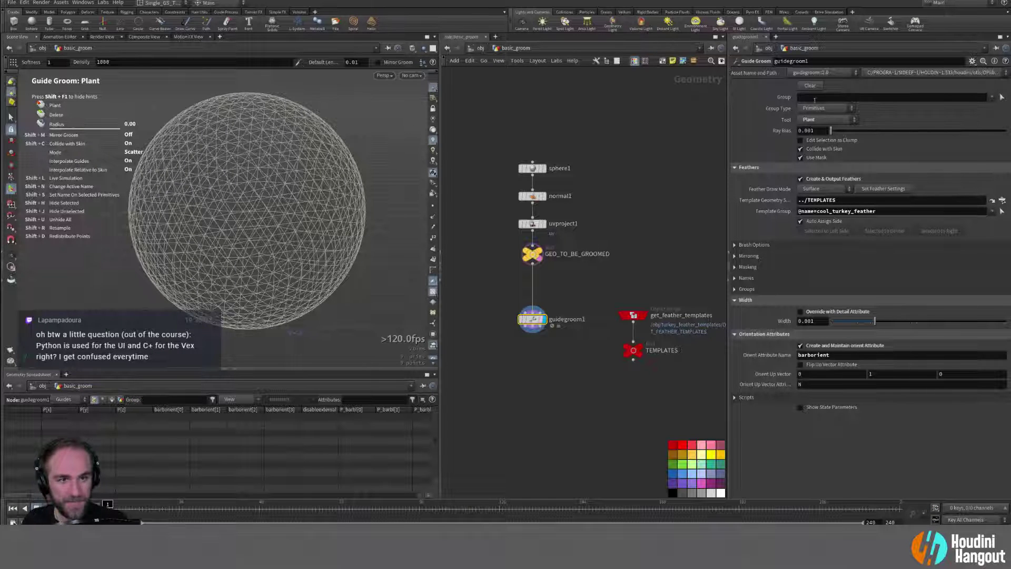
Step: In guidegroom1's Brush Options, set Default Length to 0.3 and the planting Mode to Single
left_click(734, 245)
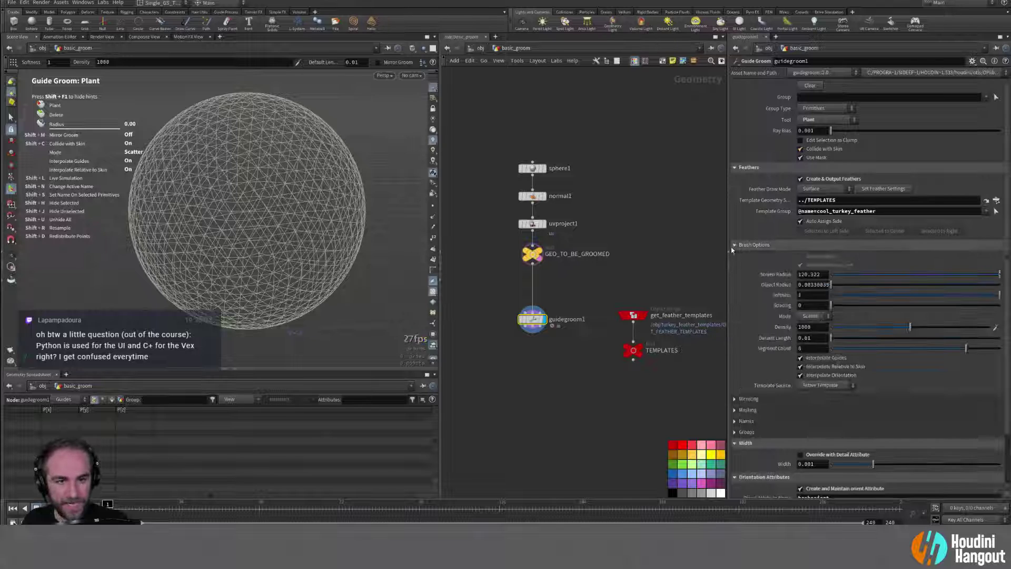
double_click(819, 339)
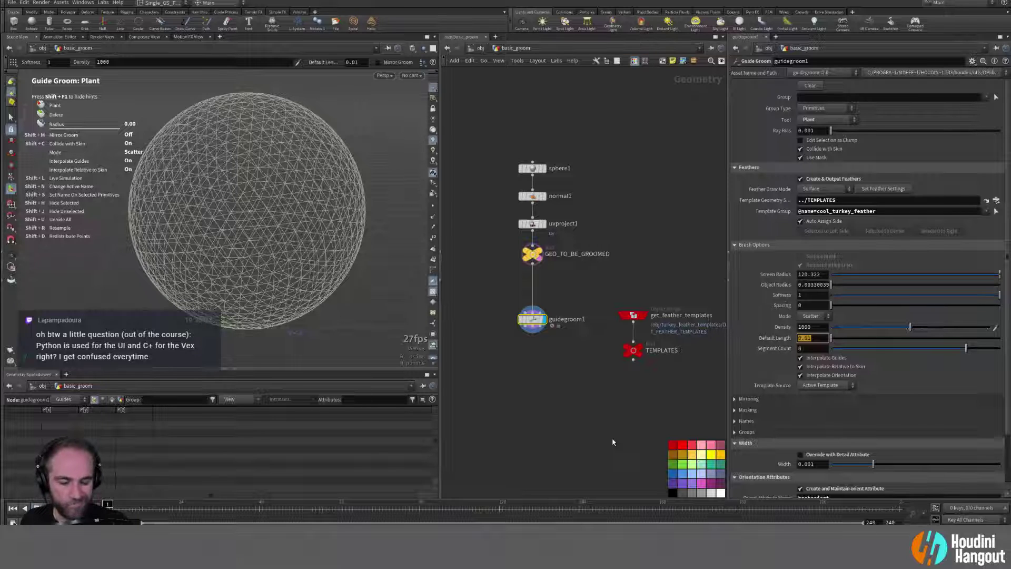
type("0.")
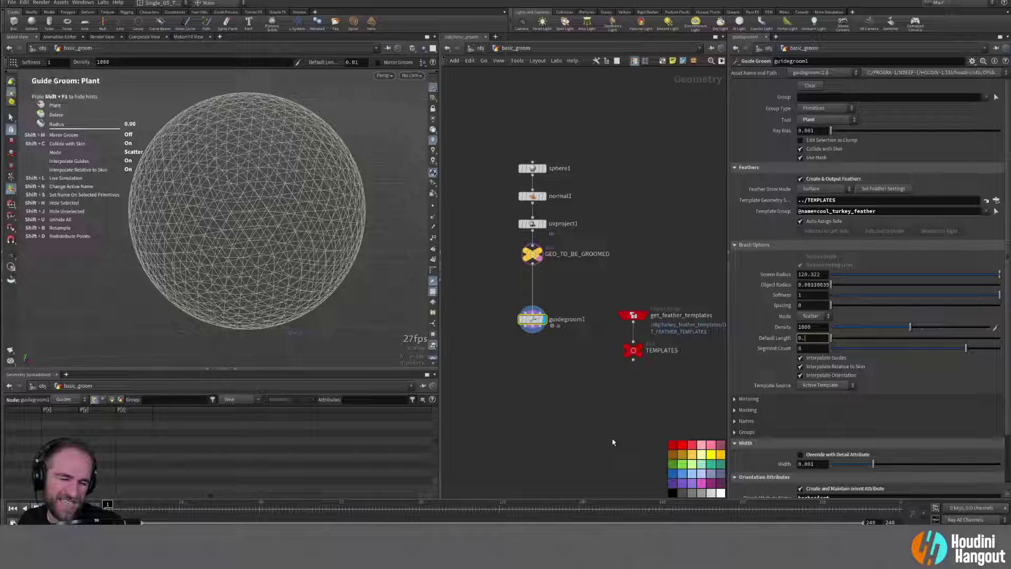
type("3")
key("Return")
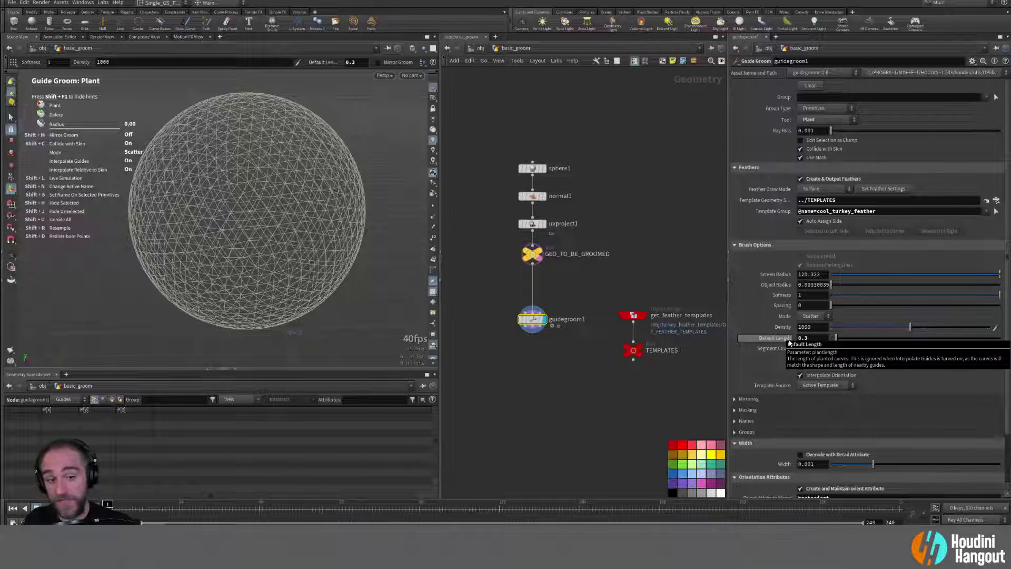
left_click(814, 316)
left_click(815, 325)
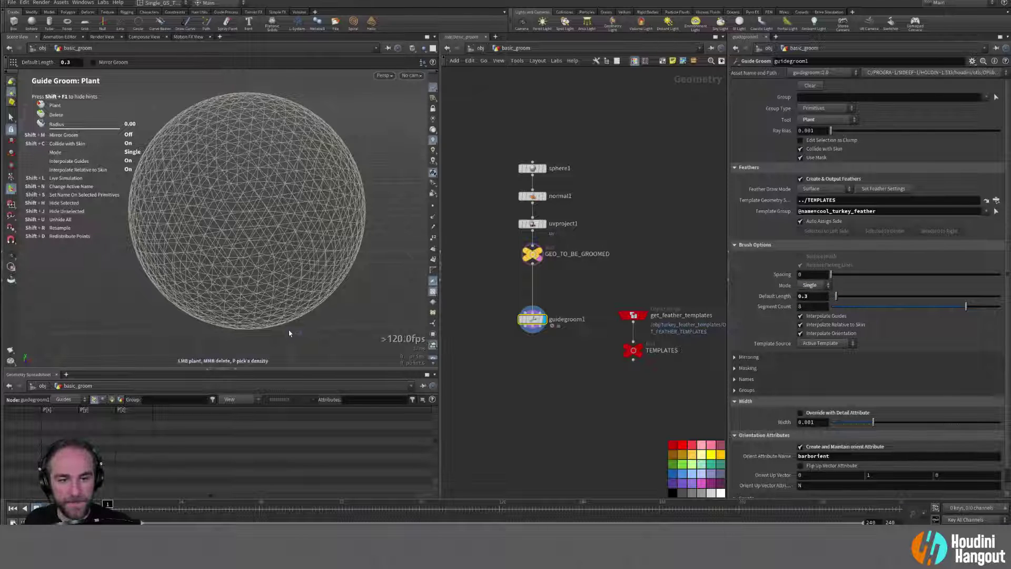
Step: Try planting single feathers on the sphere and undo the attempts
left_click_drag(298, 219, 290, 237, "alt")
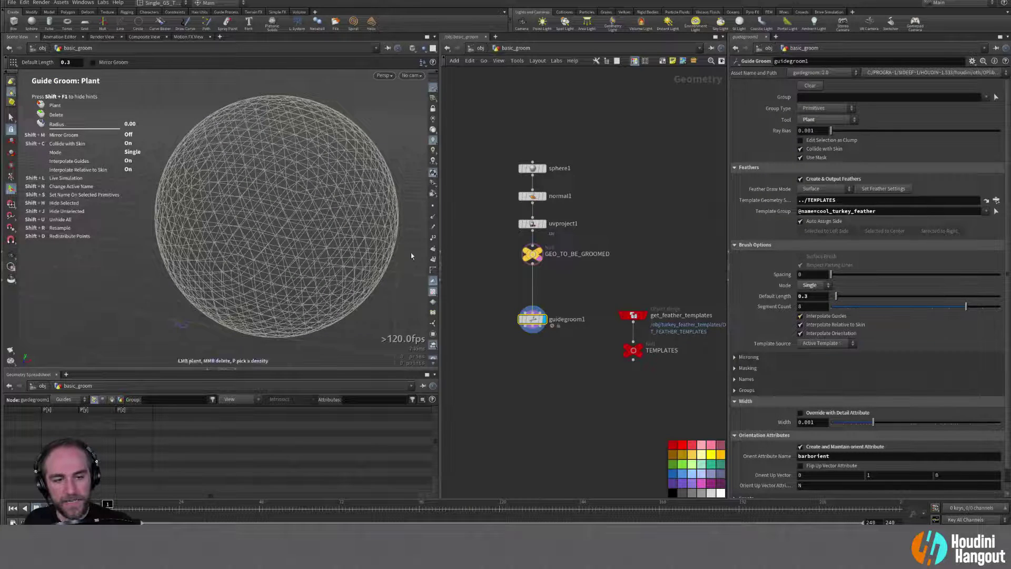
left_click_drag(295, 222, 295, 265, "alt")
double_click(238, 212)
double_click(194, 218)
key("ctrl+z")
key("ctrl+z")
key("ctrl+z")
key("ctrl+z")
key("ctrl+z")
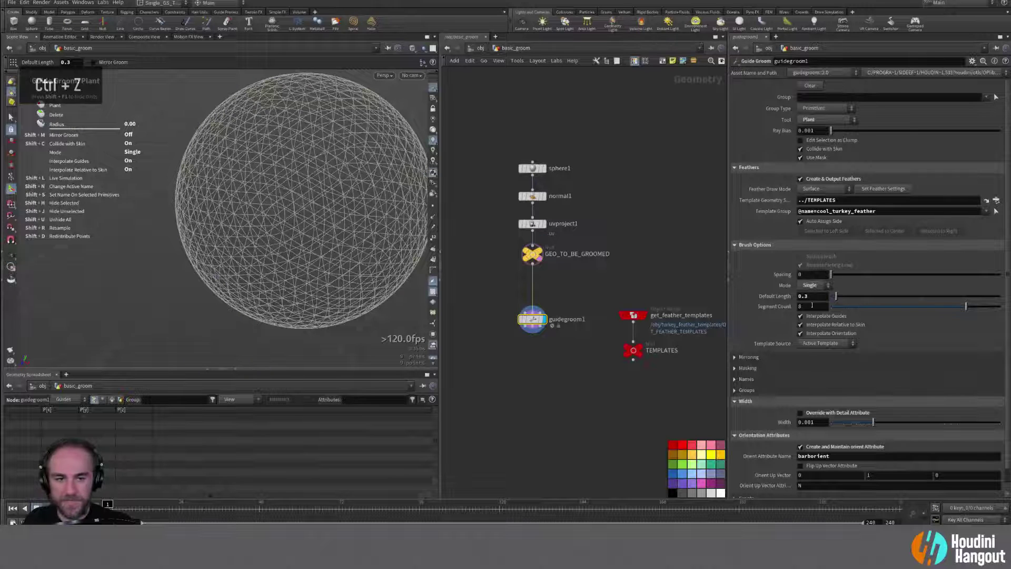
Step: Turn off Interpolate Guides, plant test feathers on the sphere and undo them
left_click(800, 317)
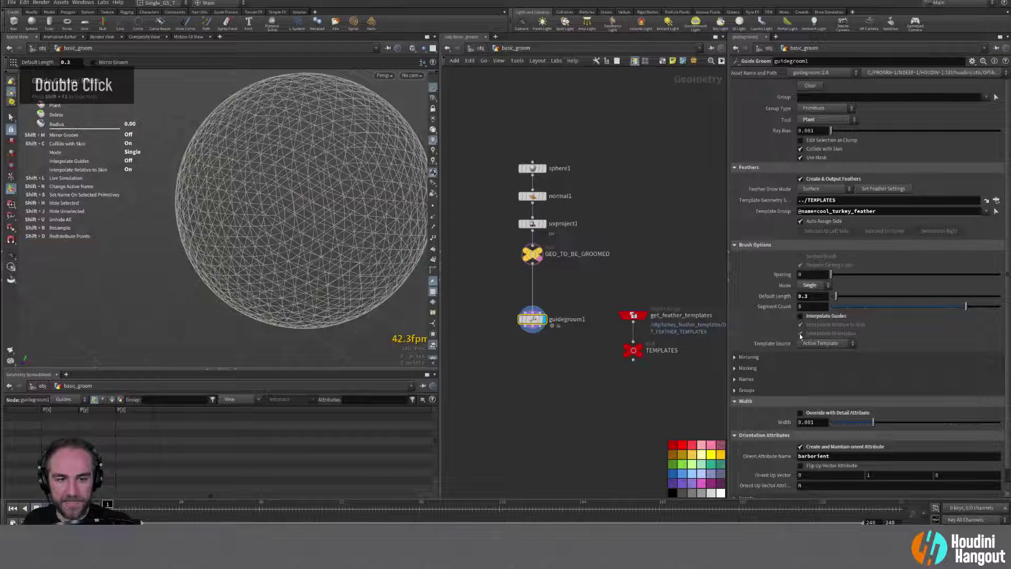
left_click_drag(340, 251, 316, 248, "alt")
left_click(226, 244)
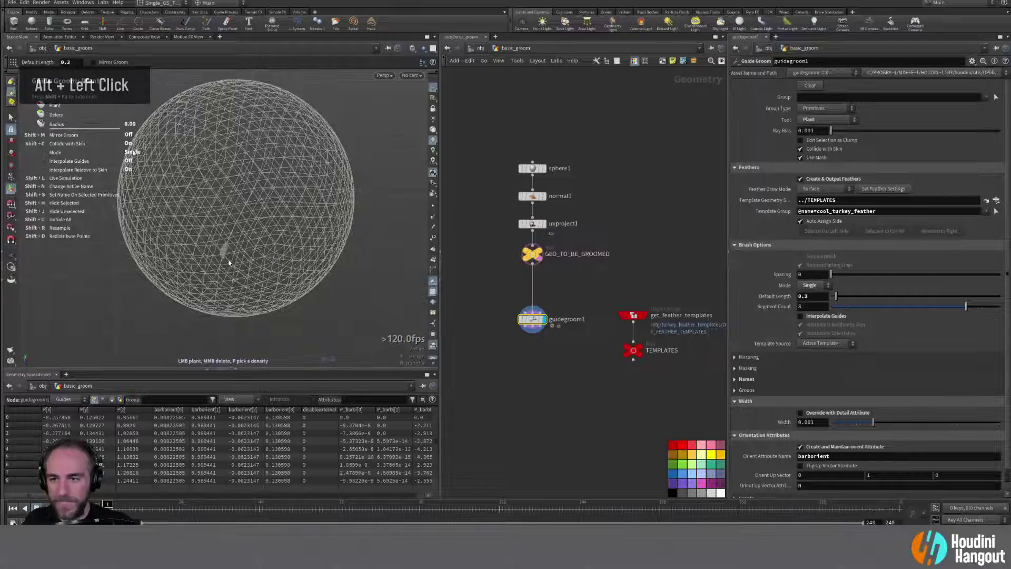
double_click(249, 255)
mouse_move(250, 254)
left_mouse_down("alt")
mouse_move(219, 232)
mouse_move(181, 230)
mouse_move(201, 268)
mouse_move(298, 226)
mouse_move(323, 195)
mouse_move(295, 171)
mouse_move(253, 241)
left_mouse_up("alt")
key("ctrl+z")
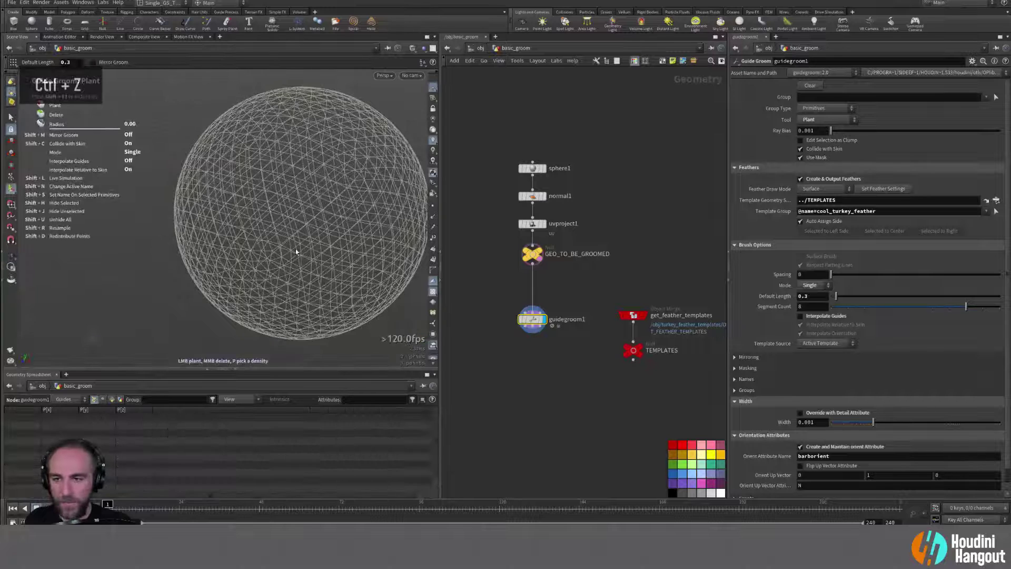
Step: Set the Uniform Scale of sphere1 to 1 and reframe the smaller sphere
left_click(532, 168)
double_click(814, 127)
type("2")
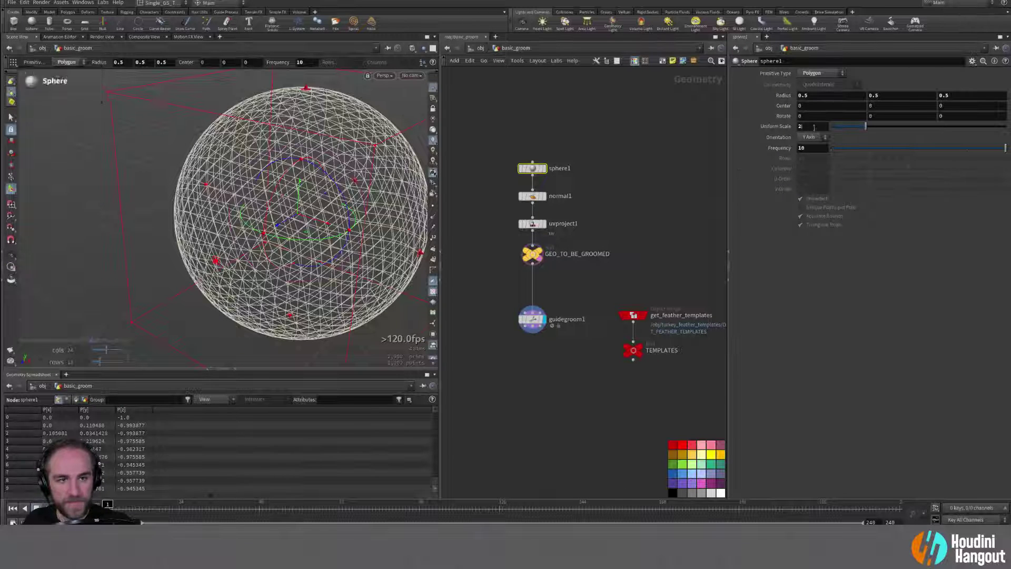
type("1")
key("Return")
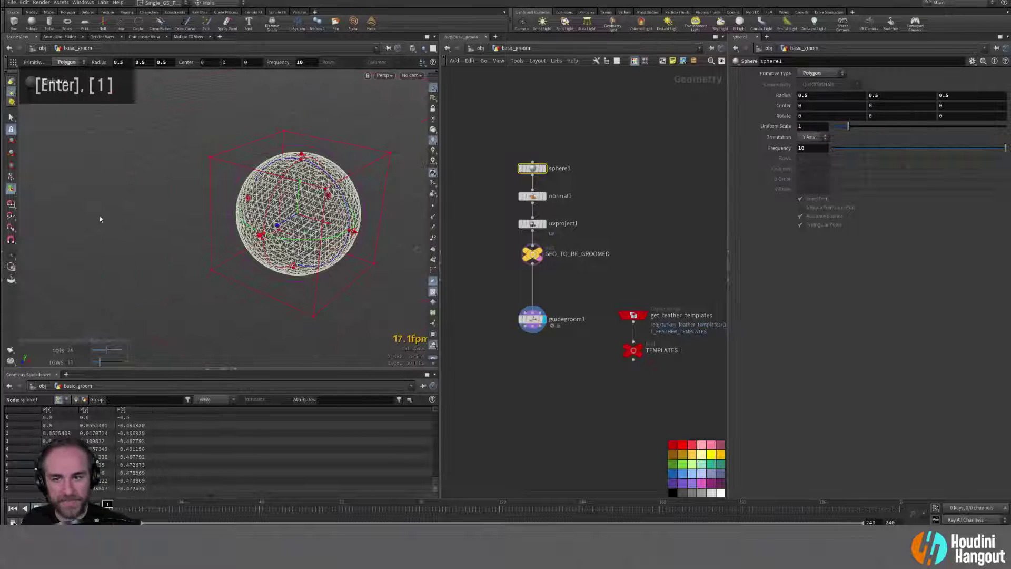
right_click_drag(295, 203, 334, 204, "alt")
left_click_drag(334, 204, 370, 208, "alt")
middle_click_drag(270, 235, 253, 207, "alt")
right_click_drag(253, 207, 284, 211, "alt")
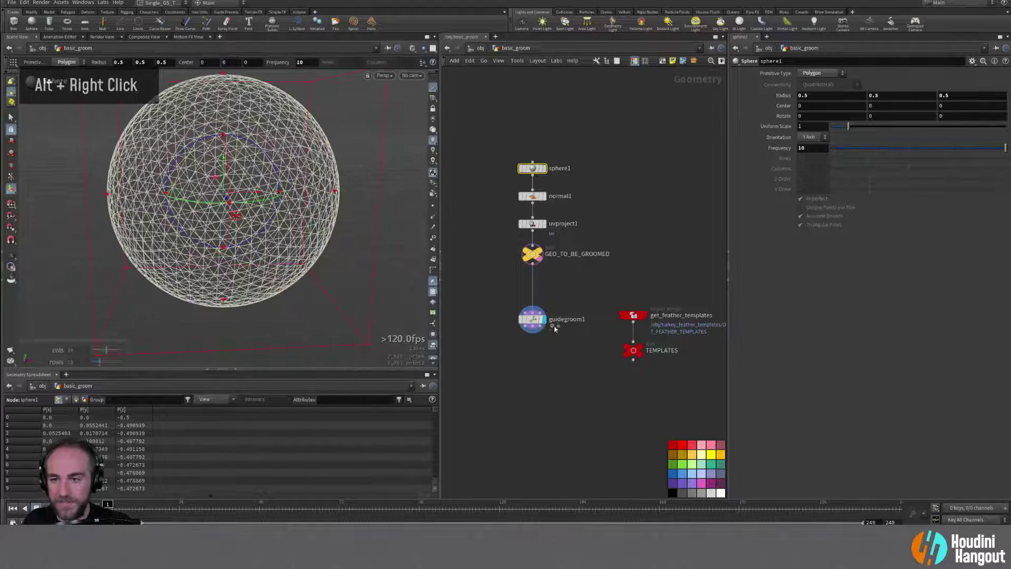
Step: Return to the guidegroom1 node and show the GEO_TO_BE_GROOMED template as a shaded surface instead of a wireframe
left_click(531, 321)
left_click_drag(224, 211, 313, 200, "alt")
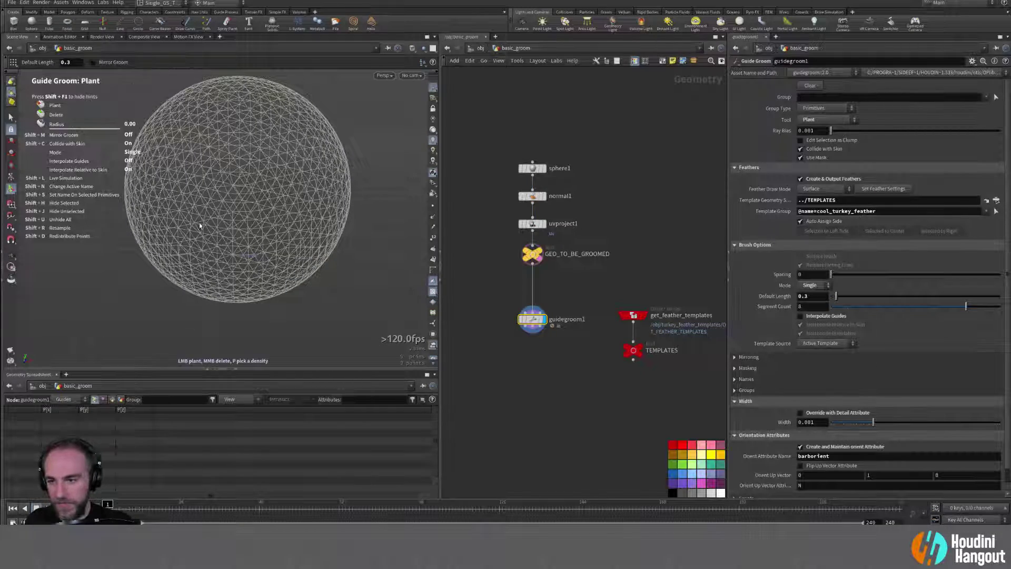
left_click_drag(219, 221, 269, 233, "alt")
middle_click_drag(268, 234, 271, 215, "alt")
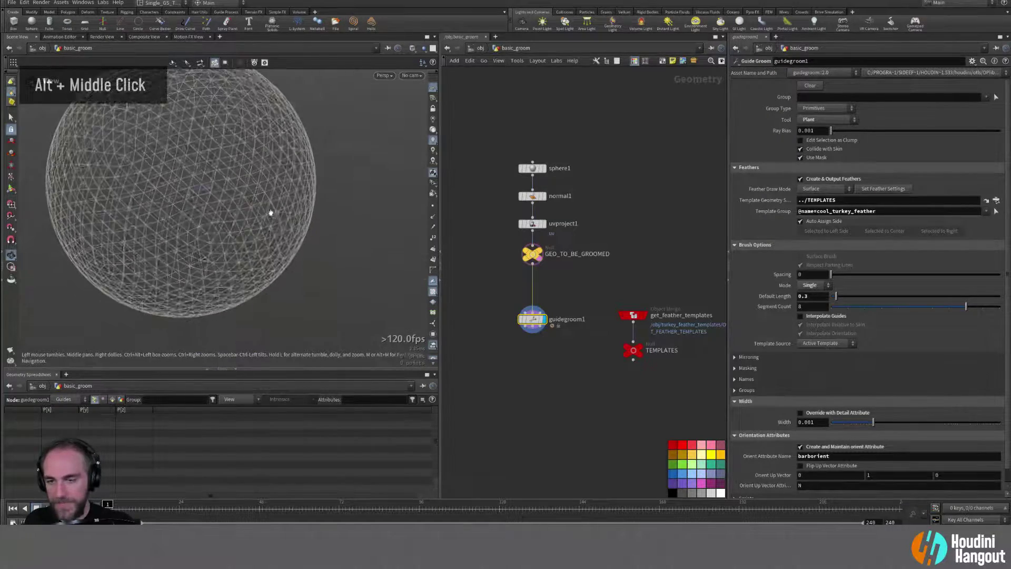
left_click_drag(271, 214, 276, 235, "alt")
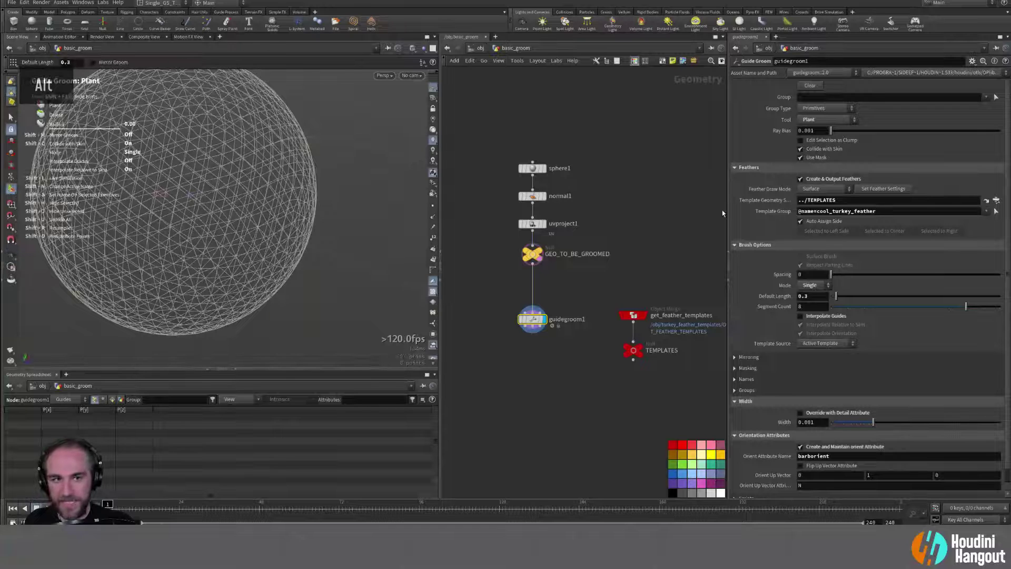
left_click(540, 259, "ctrl")
left_click_drag(227, 227, 265, 249, "alt")
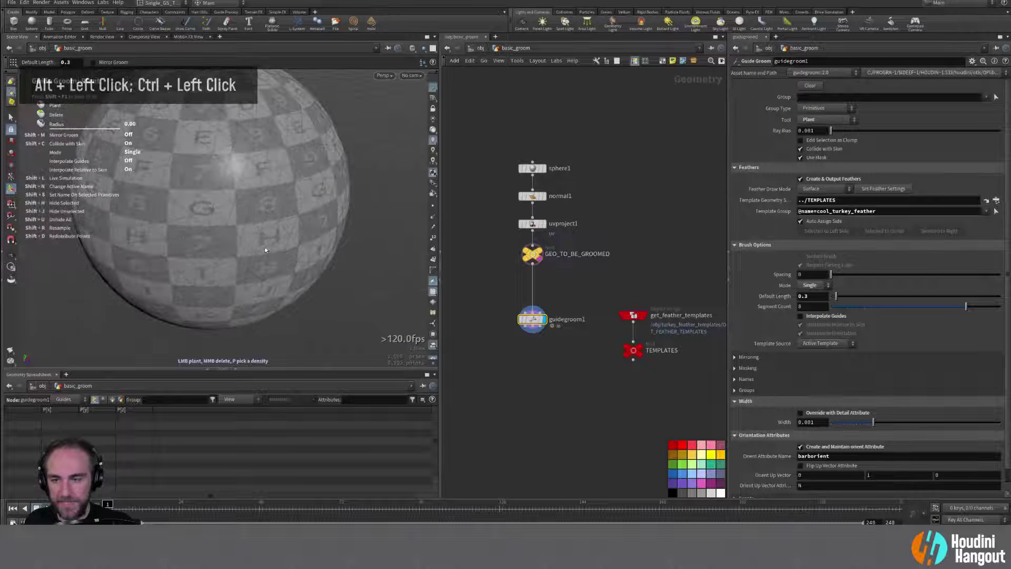
middle_click_drag(293, 247, 286, 248, "alt")
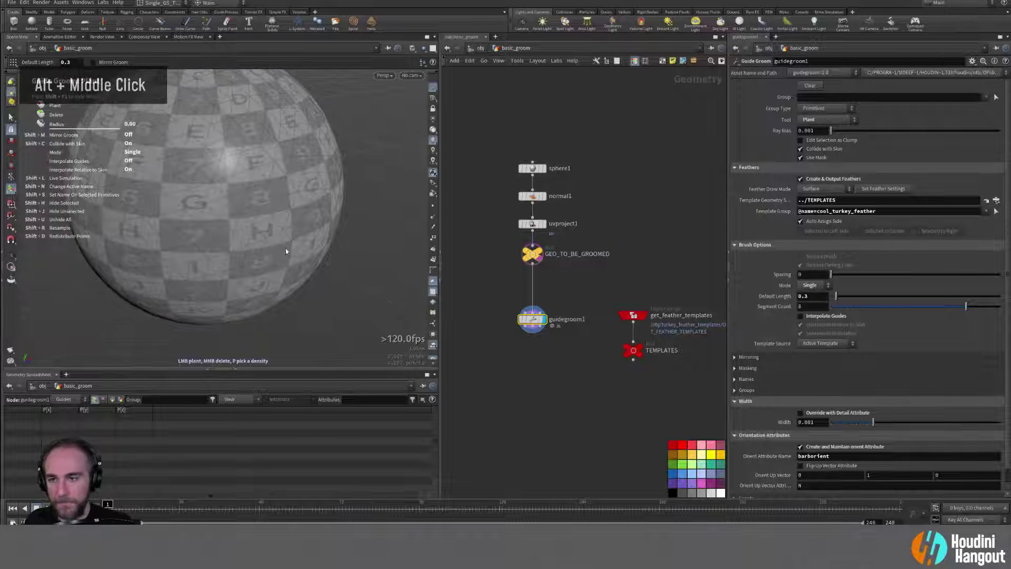
Step: Plant several single cool_turkey_feather feathers around the lower side of the sphere
left_click(279, 260)
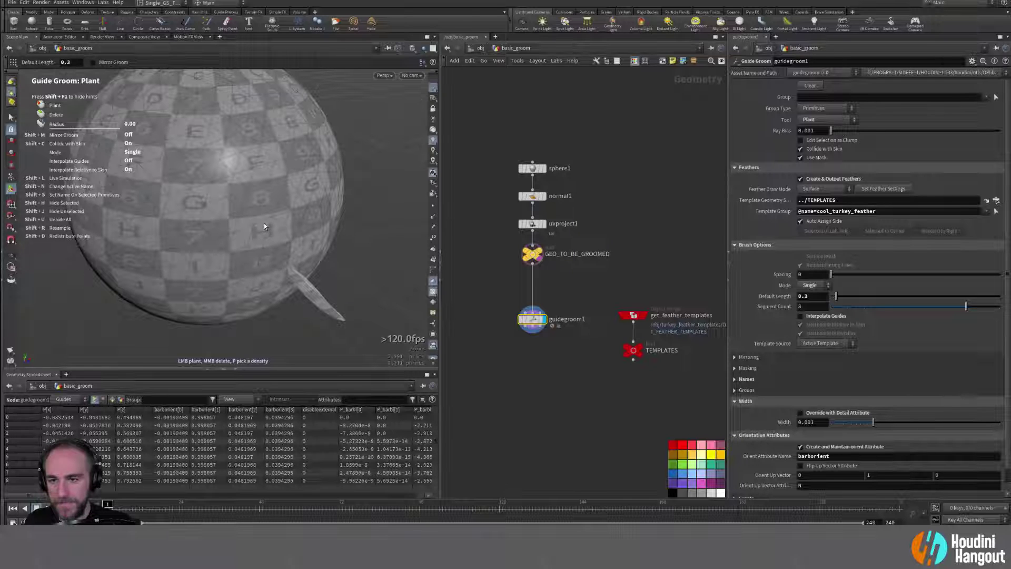
left_click(331, 218)
left_click_drag(328, 220, 271, 216, "alt")
left_click(294, 245)
left_click(303, 217)
left_click(289, 212)
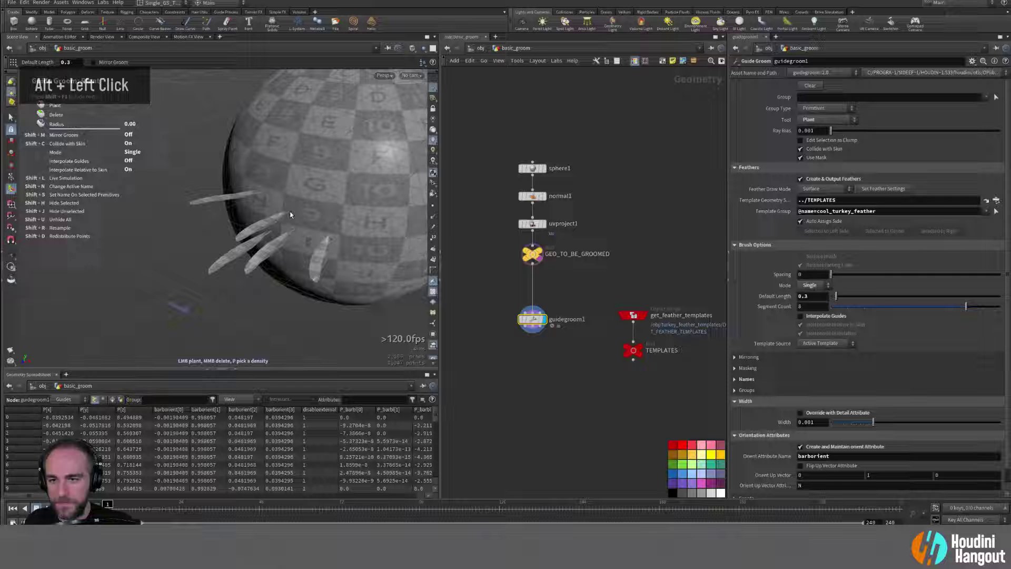
left_click(249, 216)
left_click_drag(301, 186, 267, 202, "alt")
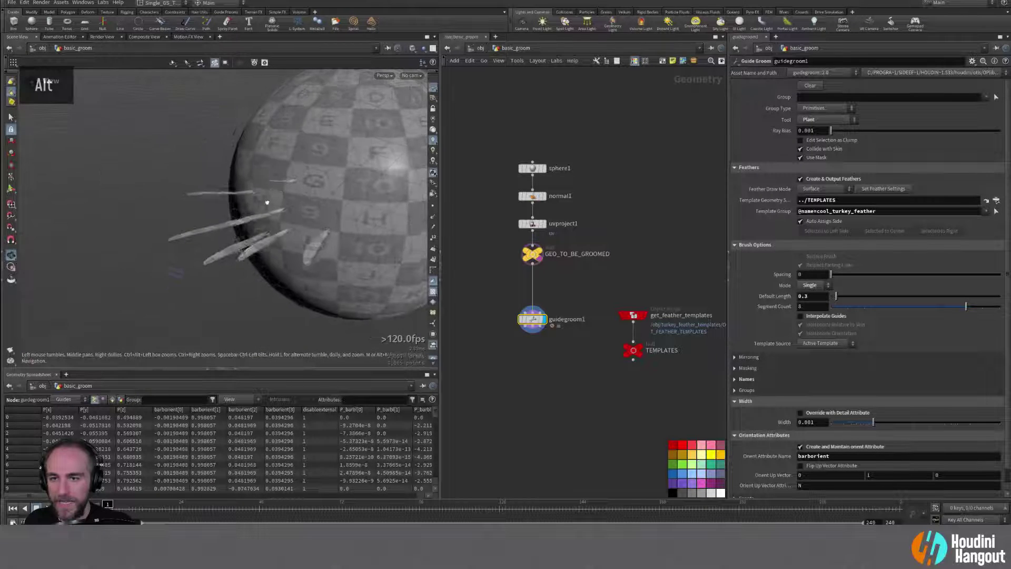
middle_click_drag(267, 203, 294, 226, "alt")
right_click_drag(294, 225, 248, 168, "alt")
left_click_drag(248, 169, 311, 176, "alt")
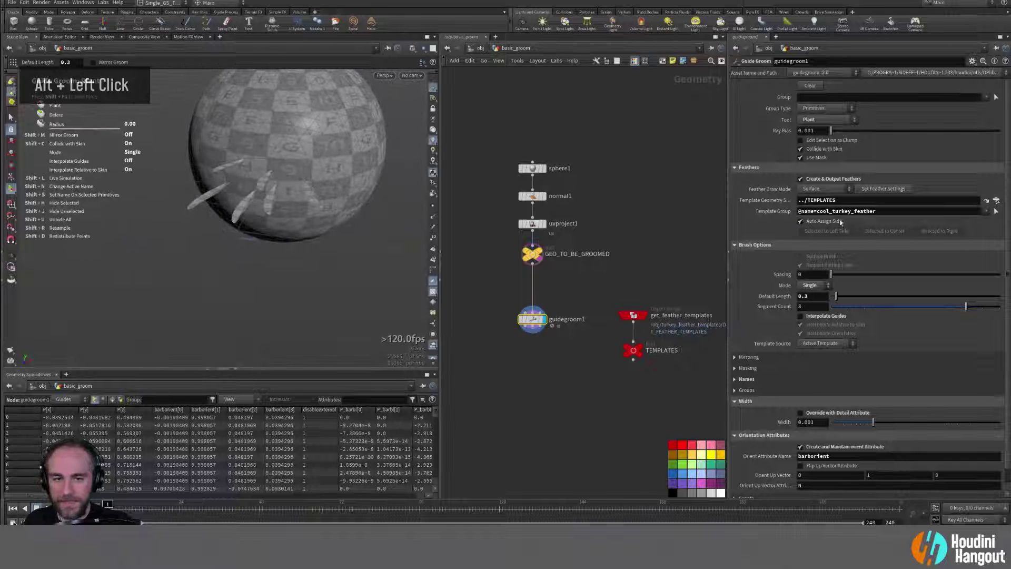
left_click(986, 211)
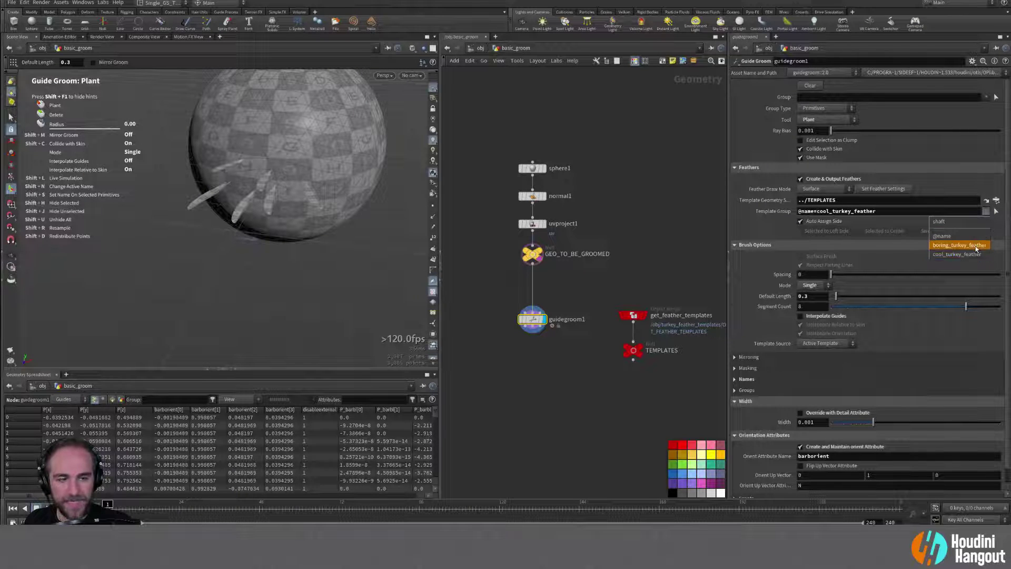
left_click(960, 245)
left_click_drag(309, 224, 243, 148, "alt")
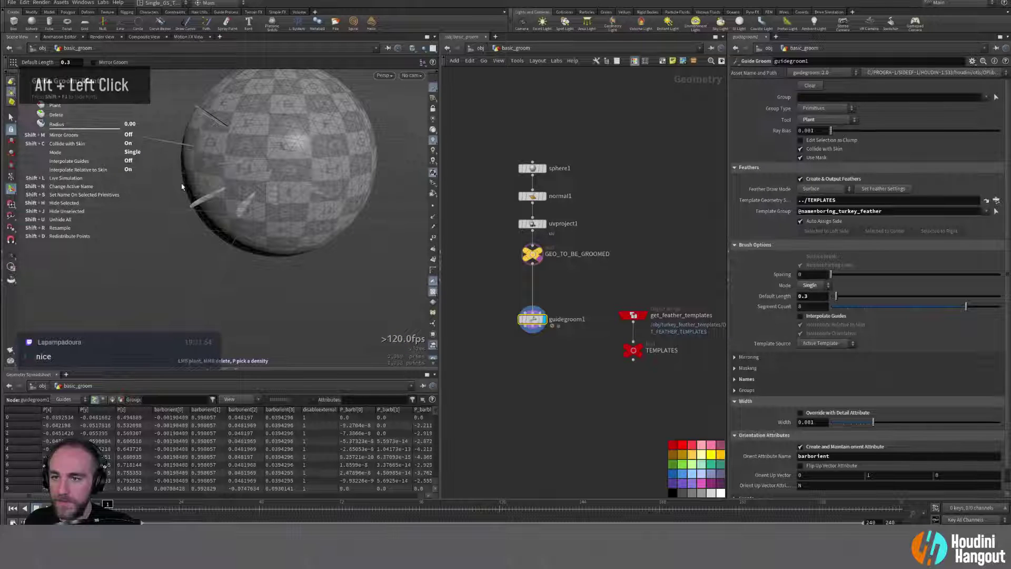
left_click_drag(181, 183, 340, 190, "alt")
double_click(305, 217)
Step: Hide the UV checker texture in the viewport and plant additional boring_turkey_feather feathers across the sphere
left_click(433, 291)
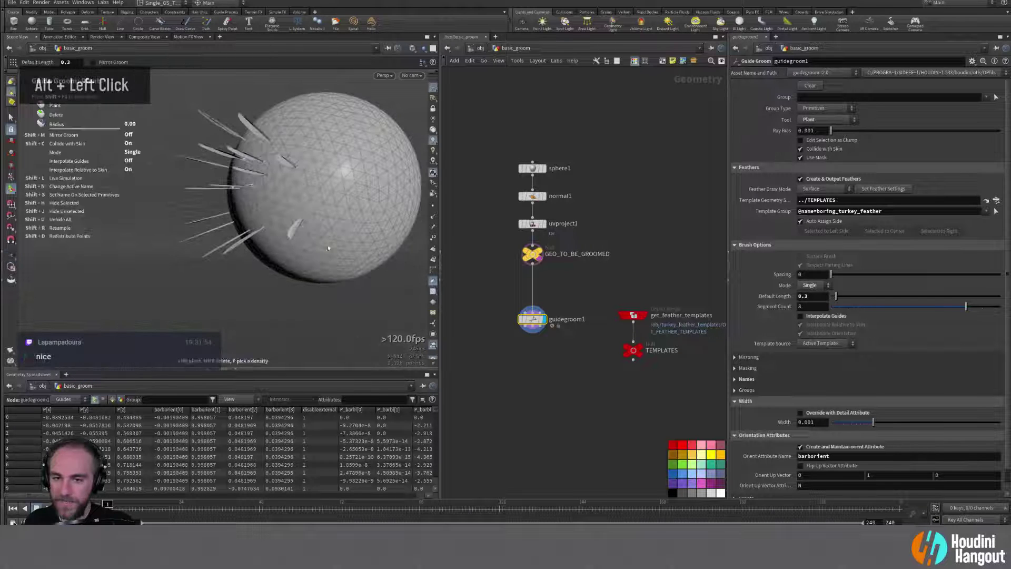
left_click_drag(278, 243, 284, 210, "alt")
double_click(277, 107)
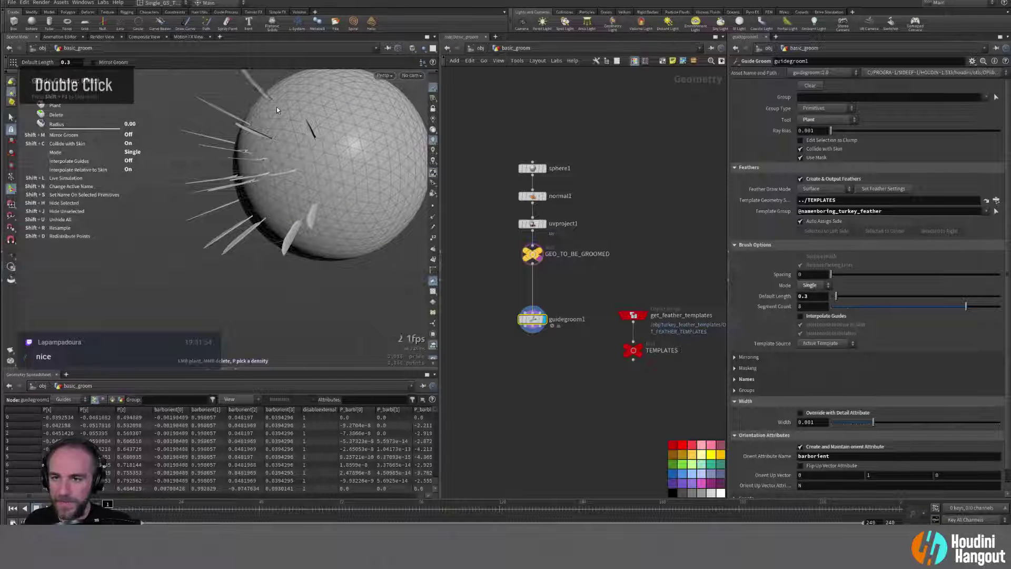
left_click_drag(277, 107, 336, 162, "alt")
key("Return")
left_click_drag(286, 124, 220, 209, "alt")
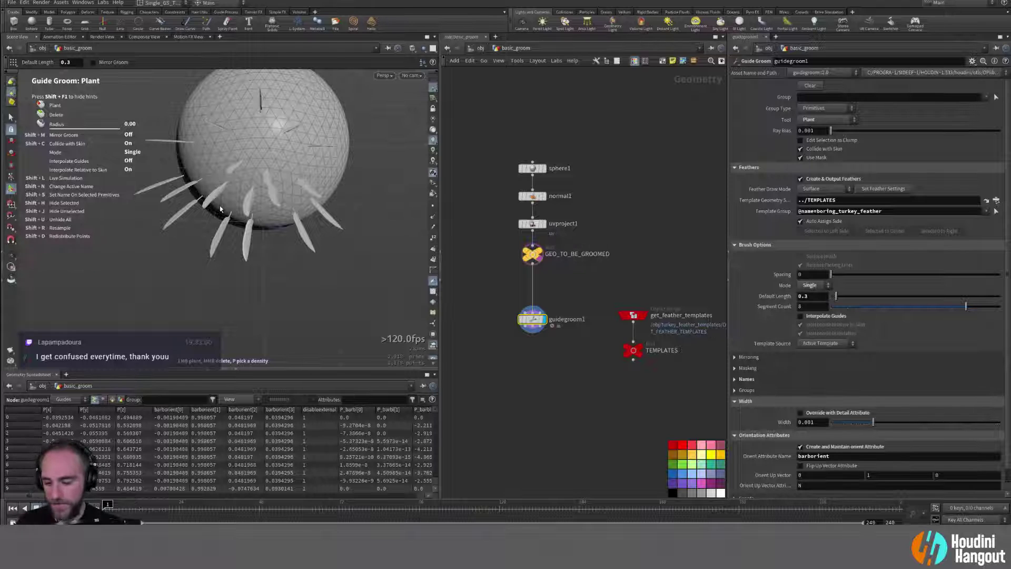
left_click_drag(251, 165, 260, 169, "alt")
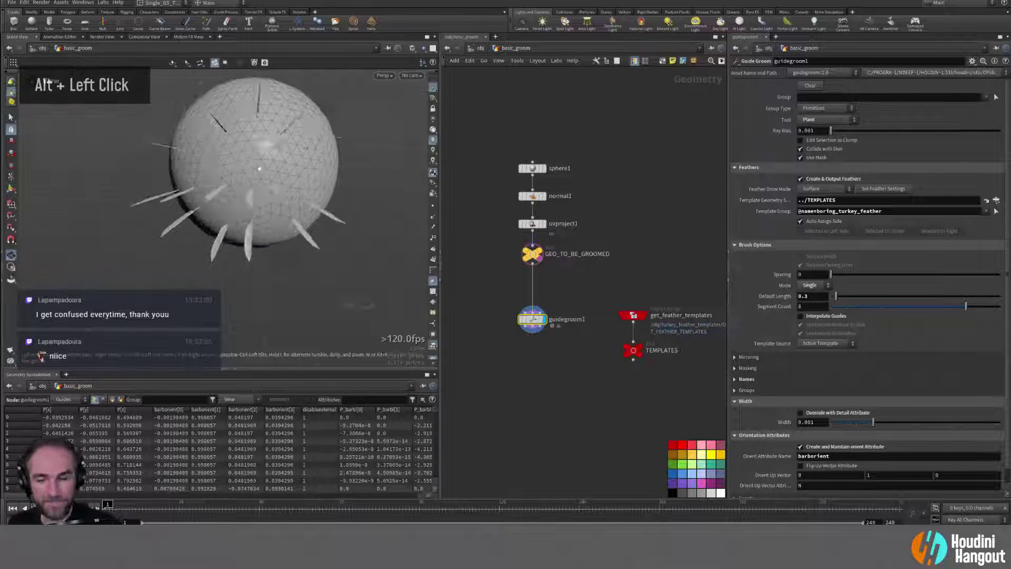
Step: Examine the planted feathers from several angles around the sphere
middle_click_drag(259, 169, 247, 158, "alt")
left_click_drag(247, 158, 261, 164, "alt")
middle_click_drag(261, 164, 254, 218, "alt")
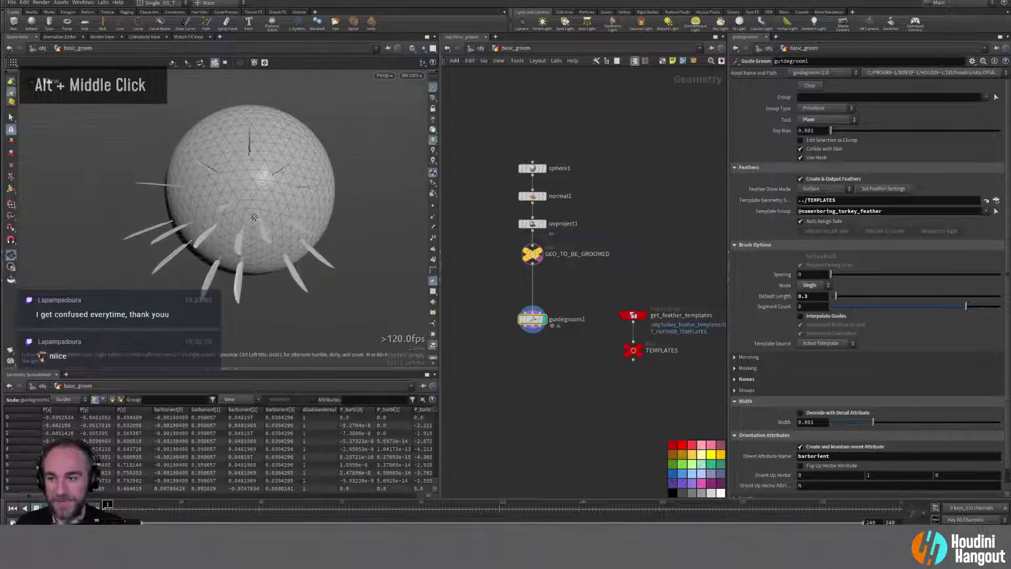
left_click_drag(254, 217, 324, 266, "alt")
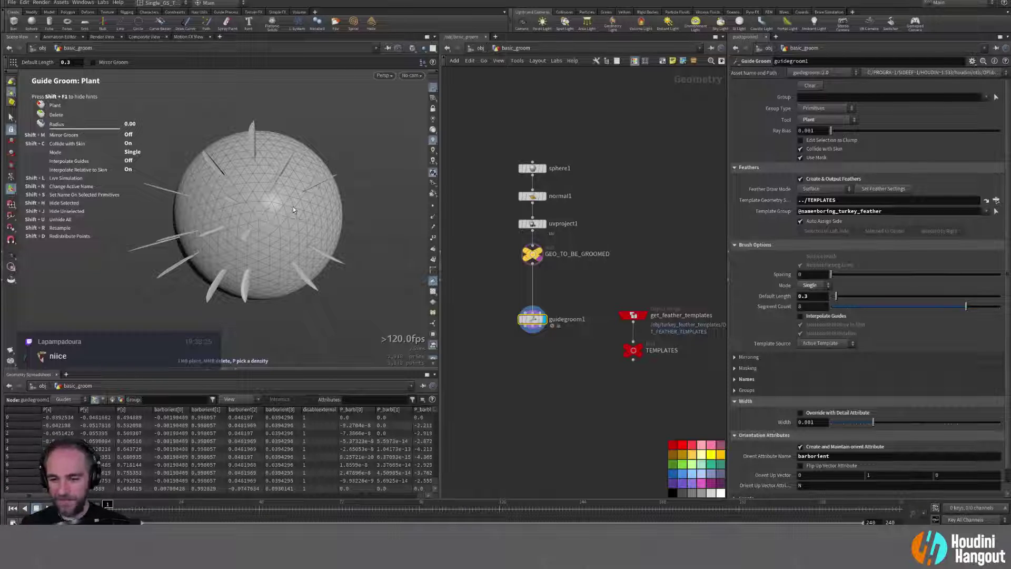
mouse_move(293, 206)
left_mouse_down("alt")
mouse_move(311, 207)
mouse_move(280, 200)
left_mouse_up("alt")
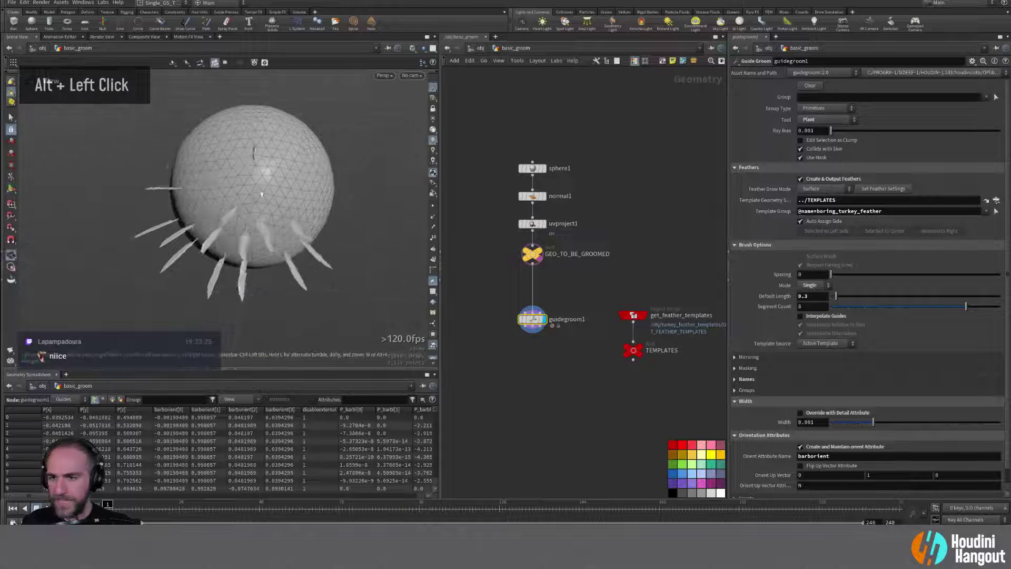
middle_click_drag(279, 201, 264, 195, "alt")
left_click_drag(263, 195, 245, 187, "alt")
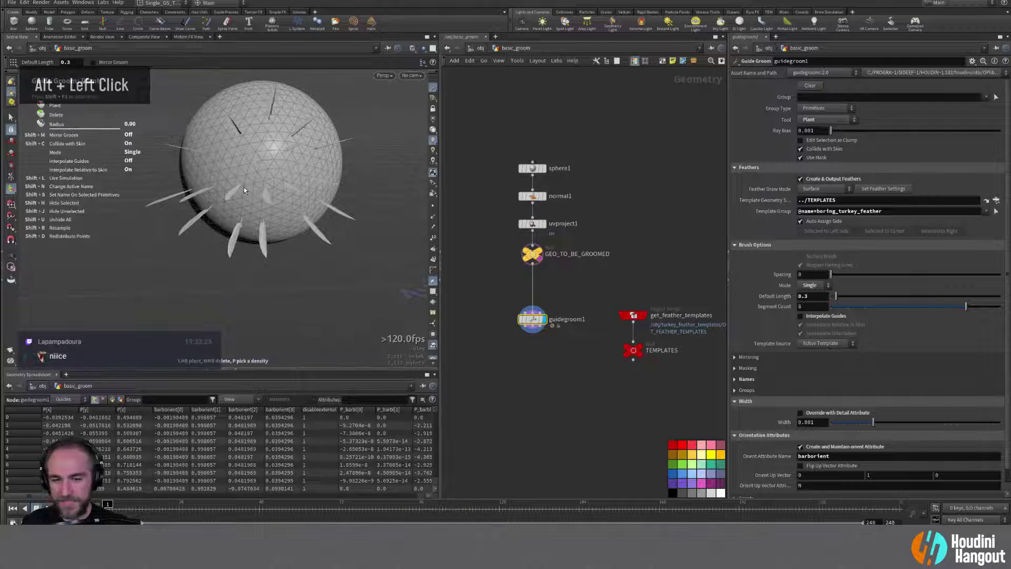
Step: Rearrange the network by spacing guidegroom1 below GEO_TO_BE_GROOMED and moving get_feather_templates and TEMPLATES farther up and aside
mouse_move(529, 323)
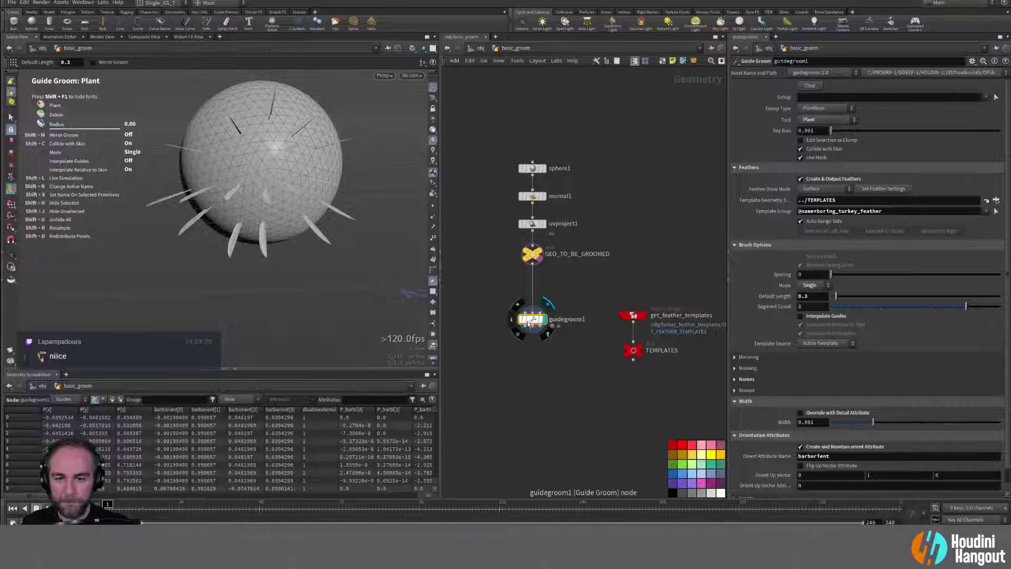
left_click_drag(528, 323, 528, 346)
left_click_drag(585, 301, 664, 305)
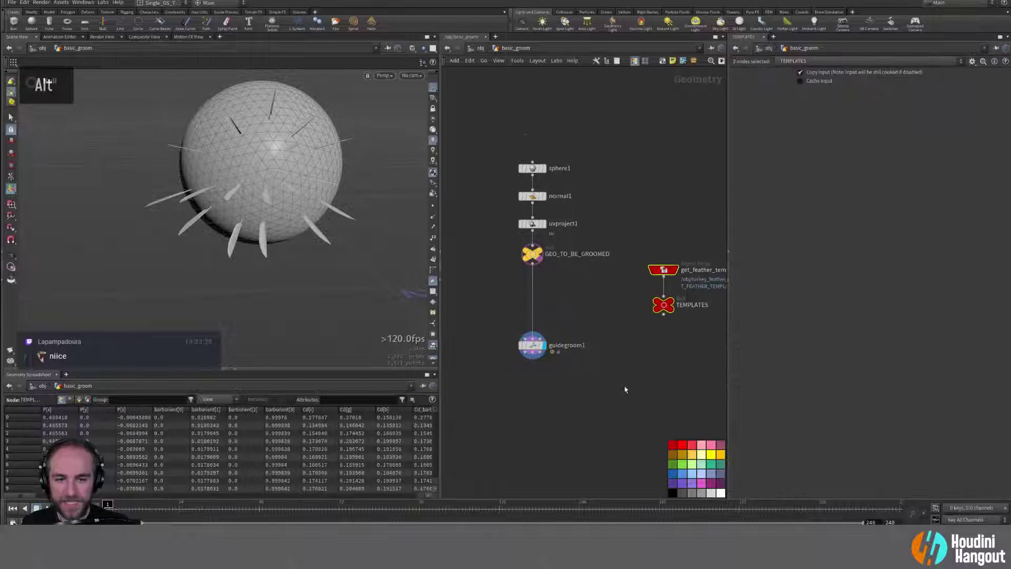
right_click_drag(626, 390, 604, 364, "alt")
left_click_drag(532, 324, 532, 302)
middle_click_drag(517, 401, 513, 389, "alt")
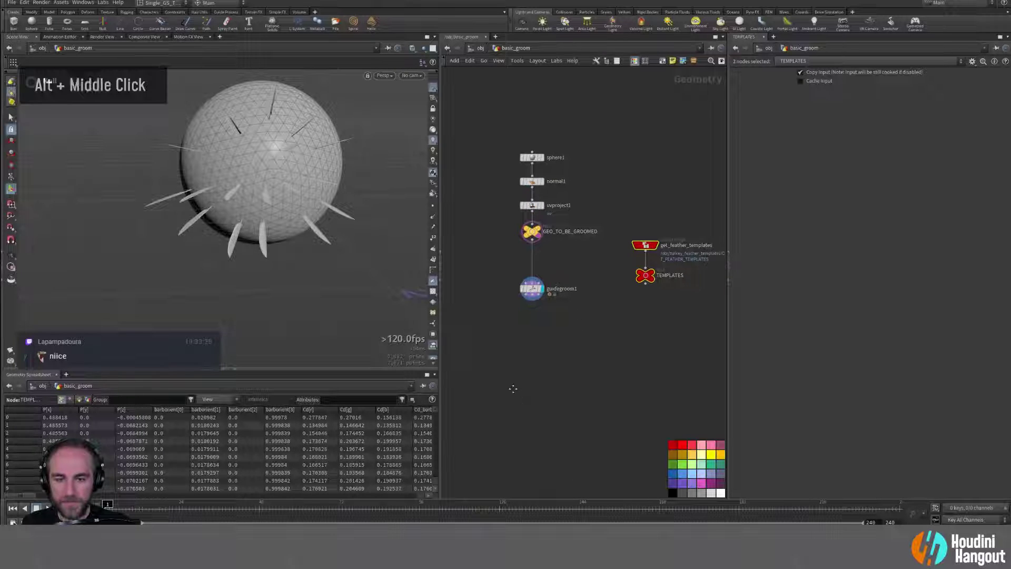
Step: Add the Hair Generate with Guide Interpolation Mesh setup below guidegroom1 and space its guideinterpolationmesh1 node away from the input nulls
right_click_drag(513, 389, 515, 380, "alt")
key("Tab")
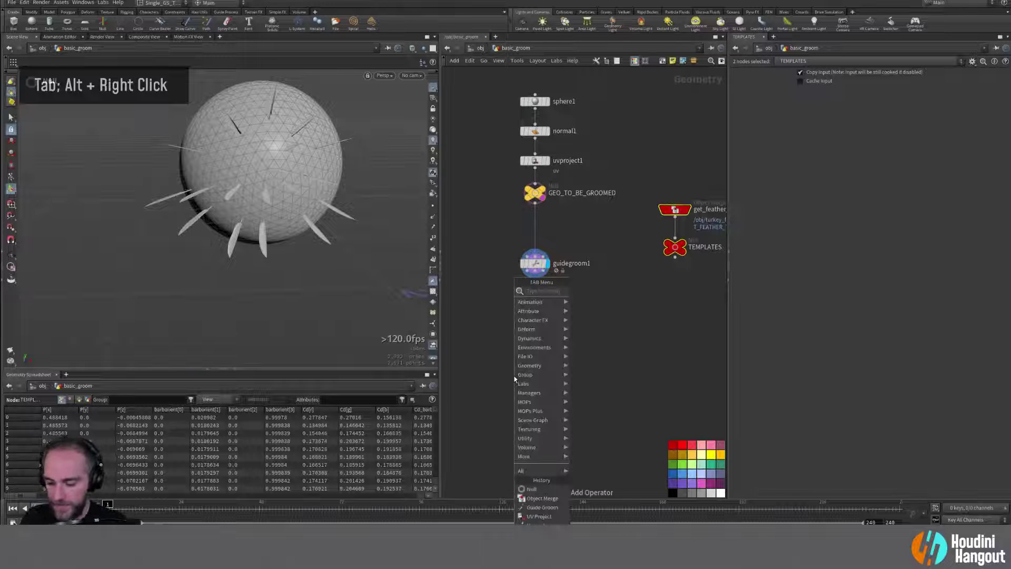
type("interp")
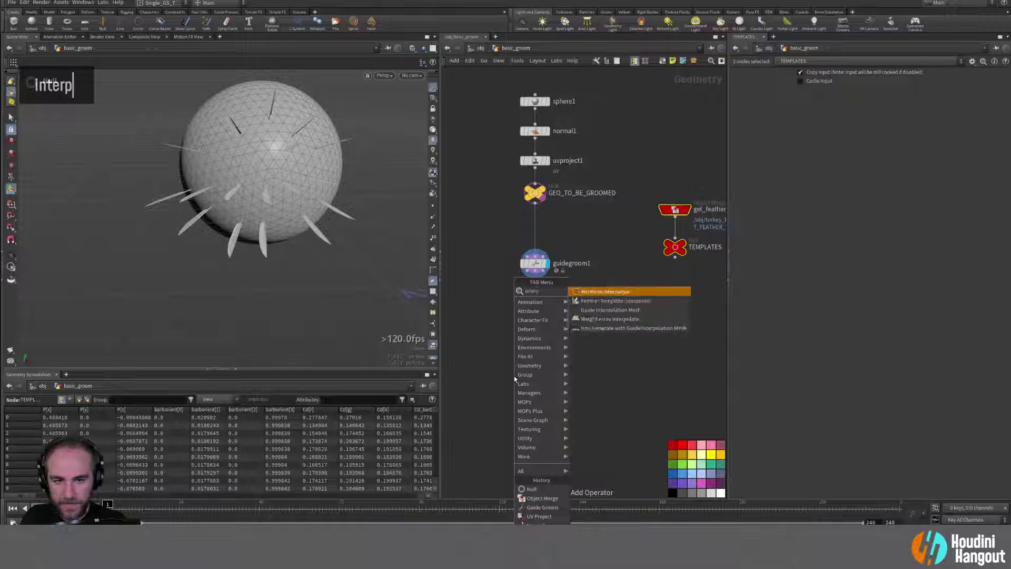
type("ol")
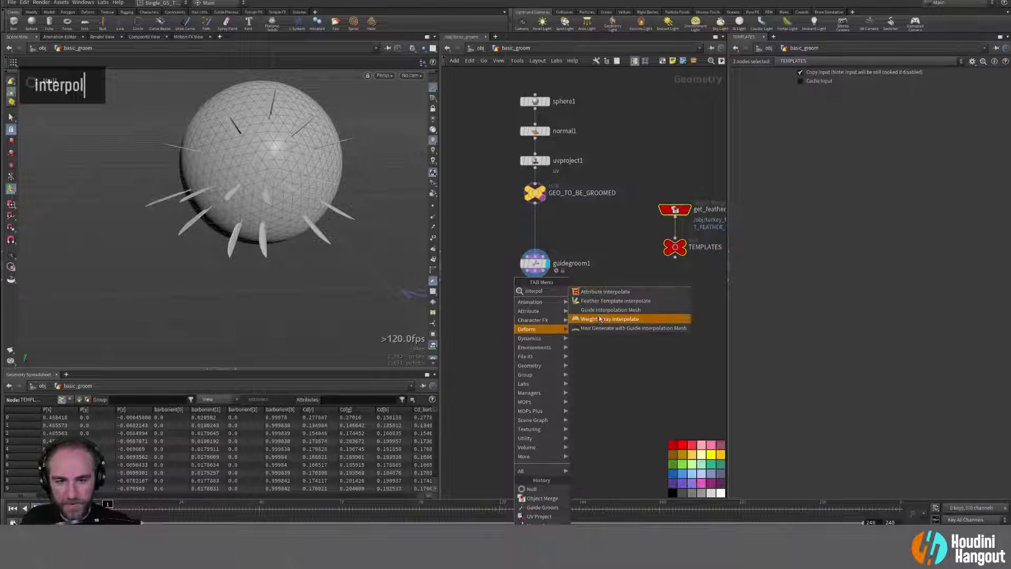
left_click(674, 328)
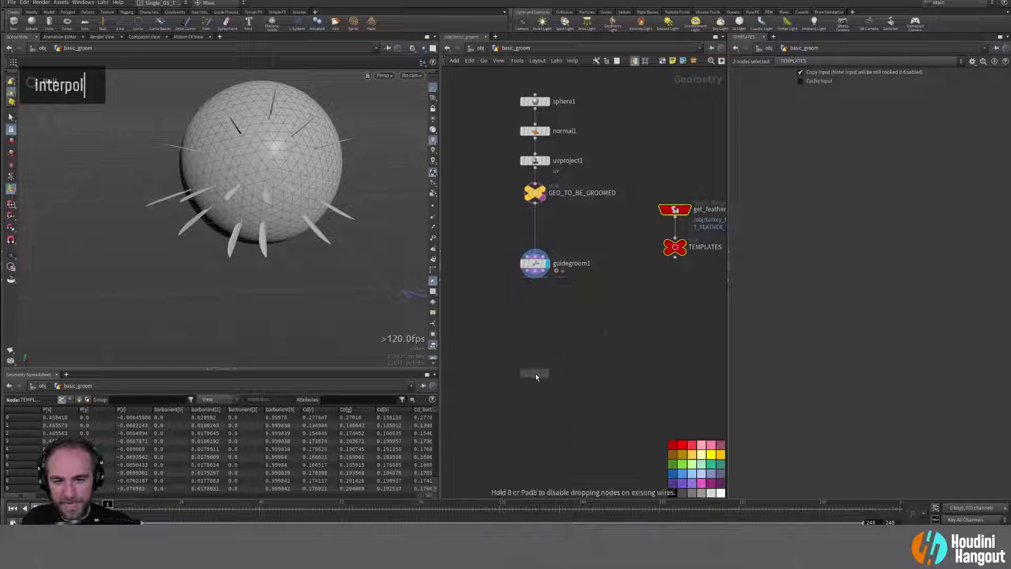
double_click(535, 374)
left_click_drag(535, 378, 536, 426)
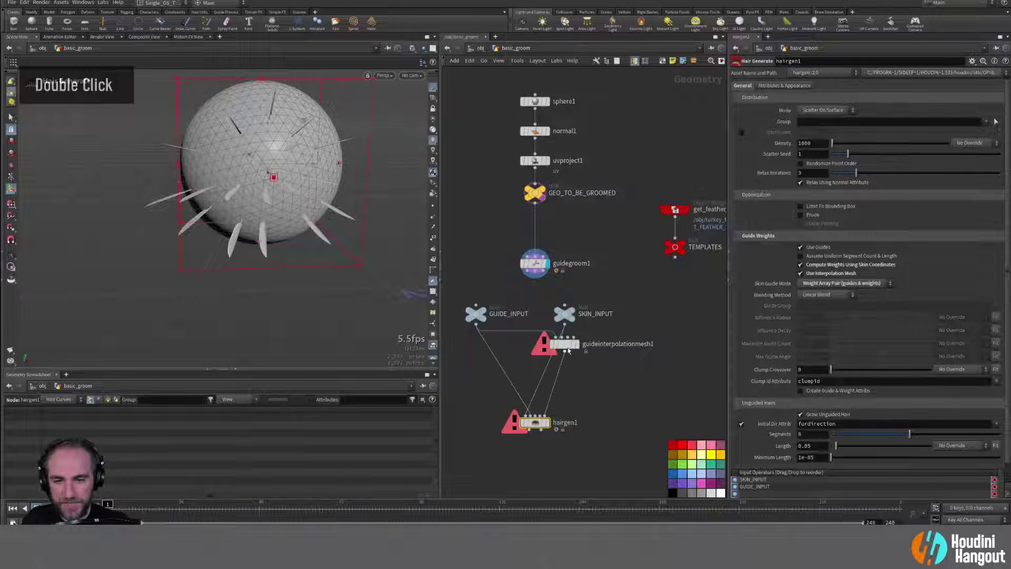
left_click_drag(567, 348, 585, 389)
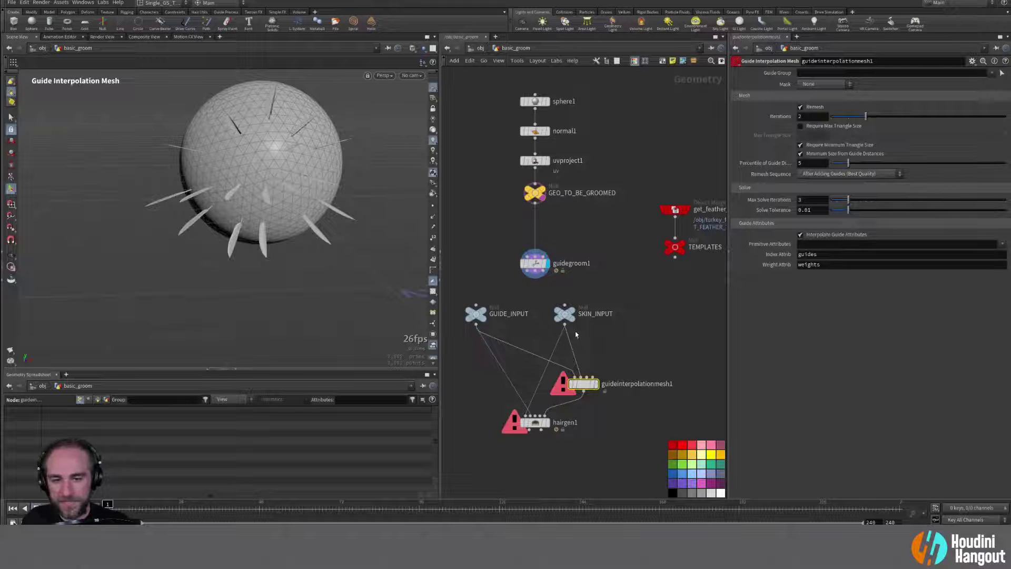
Step: Connect the guides output of guidegroom1 to GUIDE_INPUT and GEO_TO_BE_GROOMED to SKIN_INPUT, shifting guidegroom1 aside to clear the wires
left_click(565, 314)
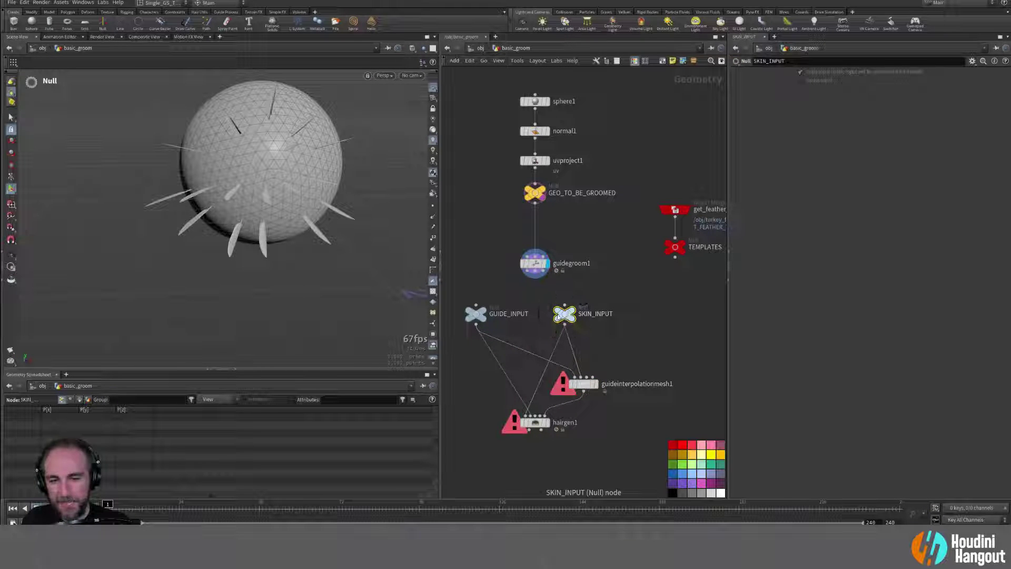
left_click(476, 316)
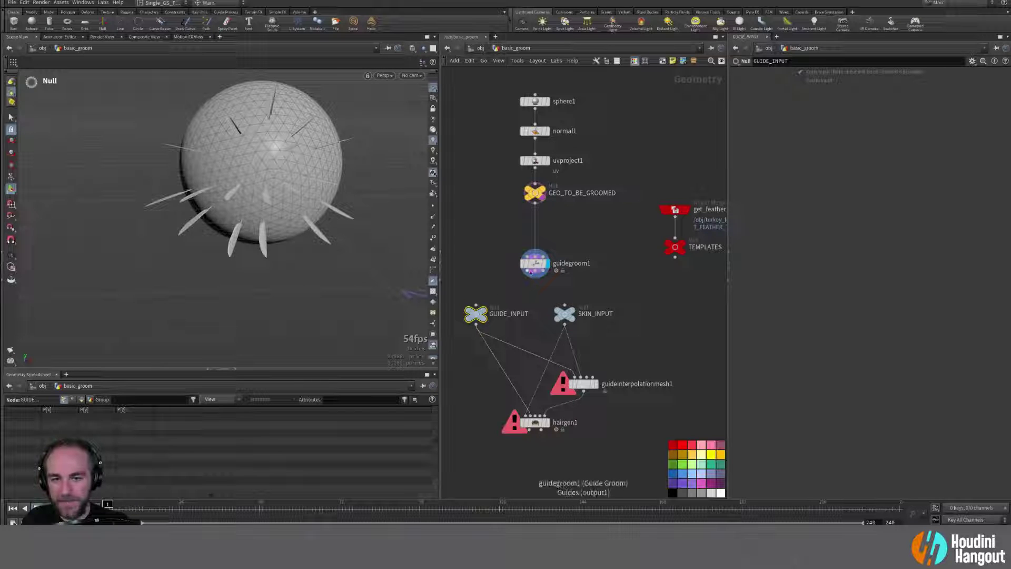
left_click_drag(535, 278, 476, 305)
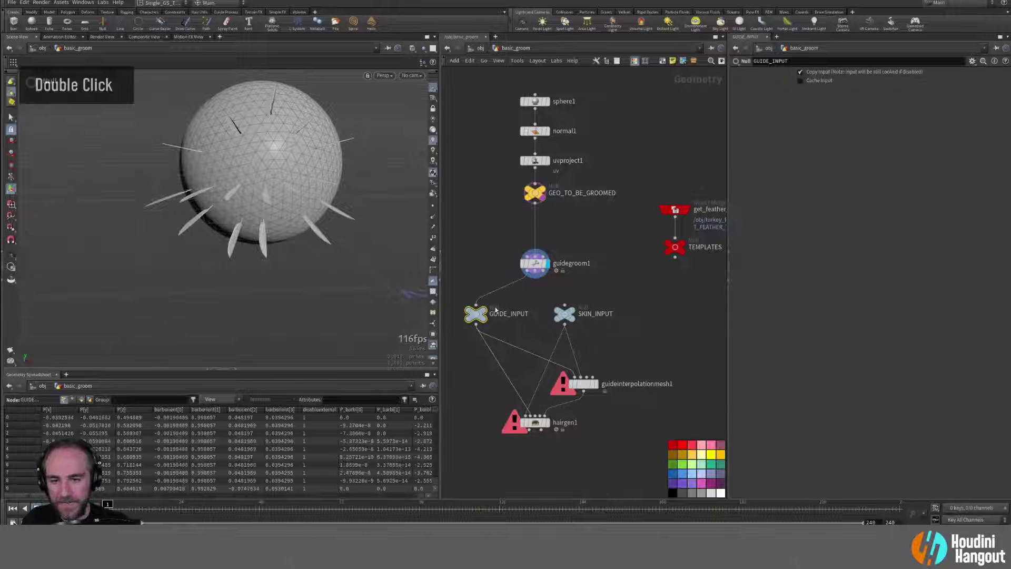
left_click_drag(532, 268, 501, 266)
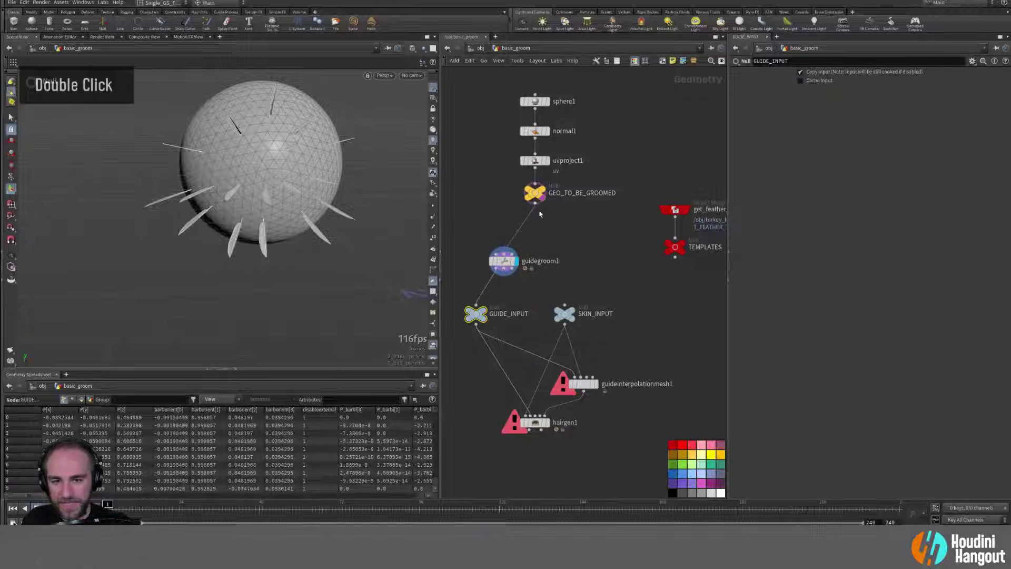
left_click_drag(535, 202, 564, 305)
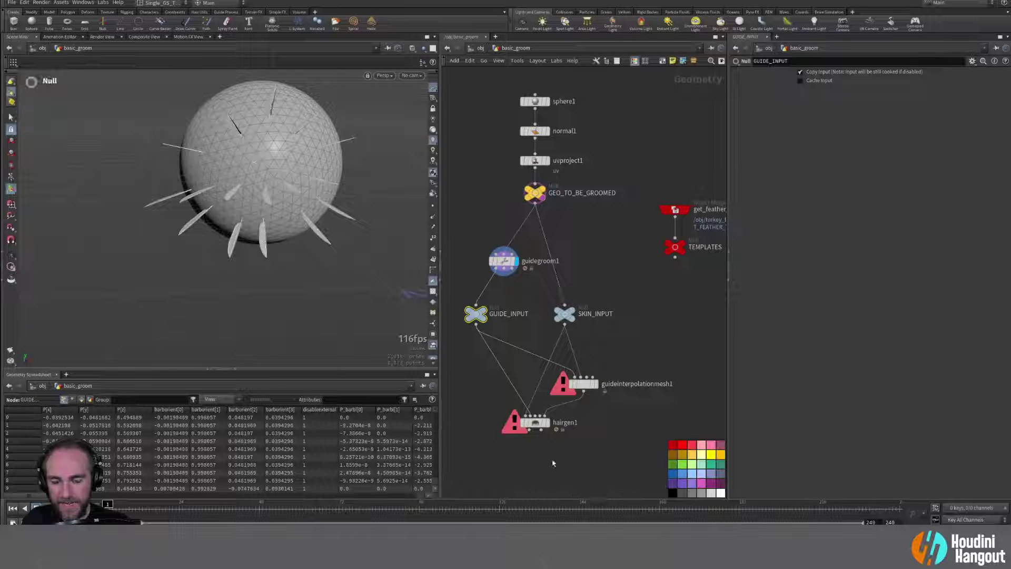
Step: Display guideinterpolationmesh1 to check its node info, and switch the display to the hairgen1 output
left_click(586, 388)
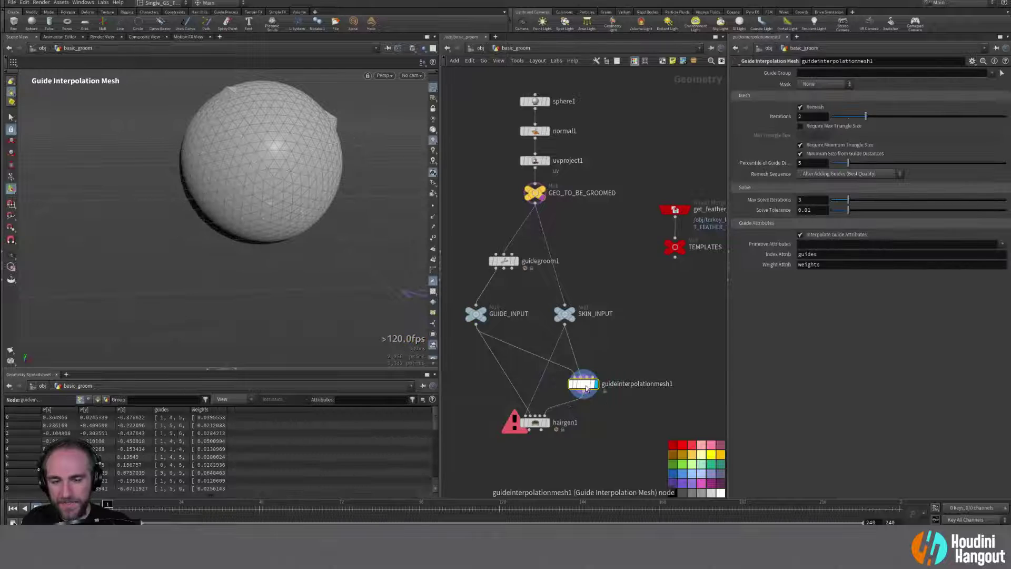
middle_click(587, 388)
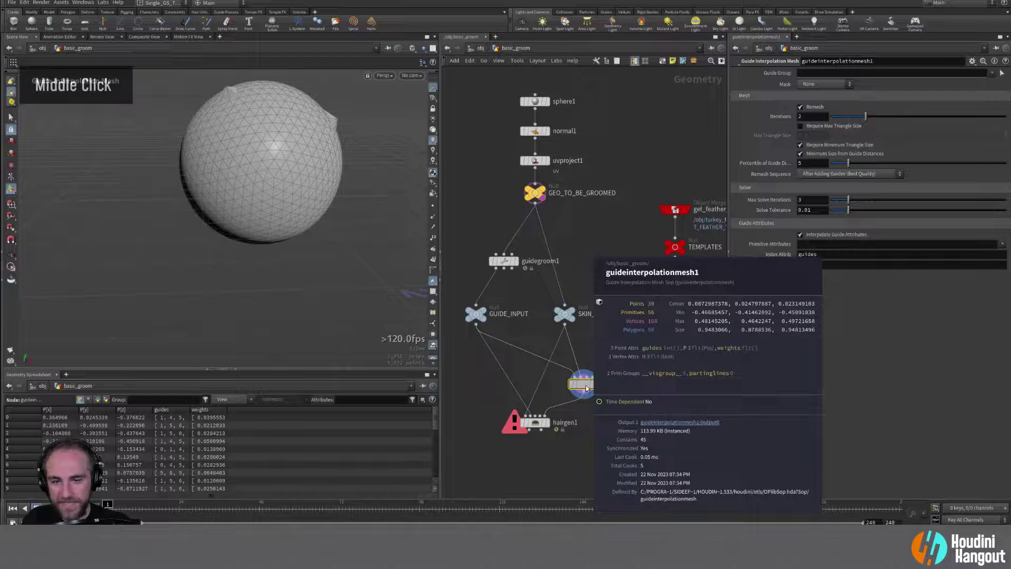
left_click(547, 423)
left_click(535, 424)
mouse_move(269, 195)
left_mouse_down("alt")
mouse_move(307, 158)
mouse_move(354, 140)
mouse_move(292, 169)
mouse_move(121, 165)
mouse_move(334, 149)
mouse_move(316, 176)
mouse_move(270, 190)
left_mouse_up("alt")
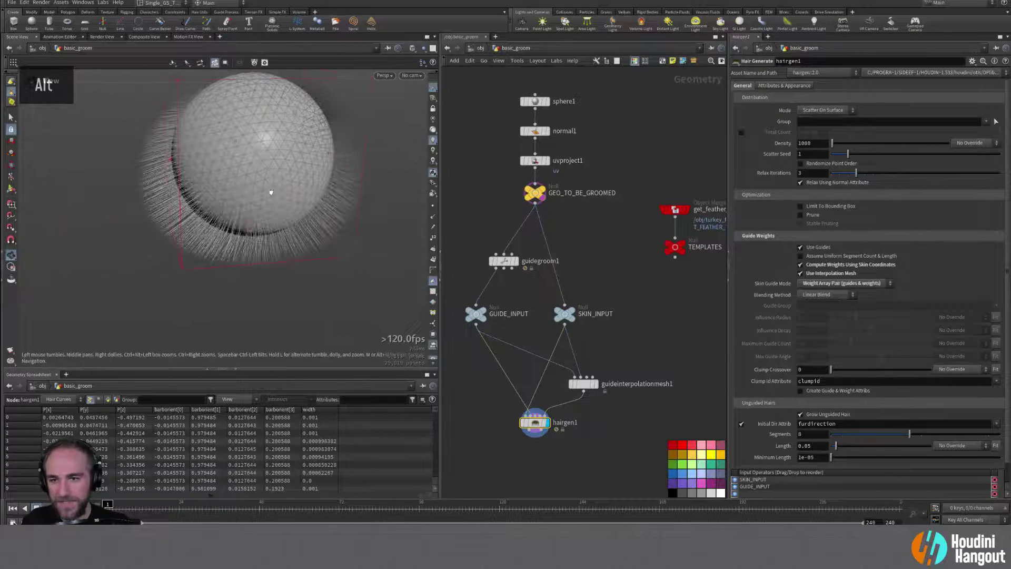
Step: Inspect the generated hair curves around the sphere, with point display turned on briefly and off again
key("Return")
left_click(432, 207)
left_click_drag(303, 158, 316, 174, "alt")
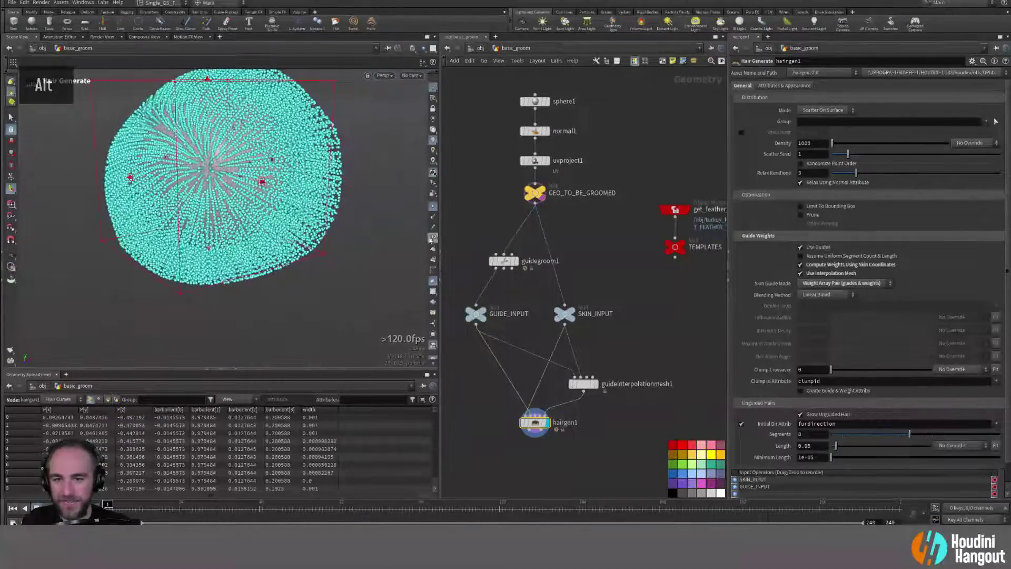
left_click(433, 207)
left_click_drag(269, 202, 141, 199, "alt")
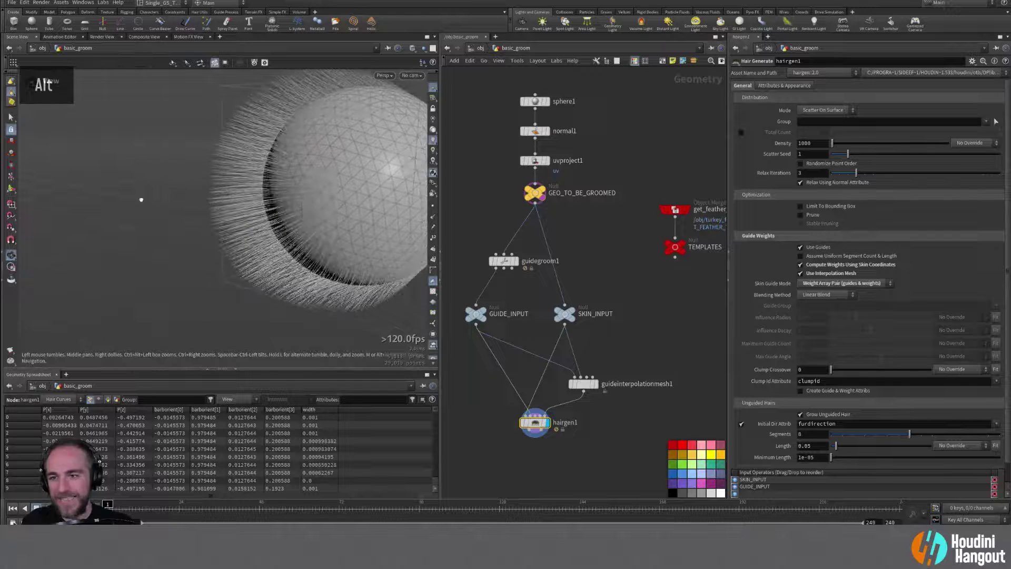
middle_click_drag(141, 200, 105, 202, "alt")
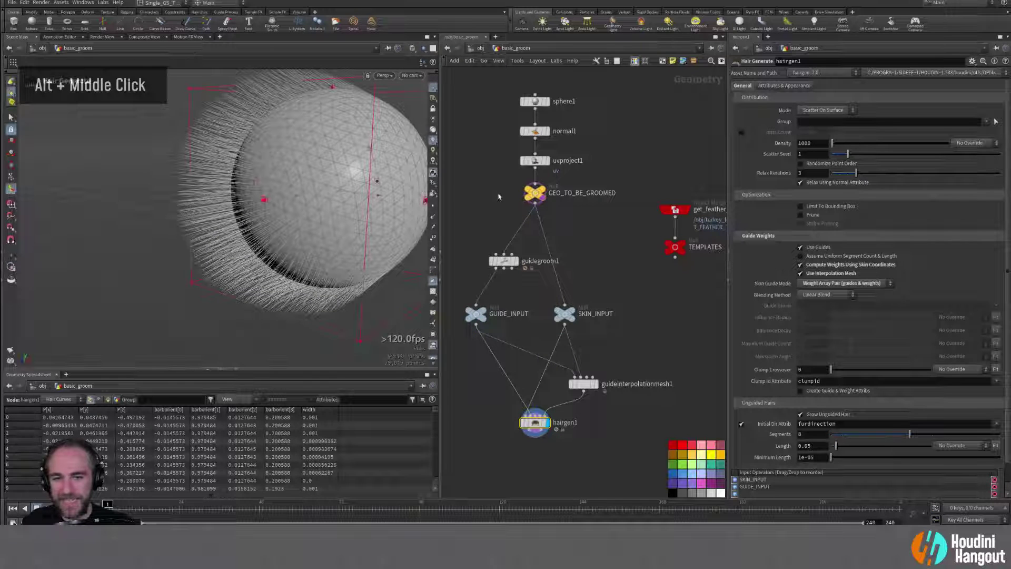
Step: Remove the template display from GEO_TO_BE_GROOMED and template guidegroom1 to compare the guide feathers with the generated hair
left_click(543, 198, "ctrl")
left_click(543, 198, "ctrl")
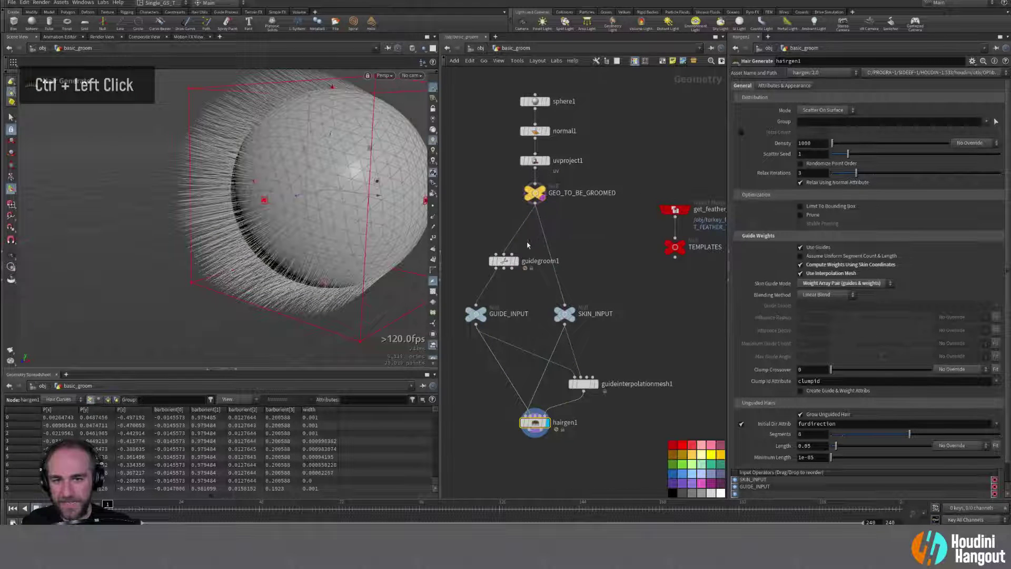
left_click(543, 198, "ctrl")
left_click(511, 261, "ctrl")
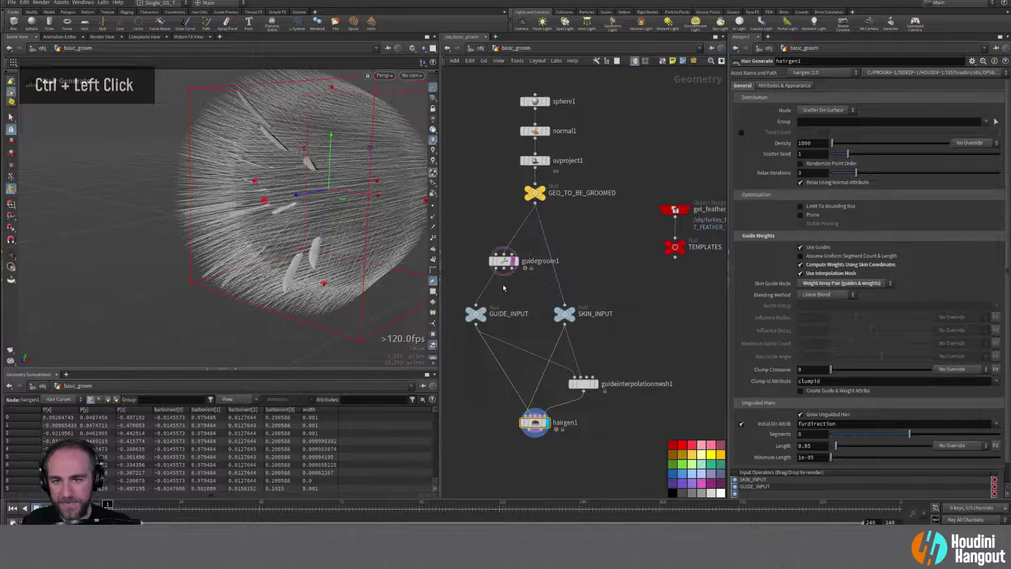
left_click_drag(316, 200, 192, 219, "alt")
right_click_drag(192, 219, 147, 235, "alt")
left_click_drag(147, 235, 309, 262, "alt")
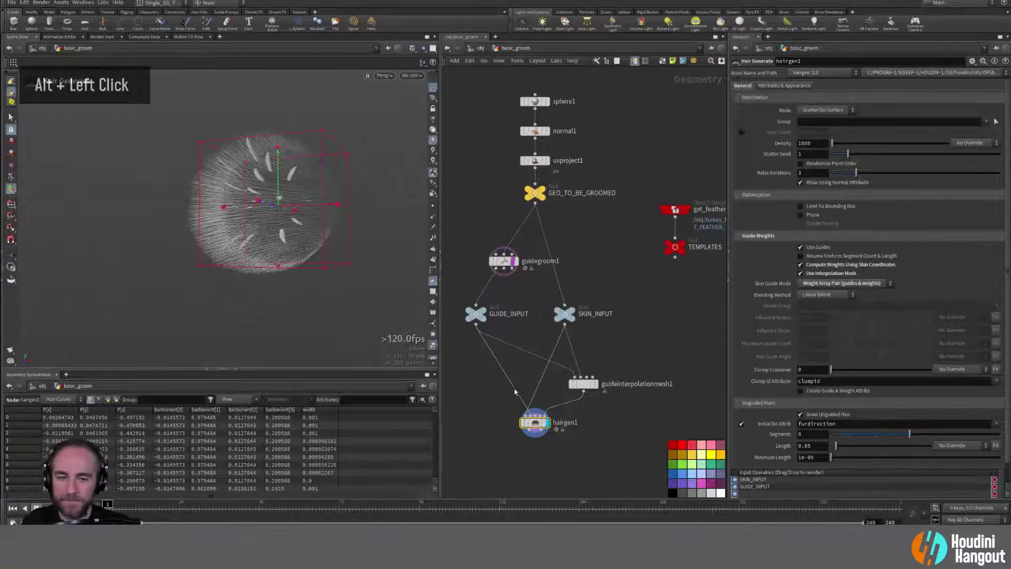
Step: Display guideinterpolationmesh1 and examine how its remeshed surface connects to the guide feathers
left_click(596, 384)
left_click(584, 384)
mouse_move(322, 209)
left_mouse_down("alt")
mouse_move(232, 224)
mouse_move(309, 221)
left_mouse_up("alt")
right_click_drag(309, 221, 323, 153, "alt")
left_click_drag(322, 153, 240, 211, "alt")
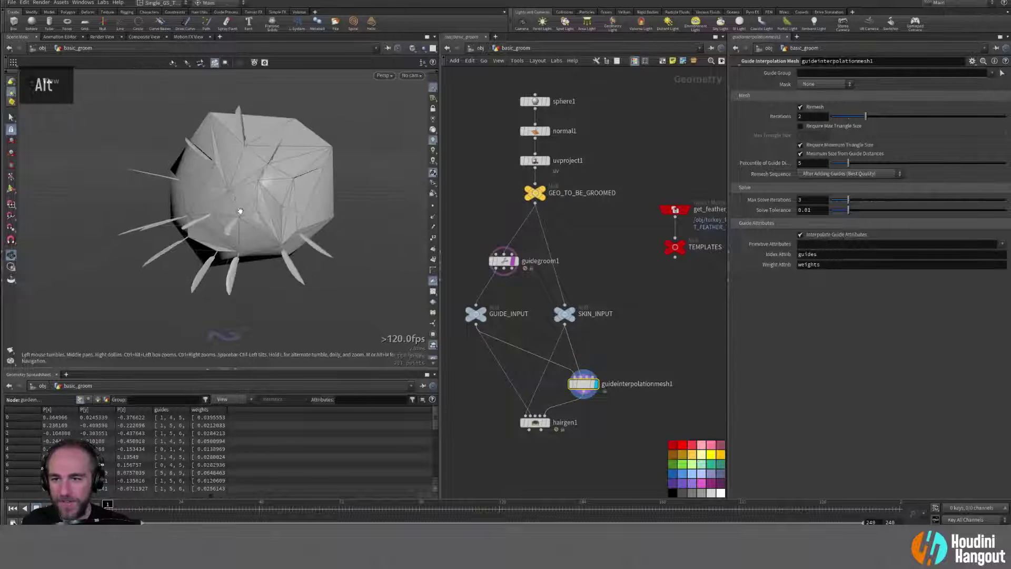
right_click_drag(240, 211, 264, 200, "alt")
left_click_drag(264, 200, 125, 137, "alt")
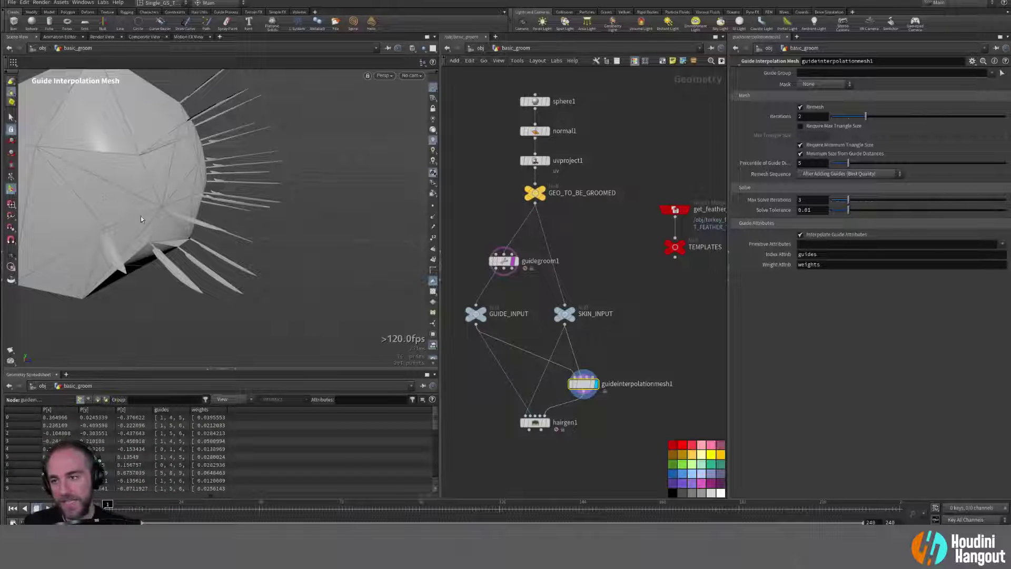
Step: Try 5 remesh iterations on guideinterpolationmesh1 and undo the change
left_click_drag(86, 209, 263, 262, "alt")
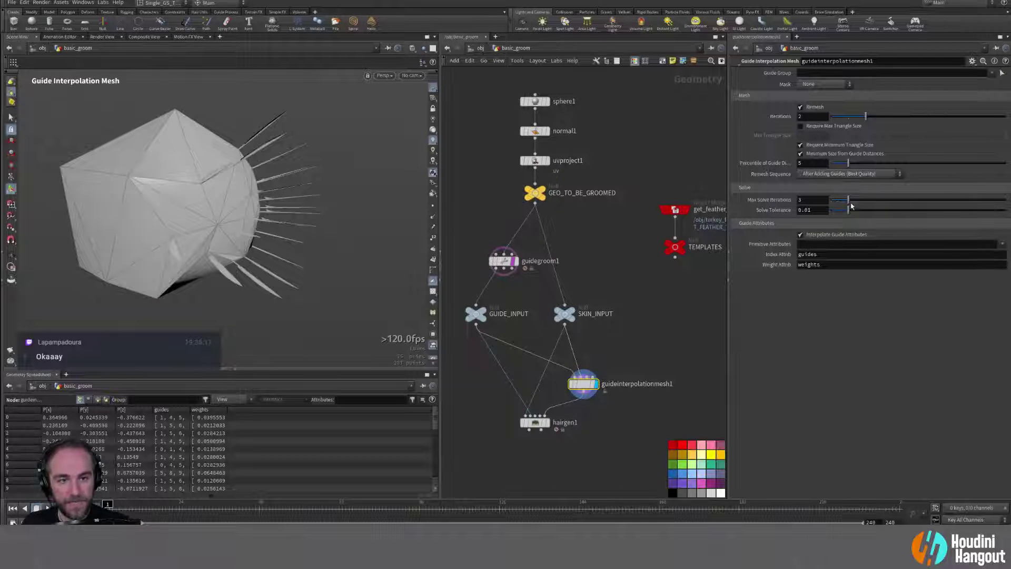
left_click_drag(866, 116, 926, 120)
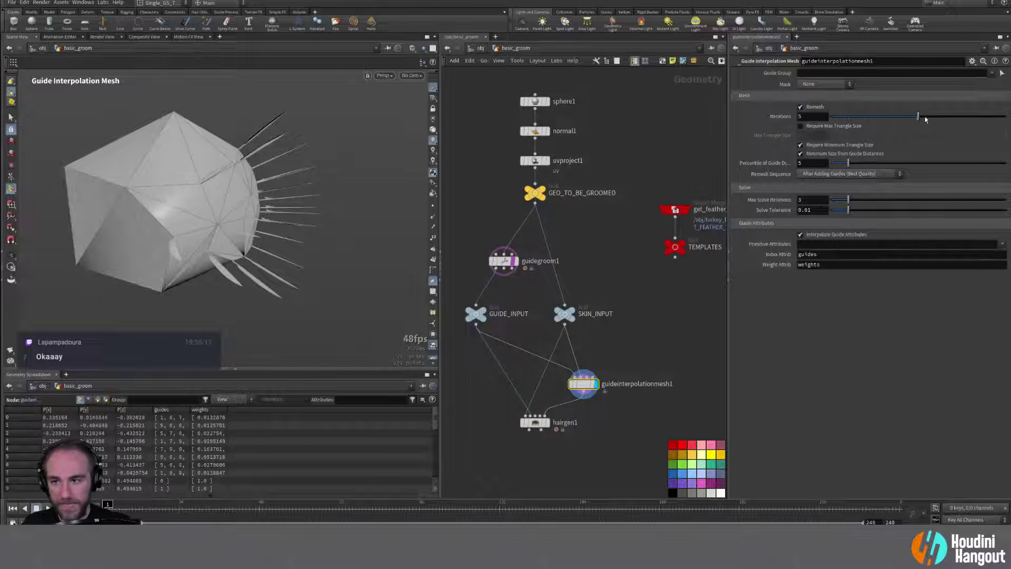
key("ctrl+z")
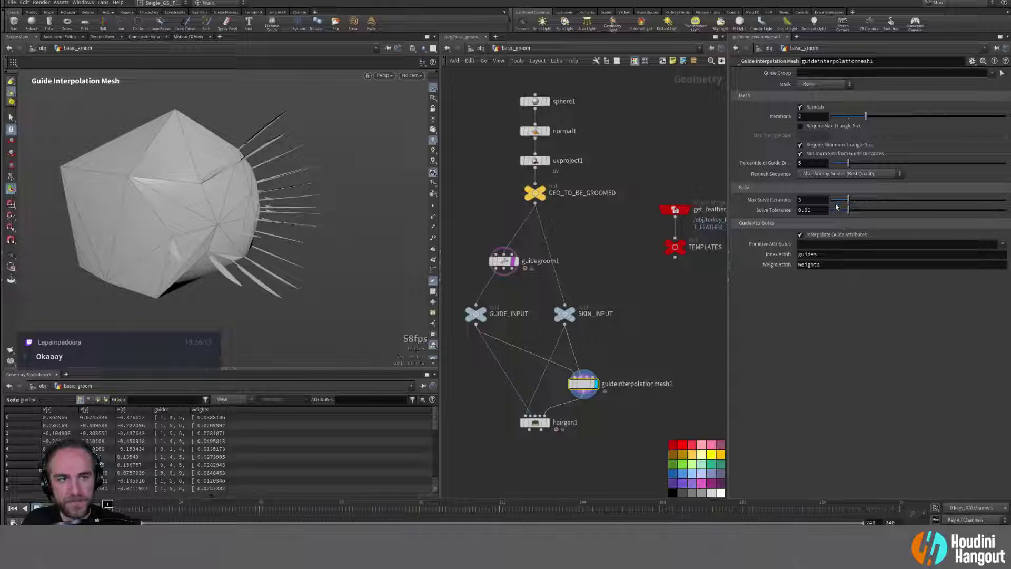
Step: Try the Before Adding Guides (Best Interactivity) remesh sequence and restore After Adding Guides (Best Quality)
left_click(825, 176)
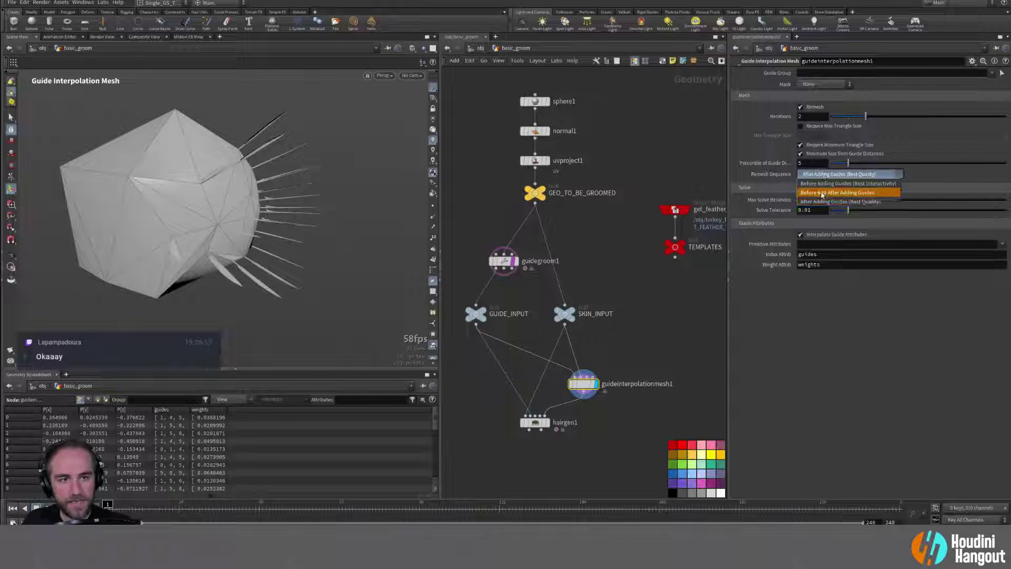
left_click(824, 198)
key("alt")
left_click_drag(202, 190, 274, 195, "alt")
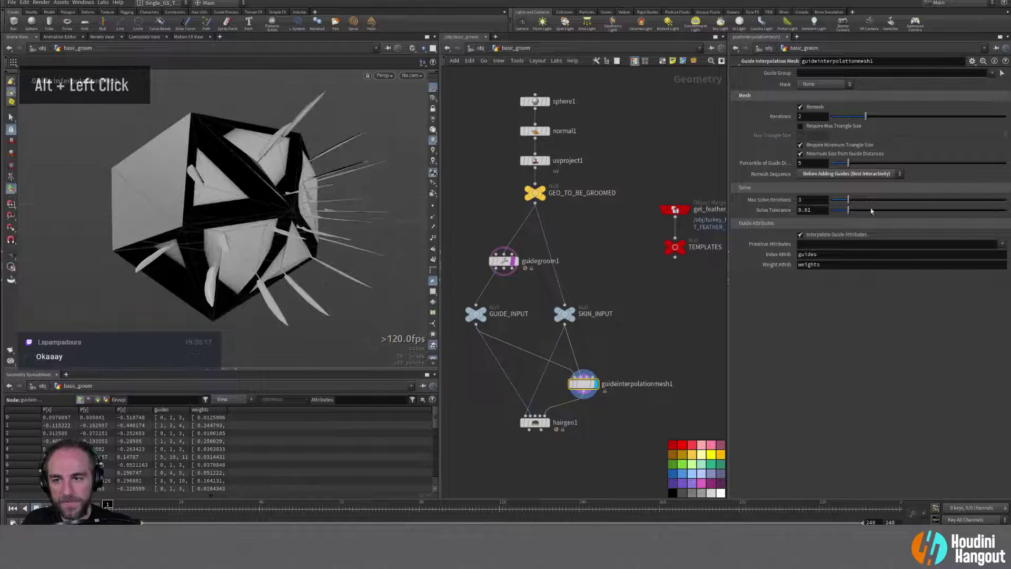
left_click(838, 174)
left_click(836, 203)
left_click_drag(232, 211, 318, 214, "alt")
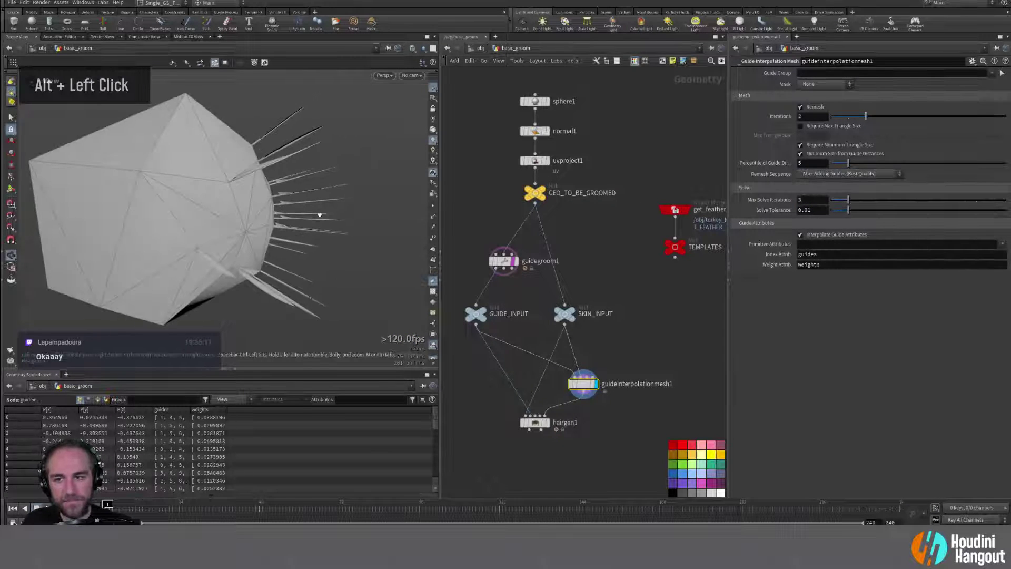
Step: Try the Before and After and the Before Adding Guides remesh sequences on guideinterpolationmesh1, and restore After Adding Guides (Best Quality)
left_click(831, 178)
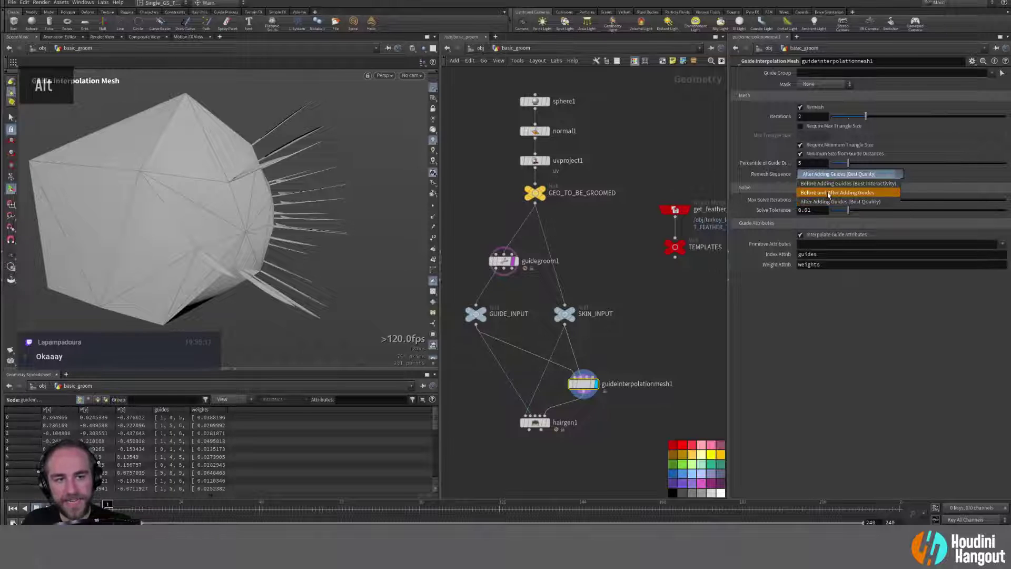
left_click(828, 188)
left_click_drag(279, 201, 244, 159, "alt")
left_click(849, 173)
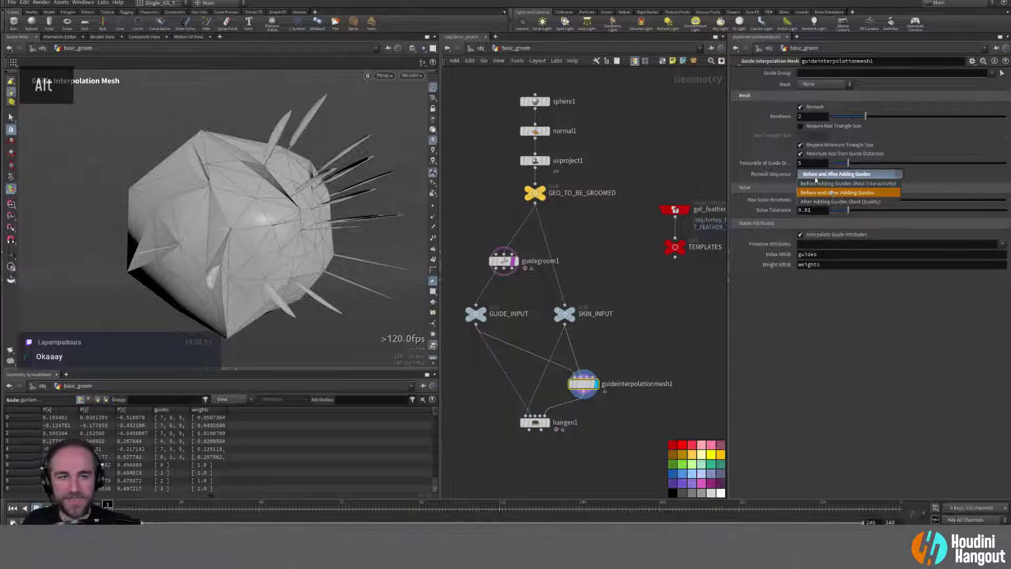
left_click(833, 179)
left_click_drag(253, 205, 475, 193, "alt")
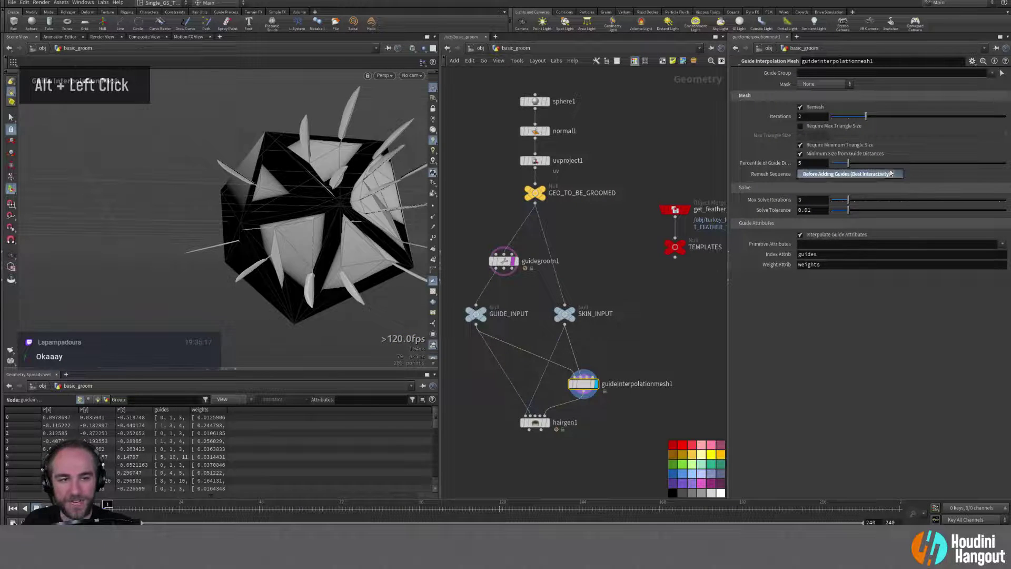
left_click(848, 174)
left_click(842, 203)
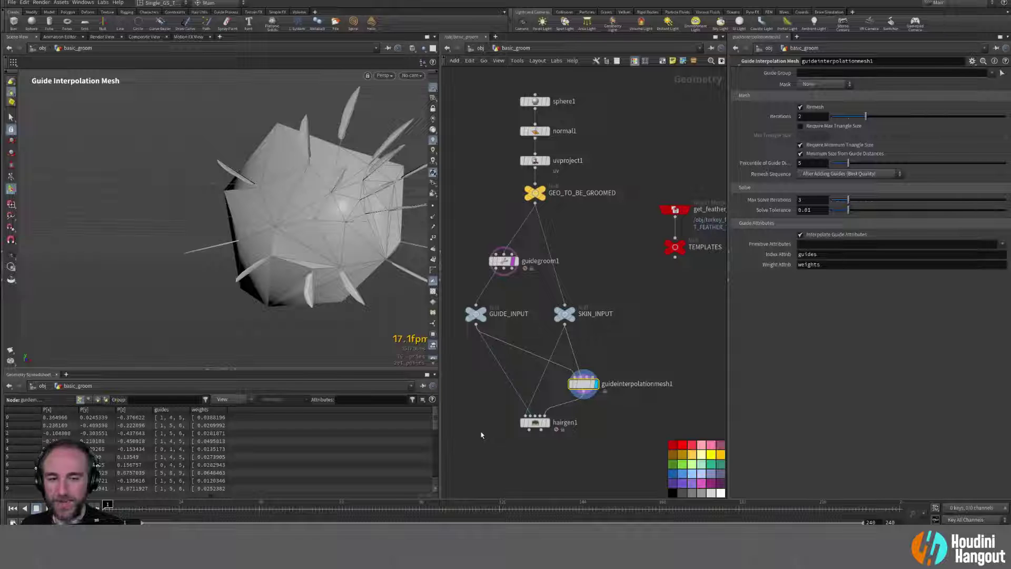
Step: Delete the GUIDE_INPUT and SKIN_INPUT nulls and display GEO_TO_BE_GROOMED
left_click_drag(456, 294, 679, 357)
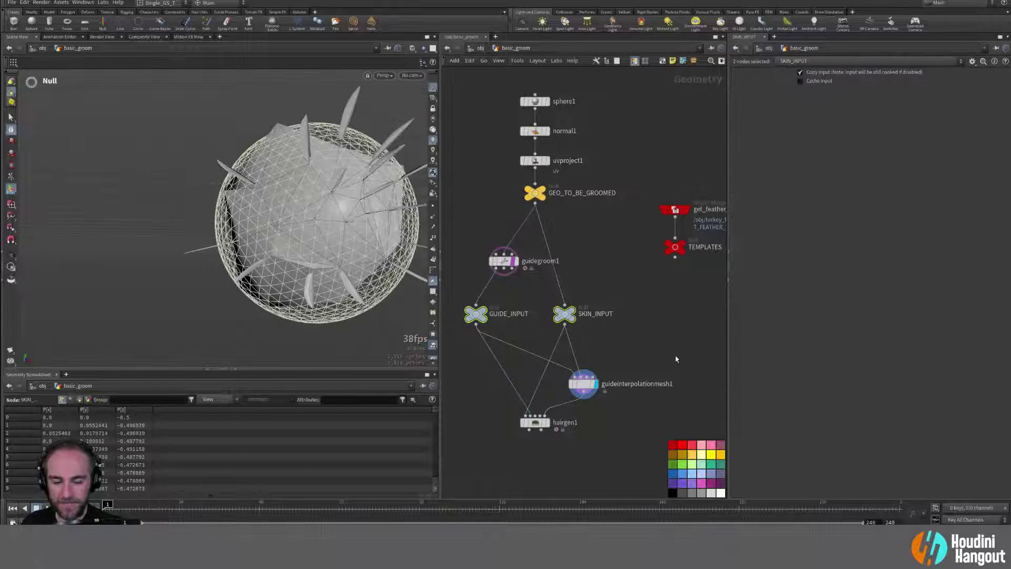
key("Delete")
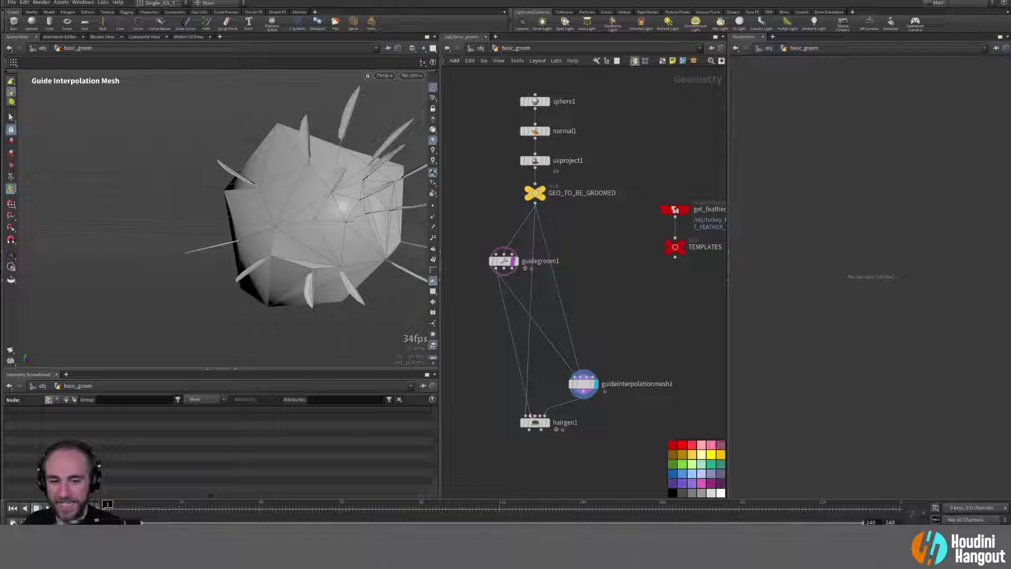
middle_click_drag(483, 372, 476, 397)
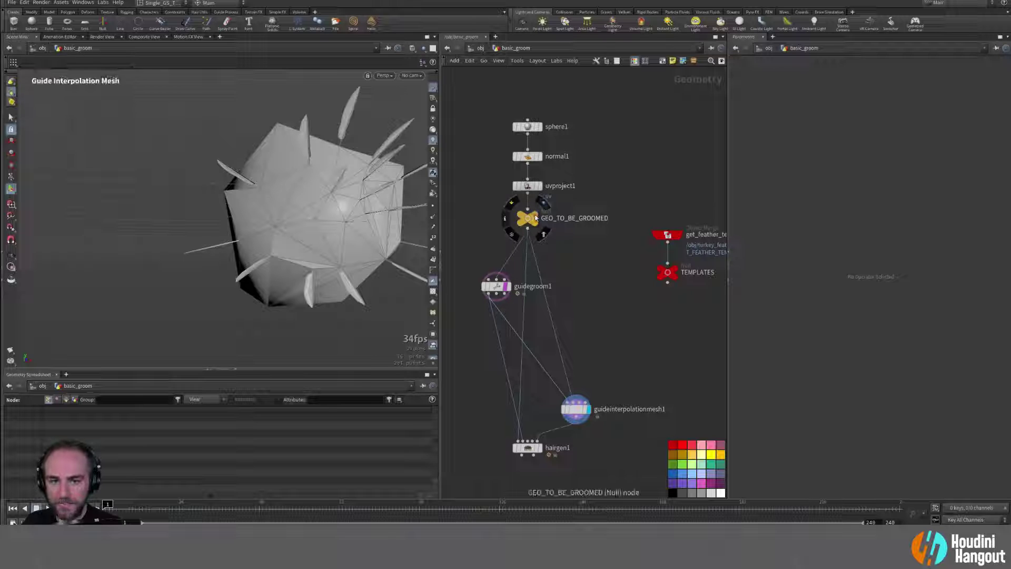
left_click(543, 202)
double_click(531, 226)
Step: Add a Texture Mask Paint node to the network beside guidegroom1
key("Tab")
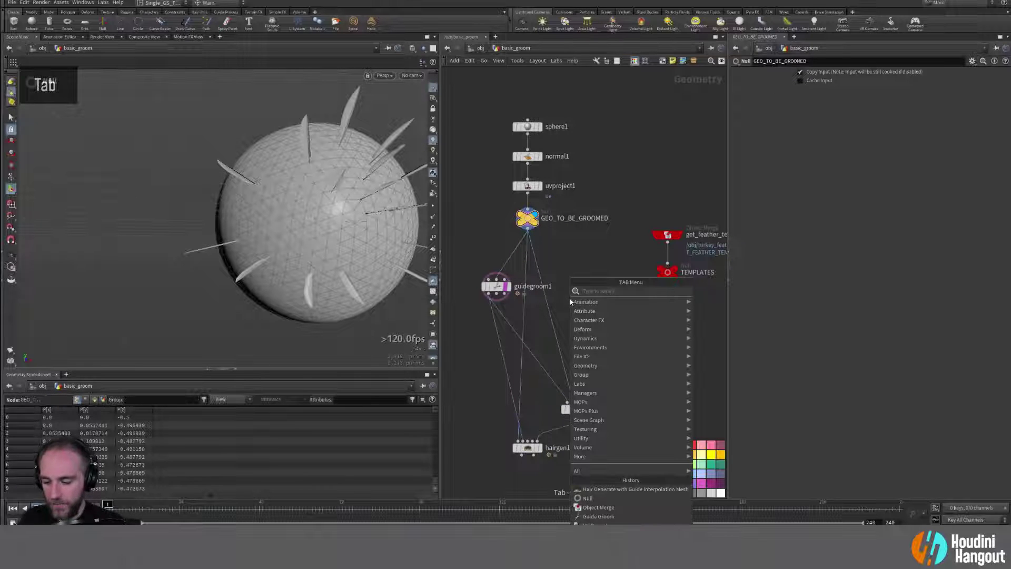
type("texture mas")
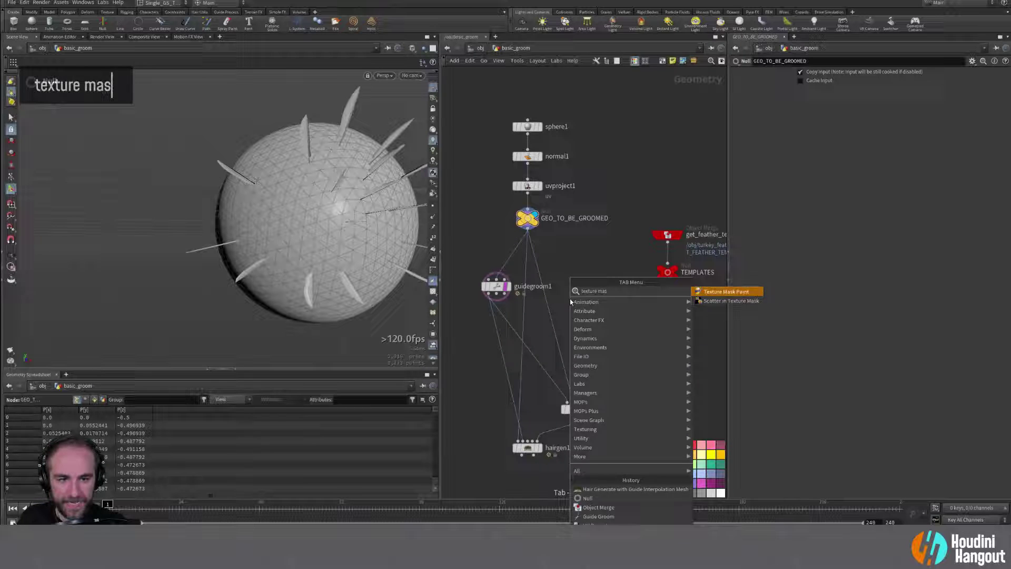
key("Return")
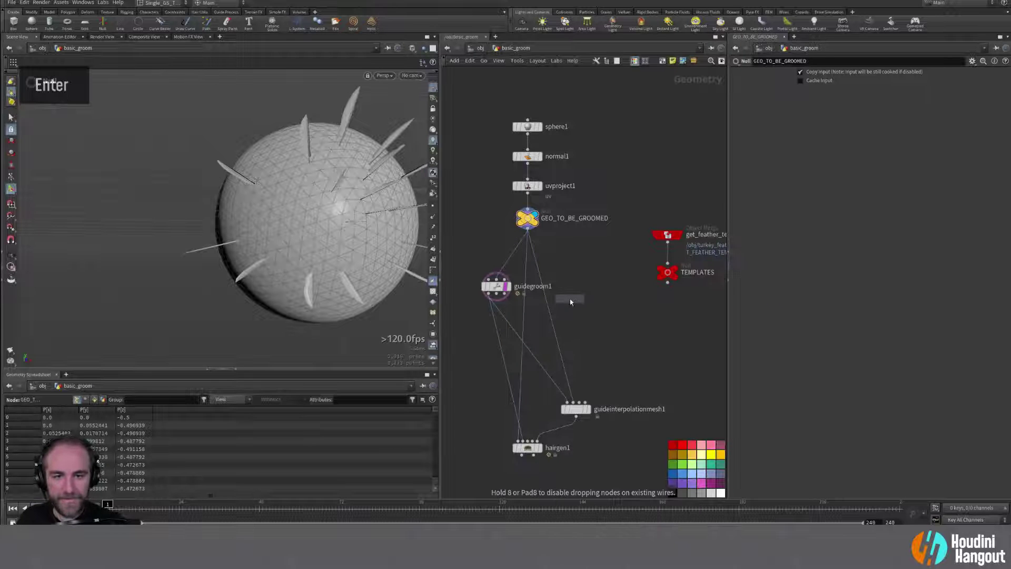
left_click(593, 304)
Step: Add a Scatter in Texture Mask node to the network below guidegroom1
middle_click_drag(432, 373, 476, 379)
key("Tab")
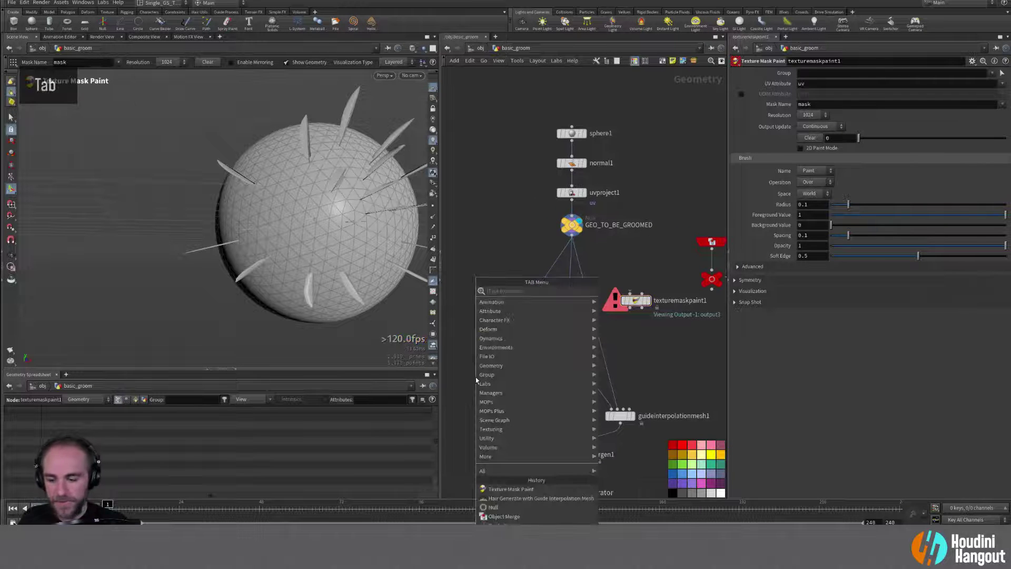
type("scatter")
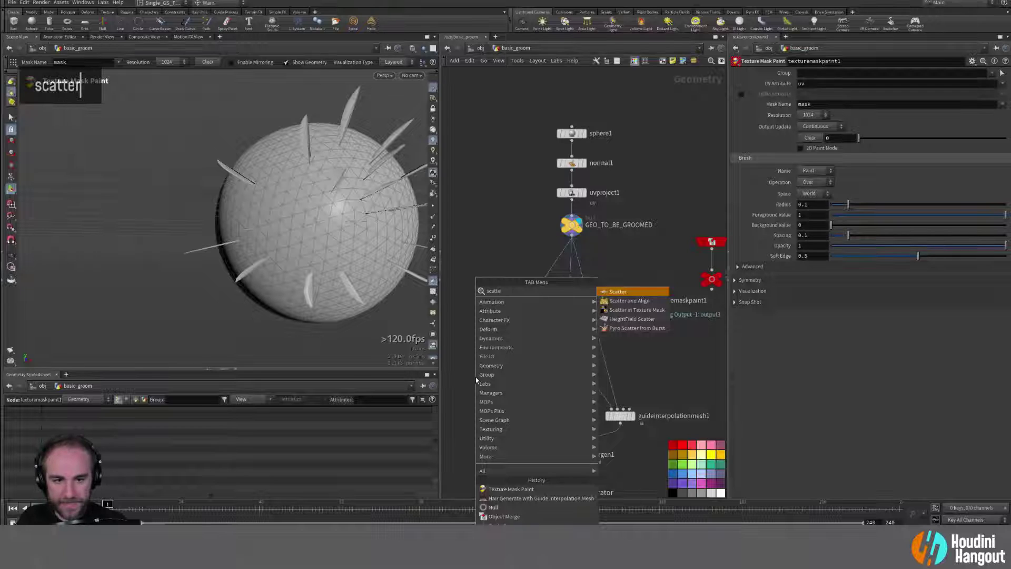
left_click(635, 310)
left_click(478, 337)
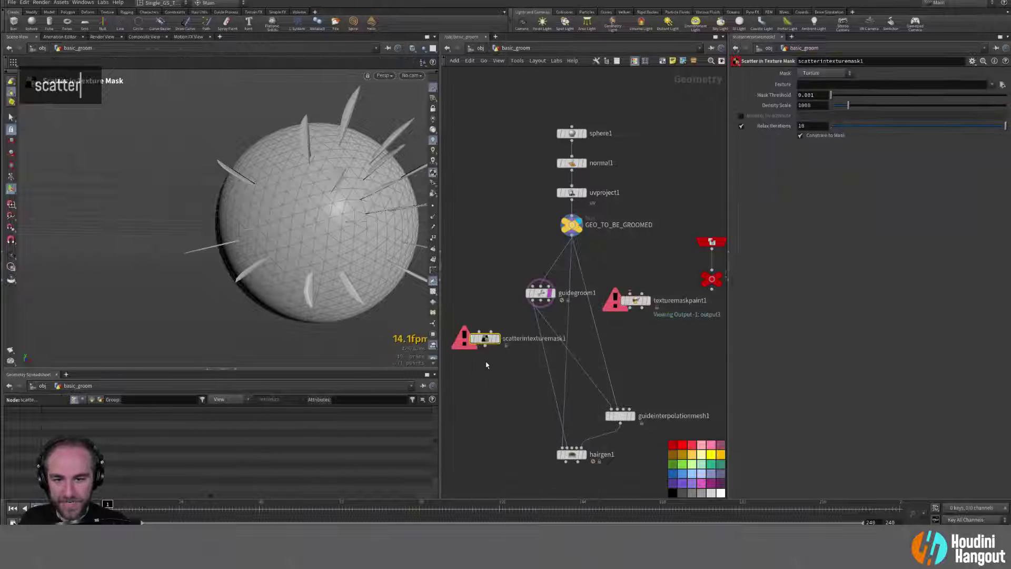
left_click(478, 331)
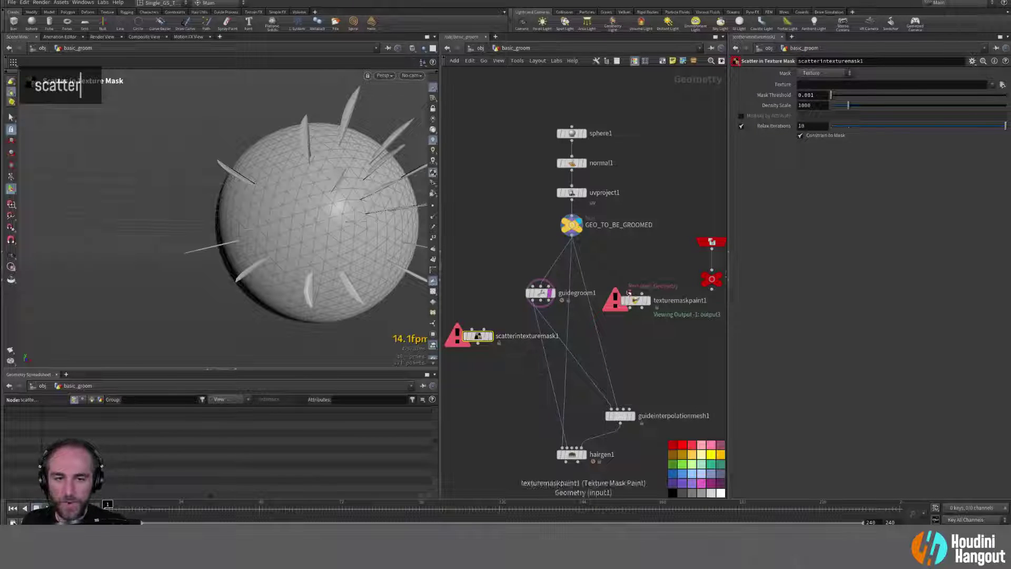
Step: Feed GEO_TO_BE_GROOMED into texturemaskpaint1, display it, and paint a mask across the feathered side of the sphere
double_click(648, 300)
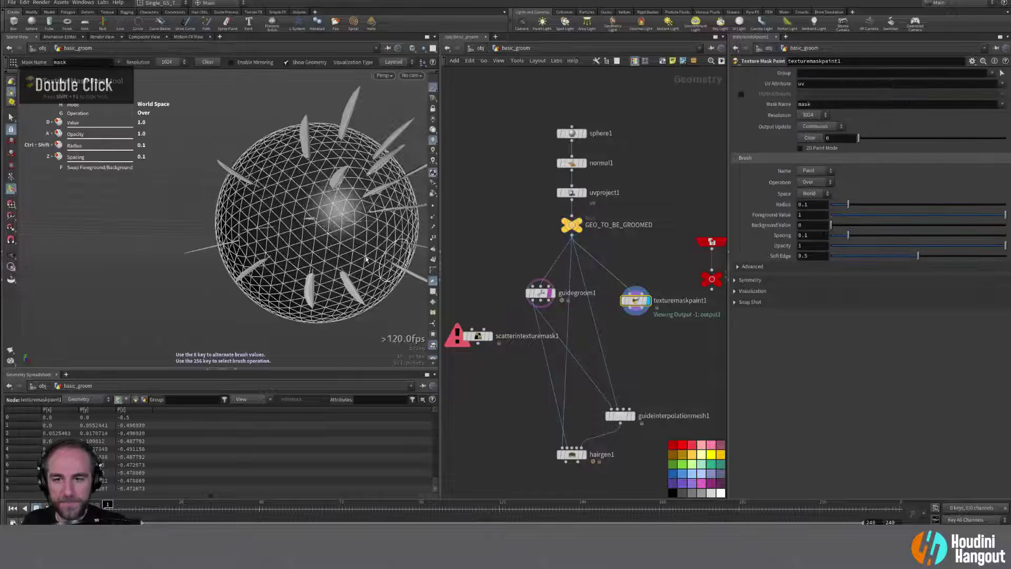
right_click_drag(339, 246, 323, 247, "alt")
left_click_drag(322, 246, 301, 235, "alt")
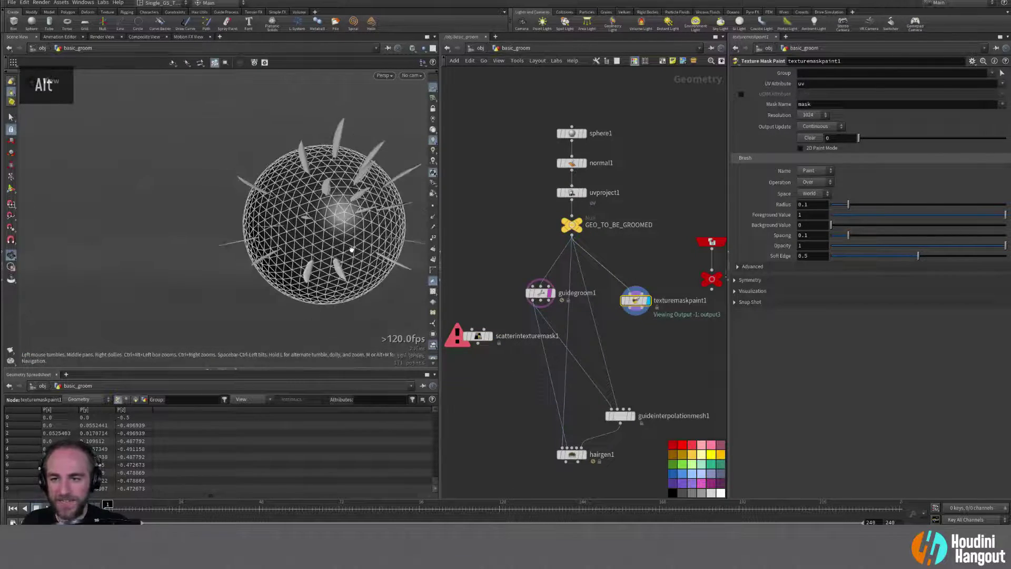
middle_click_drag(300, 235, 295, 239, "alt")
left_click_drag(295, 240, 365, 216, "alt")
key("Return")
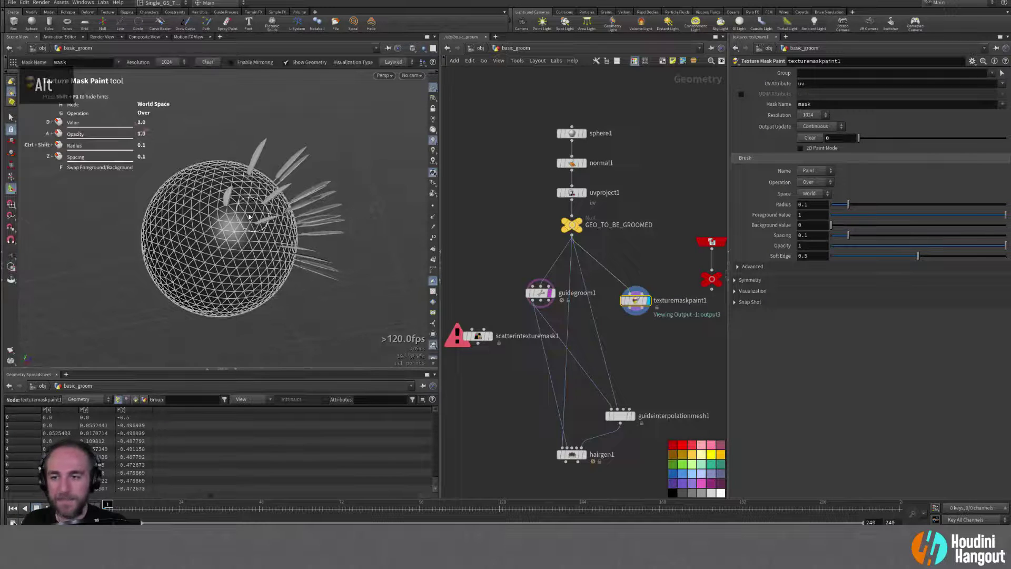
mouse_move(235, 226)
left_mouse_down()
mouse_move(247, 177)
mouse_move(254, 227)
mouse_move(277, 234)
mouse_move(285, 252)
mouse_move(281, 242)
mouse_move(345, 247)
mouse_move(311, 227)
mouse_move(257, 218)
mouse_move(253, 200)
mouse_move(295, 221)
left_mouse_up()
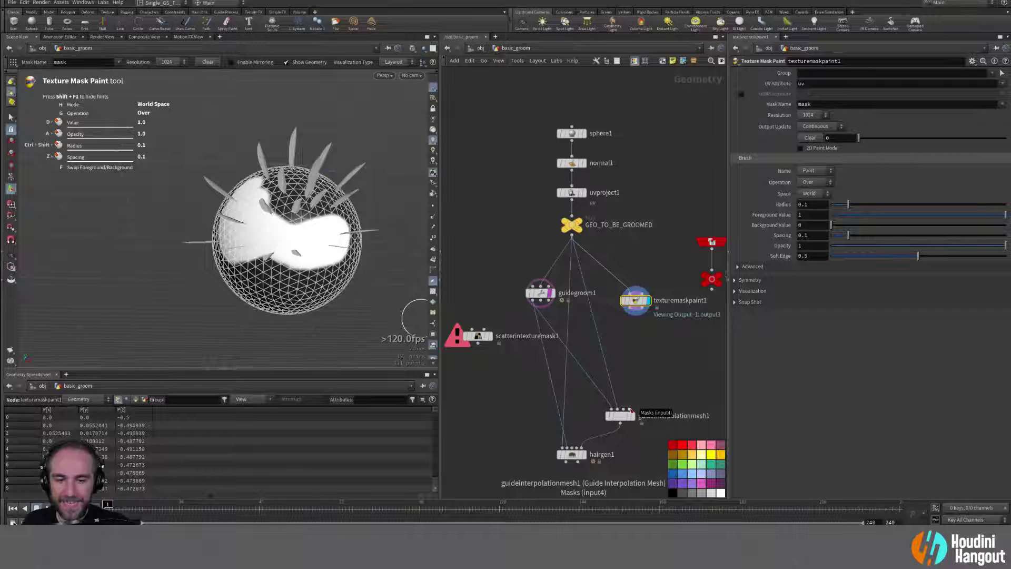
Step: Wire the second output of texturemaskpaint1 into the Masks input of guideinterpolationmesh1 and display the interpolation mesh
left_click(631, 410)
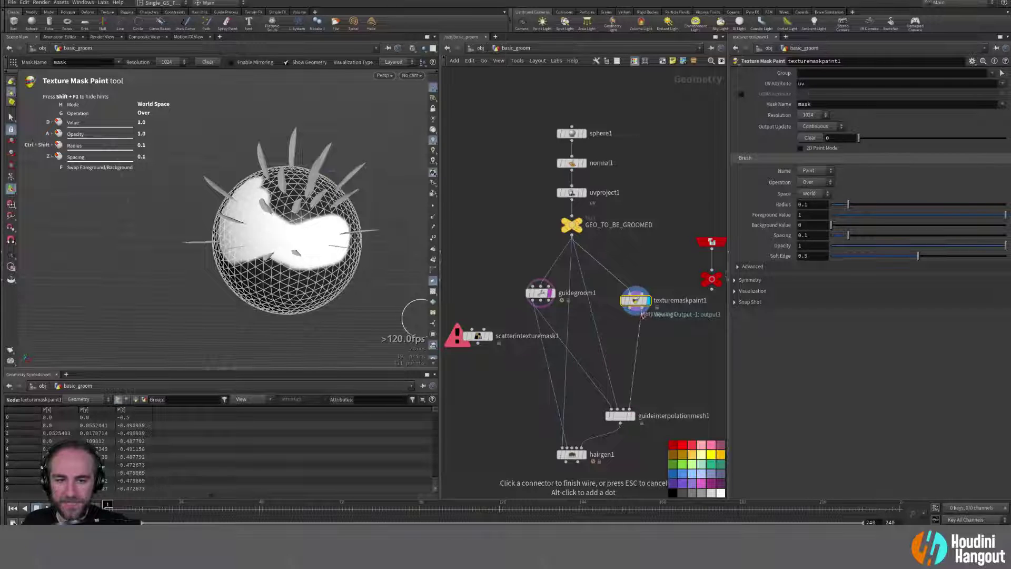
left_click(643, 311)
double_click(620, 415)
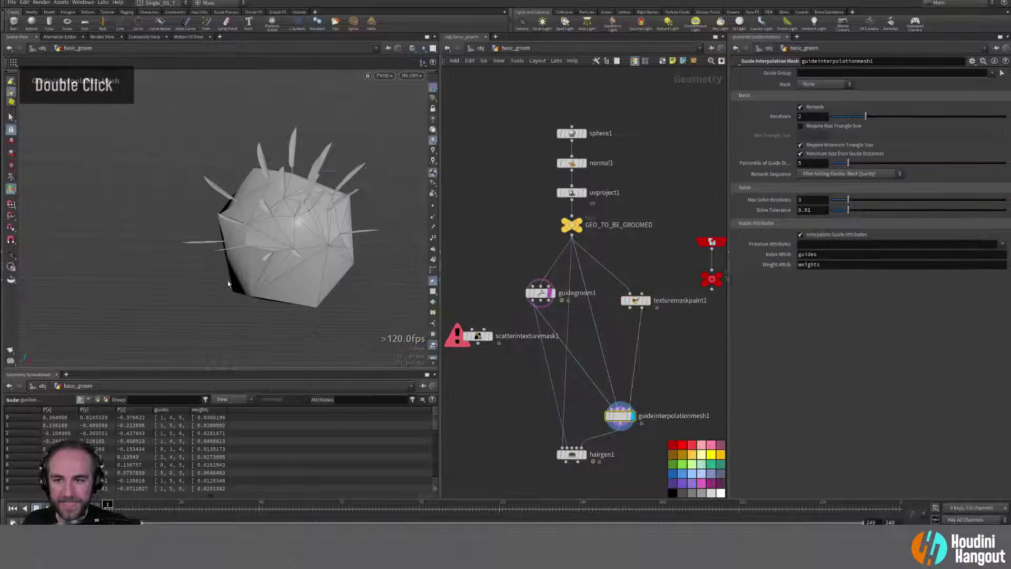
left_click_drag(228, 285, 216, 232, "alt")
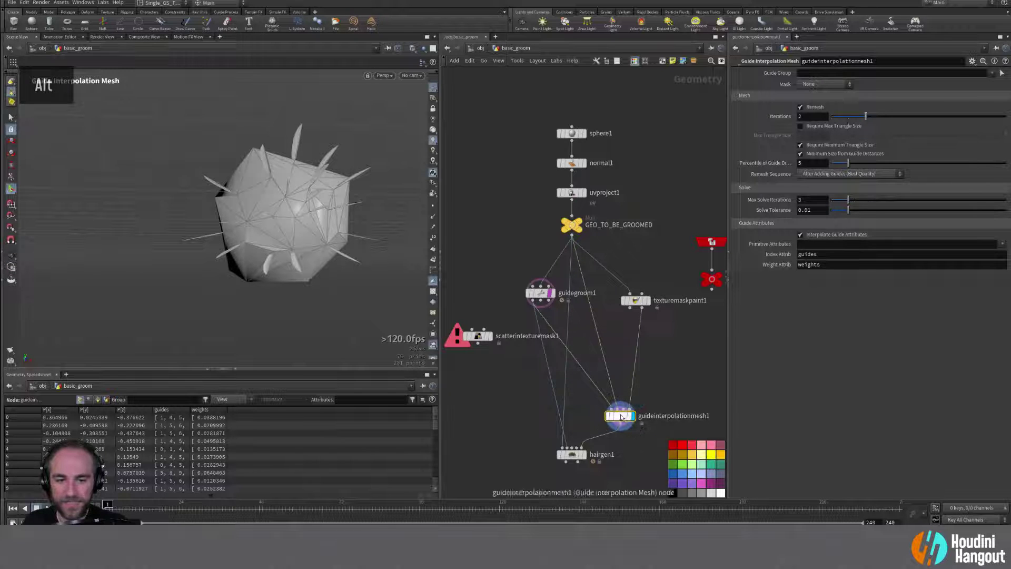
Step: Check the painted mask against the interpolation mesh and set the Mask of guideinterpolationmesh1 to Texture Primitive
double_click(636, 301)
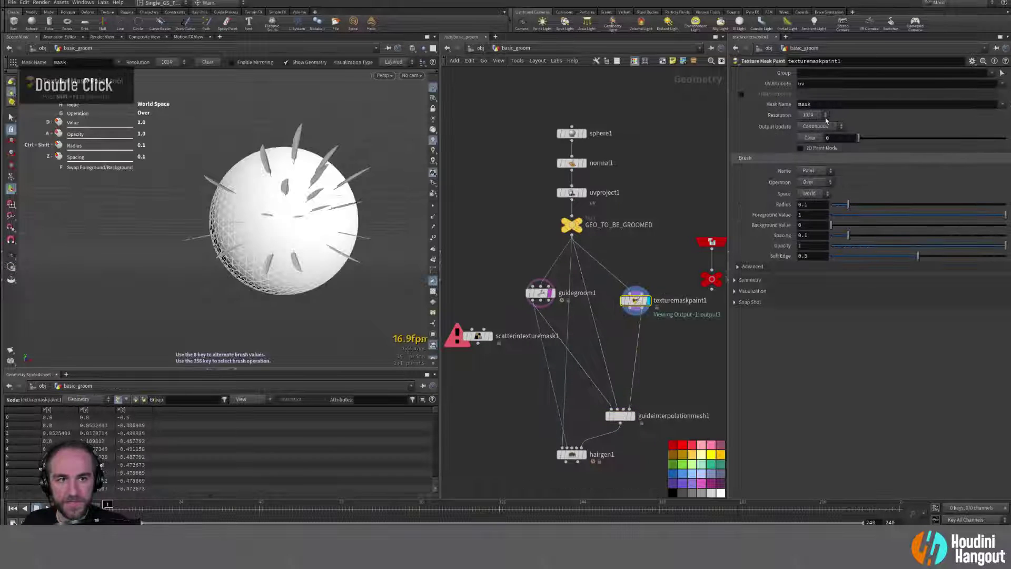
double_click(621, 416)
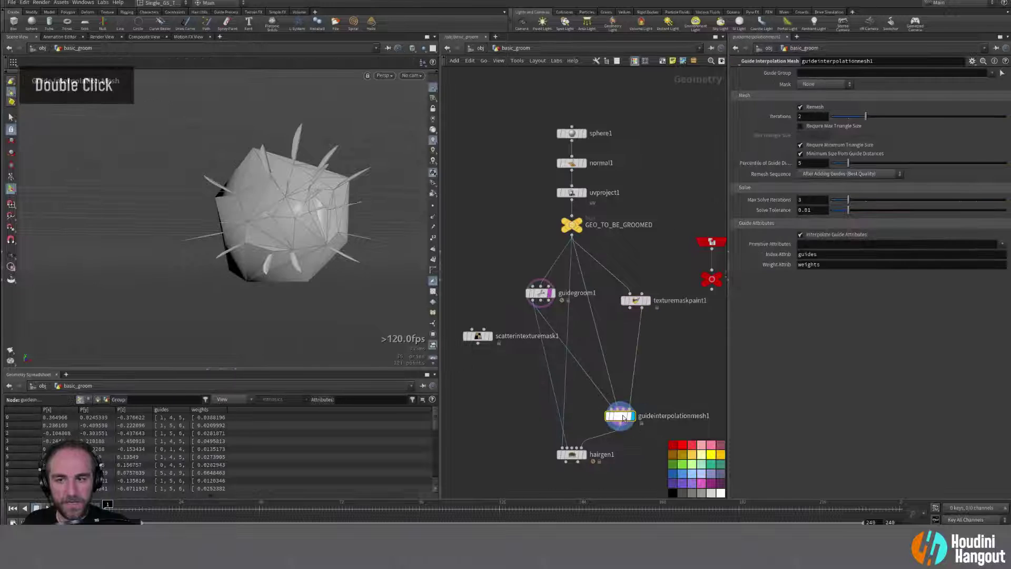
left_click(607, 417)
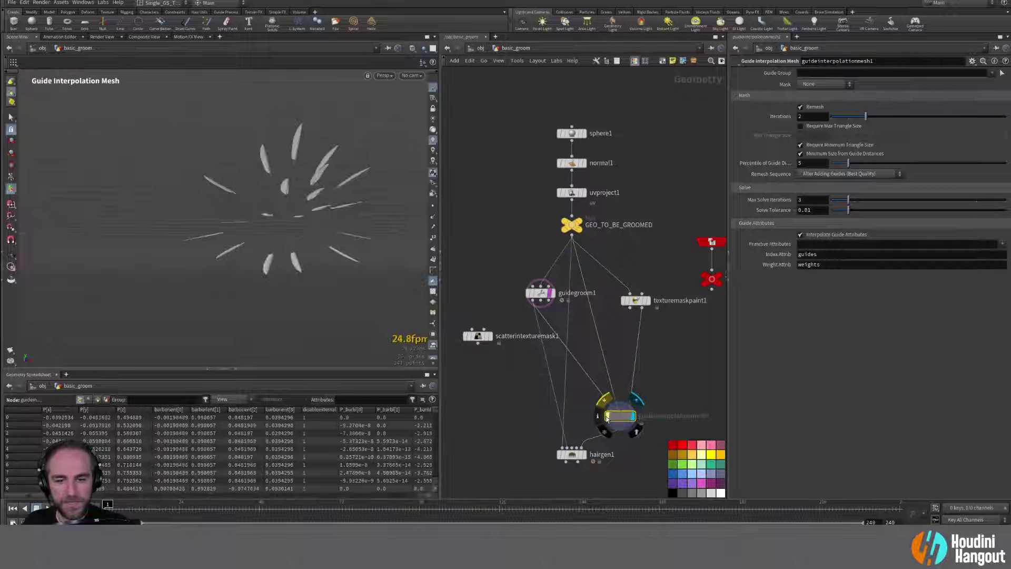
double_click(615, 417)
left_click_drag(311, 226, 294, 282, "alt")
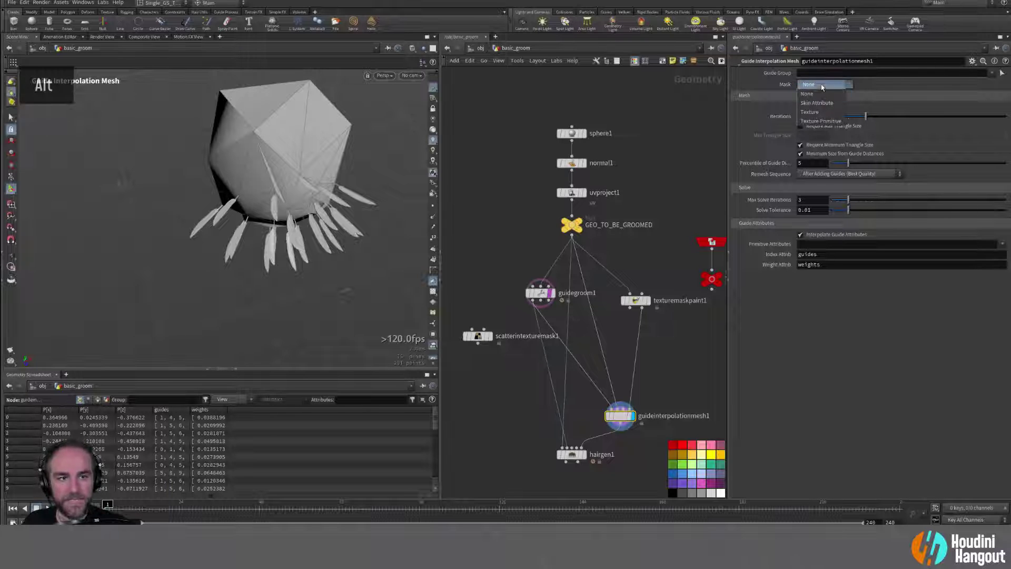
left_click(821, 85)
left_click(819, 125)
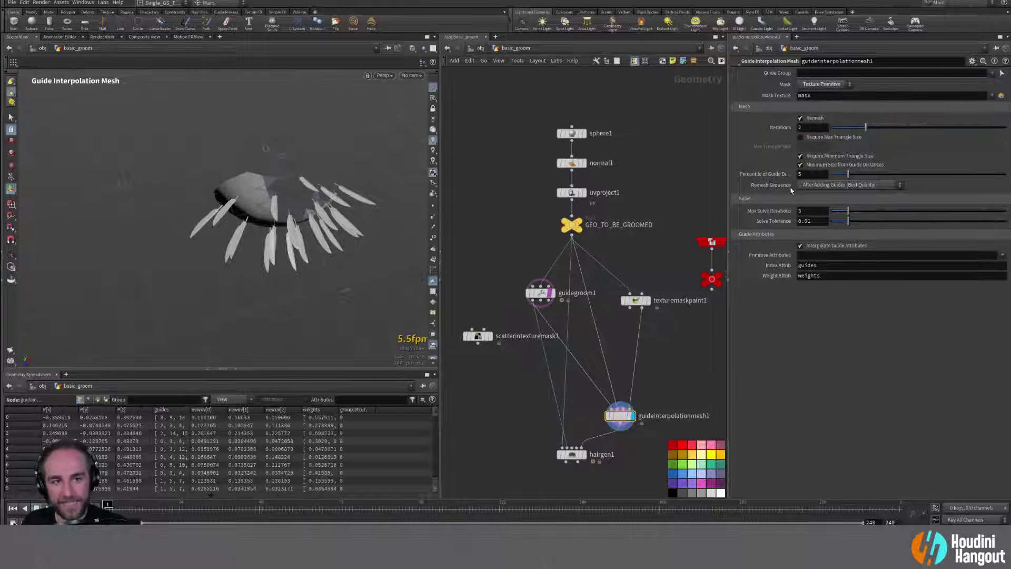
Step: Examine the masked interpolation mesh from several sides for how it follows the painted area and the guide feathers
left_click_drag(284, 211, 292, 192, "alt")
right_click_drag(293, 192, 290, 190, "alt")
left_click_drag(291, 191, 327, 185, "alt")
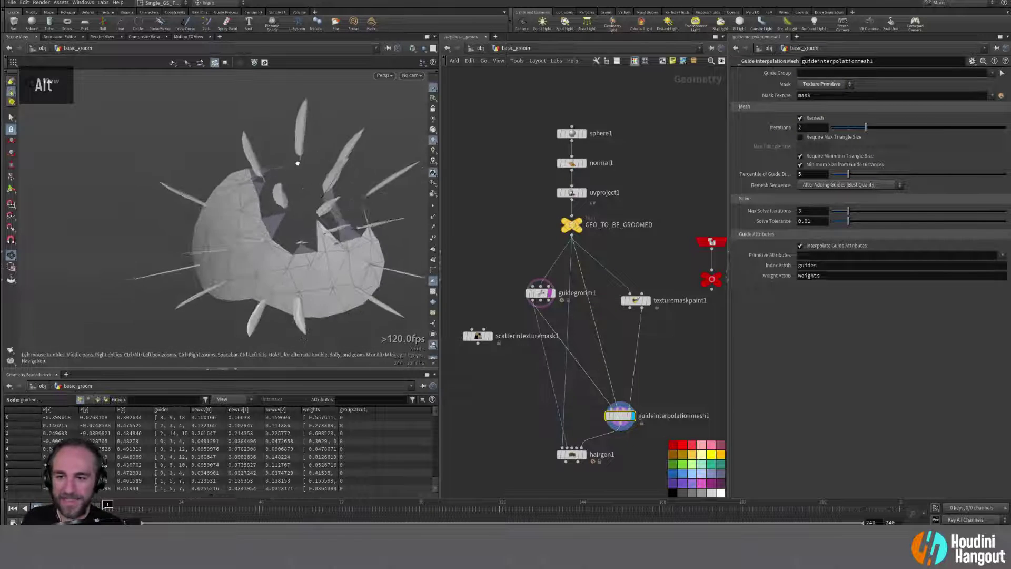
middle_click_drag(327, 185, 298, 170, "alt")
left_click_drag(298, 170, 233, 190, "alt")
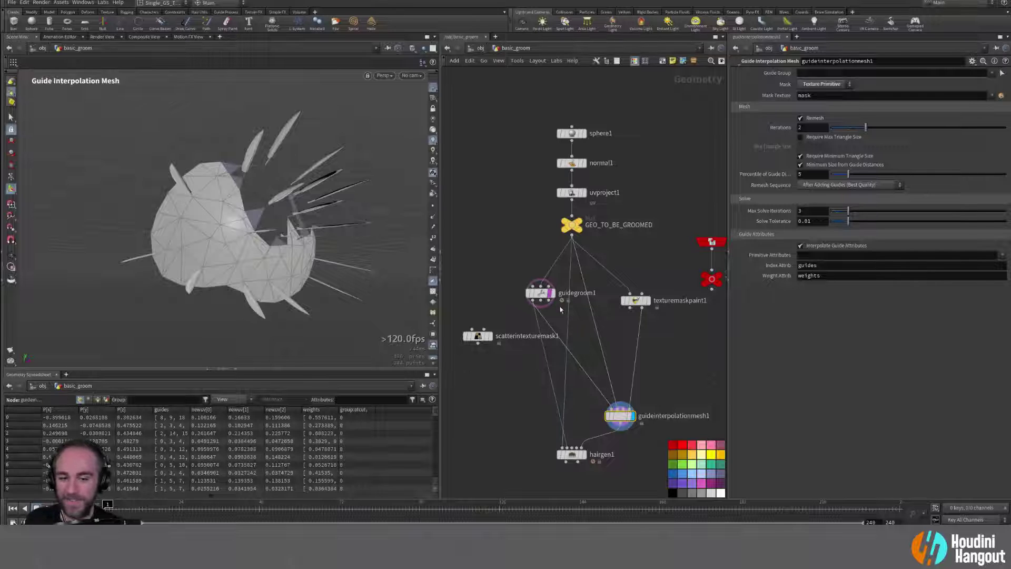
left_click_drag(207, 186, 219, 190, "alt")
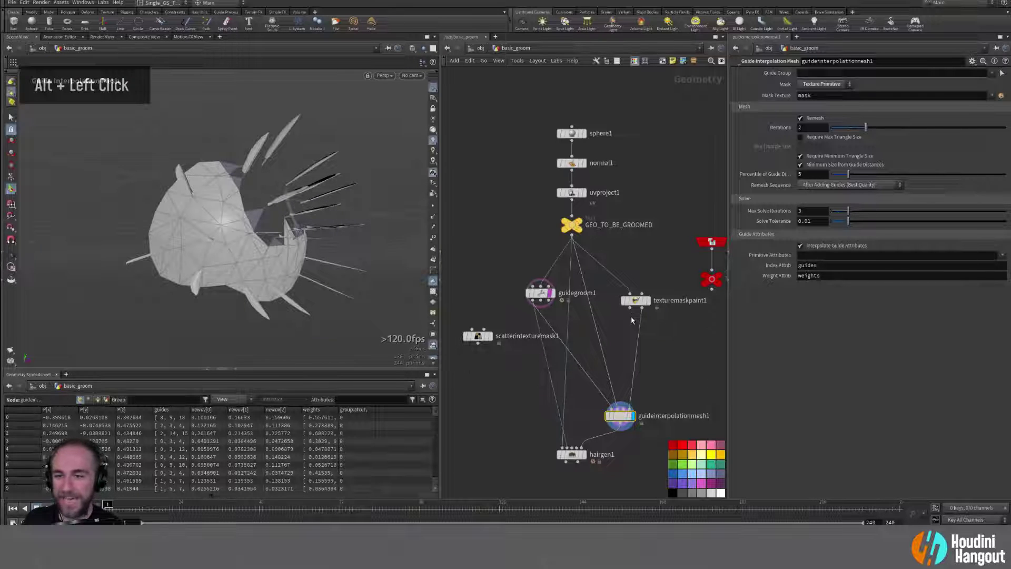
Step: Lower the texture mask resolution to 512, paint the mask over more of the sphere, and inspect guideinterpolationmesh1
left_click(630, 300)
mouse_move(216, 205)
left_mouse_down("alt")
mouse_move(251, 228)
mouse_move(243, 182)
mouse_move(219, 226)
mouse_move(241, 224)
mouse_move(195, 219)
left_mouse_up("alt")
key("Escape")
mouse_move(314, 176)
left_mouse_down()
mouse_move(328, 204)
mouse_move(341, 193)
mouse_move(331, 184)
mouse_move(345, 198)
mouse_move(364, 250)
mouse_move(319, 294)
mouse_move(285, 246)
mouse_move(221, 273)
mouse_move(312, 295)
mouse_move(205, 287)
mouse_move(274, 300)
mouse_move(227, 295)
mouse_move(263, 327)
left_mouse_up()
right_click_drag(263, 327, 247, 243, "alt")
key("Return")
left_click(620, 420)
mouse_move(274, 253)
left_mouse_down("alt")
mouse_move(259, 244)
mouse_move(169, 283)
mouse_move(217, 234)
mouse_move(131, 235)
mouse_move(336, 236)
left_mouse_up("alt")
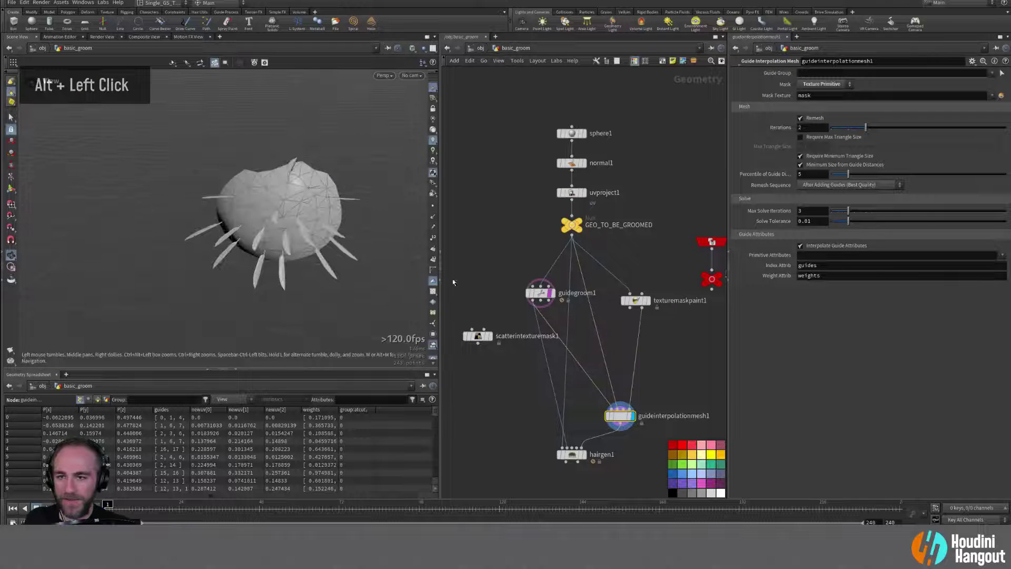
Step: Extend the painted mask on texturemaskpaint1 further around the side of the sphere
left_click(635, 300)
key("Return")
mouse_move(296, 178)
left_mouse_down()
mouse_move(326, 178)
mouse_move(248, 173)
mouse_move(295, 163)
mouse_move(336, 189)
mouse_move(362, 179)
mouse_move(222, 191)
left_mouse_up()
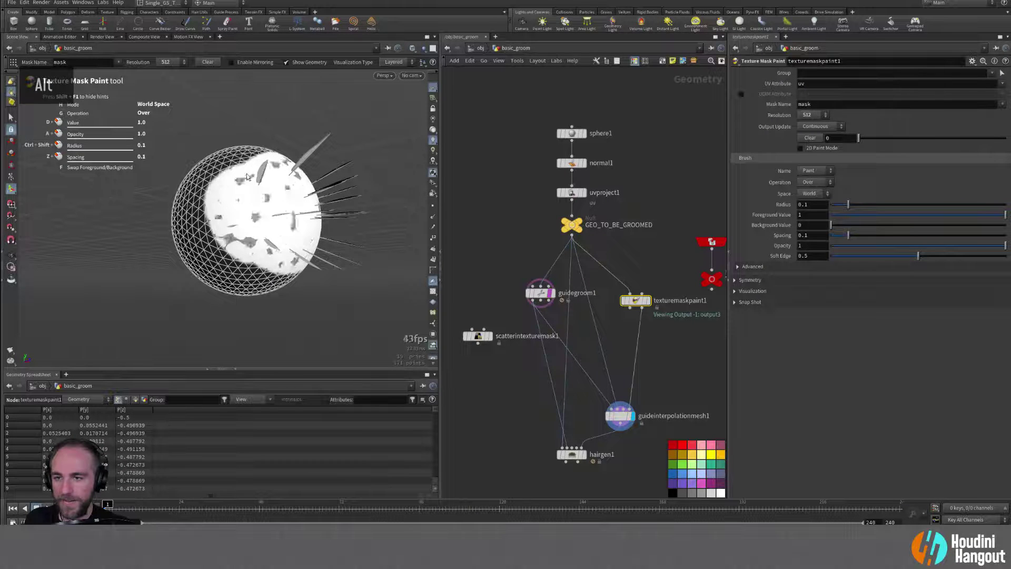
mouse_move(243, 242)
left_mouse_down("alt")
mouse_move(249, 236)
mouse_move(221, 232)
left_mouse_up("alt")
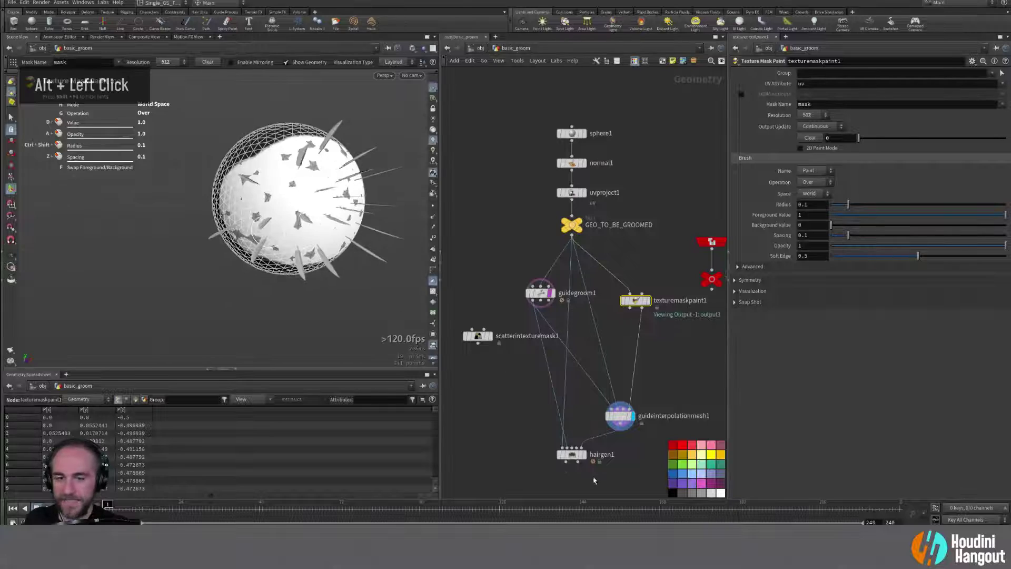
Step: Show hairgen1's hair over the interpolation mesh instead of guidegroom1, and reposition hairgen1 and guideinterpolationmesh1 in the network
left_click(581, 455)
left_click(573, 455)
left_click_drag(293, 223, 248, 226, "alt")
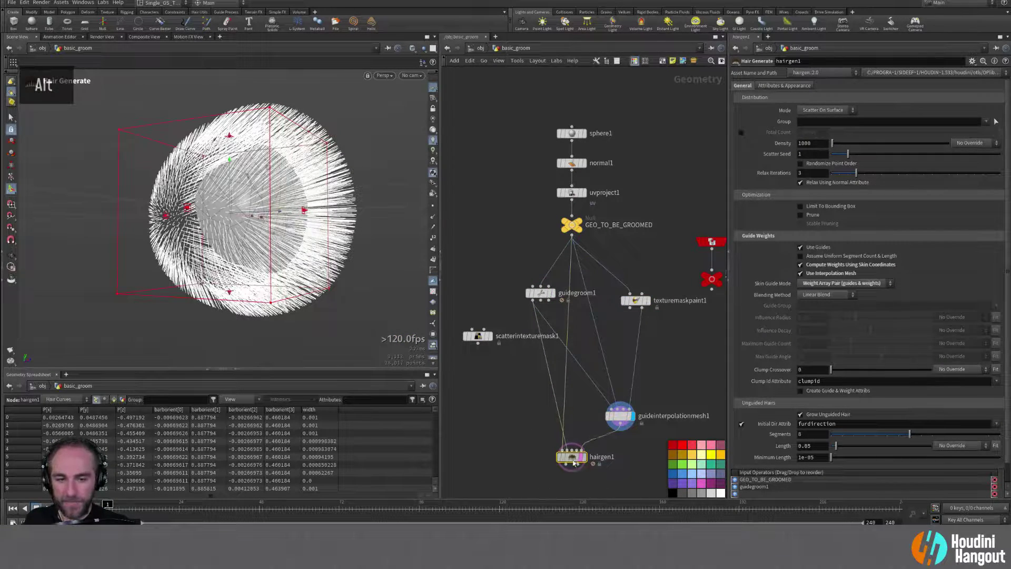
left_click_drag(572, 451, 568, 459)
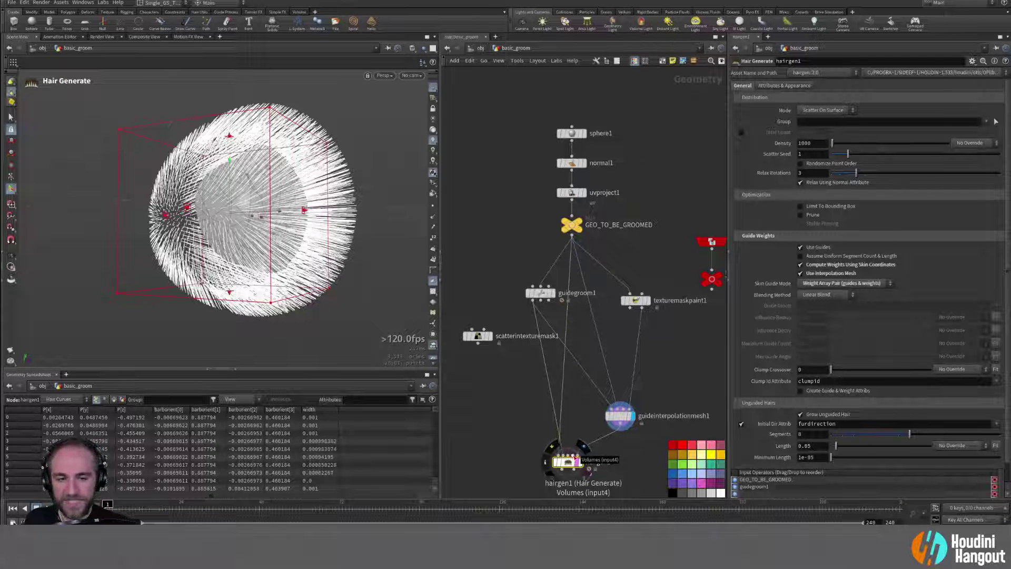
left_click_drag(620, 415, 645, 383)
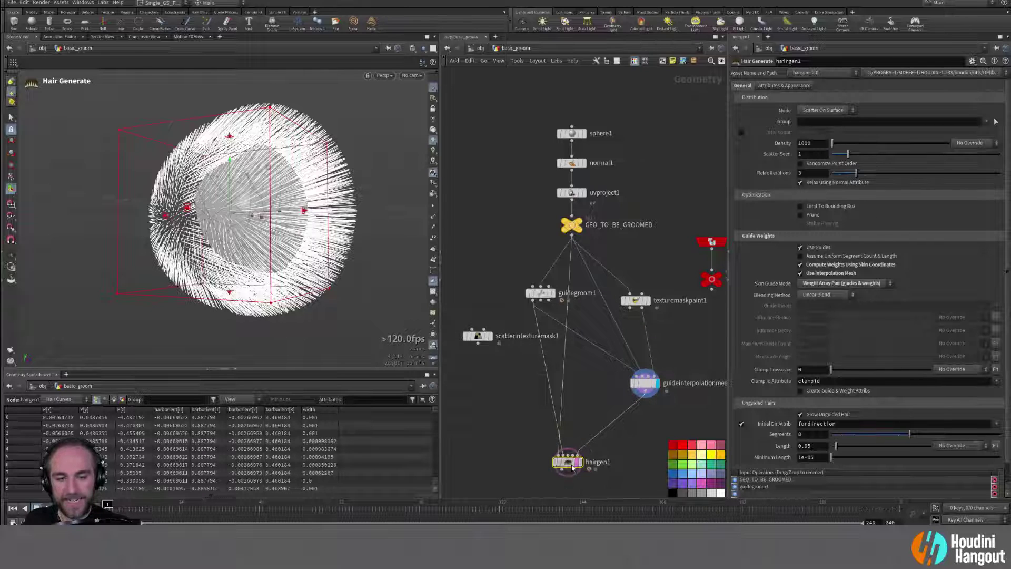
Step: Connect GEO_TO_BE_GROOMED to scatterintexturemask1, and adjust the network positions of hairgen1, scatterintexturemask1 and guidegroom1
left_click_drag(568, 468, 569, 451)
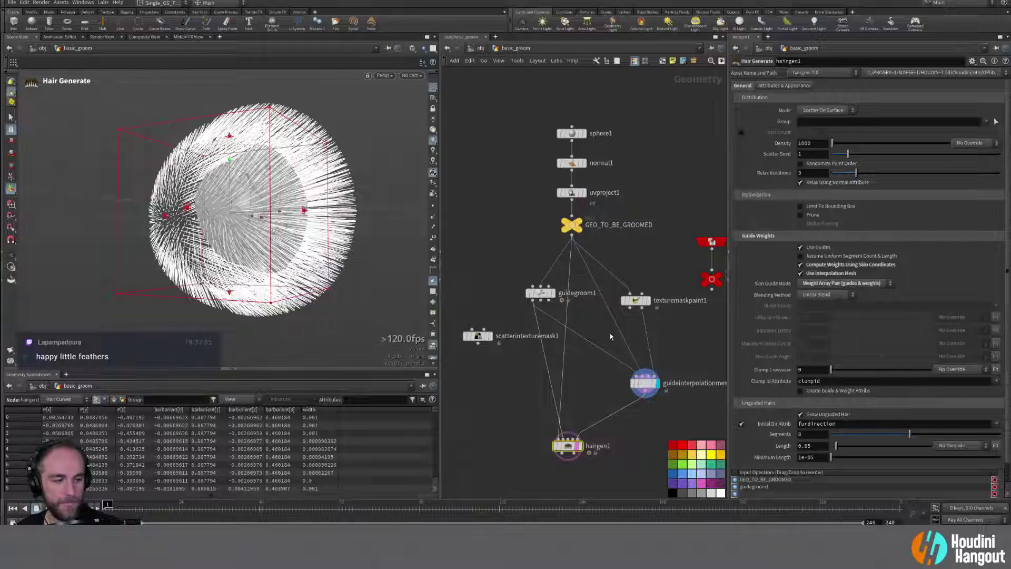
left_click_drag(247, 247, 251, 217, "alt")
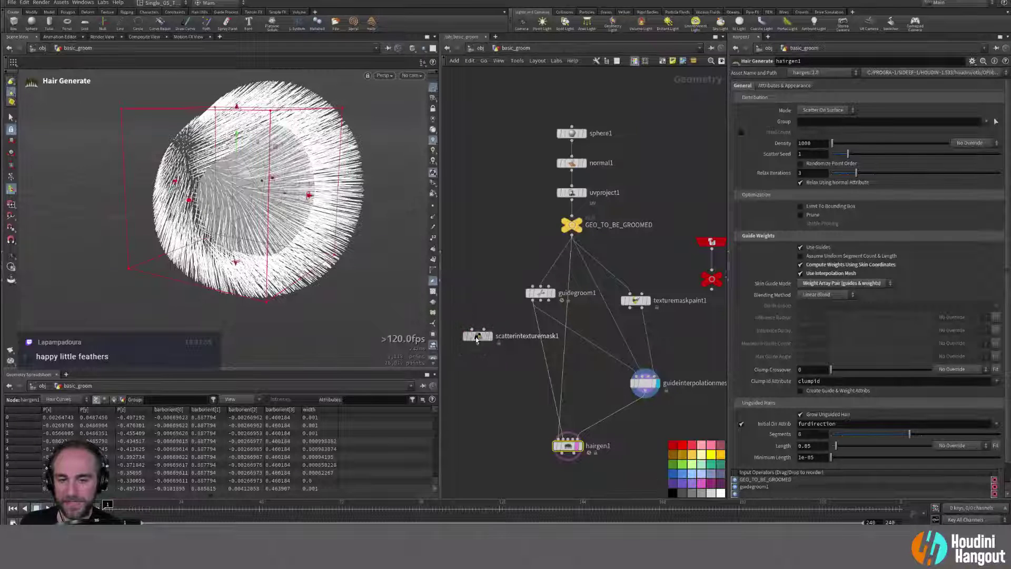
left_click_drag(470, 331, 465, 326)
left_click(465, 325)
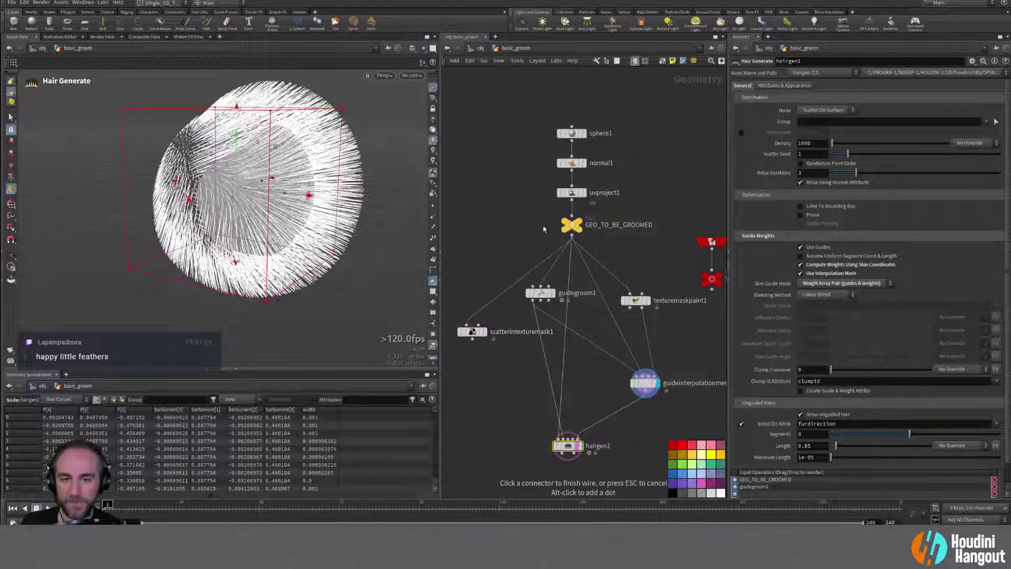
key("Escape")
left_click_drag(546, 298, 549, 302)
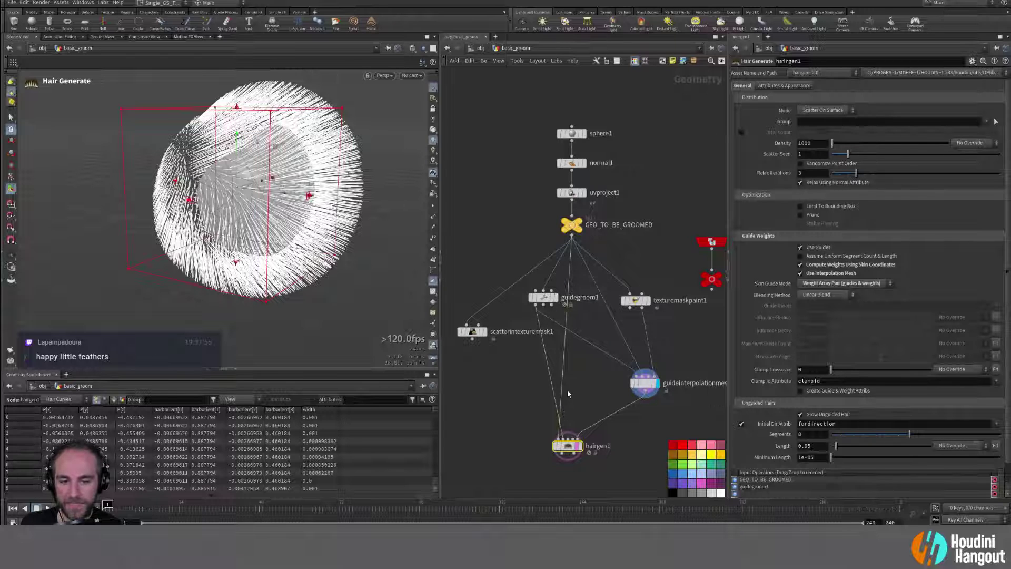
Step: Cut the wire running from GEO_TO_BE_GROOMED to hairgen1, and dismiss the error dialog
key("y")
left_click_drag(557, 362, 628, 378)
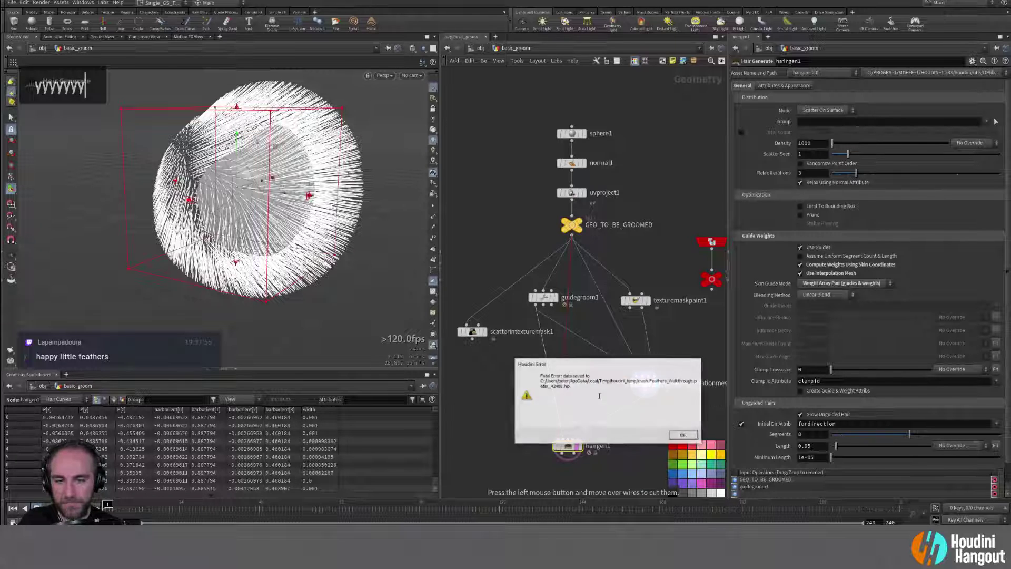
left_click(684, 436)
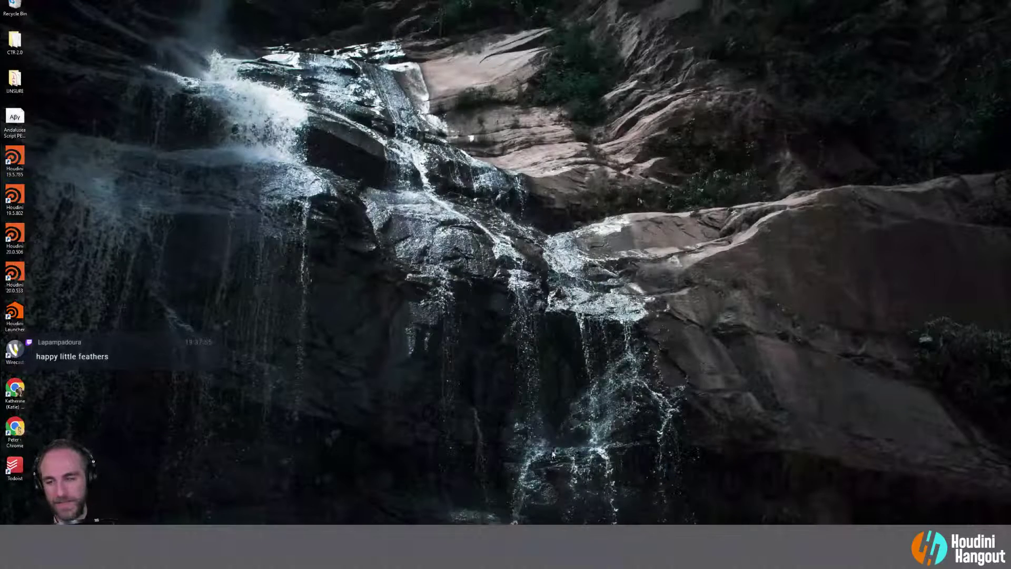
Step: Relaunch Houdini from the desktop and try to restore the feather scene from its crash file
double_click(19, 272)
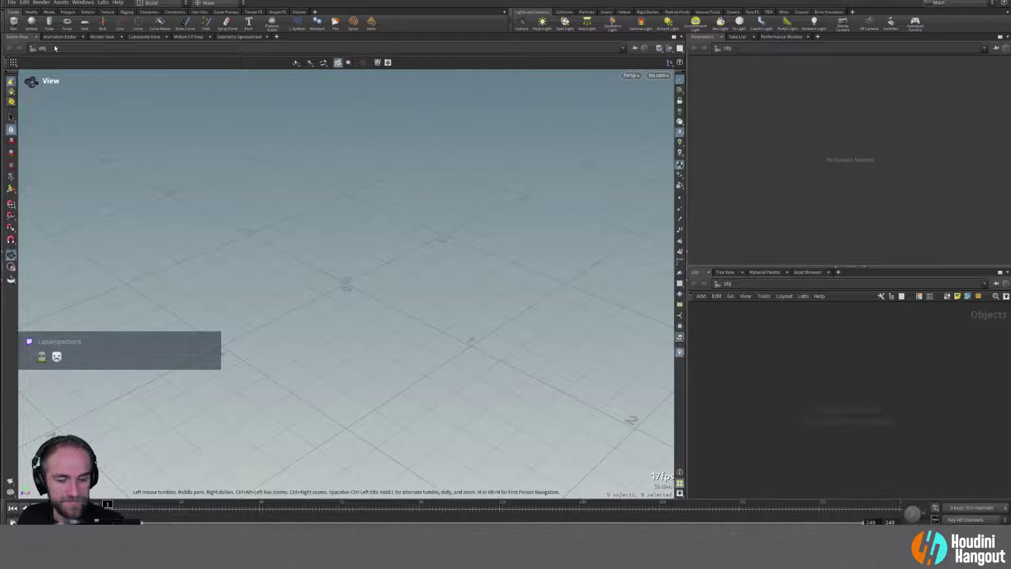
left_click(11, 2)
left_click(128, 40)
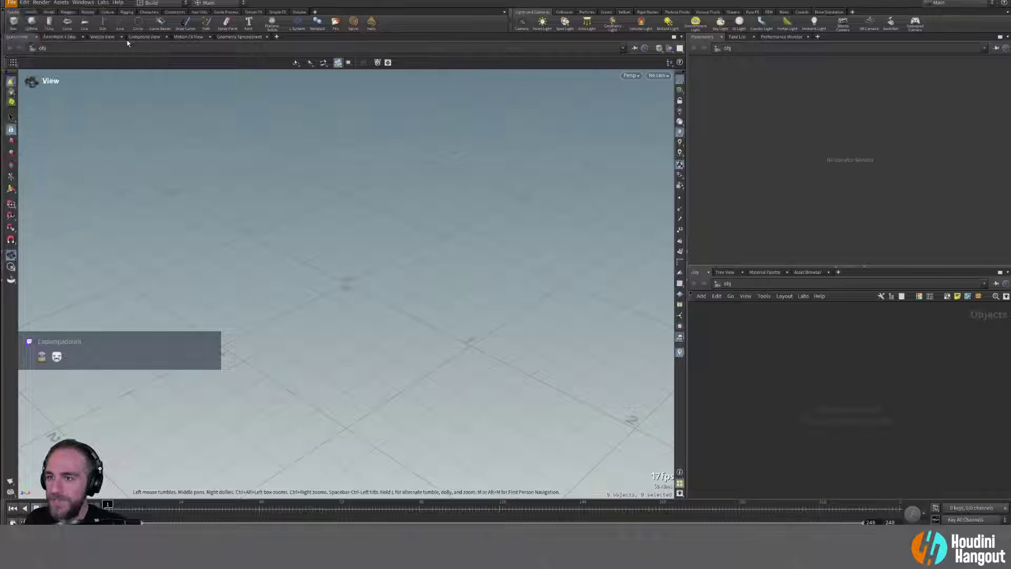
left_click(182, 104)
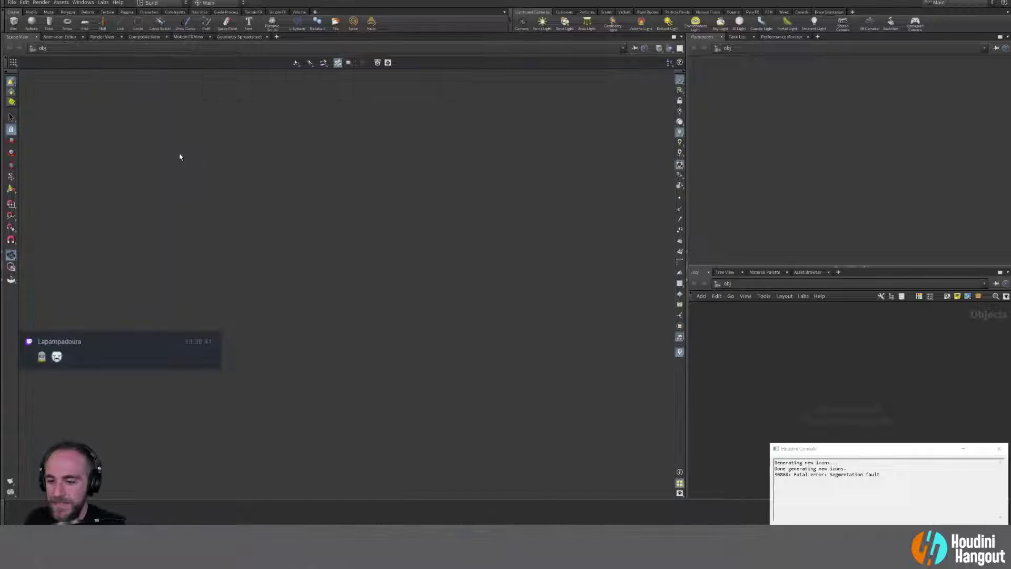
left_click(251, 187)
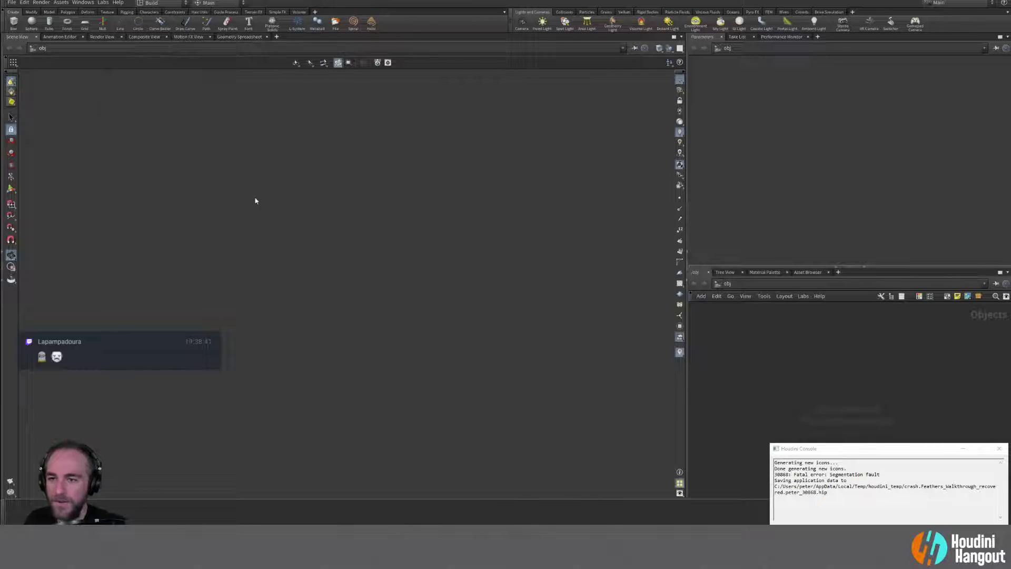
Step: Start Houdini again and restore the crash backup of Feathers_Walkthrough_recovered.hip
double_click(13, 277)
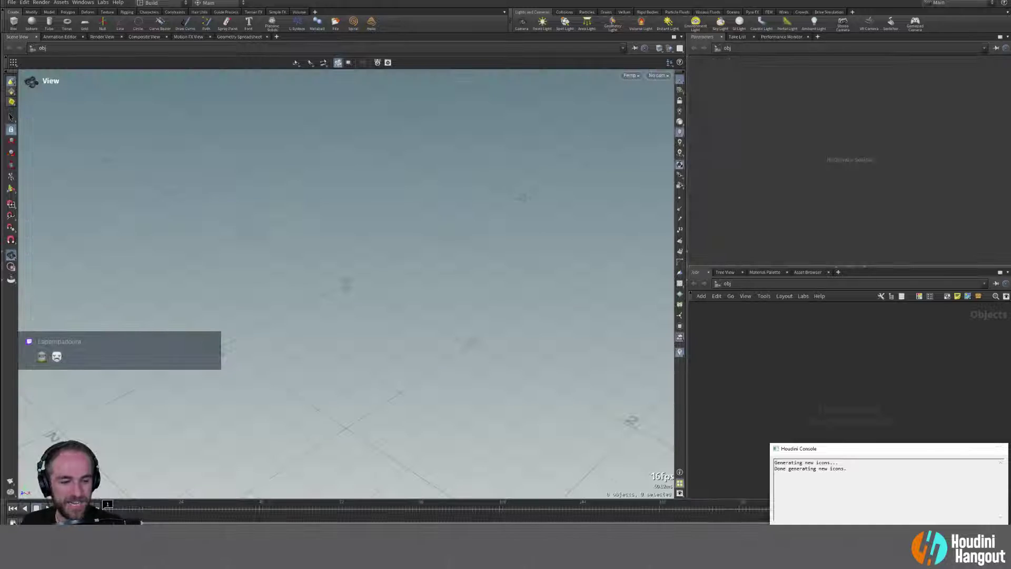
left_click(11, 3)
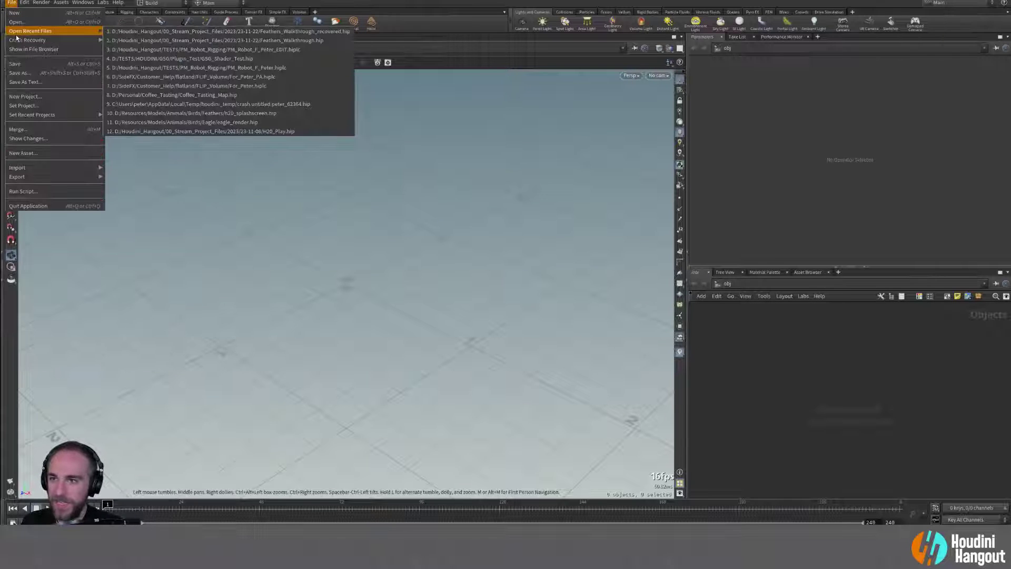
mouse_move(53, 40)
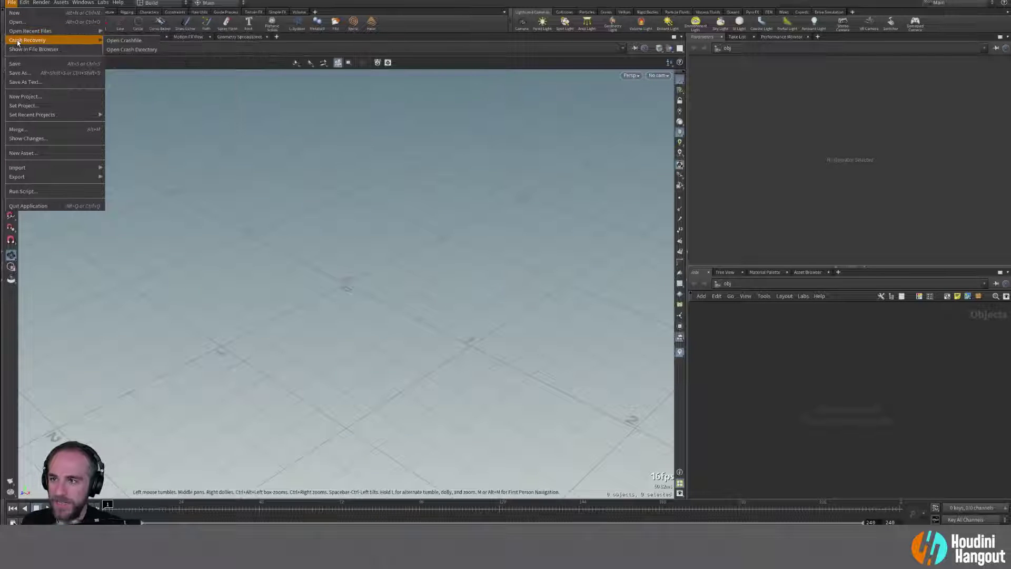
left_click(115, 40)
key("Escape")
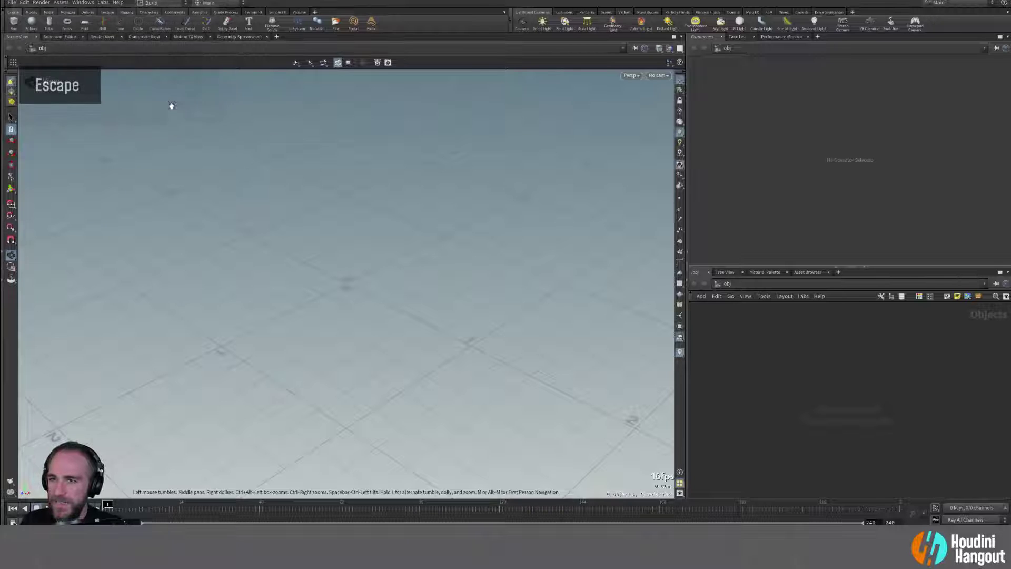
left_click(7, 3)
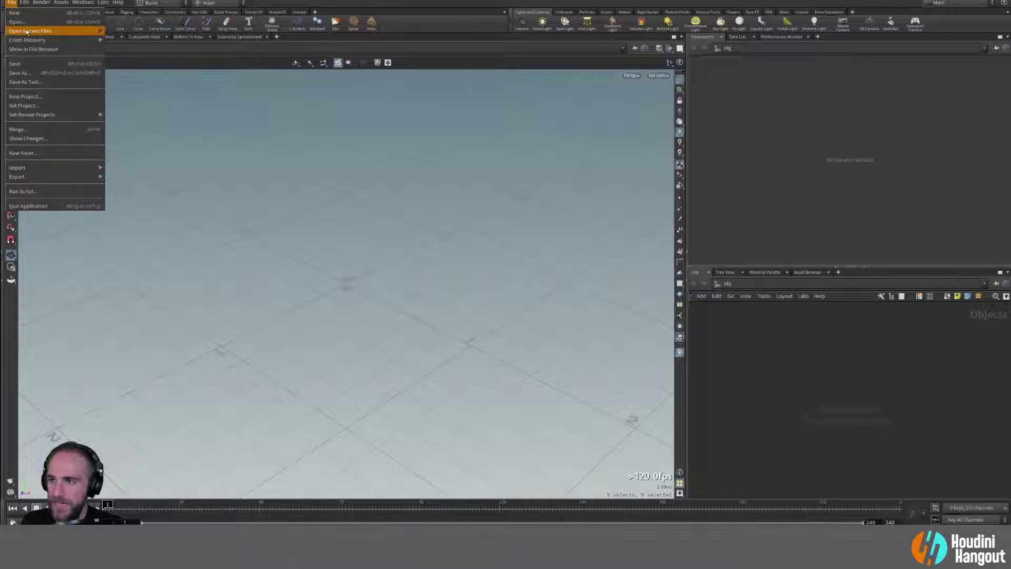
mouse_move(53, 39)
left_click(115, 41)
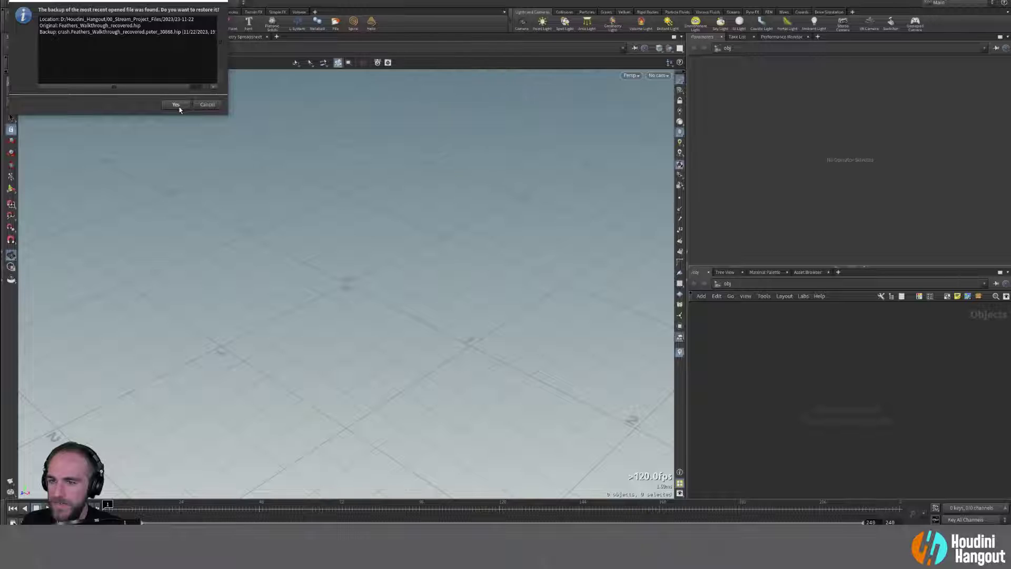
left_click(176, 105)
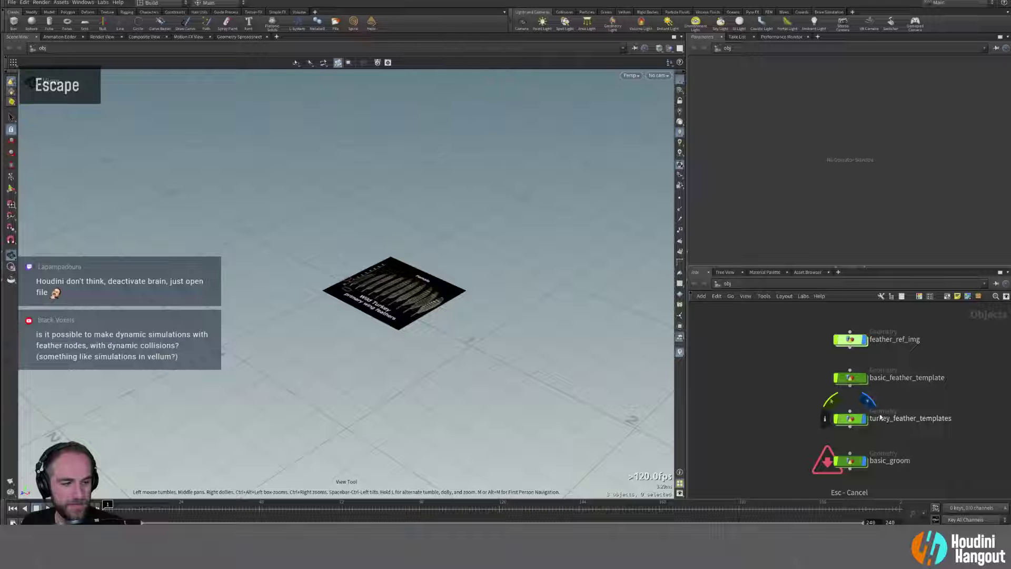
Step: Enter the basic_groom network and display texturemaskpaint1, closing the script error dialog and the console window
double_click(849, 461)
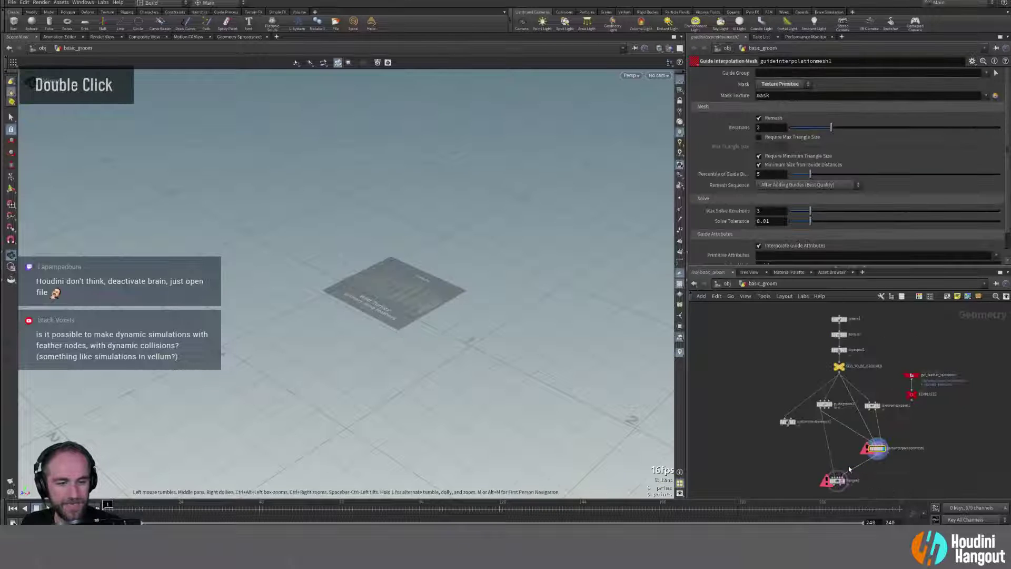
right_click_drag(803, 465, 804, 411)
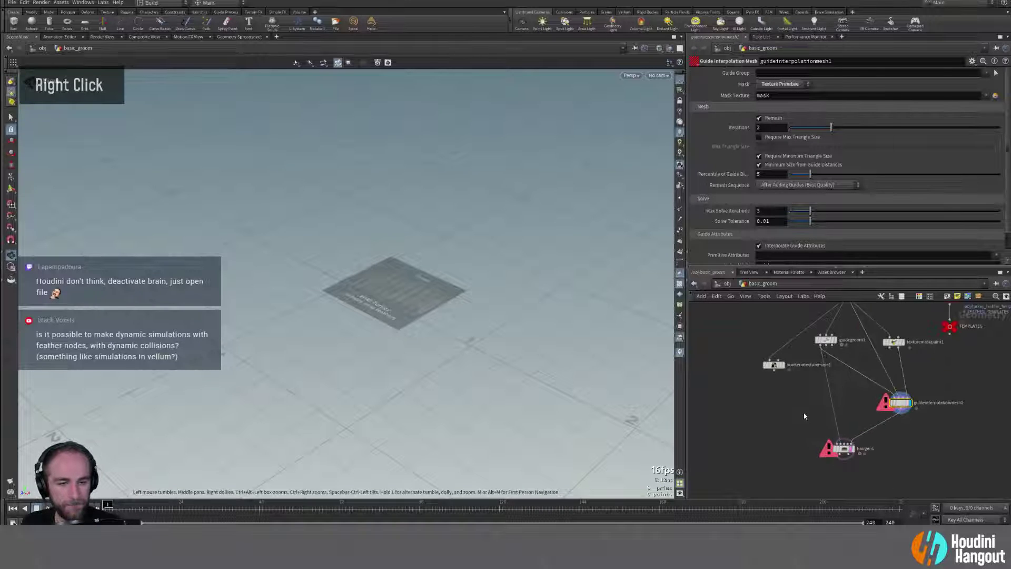
double_click(894, 342)
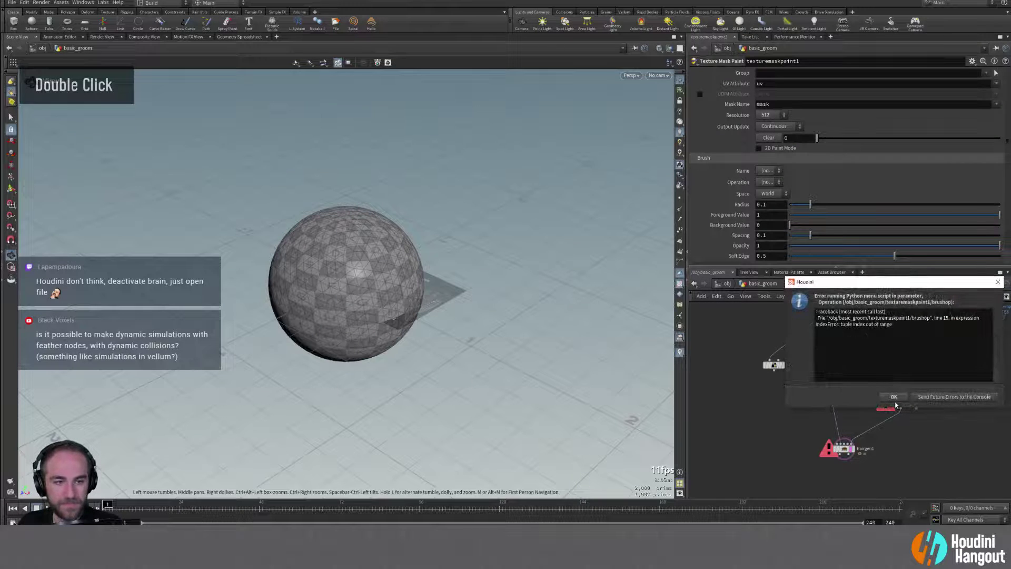
left_click(894, 397)
left_click(899, 466)
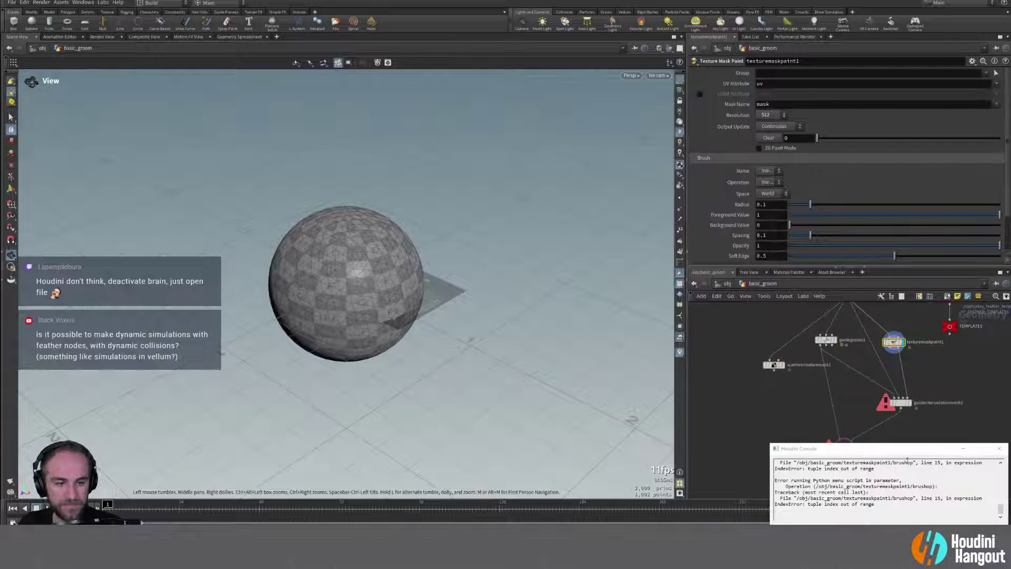
left_click(999, 448)
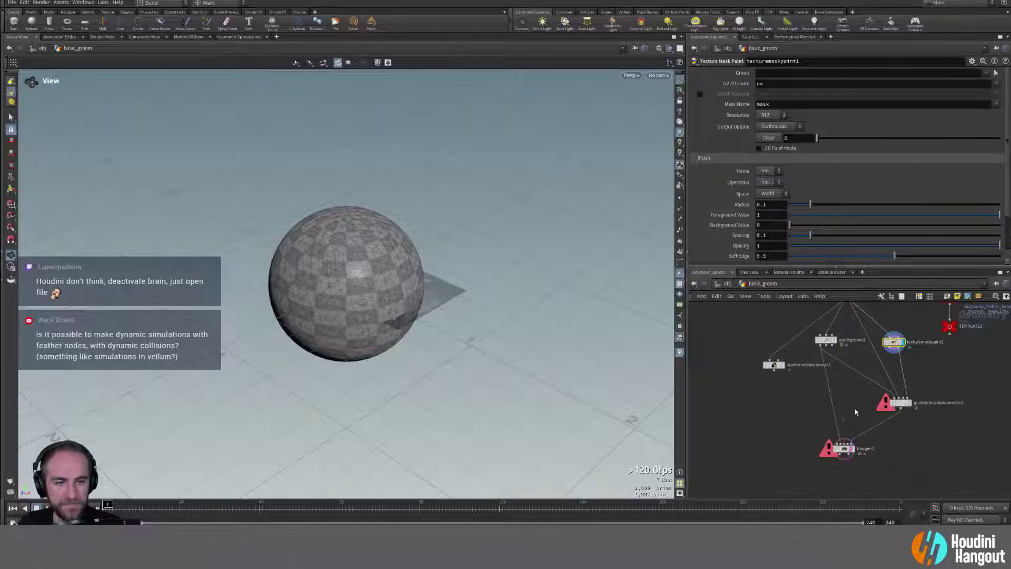
Step: Check the output of guideinterpolationmesh1, and display the GEO_TO_BE_GROOMED sphere instead
left_click(909, 403)
left_click(901, 404)
middle_click_drag(901, 404, 899, 449)
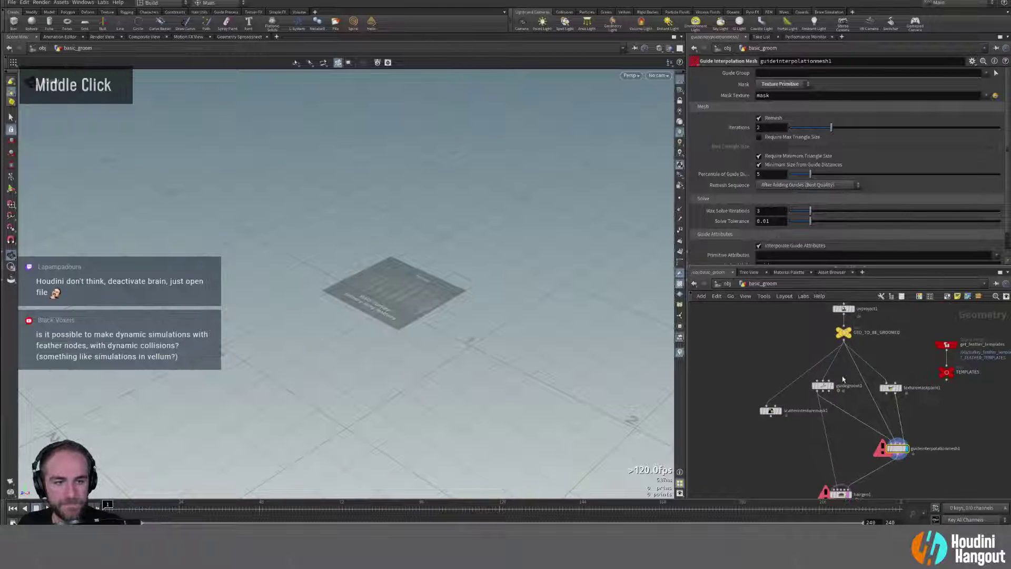
left_click(845, 338)
key("Escape")
left_click(845, 337)
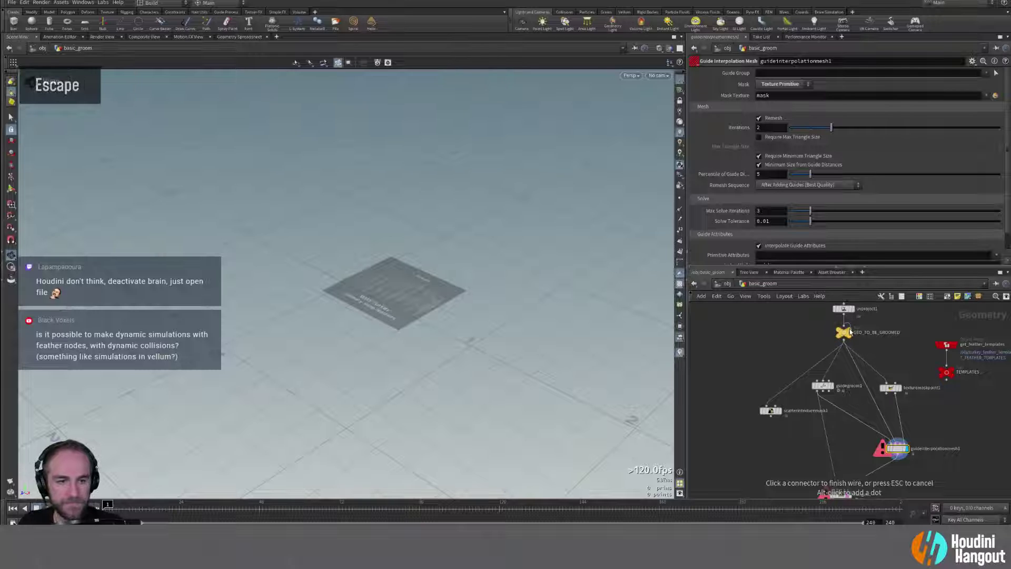
left_click(850, 332)
double_click(843, 333)
left_click_drag(350, 296, 327, 306, "alt")
Step: Save the restored scene under the new name Feathers_Walkthrough_02.hip in the project folder
key("ctrl+shift+s")
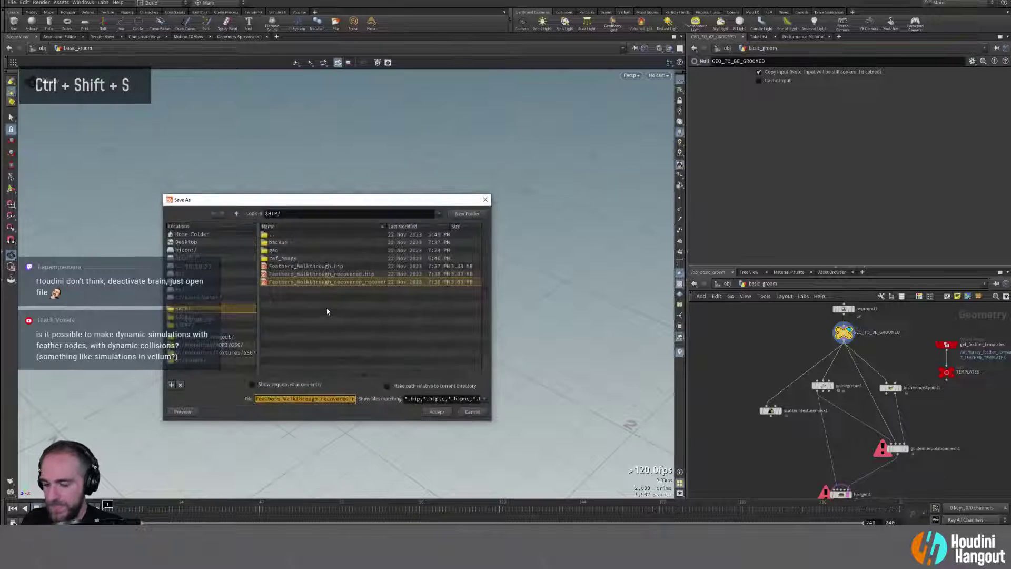
left_click(305, 267)
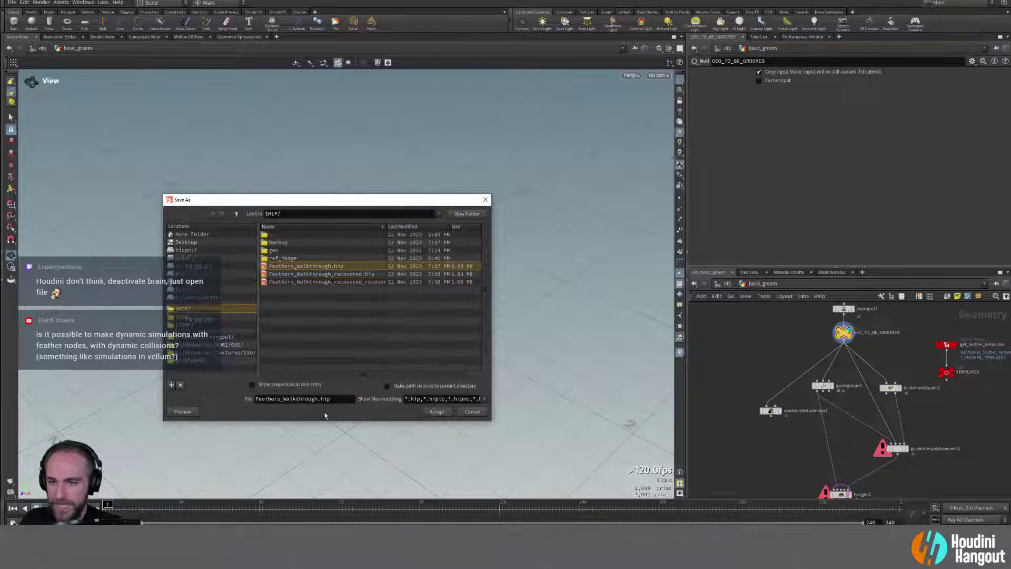
left_click(317, 399)
type("_")
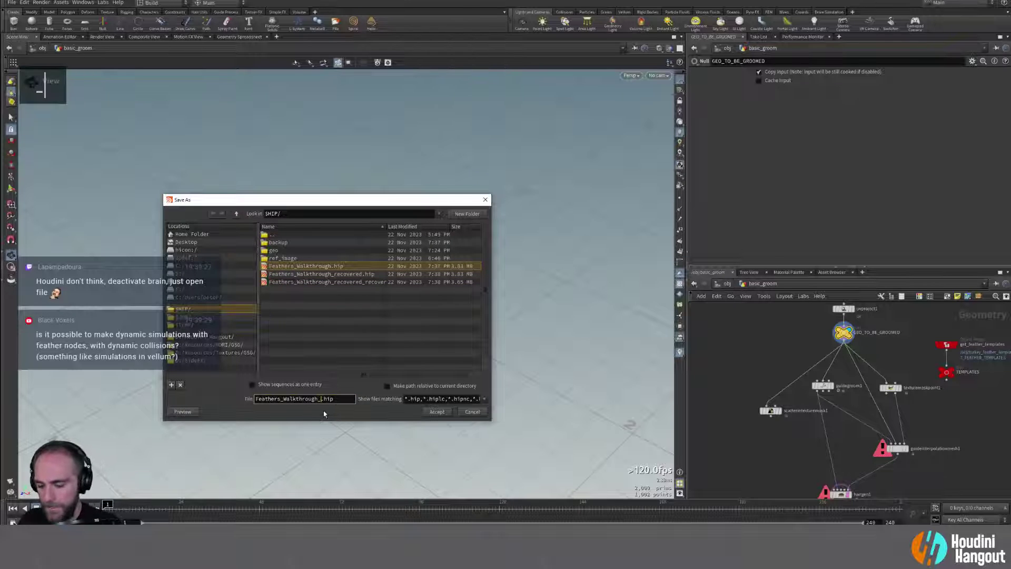
type("02")
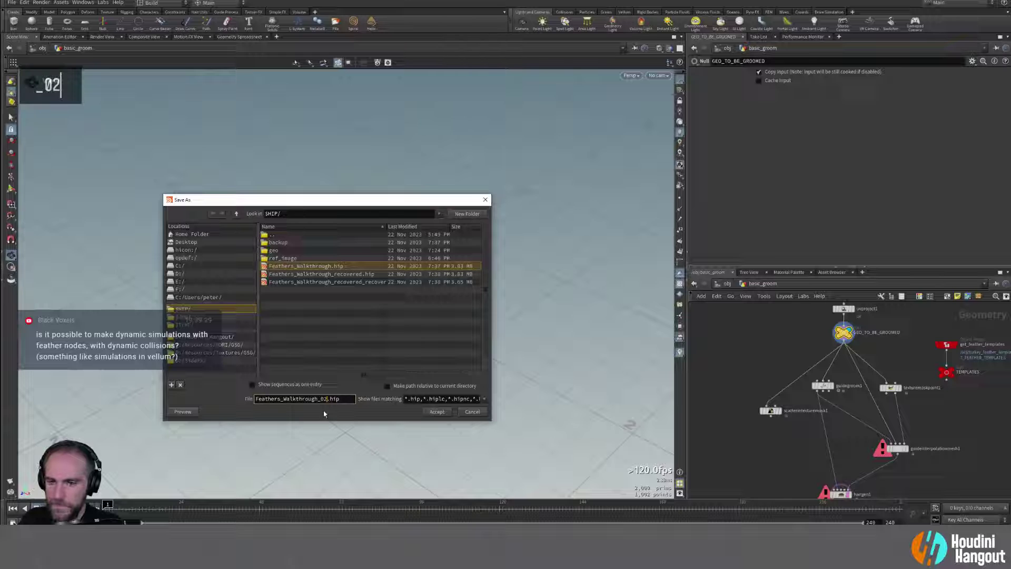
key("Return")
Step: Examine the output of guidegroom1 in the viewport, comparing it with the GEO_TO_BE_GROOMED sphere
left_click_drag(356, 332, 364, 328, "alt")
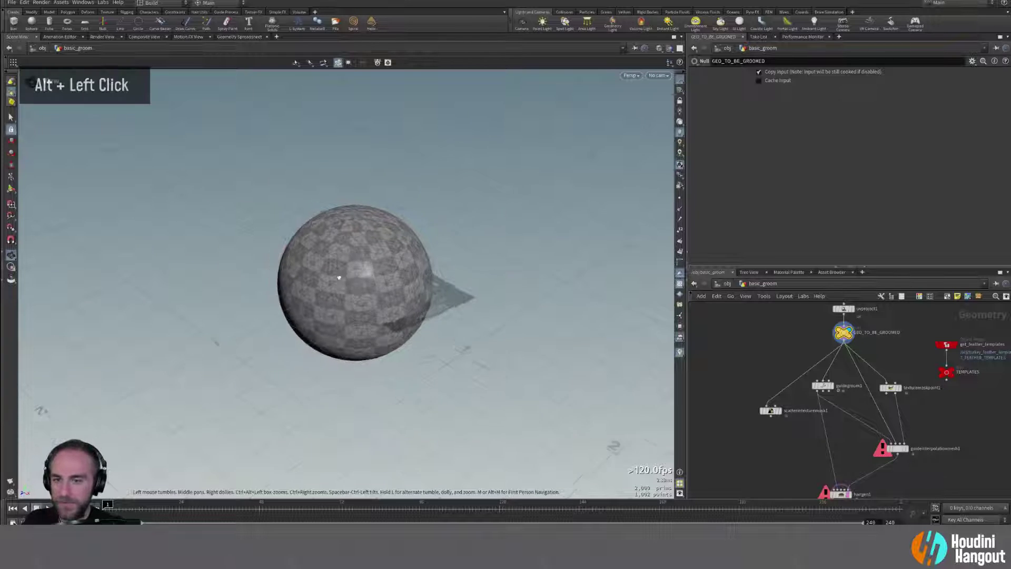
middle_click_drag(363, 328, 343, 291, "alt")
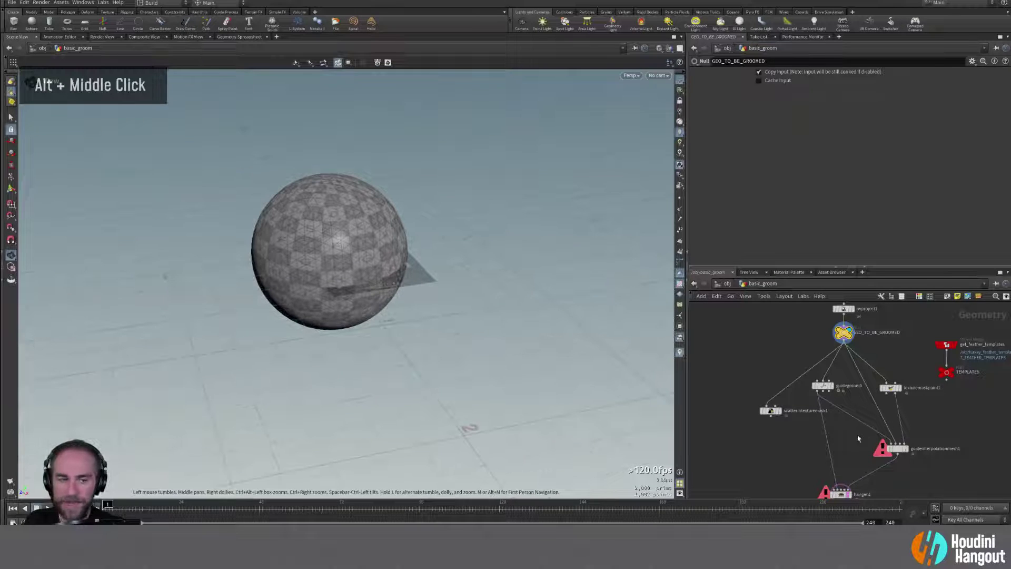
double_click(823, 385)
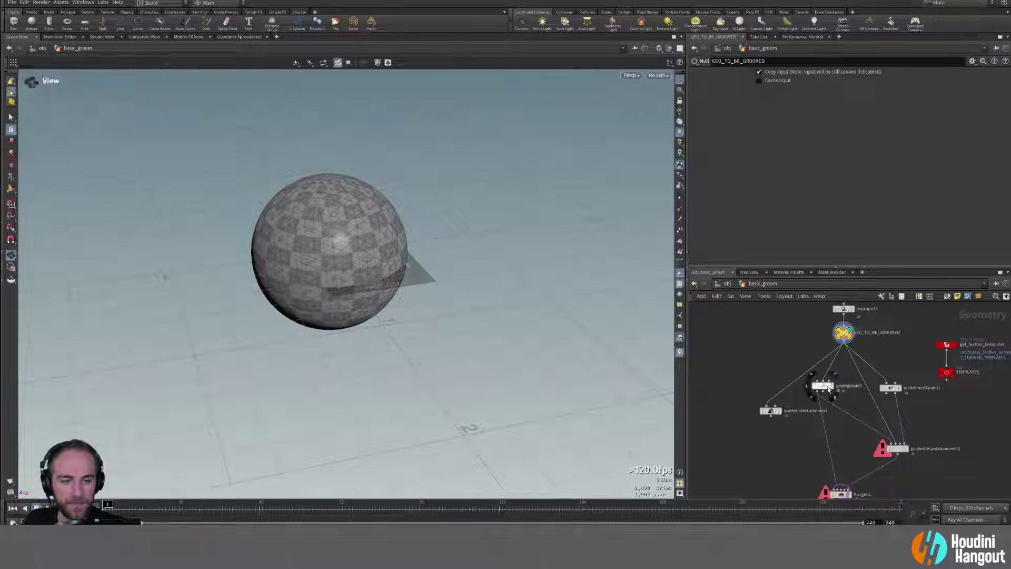
left_click(400, 271, "alt")
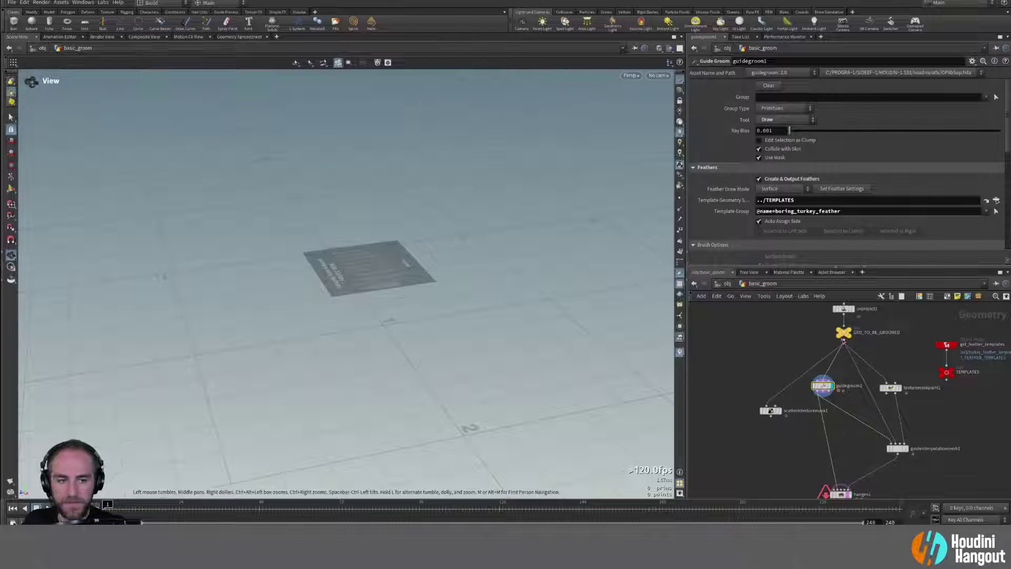
double_click(844, 333)
double_click(832, 387)
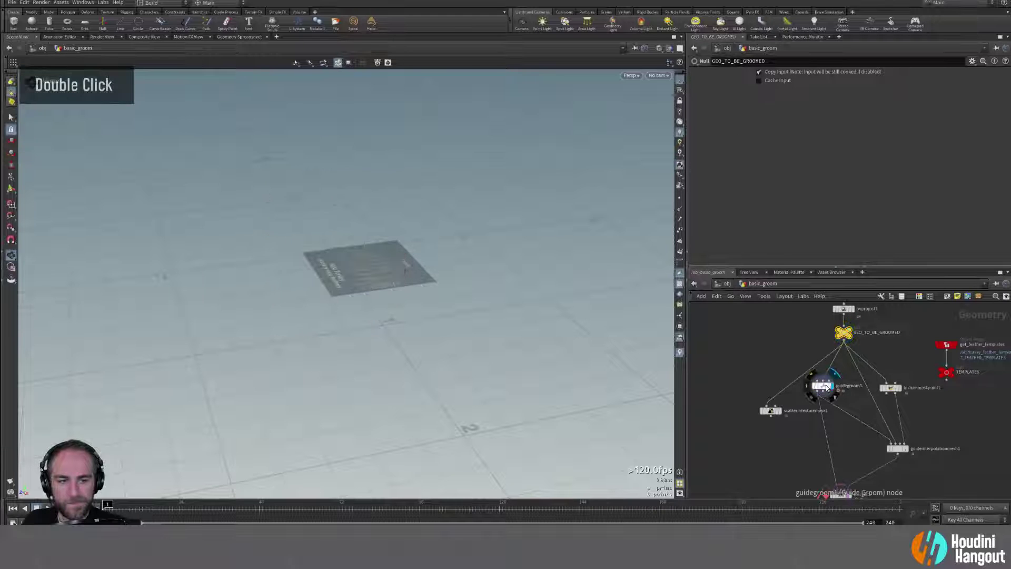
left_click_drag(622, 369, 476, 256, "alt")
left_click(975, 509)
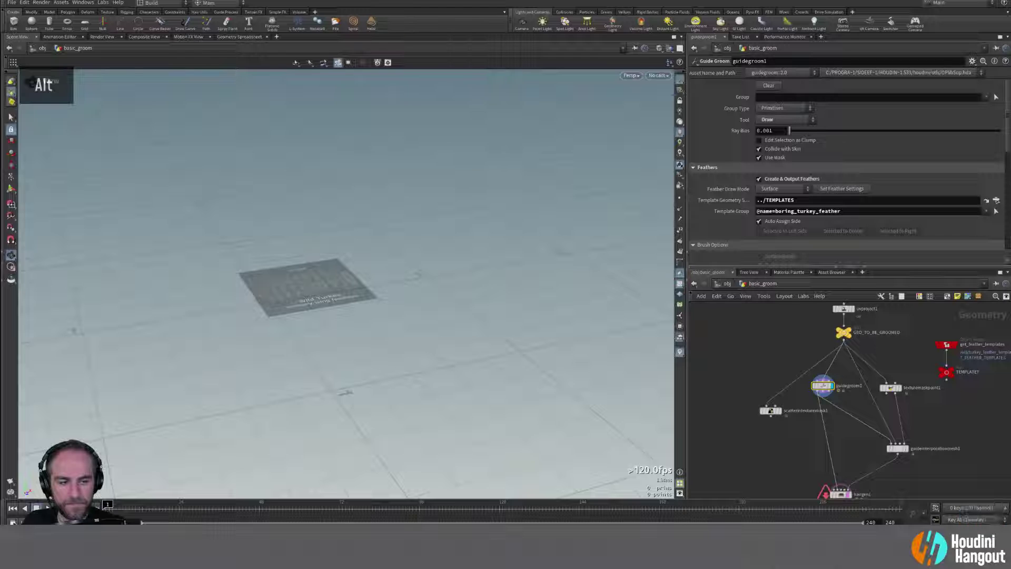
left_click(975, 508)
double_click(843, 332)
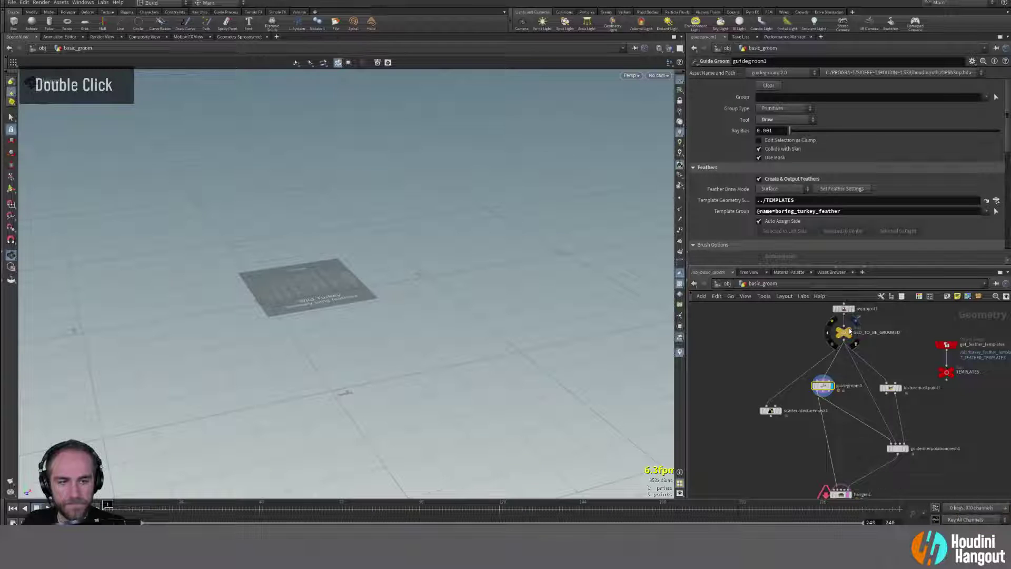
double_click(850, 496)
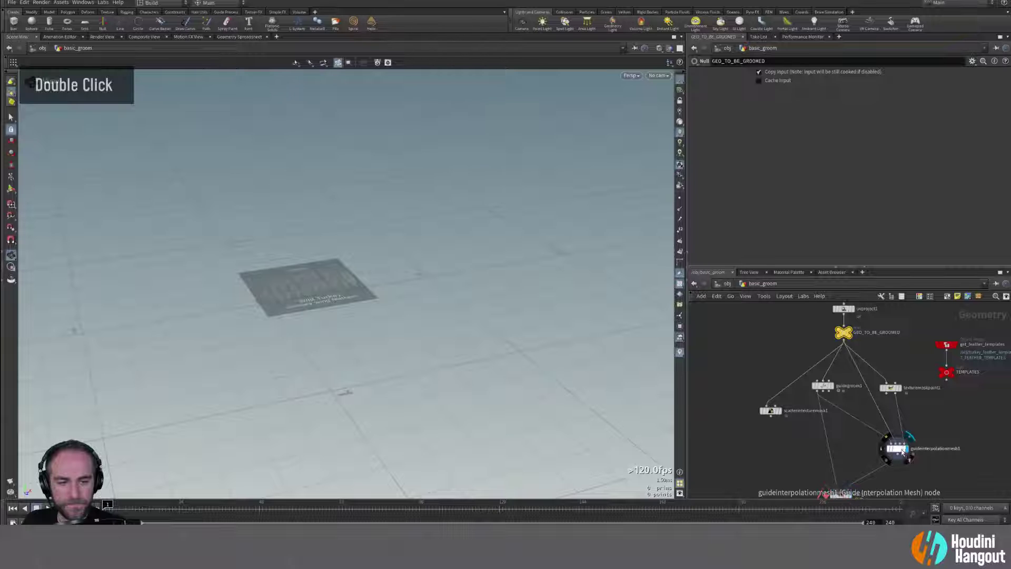
Step: Display texturemaskpaint1 and activate its mask paint state to check whether the mask shows on the sphere
double_click(891, 387)
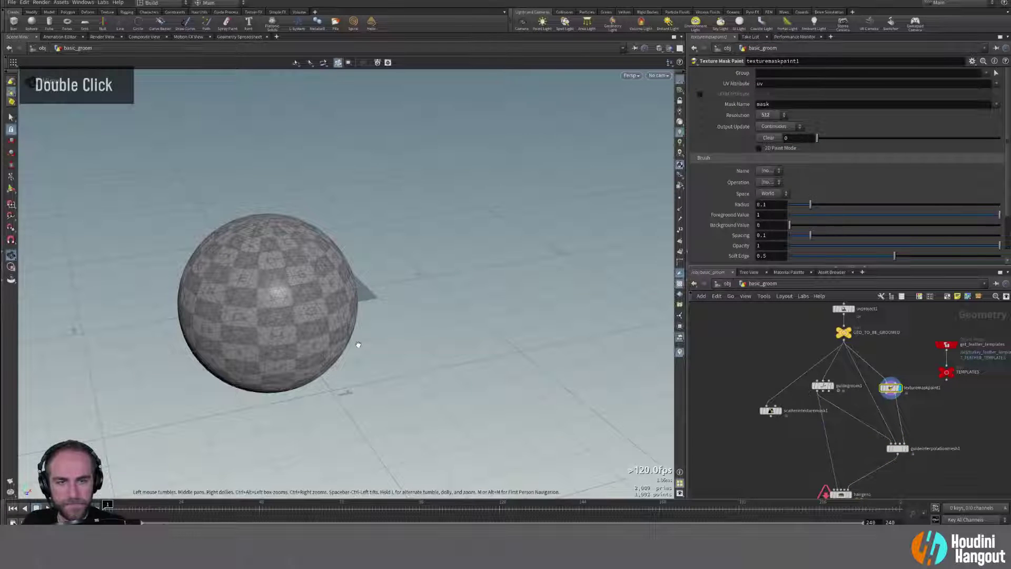
key("Escape")
key("Return")
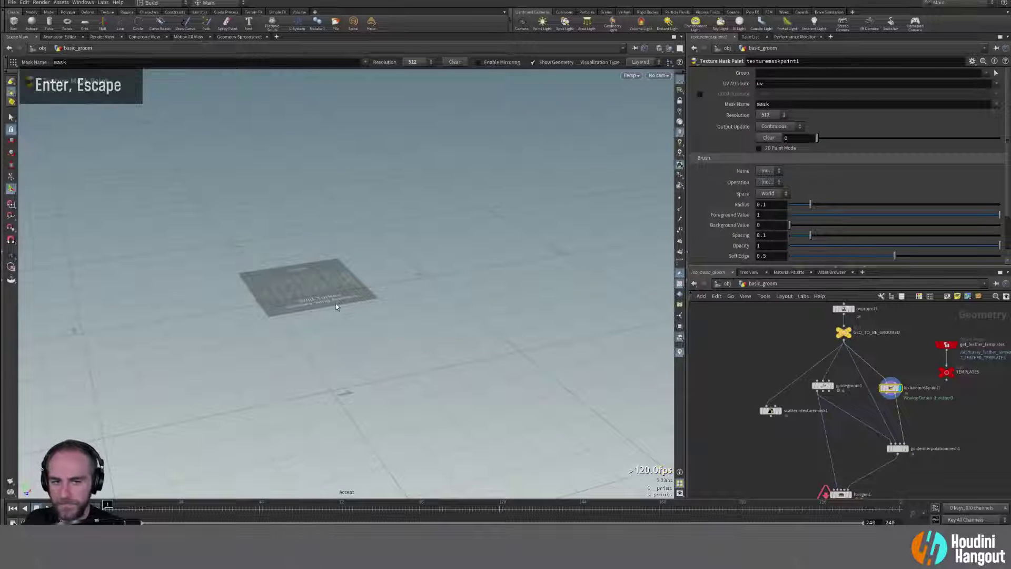
key("alt")
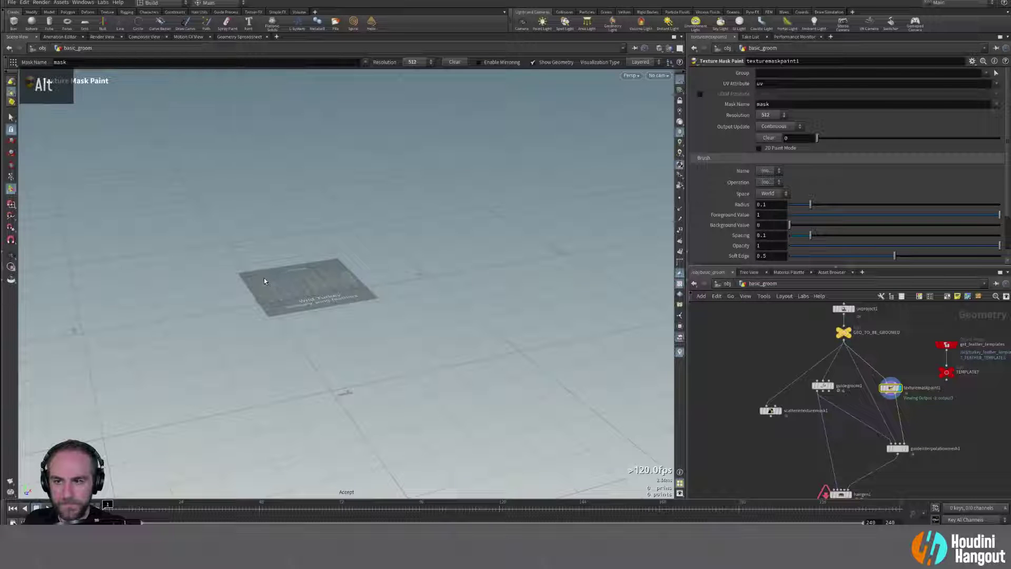
double_click(844, 333)
double_click(889, 388)
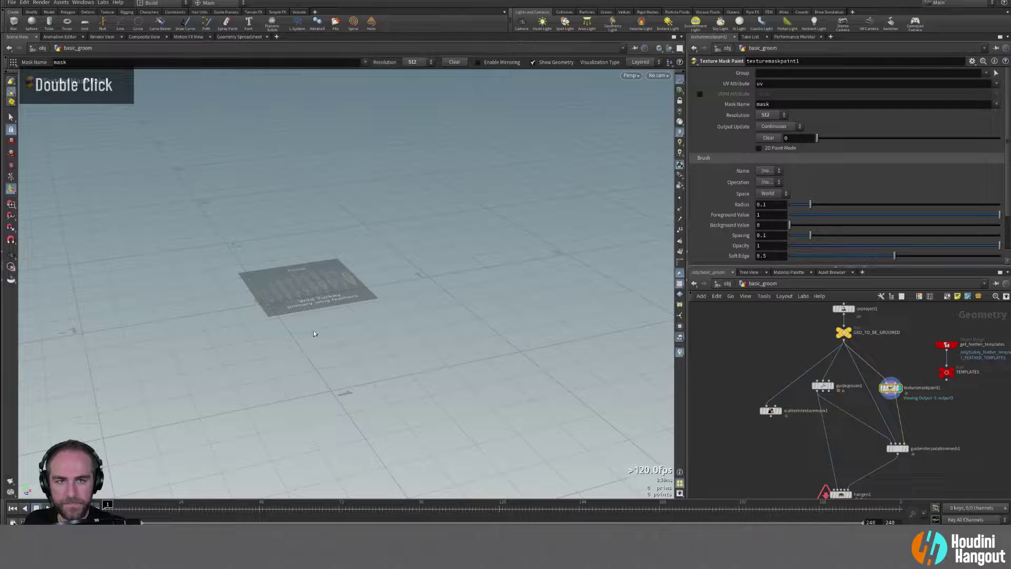
middle_click(262, 335)
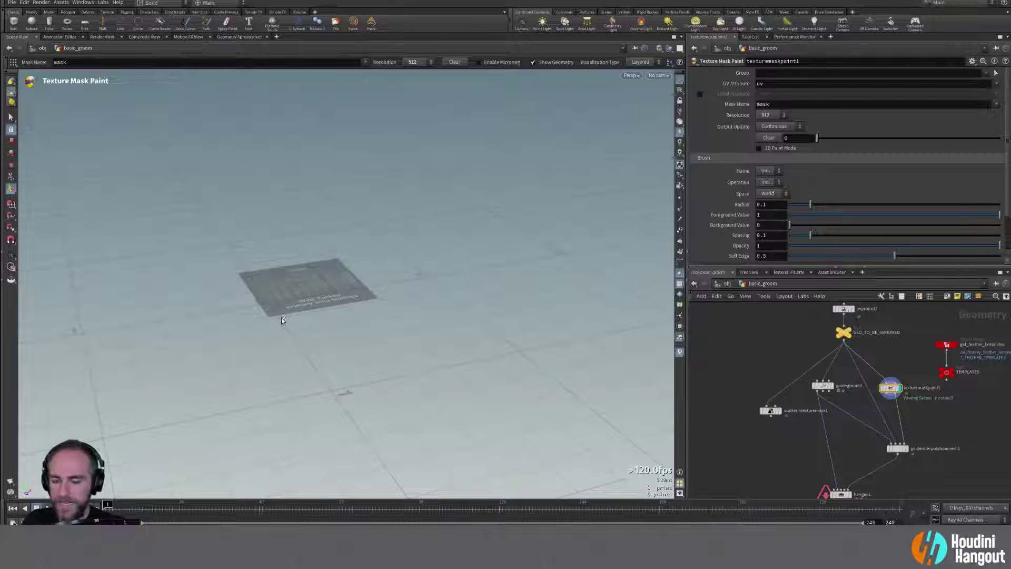
Step: Leave the mask paint state and display the GEO_TO_BE_GROOMED sphere again
key("Escape")
middle_click_drag(279, 320, 288, 305, "alt")
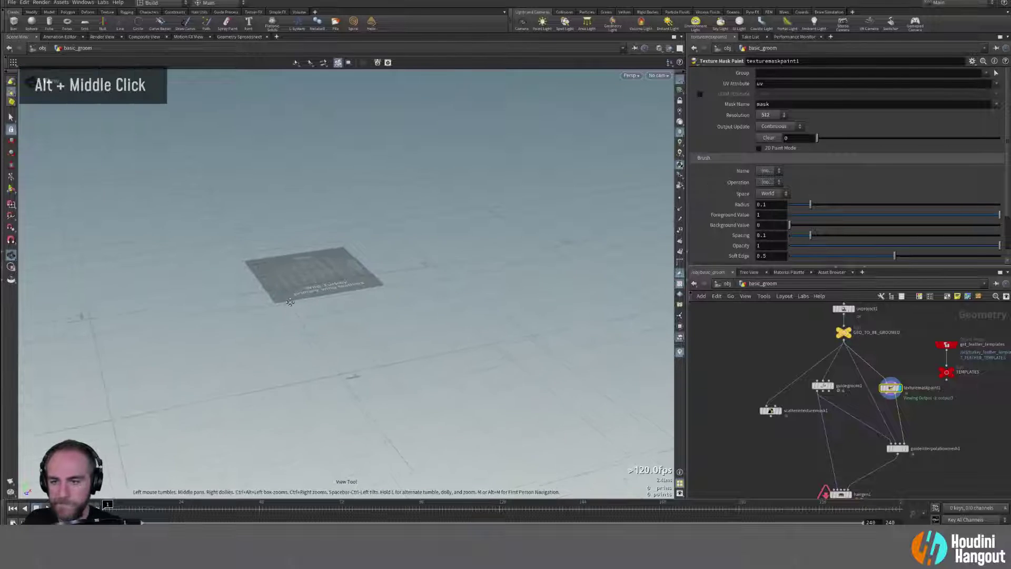
right_click_drag(287, 306, 289, 301, "alt")
left_click_drag(289, 301, 275, 296, "alt")
left_click(849, 334)
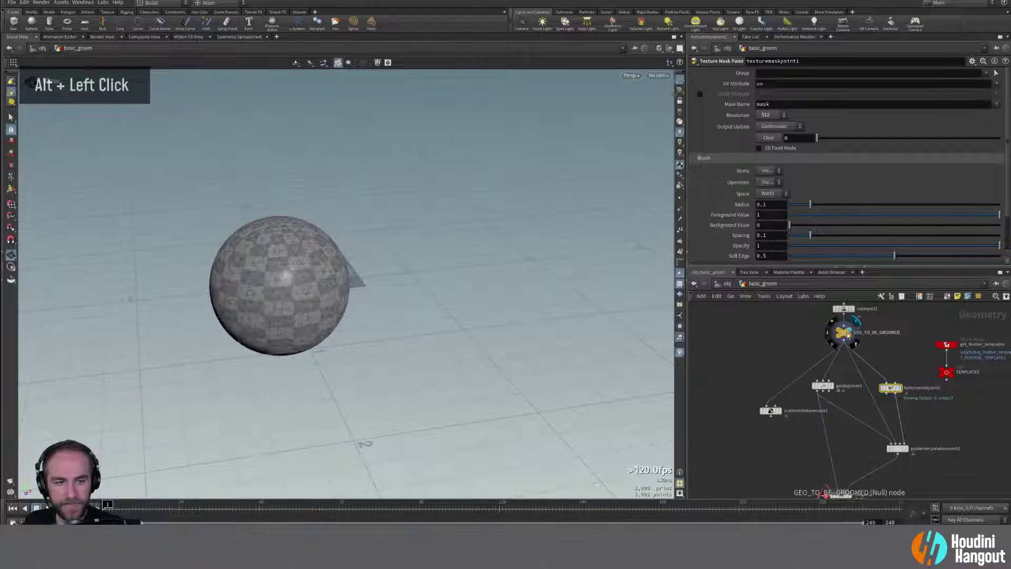
double_click(844, 332)
Step: Open the autosave Feathers_Walkthrough_auto58.hip from the project's backup folder, discarding the changes in the current scene
left_click(11, 2)
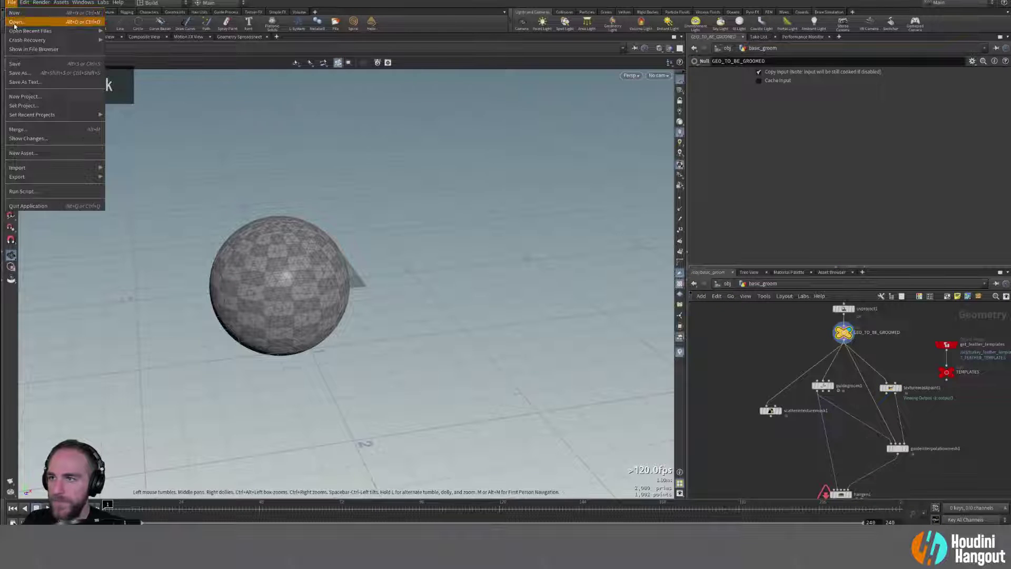
left_click(17, 22)
double_click(286, 246)
scroll(295, 306, "down", 13)
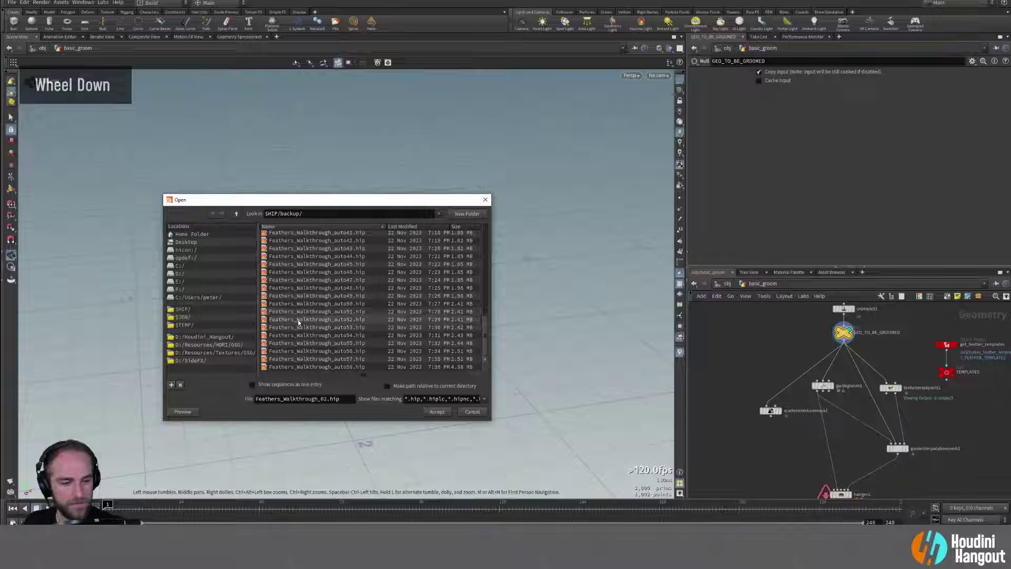
left_click(321, 366)
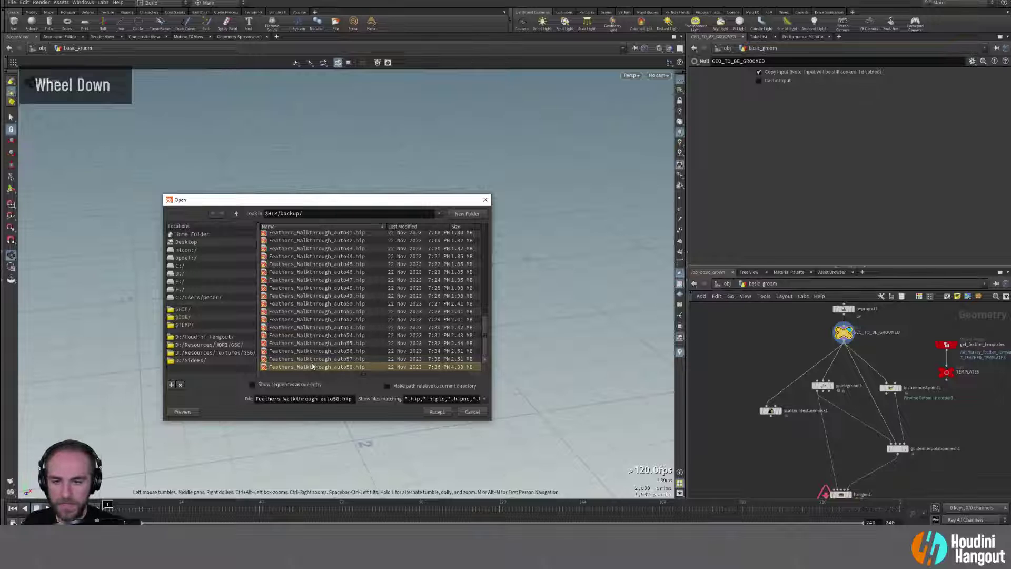
left_click(439, 414)
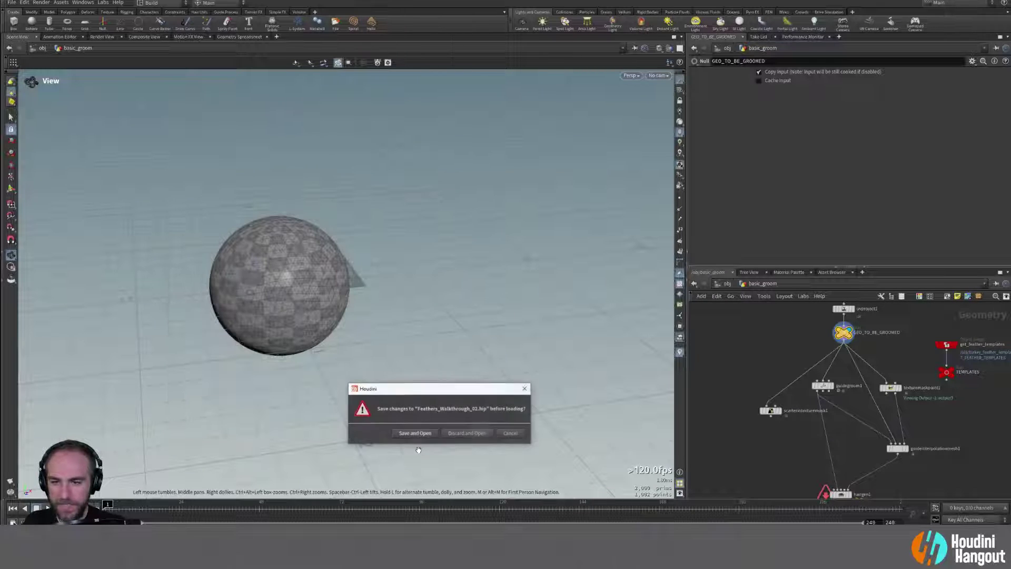
left_click(453, 435)
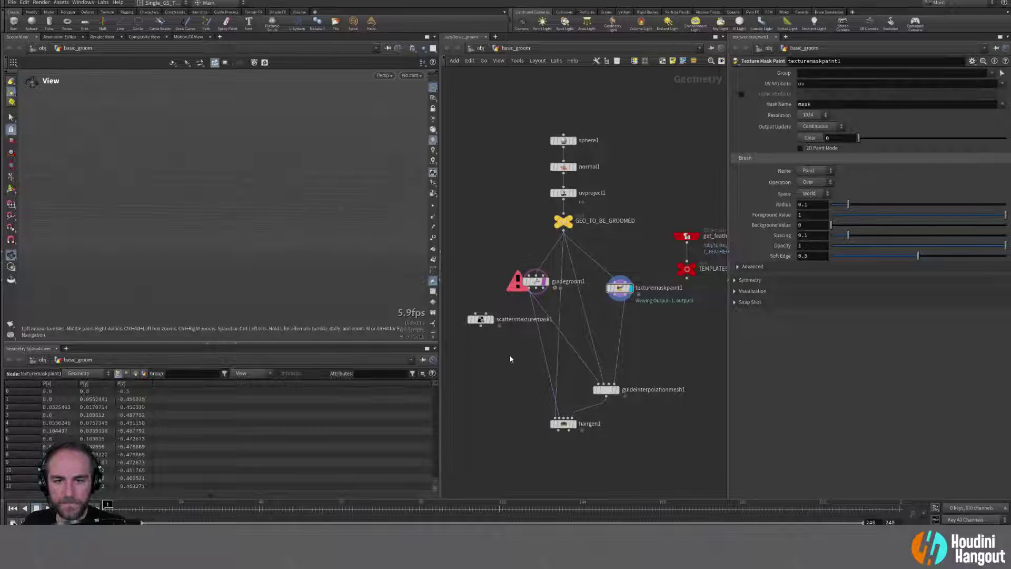
Step: Examine the outputs of guidegroom1, TEMPLATES, GEO_TO_BE_GROOMED and texturemaskpaint1, including the error on guidegroom1
double_click(544, 287)
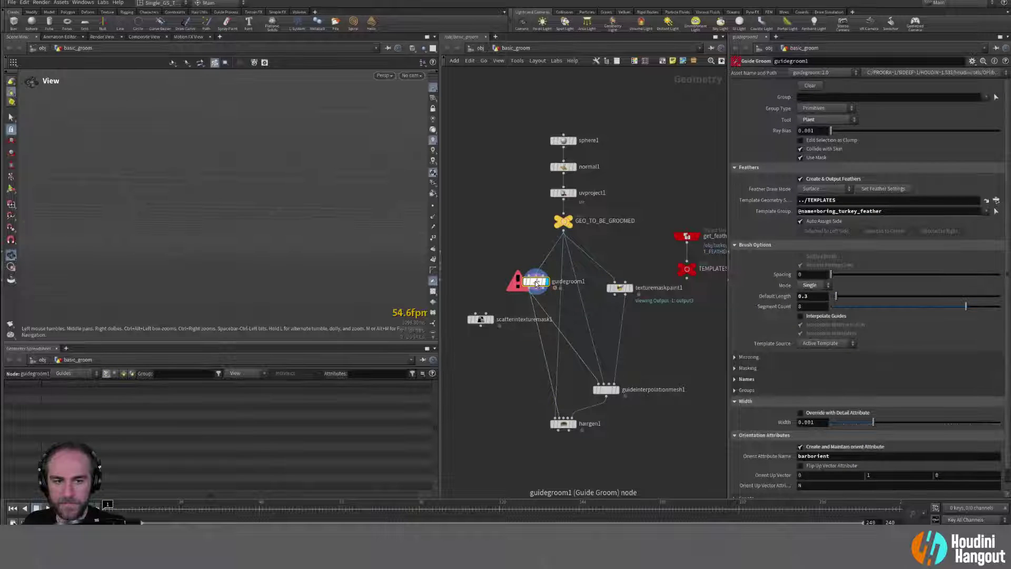
middle_click(532, 284)
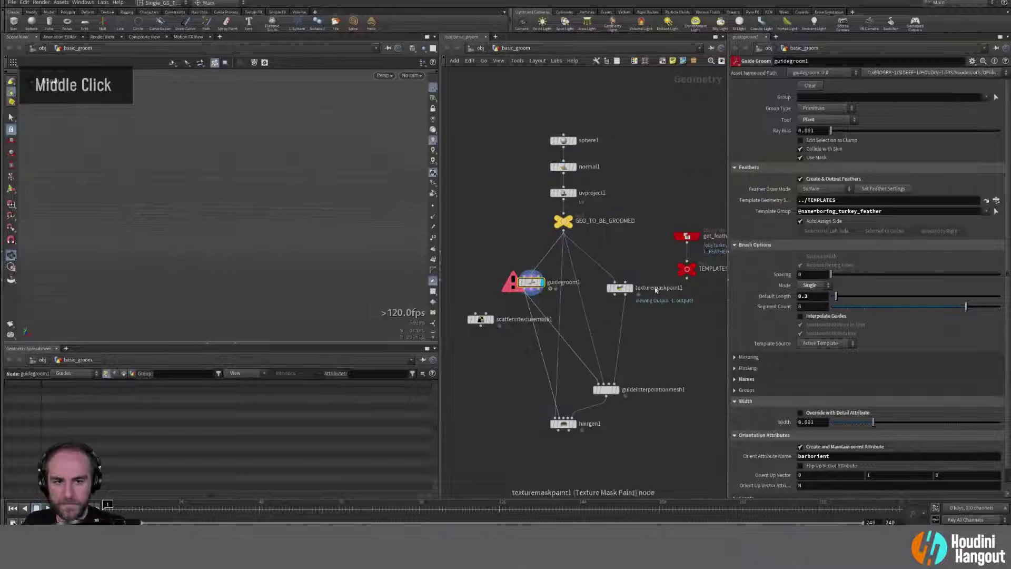
double_click(687, 270)
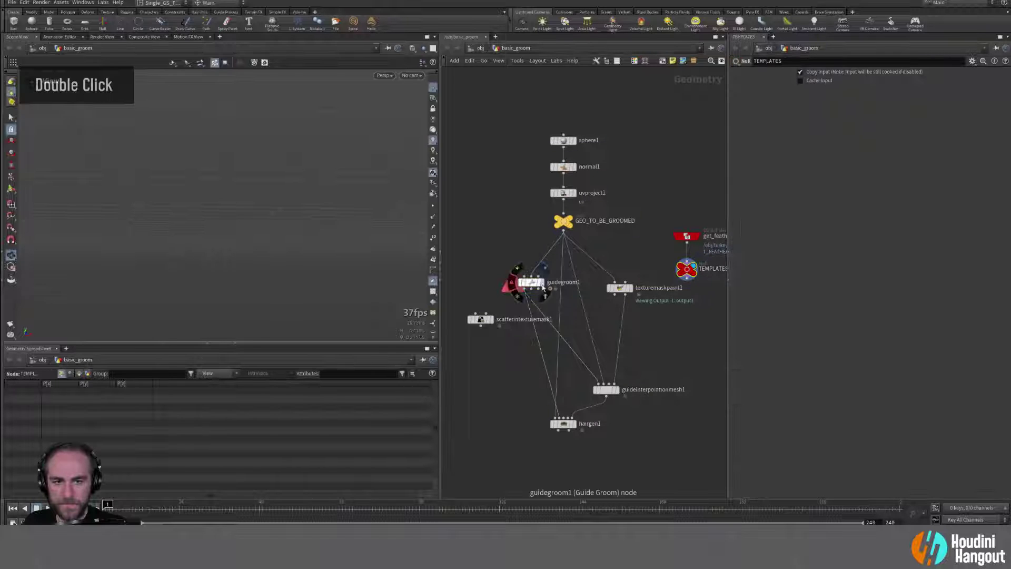
mouse_move(564, 224)
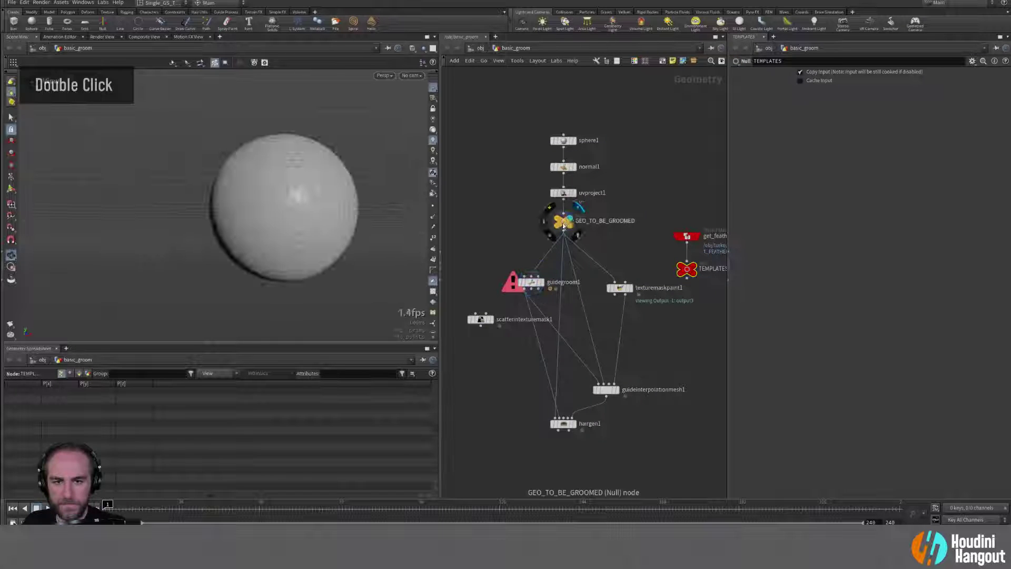
double_click(620, 288)
double_click(531, 282)
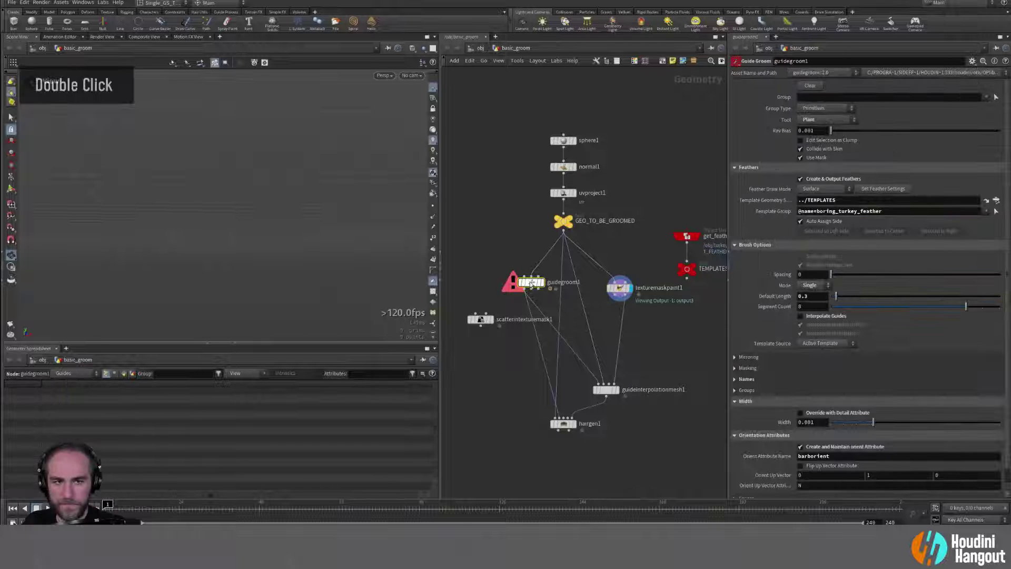
left_click_drag(216, 260, 163, 271, "alt")
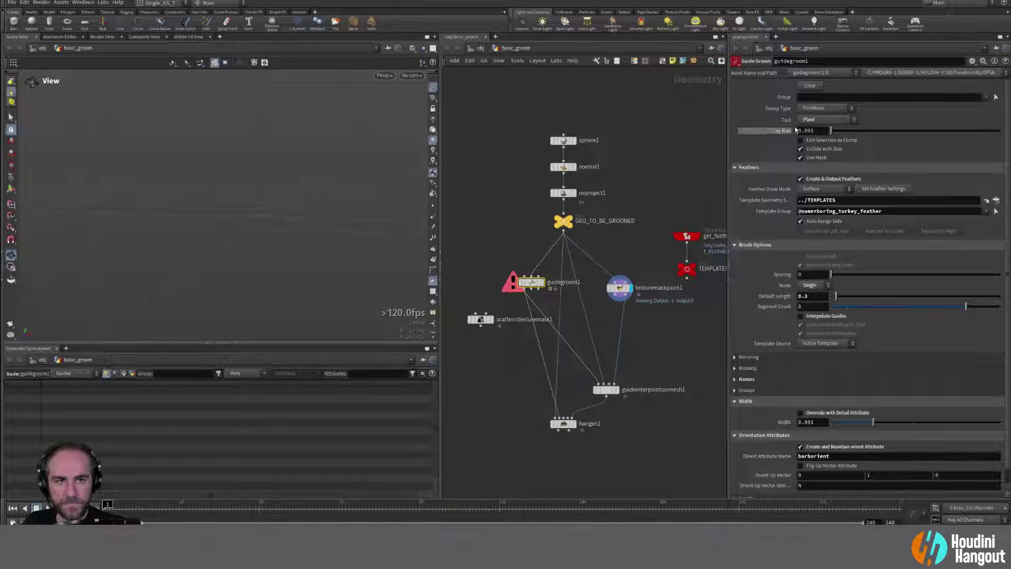
Step: Set guidegroom1's tool to Paint Template, display the node and activate its brush in the viewport
left_click(825, 119)
left_click(819, 247)
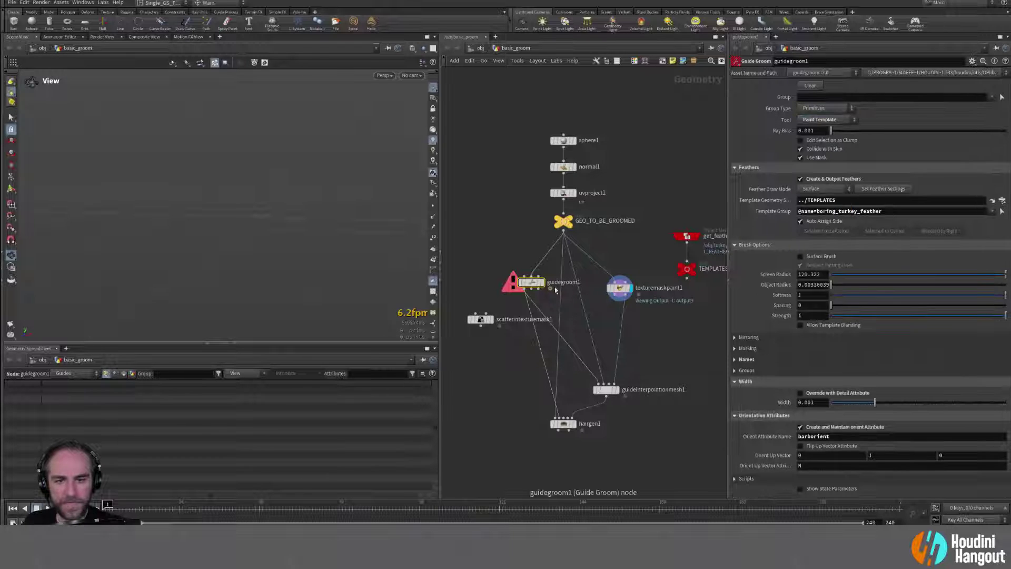
double_click(199, 237)
right_click_drag(199, 237, 232, 217, "alt")
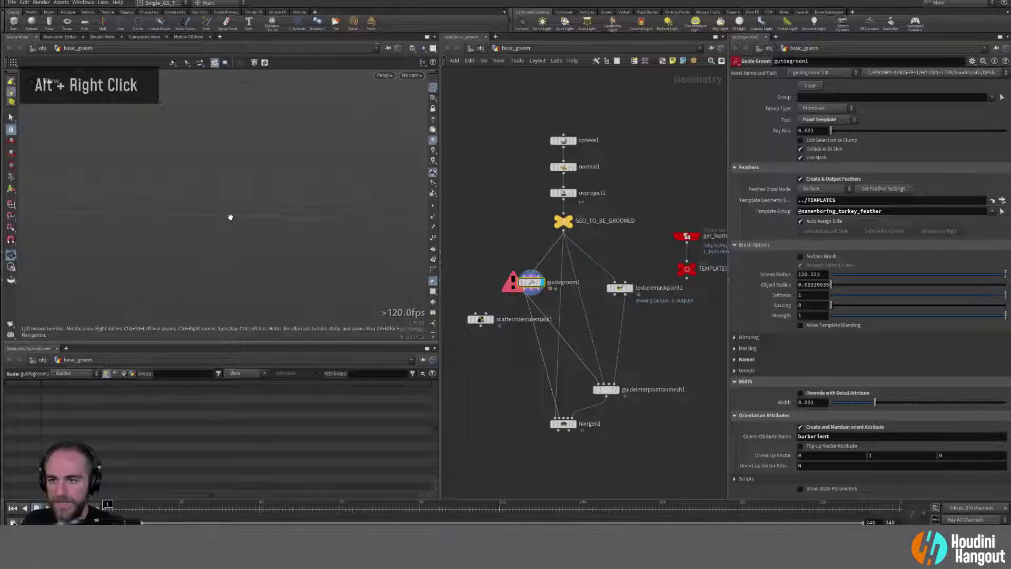
key("Escape")
key("Return")
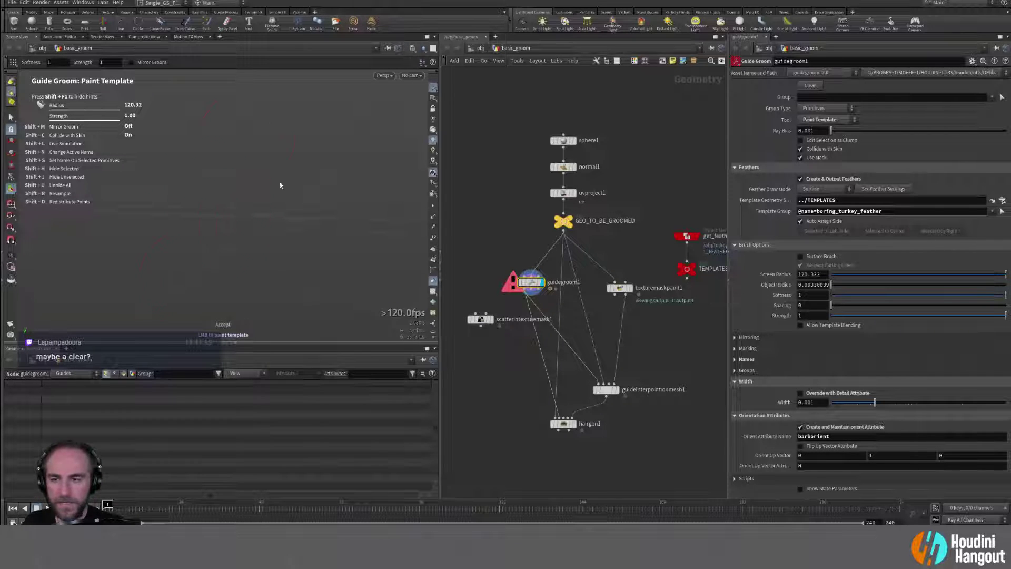
right_click(216, 251)
left_click(141, 249)
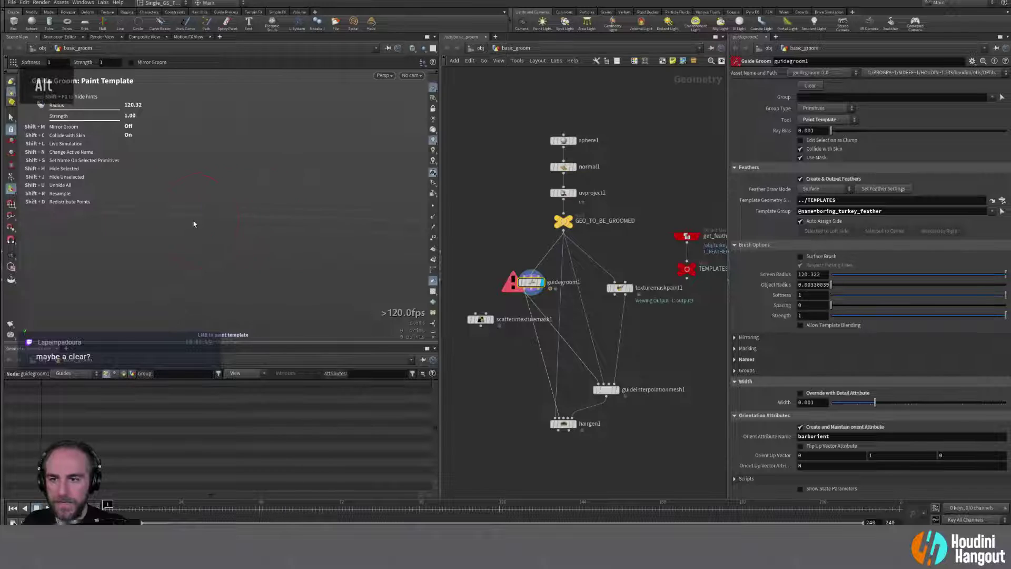
Step: Show the GEO_TO_BE_GROOMED sphere as template geometry and check the guidegroom1 brush over it
left_click(570, 226)
right_click(275, 232)
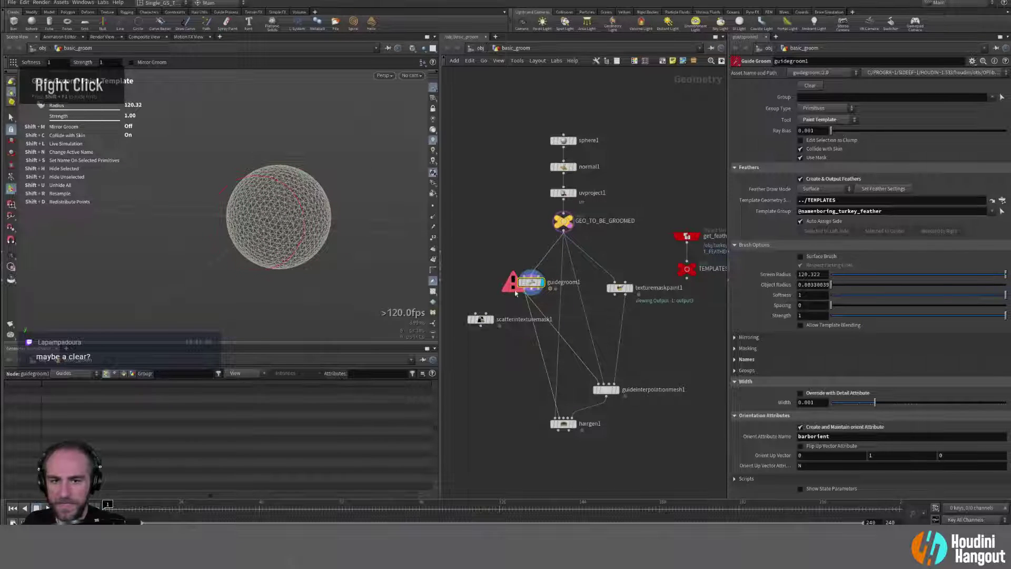
right_click(292, 170)
right_click(296, 215)
right_click(253, 166)
right_click(301, 186)
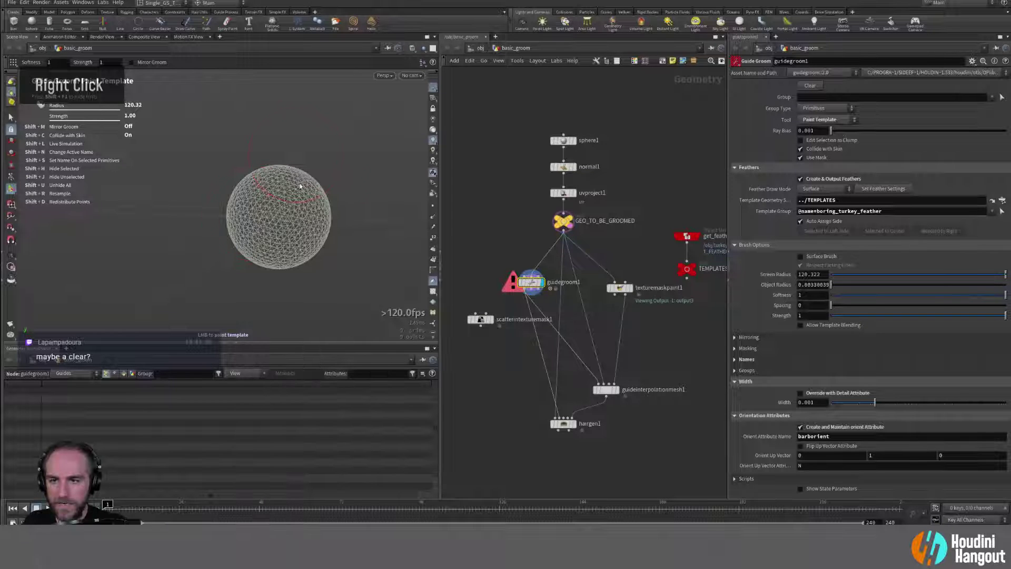
Step: Delete the failing guidegroom1 node and display texturemaskpaint1 to check the painted mask on the sphere
key("Delete")
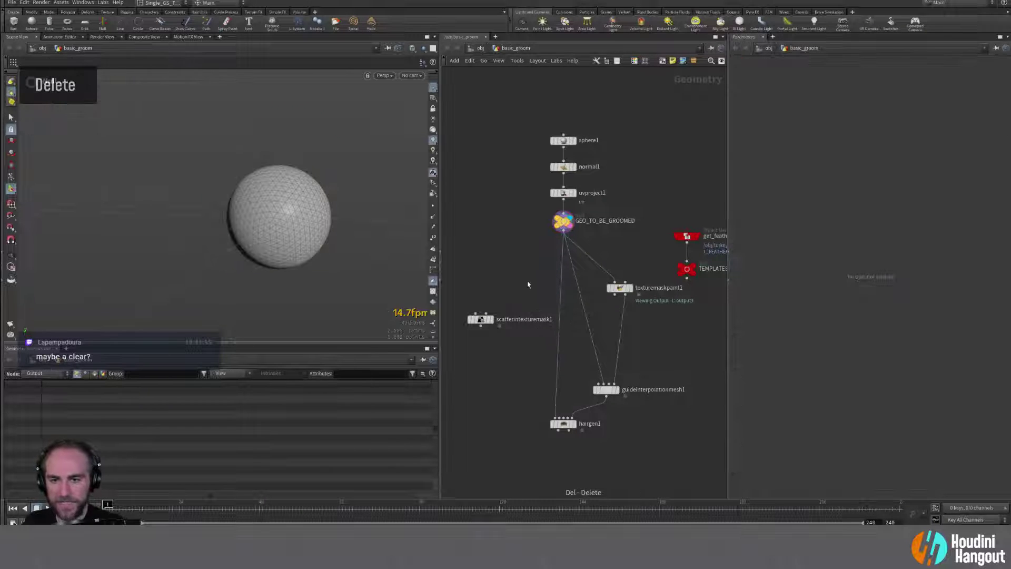
right_click(528, 285)
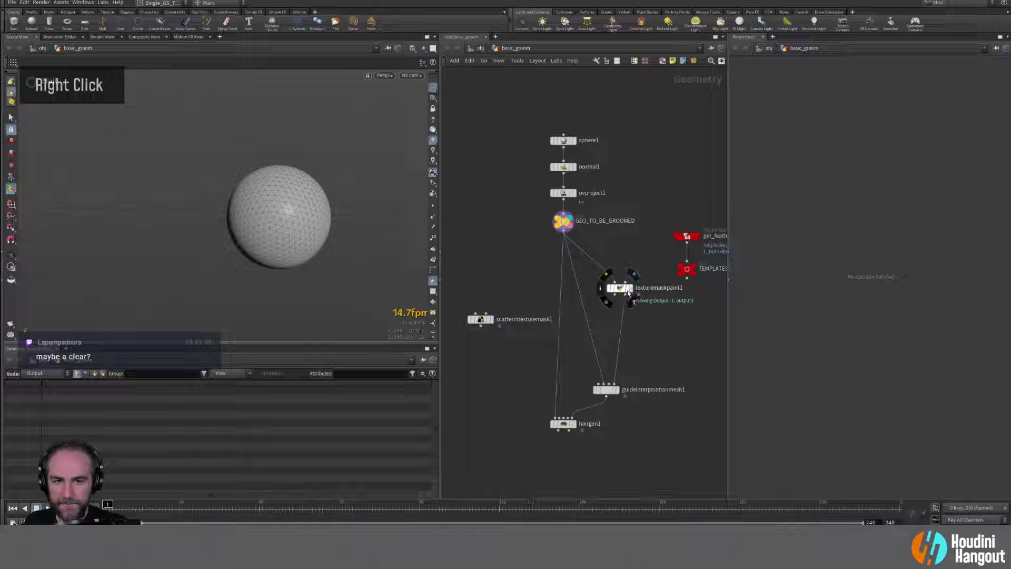
left_click(621, 289)
mouse_move(284, 225)
left_mouse_down("alt")
mouse_move(265, 242)
mouse_move(260, 191)
mouse_move(265, 207)
left_mouse_up("alt")
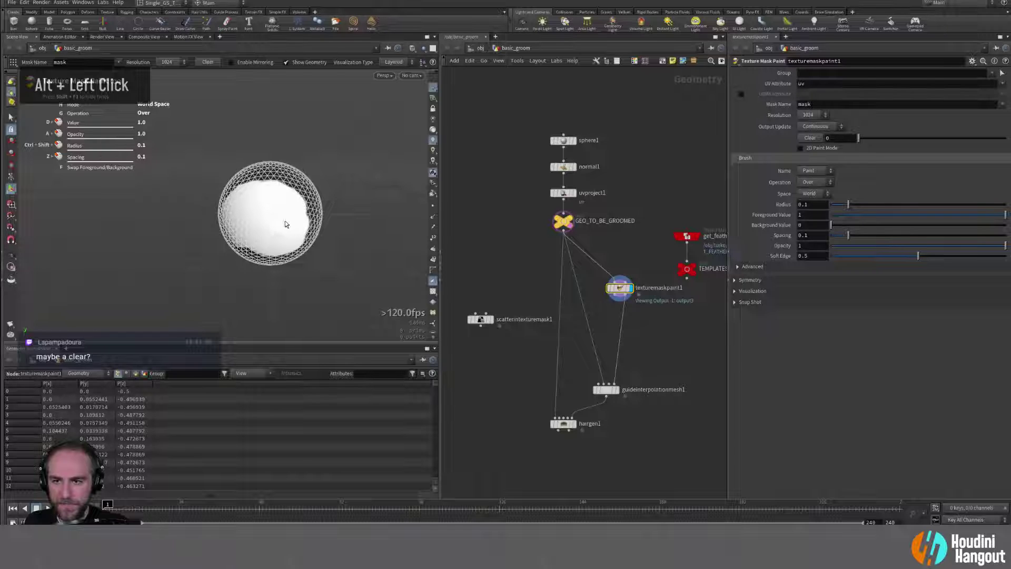
Step: Add a Guide Groom node and feed GEO_TO_BE_GROOMED into its first input
right_click_drag(498, 266, 505, 266, "alt")
key("Tab")
type("guide p")
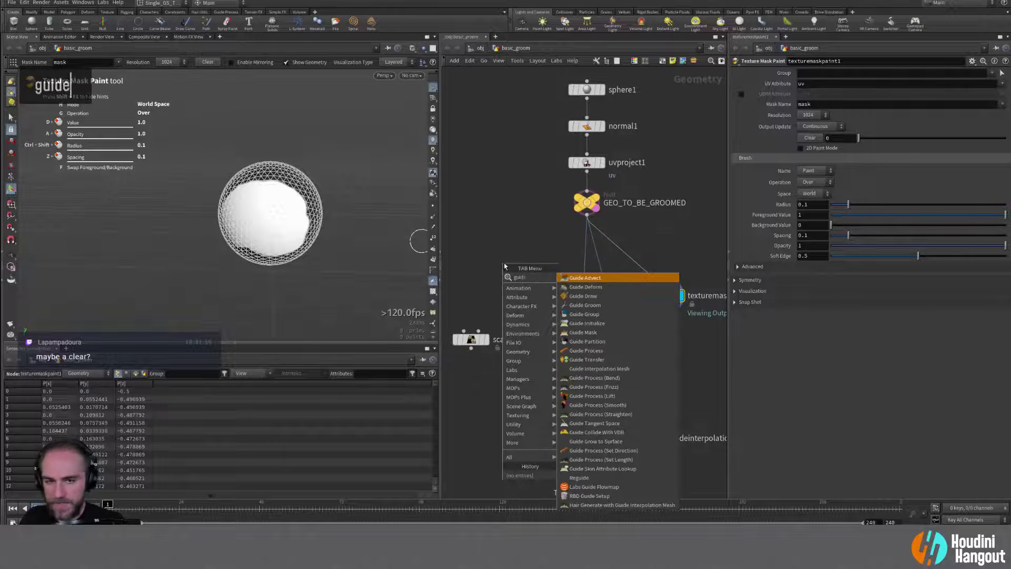
key("Return")
left_click(533, 287)
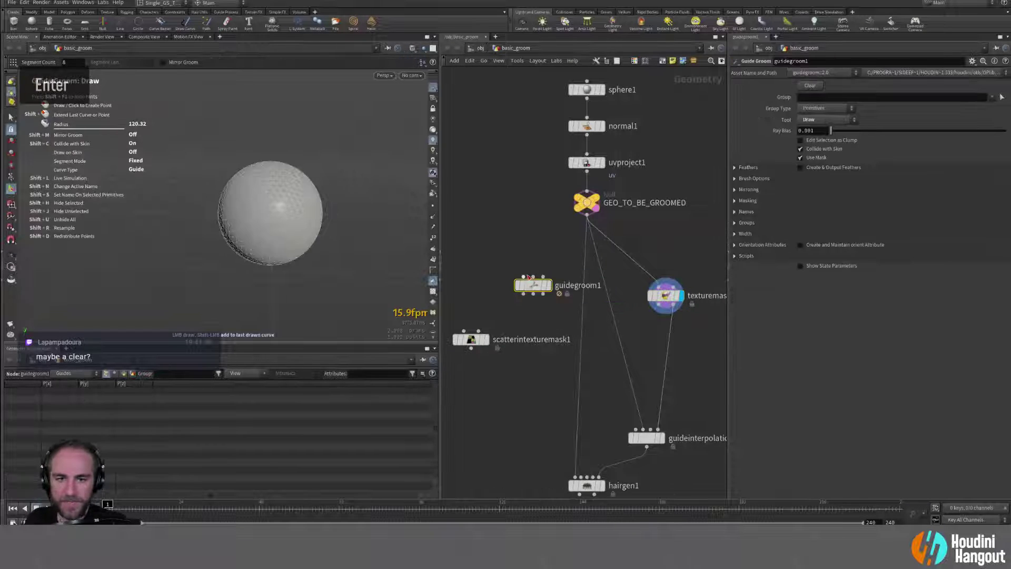
double_click(534, 285)
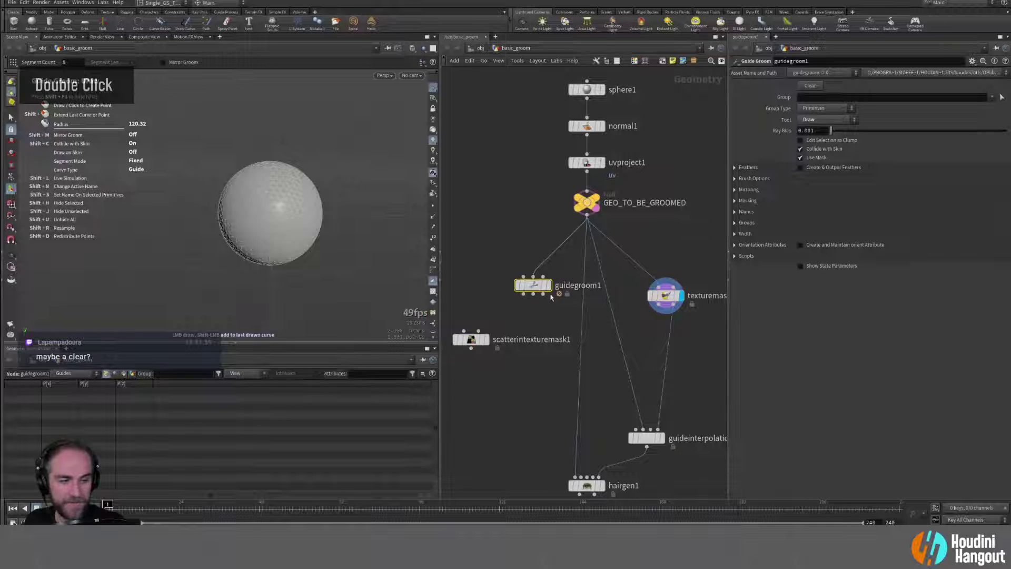
Step: Display guidegroom1 and show the GEO_TO_BE_GROOMED sphere as template geometry
left_click(549, 285)
right_click_drag(316, 152, 343, 158, "alt")
left_click_drag(347, 200, 356, 217, "alt")
middle_click_drag(364, 222, 332, 205, "alt")
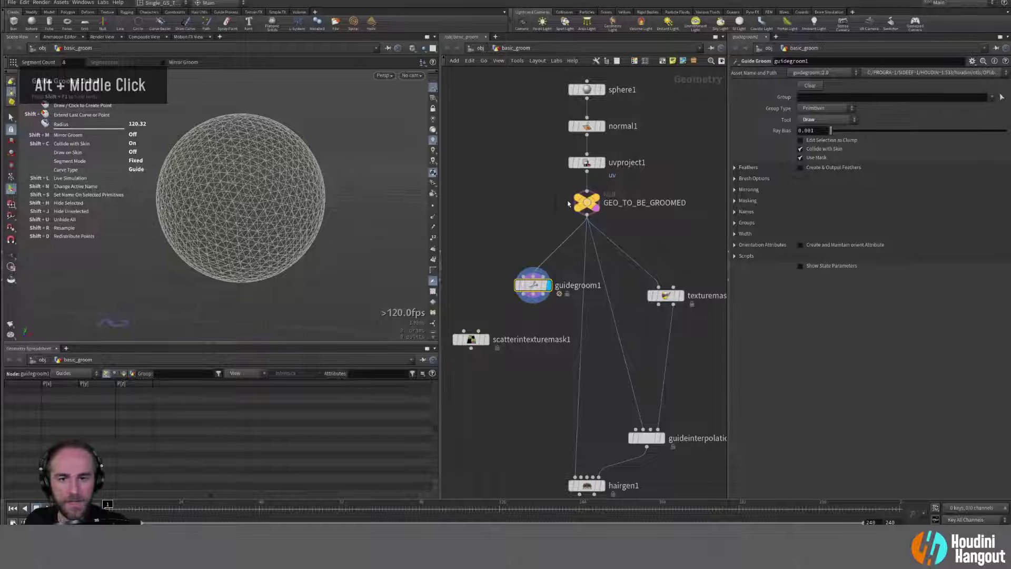
left_click(594, 202, "ctrl")
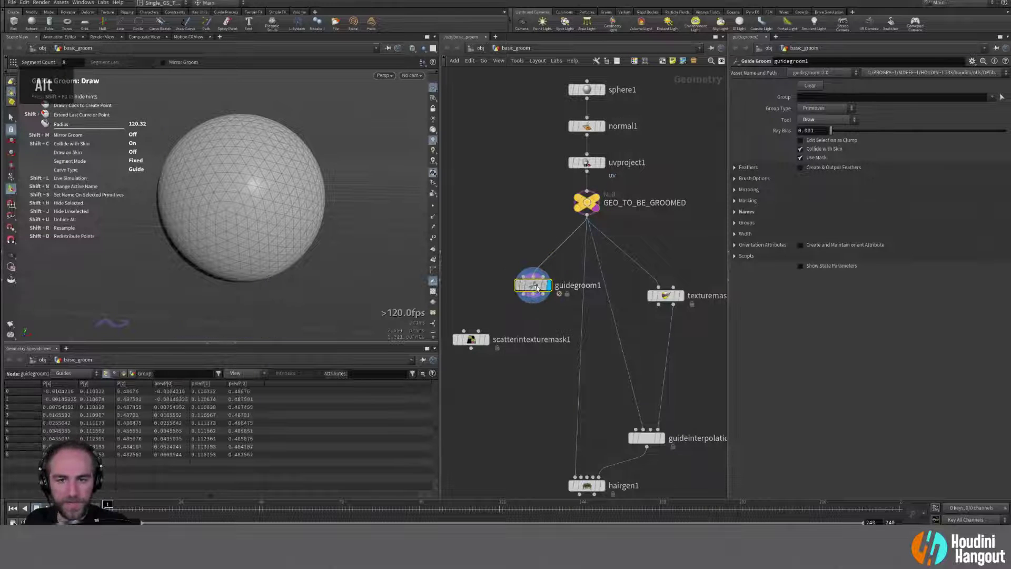
Step: Enable Create & Output Feathers on guidegroom1 and set its template geometry source to ../TEMPLATES
left_click(801, 167)
left_click(769, 167)
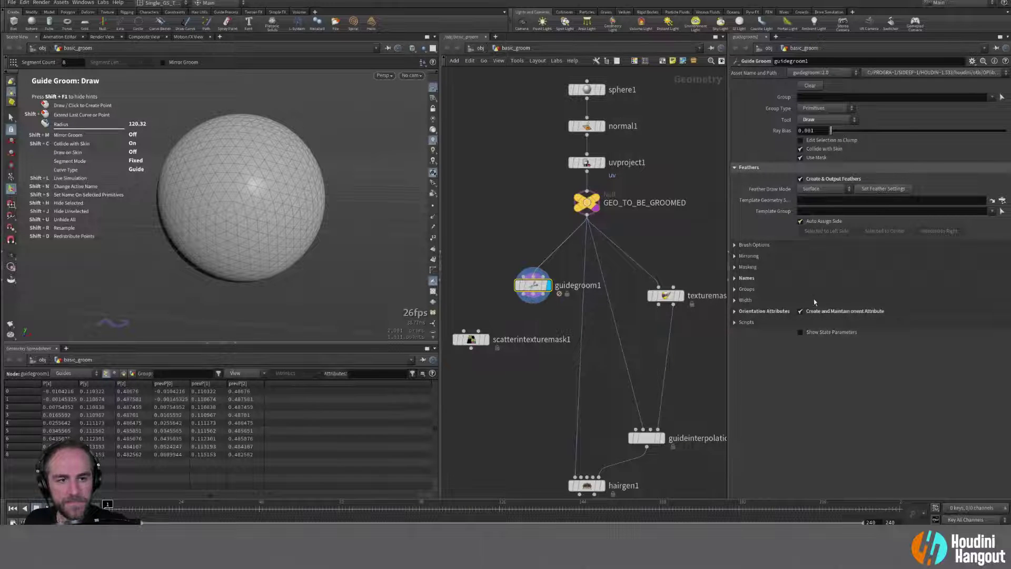
left_click(801, 310)
left_click(735, 311)
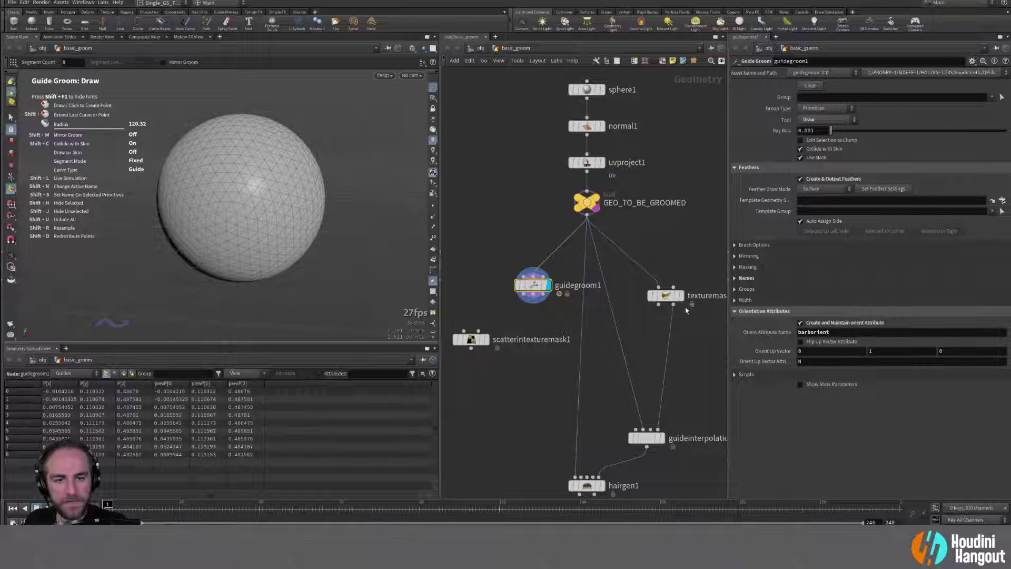
right_click_drag(686, 310, 624, 248, "alt")
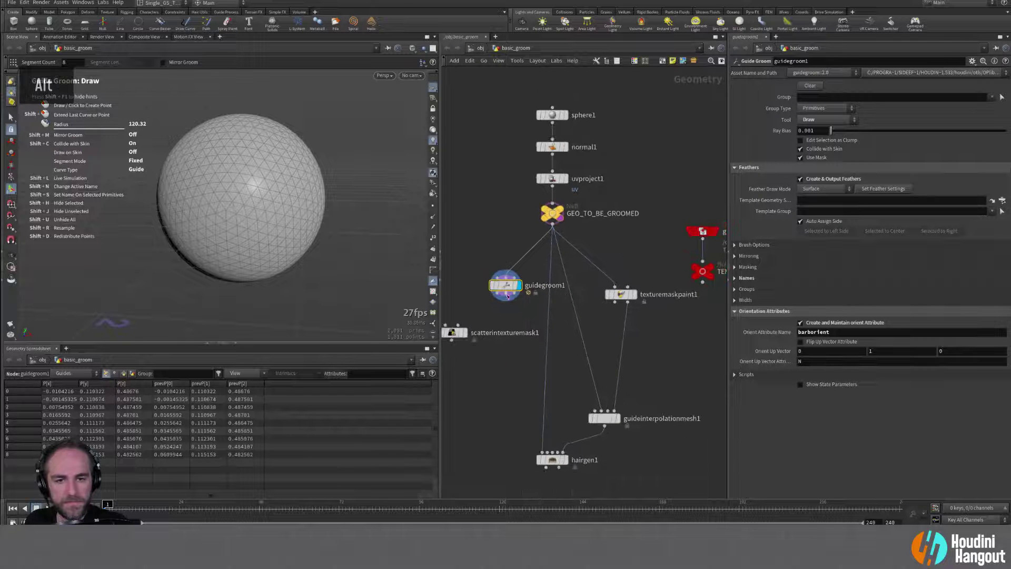
left_click_drag(704, 271, 822, 201)
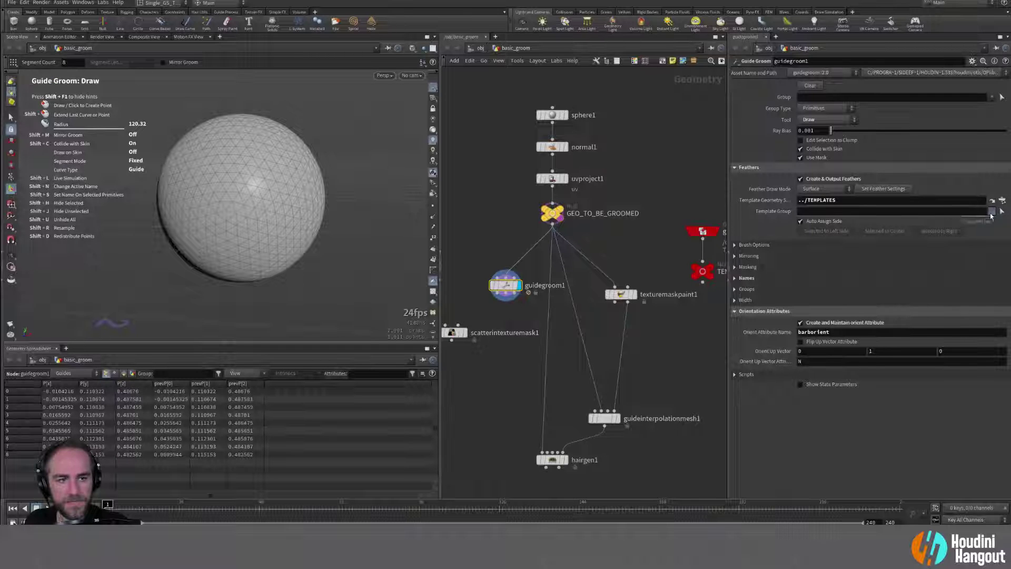
Step: Try to pick guidegroom1's template group from the group list and by selecting feather geometry in the viewport
double_click(553, 213)
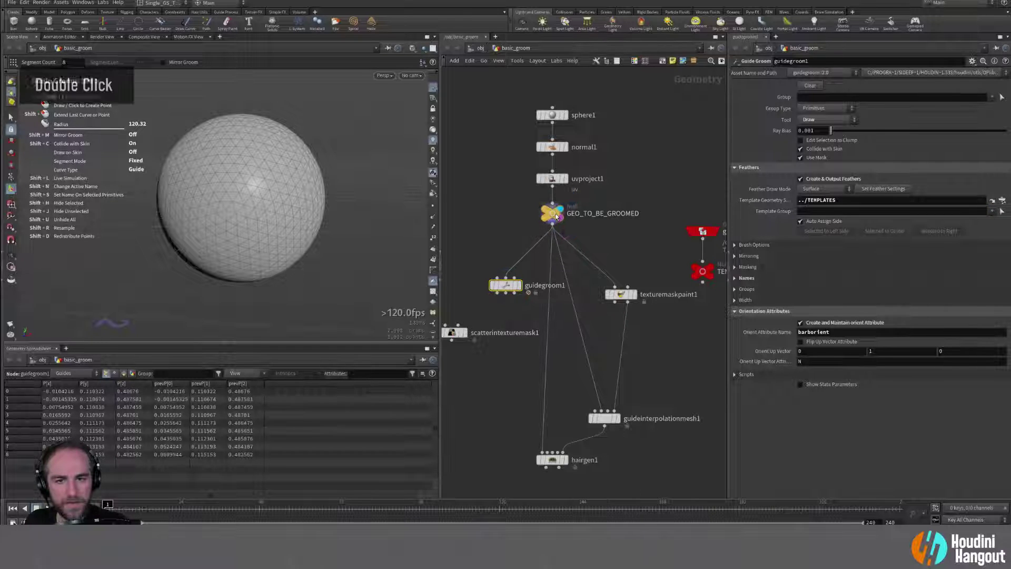
double_click(514, 292)
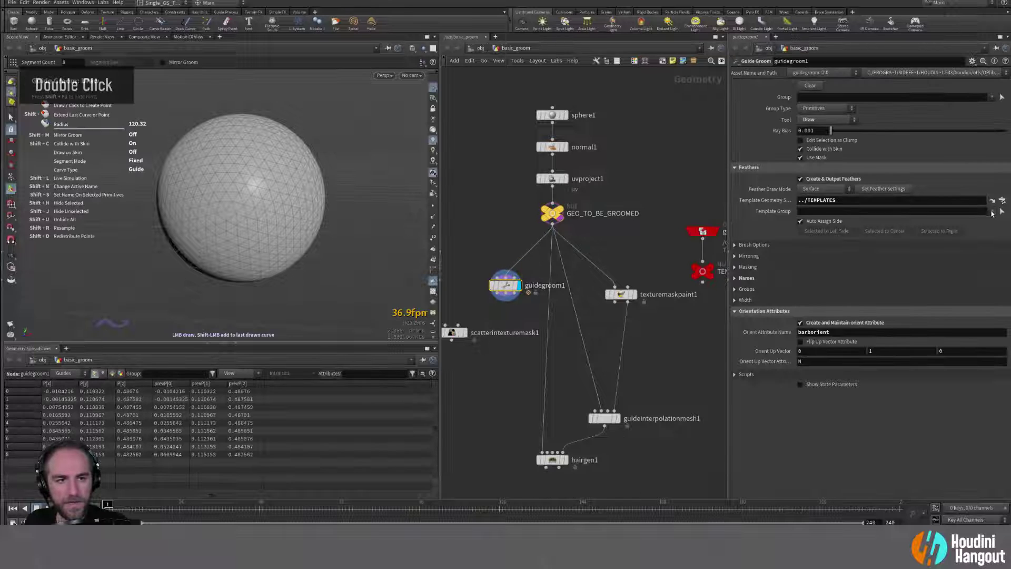
left_click(992, 212)
left_click(1002, 212, "ctrl")
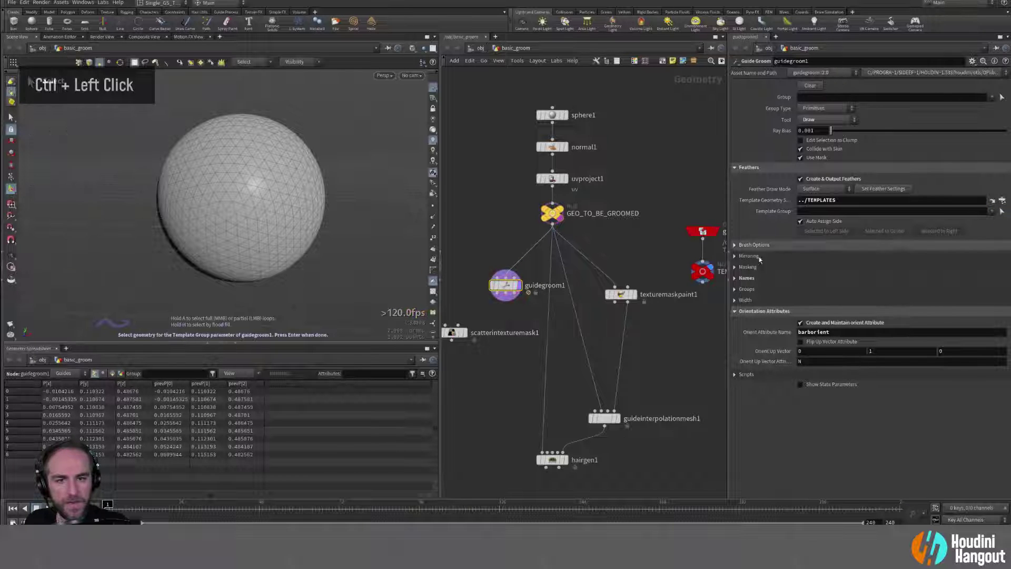
middle_click_drag(286, 182, 280, 163, "alt")
left_click_drag(280, 162, 343, 209, "alt")
left_click(570, 230)
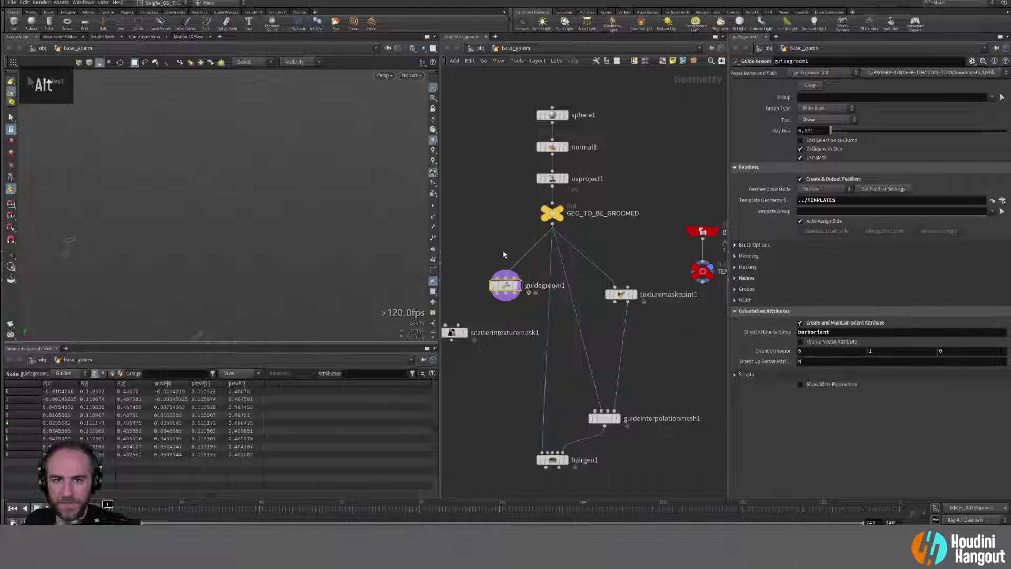
middle_click_drag(300, 255, 294, 231, "alt")
right_click_drag(299, 179, 226, 196, "alt")
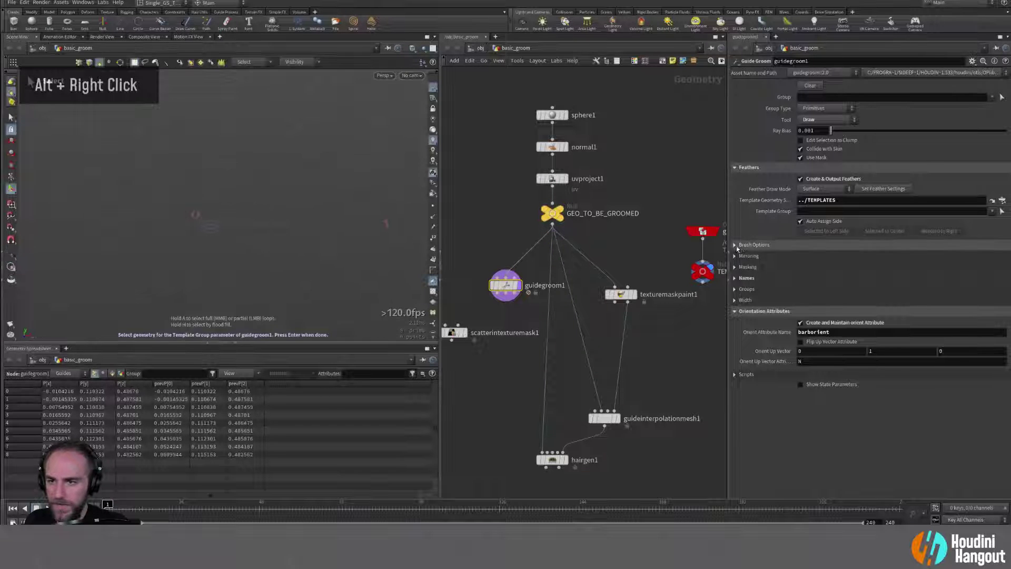
Step: Trace get_feather_templates back to the turkey_feather_templates object and inspect its feather_templates file cache path
double_click(705, 232)
left_click_drag(264, 248, 336, 212, "alt")
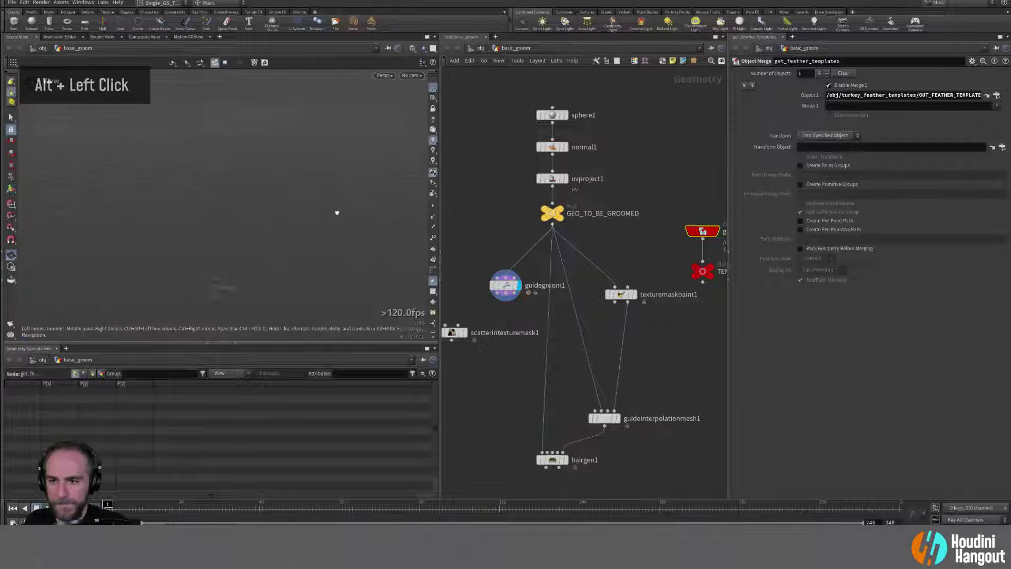
middle_click_drag(336, 213, 294, 204, "alt")
right_click_drag(294, 204, 254, 216, "alt")
left_click_drag(255, 216, 278, 248, "alt")
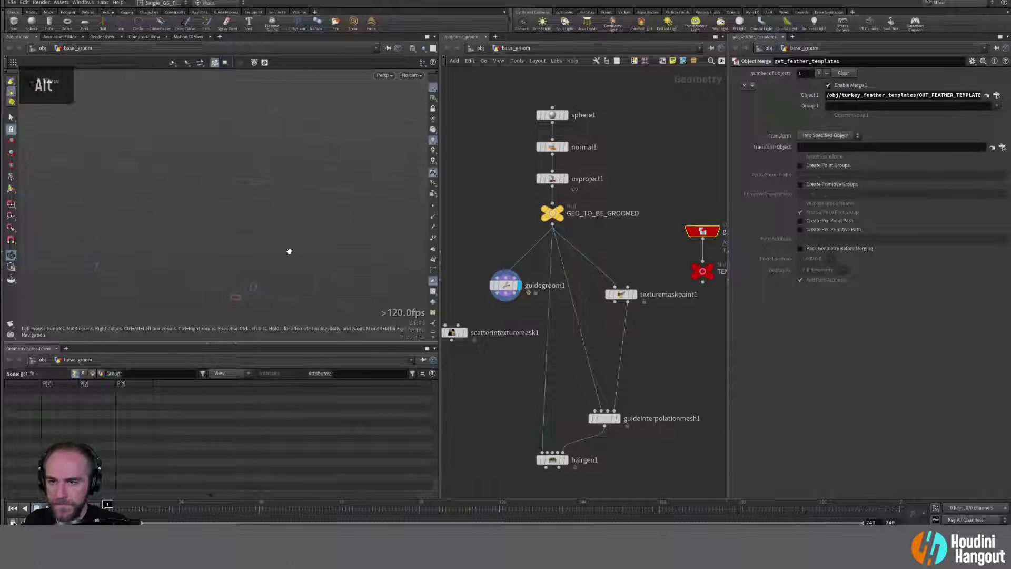
middle_click_drag(346, 250, 324, 234, "alt")
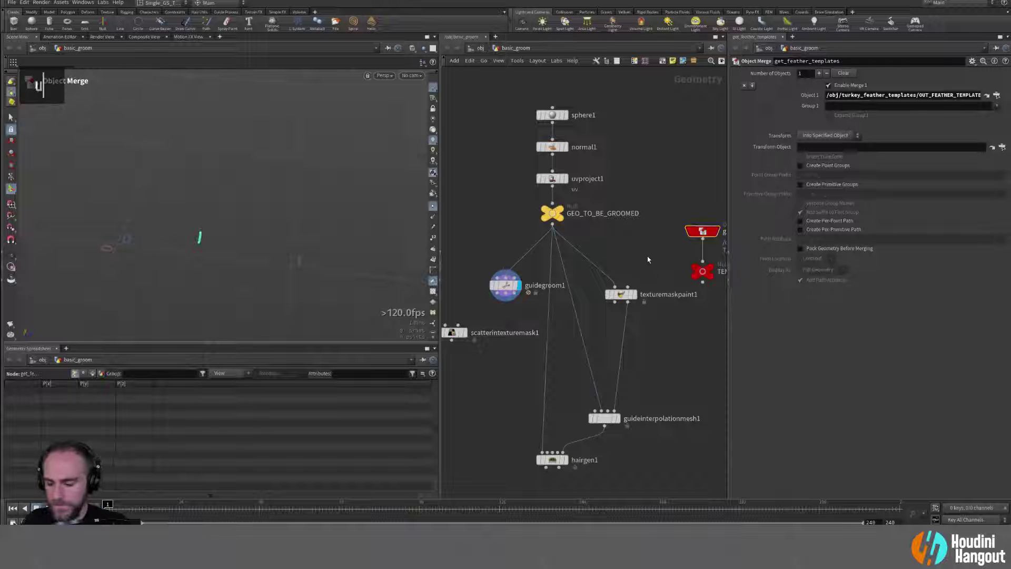
key("u")
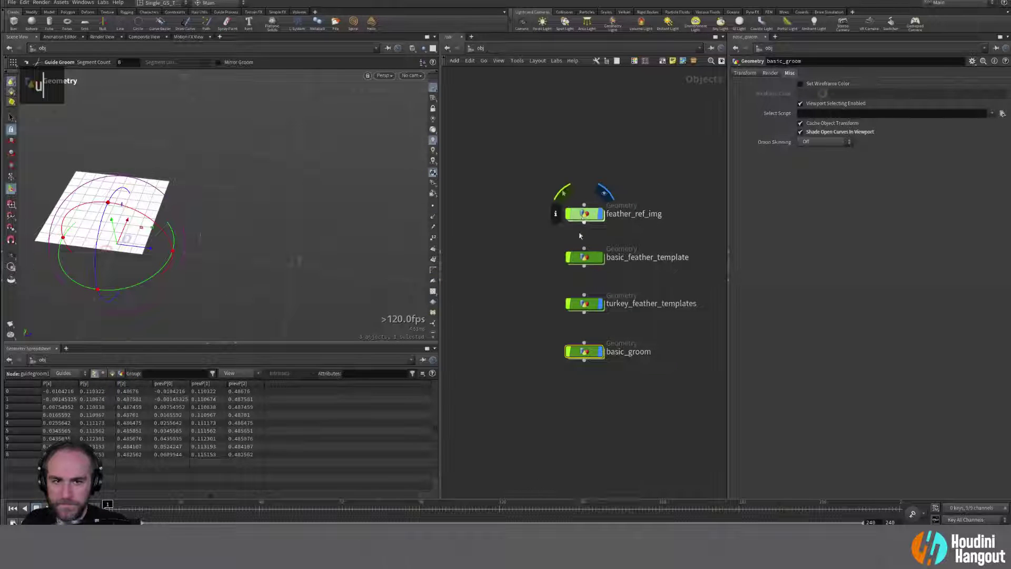
left_click(590, 306)
double_click(590, 305)
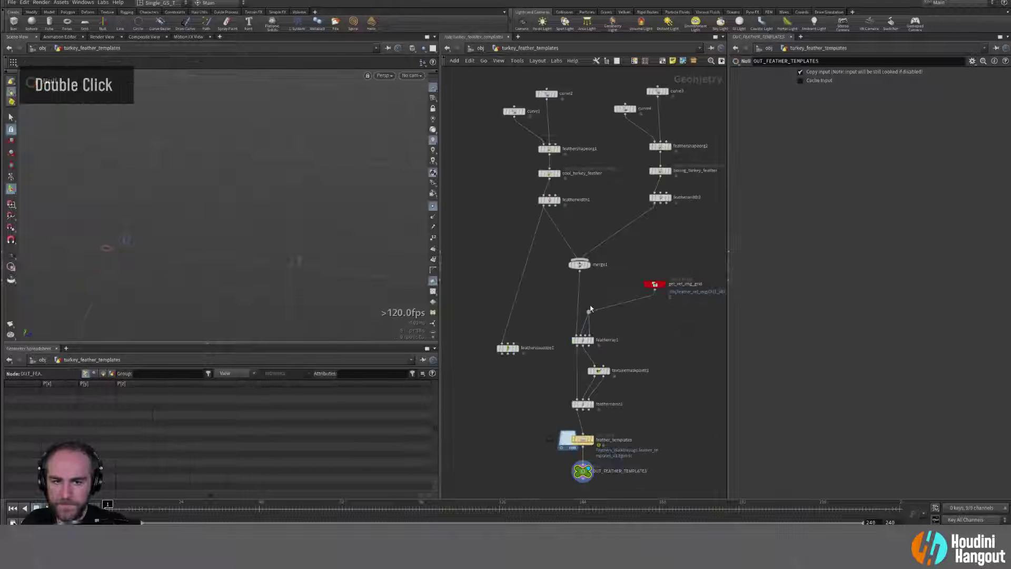
double_click(589, 441)
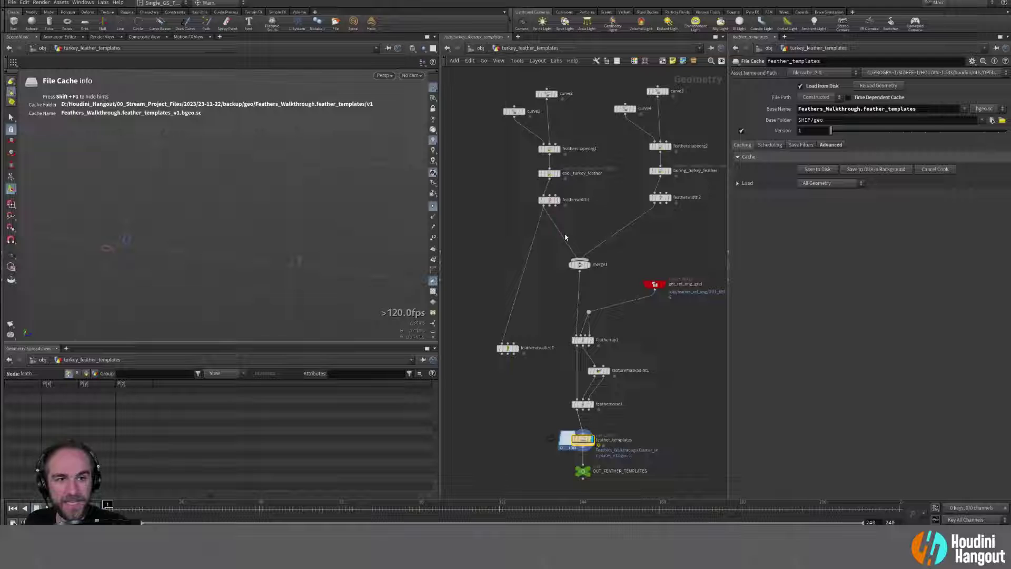
Step: Save the scene as Feathers_Walkthrough.hip in the parent project folder, overwriting the existing file, and dismiss the error dialogs
left_click(11, 4)
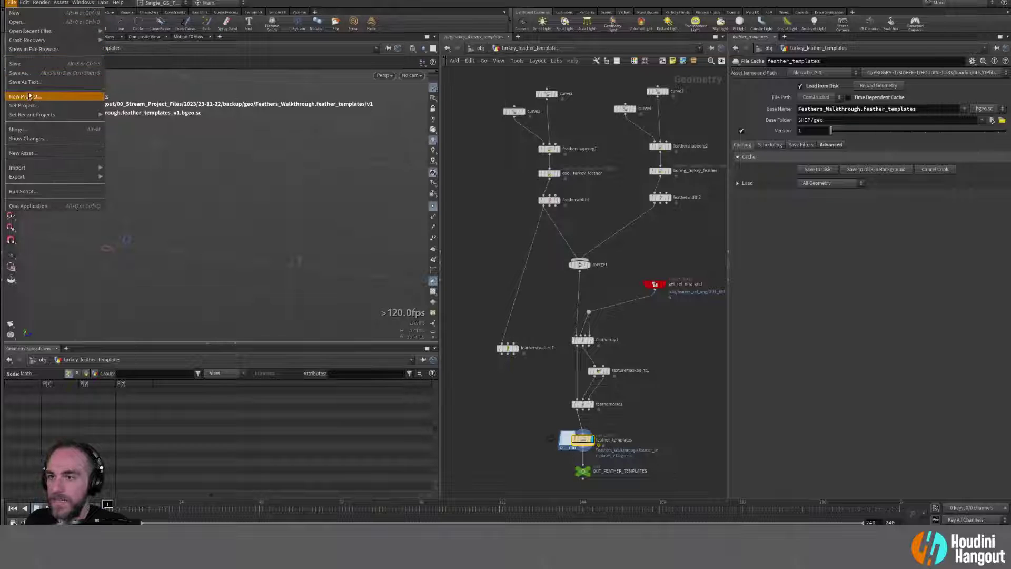
left_click(27, 73)
left_click(236, 214)
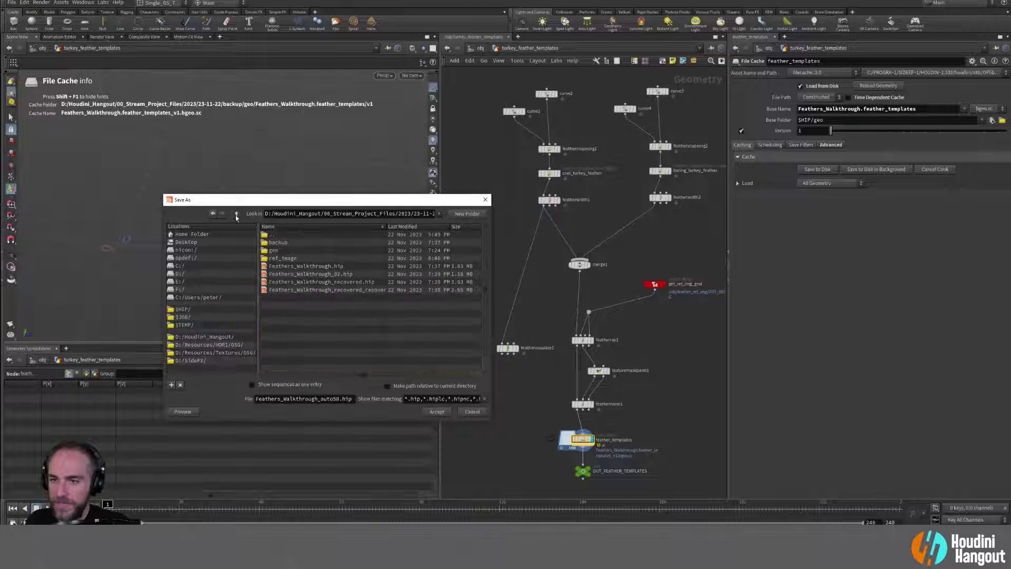
left_click(306, 266)
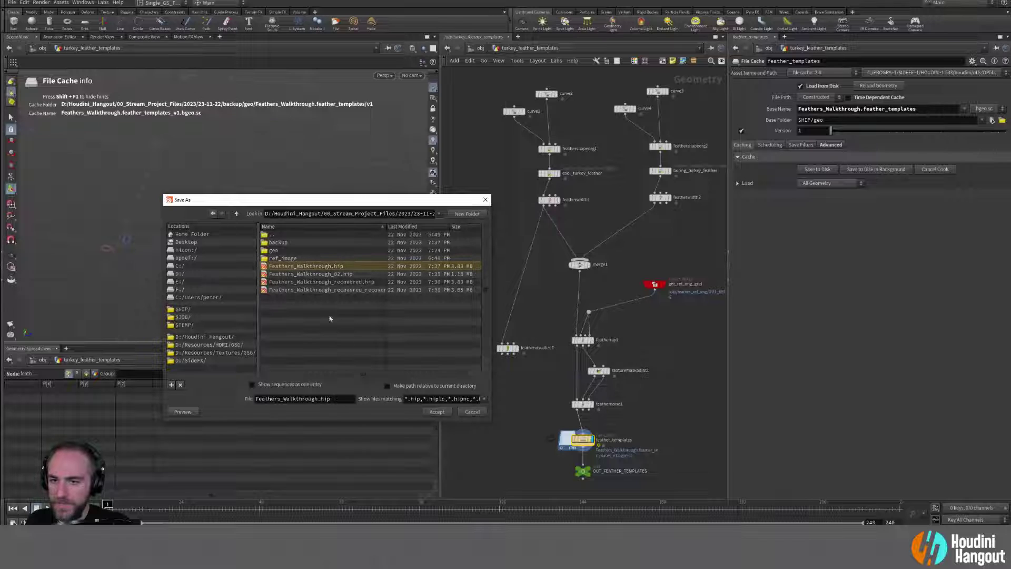
left_click(435, 411)
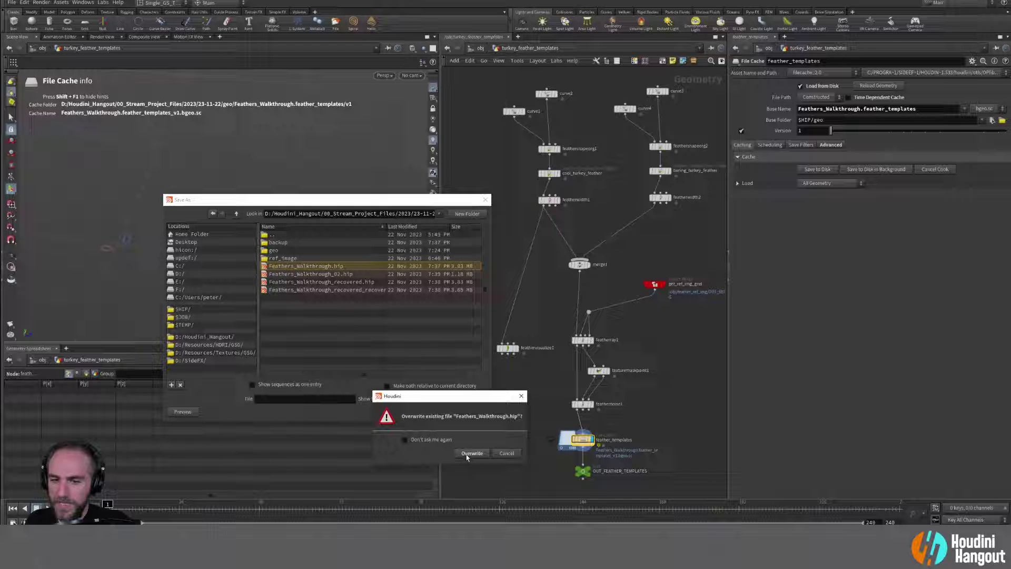
left_click(469, 454)
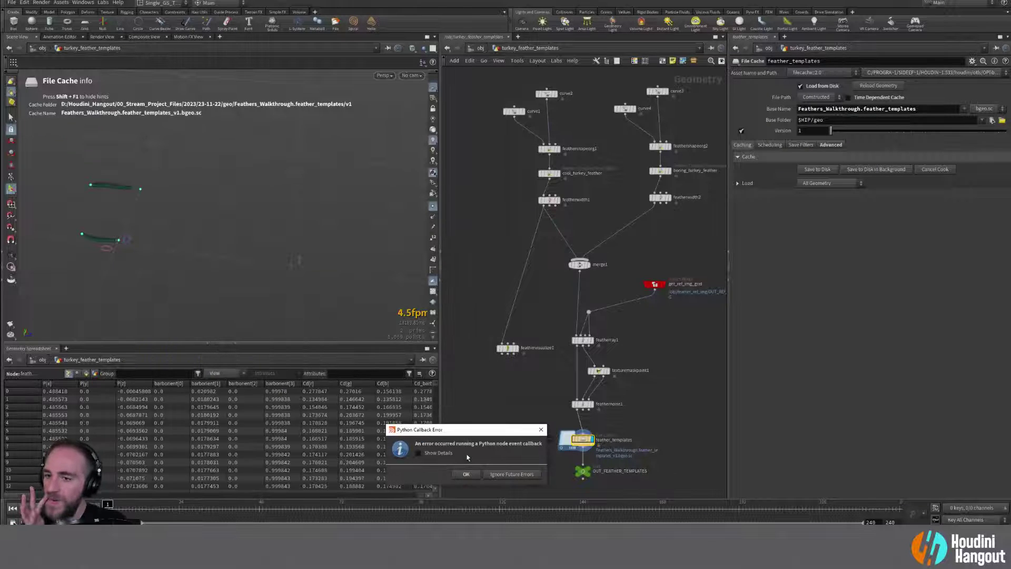
left_click(465, 474)
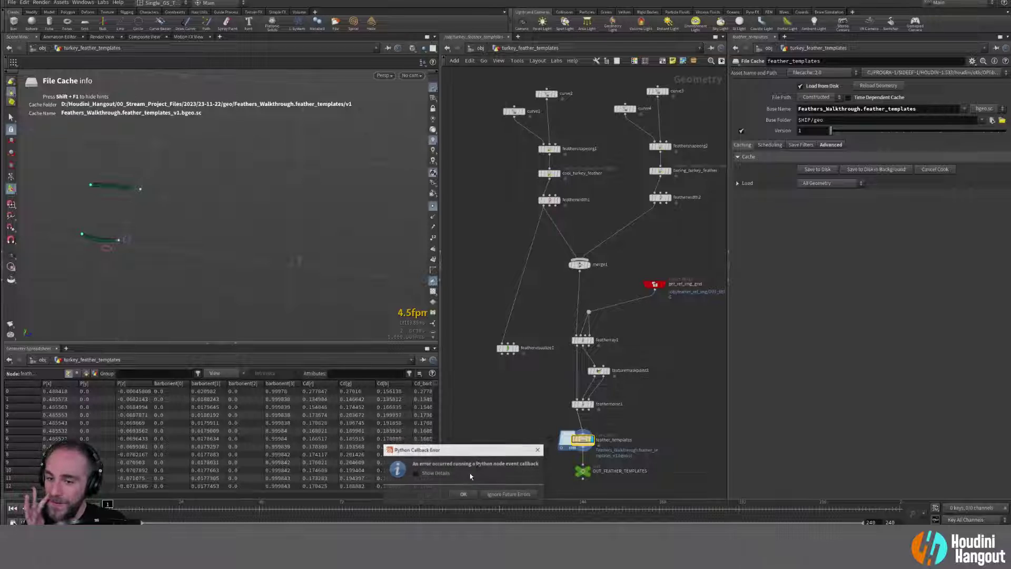
left_click(487, 498)
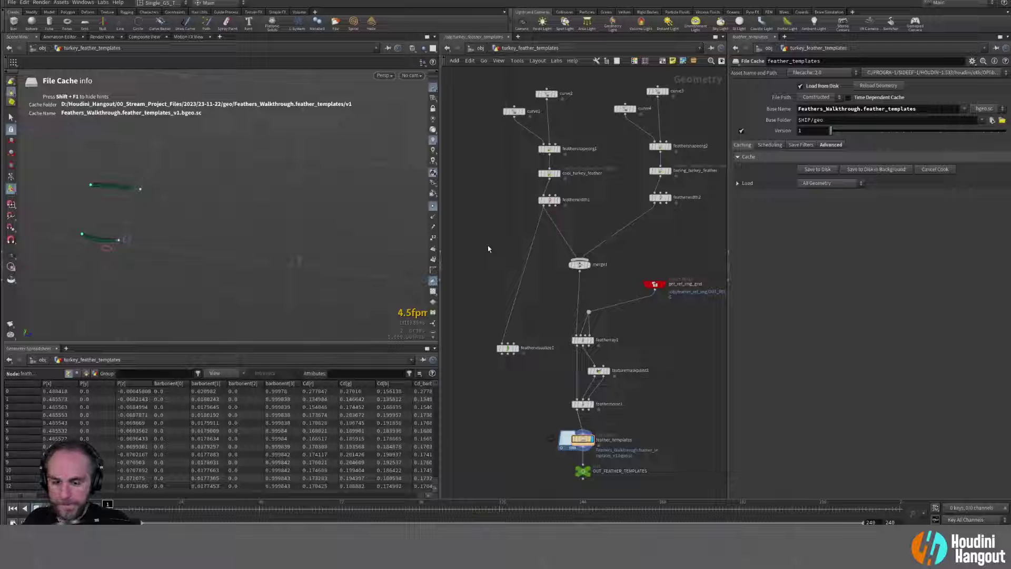
Step: Return to the basic_groom network and check the outputs of guidegroom1 and GEO_TO_BE_GROOMED
key("u")
double_click(585, 350)
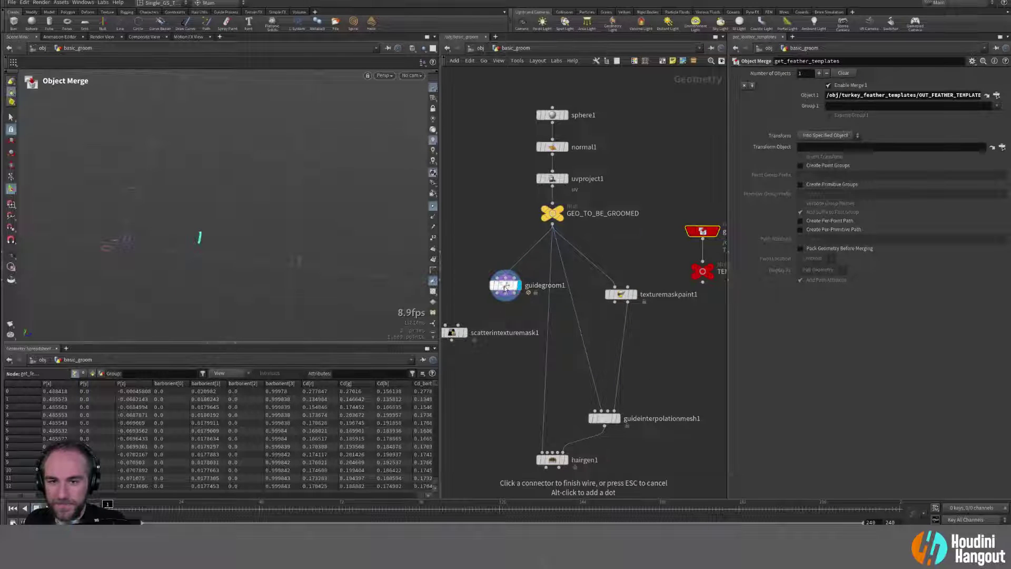
double_click(507, 286)
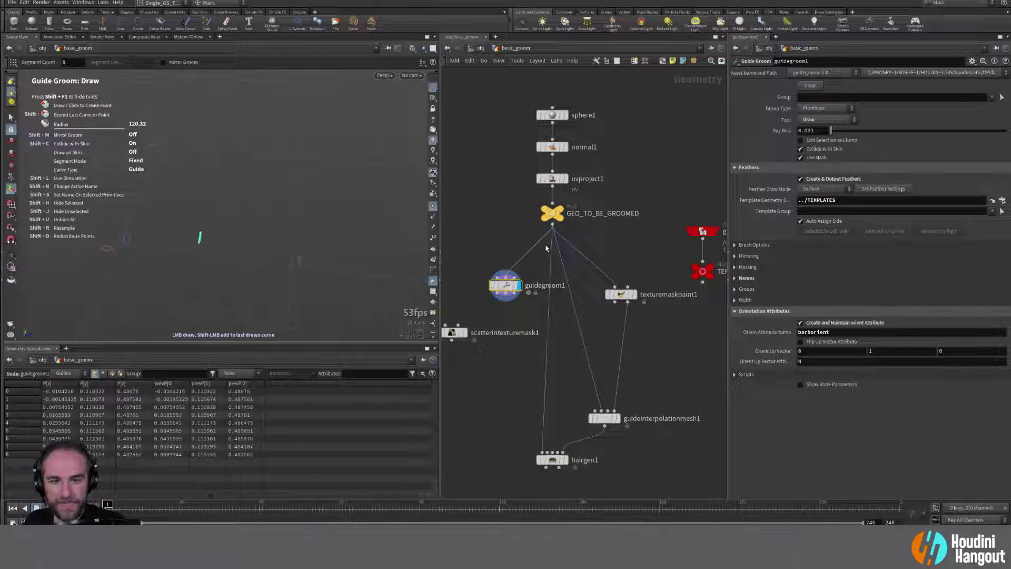
double_click(552, 212)
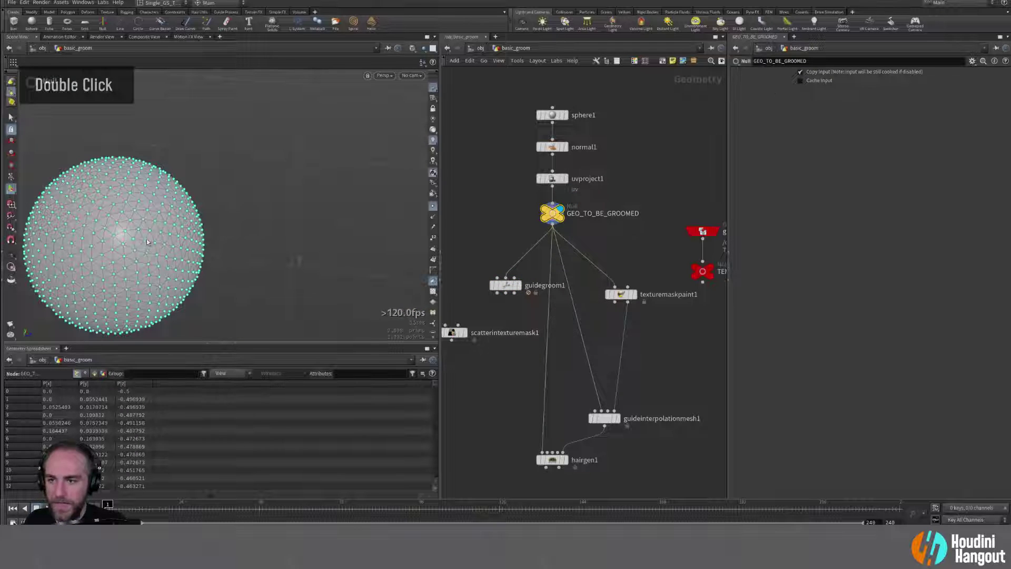
middle_click(140, 259)
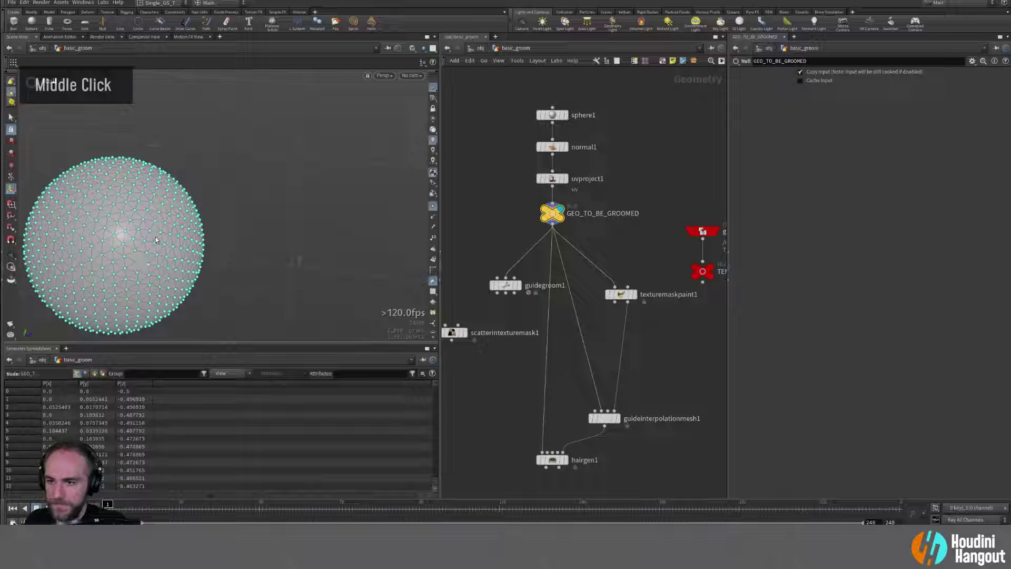
key("Escape")
left_click_drag(148, 251, 248, 227, "alt")
Step: Clear guidegroom1 and set its template group to cool_turkey_feather, with the GEO_TO_BE_GROOMED sphere shown as template geometry
left_click(506, 286)
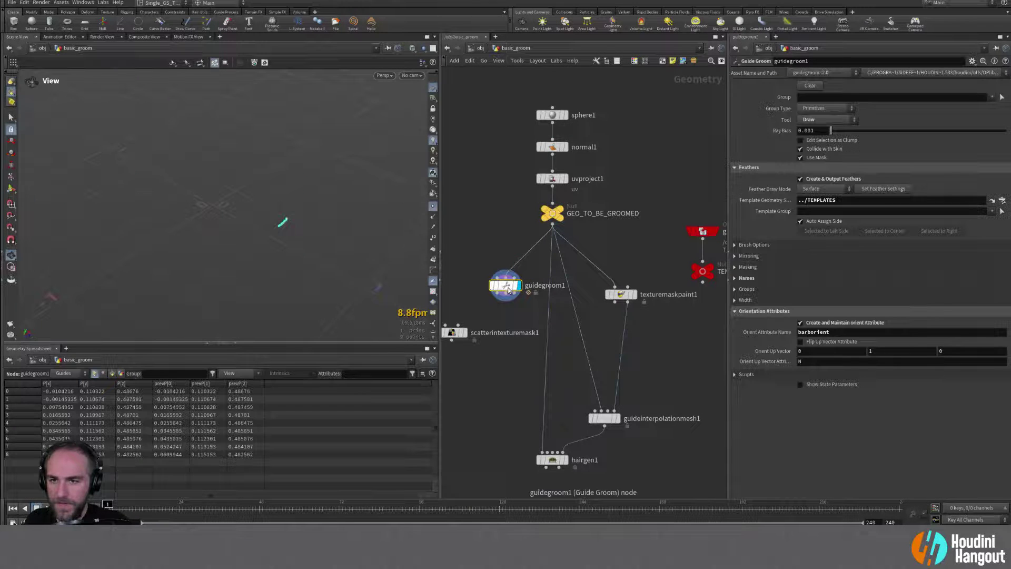
left_click(811, 87)
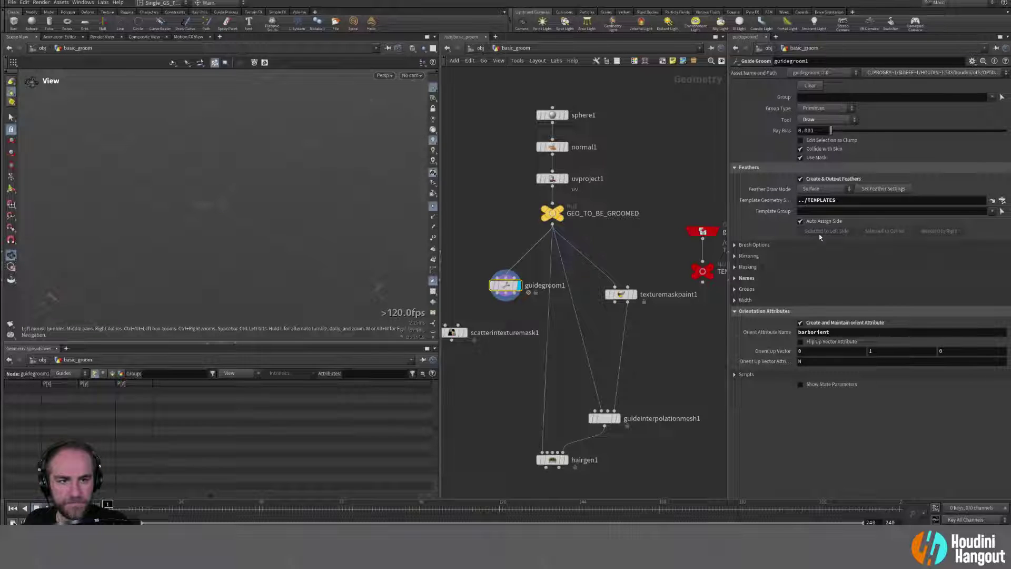
left_click(1002, 211)
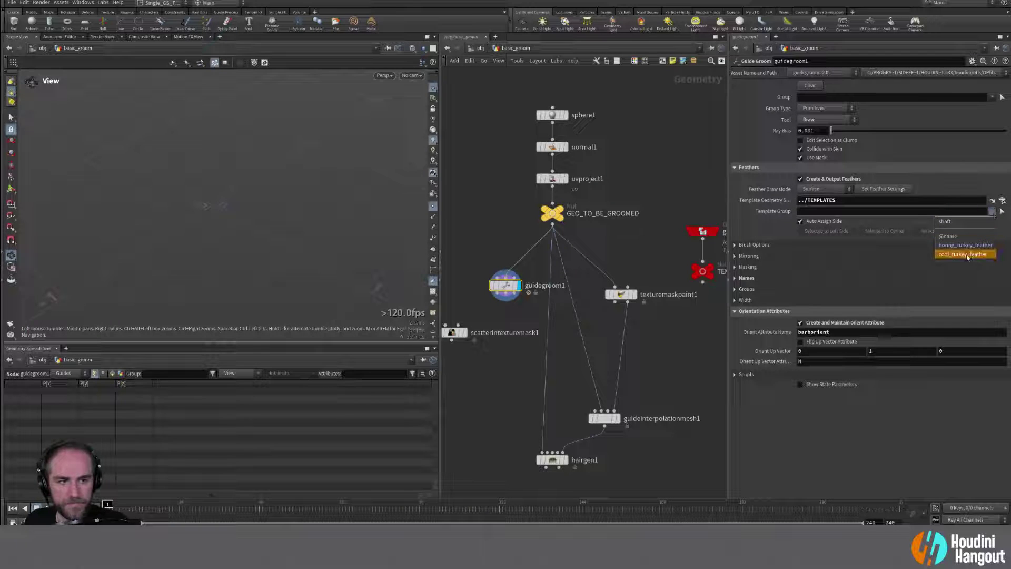
left_click(967, 253)
left_click(559, 216, "ctrl")
left_click_drag(356, 237, 268, 222, "alt")
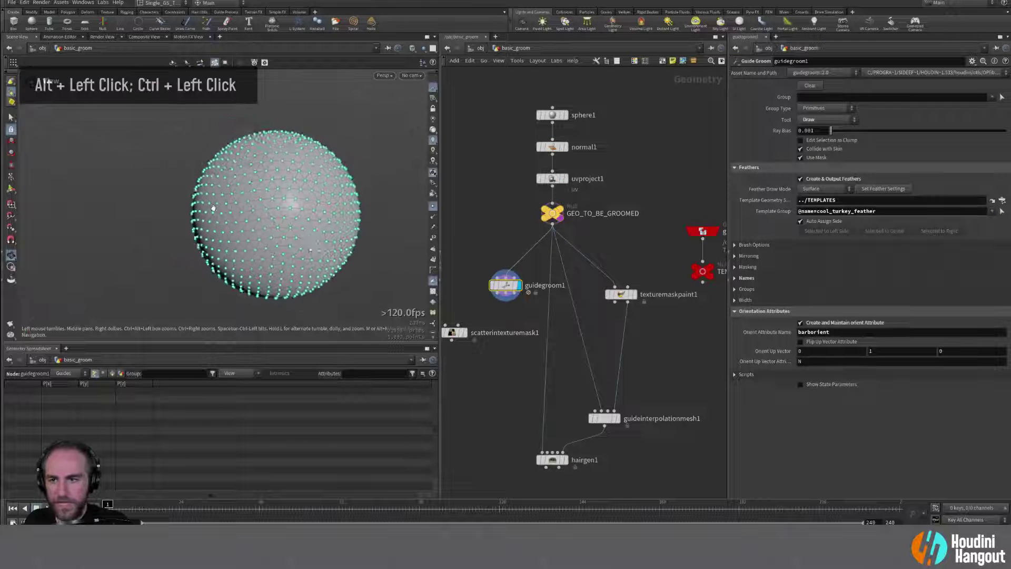
Step: Activate guidegroom1's interactive grooming tool, show its brush options and set the tool to Plant
right_click_drag(268, 223, 268, 175, "alt")
left_click_drag(268, 176, 245, 183, "alt")
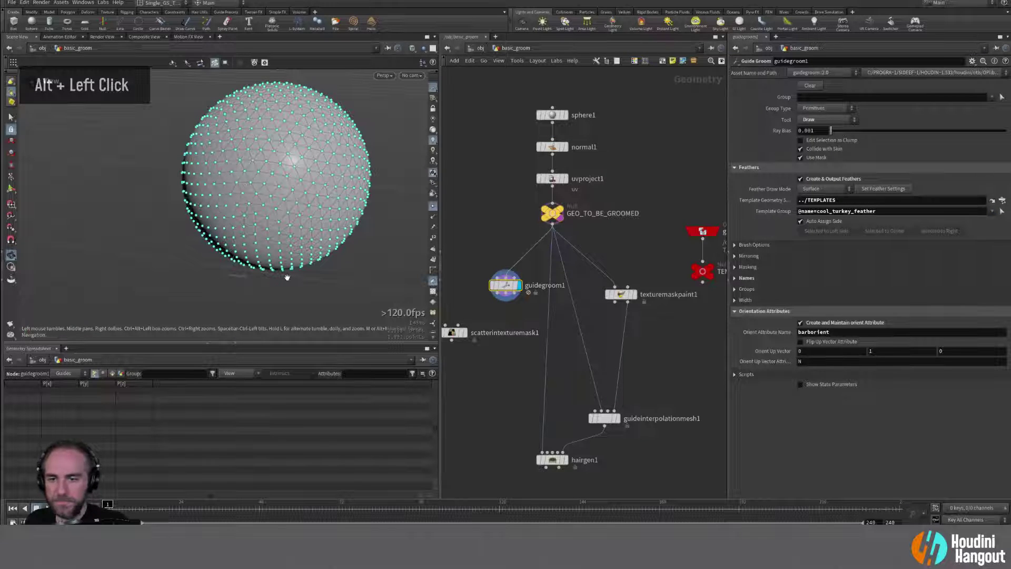
key("Return")
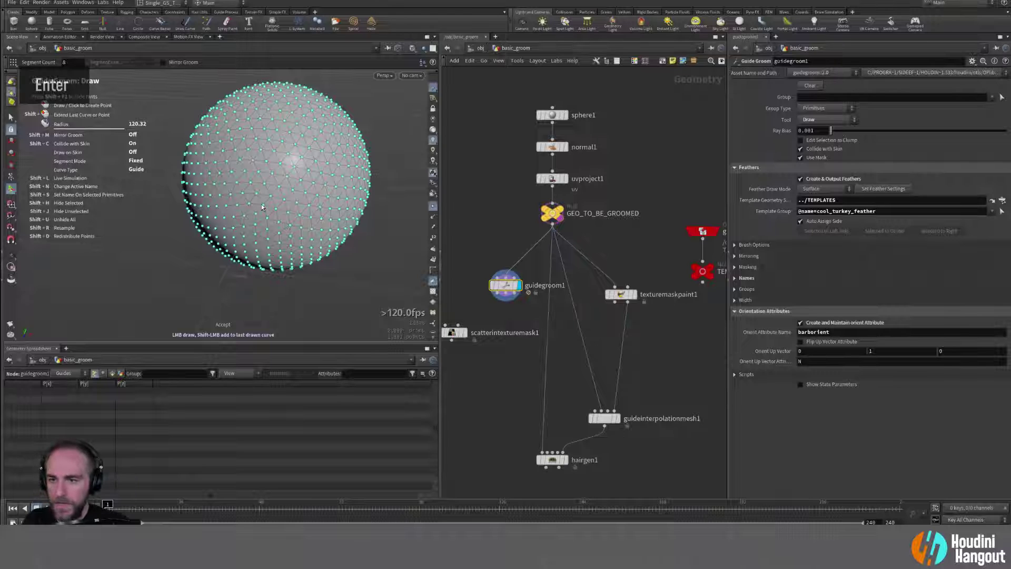
left_click(737, 245)
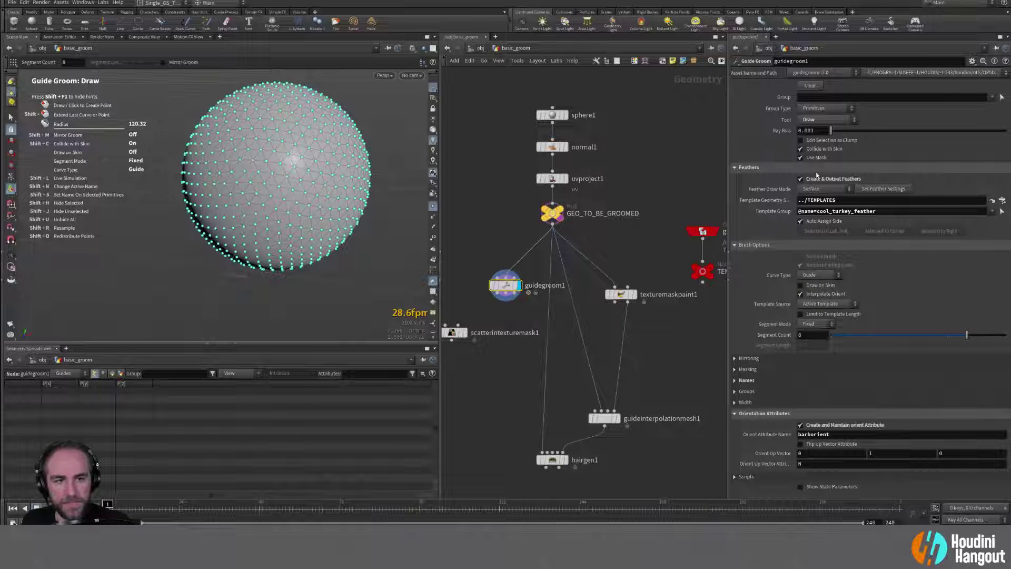
double_click(814, 120)
left_click(813, 140)
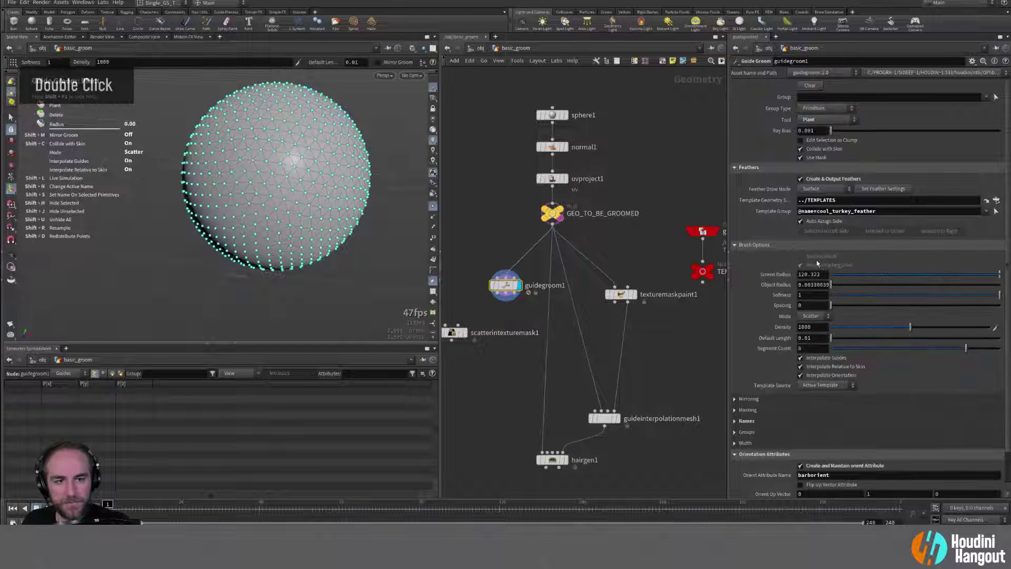
Step: Set the Plant brush to Single mode, turn off Interpolate Guides and set the default length to 0.3
left_click(813, 319)
left_click(815, 313)
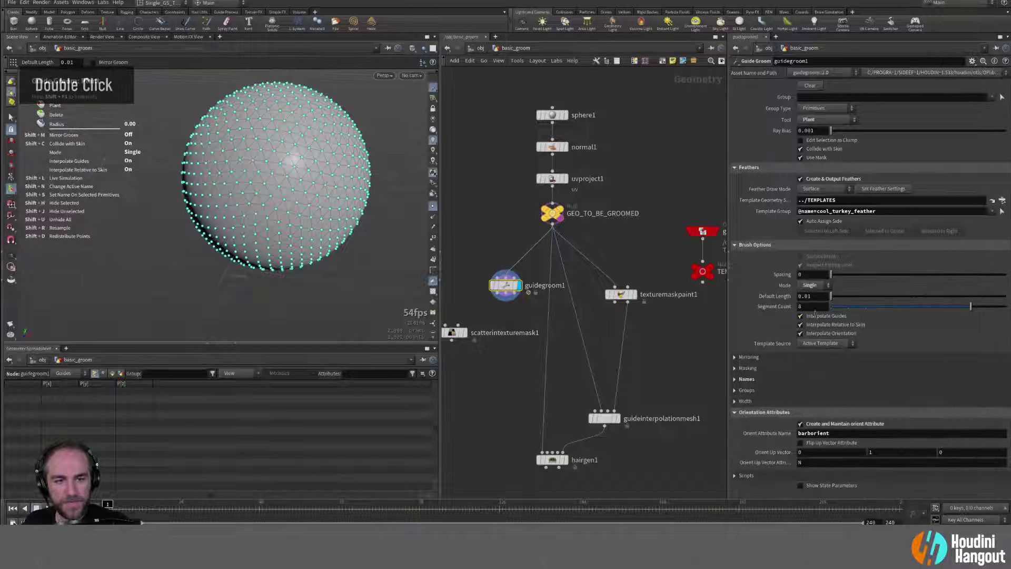
left_click(800, 316)
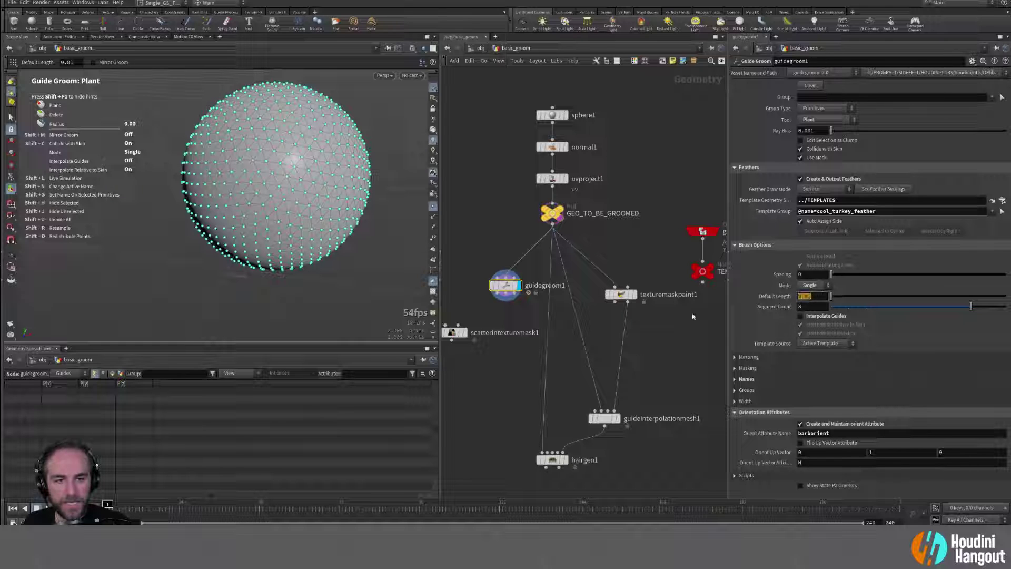
type("0.3")
key("Return")
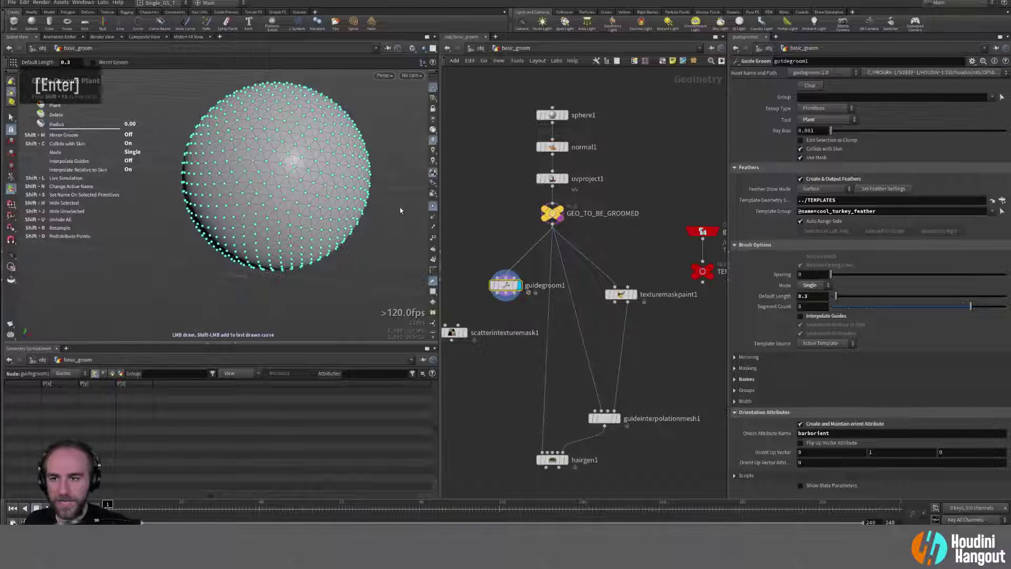
Step: Plant several cool_turkey_feather guides on the lower front of the sphere and undo the last two changes
mouse_move(369, 210)
left_mouse_down("alt")
mouse_move(213, 216)
mouse_move(201, 263)
left_mouse_up("alt")
left_click(254, 213)
mouse_move(250, 239)
left_mouse_down("alt")
mouse_move(234, 238)
mouse_move(248, 242)
mouse_move(247, 264)
left_mouse_up("alt")
key("ctrl+z")
key("ctrl+z")
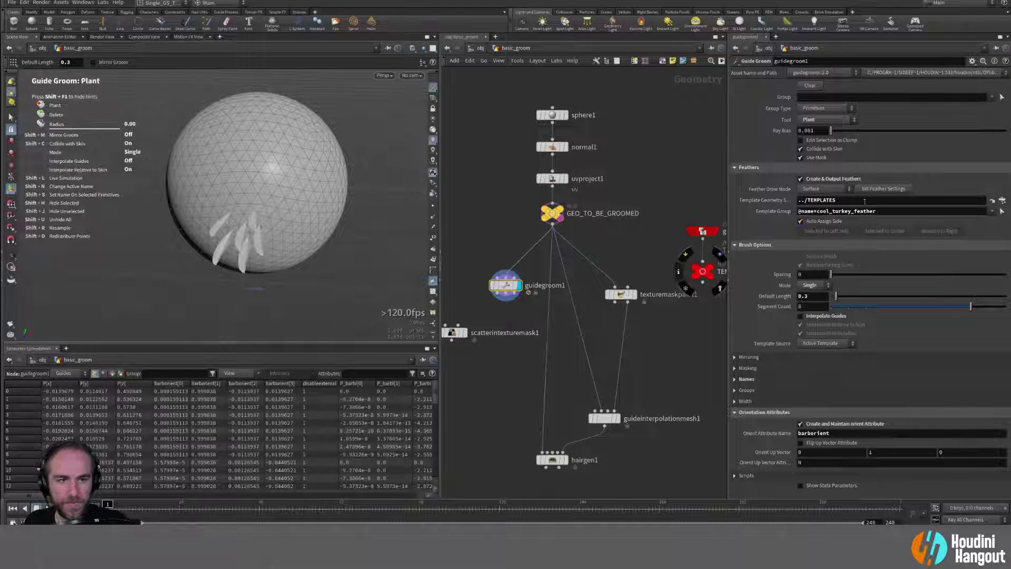
Step: Switch guidegroom1's template group to boring_turkey_feather and plant more single feathers around the sphere
left_click(992, 211)
left_click(970, 240)
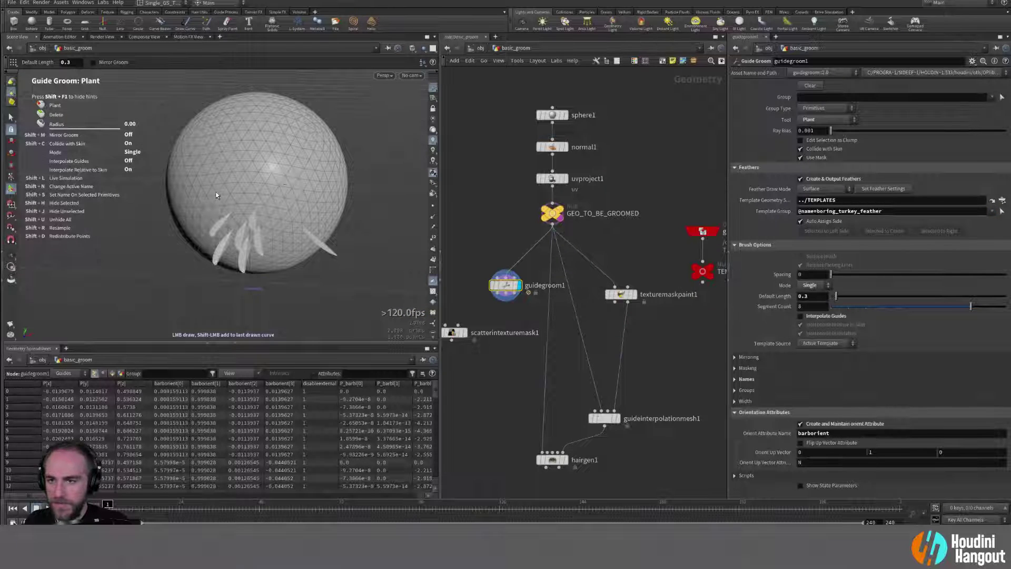
left_click_drag(216, 196, 195, 235, "alt")
double_click(226, 267)
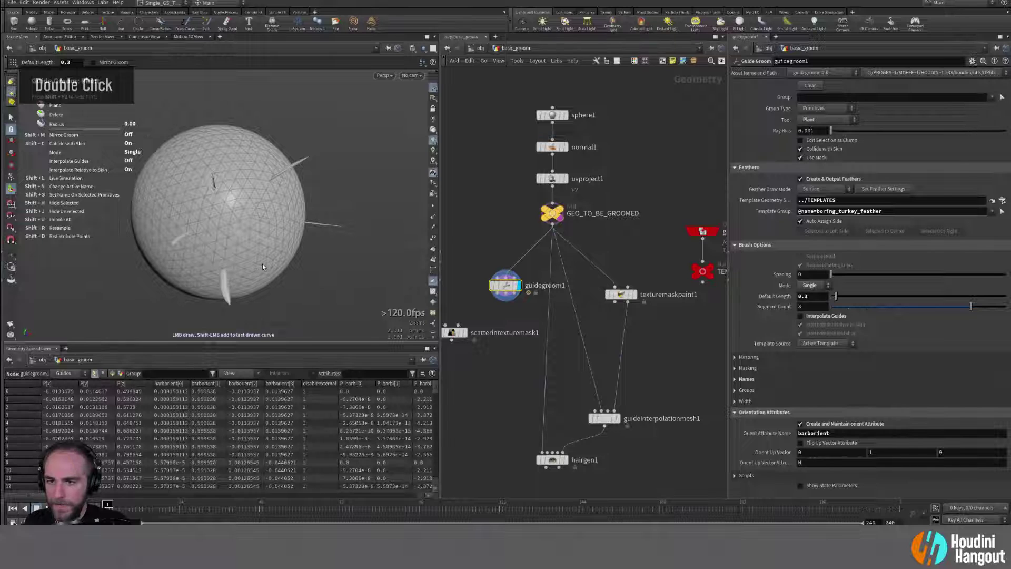
right_click_drag(265, 268, 253, 237, "alt")
mouse_move(253, 238)
left_mouse_down("alt")
mouse_move(227, 227)
mouse_move(248, 232)
left_mouse_up("alt")
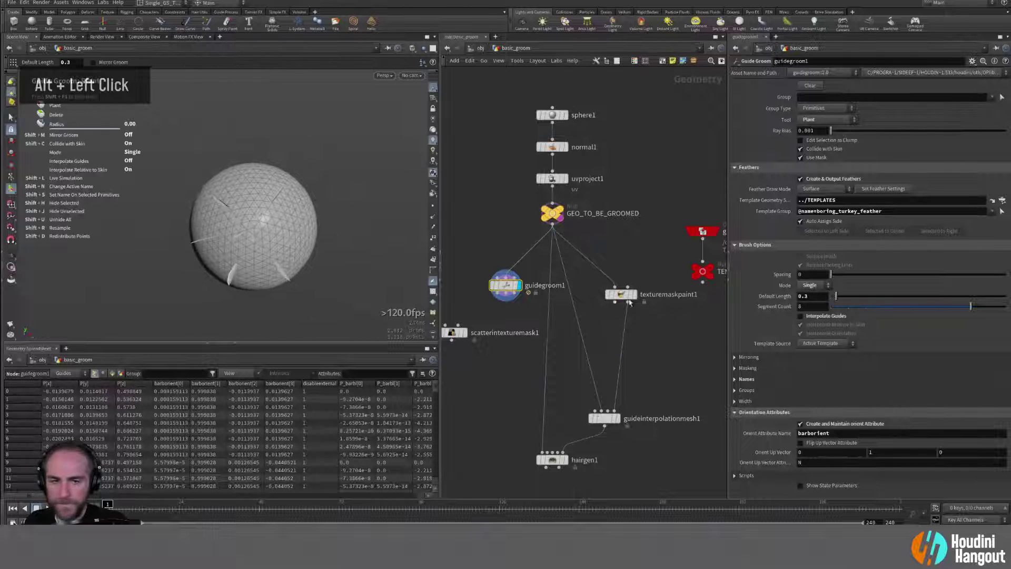
Step: Display texturemaskpaint1 with its mask paint tool active, after briefly checking guideinterpolationmesh1
double_click(634, 299)
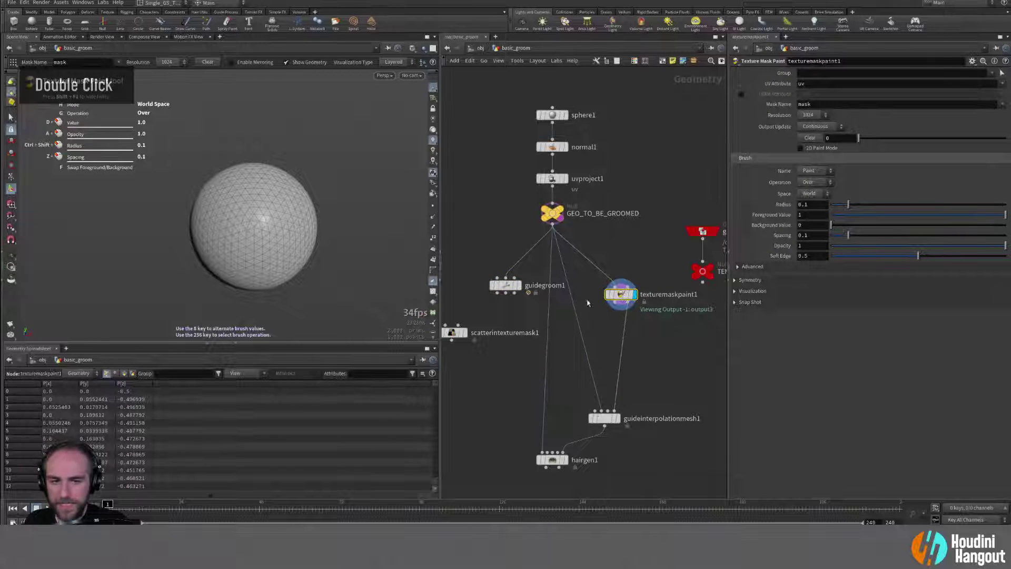
key("Return")
key("Escape")
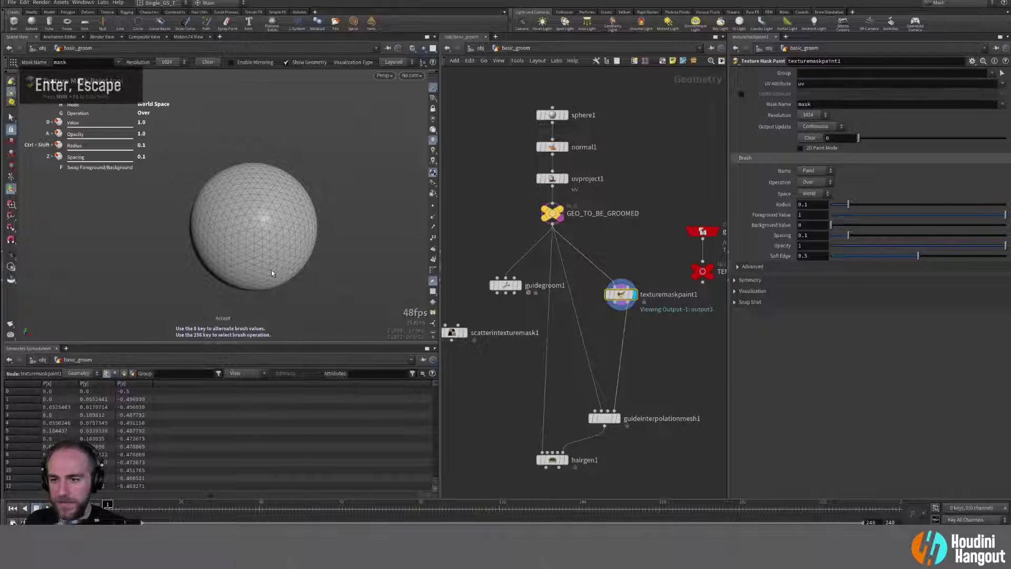
left_click(603, 419)
left_click(627, 295)
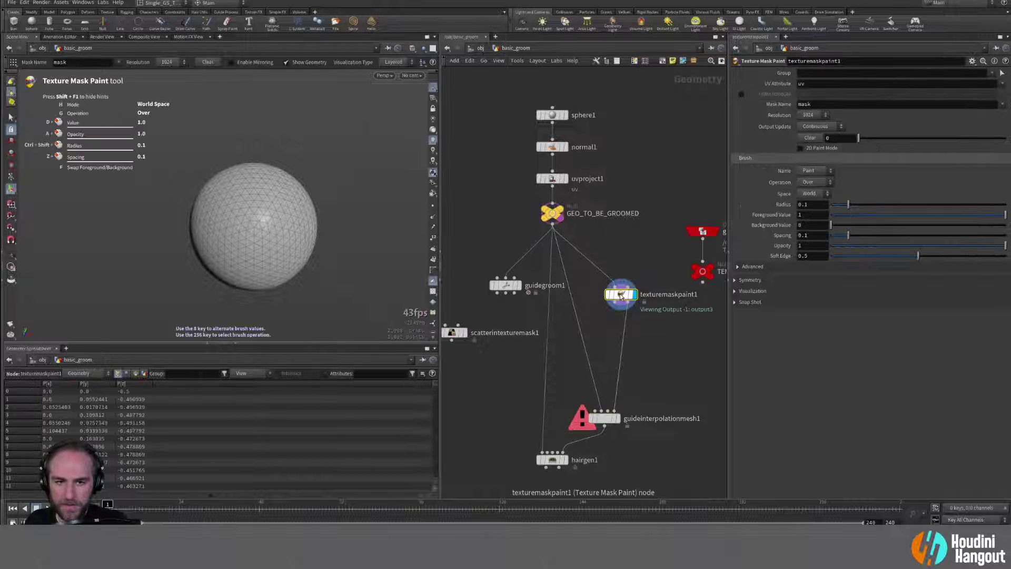
Step: Paint a trial mask on the sphere, turn off GEO_TO_BE_GROOMED's template display and clear the mask
left_click_drag(257, 233, 278, 230, "alt")
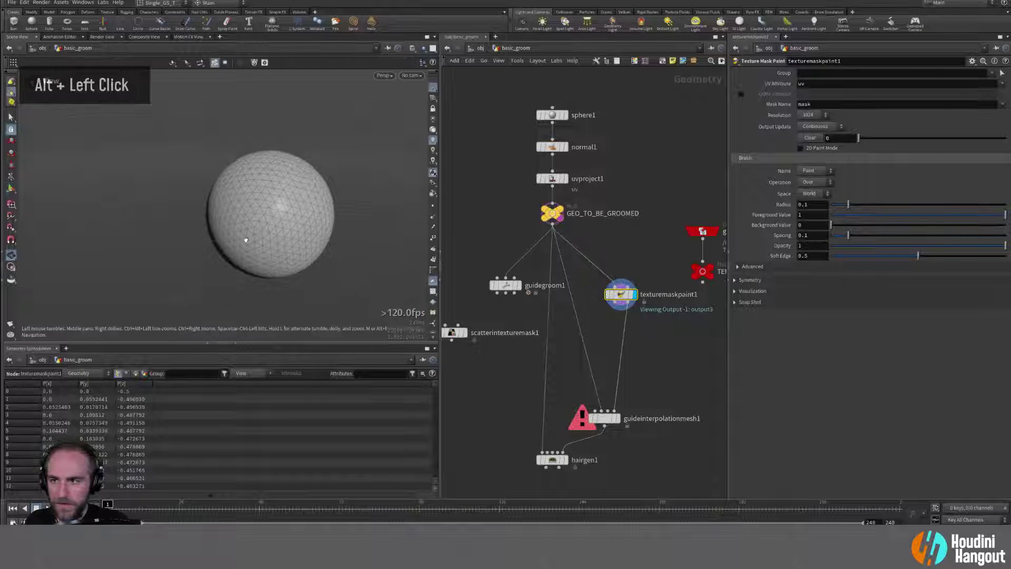
left_click(568, 230)
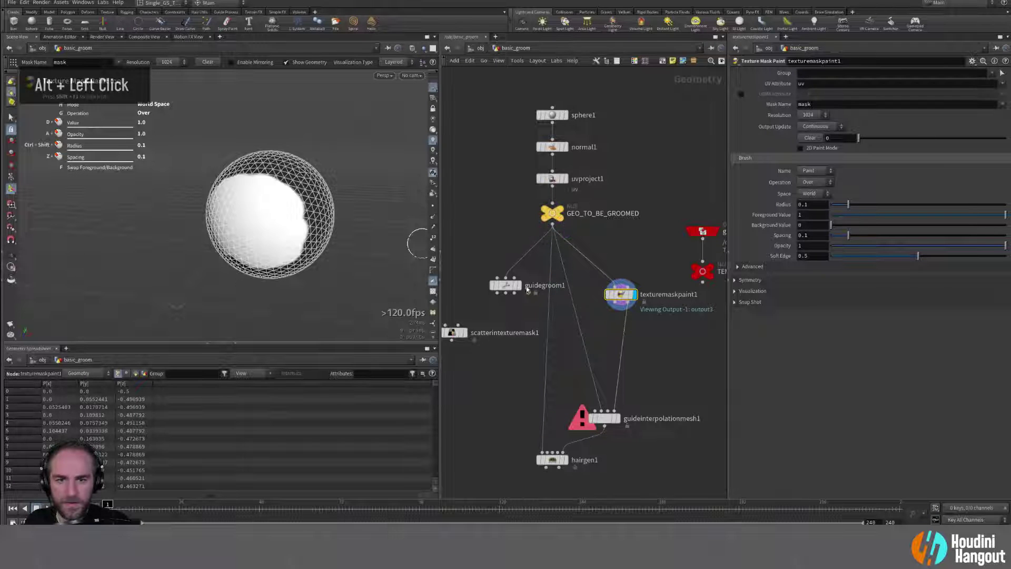
left_click_drag(269, 216, 284, 212, "alt")
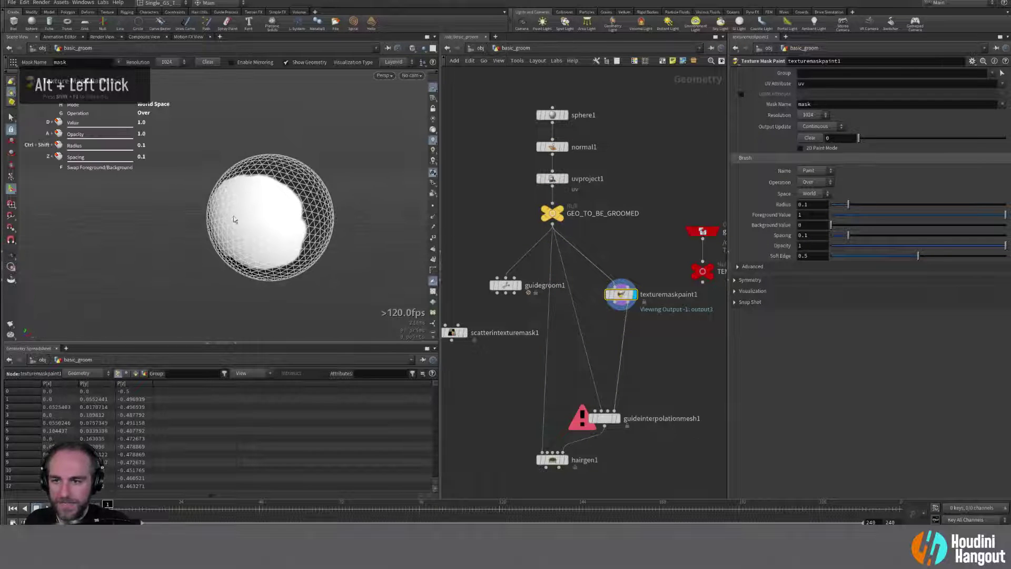
left_click(808, 138)
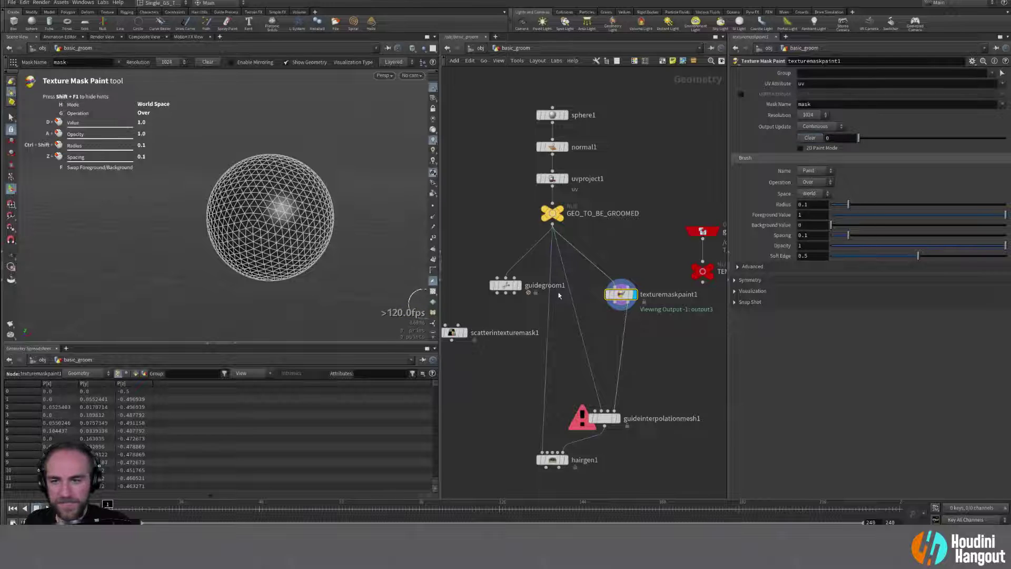
Step: Show guidegroom1 as template geometry and paint a white mask over the sphere area carrying the planted feathers
left_click(515, 289, "ctrl")
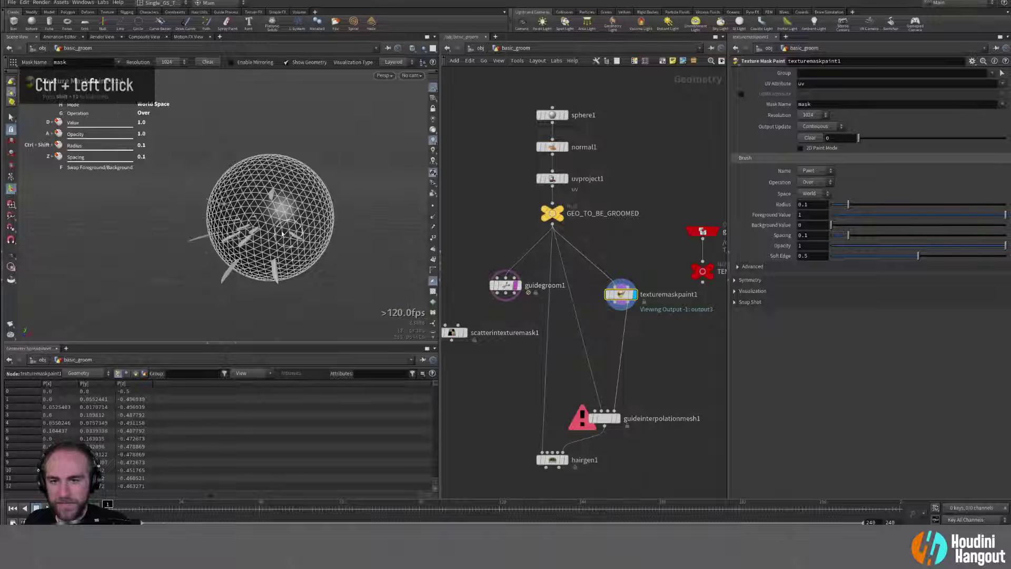
mouse_move(274, 210)
left_mouse_down("alt")
mouse_move(309, 217)
mouse_move(247, 221)
mouse_move(239, 247)
mouse_move(263, 216)
mouse_move(211, 238)
mouse_move(271, 263)
mouse_move(284, 237)
mouse_move(266, 194)
mouse_move(281, 202)
mouse_move(284, 247)
left_mouse_up("alt")
left_click(231, 207)
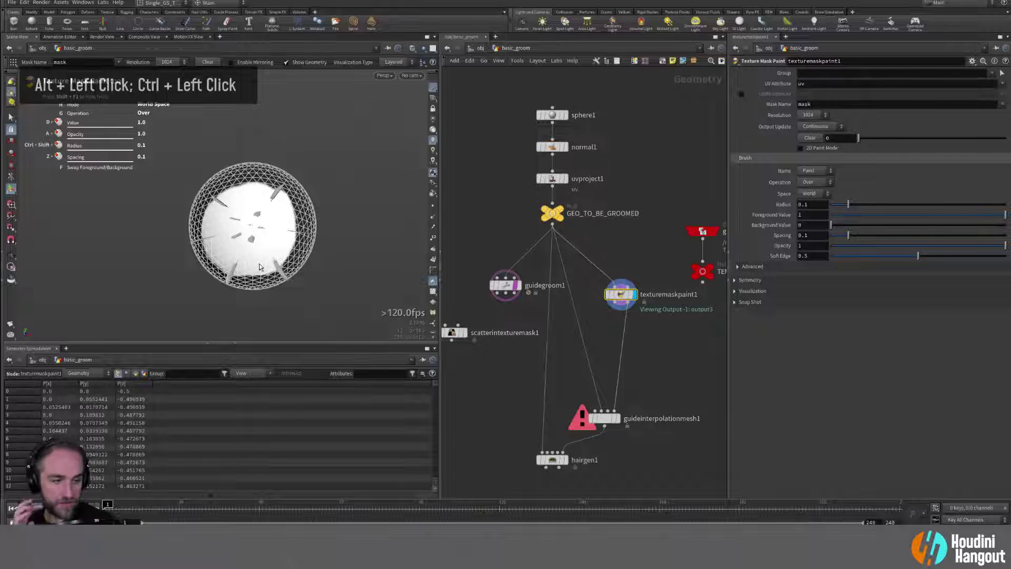
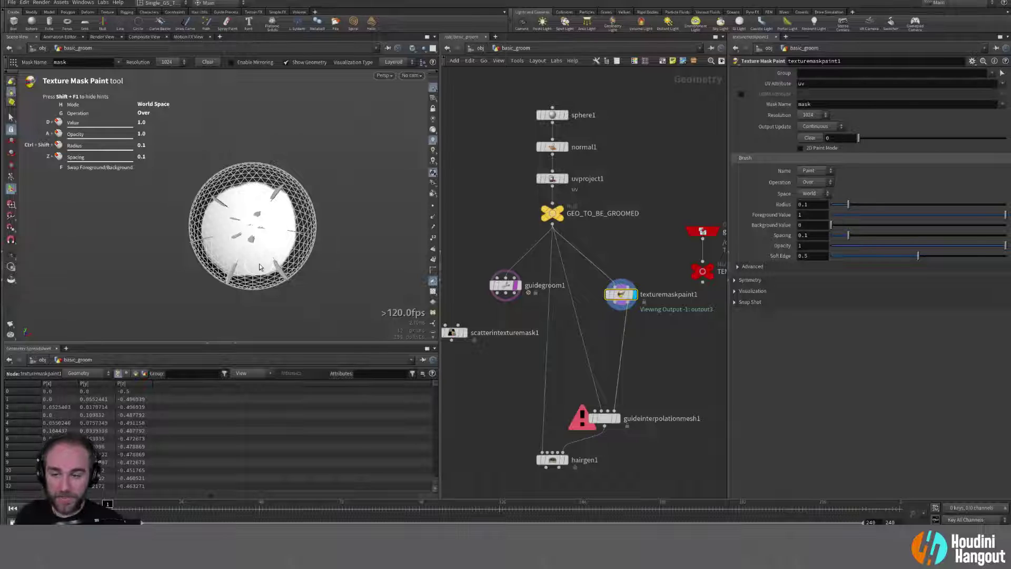
mouse_move(232, 191)
left_mouse_down("alt")
mouse_move(287, 230)
mouse_move(290, 196)
mouse_move(284, 275)
mouse_move(271, 230)
mouse_move(238, 219)
mouse_move(215, 247)
left_mouse_up("alt")
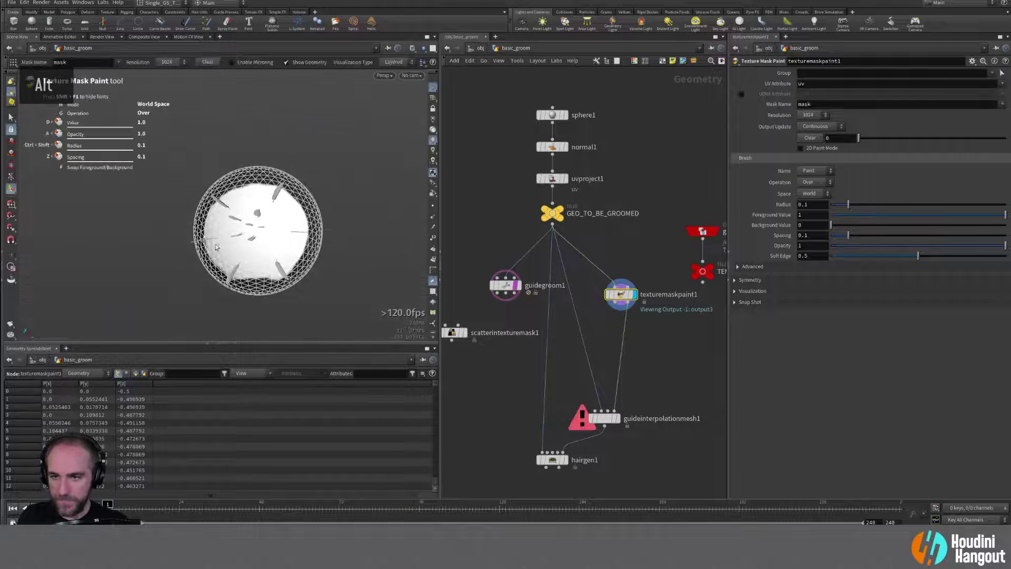
Step: Display guideinterpolationmesh1 and connect guidegroom1 to its first input, moving the mesh node slightly higher in the network
left_click(616, 418)
left_click(595, 419)
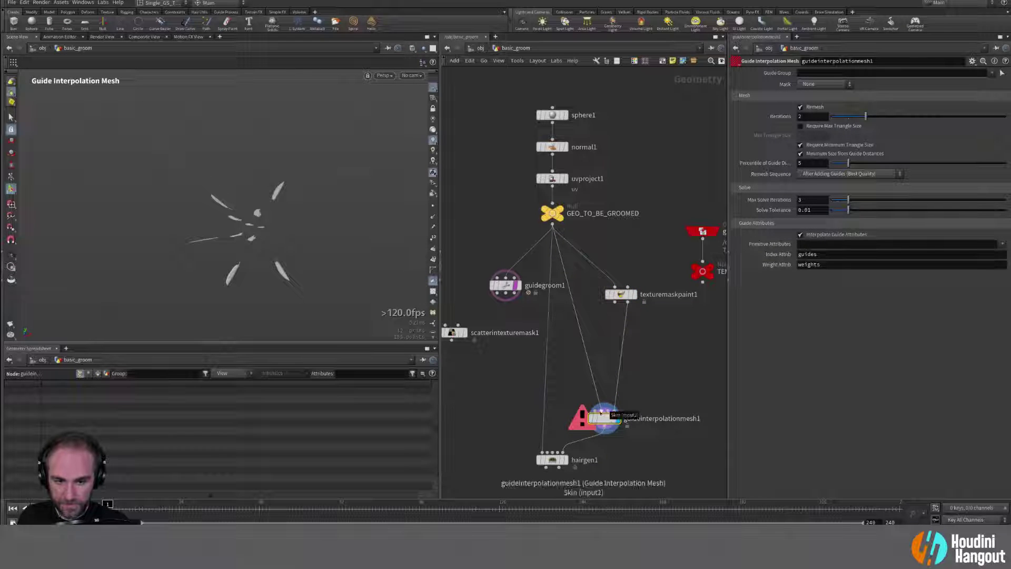
left_click_drag(600, 414, 506, 299)
left_click_drag(601, 425, 612, 394)
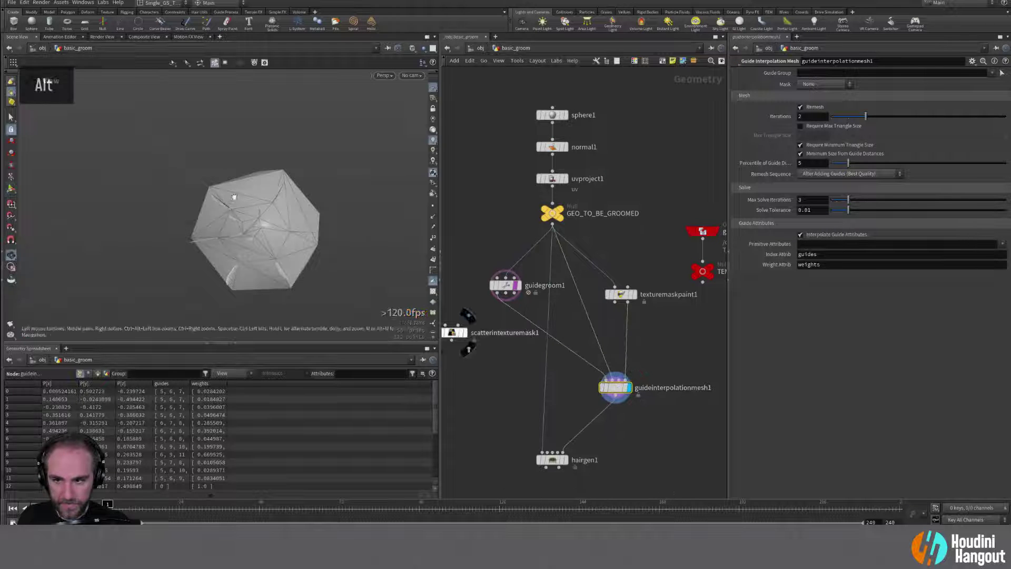
Step: Set guideinterpolationmesh1's Mask to Texture Primitive using the mask texture, and inspect the trimmed mesh
left_click_drag(369, 184, 206, 217, "alt")
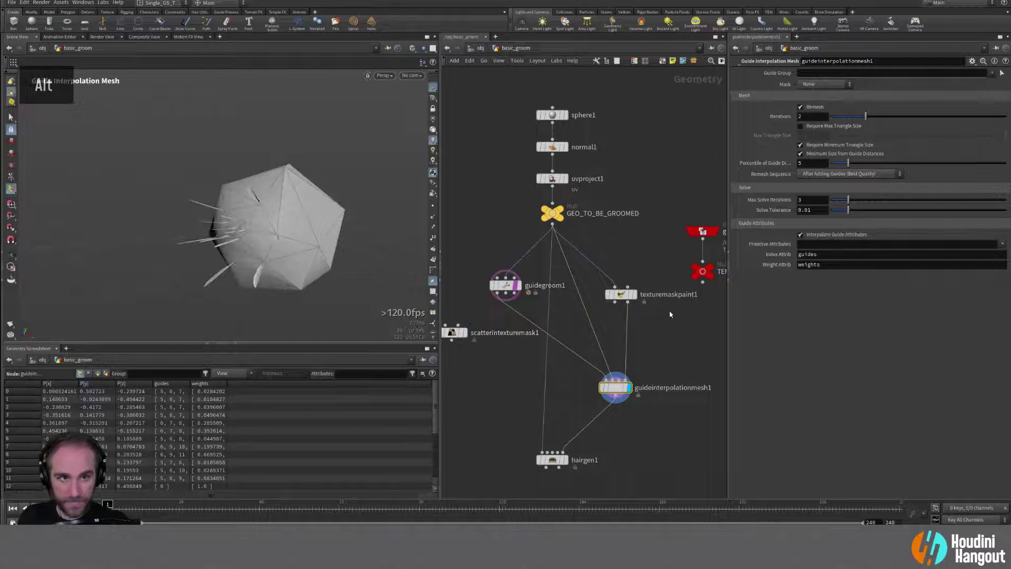
left_click(821, 84)
left_click(821, 121)
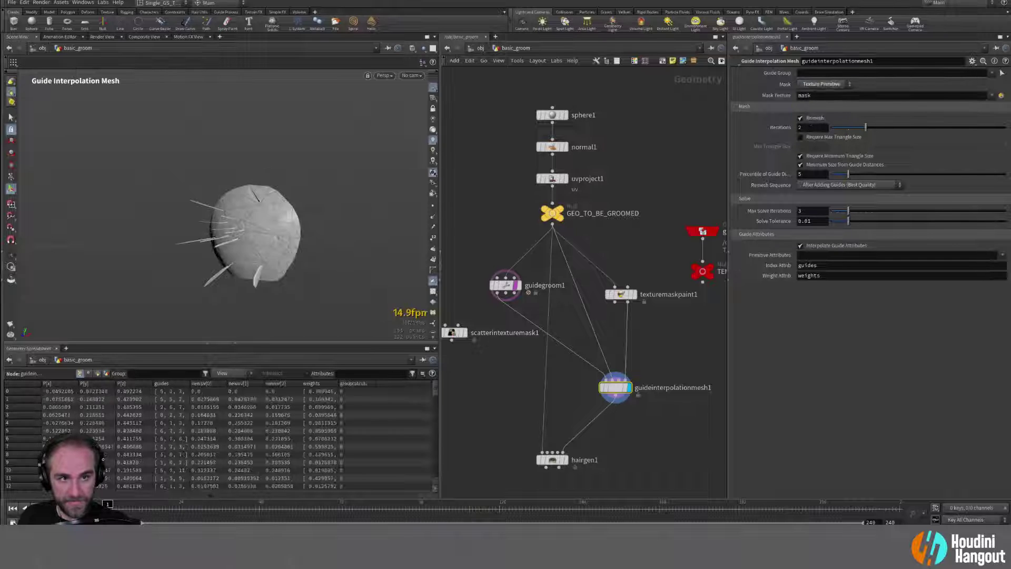
left_click_drag(297, 252, 368, 221, "alt")
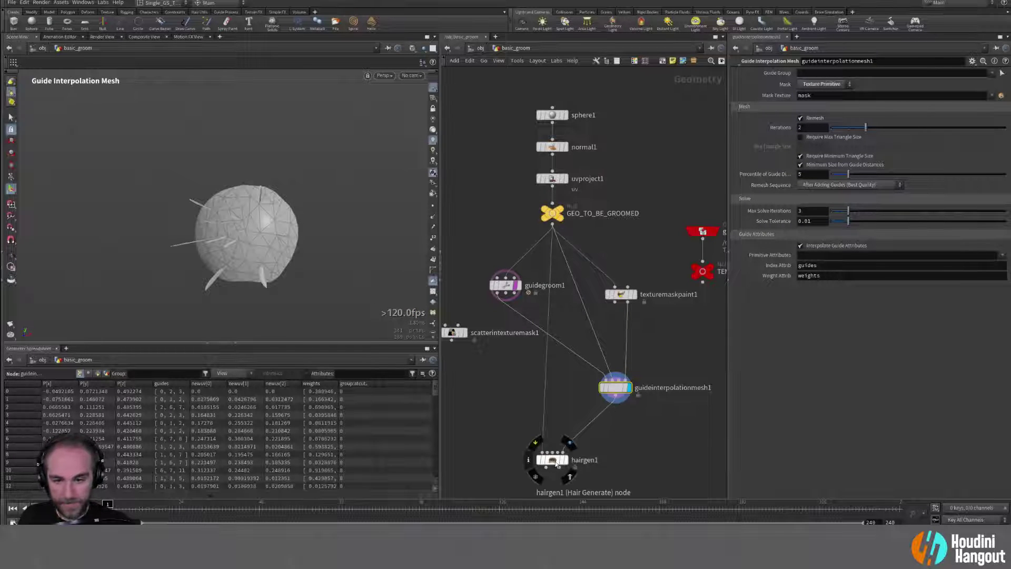
Step: Connect both outputs of texturemaskpaint1 to the two inputs of scatterintexturemask1
middle_click_drag(483, 319, 500, 321, "alt")
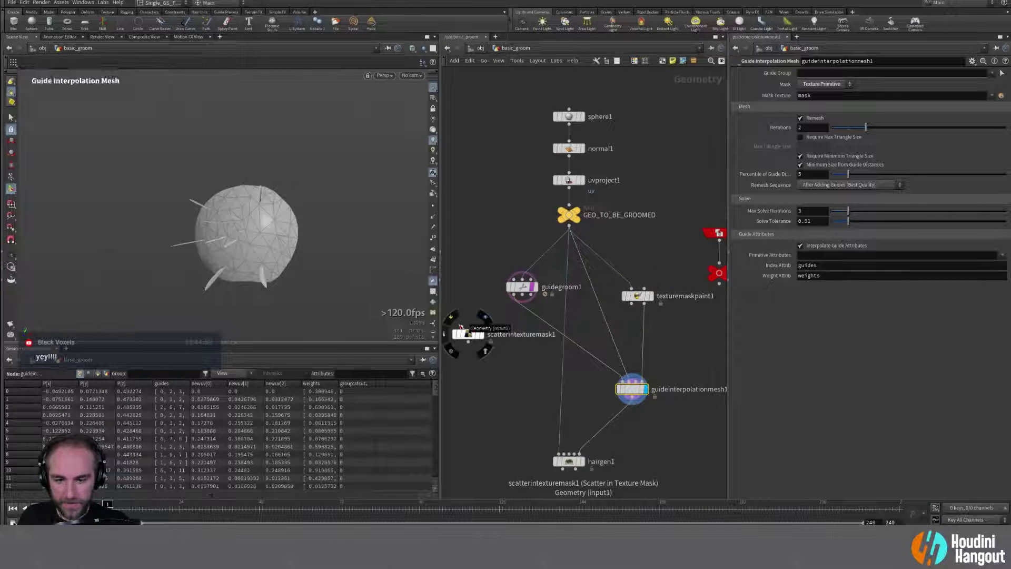
left_click(462, 327)
left_click(631, 303)
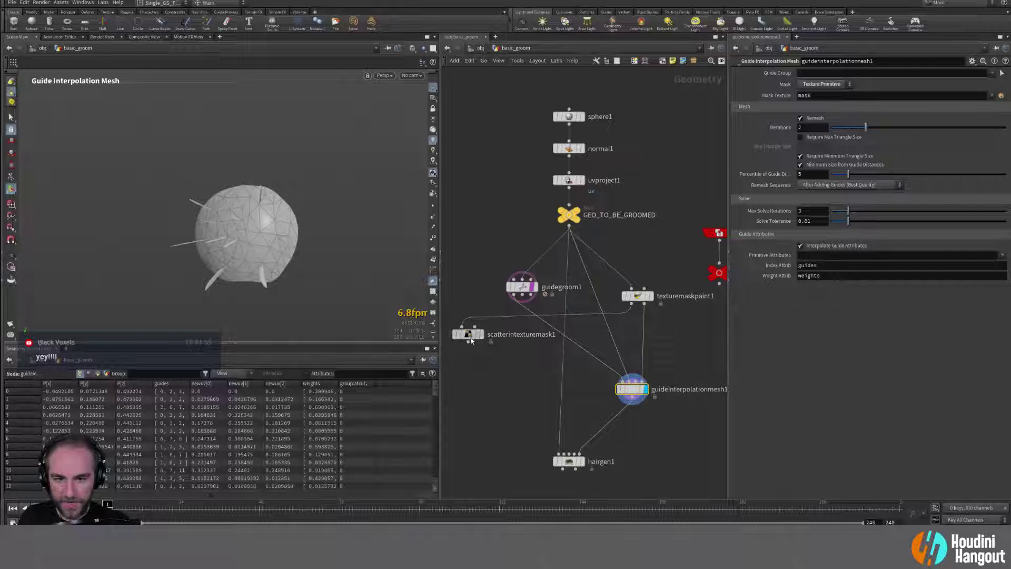
left_click_drag(470, 335, 469, 349)
left_click(474, 341)
left_click(646, 312)
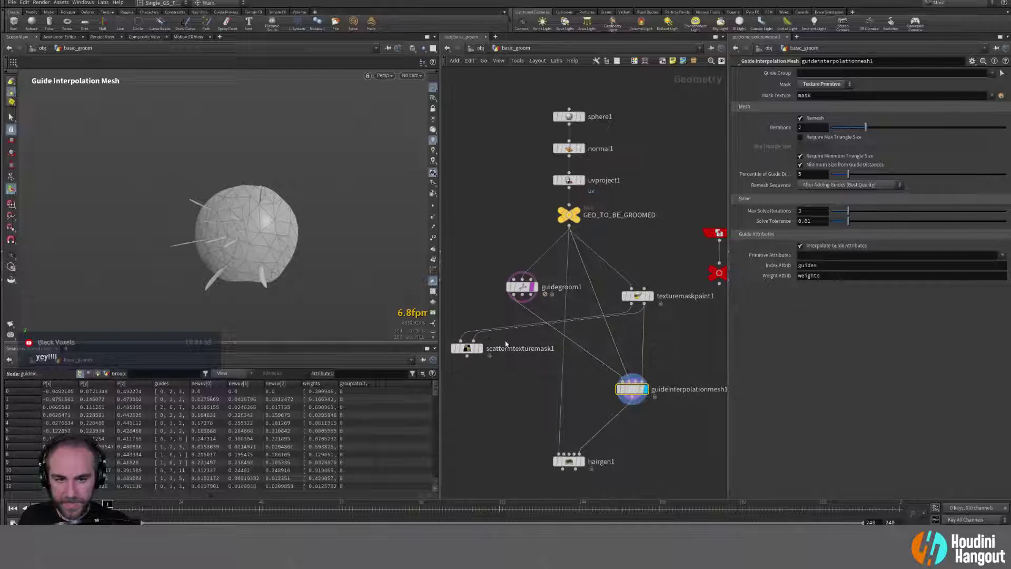
Step: Display scatterintexturemask1 and set its Mask to Texture Primitive so points scatter within the painted mask
double_click(468, 352)
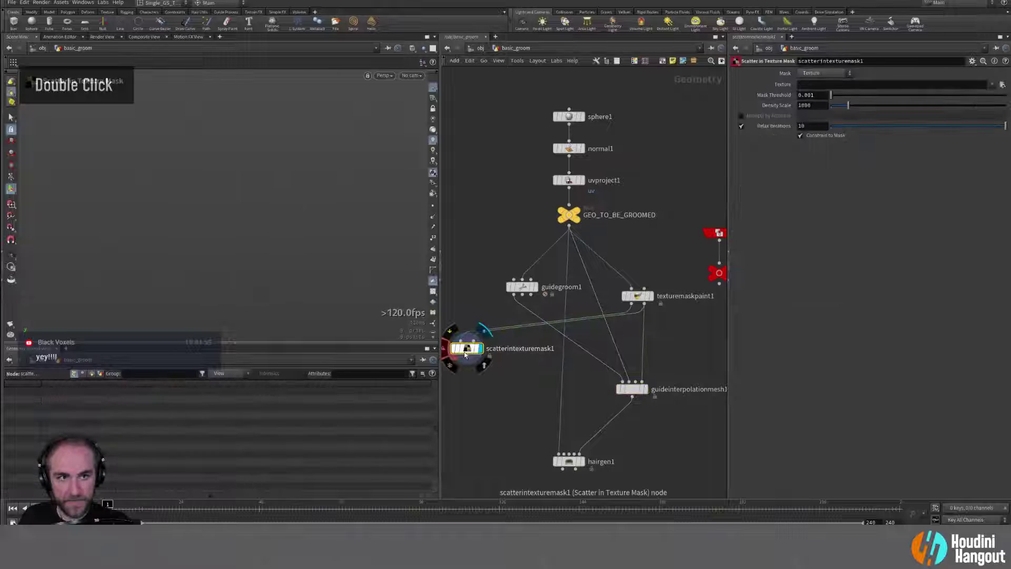
double_click(467, 350)
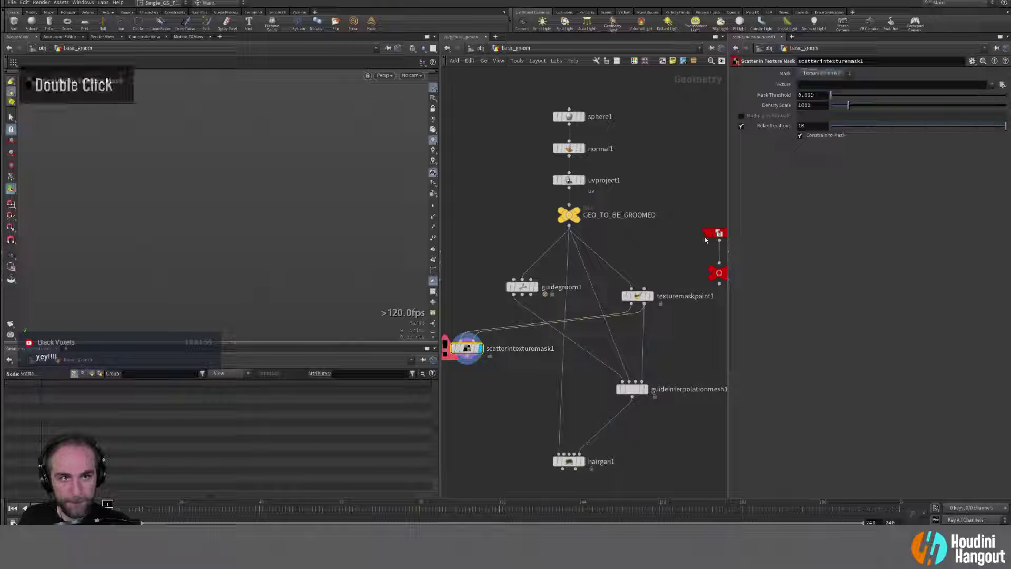
left_click_drag(244, 194, 233, 218, "alt")
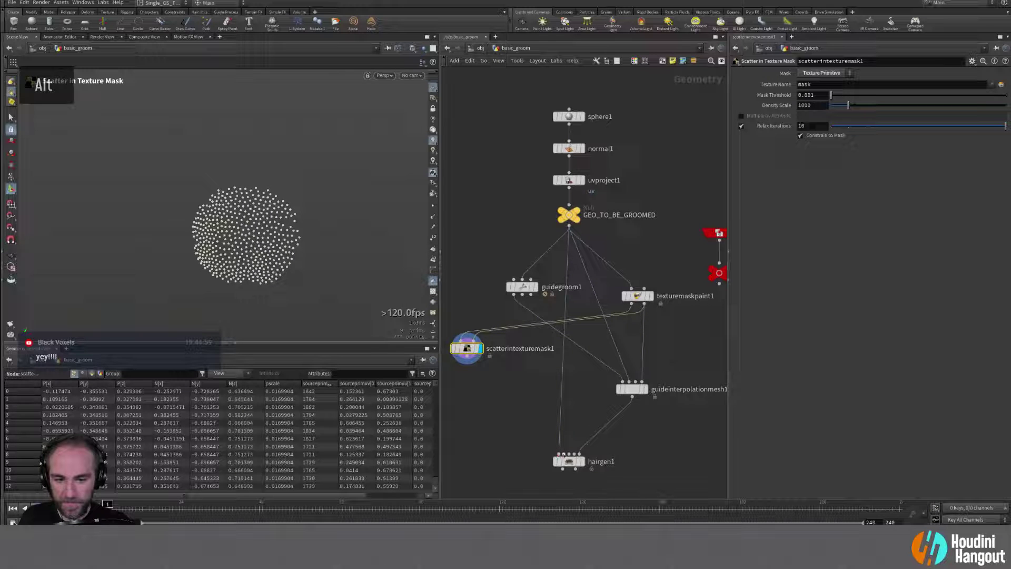
Step: Connect guidegroom1 to hairgen1's second input and scatterintexturemask1 to its Rest Skin or Points input
left_click_drag(564, 455, 515, 295)
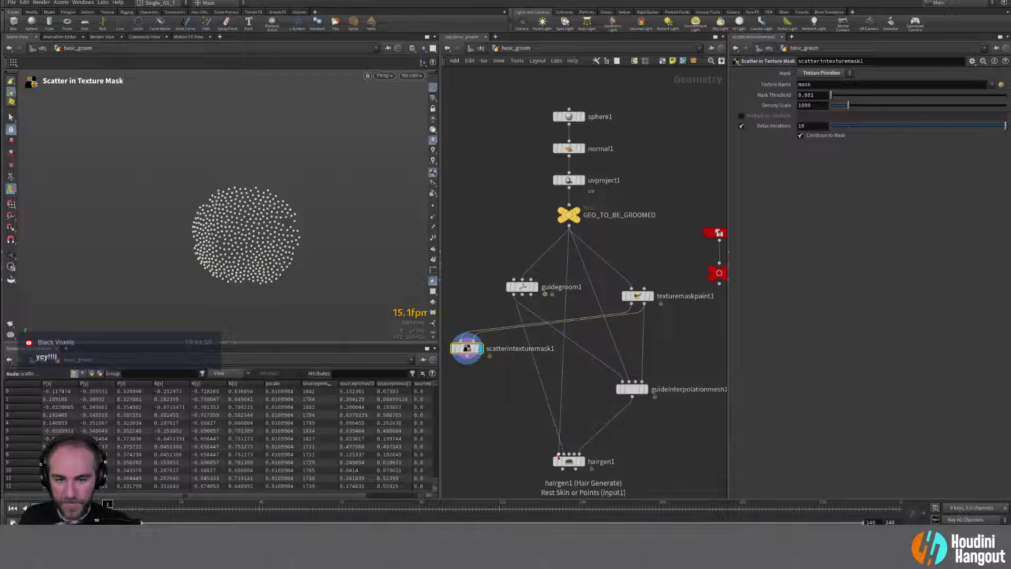
left_click_drag(560, 457, 467, 358)
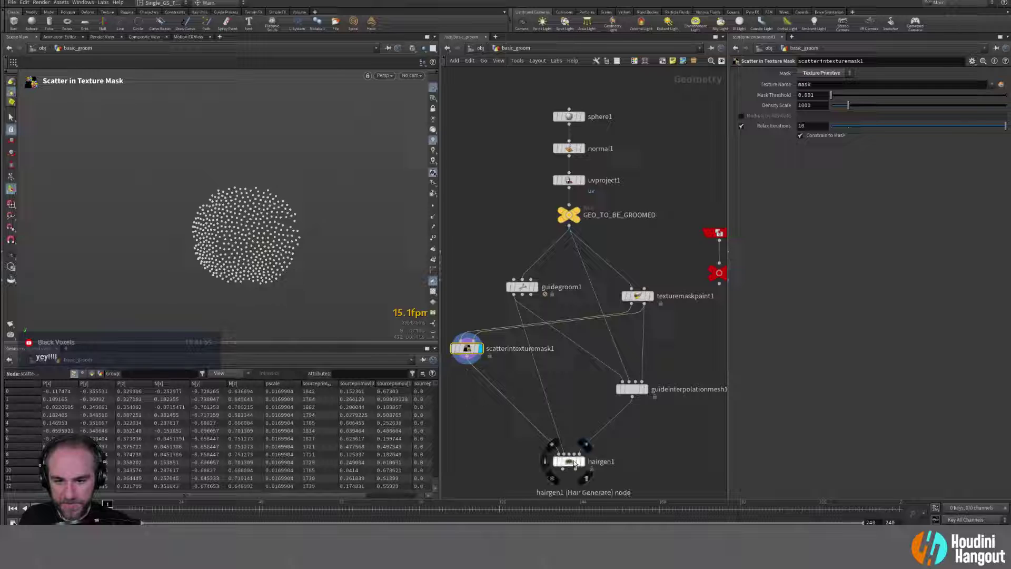
Step: Display hairgen1 and turn off Grow Unguided Hair
left_click(578, 464)
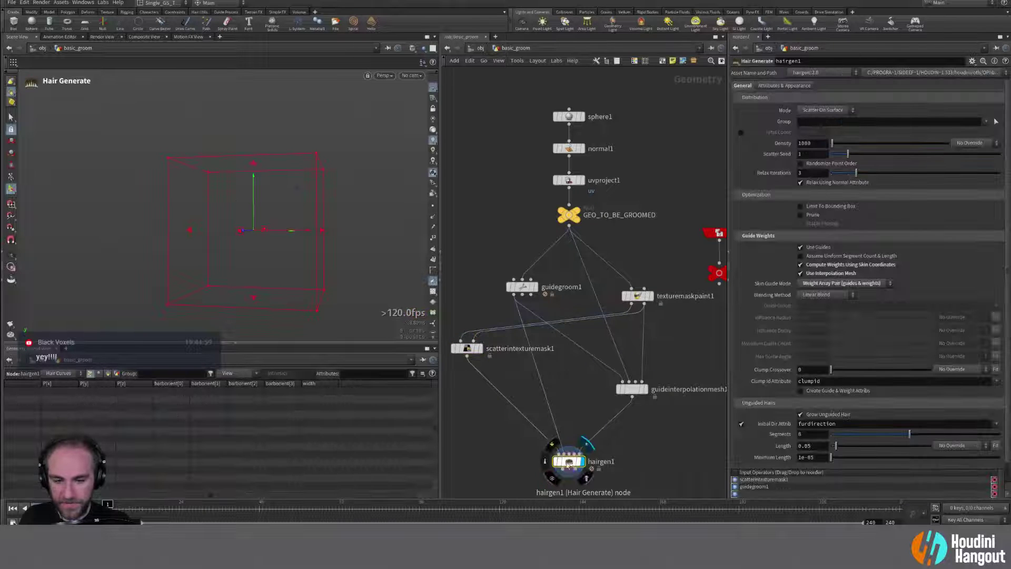
left_click_drag(573, 464, 560, 465)
double_click(558, 463)
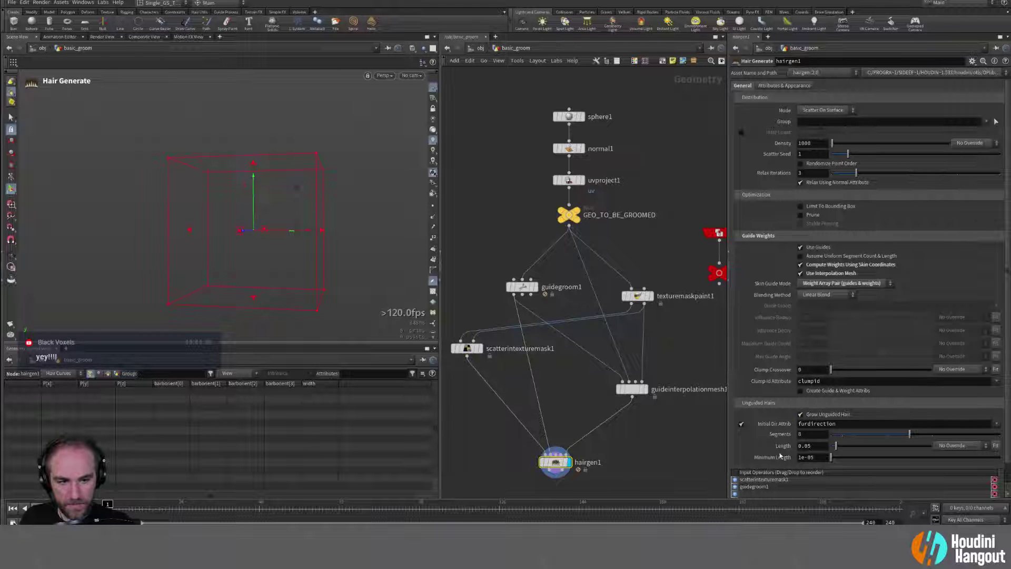
left_click(800, 415)
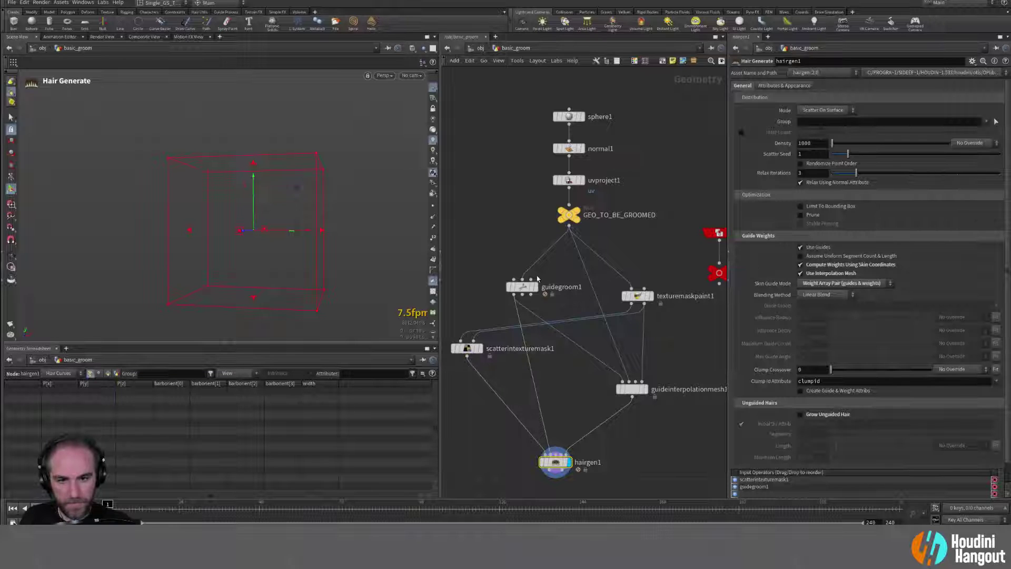
Step: Reconnect scatterintexturemask1's first input to GEO_TO_BE_GROOMED and reposition hairgen1 and guidegroom1 to clear the wires
left_click(523, 287)
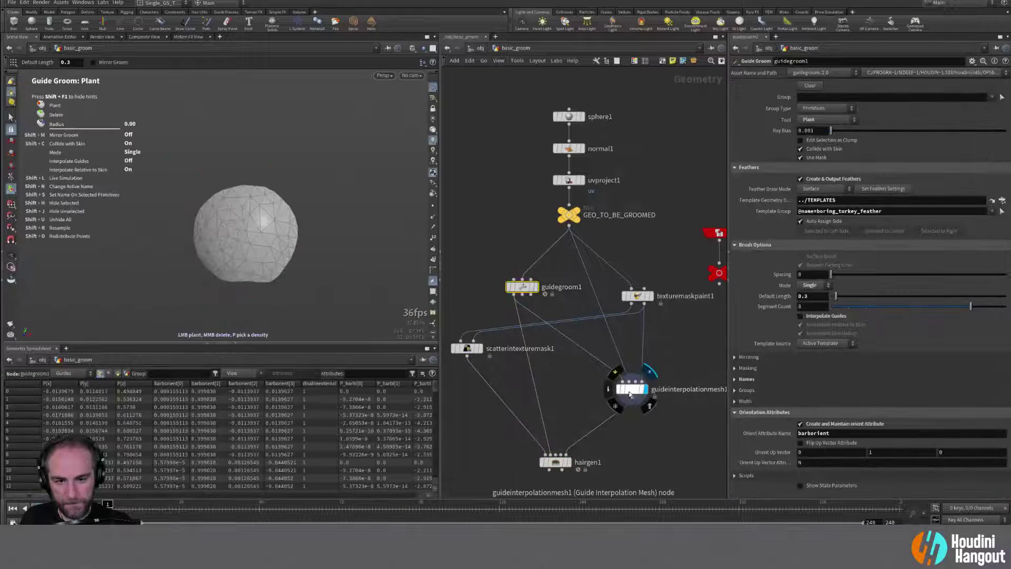
double_click(631, 391)
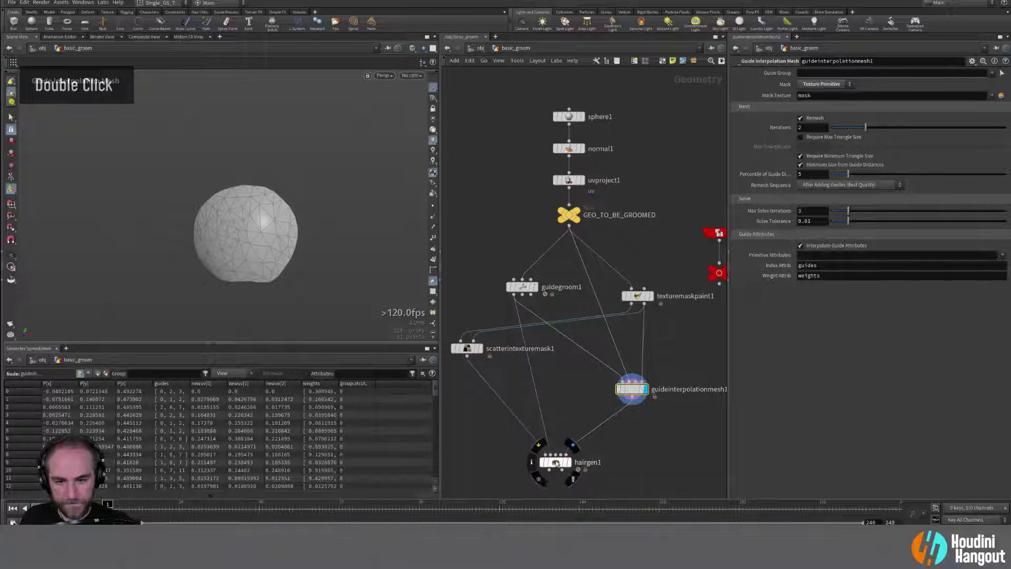
left_click_drag(557, 463, 545, 443)
left_click(561, 426)
left_click(545, 441)
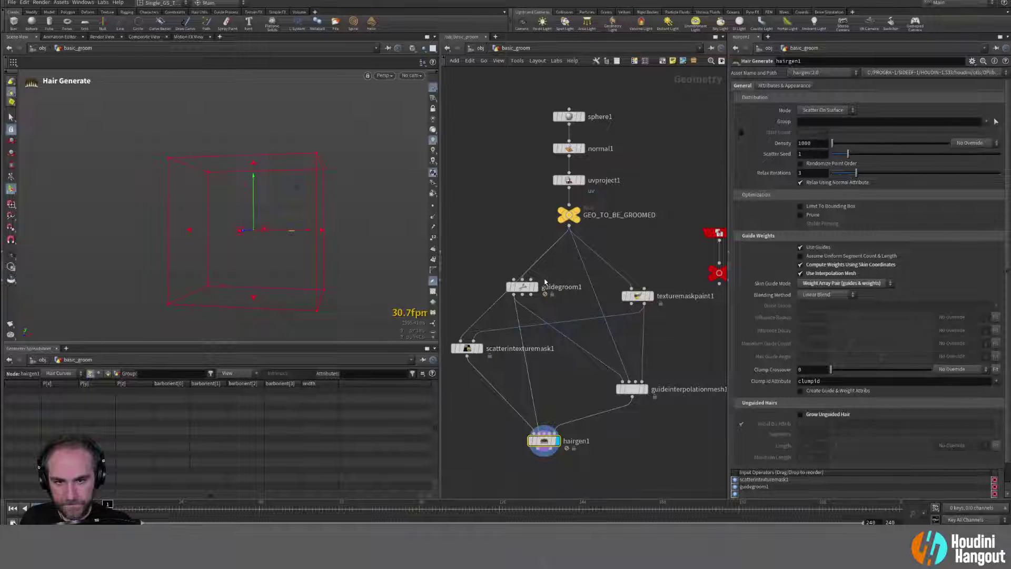
left_click_drag(527, 287, 558, 290)
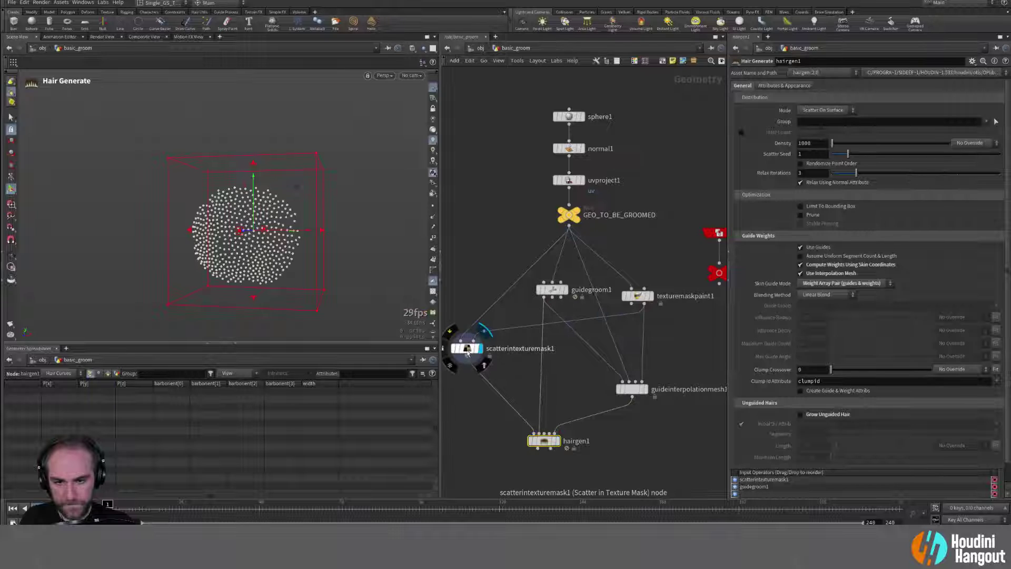
Step: Lower scatterintexturemask1's Density Scale to 430 and display hairgen1 again
double_click(467, 351)
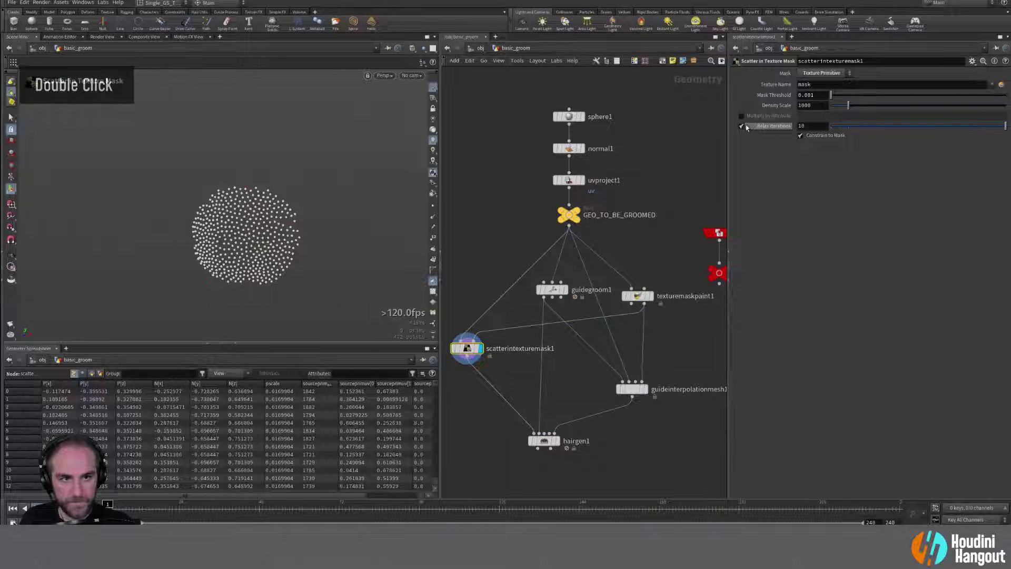
left_click_drag(844, 110, 835, 109)
double_click(556, 444)
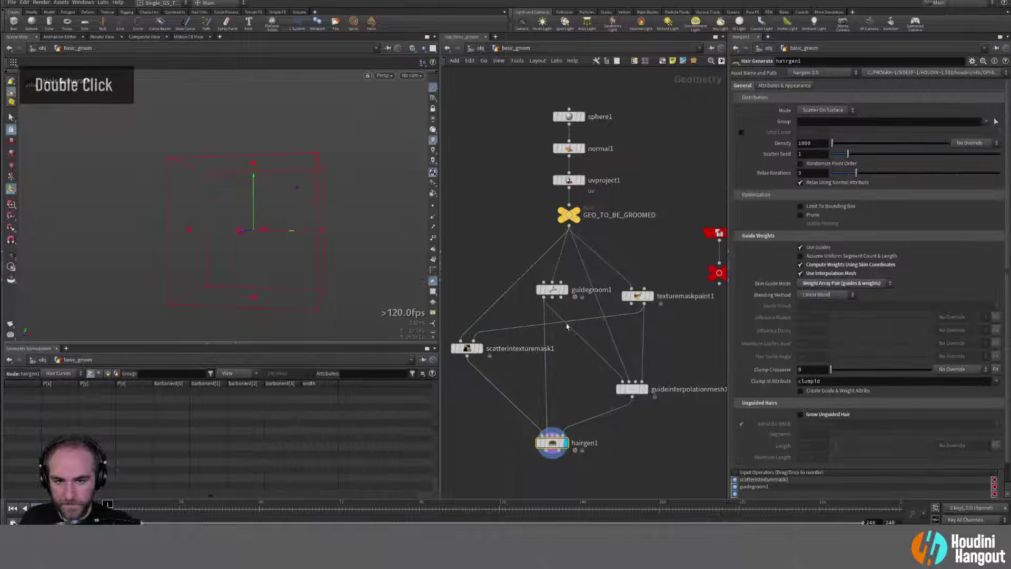
Step: Review guidegroom1's guides with its Names and Width settings, and check hairgen1's node information
double_click(553, 293)
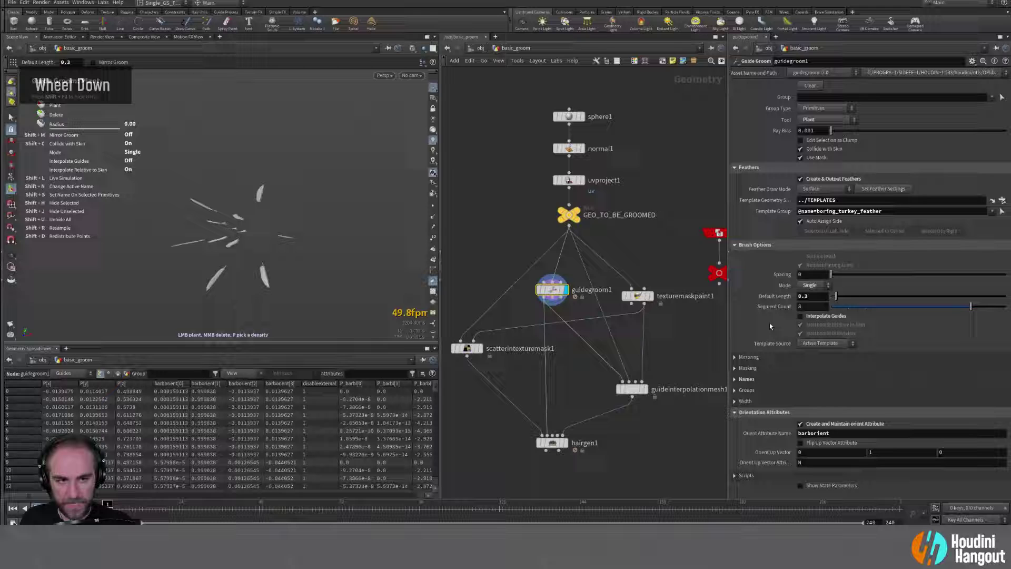
left_click(735, 380)
scroll(732, 414, "down", 3)
double_click(738, 411)
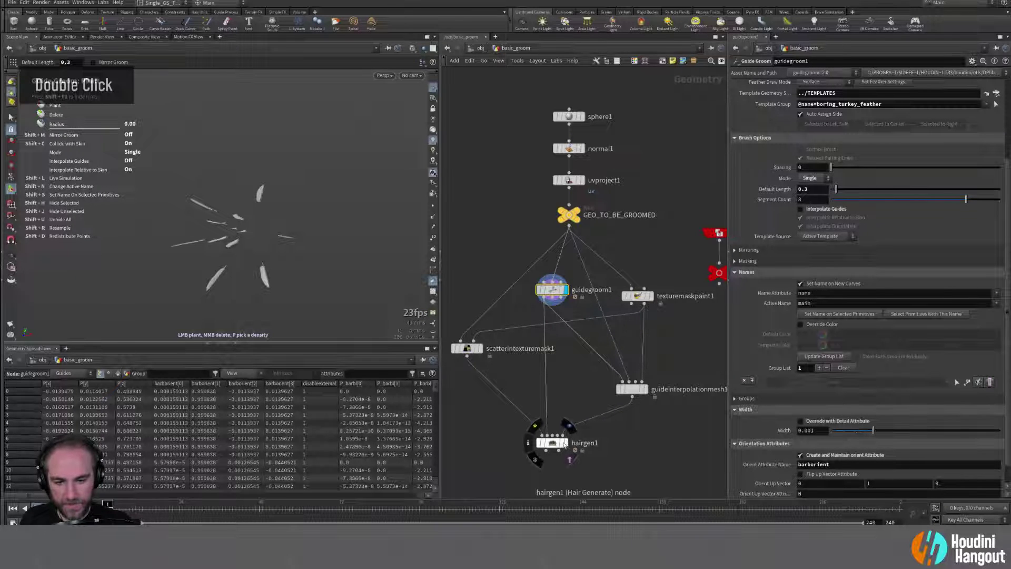
left_click(553, 444)
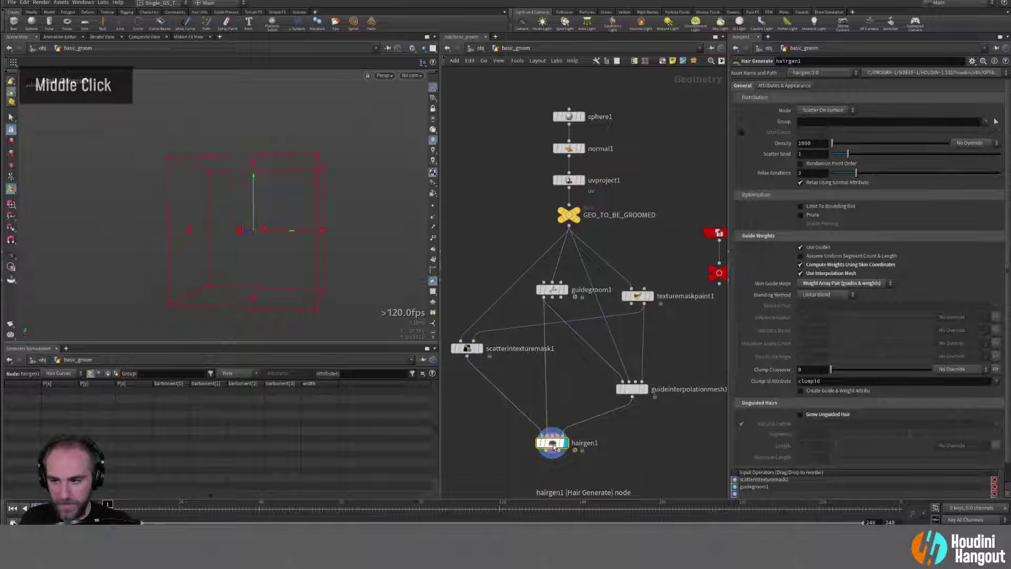
middle_click(553, 445)
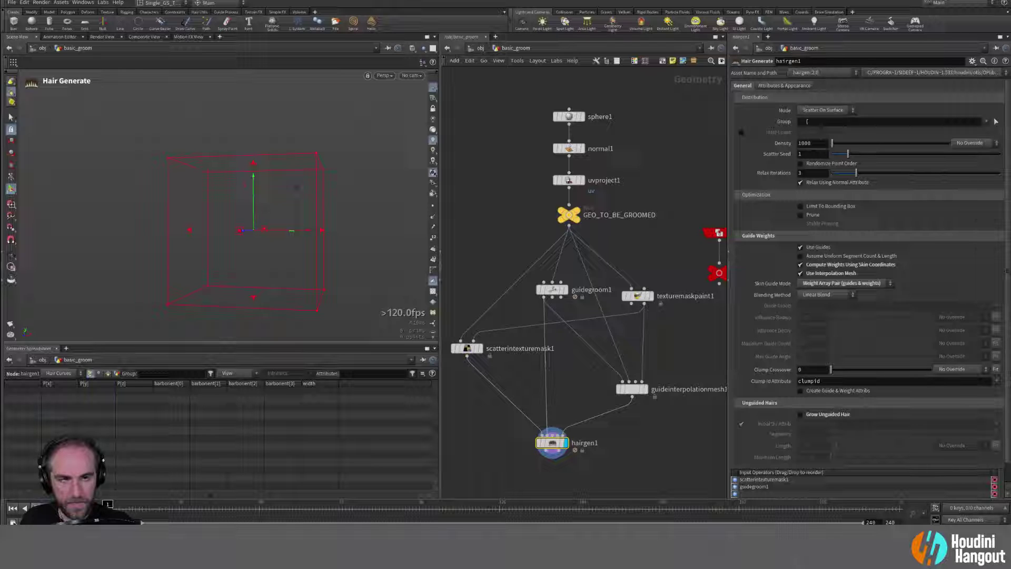
Step: Set hairgen1's distribution Mode to Per Point and examine the generated curves from several angles
double_click(815, 111)
left_click(812, 130)
mouse_move(263, 253)
left_mouse_down("alt")
mouse_move(350, 242)
mouse_move(253, 255)
left_mouse_up("alt")
middle_click_drag(252, 255, 221, 247, "alt")
left_click_drag(221, 247, 142, 233, "alt")
right_click_drag(142, 232, 266, 156, "alt")
left_click_drag(266, 156, 300, 174, "alt")
key("Return")
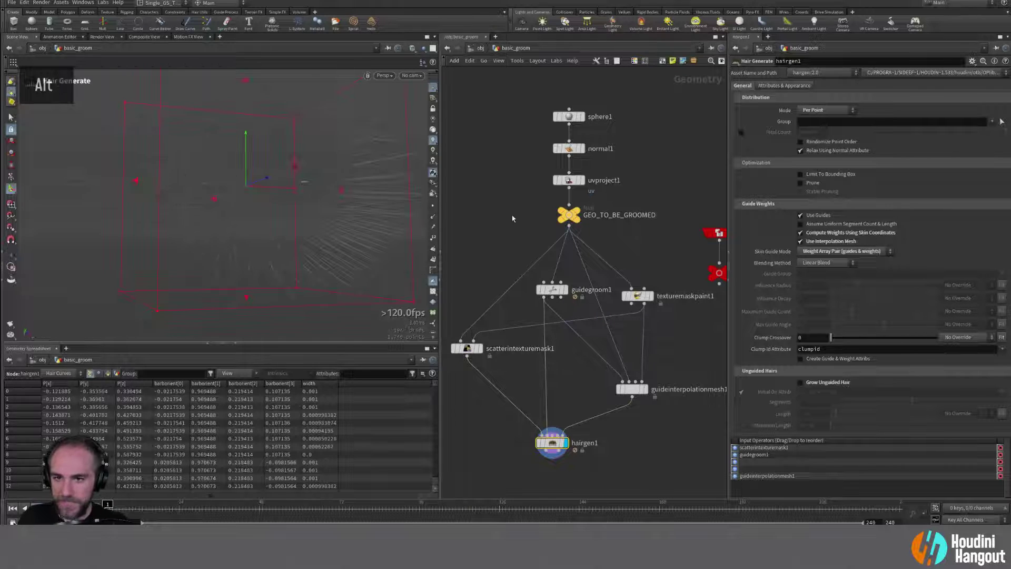
Step: Turn on point display in the viewport to show the points along the generated hair curves
left_click(433, 206)
middle_click_drag(274, 211, 253, 214, "alt")
right_click_drag(253, 213, 263, 200, "alt")
left_click_drag(263, 200, 305, 227, "alt")
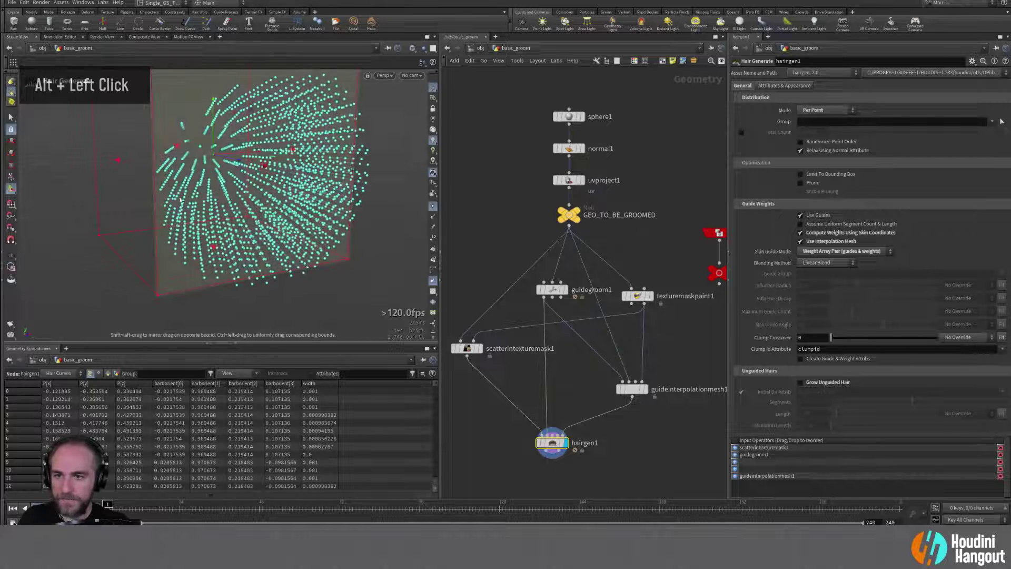
Step: Compare the scattered points and the painted mask with the hair curves generated by hairgen1
double_click(466, 348)
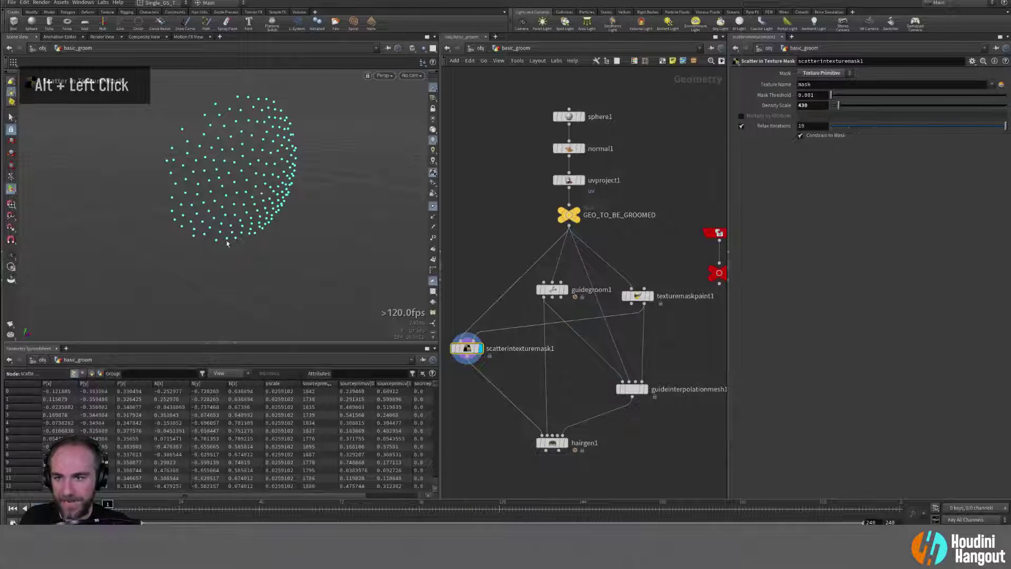
double_click(638, 295)
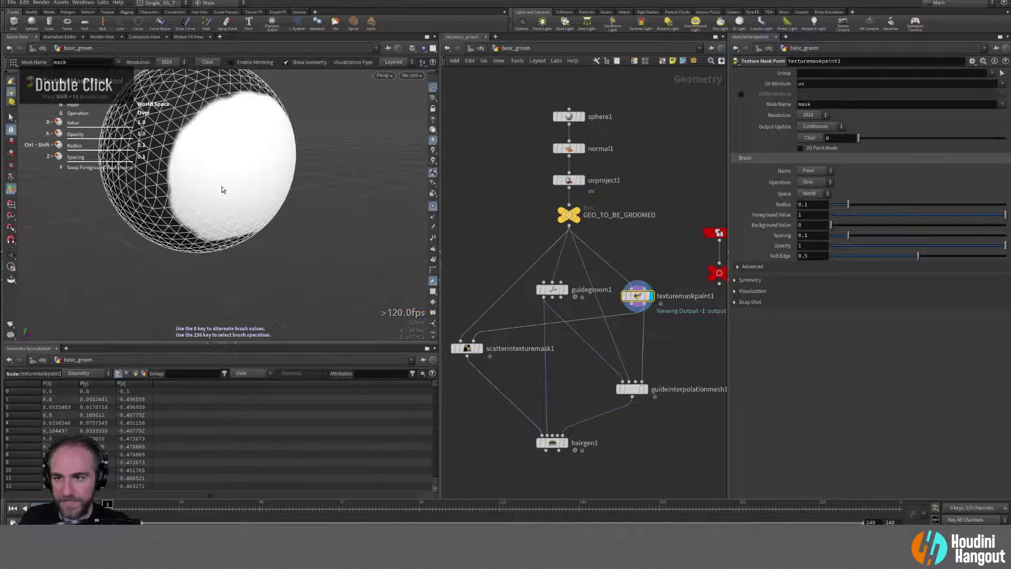
left_click(480, 351)
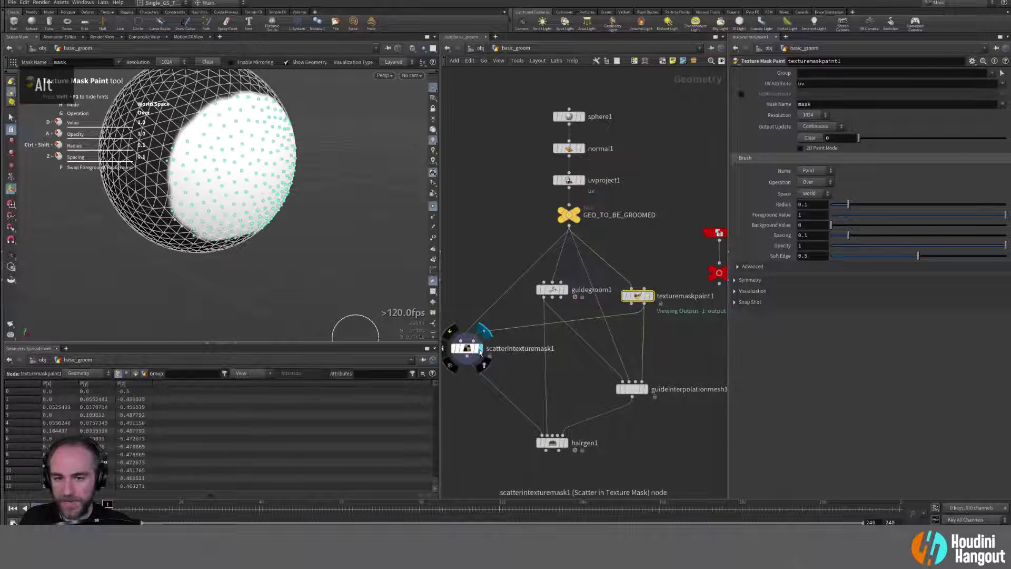
left_click(558, 445)
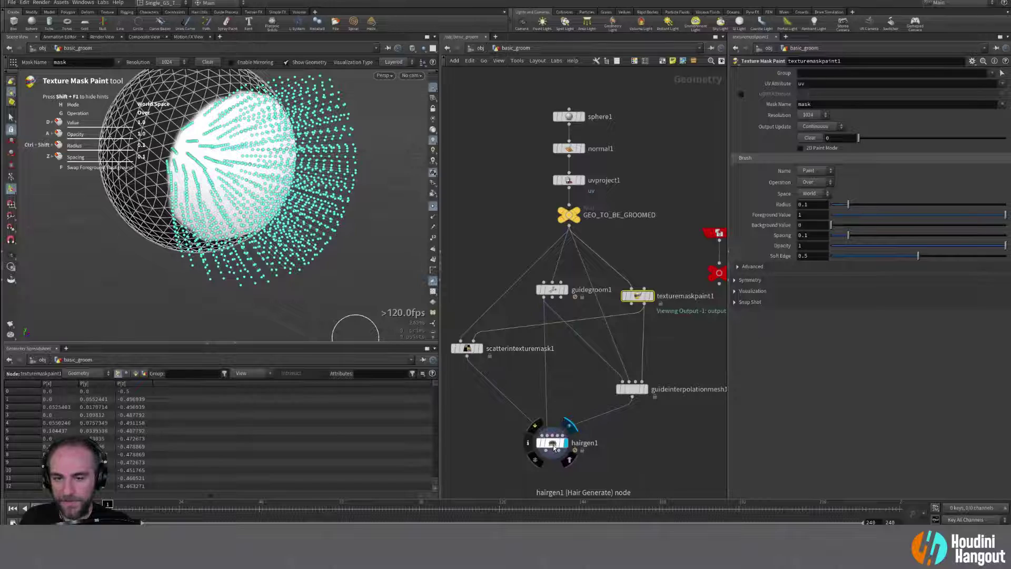
left_click(554, 446)
left_click_drag(242, 184, 276, 192, "alt")
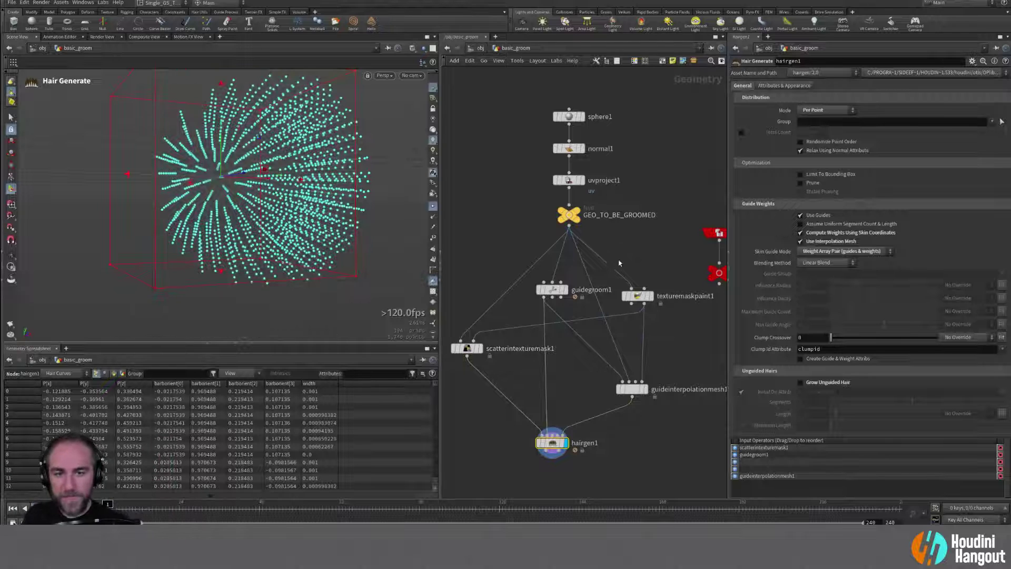
Step: Align guidegroom1 beneath GEO_TO_BE_GROOMED and shift scatterintexturemask1 slightly to tidy the network
double_click(550, 296)
left_click_drag(477, 347, 482, 354)
left_click_drag(547, 305, 564, 304)
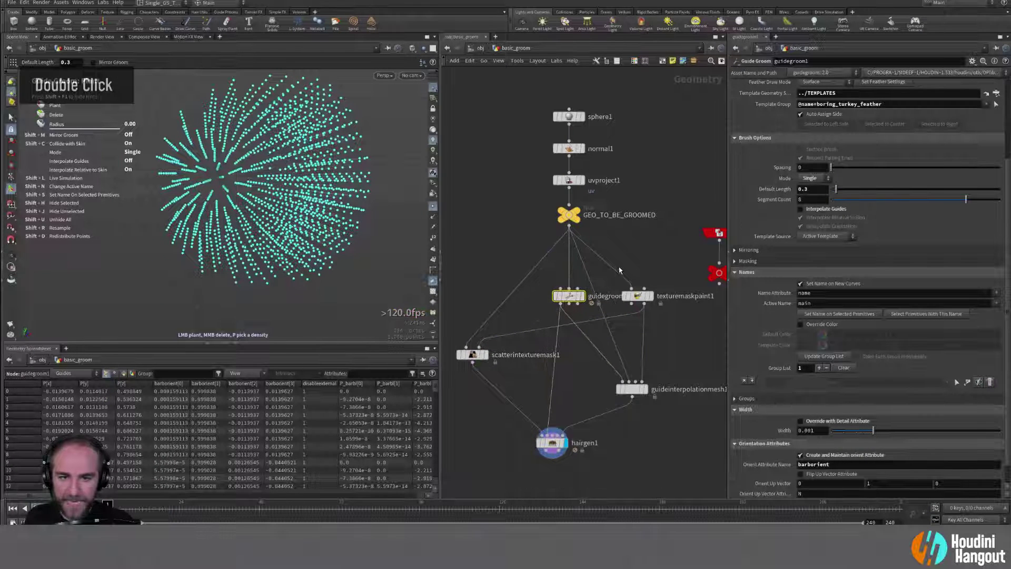
middle_click_drag(620, 270, 578, 253, "alt")
mouse_move(598, 279)
left_mouse_down()
mouse_move(611, 262)
mouse_move(618, 282)
left_mouse_up()
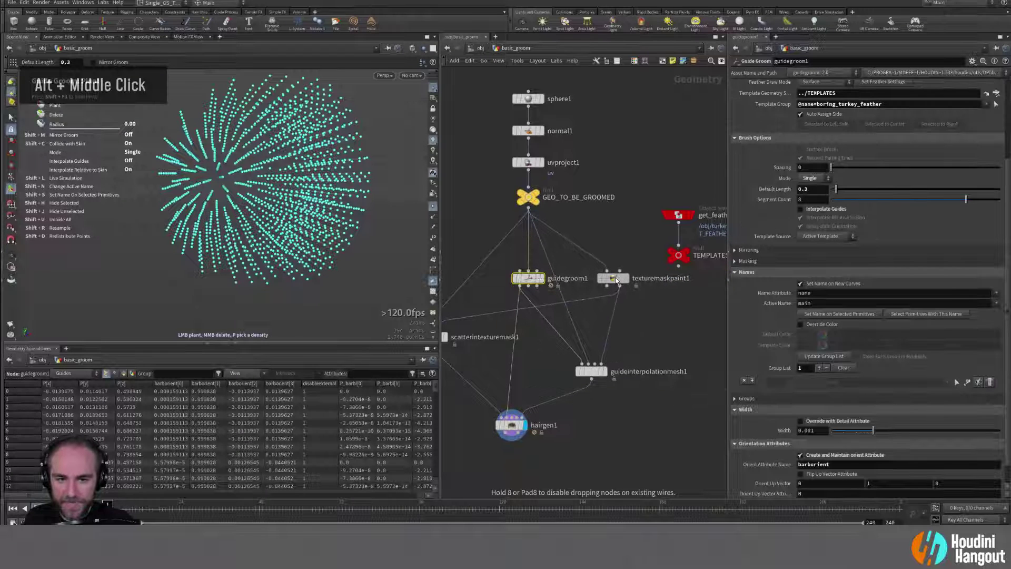
Step: Display texturemaskpaint1 and inspect the painted mask around the sphere
double_click(614, 280)
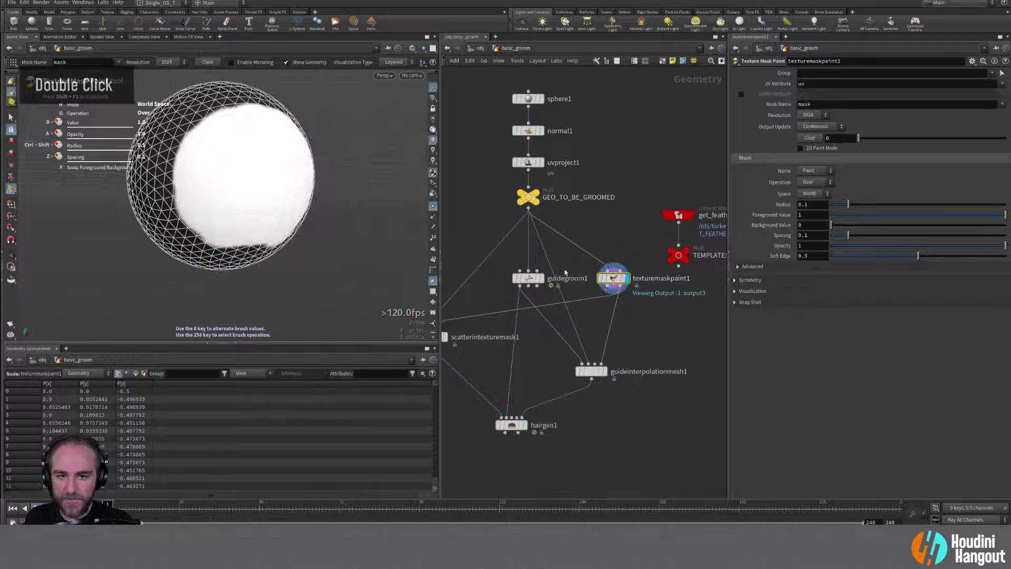
middle_click_drag(581, 278, 586, 263, "alt")
left_click_drag(332, 152, 256, 154, "alt")
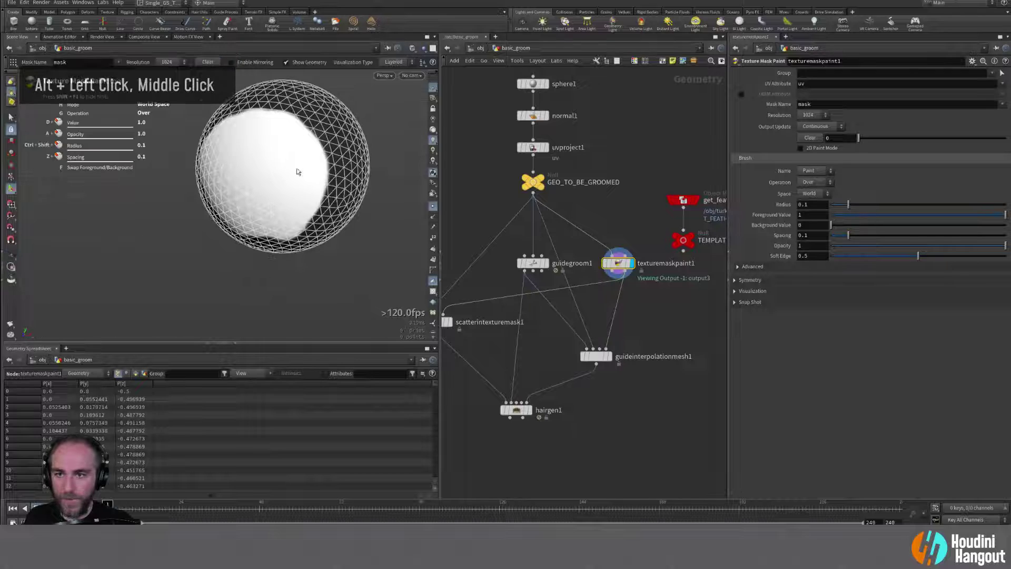
middle_click_drag(299, 172, 295, 151, "alt")
left_click_drag(295, 151, 269, 153, "alt")
Step: Arrange guideinterpolationmesh1, hairgen1 and scatterintexturemask1 symmetrically below guidegroom1, with hairgen1 displayed
double_click(611, 357)
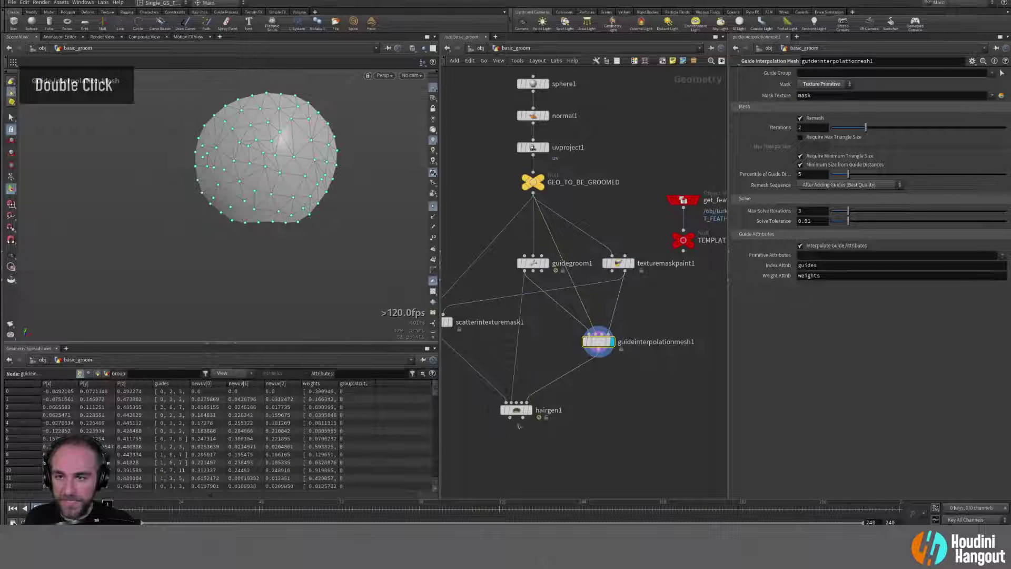
double_click(517, 411)
left_click_drag(517, 411, 534, 417)
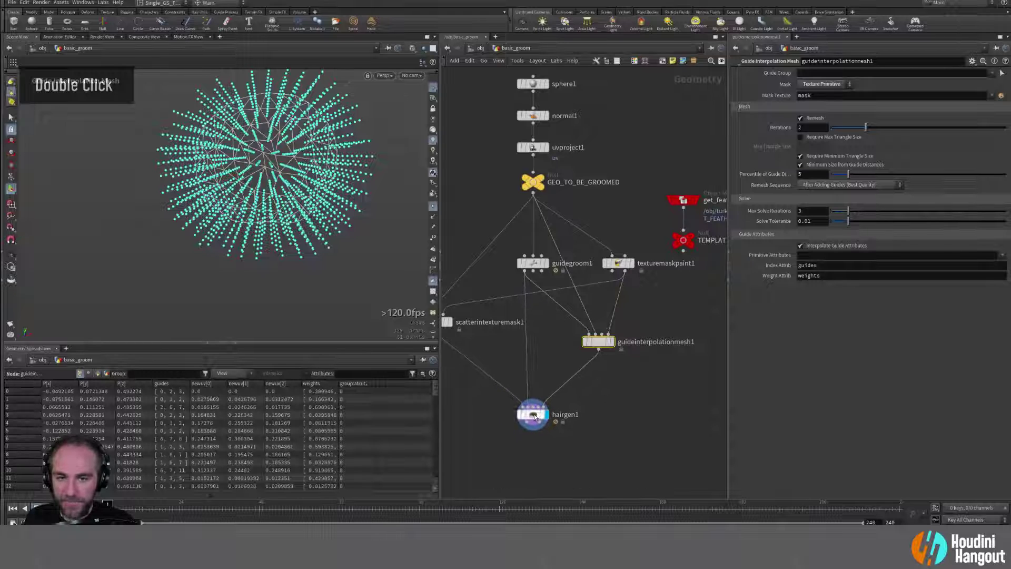
middle_click_drag(535, 417, 588, 422)
left_click_drag(499, 328, 510, 354)
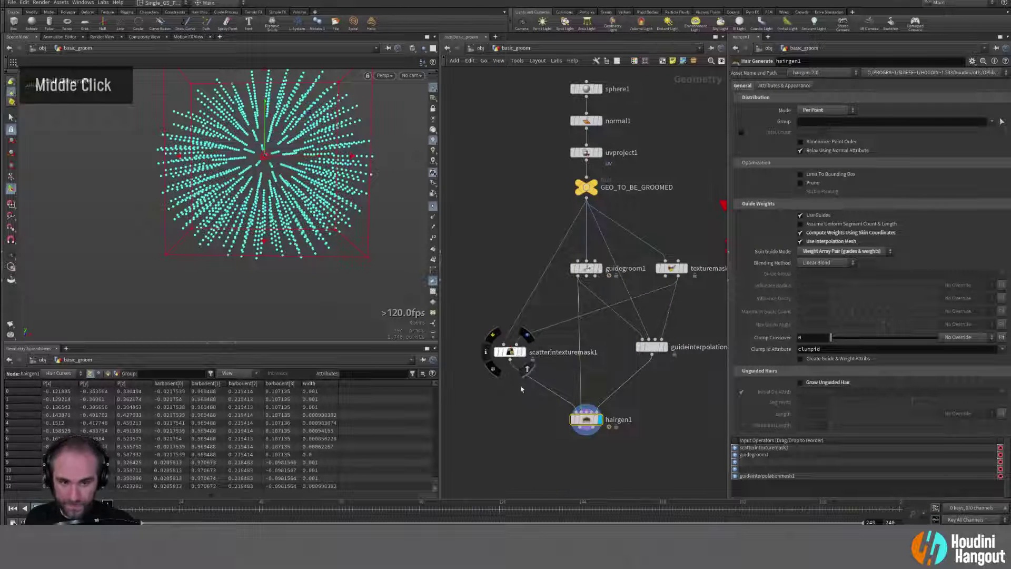
middle_click_drag(522, 388, 542, 418, "alt")
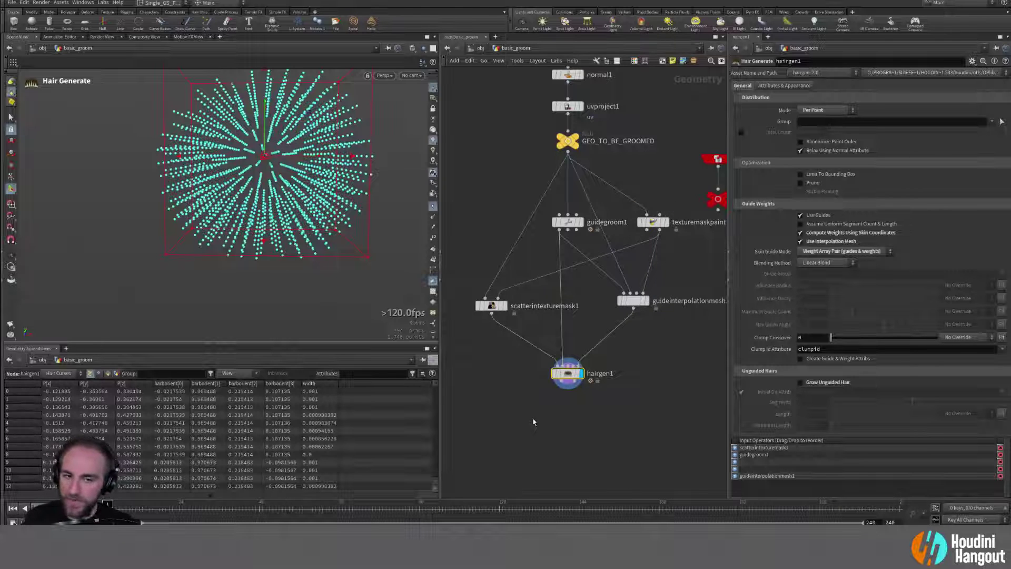
Step: Move the get_feather_templates and TEMPLATES nodes down beside hairgen1
scroll(572, 417, "down", 2)
middle_click_drag(580, 418, 546, 408, "alt")
left_click_drag(624, 188, 626, 396)
left_click(601, 432)
right_click_drag(535, 451, 536, 440, "alt")
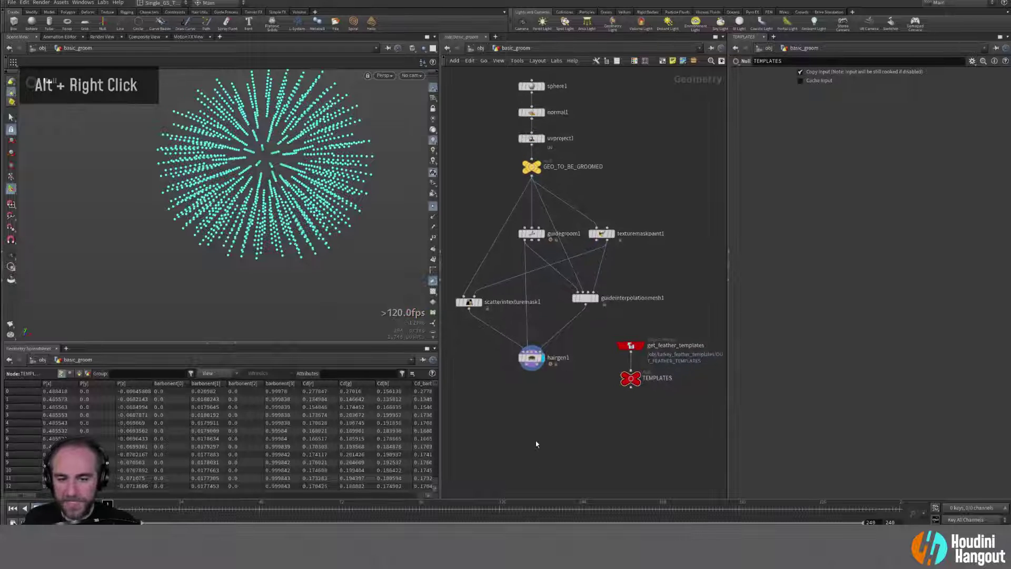
Step: Add a Feather Template Interpolate node below hairgen1
key("Tab")
type("inte")
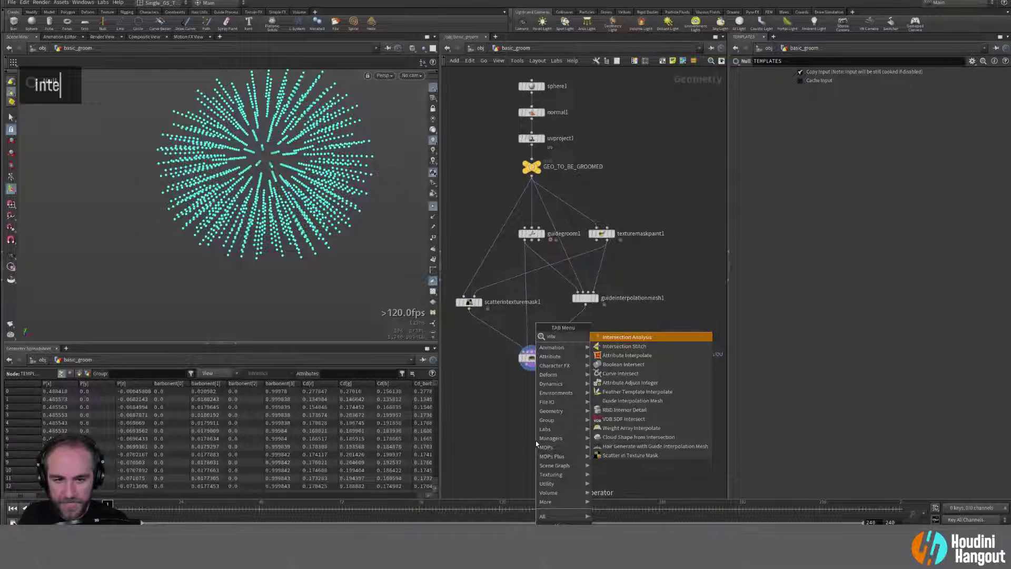
key("BackSpace")
key("BackSpace")
key("BackSpace")
key("BackSpace")
type("feather in")
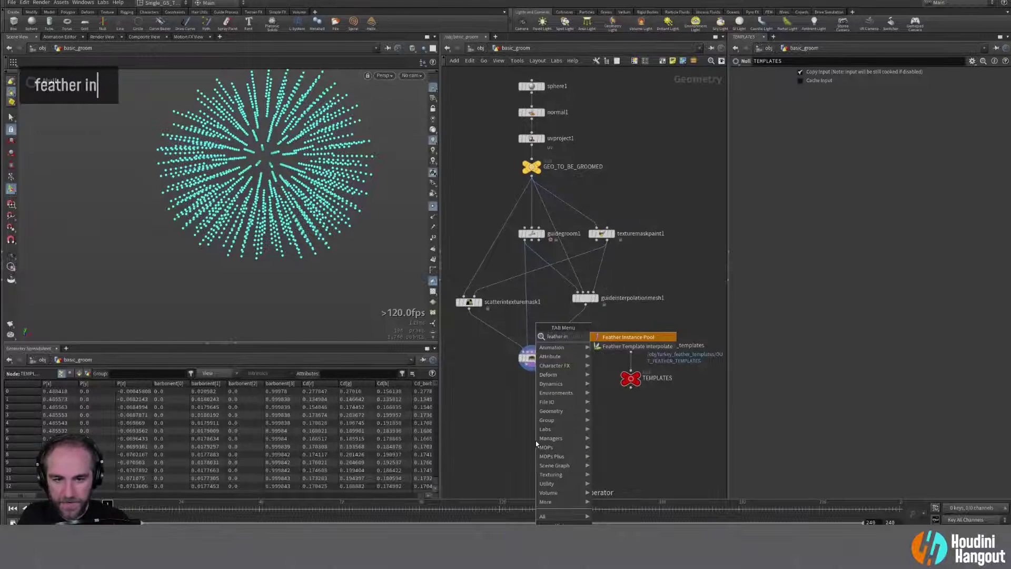
type("te")
key("Return")
key("XF86AudioLowerVolume")
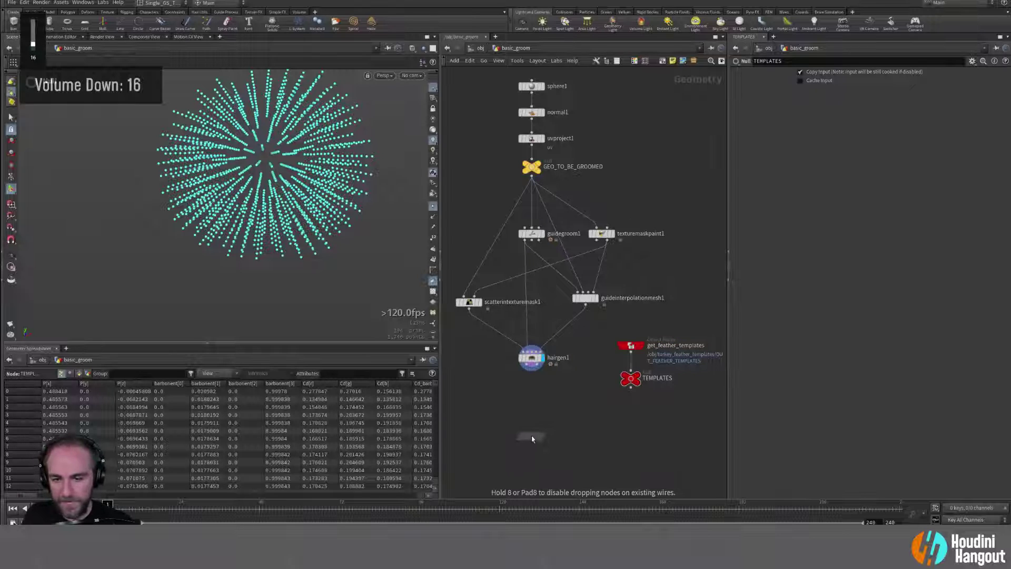
left_click(532, 439)
Step: Wire both hairgen1 outputs into the first two inputs of feathertemplateinterpolate1, connect TEMPLATES to it as well, and display the node
left_click(526, 428)
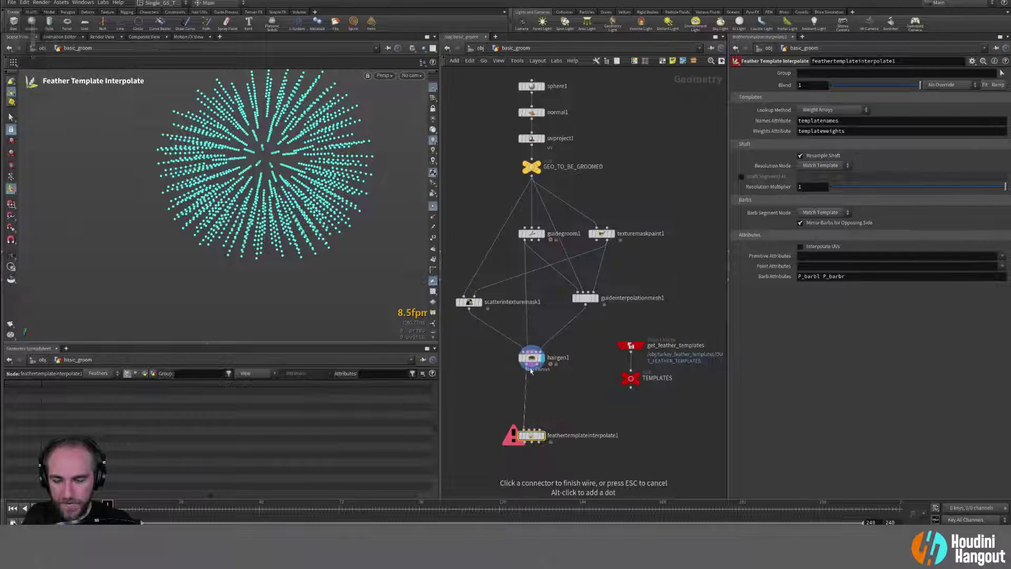
left_click(531, 370)
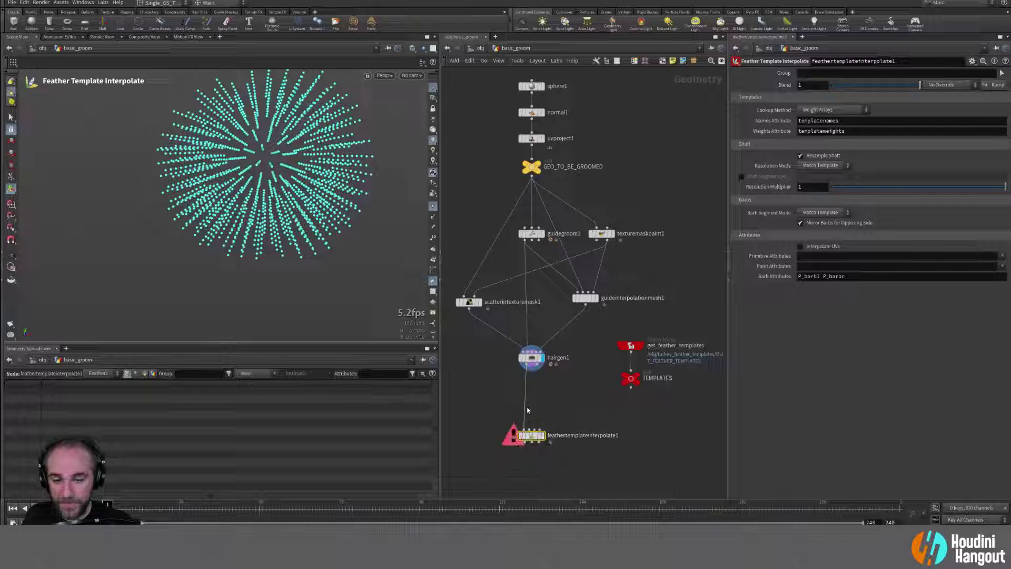
left_click(530, 429)
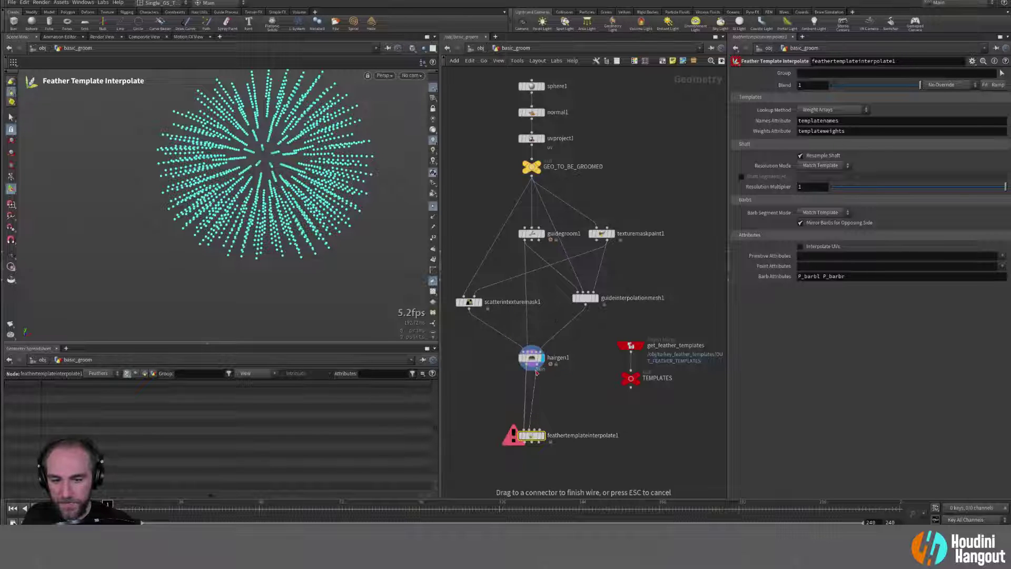
left_click(531, 372)
left_click(540, 430)
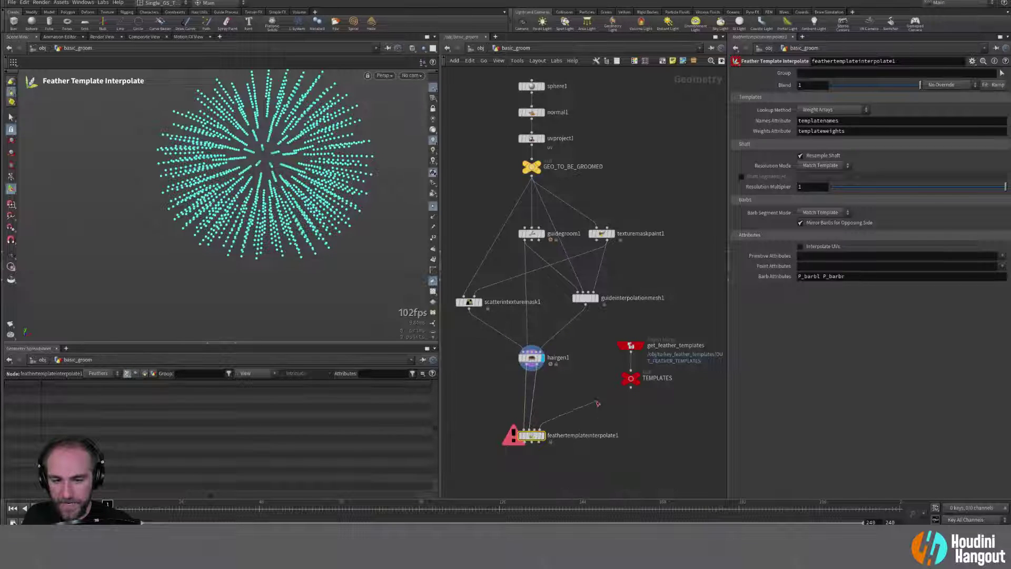
left_click(544, 437)
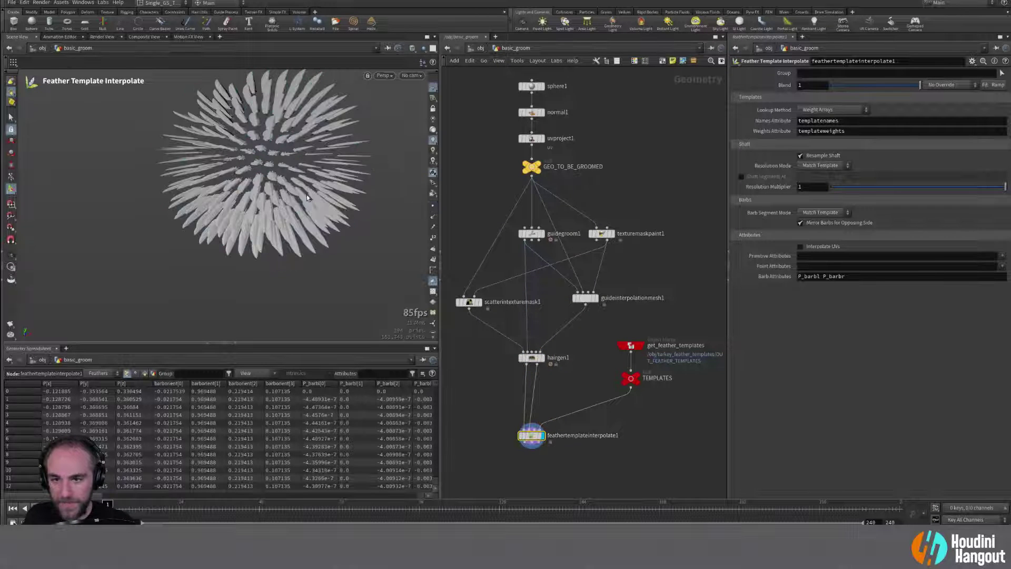
Step: Inspect the interpolated feathers around the sphere from several angles and up close
left_click_drag(307, 198, 226, 192, "alt")
right_click_drag(226, 192, 305, 113, "alt")
left_click_drag(305, 113, 335, 125, "alt")
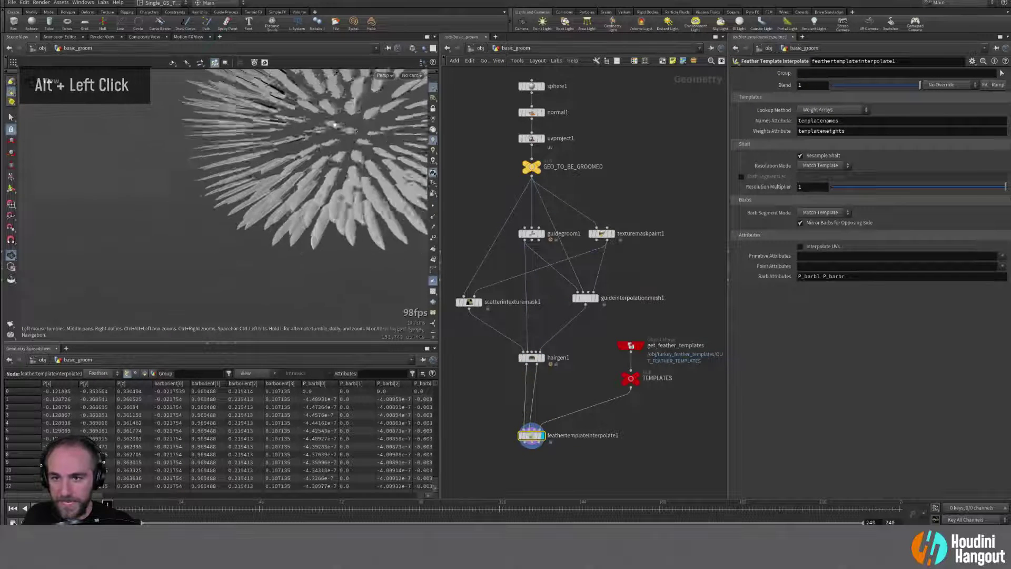
middle_click_drag(335, 124, 272, 224, "alt")
left_click_drag(272, 224, 285, 259, "alt")
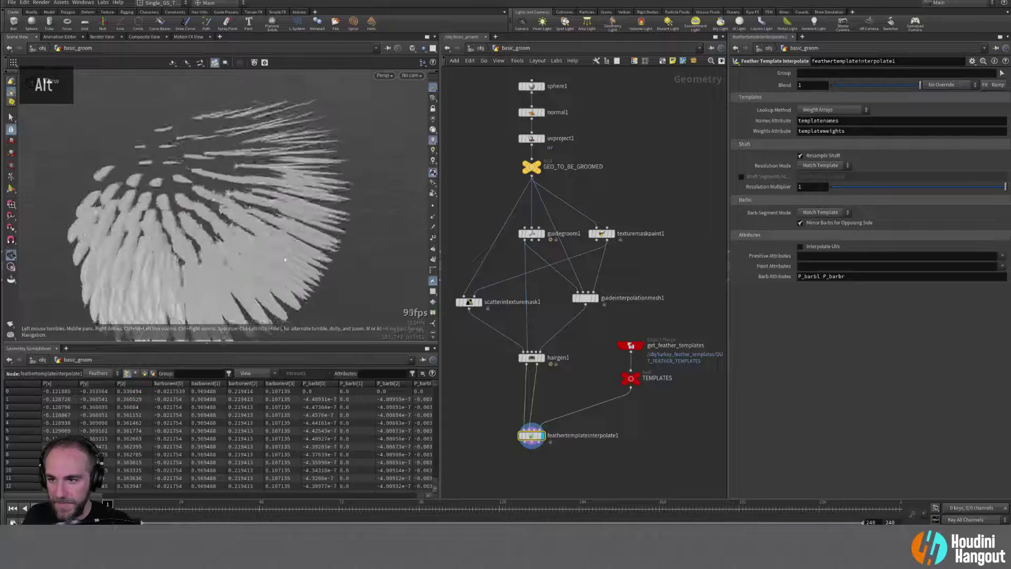
right_click_drag(285, 259, 278, 197, "alt")
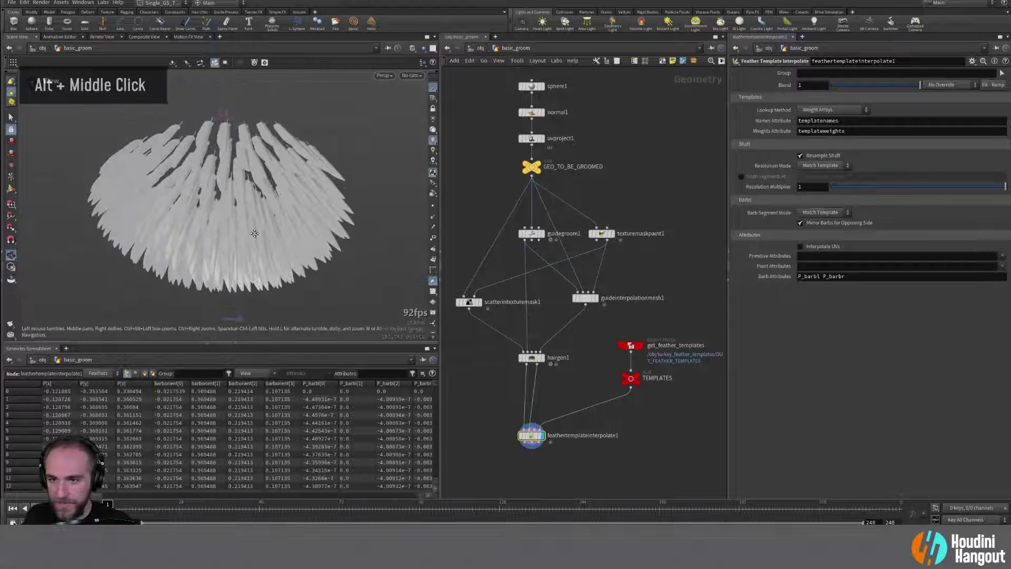
mouse_move(254, 233)
right_mouse_down("alt")
mouse_move(289, 162)
mouse_move(259, 232)
right_mouse_up("alt")
left_click_drag(260, 233, 137, 170, "alt")
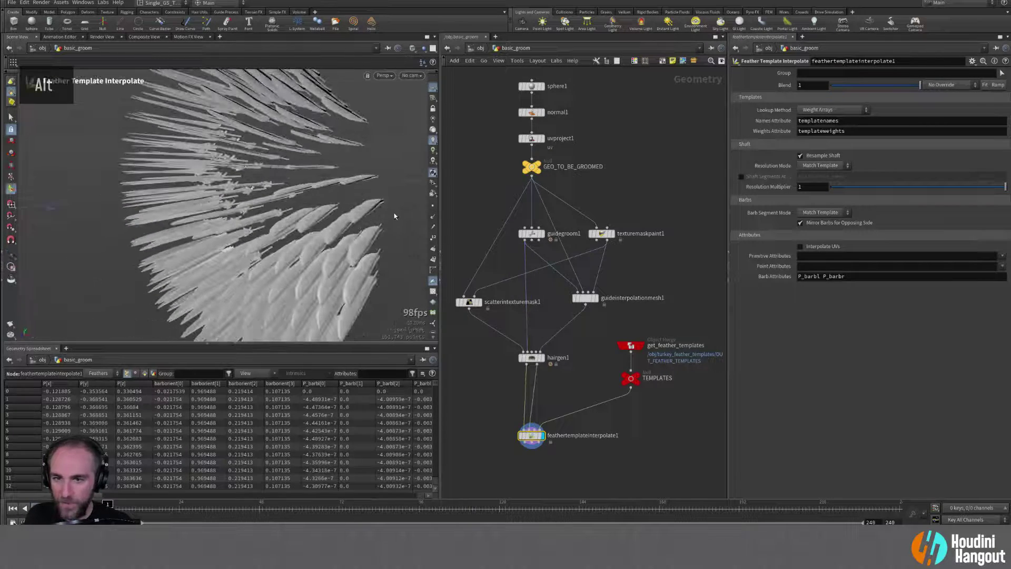
left_click_drag(396, 216, 382, 200, "alt")
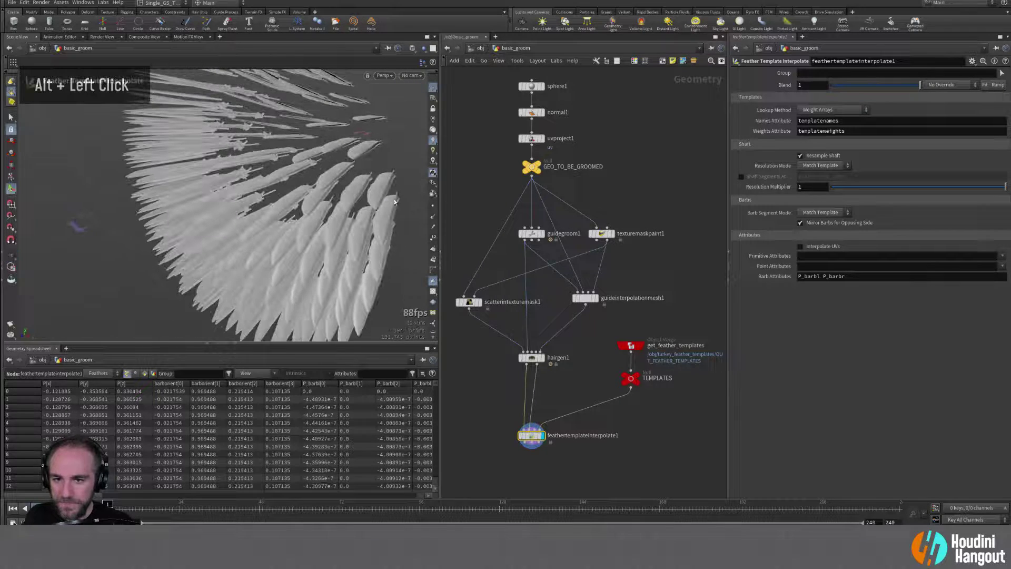
left_click_drag(260, 220, 236, 207, "alt")
left_click_drag(359, 195, 289, 192, "alt")
left_click_drag(386, 194, 320, 226, "alt")
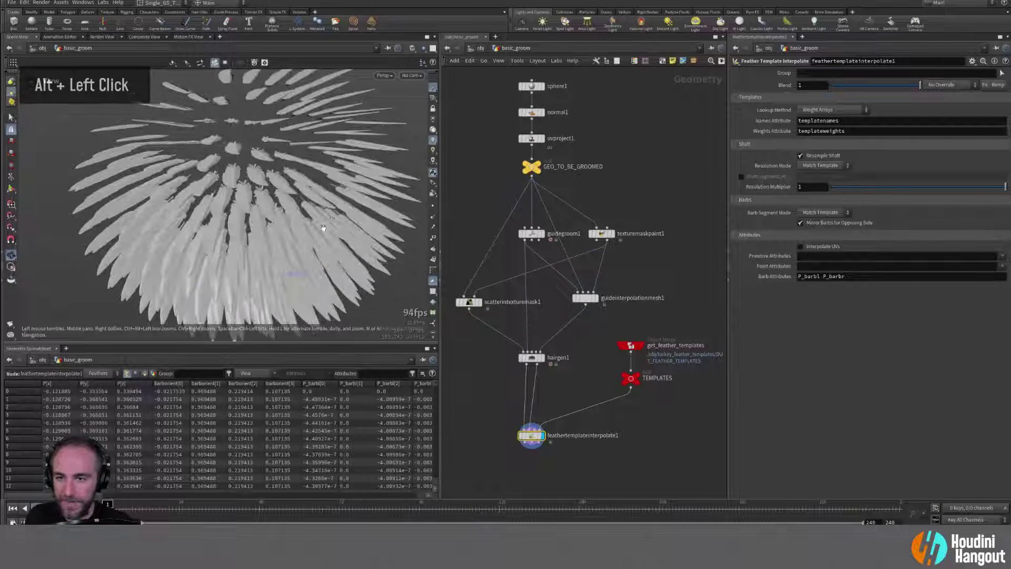
Step: Examine the templatenames and templateweights primitive attributes of hairgen1 in the geometry spreadsheet, with the templatenames column widened
right_click_drag(321, 226, 260, 214, "alt")
left_click_drag(260, 214, 302, 223, "alt")
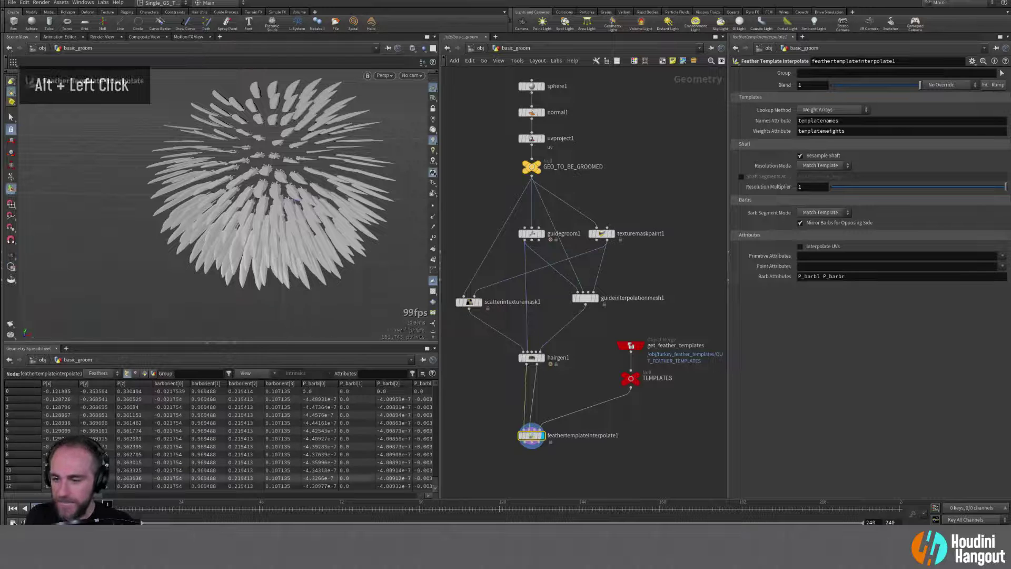
left_click(537, 360)
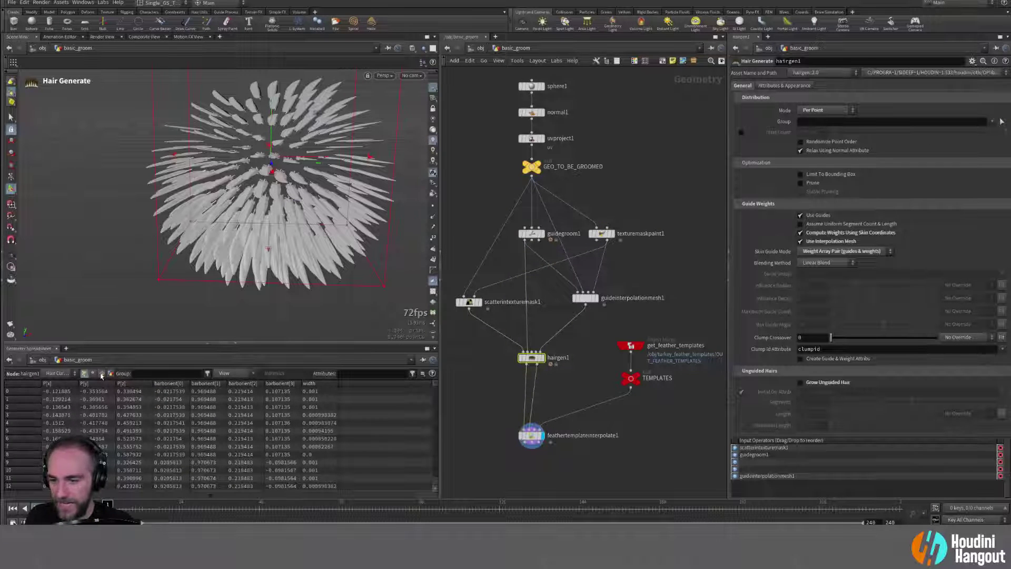
left_click(102, 374)
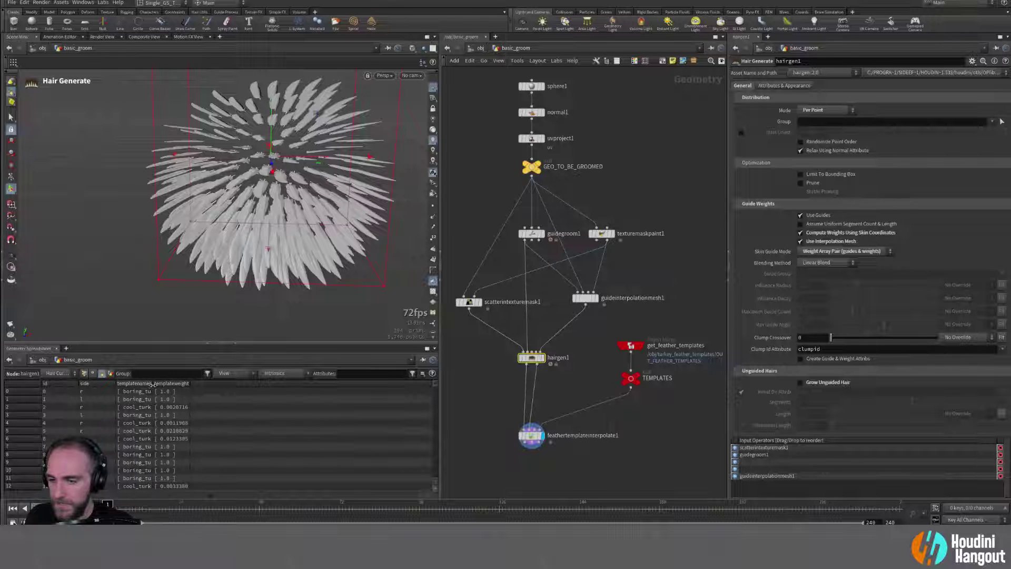
left_click_drag(153, 385, 230, 385)
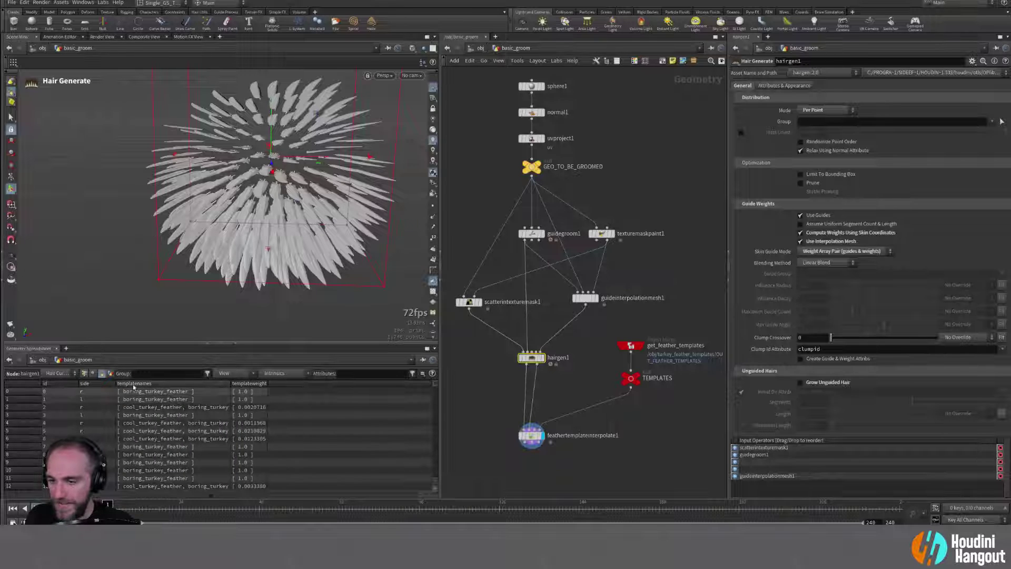
scroll(253, 462, "down", 4)
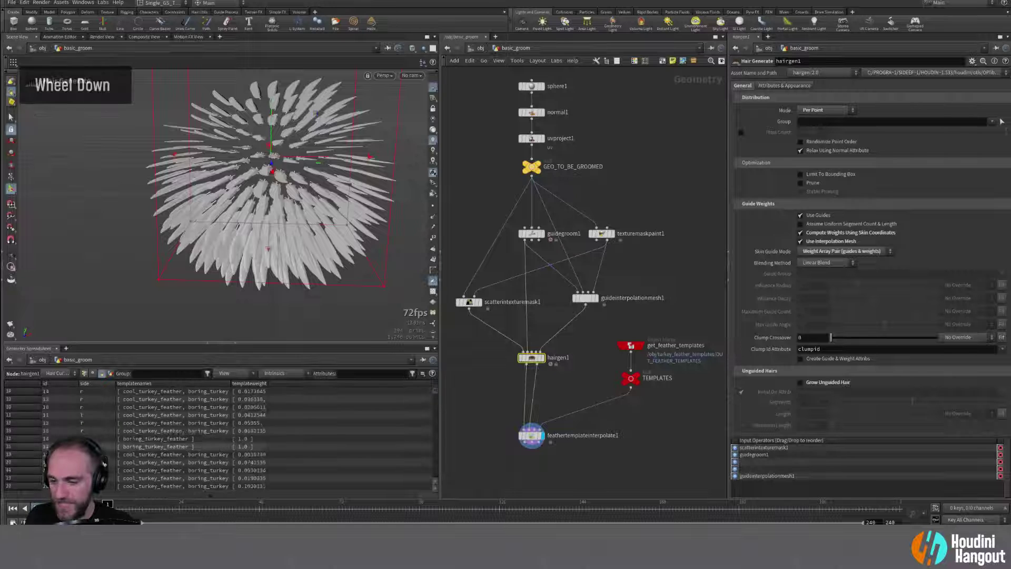
scroll(183, 431, "down", 2)
scroll(182, 431, "up", 6)
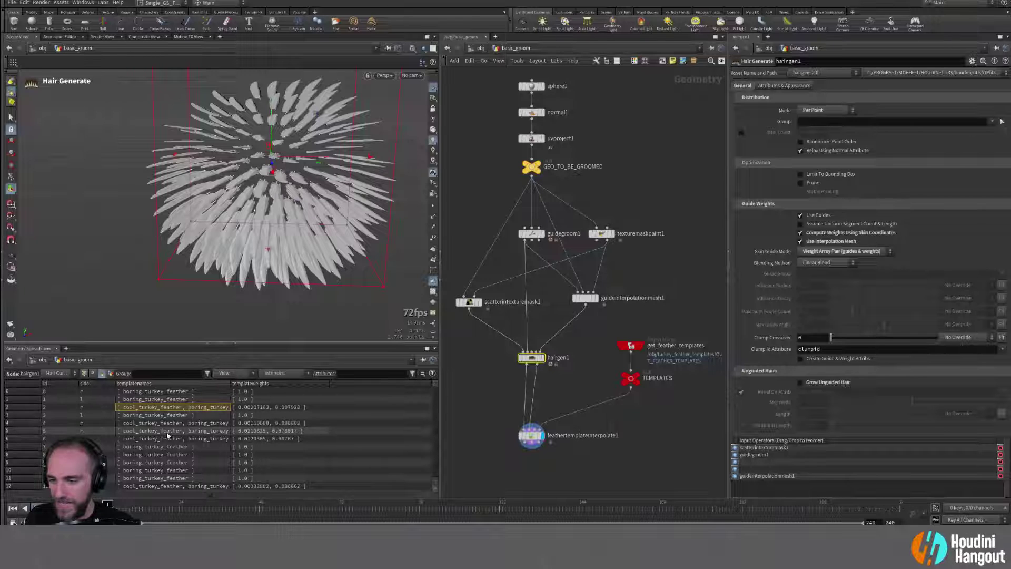
scroll(167, 433, "down", 20)
scroll(167, 434, "down", 20)
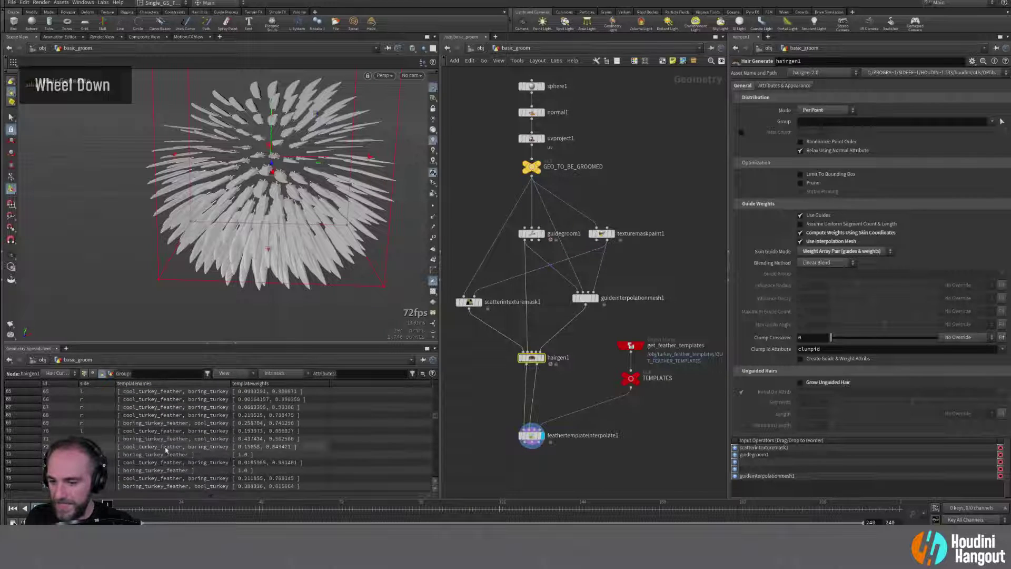
scroll(164, 462, "down", 4)
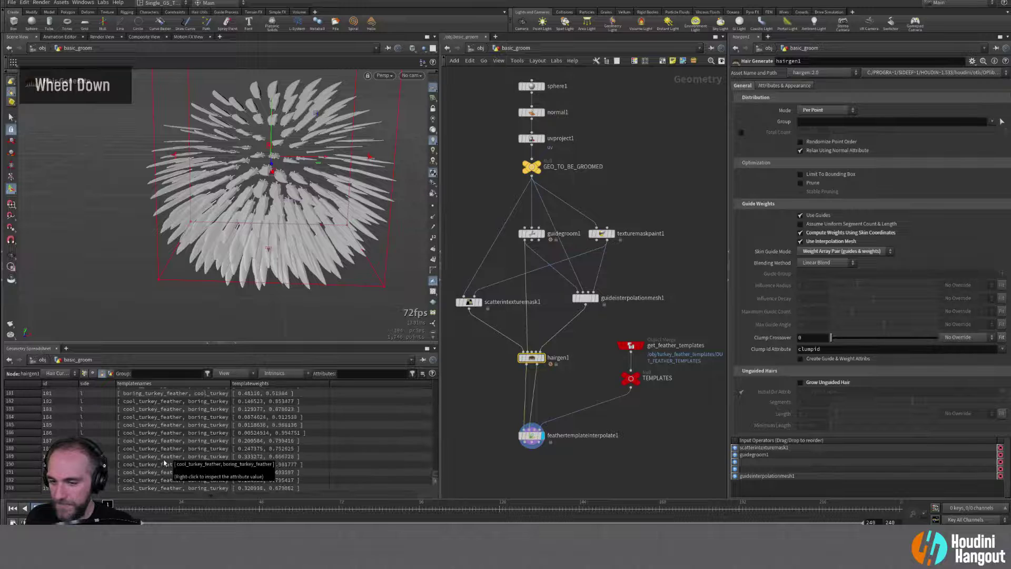
scroll(156, 447, "up", 2)
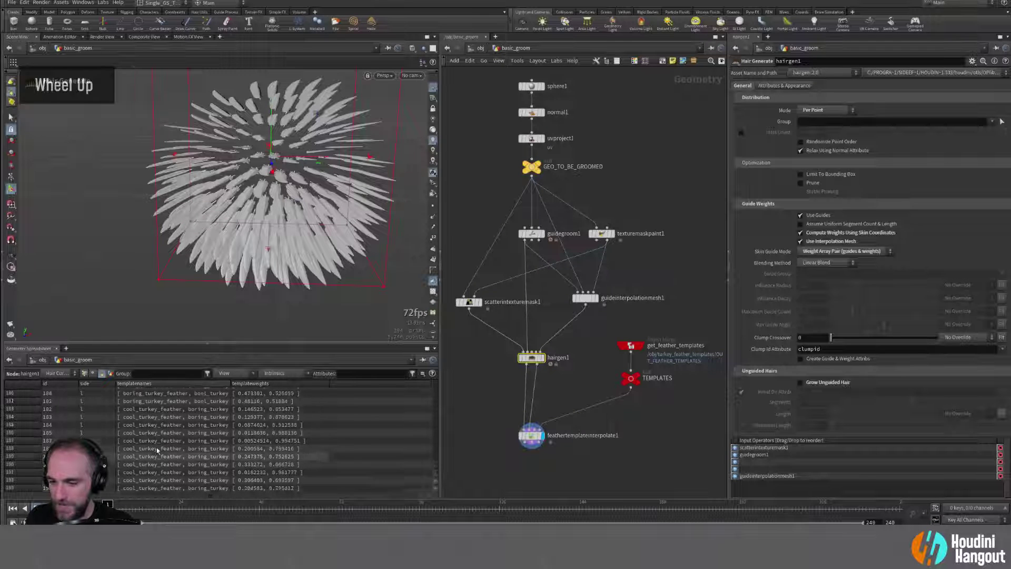
scroll(156, 448, "up", 16)
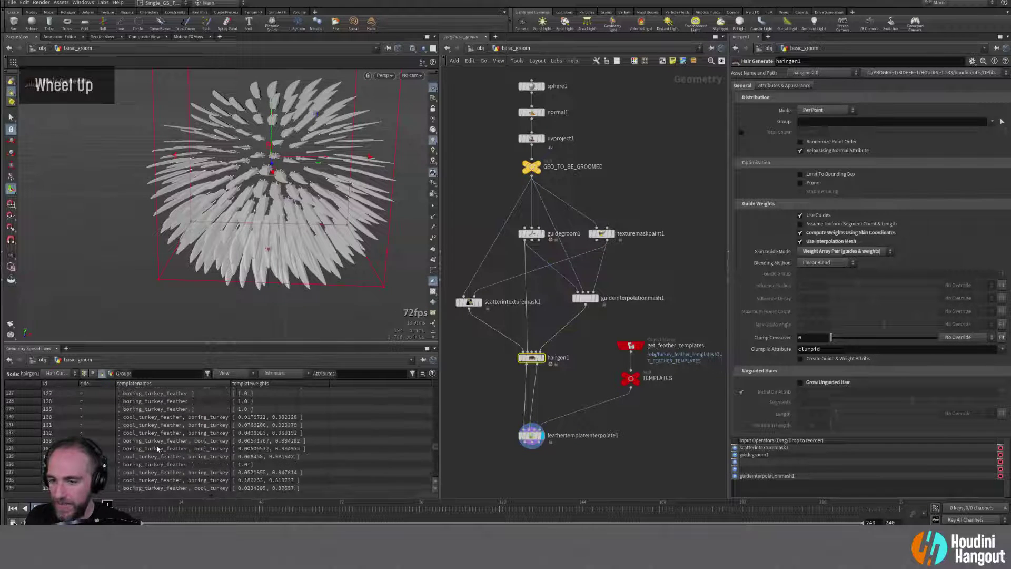
scroll(157, 449, "down", 1)
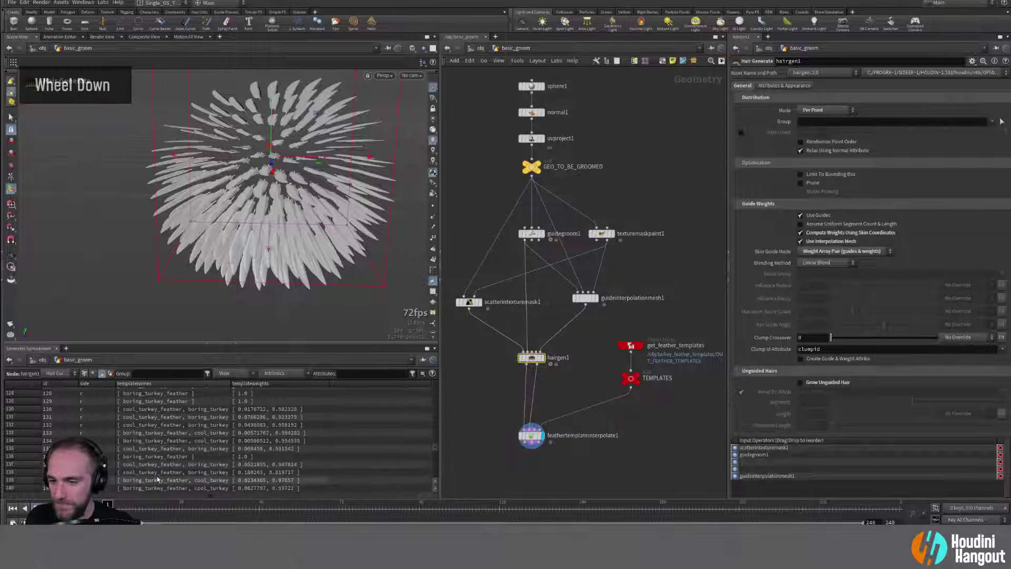
scroll(160, 460, "up", 6)
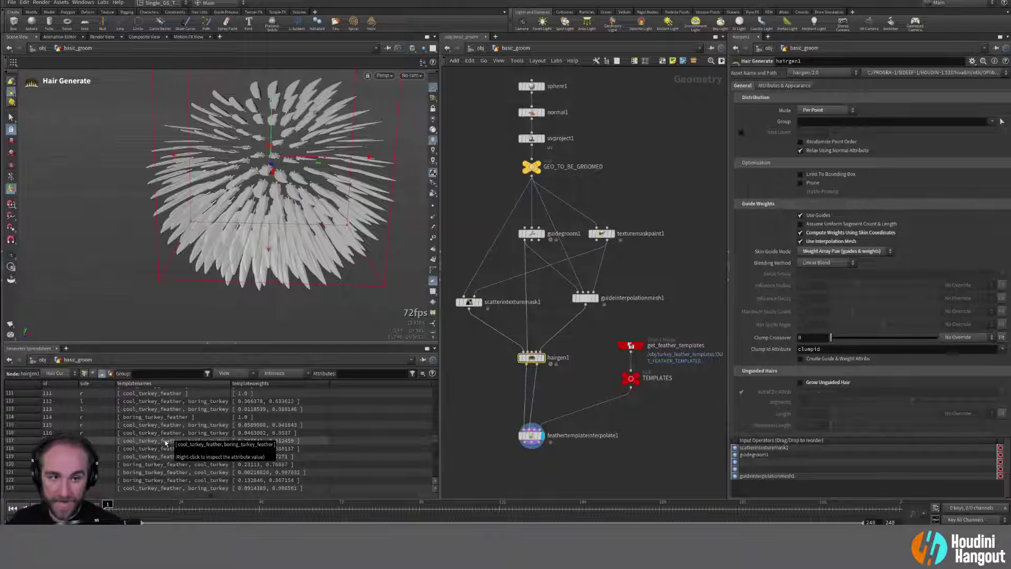
Step: Review the available Lookup Method options of feathertemplateinterpolate1 without changing the current choice
left_click(536, 436)
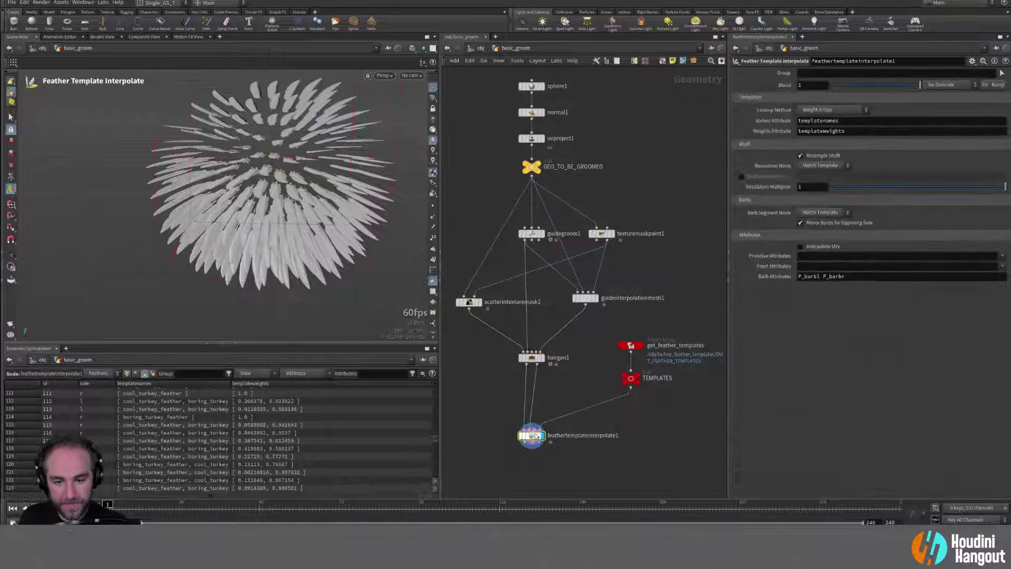
left_click(834, 110)
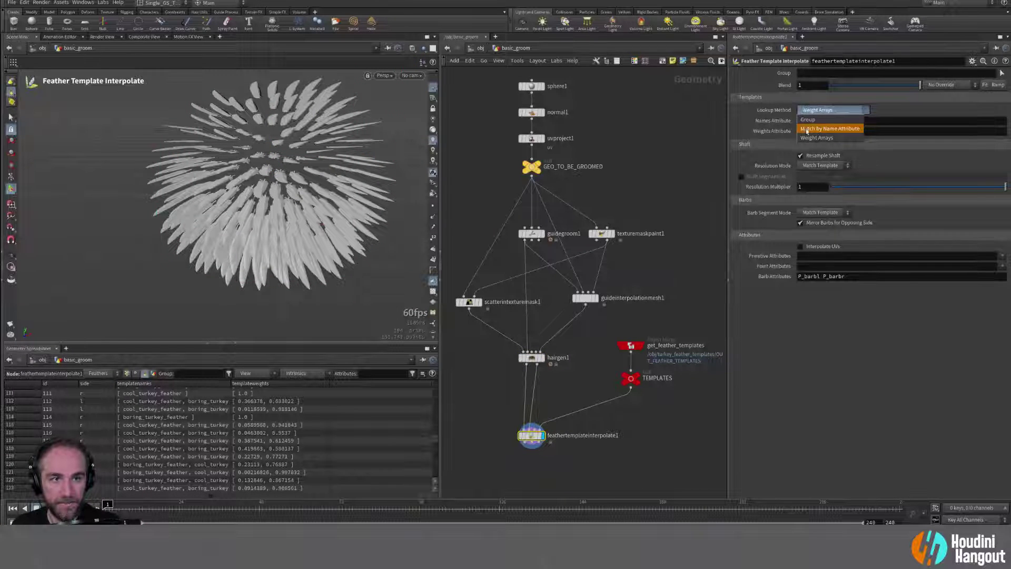
left_click(769, 156)
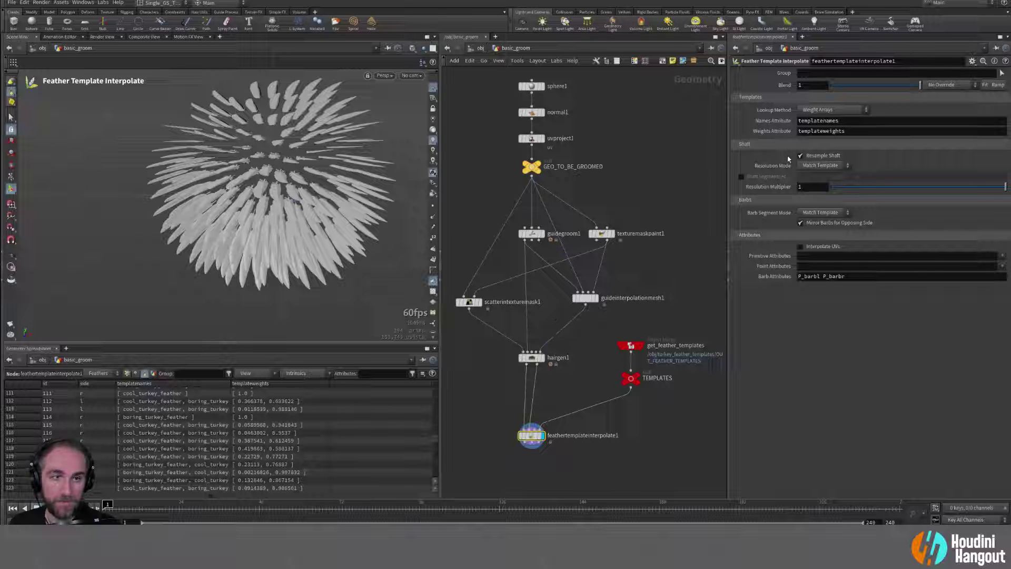
left_click(815, 111)
left_click(743, 114)
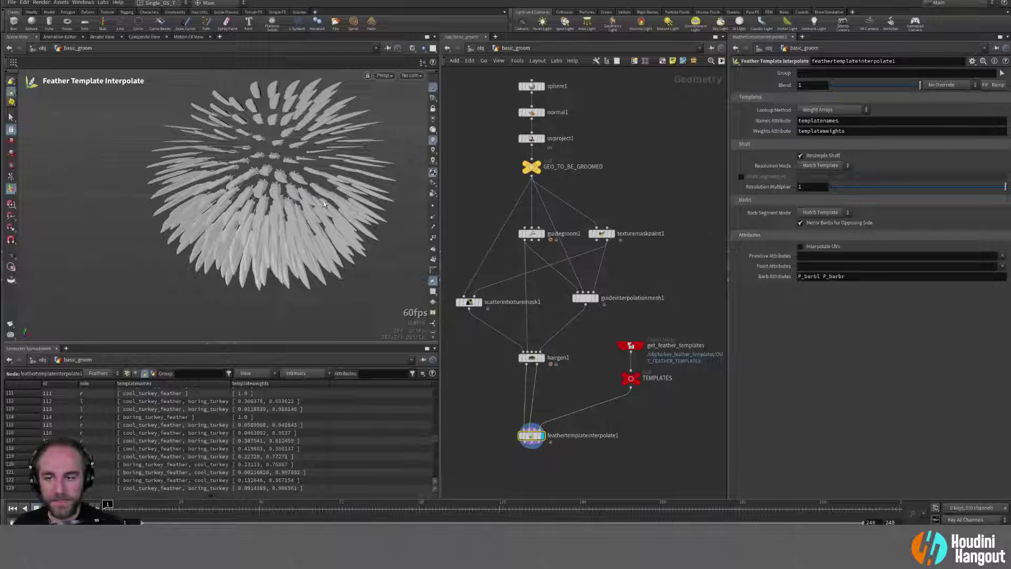
Step: Show the points in the viewport and look closely at the feather shafts' resolution
left_click(433, 206)
left_click_drag(232, 185, 287, 160, "alt")
right_click_drag(287, 161, 179, 185, "alt")
mouse_move(179, 184)
left_mouse_down("alt")
mouse_move(147, 186)
mouse_move(179, 174)
left_mouse_up("alt")
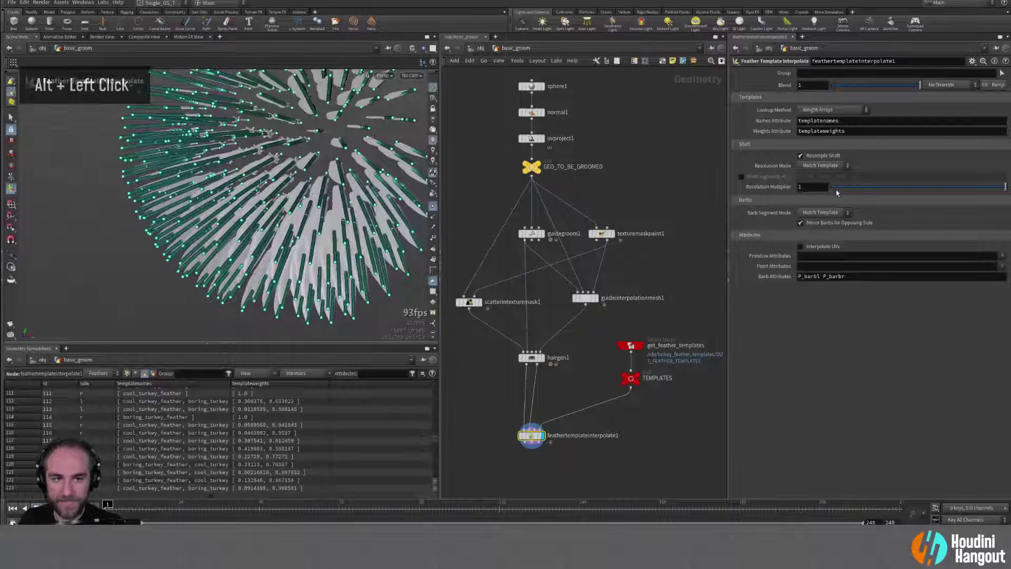
Step: Lower the shaft Resolution Multiplier of feathertemplateinterpolate1 to 0.01
left_click_drag(855, 191, 833, 189)
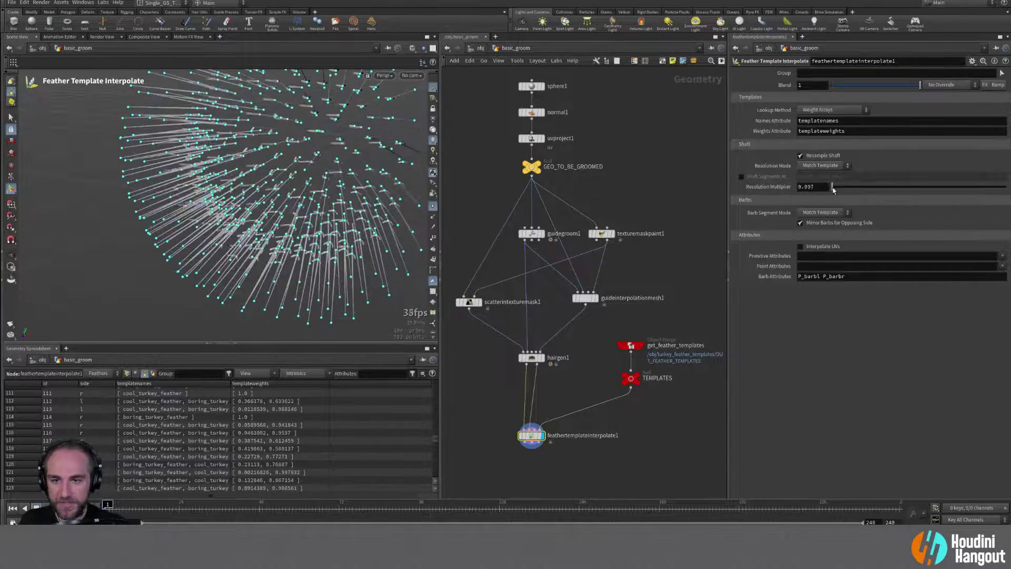
left_click_drag(301, 244, 284, 211, "alt")
middle_click_drag(284, 211, 226, 209, "alt")
left_click_drag(225, 209, 258, 208, "alt")
type("0.0")
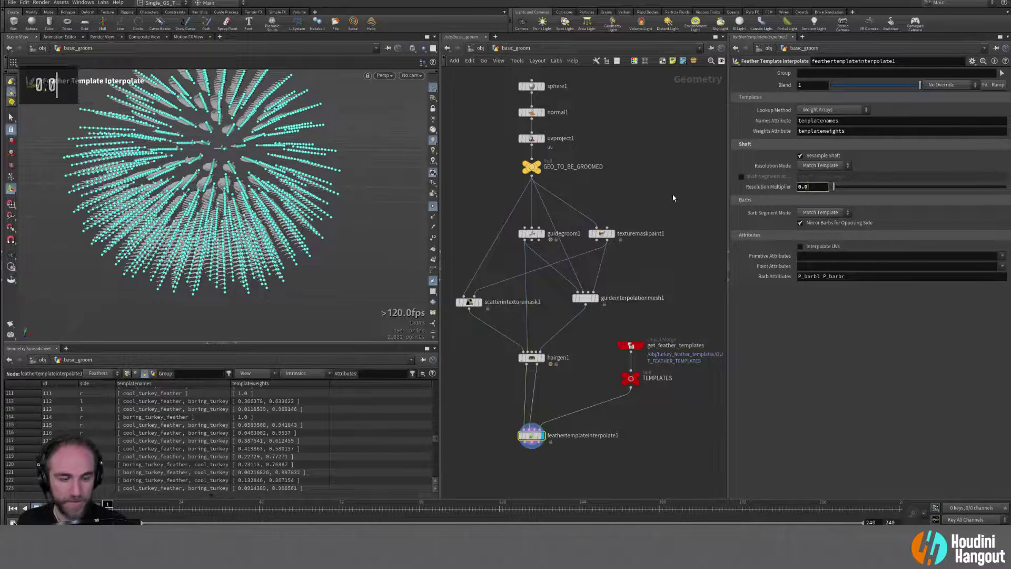
type("1")
key("Return")
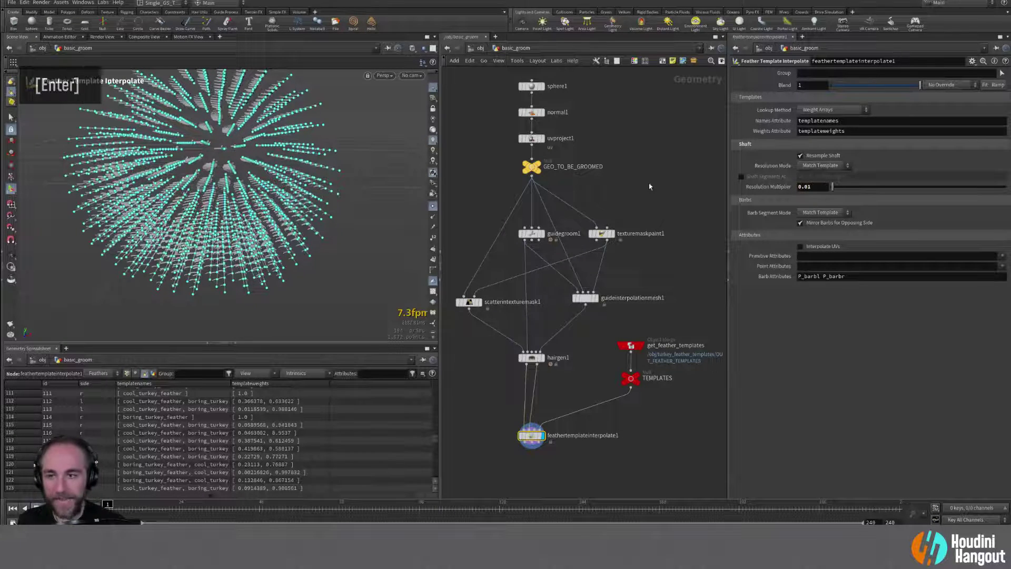
Step: Add a Feather Visualize node below feathertemplateinterpolate1, connected to its outputs and displayed
middle_click_drag(537, 475, 564, 418, "alt")
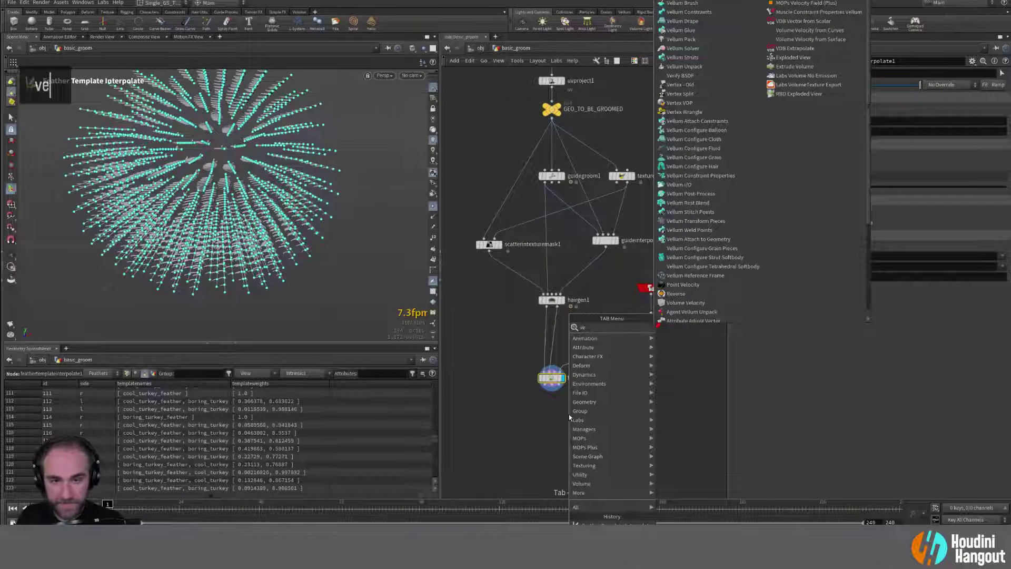
key("BackSpace")
key("BackSpace")
type("fea")
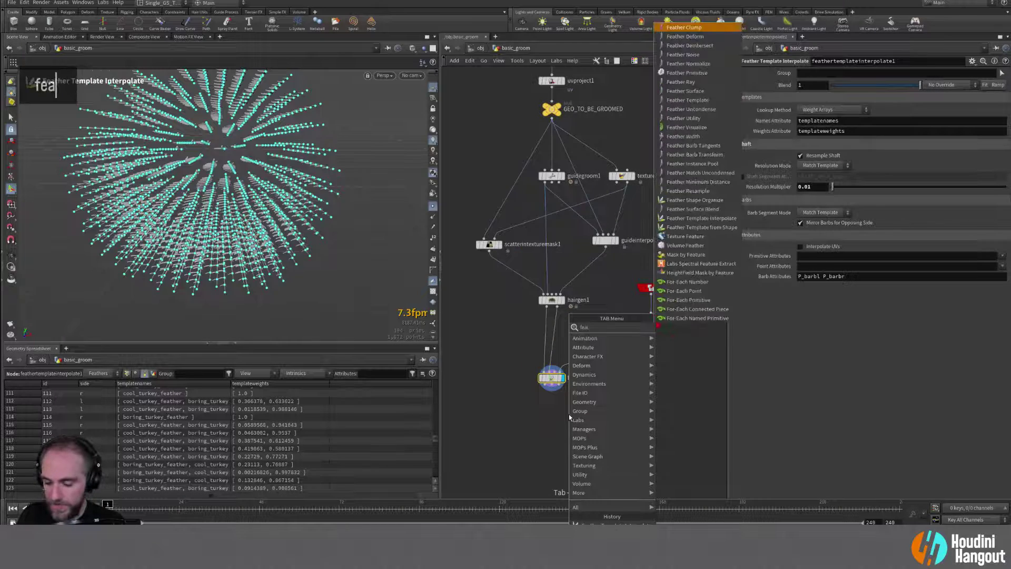
type("ther visu")
key("Return")
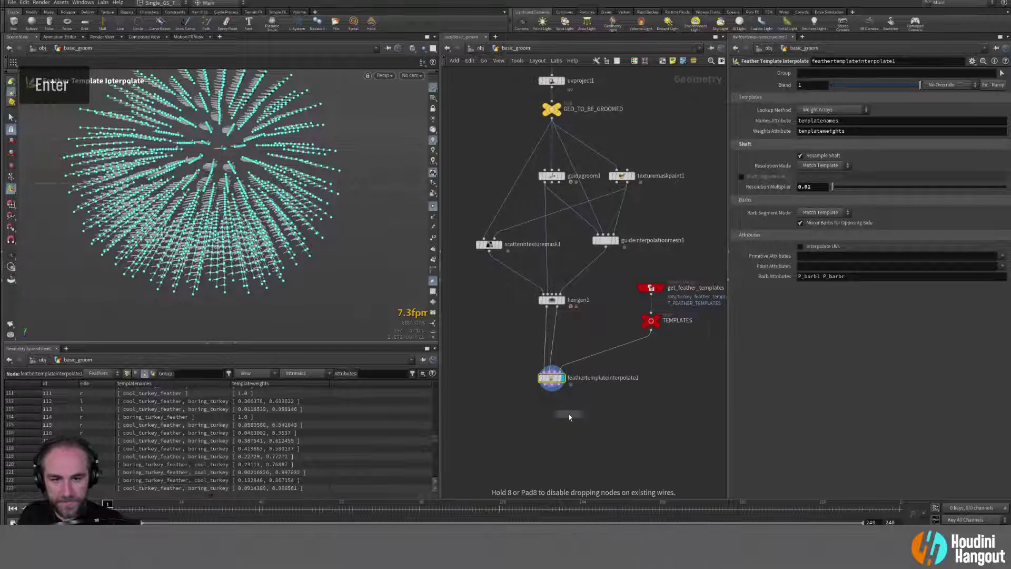
left_click(551, 413)
double_click(549, 414)
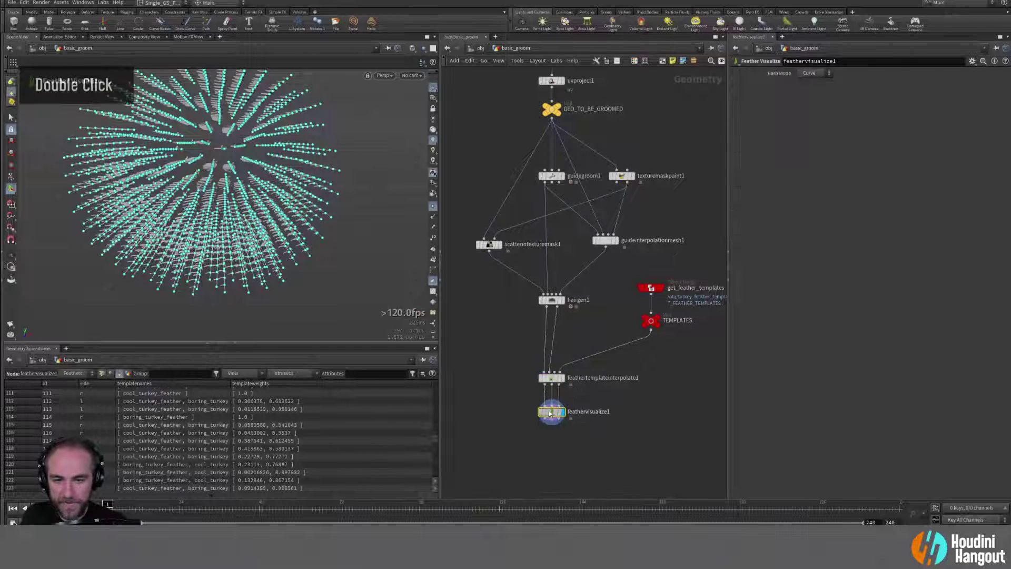
left_click_drag(549, 413, 549, 421)
Step: Set the Barb Mode of feathervisualize1 to Surface and view the groom without points
left_click(814, 73)
left_click(807, 97)
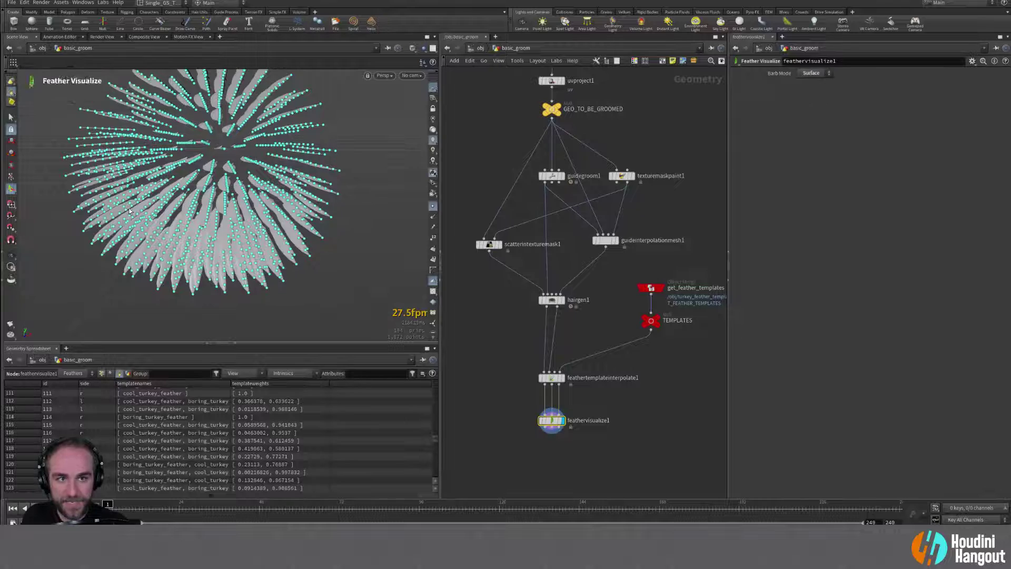
left_click_drag(237, 184, 285, 174, "alt")
right_click_drag(285, 174, 253, 158, "alt")
left_click_drag(253, 158, 272, 123, "alt")
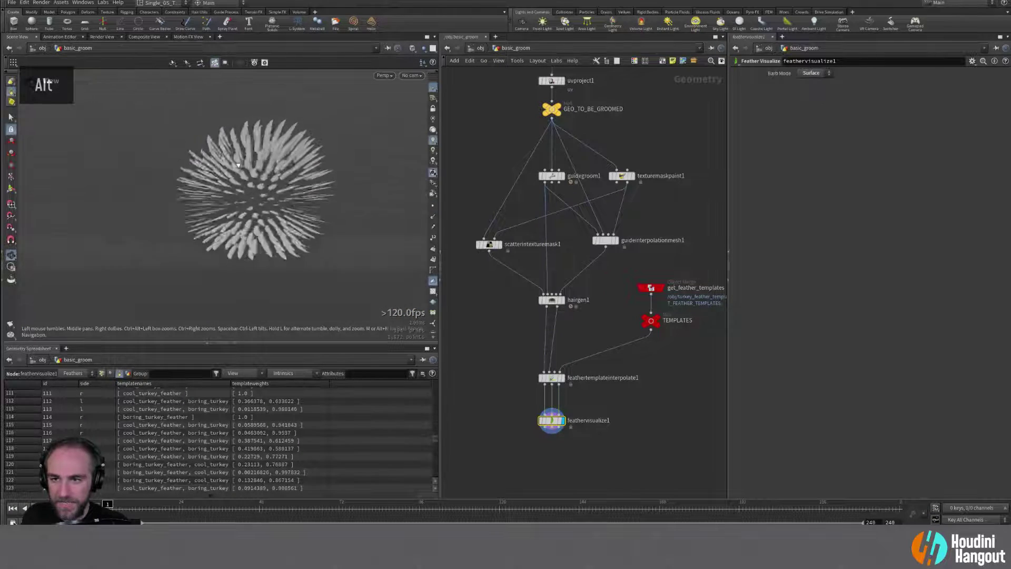
right_click_drag(271, 123, 311, 137, "alt")
left_click_drag(311, 137, 316, 179, "alt")
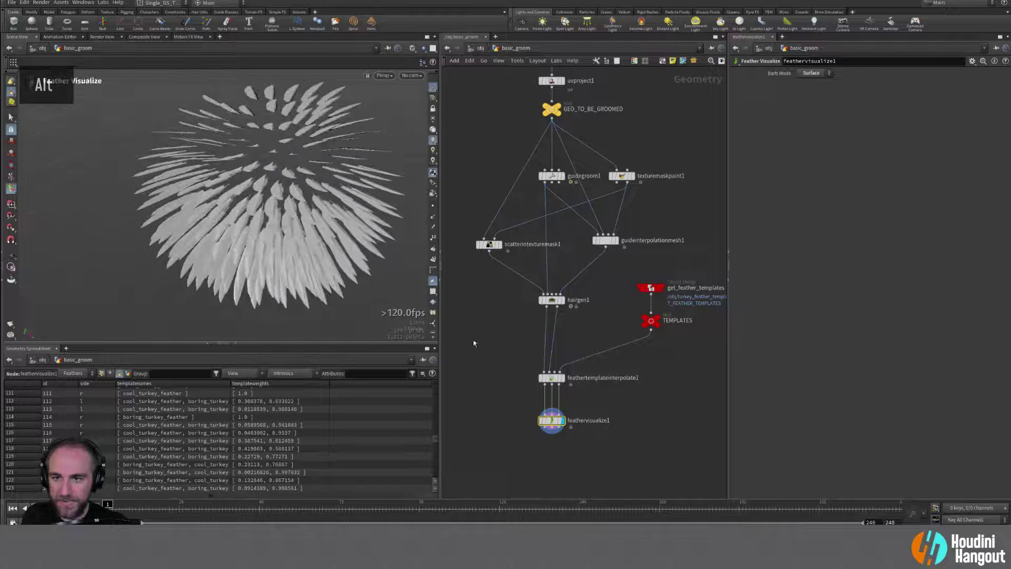
Step: Set the Resolution Multiplier of feathertemplateinterpolate1 to 0.05 and check the feather surfaces from several sides
left_click(551, 378)
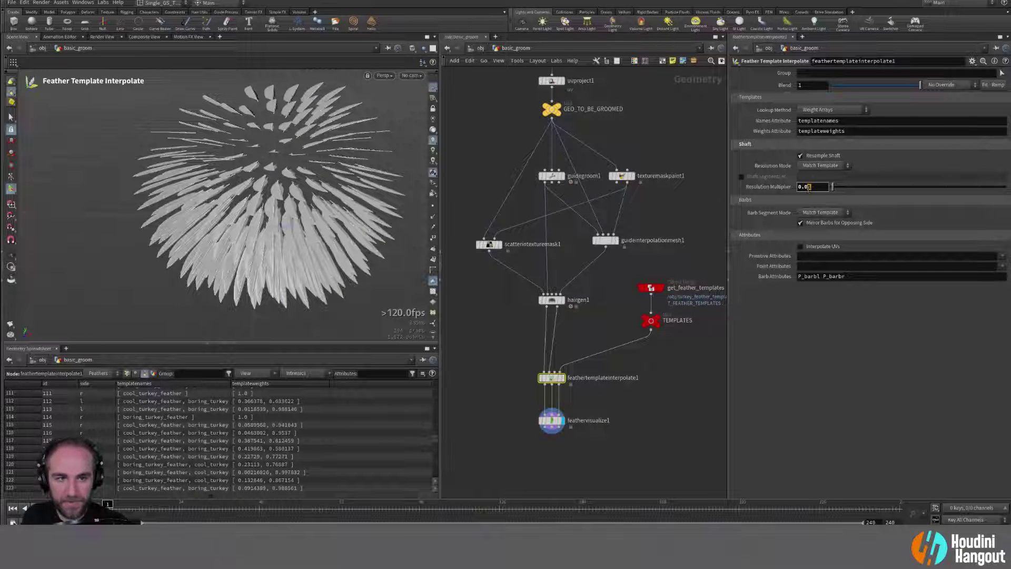
type("5")
key("Return")
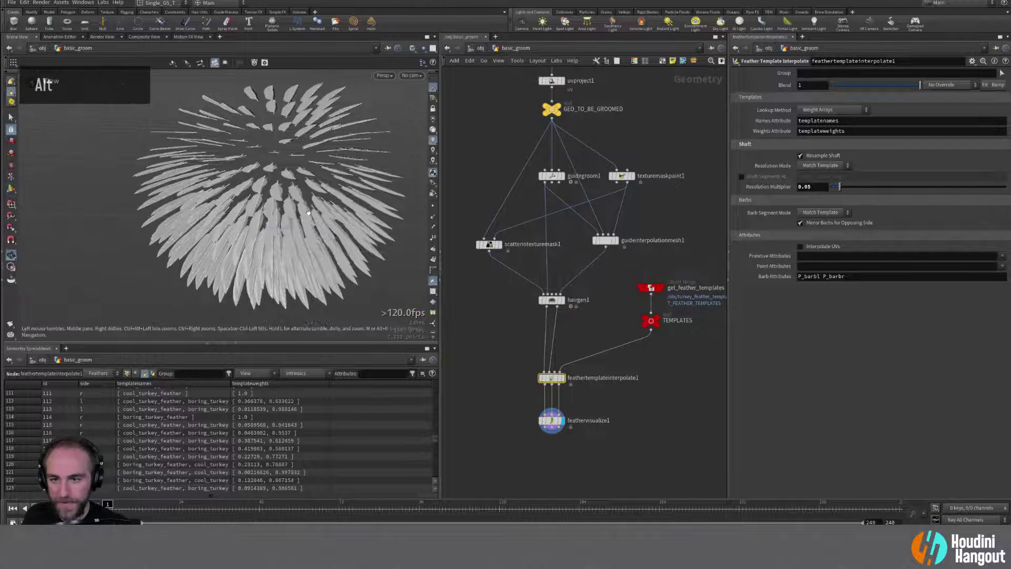
left_click_drag(279, 210, 300, 219, "alt")
right_click_drag(300, 218, 316, 221, "alt")
left_click_drag(316, 221, 337, 195, "alt")
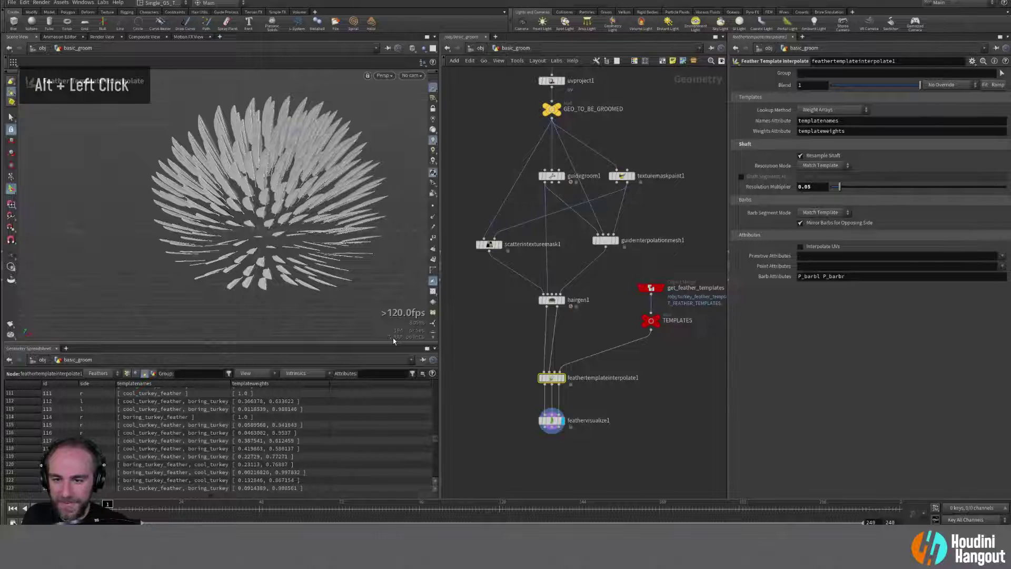
left_click(319, 212, "alt")
left_click_drag(292, 241, 369, 221, "alt")
Step: Show the points in the viewport and set the shaft Resolution Multiplier to 0.025
left_click(432, 206)
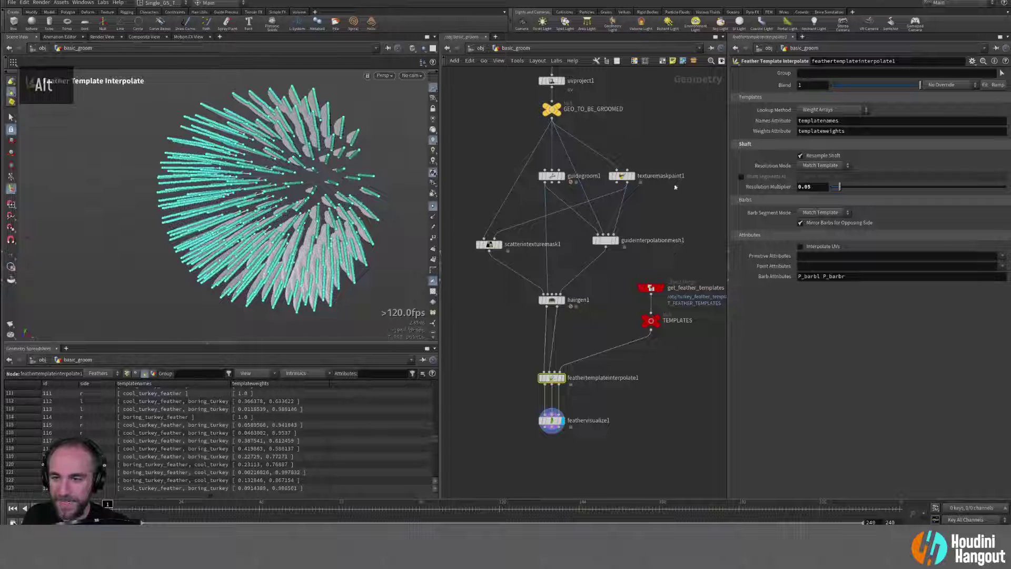
left_click(814, 187)
type("0.025")
key("Return")
left_click_drag(227, 237, 248, 245, "alt")
right_click_drag(248, 245, 285, 231, "alt")
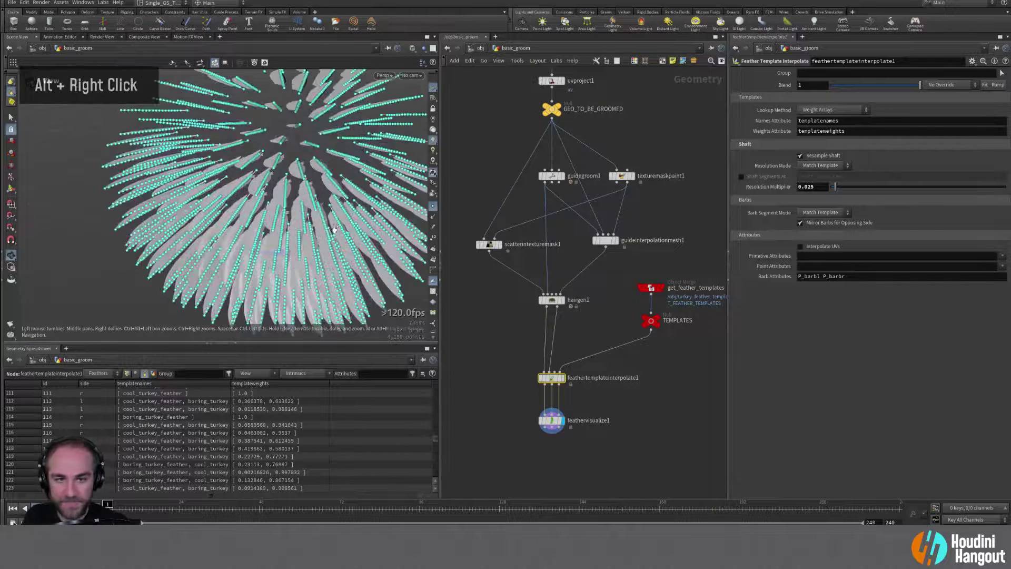
left_click_drag(285, 231, 304, 224, "alt")
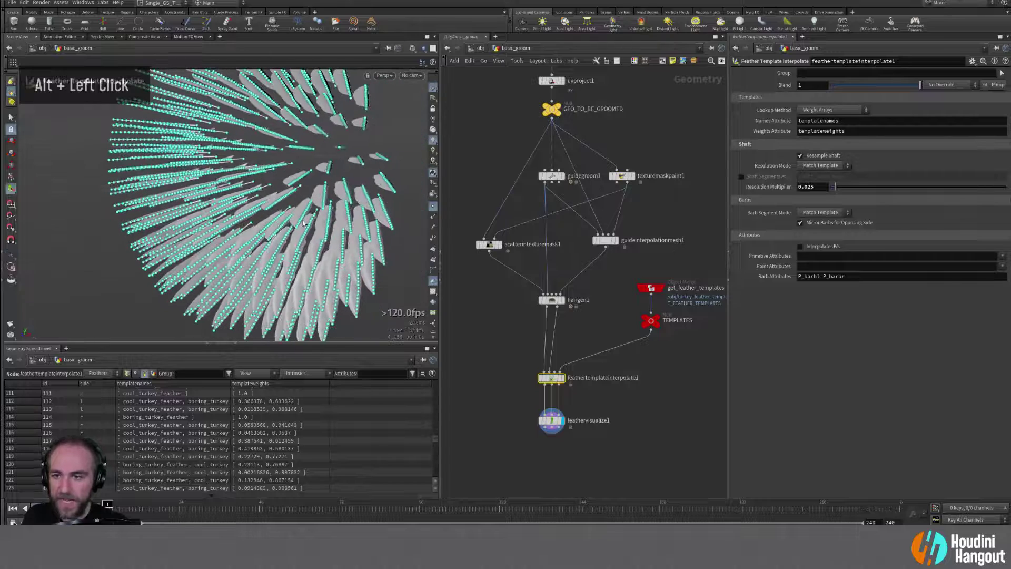
Step: Hide the points and color the feathers by an attribute from feathervisualize1's node information
left_click(433, 207)
left_click(532, 420)
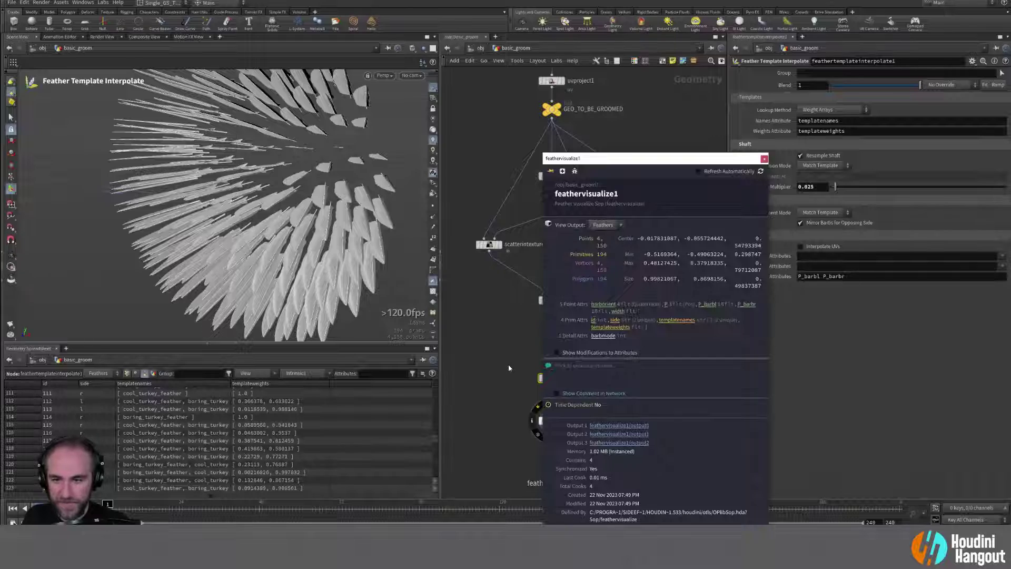
left_click_drag(247, 211, 235, 245, "alt")
right_click_drag(234, 245, 232, 237, "alt")
left_click_drag(232, 237, 237, 253, "alt")
mouse_move(554, 382)
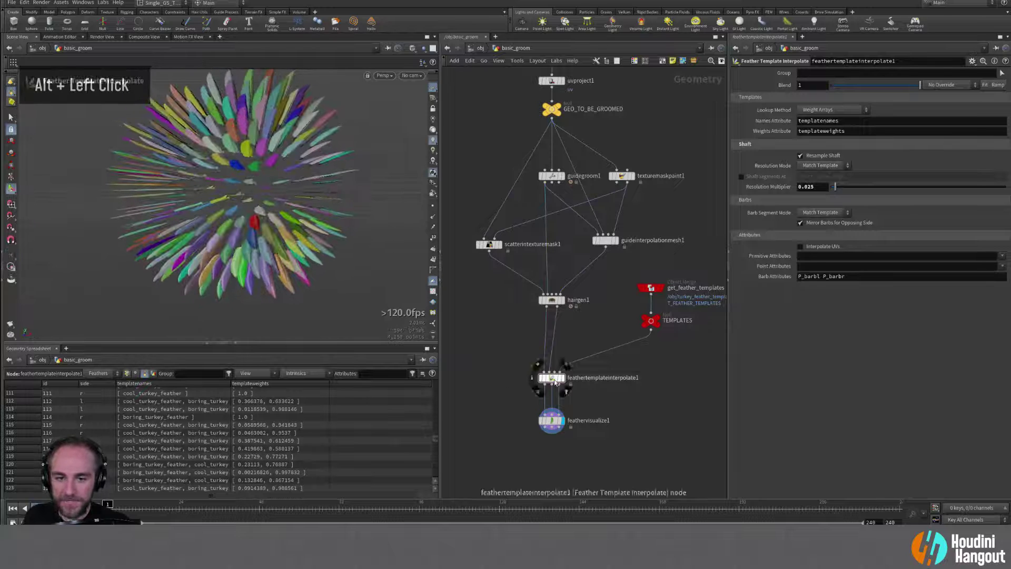
Step: Move feathertemplateinterpolate1 and feathervisualize1 further down the network to leave room below hairgen1
left_click_drag(524, 384, 572, 437)
key("l")
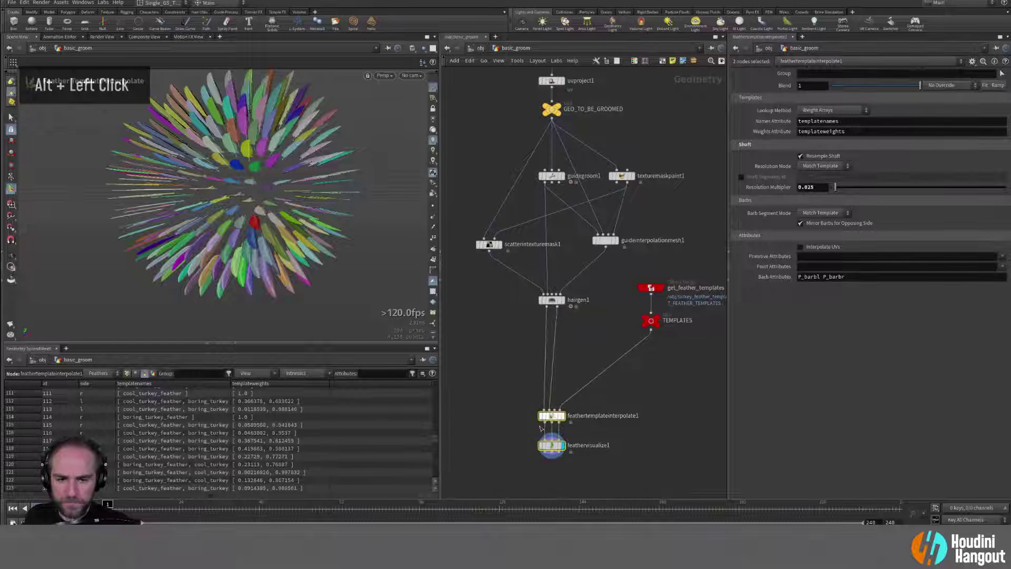
left_click(546, 416)
left_click_drag(496, 376, 653, 485)
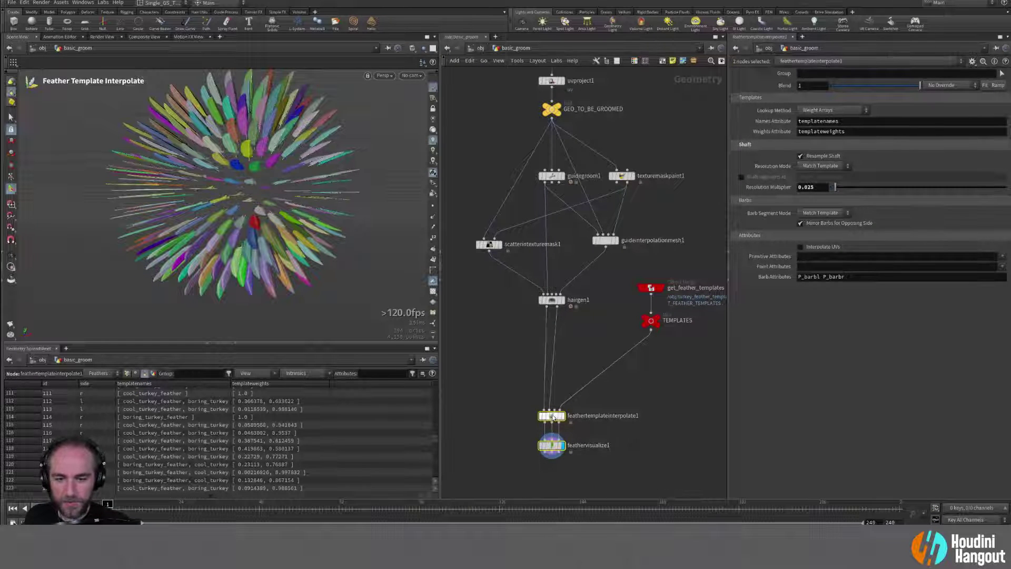
left_click_drag(551, 417, 551, 442)
middle_click_drag(507, 447, 506, 426, "alt")
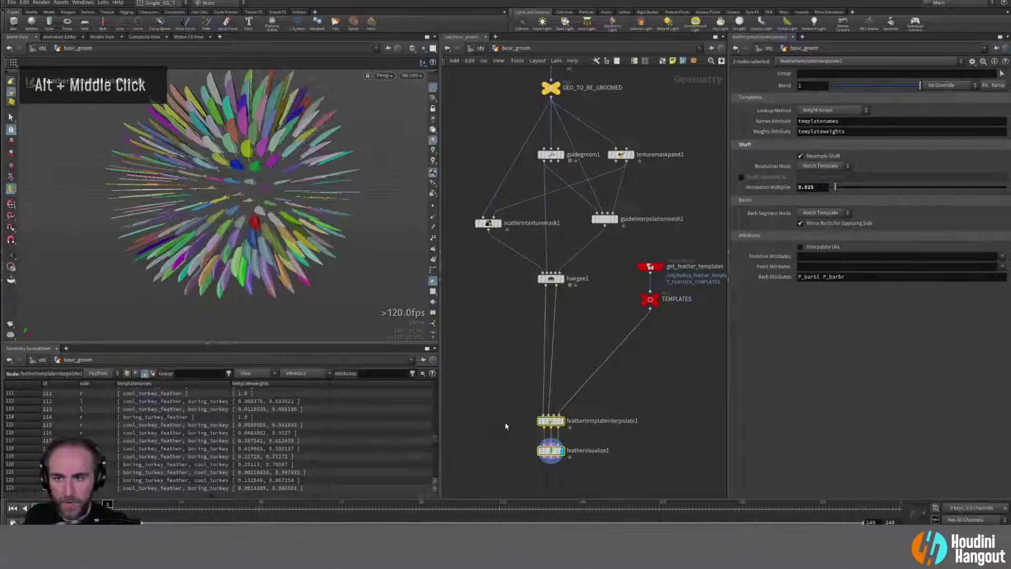
Step: Examine the feather point attributes, including barborient and the barb arrays, and look at the groom from another side
mouse_move(263, 182)
left_mouse_down("alt")
mouse_move(295, 176)
mouse_move(280, 174)
left_mouse_up("alt")
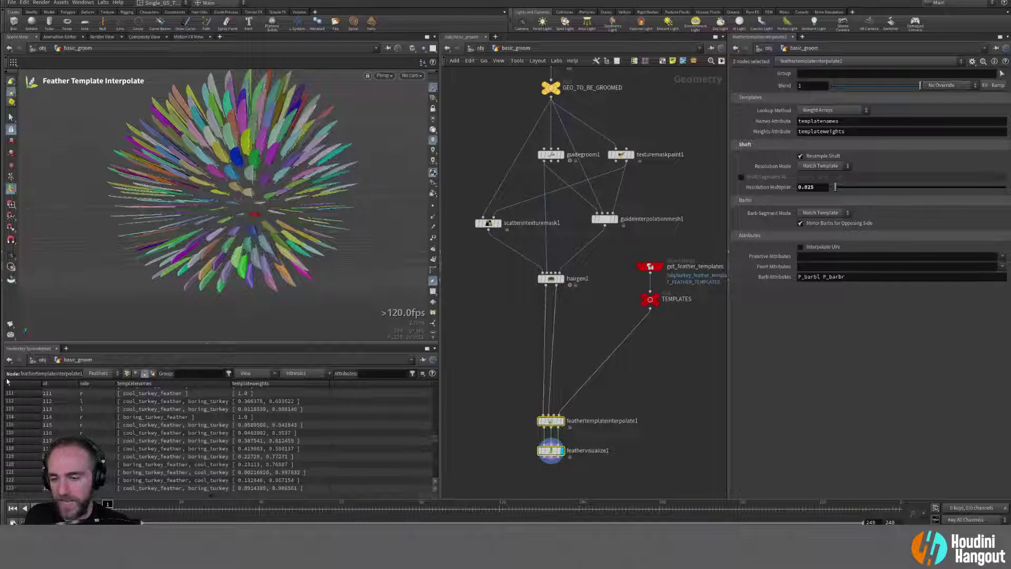
left_click(131, 373)
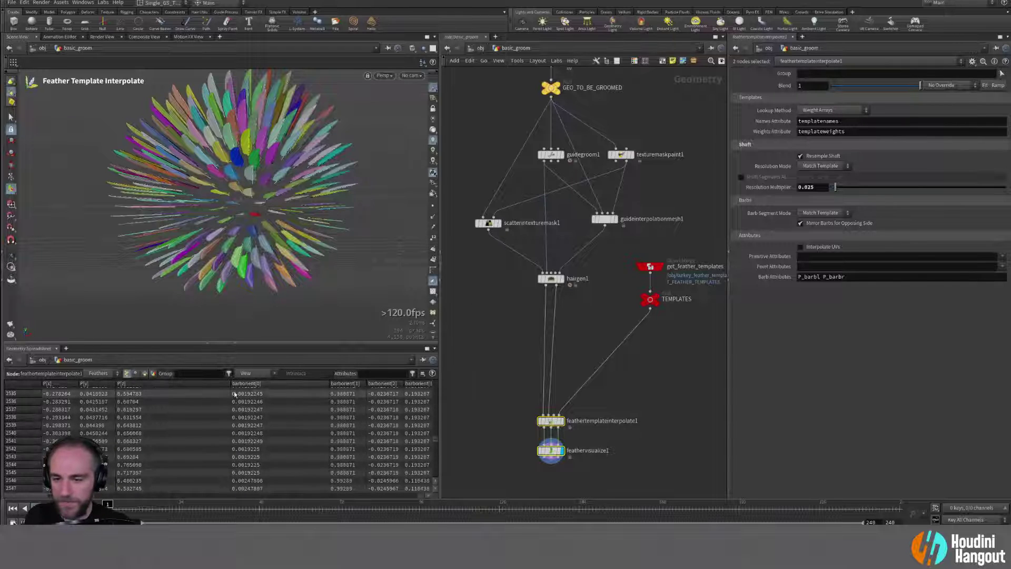
scroll(265, 386, "right", 3)
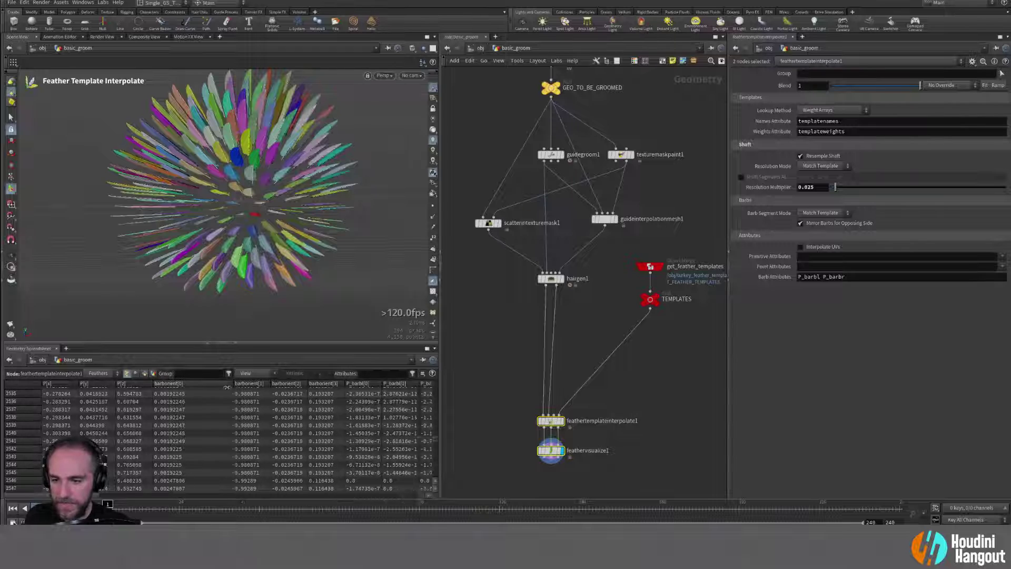
left_click_drag(232, 190, 323, 229, "alt")
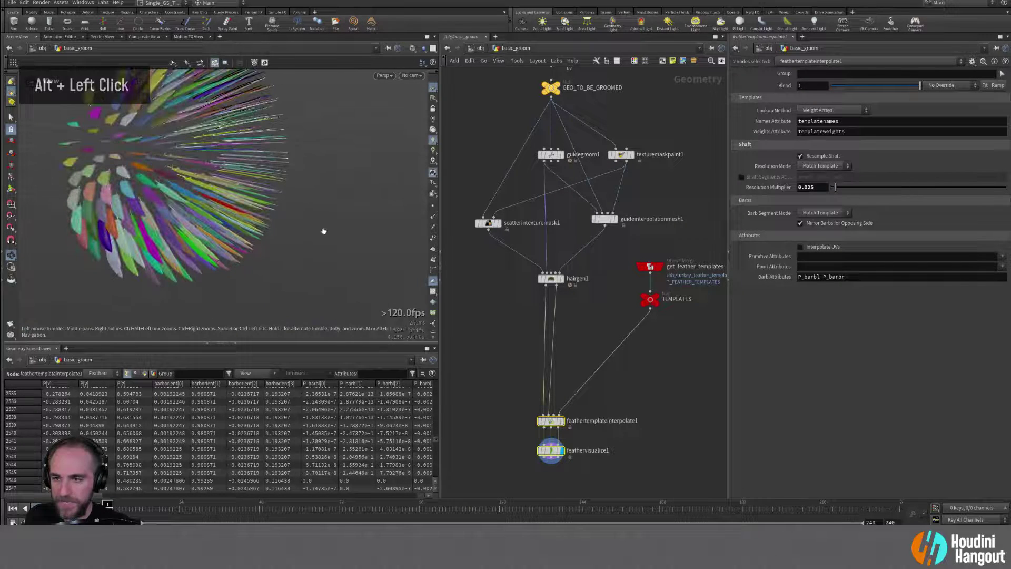
Step: Insert a Guide Groom node on the wires between hairgen1 and feathertemplateinterpolate1
left_click(518, 342)
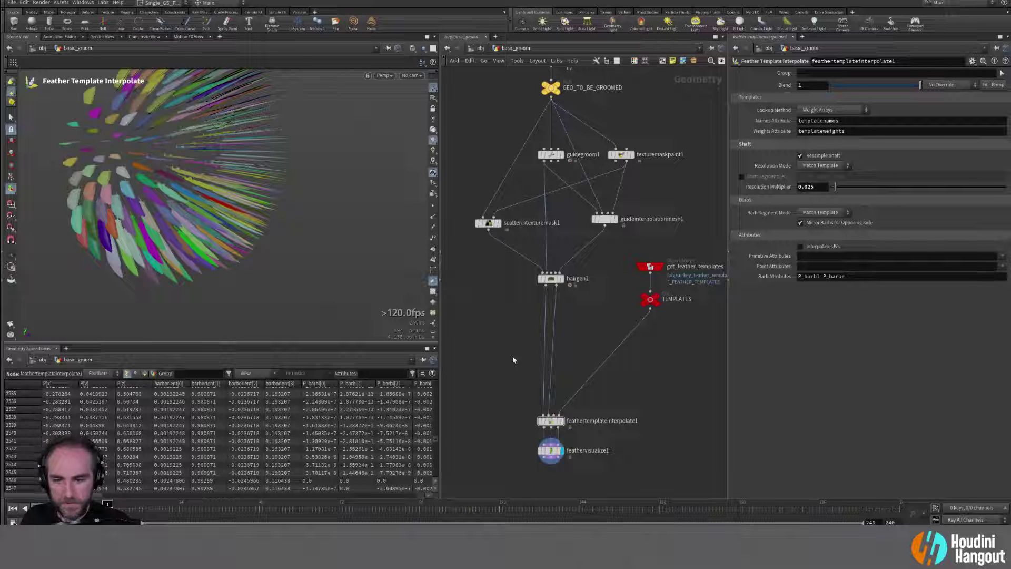
mouse_move(520, 345)
middle_mouse_down()
mouse_move(529, 305)
mouse_move(521, 335)
middle_mouse_up()
key("Escape")
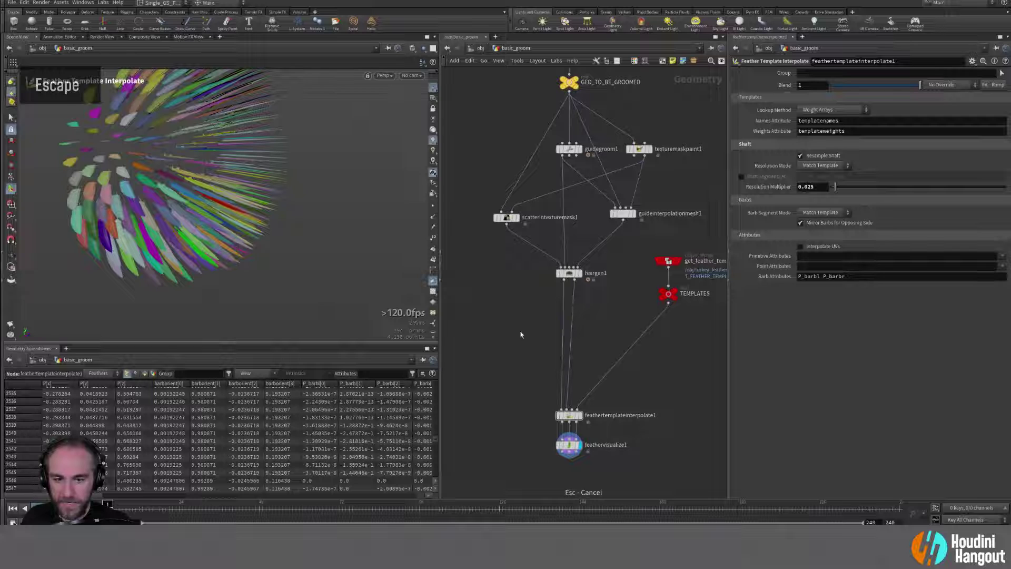
key("Tab")
type("guide")
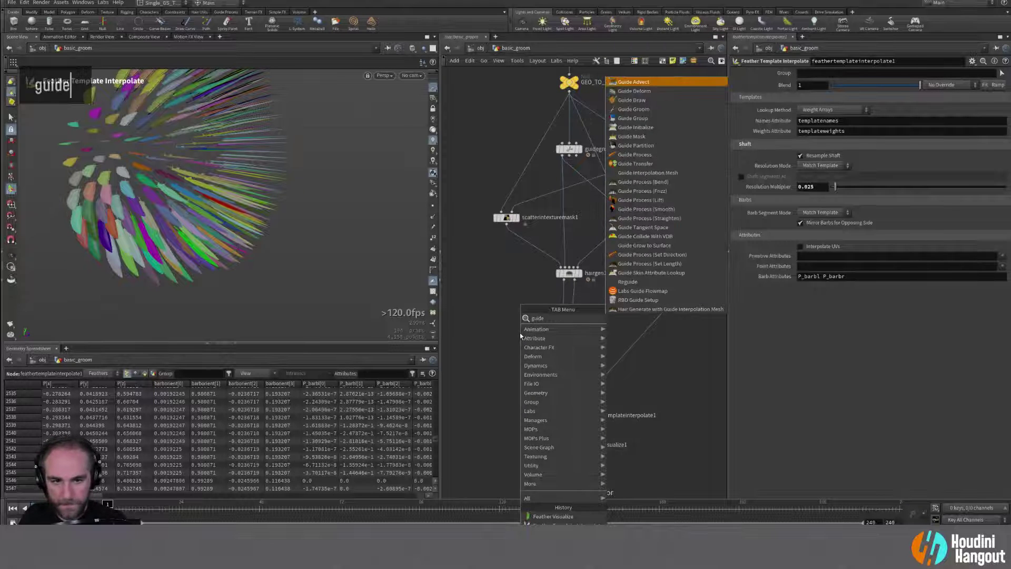
type(" p")
key("Return")
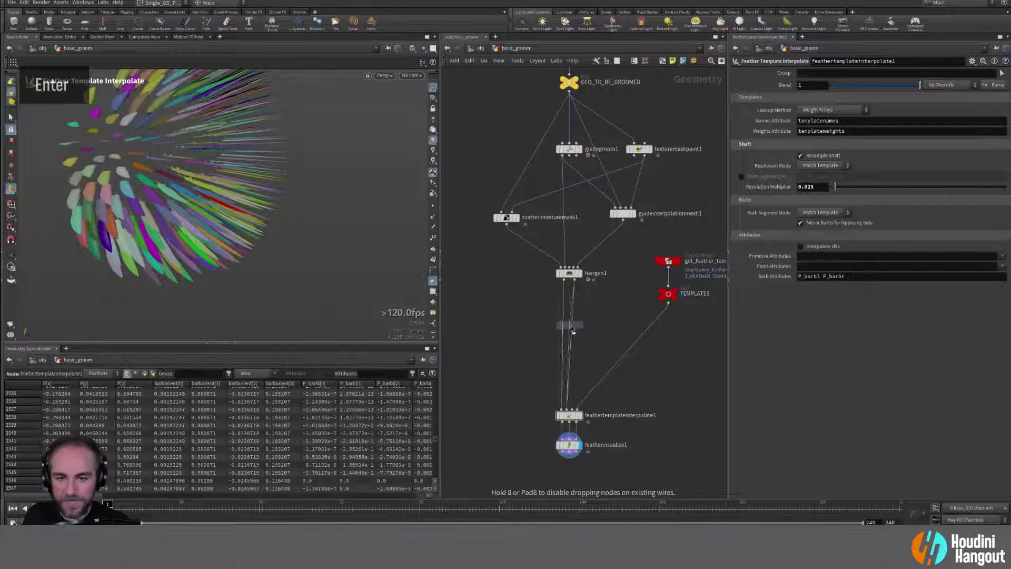
left_click(571, 325)
double_click(570, 327)
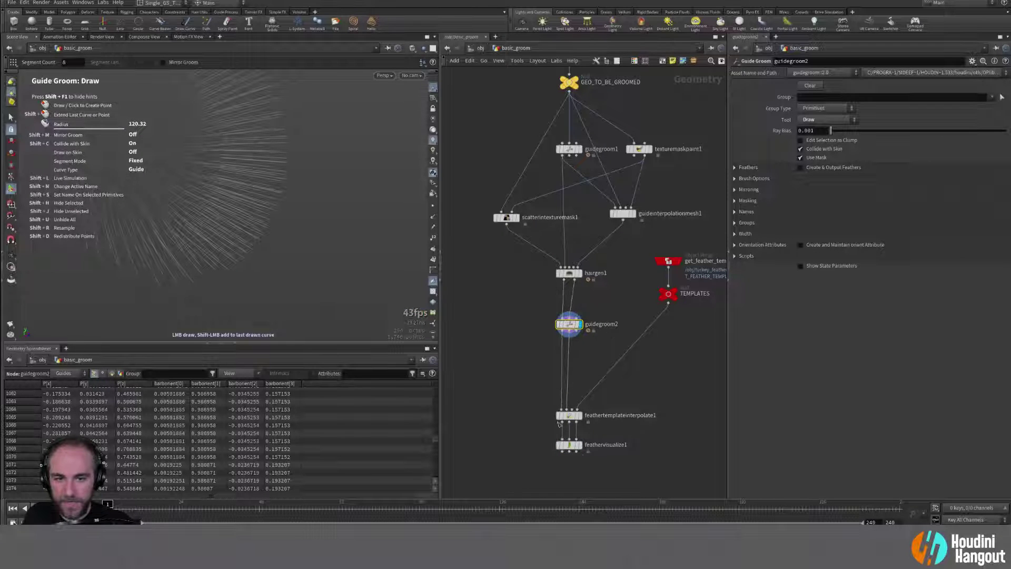
Step: Display feathervisualize1 while editing guidegroom2 and turn on the scene visualizer that colors the feathers
left_click(581, 447)
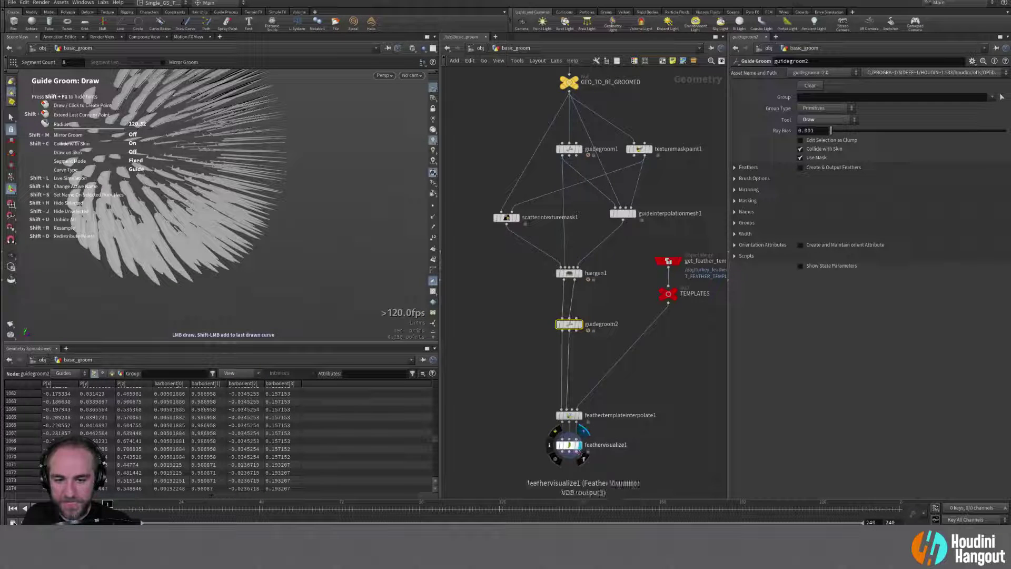
scroll(437, 309, "down", 3)
right_click(435, 296)
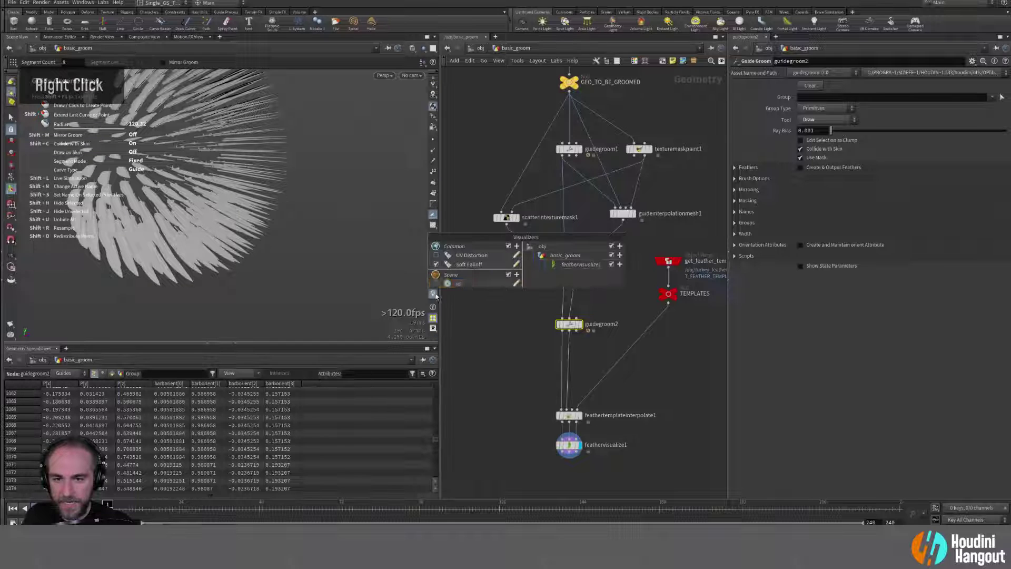
left_click(436, 283)
double_click(569, 325)
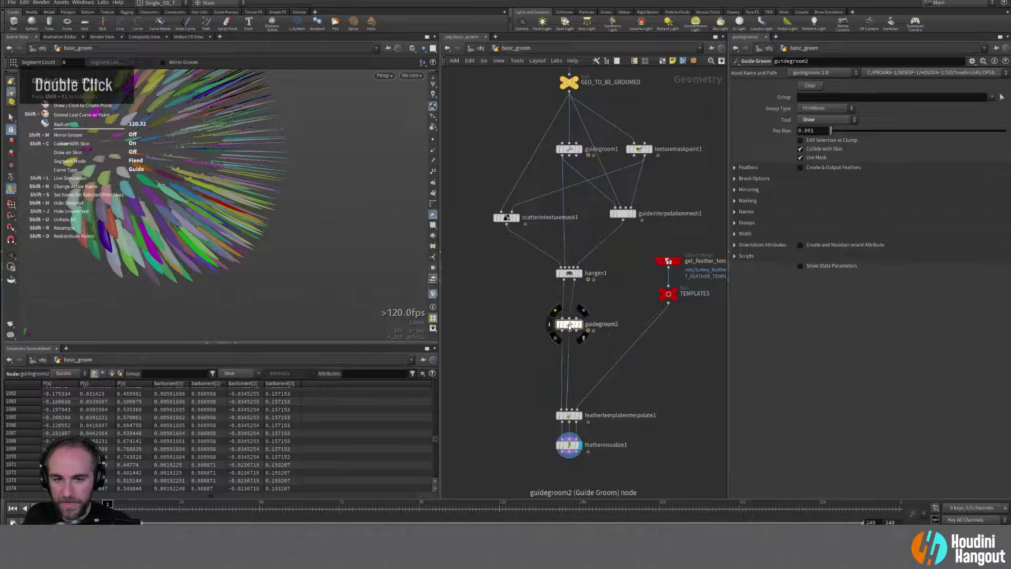
Step: Frame the whole groom with guidegroom2 active, and view the feathers without visualizer colors
right_click_drag(238, 140, 202, 170, "alt")
key("Return")
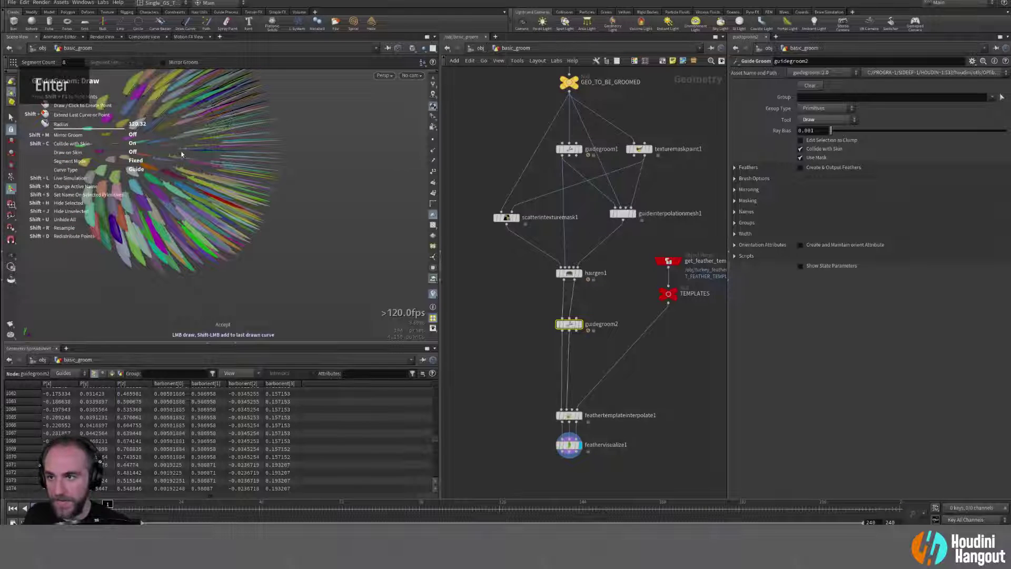
middle_click_drag(181, 154, 264, 200, "alt")
left_click_drag(264, 201, 209, 213, "alt")
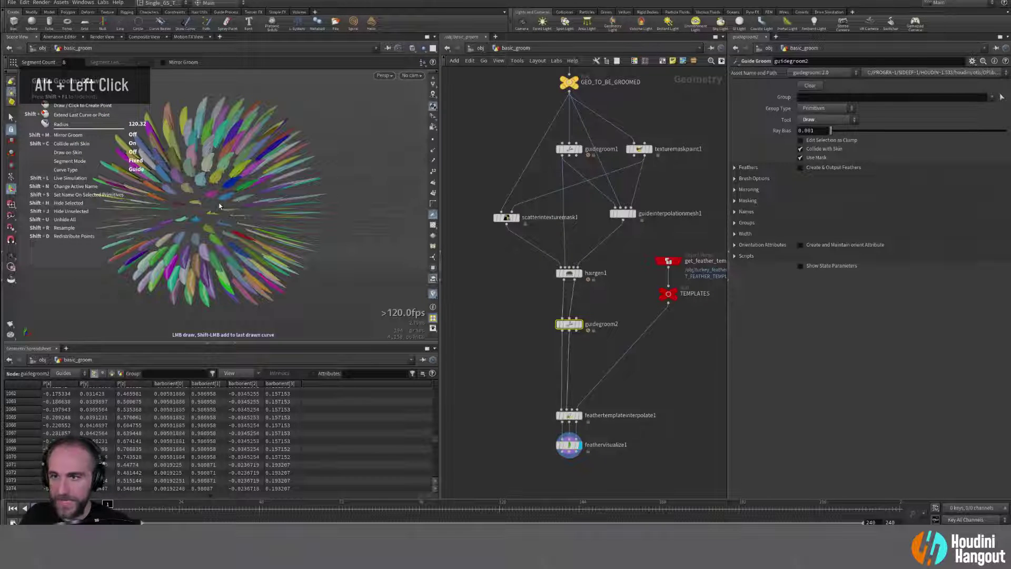
key("Return")
key("Escape")
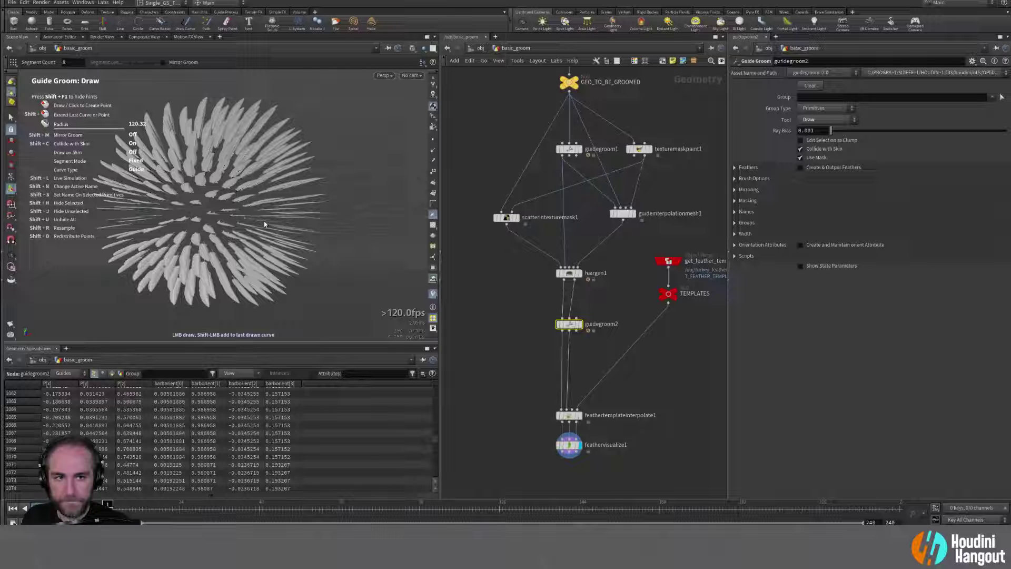
Step: Make guidegroom2 create and maintain the orient attribute barborient, and try its Create & Output Feathers option
left_click(814, 246)
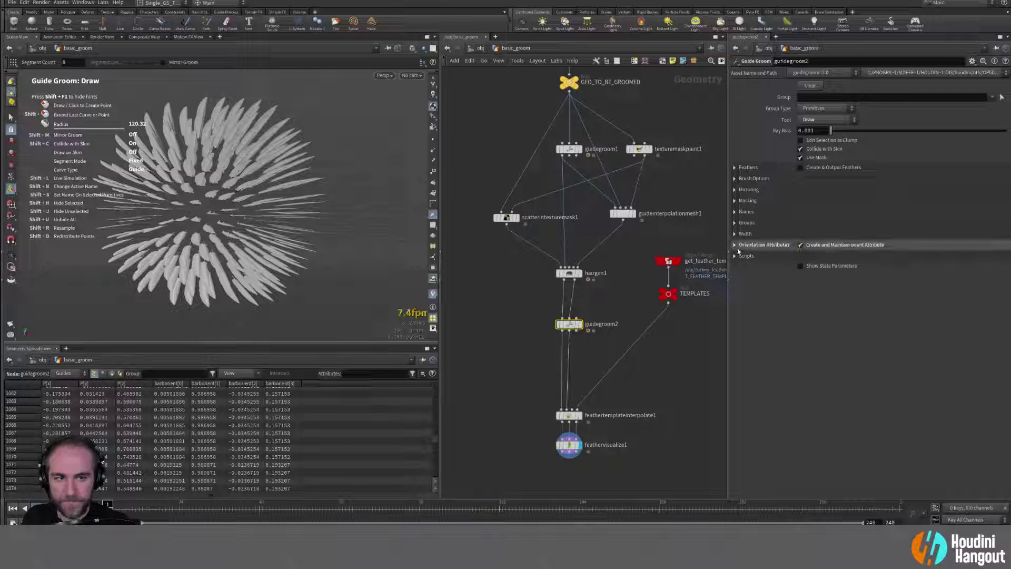
left_click(801, 257)
left_click(736, 167)
left_click(801, 179)
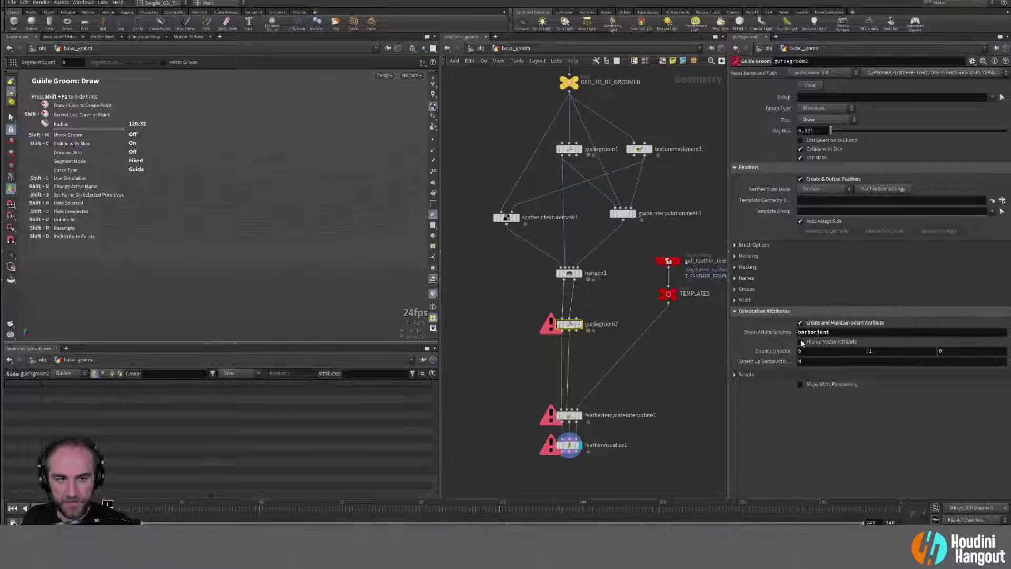
left_click(800, 180)
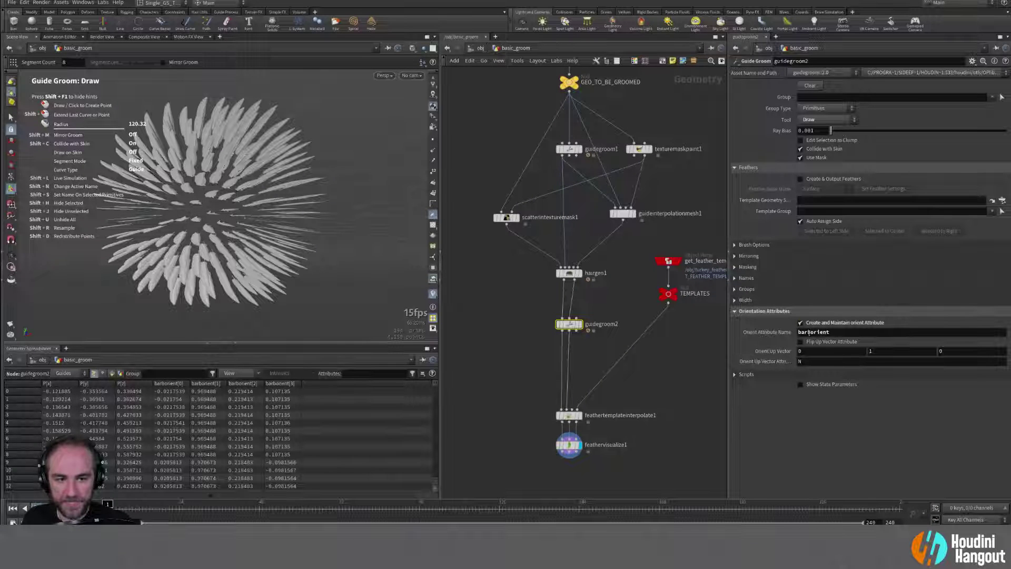
Step: Switch guidegroom2 to the Brush tool with a radius of about 98.6 and a Bend of 0.59
left_click_drag(222, 242, 220, 234, "alt")
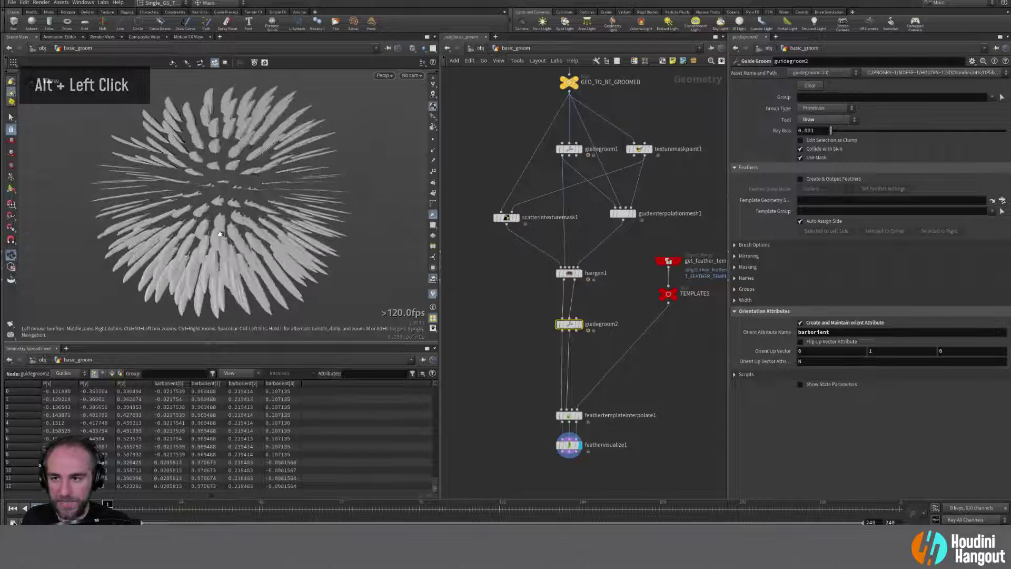
left_click(839, 123)
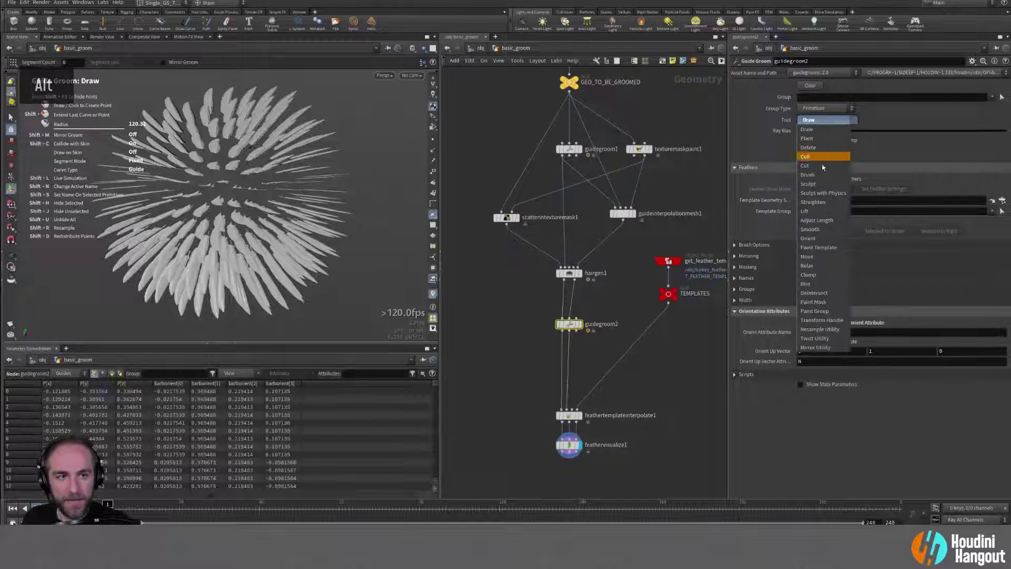
left_click(807, 175)
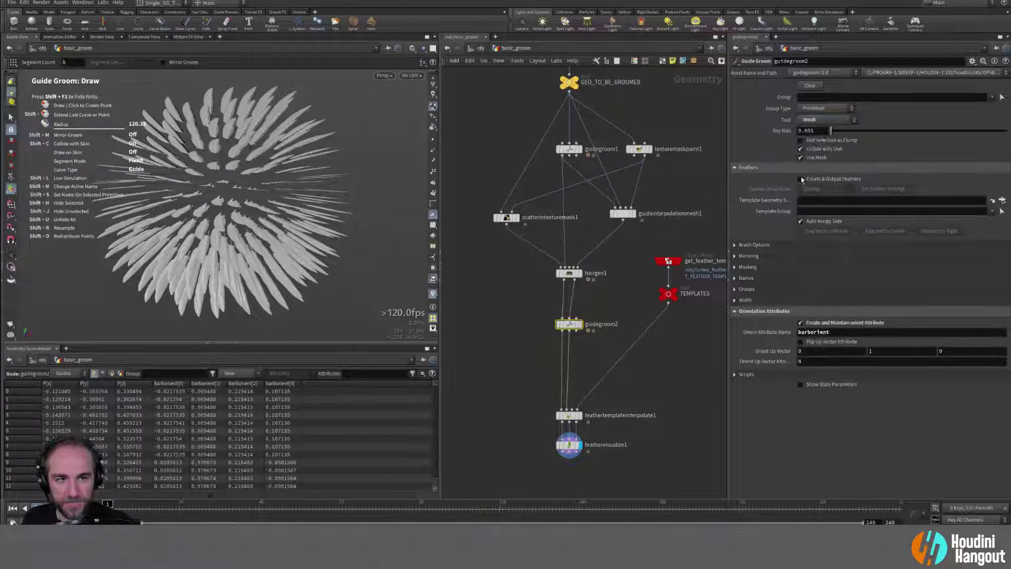
left_click(787, 246)
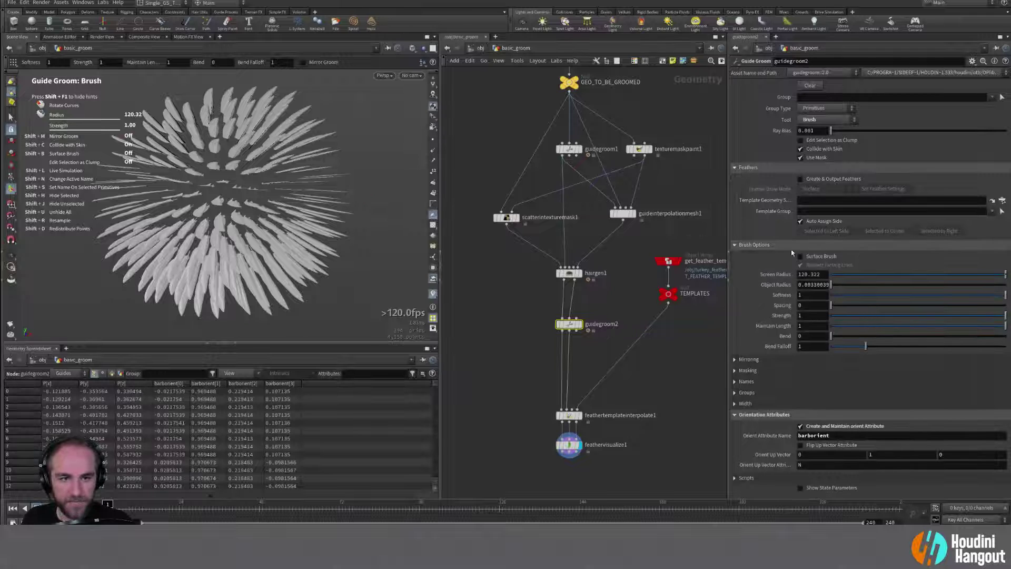
scroll(267, 203, "down", 3)
scroll(267, 203, "up", 1)
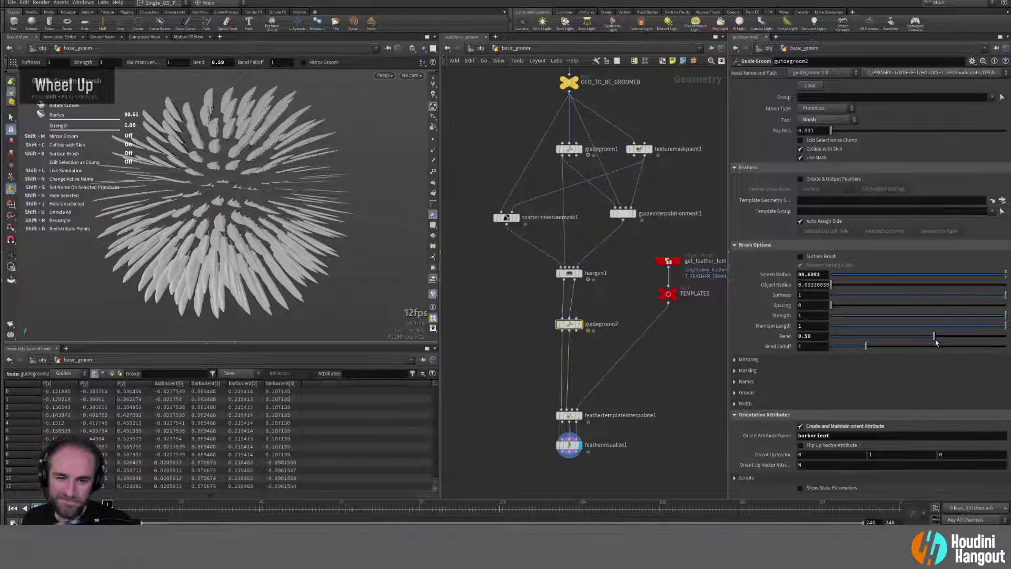
Step: Try brushing the feathers across the front of the groom at full strength
mouse_move(219, 204)
left_mouse_down("alt")
mouse_move(206, 208)
mouse_move(227, 195)
left_mouse_up("alt")
right_click_drag(228, 195, 225, 191, "alt")
mouse_move(225, 191)
left_mouse_down("alt")
mouse_move(244, 197)
mouse_move(233, 199)
mouse_move(235, 185)
left_mouse_up("alt")
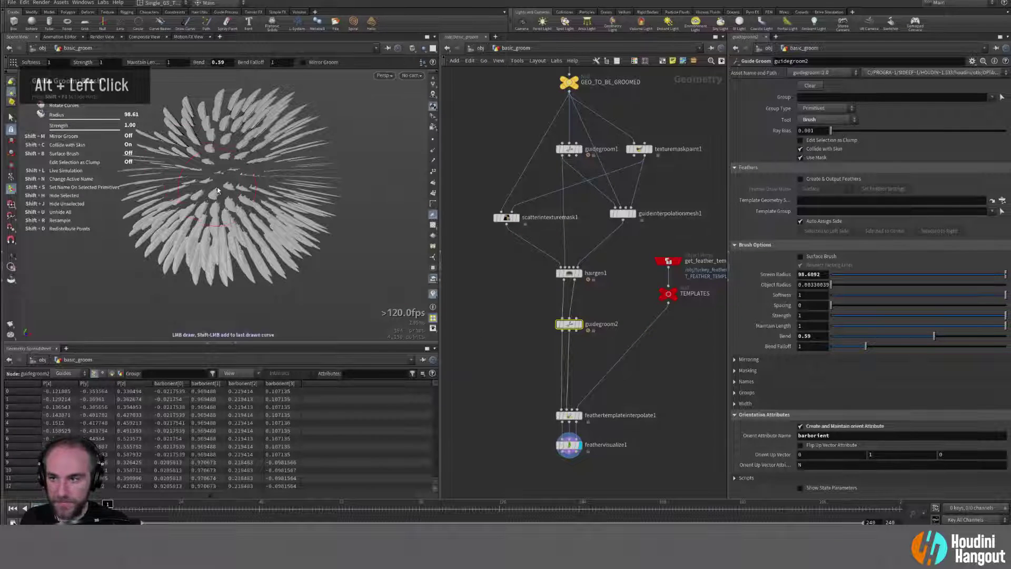
double_click(187, 189)
mouse_move(183, 201)
left_mouse_down()
mouse_move(184, 158)
mouse_move(148, 164)
mouse_move(258, 134)
mouse_move(280, 186)
mouse_move(306, 205)
mouse_move(285, 242)
mouse_move(200, 210)
mouse_move(239, 190)
mouse_move(275, 203)
mouse_move(113, 228)
mouse_move(237, 227)
mouse_move(259, 202)
left_mouse_up()
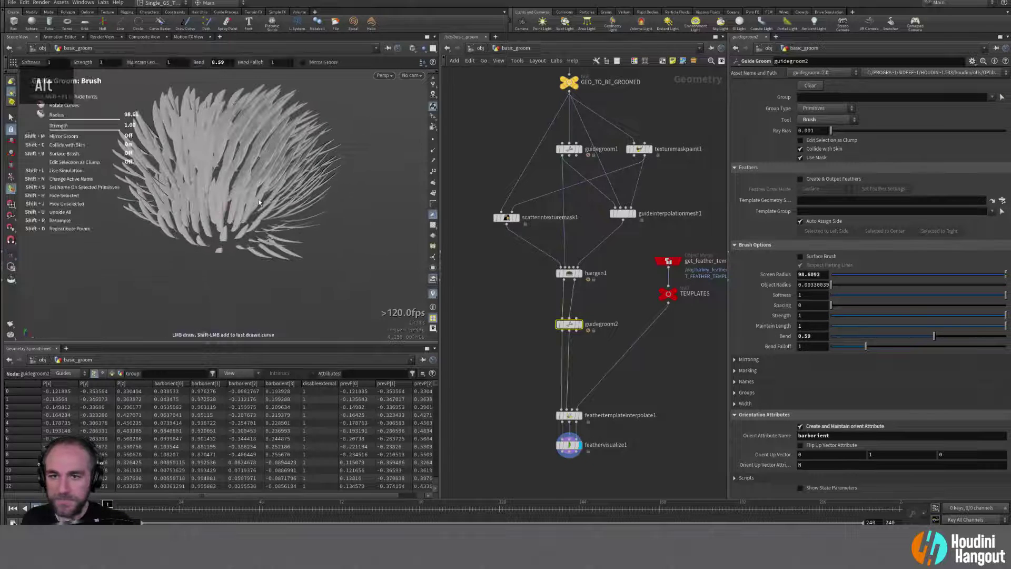
Step: Undo all brush strokes made on the feathers
key("ctrl+z")
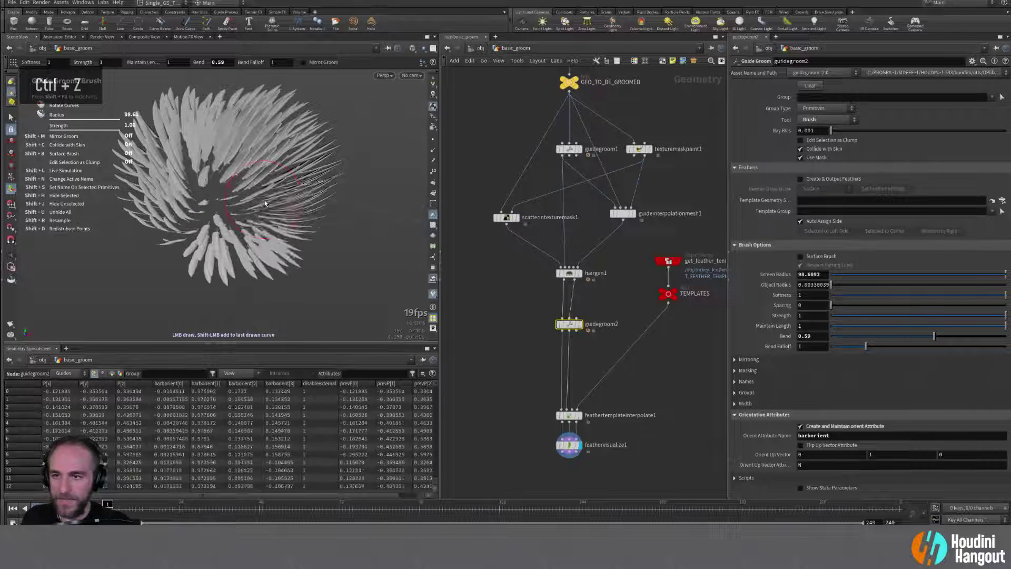
key("ctrl+z")
key("ctrl+z")
key("ctrl+z")
key("ctrl+z")
key("ctrl+z")
key("ctrl+z")
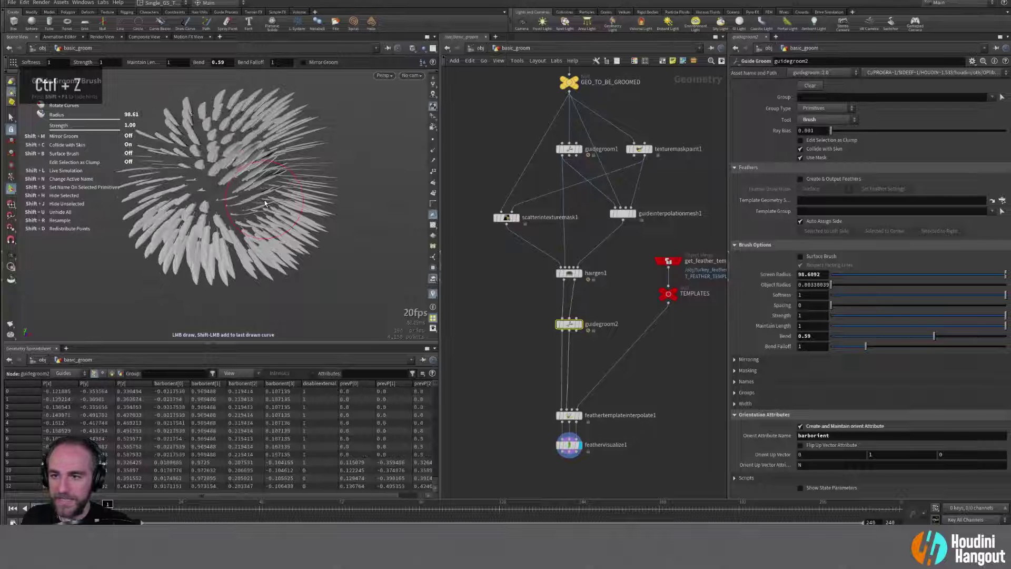
key("ctrl+z")
key("ctrl+z")
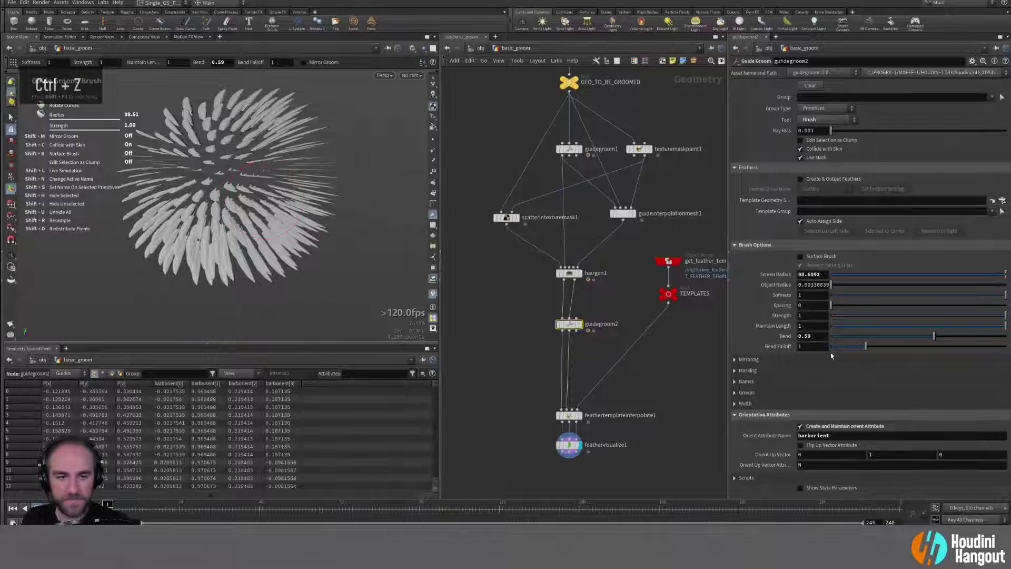
Step: Set the brush Strength to 0.473, comb the feathers outward and down around the groom, and undo the last stroke
left_click_drag(950, 319, 909, 318)
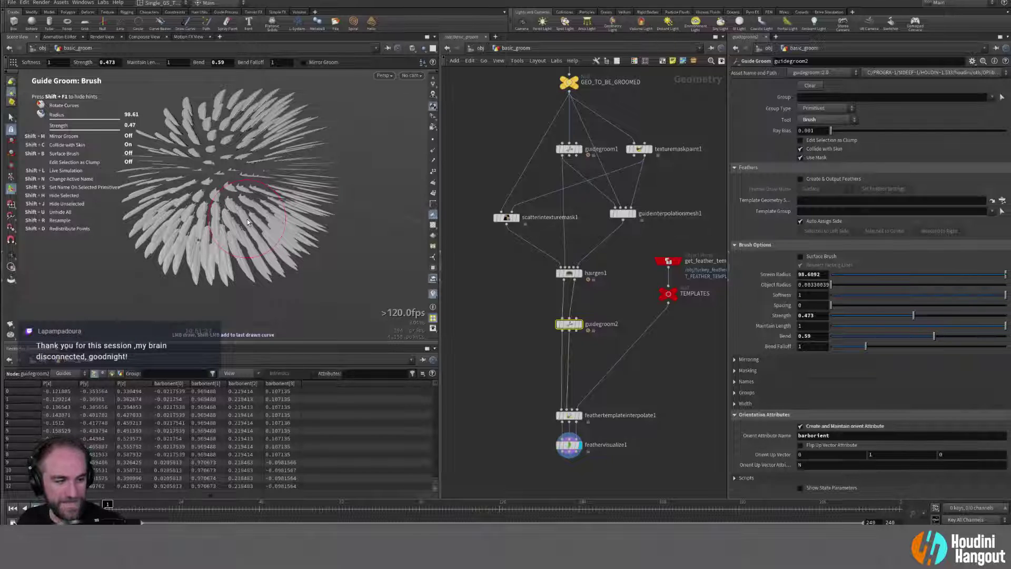
left_click_drag(226, 206, 251, 203, "alt")
mouse_move(239, 139)
left_mouse_down()
mouse_move(298, 151)
mouse_move(185, 145)
mouse_move(150, 172)
left_mouse_up()
left_click_drag(175, 244, 196, 237)
left_click_drag(210, 195, 327, 200)
left_click_drag(285, 123, 312, 184)
mouse_move(282, 118)
left_mouse_down()
mouse_move(296, 151)
mouse_move(263, 150)
left_mouse_up()
mouse_move(202, 121)
left_mouse_down()
mouse_move(178, 136)
mouse_move(157, 182)
mouse_move(240, 174)
mouse_move(175, 147)
left_mouse_up()
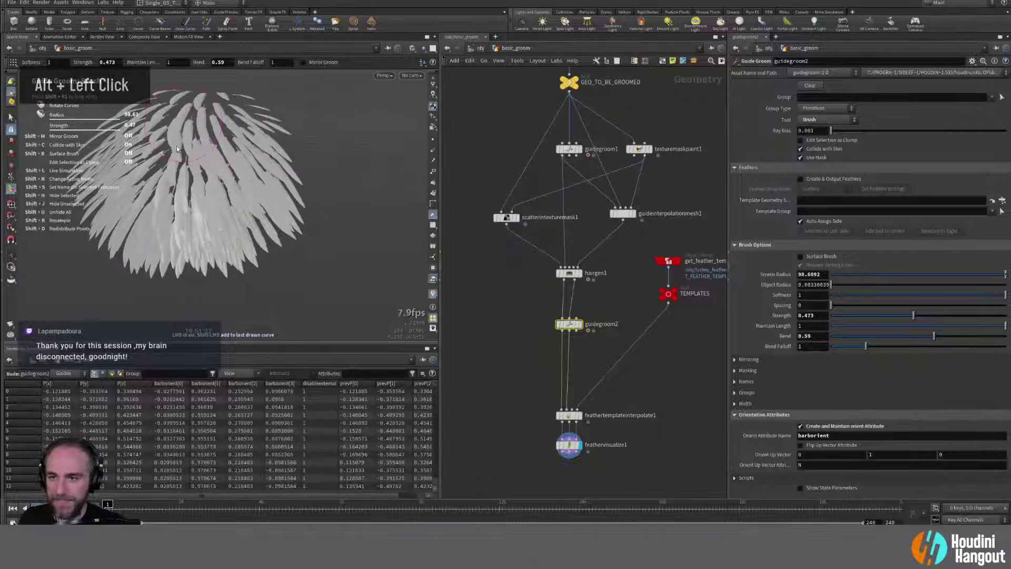
mouse_move(251, 120)
left_mouse_down()
mouse_move(274, 176)
mouse_move(239, 141)
left_mouse_up()
key("ctrl+z")
Step: Brush the shaded feathers on the front and side of the groom outward from several viewing angles
middle_click_drag(239, 141, 300, 117, "alt")
mouse_move(300, 118)
left_mouse_down("alt")
mouse_move(321, 181)
mouse_move(347, 160)
mouse_move(356, 182)
left_mouse_up("alt")
left_click_drag(356, 181, 246, 186, "alt")
left_click_drag(182, 210, 158, 223)
middle_click_drag(159, 223, 207, 240, "alt")
mouse_move(207, 240)
left_mouse_down("alt")
mouse_move(197, 168)
mouse_move(160, 228)
left_mouse_up("alt")
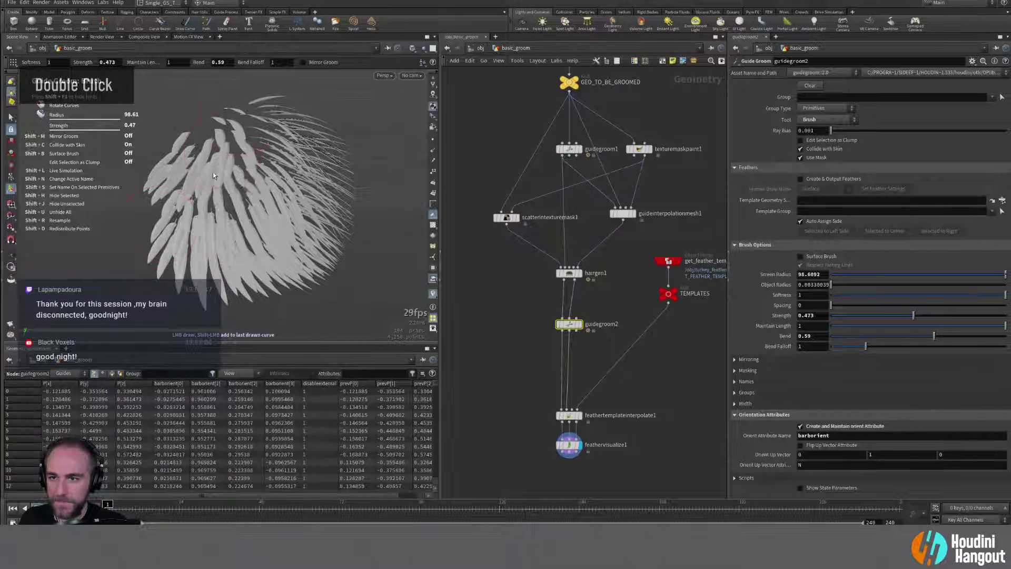
mouse_move(244, 136)
left_mouse_down()
mouse_move(279, 156)
mouse_move(315, 157)
left_mouse_up()
left_click_drag(316, 158, 268, 189, "alt")
mouse_move(269, 190)
middle_mouse_down("alt")
mouse_move(312, 191)
mouse_move(261, 192)
middle_mouse_up("alt")
right_click_drag(261, 192, 271, 205, "alt")
mouse_move(271, 206)
left_mouse_down("alt")
mouse_move(197, 199)
mouse_move(197, 207)
mouse_move(327, 199)
mouse_move(266, 217)
mouse_move(258, 183)
mouse_move(134, 197)
mouse_move(198, 188)
left_mouse_up("alt")
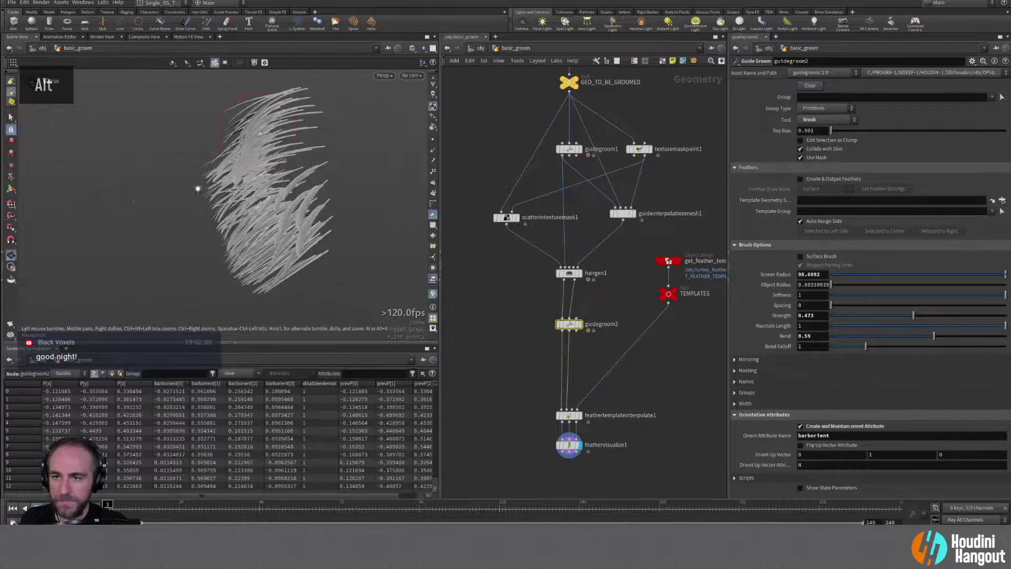
Step: Comb the side feathers downward with several brush strokes, undoing the second one
mouse_move(276, 192)
left_mouse_down()
mouse_move(268, 253)
mouse_move(317, 277)
left_mouse_up()
mouse_move(316, 231)
left_mouse_down()
mouse_move(232, 150)
mouse_move(248, 158)
mouse_move(253, 216)
mouse_move(245, 205)
mouse_move(319, 205)
mouse_move(199, 163)
mouse_move(323, 228)
mouse_move(318, 252)
left_mouse_up()
key("ctrl+z")
left_click_drag(323, 198, 348, 226)
left_click_drag(268, 212, 248, 228)
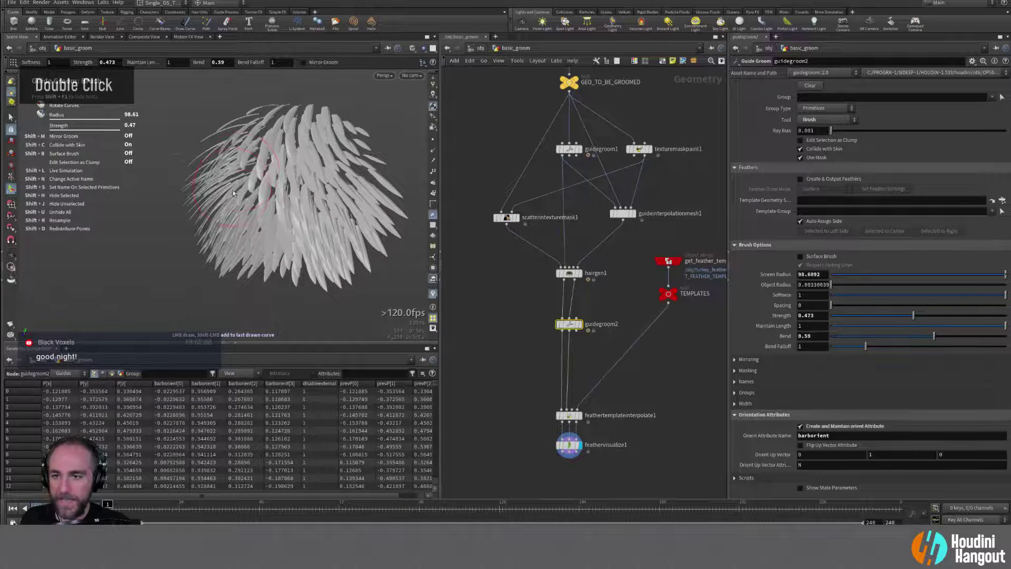
Step: Brush the feathers across the middle and lower edge of the groom, and undo the last stroke
mouse_move(233, 193)
left_mouse_down()
mouse_move(241, 226)
mouse_move(231, 223)
mouse_move(343, 202)
left_mouse_up()
left_click_drag(285, 259, 306, 272)
mouse_move(268, 230)
left_mouse_down()
mouse_move(248, 258)
mouse_move(298, 181)
mouse_move(368, 205)
mouse_move(222, 166)
left_mouse_up()
mouse_move(227, 180)
left_mouse_down("alt")
mouse_move(263, 170)
mouse_move(208, 159)
mouse_move(192, 188)
mouse_move(287, 156)
mouse_move(388, 158)
mouse_move(226, 174)
left_mouse_up("alt")
key("ctrl+z")
middle_click_drag(227, 174, 200, 179, "alt")
mouse_move(201, 179)
left_mouse_down("alt")
mouse_move(156, 180)
mouse_move(168, 212)
mouse_move(191, 204)
left_mouse_up("alt")
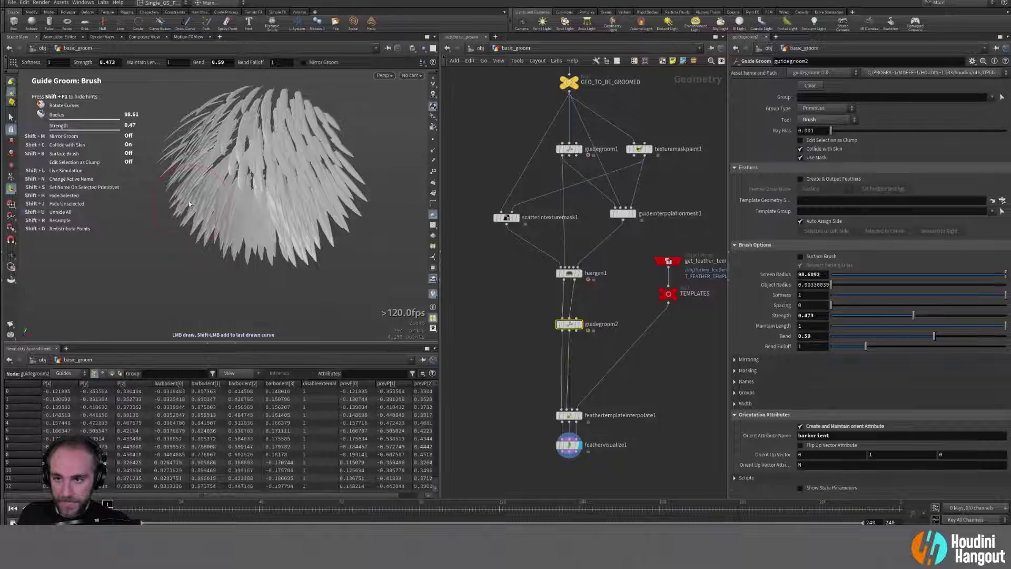
Step: Display the guidegroom2 curves, return the display to feathervisualize1, and inspect the brushed feathers from several sides
right_click_drag(191, 204, 198, 190, "alt")
mouse_move(198, 190)
left_mouse_down("alt")
mouse_move(214, 158)
mouse_move(45, 167)
mouse_move(242, 165)
left_mouse_up("alt")
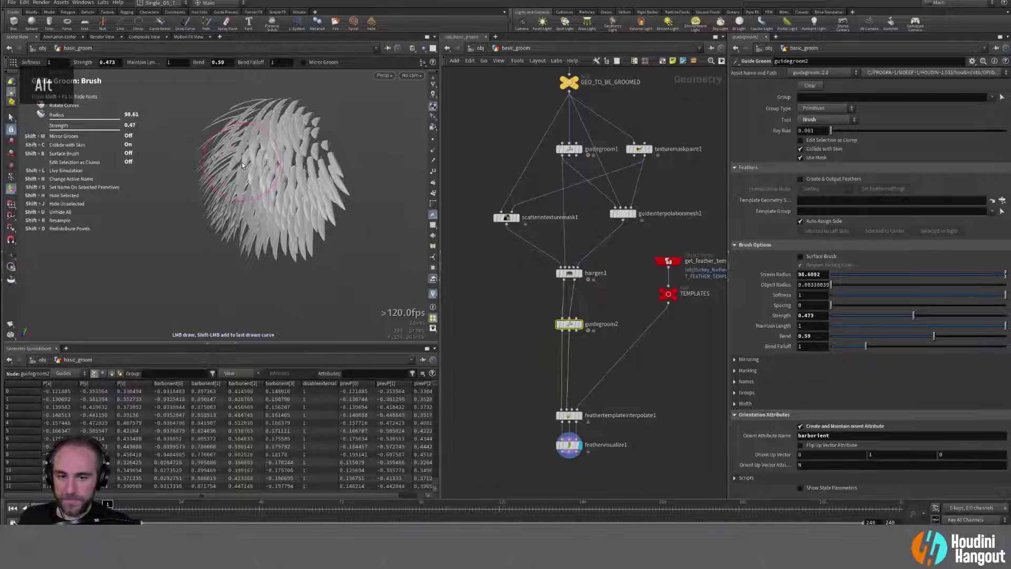
left_click(573, 326)
left_click(570, 417)
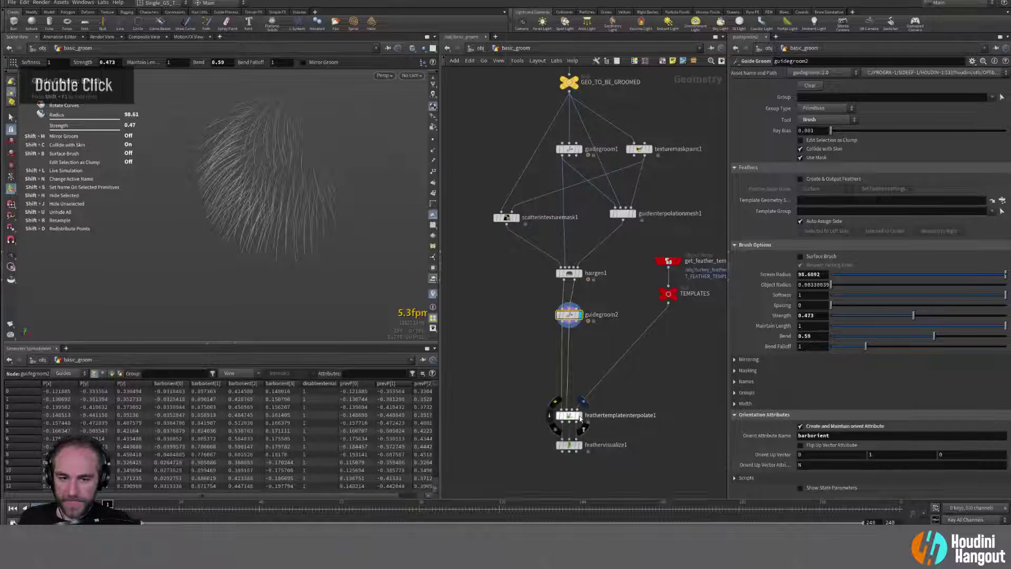
left_click(570, 446)
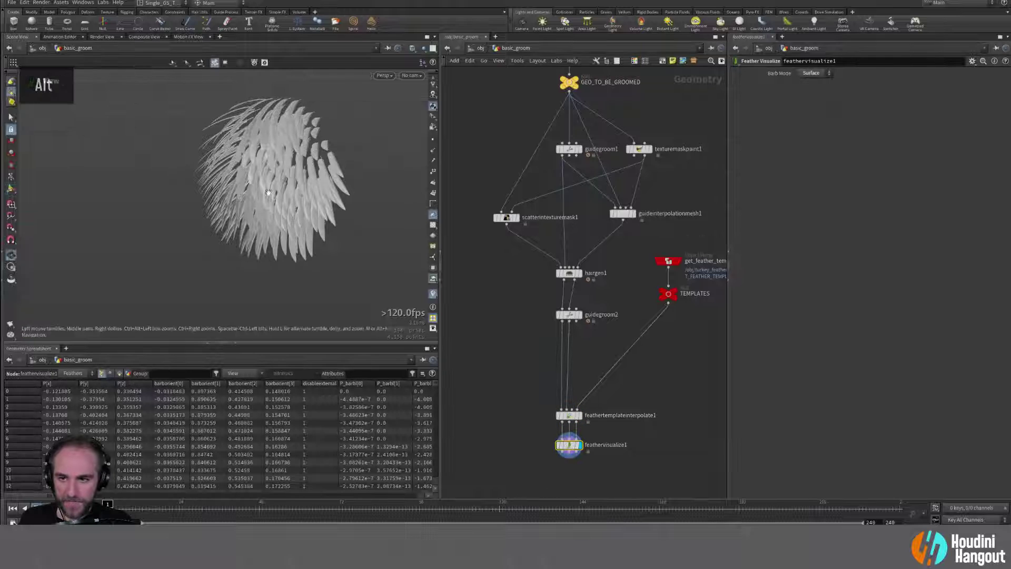
left_click_drag(316, 184, 272, 225, "alt")
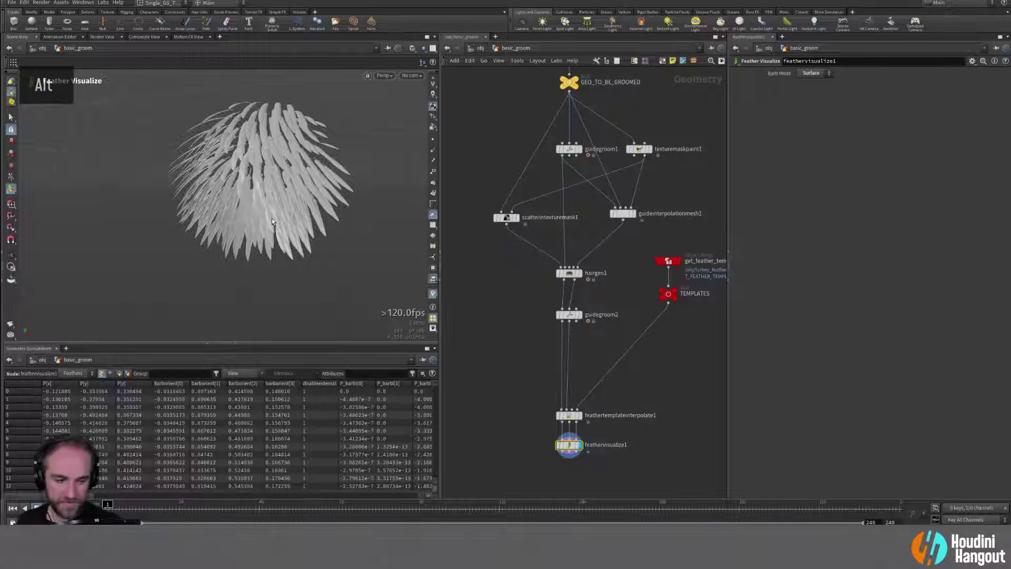
middle_click_drag(272, 221, 240, 213, "alt")
left_click_drag(240, 213, 295, 227, "alt")
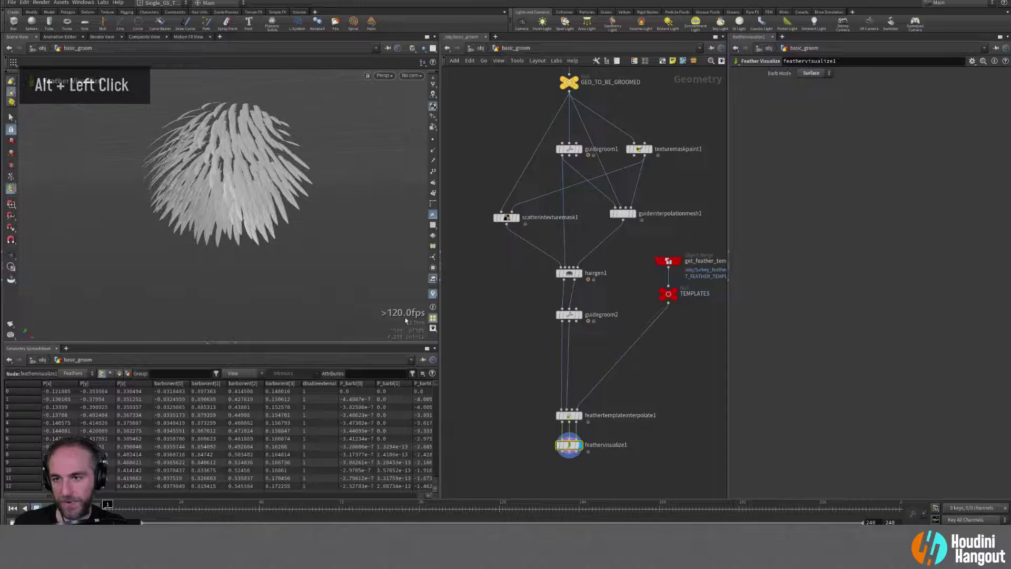
Step: Add a Feather Surface node, wire all three feathervisualize1 outputs into it, and display it
middle_click_drag(501, 403, 490, 324, "alt")
key("Tab")
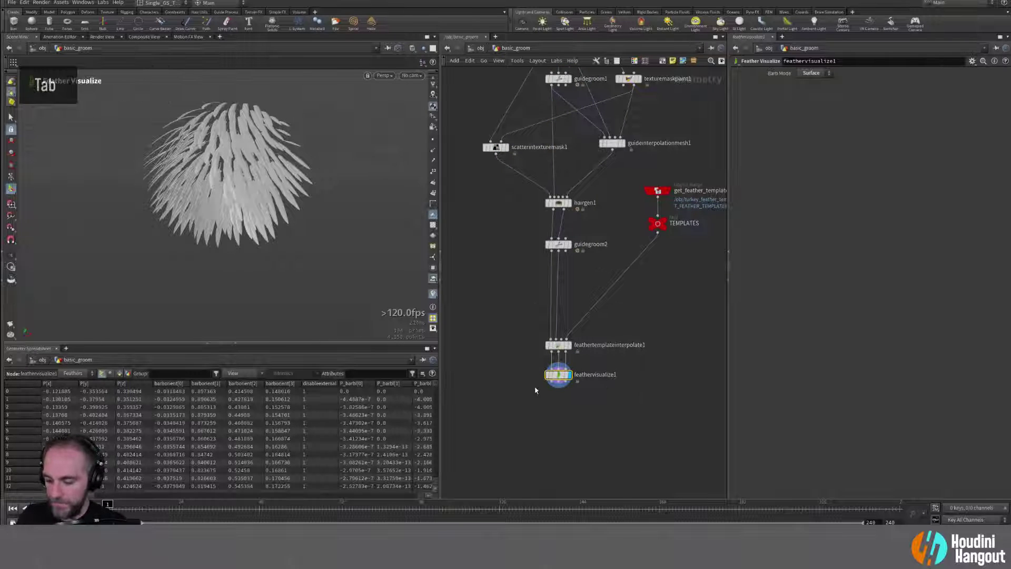
type("feather su")
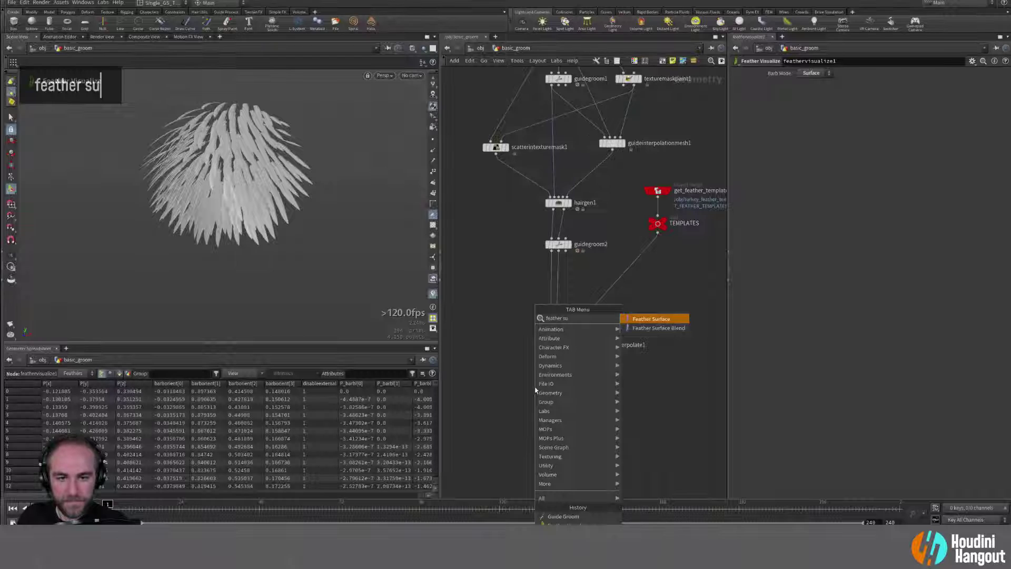
key("Return")
left_click(642, 439)
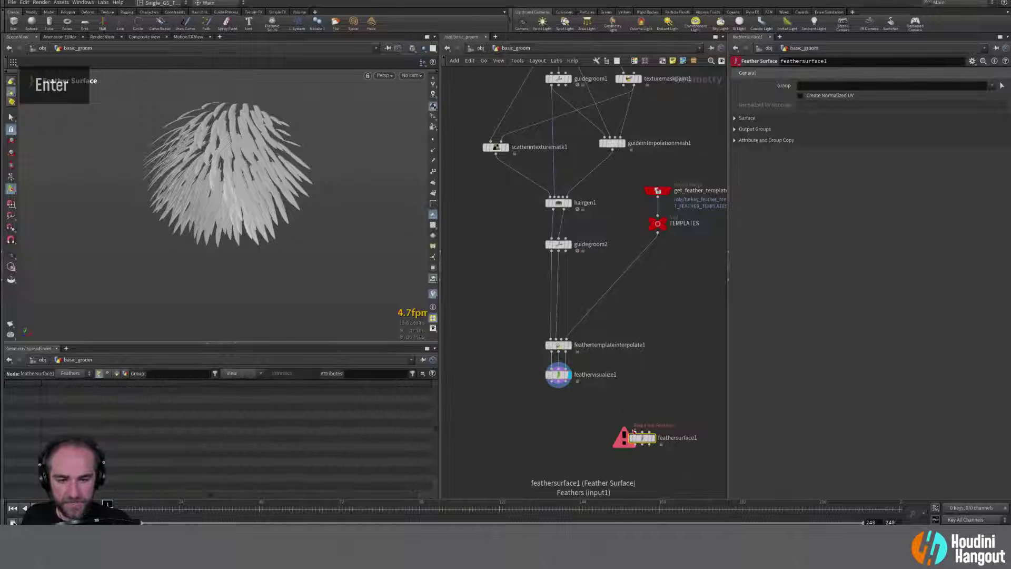
mouse_move(645, 440)
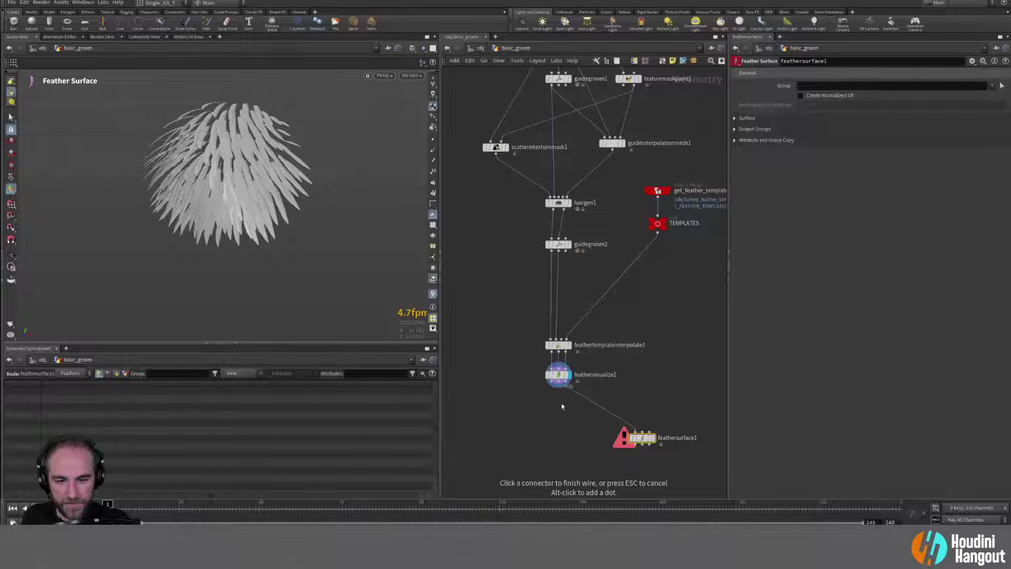
left_click(558, 388, "shift")
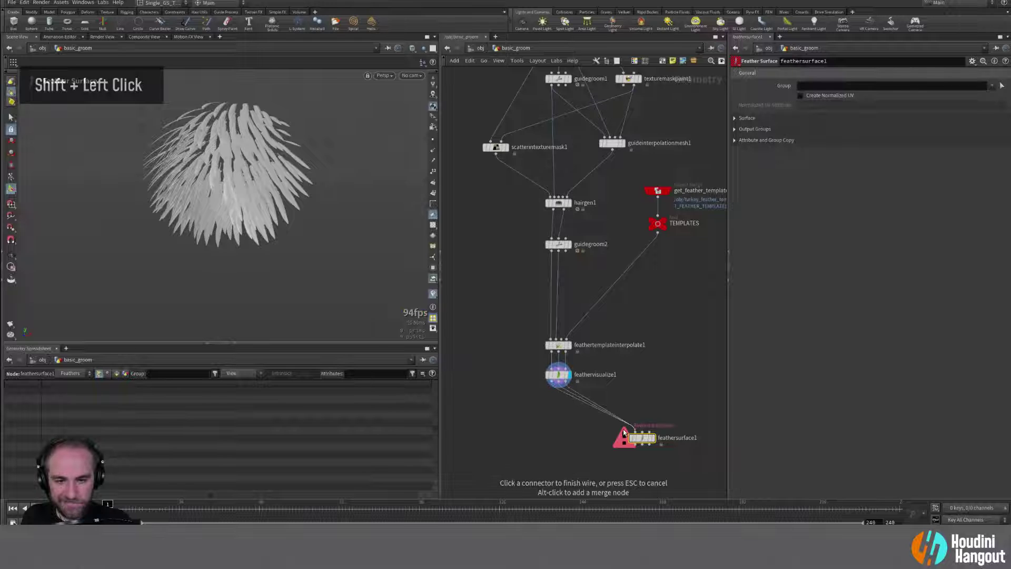
left_click(655, 440)
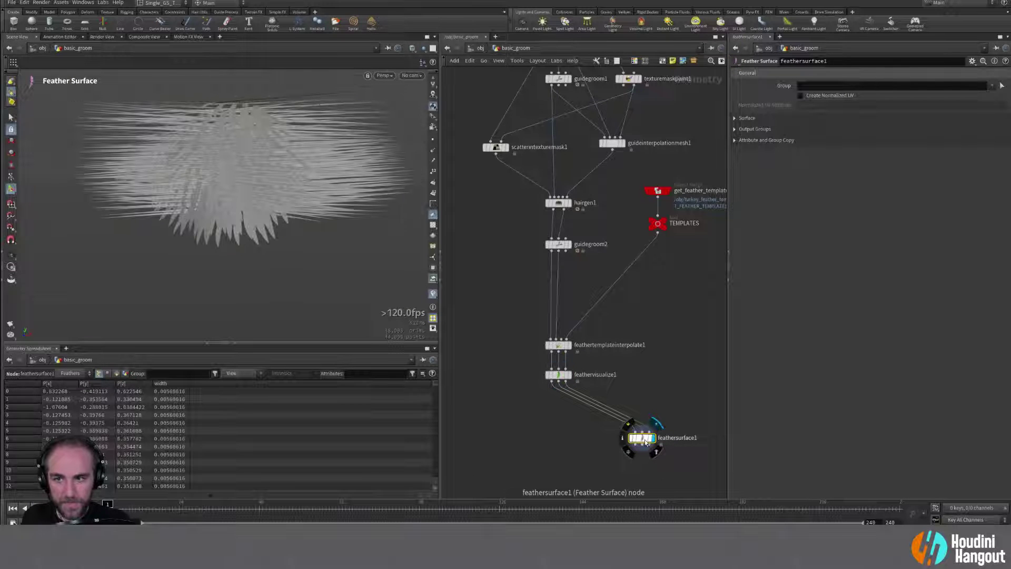
Step: Examine the generated feather surfaces up close and the Feather Surface output group and attribute copy settings
left_click_drag(228, 226, 396, 269, "alt")
mouse_move(154, 181)
right_mouse_down("alt")
mouse_move(252, 140)
mouse_move(155, 182)
right_mouse_up("alt")
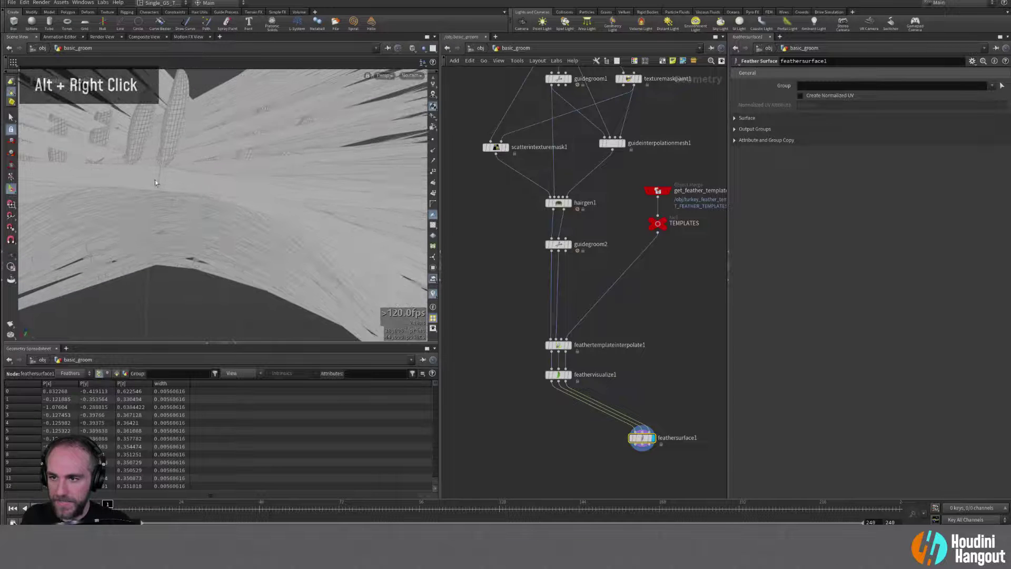
mouse_move(158, 168)
left_mouse_down("alt")
mouse_move(205, 158)
mouse_move(171, 176)
left_mouse_up("alt")
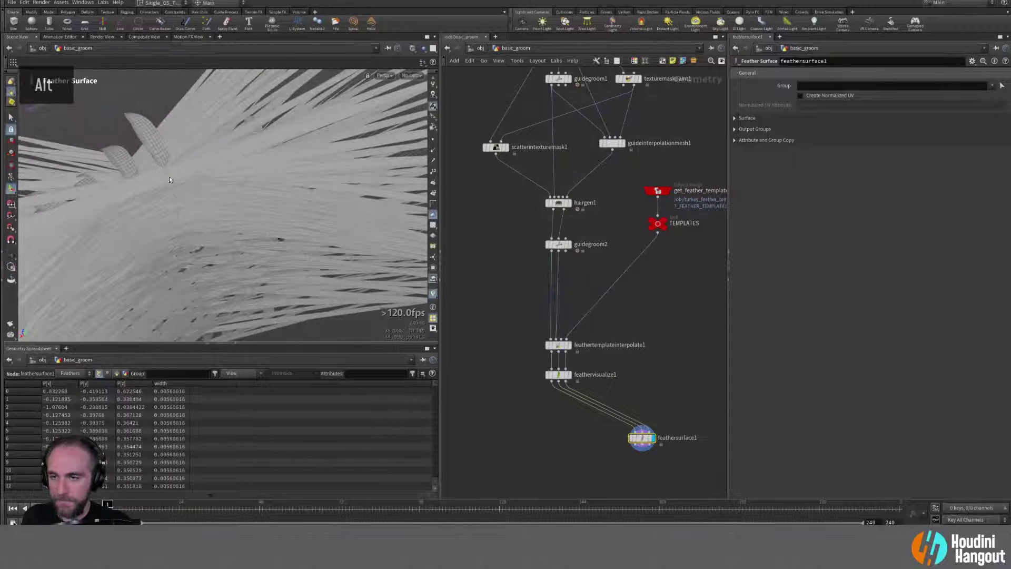
left_click(736, 140)
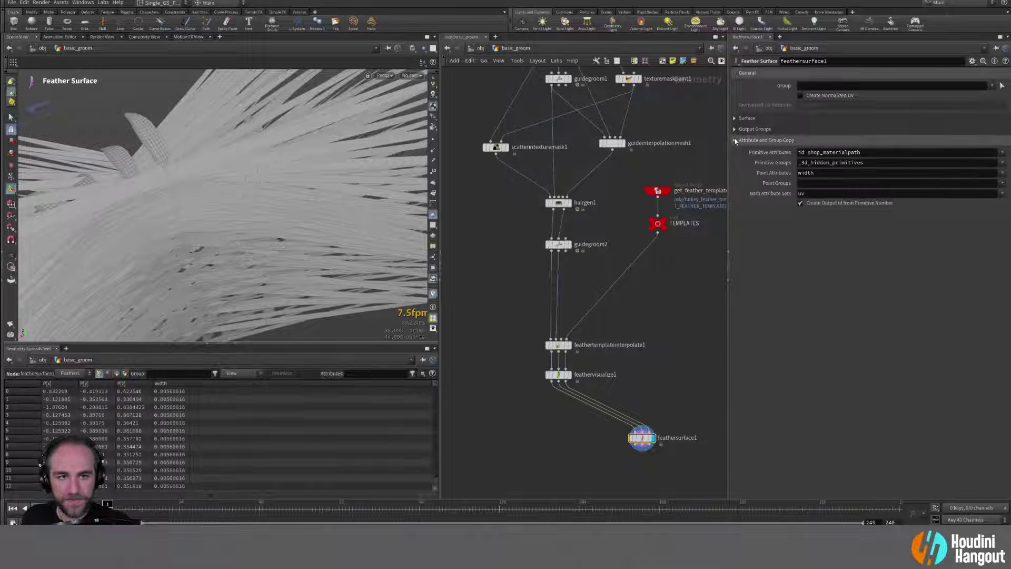
left_click(735, 129)
double_click(735, 130)
left_click(735, 140)
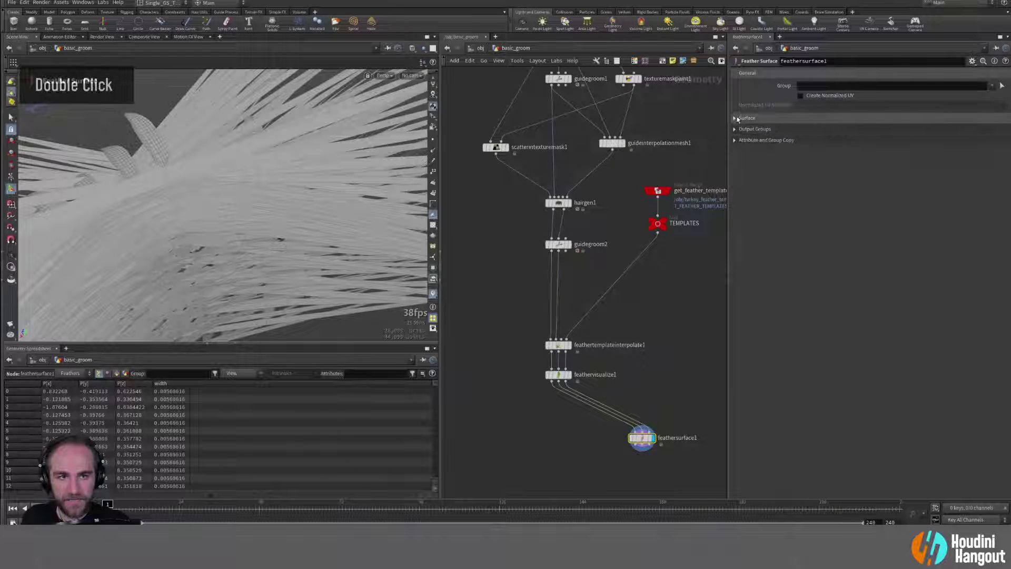
Step: Try Curve as the Shaft Output of feathersurface1 with a much smaller Shaft Width, and inspect the feathers
left_click(736, 118)
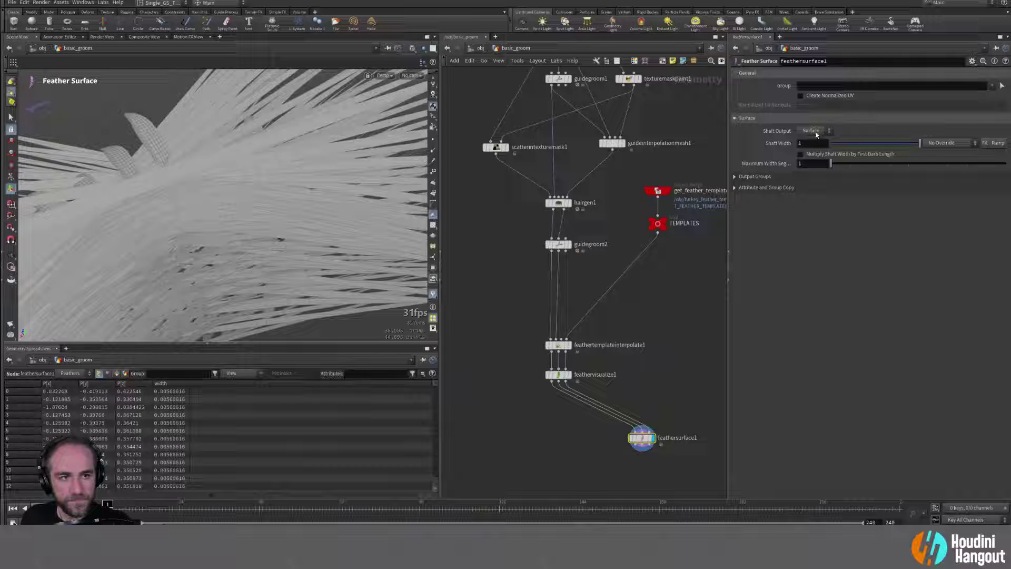
left_click(814, 150)
left_click_drag(194, 163, 174, 142, "alt")
middle_click_drag(174, 142, 281, 123, "alt")
left_click_drag(281, 122, 226, 139, "alt")
middle_click_drag(226, 139, 264, 142, "alt")
left_click_drag(263, 143, 328, 136, "alt")
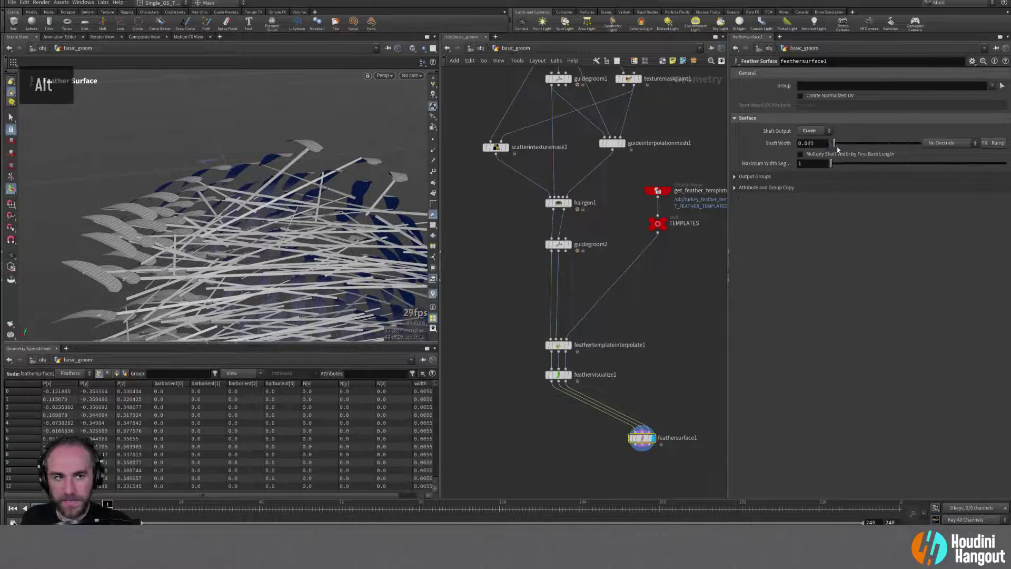
Step: Try None as the Shaft Output, return it to Surface, and reduce the Shaft Width to 0.009
double_click(816, 140)
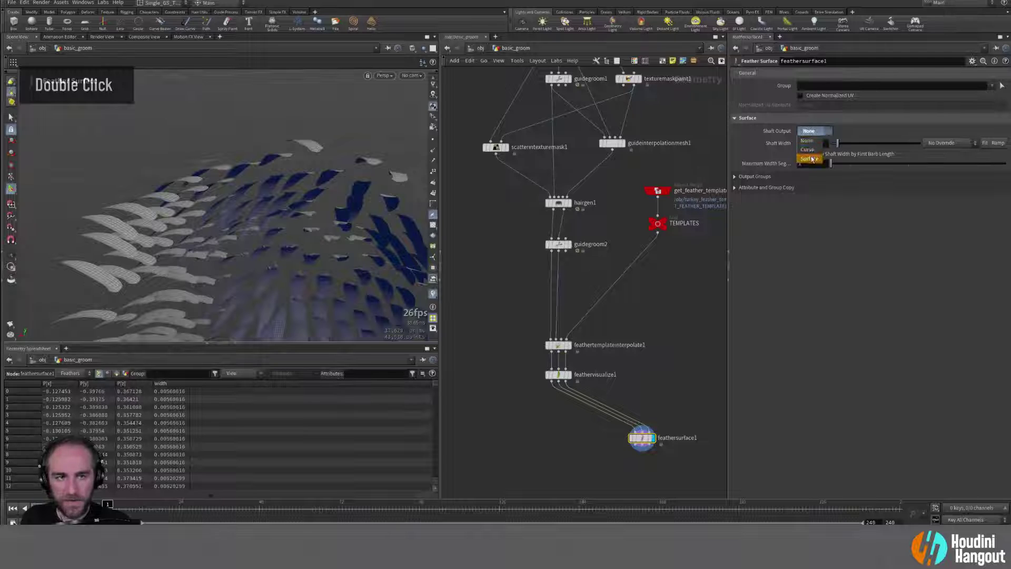
left_click(813, 160)
left_click_drag(237, 221, 554, 208, "alt")
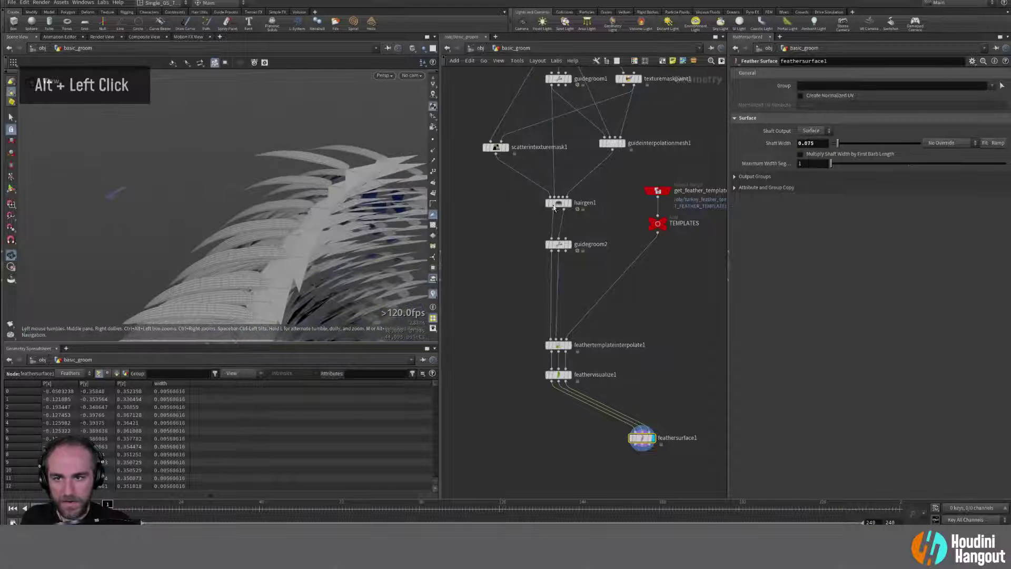
left_click_drag(840, 144, 832, 145)
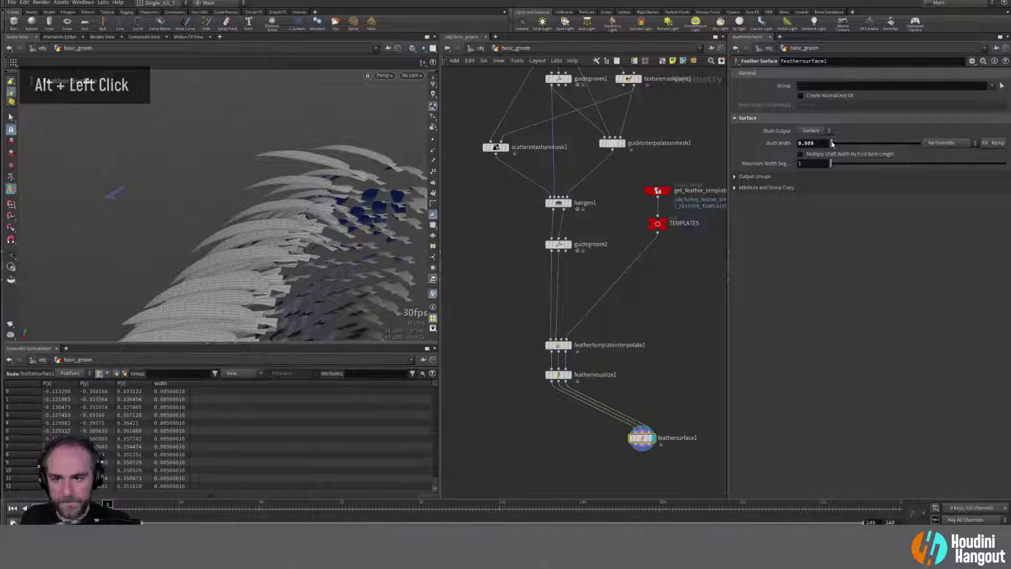
Step: Enable Multiply Shaft Width by First Barb Length and set the Shaft Width to 0.142
mouse_move(814, 145)
middle_mouse_down()
mouse_move(815, 161)
mouse_move(809, 142)
middle_mouse_up()
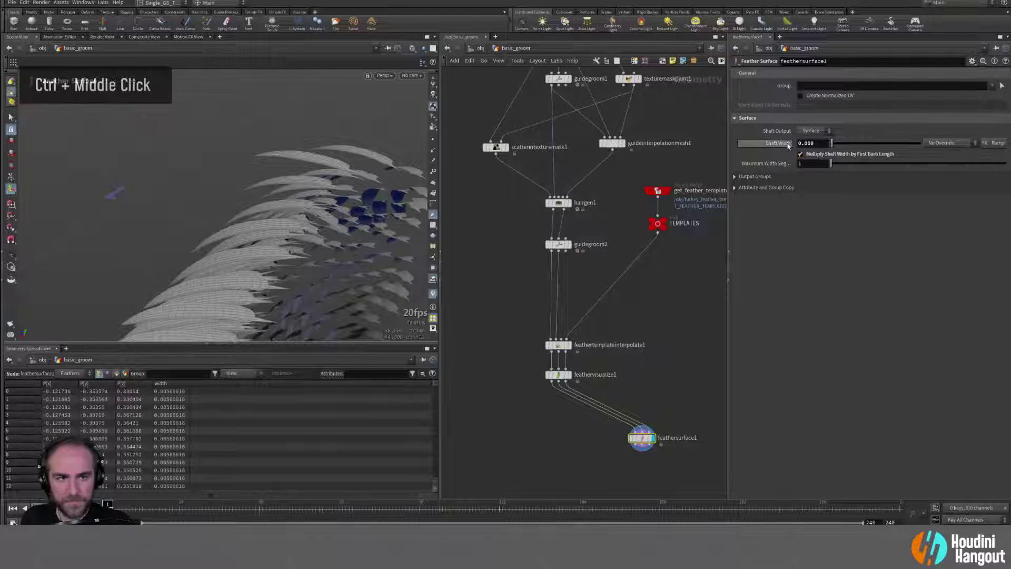
middle_click(817, 144, "ctrl")
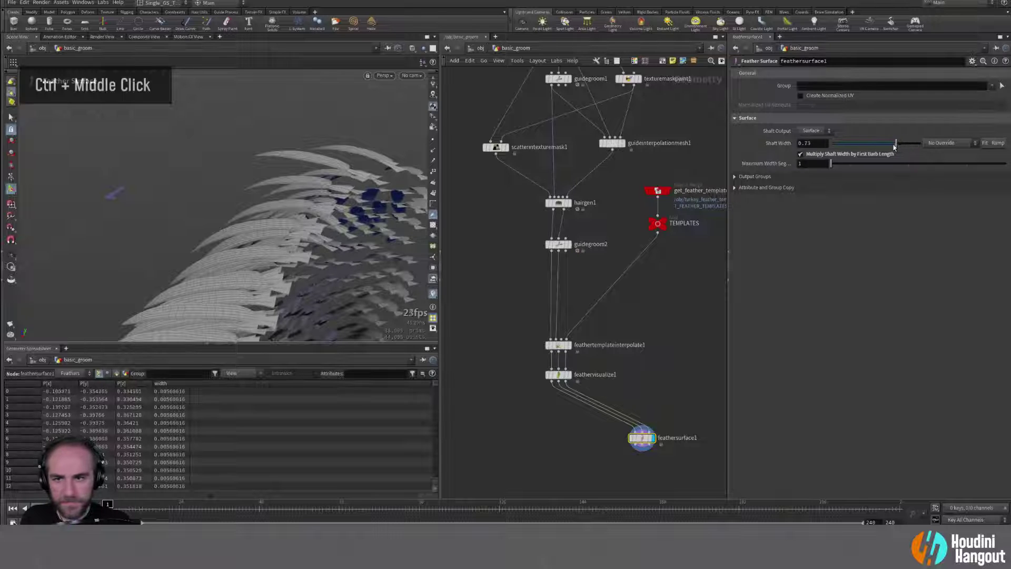
left_click_drag(894, 147, 866, 152)
left_click_drag(369, 221, 416, 221, "alt")
right_click_drag(400, 221, 369, 200, "alt")
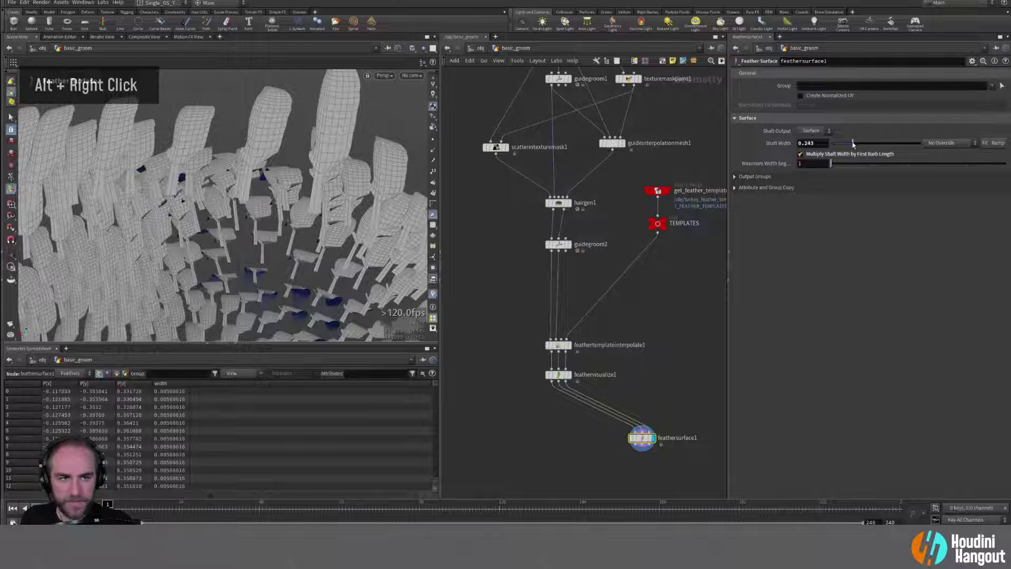
left_click_drag(263, 200, 284, 190, "alt")
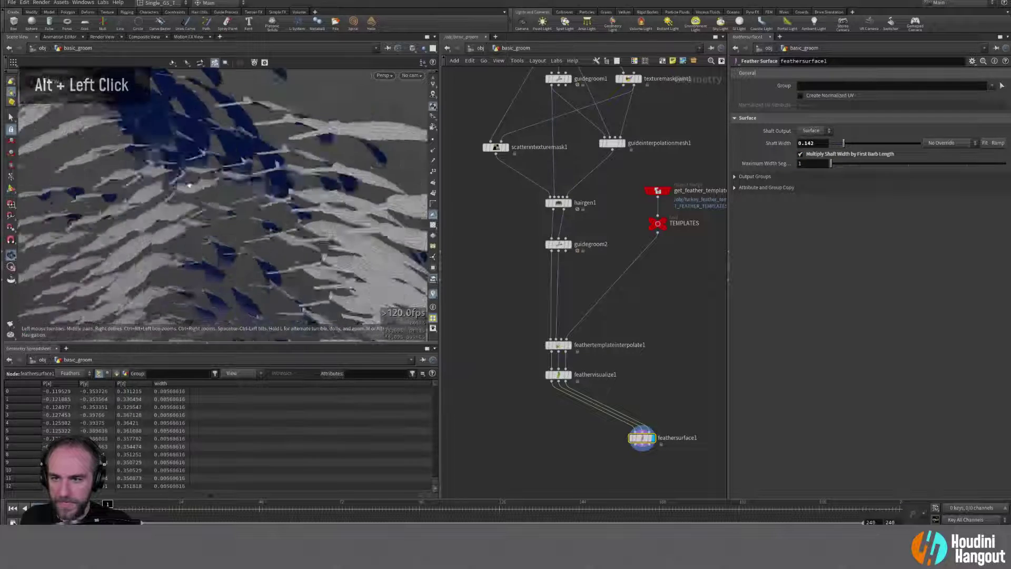
Step: Inspect the shaft width where the barbs begin on the feather surfaces from several angles
right_click_drag(285, 190, 274, 179, "alt")
left_click_drag(274, 179, 305, 184, "alt")
right_click_drag(306, 184, 294, 180, "alt")
left_click_drag(293, 180, 316, 184, "alt")
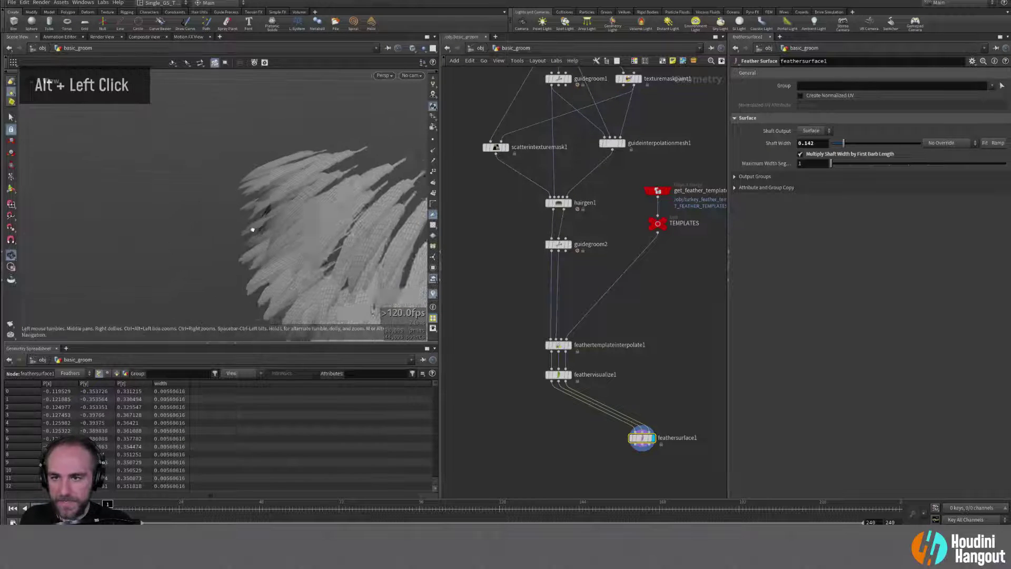
right_click_drag(316, 185, 327, 165, "alt")
left_click_drag(328, 165, 398, 156, "alt")
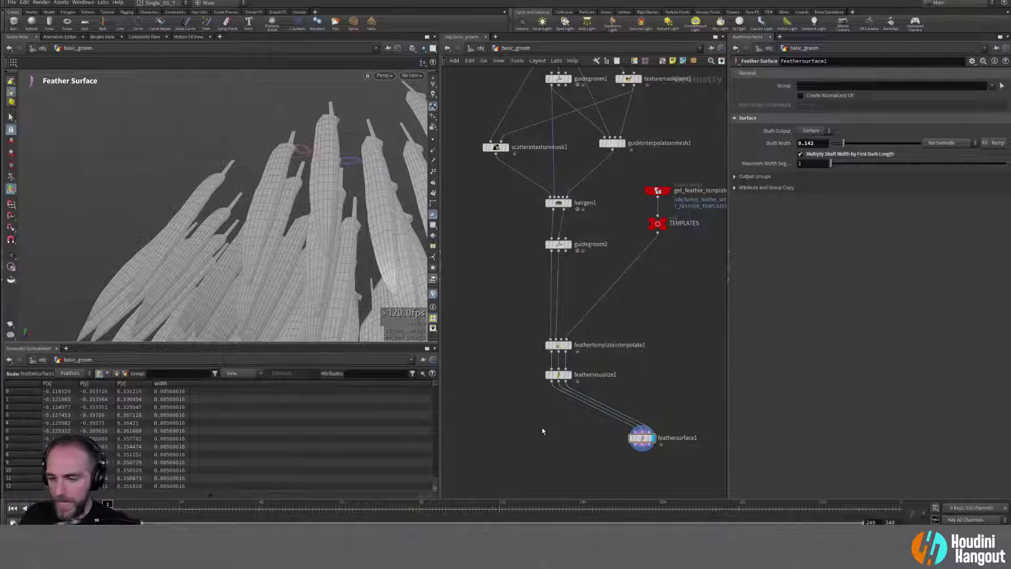
Step: Insert a Feather Resample node between feathervisualize1 and feathersurface1, and arrange both nodes below feathervisualize1
key("Tab")
type("feather re")
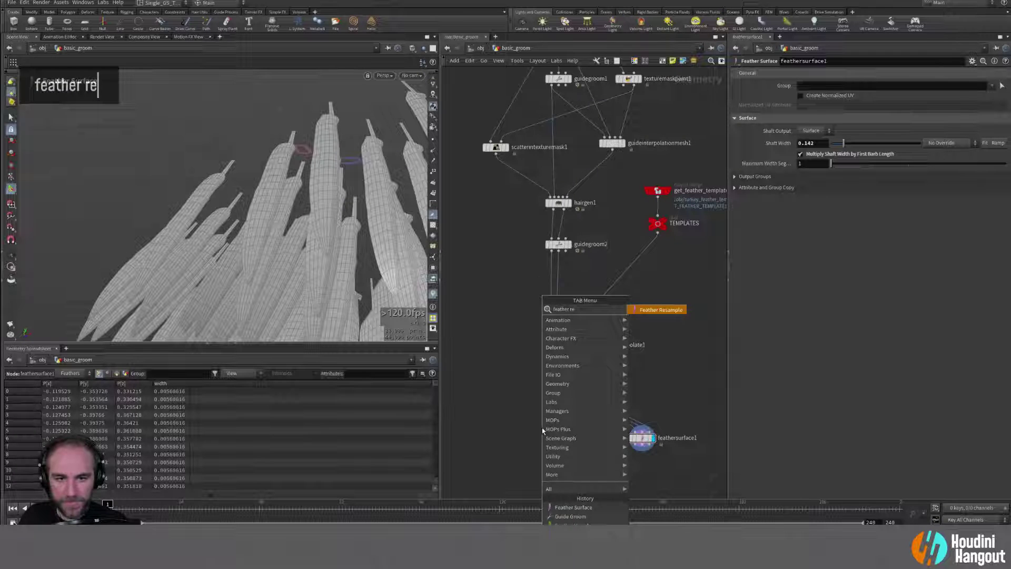
key("Return")
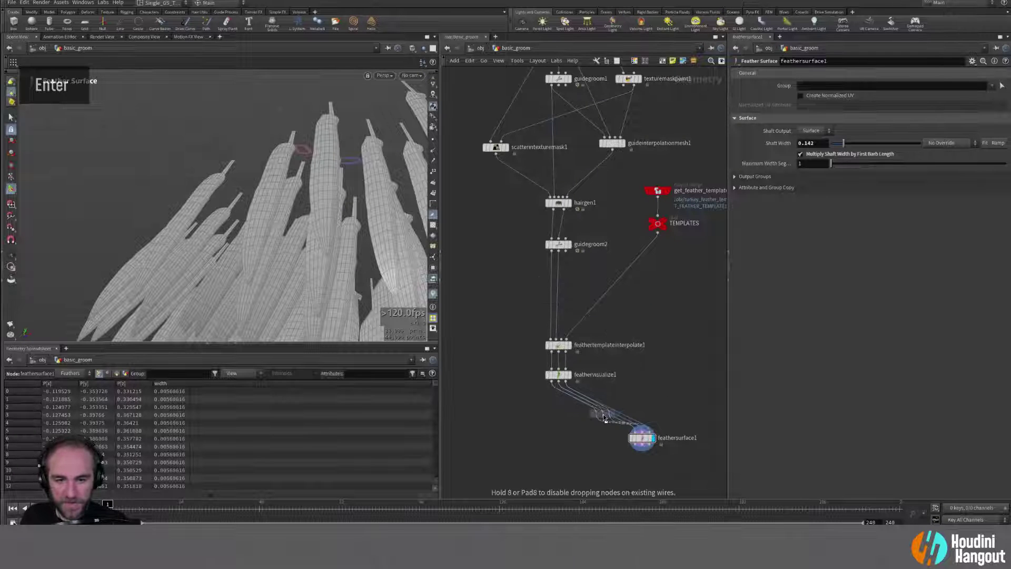
left_click_drag(601, 417, 659, 449)
left_click_drag(642, 411, 559, 433)
middle_click_drag(532, 445, 530, 397)
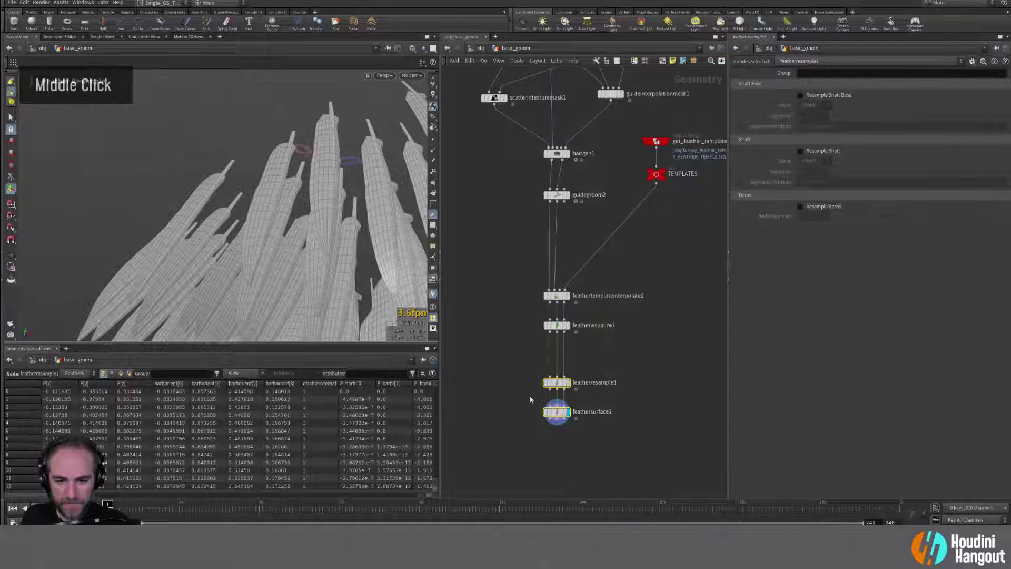
left_click_drag(566, 403, 598, 412)
Step: Enable Resample Shaft on featherresample1 with the Count mode and 10 segments
double_click(596, 380)
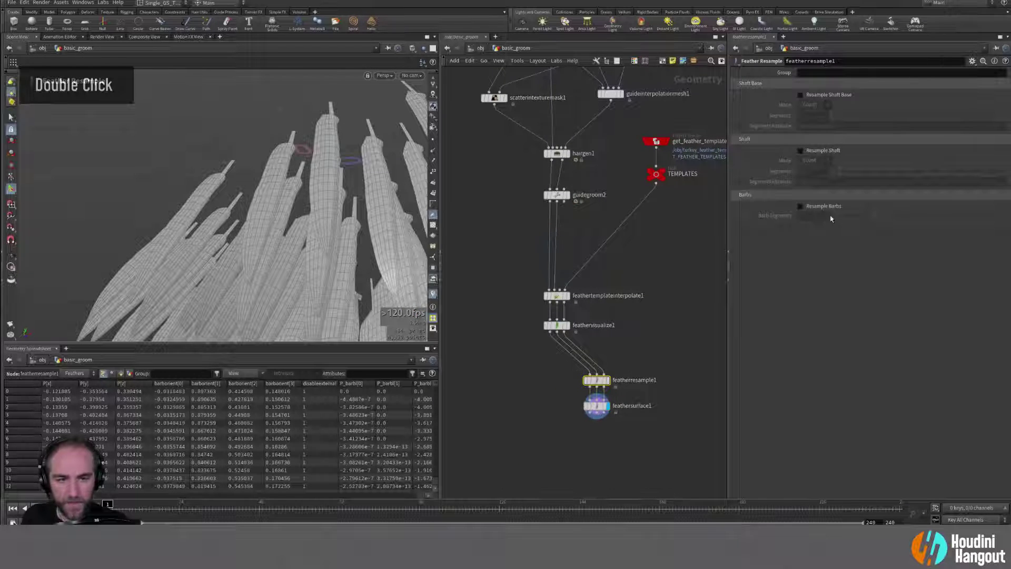
left_click(800, 151)
left_click_drag(843, 174, 833, 173)
left_click_drag(332, 177, 249, 201, "alt")
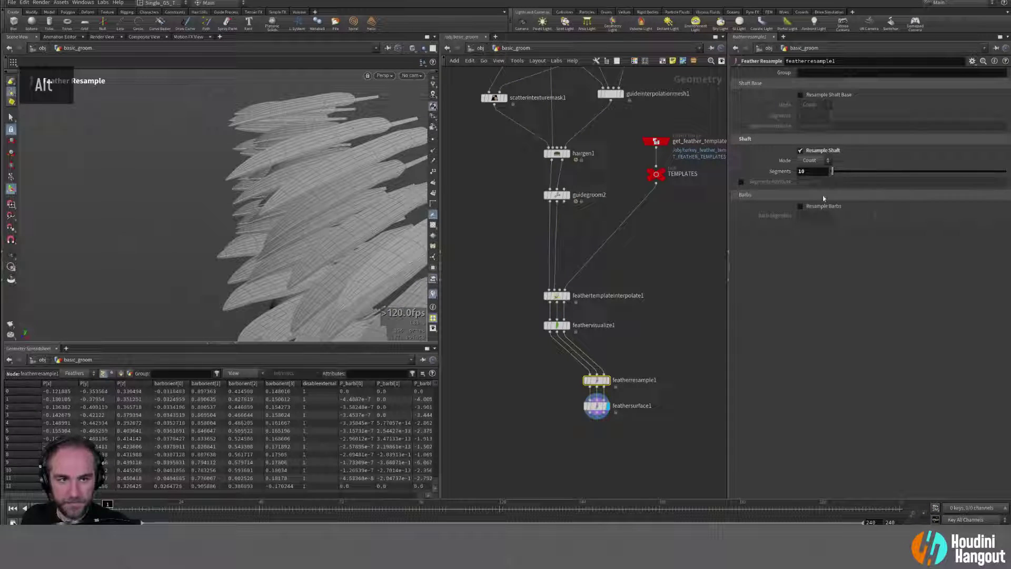
Step: Enable Resample Barbs on featherresample1 and set Barb Segments to 3
left_click(800, 206)
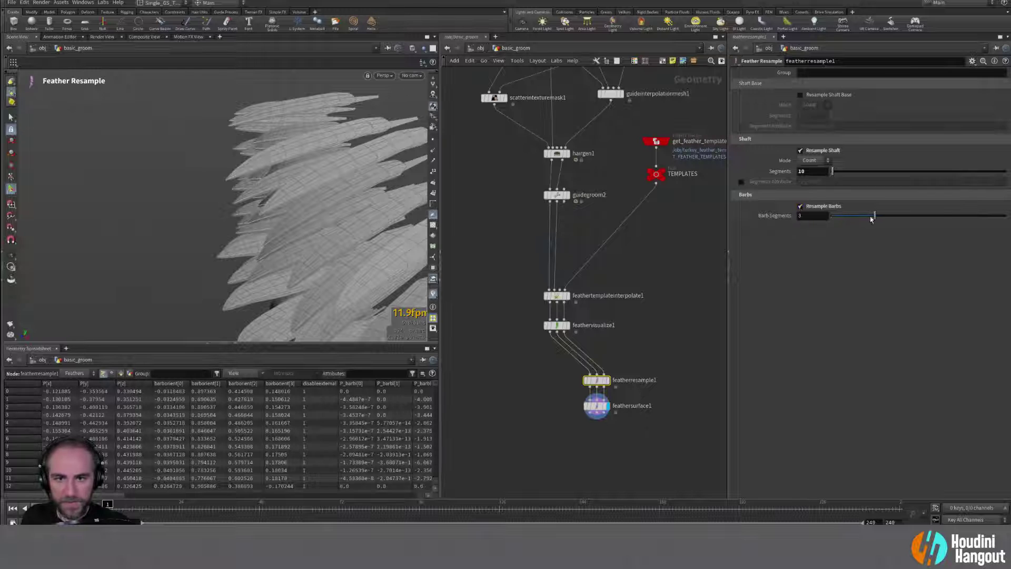
left_click_drag(872, 219, 850, 215)
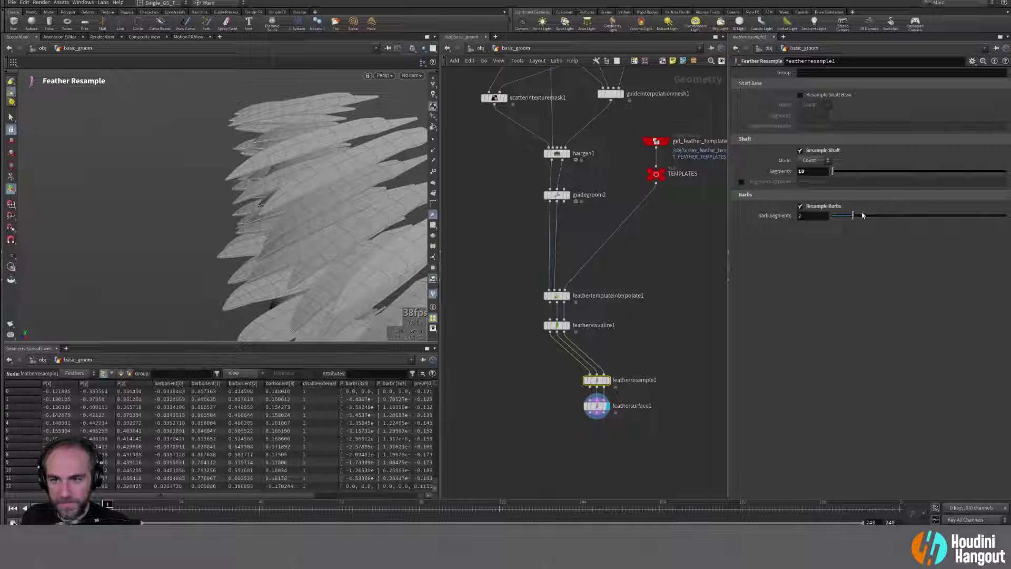
left_click_drag(295, 211, 393, 174, "alt")
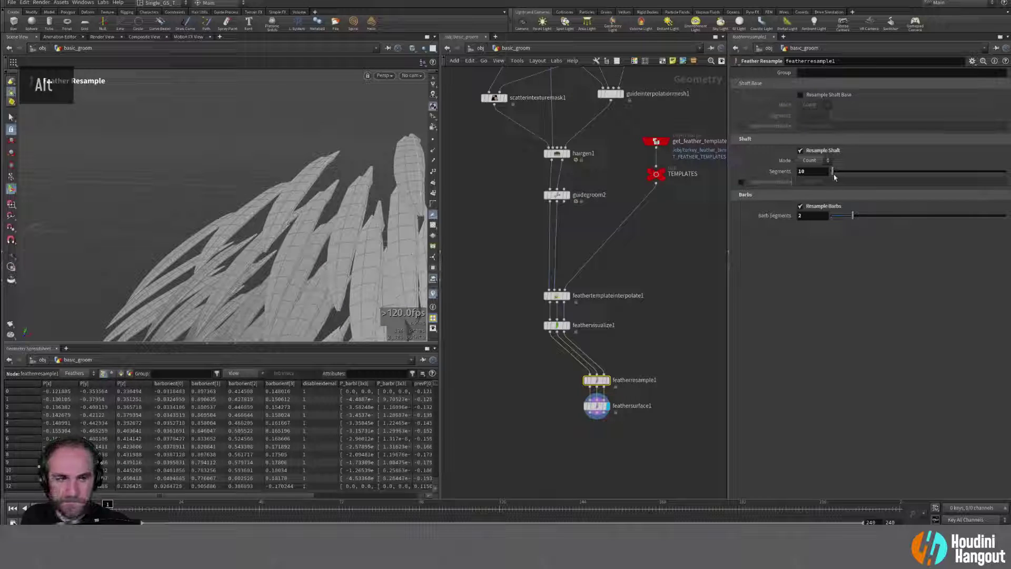
left_click_drag(311, 226, 287, 199, "alt")
middle_click_drag(287, 199, 273, 211, "alt")
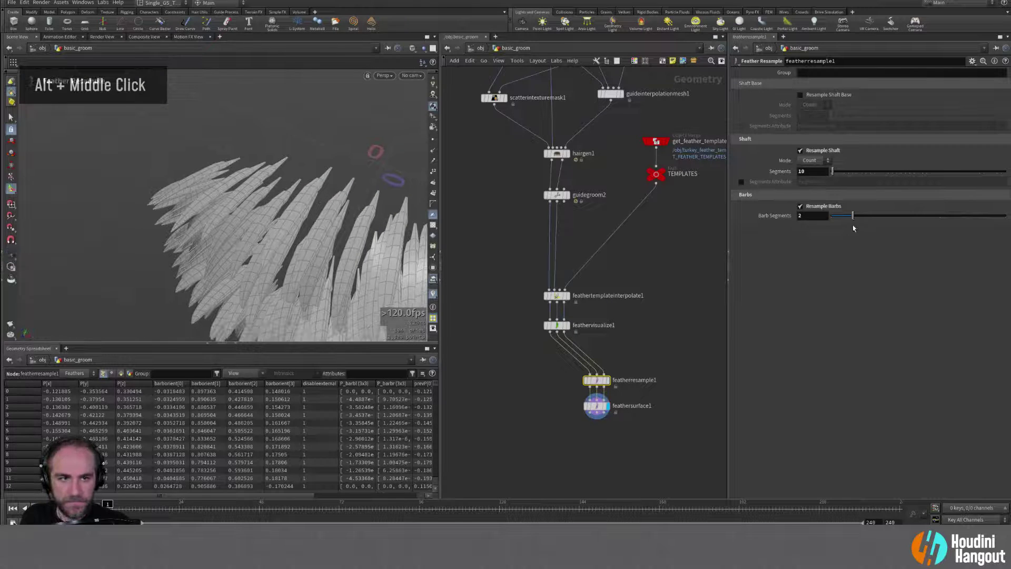
left_click_drag(864, 221, 867, 221)
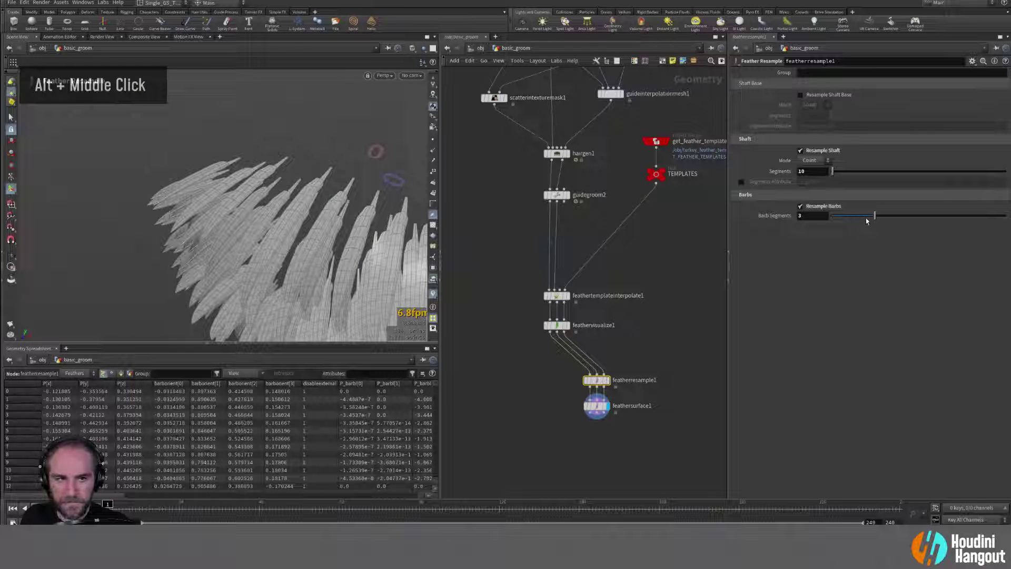
Step: Examine the resampled feathers up close, then check their primitive and point attributes in the geometry spreadsheet
left_click_drag(342, 217, 359, 162, "alt")
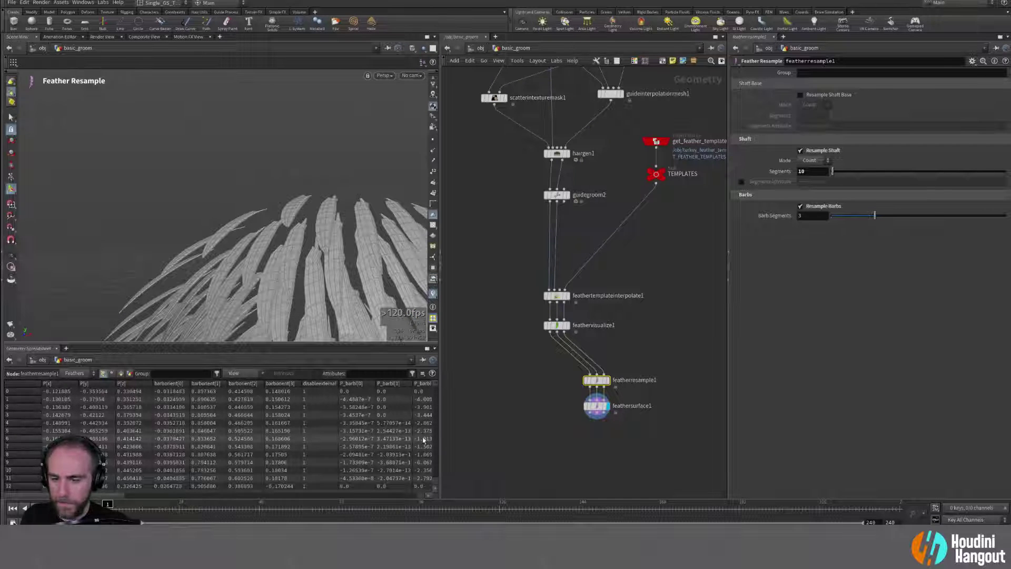
left_click_drag(294, 255, 239, 280, "alt")
middle_click_drag(239, 280, 167, 225, "alt")
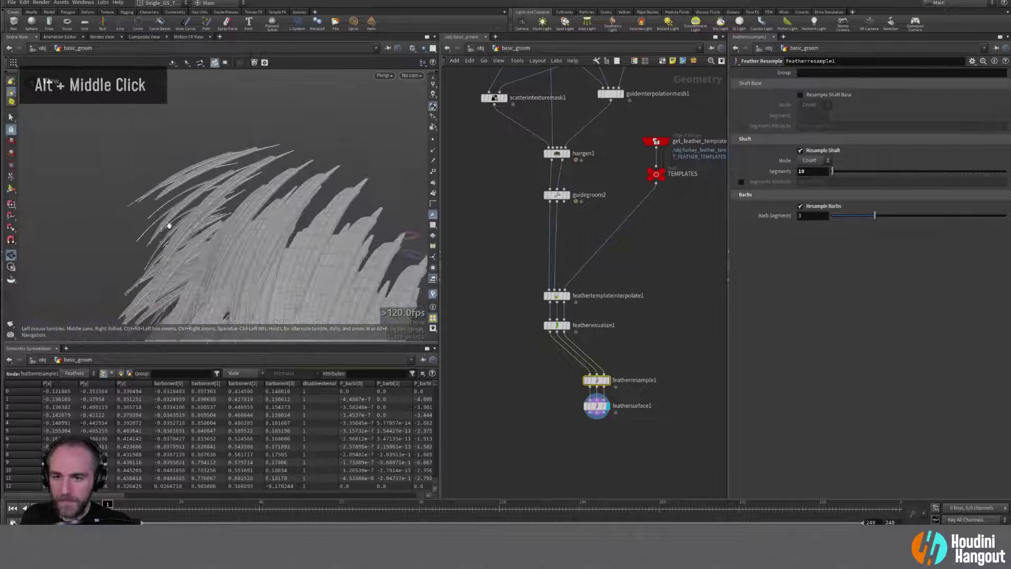
right_click_drag(167, 225, 266, 229, "alt")
mouse_move(266, 228)
left_mouse_down("alt")
mouse_move(152, 237)
mouse_move(204, 258)
mouse_move(200, 285)
left_mouse_up("alt")
left_click(120, 373)
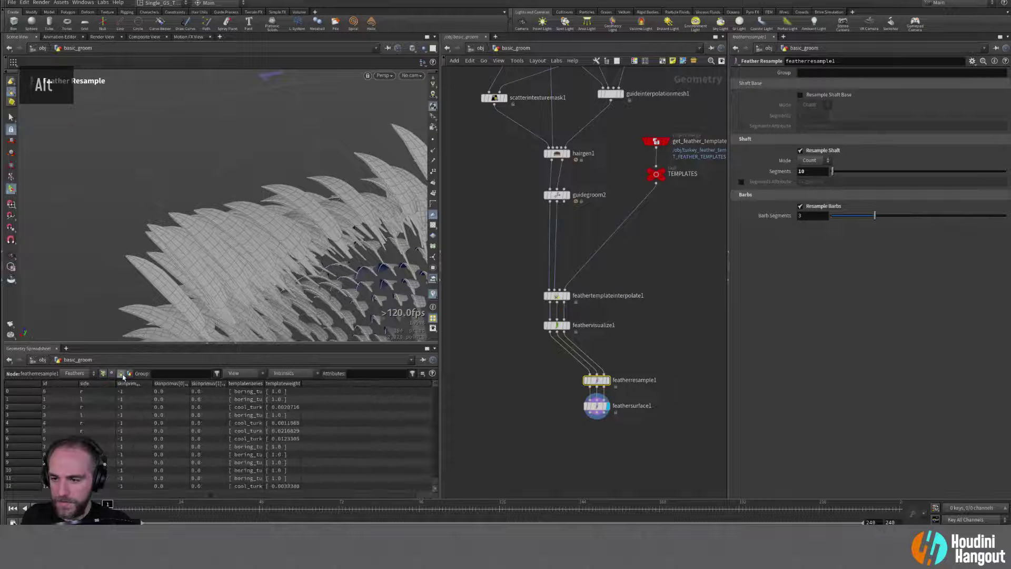
scroll(209, 453, "down", 20)
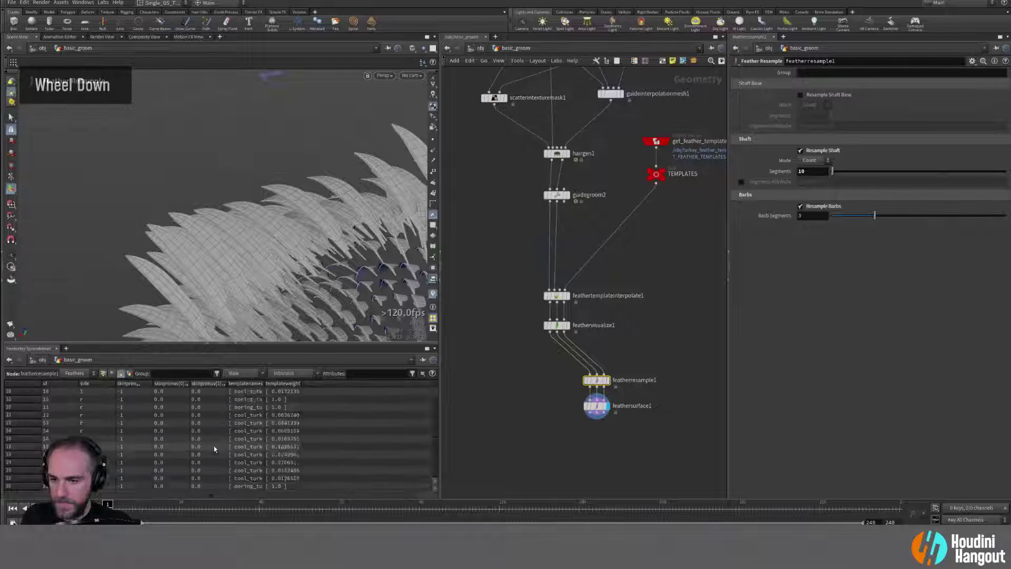
scroll(204, 445, "up", 20)
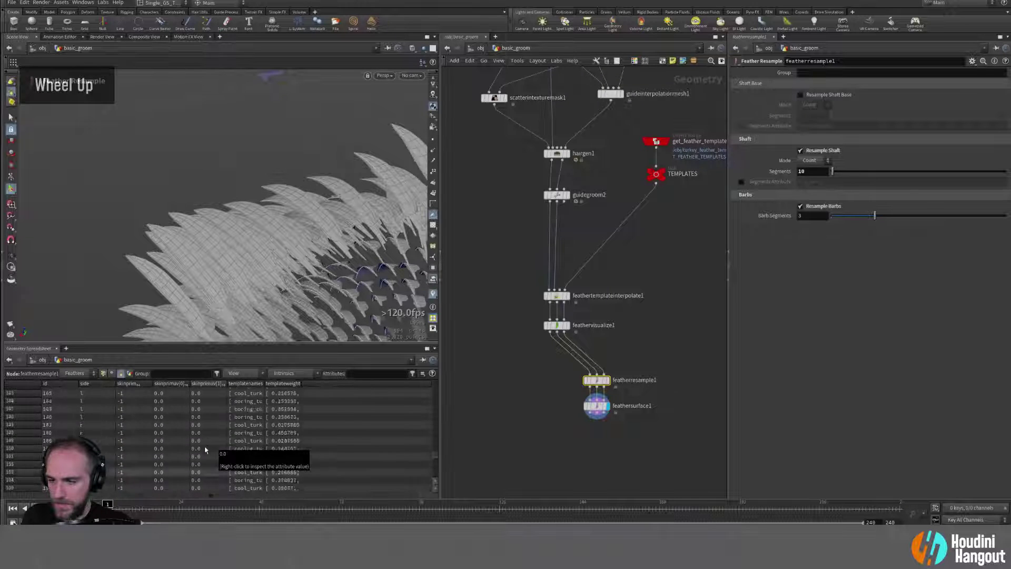
left_click(103, 374)
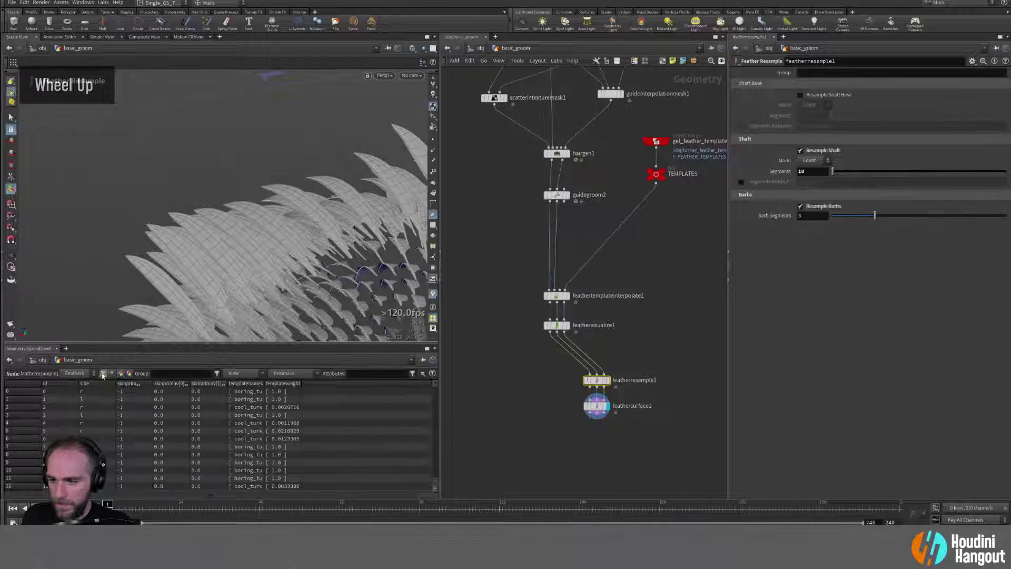
mouse_move(58, 495)
left_mouse_down()
mouse_move(431, 486)
mouse_move(66, 496)
left_mouse_up()
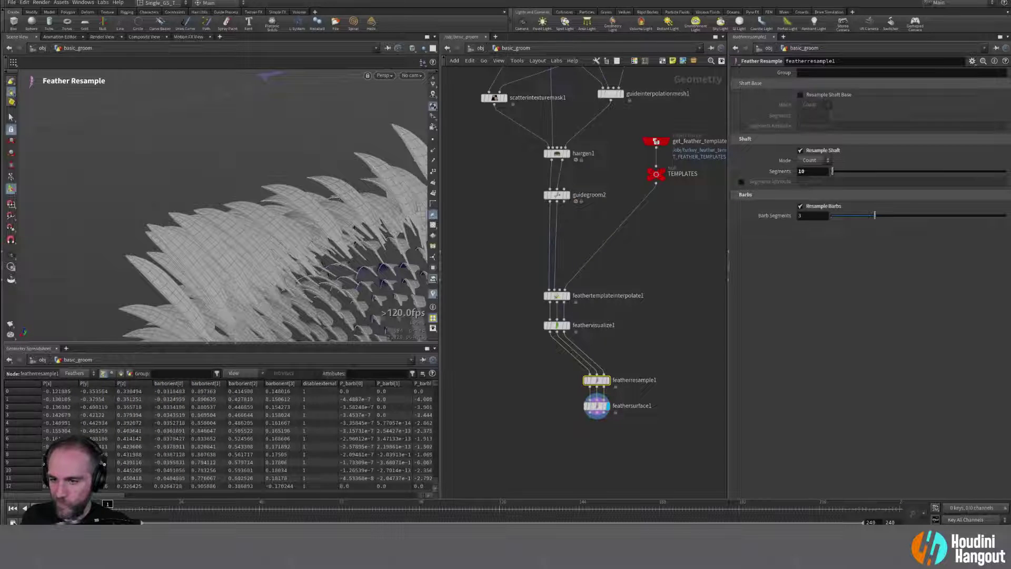
Step: Inspect the feather roots from the inner side of the groom and the overall silhouette from outside
left_click_drag(307, 225, 377, 197, "alt")
middle_click_drag(377, 197, 346, 136, "alt")
left_click_drag(345, 136, 318, 129, "alt")
right_click_drag(318, 129, 297, 161, "alt")
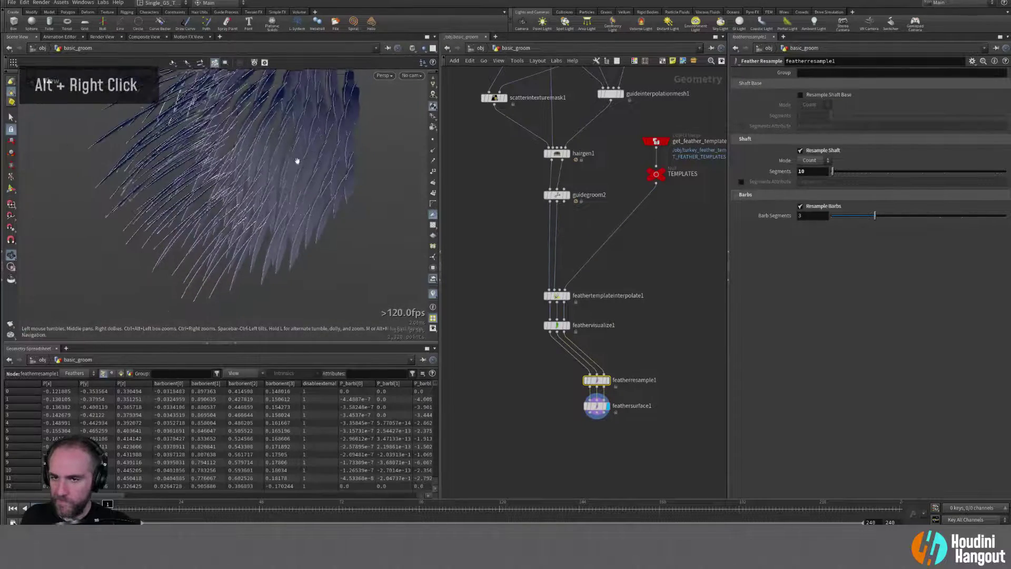
left_click_drag(297, 161, 350, 165, "alt")
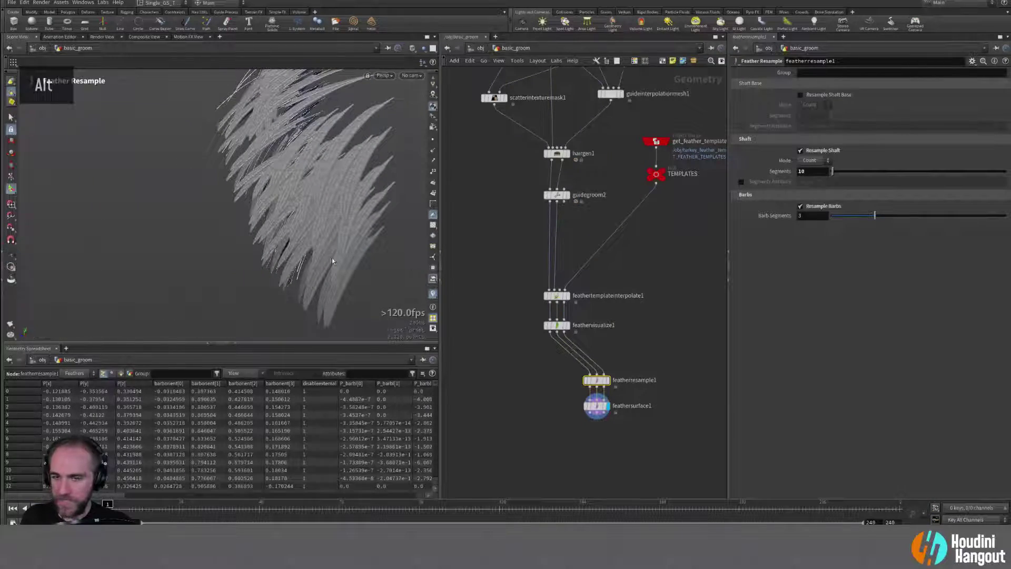
middle_click_drag(333, 261, 293, 237, "alt")
left_click_drag(294, 237, 229, 240, "alt")
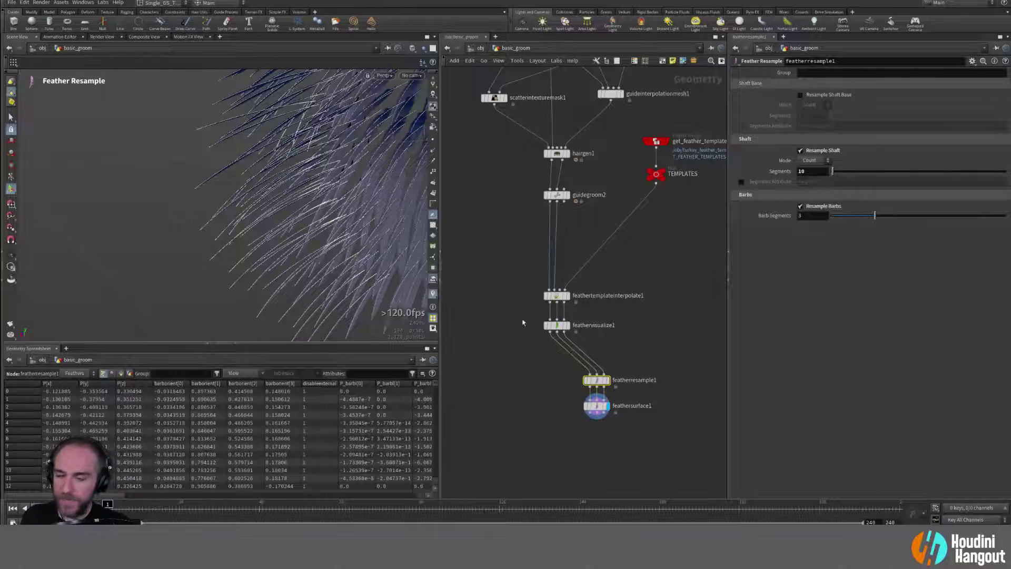
right_click_drag(316, 174, 327, 179, "alt")
left_click_drag(328, 179, 342, 199, "alt")
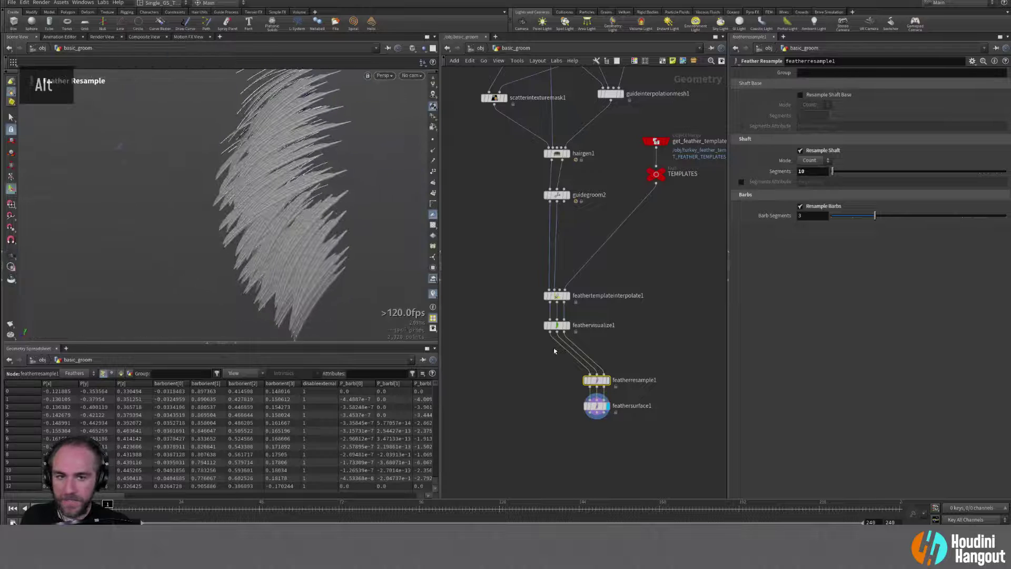
Step: Add an Object Merge node beside feathersurface1
middle_click_drag(554, 351, 489, 459, "alt")
middle_click_drag(643, 441, 643, 352, "alt")
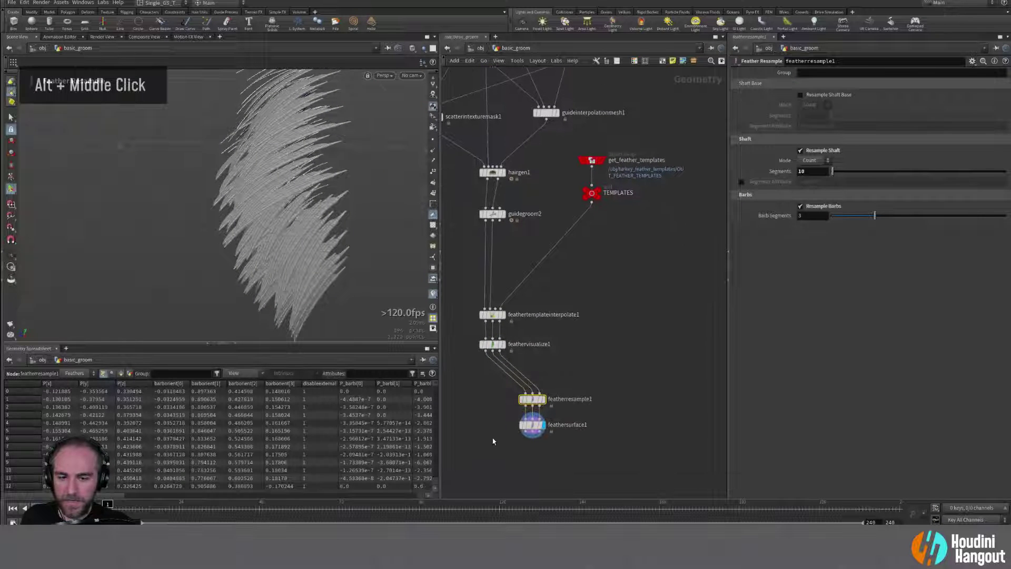
key("Tab")
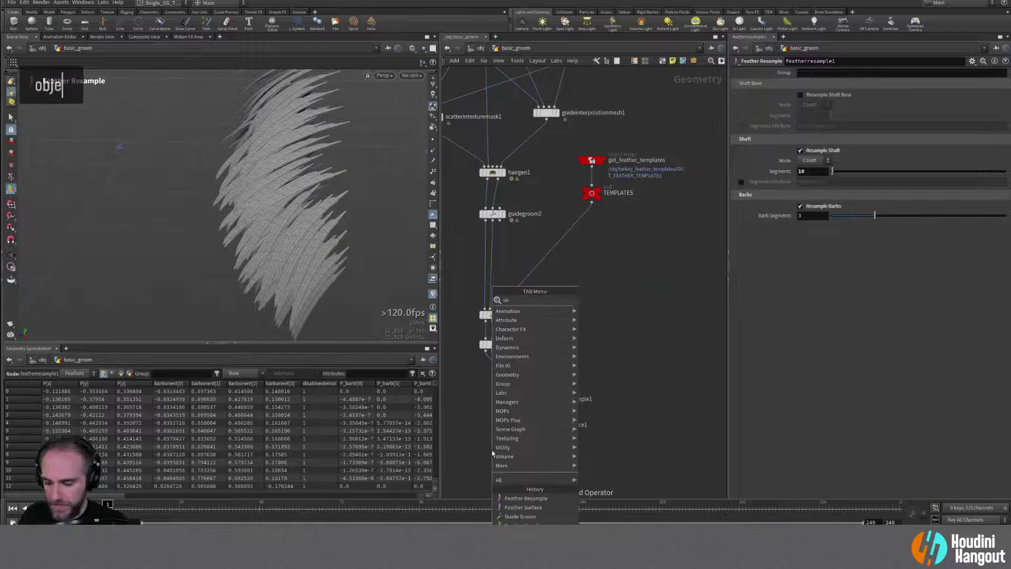
key("Return")
left_click(627, 425)
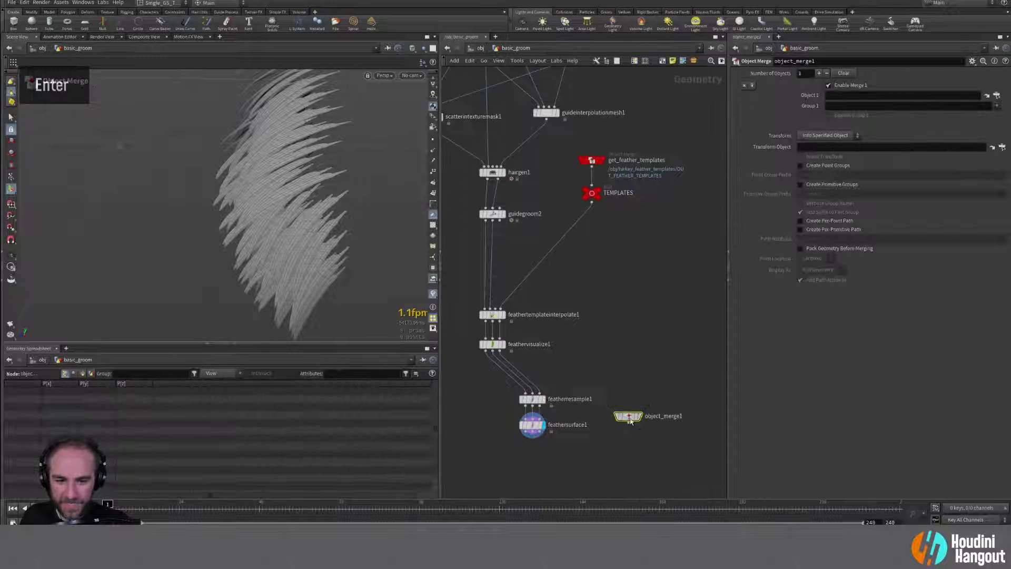
Step: Cut the extra wires feeding featherresample1 and feathersurface1, keeping only the first connection of each, and select feathersurface1
mouse_move(532, 435)
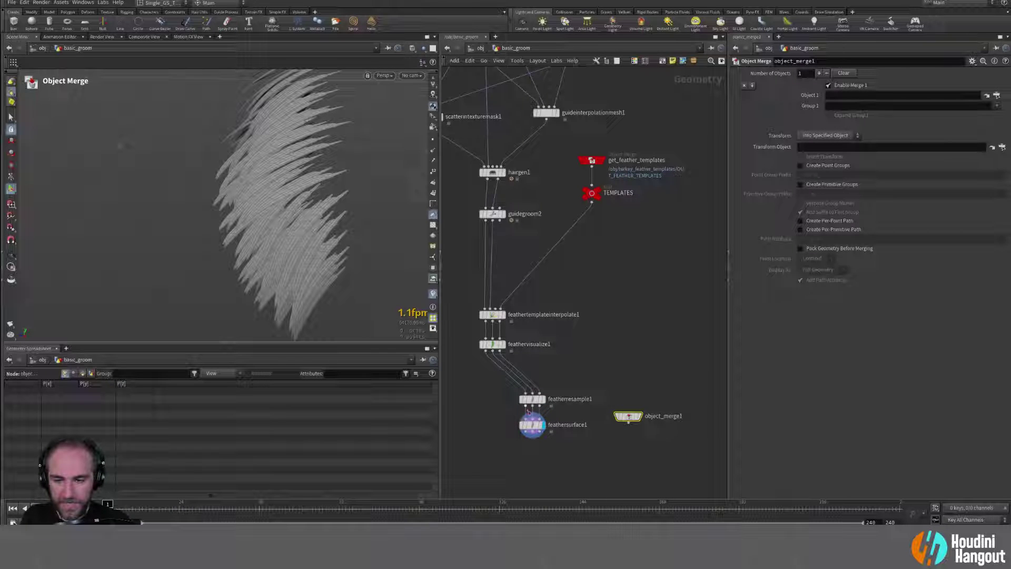
key("y")
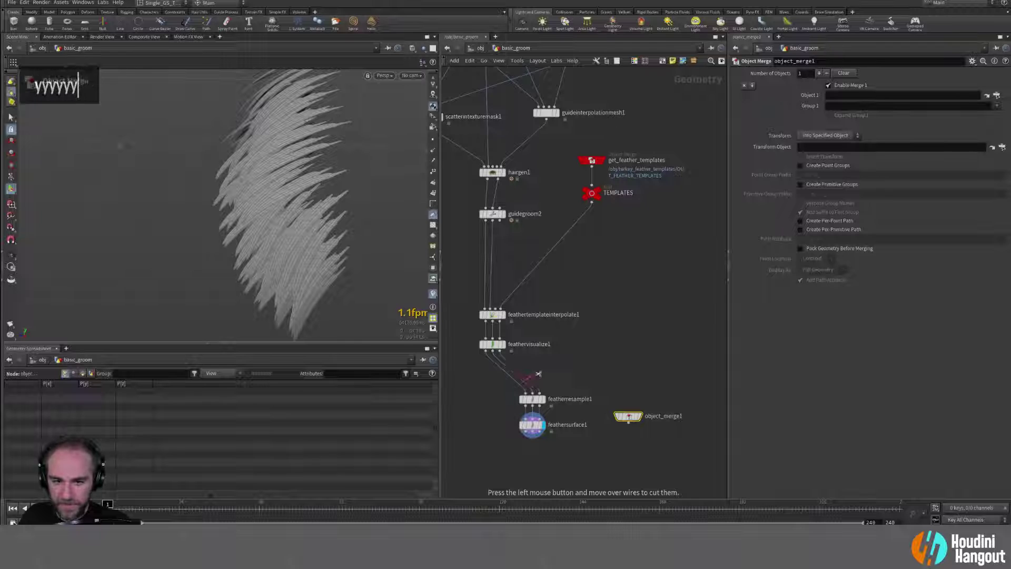
left_click(532, 425)
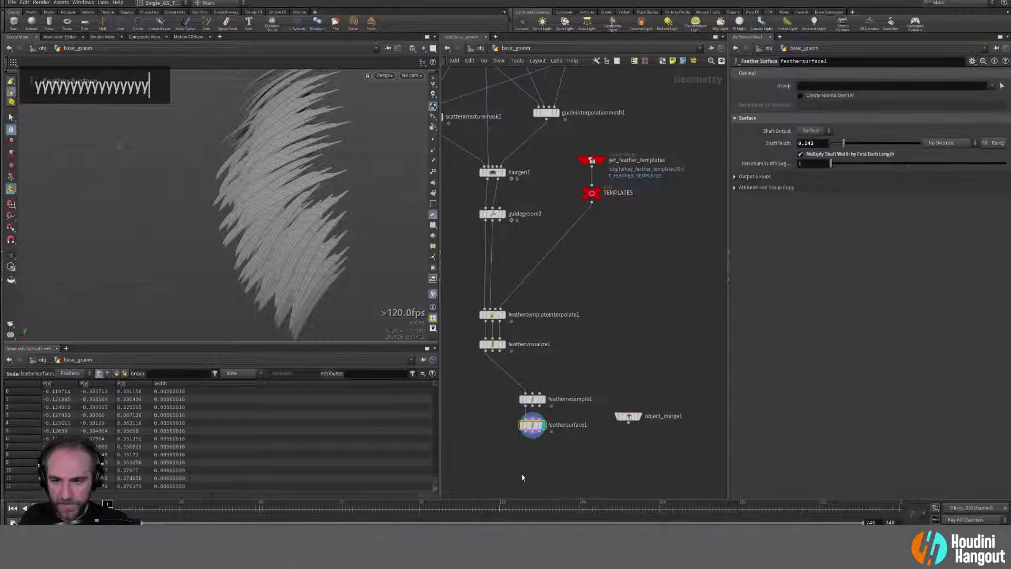
Step: Rename the Object Merge node get_surface and set its Object 1 to /obj/basic_groom/GEO_TO_BE_GROOMED
double_click(647, 417)
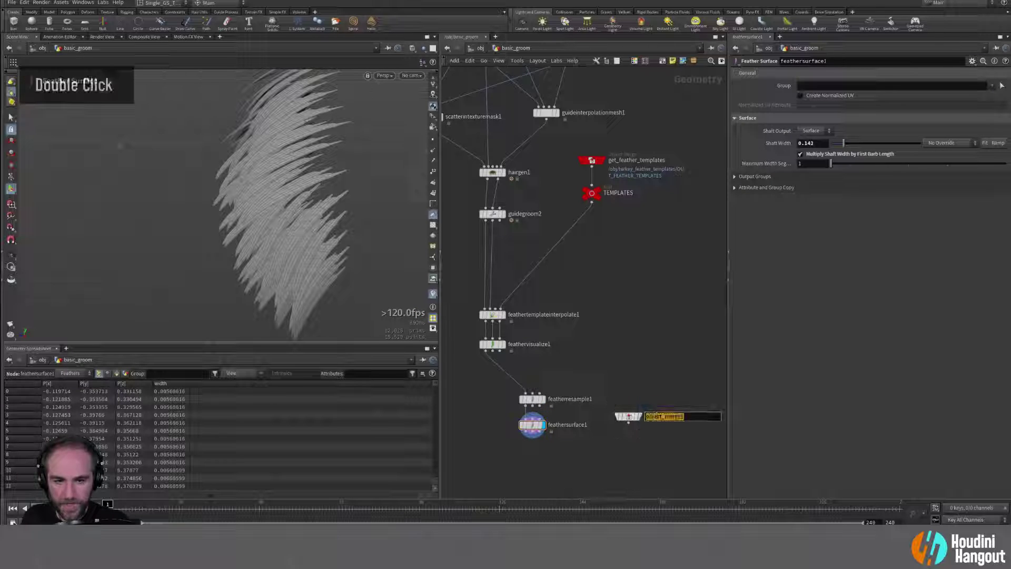
type("get_surface")
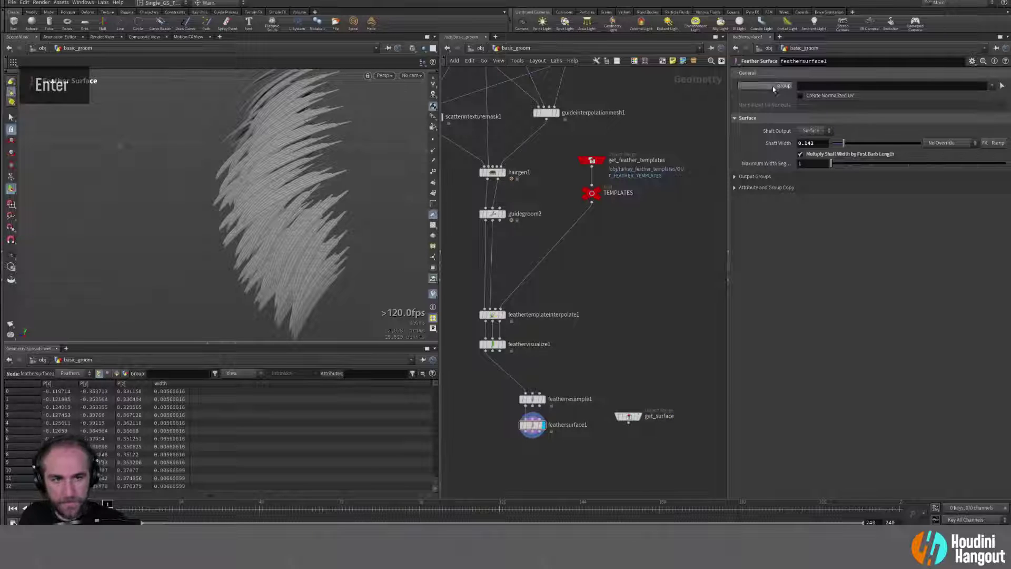
left_click(627, 416)
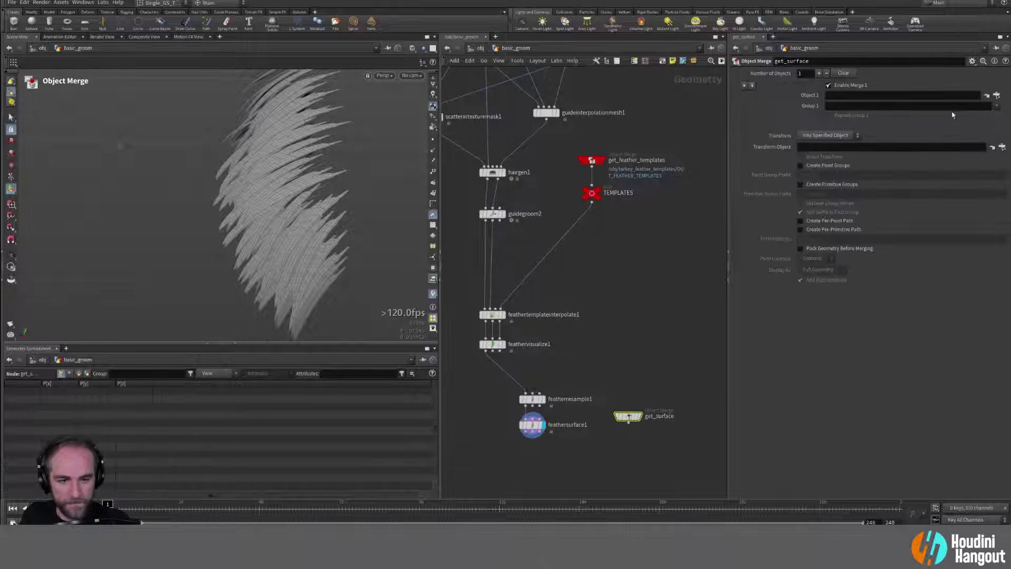
left_click(996, 95)
left_click(951, 61)
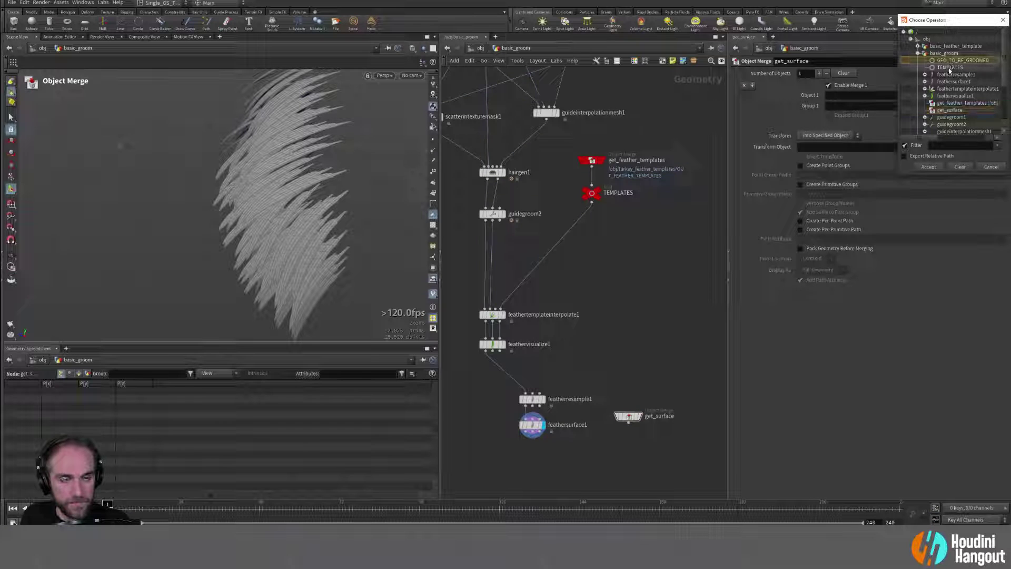
left_click(929, 168)
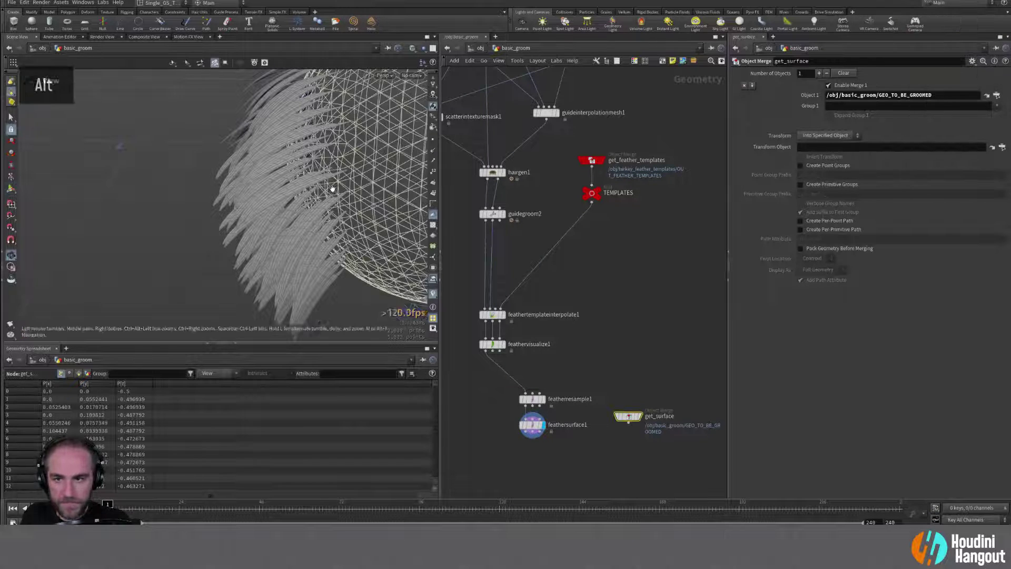
Step: Add a Peak node directly below get_surface and connect it
left_click_drag(331, 184, 245, 183, "alt")
right_click_drag(246, 184, 285, 196, "alt")
key("Tab")
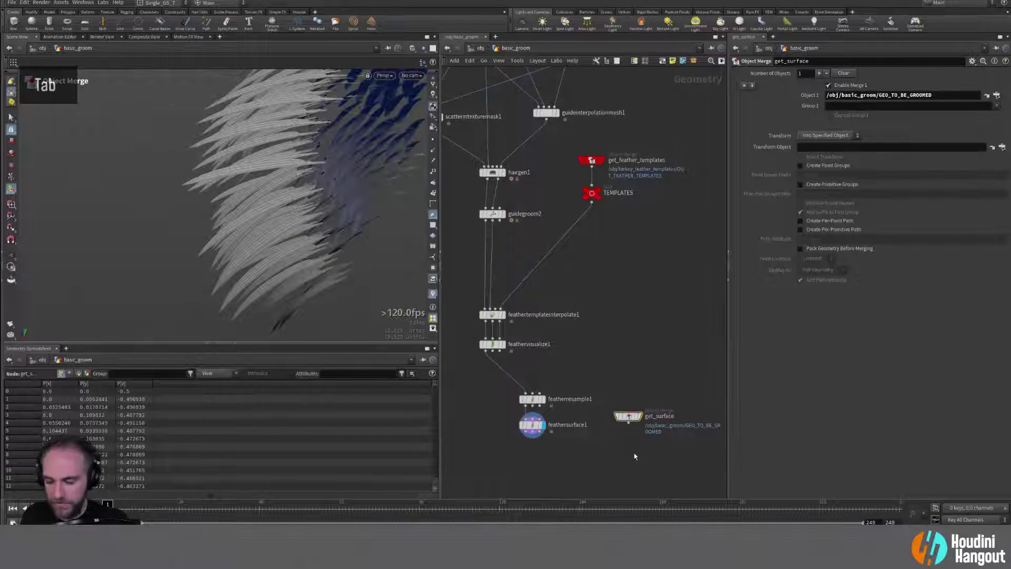
key("Return")
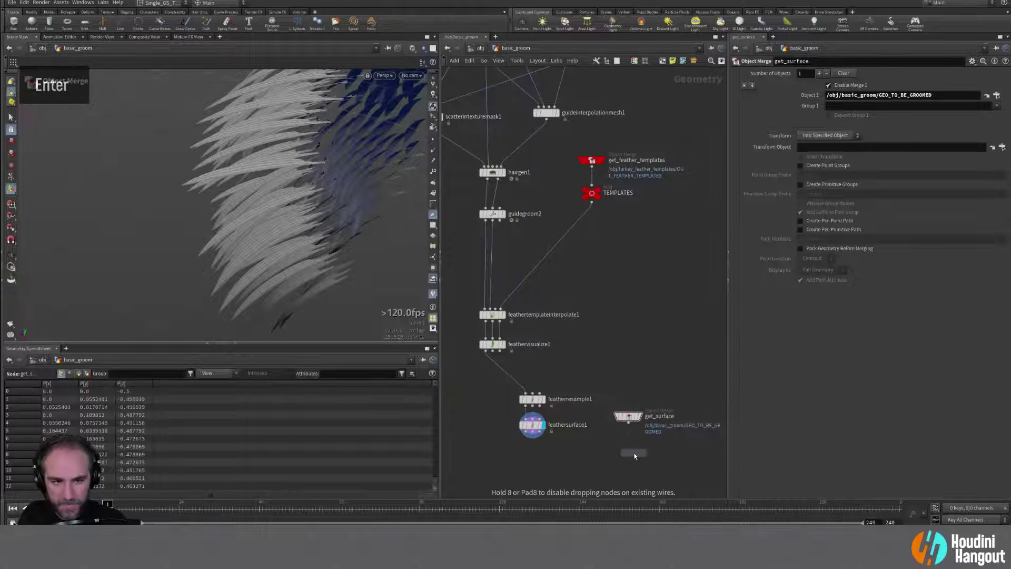
left_click(630, 444)
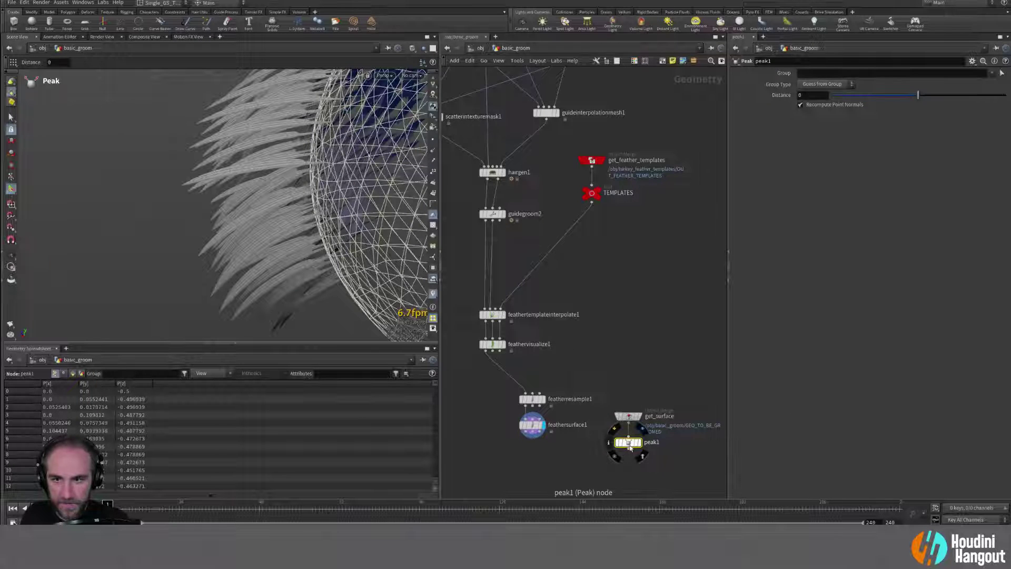
Step: Add a Group Create node fed by feathersurface1 and place it a little below that node
middle_click_drag(561, 504, 564, 449)
key("Tab")
type("group")
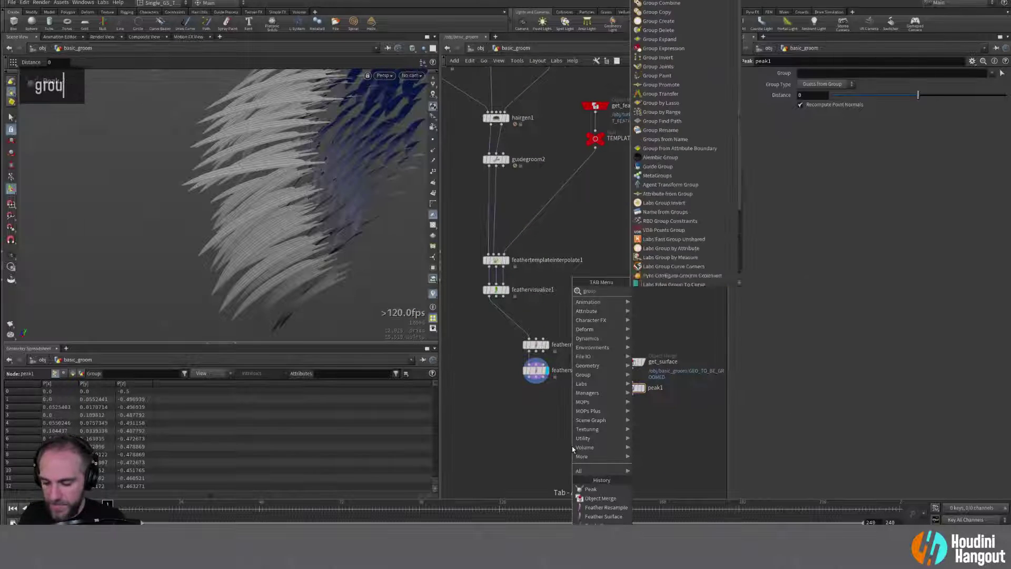
key("Return")
left_click(530, 392)
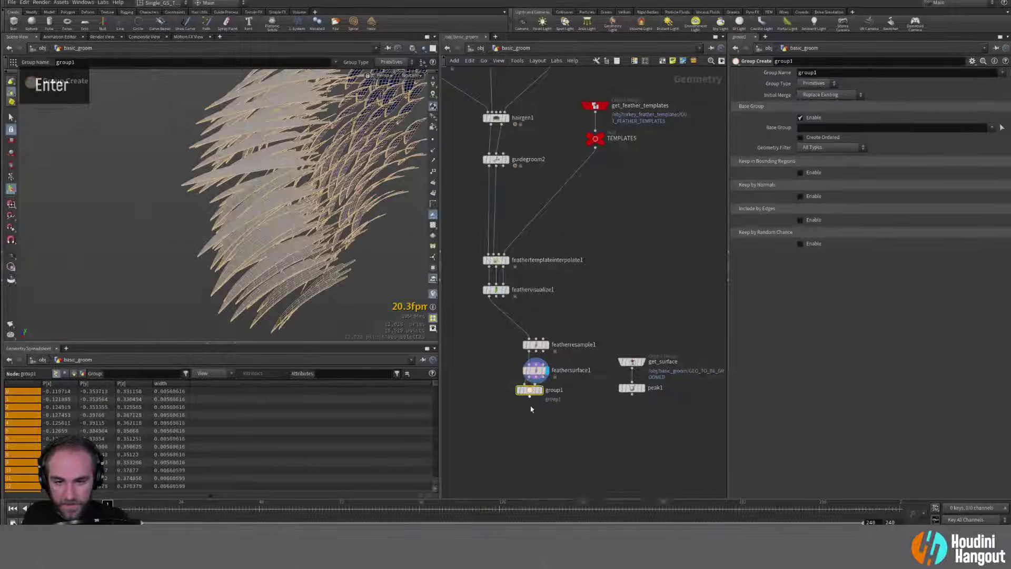
left_click_drag(531, 400, 539, 427)
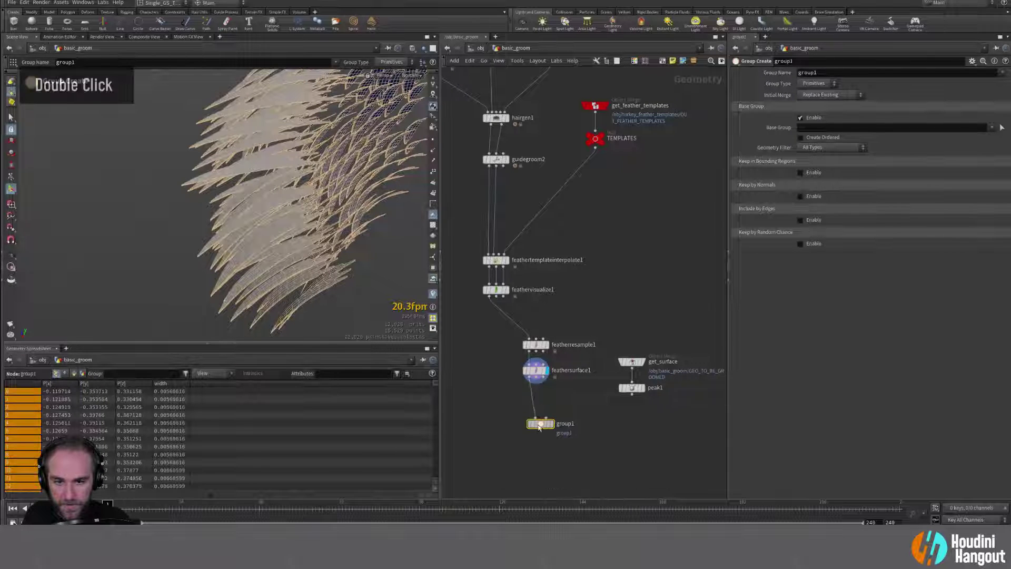
Step: Set group1's Group Type to Points, wire peak1 into its second input and display group1
left_click(809, 102)
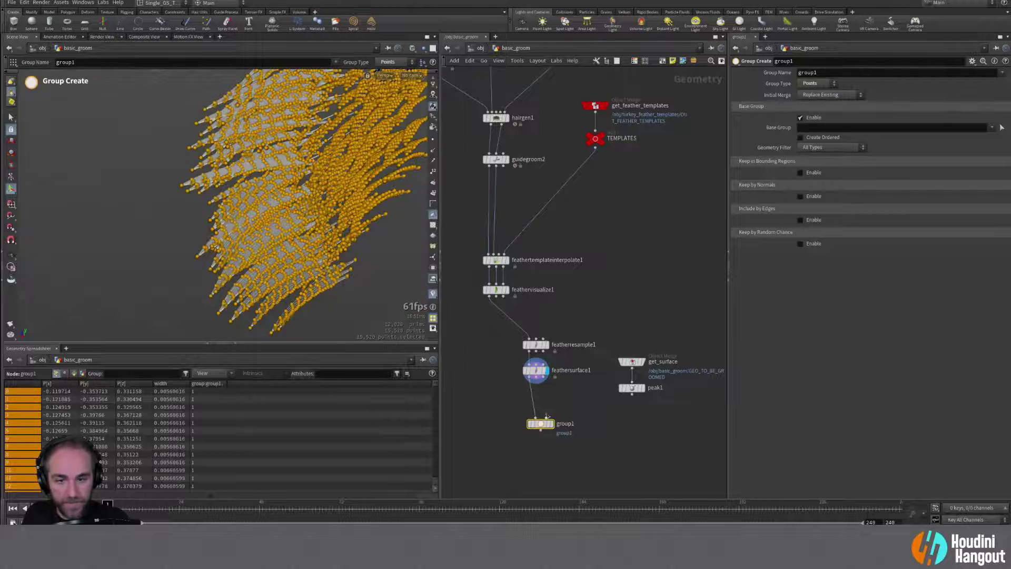
left_click(632, 394)
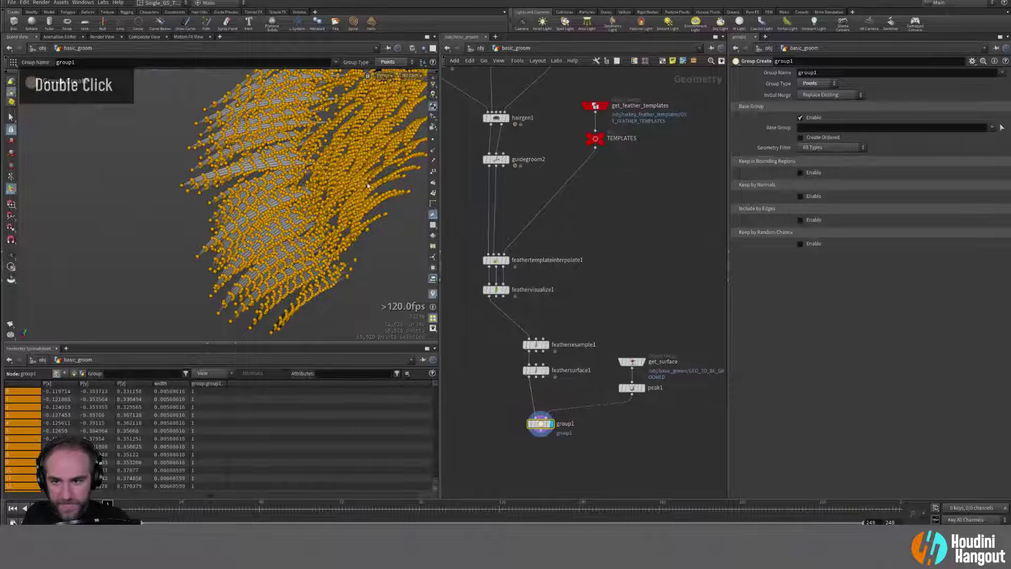
Step: Disable group1's Base Group and enable Keep in Bounding Regions with Bounding Type set to Bounding Object (points or vertices only)
left_click(801, 117)
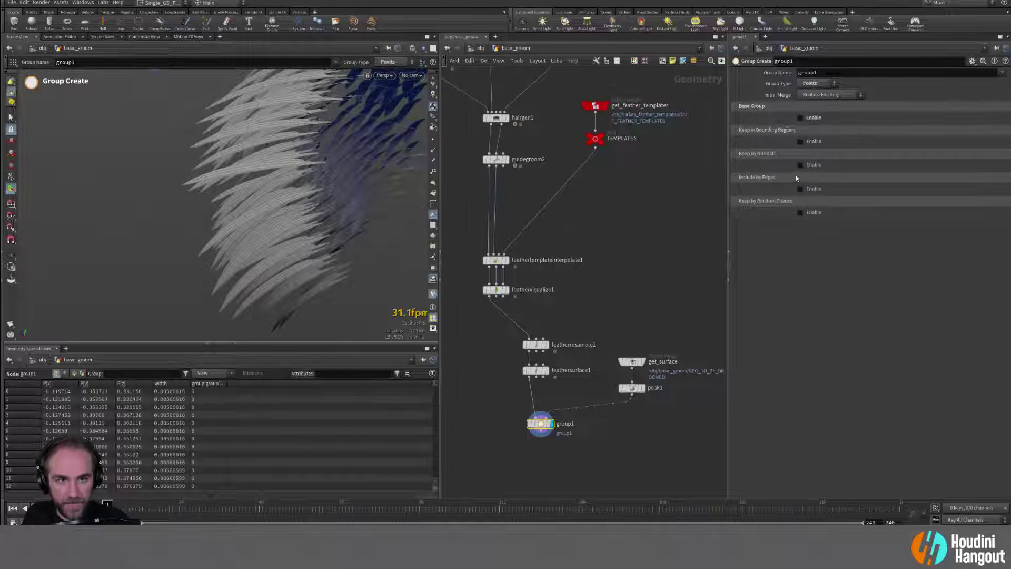
left_click(801, 140)
left_click(838, 152)
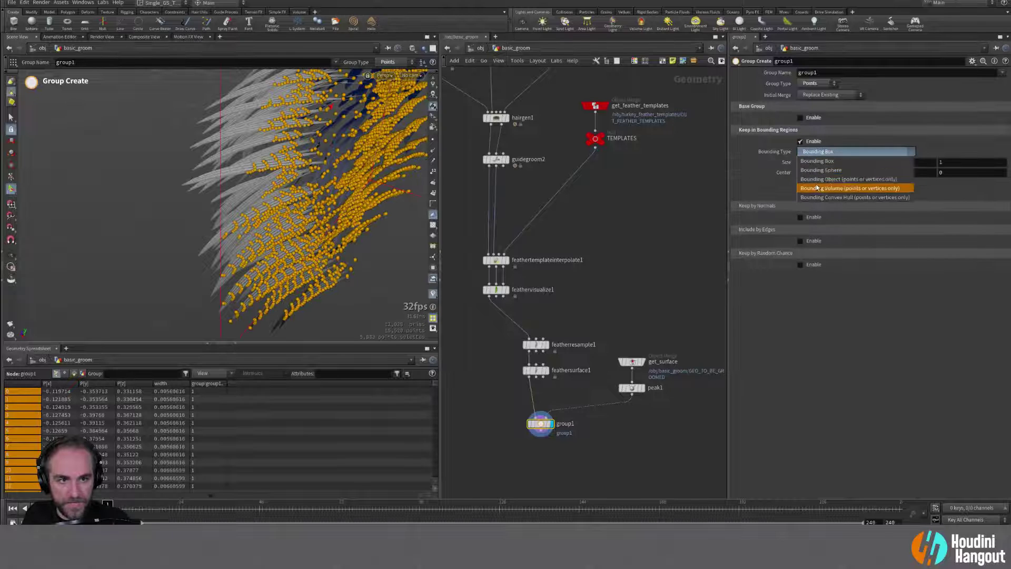
left_click(816, 179)
left_click_drag(311, 216, 334, 214, "alt")
Step: Set peak1's Distance to 0.0049 and check which feather points group1 captures inside the peaked surface
left_click(634, 389)
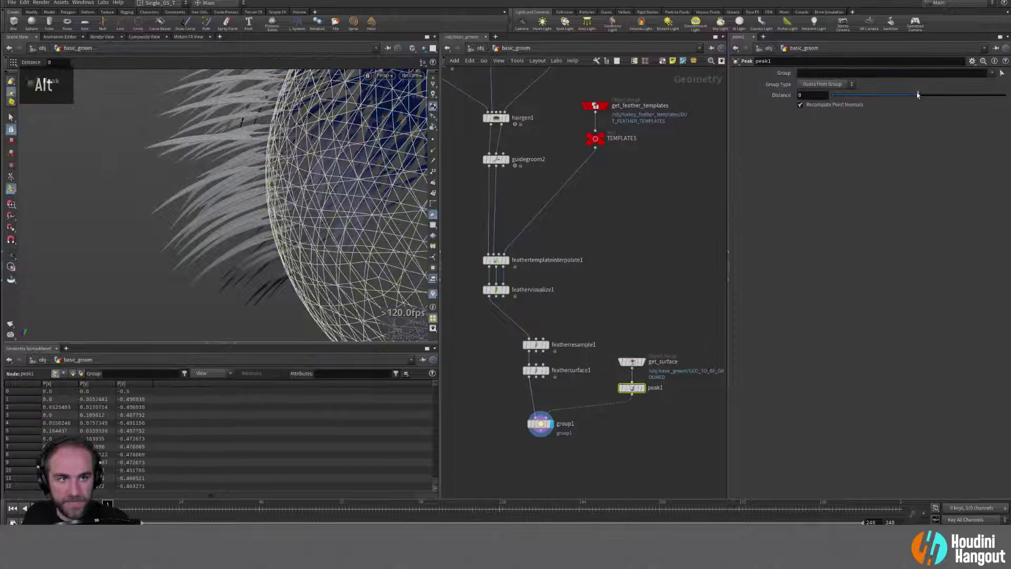
key("ctrl+z")
middle_click_drag(806, 94, 869, 141)
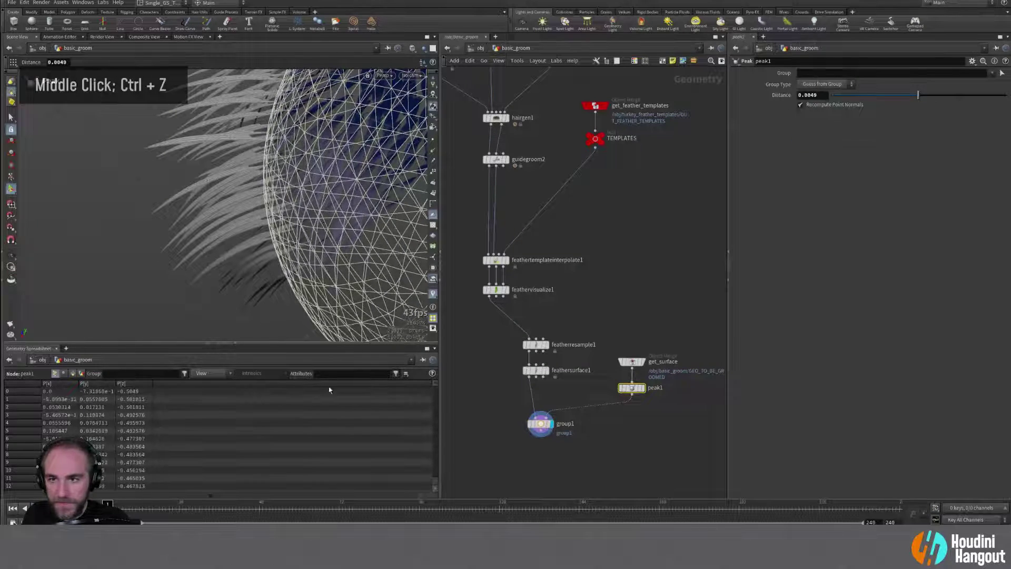
left_click(532, 426)
left_click_drag(301, 202, 322, 199, "alt")
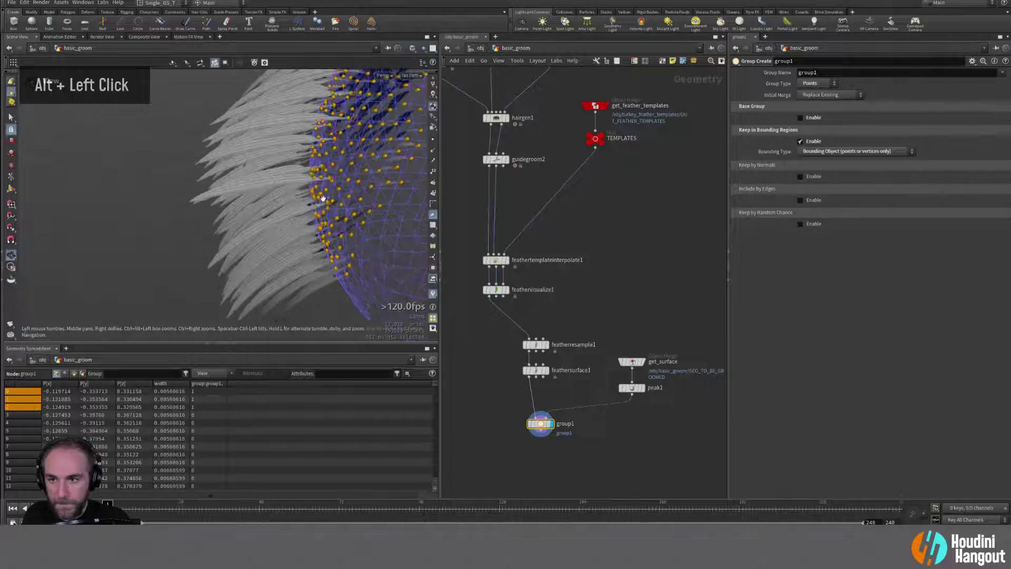
right_click_drag(322, 199, 316, 217, "alt")
left_click_drag(316, 217, 358, 209, "alt")
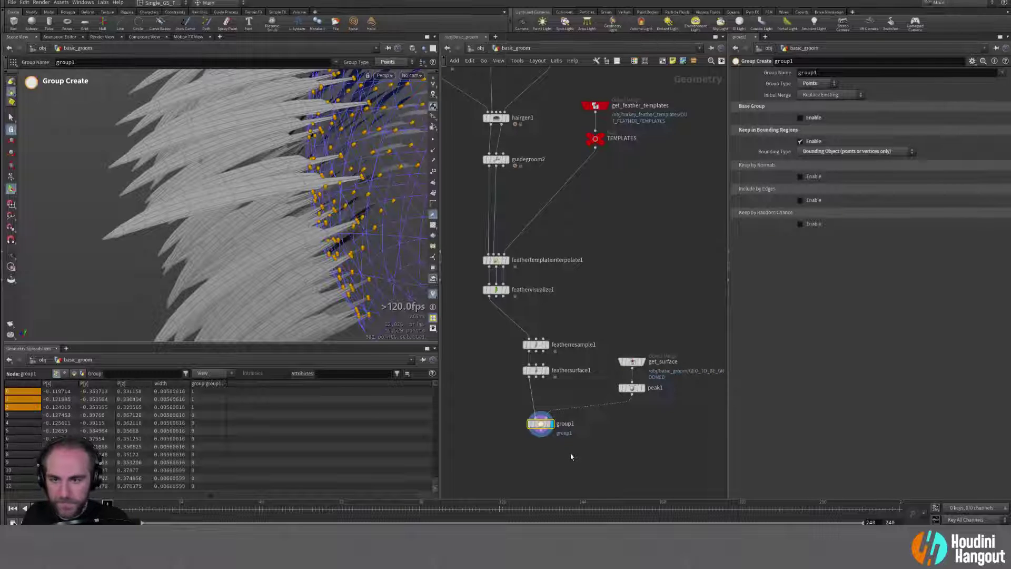
Step: Add a Group Expand node directly below group1, connected to its output, and display it
middle_click_drag(554, 468, 557, 442)
key("Tab")
type("gr")
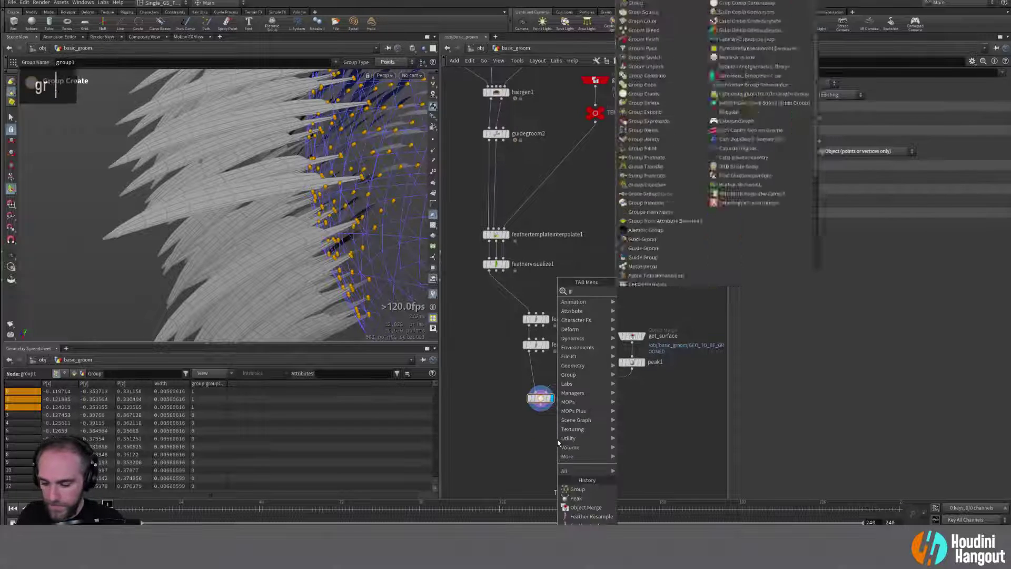
type("oup ex")
key("Return")
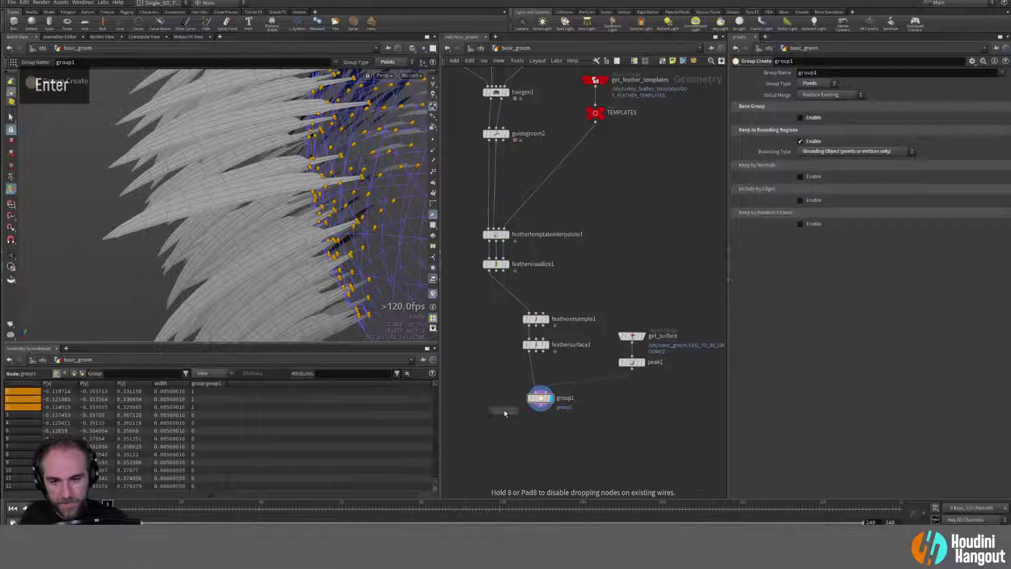
left_click(543, 420)
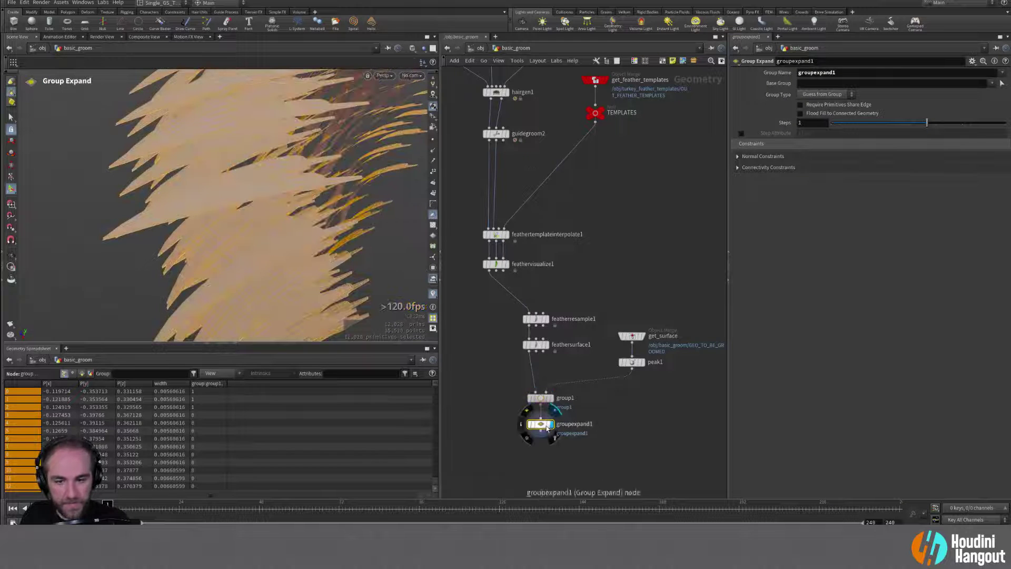
double_click(546, 426)
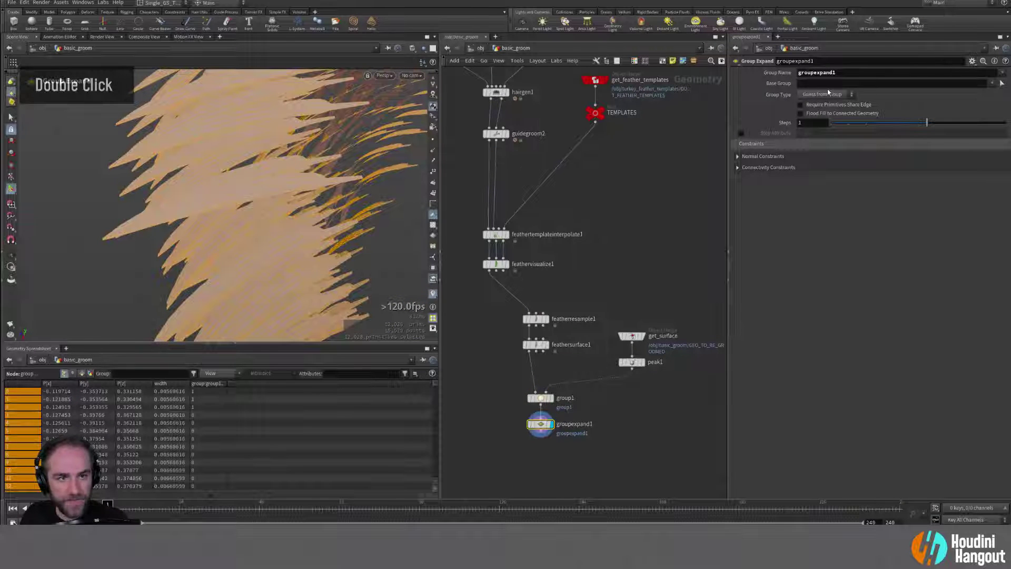
Step: Set the Group Expand node's Base Group to group1 and its Group Name to pinpts
double_click(880, 74)
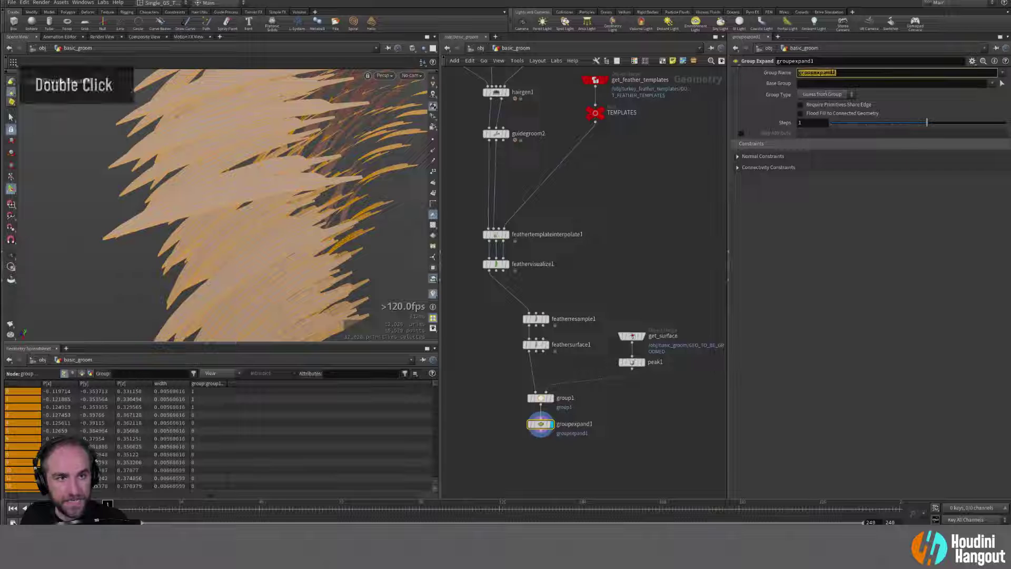
left_click(992, 83)
left_click(987, 97)
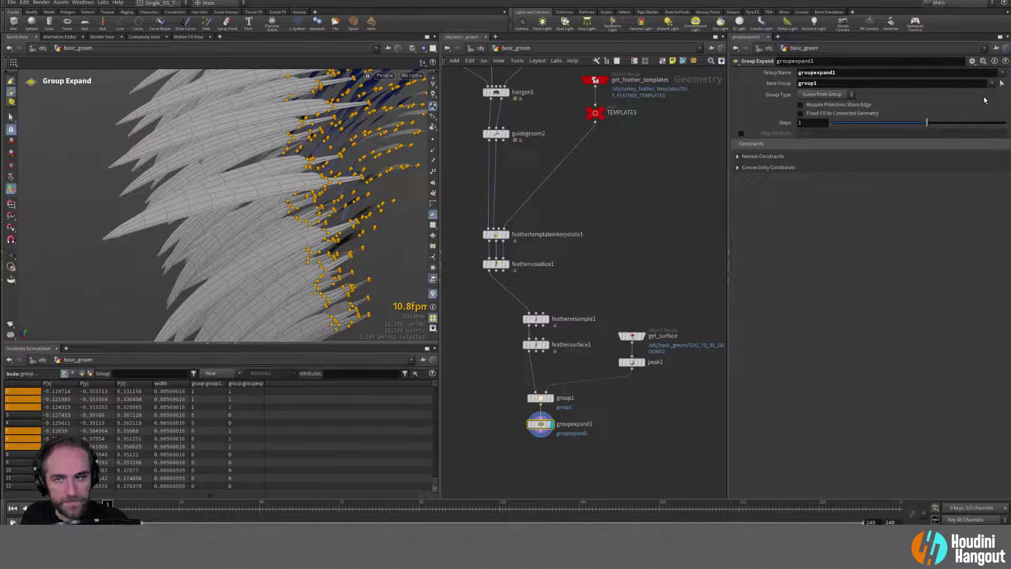
double_click(876, 71)
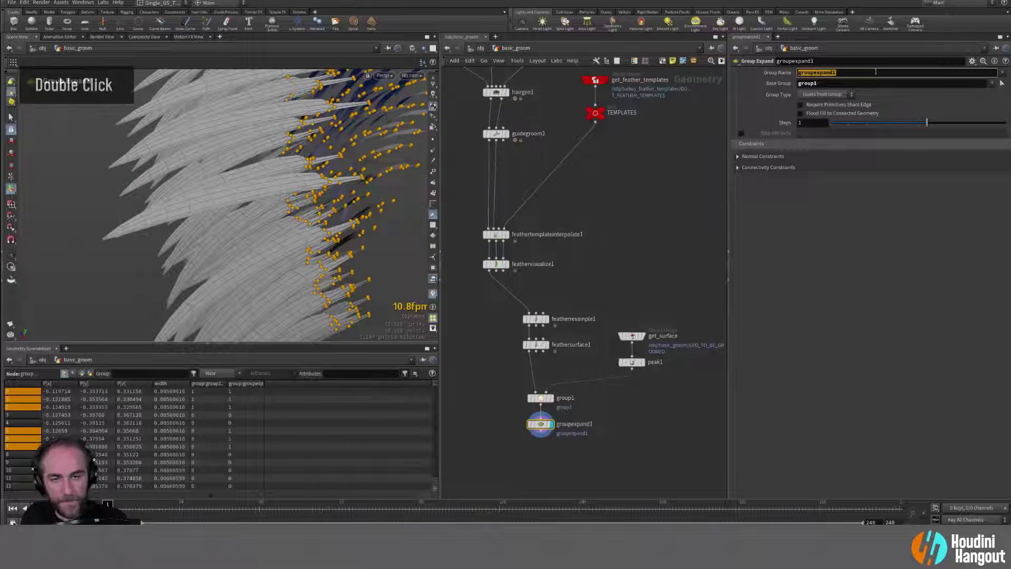
type("pin")
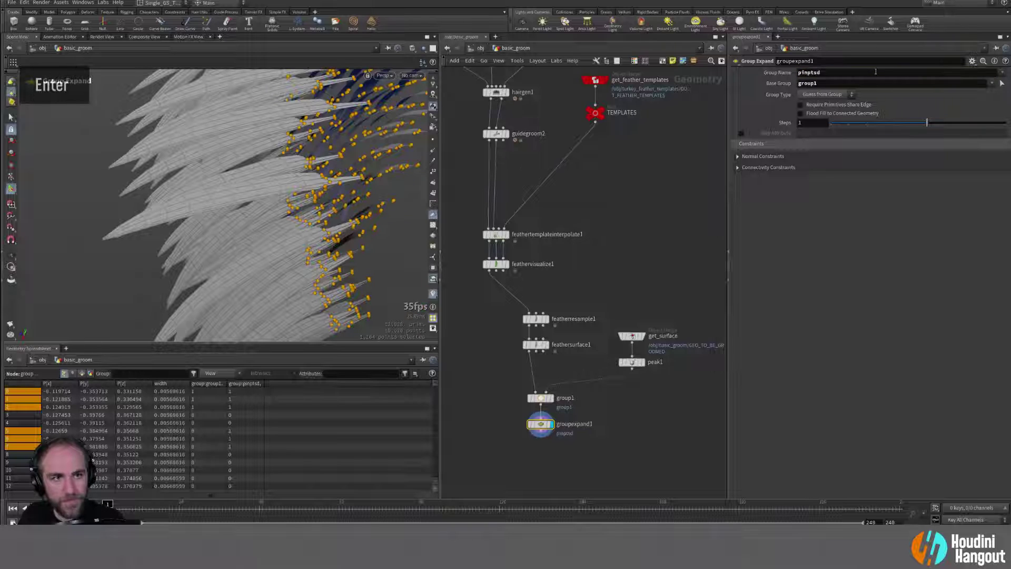
type("ptsd")
key("BackSpace")
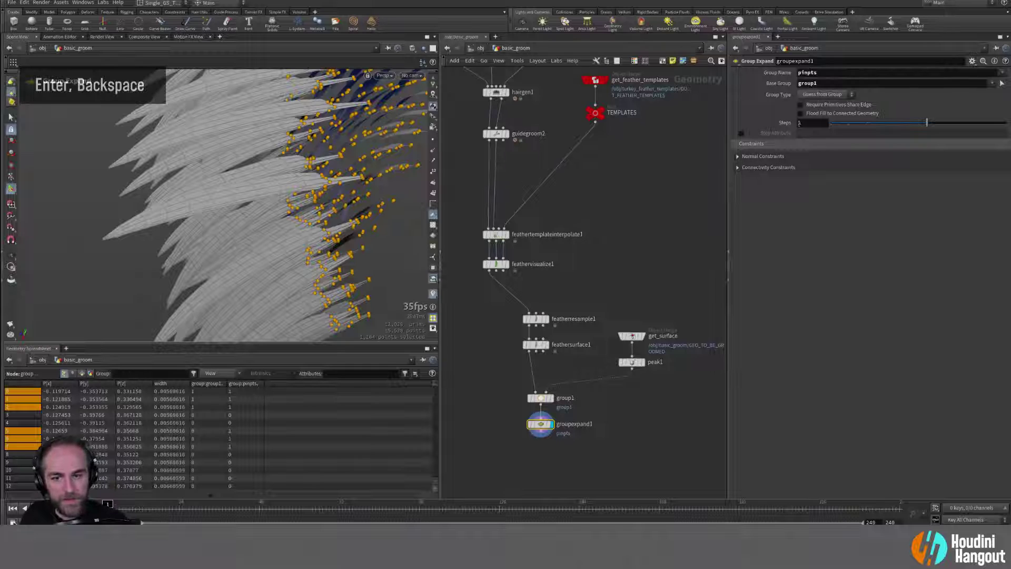
Step: Set the Group Expand Steps to 3 and check the expanded point group along the feathers
left_click_drag(919, 127, 945, 128)
middle_click_drag(295, 180, 253, 184, "alt")
left_click_drag(253, 184, 233, 154, "alt")
right_click_drag(233, 154, 274, 174, "alt")
left_click_drag(274, 174, 232, 187, "alt")
right_click_drag(231, 187, 214, 199, "alt")
left_click_drag(214, 199, 248, 194, "alt")
left_click_drag(358, 216, 390, 210, "alt")
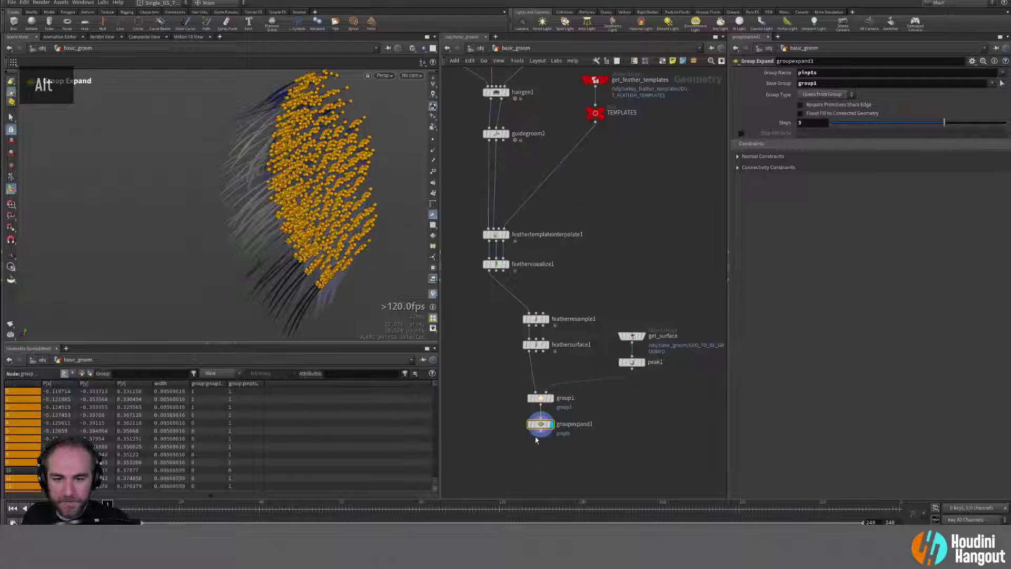
Step: Move group1 together with groupexpand1 closer under feathersurface1 so the nodes line up
left_click(541, 398)
left_click_drag(541, 398, 536, 376)
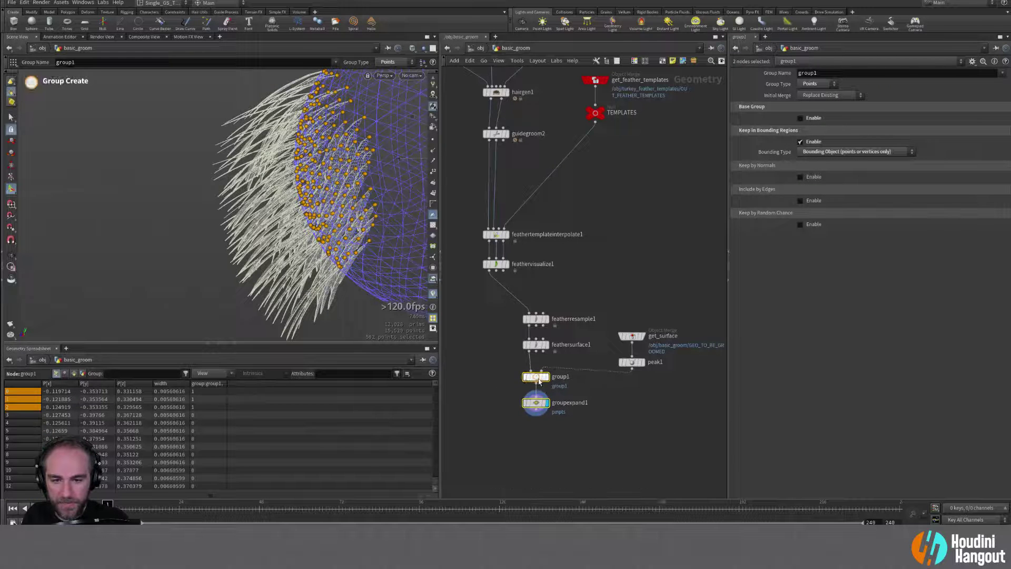
left_click_drag(300, 209, 322, 211, "alt")
middle_click_drag(321, 210, 327, 221, "alt")
left_click_drag(327, 221, 348, 211, "alt")
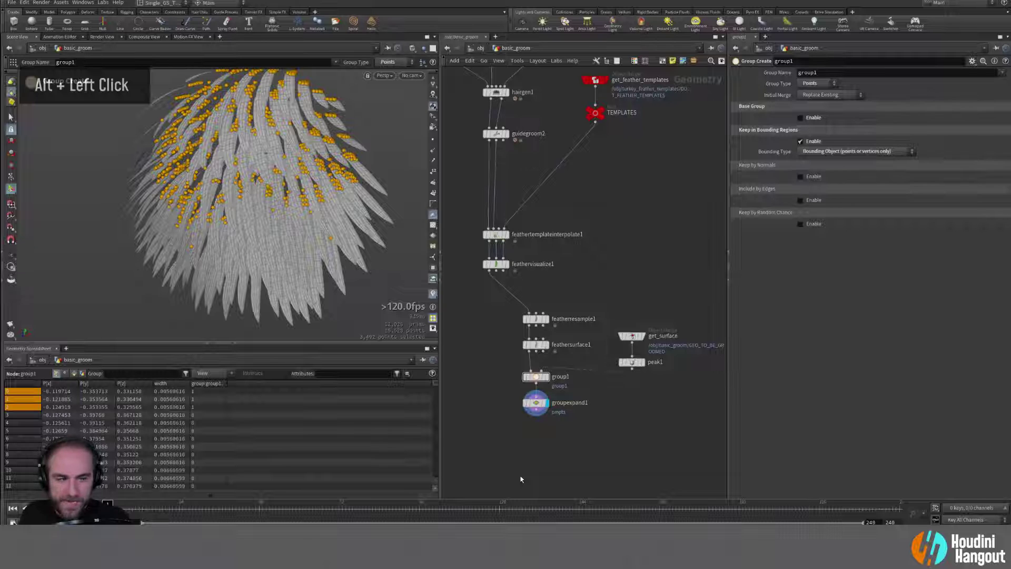
right_click_drag(520, 479, 519, 463, "alt")
middle_click_drag(520, 463, 544, 452, "alt")
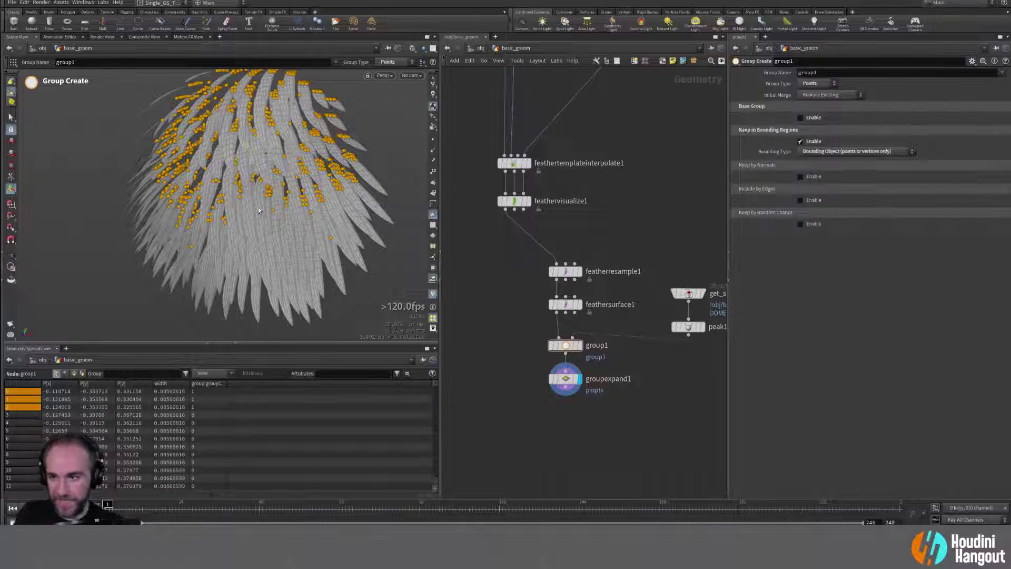
Step: Add a Vellum Configure Cloth node below groupexpand1, connected to its output, and display it
left_click_drag(259, 211, 279, 155, "alt")
right_click_drag(272, 164, 248, 173, "alt")
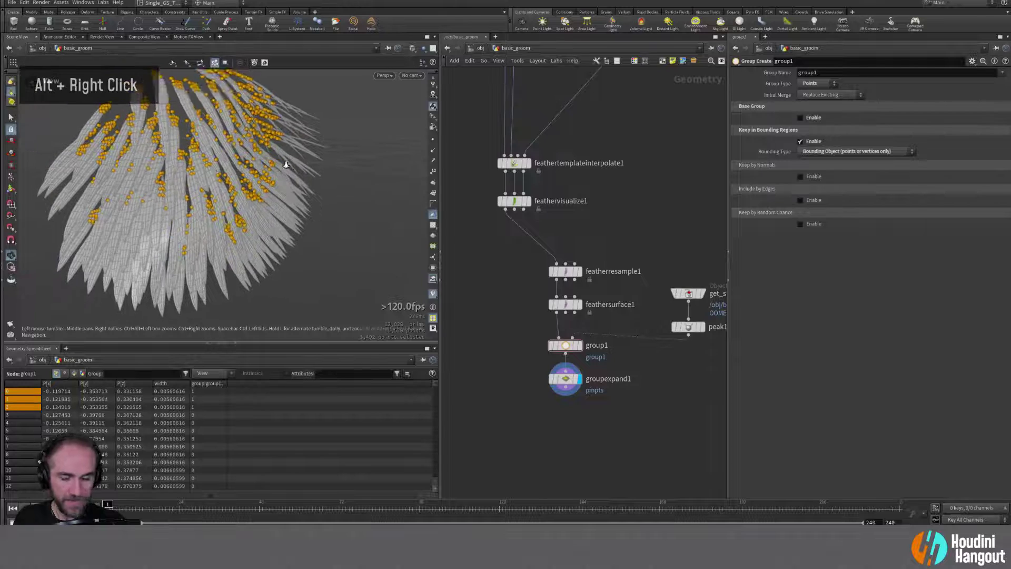
left_click_drag(248, 174, 167, 163, "alt")
middle_click_drag(167, 163, 180, 174, "alt")
mouse_move(179, 174)
left_mouse_down("alt")
mouse_move(185, 183)
mouse_move(175, 177)
left_mouse_up("alt")
key("Tab")
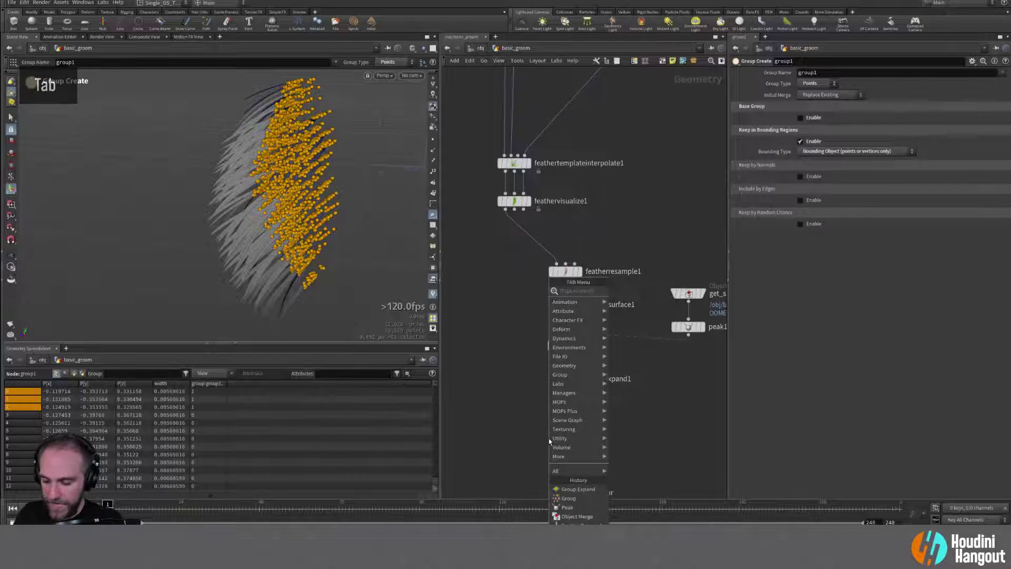
type("vellum")
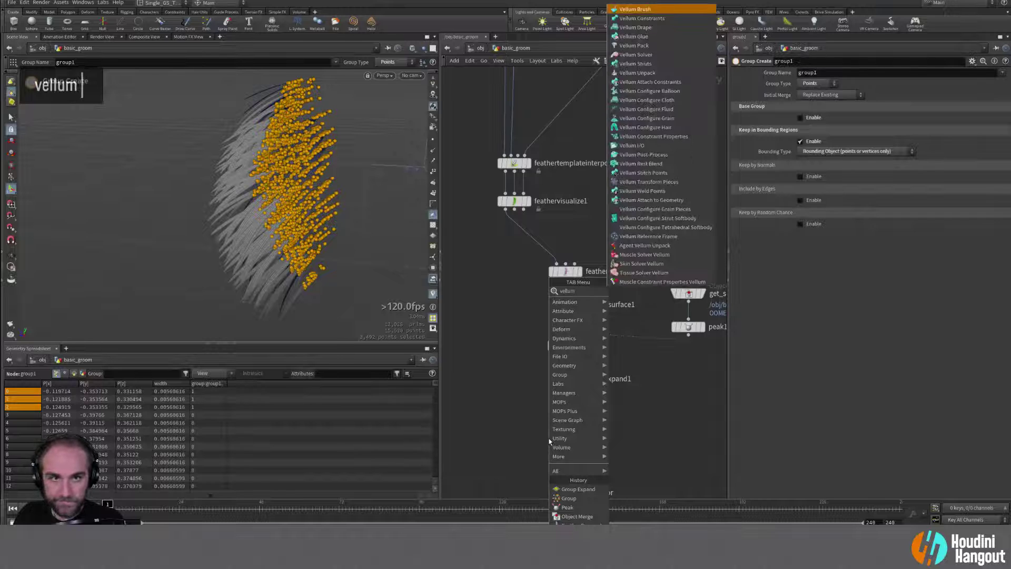
type(" flo")
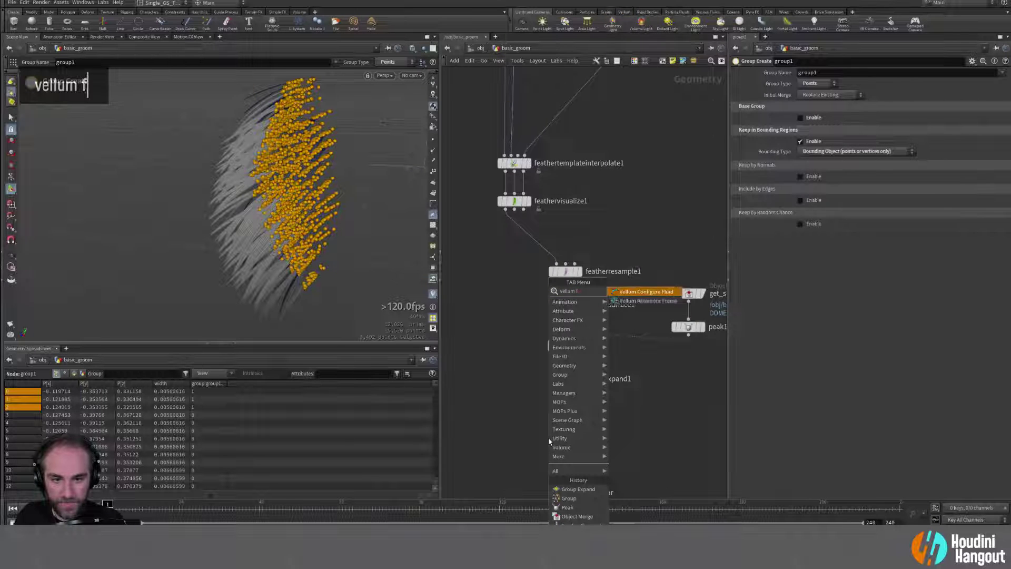
key("Return")
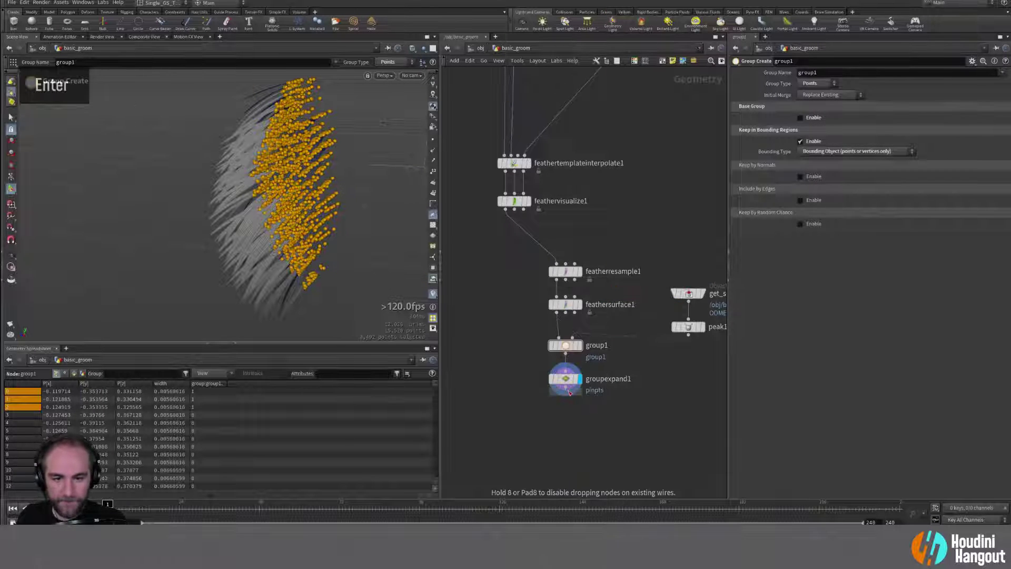
left_click(583, 409)
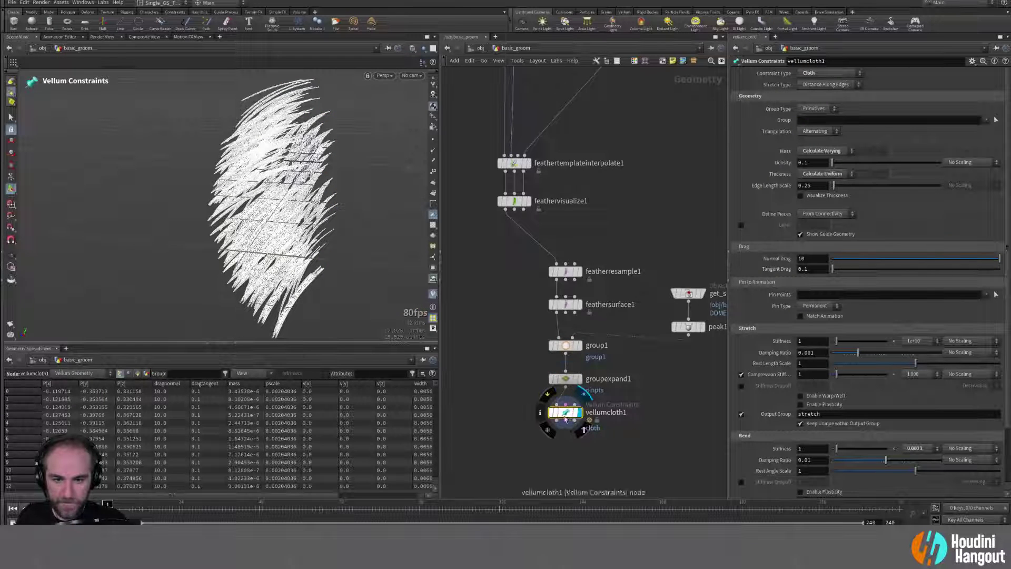
double_click(565, 428)
Step: Set vellumcloth1's Pin Points to the pinpts group and tidy the node's position below groupexpand1
left_click(996, 295)
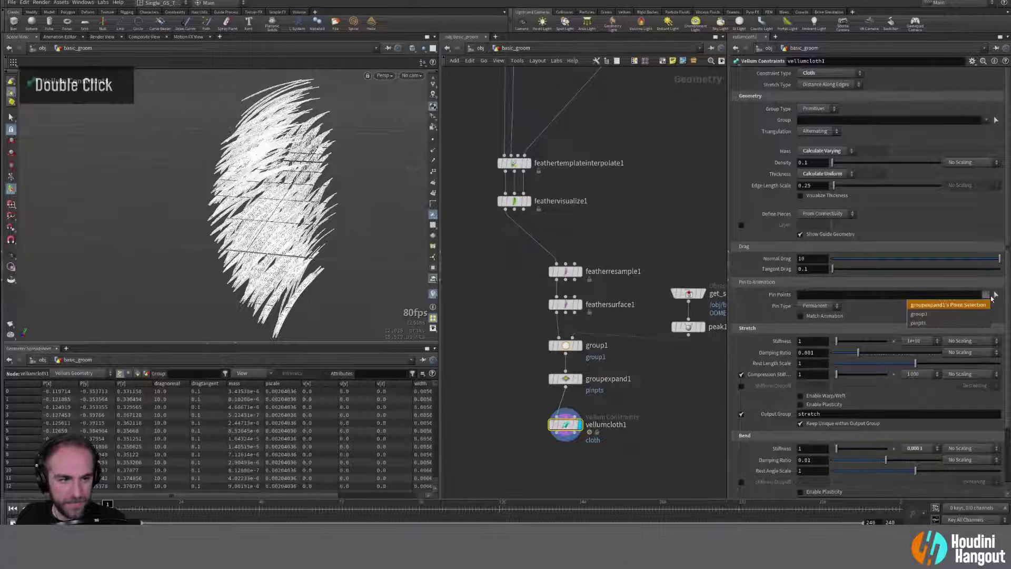
left_click(928, 309)
left_click_drag(284, 218, 400, 200, "alt")
double_click(568, 428)
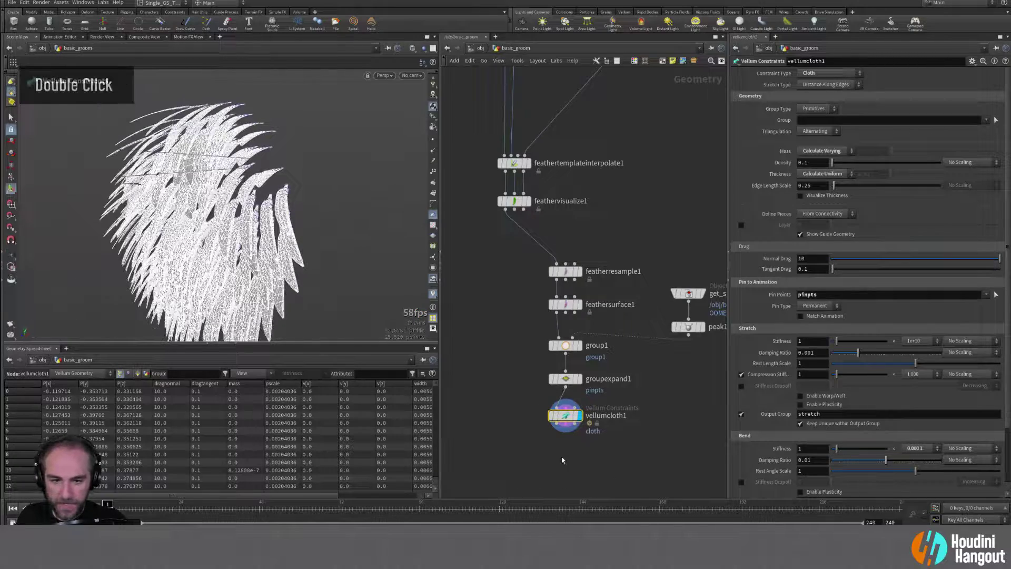
Step: Add a Vellum Solver node below vellumcloth1, connected to its outputs, and display it
key("Tab")
type("vellum")
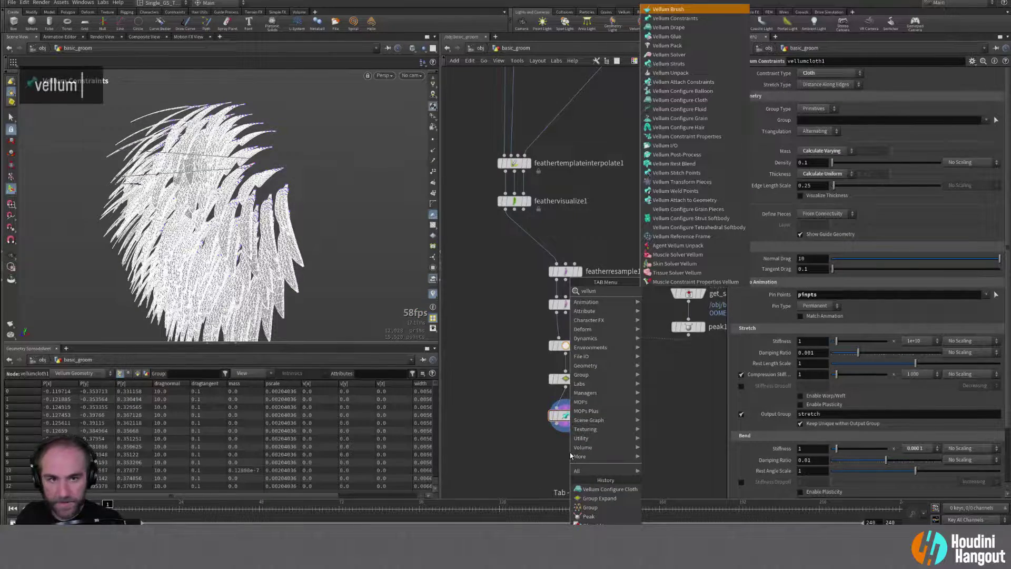
type(" sol")
key("Return")
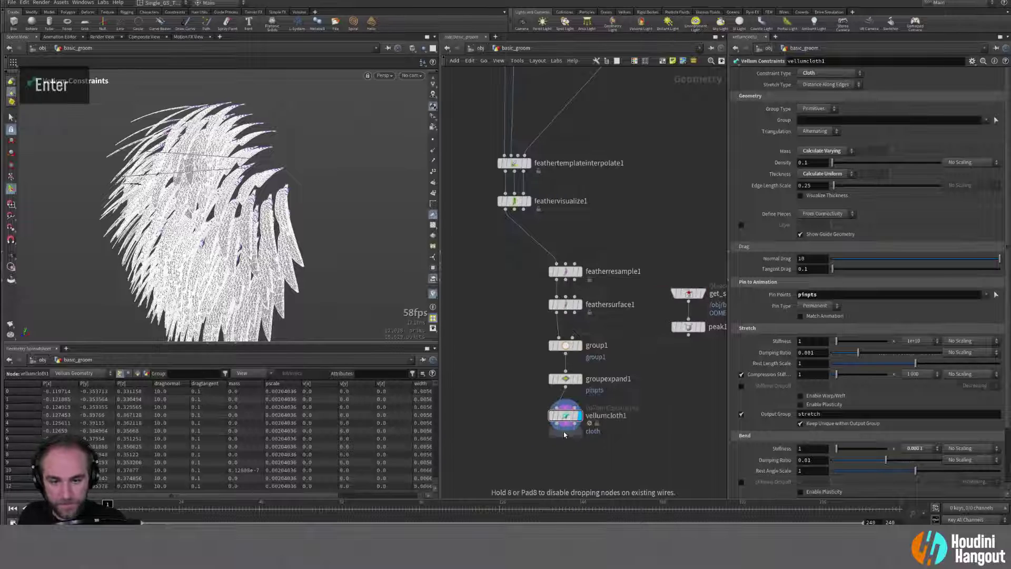
left_click(578, 456)
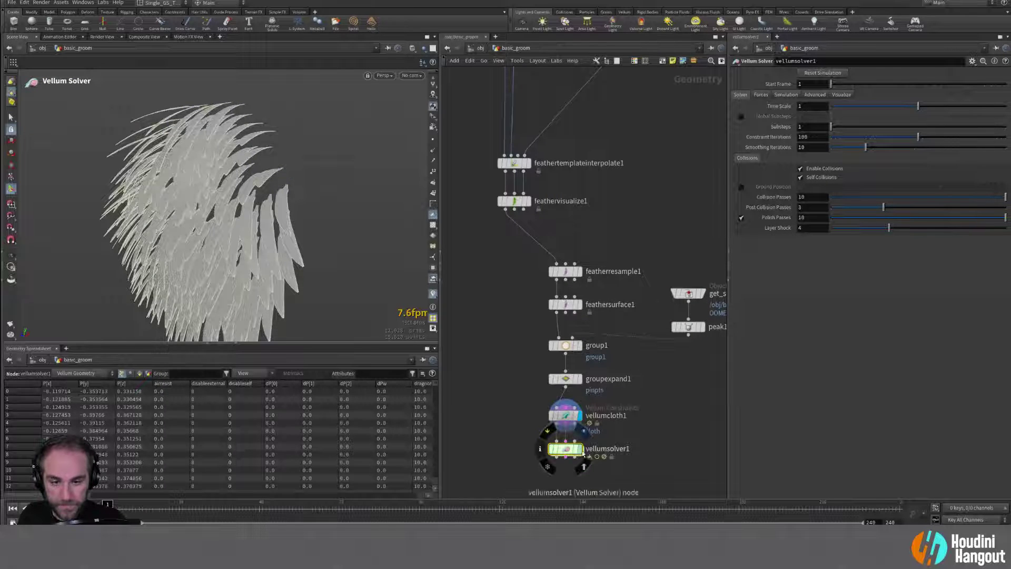
double_click(528, 463)
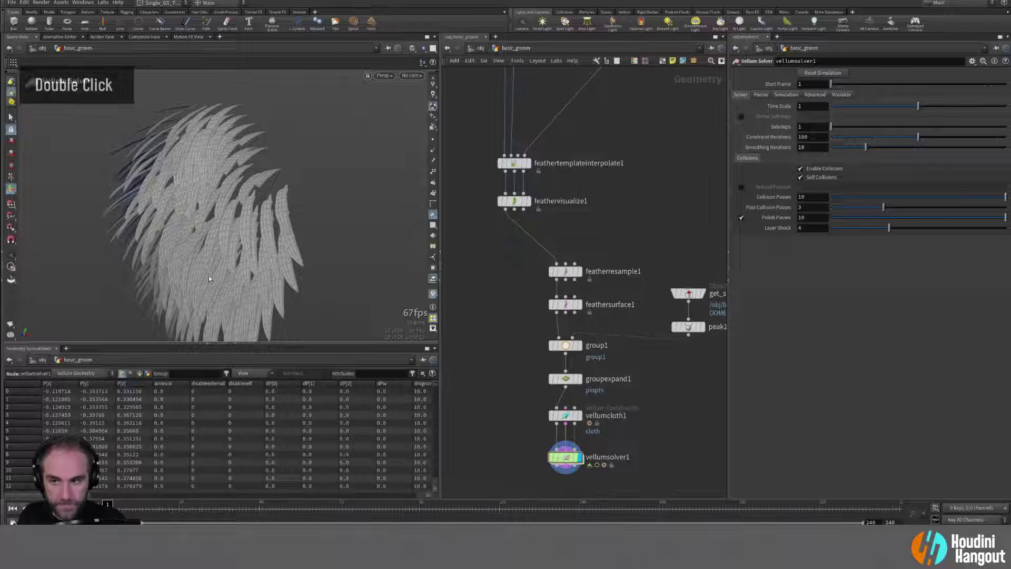
Step: Play the Vellum simulation while inspecting the feathers from several angles, and return to frame 1
left_click_drag(209, 279, 275, 237, "alt")
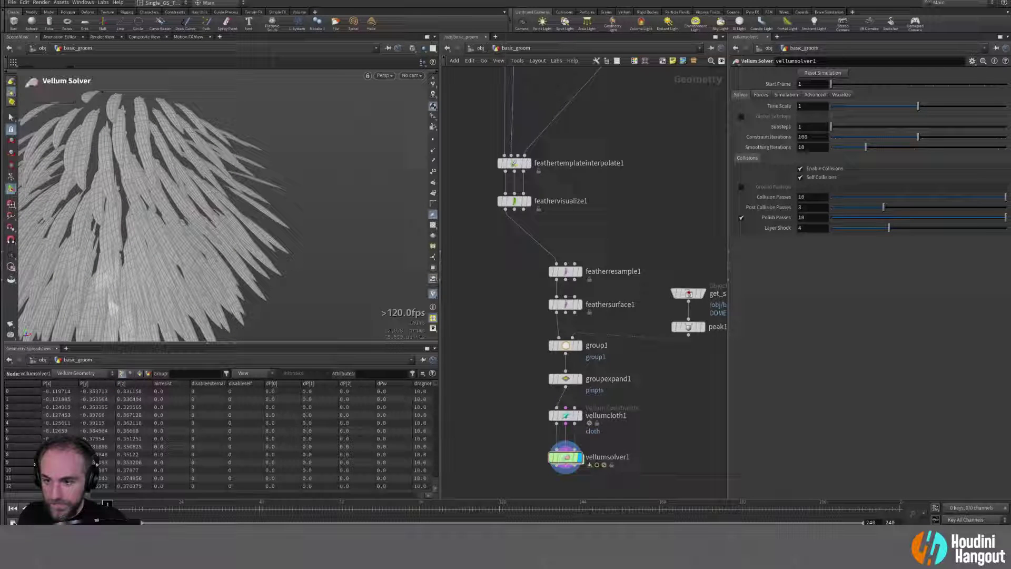
key("Up")
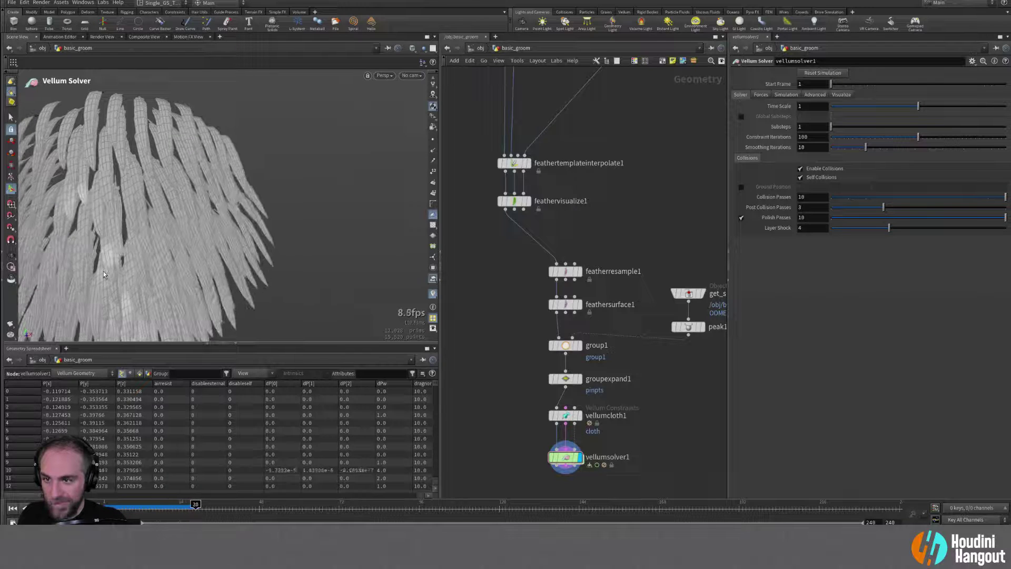
left_click_drag(185, 99, 124, 135, "alt")
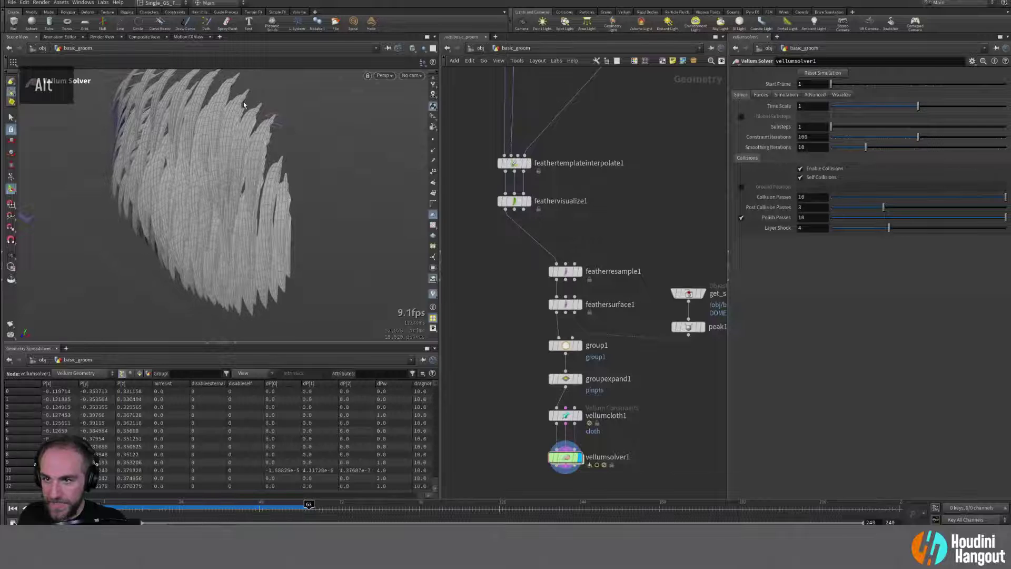
left_click(12, 508)
left_click_drag(214, 205, 213, 181, "alt")
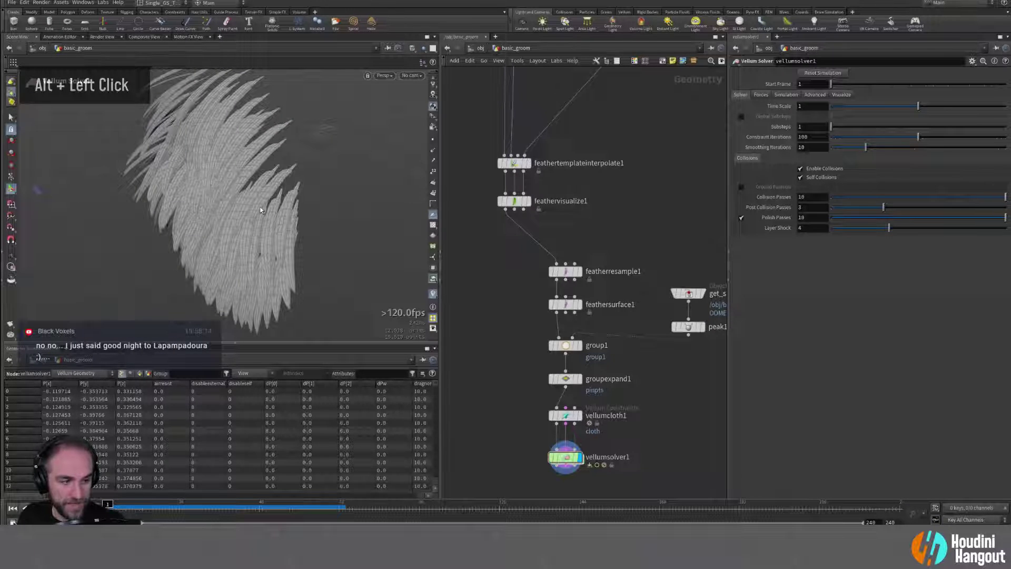
Step: Set featherresample1's Barb Segments to 2 and go back to the Vellum Solver node to view the resampled feathers
right_click_drag(261, 193, 258, 185, "alt")
left_click_drag(258, 185, 294, 222, "alt")
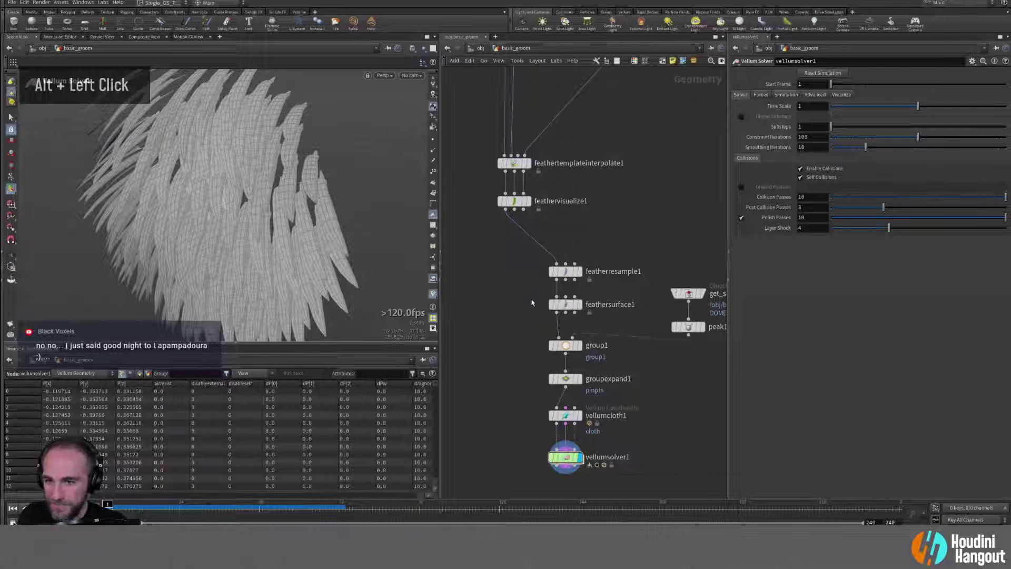
left_click(566, 305)
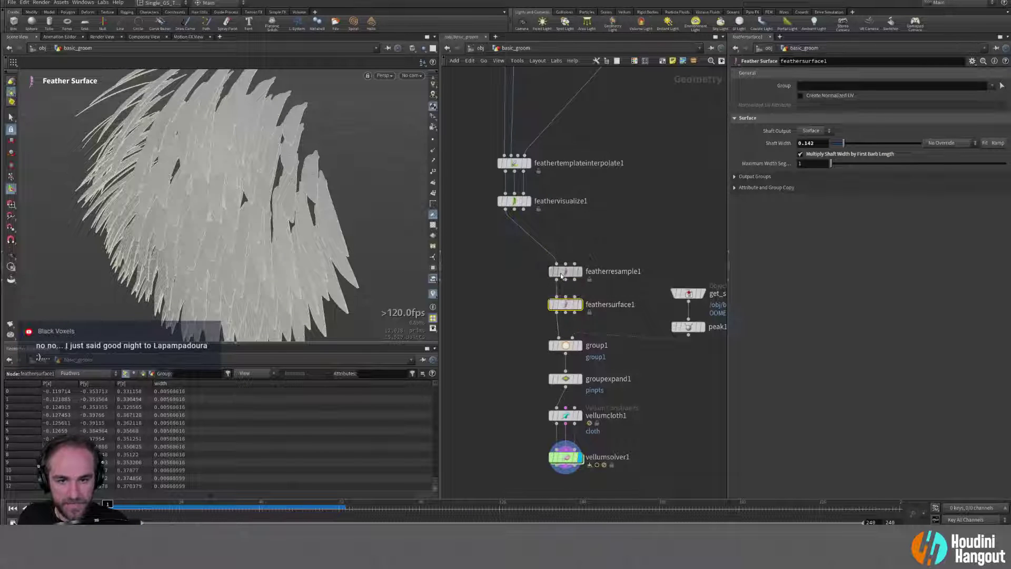
left_click(560, 272)
type("2")
key("Return")
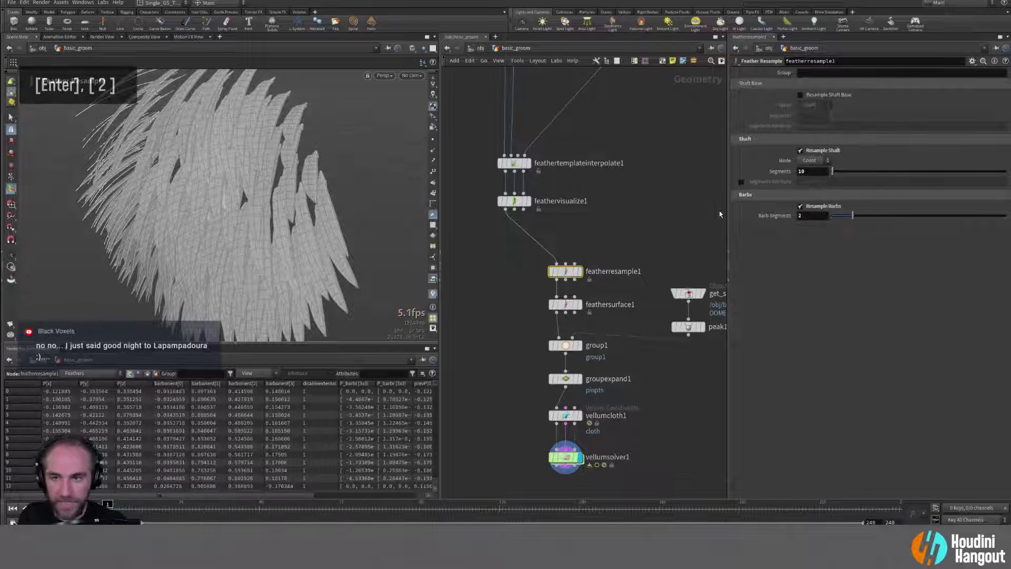
left_click(566, 457, "alt")
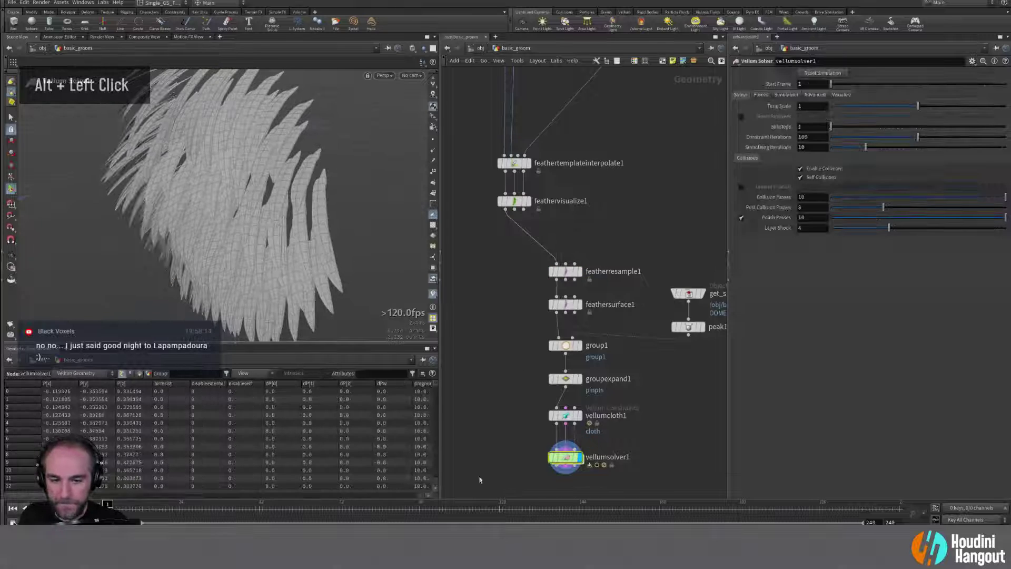
Step: Display vellumcloth1, enable Visualize Thickness, and reduce the thickness Edge Length Scale to 0.11
double_click(566, 416)
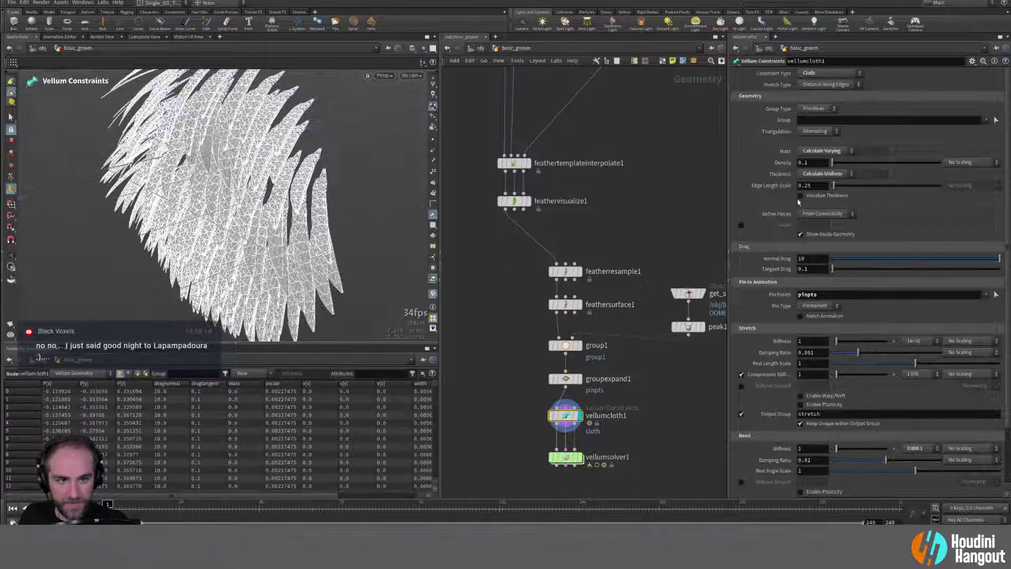
left_click(801, 196)
right_click_drag(295, 174, 330, 147, "alt")
left_click_drag(330, 146, 401, 161, "alt")
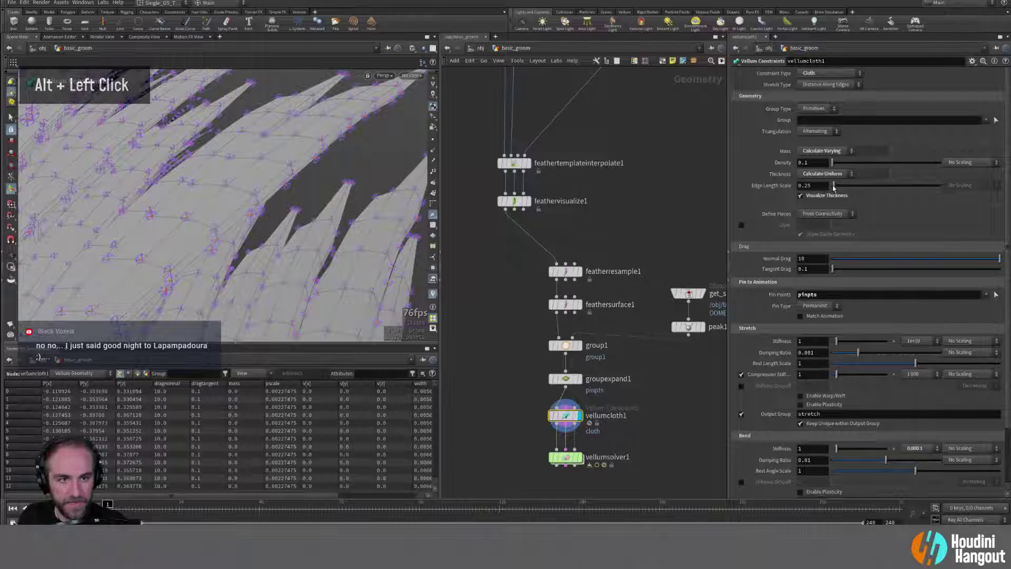
middle_click_drag(825, 186, 825, 200)
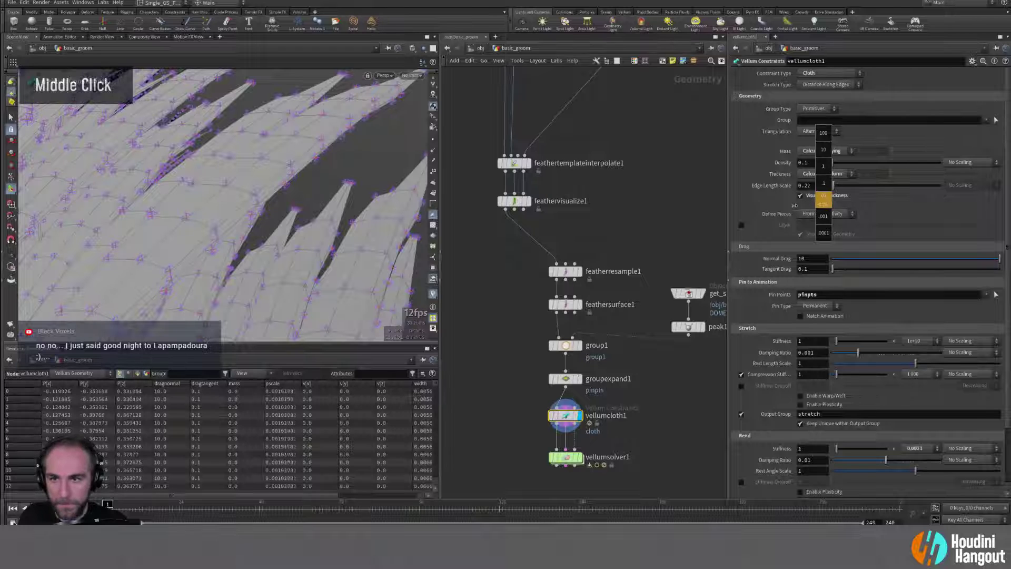
middle_click_drag(765, 209, 703, 224)
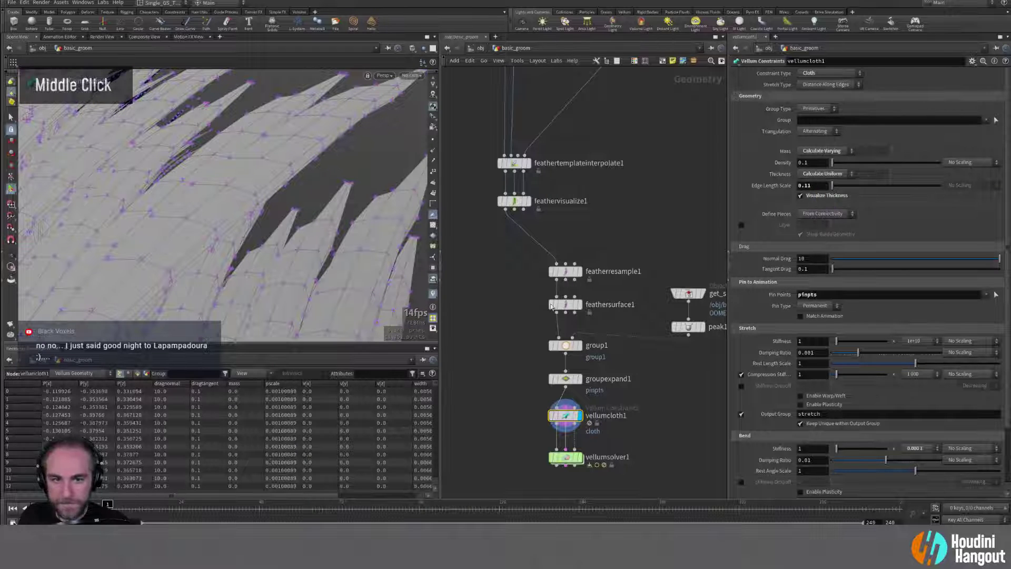
Step: Try 3 Barb Segments on featherresample1, and set the value back to 2
double_click(564, 272)
left_click(875, 216)
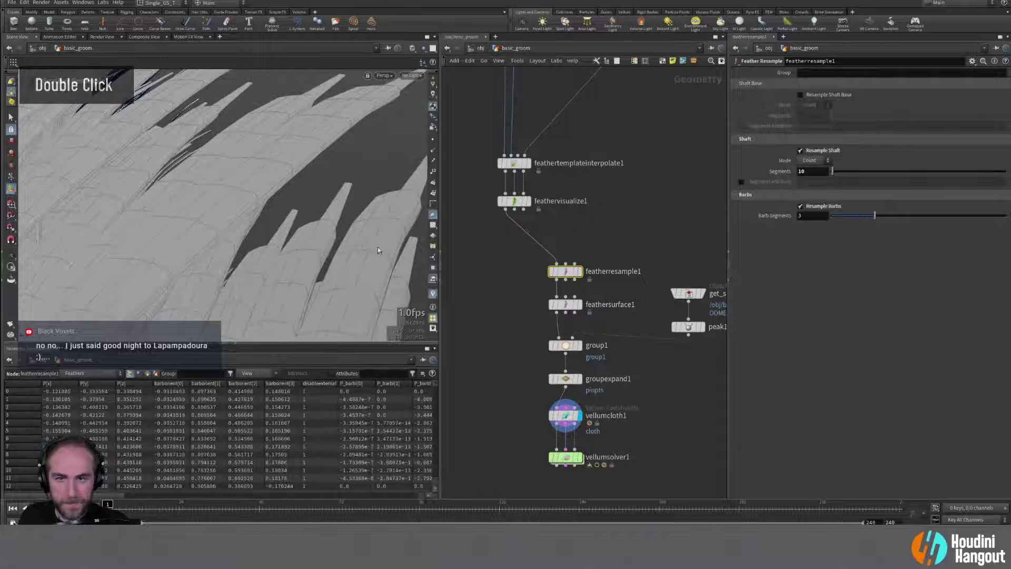
left_click(853, 215)
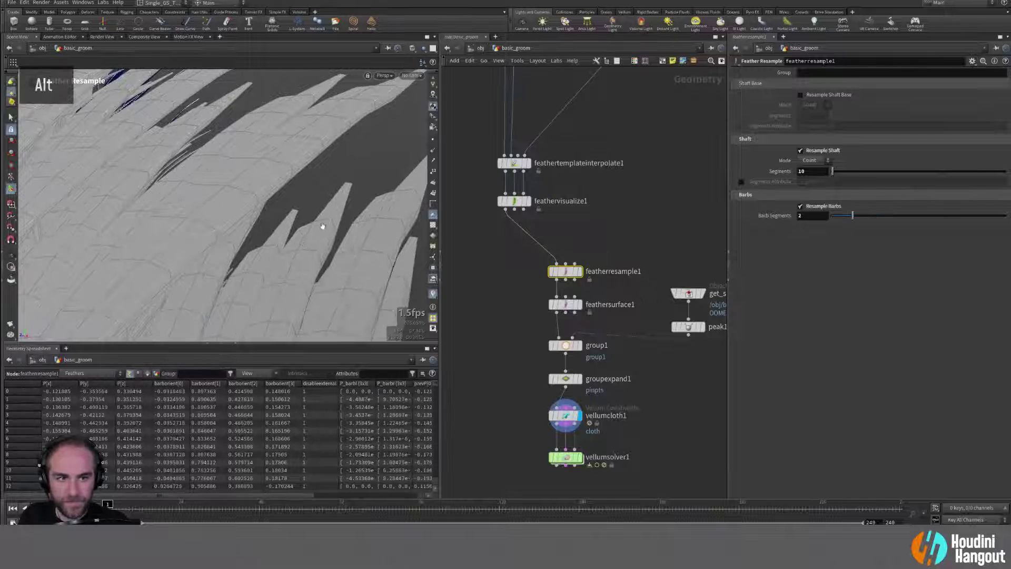
left_click_drag(323, 226, 206, 242, "alt")
Step: Display vellumsolver1, play the feather simulation, and return to frame 1
double_click(565, 457)
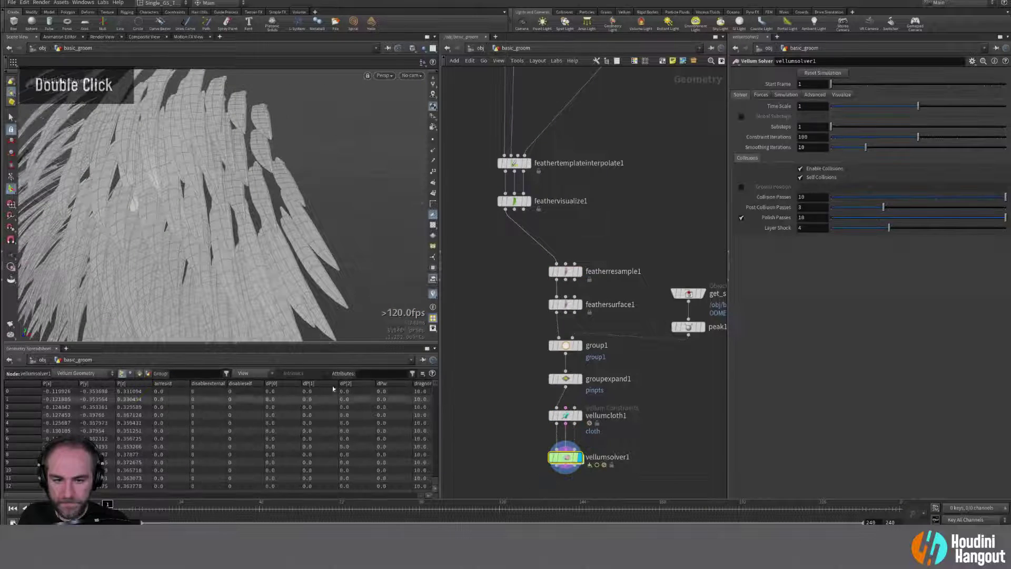
middle_click_drag(176, 272, 238, 239, "alt")
left_click_drag(238, 239, 174, 248, "alt")
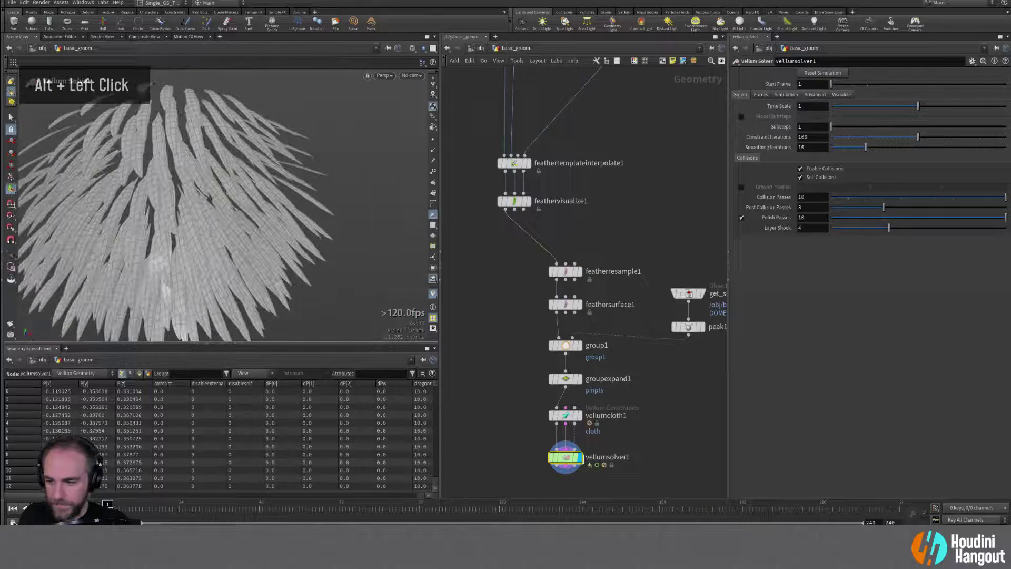
left_click(38, 509)
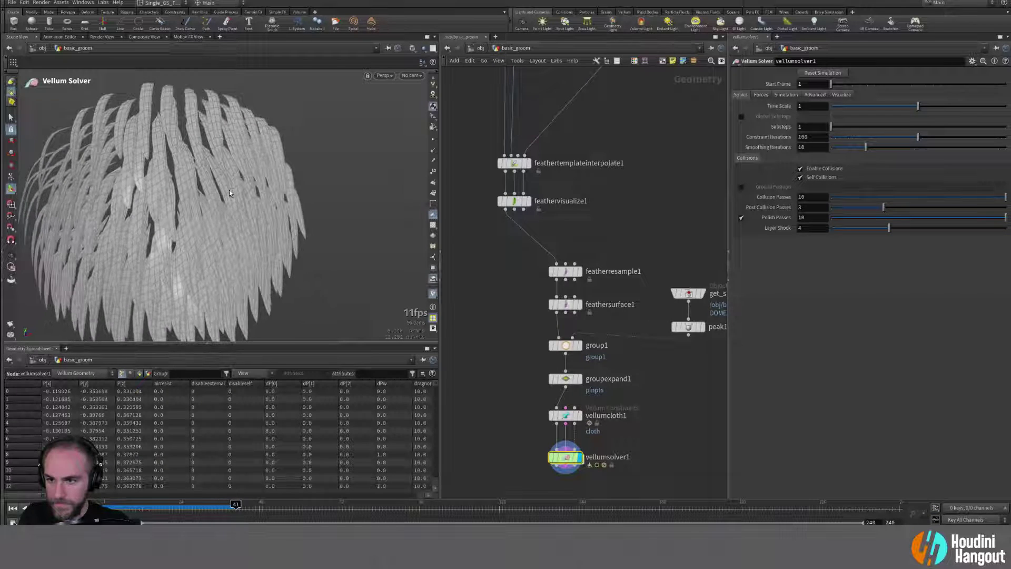
left_click(13, 509)
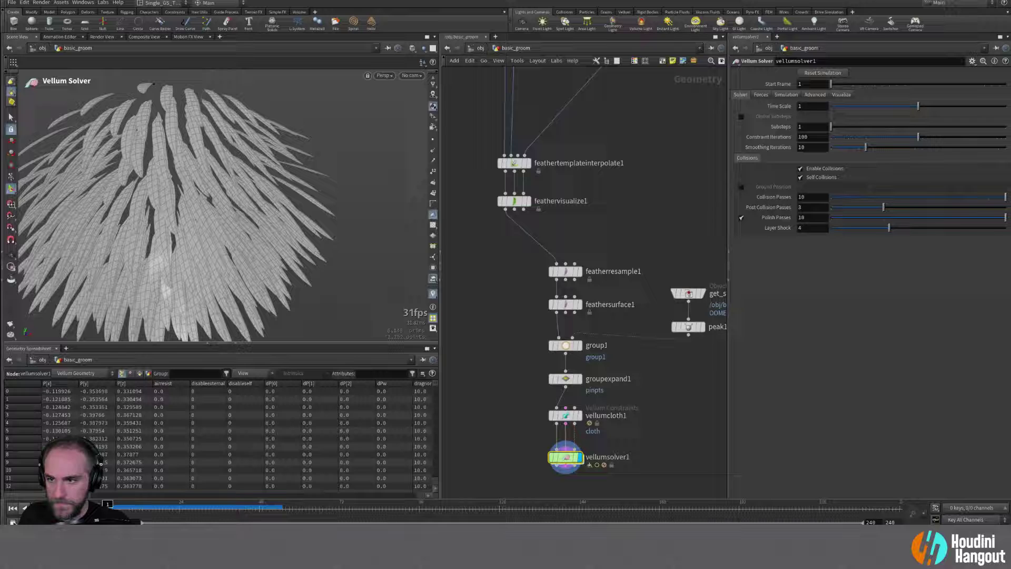
Step: Set the order of magnitude of vellumcloth1's Bend Stiffness to 0.001 and play the simulation
left_click(565, 417)
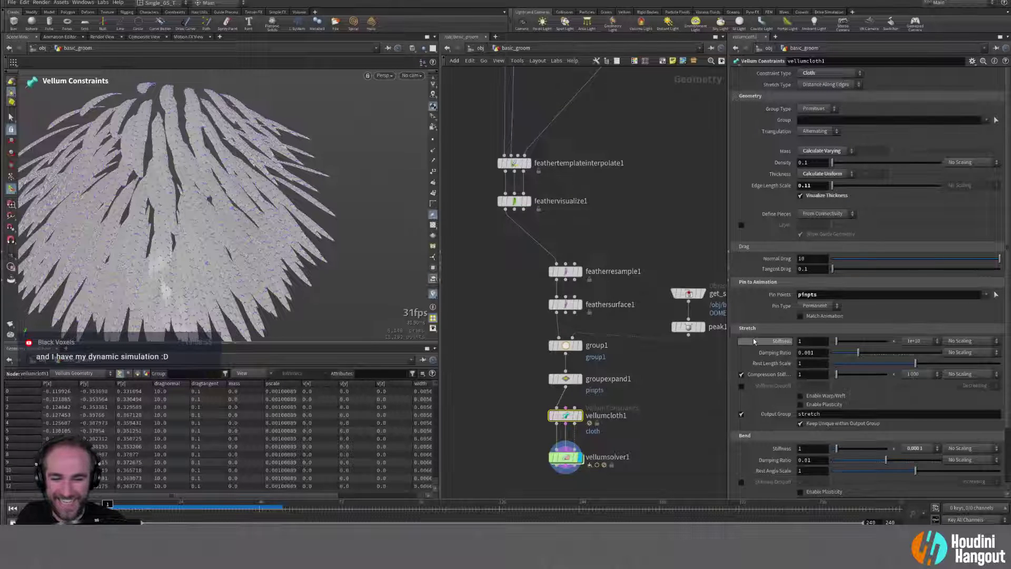
scroll(754, 341, "down", 3)
left_click(924, 384)
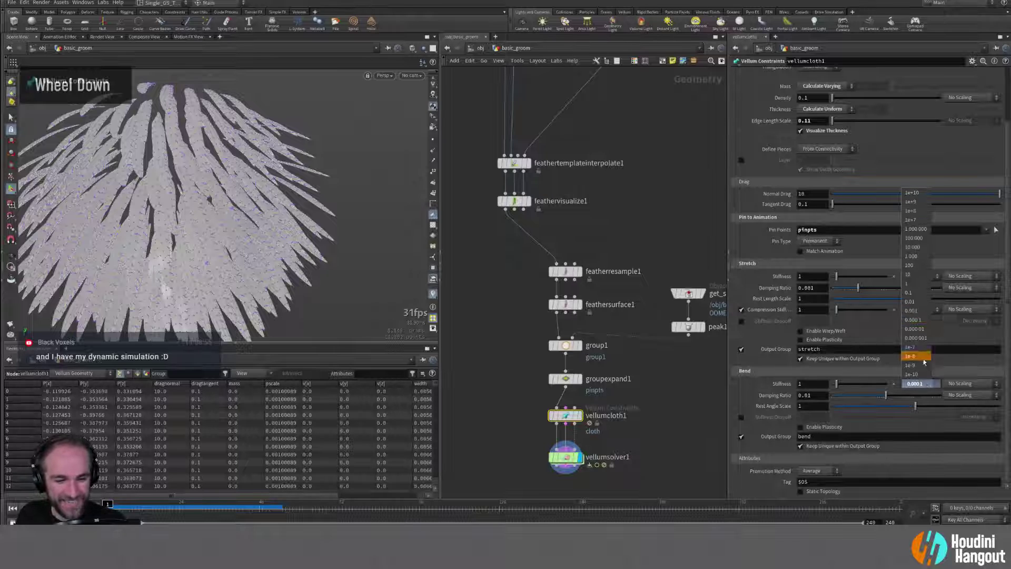
left_click(916, 310)
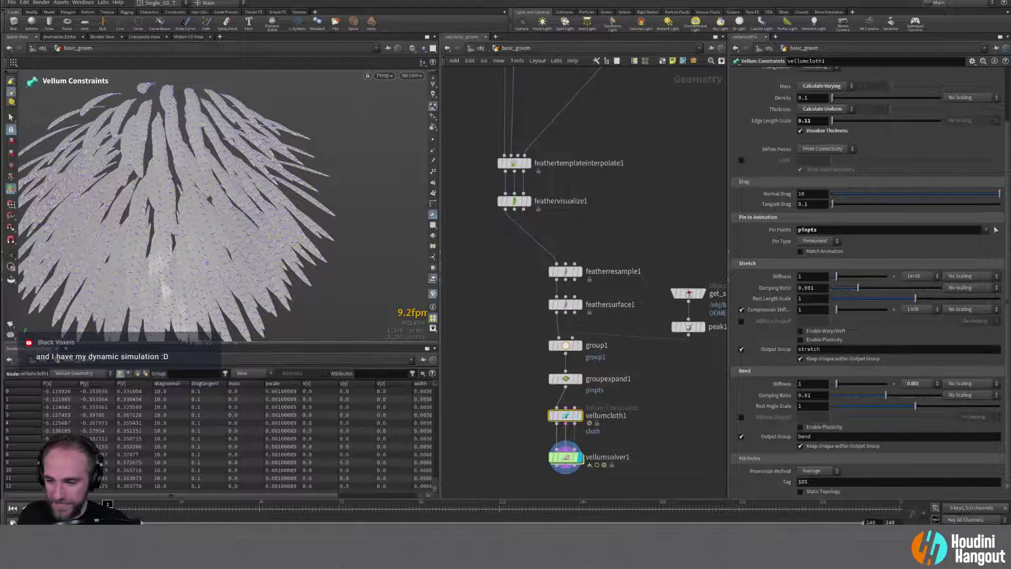
Step: Raise vellumcloth1's Bend Stiffness multiplier to 0.01, watch the simulation with vellumsolver1 selected, and return to frame 1
left_click(925, 383)
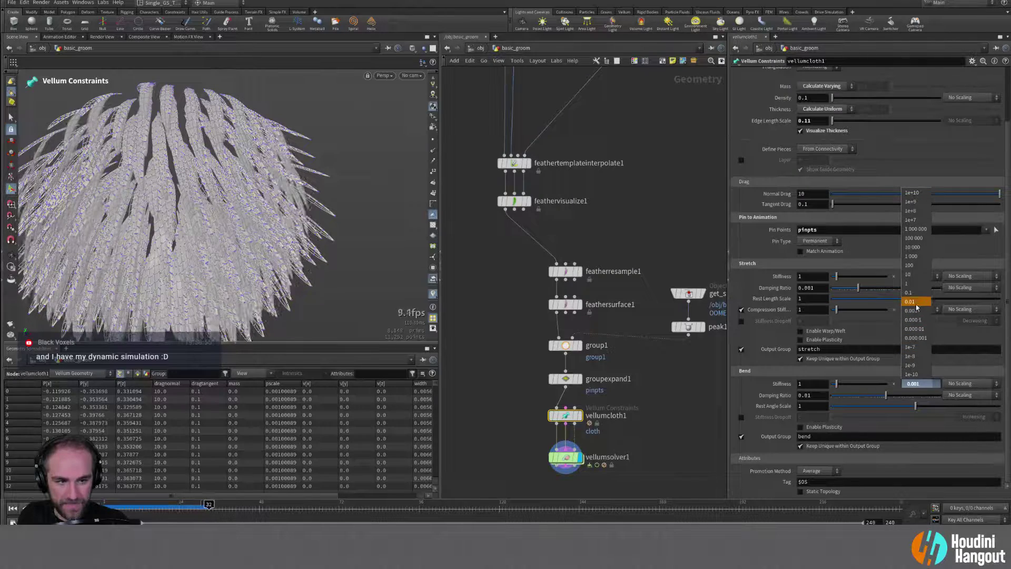
left_click(917, 305)
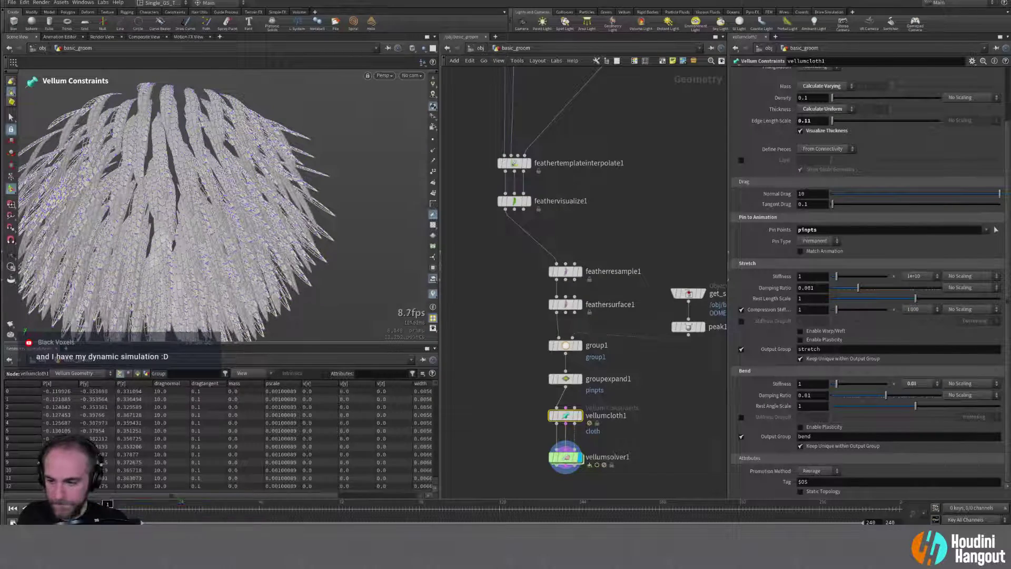
key("Escape")
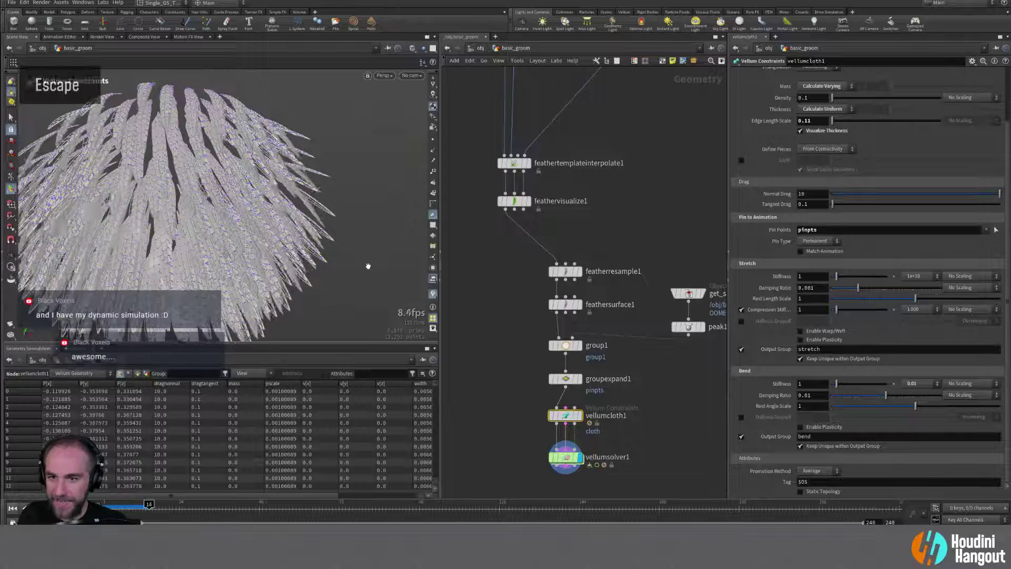
left_click(566, 457)
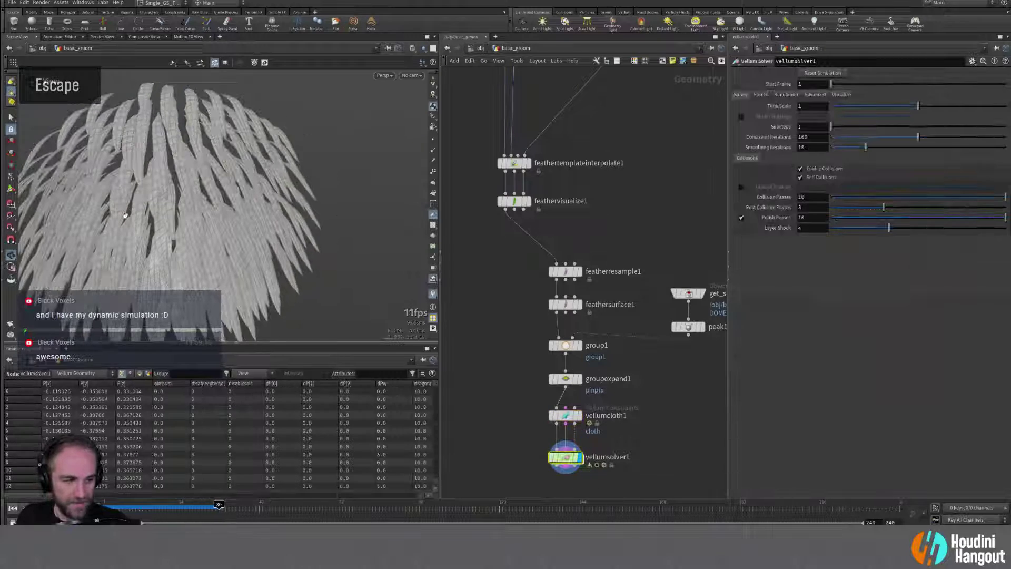
left_click_drag(174, 179, 100, 192, "alt")
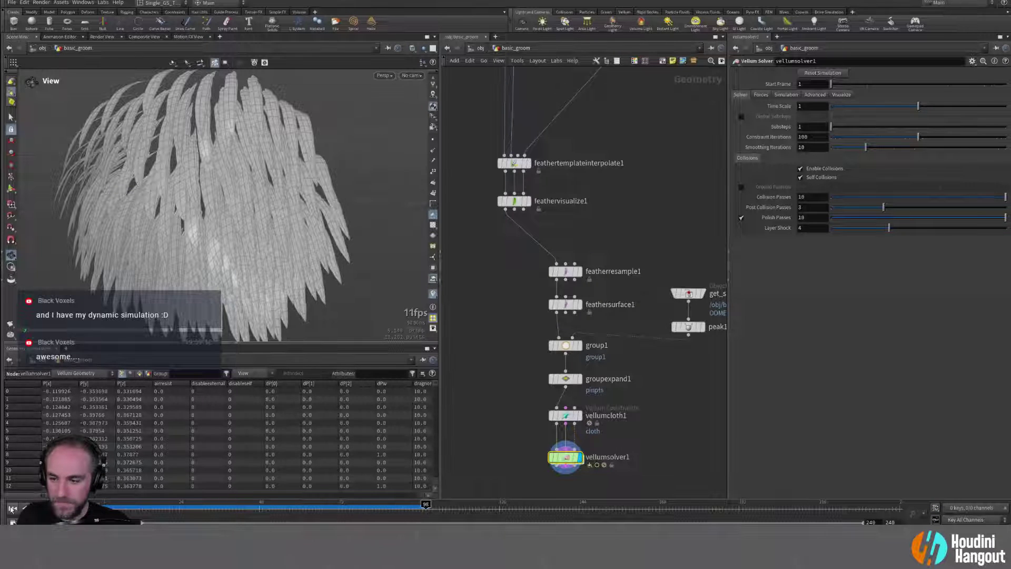
key("ctrl+Up")
Step: Set vellumsolver1's Substeps to 2, play the simulation briefly, and return to frame 1
left_click_drag(849, 127, 851, 127)
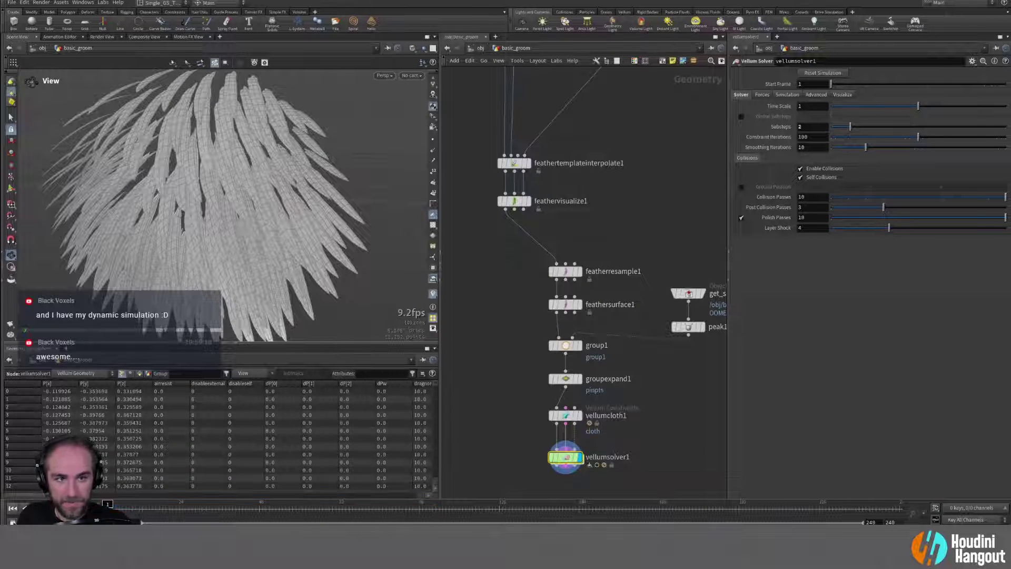
double_click(15, 509)
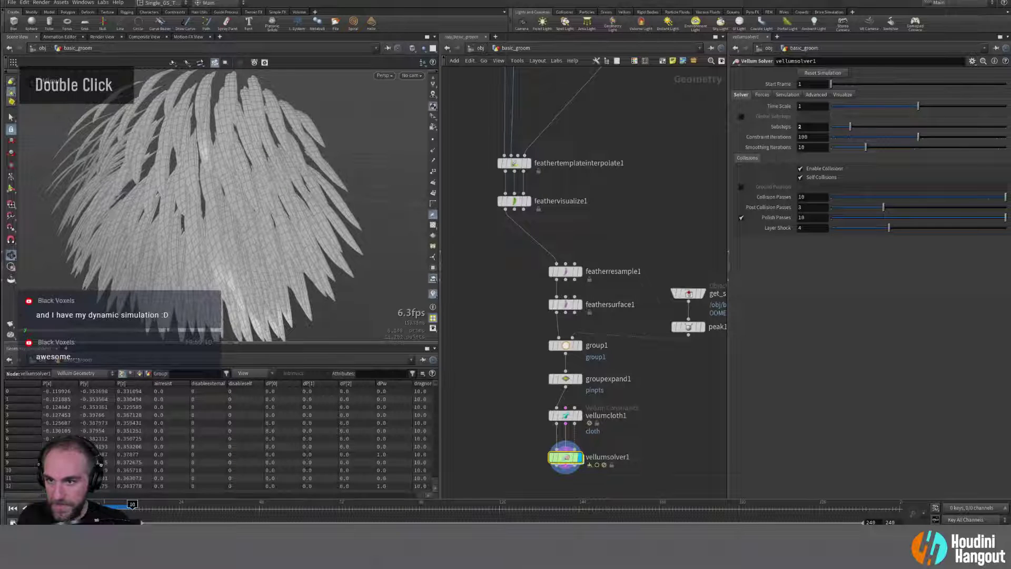
key("ctrl+Up")
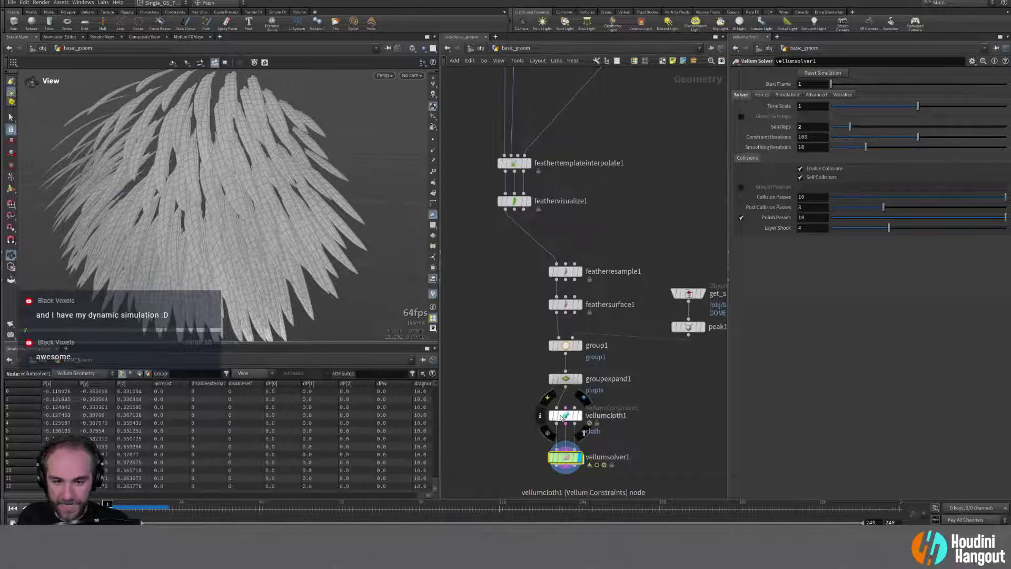
Step: Lower vellumcloth1's Bend Stiffness multiplier to 0.001, replay the simulation while inspecting the feathers' side, and return to frame 1
left_click(565, 417)
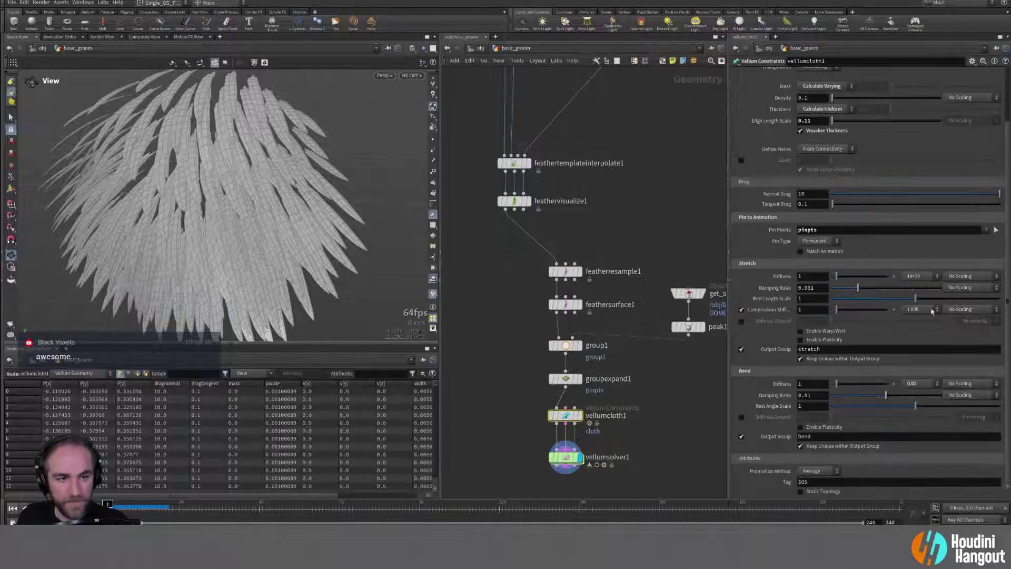
left_click(920, 383)
left_click(920, 384)
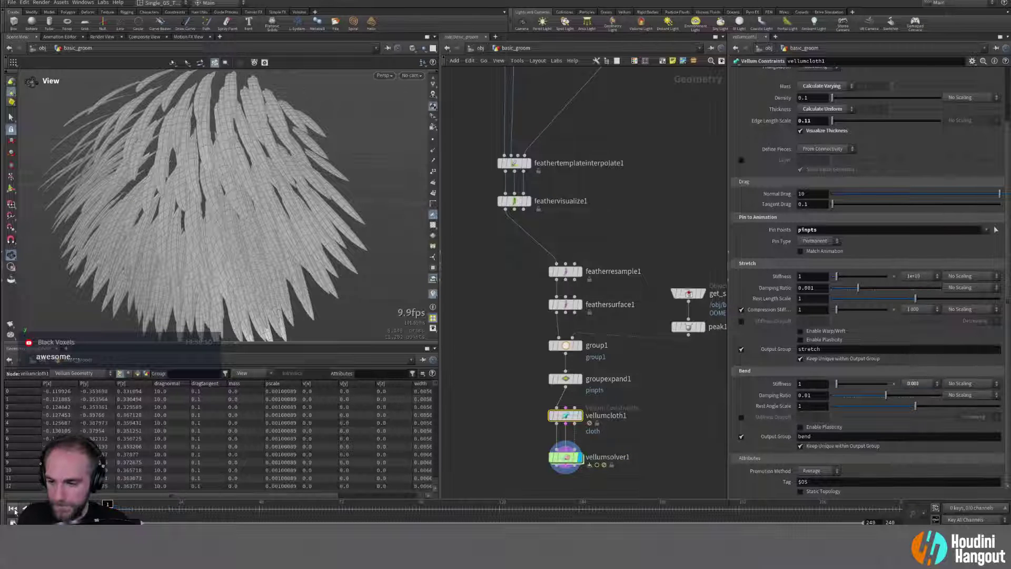
left_click_drag(222, 189, 256, 195, "alt")
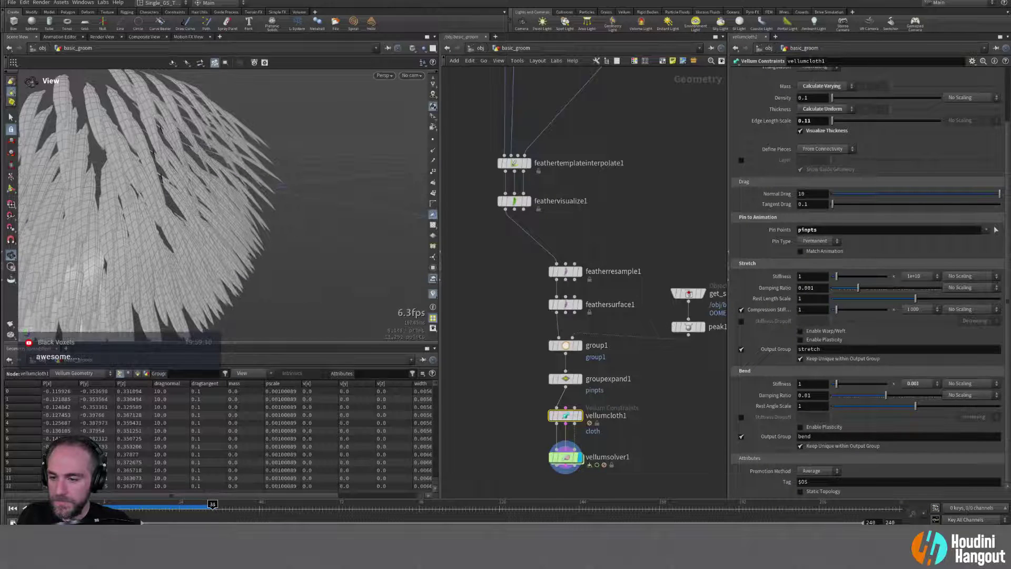
key("ctrl+Up")
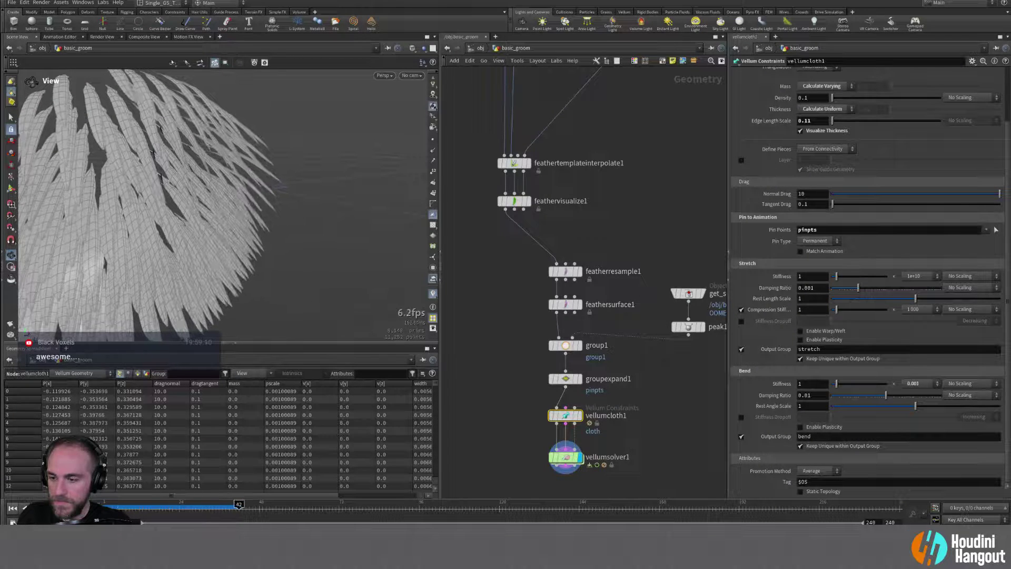
key("ctrl+Up")
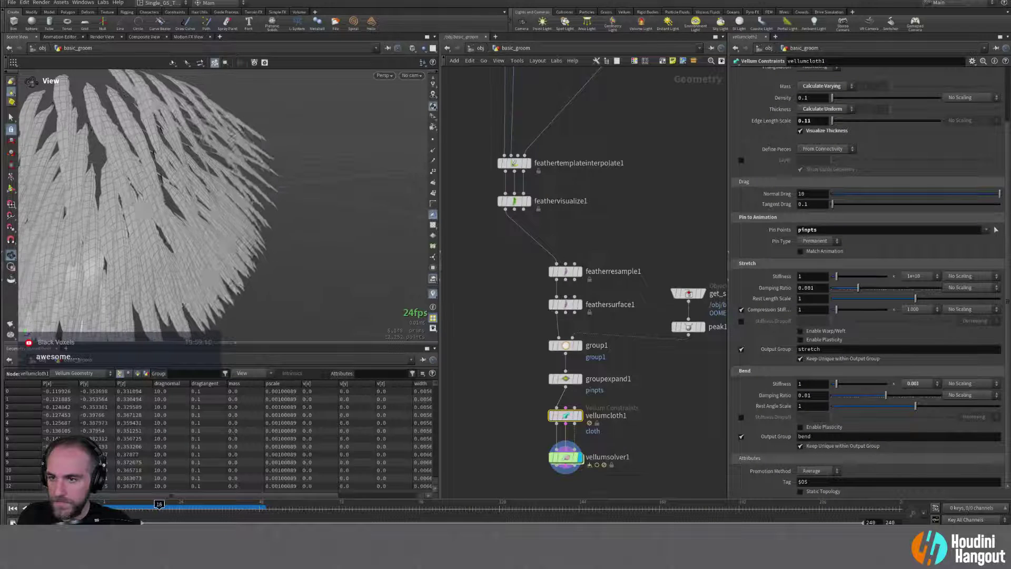
left_click(12, 512)
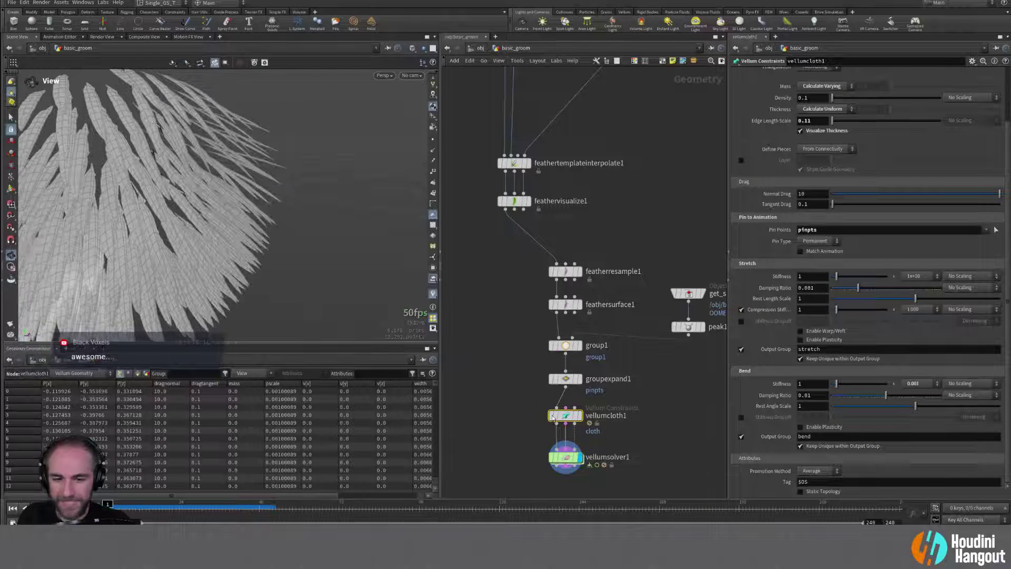
Step: Set vellumcloth1's Bend Stiffness multiplier to 0.0001, replay the simulation with all feathers in view, and return to frame 1
left_click(930, 384)
left_click(925, 319)
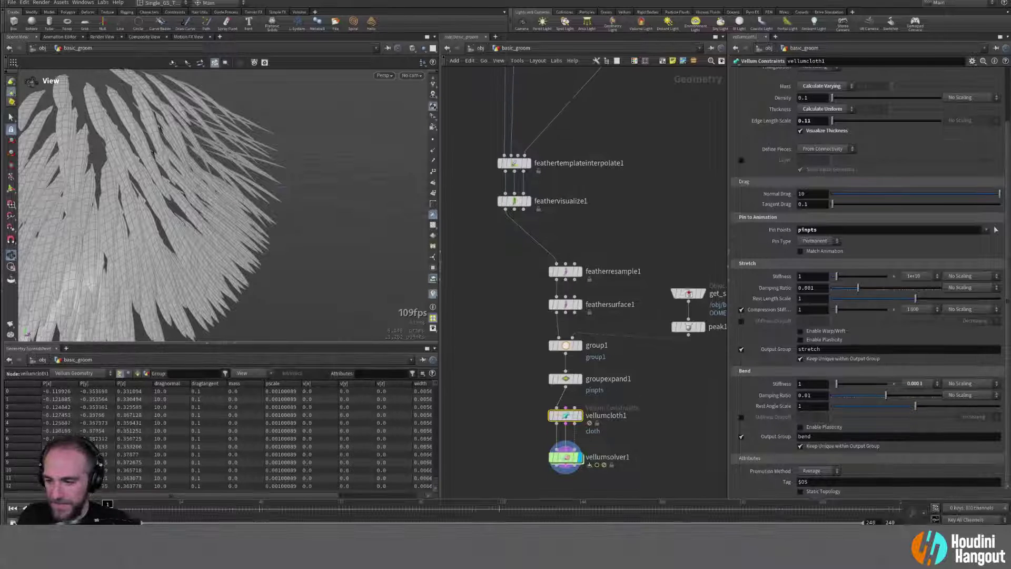
double_click(25, 508)
right_click_drag(244, 163, 178, 200, "alt")
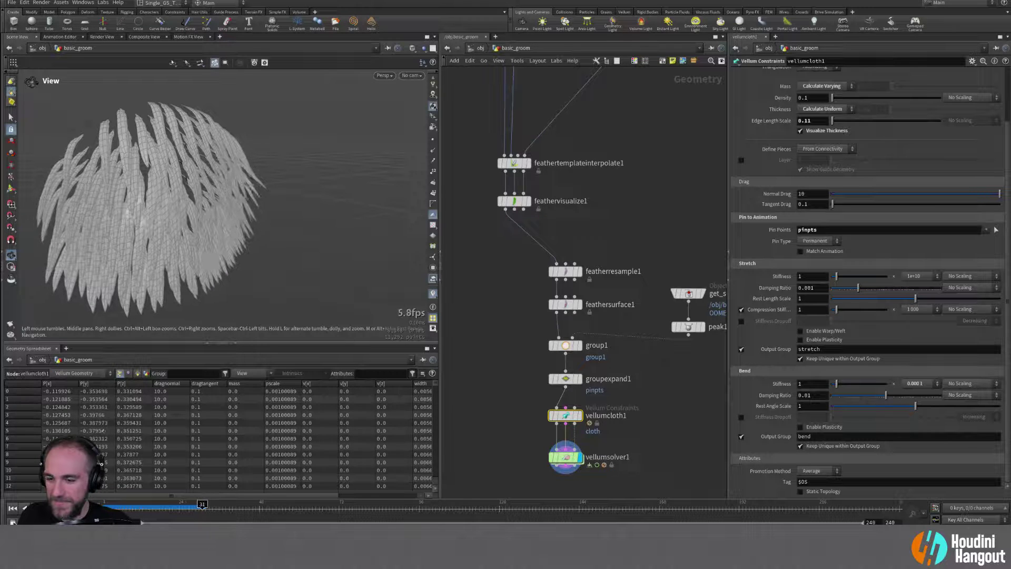
left_click(12, 509)
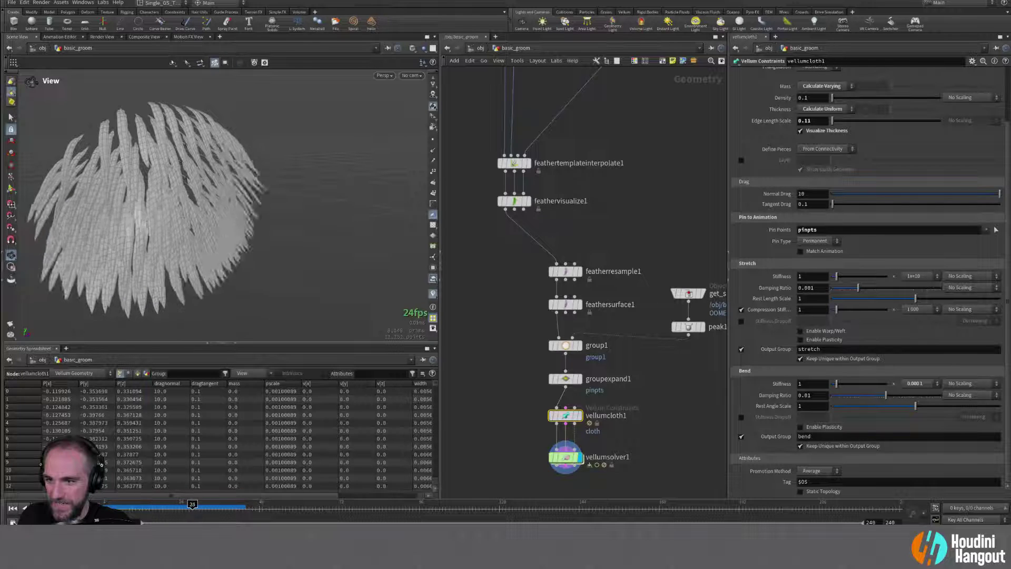
left_click(13, 510)
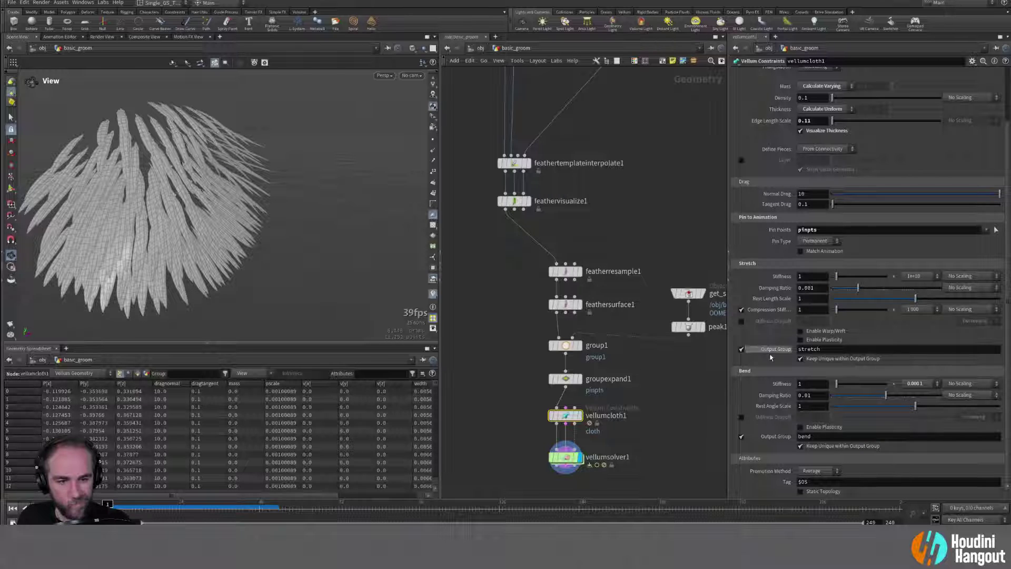
Step: Raise vellumcloth1's bend Damping Ratio to 0.1, watch the simulation, and return to frame 1
left_click_drag(885, 401, 919, 399)
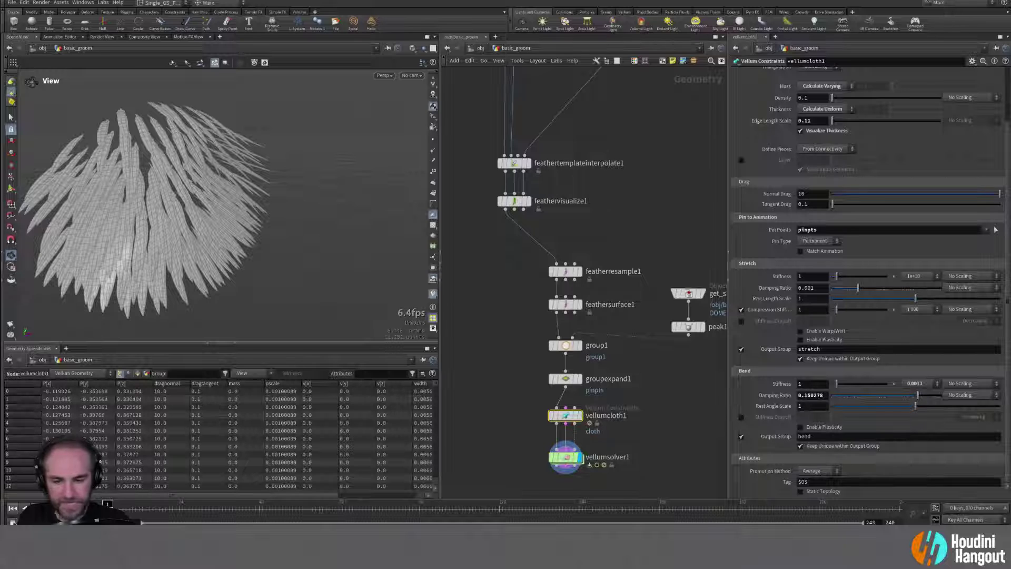
left_click(25, 508)
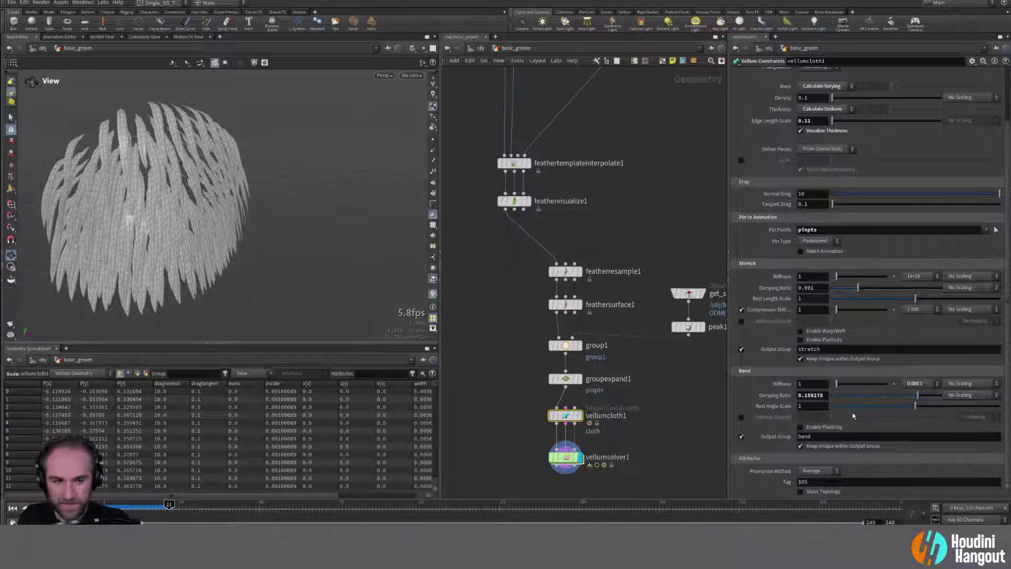
left_click_drag(809, 395, 837, 399)
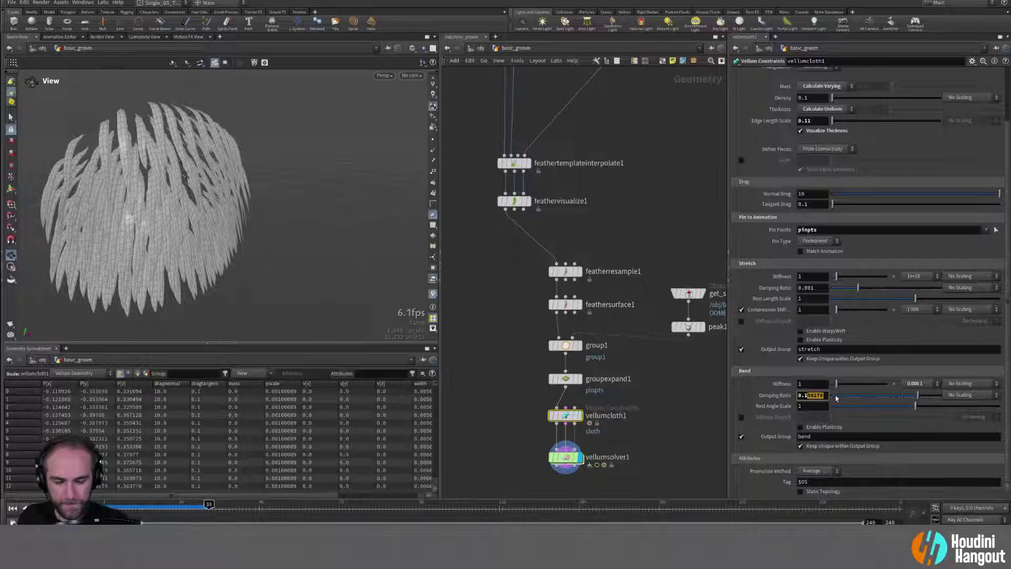
key("BackSpace")
key("Return")
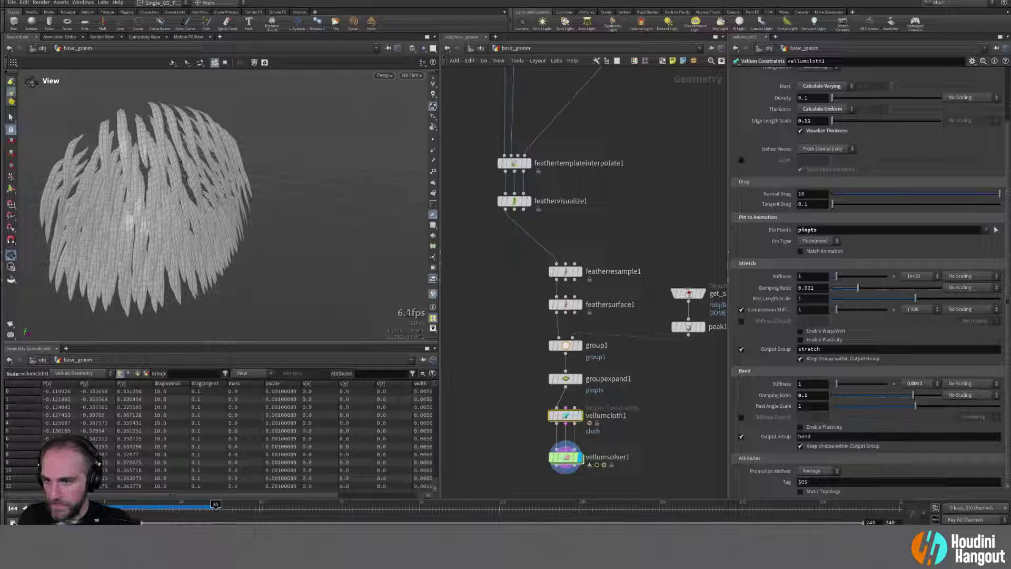
key("ctrl+Up")
key("Up")
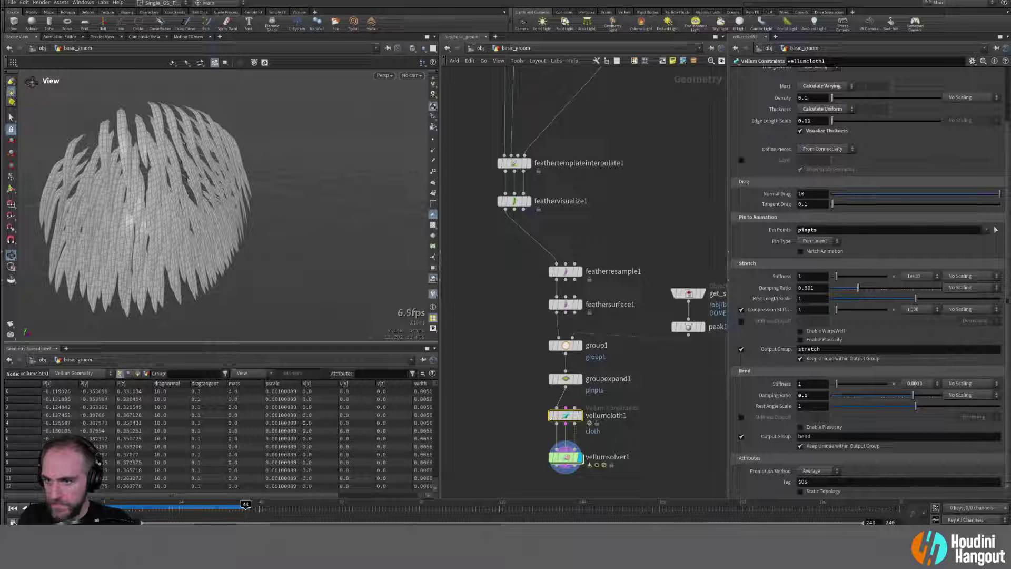
left_click(13, 508)
Step: Add a POP Wind node in vellumsolver1's forces network and wire it into the FORCE output
double_click(566, 454)
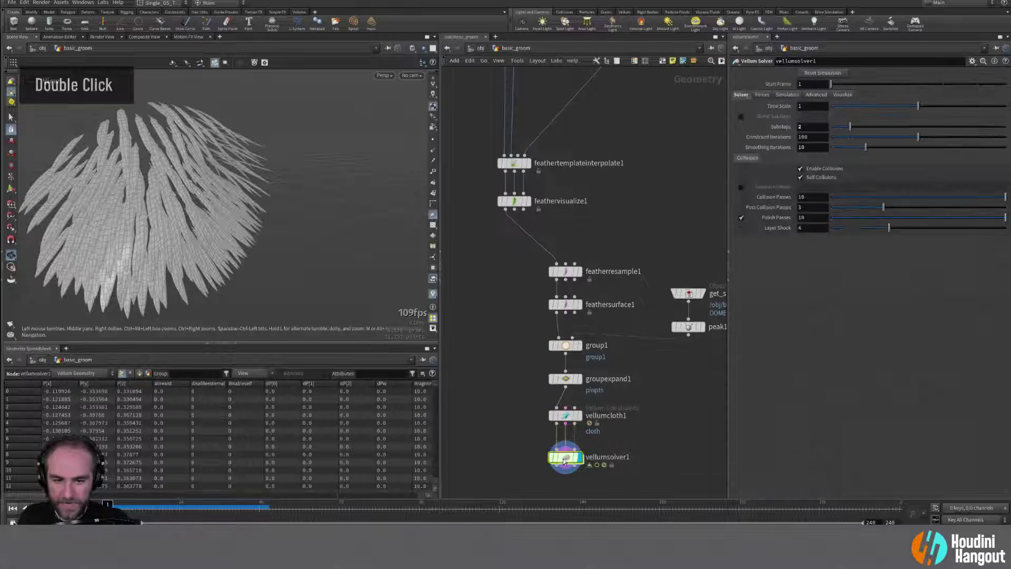
key("Tab")
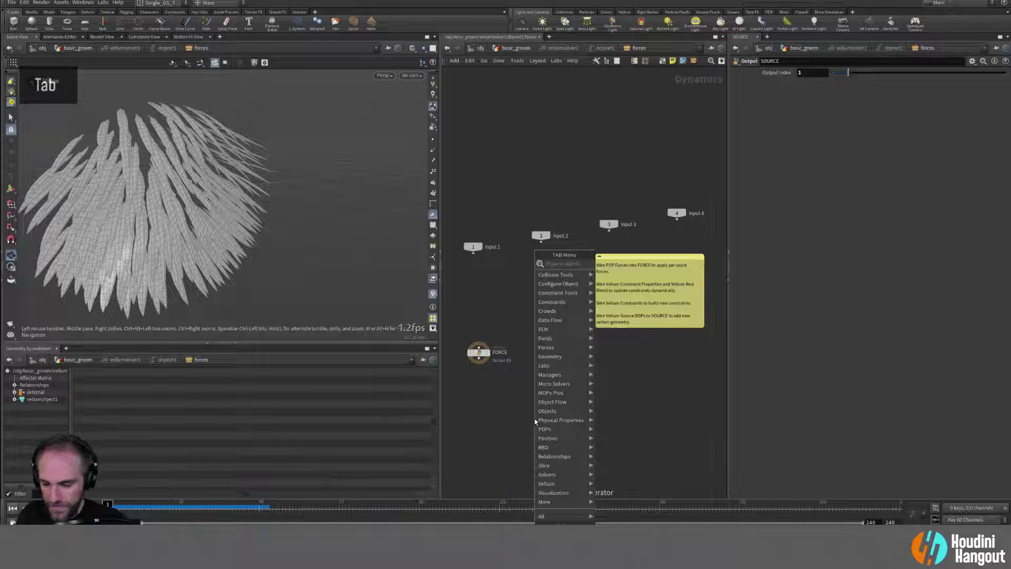
type("pop w")
key("Return")
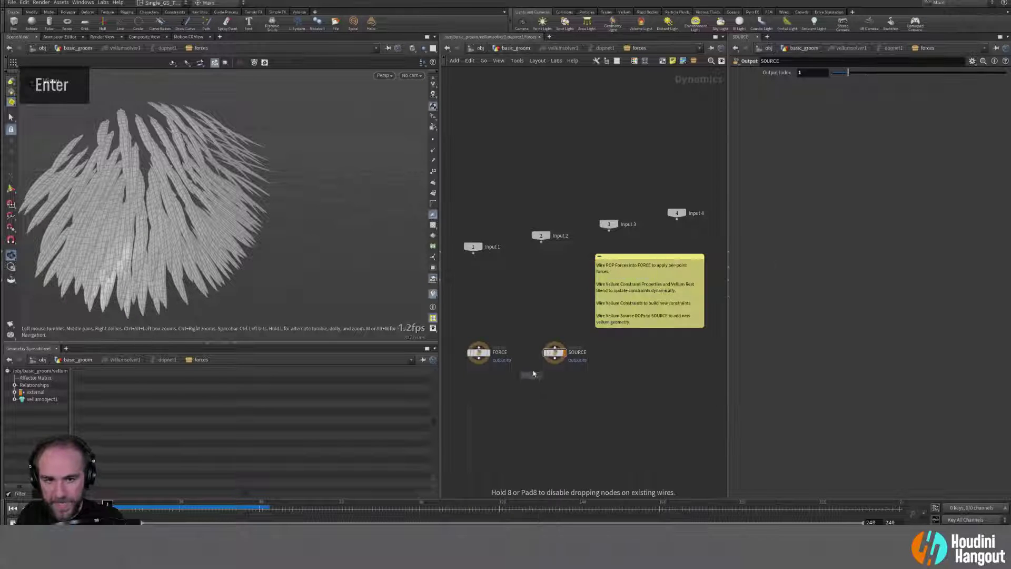
double_click(479, 318)
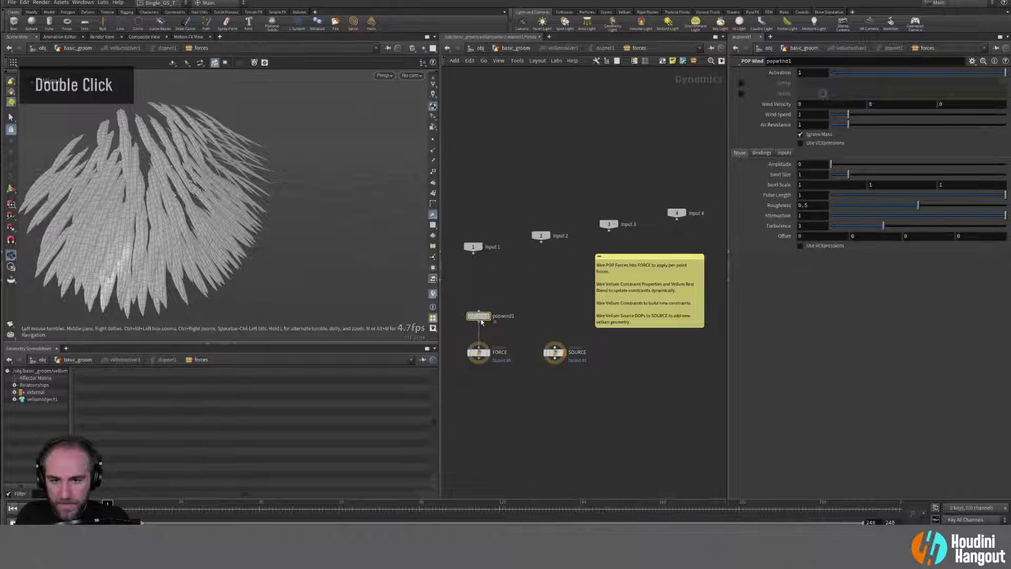
Step: Set popwind1's X Wind Velocity to 2 and noise Amplitude to 1, and watch the simulation from the basic_groom network
right_click_drag(200, 237, 209, 241, "alt")
left_click_drag(209, 241, 150, 249, "alt")
key("Escape")
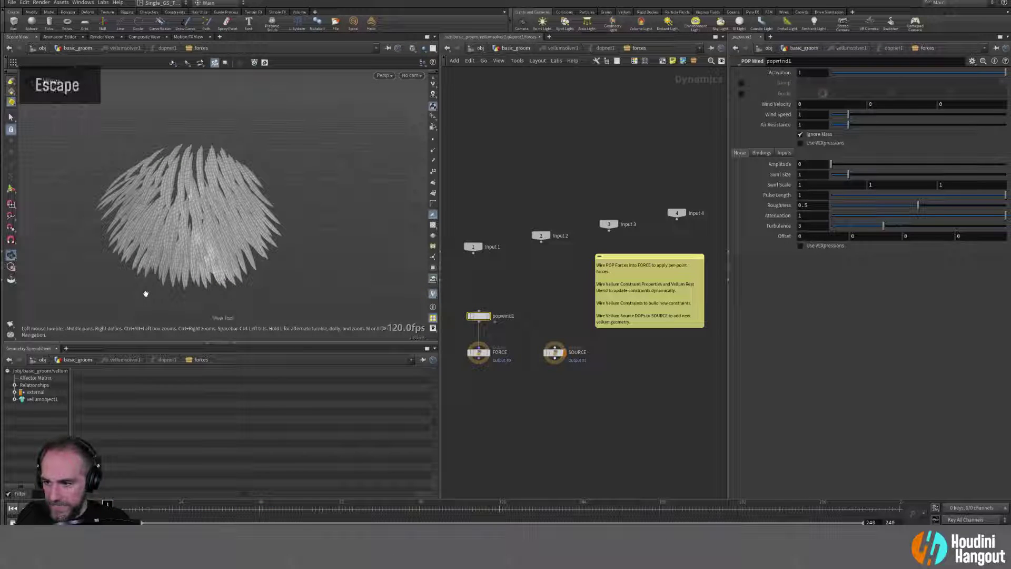
left_click_drag(203, 230, 206, 200, "alt")
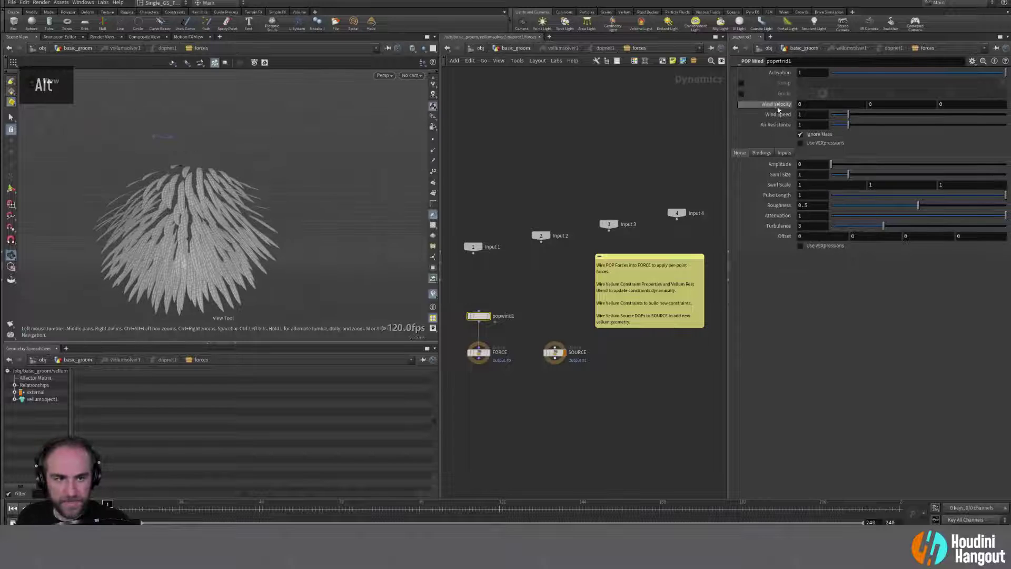
double_click(809, 106)
type("2")
key("Return")
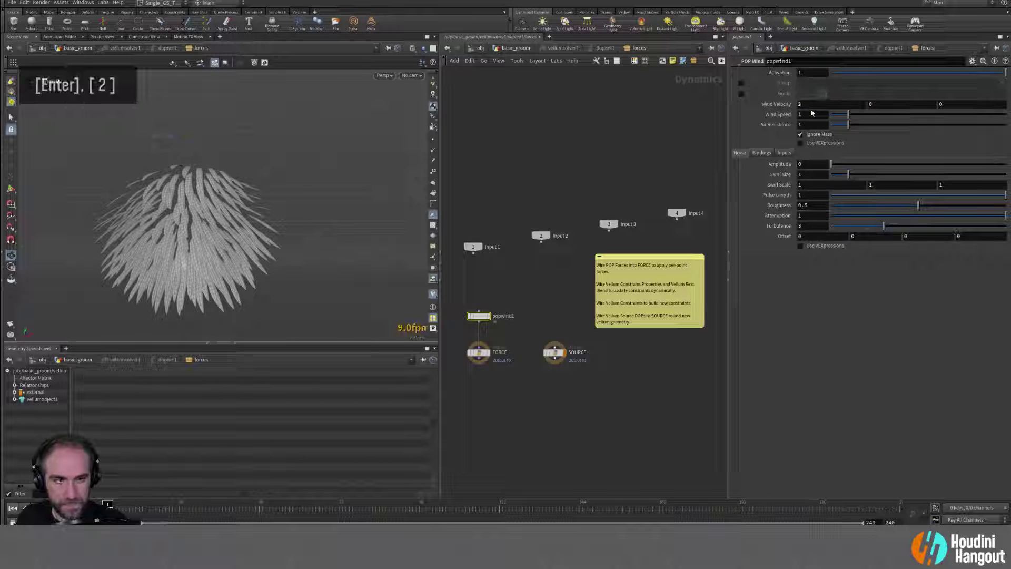
double_click(806, 164)
type("1")
key("Return")
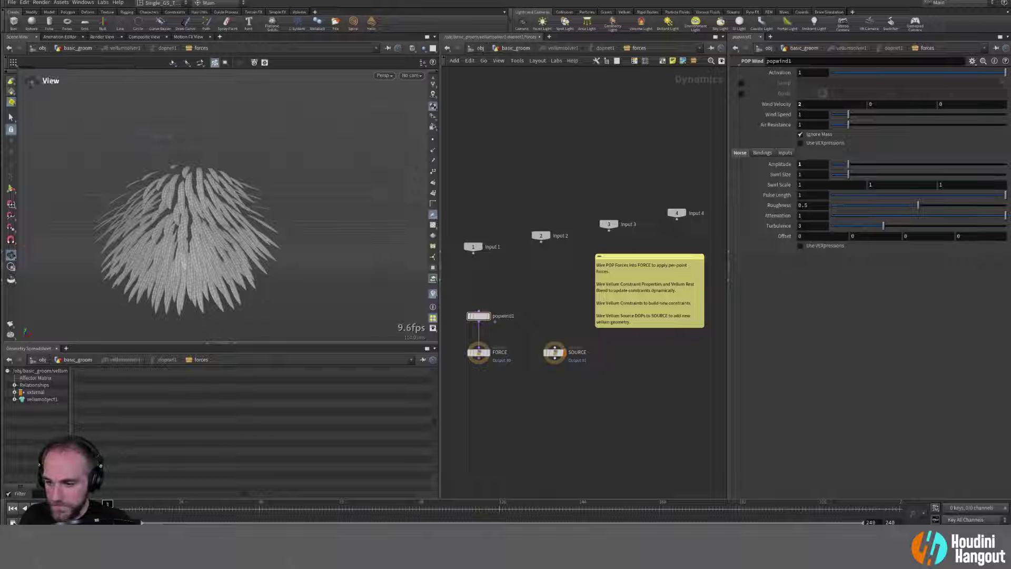
double_click(13, 508)
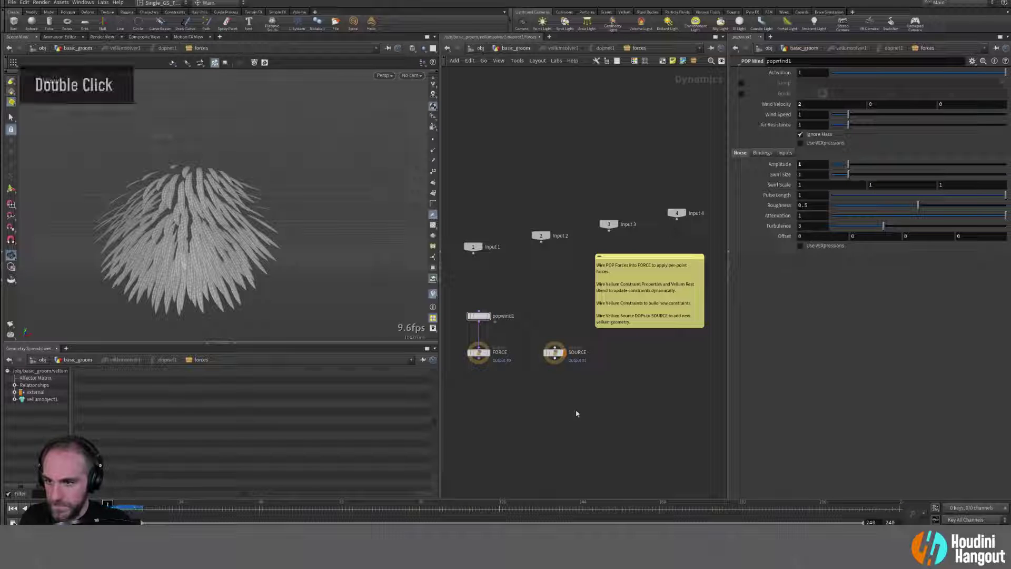
key("u")
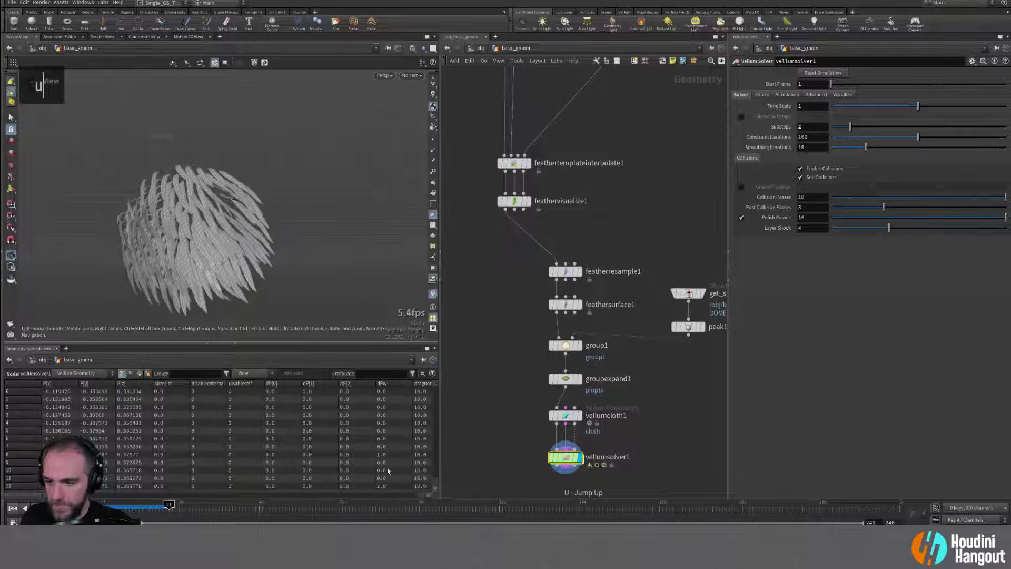
Step: Set popwind1's X Wind Velocity to 1 and noise Amplitude to 0.75, and replay the simulation from the basic_groom network
double_click(565, 457)
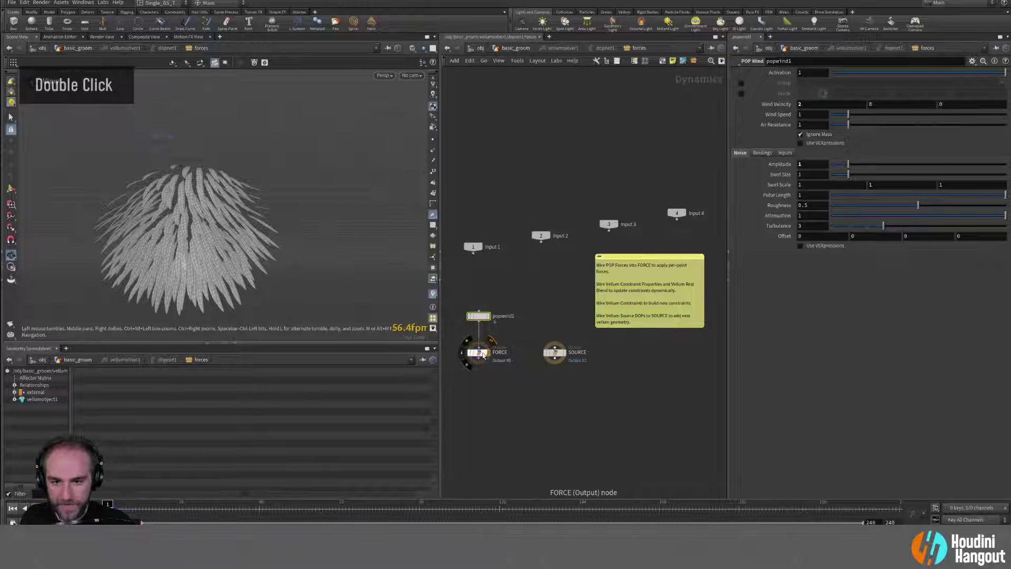
left_click(482, 354)
left_click(480, 316)
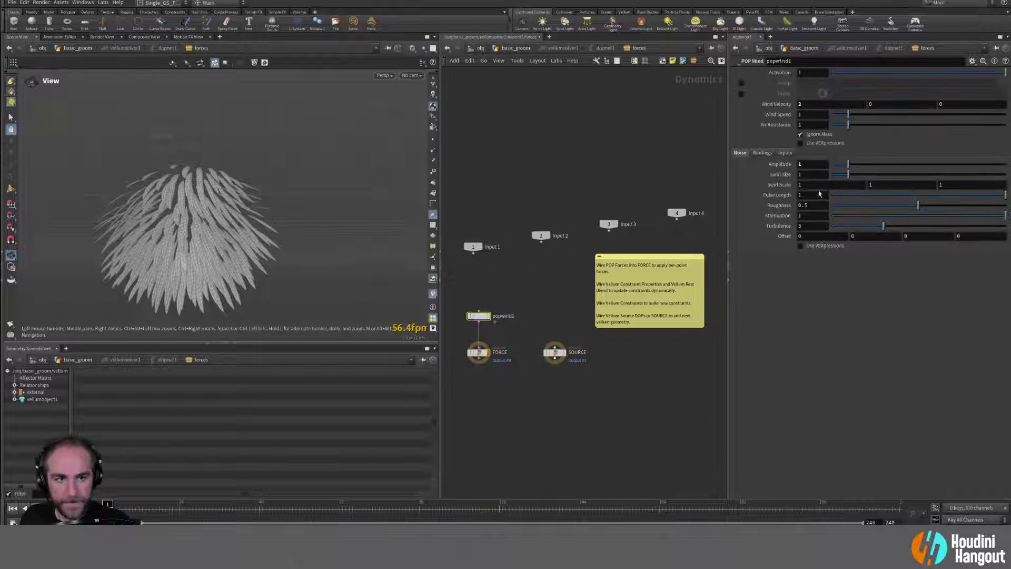
key("Tab")
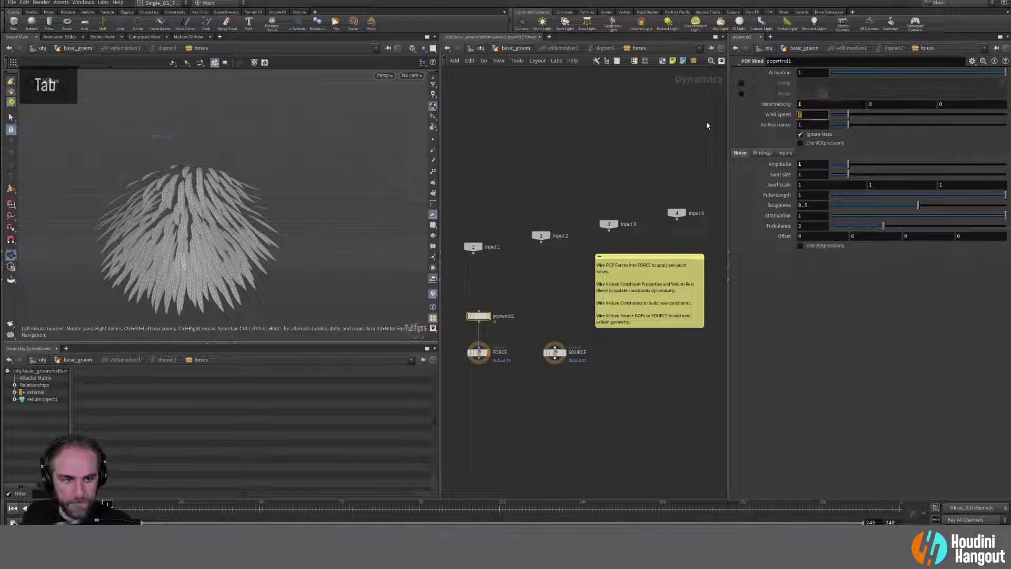
key("shift+Tab")
type("0.5")
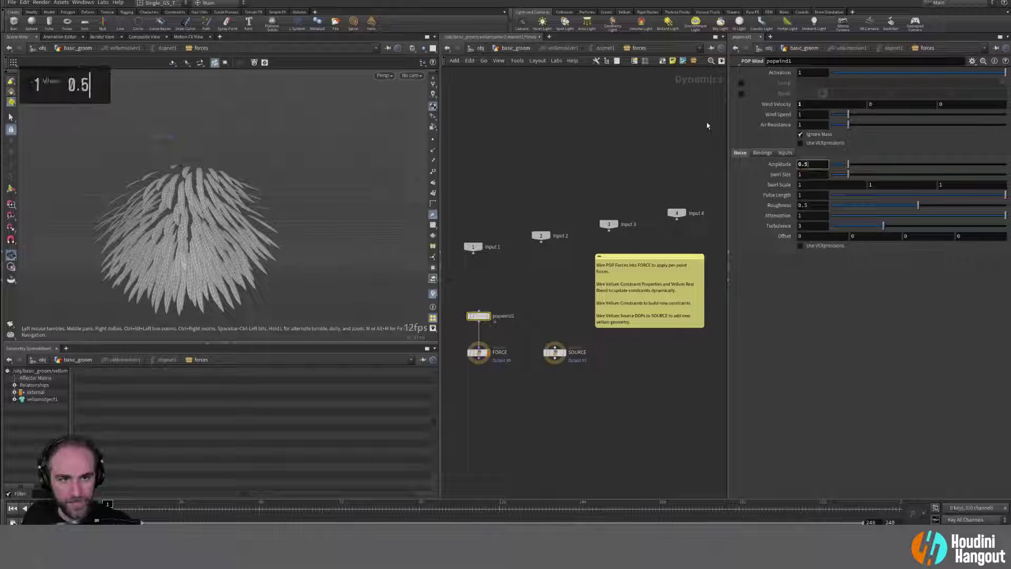
key("Return")
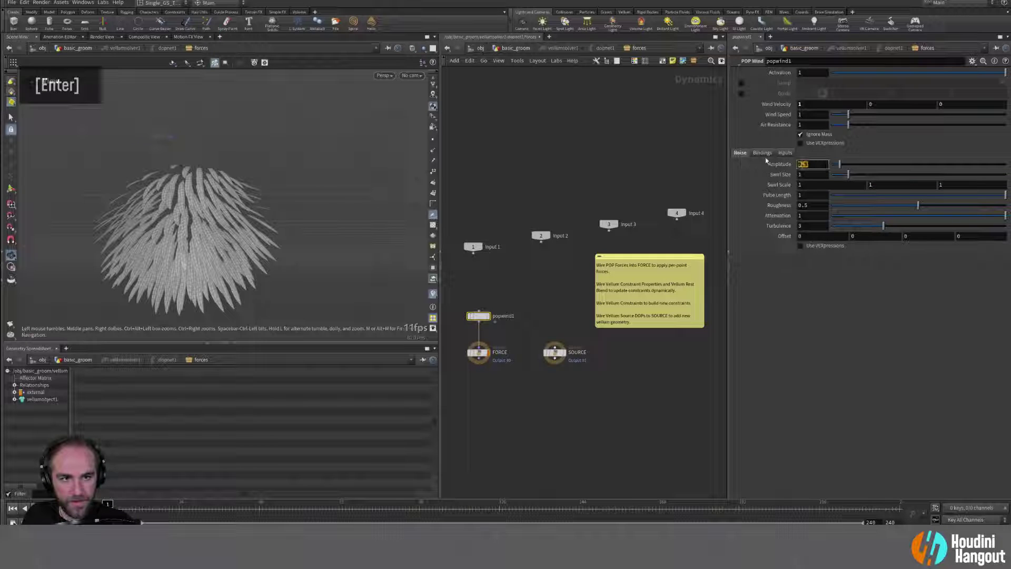
type("0.75")
key("Return")
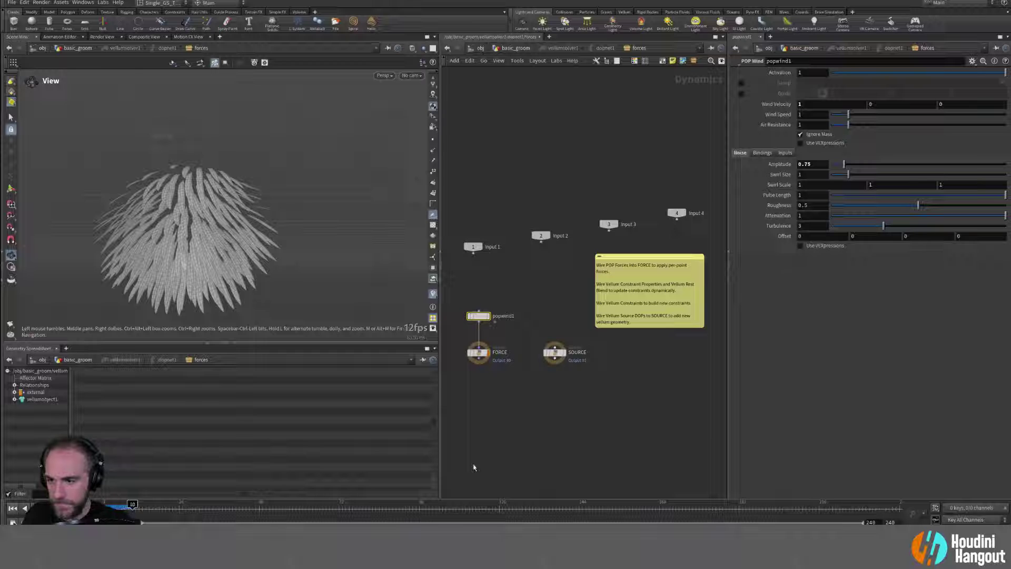
key("u")
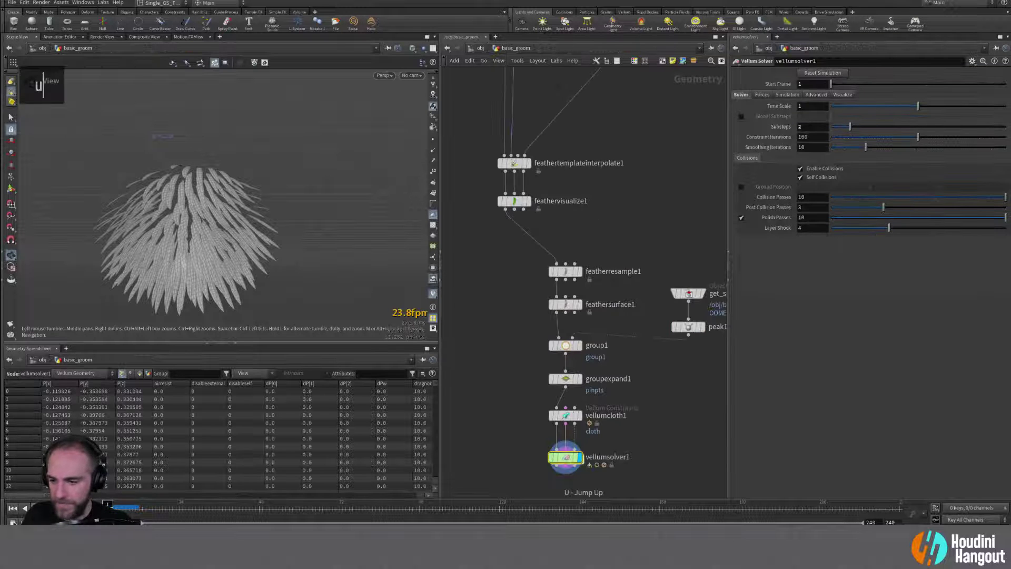
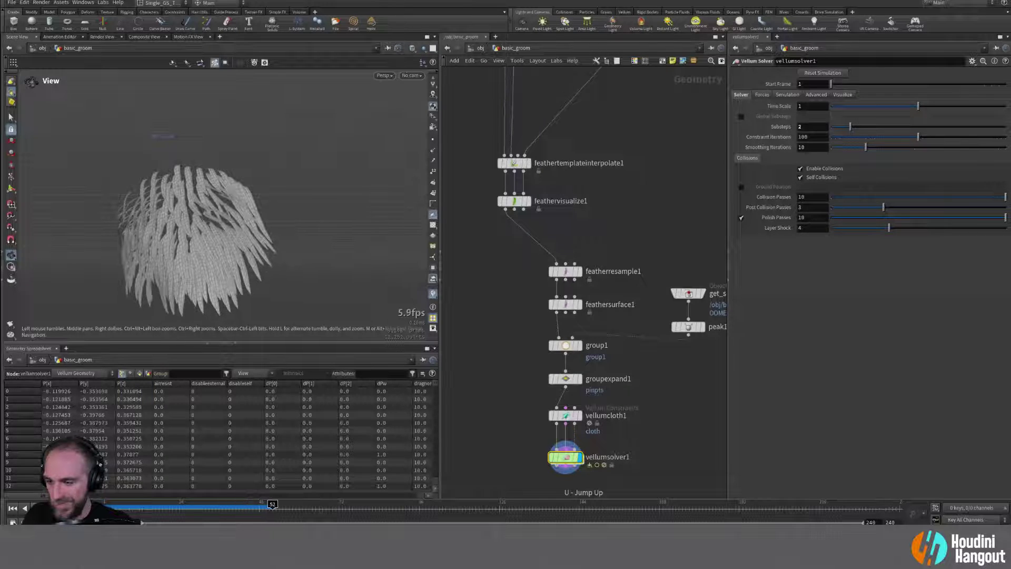
double_click(12, 508)
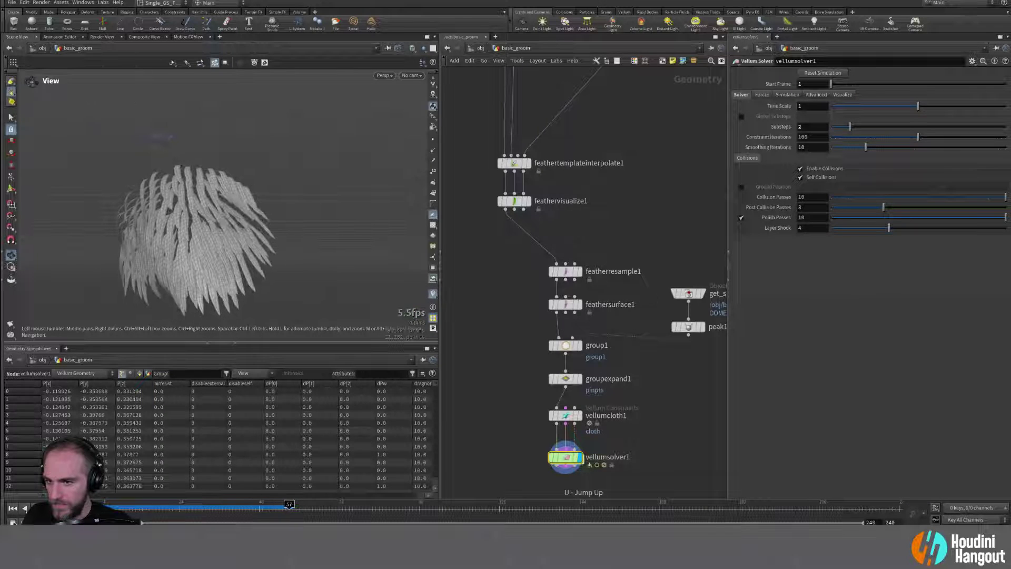
Step: Set popwind1's Air Resistance to 0.5 inside vellumsolver1's forces network
double_click(564, 457)
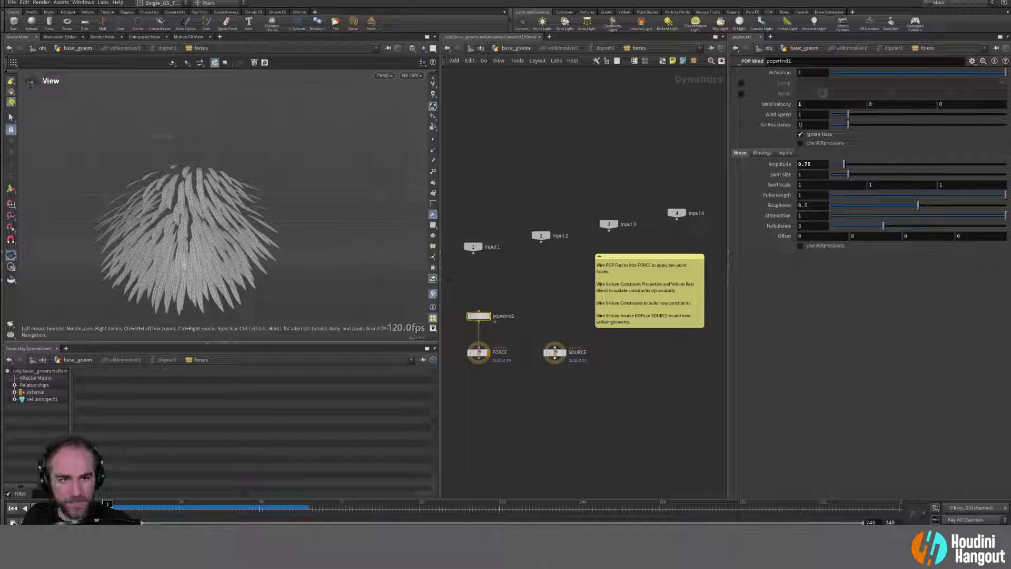
left_click(801, 124)
type("0.5")
key("Return")
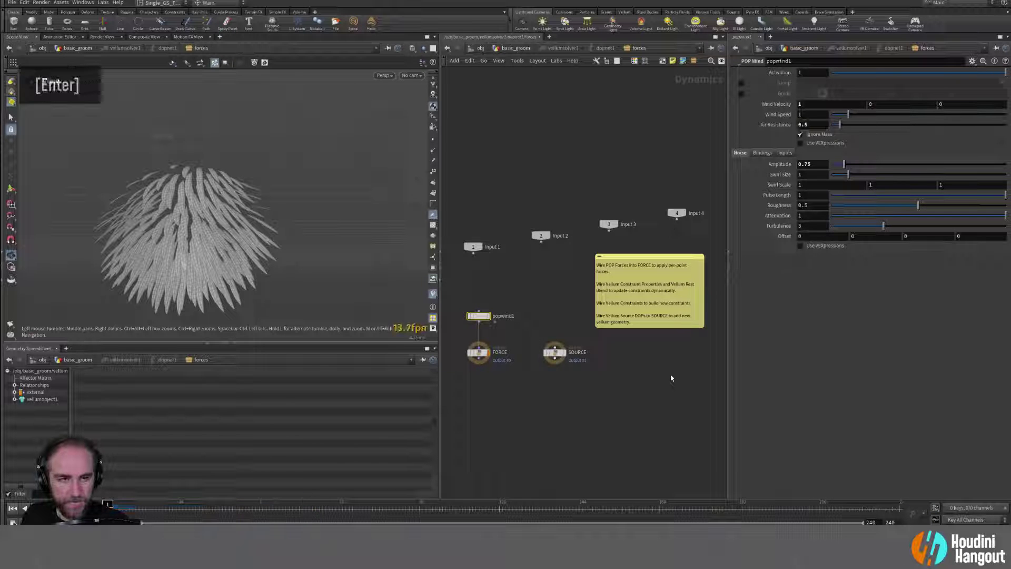
double_click(807, 106)
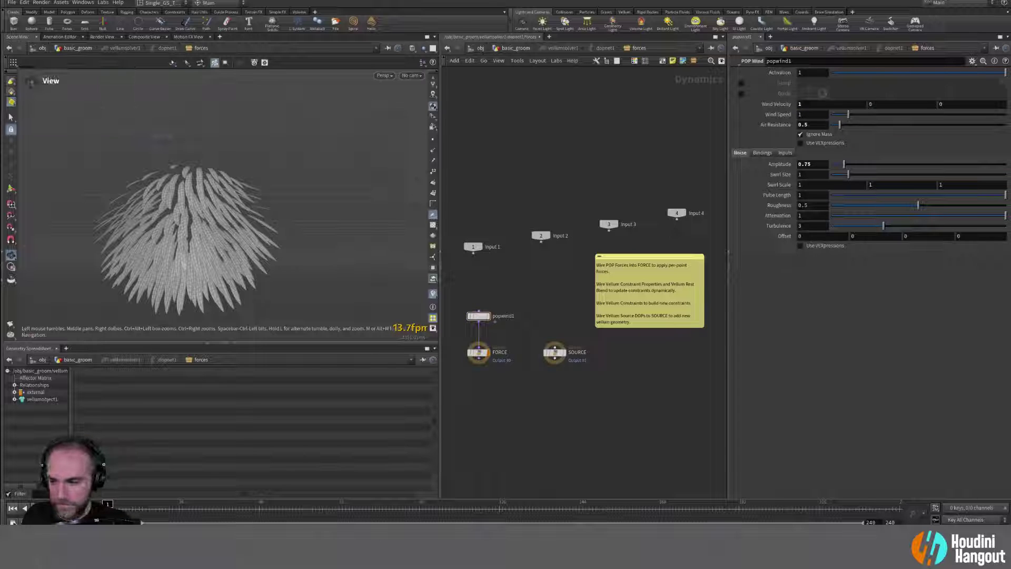
Step: Go back up to the basic_groom network, play the wind simulation from the start, and return to frame 1
left_click(479, 352)
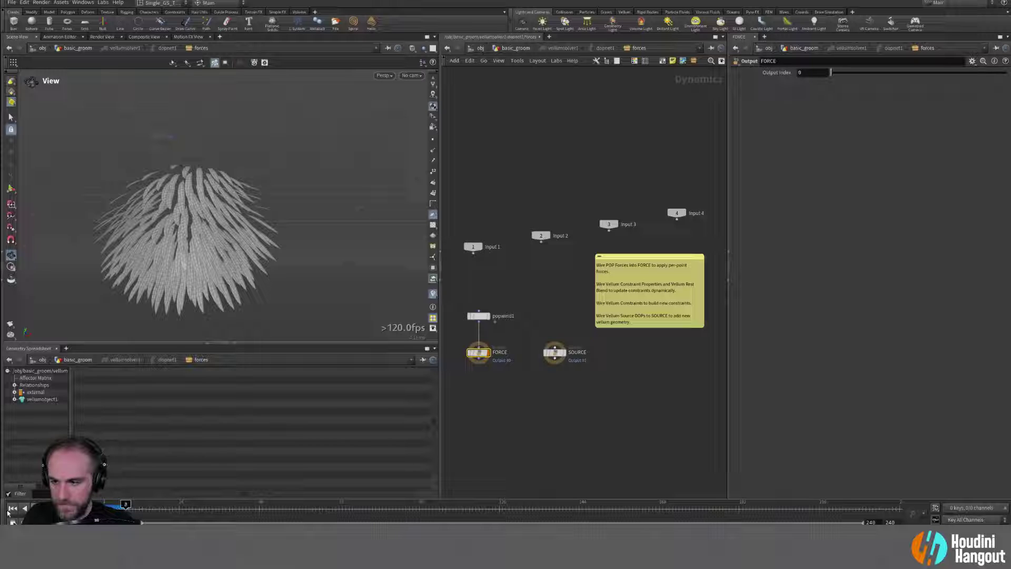
left_click(9, 511)
left_click(570, 420)
key("u")
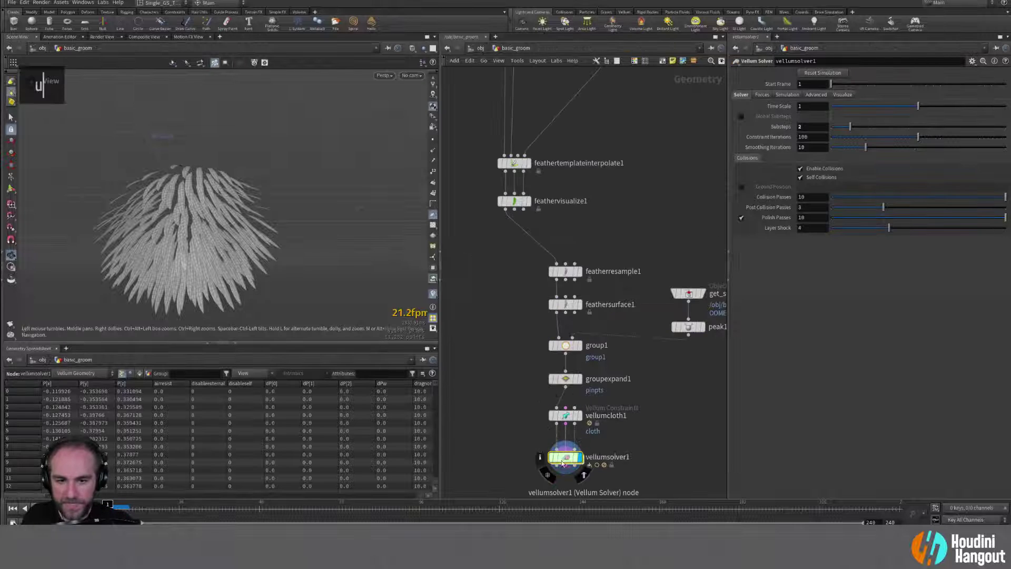
left_click(49, 509)
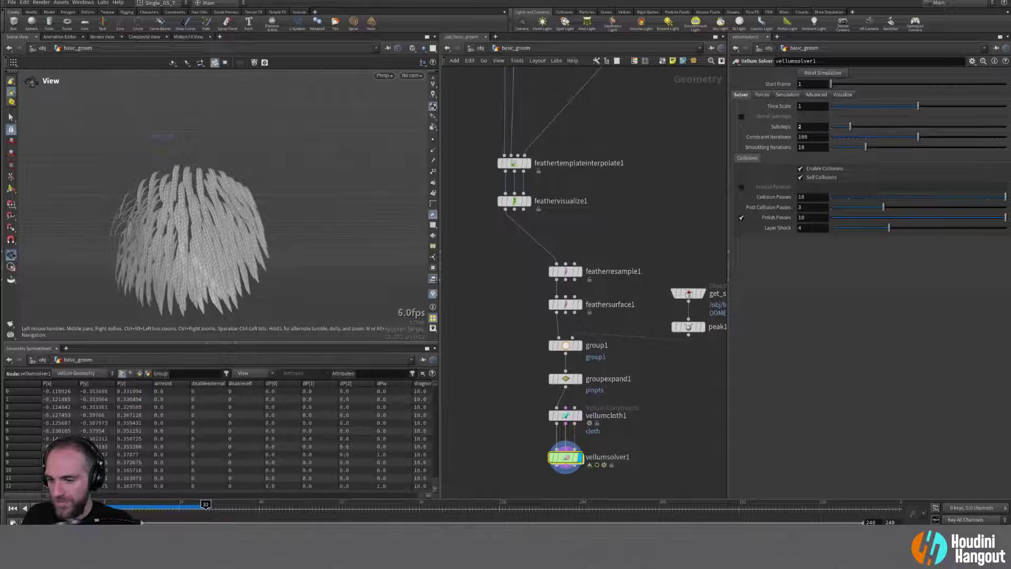
double_click(14, 509)
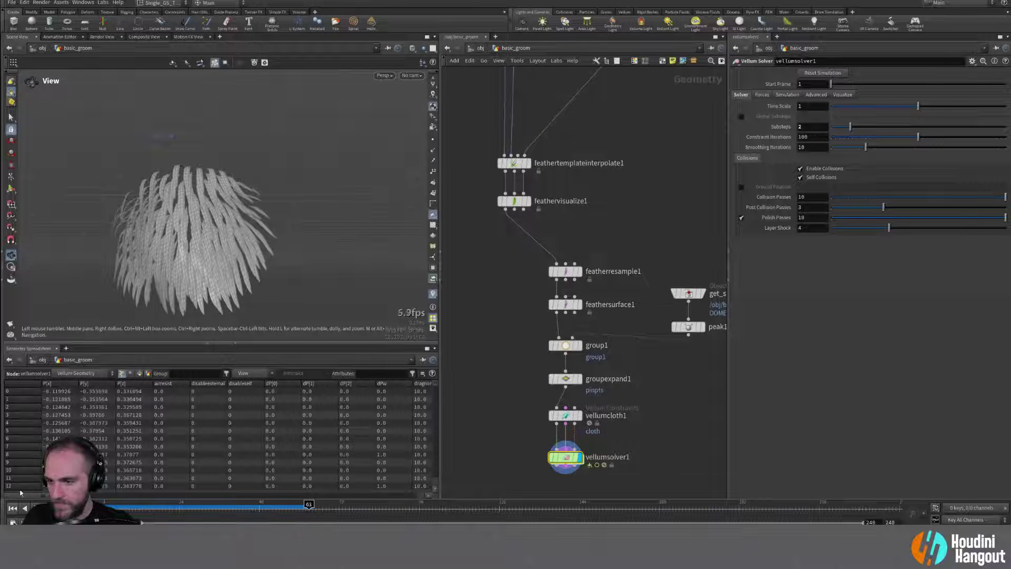
left_click(13, 509)
Step: Replay the wind simulation with the feathers framed closer, examining their motion from the side
left_click_drag(181, 272, 192, 267, "alt")
middle_click_drag(192, 266, 235, 227, "alt")
right_click_drag(234, 227, 337, 263, "alt")
left_click_drag(337, 263, 429, 342, "alt")
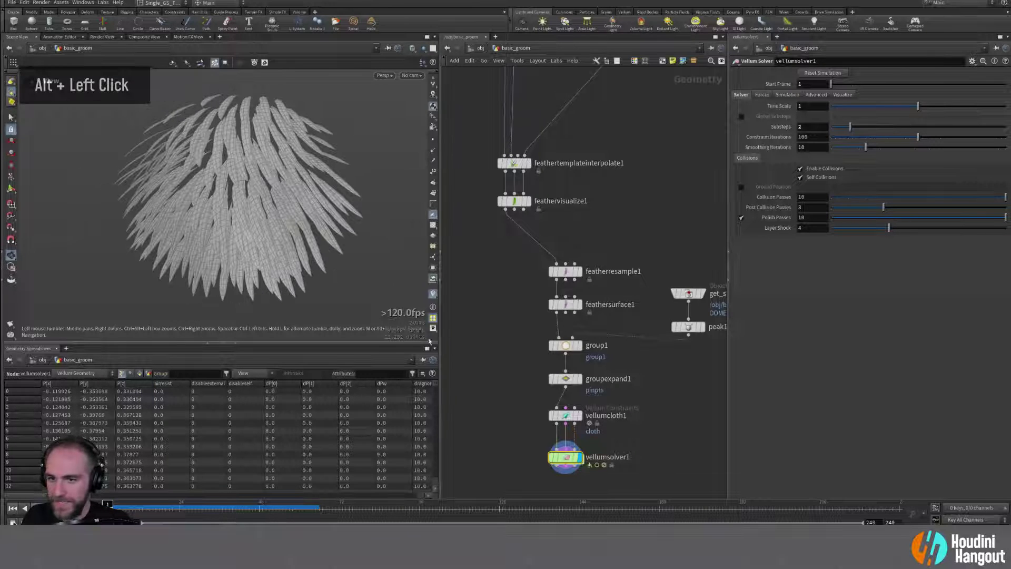
right_click(433, 295)
left_click(476, 339)
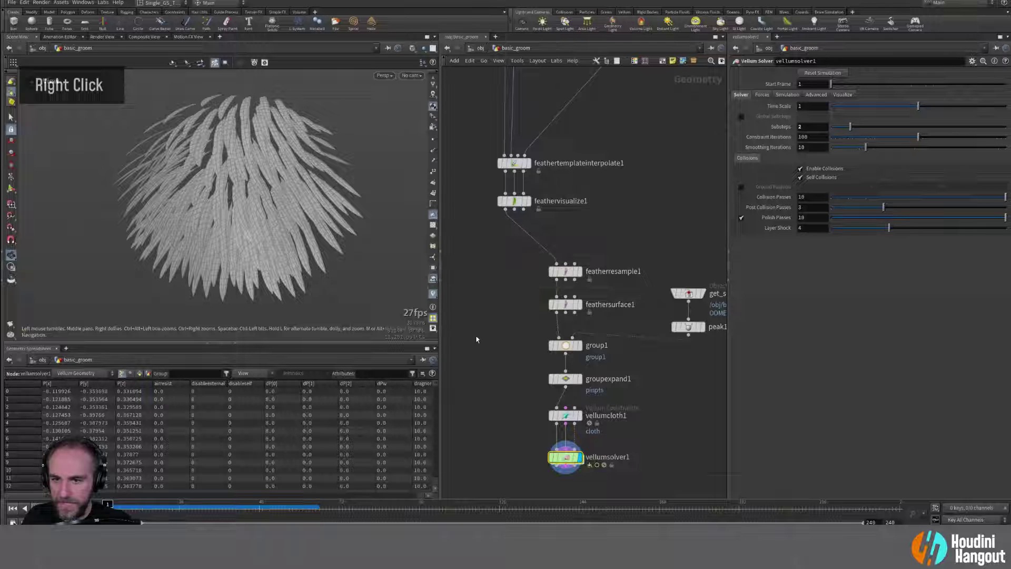
double_click(433, 295)
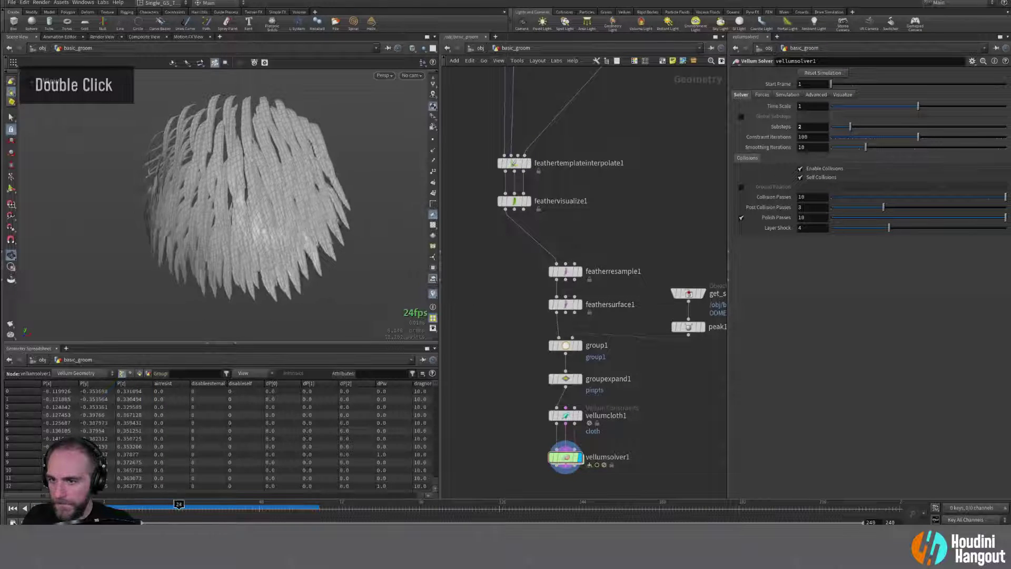
left_click_drag(248, 174, 223, 196, "alt")
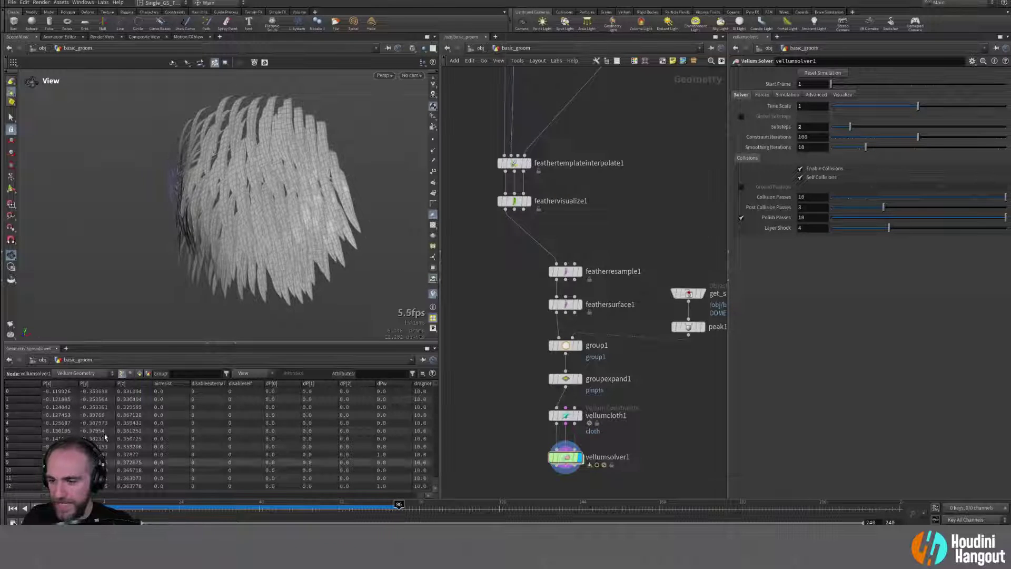
Step: Add a Feather Deform node just below vellumsolver1 in the basic_groom network
left_click_drag(295, 211, 258, 211, "alt")
right_click_drag(258, 211, 251, 229, "alt")
left_click_drag(250, 230, 204, 225, "alt")
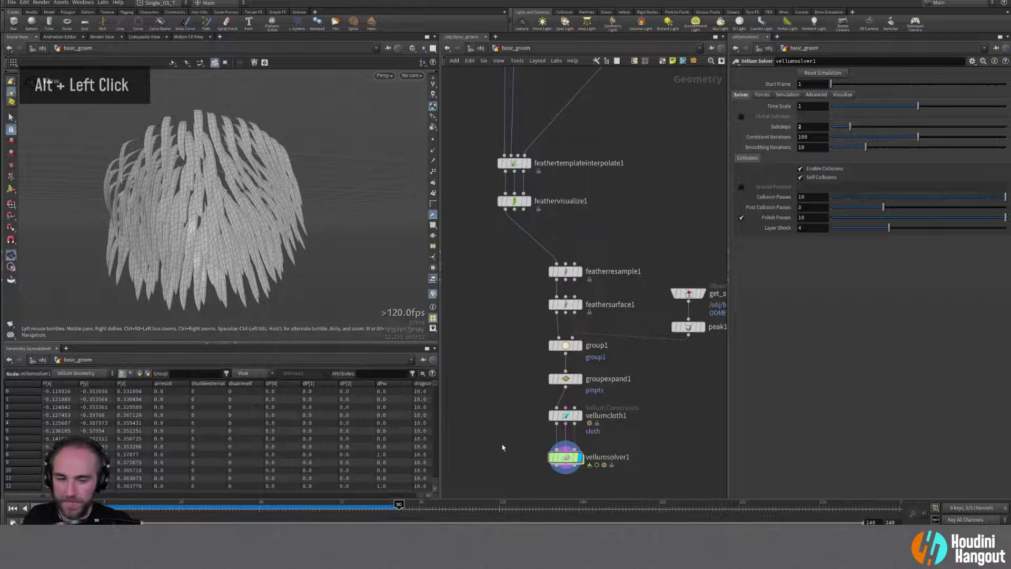
right_click_drag(503, 447, 522, 420, "alt")
middle_click(585, 417)
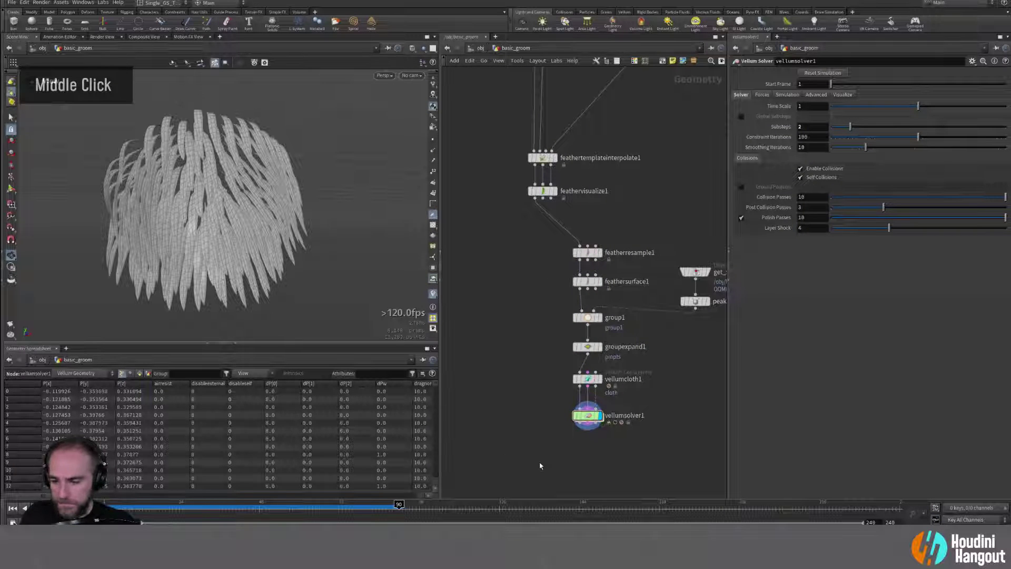
key("Tab")
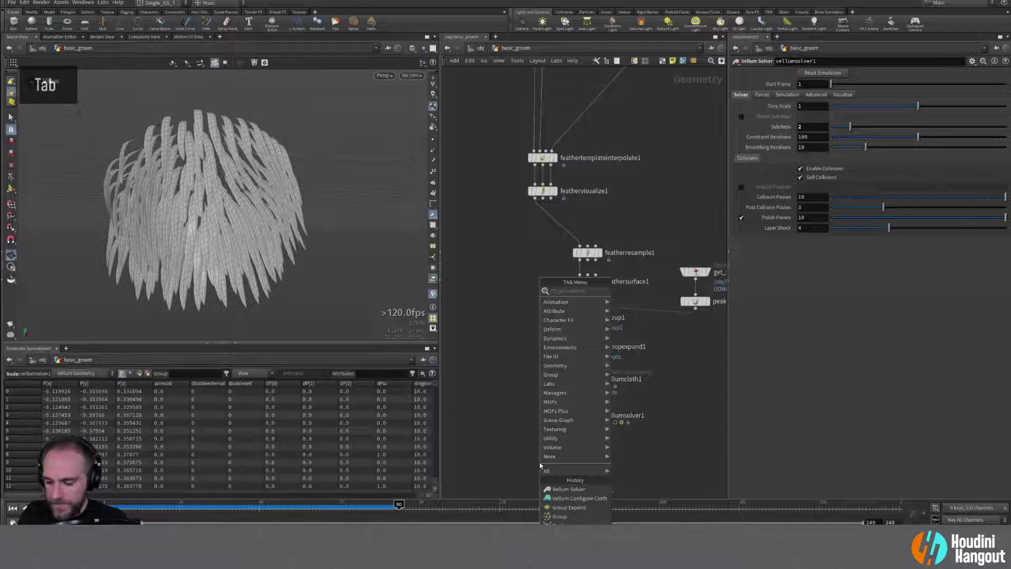
type("feather")
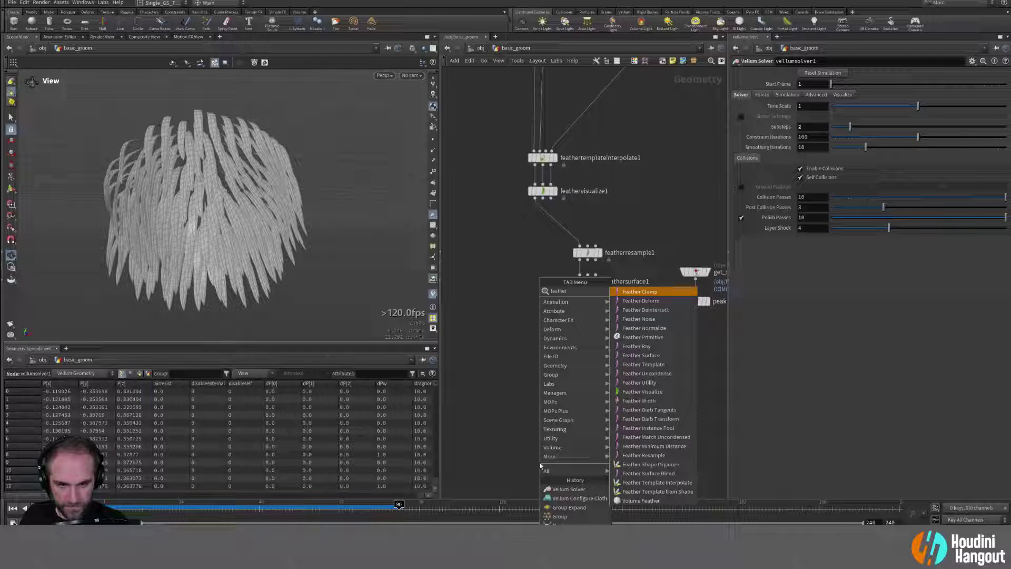
key("Down")
key("Return")
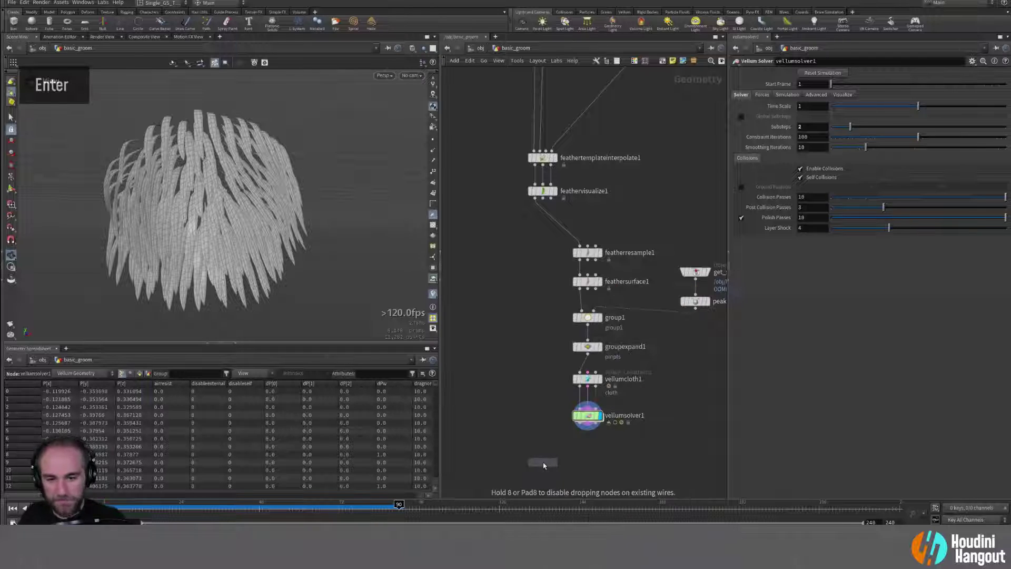
left_click(539, 454)
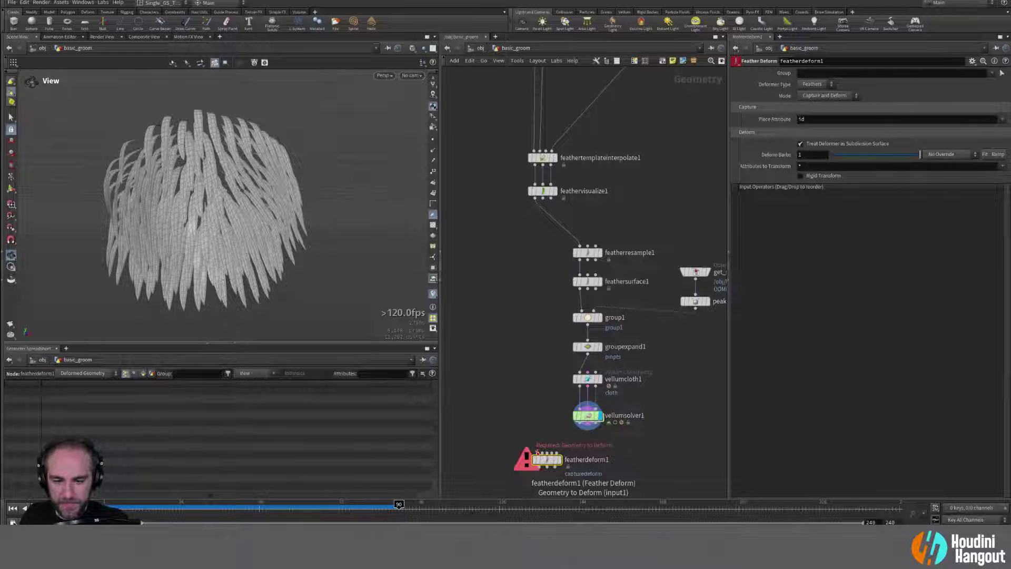
Step: Connect feathervisualize1's three outputs to featherdeform1's first three inputs with featherdeform1 set as the displayed node, and save the scene
left_click(539, 453)
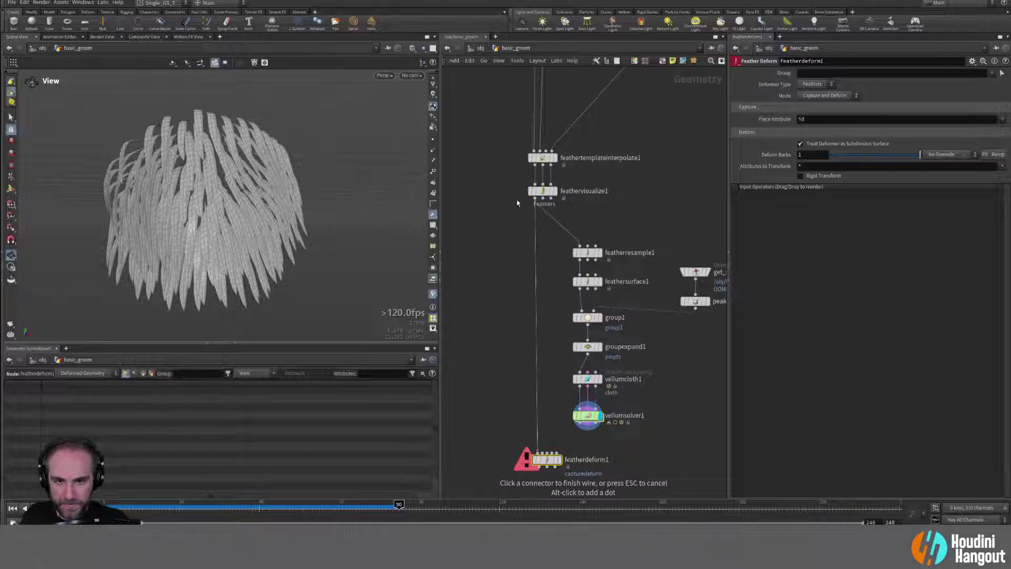
left_click(536, 199)
left_click(560, 462)
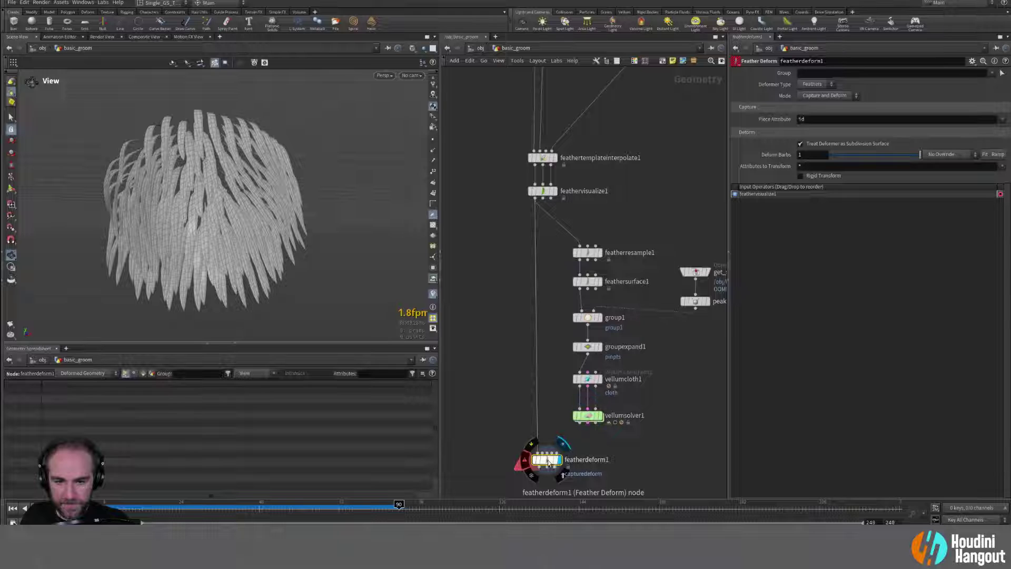
left_click_drag(544, 458, 533, 464)
left_click(536, 456)
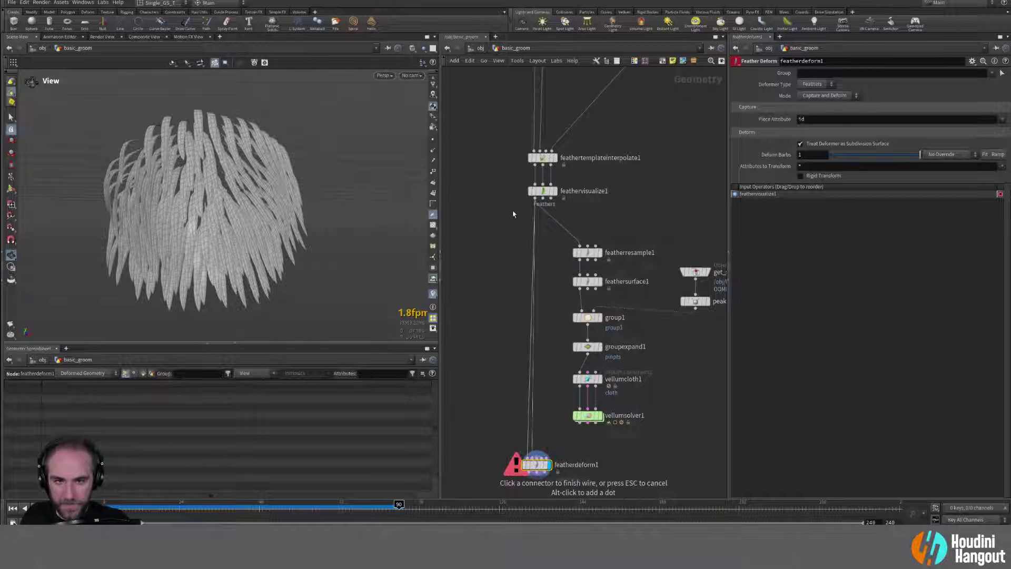
left_click(544, 199)
left_click(547, 202)
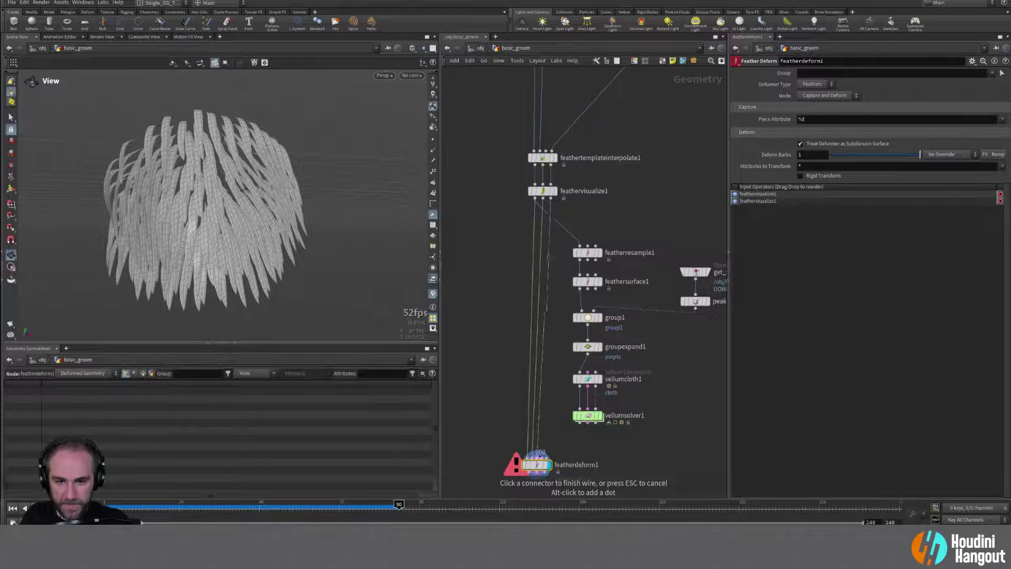
left_click(544, 461)
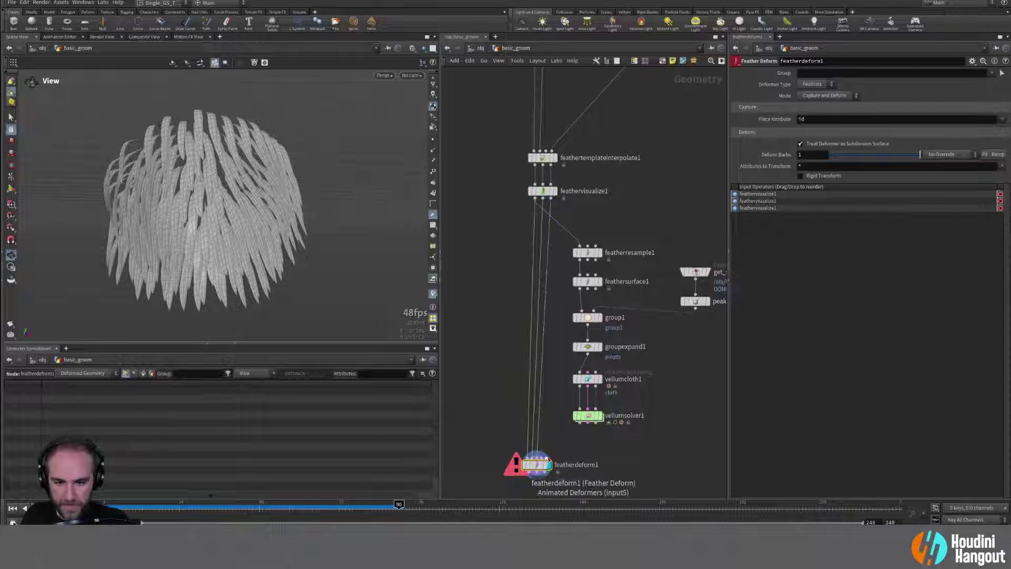
left_click_drag(543, 462, 540, 469)
middle_click_drag(562, 437, 569, 362)
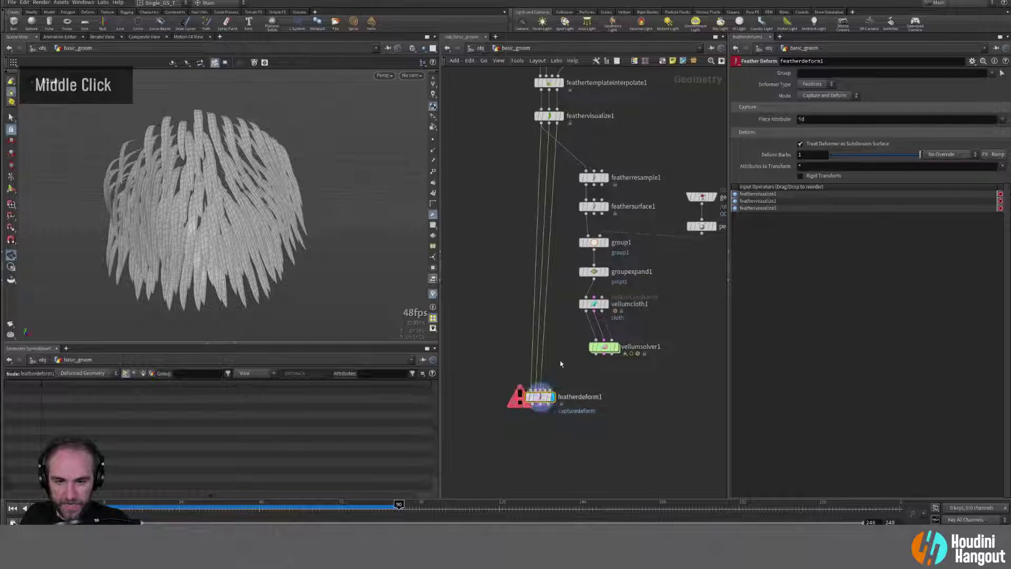
key("ctrl+s")
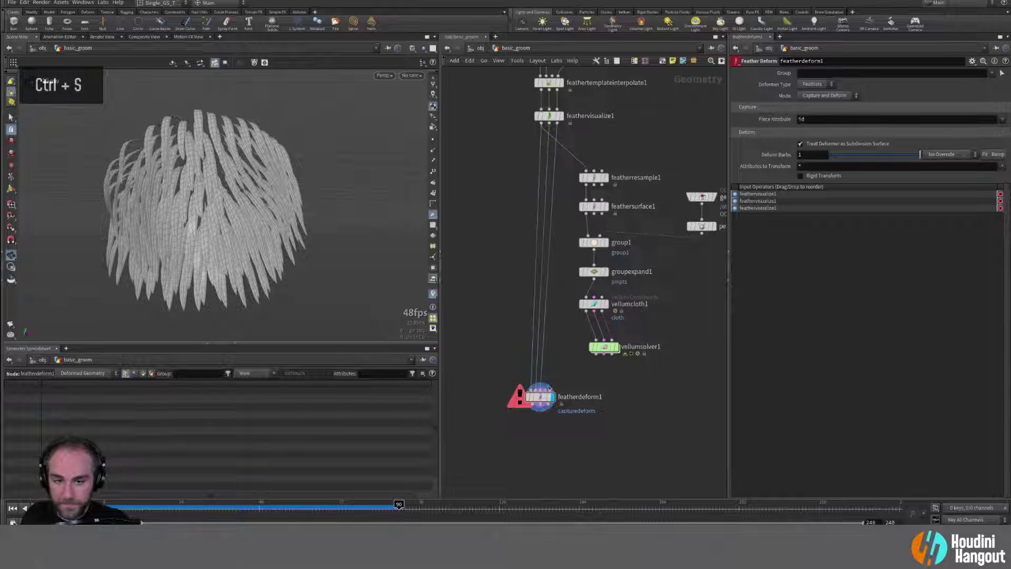
Step: Wire vellumcloth1 and vellumsolver1 into featherdeform1's rest and animated deformer inputs, and set Deformer Type to Surfaces
left_click_drag(546, 391, 587, 310)
left_click_drag(552, 390, 537, 418)
double_click(539, 420)
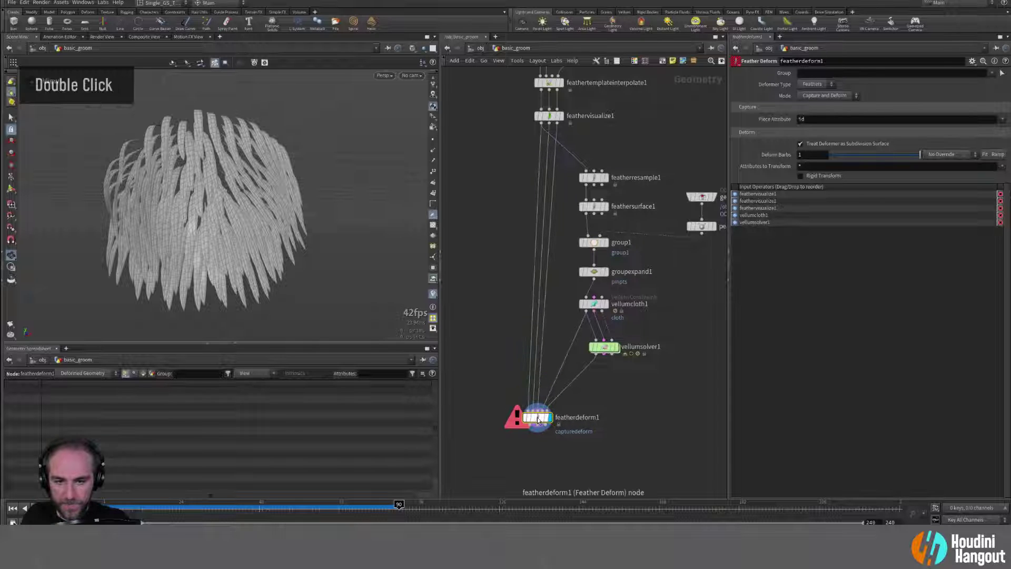
left_click(815, 84)
left_click(812, 112)
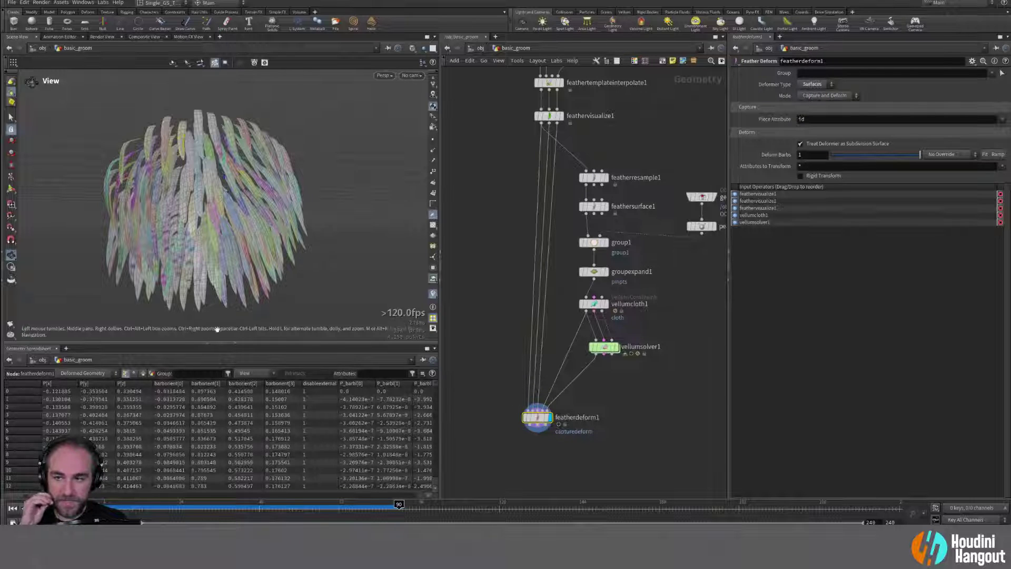
Step: Examine the deformed feathers from the side and up close, and reset the viewport
left_click_drag(232, 226, 185, 211, "alt")
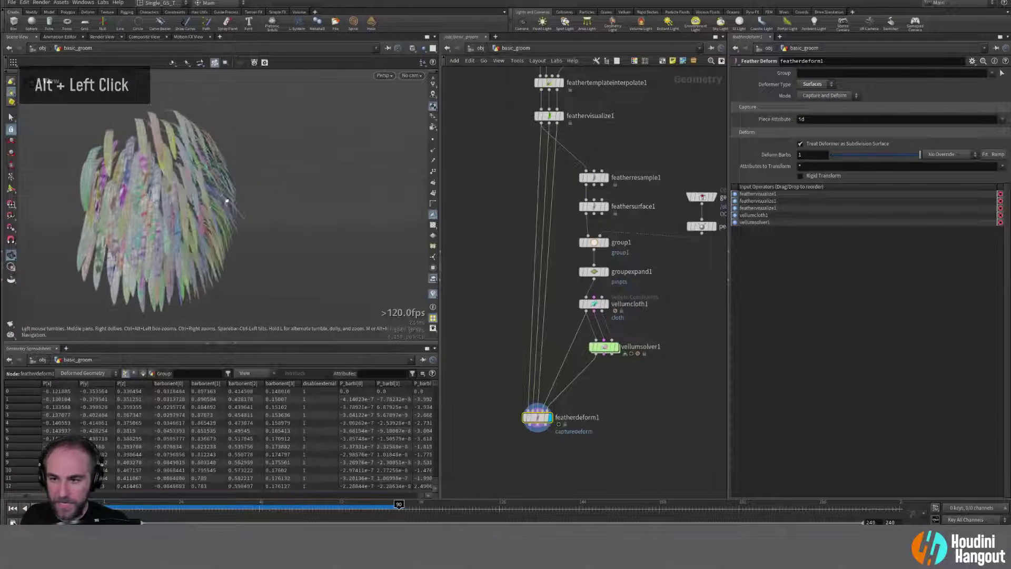
right_click_drag(237, 201, 255, 157, "alt")
left_click_drag(254, 157, 166, 191, "alt")
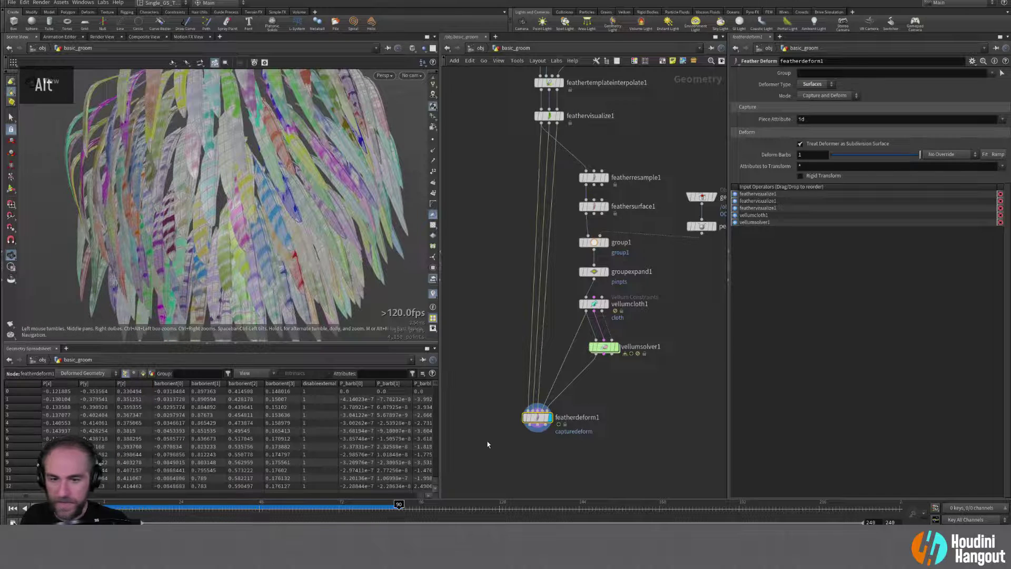
key("Escape")
key("Return")
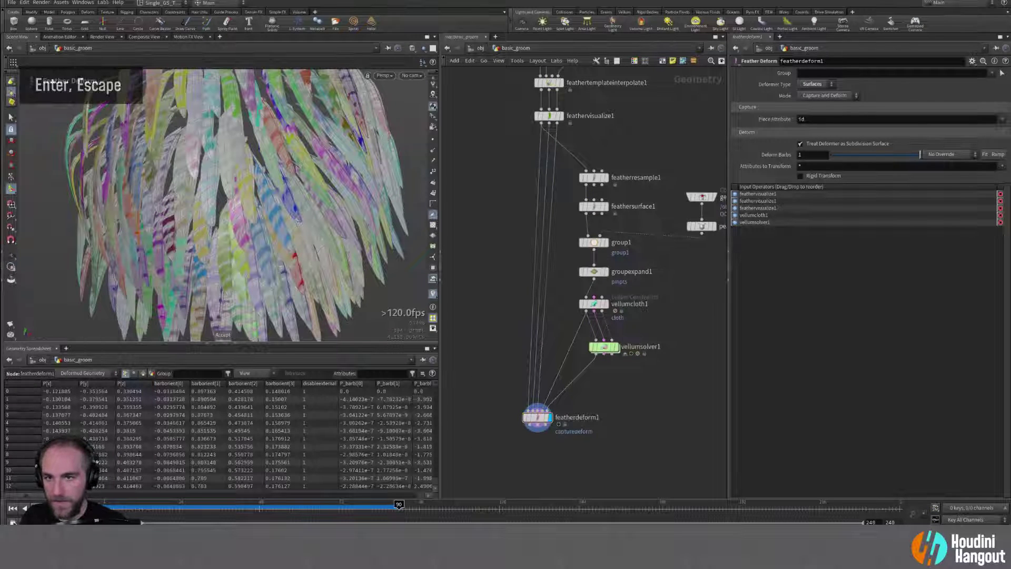
left_click(105, 3)
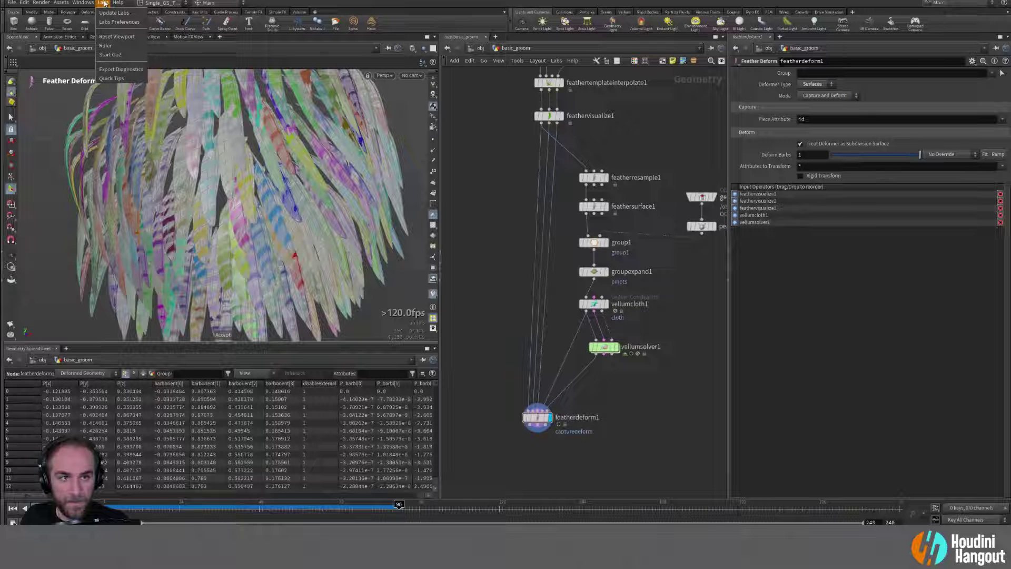
left_click(117, 37)
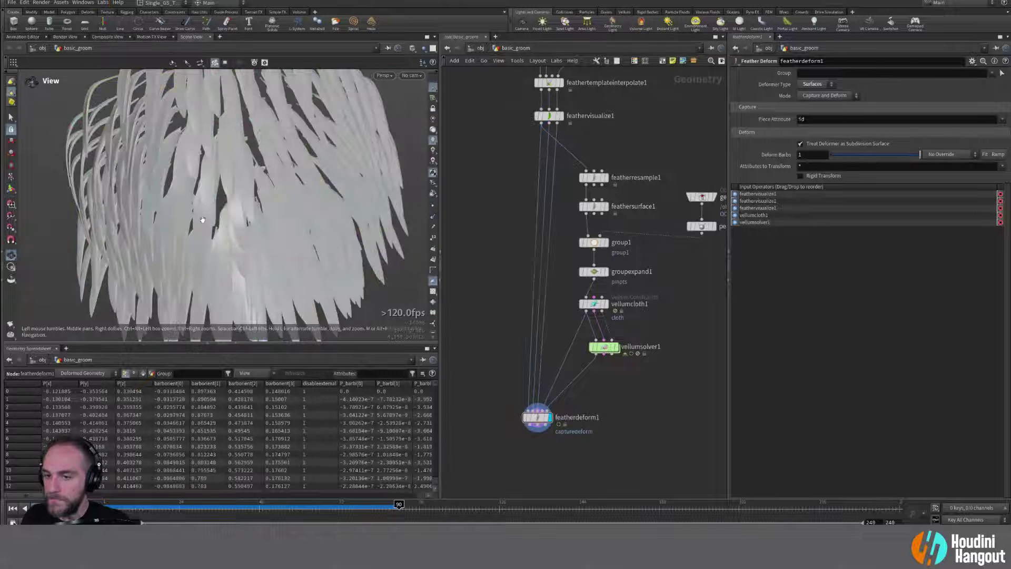
Step: Check the list of viewport visualizers and turn visualizer display back on to colour the feathers by id
left_click_drag(210, 188, 232, 201, "alt")
right_click_drag(231, 200, 295, 237, "alt")
scroll(433, 313, "down", 5)
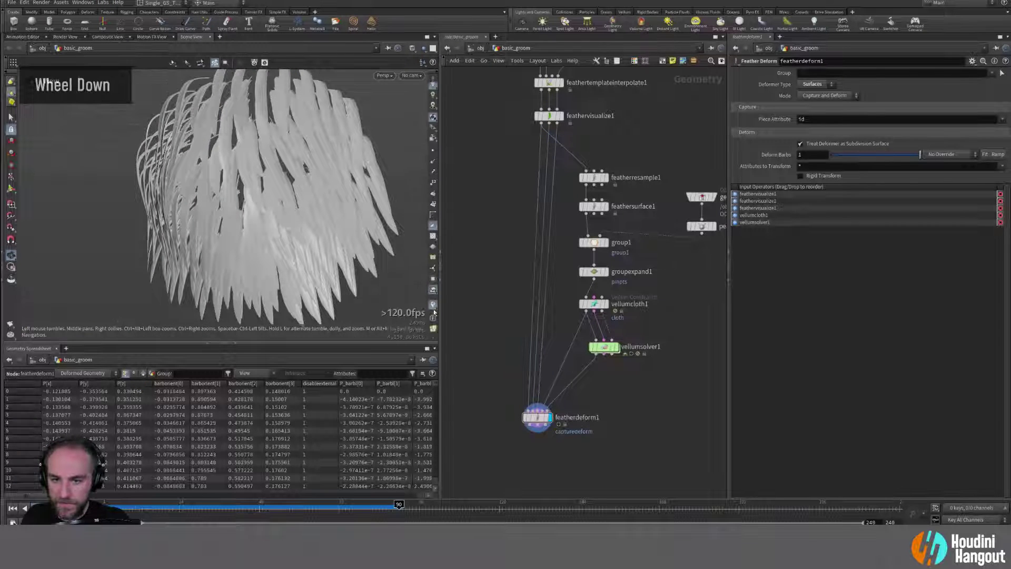
right_click(434, 295)
left_click(436, 284)
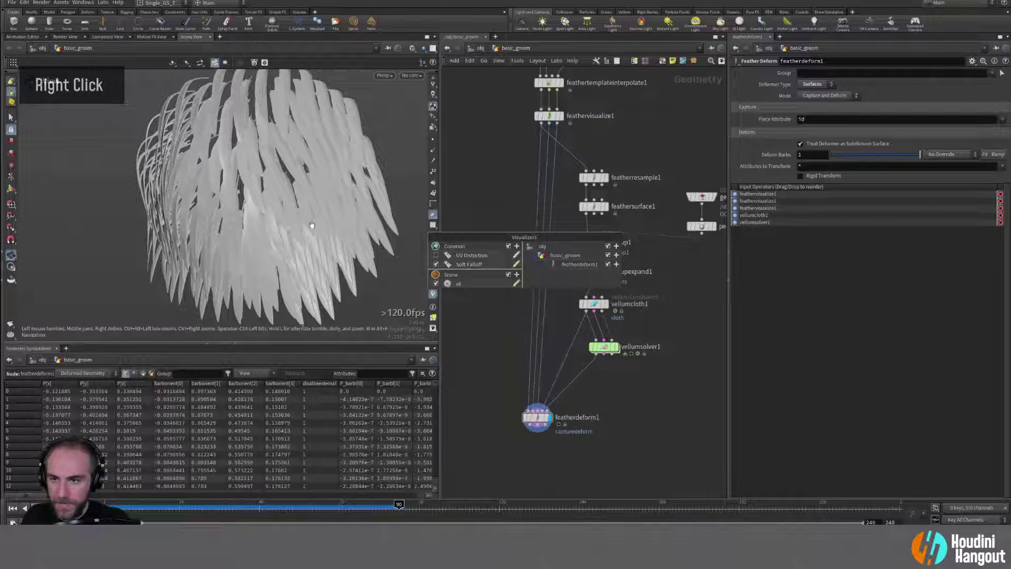
key("Escape")
left_click_drag(255, 239, 286, 224, "alt")
key("shift")
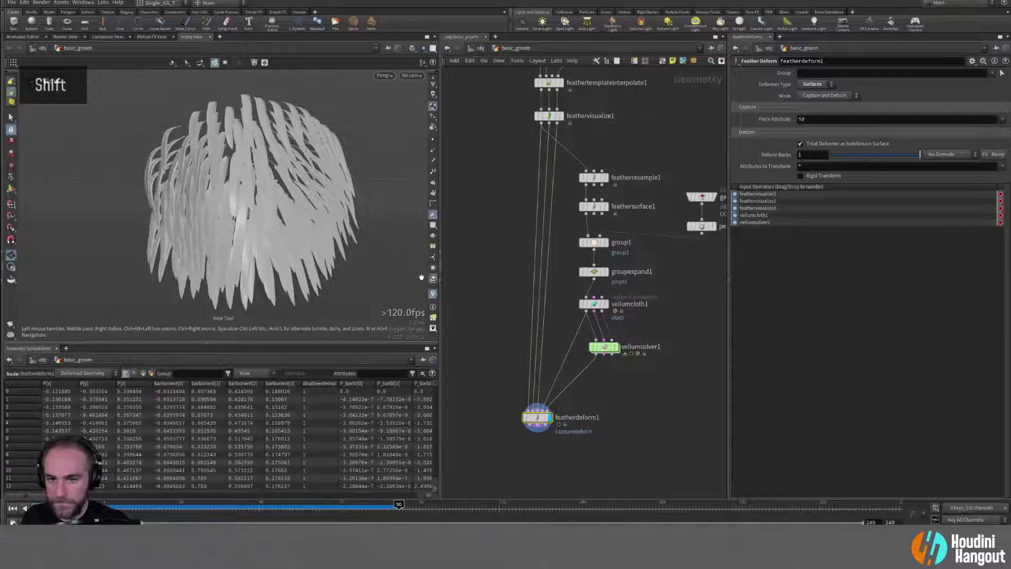
double_click(433, 294)
left_click_drag(247, 227, 250, 224, "alt")
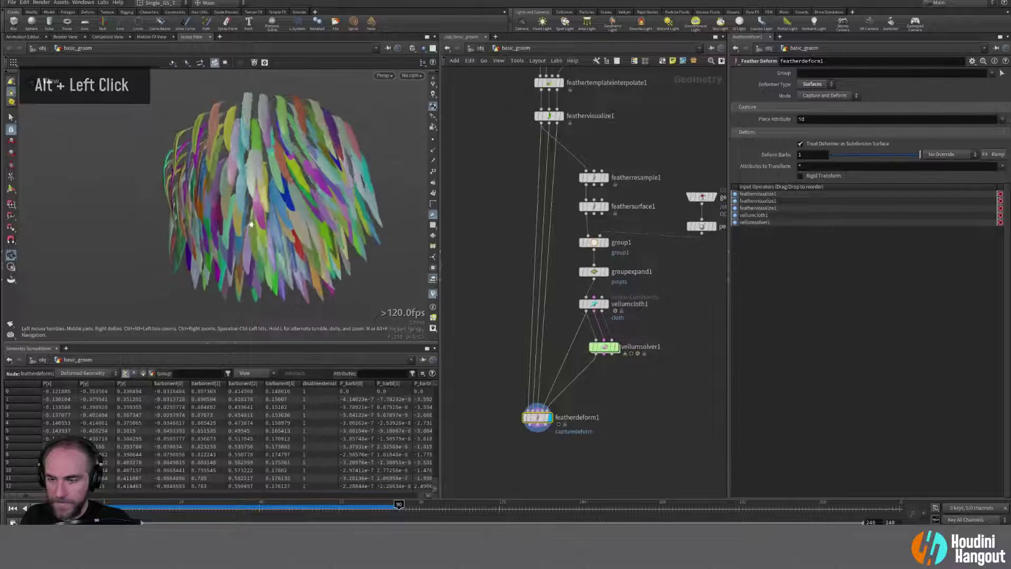
Step: Play the deformed feather simulation from the start with the feathers framed closer
middle_click_drag(251, 224, 232, 211, "alt")
left_click_drag(232, 211, 227, 210, "alt")
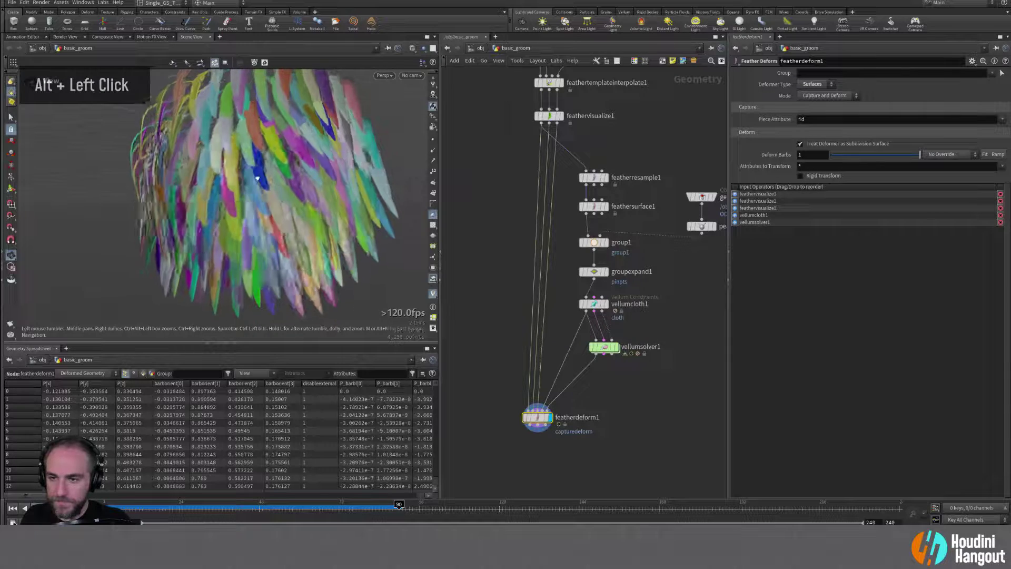
left_click(13, 508)
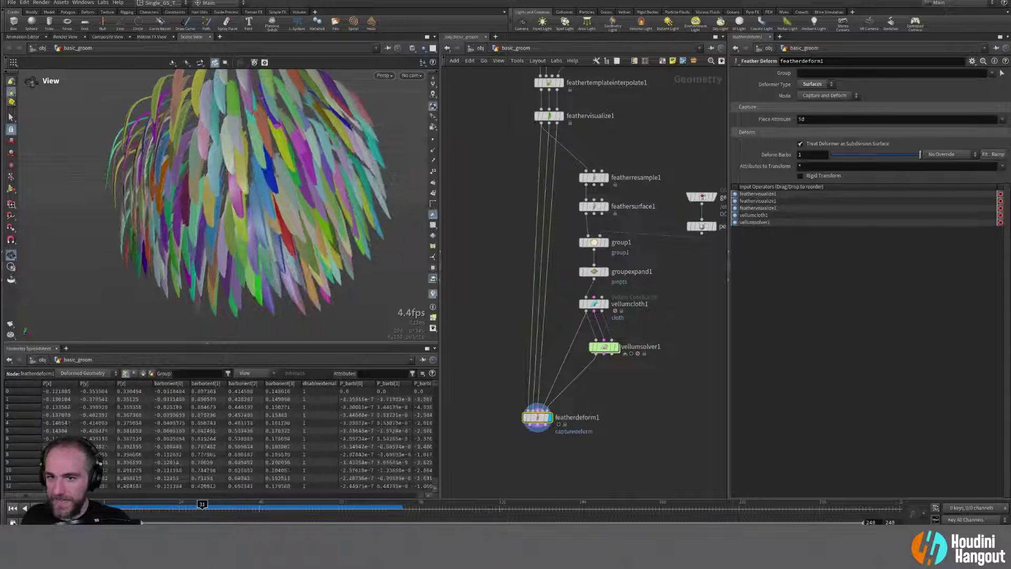
Step: Turn on point display in the viewport and examine the points along the feather shafts up close
left_click(432, 152)
left_click_drag(211, 174, 214, 176, "alt")
middle_click_drag(214, 176, 327, 167, "alt")
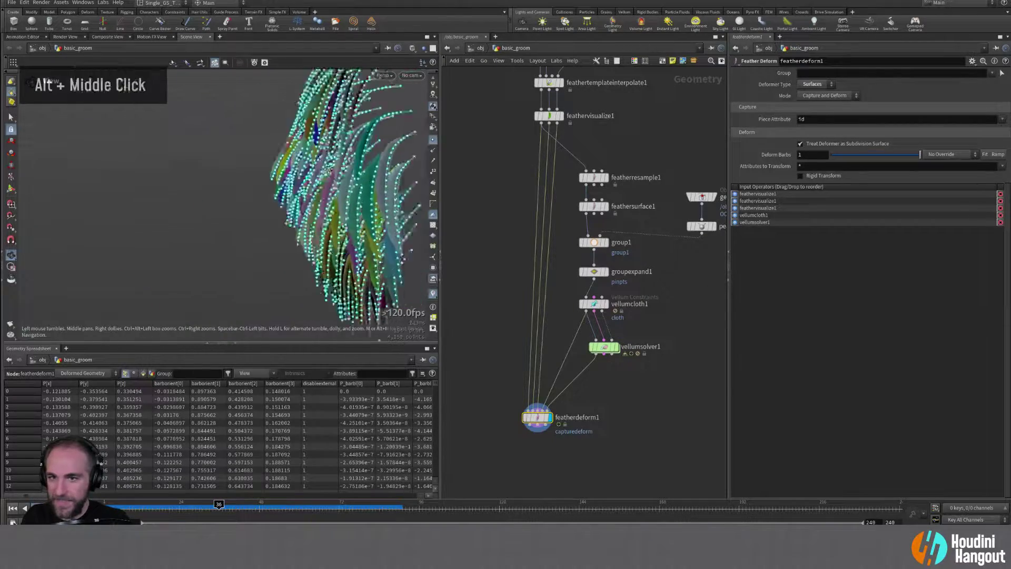
right_click_drag(326, 167, 311, 158, "alt")
left_click_drag(311, 158, 273, 206, "alt")
scroll(357, 194, "up", 2)
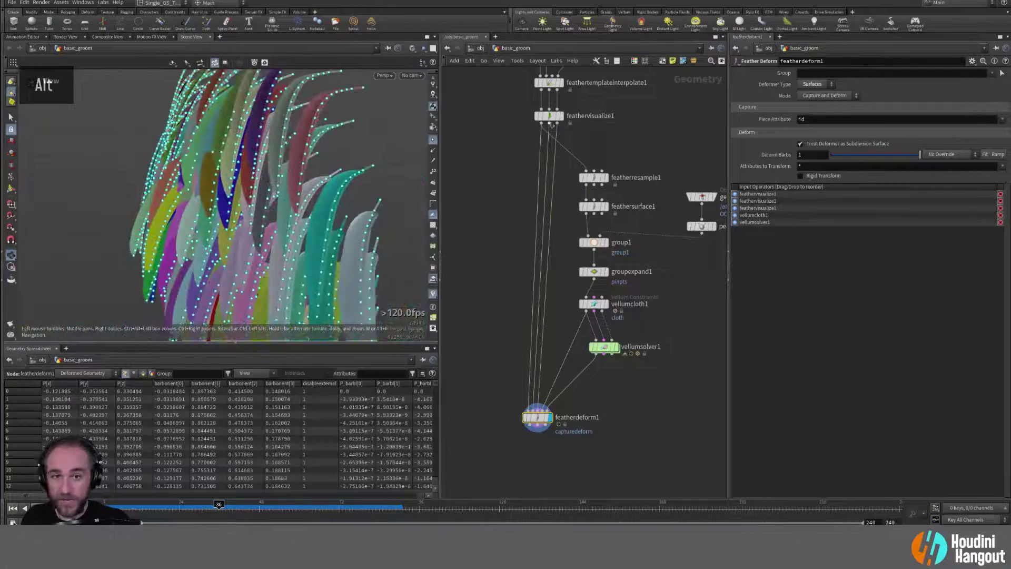
Step: Review the parameters of feathertemplateinterpolate1, feathervisualize1 and featherresample1
middle_click_drag(519, 140, 512, 206)
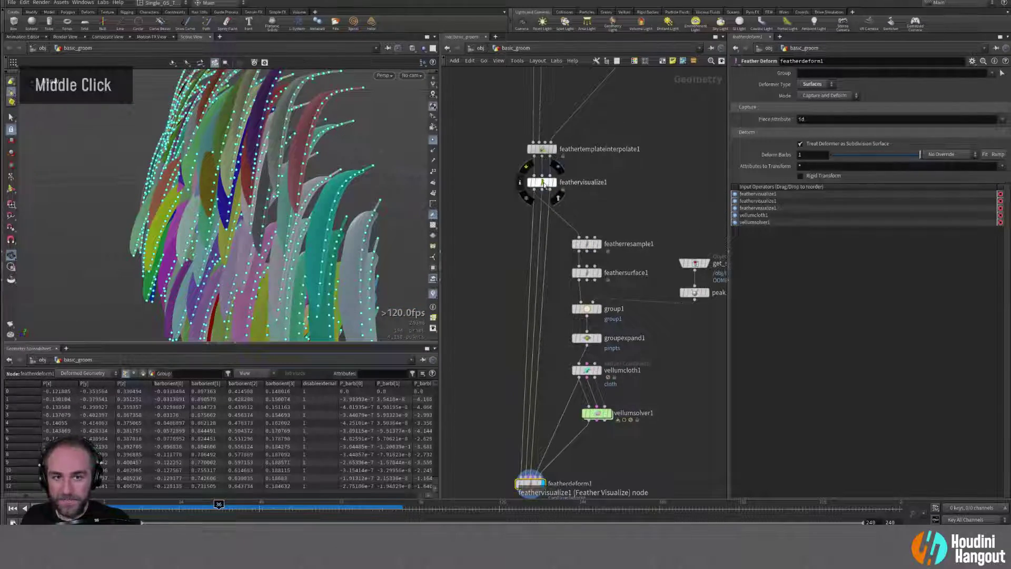
left_click(542, 150)
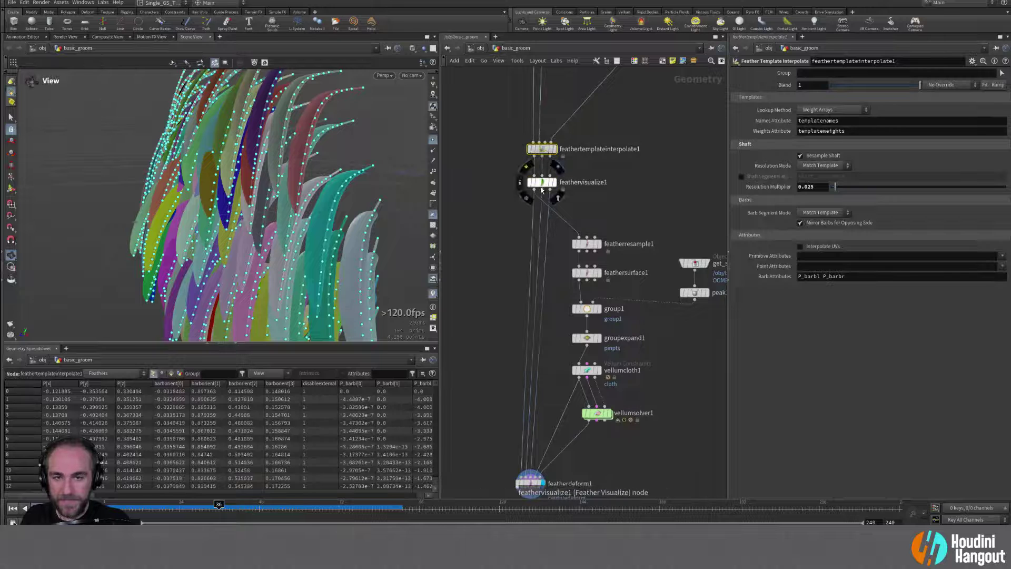
left_click(542, 186)
left_click(586, 244)
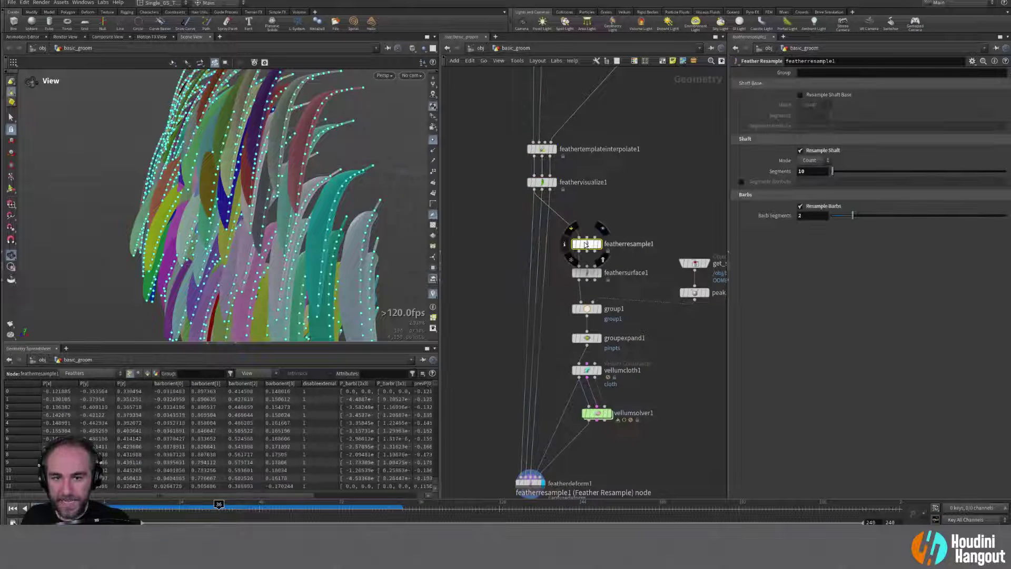
Step: Save the scene at frame 1 and set feathertemplateinterpolate1's shaft Resolution Multiplier to 1
left_click(12, 508)
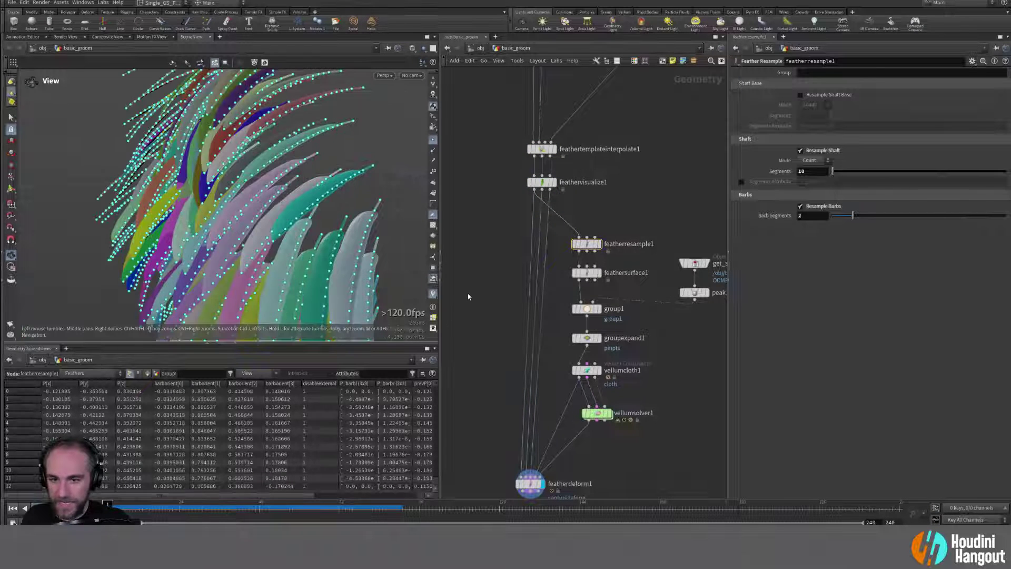
key("ctrl+s")
left_click(542, 148)
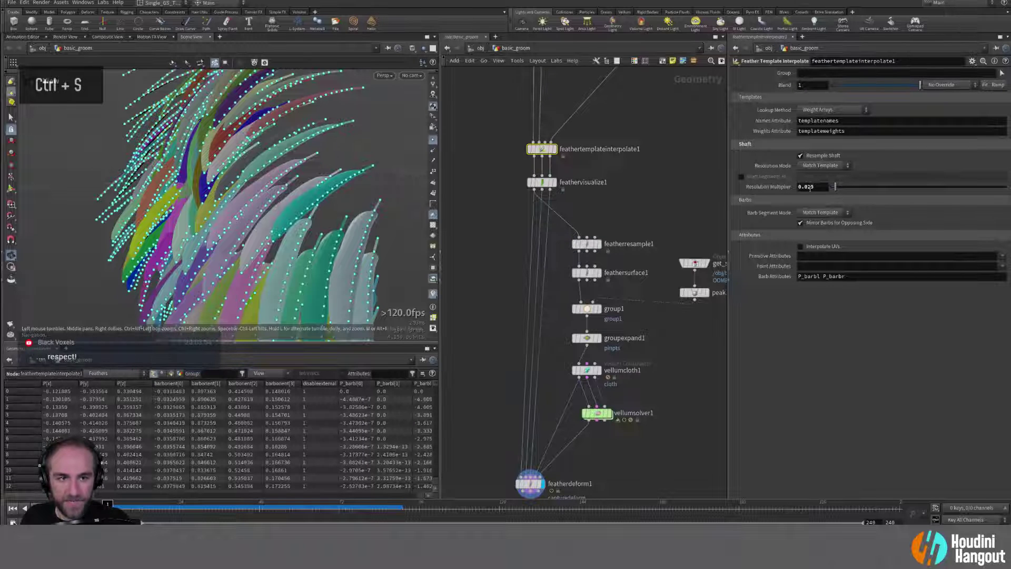
double_click(809, 187)
type("1")
key("Return")
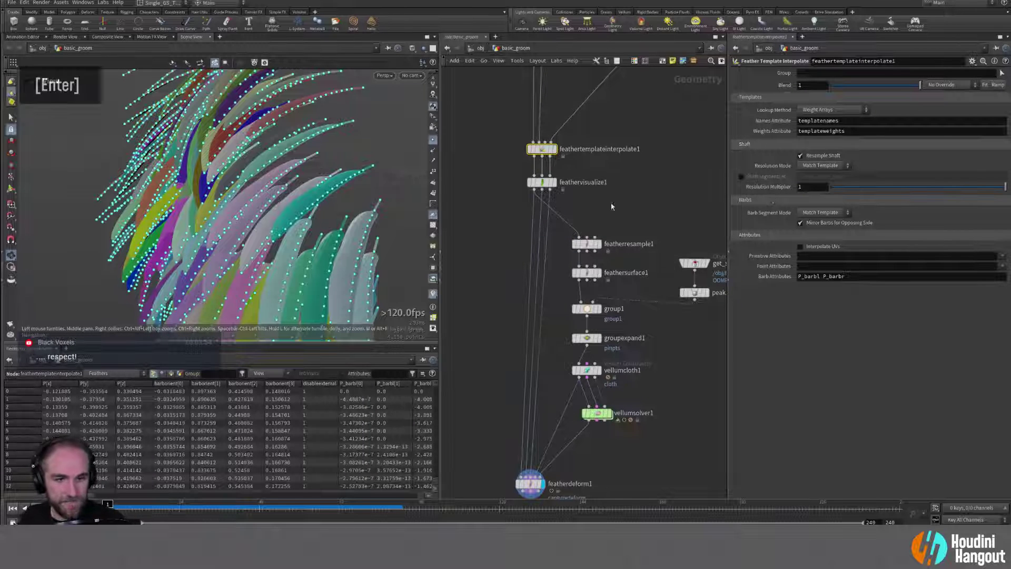
left_click(274, 198, "alt")
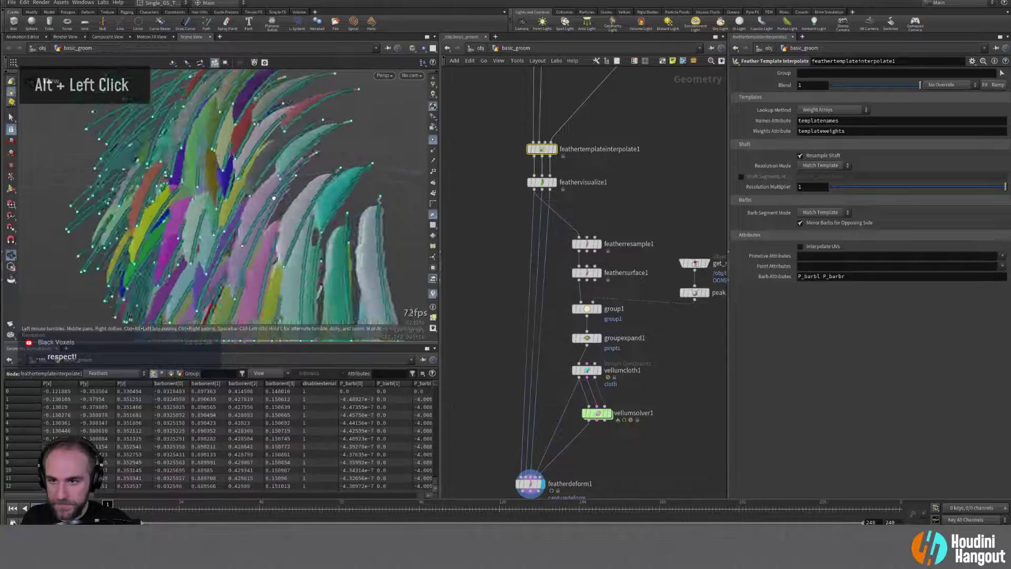
Step: Examine the point density on the feathers and compare the settings of featherdeform1, feathersurface1 and featherresample1
left_click_drag(273, 198, 311, 199, "alt")
right_click_drag(312, 200, 359, 253, "alt")
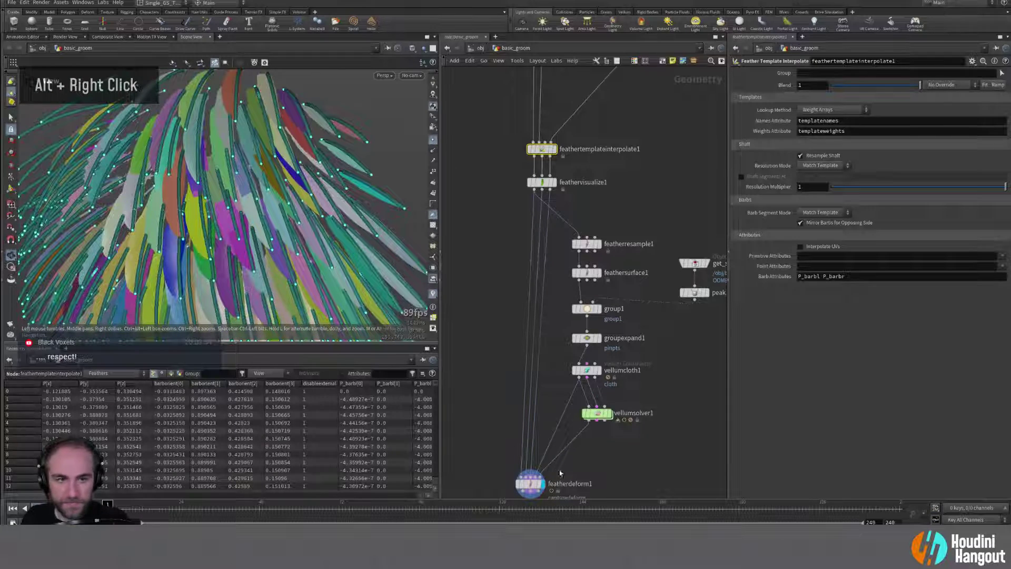
left_click(530, 484)
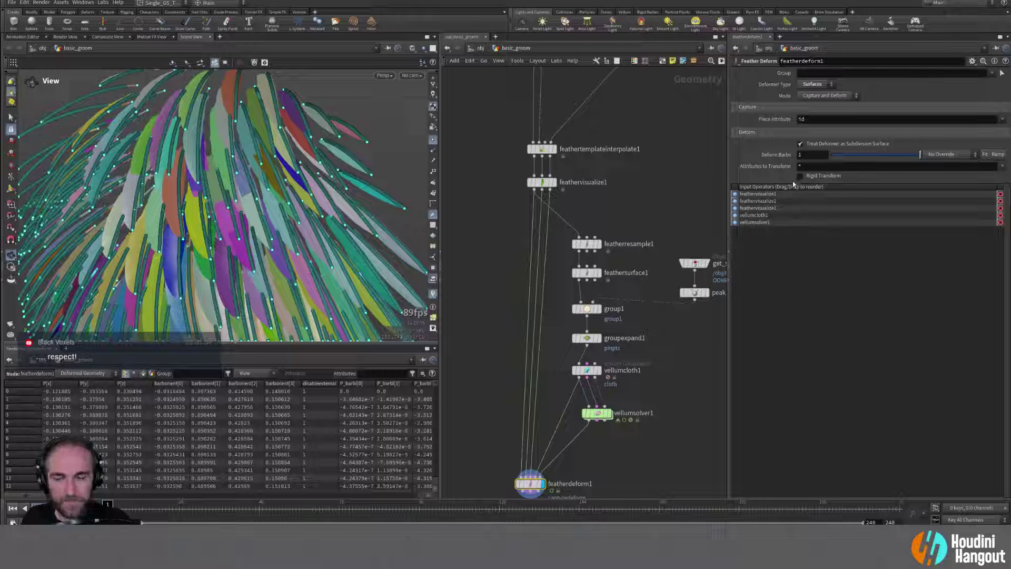
left_click(587, 246)
left_click_drag(233, 209, 265, 244, "alt")
double_click(596, 274)
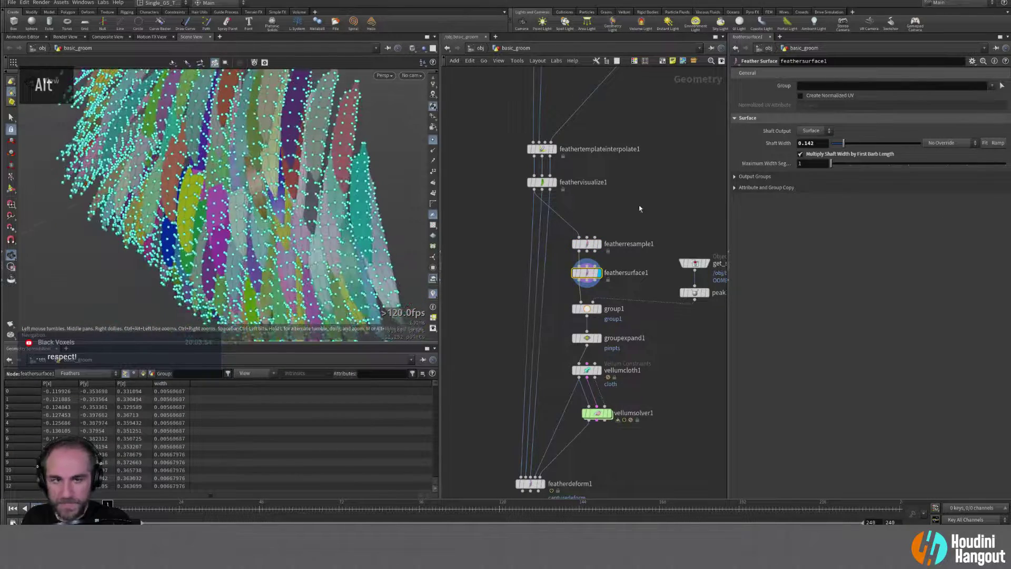
left_click(586, 243)
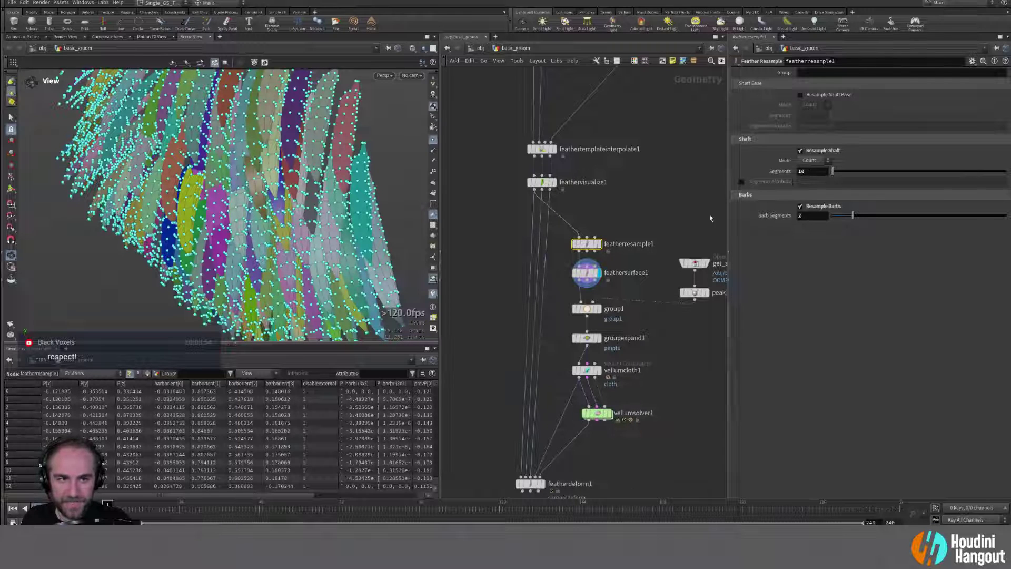
middle_click_drag(562, 288, 592, 222, "alt")
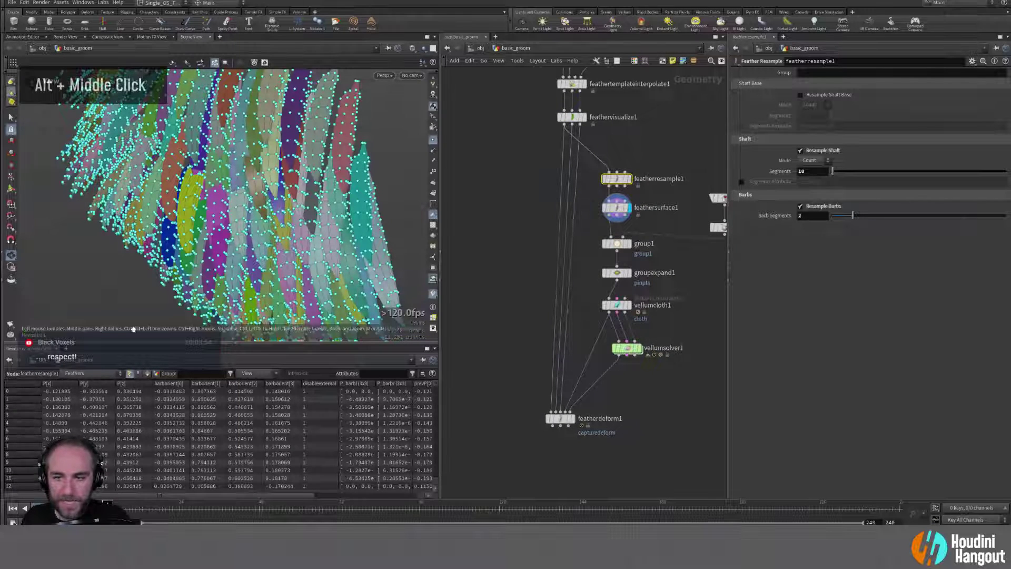
Step: Display featherdeform1, turn off point display and inspect the whole deformed groom during the simulation
double_click(560, 419)
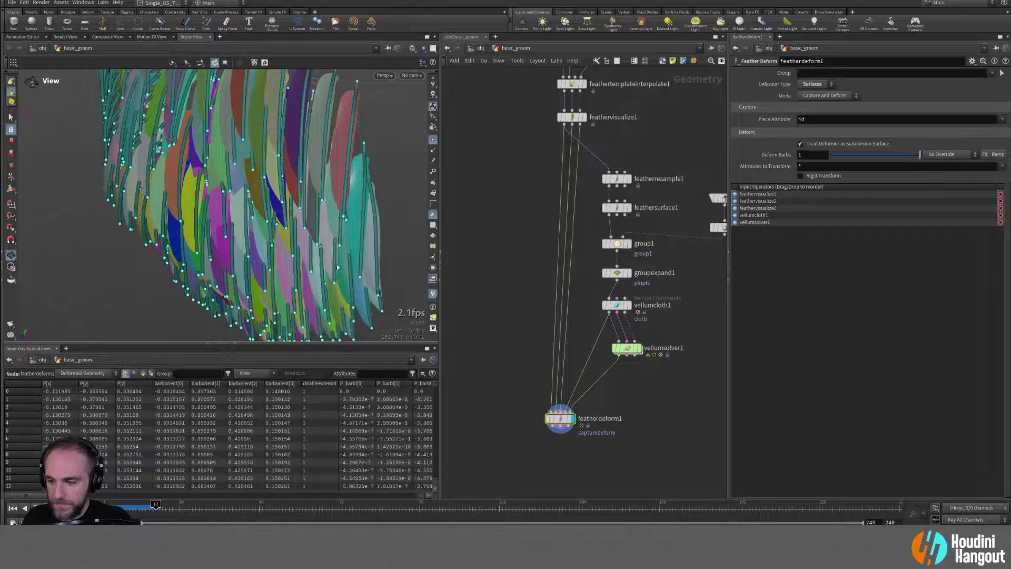
left_click(433, 141)
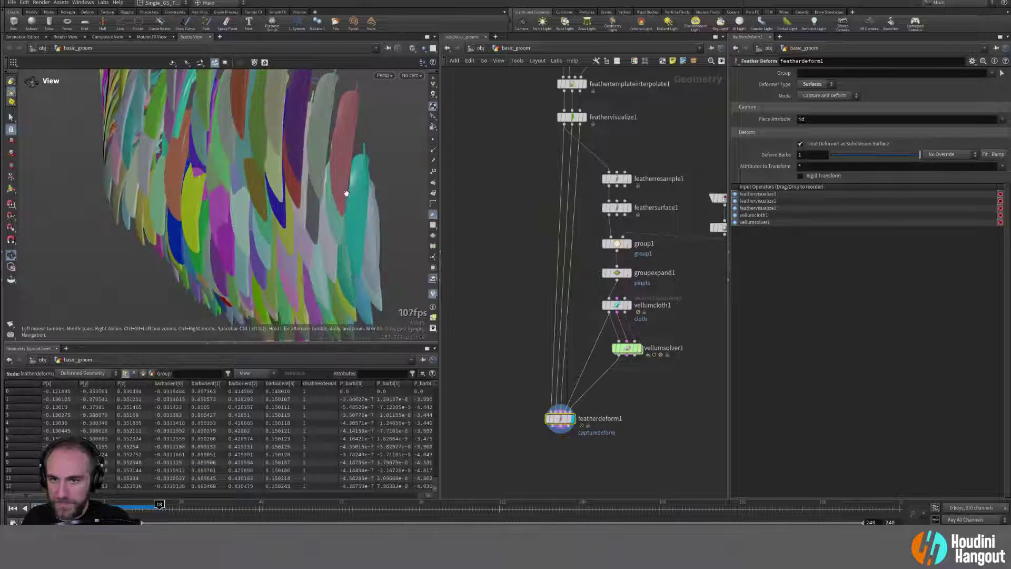
left_click_drag(342, 192, 350, 169, "alt")
right_click_drag(350, 169, 259, 219, "alt")
left_click_drag(260, 219, 283, 232, "alt")
middle_click_drag(284, 232, 269, 176, "alt")
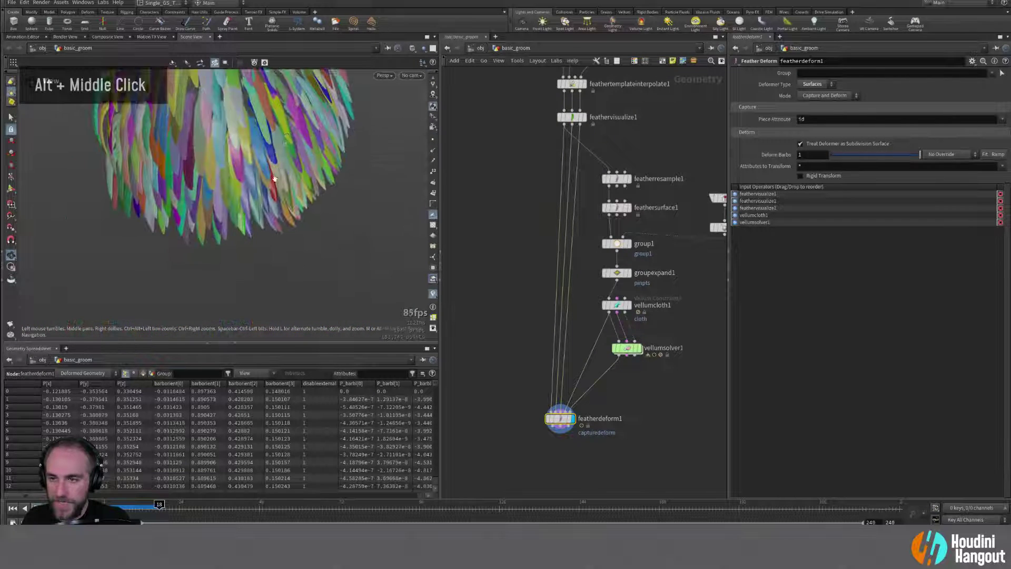
left_click_drag(268, 176, 259, 179, "alt")
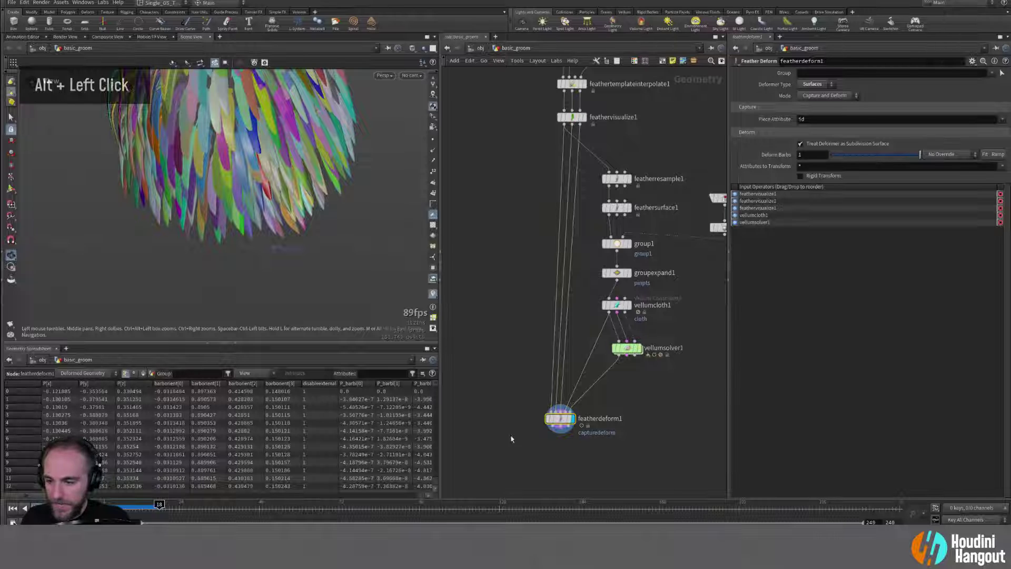
Step: Add a File Cache node below featherdeform1, connected to its first output, and display it
middle_click_drag(511, 439, 512, 434, "alt")
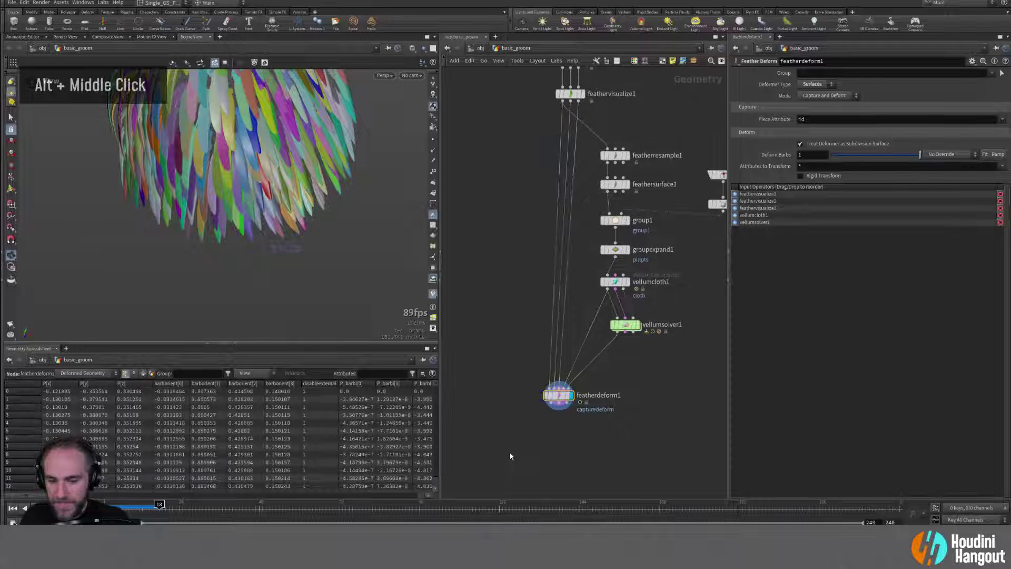
key("Tab")
type("file c")
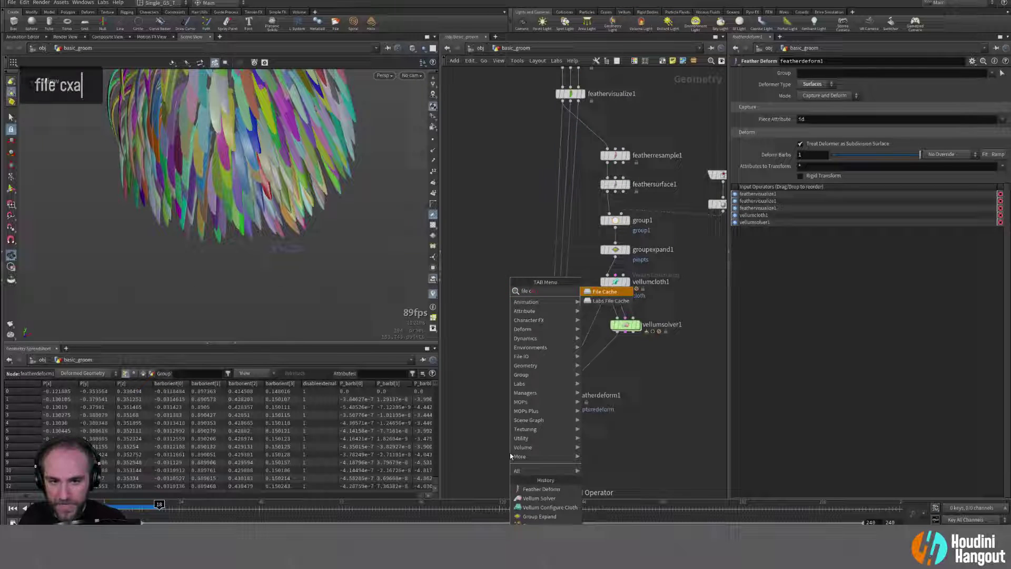
key("Return")
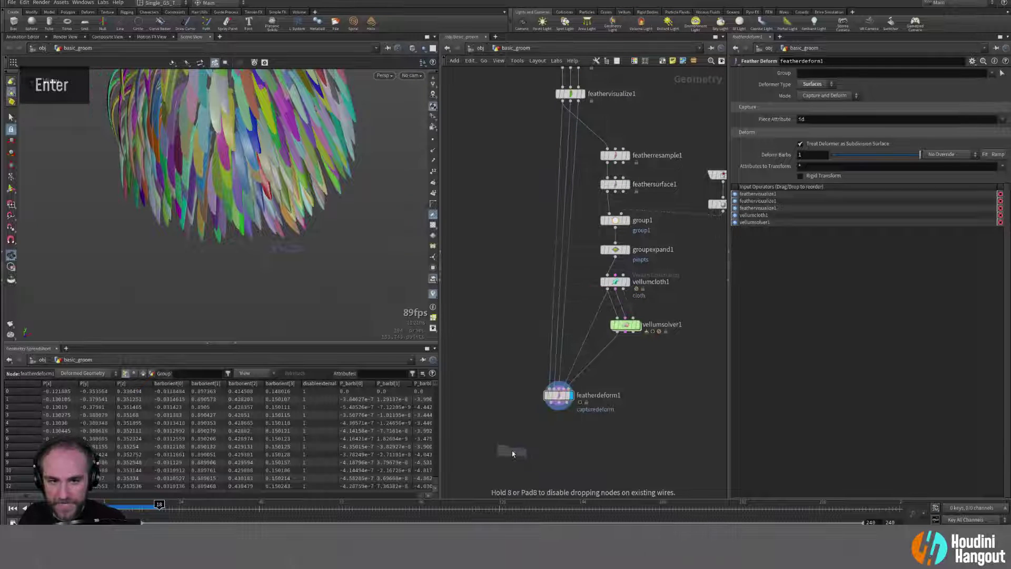
left_click(548, 422)
left_click_drag(548, 420, 553, 445)
left_click(561, 426)
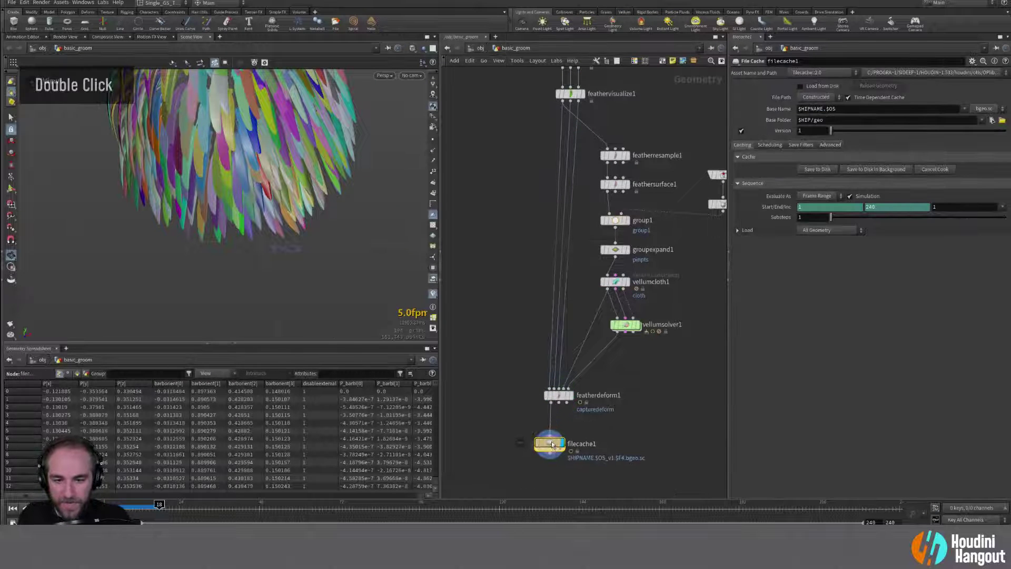
Step: Rename the file cache node as deforming_feathers
left_click(581, 444)
type("def")
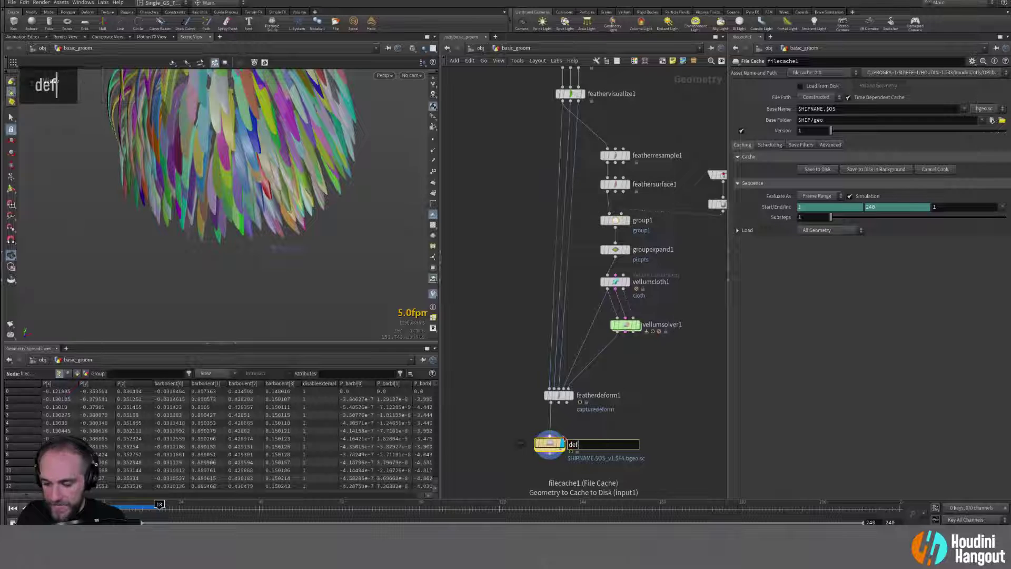
type("orming_feathers")
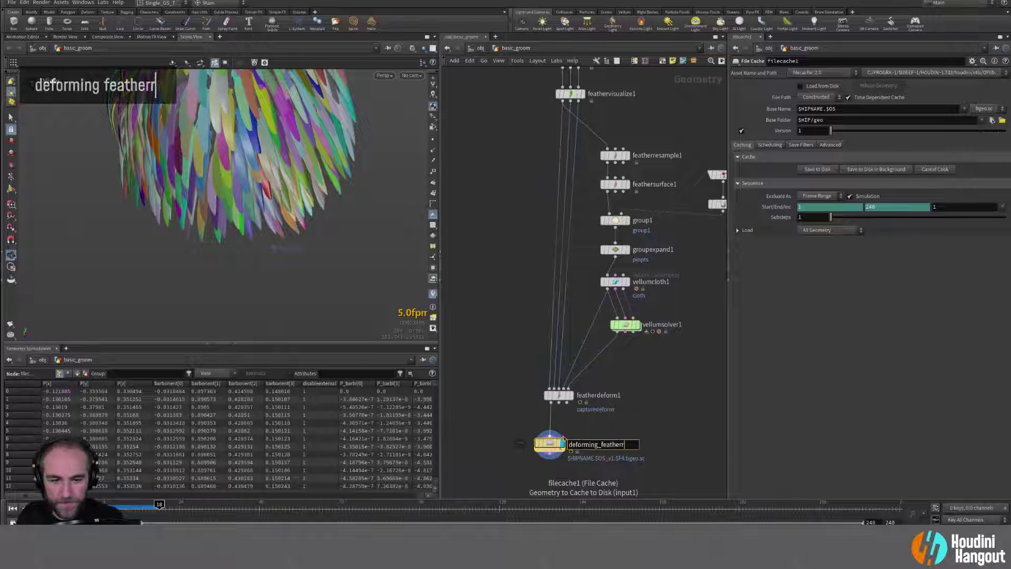
key("Return")
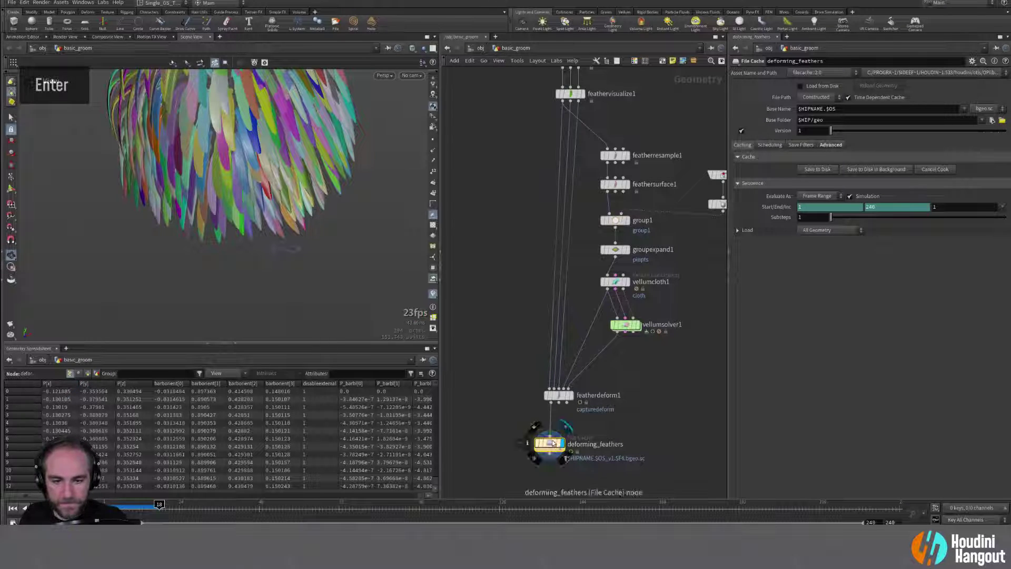
Step: Save the scene and start caching deforming_feathers to disk in the background for frames 1 to 240
key("ctrl+s")
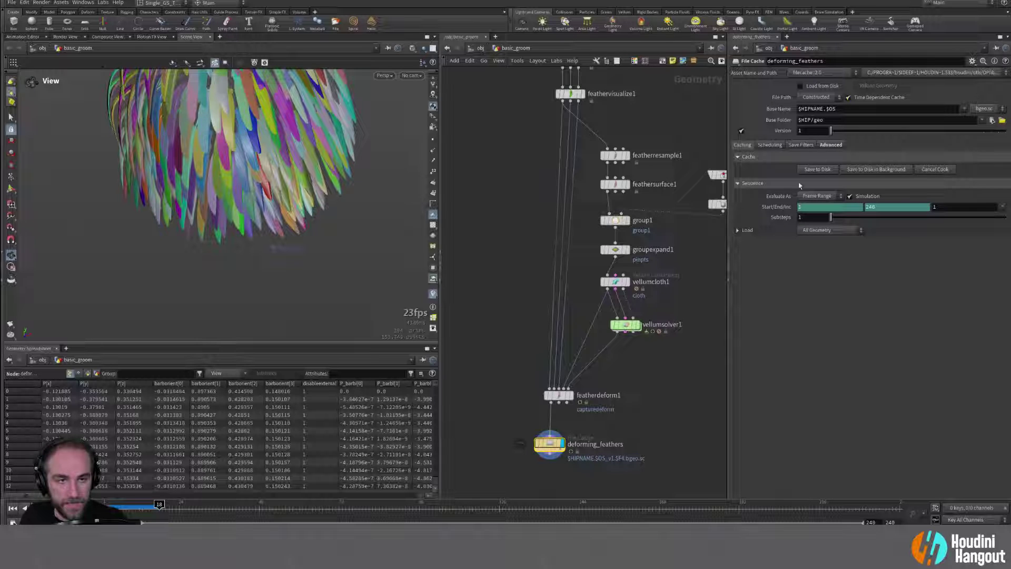
left_click(872, 170)
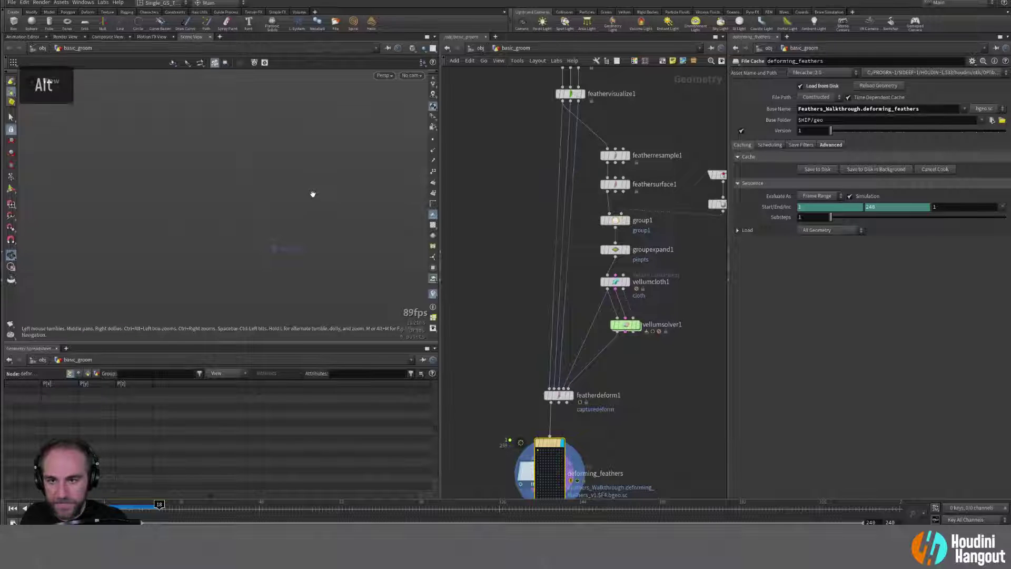
right_click_drag(314, 194, 325, 156, "alt")
middle_click_drag(324, 155, 235, 222, "alt")
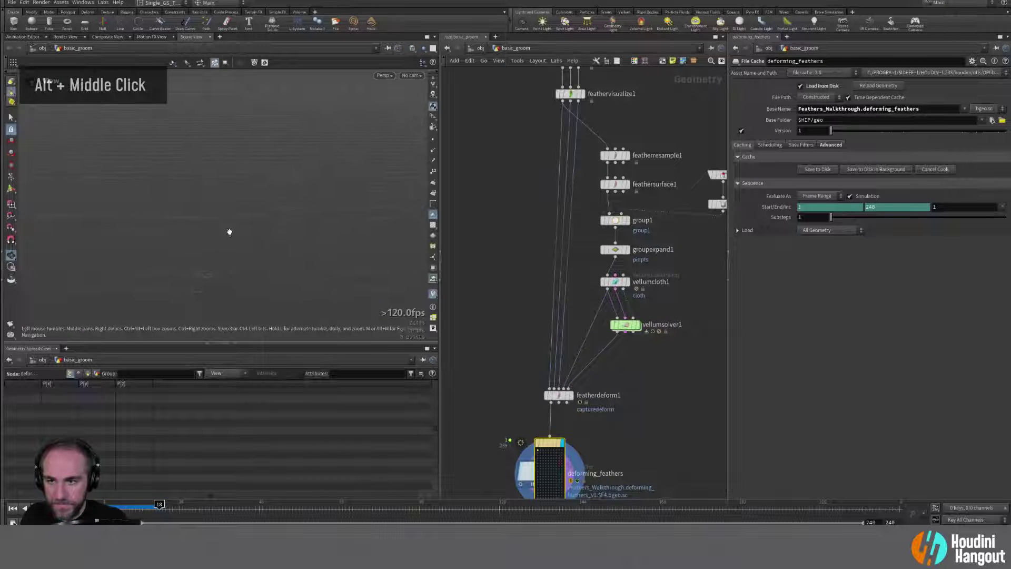
Step: Display feathervisualize1 and frame the whole feather groom in the viewport
double_click(576, 95)
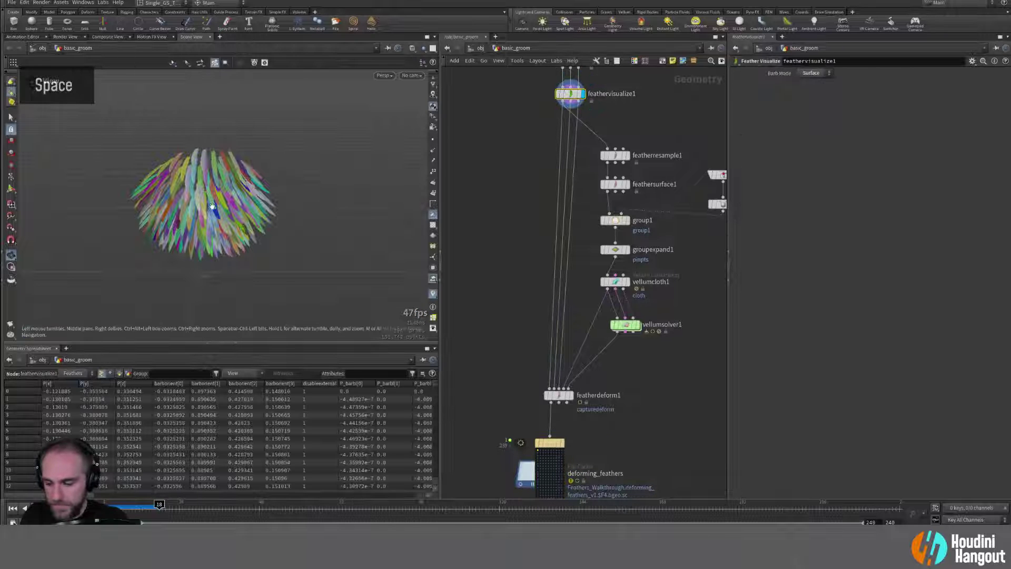
key("space+g")
mouse_move(211, 206)
left_mouse_down("alt")
mouse_move(253, 187)
mouse_move(226, 203)
left_mouse_up("alt")
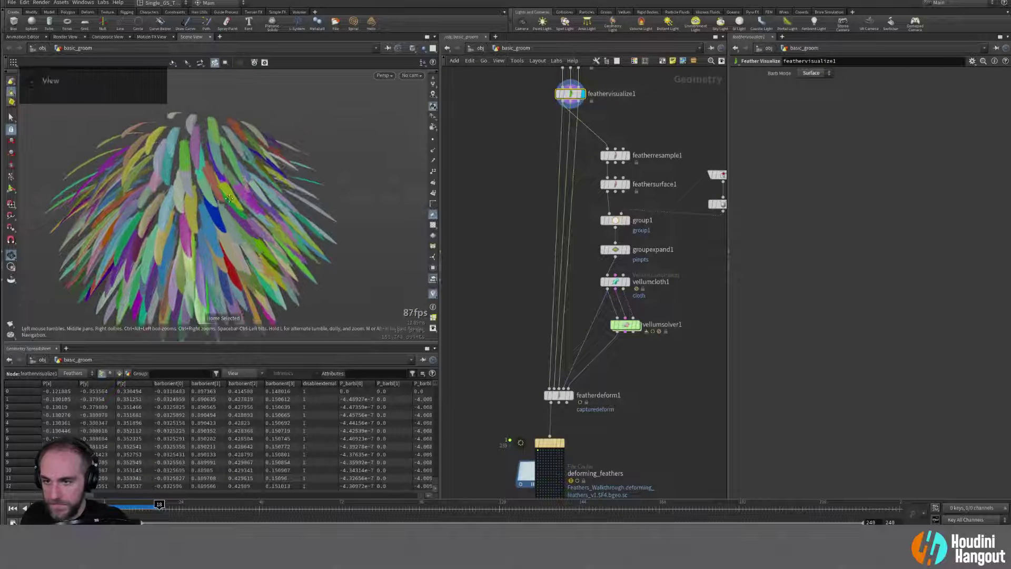
right_click_drag(203, 208, 198, 203, "alt")
middle_click_drag(199, 204, 208, 194, "alt")
Step: Display the deforming_feathers cache and check its first cached frames by playing from frame 1
mouse_move(565, 446)
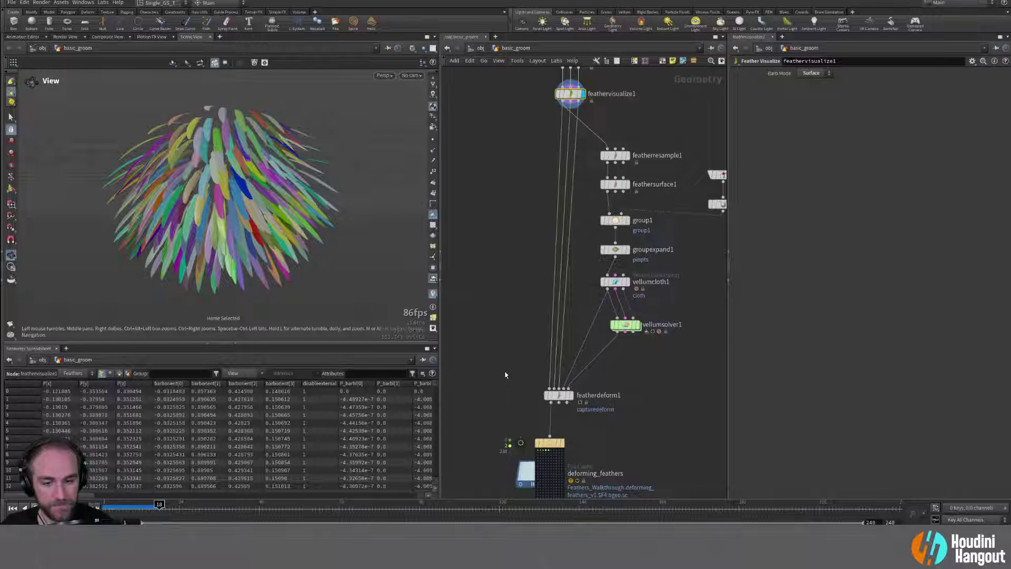
double_click(526, 461)
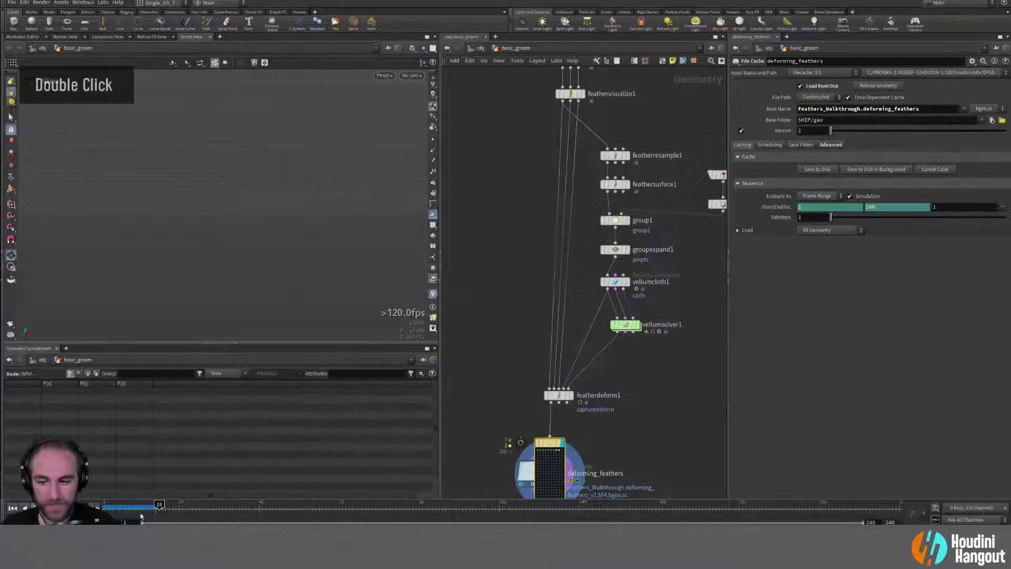
left_click_drag(149, 508, 105, 510)
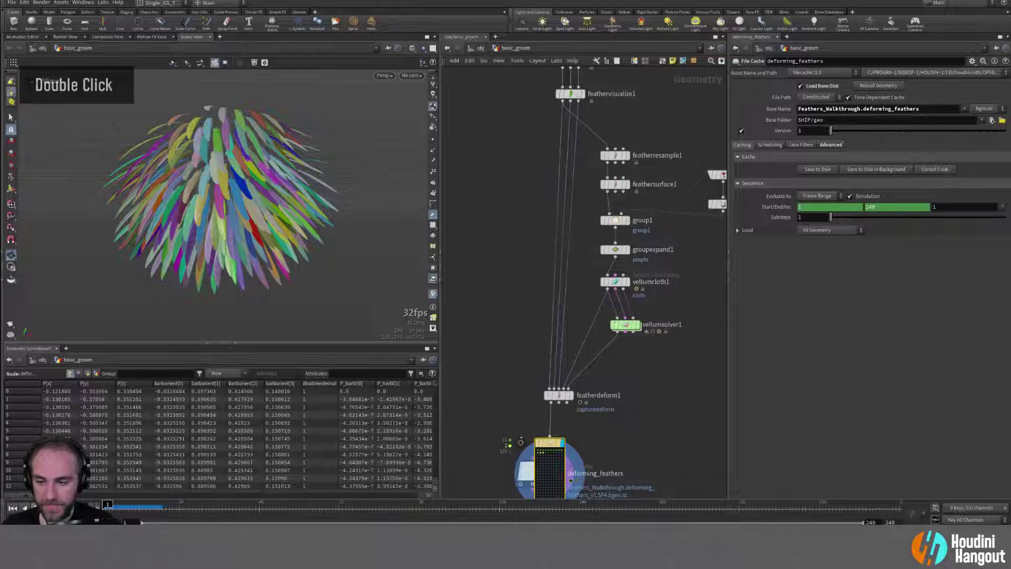
key("Up")
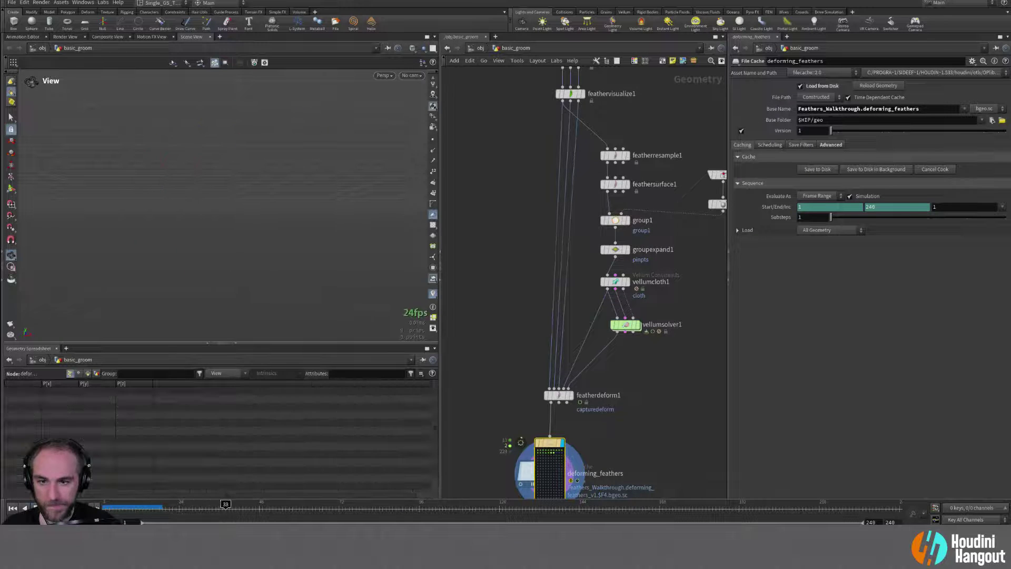
left_click(106, 508)
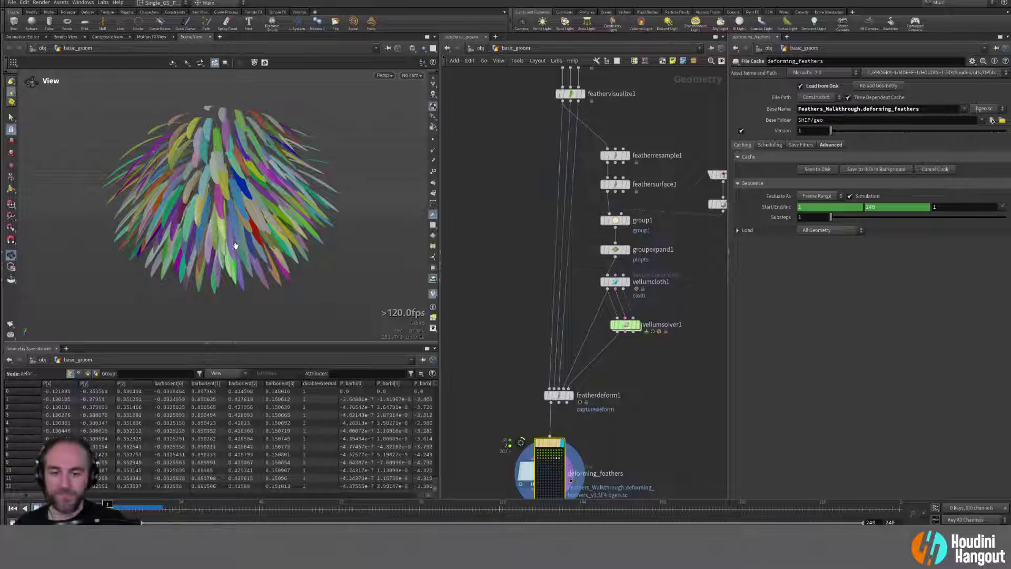
Step: Play back the cached feather motion from deforming_feathers closer up and return to frame 1
left_click(561, 400)
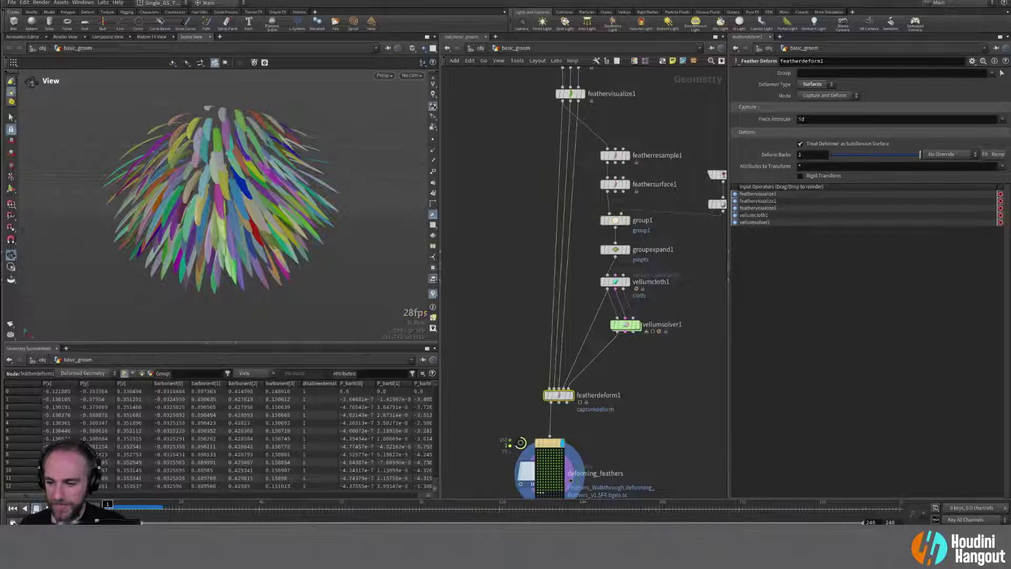
double_click(224, 4)
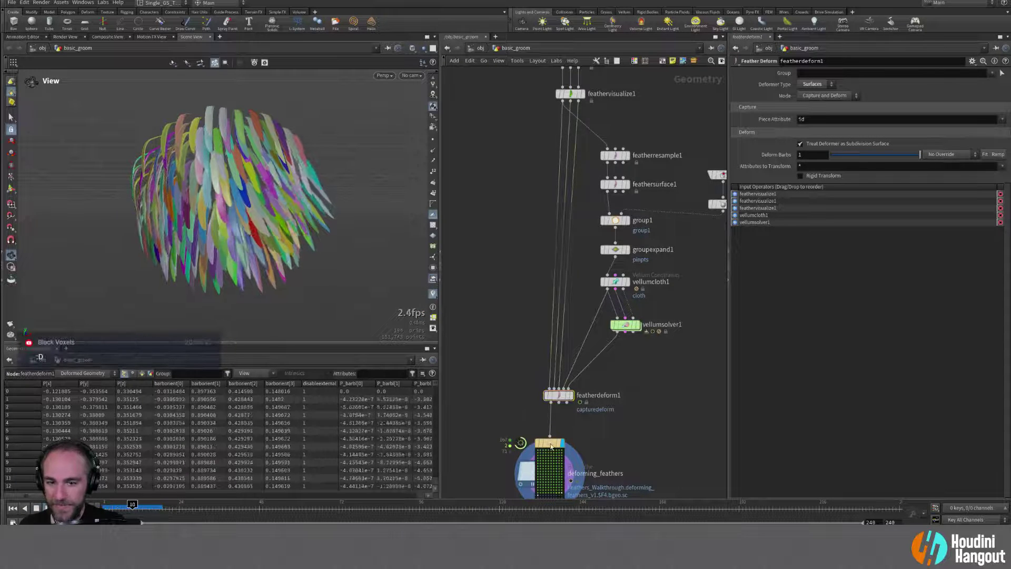
left_click(549, 458)
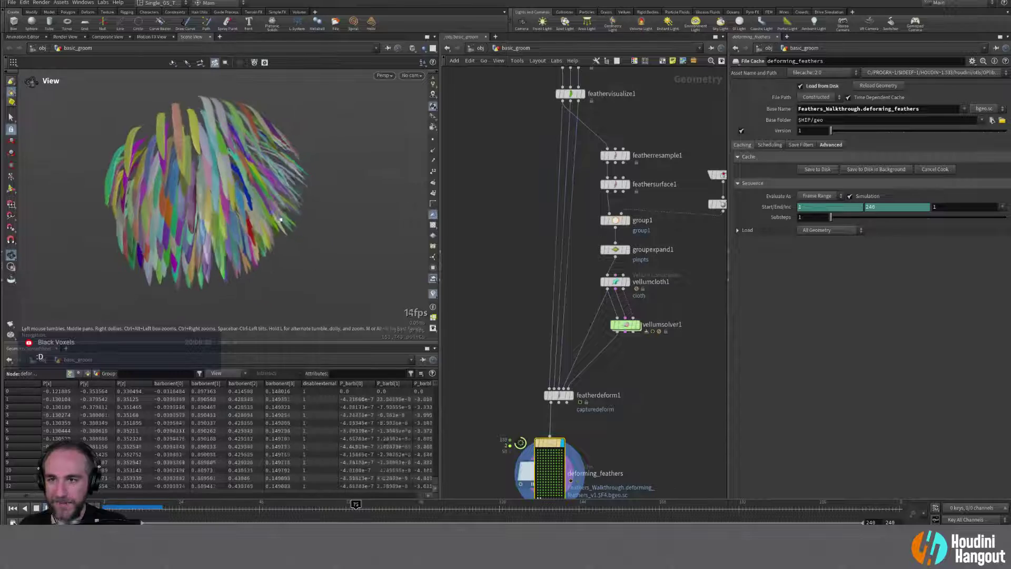
right_click_drag(281, 220, 222, 159)
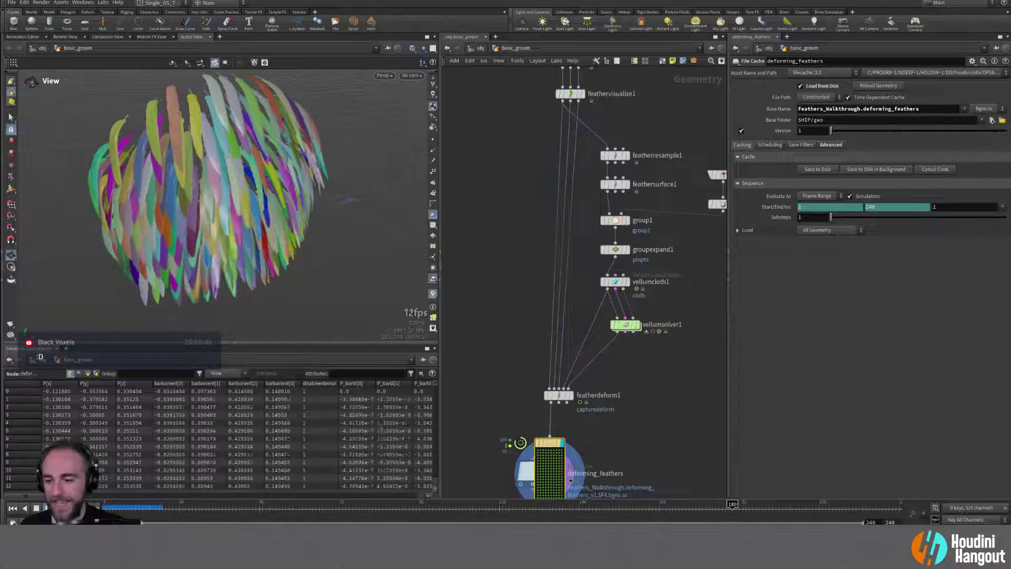
left_click(13, 509)
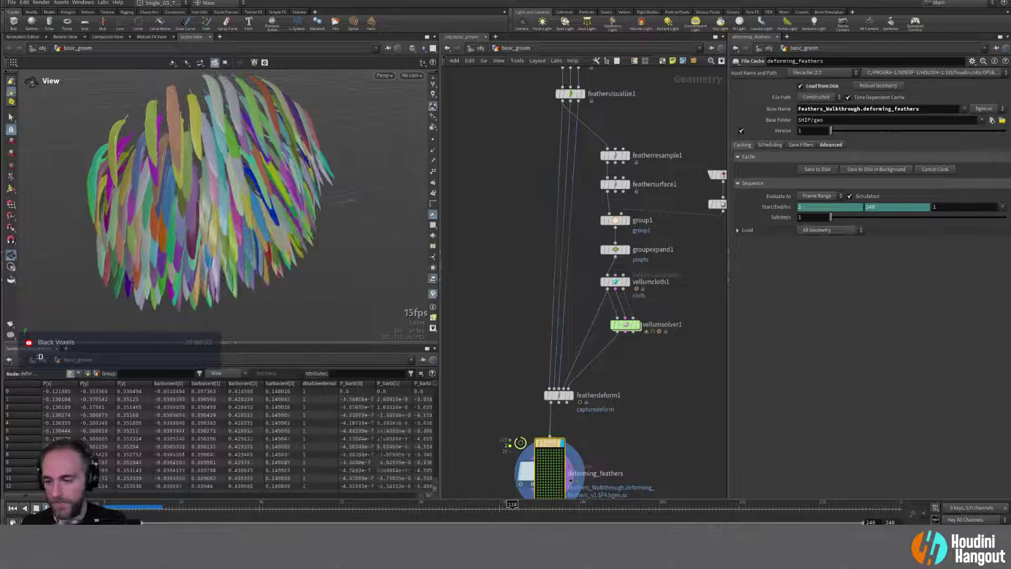
left_click(13, 509)
Step: Review the node chain from feathertemplateinterpolate1 down to deforming_feathers and save the scene
middle_click_drag(472, 221, 510, 287)
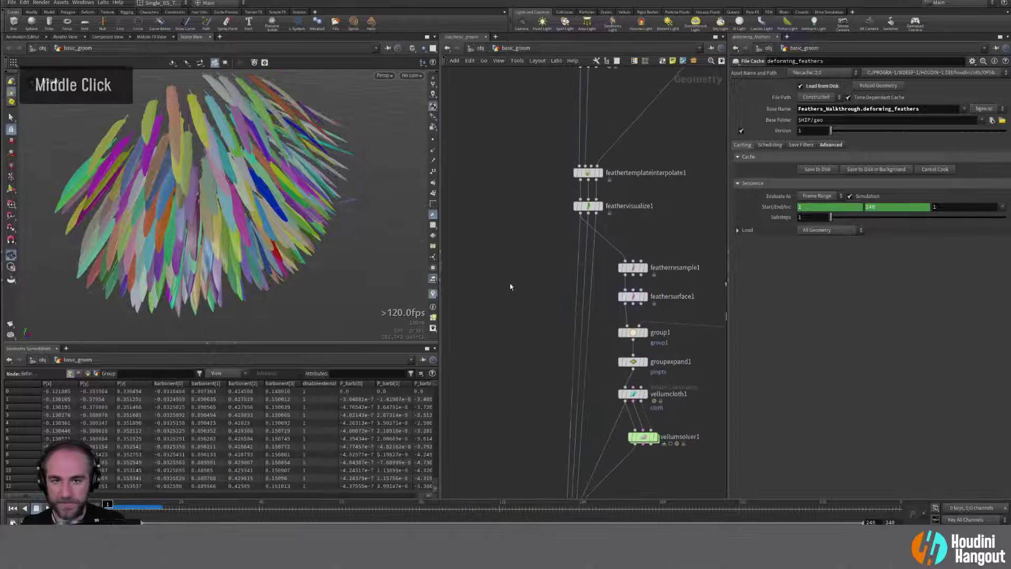
scroll(511, 300, "up", 3)
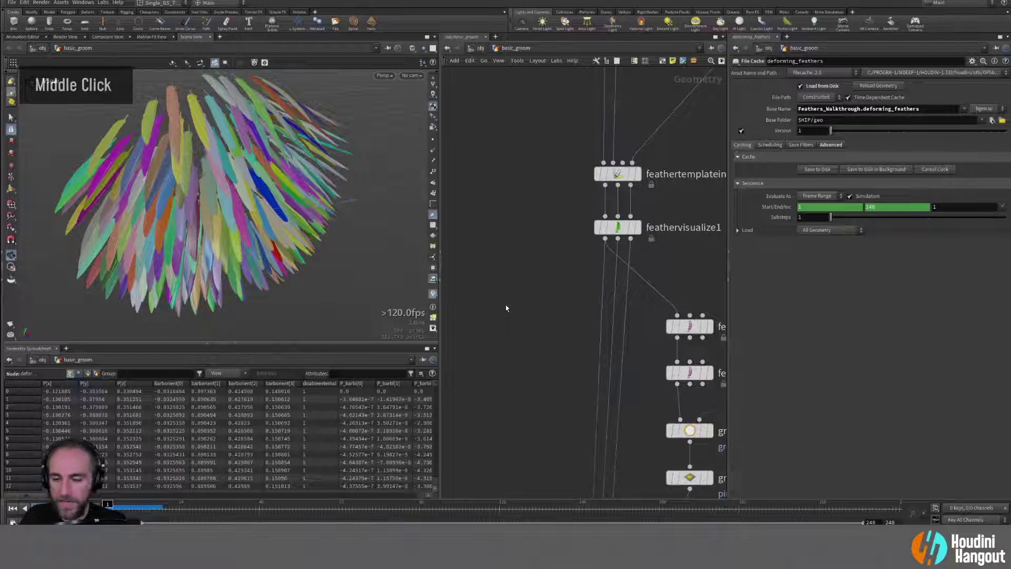
middle_click_drag(506, 307, 491, 124)
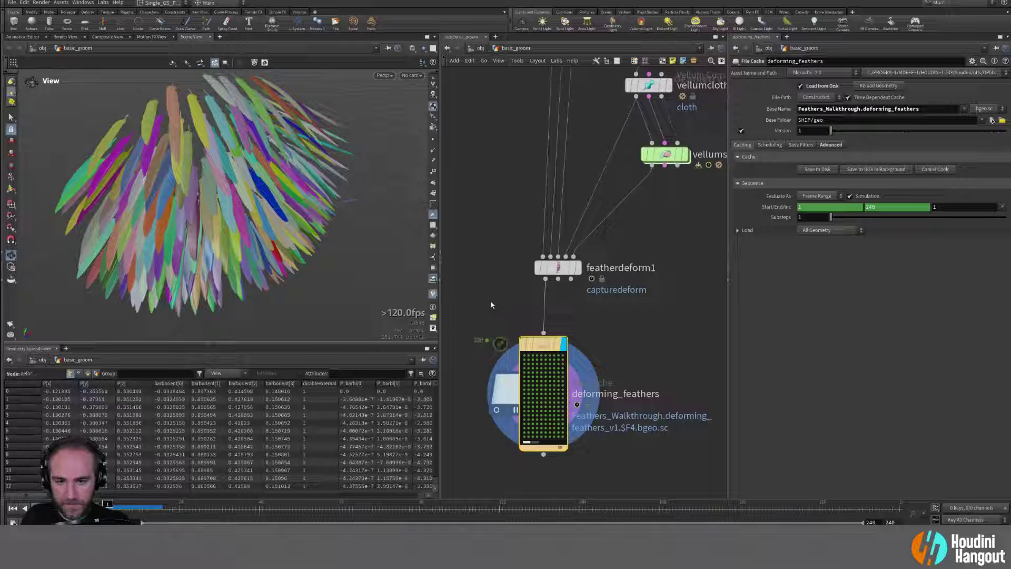
key("ctrl+s")
middle_click_drag(499, 251, 558, 245)
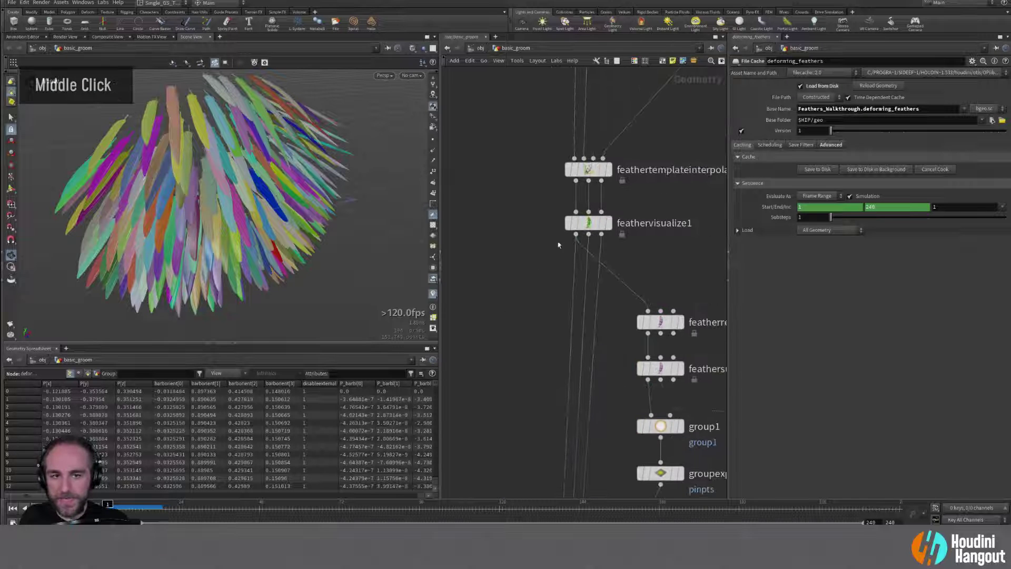
left_click(588, 222)
key("Tab")
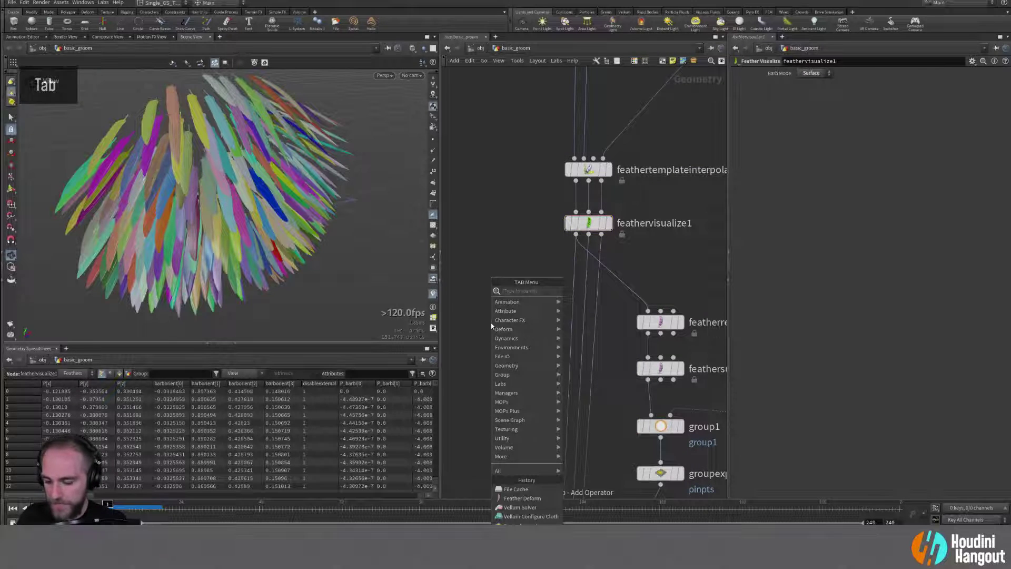
type("feather de")
key("Return")
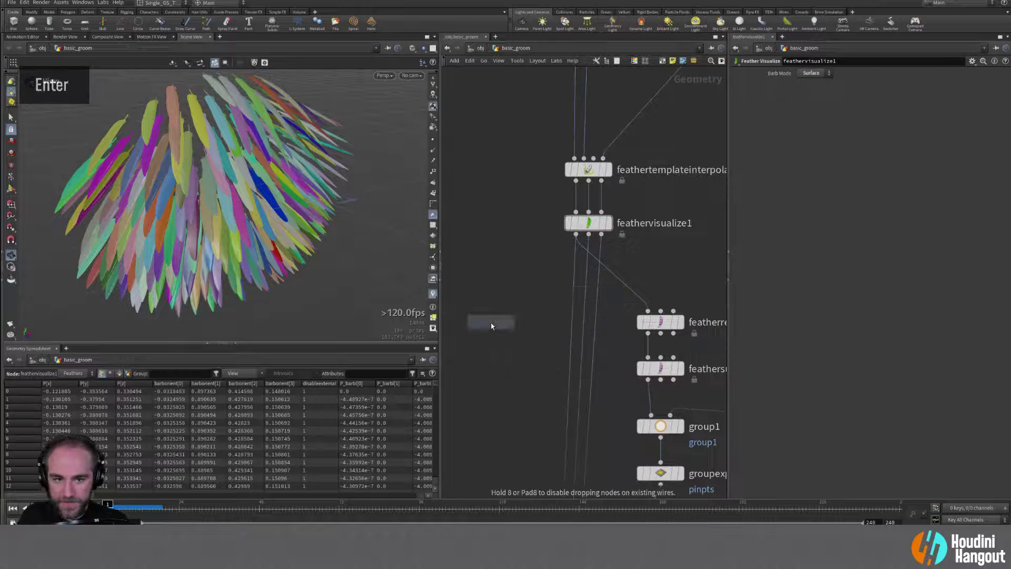
key("Escape")
Step: Insert a Feather Deintersect node on the three wires leaving feathervisualize1, move it beside the Vellum branch and display its result
key("Tab")
type("dein")
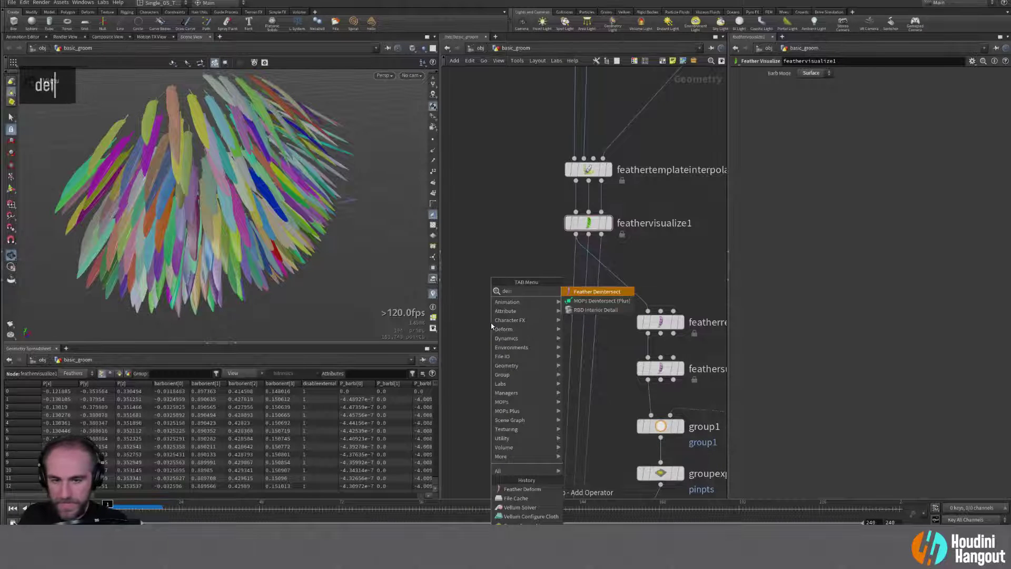
key("Return")
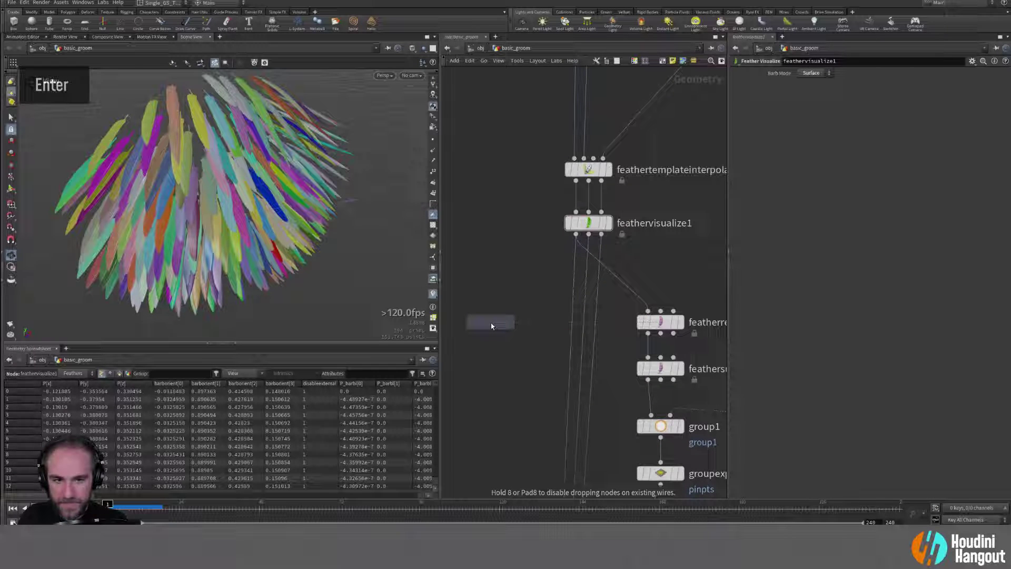
left_click(577, 291)
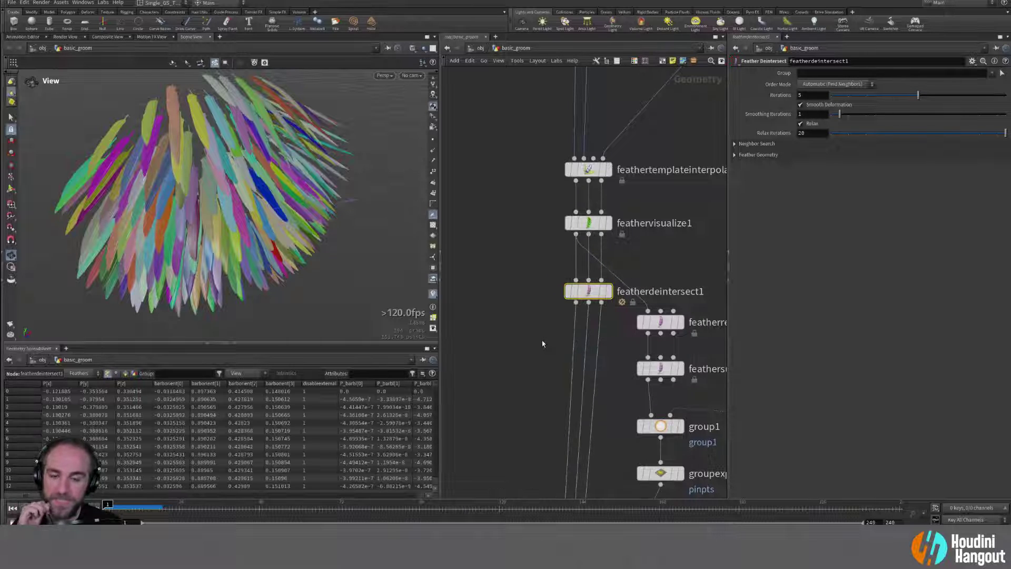
left_click_drag(591, 290, 541, 311)
left_click(557, 312)
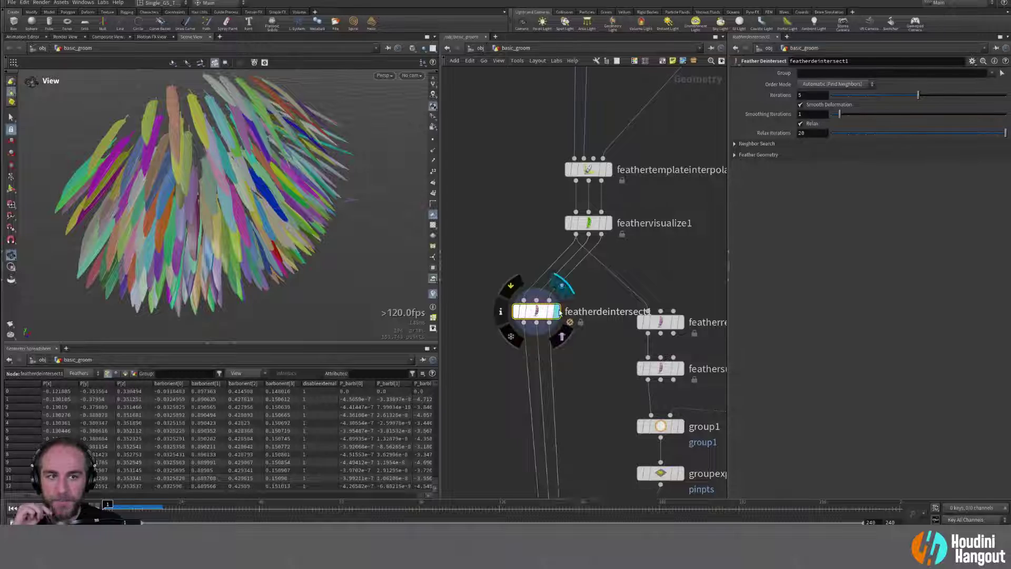
Step: Set featherdeintersect1's Smoothing Iterations to 5 and its Iterations to 10
left_click_drag(243, 180, 271, 170, "alt")
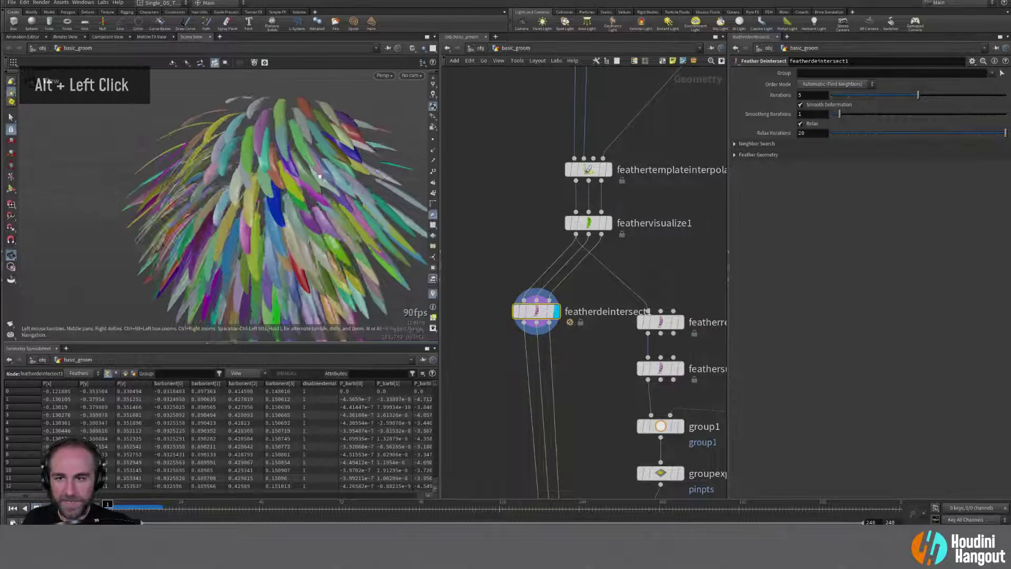
right_click_drag(271, 170, 279, 168, "alt")
left_click_drag(279, 167, 248, 169, "alt")
right_click_drag(248, 169, 249, 169, "alt")
left_click_drag(249, 170, 273, 165, "alt")
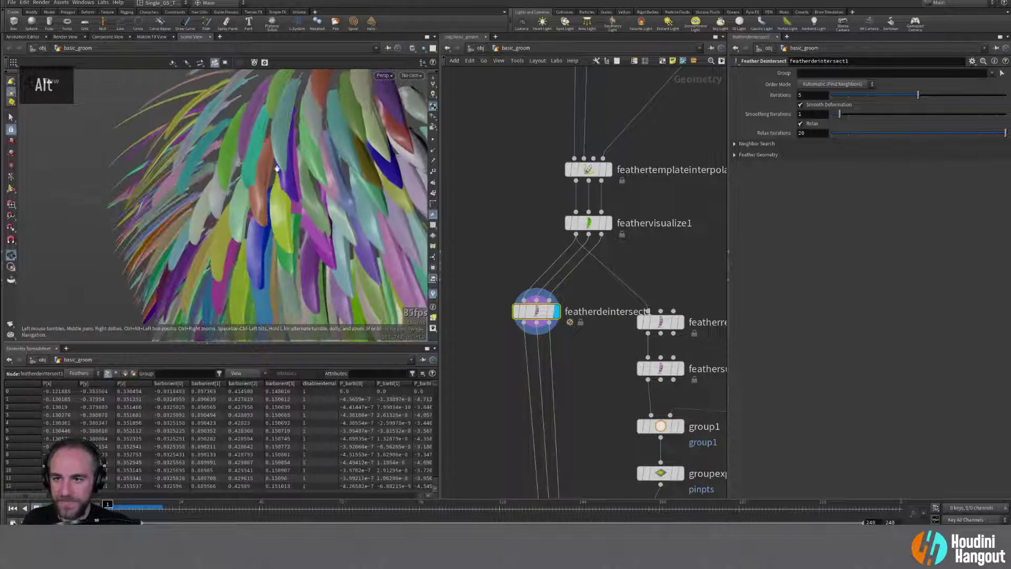
left_click_drag(847, 115, 875, 114)
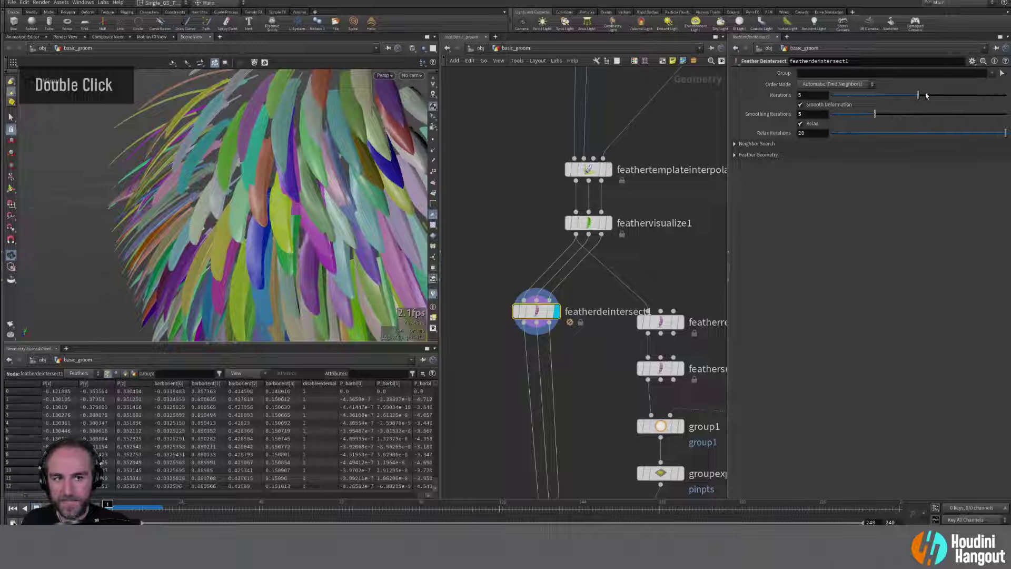
left_click_drag(927, 96, 1006, 96)
Step: Lower featherdeintersect1's Relax Iterations to 0 and expand its Neighbor Search and Feather Geometry settings
left_click_drag(248, 174, 211, 184, "alt")
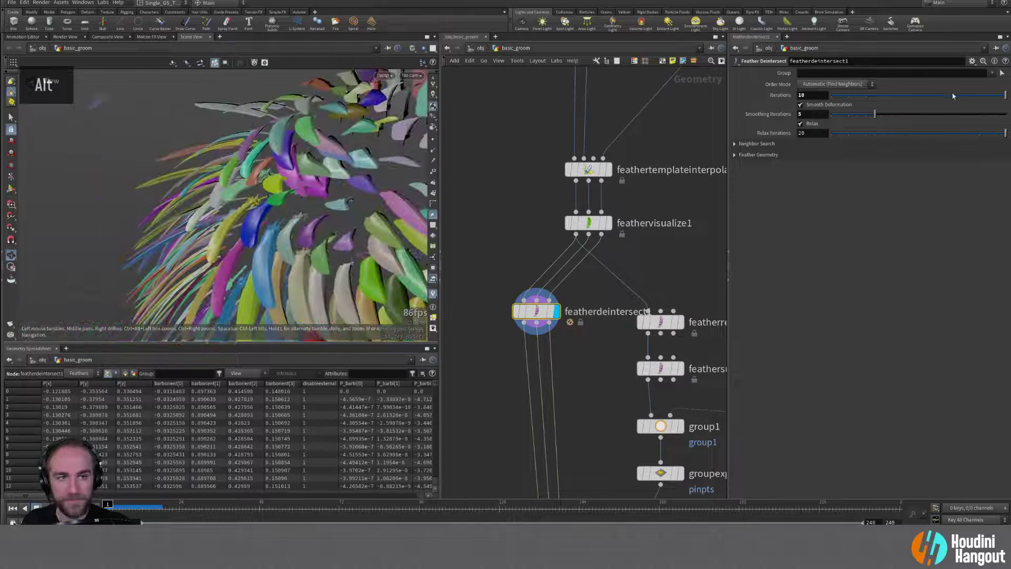
left_click_drag(953, 96, 1009, 98)
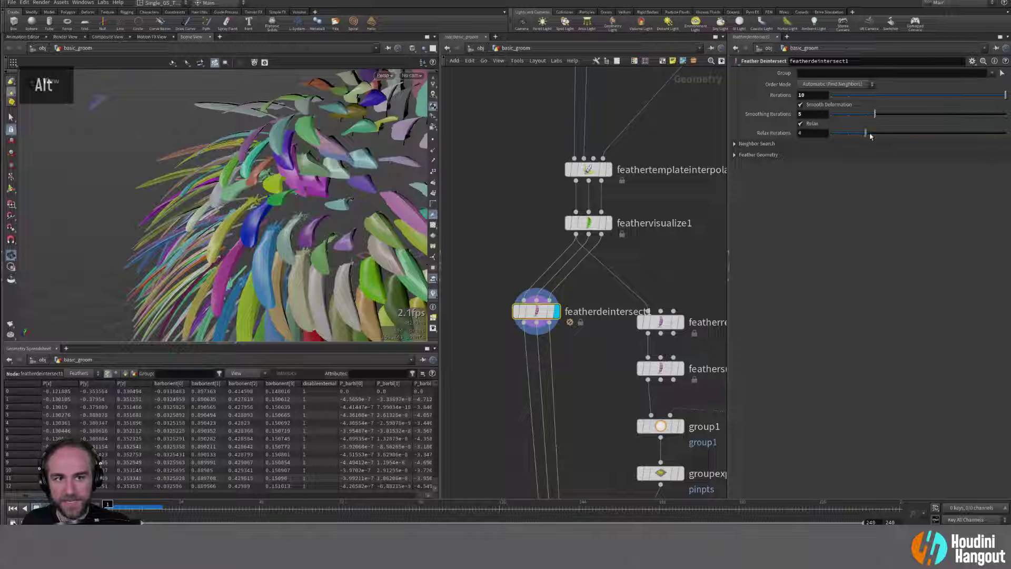
double_click(735, 155)
left_click(735, 144)
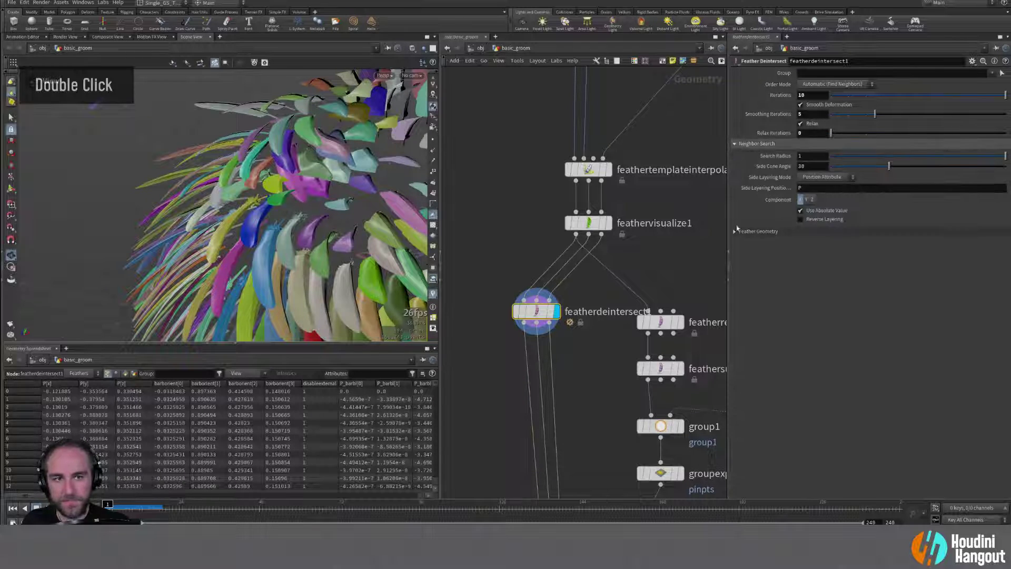
left_click(736, 231)
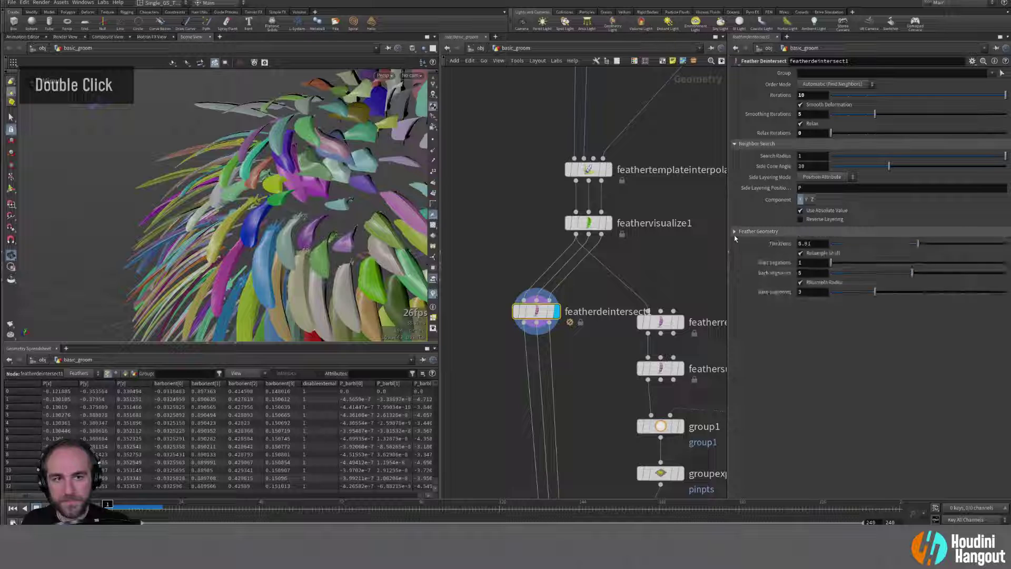
left_click(807, 200)
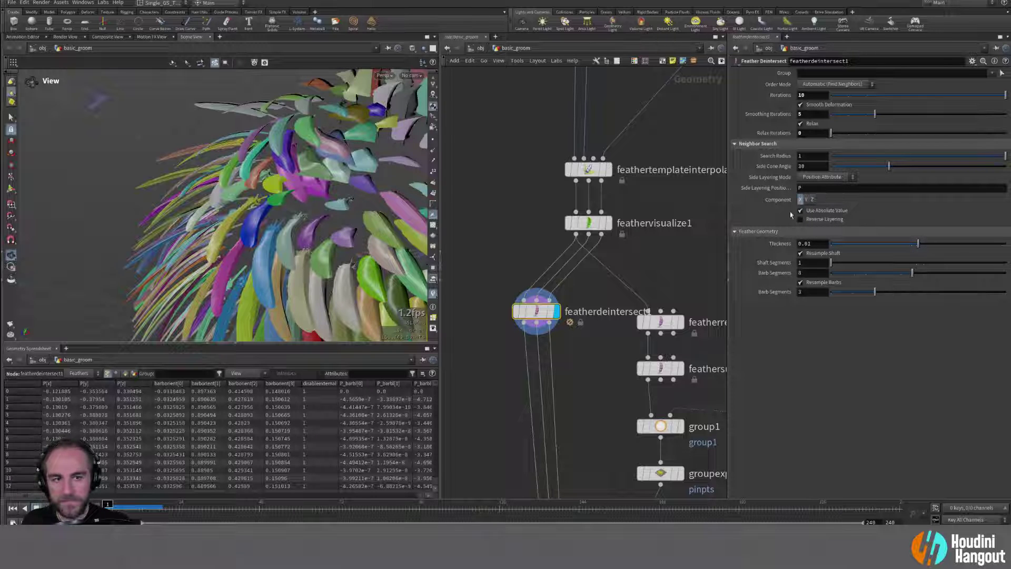
Step: Try the deintersected groom with Resample Barbs disabled, inspect the feathers, and enable the option again
left_click_drag(258, 157, 406, 204, "alt")
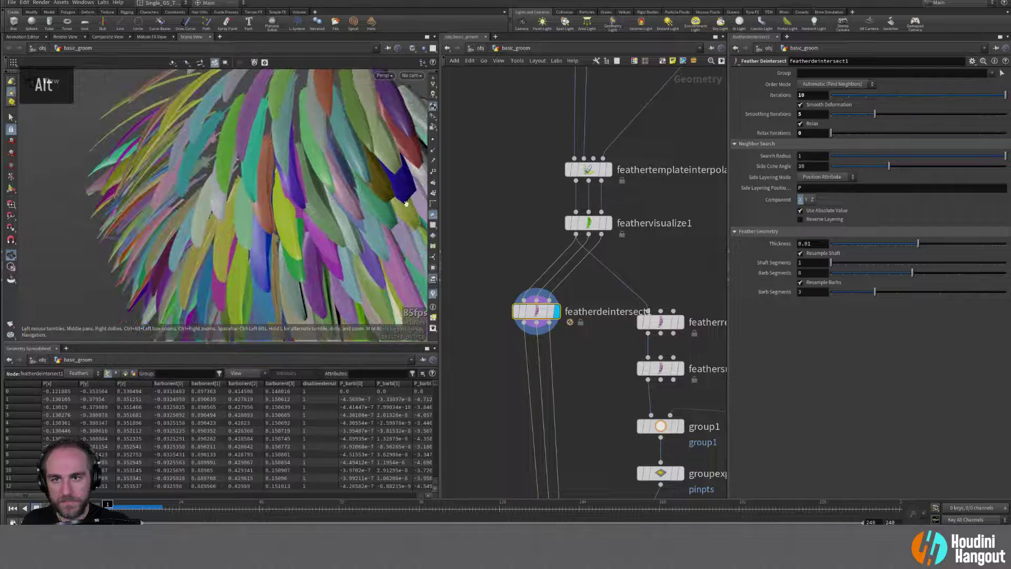
right_click_drag(343, 153, 243, 172, "alt")
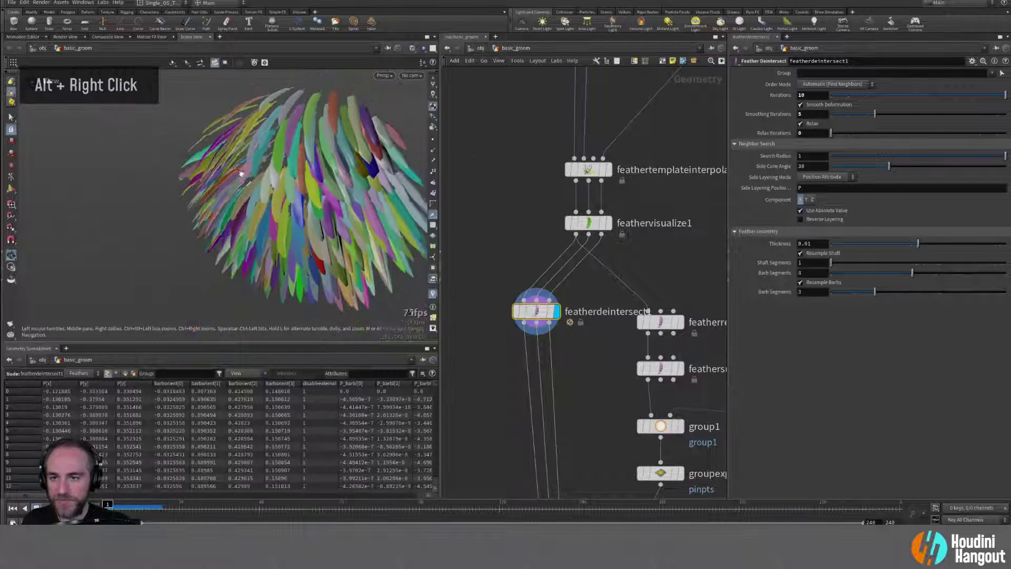
left_click_drag(243, 173, 158, 104, "alt")
left_click_drag(132, 183, 295, 158, "alt")
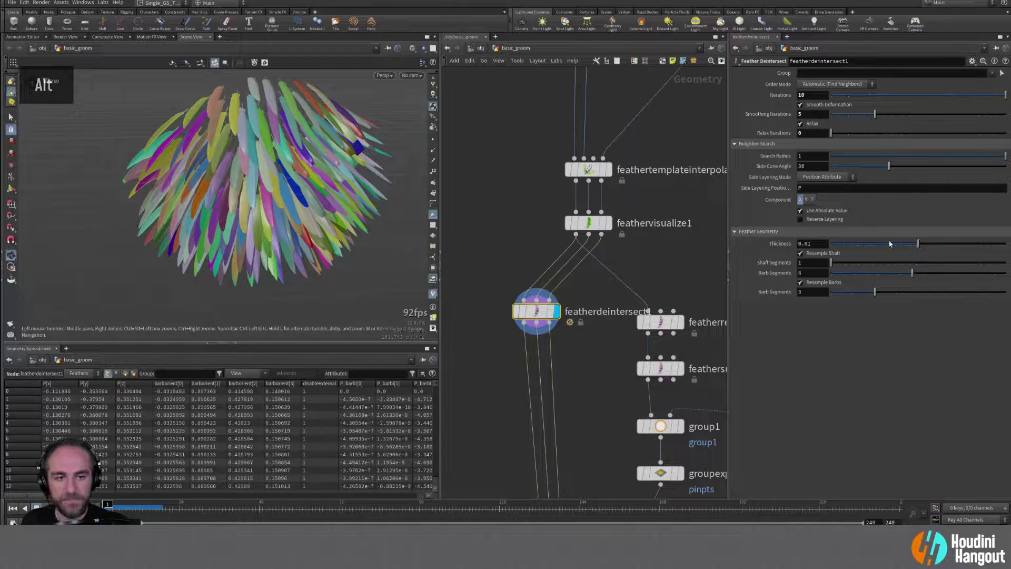
left_click(801, 283)
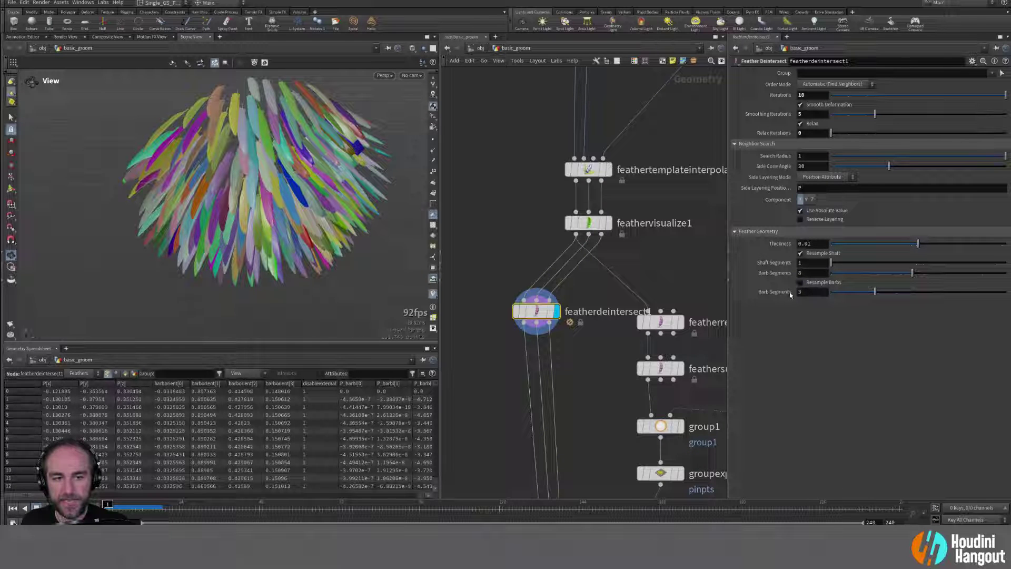
left_click_drag(274, 200, 459, 246, "alt")
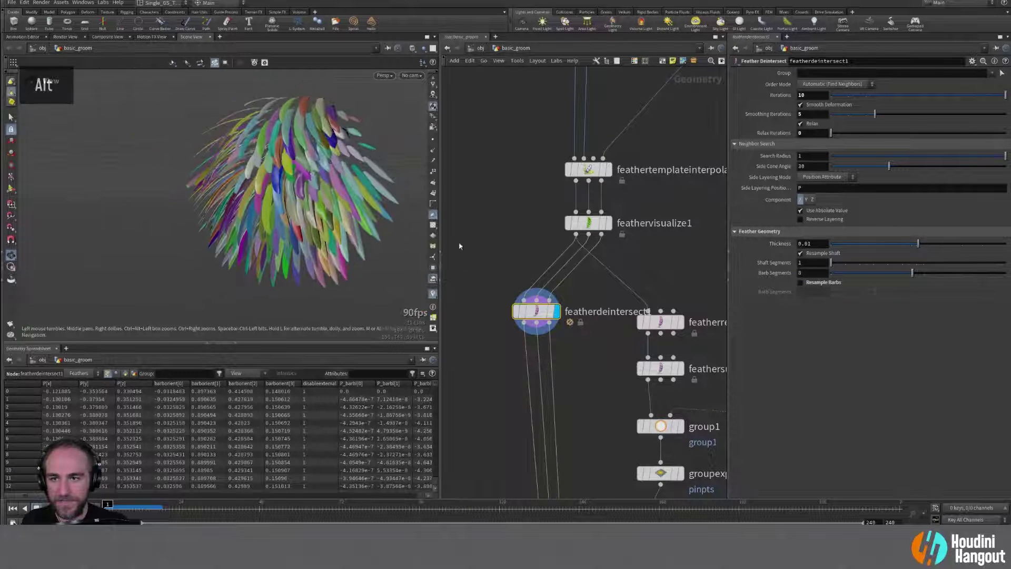
left_click(801, 283)
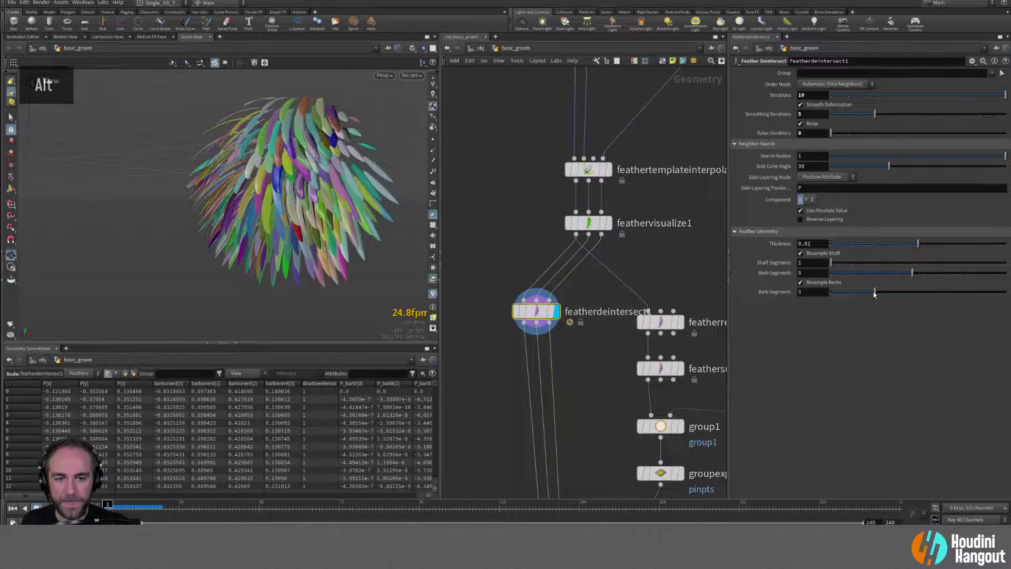
Step: Try a lower Barb Segments value in featherdeintersect1, restore it to 3 and inspect the feathers closely
left_click_drag(874, 294, 853, 293)
left_click_drag(274, 168, 343, 188, "alt")
left_click(873, 293)
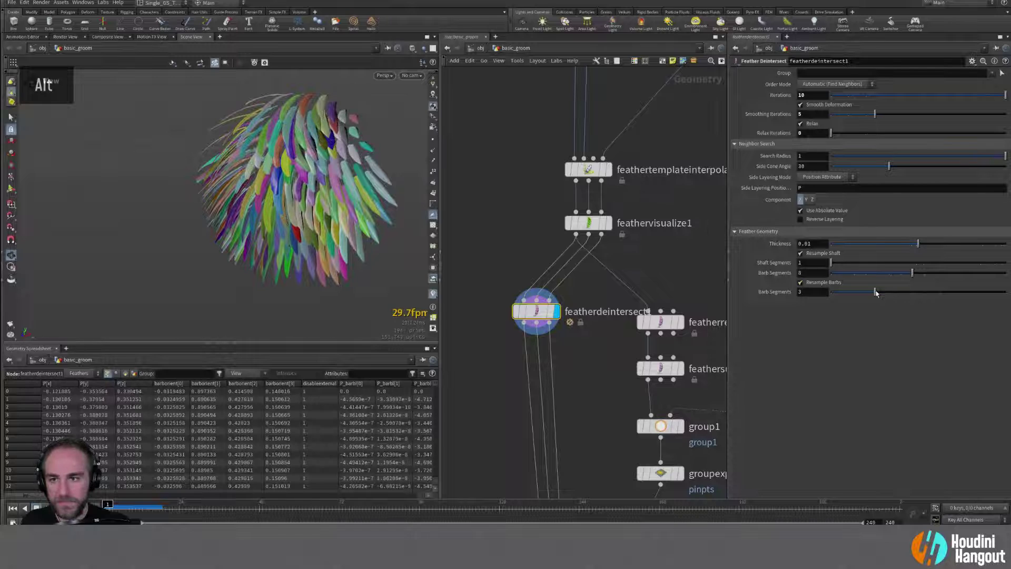
right_click_drag(384, 158, 211, 129, "alt")
left_click_drag(211, 129, 277, 153, "alt")
middle_click_drag(277, 153, 200, 148, "alt")
left_click_drag(200, 148, 226, 218, "alt")
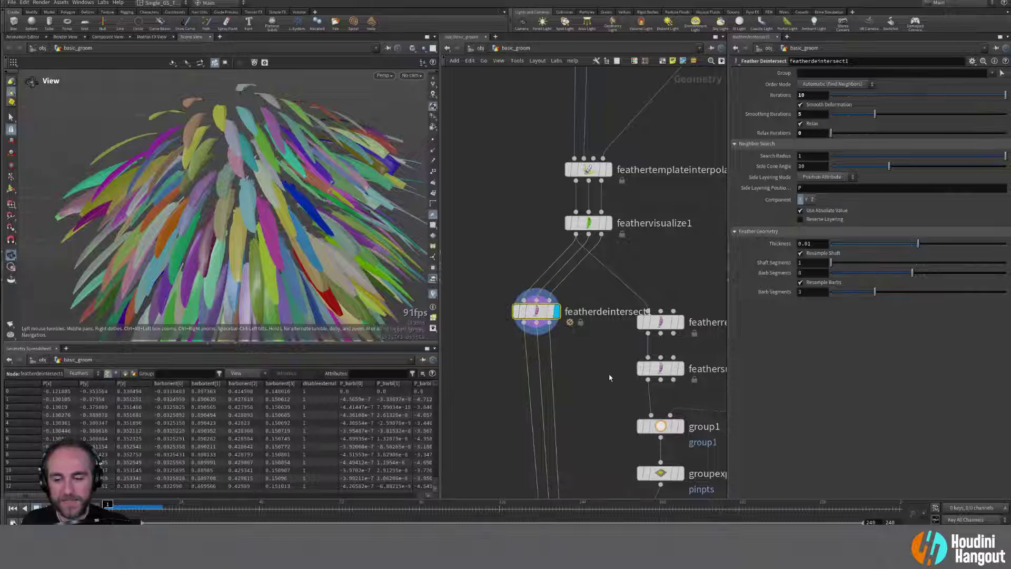
Step: Display the deforming_feathers cache, frame the whole groom and start playback
middle_click_drag(611, 415, 566, 291, "alt")
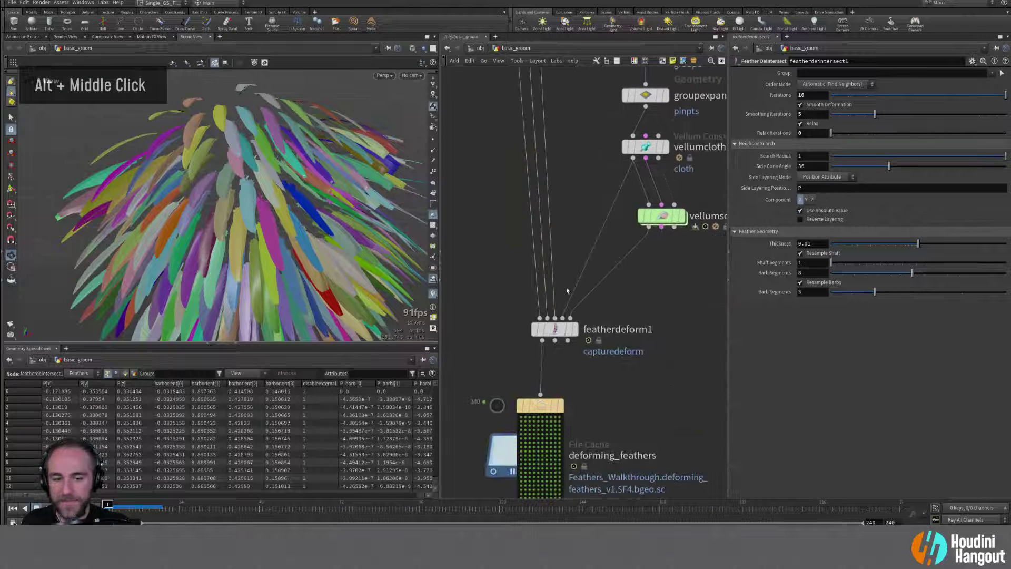
left_click(560, 406)
left_click(543, 405)
right_click_drag(279, 210, 219, 230, "alt")
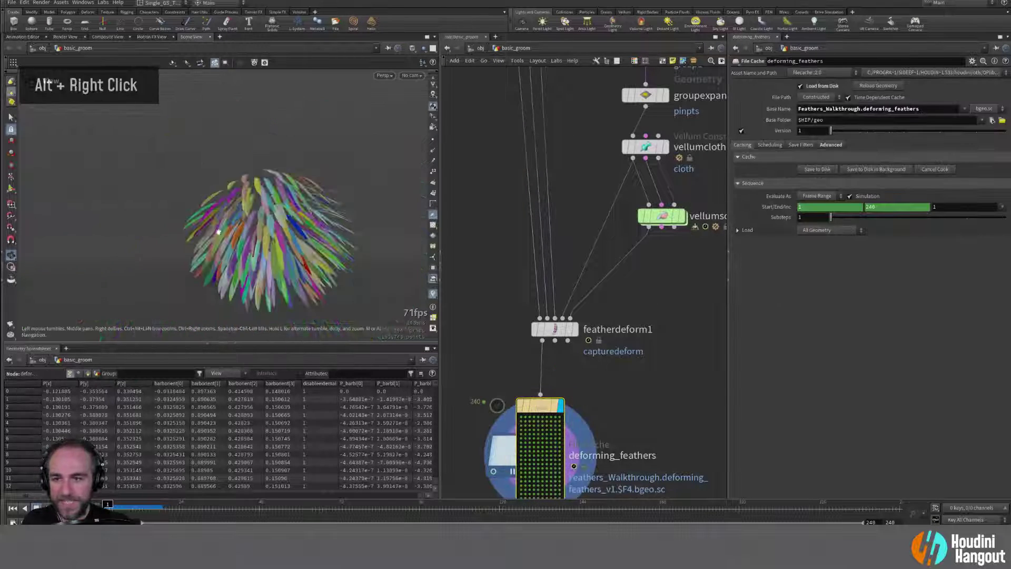
left_click_drag(219, 230, 141, 245, "alt")
left_click(47, 508)
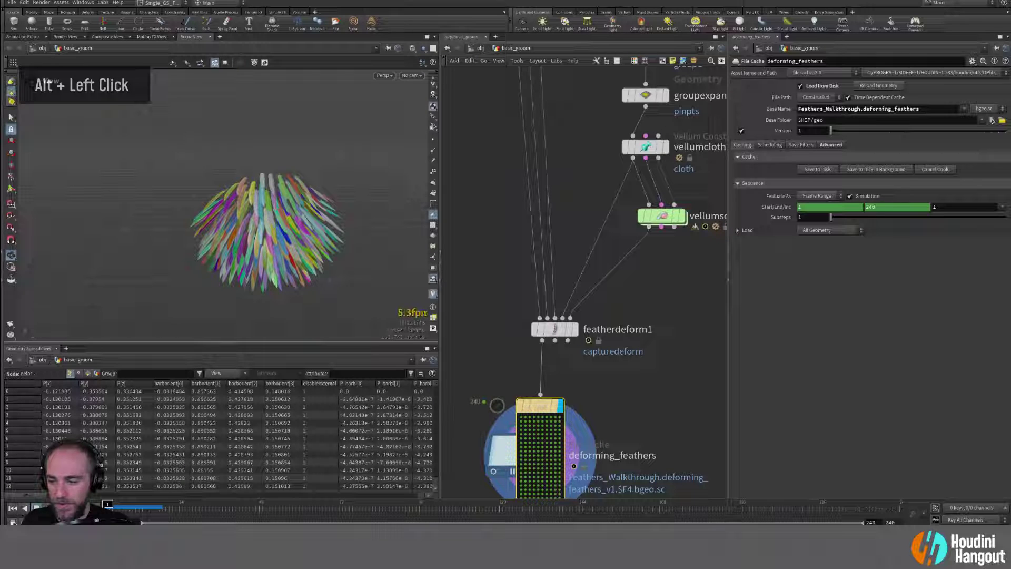
Step: Examine the wind-blown feather motion from several angles and distances during playback
left_click_drag(285, 240, 298, 232, "alt")
right_click_drag(298, 232, 346, 201, "alt")
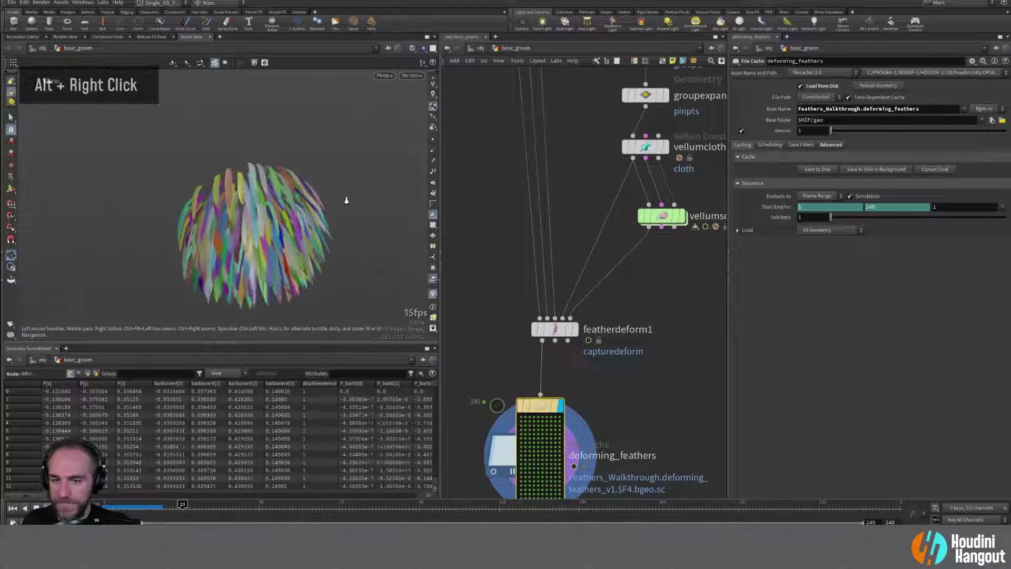
left_click_drag(366, 188, 332, 185, "alt")
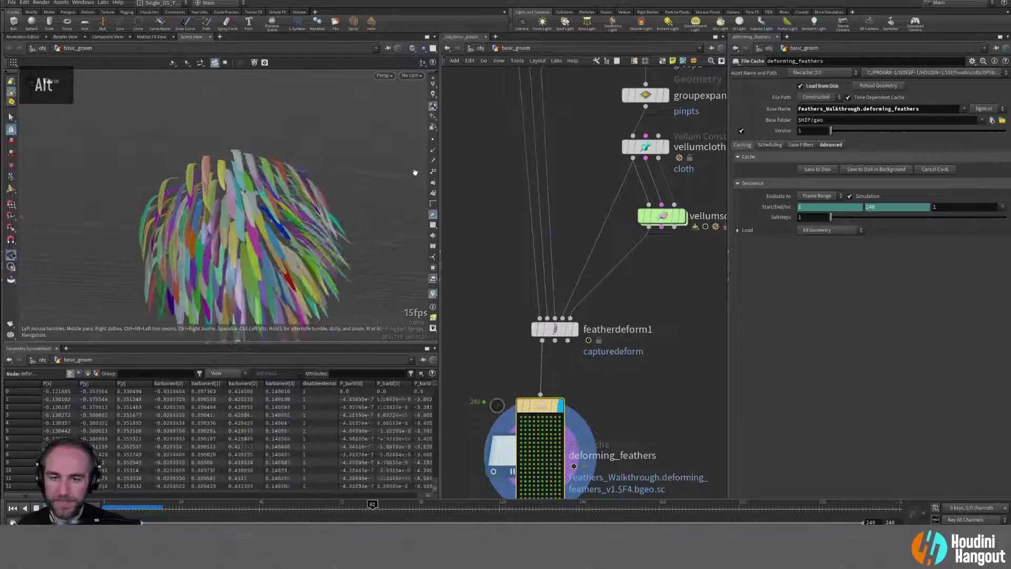
left_click(431, 141)
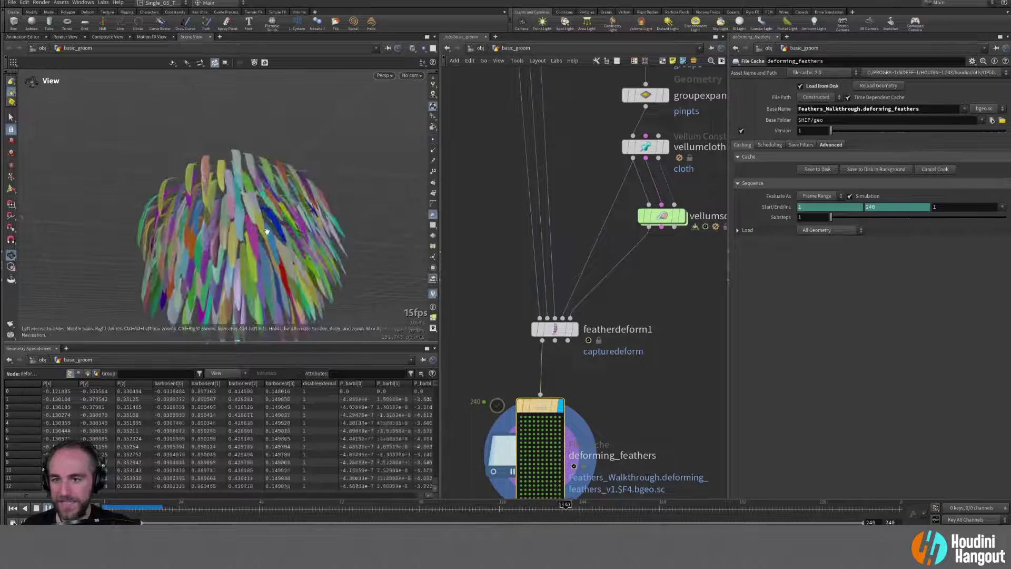
middle_click_drag(258, 217, 255, 208)
right_click_drag(255, 208, 248, 215)
left_click_drag(248, 215, 311, 213, "alt")
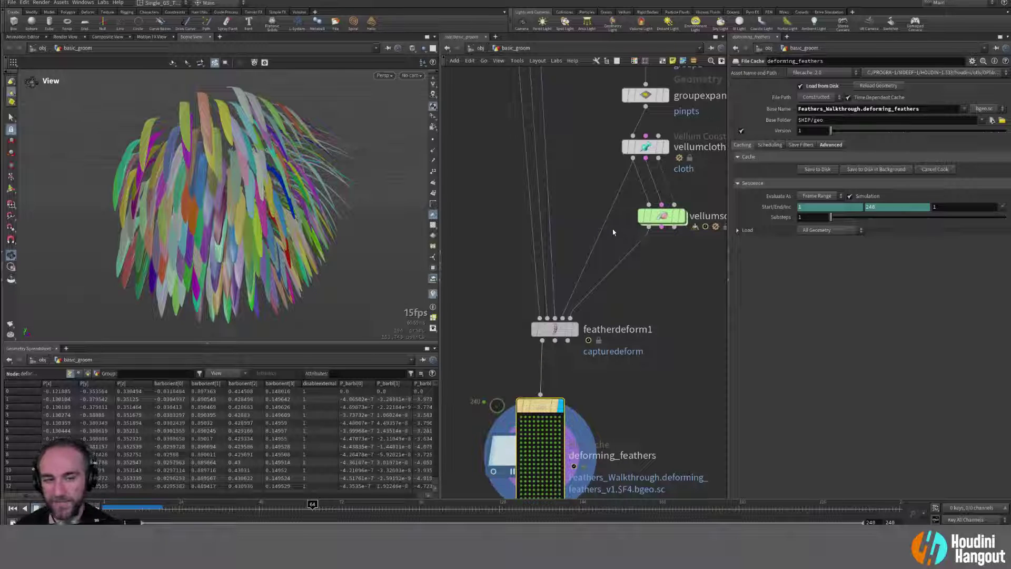
Step: Review the Deformer Type options of featherdeform1, keeping Surfaces, and return the timeline to frame 1
key("Up")
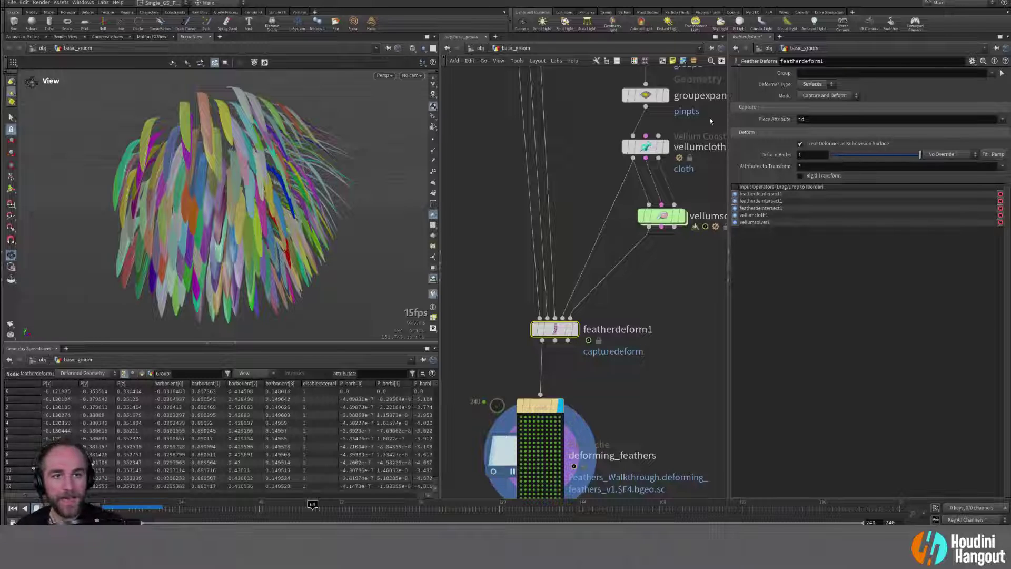
left_click(812, 85)
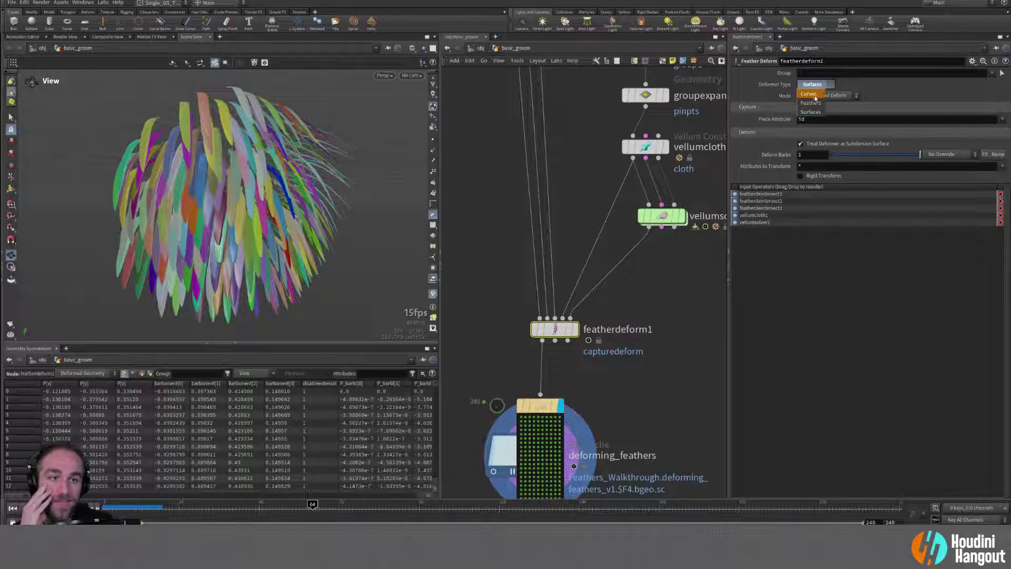
left_click(881, 95)
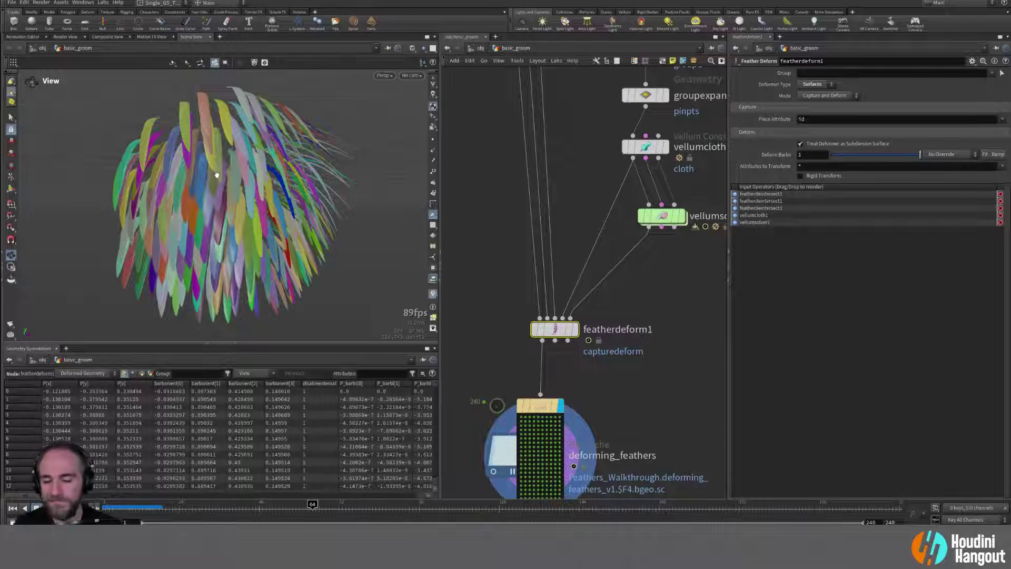
left_click(12, 509)
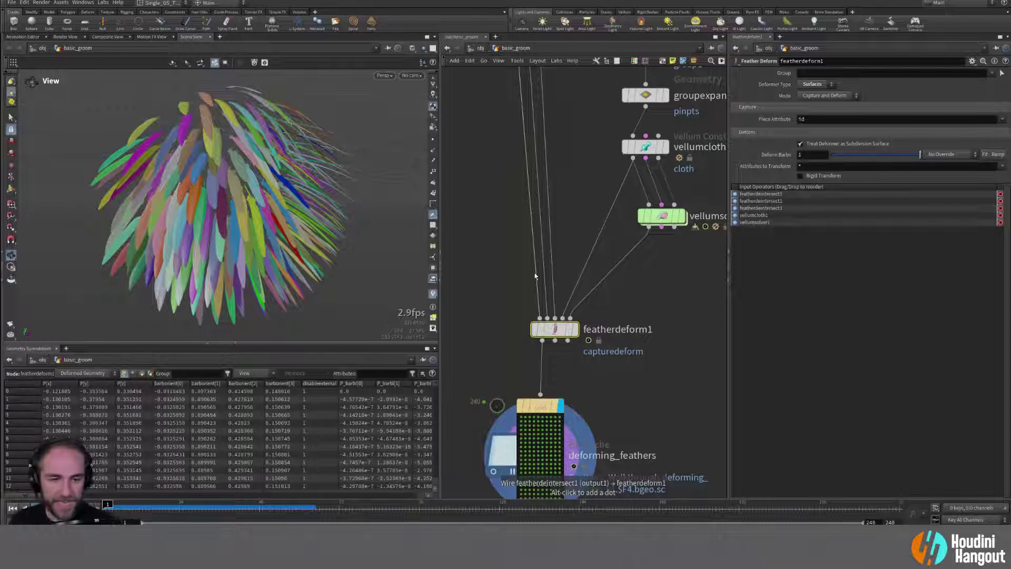
Step: Add a Null node below deforming_feathers and connect it to the cache's output
middle_click_drag(498, 250, 495, 295, "alt")
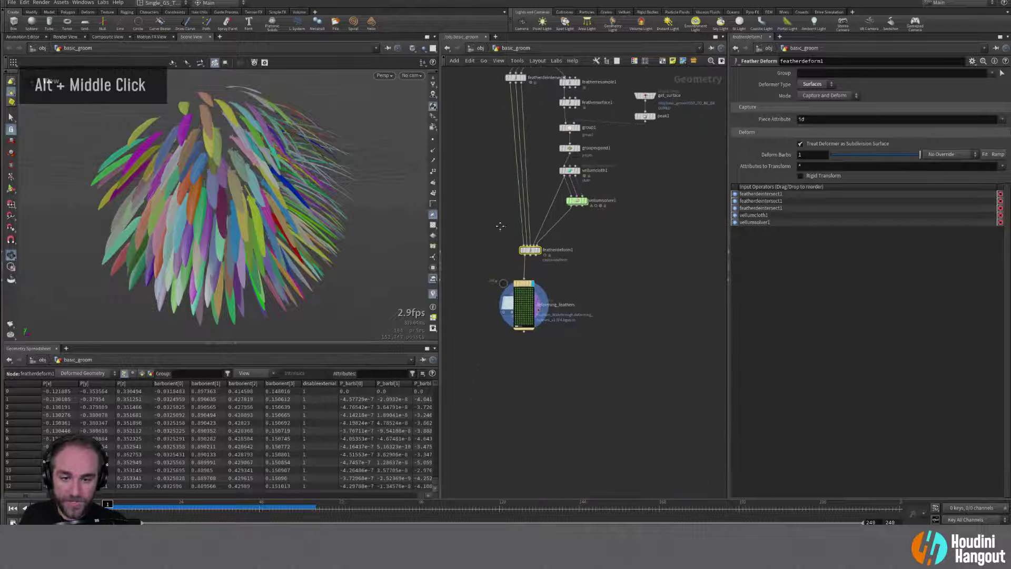
right_click_drag(495, 295, 490, 363, "alt")
key("Tab")
type("null")
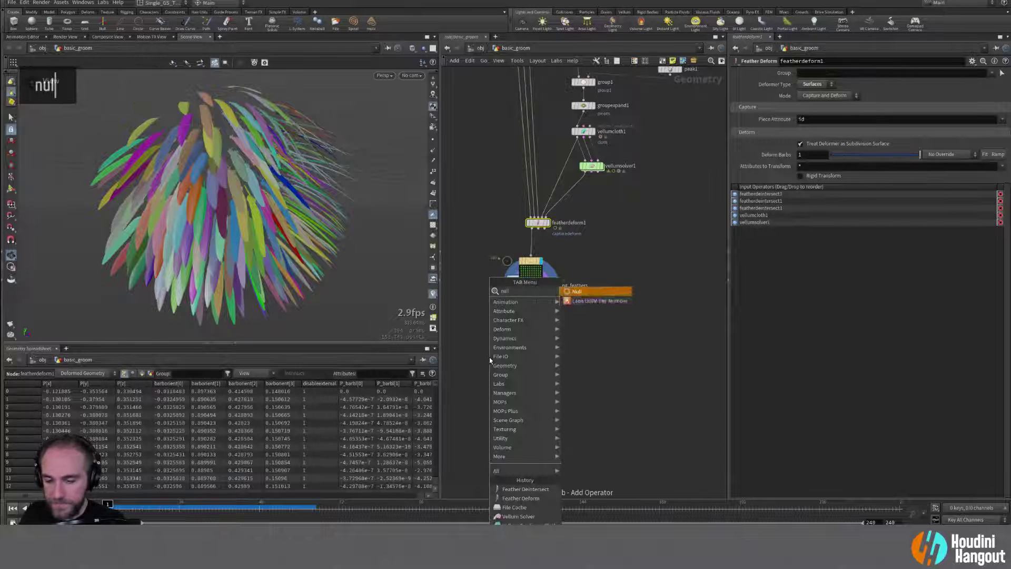
key("Return")
left_click(531, 339)
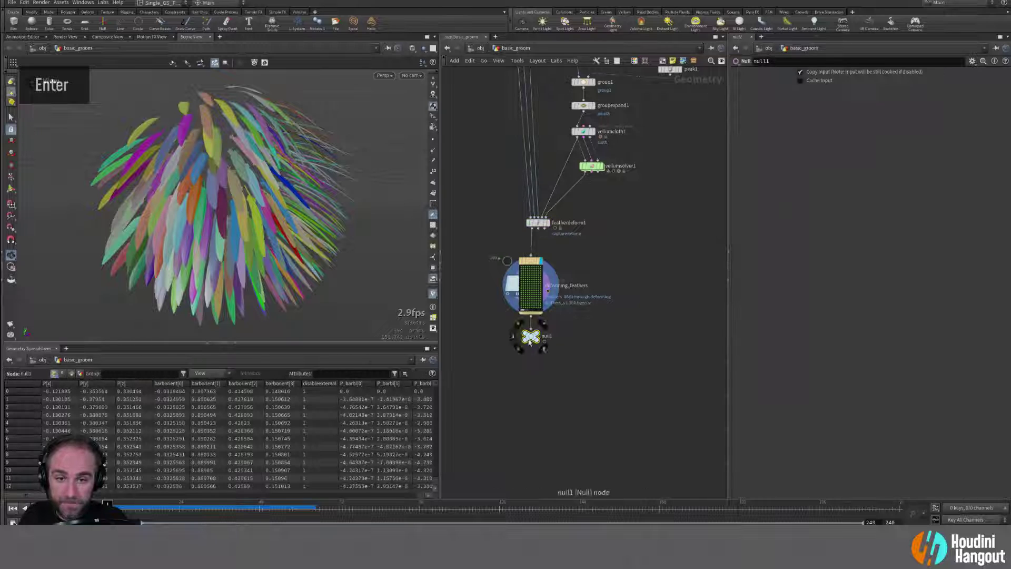
Step: Open the name of the Null node under deforming_feathers for editing
double_click(546, 338)
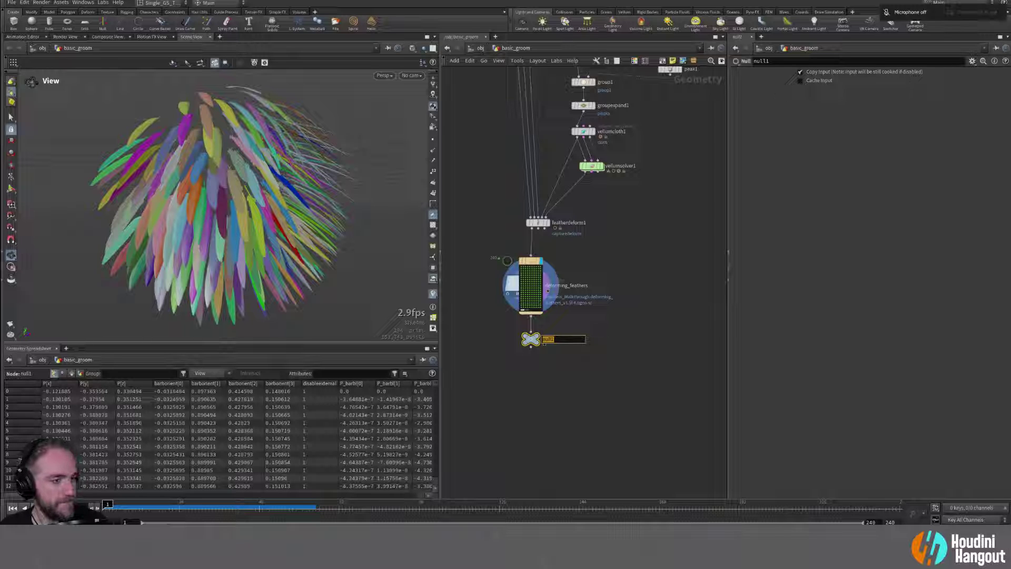
scroll(221, 206, "down", 1)
scroll(222, 205, "up", 1)
scroll(221, 205, "down", 1)
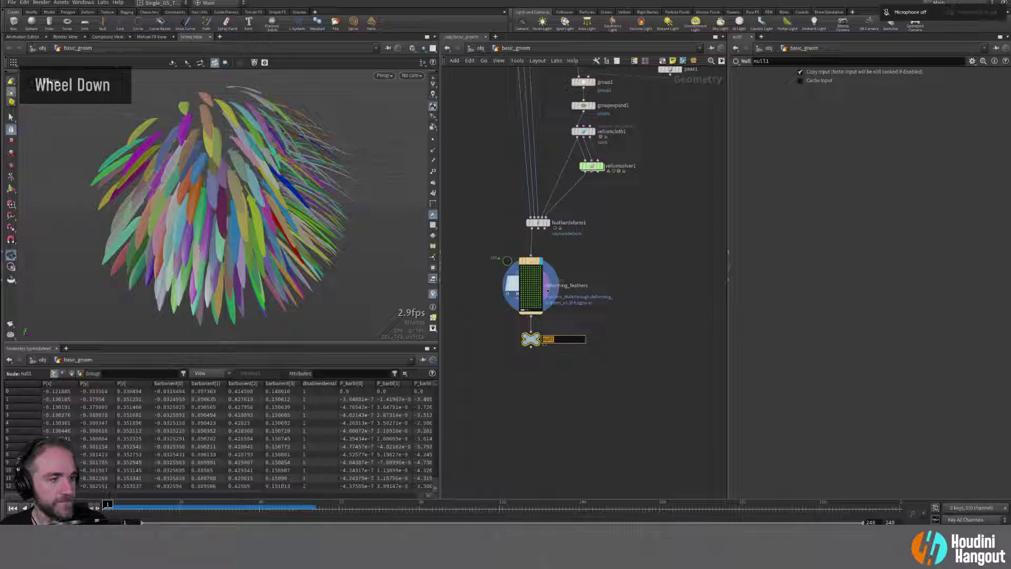
scroll(221, 206, "up", 1)
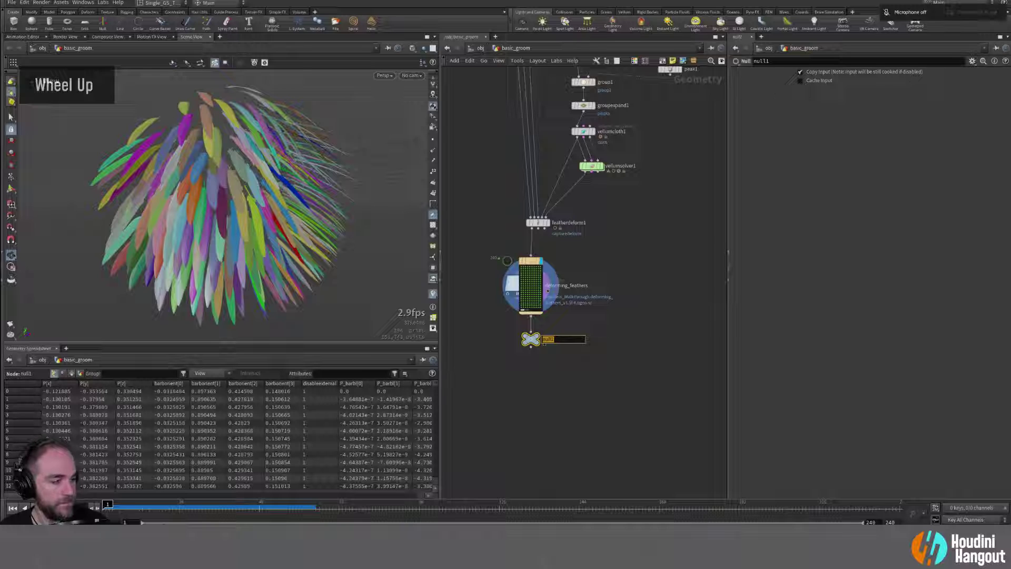